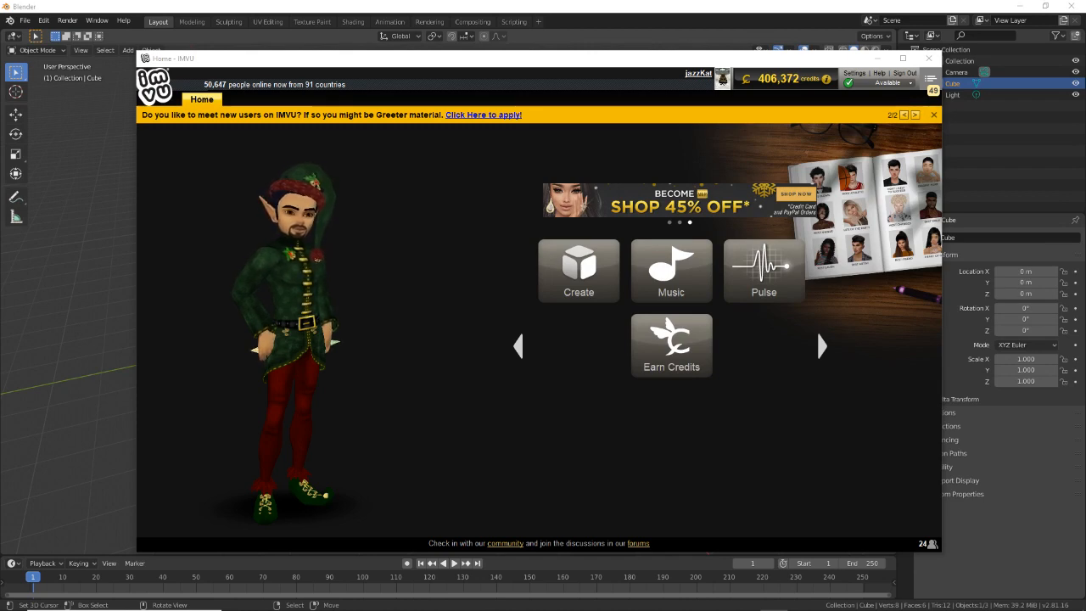
# Switch to IMVU, enter the creator area and open the recent project creatormas 2019 - 8 (1).chkn for editing.
pyautogui.click(583, 8)
pyautogui.moveTo(517, 608)
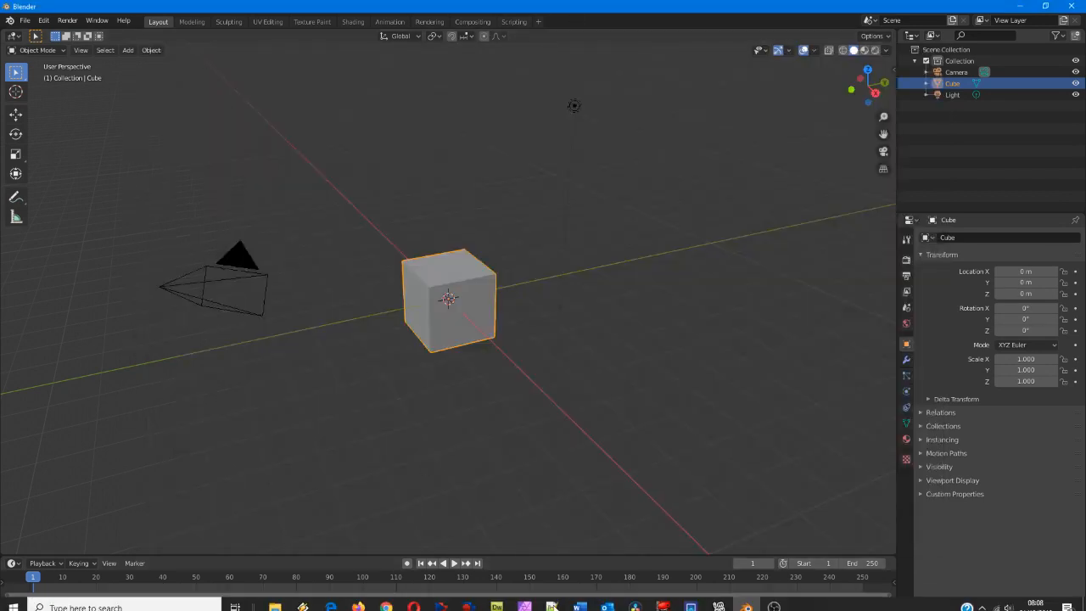
pyautogui.click(719, 600)
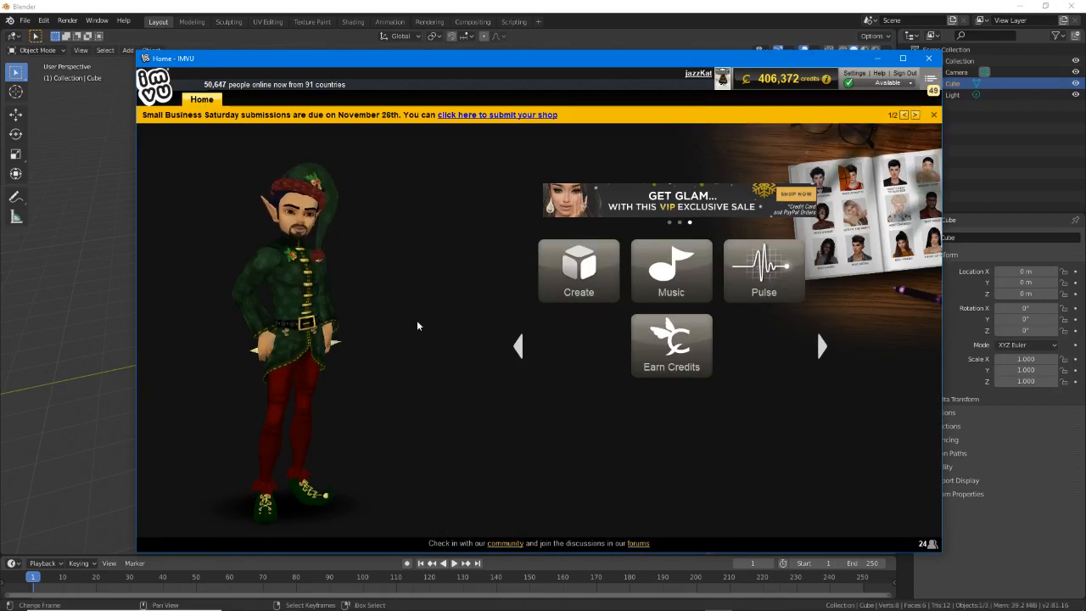
pyautogui.click(583, 263)
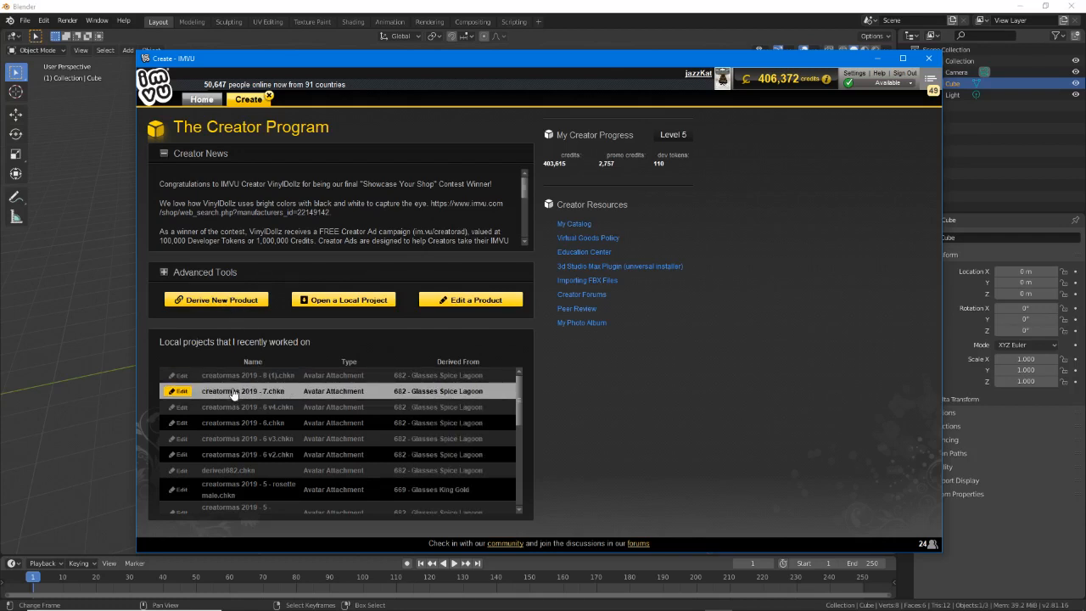
pyautogui.doubleClick(231, 373)
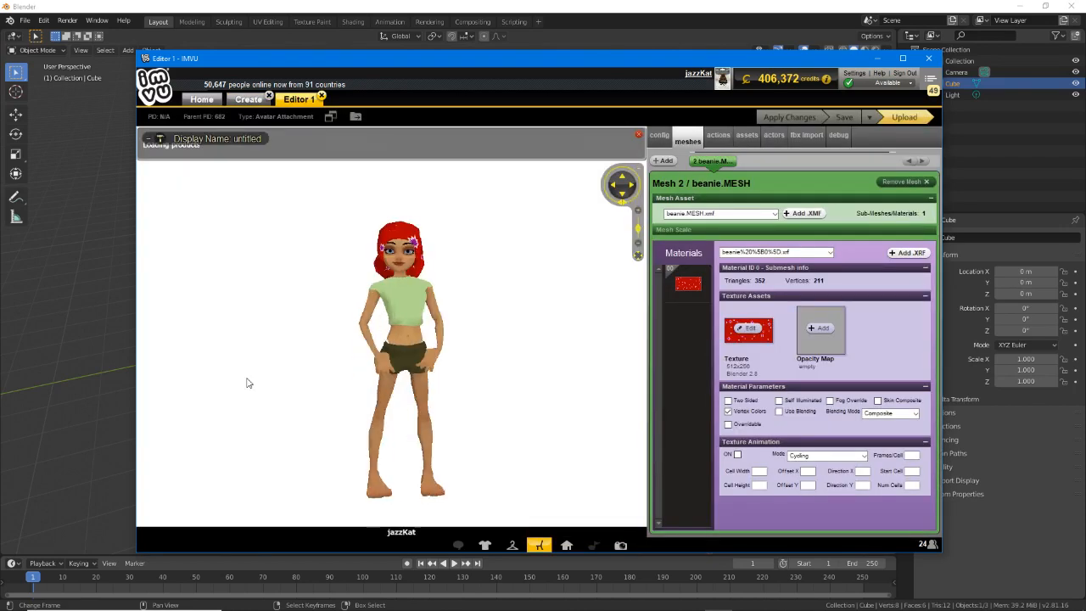
# Examine the beanie mesh on the avatar's head from the side, front and back.
pyautogui.moveTo(376, 348); pyautogui.dragTo(332, 344)
pyautogui.scroll(5, 334, 342)
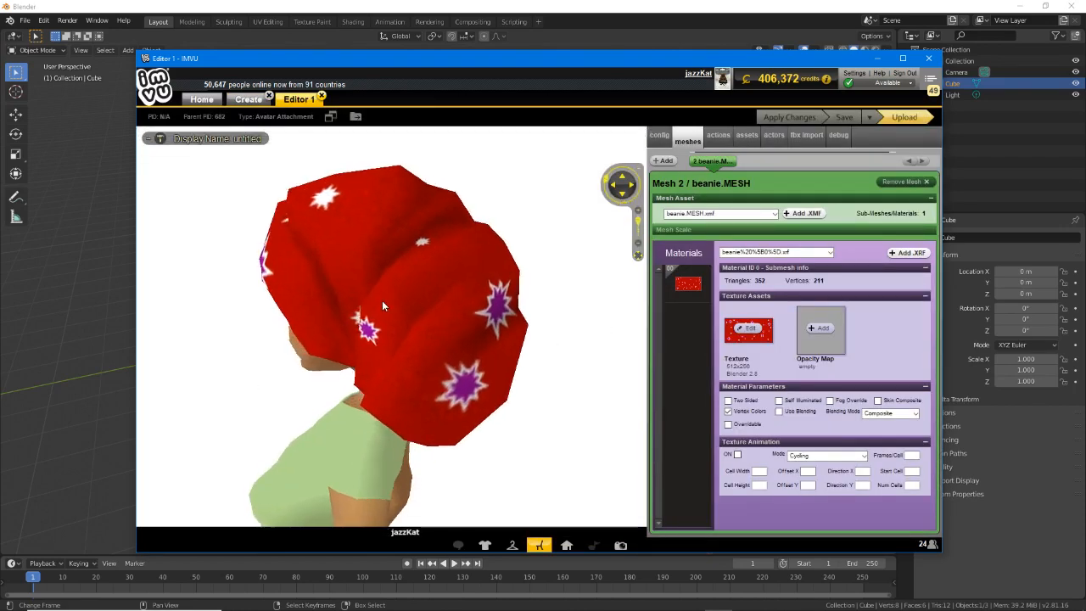
pyautogui.moveTo(382, 301); pyautogui.dragTo(423, 335)
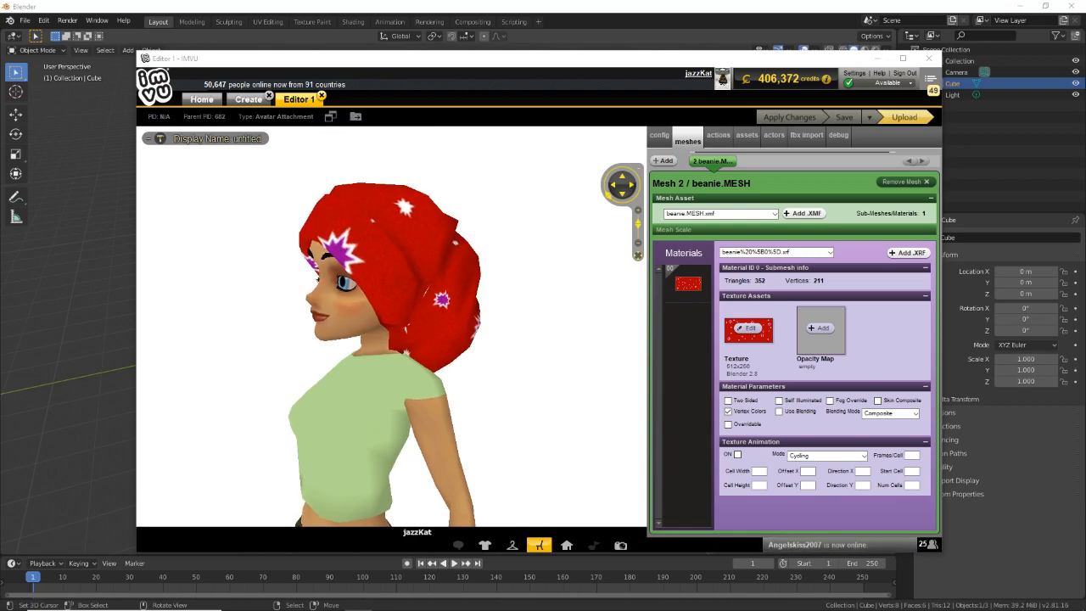
pyautogui.moveTo(344, 364); pyautogui.dragTo(366, 310)
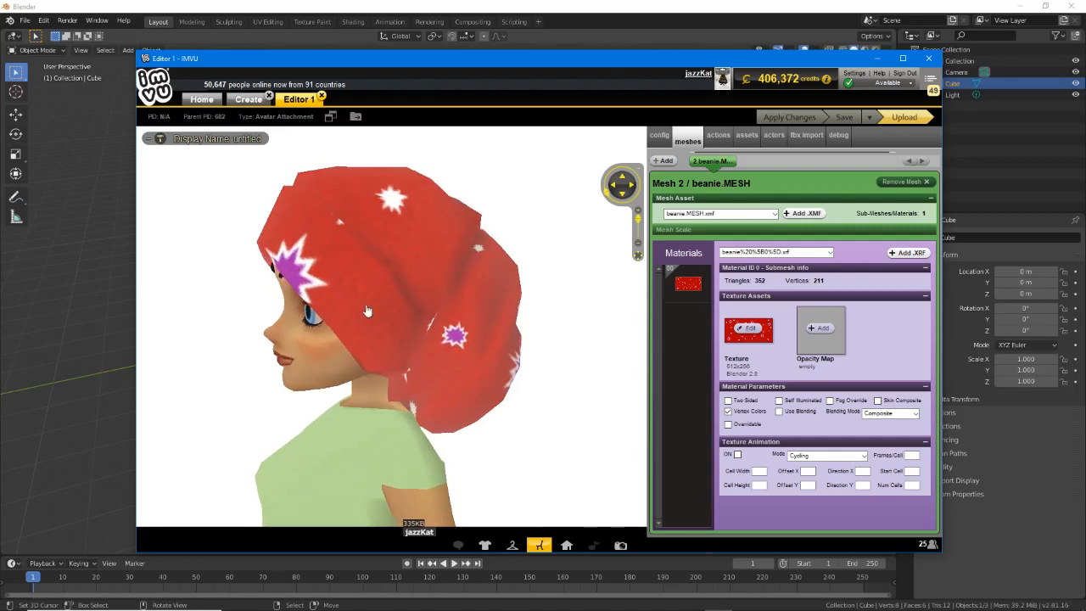
pyautogui.moveTo(473, 261); pyautogui.dragTo(462, 268)
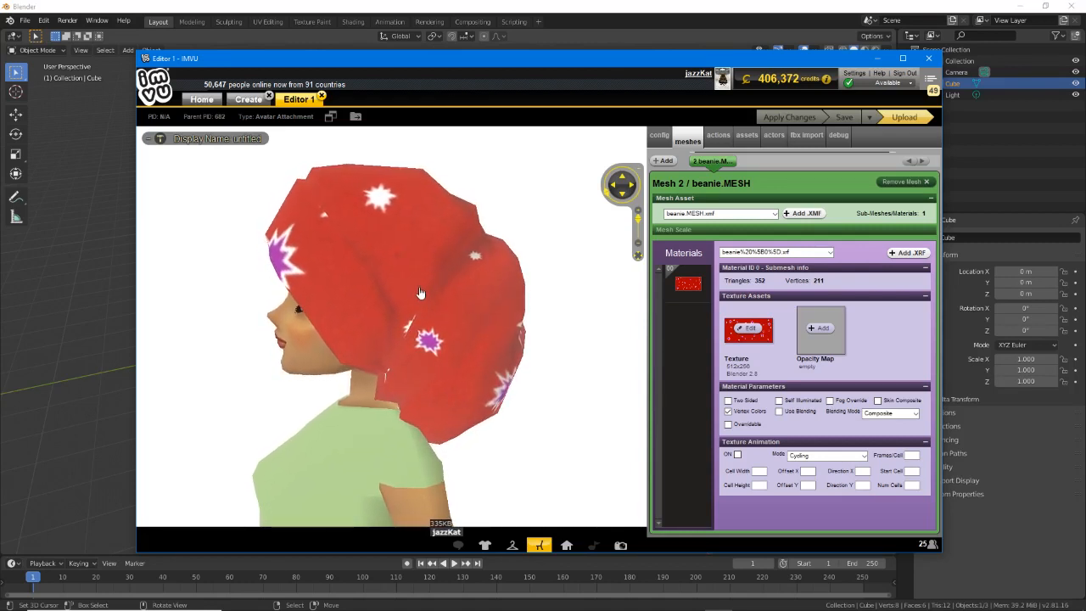
pyautogui.moveTo(255, 332); pyautogui.dragTo(457, 274)
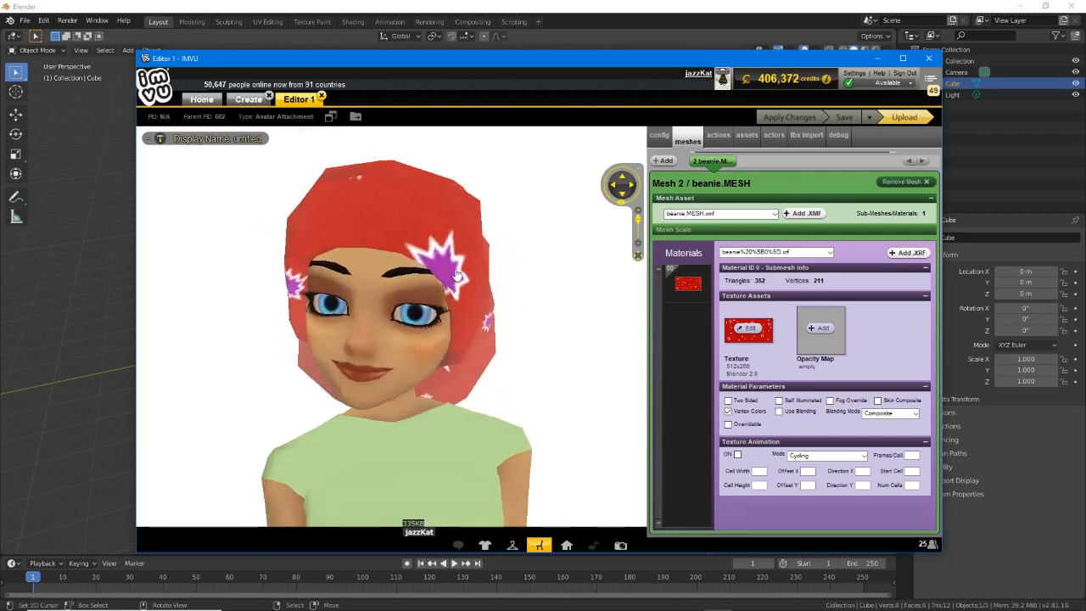
pyautogui.moveTo(516, 376); pyautogui.dragTo(342, 341)
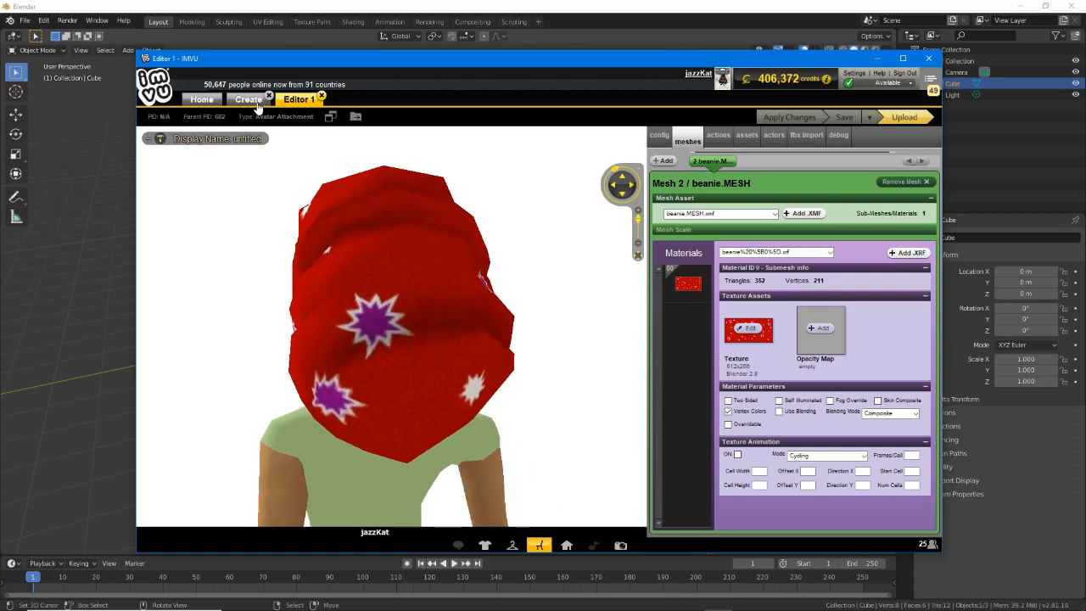
# Switch to Blender, narrow its window and minimise the application behind it to expose the desktop file icons.
pyautogui.click(482, 13)
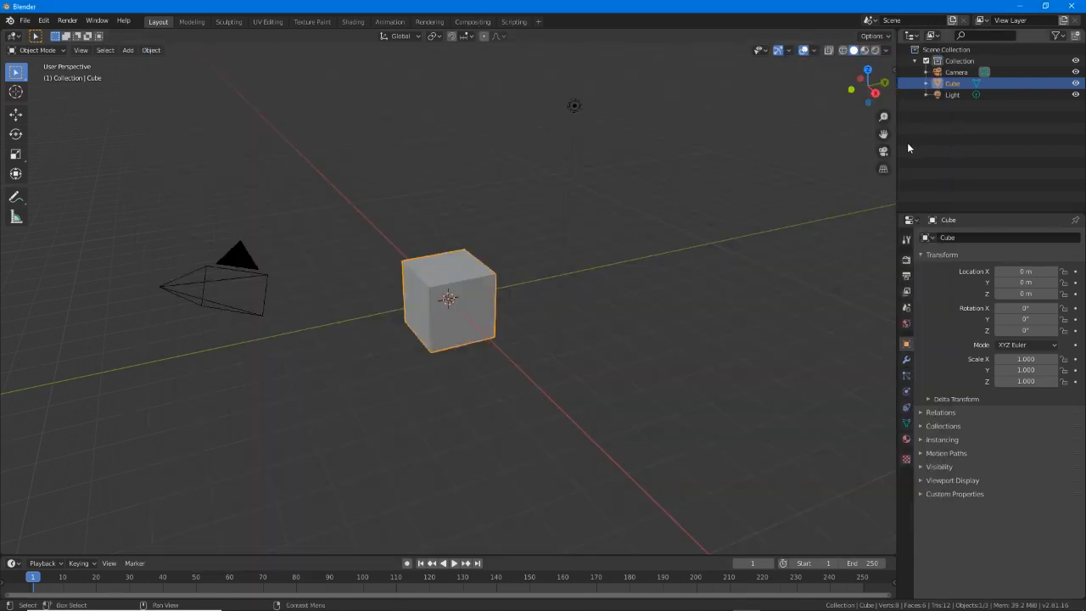
pyautogui.click(1044, 6)
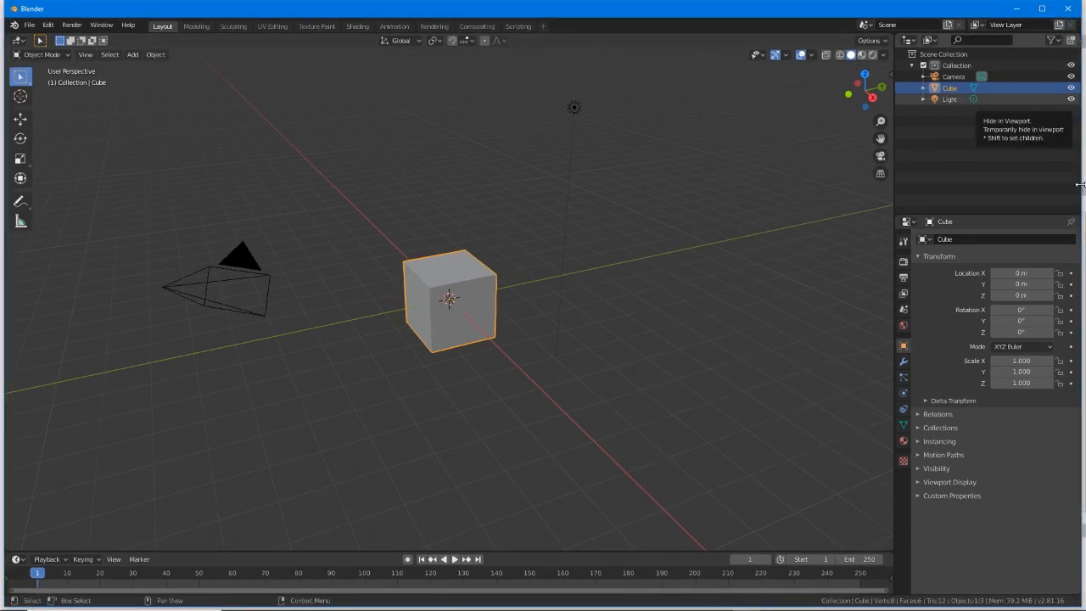
pyautogui.moveTo(1081, 185); pyautogui.dragTo(968, 181)
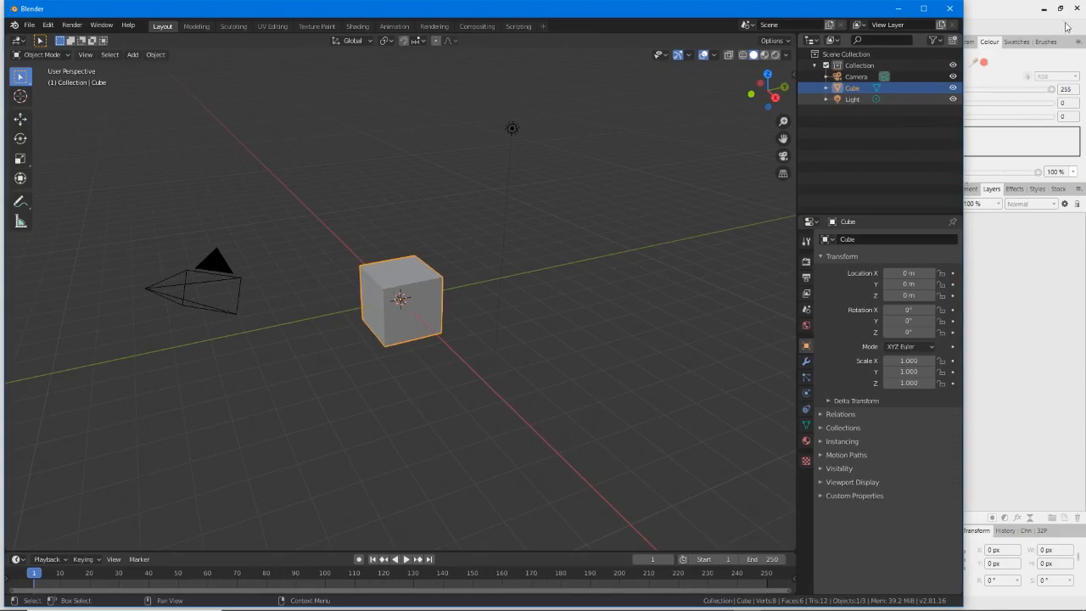
pyautogui.click(1042, 9)
pyautogui.click(1042, 9)
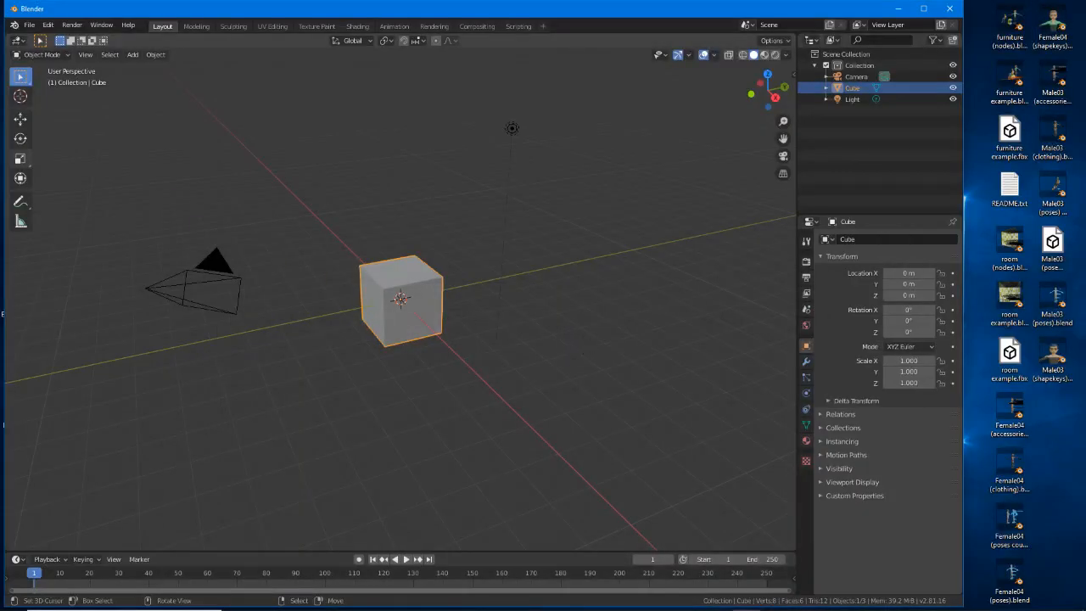
pyautogui.click(358, 609)
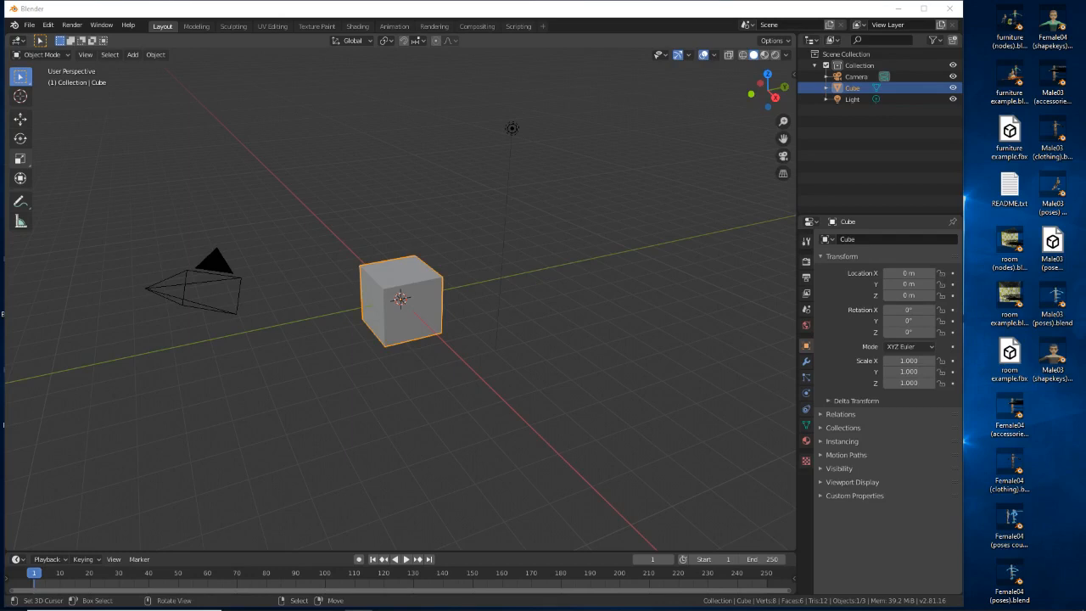
pyautogui.click(531, 15)
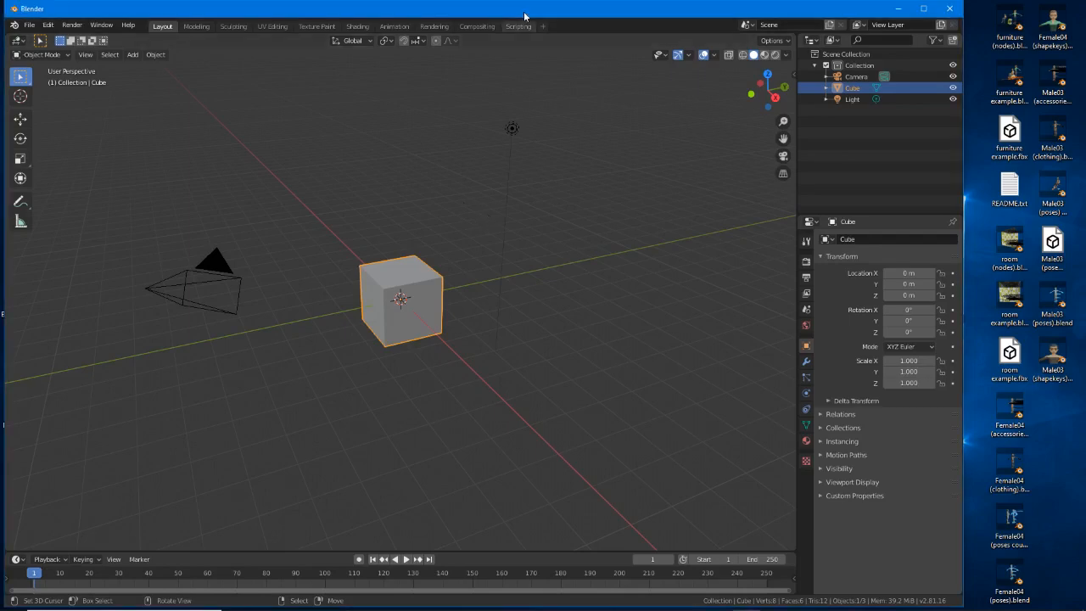
pyautogui.click(29, 24)
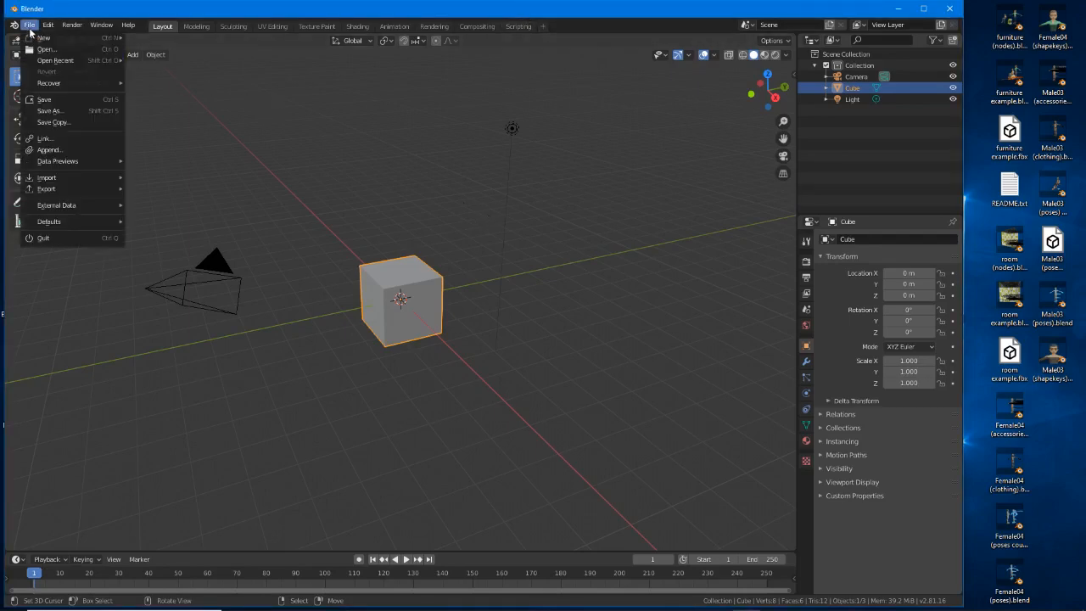
pyautogui.click(48, 51)
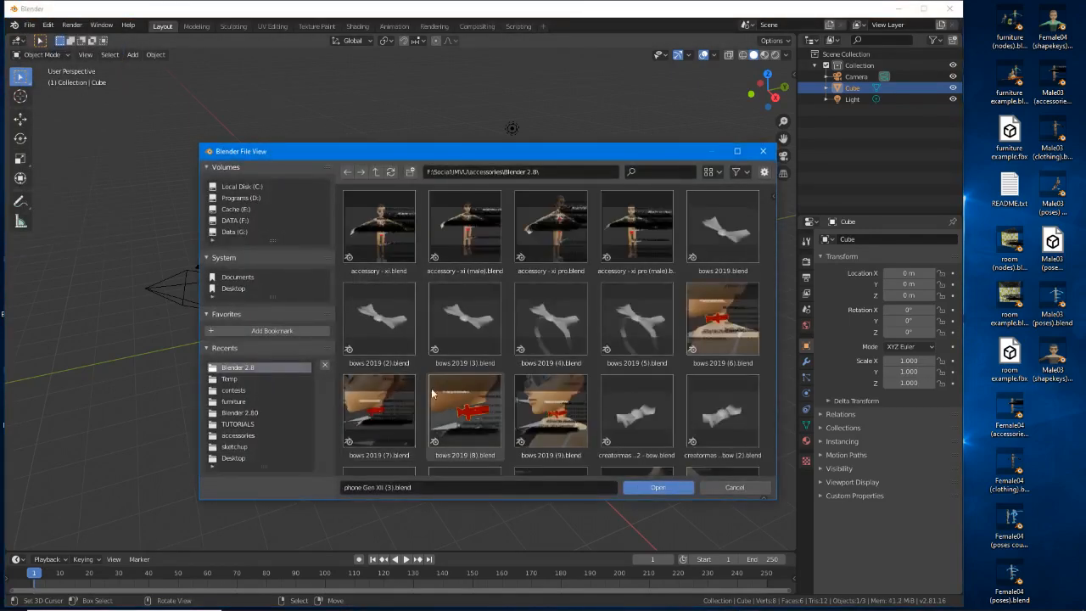
pyautogui.moveTo(244, 154); pyautogui.dragTo(210, 150)
pyautogui.click(200, 454)
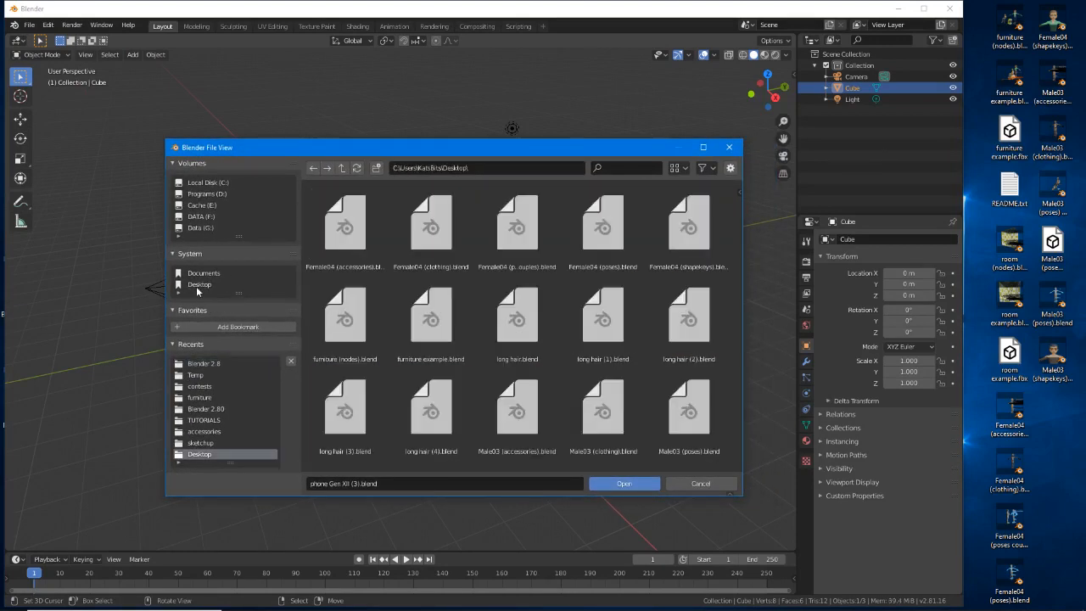
pyautogui.scroll(-2, 533, 394)
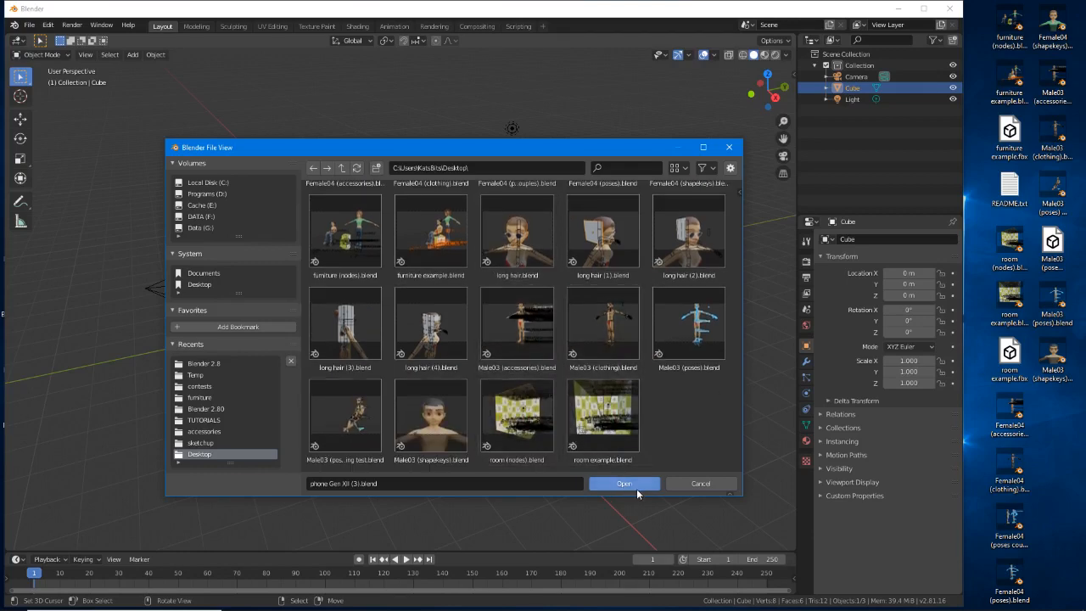
pyautogui.click(700, 483)
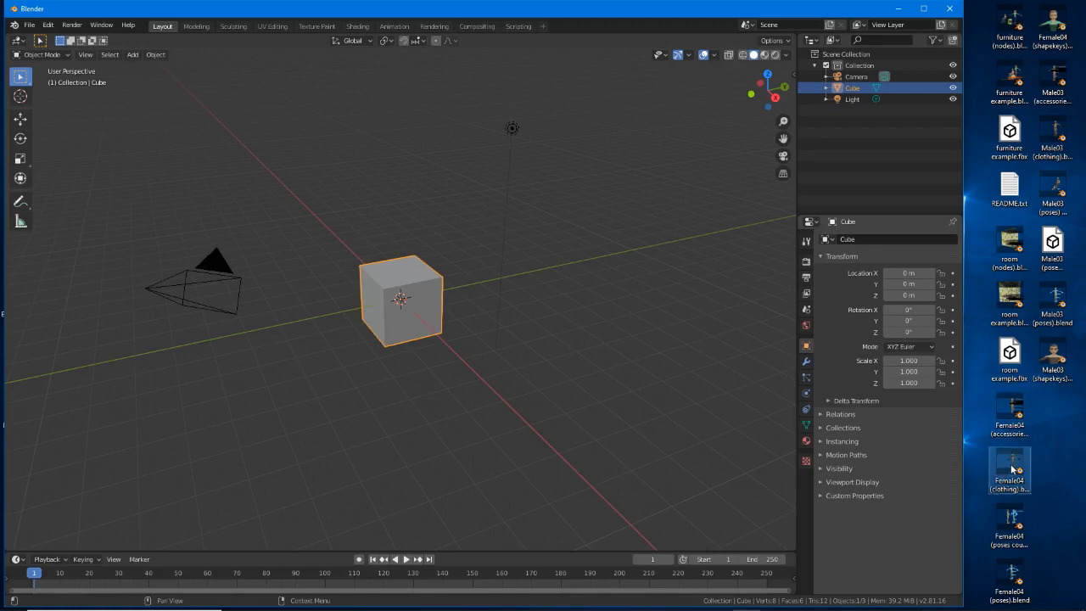
# Open the desktop file Female04 (clothing).blend, select the avatar's skeleton and inspect the figure.
pyautogui.moveTo(1009, 466); pyautogui.dragTo(456, 217)
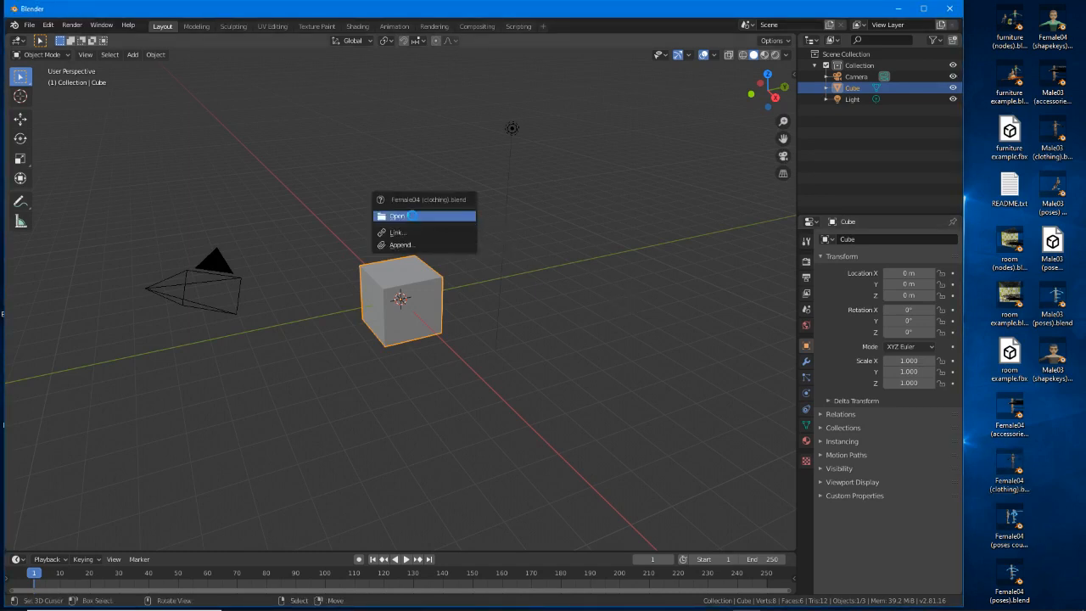
pyautogui.click(413, 218)
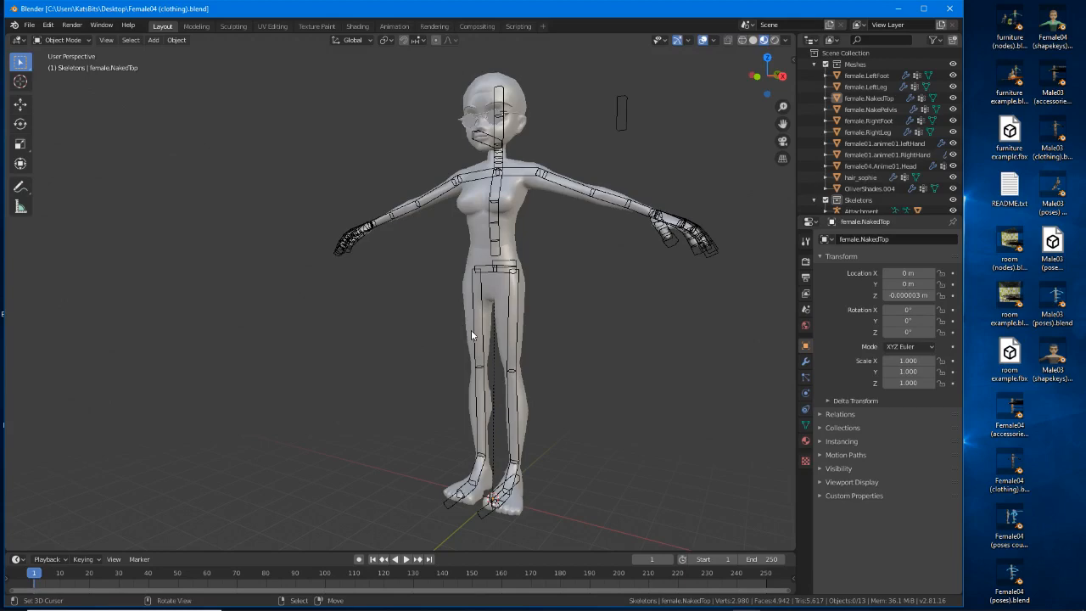
pyautogui.moveTo(577, 379); pyautogui.dragTo(543, 381, button='middle')
pyautogui.scroll(2, 539, 377)
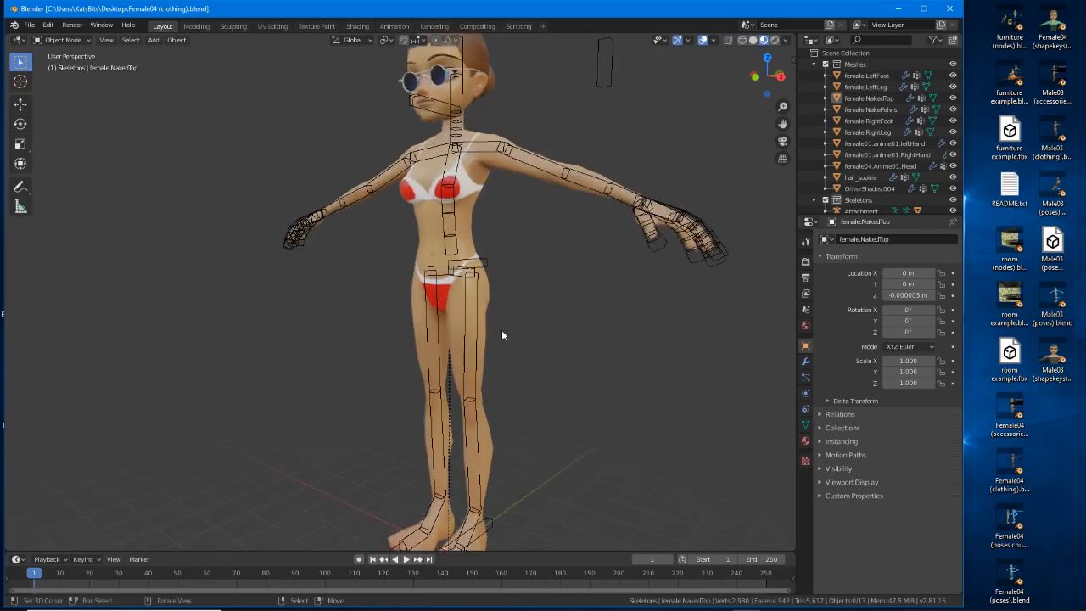
pyautogui.click(474, 309)
pyautogui.moveTo(474, 314); pyautogui.dragTo(495, 324, button='middle')
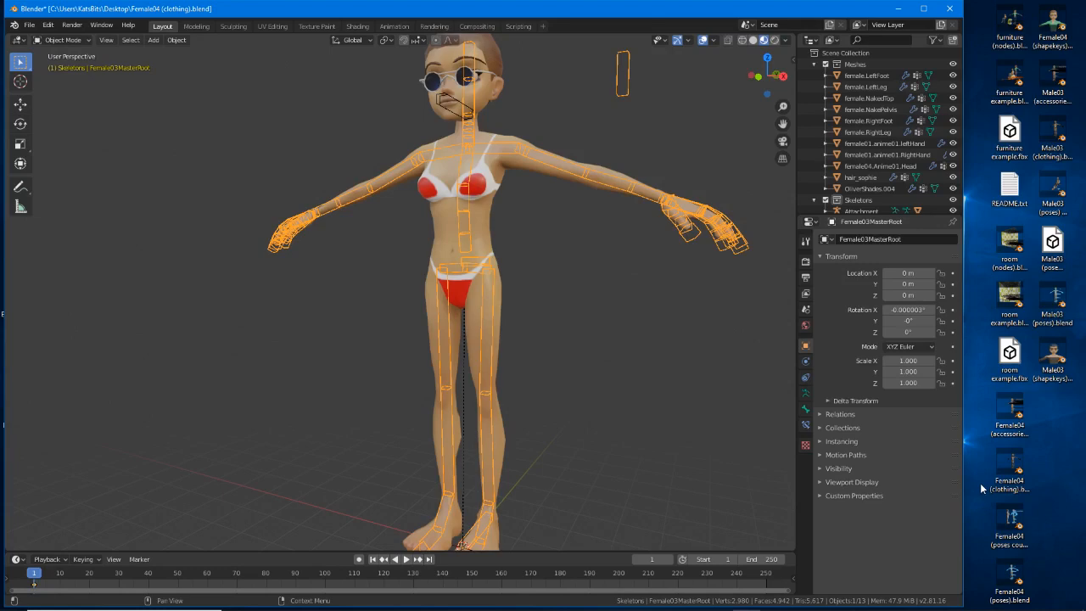
# Open Female04 (poses).blend from the desktop, discarding current changes, and inspect the skeleton's left calf and left thigh bones.
pyautogui.moveTo(1009, 577); pyautogui.dragTo(637, 422)
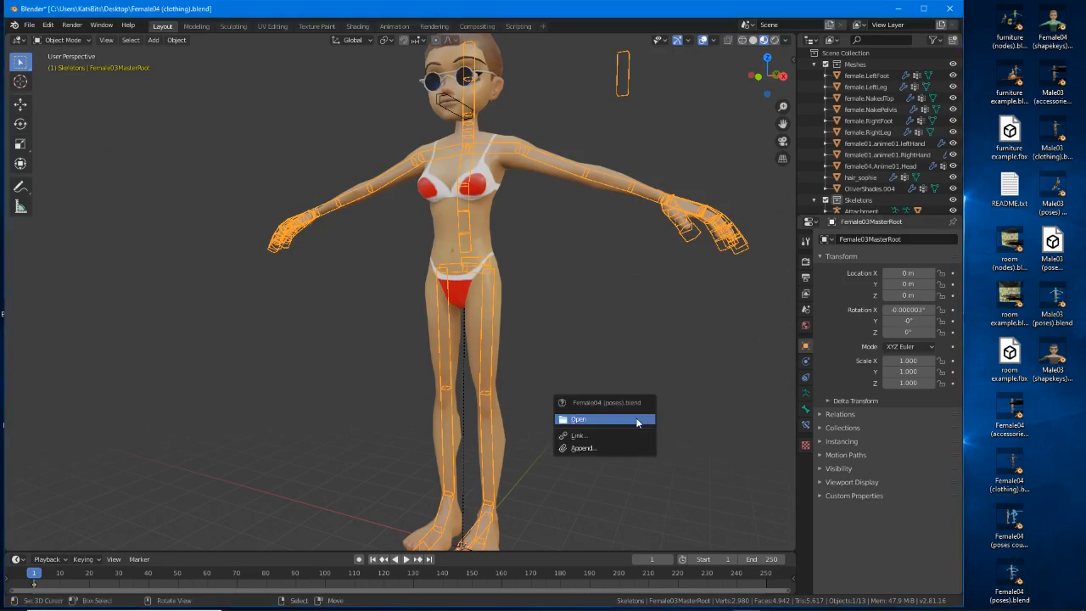
pyautogui.click(603, 419)
pyautogui.click(519, 326)
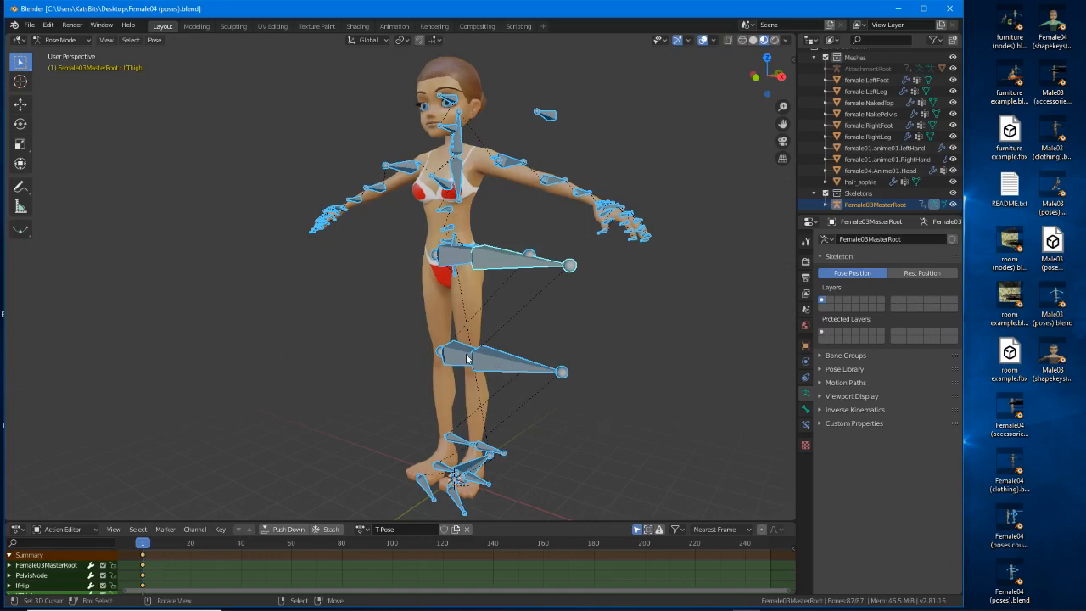
pyautogui.moveTo(543, 362); pyautogui.dragTo(478, 360, button='middle')
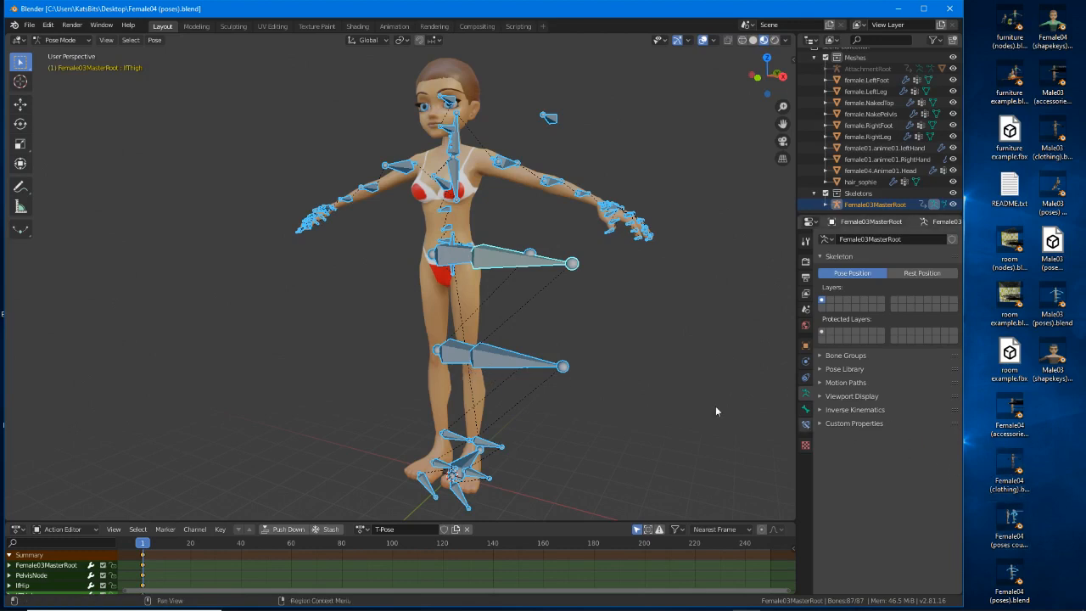
pyautogui.click(512, 366)
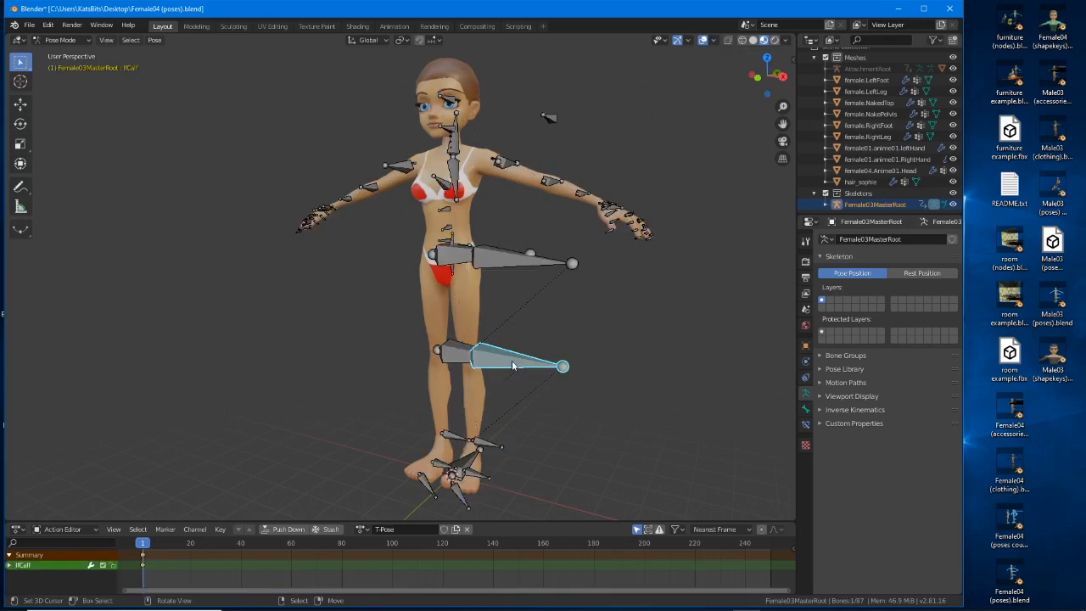
pyautogui.click(516, 263)
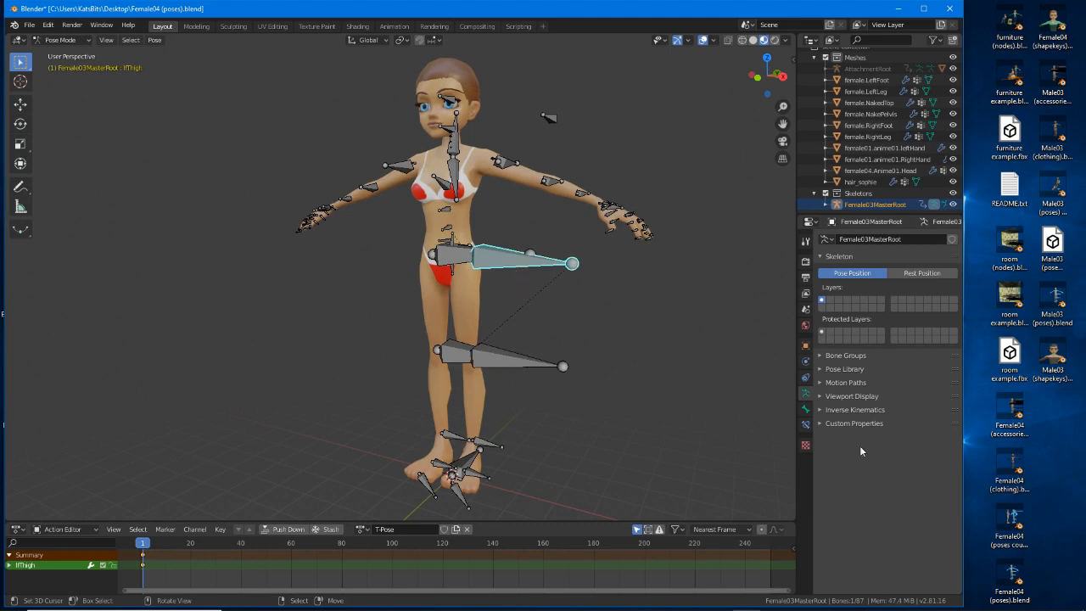
# Reopen Female04 (clothing).blend from the desktop without saving the poses file, and inspect the skeleton from torso to feet.
pyautogui.moveTo(1025, 479); pyautogui.dragTo(584, 385)
pyautogui.click(543, 386)
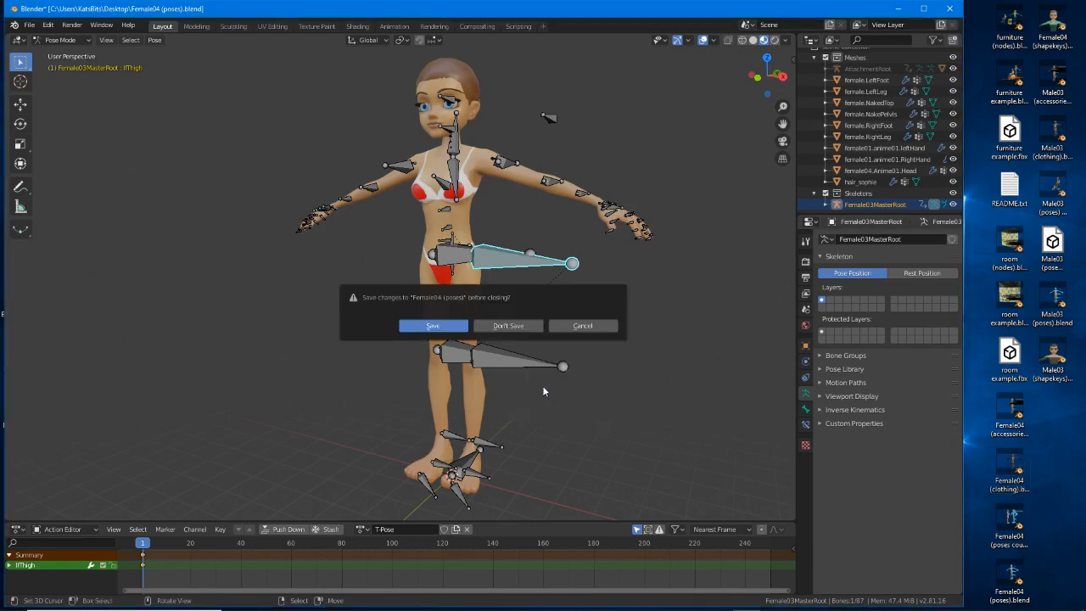
pyautogui.click(511, 331)
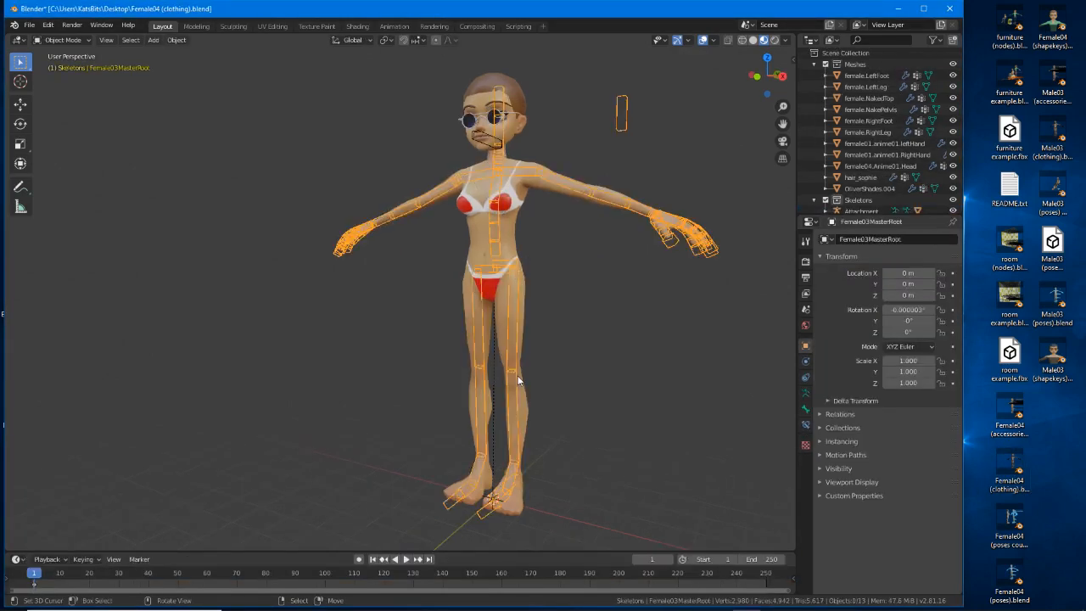
pyautogui.scroll(2, 539, 399)
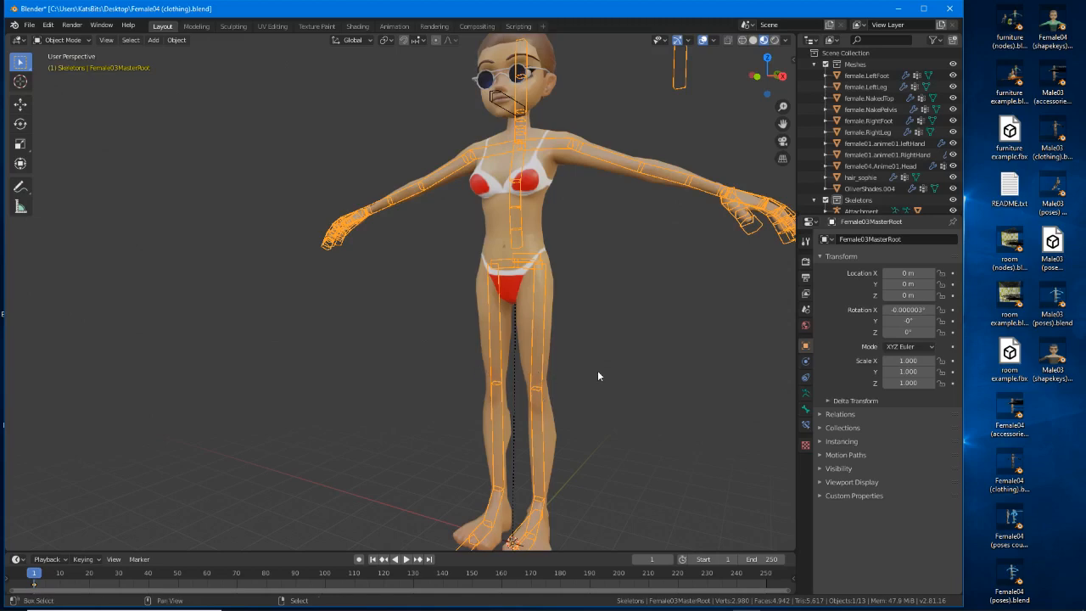
pyautogui.moveTo(597, 373); pyautogui.dragTo(434, 239, button='middle')
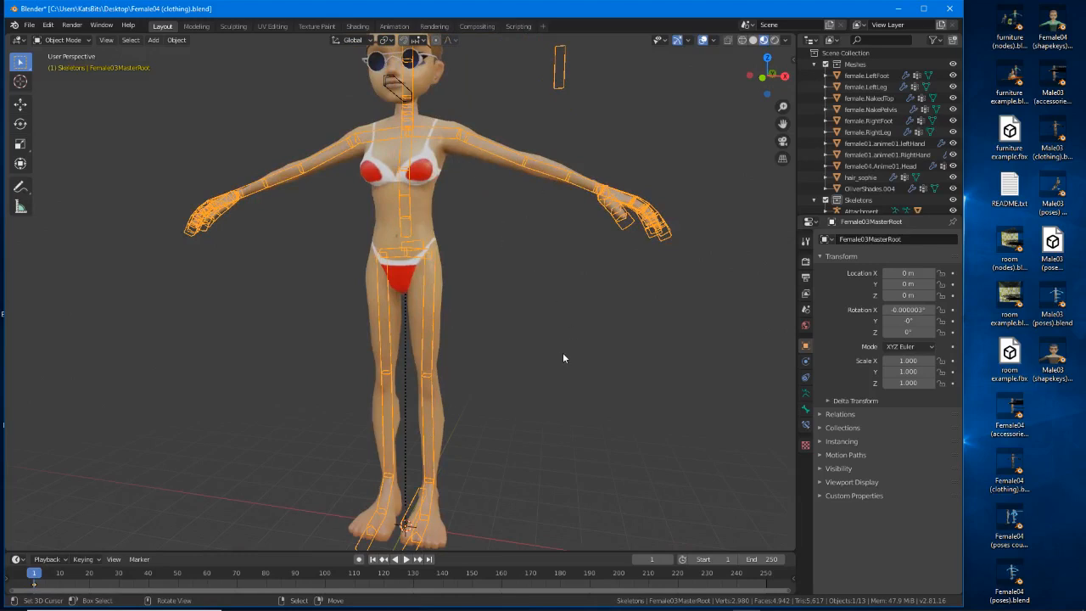
pyautogui.moveTo(612, 342); pyautogui.dragTo(575, 350, button='middle')
pyautogui.keyDown('shift'); pyautogui.moveTo(467, 488); pyautogui.dragTo(460, 347, button='middle'); pyautogui.keyUp('shift')
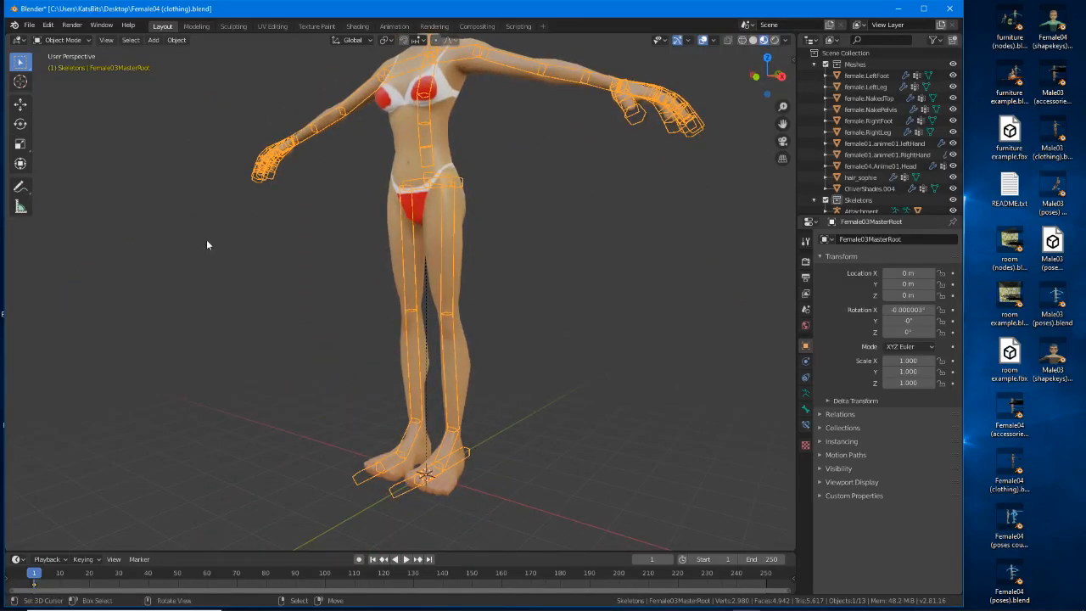
# Put the Female03MasterRoot skeleton in Pose Mode and hide the Meshes collection so only the bones show.
pyautogui.click(62, 35)
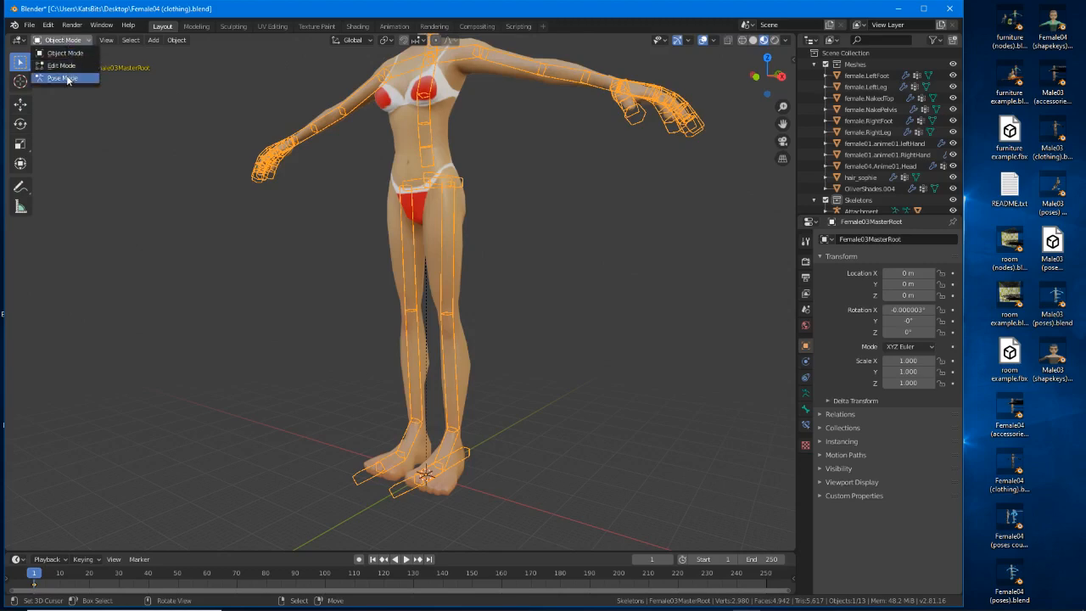
pyautogui.click(63, 78)
pyautogui.moveTo(407, 340); pyautogui.dragTo(438, 349, button='middle')
pyautogui.scroll(3, 437, 352)
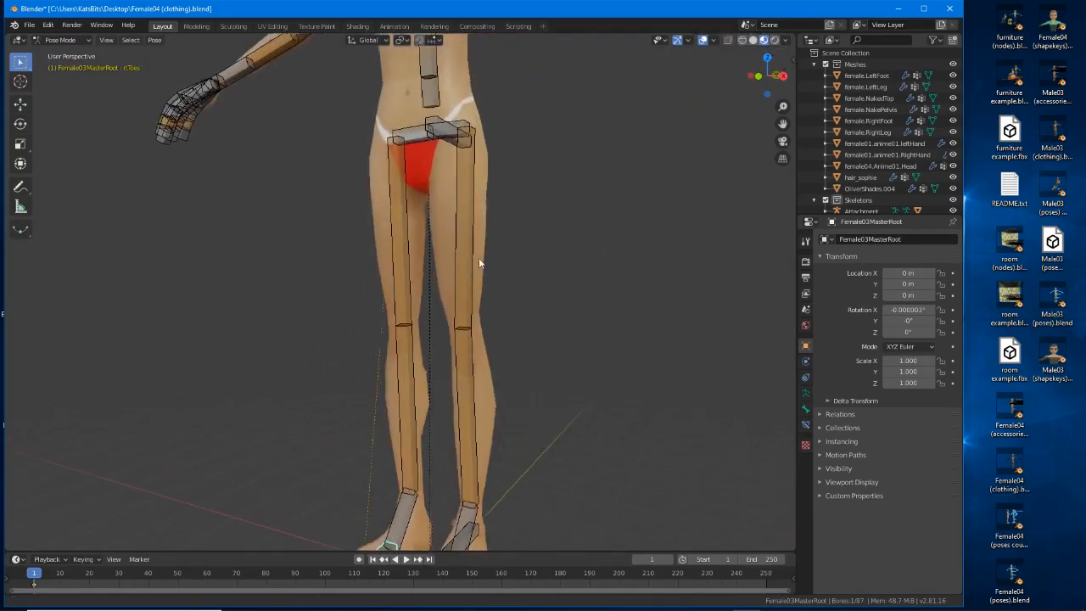
pyautogui.click(825, 64)
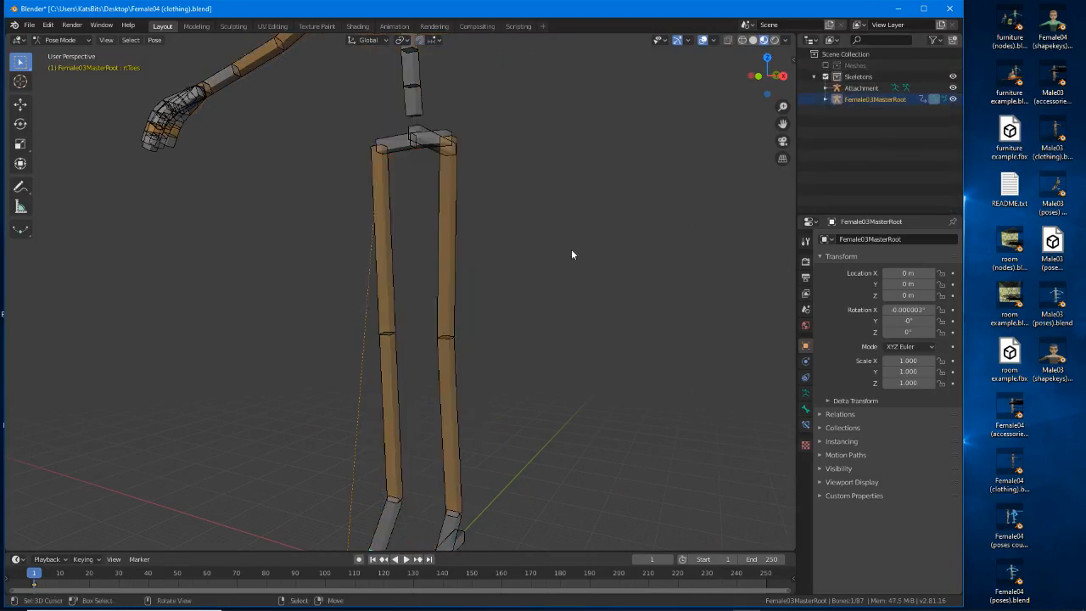
pyautogui.scroll(-3, 486, 203)
pyautogui.moveTo(571, 249); pyautogui.dragTo(464, 223, button='middle')
pyautogui.scroll(2, 465, 223)
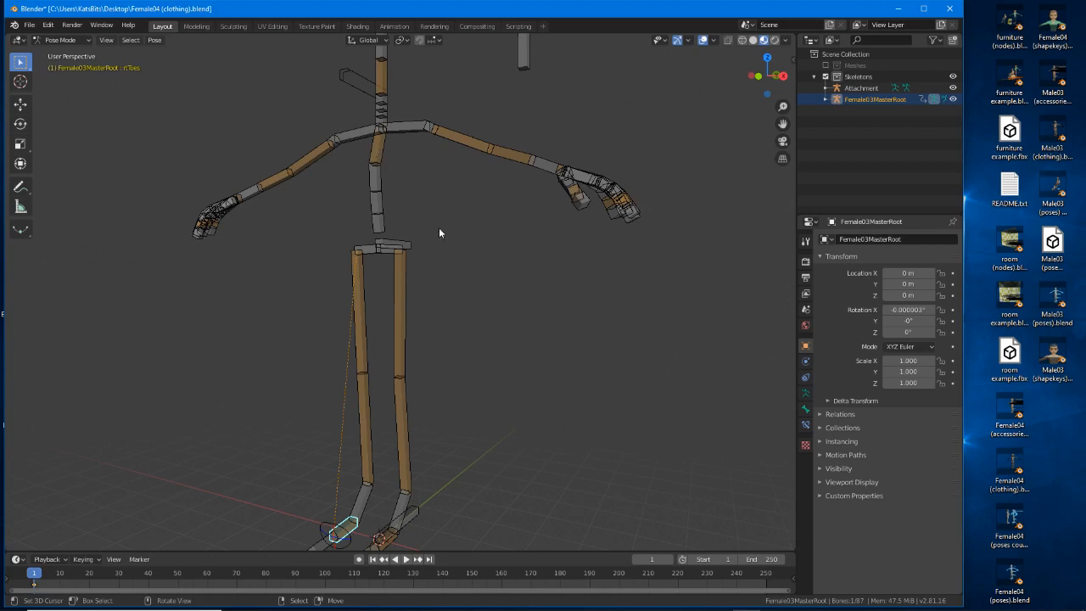
# Try moving the left calf bone backwards and upwards to test how the leg responds.
pyautogui.click(403, 412)
pyautogui.moveTo(438, 422); pyautogui.dragTo(391, 423, button='middle')
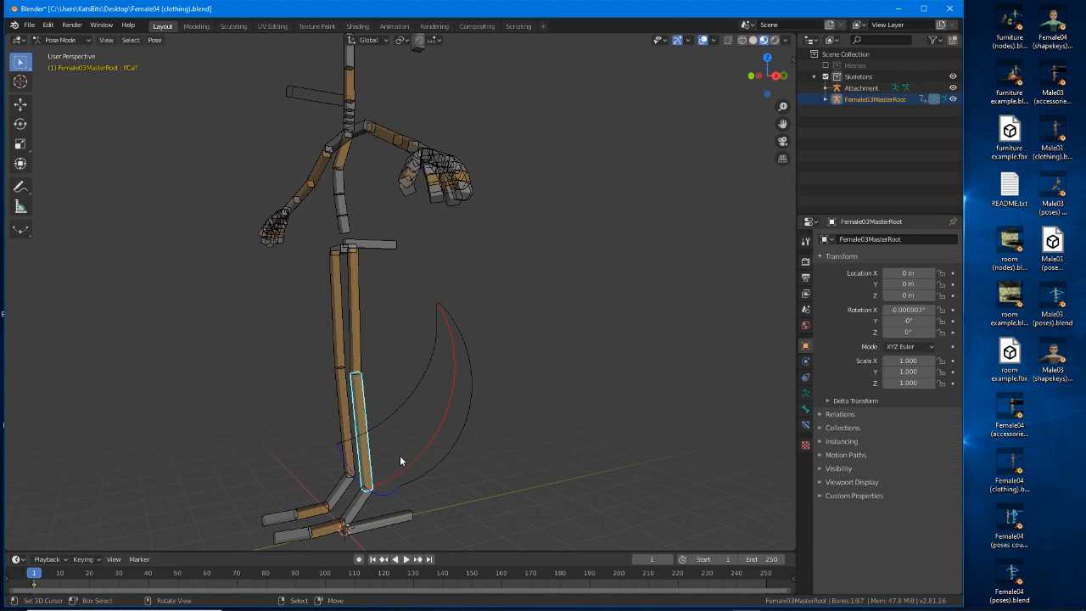
pyautogui.press('g')
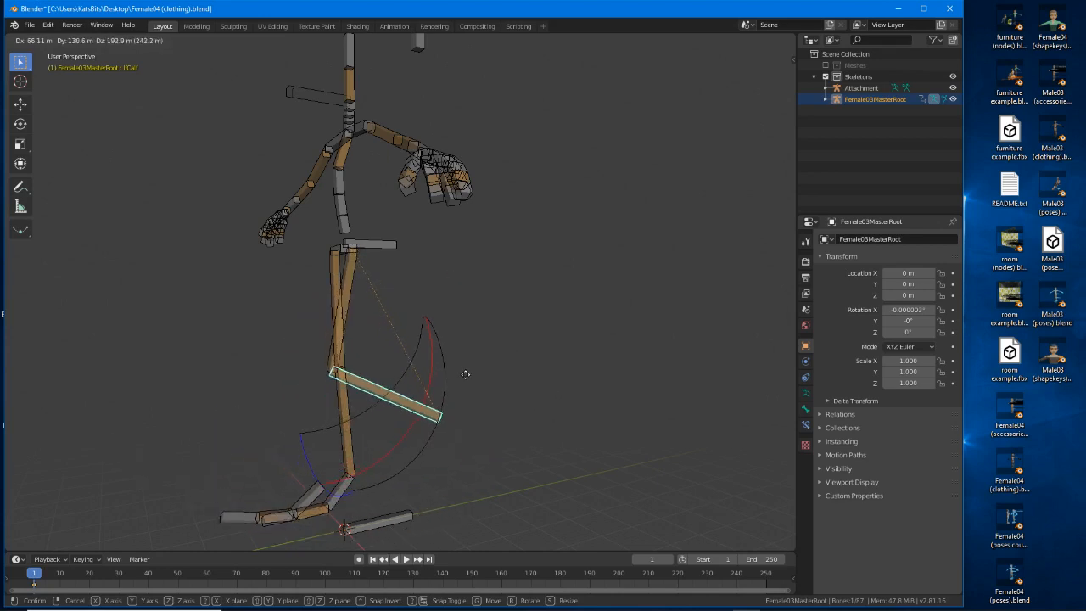
pyautogui.press('Escape')
# Try moving the left toes bone backwards and forwards to test how the whole leg chain follows.
pyautogui.click(330, 533)
pyautogui.press('g')
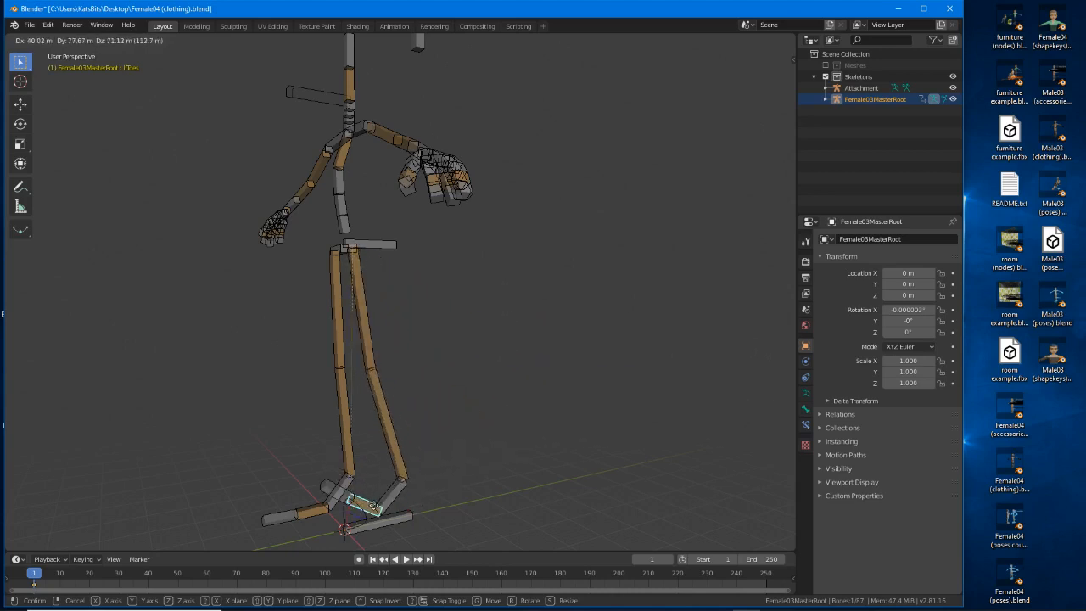
pyautogui.rightClick(362, 498)
pyautogui.moveTo(363, 499); pyautogui.dragTo(318, 444, button='middle')
pyautogui.press('g')
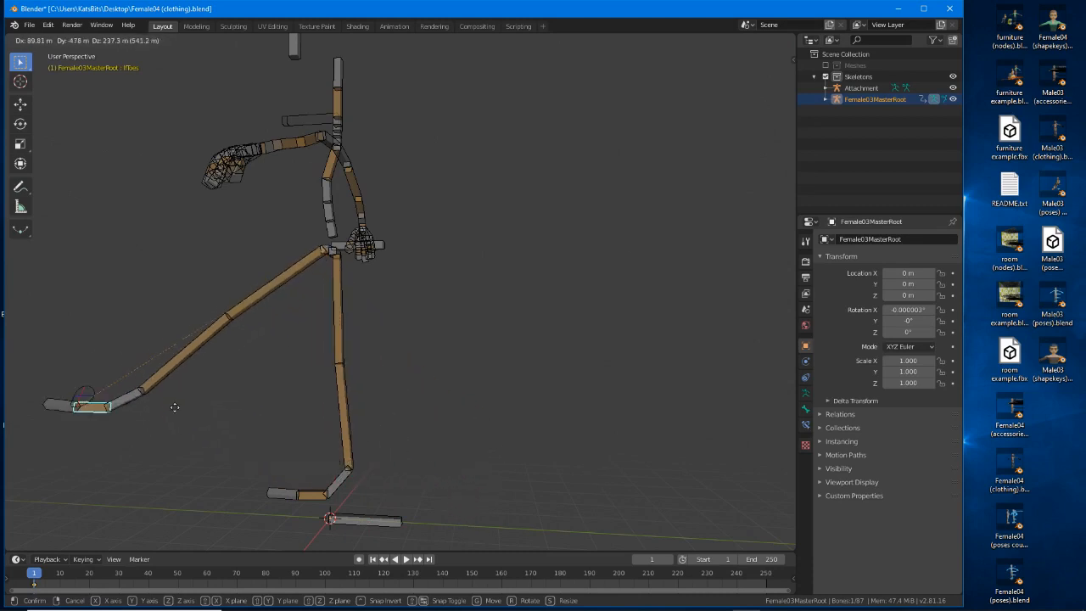
pyautogui.rightClick(264, 415)
# Try moving the right toes bone backwards, viewing the skeleton from its other side.
pyautogui.moveTo(275, 414); pyautogui.dragTo(485, 516, button='middle')
pyautogui.press('g')
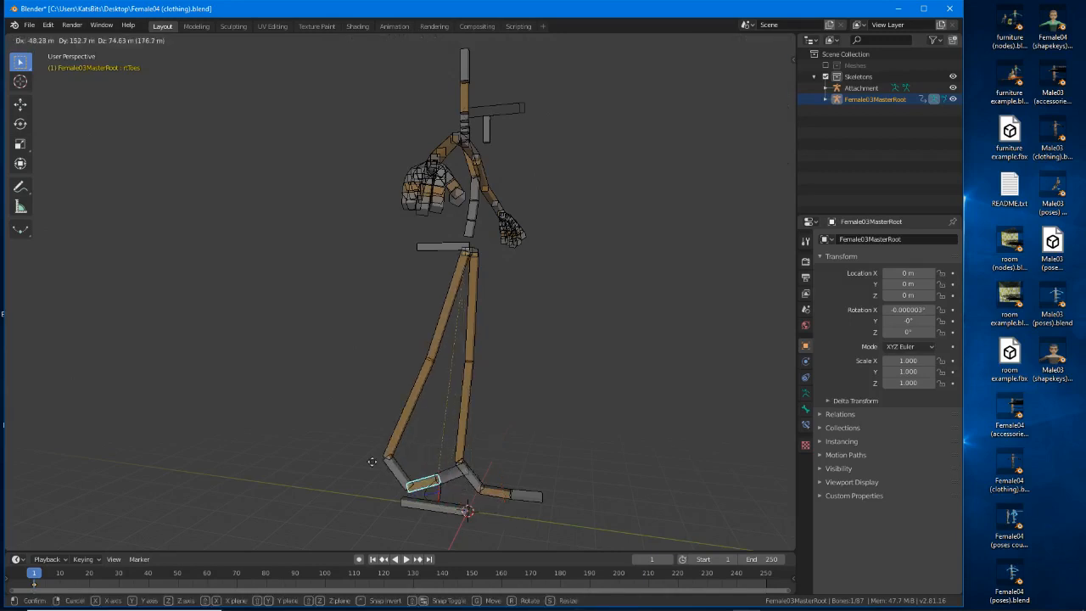
pyautogui.rightClick(405, 419)
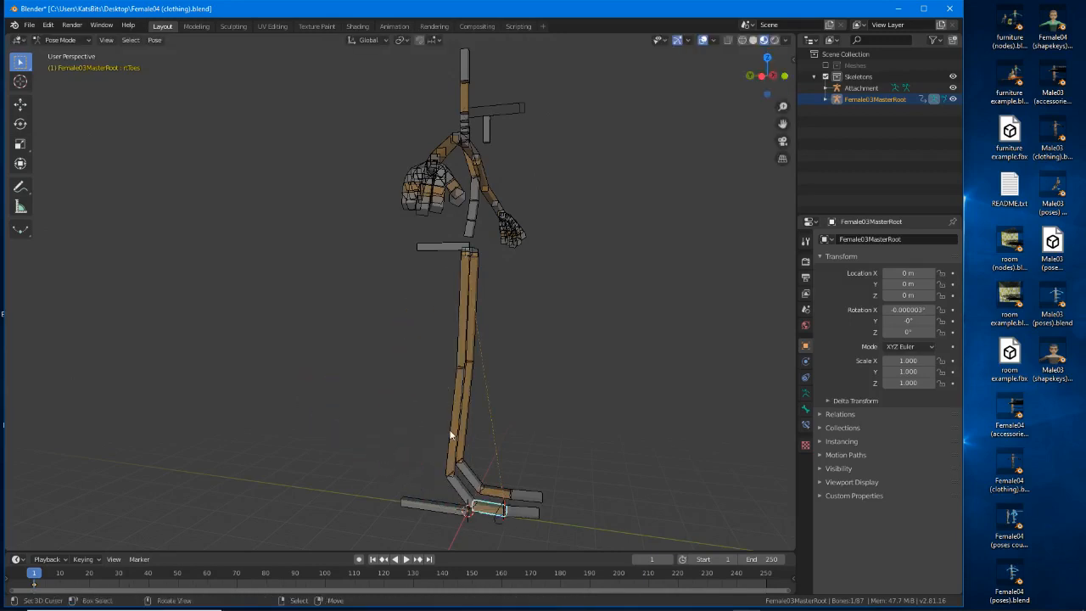
# Try moving the right calf bone up behind the body, and again sideways across the left leg.
pyautogui.press('g')
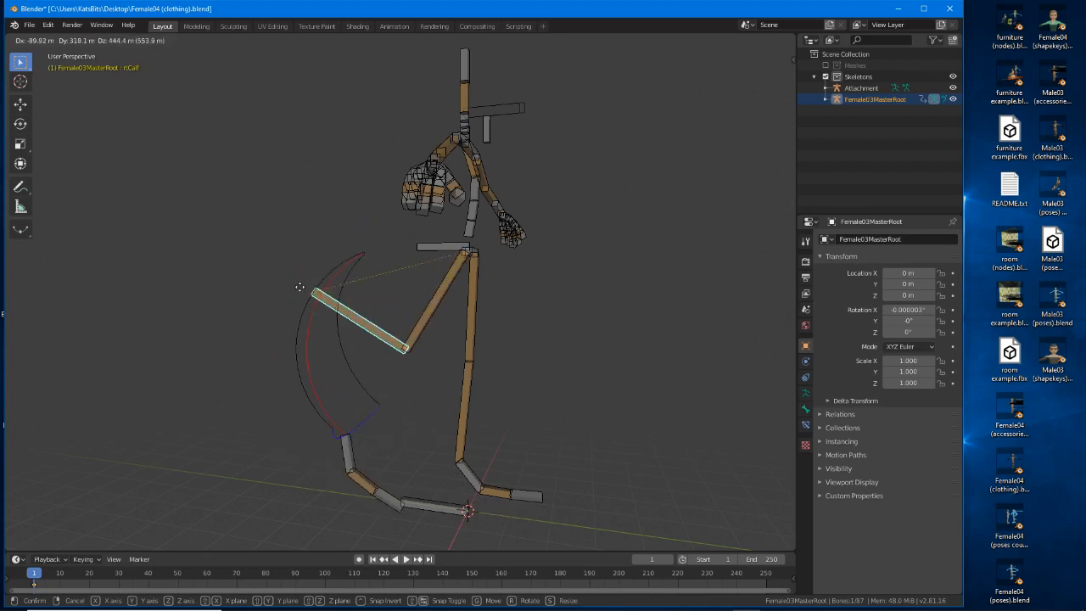
pyautogui.rightClick(325, 339)
pyautogui.moveTo(325, 339); pyautogui.dragTo(390, 512, button='middle')
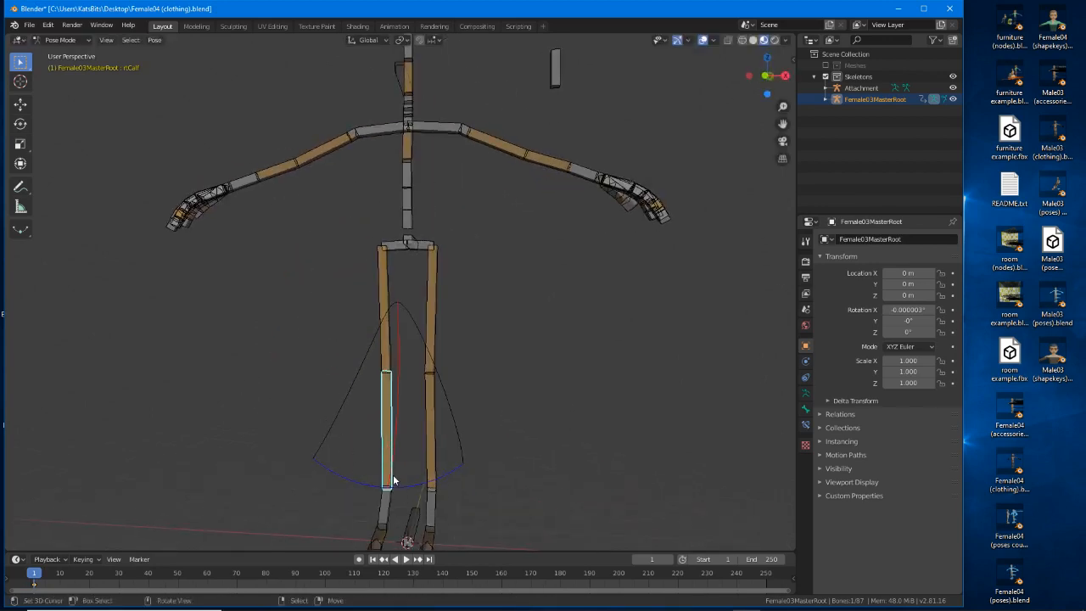
pyautogui.press('g')
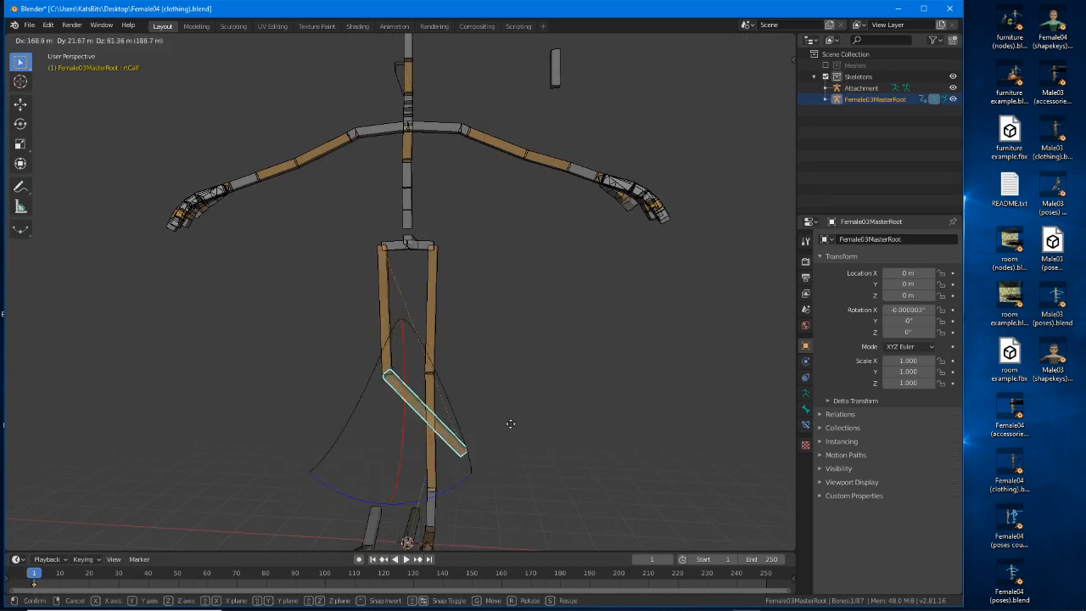
pyautogui.rightClick(510, 423)
# Try rotating the right foot bone about the ankle.
pyautogui.scroll(-2, 382, 456)
pyautogui.moveTo(381, 456); pyautogui.dragTo(462, 445, button='middle')
pyautogui.click(447, 432)
pyautogui.press('r')
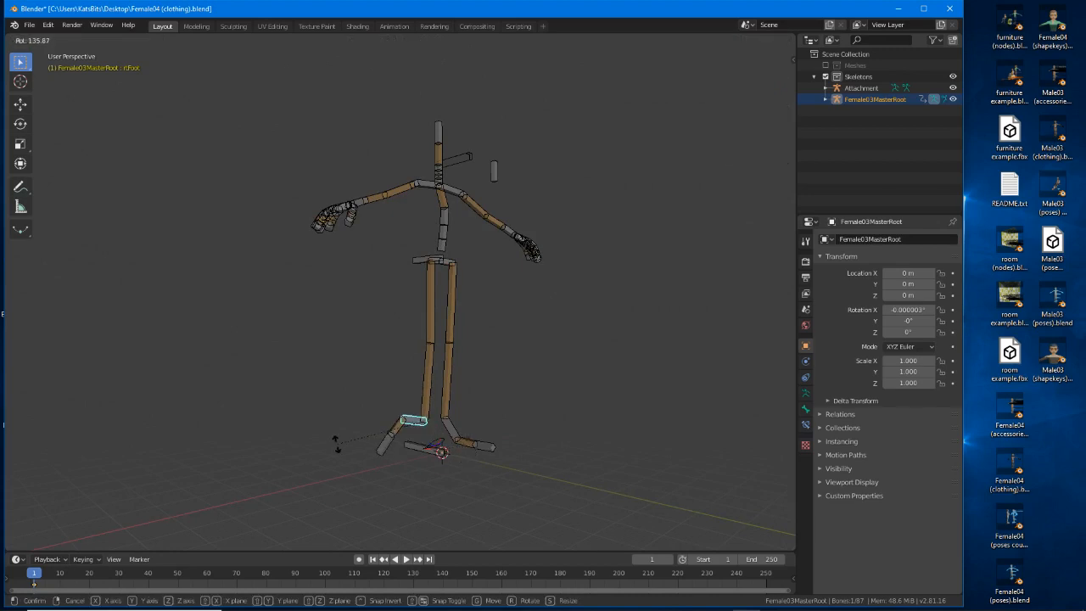
pyautogui.rightClick(374, 196)
# Try moving the right hand bone in front of the torso to test how the arm bends.
pyautogui.click(374, 198)
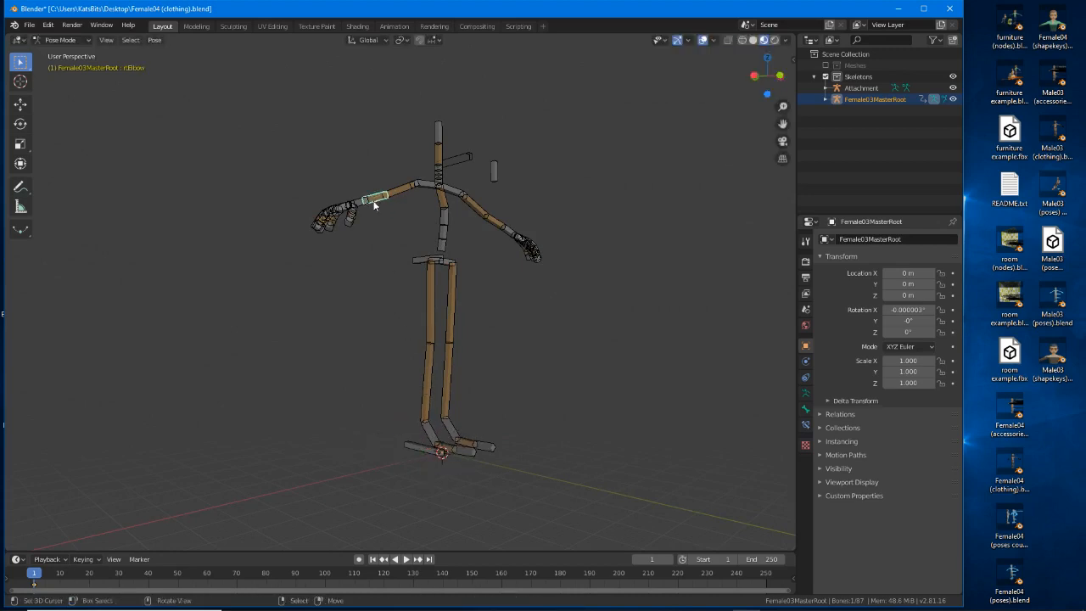
pyautogui.moveTo(373, 205); pyautogui.dragTo(351, 230, button='middle')
pyautogui.scroll(3, 351, 229)
pyautogui.click(252, 171)
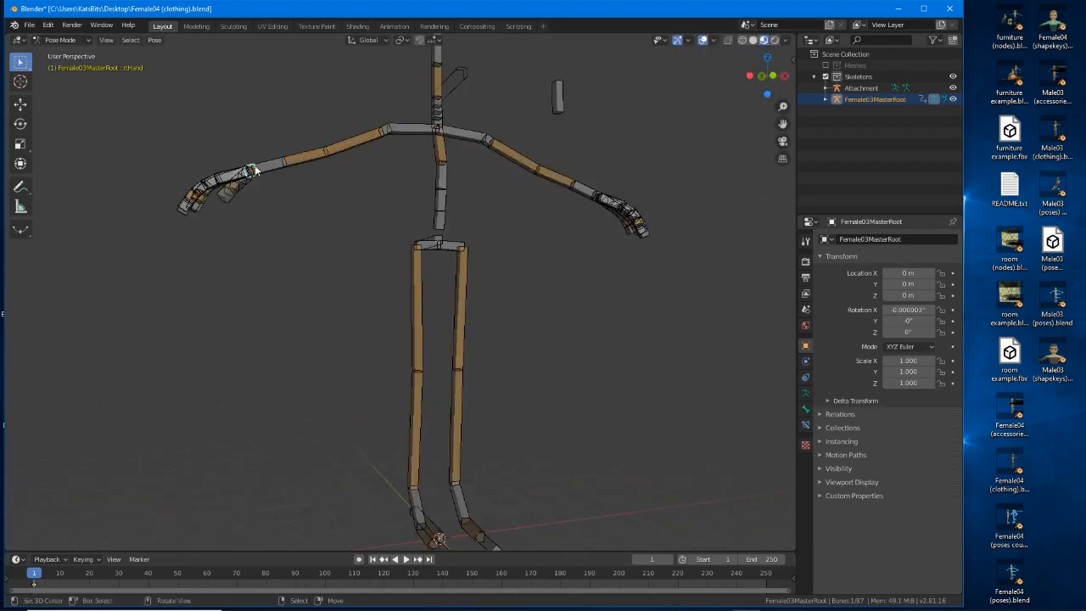
pyautogui.press('g')
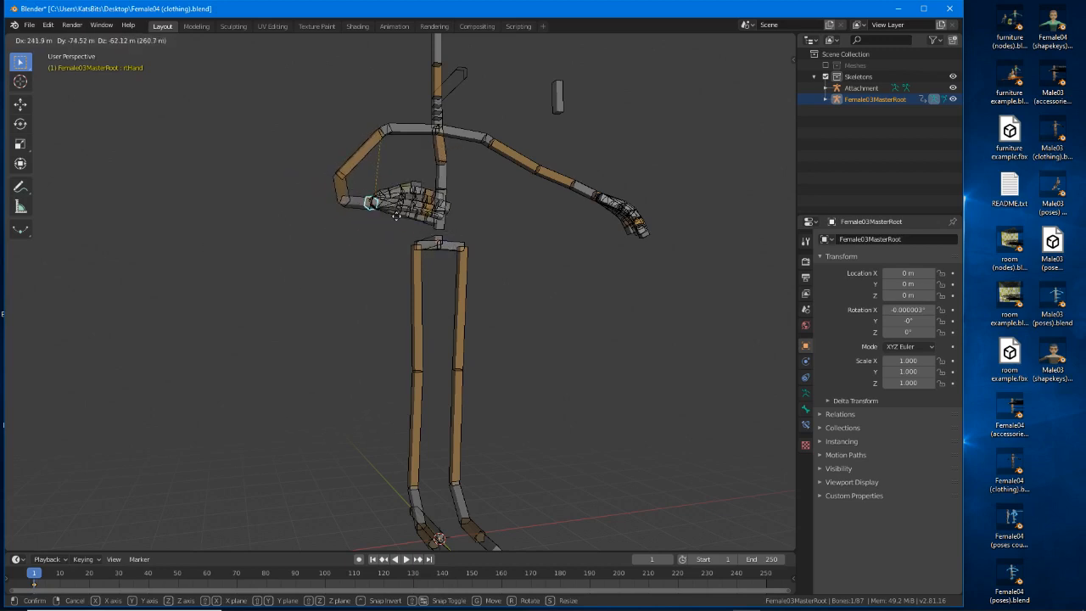
pyautogui.rightClick(350, 244)
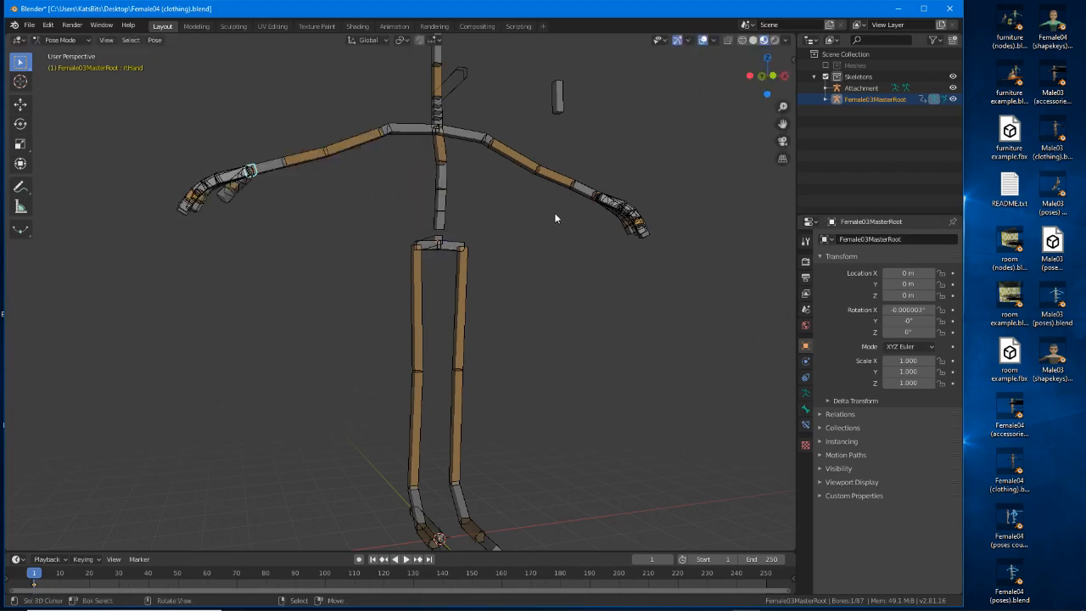
# Try moving the left hand bone down towards the hip to test how the arm bends.
pyautogui.moveTo(553, 212); pyautogui.dragTo(547, 247, button='middle')
pyautogui.scroll(3, 591, 233)
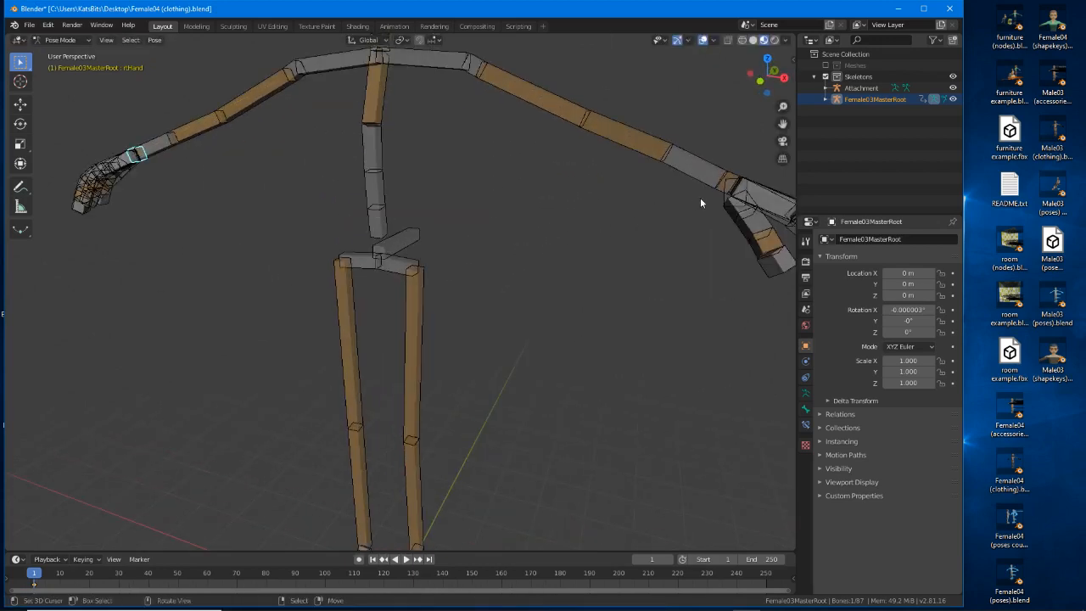
pyautogui.click(731, 187)
pyautogui.click(734, 175)
pyautogui.press('g')
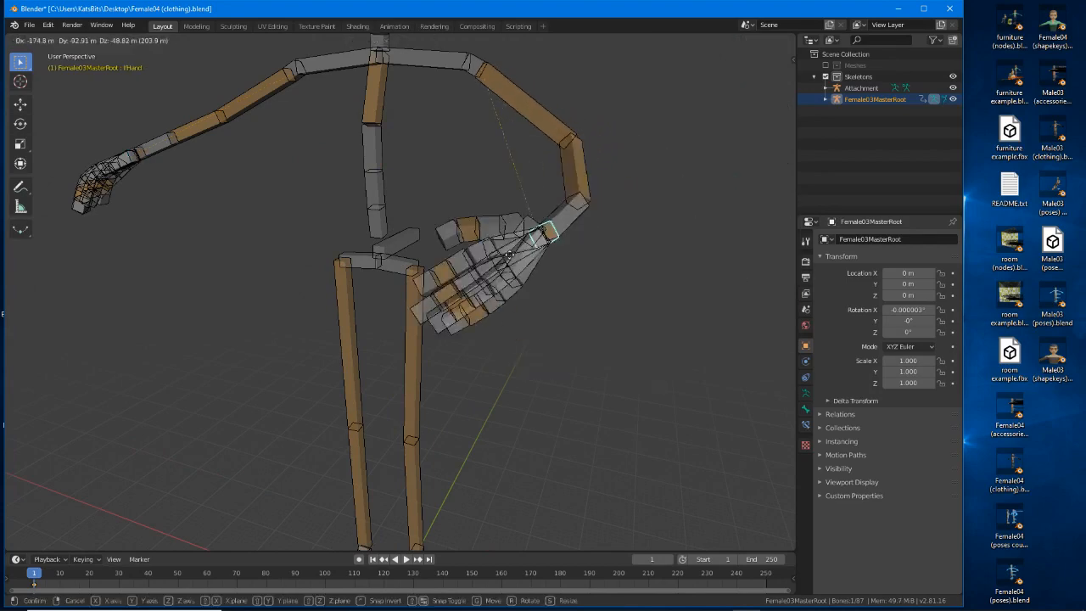
pyautogui.rightClick(509, 269)
# Try moving the right toes bone forwards so the right leg steps ahead of the left.
pyautogui.scroll(-3, 504, 275)
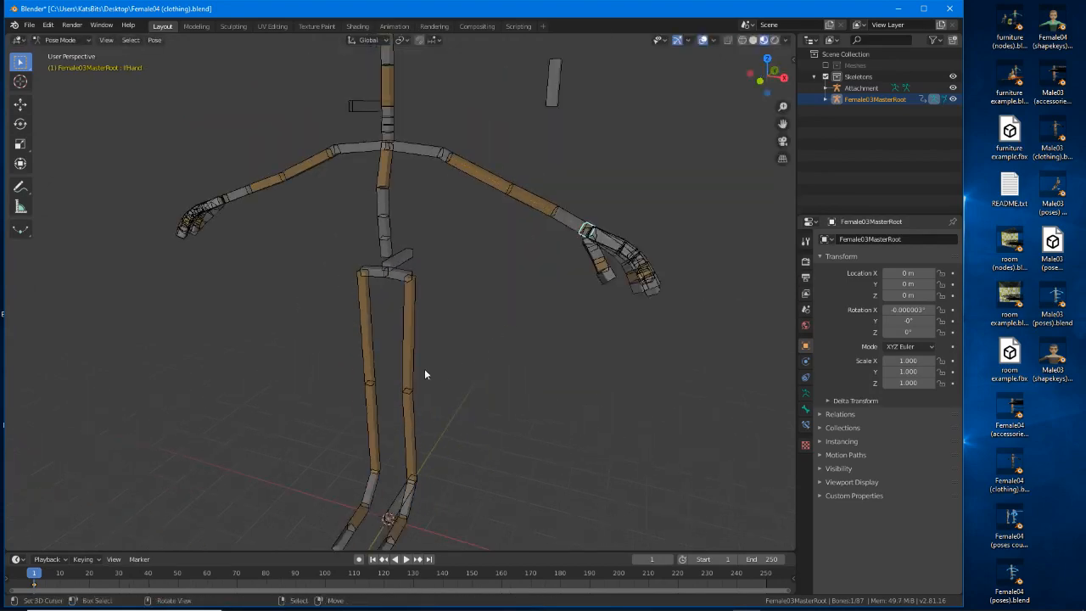
pyautogui.moveTo(424, 368); pyautogui.dragTo(369, 388, button='middle')
pyautogui.click(321, 502)
pyautogui.press('g')
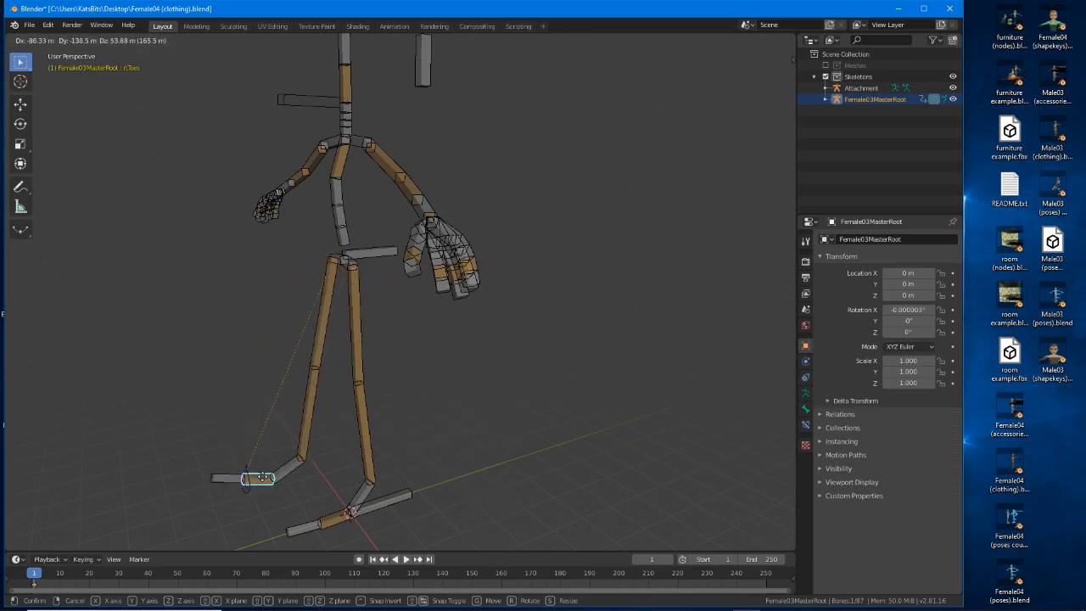
pyautogui.click(307, 387)
pyautogui.moveTo(308, 388); pyautogui.dragTo(337, 375, button='middle')
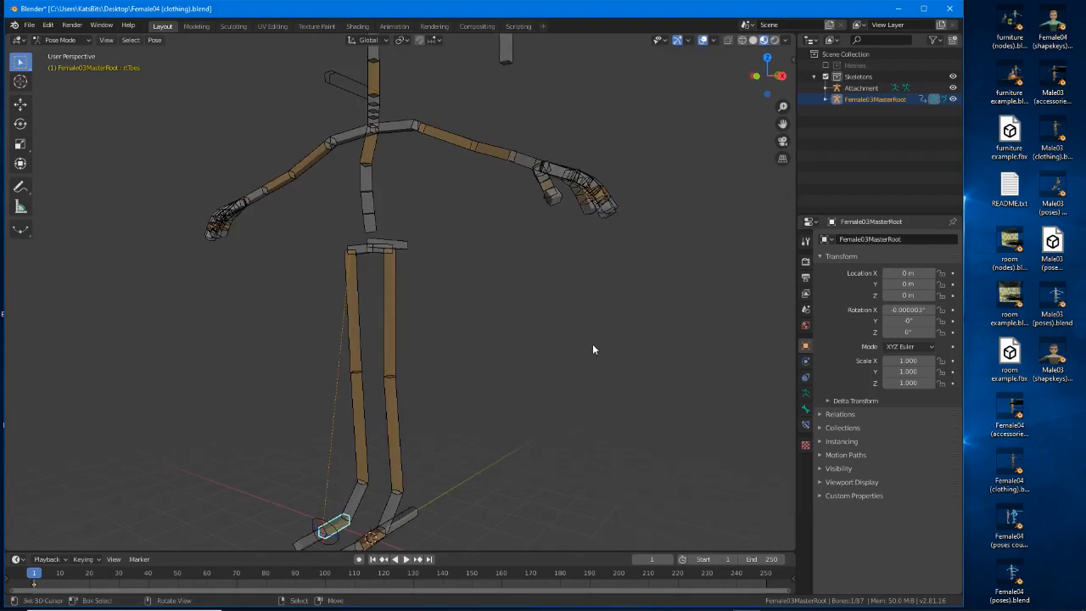
# Show the Meshes collection again and try moving the right toes bone with the body visible.
pyautogui.click(825, 65)
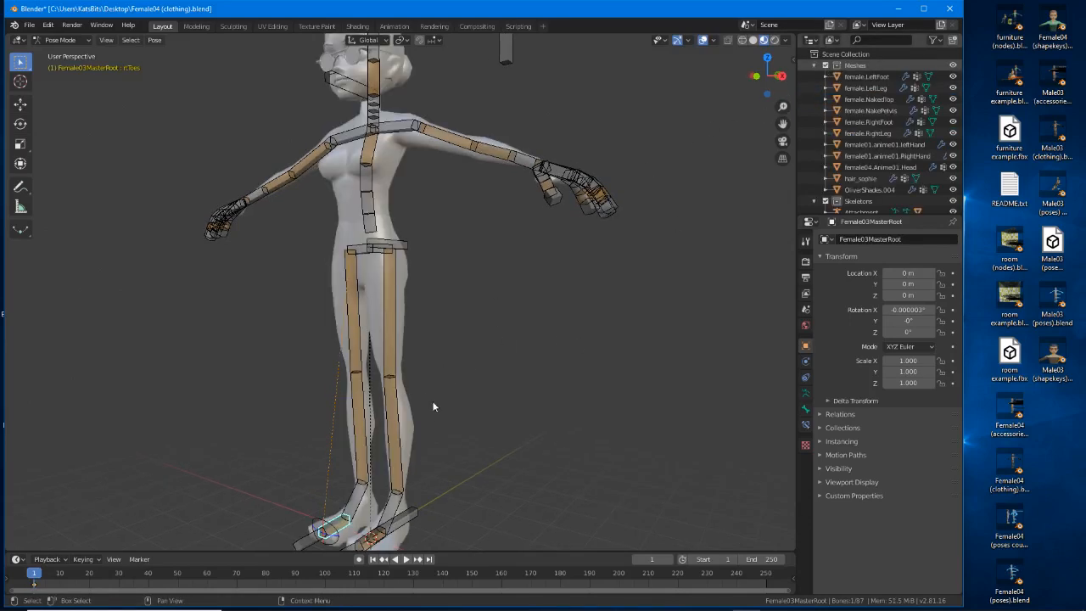
pyautogui.moveTo(409, 413); pyautogui.dragTo(470, 457, button='middle')
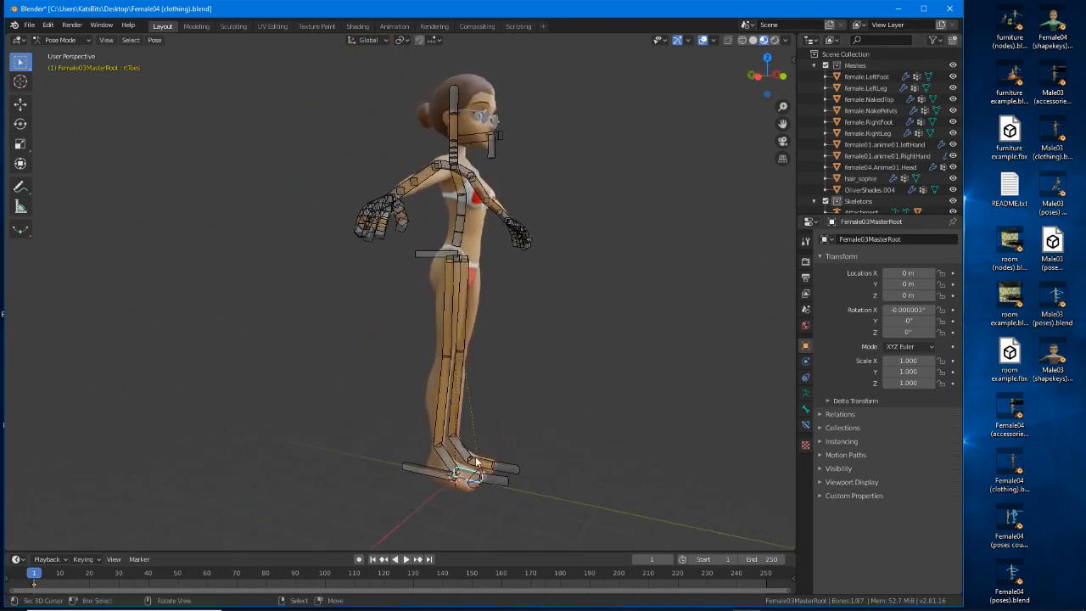
pyautogui.press('g')
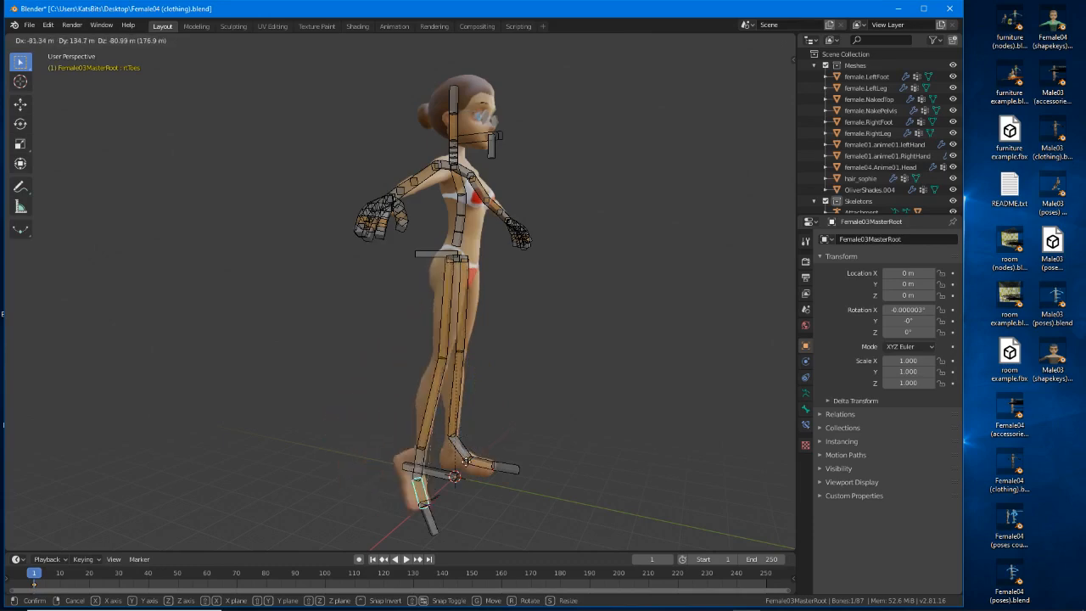
pyautogui.rightClick(547, 378)
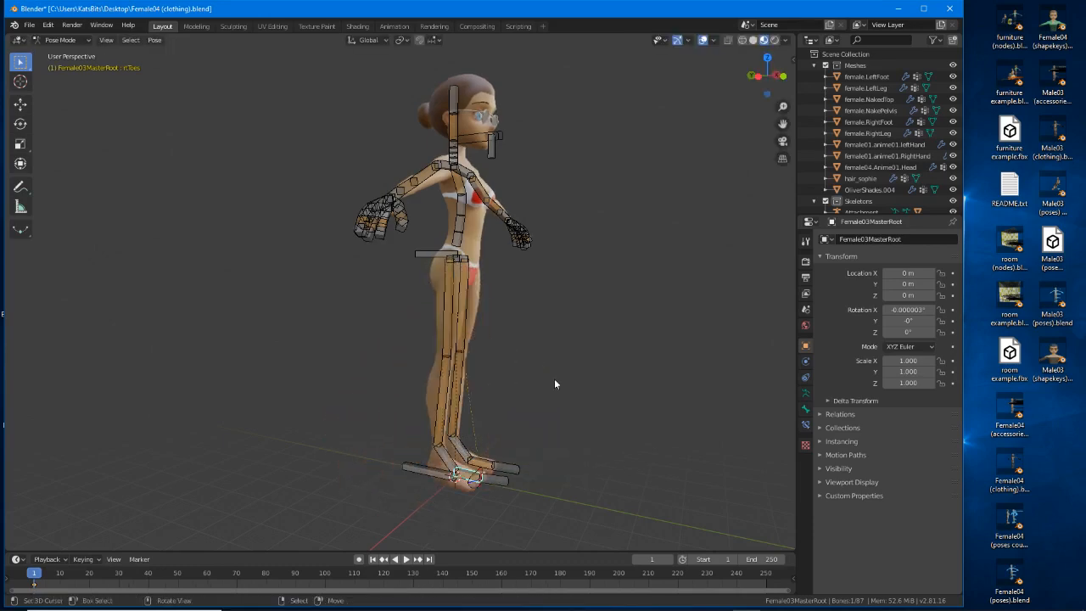
# Move the left toes bone backwards so the left leg and its mesh bend up behind the body.
pyautogui.moveTo(554, 379); pyautogui.dragTo(402, 413, button='middle')
pyautogui.scroll(1, 388, 480)
pyautogui.moveTo(388, 483); pyautogui.dragTo(343, 483, button='middle')
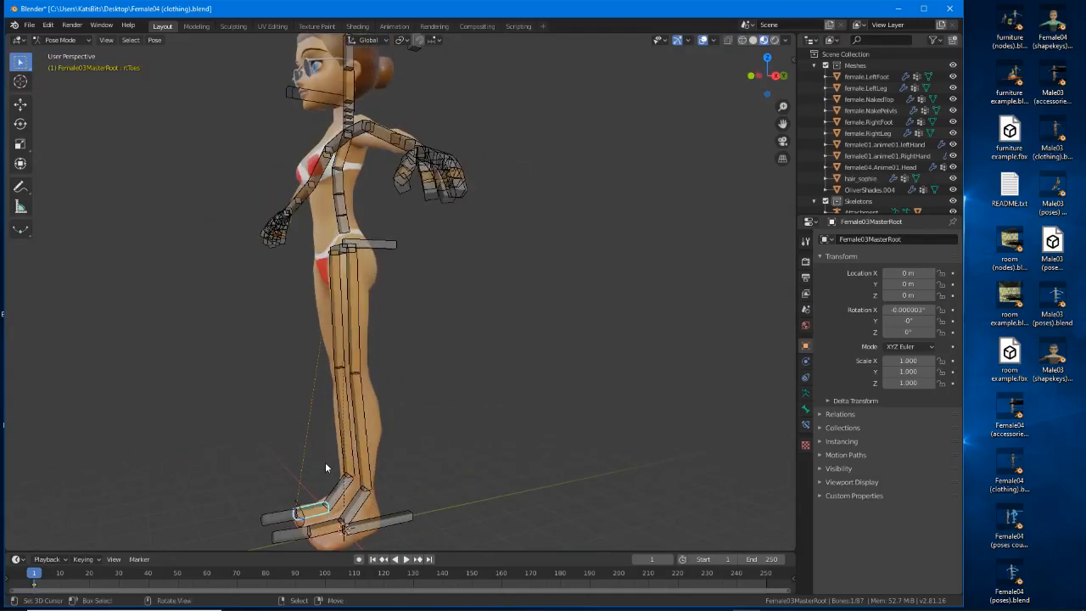
pyautogui.click(327, 525)
pyautogui.moveTo(335, 507); pyautogui.dragTo(304, 497, button='middle')
pyautogui.press('g')
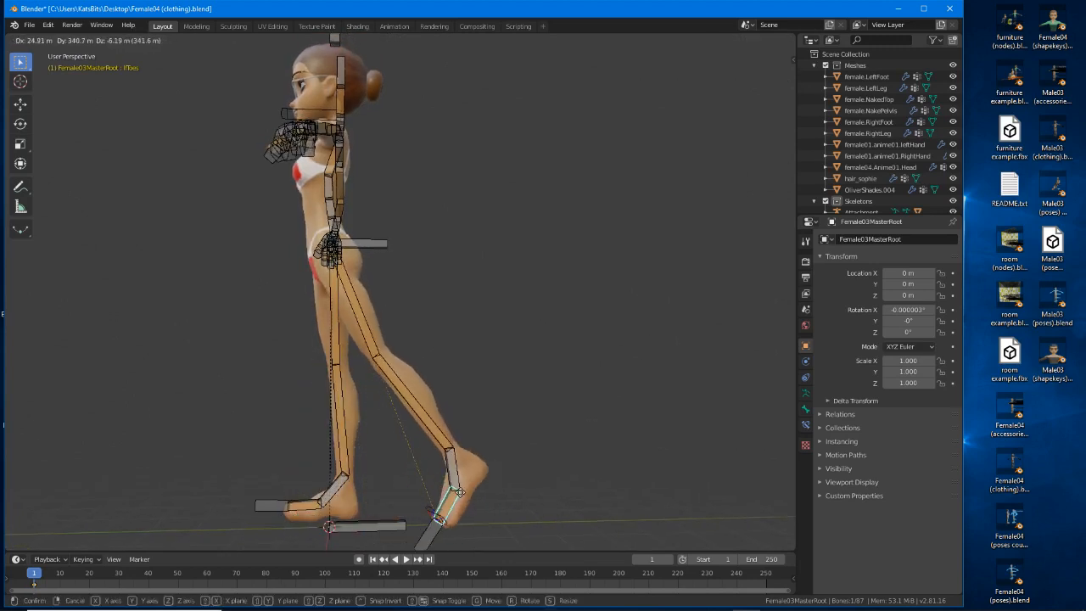
pyautogui.click(515, 471)
# Return the skeleton to Object Mode and select the female.NakePelvis mesh to inspect its deformation around the raised thigh.
pyautogui.moveTo(447, 393); pyautogui.dragTo(518, 360, button='middle')
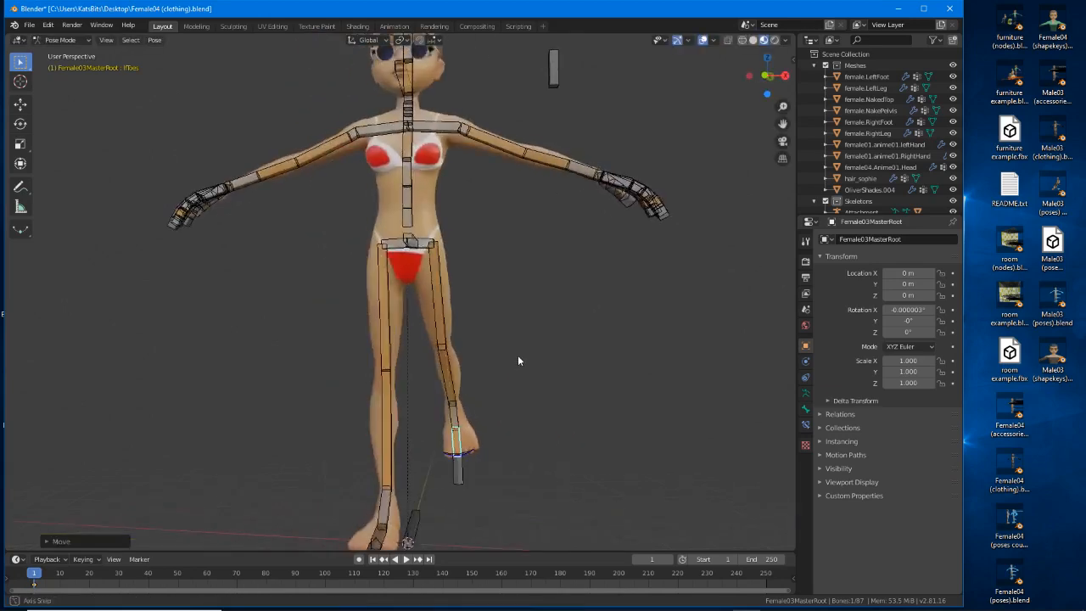
pyautogui.click(427, 288)
pyautogui.click(450, 280)
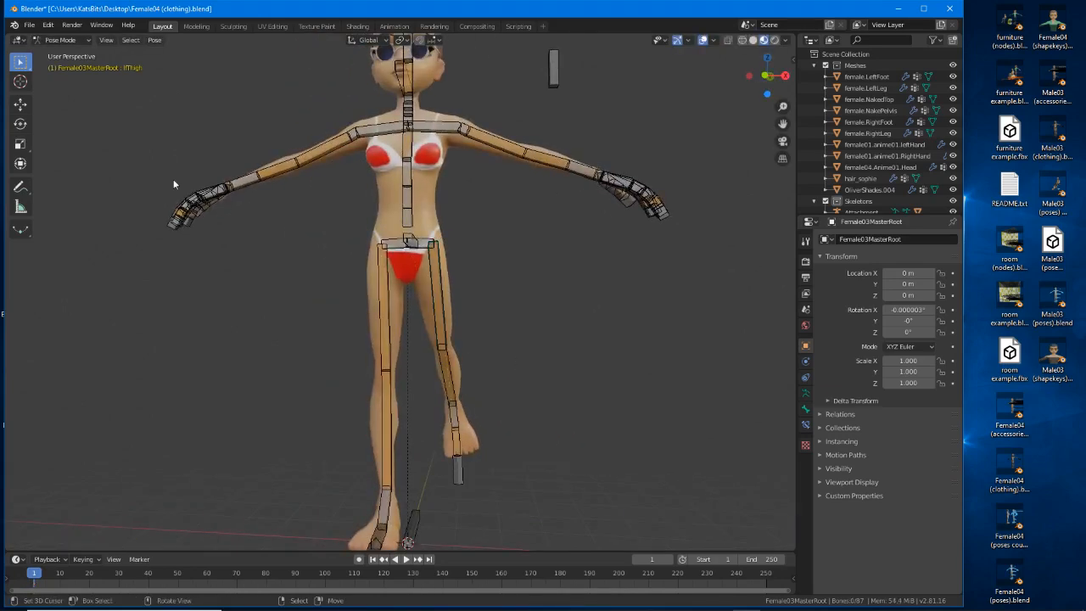
pyautogui.click(59, 40)
pyautogui.click(59, 54)
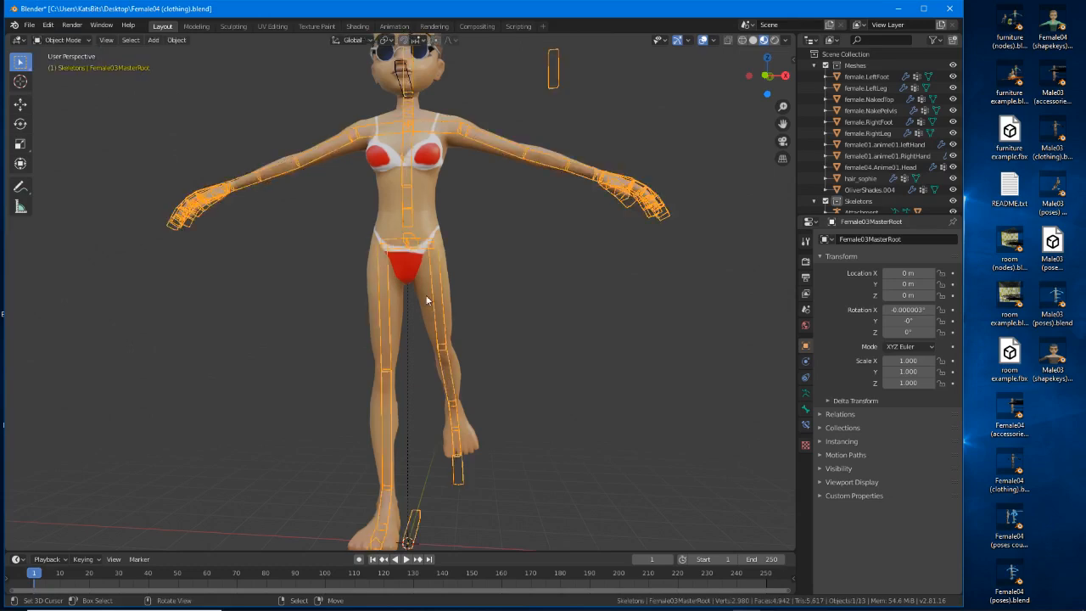
pyautogui.click(428, 298)
pyautogui.moveTo(448, 310); pyautogui.dragTo(387, 313, button='middle')
pyautogui.scroll(1, 387, 313)
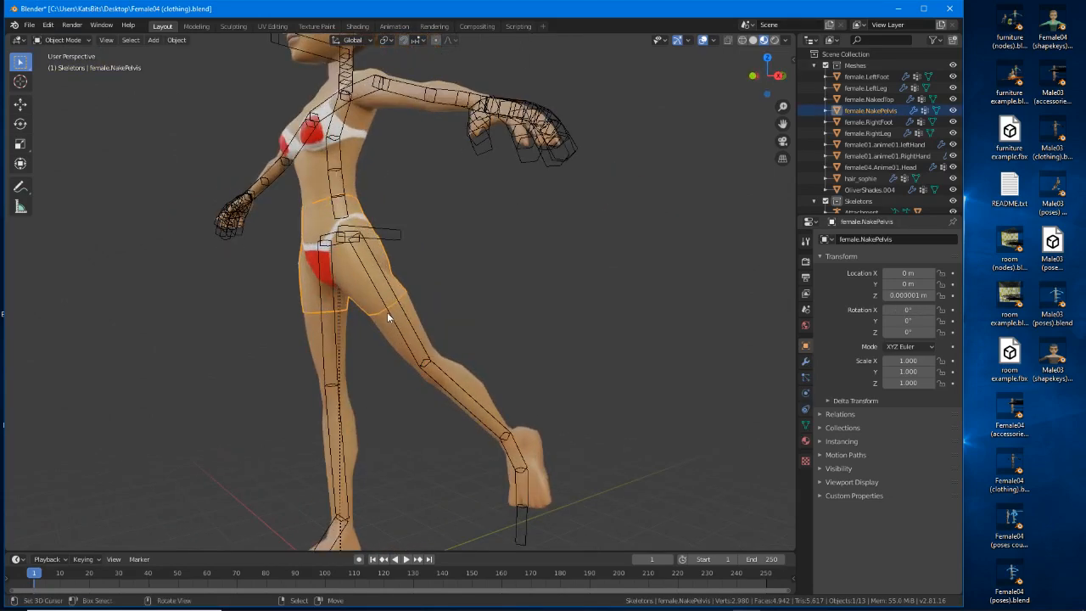
# Select the Female03MasterRoot skeleton again and put it back in Pose Mode.
pyautogui.click(411, 329)
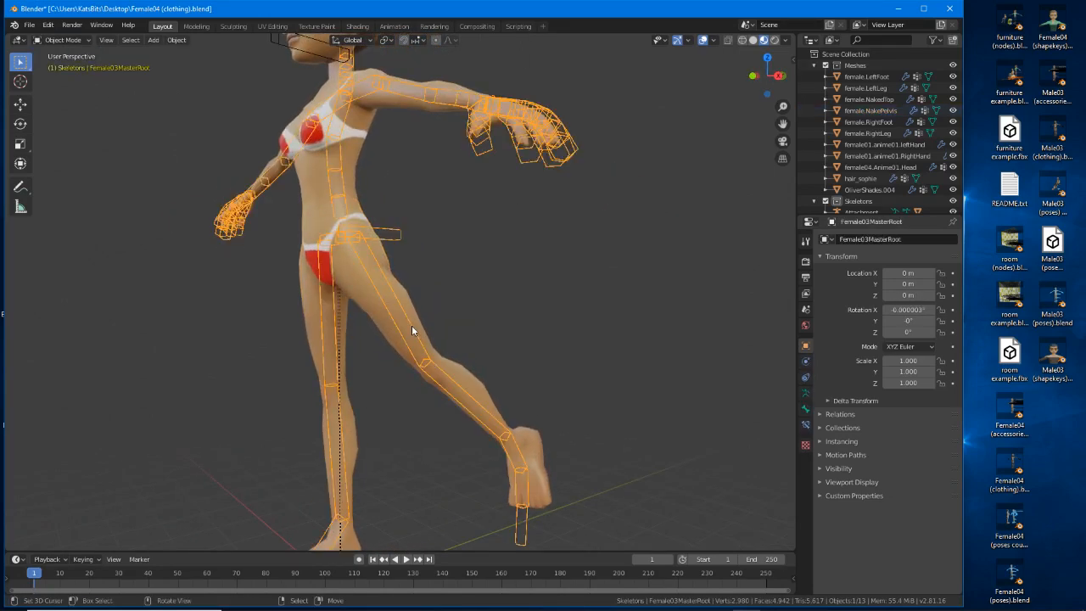
pyautogui.click(60, 40)
pyautogui.click(60, 75)
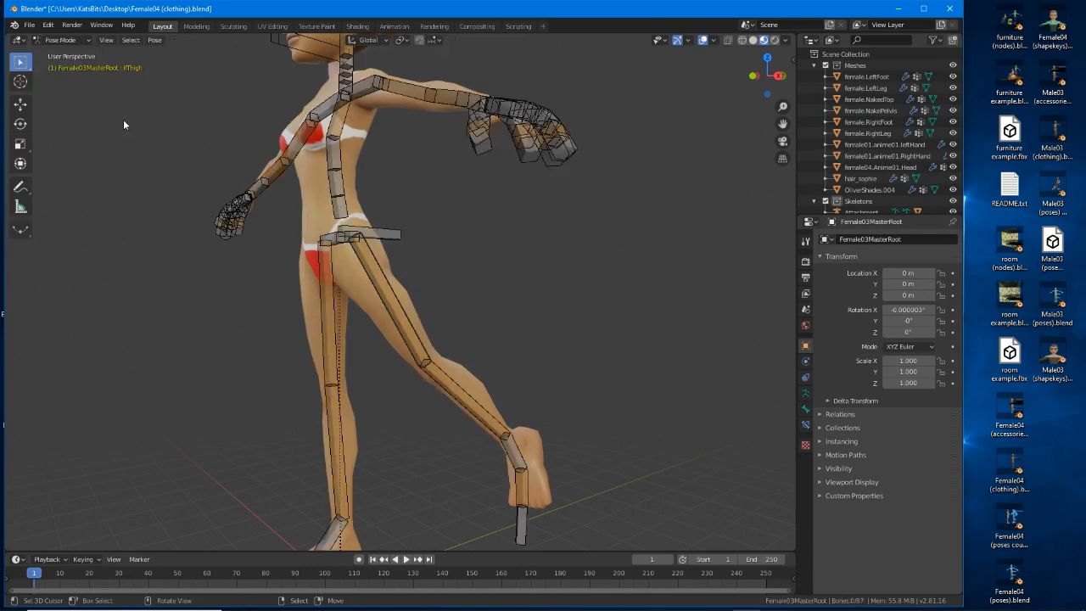
# Select the left thigh bone and examine how the pelvis and leg meshes meet around the raised thigh.
pyautogui.click(387, 295)
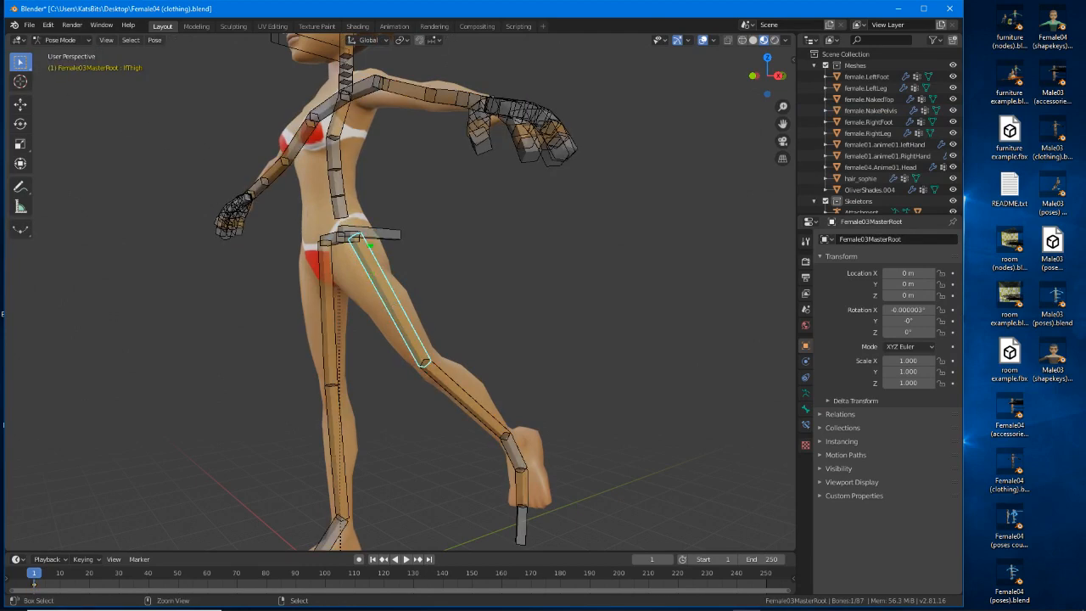
pyautogui.moveTo(369, 219)
pyautogui.mouseDown()
pyautogui.moveTo(325, 258)
pyautogui.moveTo(352, 317)
pyautogui.moveTo(405, 280)
pyautogui.moveTo(371, 221)
pyautogui.mouseUp()
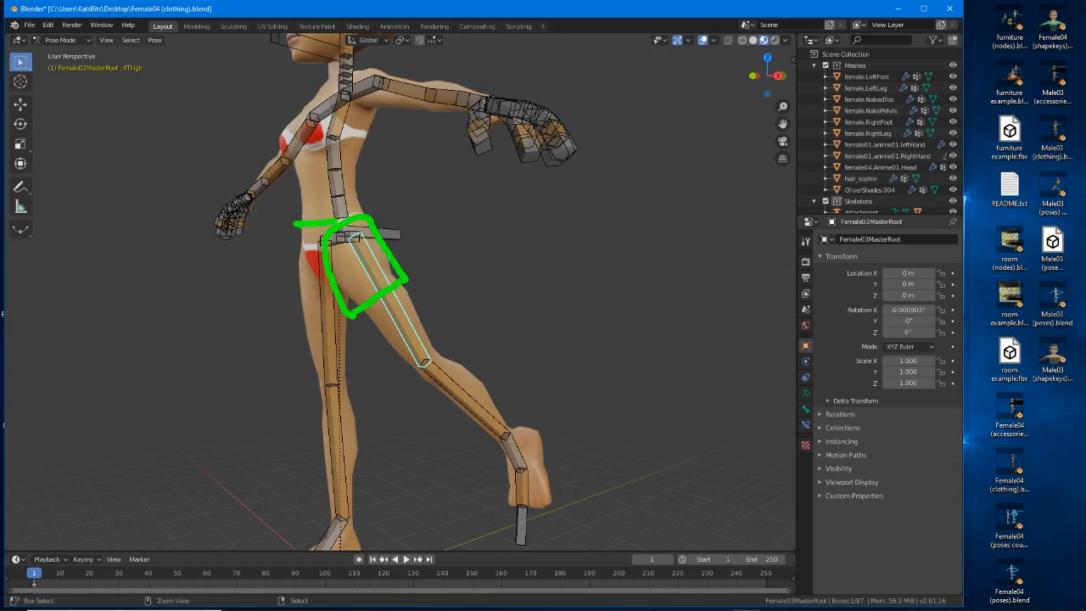
pyautogui.moveTo(295, 228)
pyautogui.mouseDown()
pyautogui.moveTo(293, 301)
pyautogui.moveTo(329, 310)
pyautogui.moveTo(409, 386)
pyautogui.moveTo(453, 342)
pyautogui.moveTo(406, 287)
pyautogui.mouseUp()
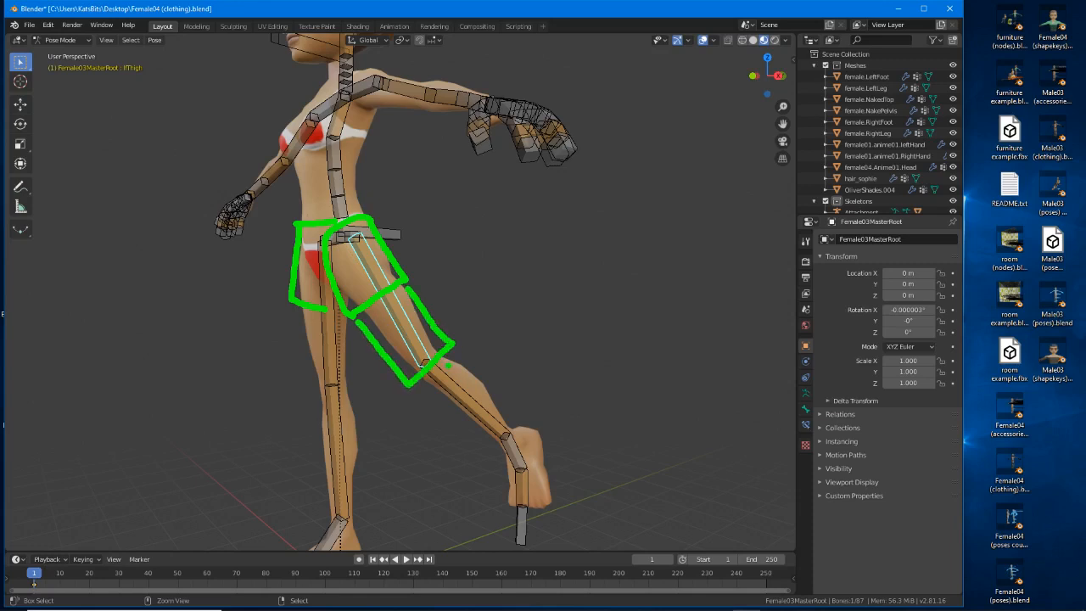
pyautogui.press('Escape')
pyautogui.moveTo(344, 322)
pyautogui.mouseDown(button='middle')
pyautogui.moveTo(446, 320)
pyautogui.moveTo(400, 325)
pyautogui.mouseUp(button='middle')
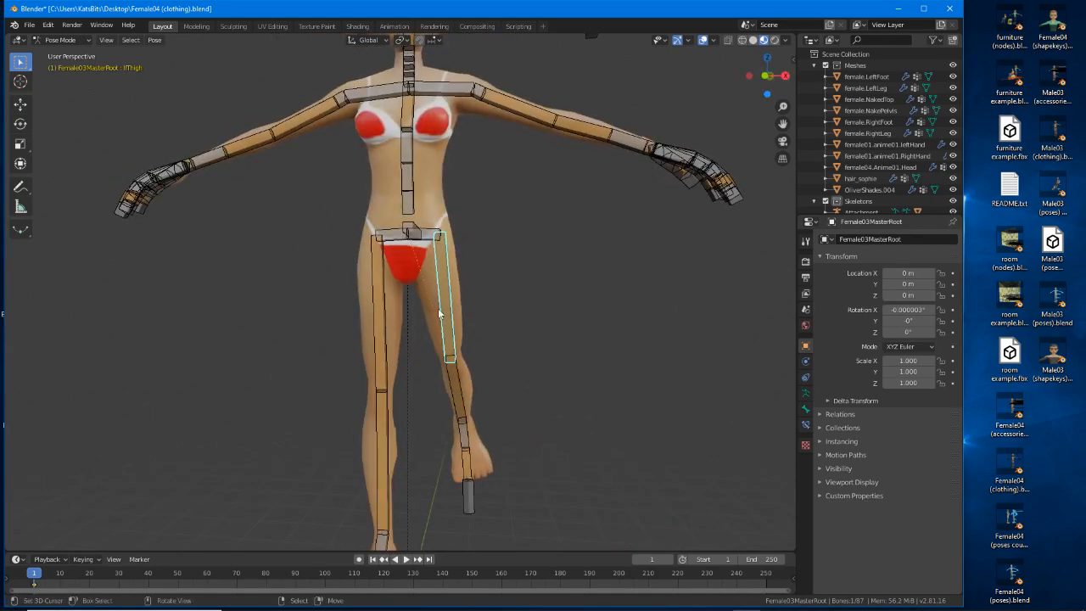
pyautogui.moveTo(390, 152); pyautogui.dragTo(402, 248, button='middle')
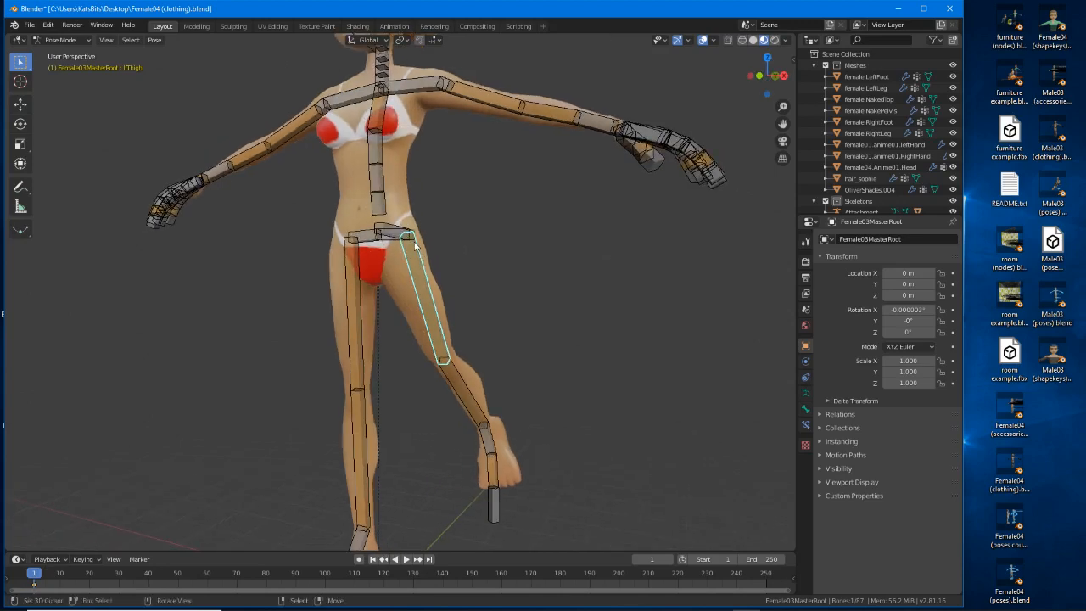
# Clear the rotation of all the skeleton's bones and maximize the window.
pyautogui.press('a')
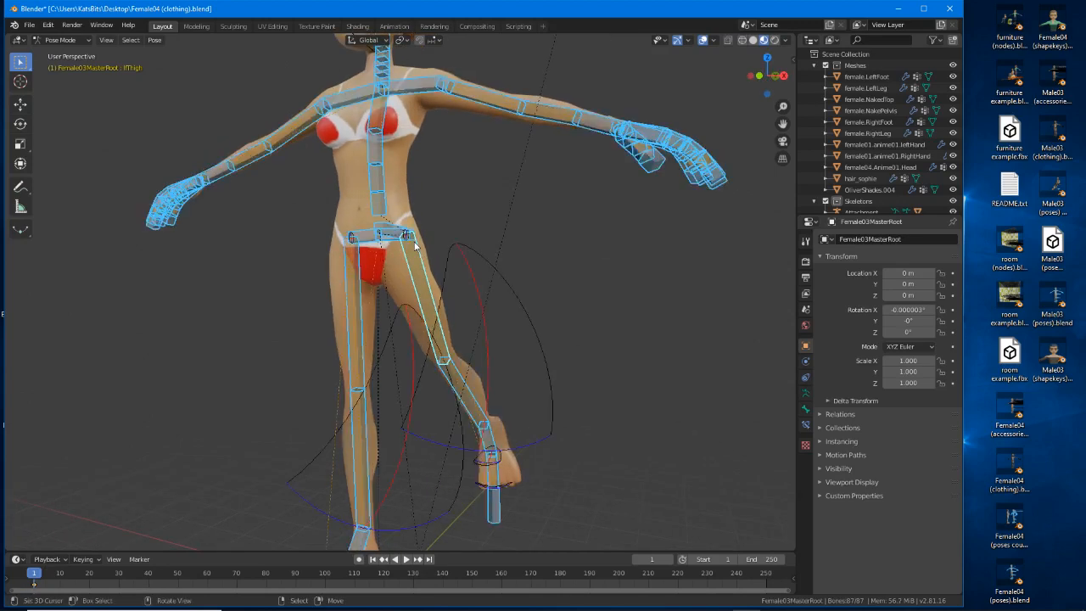
pyautogui.hotkey('alt', 'r')
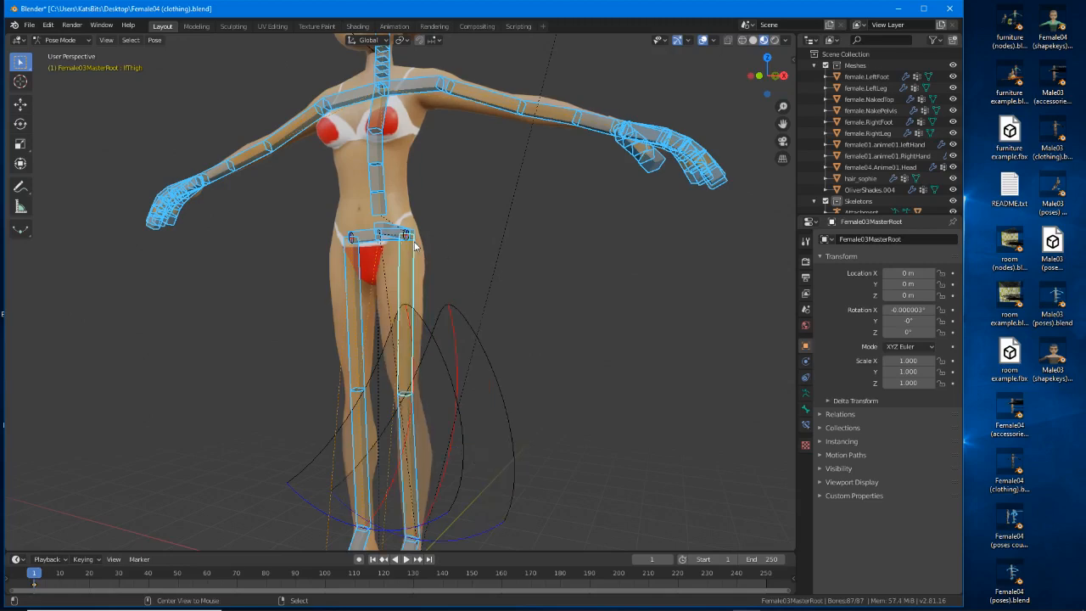
pyautogui.moveTo(415, 246); pyautogui.dragTo(437, 269, button='middle')
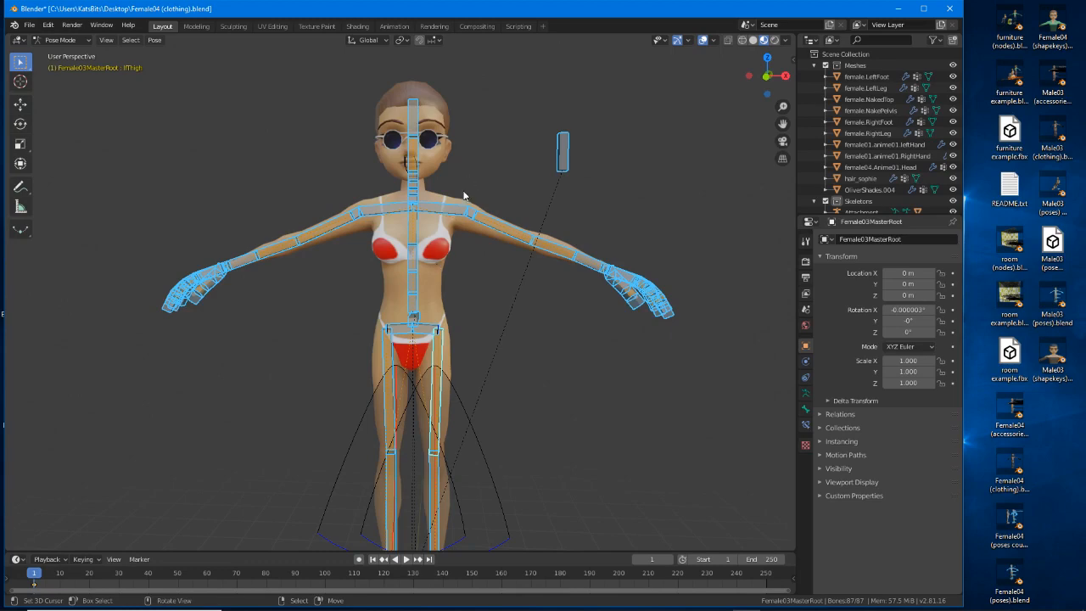
pyautogui.click(923, 8)
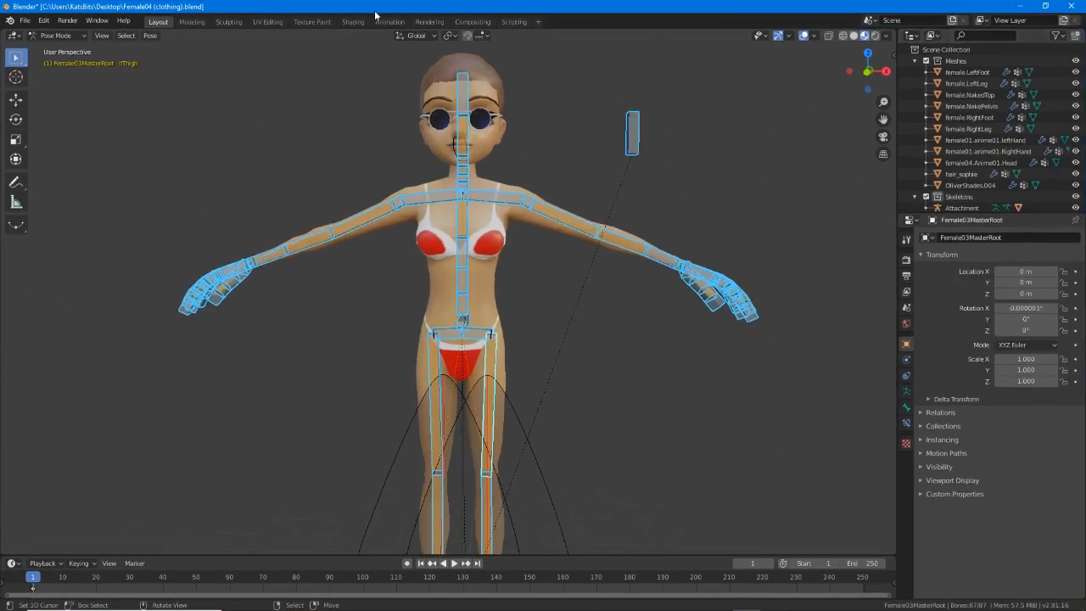
# Start appending from another file and browse the Blender 2.8 accessories folder for the checkered beanie file.
pyautogui.click(25, 20)
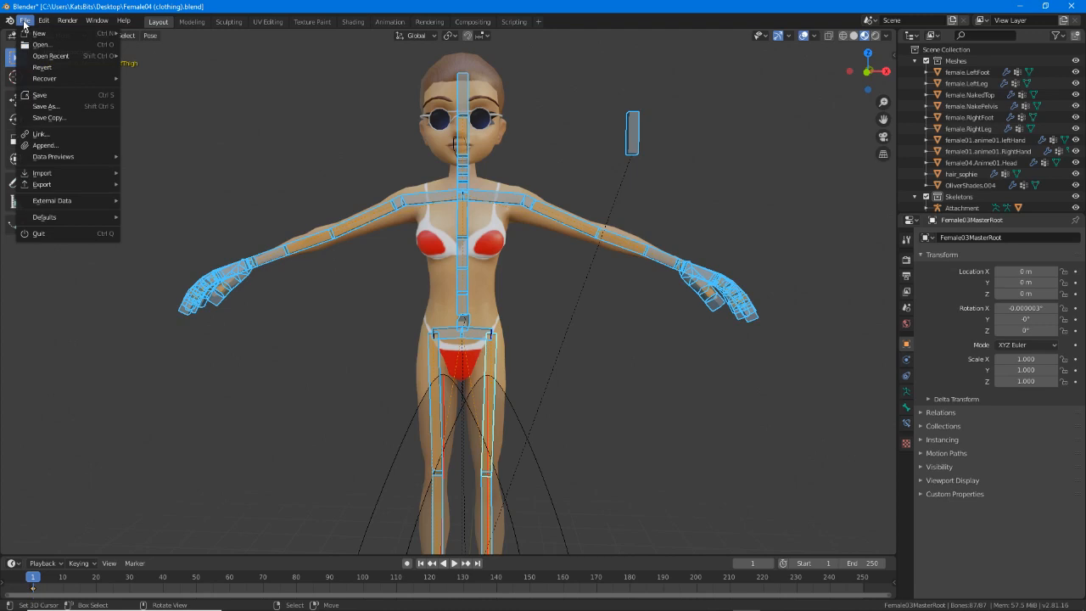
pyautogui.click(45, 146)
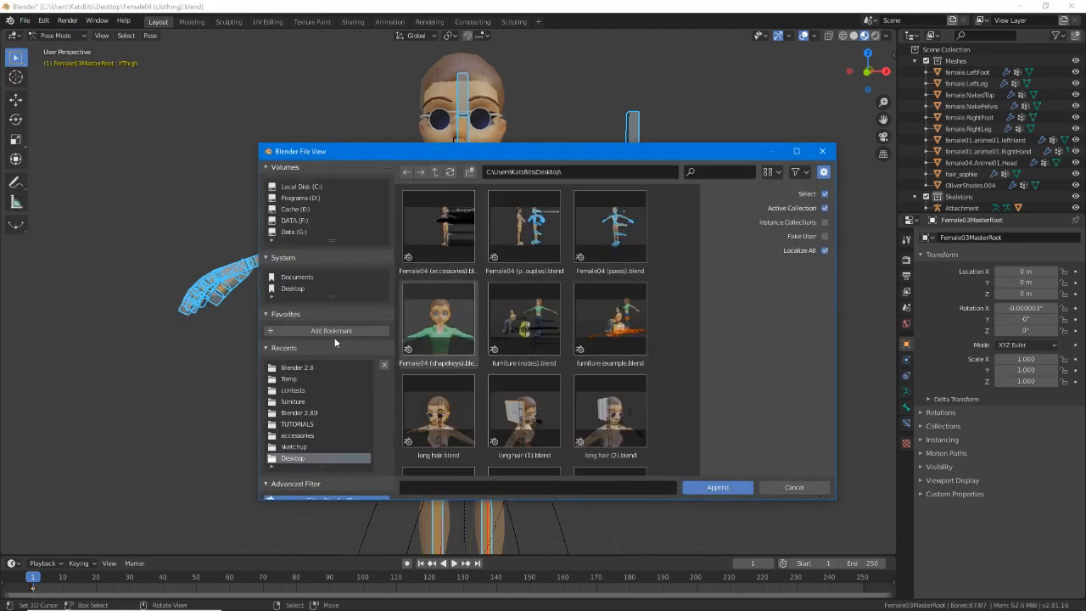
pyautogui.click(297, 367)
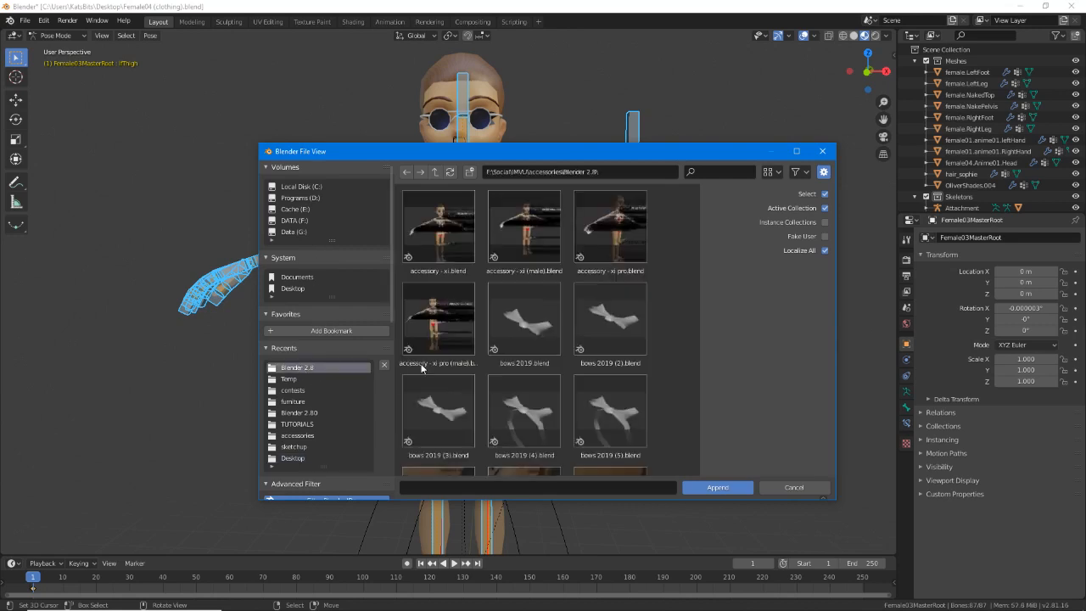
pyautogui.scroll(-1, 575, 369)
pyautogui.scroll(-15, 574, 370)
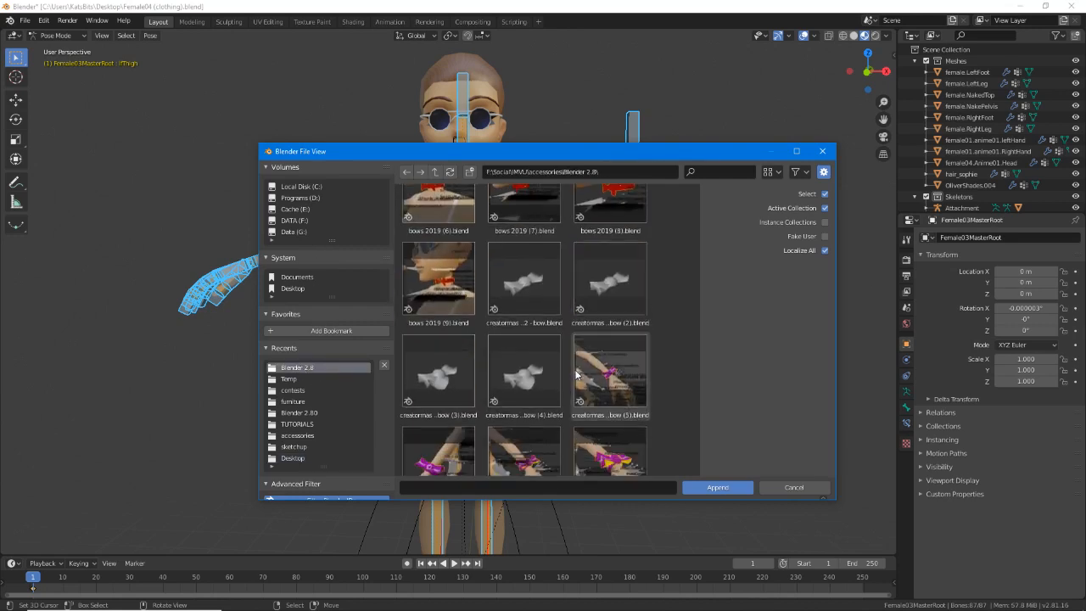
pyautogui.scroll(-5, 574, 370)
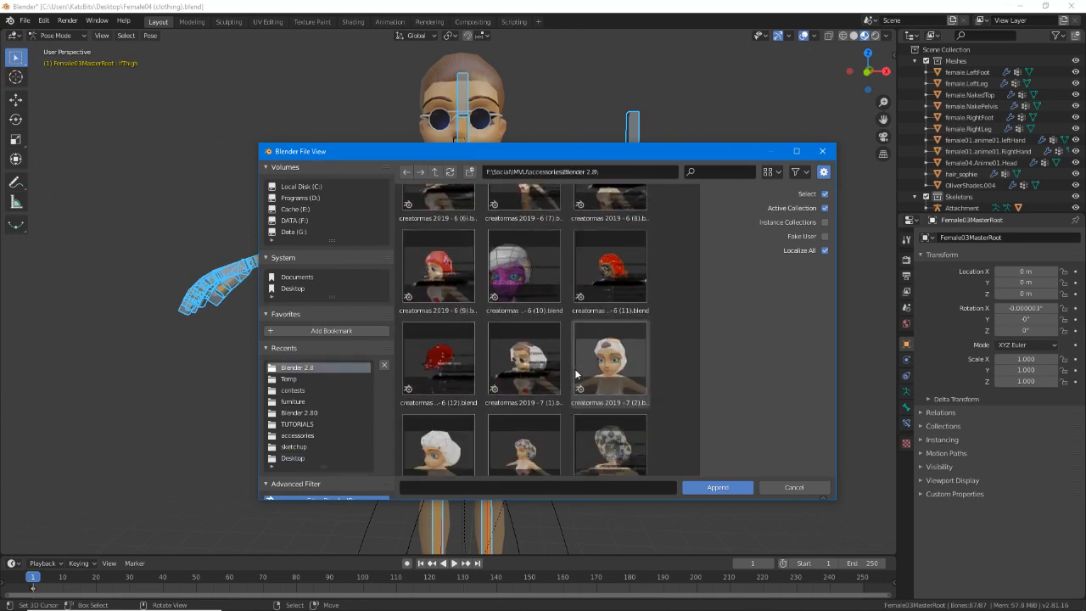
pyautogui.scroll(-4, 576, 373)
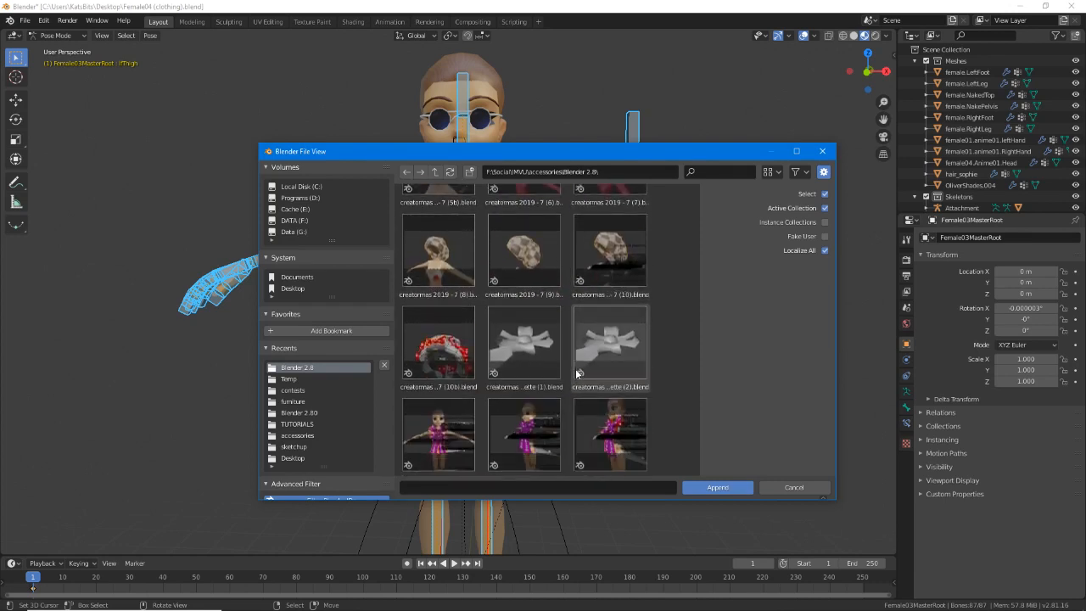
pyautogui.scroll(-3, 576, 373)
# Open the Object data of creatormas 2019 - 7 (10).blend and select beanie.MESH.
pyautogui.click(613, 266)
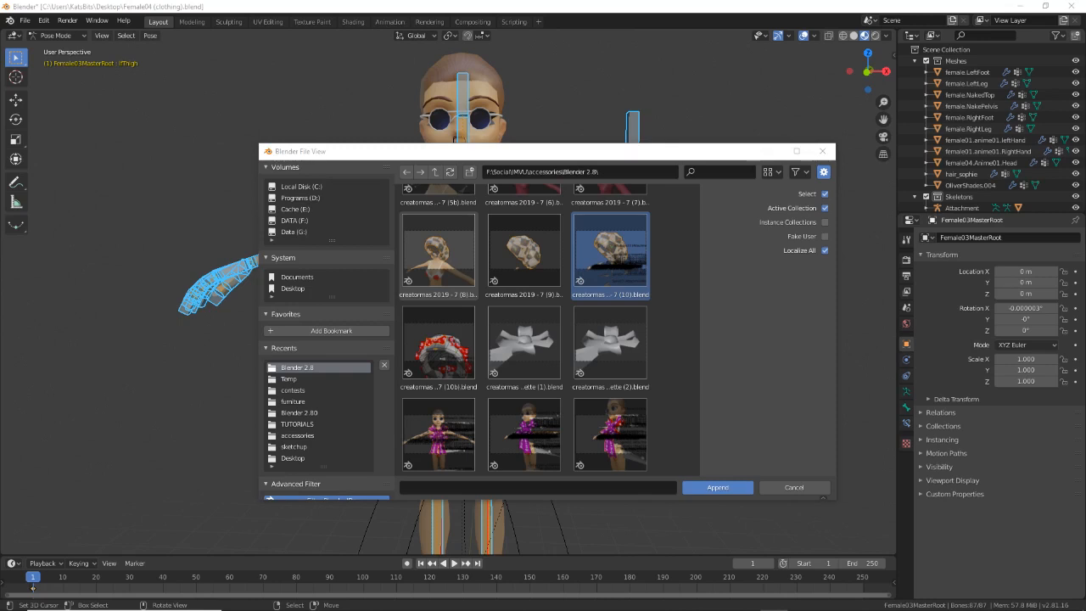
pyautogui.click(612, 252)
pyautogui.click(717, 491)
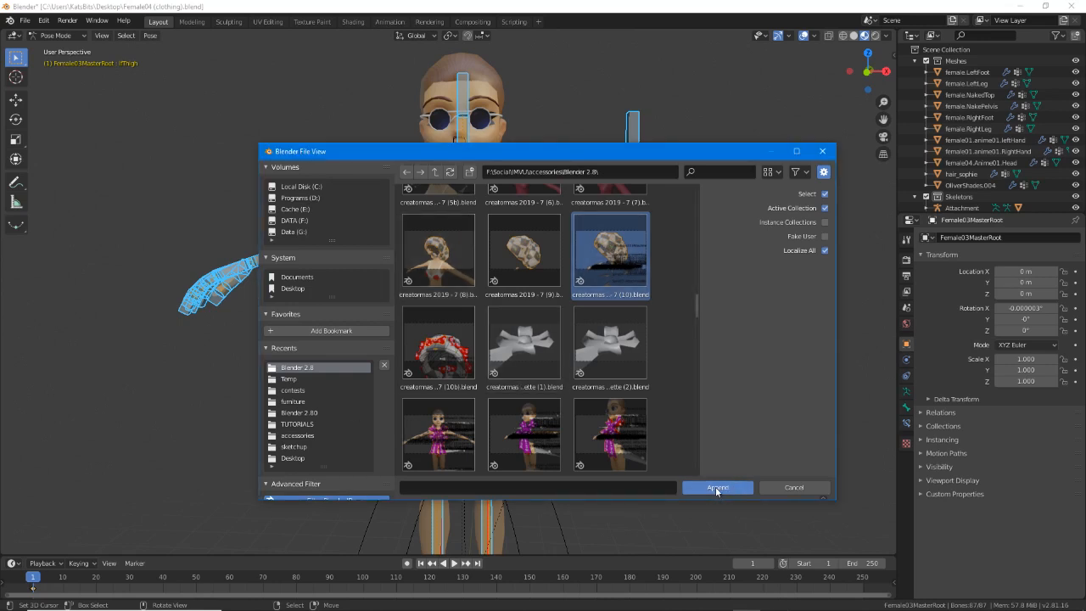
pyautogui.doubleClick(612, 415)
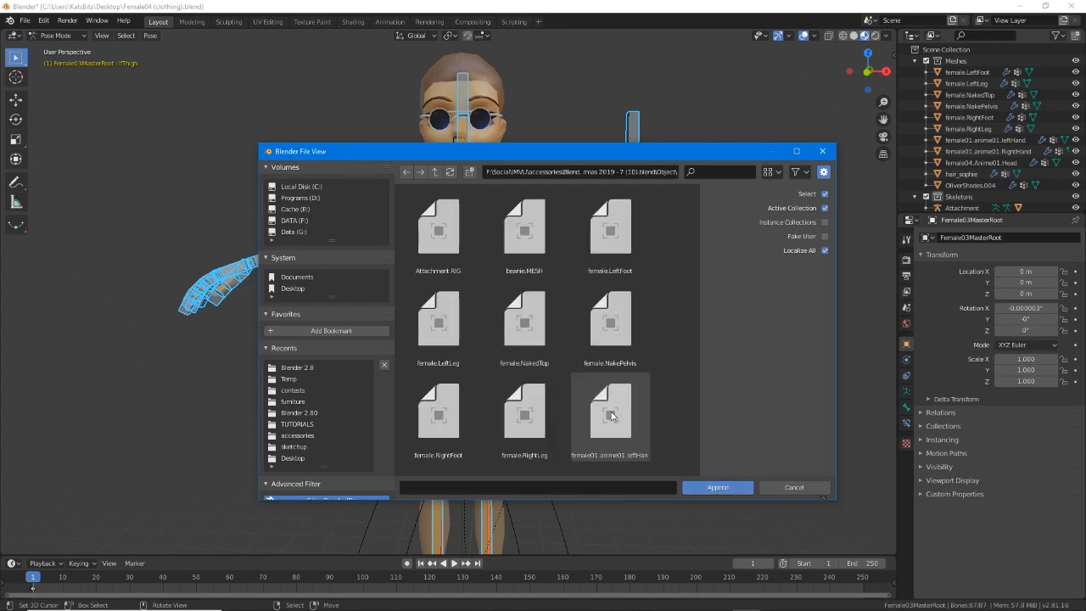
pyautogui.scroll(-6, 519, 272)
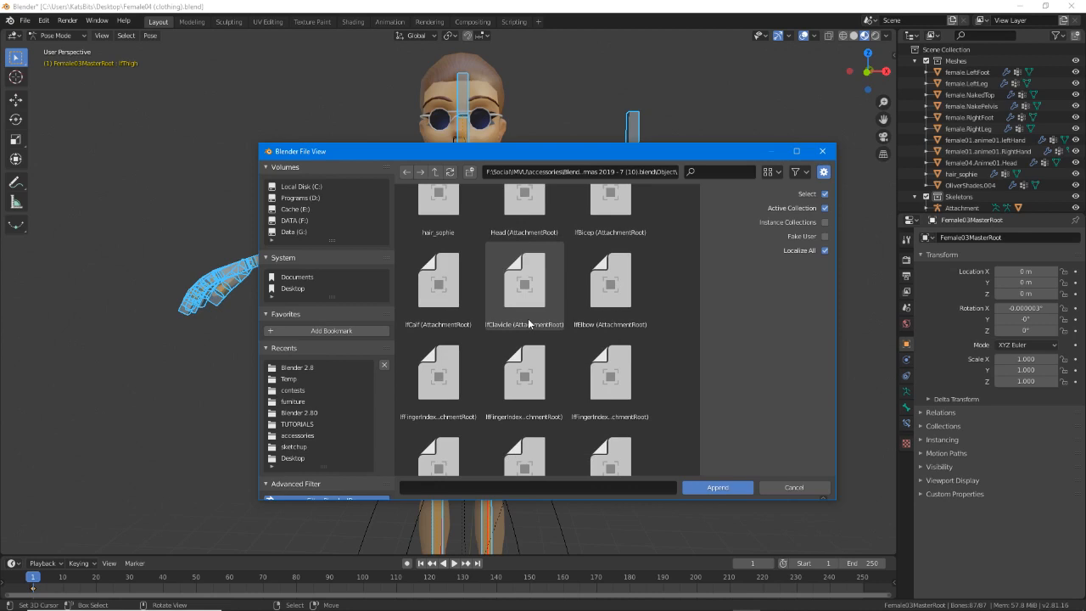
pyautogui.scroll(6, 527, 323)
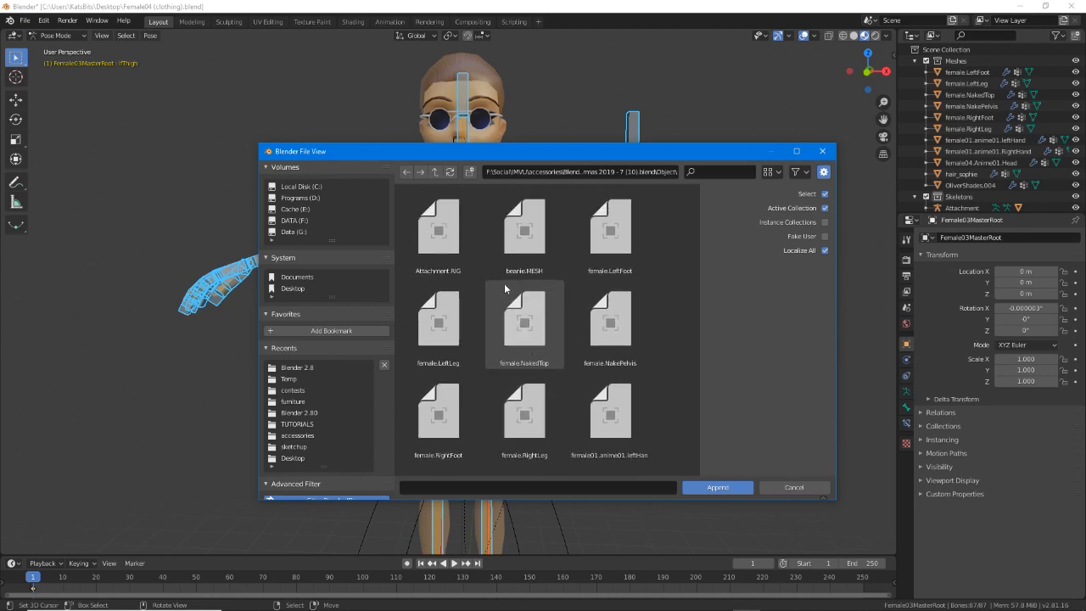
pyautogui.click(521, 234)
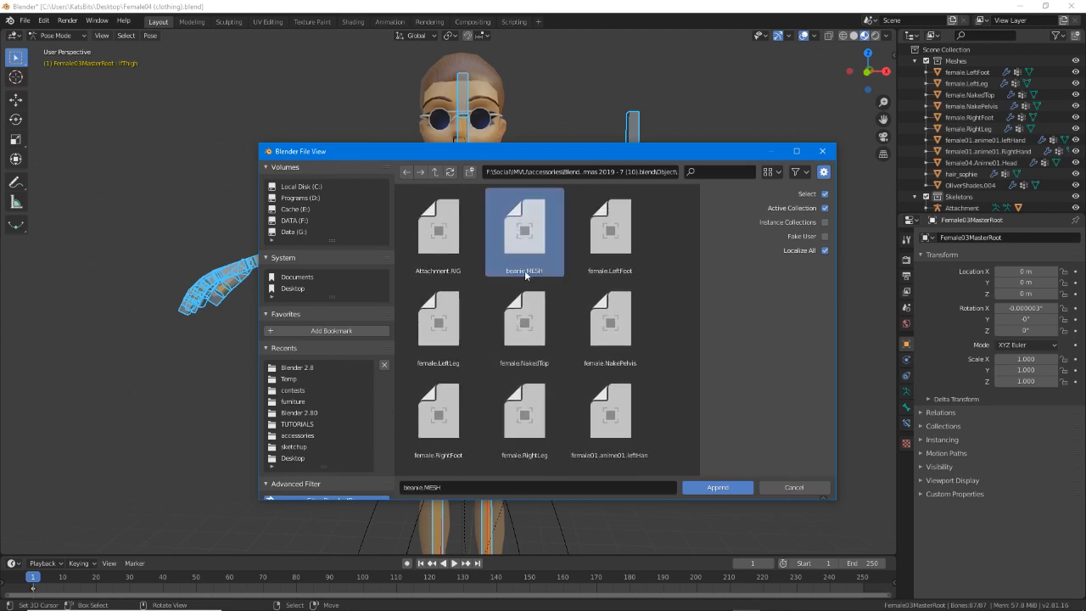
# Go back up to the Blender 2.8 folder and reopen the Object data of creatormas 2019 - 7 (10).blend.
pyautogui.click(435, 172)
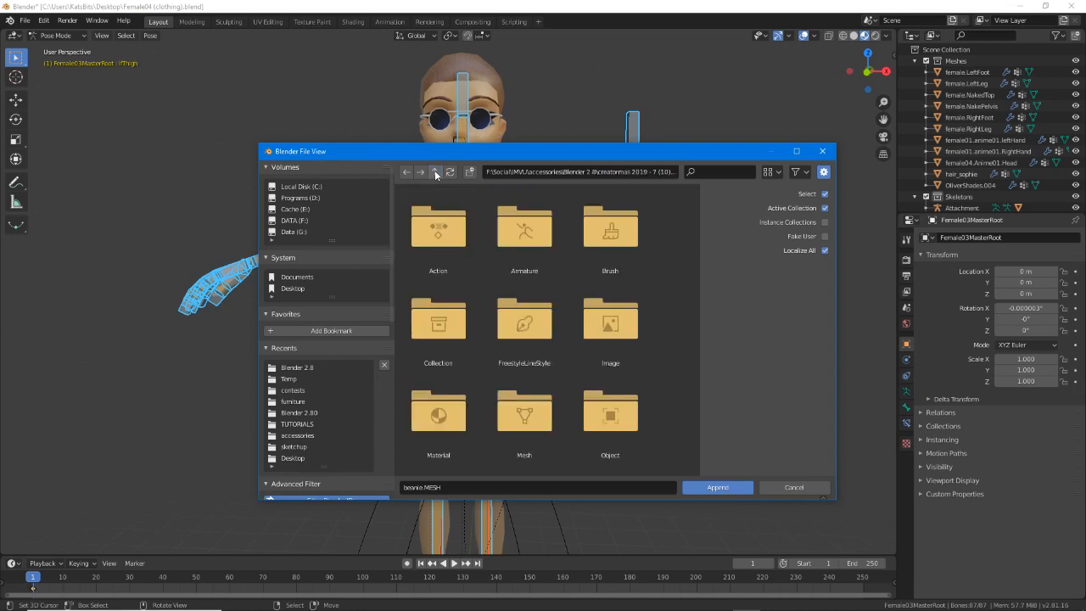
pyautogui.click(435, 172)
pyautogui.scroll(-10, 551, 385)
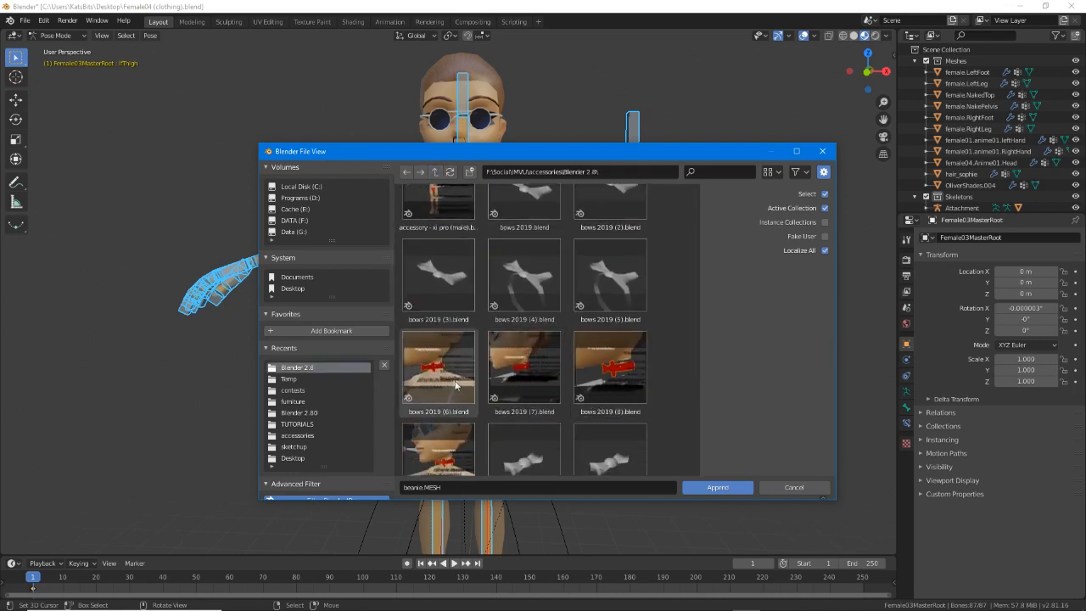
pyautogui.scroll(-5, 550, 385)
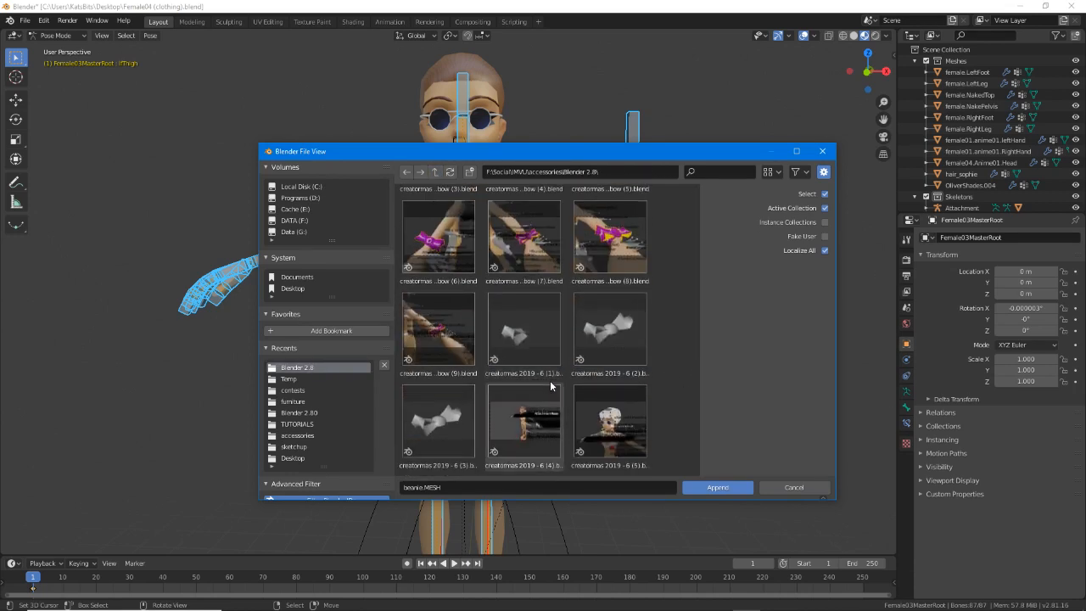
pyautogui.scroll(-6, 551, 385)
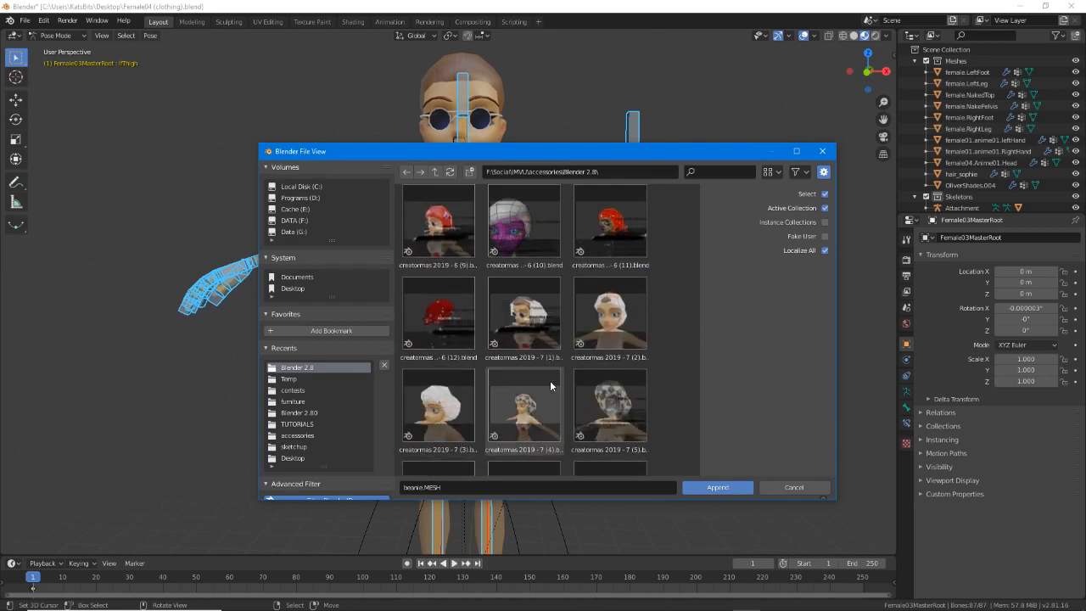
pyautogui.scroll(-4, 550, 385)
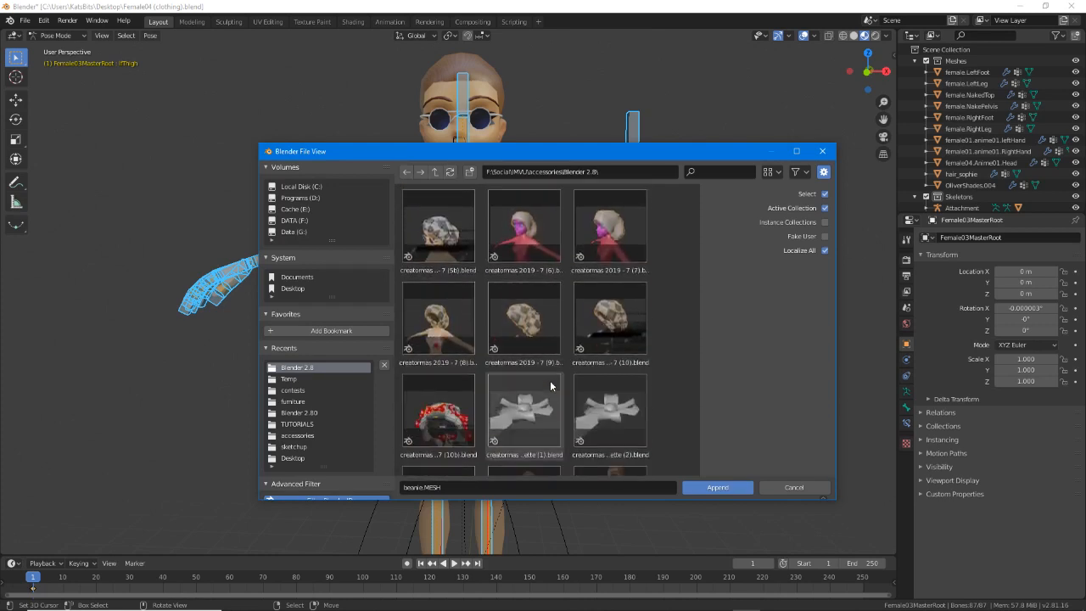
pyautogui.click(617, 313)
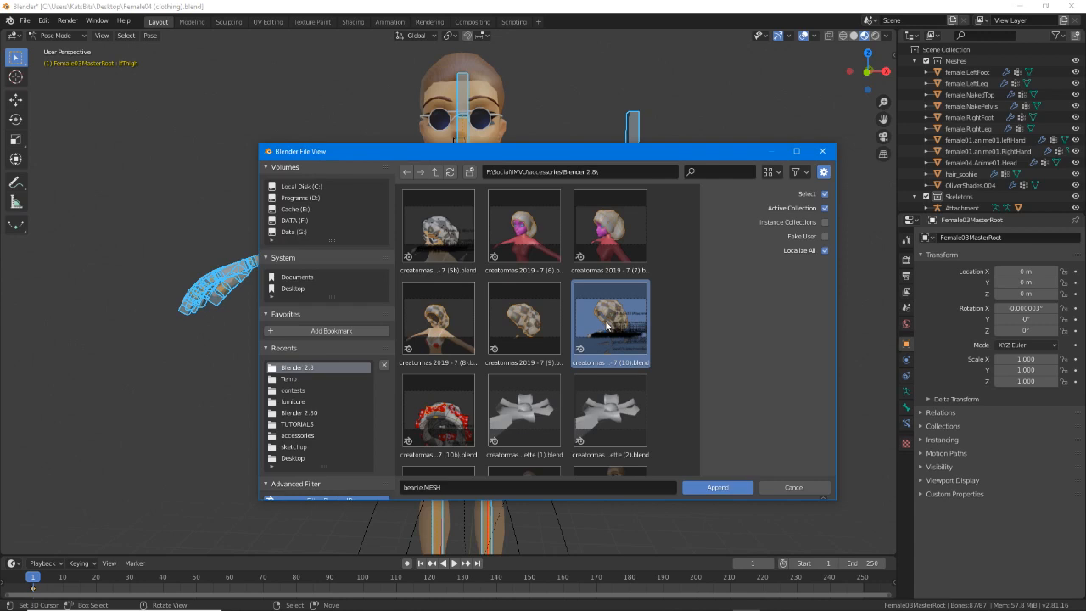
pyautogui.doubleClick(608, 316)
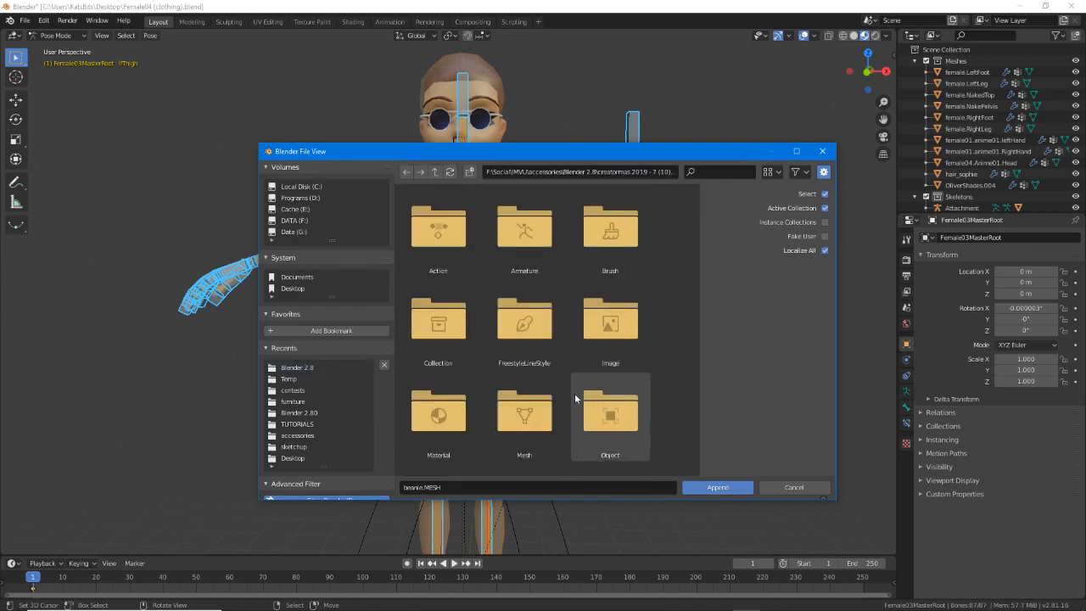
pyautogui.doubleClick(612, 413)
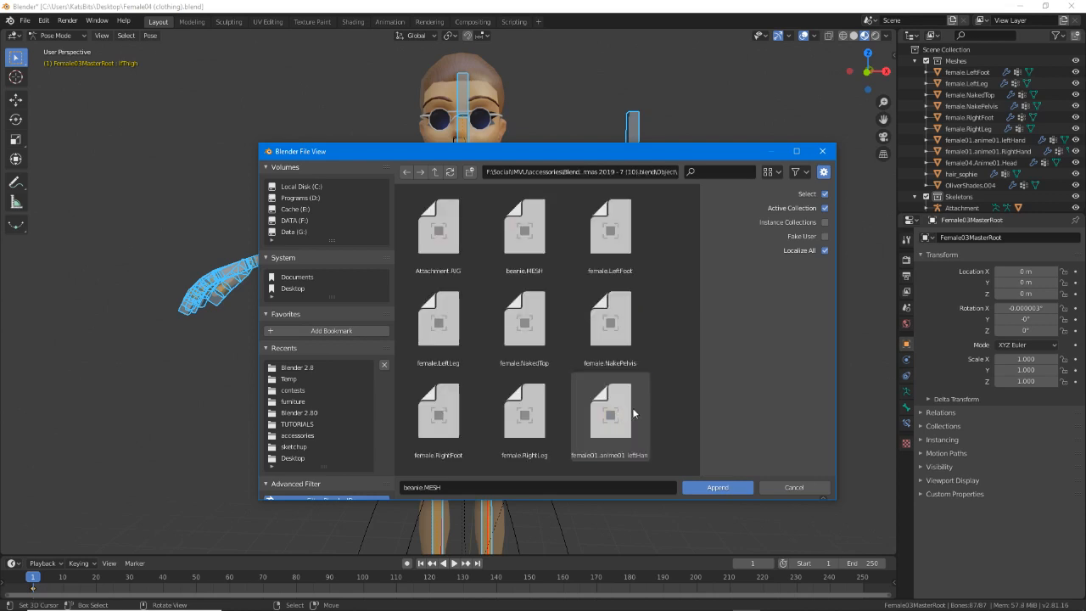
# Append beanie.MESH to the scene and view it on the avatar's head.
pyautogui.click(514, 233)
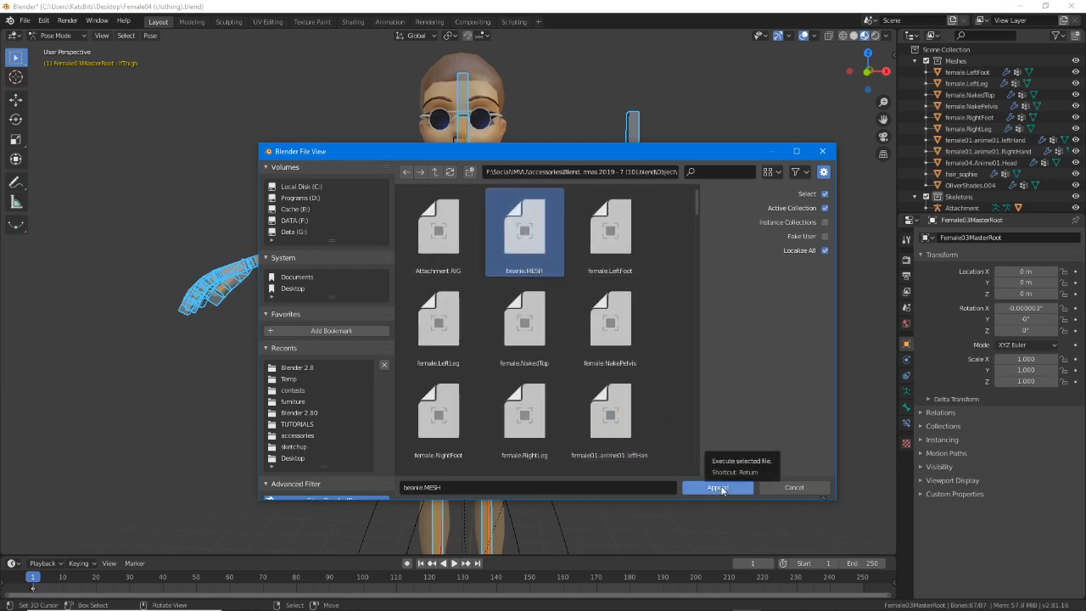
pyautogui.click(718, 488)
pyautogui.moveTo(602, 428); pyautogui.dragTo(539, 413, button='middle')
pyautogui.scroll(2, 475, 305)
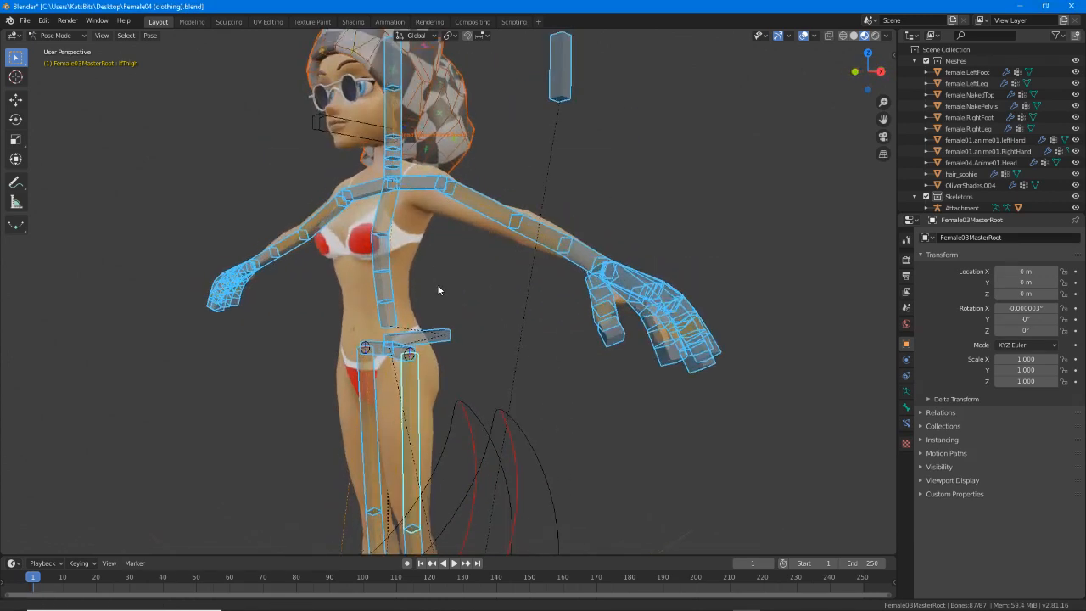
pyautogui.moveTo(438, 290); pyautogui.dragTo(437, 351, button='middle')
# Switch the skeleton from Pose Mode to Object Mode and look at the beanie on the avatar.
pyautogui.click(57, 35)
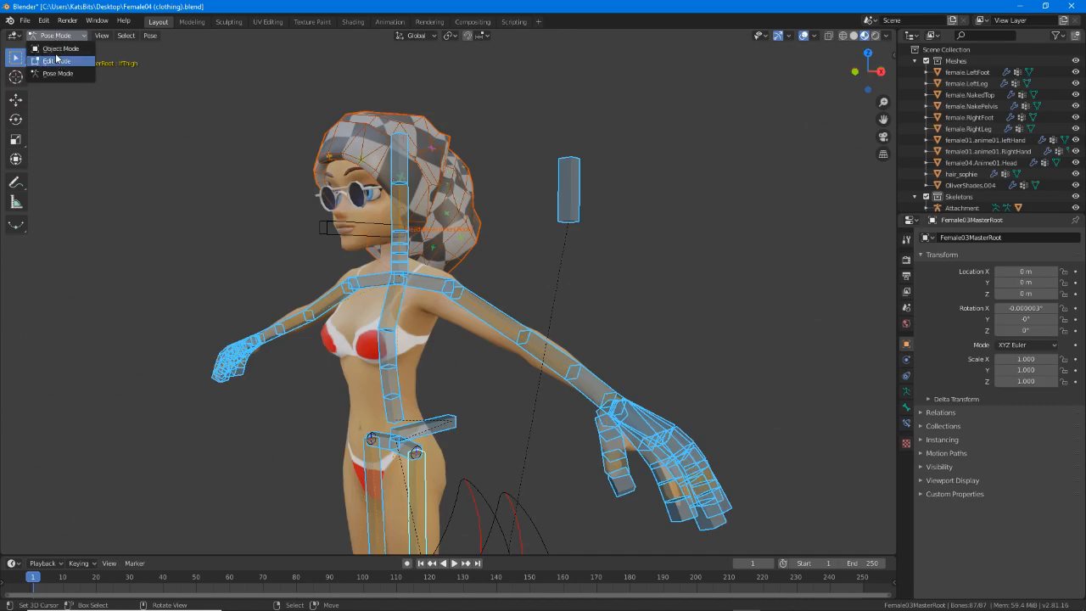
pyautogui.click(60, 49)
pyautogui.moveTo(279, 356); pyautogui.dragTo(347, 398, button='middle')
pyautogui.scroll(1, 322, 371)
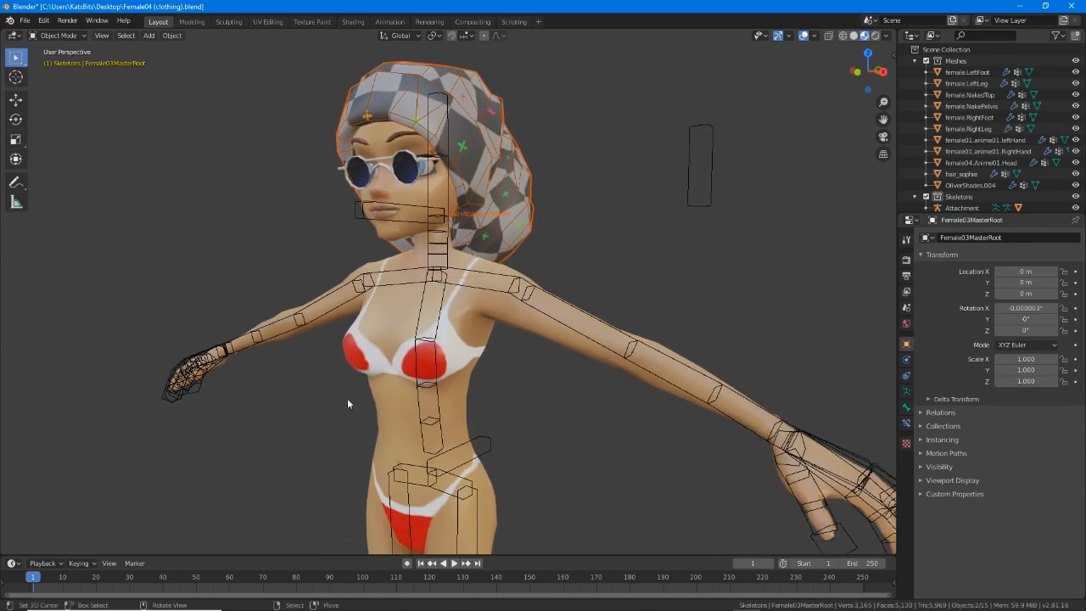
# Save the scene to the Desktop as a new file named creatormas 2019 - 9 (1).blend.
pyautogui.click(24, 20)
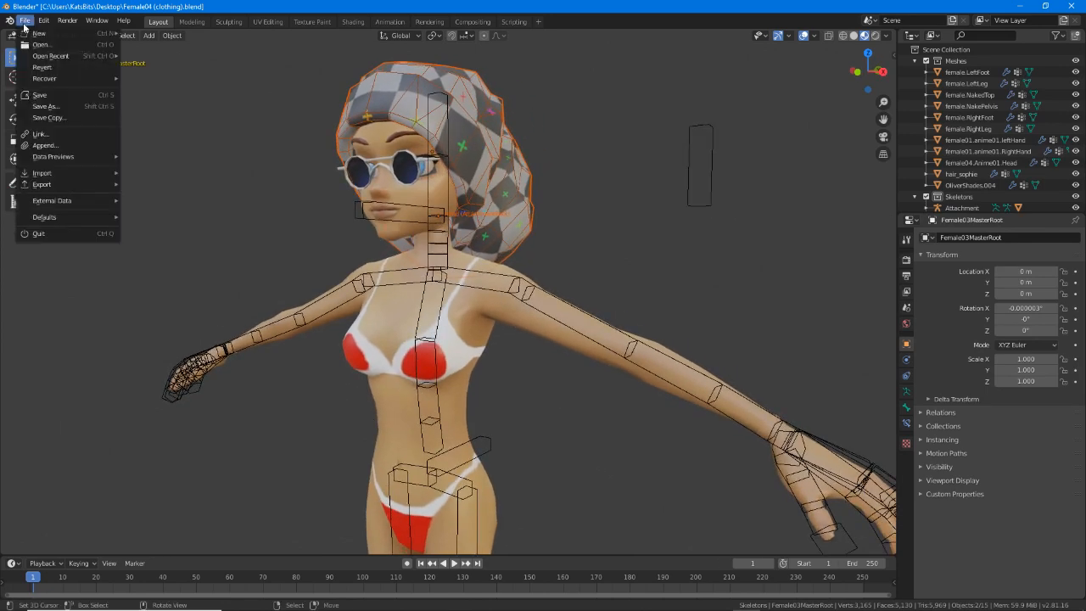
pyautogui.click(49, 107)
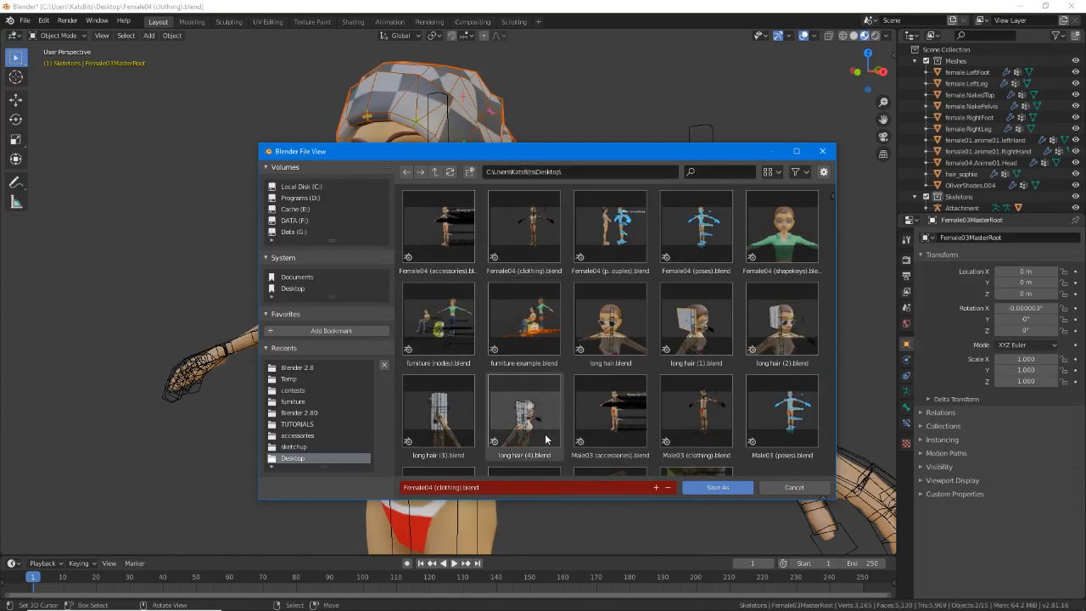
pyautogui.click(496, 488)
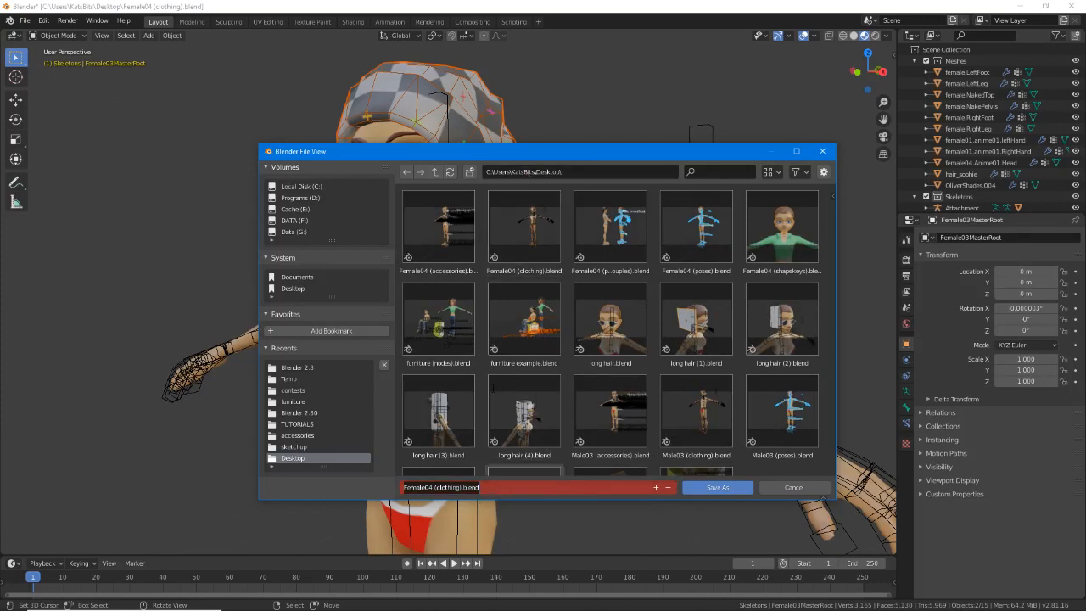
pyautogui.write('creatomas 2019 - 9 (1')
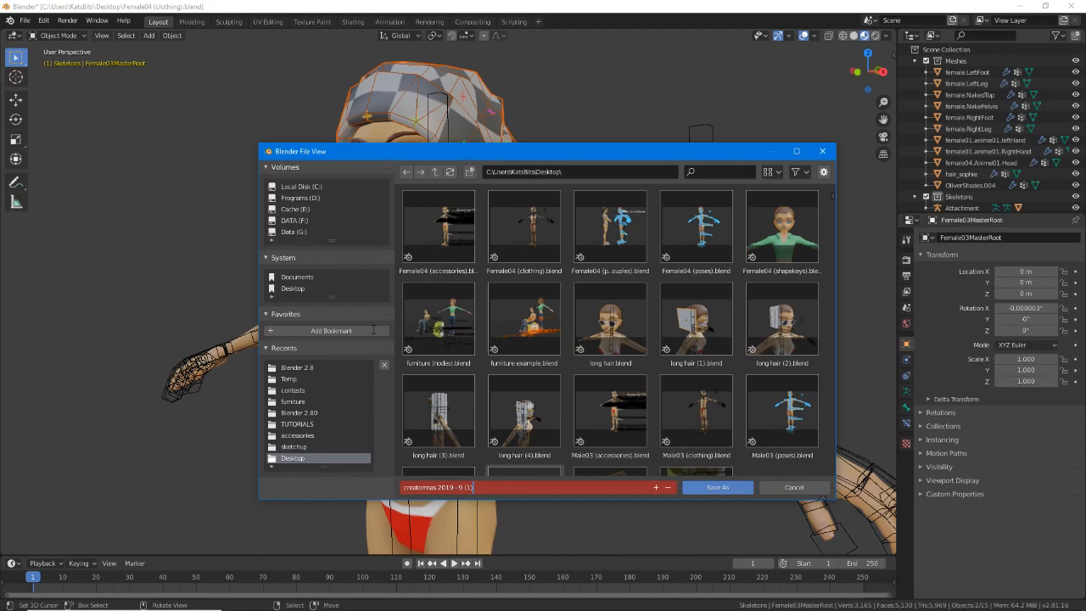
pyautogui.press('Return')
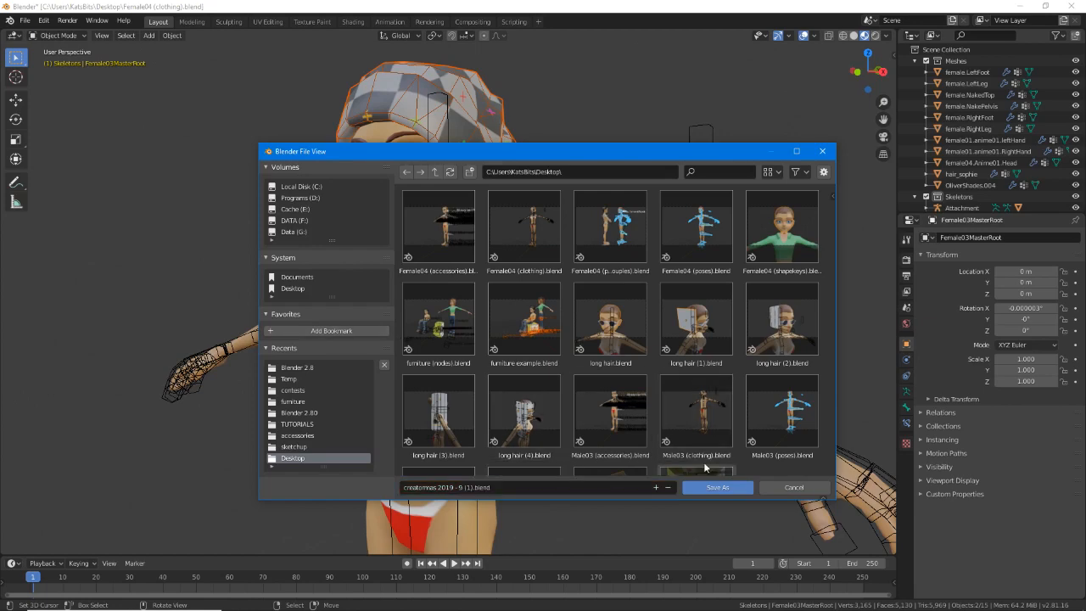
pyautogui.click(717, 487)
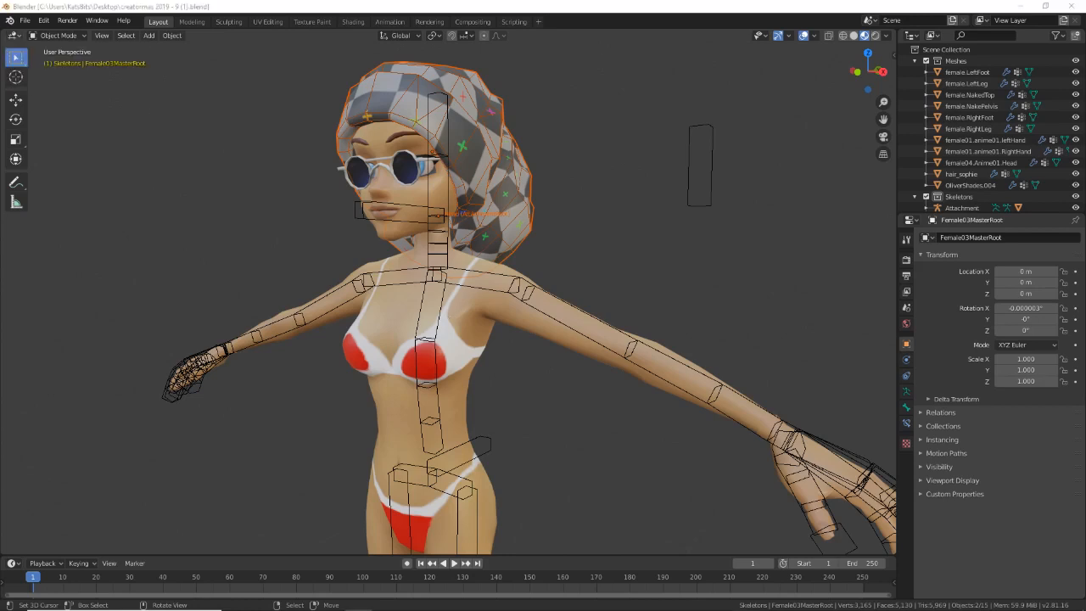
pyautogui.click(420, 10)
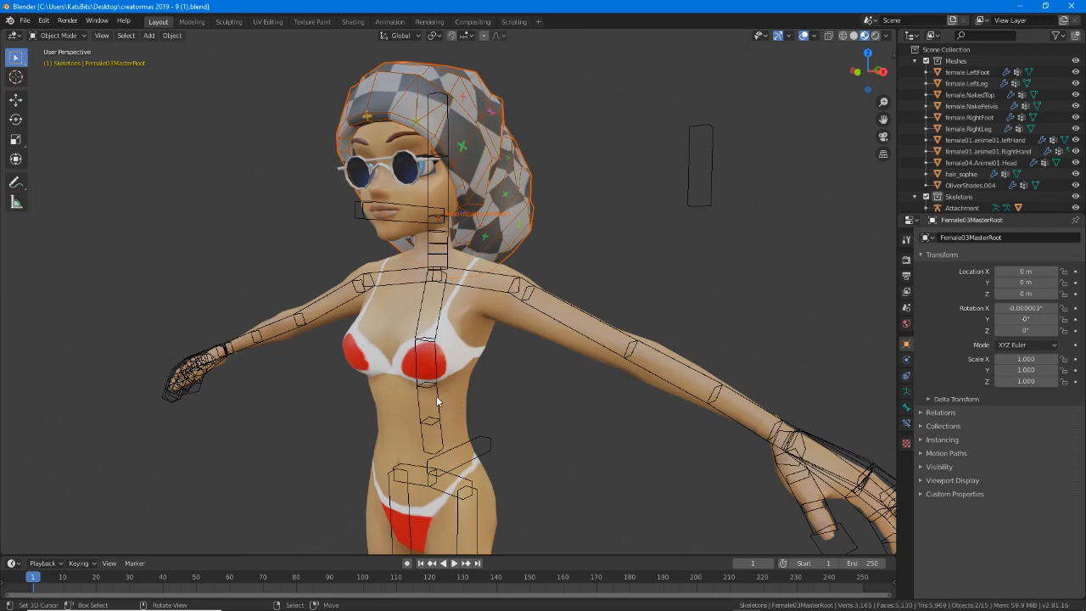
# Examine how the beanie sits on the avatar's head from the side and the front.
pyautogui.moveTo(516, 411); pyautogui.dragTo(457, 127, button='middle')
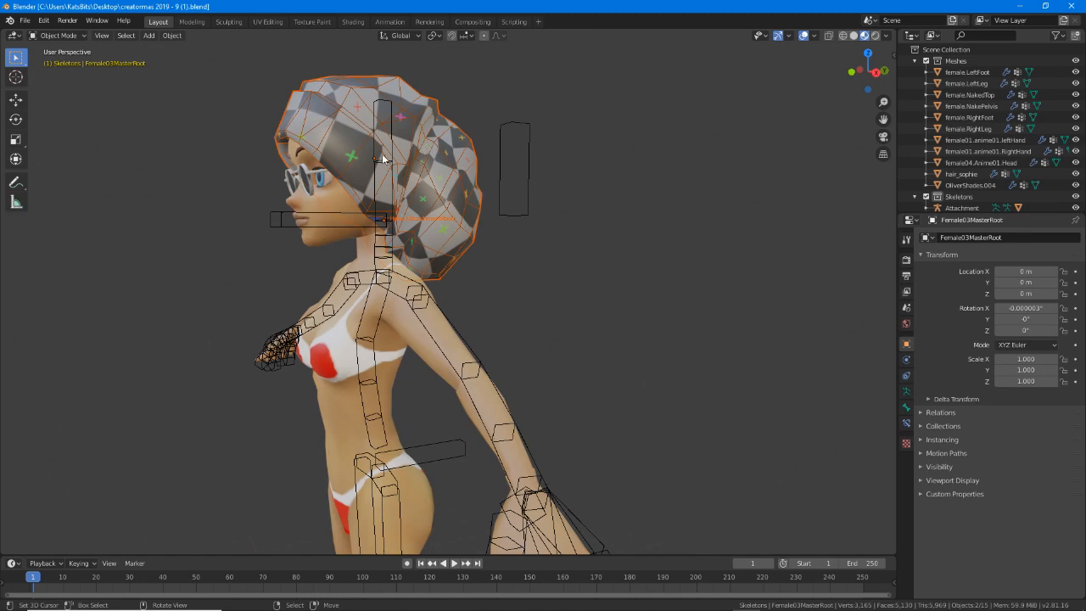
pyautogui.moveTo(384, 159); pyautogui.dragTo(572, 300, button='middle')
pyautogui.scroll(3, 459, 224)
pyautogui.keyDown('shift'); pyautogui.moveTo(479, 371); pyautogui.dragTo(450, 266, button='middle'); pyautogui.keyUp('shift')
pyautogui.scroll(-2, 438, 388)
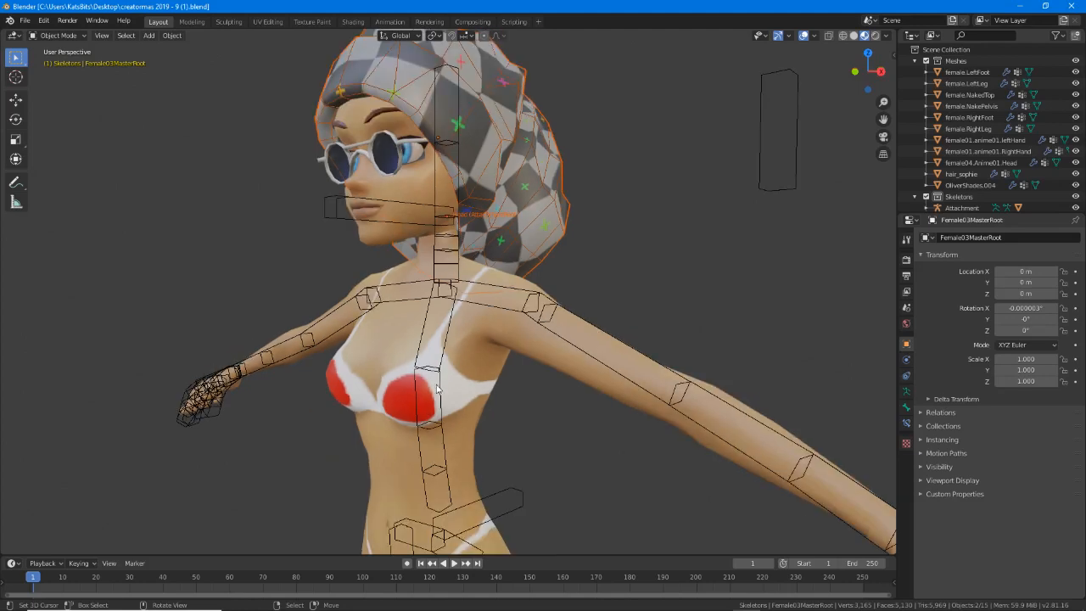
pyautogui.moveTo(538, 229); pyautogui.dragTo(533, 322, button='middle')
pyautogui.moveTo(520, 322); pyautogui.dragTo(463, 304, button='middle')
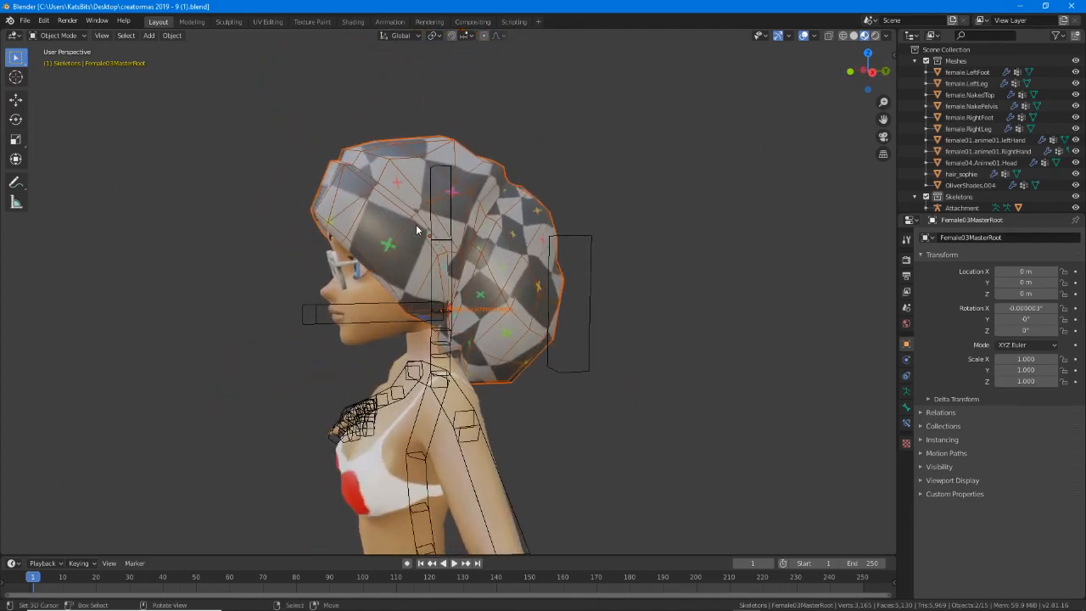
pyautogui.moveTo(451, 222); pyautogui.dragTo(368, 270, button='middle')
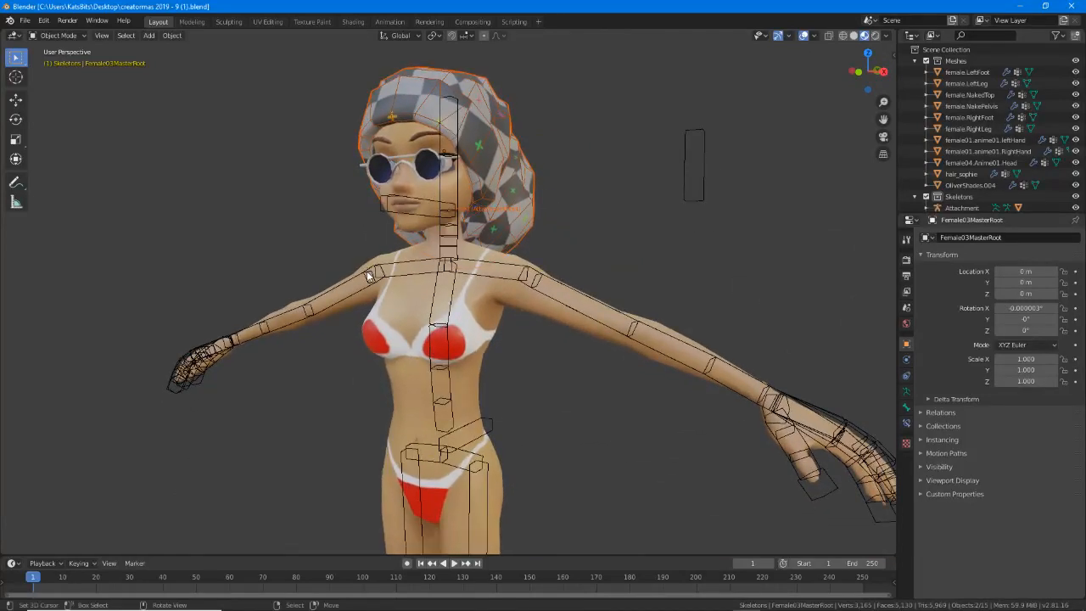
# Deselect all objects and look over the unselected avatar with its beanie.
pyautogui.hotkey('alt', 'a')
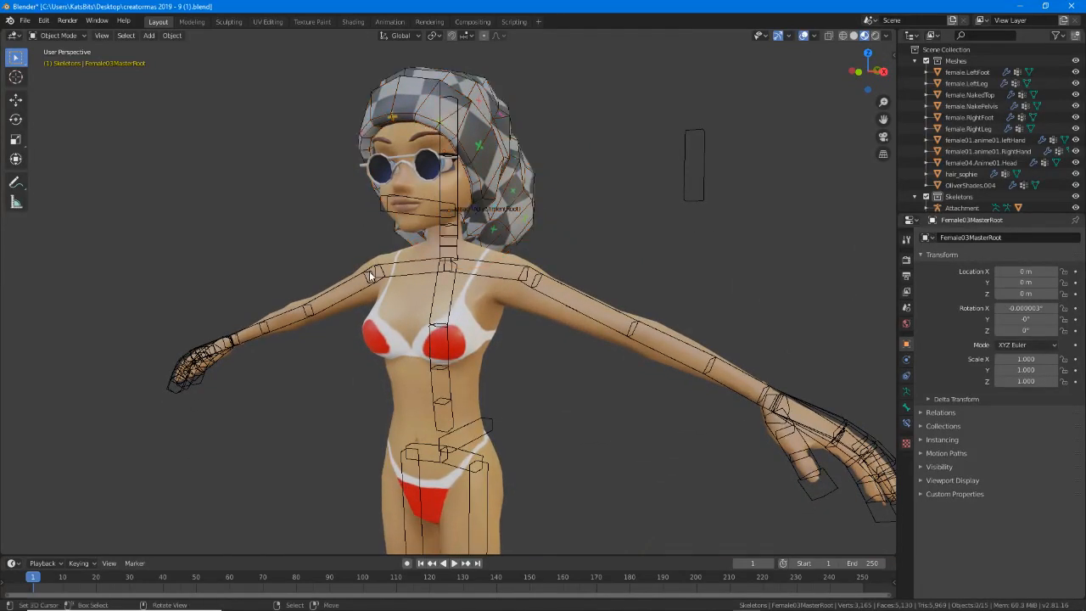
pyautogui.scroll(-1, 392, 304)
pyautogui.scroll(1, 390, 303)
pyautogui.moveTo(509, 361); pyautogui.dragTo(488, 269, button='middle')
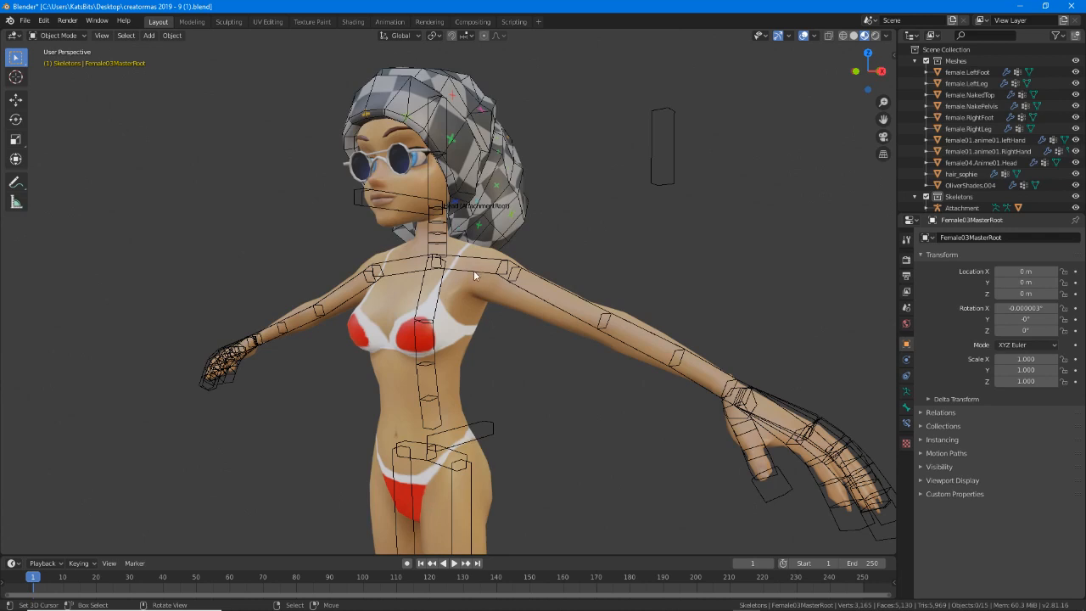
pyautogui.moveTo(372, 291); pyautogui.dragTo(390, 300, button='middle')
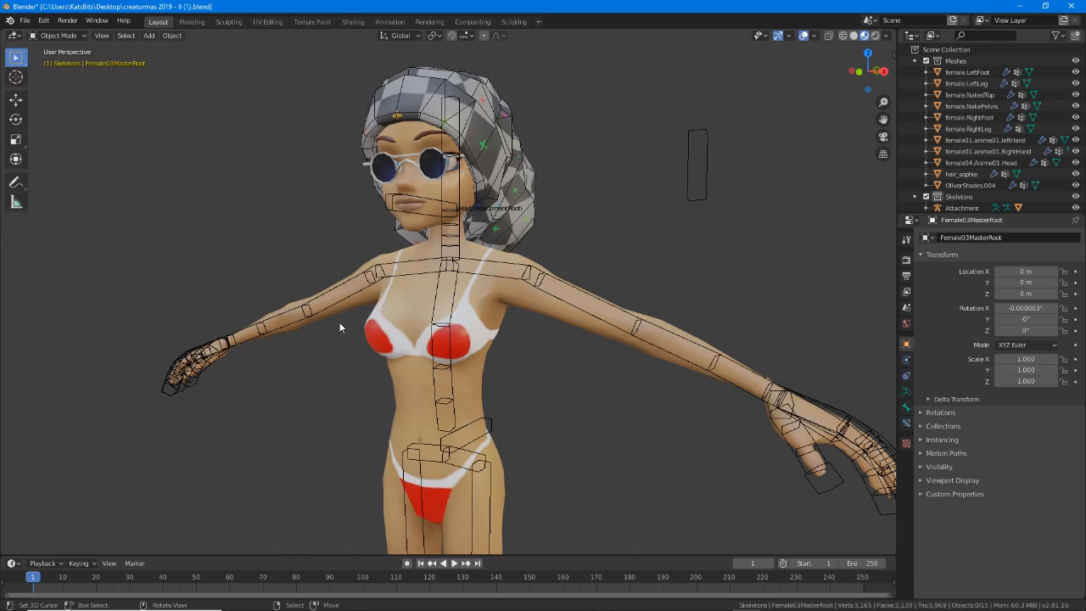
pyautogui.click(358, 609)
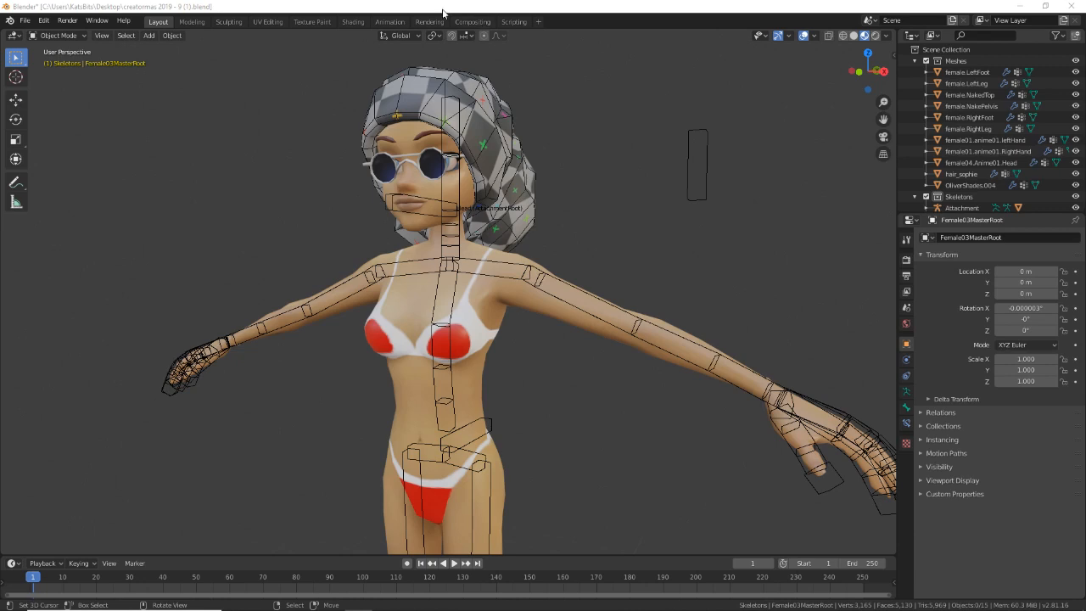
# Add a cube mesh to the scene at the world origin.
pyautogui.moveTo(458, 175); pyautogui.dragTo(507, 318, button='middle')
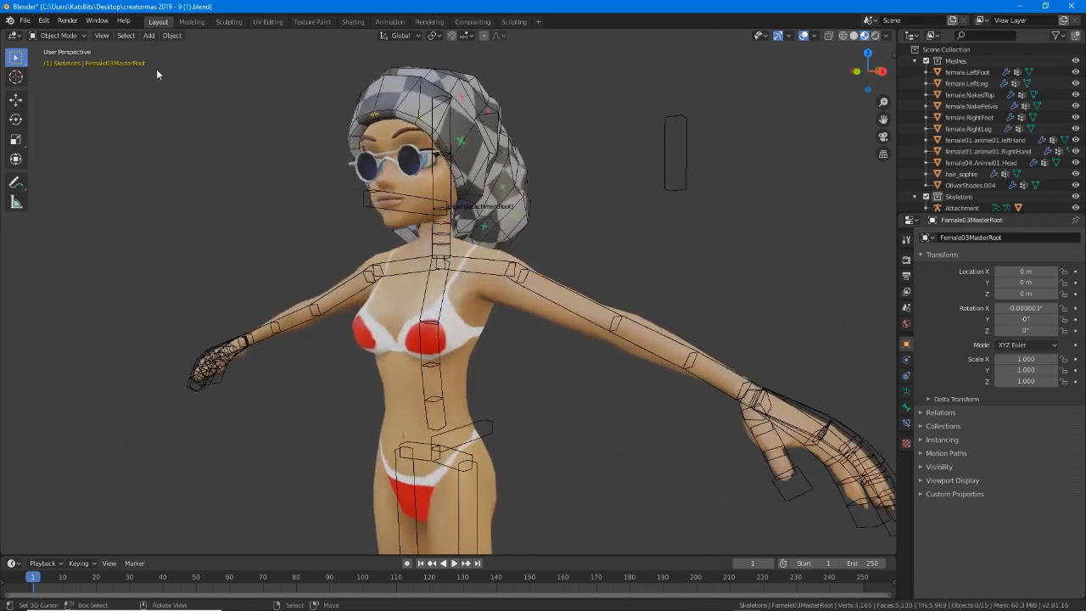
pyautogui.click(149, 35)
pyautogui.moveTo(169, 49)
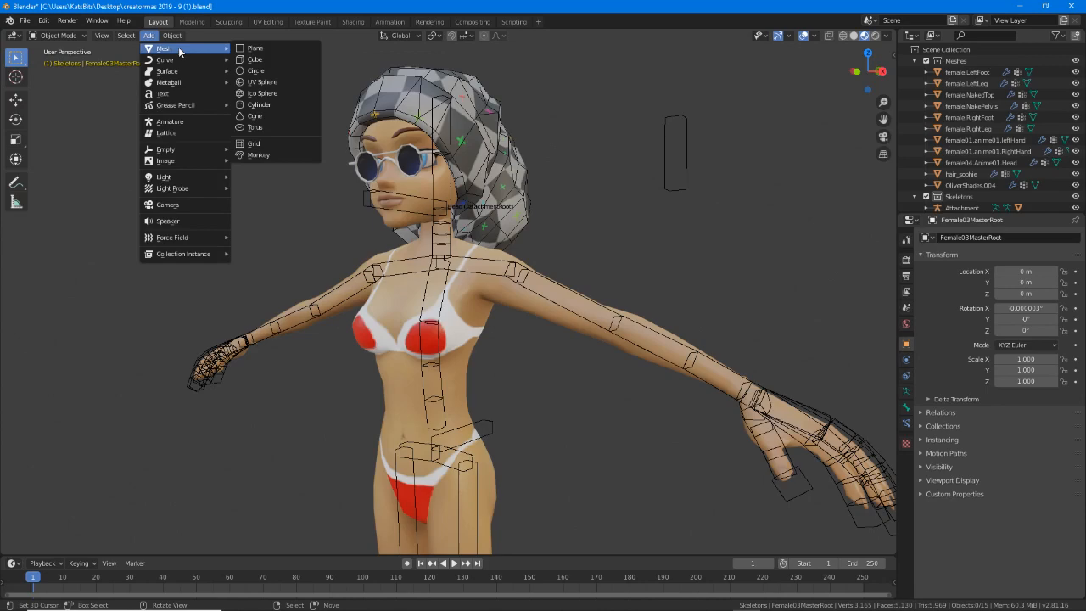
pyautogui.click(266, 60)
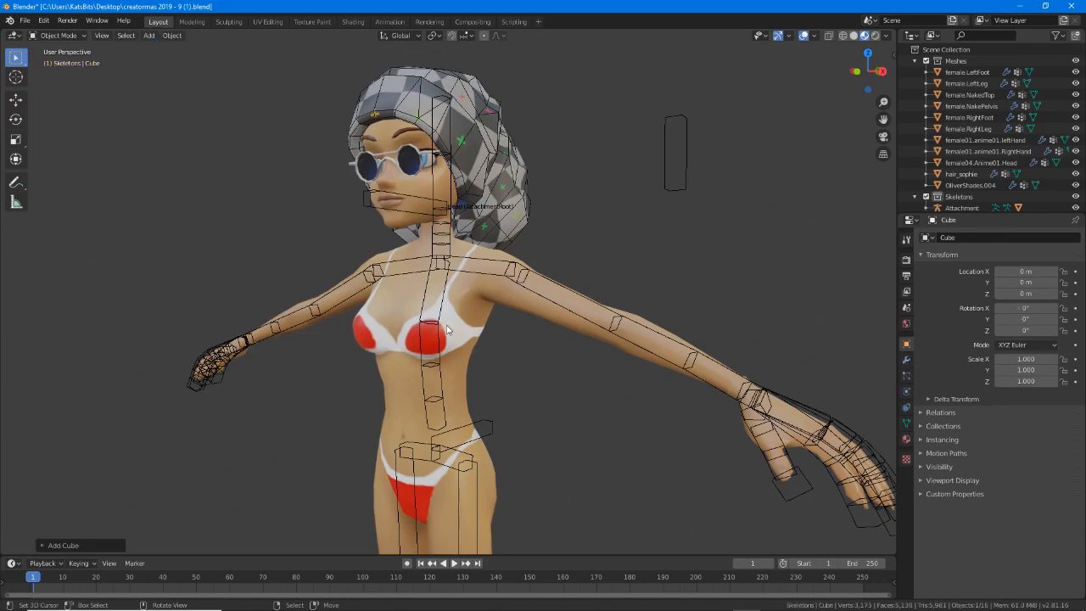
# Locate the new cube in the object list, frame it in the viewport and examine its size between the avatar's feet.
pyautogui.moveTo(441, 384); pyautogui.dragTo(402, 458, button='middle')
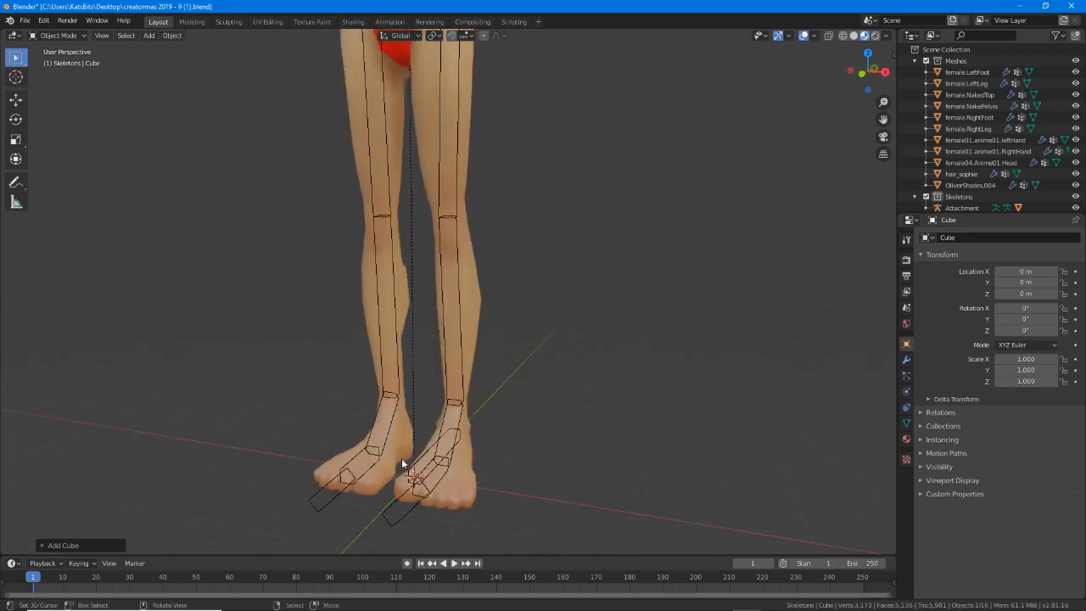
pyautogui.scroll(-2, 1009, 132)
pyautogui.scroll(-2, 1009, 132)
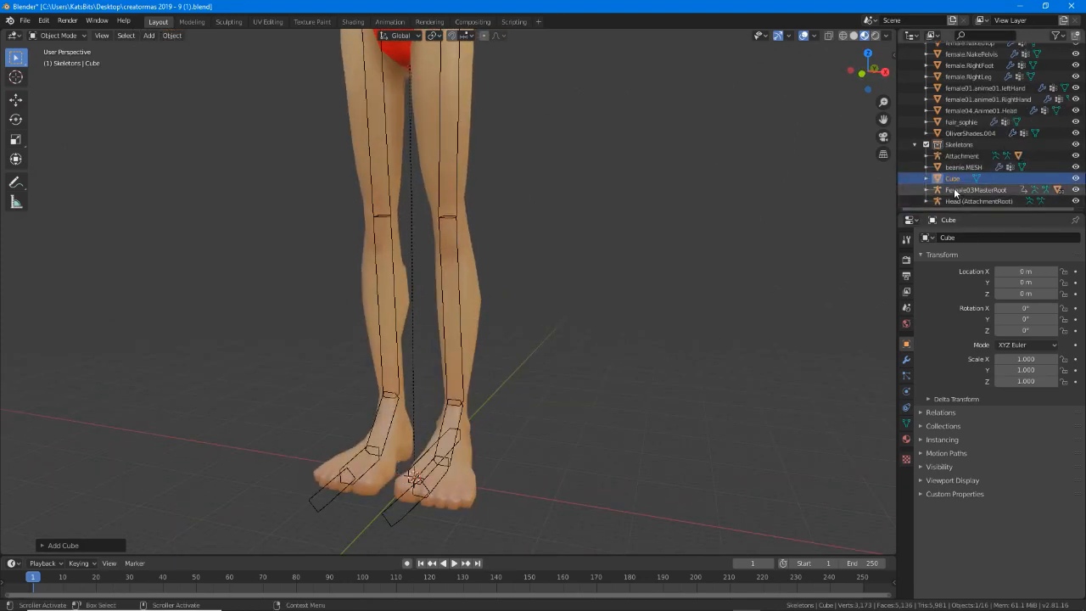
pyautogui.hotkey('ctrl', '2')
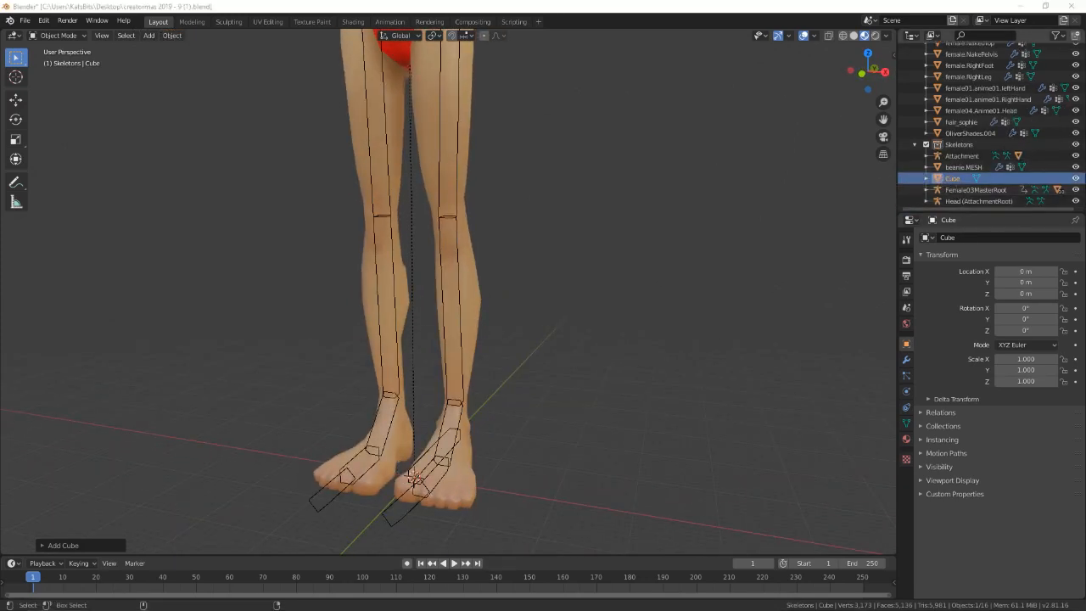
pyautogui.moveTo(938, 189); pyautogui.dragTo(984, 189)
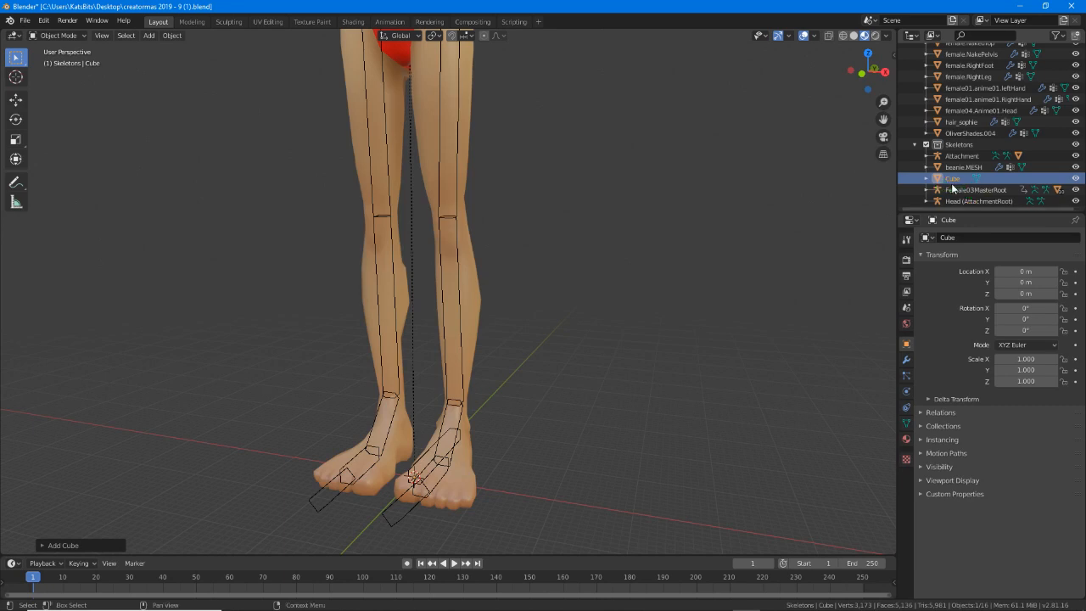
pyautogui.click(101, 36)
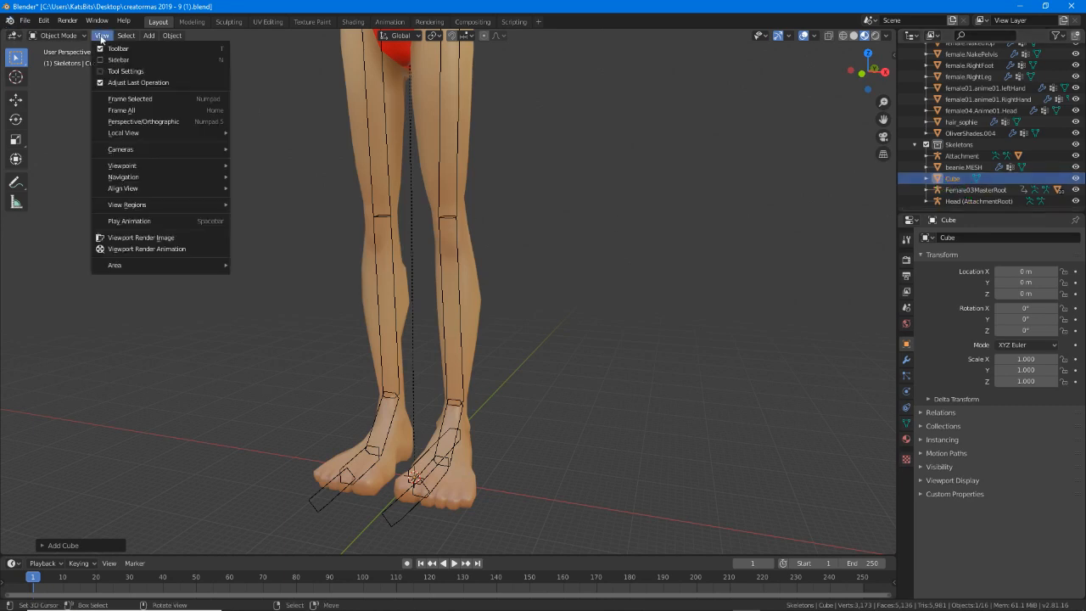
pyautogui.click(124, 98)
pyautogui.scroll(-10, 469, 333)
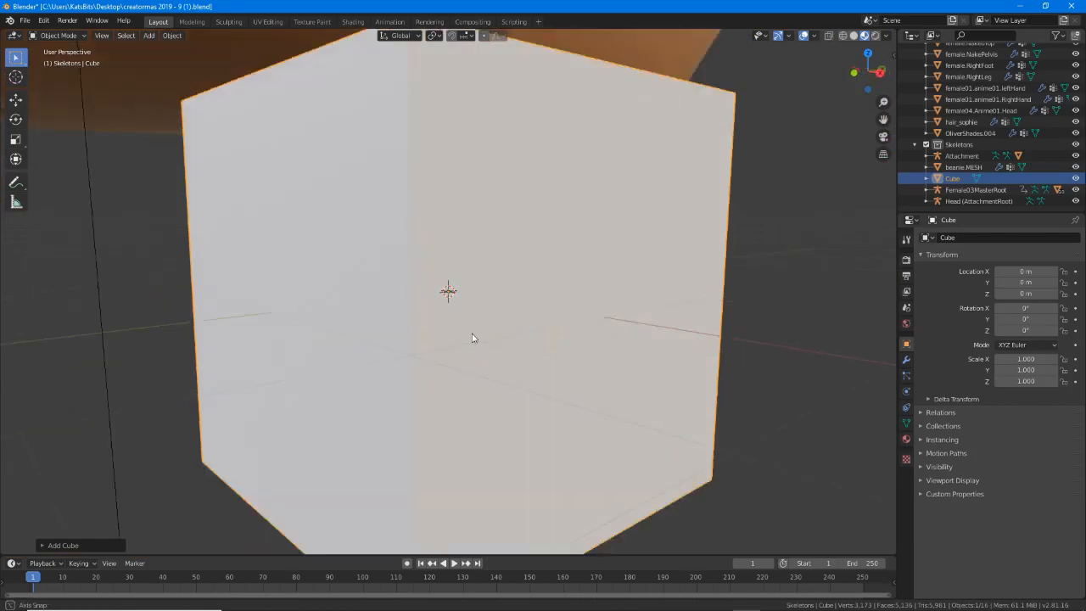
pyautogui.scroll(-5, 461, 329)
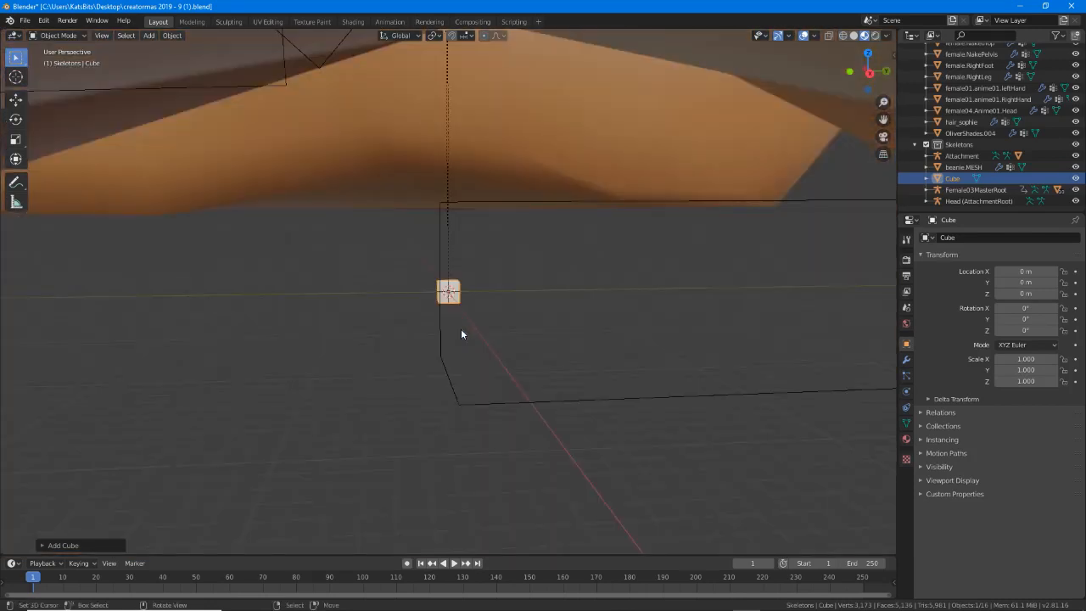
pyautogui.moveTo(461, 333); pyautogui.dragTo(382, 303, button='middle')
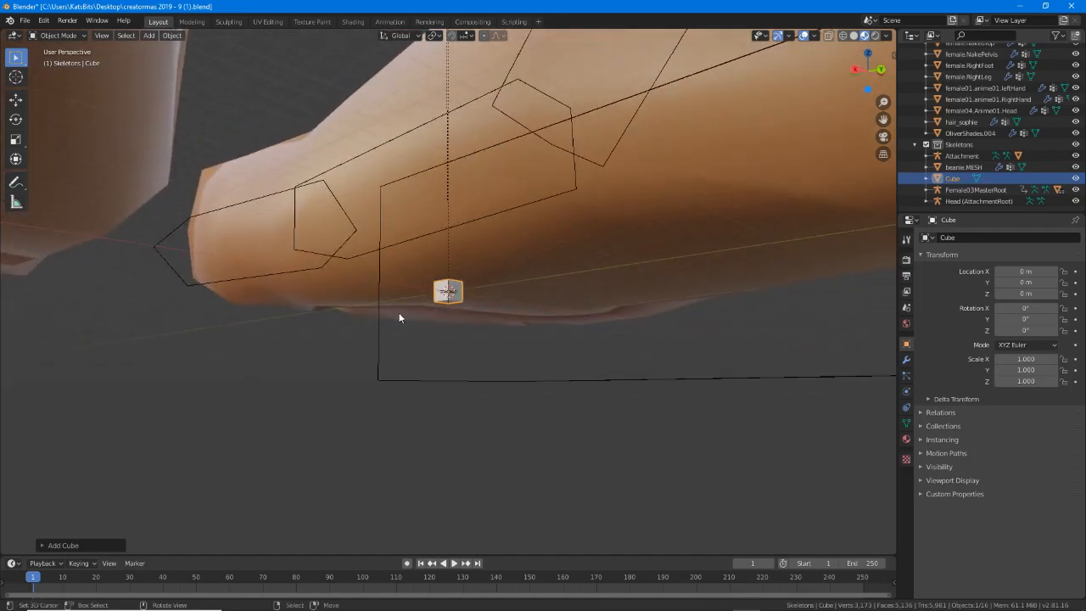
pyautogui.scroll(-7, 433, 290)
pyautogui.moveTo(447, 294); pyautogui.dragTo(456, 336, button='middle')
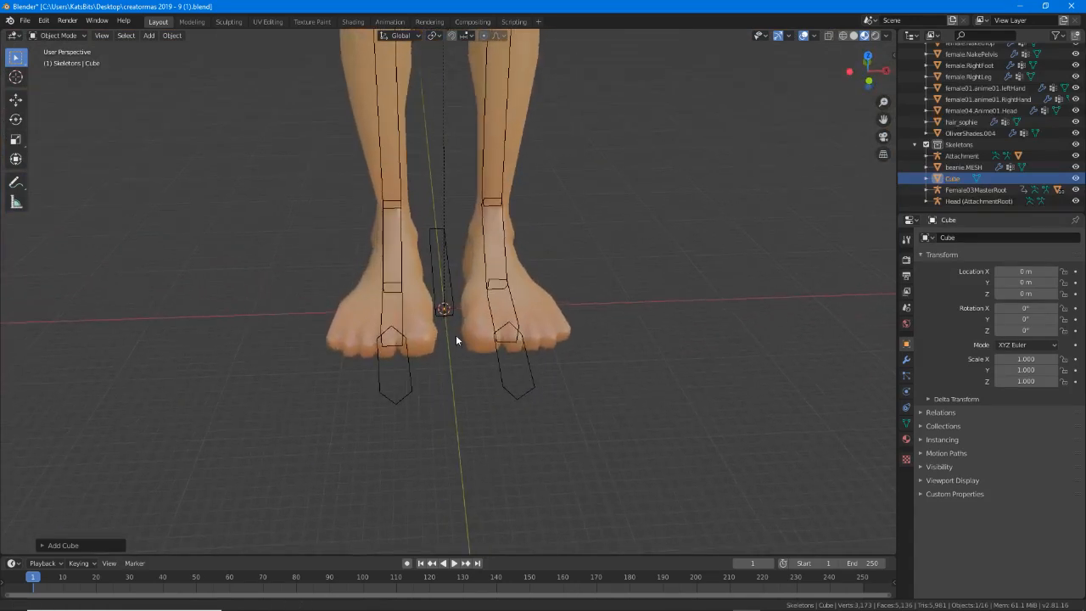
# Scale the cube up uniformly to about 115 on all axes.
pyautogui.click(15, 139)
pyautogui.moveTo(444, 311); pyautogui.dragTo(70, 501)
pyautogui.moveTo(584, 404); pyautogui.dragTo(187, 183, button='middle')
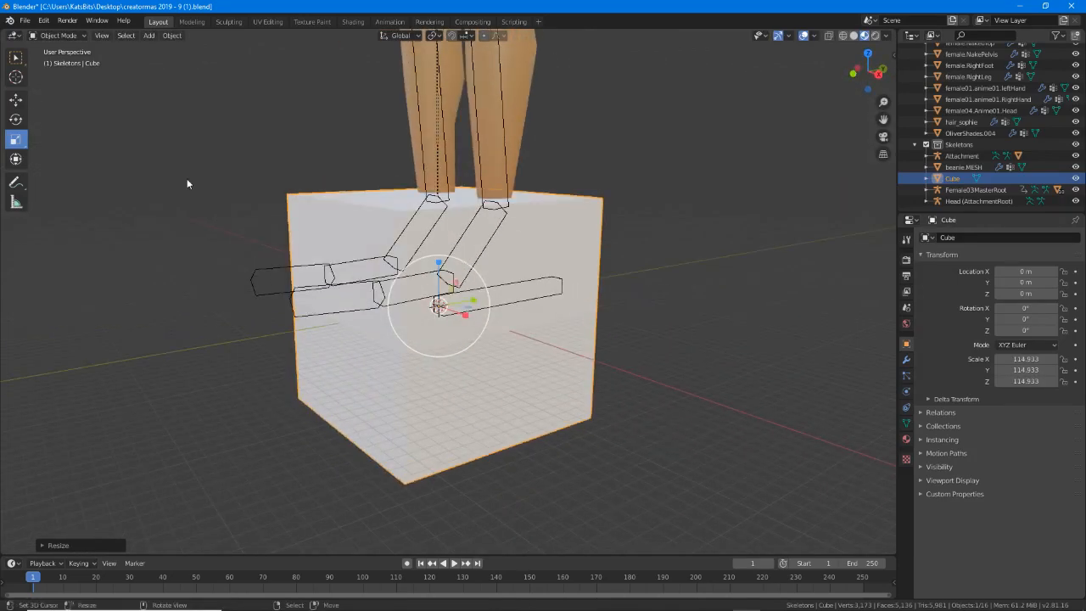
# Move the cube straight up along Z to about 852.5 m so it surrounds the avatar's torso.
pyautogui.click(16, 100)
pyautogui.scroll(-3, 373, 195)
pyautogui.keyDown('shift'); pyautogui.moveTo(407, 199); pyautogui.dragTo(374, 358, button='middle'); pyautogui.keyUp('shift')
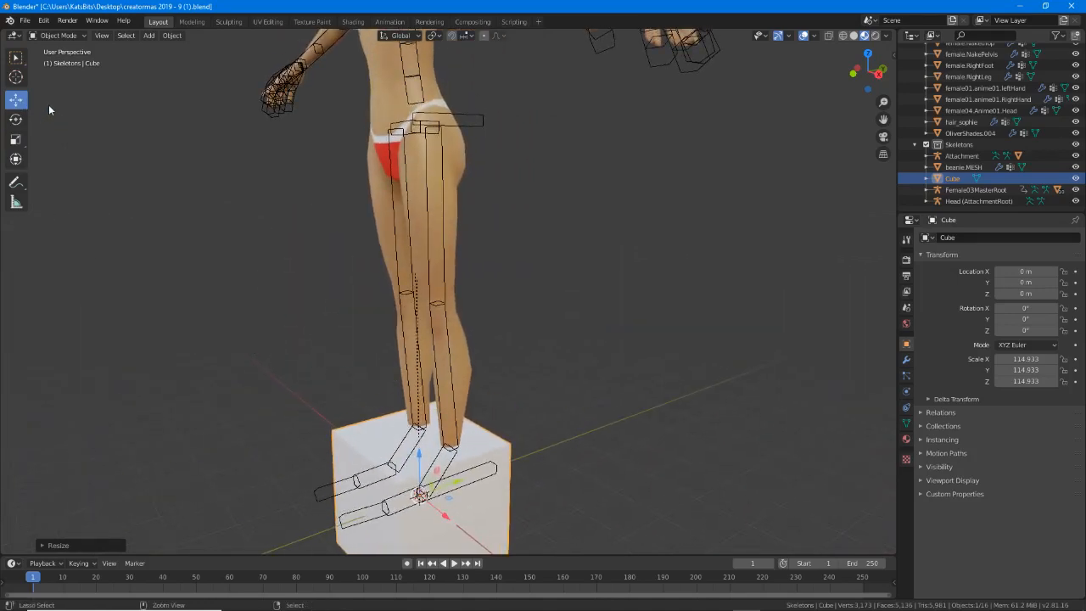
pyautogui.moveTo(33, 92); pyautogui.dragTo(33, 167)
pyautogui.press('Escape')
pyautogui.moveTo(418, 452); pyautogui.dragTo(433, 278)
pyautogui.moveTo(424, 190); pyautogui.dragTo(422, 238, button='middle')
pyautogui.keyDown('shift'); pyautogui.moveTo(422, 237); pyautogui.dragTo(419, 433, button='middle'); pyautogui.keyUp('shift')
pyautogui.moveTo(415, 339); pyautogui.dragTo(415, 205)
pyautogui.moveTo(388, 309); pyautogui.dragTo(587, 352, button='middle')
pyautogui.scroll(3, 419, 281)
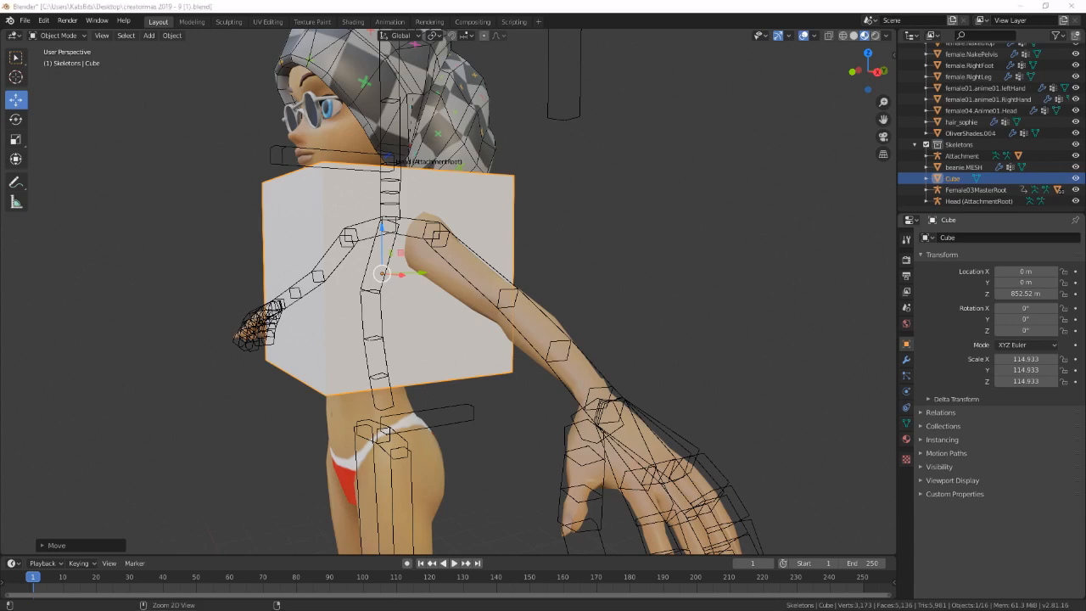
# Expand the cube's Viewport Display settings, compare them with those of beanie.MESH, and deselect everything.
pyautogui.click(920, 480)
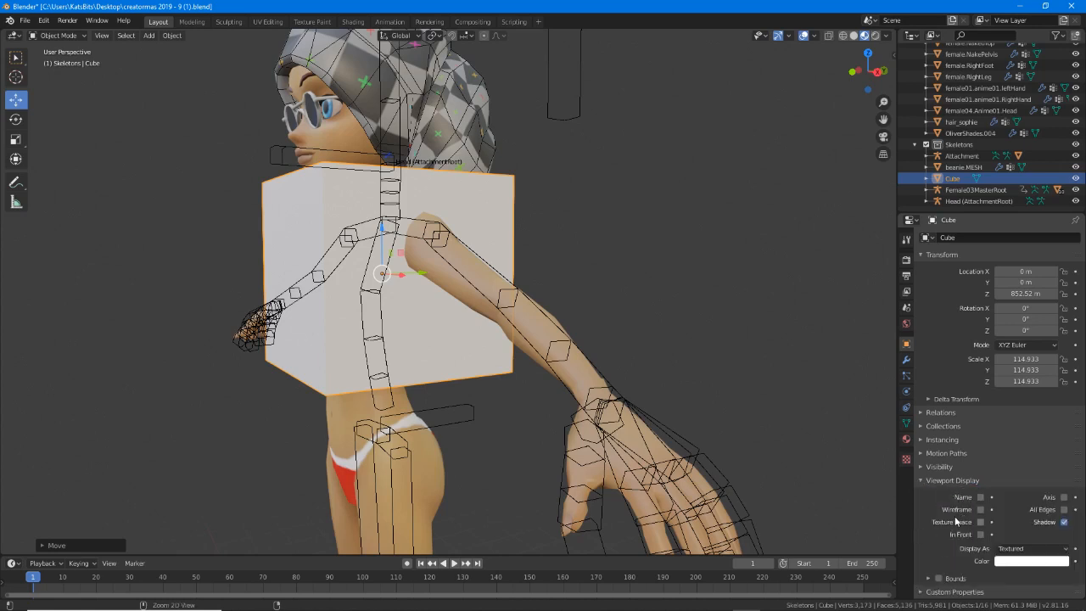
pyautogui.moveTo(940, 518); pyautogui.dragTo(995, 518)
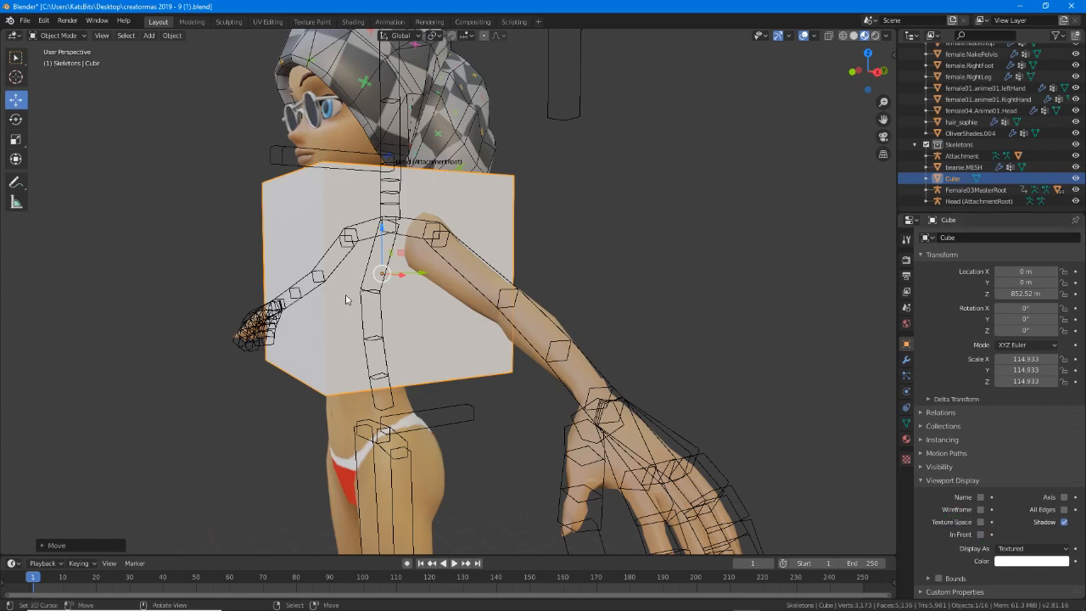
pyautogui.moveTo(348, 221)
pyautogui.mouseDown(button='middle')
pyautogui.moveTo(348, 167)
pyautogui.moveTo(347, 240)
pyautogui.mouseUp(button='middle')
pyautogui.scroll(2, 347, 241)
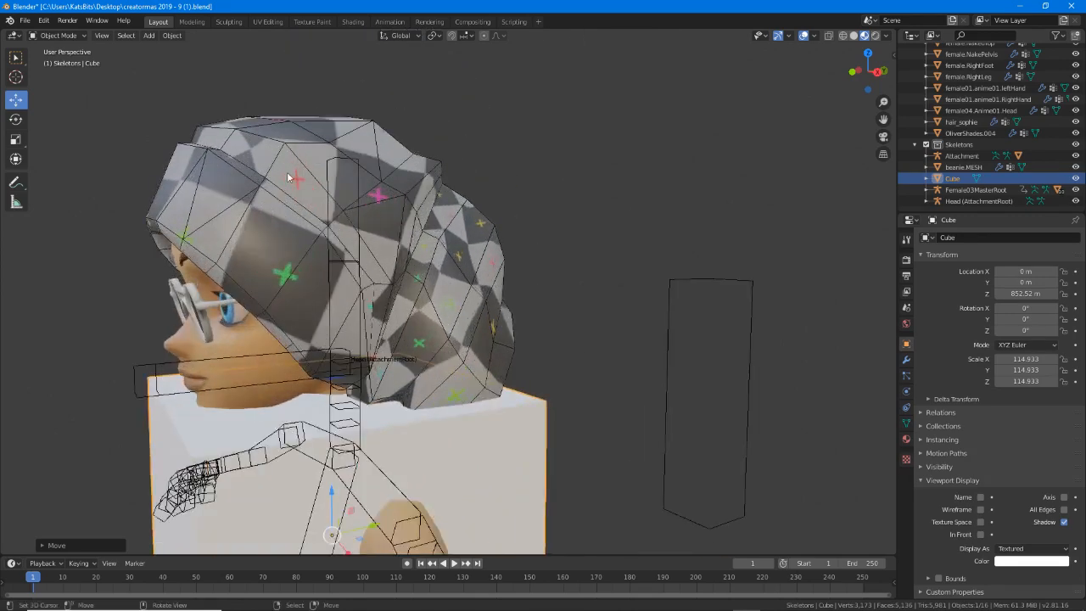
pyautogui.rightClick(277, 150)
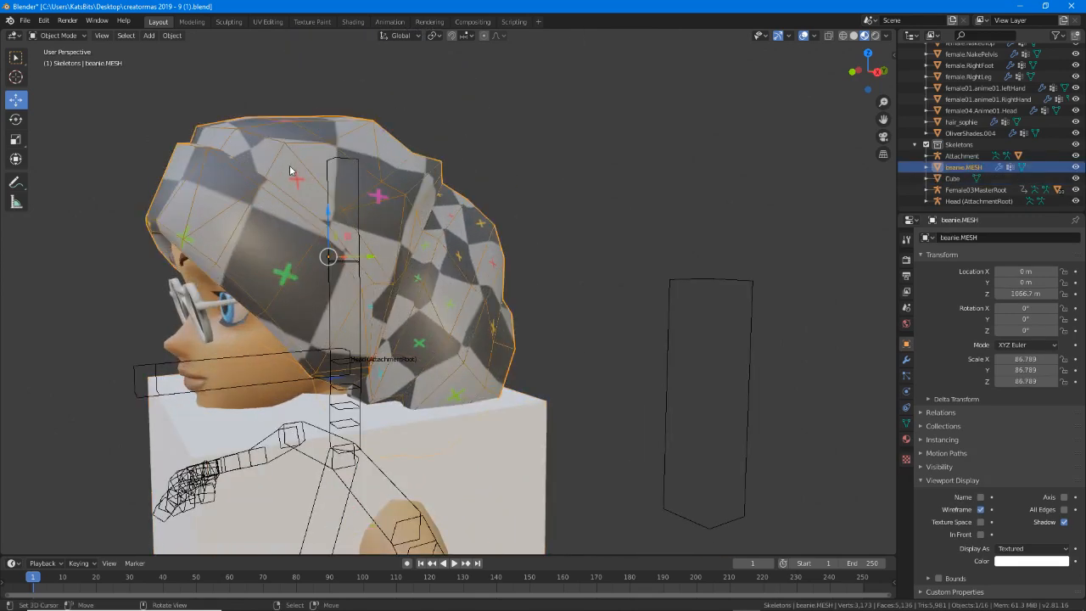
pyautogui.hotkey('alt', 'a')
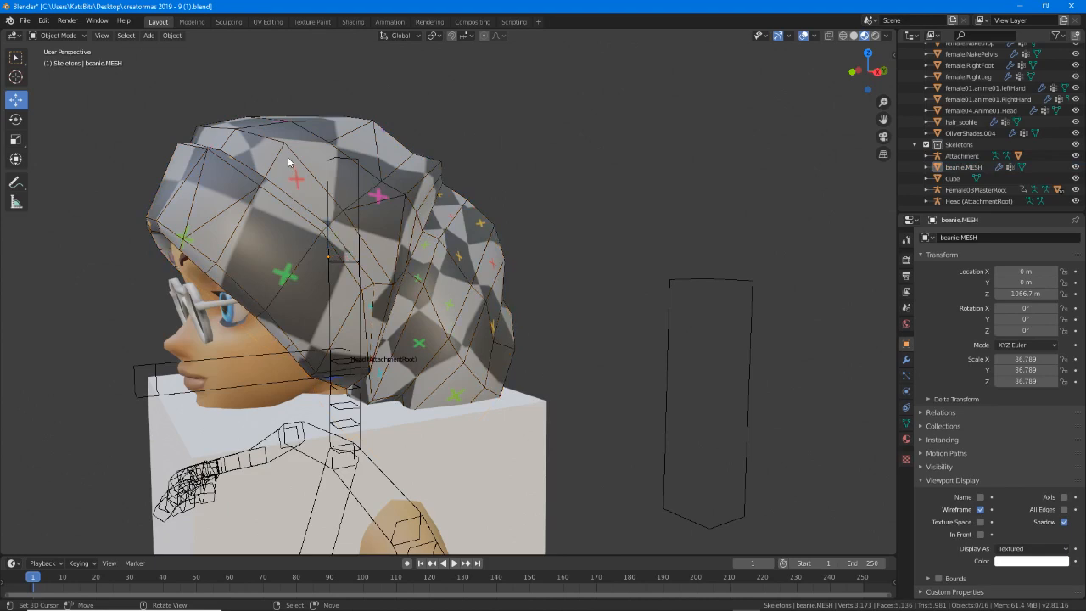
pyautogui.moveTo(285, 142)
pyautogui.mouseDown()
pyautogui.moveTo(262, 175)
pyautogui.moveTo(344, 215)
pyautogui.moveTo(409, 195)
pyautogui.moveTo(379, 178)
pyautogui.moveTo(425, 136)
pyautogui.mouseUp()
pyautogui.moveTo(330, 146); pyautogui.dragTo(382, 182)
pyautogui.moveTo(376, 125); pyautogui.dragTo(384, 179)
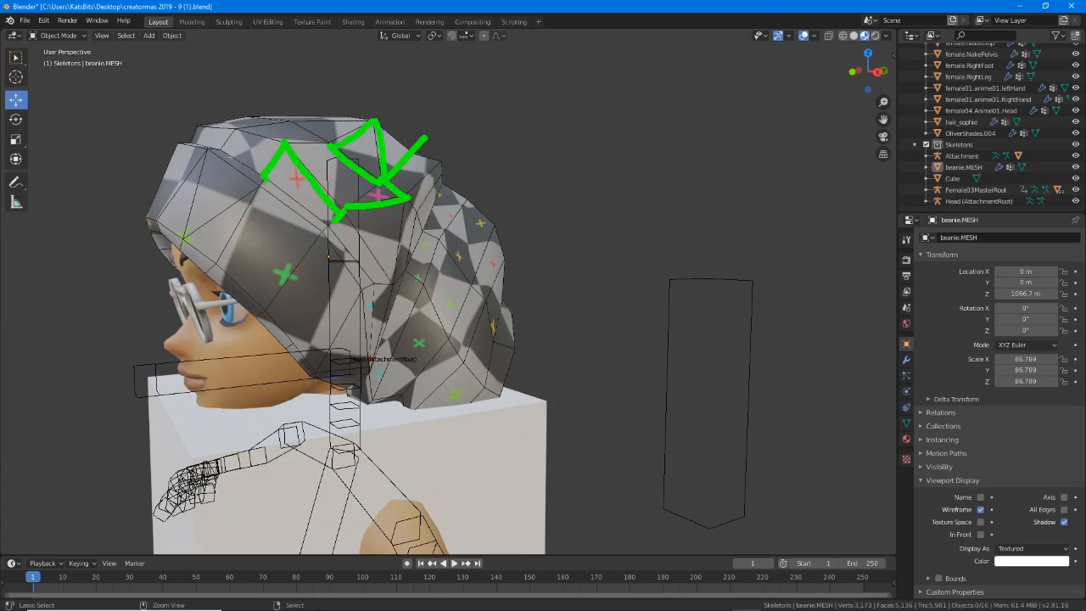
pyautogui.moveTo(262, 179)
pyautogui.mouseDown()
pyautogui.moveTo(219, 256)
pyautogui.moveTo(262, 309)
pyautogui.moveTo(333, 215)
pyautogui.mouseUp()
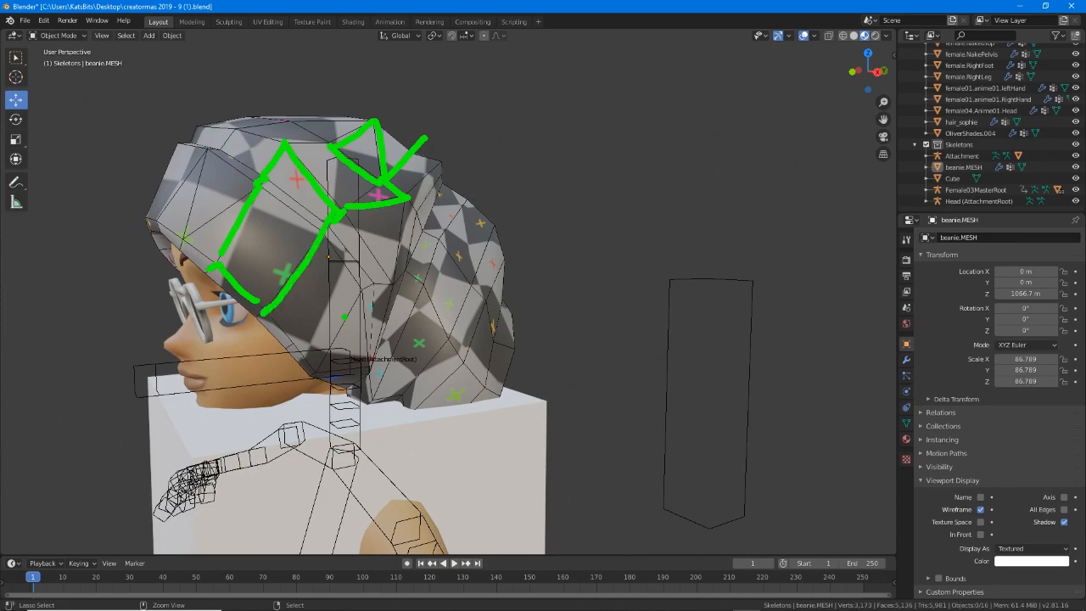
pyautogui.press('Escape')
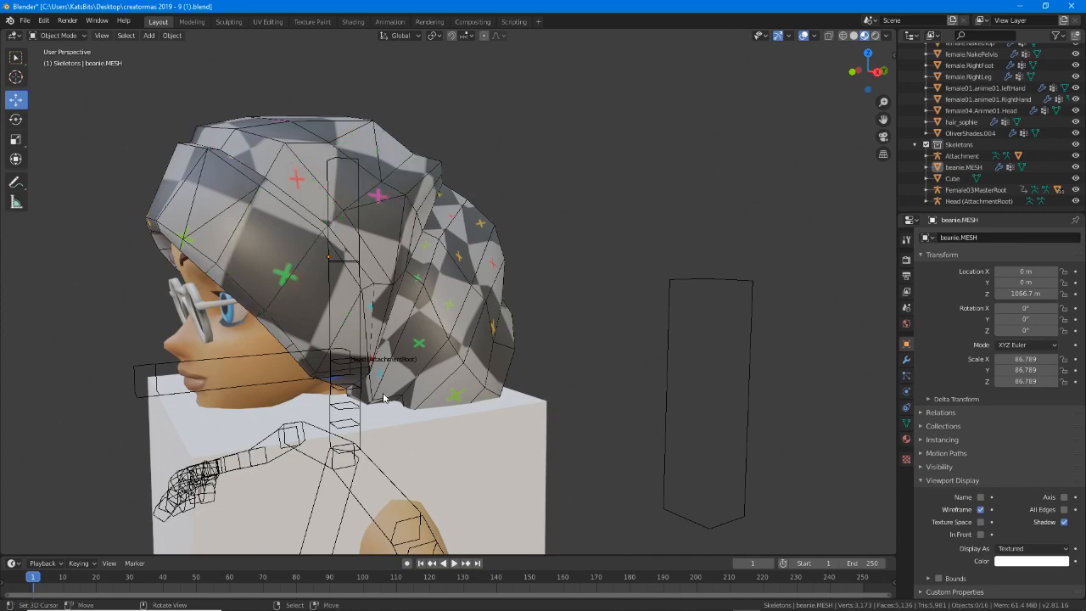
# Turn on the Wireframe viewport display for the cube around the torso and check its edges from several sides.
pyautogui.moveTo(396, 395)
pyautogui.keyDown('shift'); pyautogui.mouseDown(button='middle')
pyautogui.moveTo(387, 210)
pyautogui.moveTo(218, 368)
pyautogui.mouseUp(button='middle'); pyautogui.keyUp('shift')
pyautogui.click(210, 403)
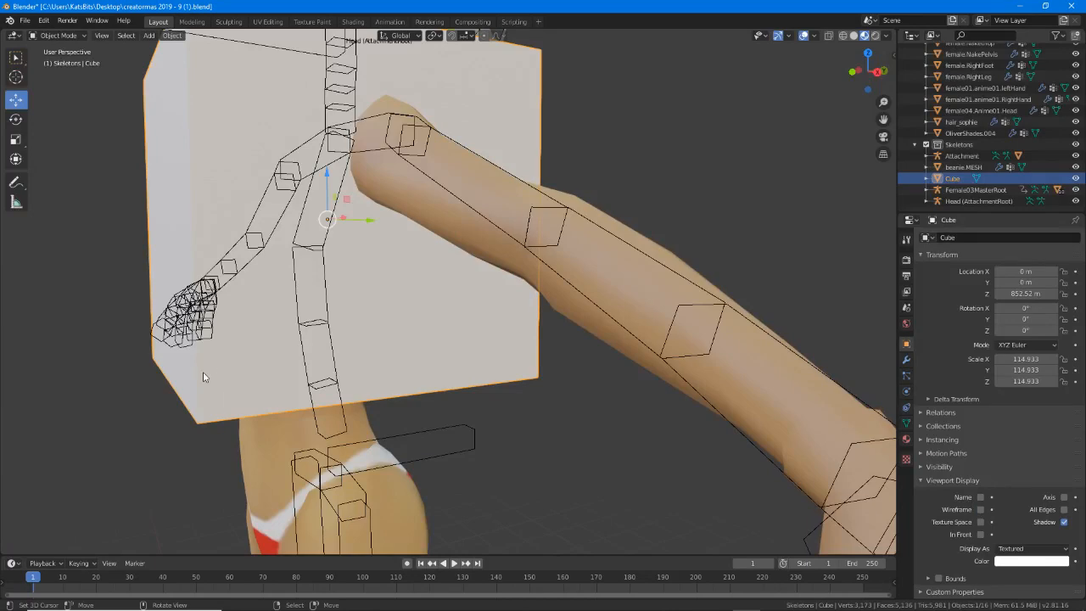
pyautogui.click(980, 509)
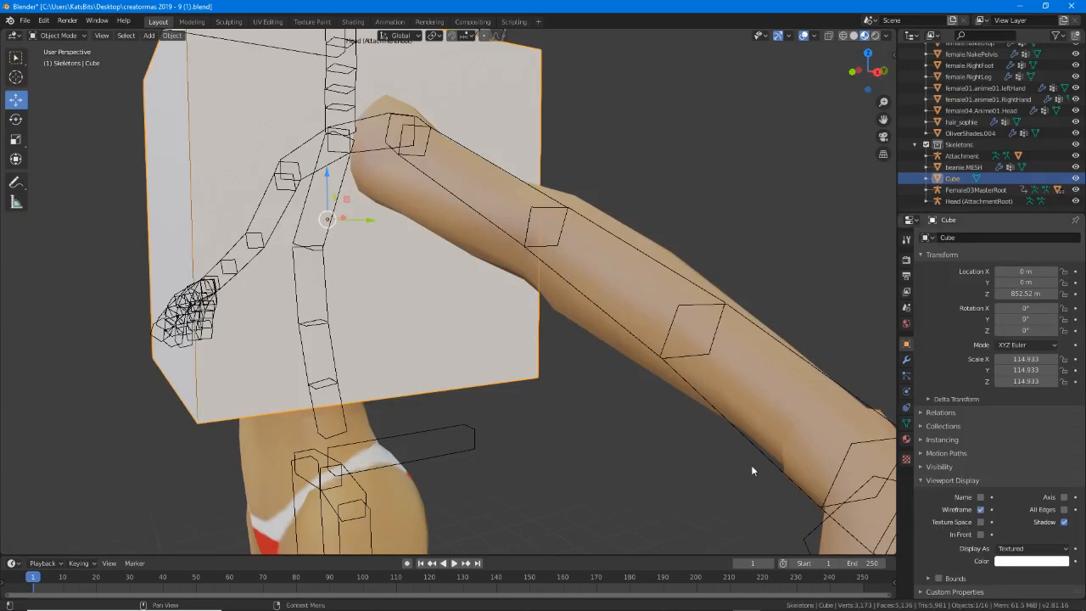
pyautogui.moveTo(750, 465); pyautogui.dragTo(376, 341, button='middle')
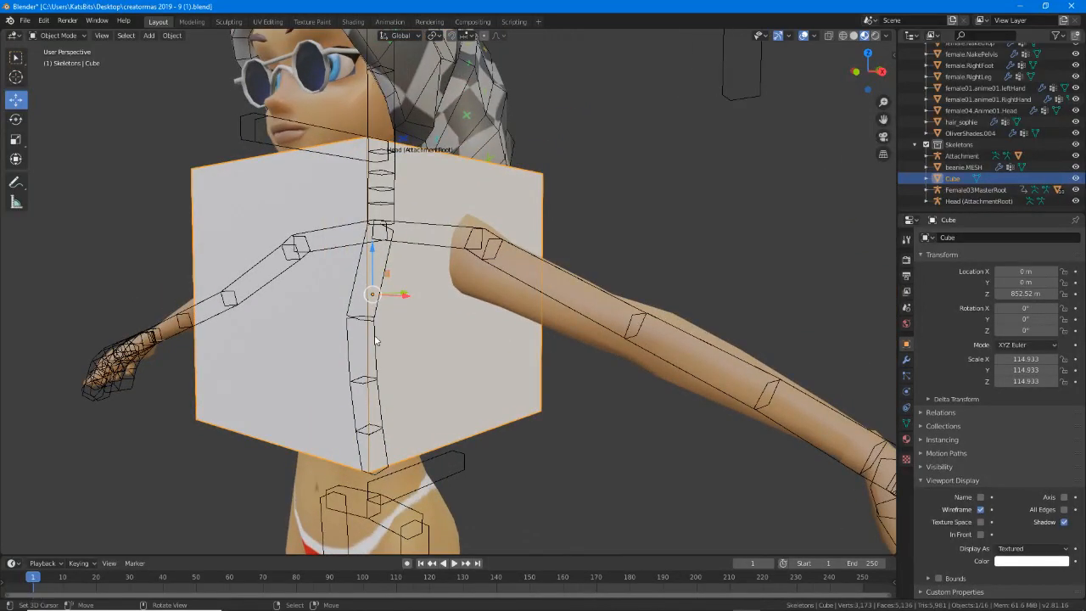
pyautogui.moveTo(371, 343)
pyautogui.mouseDown(button='middle')
pyautogui.moveTo(557, 331)
pyautogui.moveTo(351, 337)
pyautogui.mouseUp(button='middle')
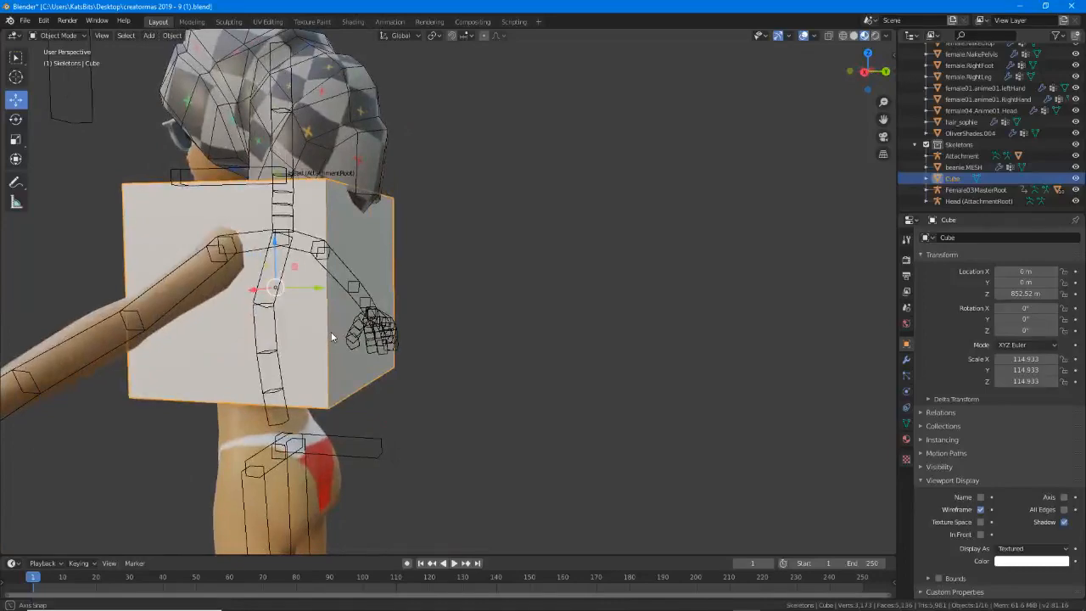
pyautogui.moveTo(331, 337); pyautogui.dragTo(245, 229, button='middle')
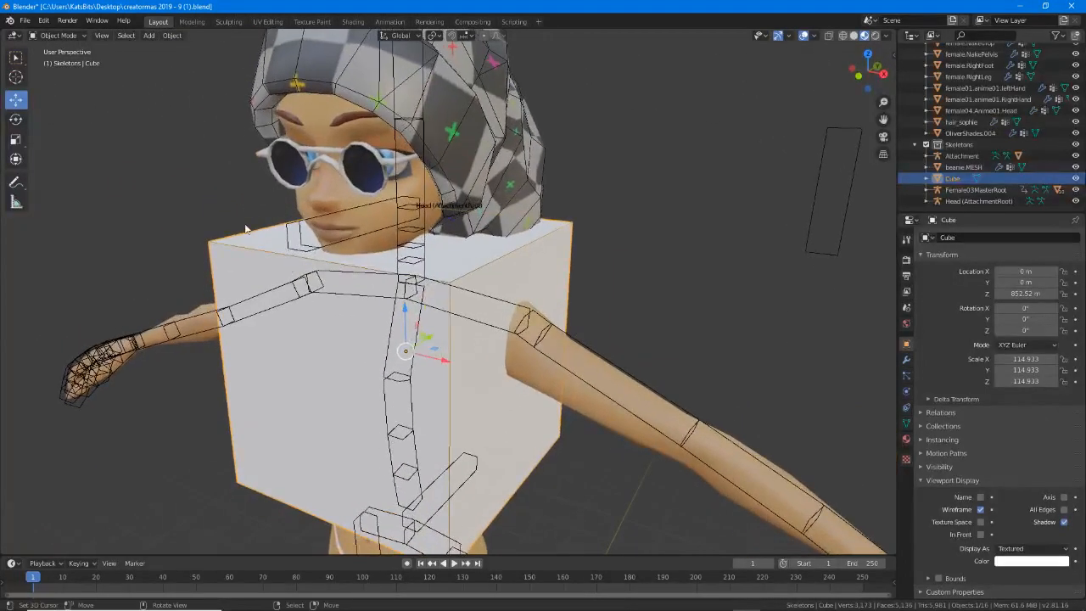
# In Edit Mode, add three centred loop cuts to the cube: two vertical ones at right angles and one horizontal.
pyautogui.click(59, 36)
pyautogui.click(58, 61)
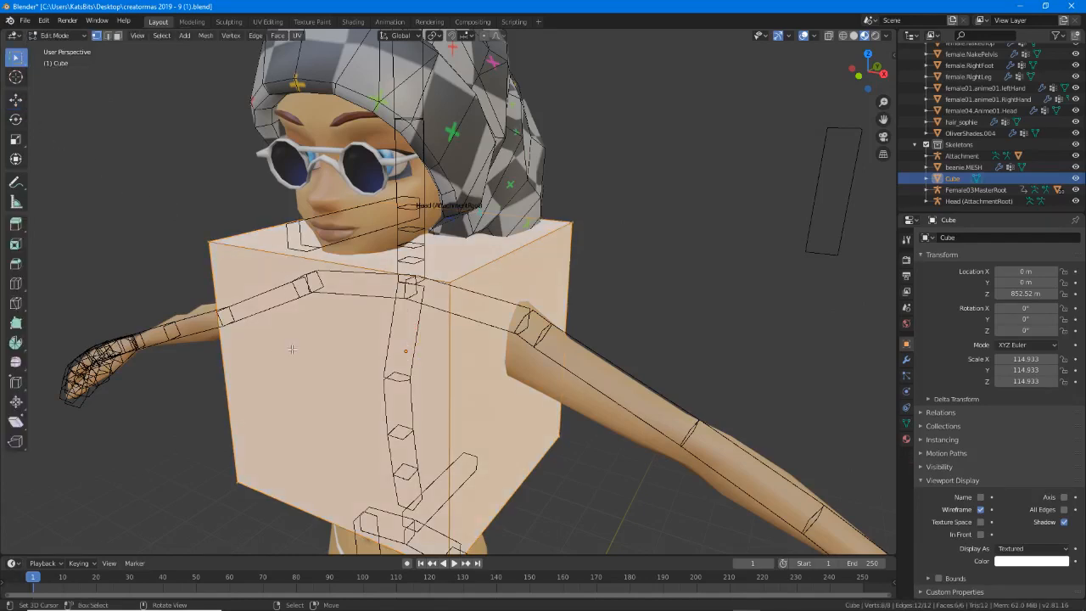
pyautogui.click(15, 283)
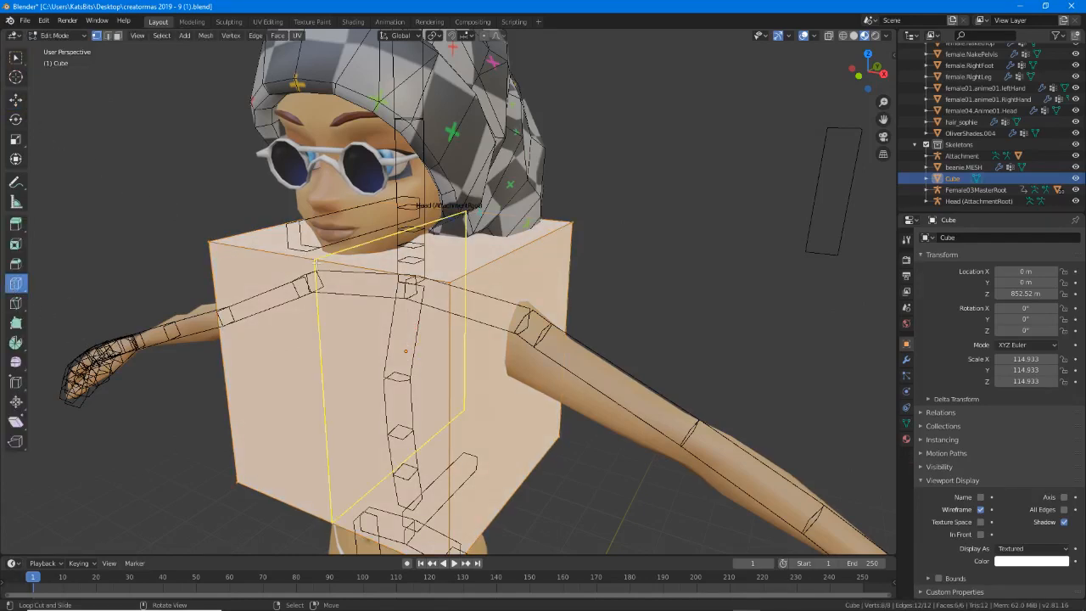
pyautogui.click(317, 262)
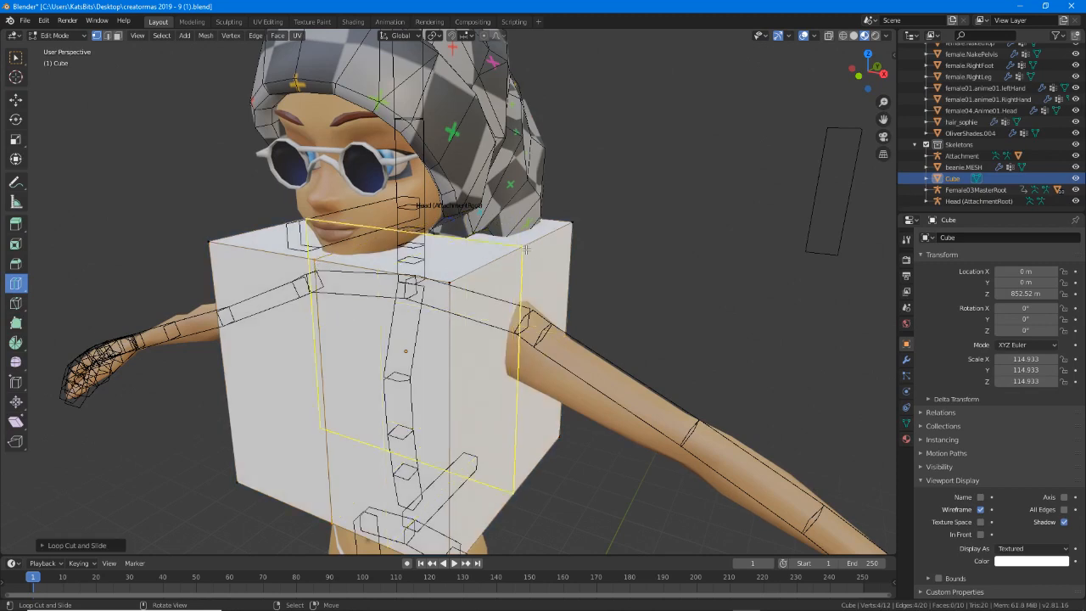
pyautogui.click(467, 407)
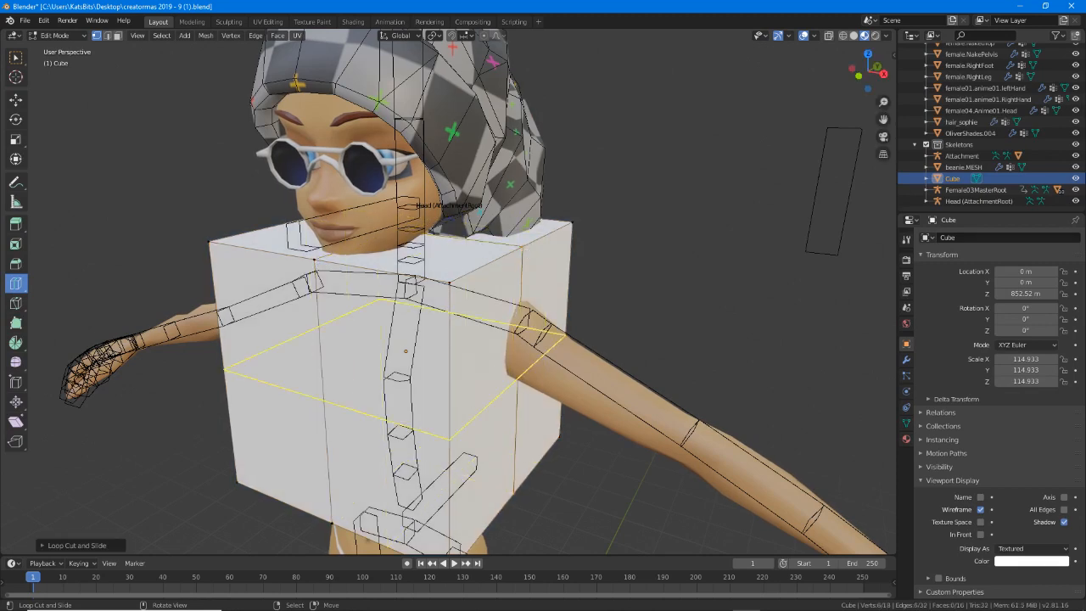
pyautogui.click(270, 339)
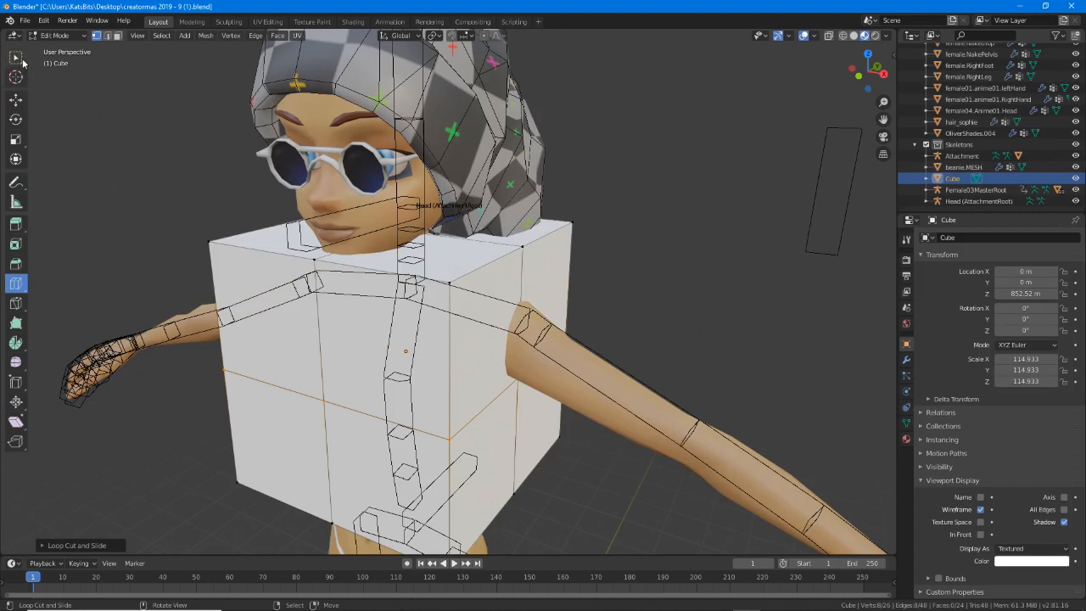
# With the Move tool active, switch to edge selection and select one front edge of the cube's horizontal cut.
pyautogui.click(15, 99)
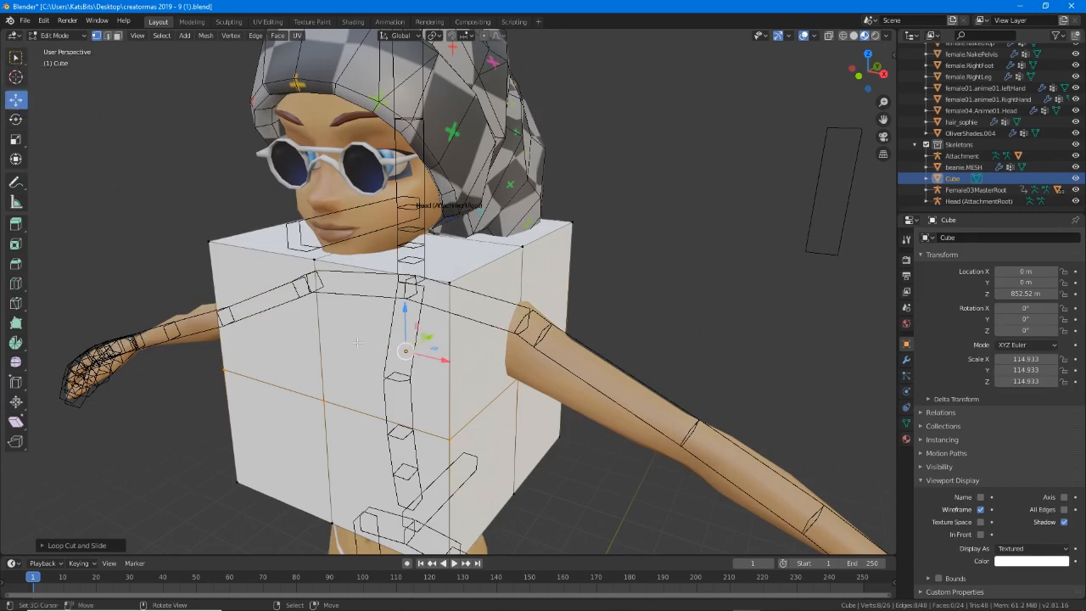
pyautogui.moveTo(408, 352); pyautogui.dragTo(390, 330, button='middle')
pyautogui.scroll(2, 363, 342)
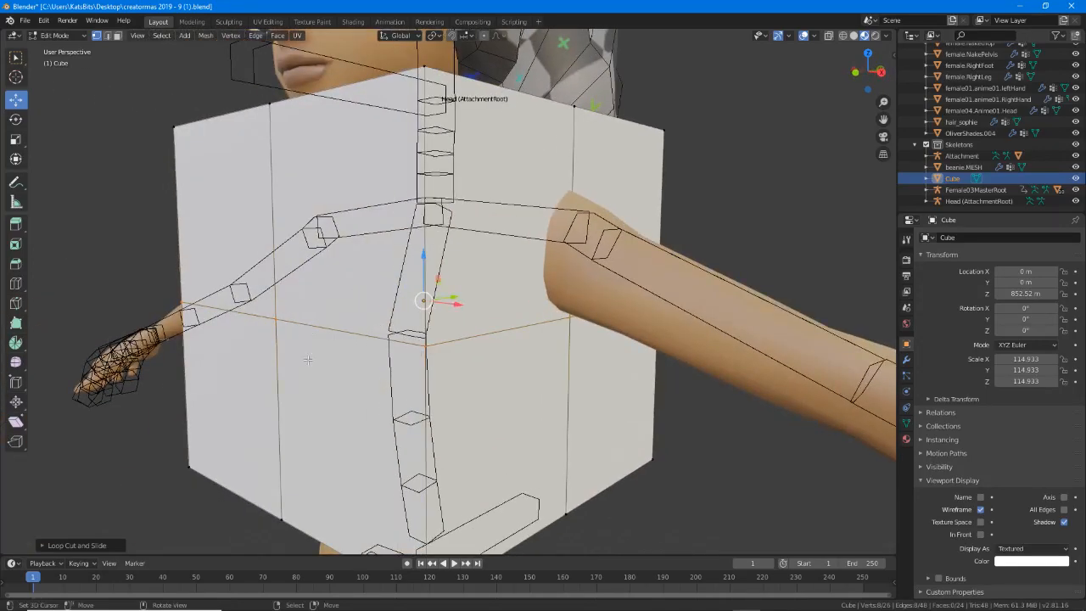
pyautogui.click(108, 44)
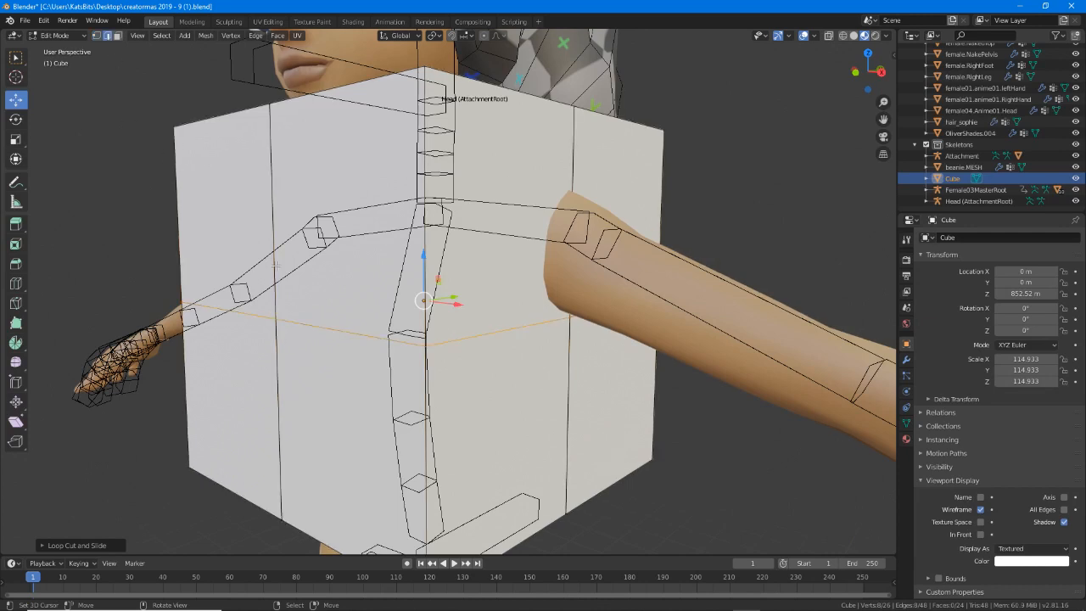
pyautogui.click(339, 331)
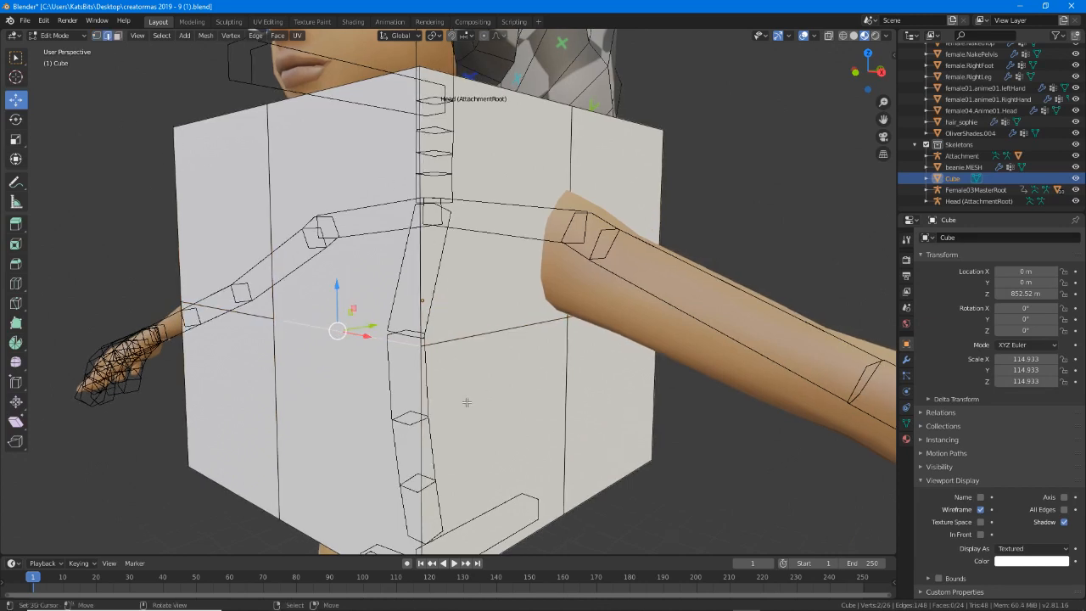
# Turn on X-ray and select the whole horizontal edge loop around the cube's middle.
pyautogui.click(828, 37)
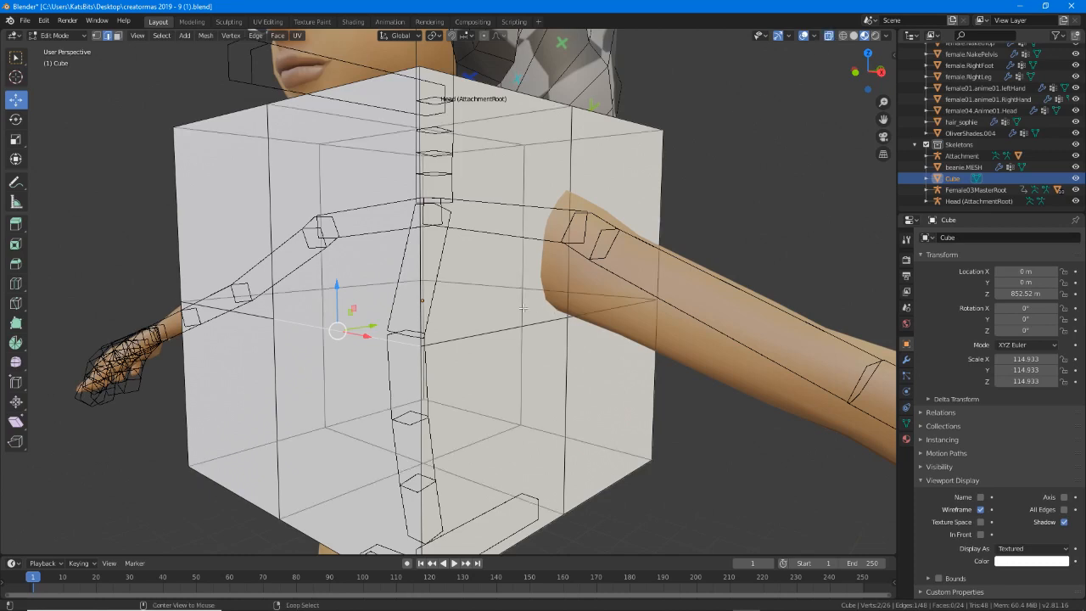
pyautogui.keyDown('alt'); pyautogui.click(470, 337); pyautogui.keyUp('alt')
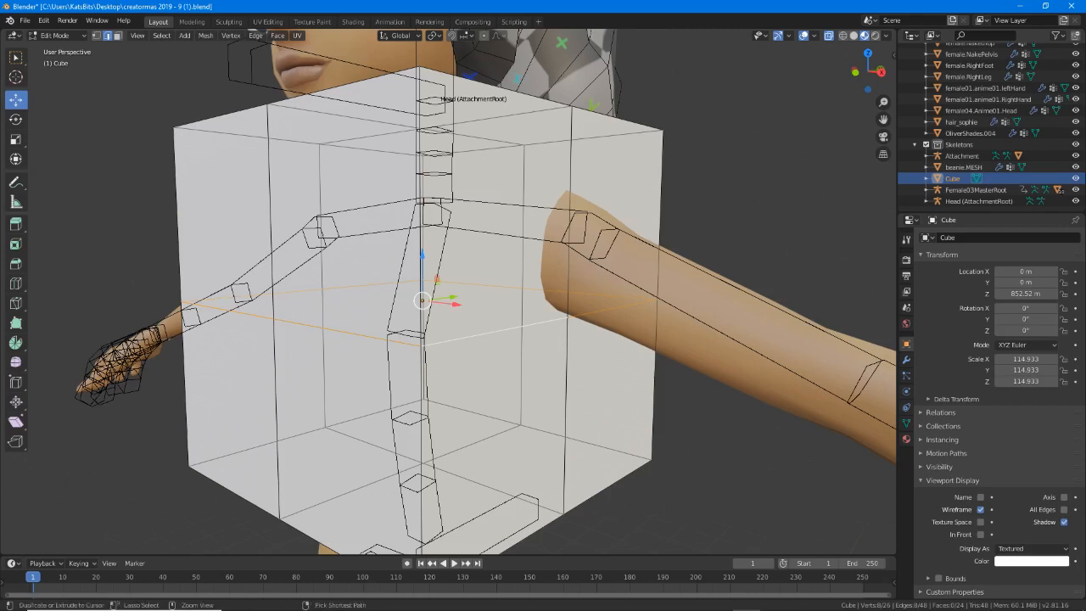
pyautogui.moveTo(184, 301)
pyautogui.mouseDown()
pyautogui.moveTo(404, 278)
pyautogui.moveTo(651, 297)
pyautogui.moveTo(410, 347)
pyautogui.moveTo(186, 302)
pyautogui.mouseUp()
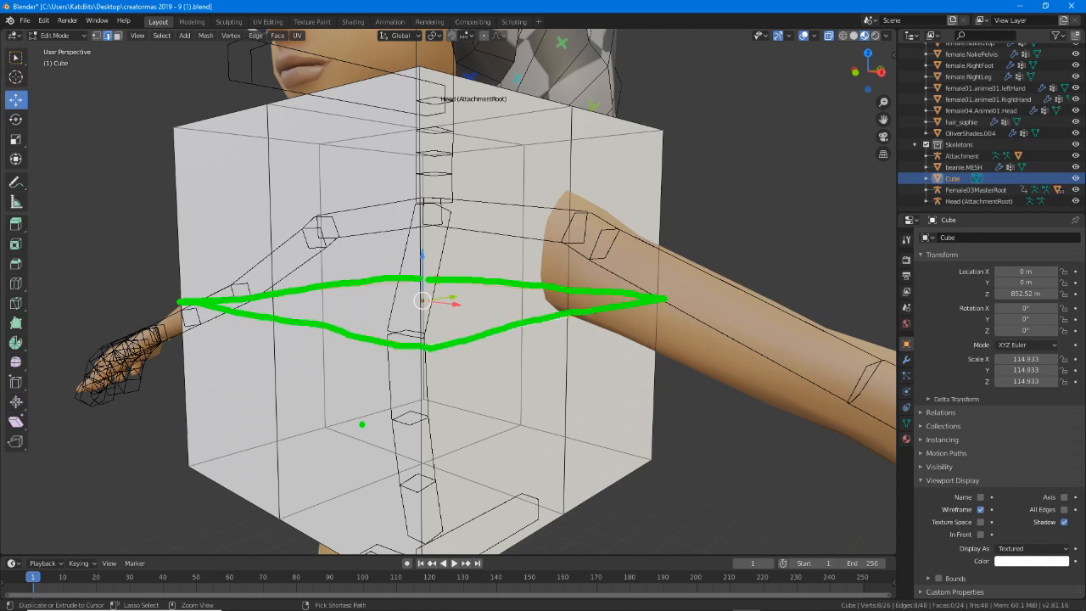
pyautogui.press('Escape')
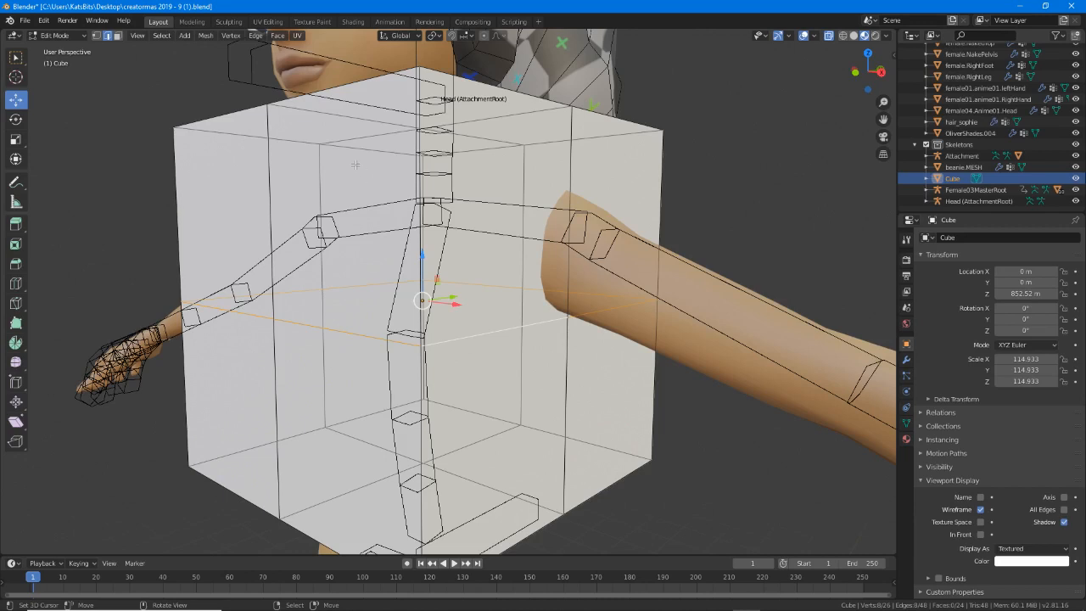
# Select the cube's vertical edge loop, reduce the selection to its upper front edge, and use wireframe shading in the viewport.
pyautogui.keyDown('alt'); pyautogui.click(270, 206); pyautogui.keyUp('alt')
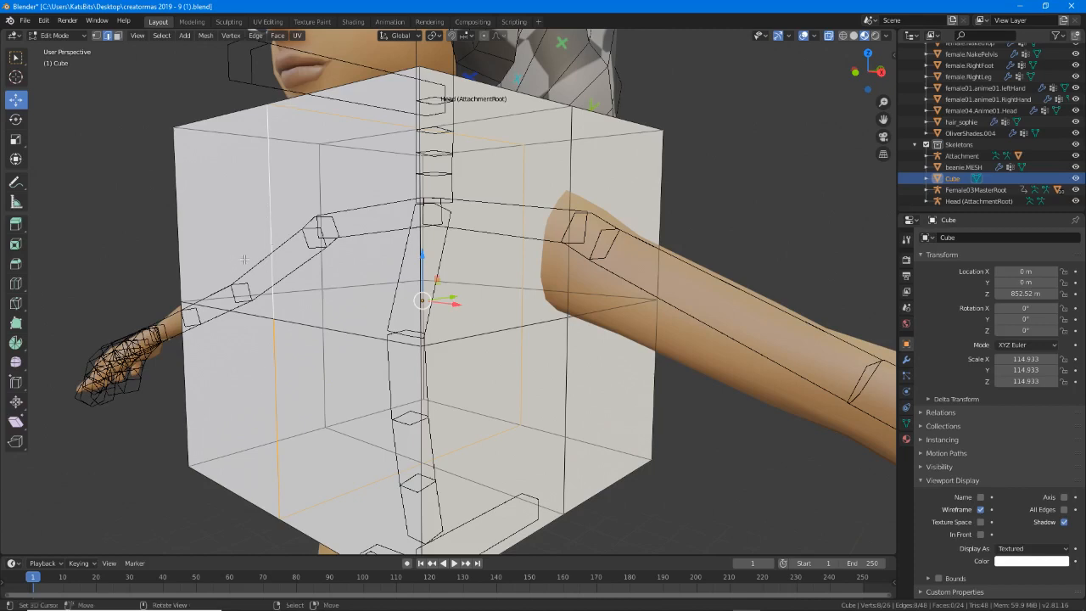
pyautogui.click(270, 195)
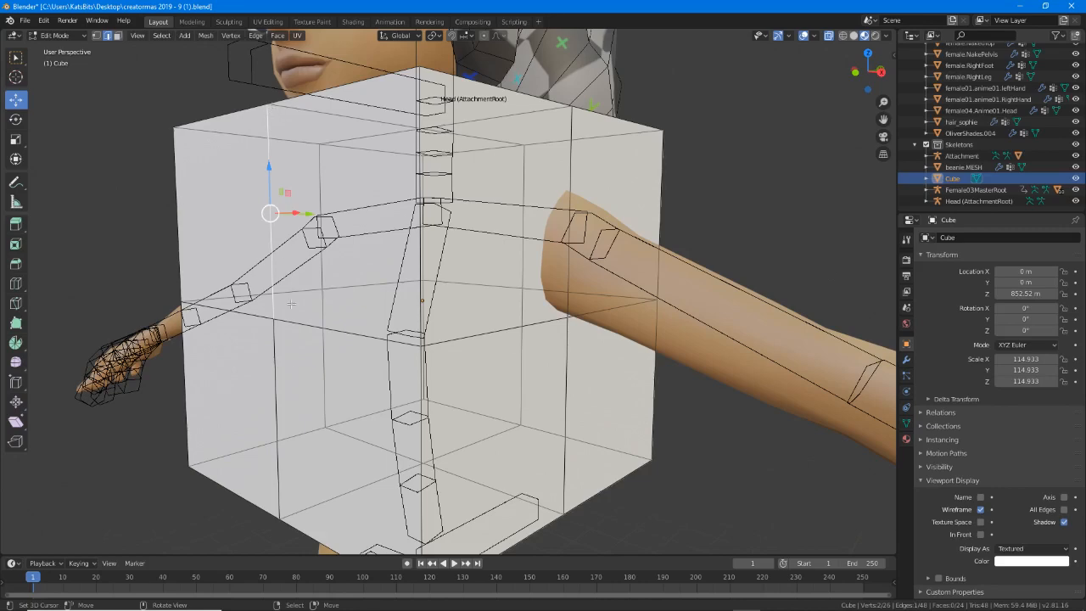
pyautogui.click(843, 35)
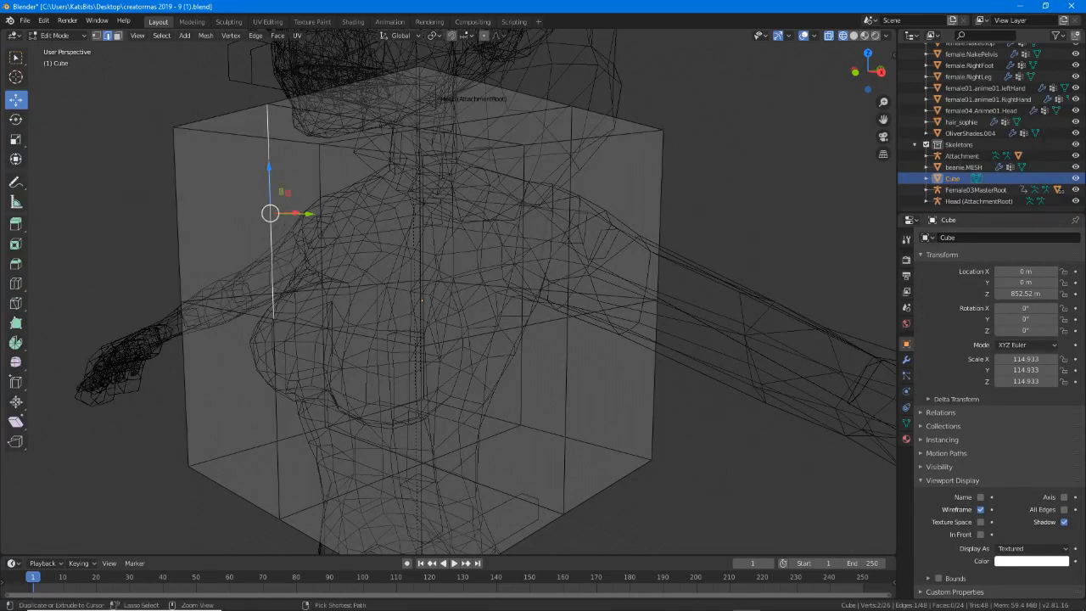
pyautogui.moveTo(272, 104); pyautogui.dragTo(509, 133)
pyautogui.moveTo(524, 140); pyautogui.dragTo(523, 381)
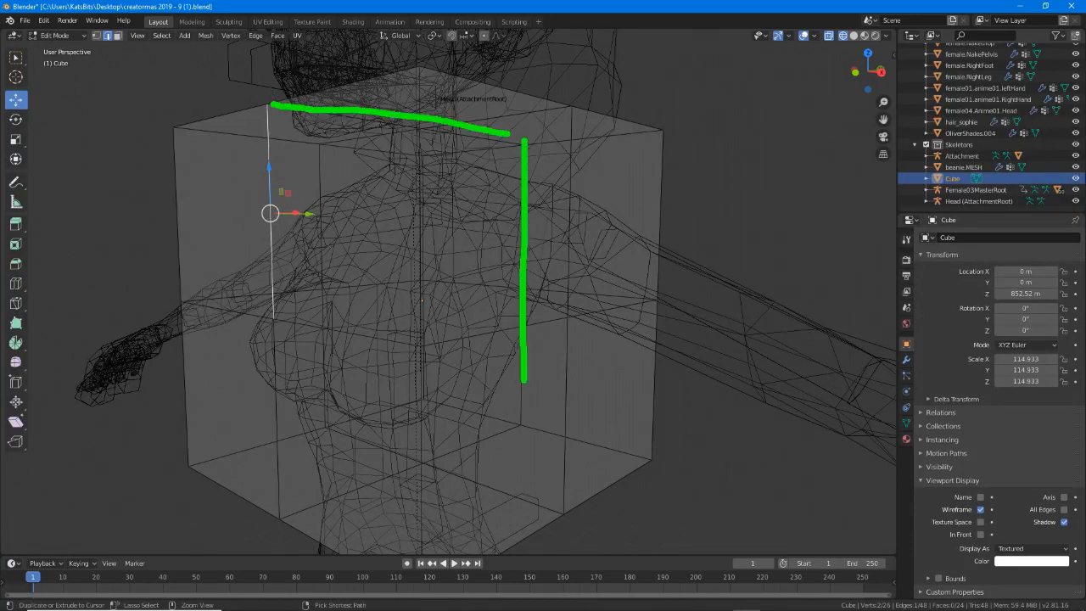
pyautogui.moveTo(512, 436)
pyautogui.mouseDown()
pyautogui.moveTo(270, 526)
pyautogui.moveTo(271, 295)
pyautogui.mouseUp()
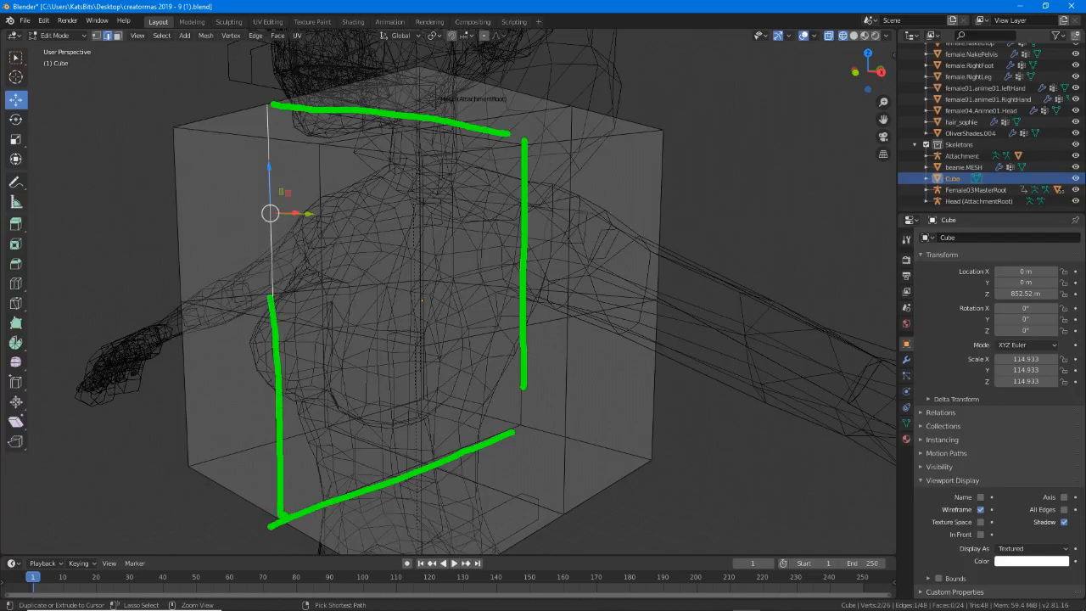
pyautogui.press('Escape')
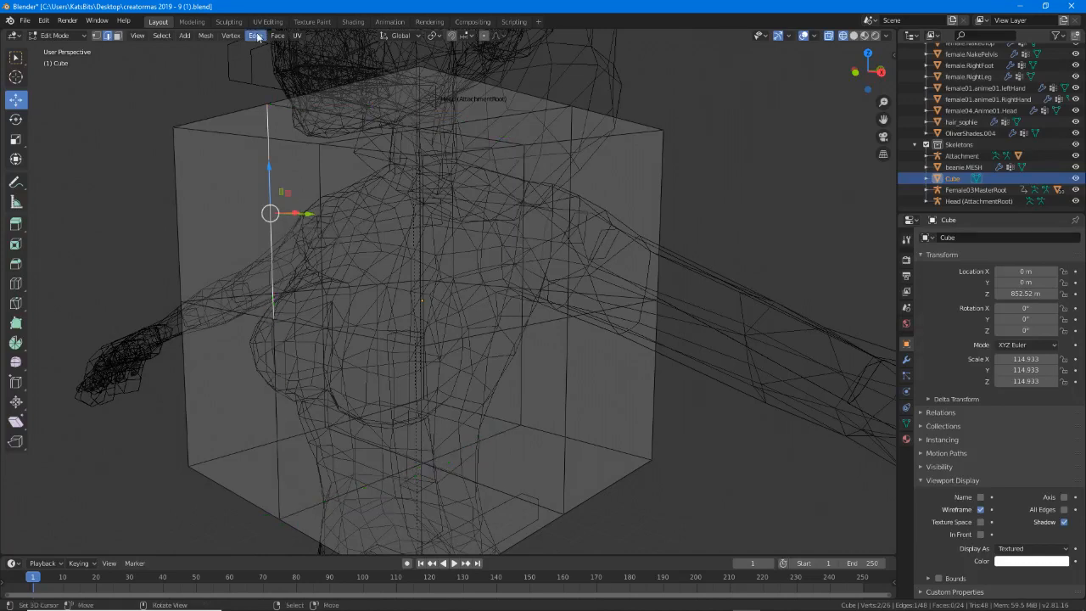
# Extend the selected vertical edge to its complete loop with the Edge Loops selection command.
pyautogui.click(256, 35)
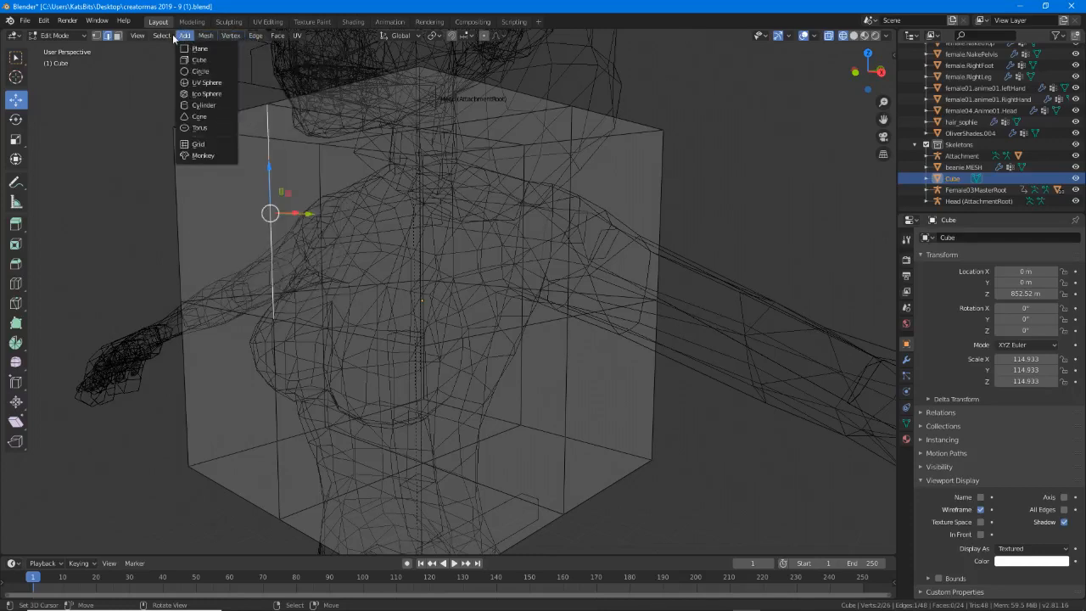
pyautogui.moveTo(158, 40)
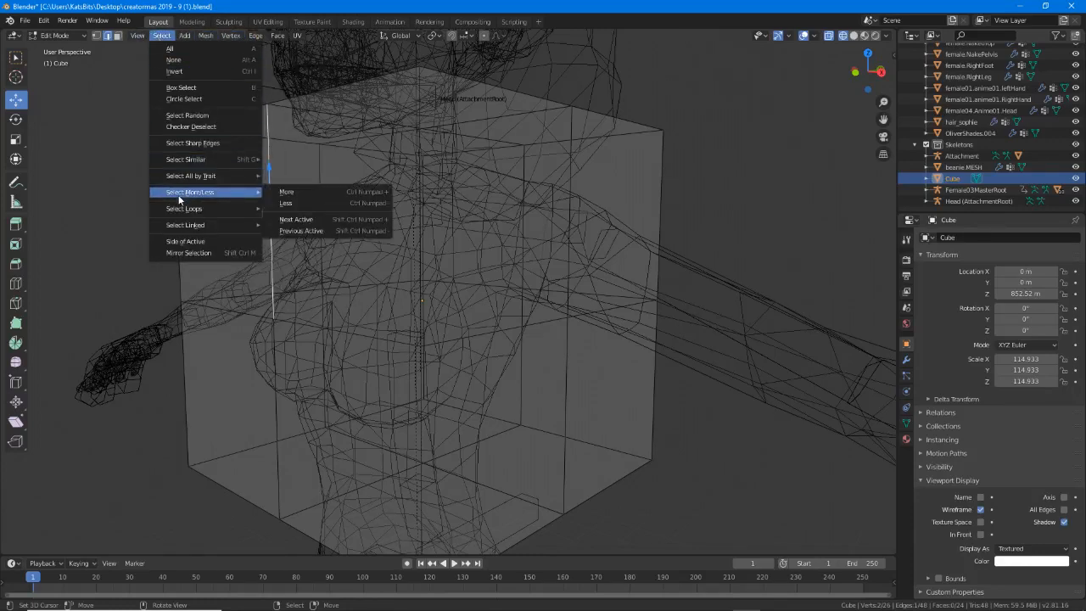
pyautogui.moveTo(178, 214)
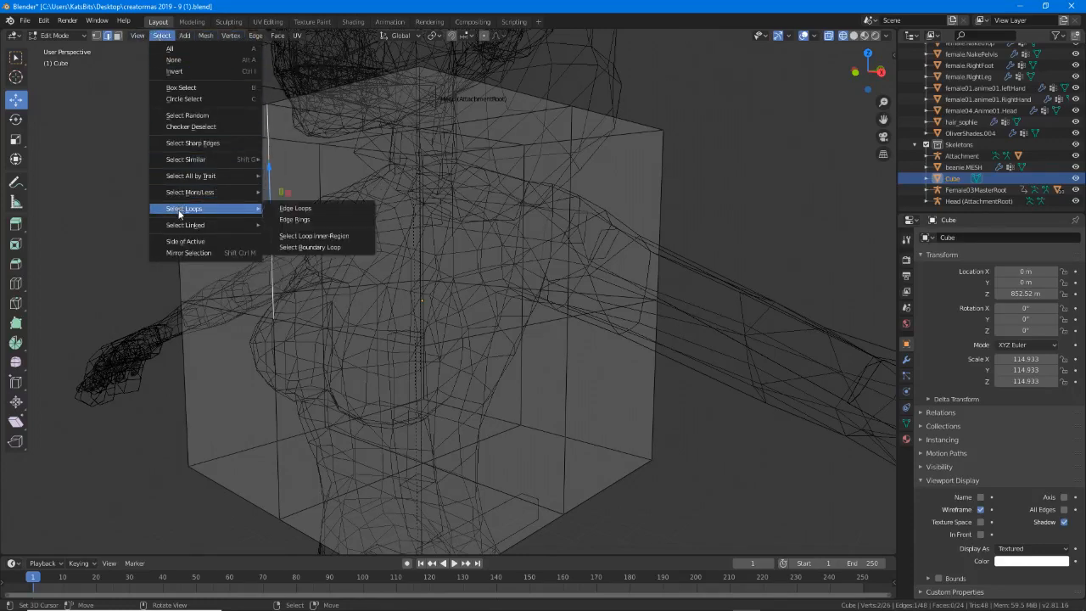
pyautogui.click(303, 208)
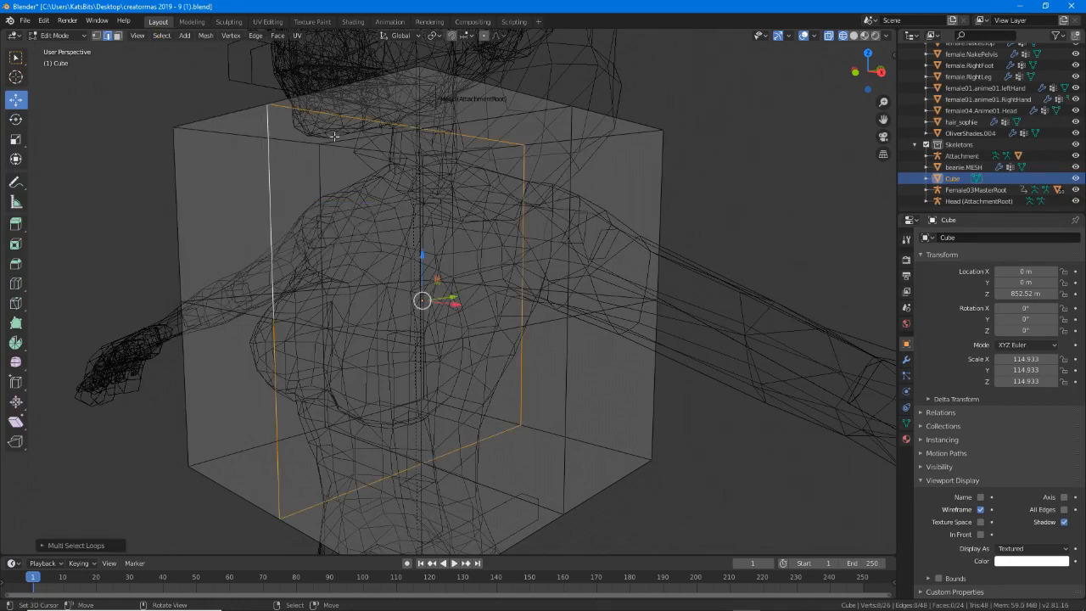
# Select a front edge of the horizontal cut and extend it to the full loop with Edge Loops.
pyautogui.click(342, 332)
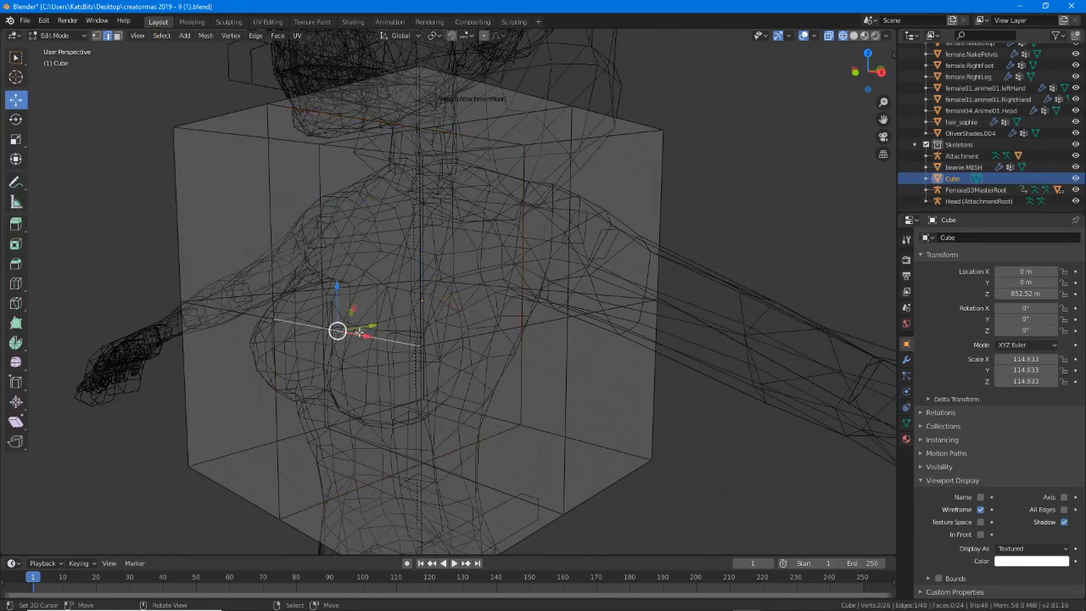
pyautogui.click(424, 291)
pyautogui.click(362, 333)
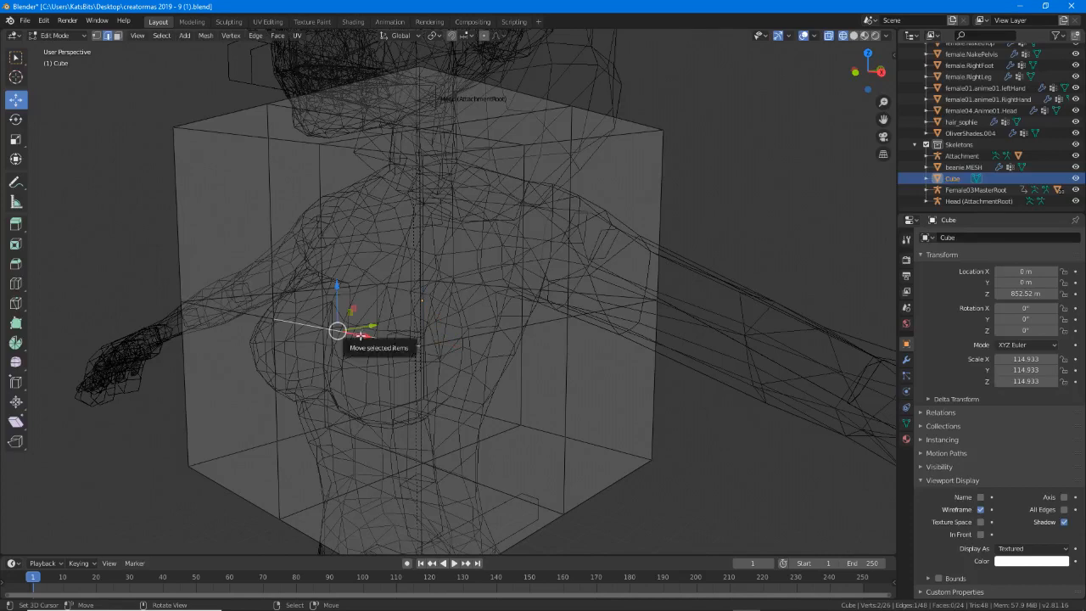
pyautogui.click(161, 36)
pyautogui.moveTo(174, 209)
pyautogui.click(286, 210)
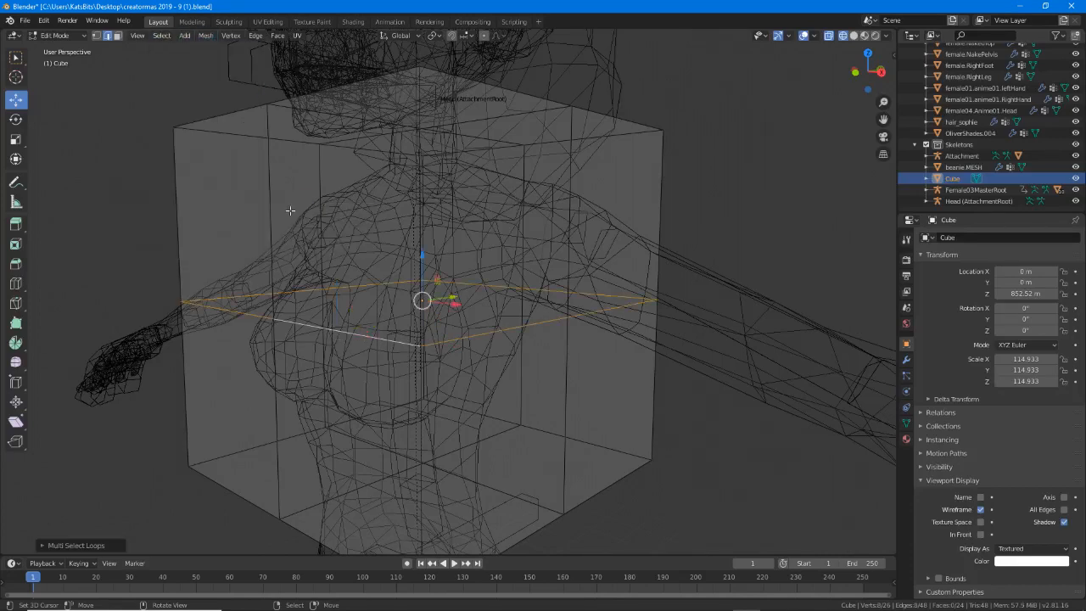
pyautogui.moveTo(381, 279); pyautogui.dragTo(326, 279, button='middle')
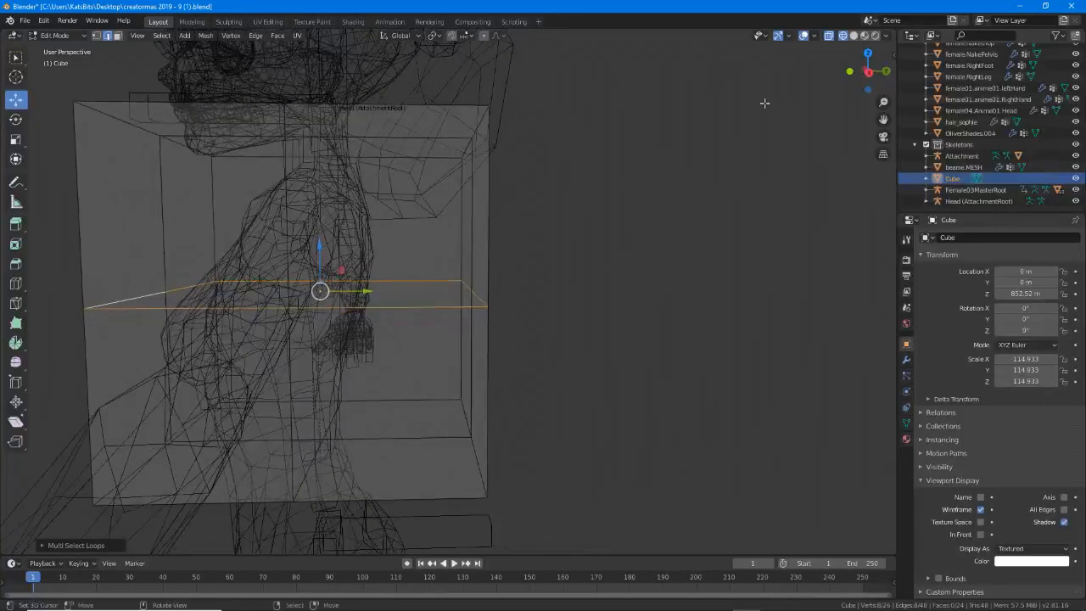
# Change the viewport to solid shading, and from there to material preview shading.
pyautogui.click(853, 36)
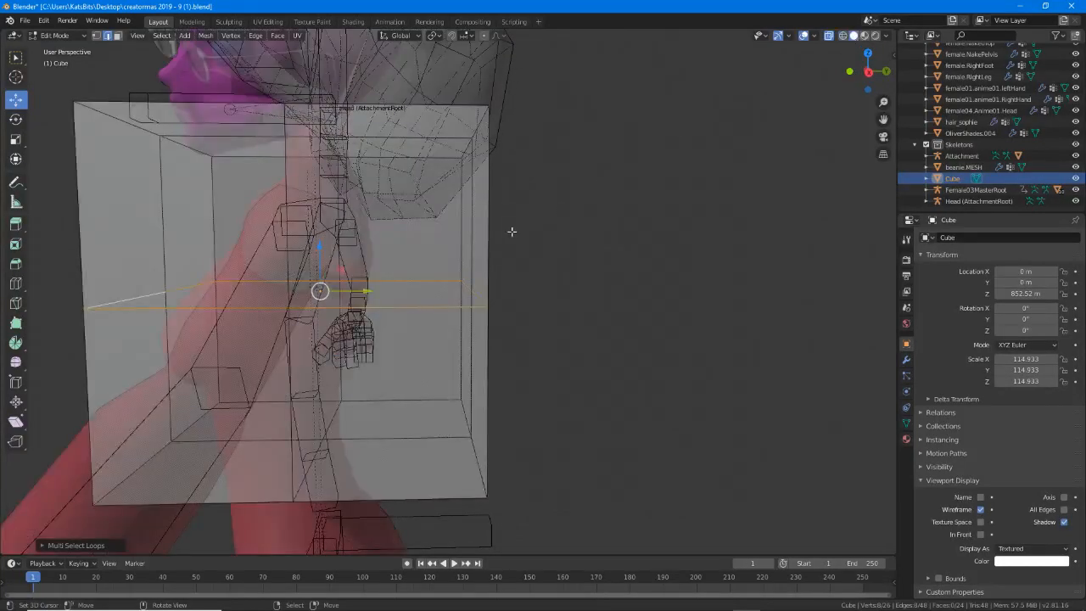
pyautogui.moveTo(512, 230); pyautogui.dragTo(553, 195, button='middle')
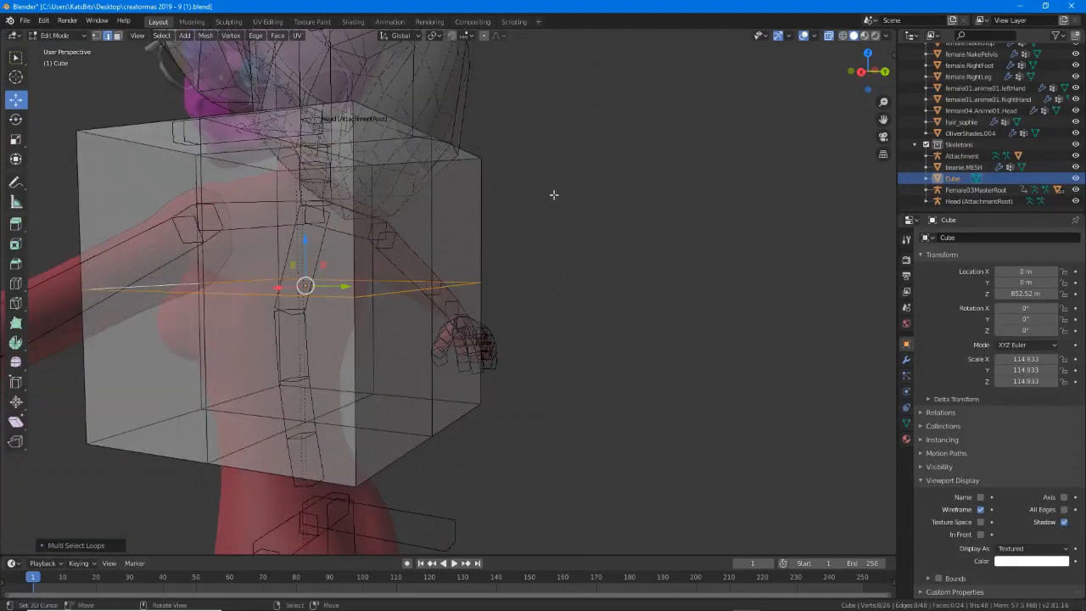
pyautogui.click(863, 36)
pyautogui.moveTo(402, 244); pyautogui.dragTo(459, 291, button='middle')
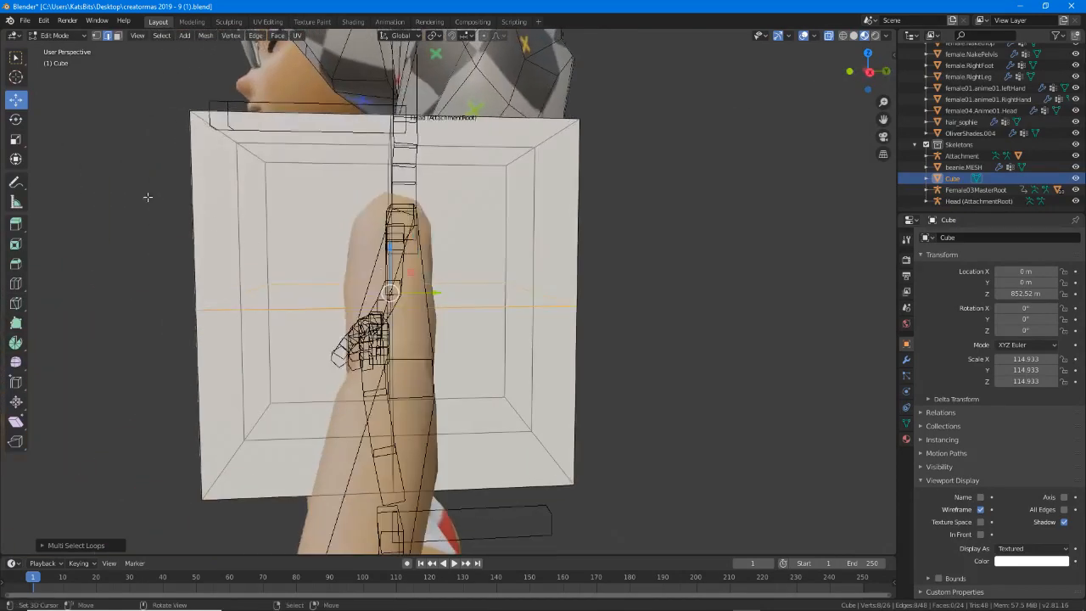
# Rotate the selected middle edge loop about the X axis so it slopes down toward the avatar's front.
pyautogui.click(15, 118)
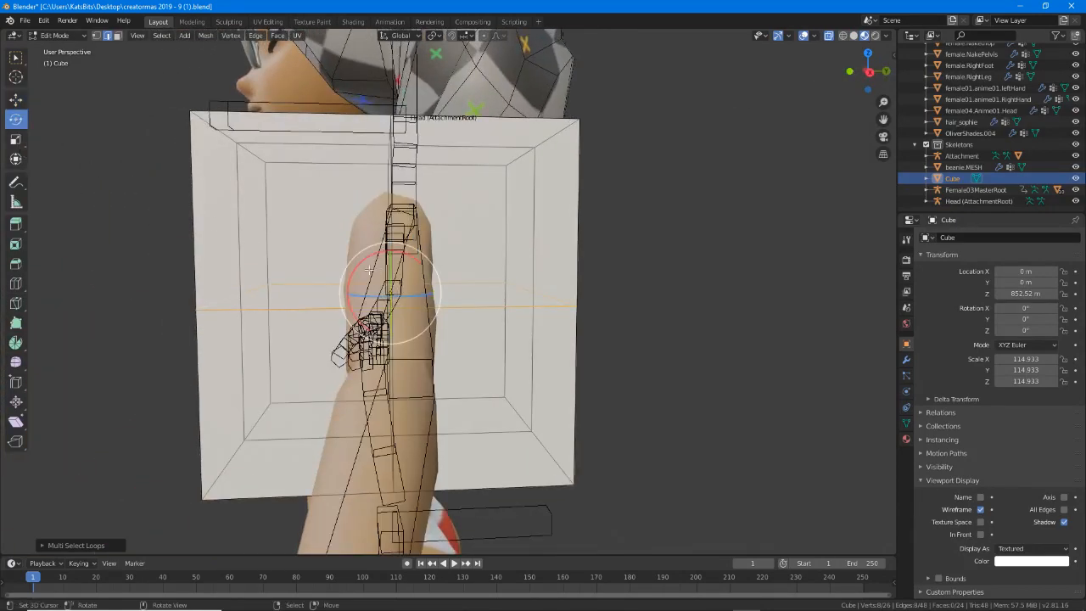
pyautogui.moveTo(366, 263); pyautogui.dragTo(375, 258, button='middle')
pyautogui.moveTo(375, 256); pyautogui.dragTo(380, 246)
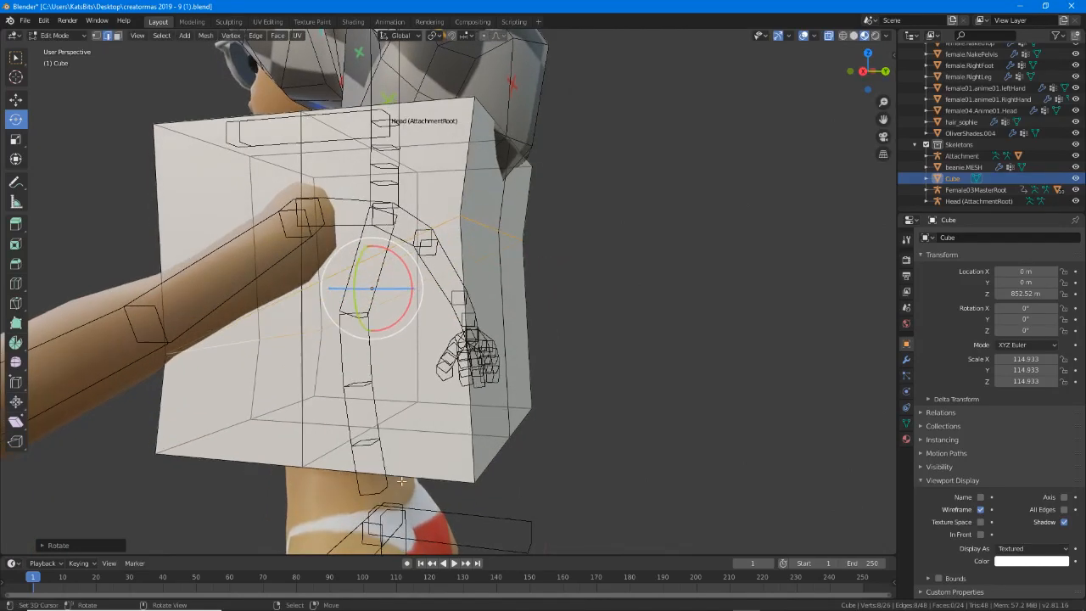
# Select the cube's complete bottom edge loop and rotate it about the X axis so its front dips.
pyautogui.keyDown('alt'); pyautogui.click(406, 477); pyautogui.keyUp('alt')
pyautogui.keyDown('alt'); pyautogui.keyDown('shift'); pyautogui.click(503, 443); pyautogui.keyUp('shift'); pyautogui.keyUp('alt')
pyautogui.keyDown('alt'); pyautogui.keyDown('shift'); pyautogui.click(494, 409); pyautogui.keyUp('shift'); pyautogui.keyUp('alt')
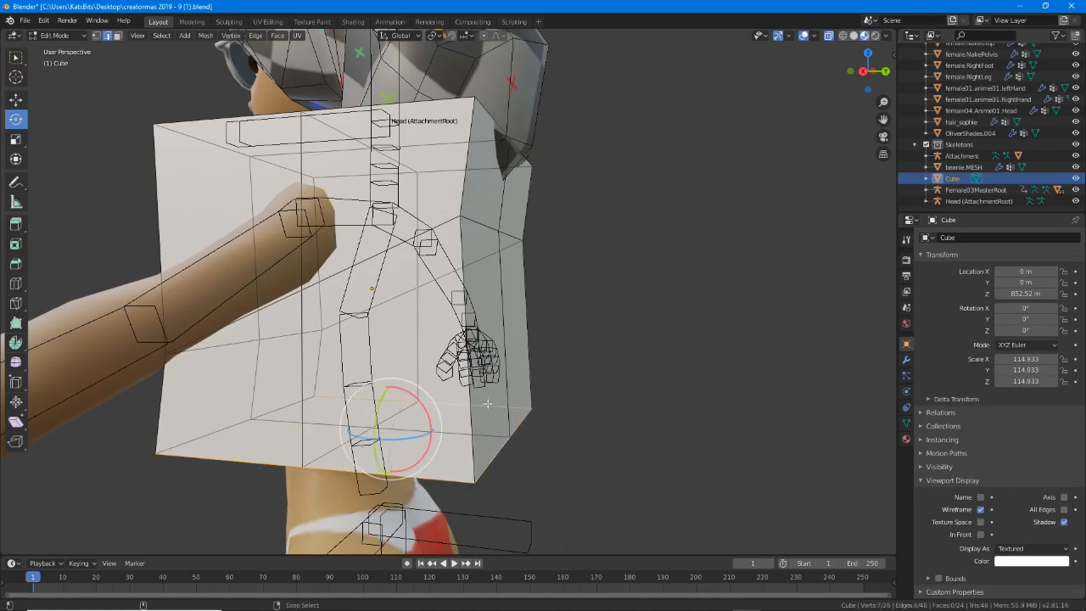
pyautogui.keyDown('alt'); pyautogui.keyDown('shift'); pyautogui.click(276, 406); pyautogui.keyUp('shift'); pyautogui.keyUp('alt')
pyautogui.moveTo(379, 386)
pyautogui.mouseDown()
pyautogui.moveTo(392, 381)
pyautogui.moveTo(382, 386)
pyautogui.mouseUp()
pyautogui.moveTo(372, 386); pyautogui.dragTo(346, 384, button='middle')
# Try to move the tilted bottom edge loop upward along Z in edge select mode.
pyautogui.click(15, 99)
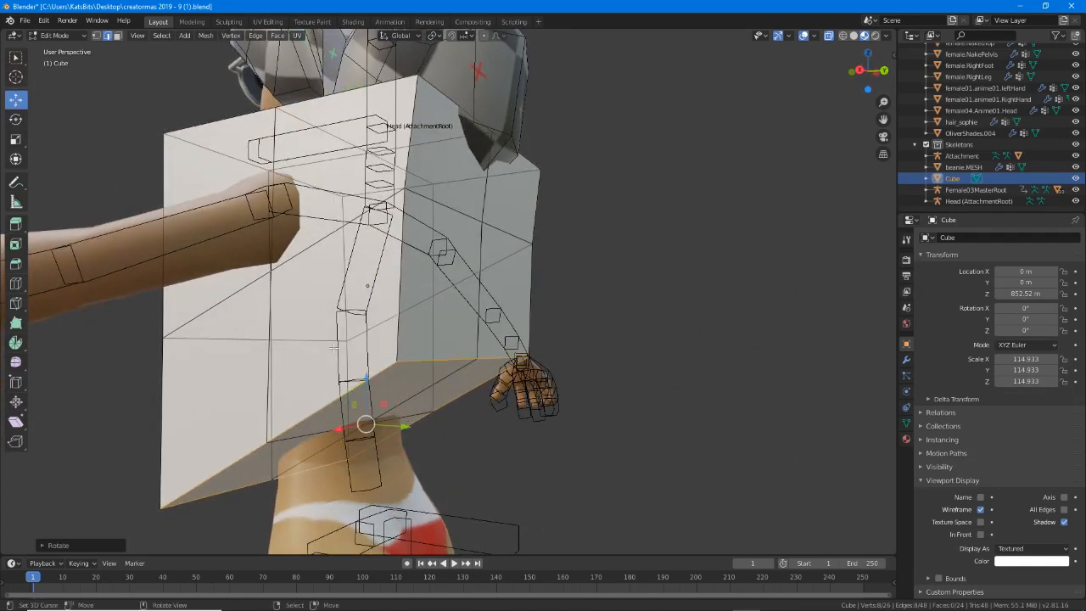
pyautogui.moveTo(368, 370); pyautogui.dragTo(372, 305)
pyautogui.moveTo(371, 305); pyautogui.dragTo(201, 278, button='middle')
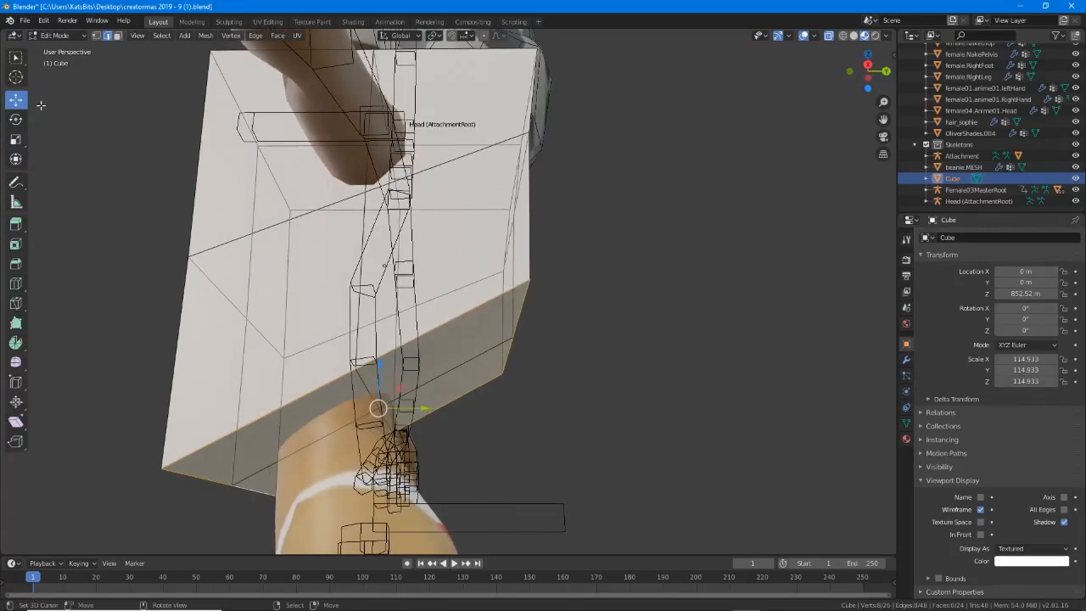
# Switch to vertex select mode and raise the cube's bottom loop along the Z axis.
pyautogui.click(95, 36)
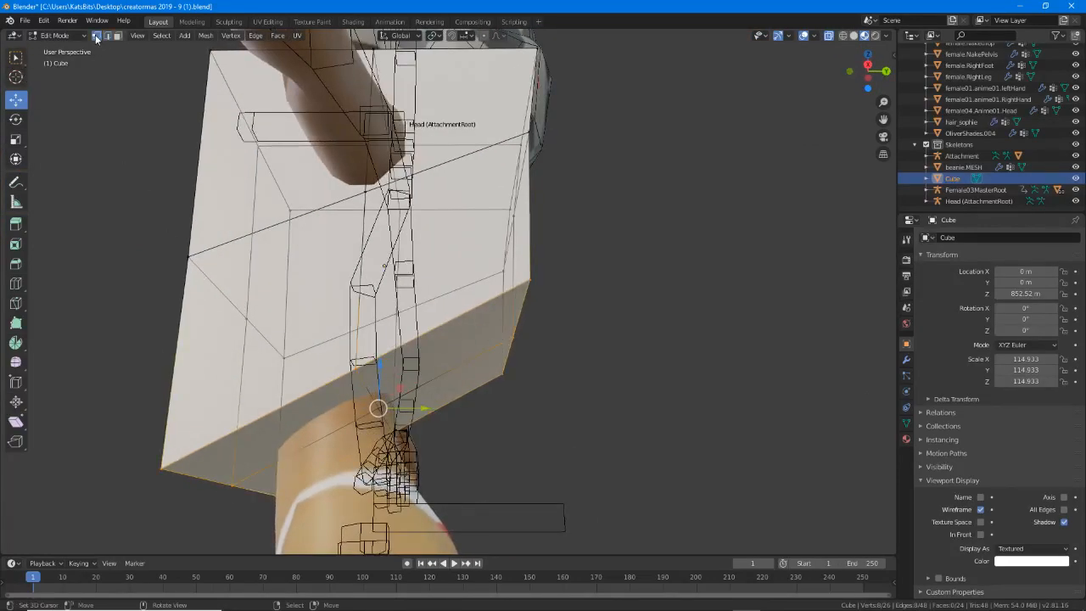
pyautogui.keyDown('shift'); pyautogui.rightClick(378, 409); pyautogui.keyUp('shift')
pyautogui.moveTo(418, 414); pyautogui.dragTo(424, 434, button='middle')
pyautogui.moveTo(381, 368); pyautogui.dragTo(382, 279)
pyautogui.moveTo(382, 284); pyautogui.dragTo(333, 291, button='middle')
# Select the cube's middle loop and move it upward along the Z axis.
pyautogui.keyDown('alt'); pyautogui.rightClick(297, 304); pyautogui.keyUp('alt')
pyautogui.moveTo(369, 243); pyautogui.dragTo(369, 201)
pyautogui.moveTo(373, 206); pyautogui.dragTo(420, 225, button='middle')
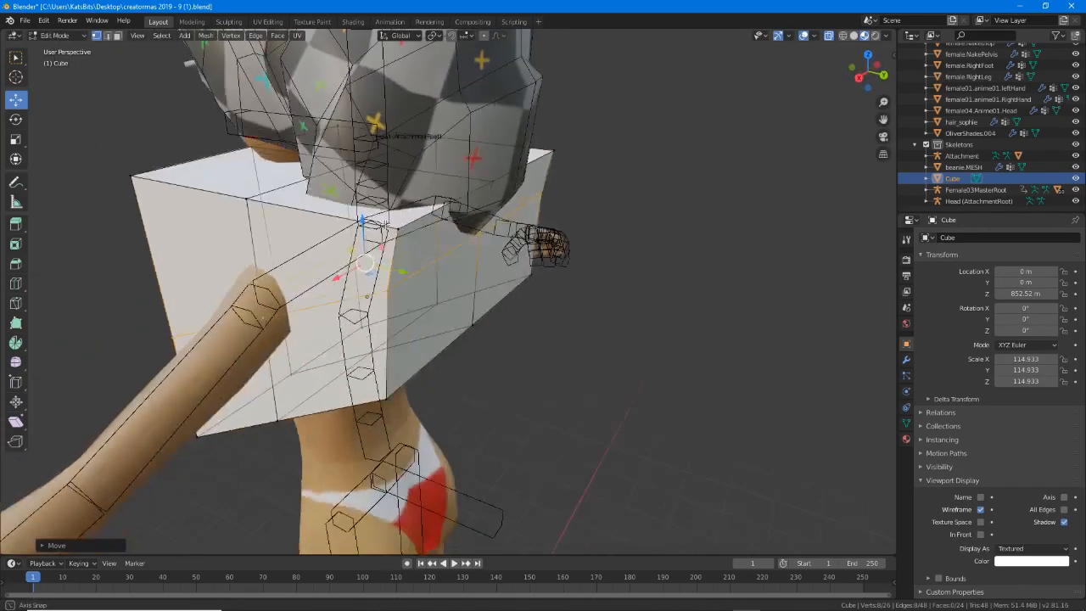
# Select the three vertices along the cube's upper back edge and move them toward the avatar along Y.
pyautogui.click(421, 226)
pyautogui.keyDown('shift'); pyautogui.click(491, 182); pyautogui.keyUp('shift')
pyautogui.keyDown('shift'); pyautogui.click(549, 152); pyautogui.keyUp('shift')
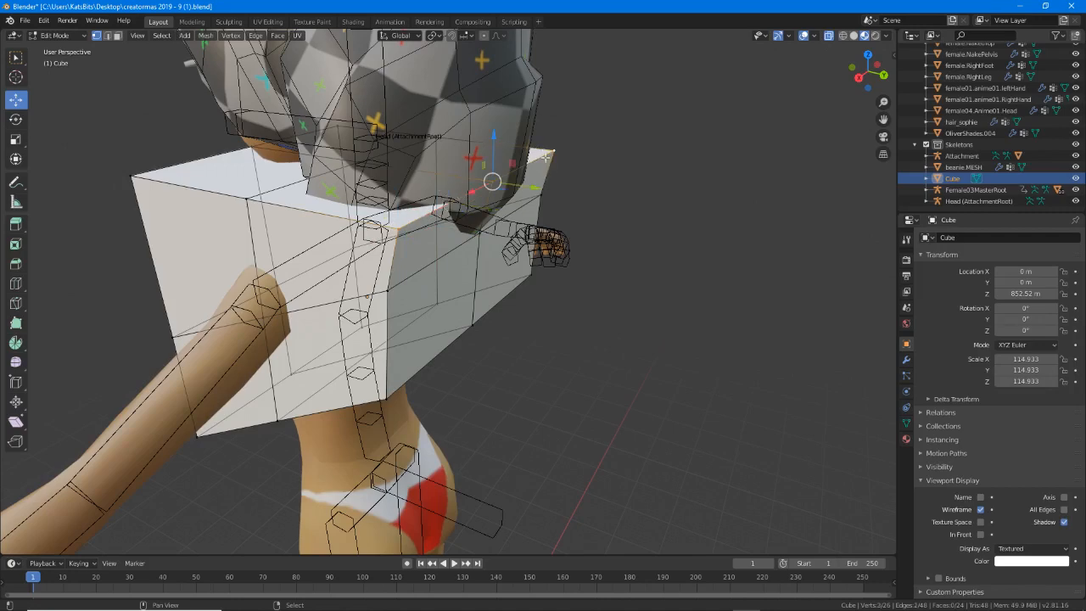
pyautogui.moveTo(550, 156); pyautogui.dragTo(598, 152, button='middle')
pyautogui.moveTo(542, 174); pyautogui.dragTo(513, 173)
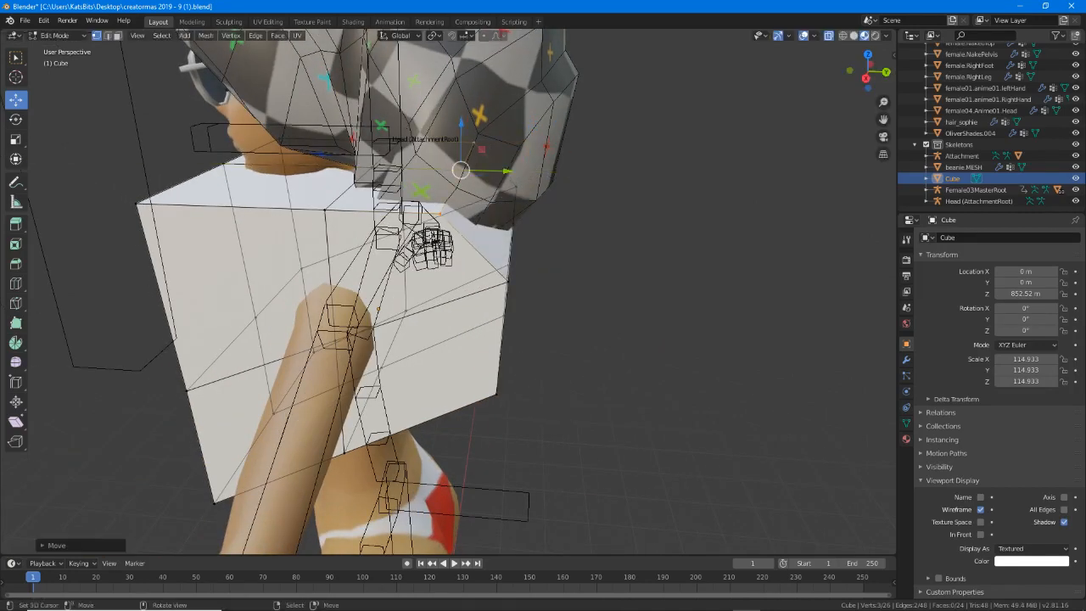
# Select the three vertices of the cube's upper front edge and move them back and down toward the chest.
pyautogui.moveTo(358, 253); pyautogui.dragTo(422, 261, button='middle')
pyautogui.rightClick(415, 242)
pyautogui.keyDown('shift'); pyautogui.rightClick(295, 197); pyautogui.keyUp('shift')
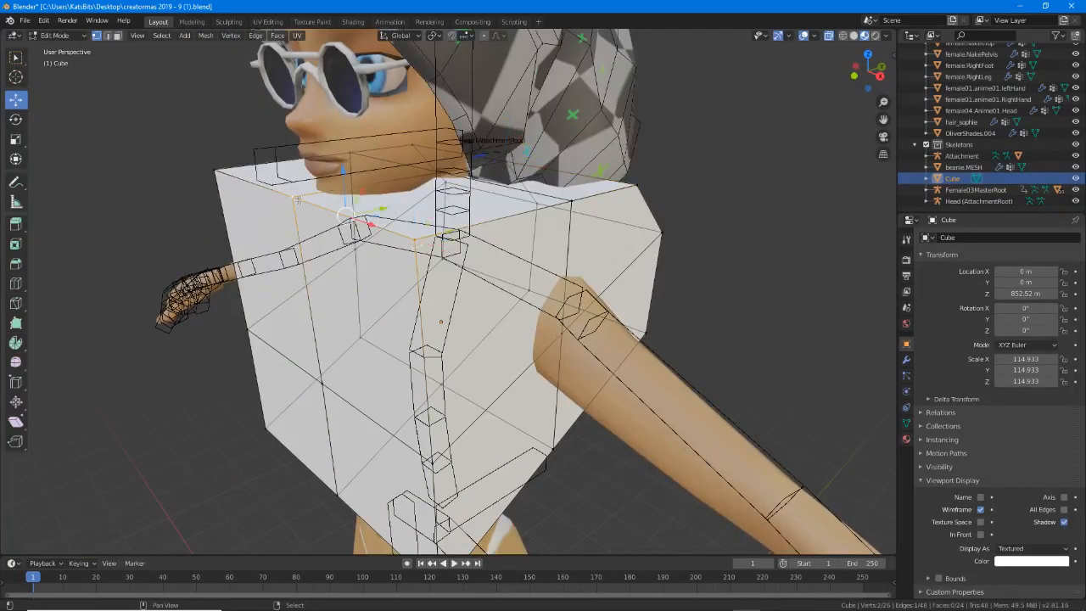
pyautogui.keyDown('shift'); pyautogui.rightClick(218, 171); pyautogui.keyUp('shift')
pyautogui.moveTo(284, 152); pyautogui.dragTo(375, 235)
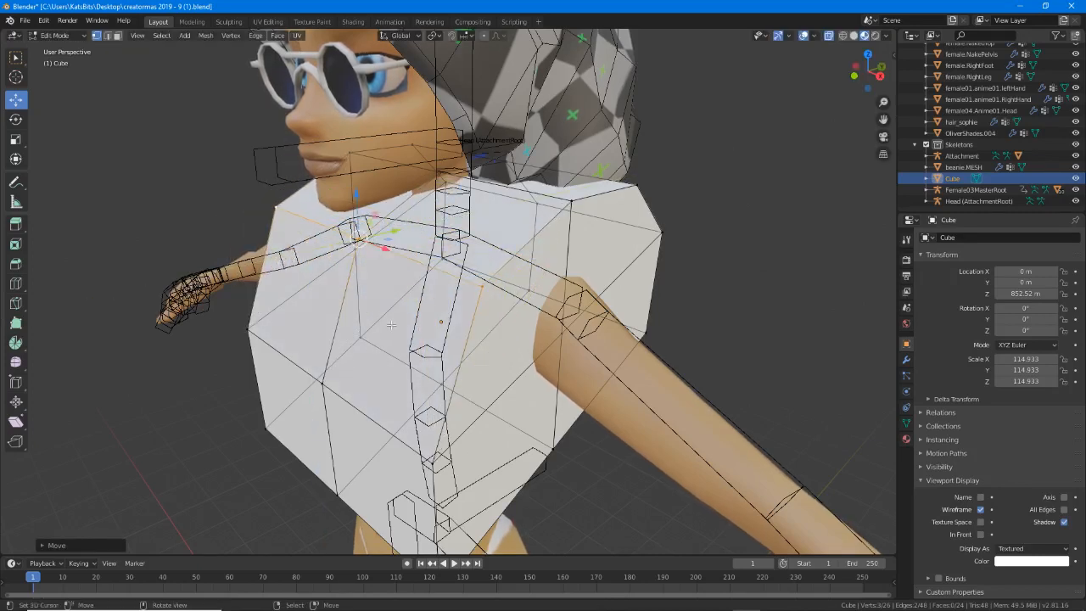
# Raise the three vertices of the cube's lower front edge along the Z axis.
pyautogui.moveTo(376, 235); pyautogui.dragTo(514, 438, button='middle')
pyautogui.press('g')
pyautogui.press('z')
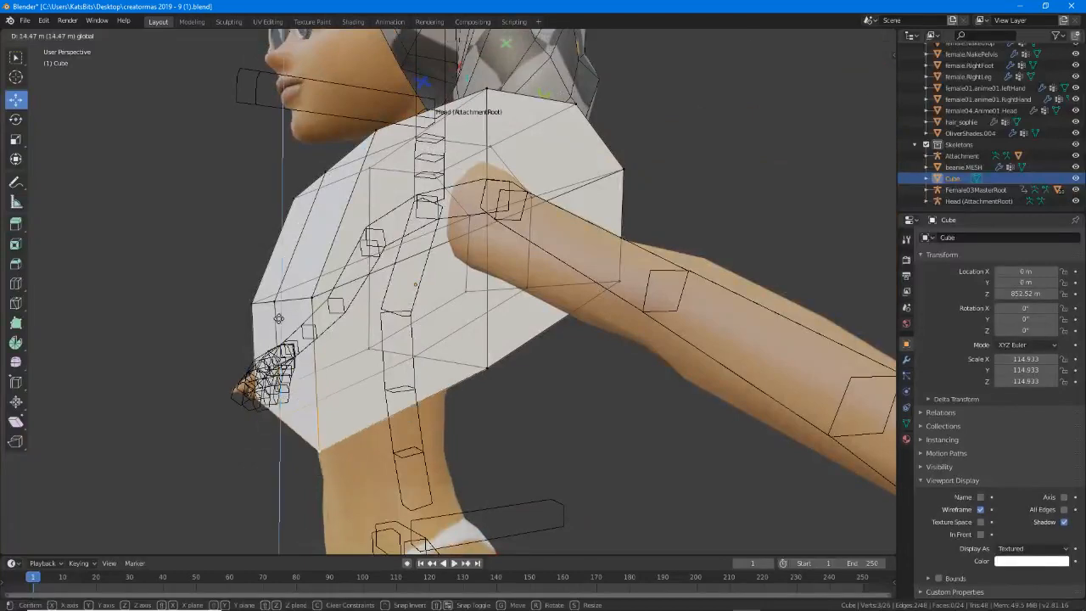
pyautogui.click(279, 314)
# Select the vertices across the cube's back side and move them forward toward the avatar along Y.
pyautogui.moveTo(279, 314); pyautogui.dragTo(541, 211, button='middle')
pyautogui.keyDown('shift'); pyautogui.rightClick(501, 209); pyautogui.keyUp('shift')
pyautogui.keyDown('shift'); pyautogui.rightClick(520, 196); pyautogui.keyUp('shift')
pyautogui.keyDown('shift'); pyautogui.rightClick(471, 189); pyautogui.keyUp('shift')
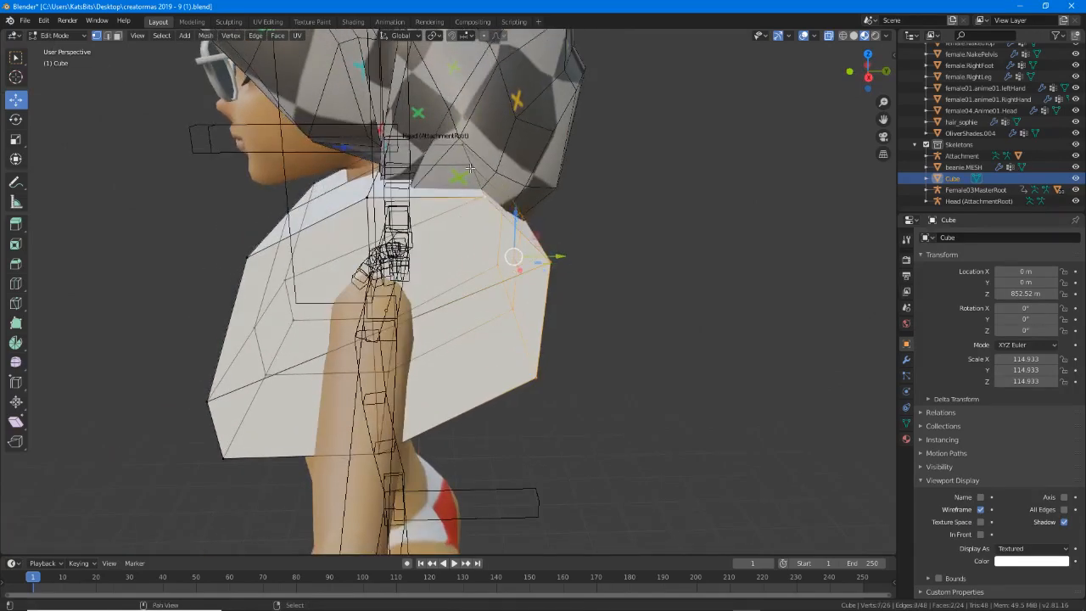
pyautogui.keyDown('shift'); pyautogui.rightClick(470, 168); pyautogui.keyUp('shift')
pyautogui.keyDown('shift'); pyautogui.rightClick(462, 144); pyautogui.keyUp('shift')
pyautogui.moveTo(462, 146); pyautogui.dragTo(441, 120, button='middle')
pyautogui.moveTo(541, 223); pyautogui.dragTo(497, 226)
pyautogui.moveTo(497, 226); pyautogui.dragTo(509, 272, button='middle')
# Try to move the cube's upper side edge at the avatar's right shoulder inward along X.
pyautogui.click(412, 168)
pyautogui.press('g')
pyautogui.press('x')
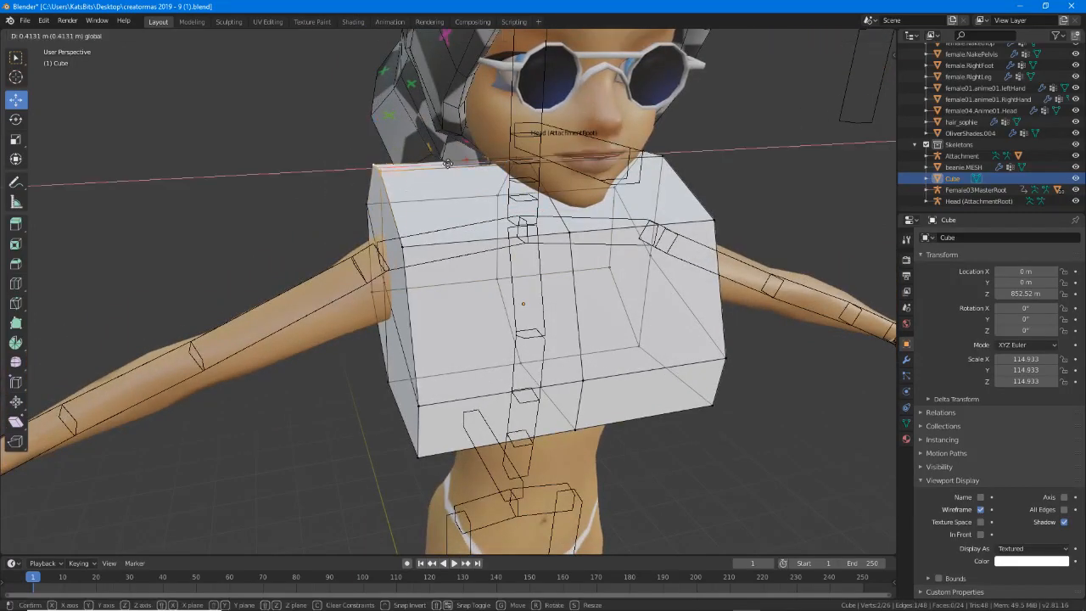
pyautogui.click(481, 163)
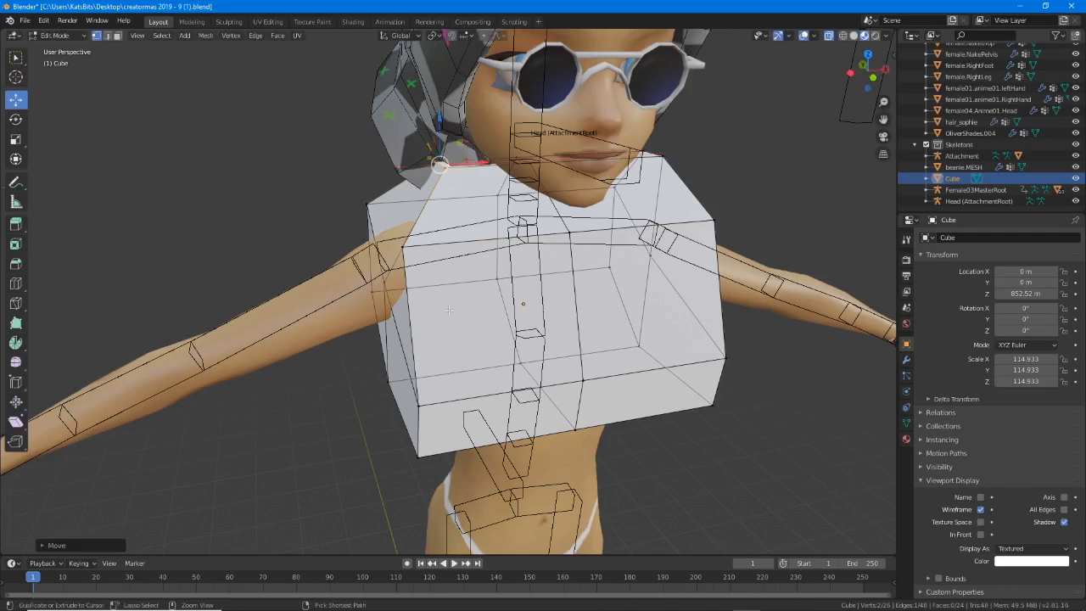
# Select the three upper side vertices at the avatar's right shoulder and move them inward along X.
pyautogui.moveTo(480, 255); pyautogui.dragTo(418, 185, button='middle')
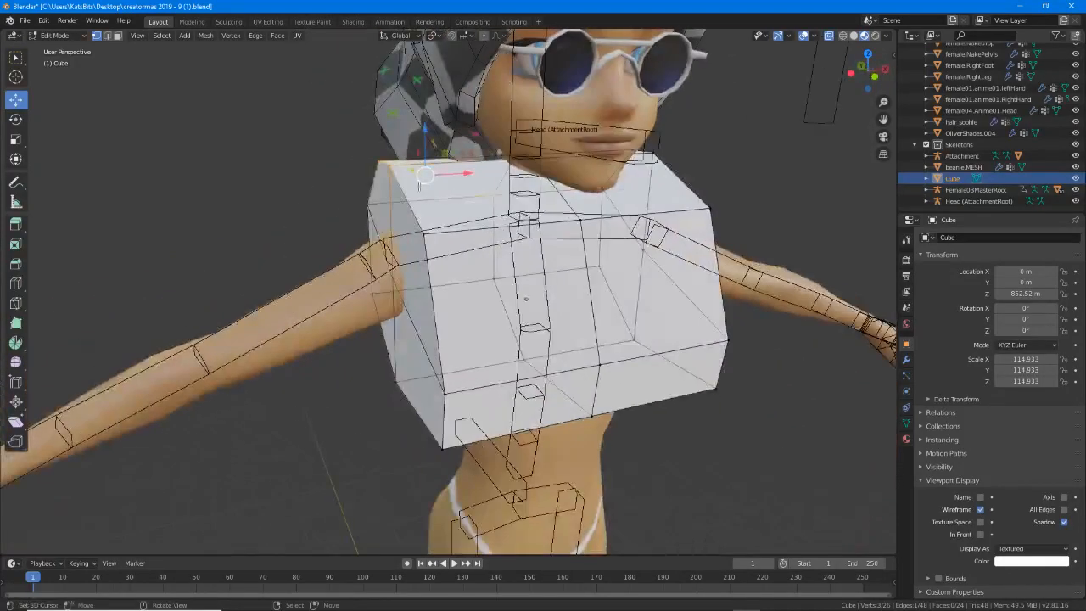
pyautogui.keyDown('shift'); pyautogui.rightClick(423, 234); pyautogui.keyUp('shift')
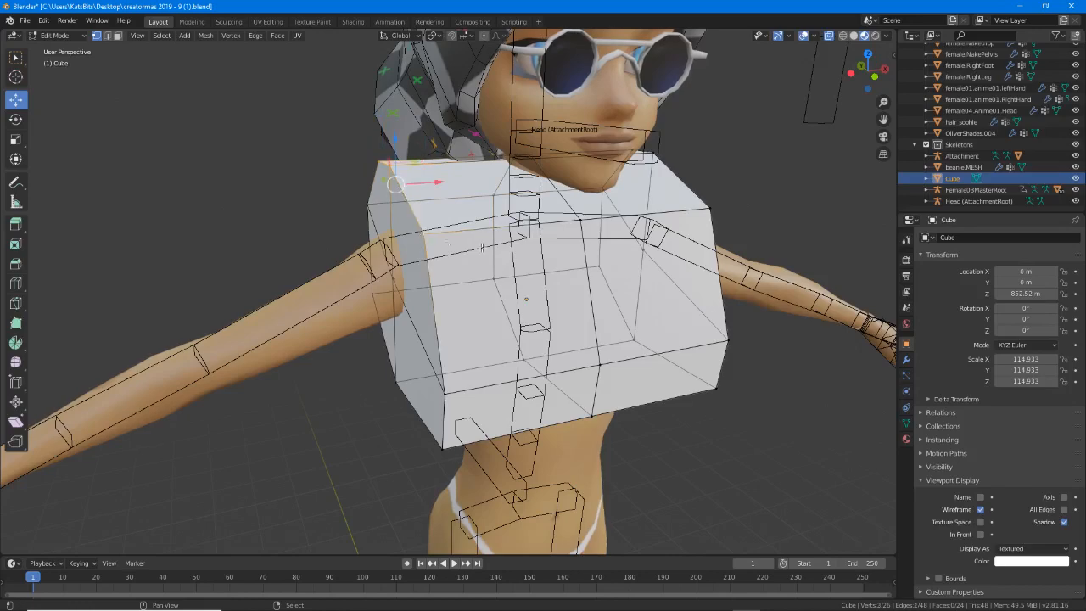
pyautogui.moveTo(515, 267); pyautogui.dragTo(436, 197, button='middle')
pyautogui.moveTo(437, 197); pyautogui.dragTo(555, 226)
pyautogui.moveTo(555, 225); pyautogui.dragTo(499, 268, button='middle')
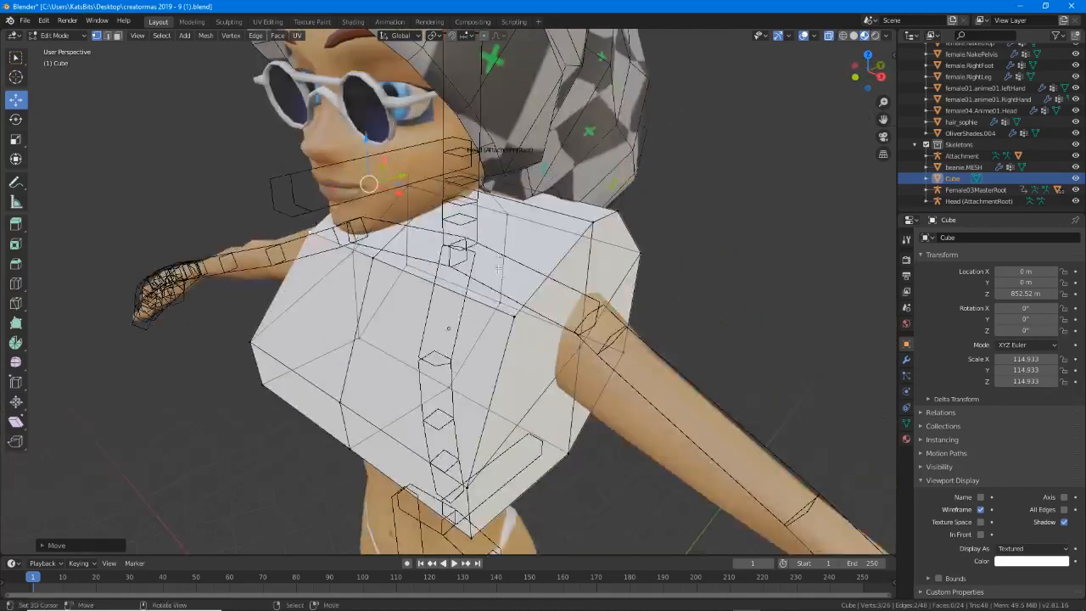
# Select the three upper side vertices at the avatar's left shoulder and move them inward along X.
pyautogui.click(514, 316)
pyautogui.keyDown('shift'); pyautogui.click(594, 218); pyautogui.keyUp('shift')
pyautogui.moveTo(653, 250); pyautogui.dragTo(648, 247, button='middle')
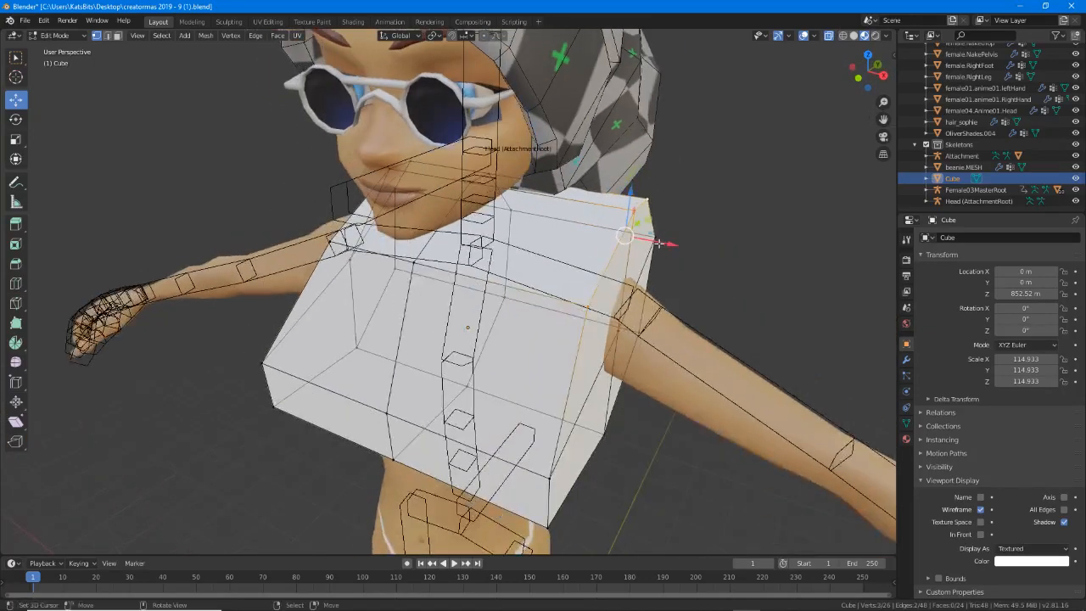
pyautogui.press('g')
pyautogui.press('x')
pyautogui.moveTo(561, 224); pyautogui.dragTo(578, 229)
pyautogui.moveTo(578, 229); pyautogui.dragTo(577, 180, button='middle')
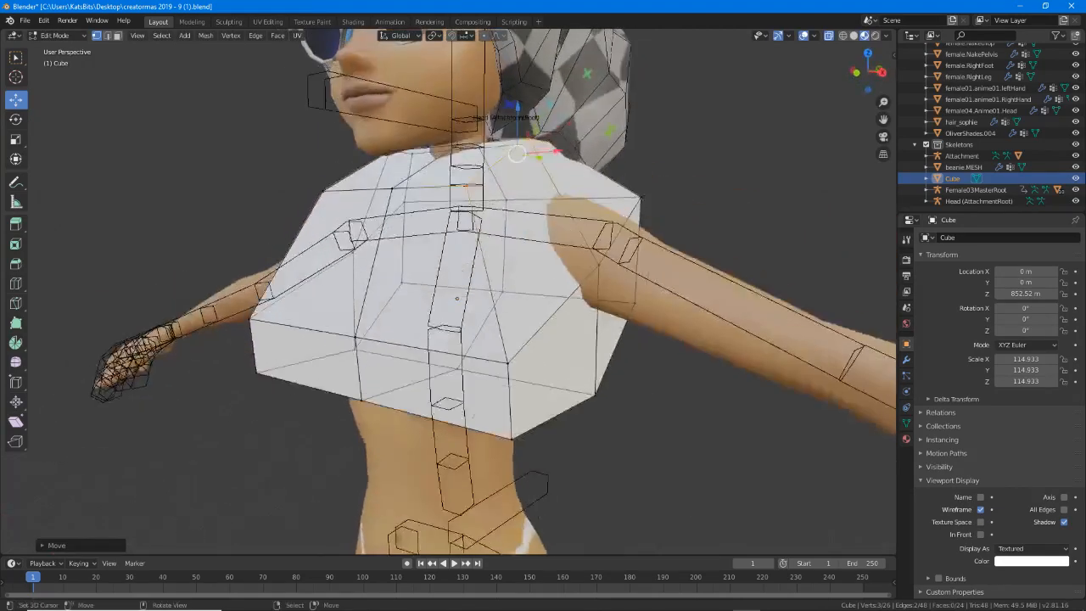
# Select the six middle and bottom vertices on the cube's side under the avatar's left arm and move them inward along X.
pyautogui.rightClick(595, 265)
pyautogui.keyDown('shift'); pyautogui.rightClick(593, 396); pyautogui.keyUp('shift')
pyautogui.keyDown('shift'); pyautogui.rightClick(512, 436); pyautogui.keyUp('shift')
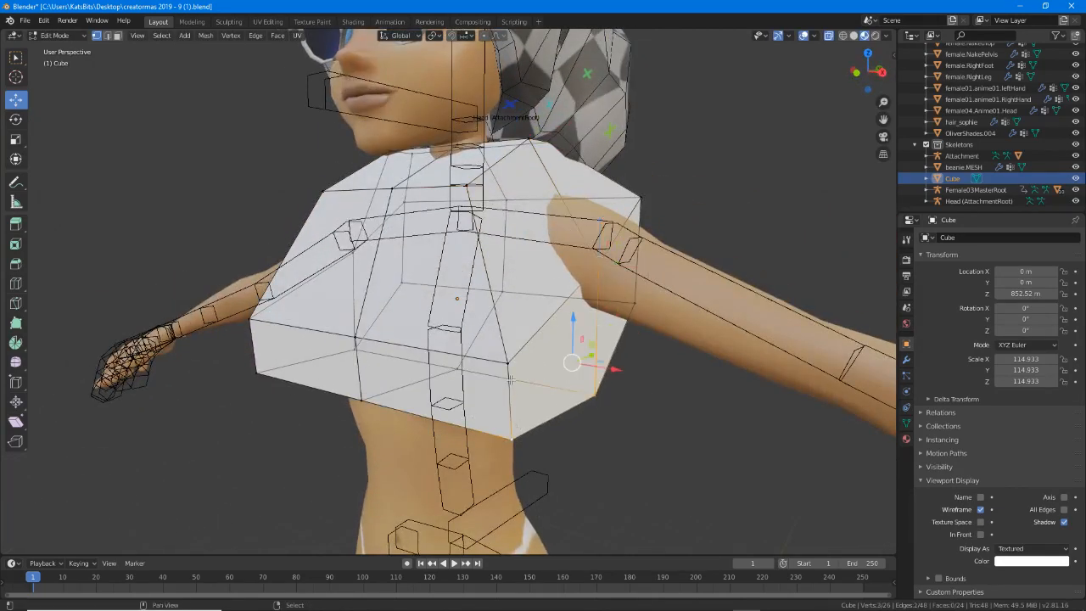
pyautogui.keyDown('shift'); pyautogui.rightClick(509, 368); pyautogui.keyUp('shift')
pyautogui.moveTo(555, 326); pyautogui.dragTo(477, 308, button='middle')
pyautogui.keyDown('shift'); pyautogui.rightClick(463, 255); pyautogui.keyUp('shift')
pyautogui.moveTo(463, 258); pyautogui.dragTo(642, 334, button='middle')
pyautogui.keyDown('shift'); pyautogui.rightClick(545, 365); pyautogui.keyUp('shift')
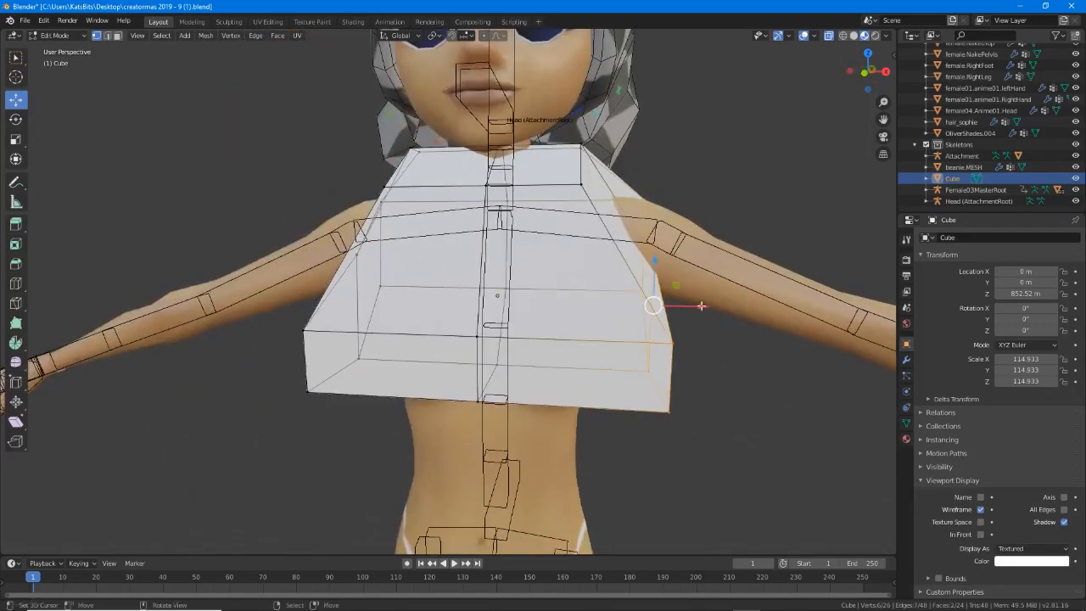
pyautogui.moveTo(701, 306); pyautogui.dragTo(655, 307)
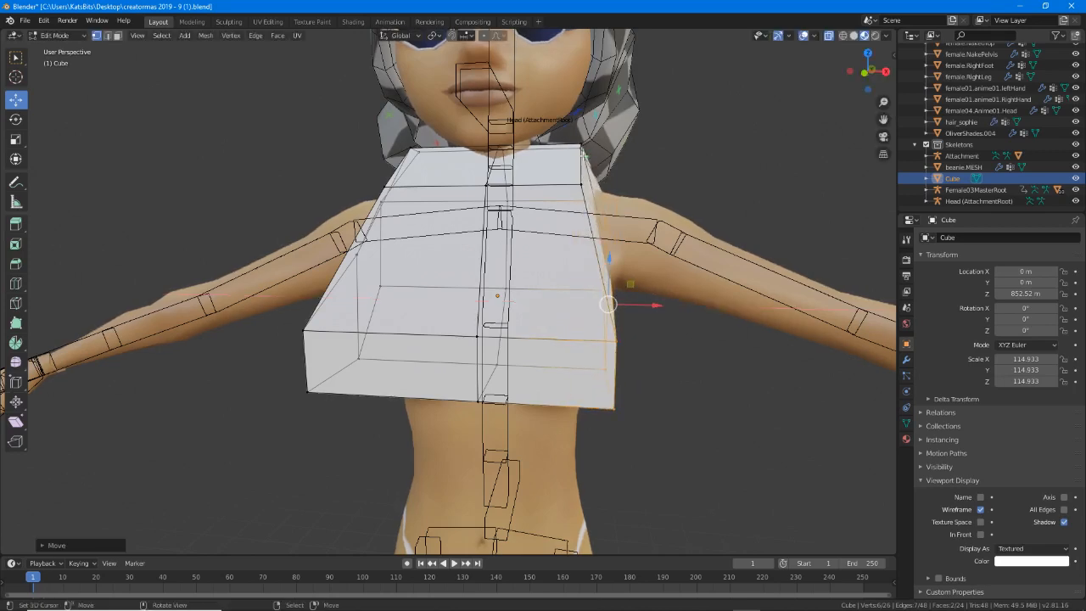
pyautogui.moveTo(629, 284); pyautogui.dragTo(592, 287, button='middle')
pyautogui.moveTo(636, 318); pyautogui.dragTo(614, 316)
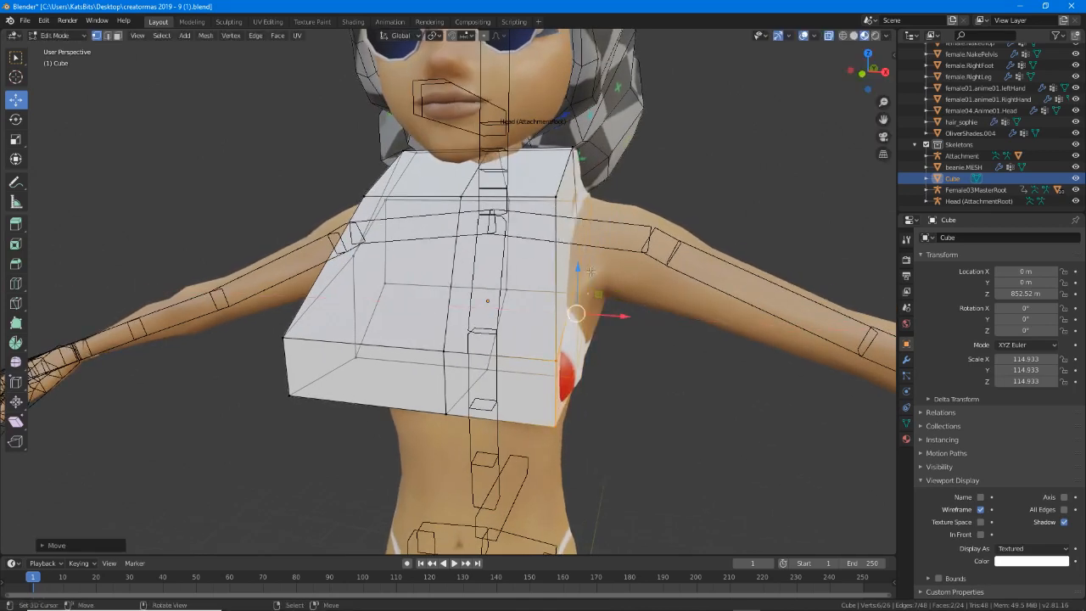
# Reselect the three upper side vertices at the avatar's left shoulder and move them outward along X.
pyautogui.rightClick(556, 196)
pyautogui.keyDown('shift'); pyautogui.rightClick(574, 149); pyautogui.keyUp('shift')
pyautogui.keyDown('shift'); pyautogui.rightClick(576, 150); pyautogui.keyUp('shift')
pyautogui.moveTo(619, 163); pyautogui.dragTo(633, 171, button='middle')
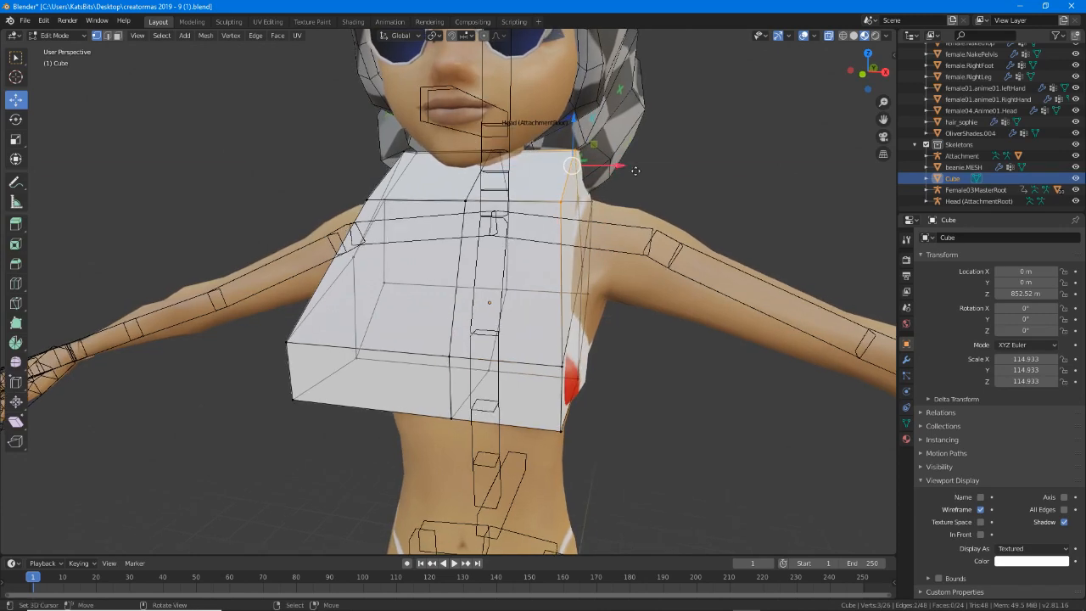
pyautogui.moveTo(635, 171); pyautogui.dragTo(679, 170)
pyautogui.moveTo(678, 171); pyautogui.dragTo(489, 231, button='middle')
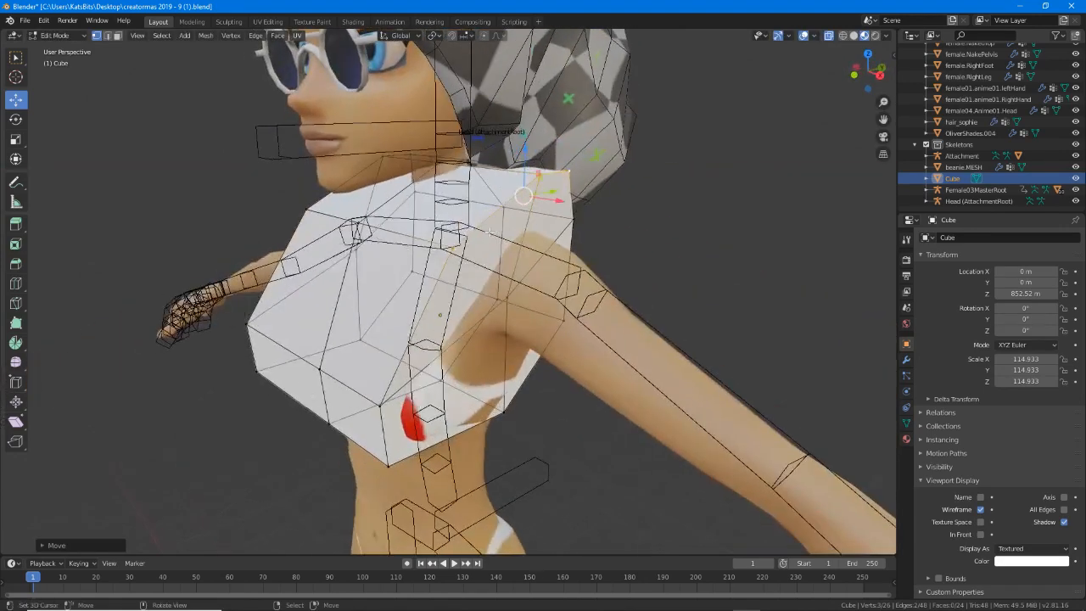
# Select the single vertex at the avatar's left armpit and shift it slightly to refine the side.
pyautogui.moveTo(556, 192); pyautogui.dragTo(539, 291, button='middle')
pyautogui.rightClick(468, 280)
pyautogui.moveTo(629, 257)
pyautogui.mouseDown()
pyautogui.moveTo(657, 268)
pyautogui.moveTo(641, 264)
pyautogui.mouseUp()
pyautogui.moveTo(641, 263); pyautogui.dragTo(463, 276, button='middle')
pyautogui.moveTo(396, 264); pyautogui.dragTo(427, 231, button='middle')
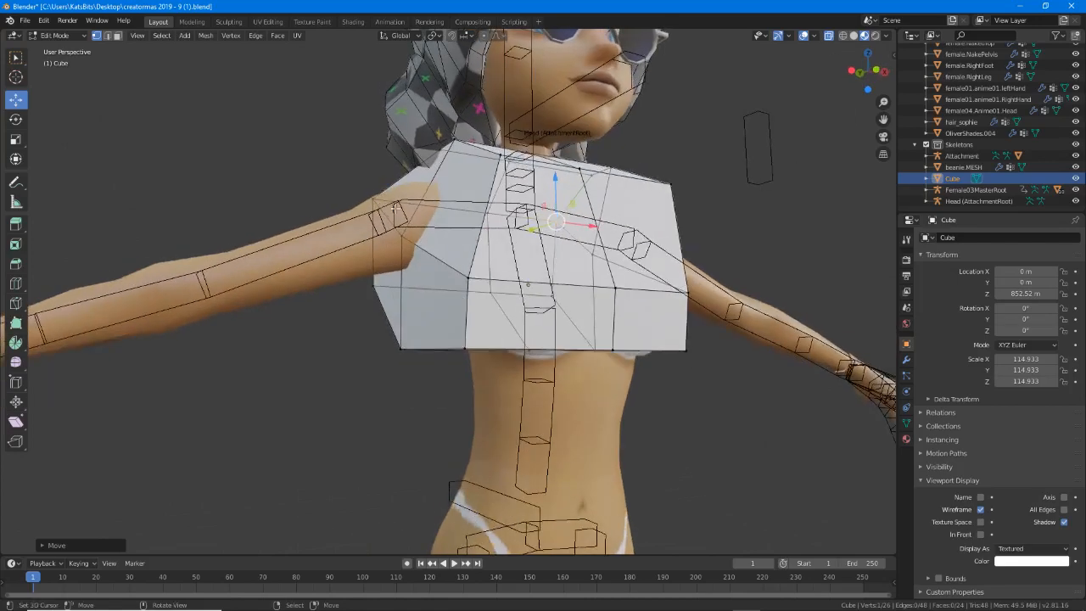
# Raise the side vertex at the avatar's right armpit and the front corner vertex beside it along Z.
pyautogui.rightClick(399, 233)
pyautogui.moveTo(402, 192); pyautogui.dragTo(402, 145)
pyautogui.rightClick(480, 288)
pyautogui.moveTo(479, 262); pyautogui.dragTo(471, 280, button='middle')
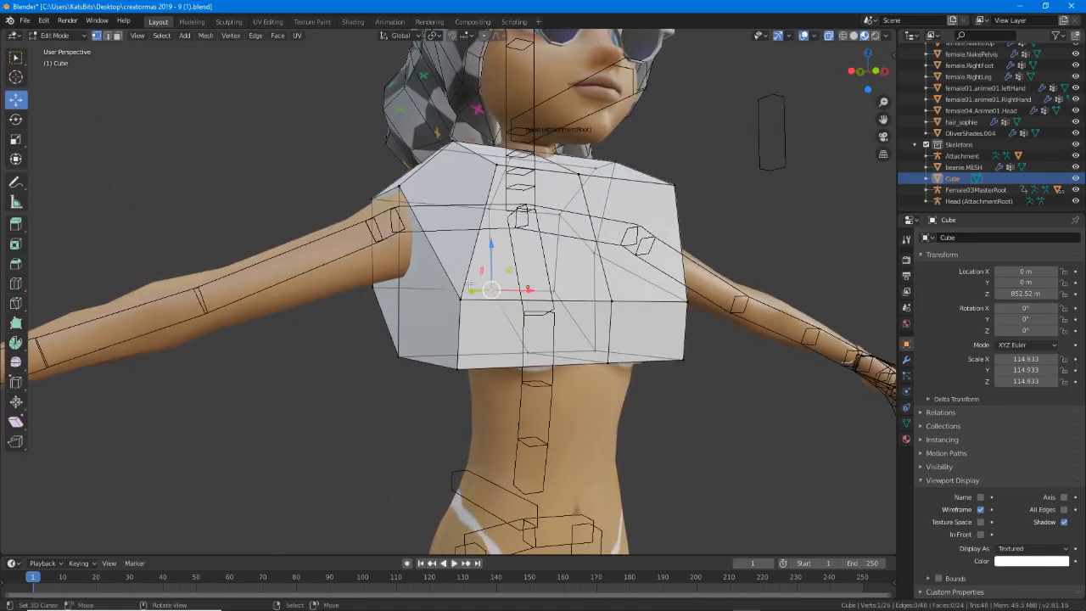
pyautogui.rightClick(460, 297)
pyautogui.moveTo(460, 258); pyautogui.dragTo(454, 221)
pyautogui.moveTo(454, 223); pyautogui.dragTo(538, 219, button='middle')
# Select the rear corner vertex behind the avatar's right arm and move it forward along Y.
pyautogui.rightClick(429, 213)
pyautogui.moveTo(424, 219); pyautogui.dragTo(436, 256, button='middle')
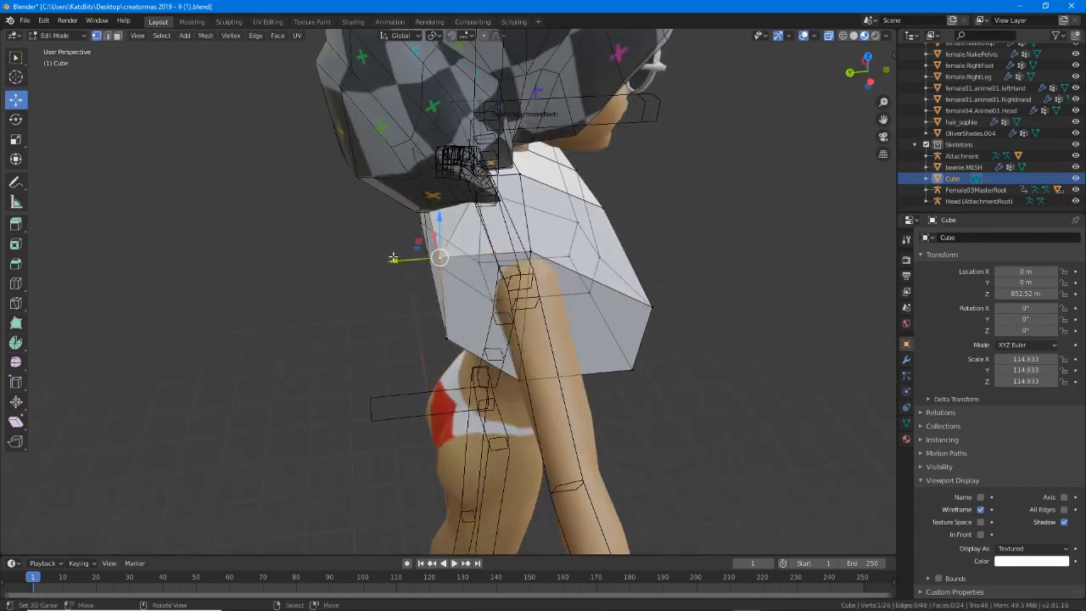
pyautogui.moveTo(393, 258); pyautogui.dragTo(436, 254)
pyautogui.moveTo(477, 252); pyautogui.dragTo(441, 255, button='middle')
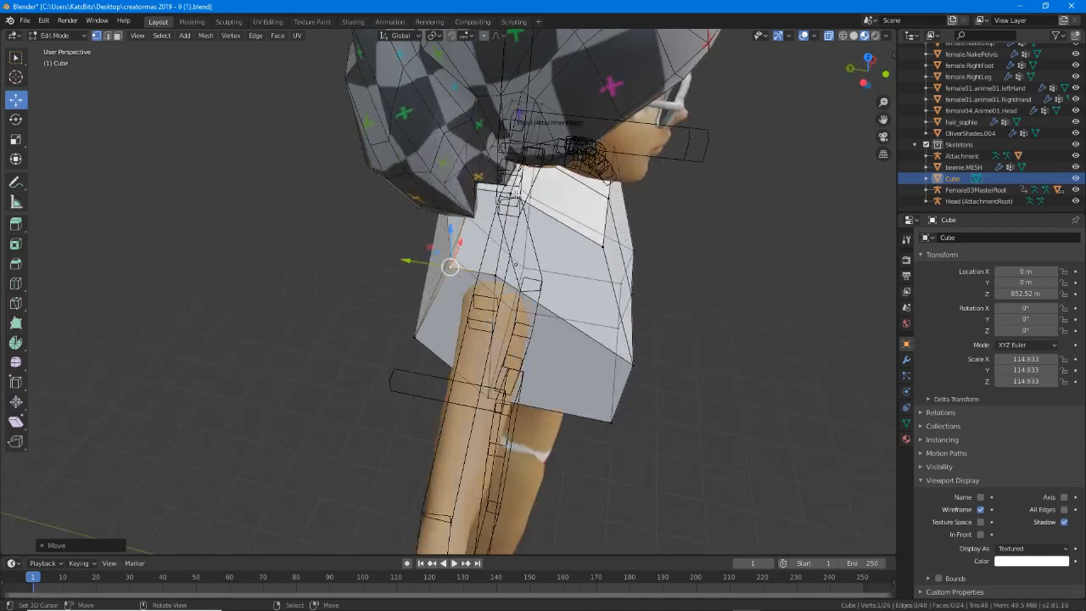
# Select the three vertices along the cube's upper edge beside the avatar's neck and move them along Y and Z.
pyautogui.rightClick(519, 195)
pyautogui.moveTo(519, 195); pyautogui.dragTo(507, 153, button='middle')
pyautogui.keyDown('shift'); pyautogui.rightClick(527, 162); pyautogui.keyUp('shift')
pyautogui.keyDown('shift'); pyautogui.moveTo(507, 153); pyautogui.dragTo(437, 202, button='middle'); pyautogui.keyUp('shift')
pyautogui.press('g')
pyautogui.press('y')
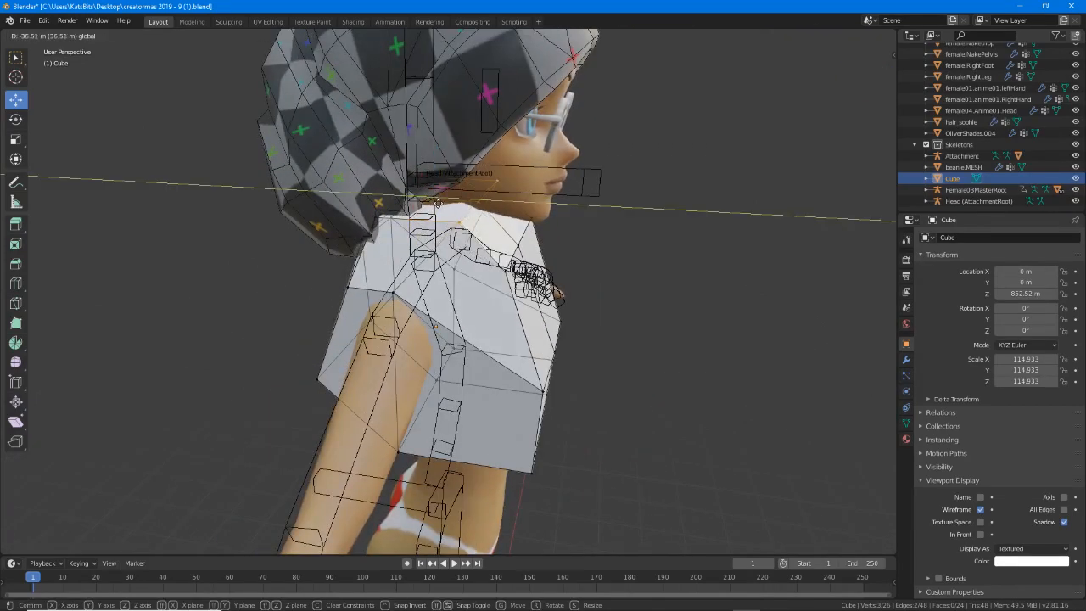
pyautogui.click(422, 201)
pyautogui.press('g')
pyautogui.press('z')
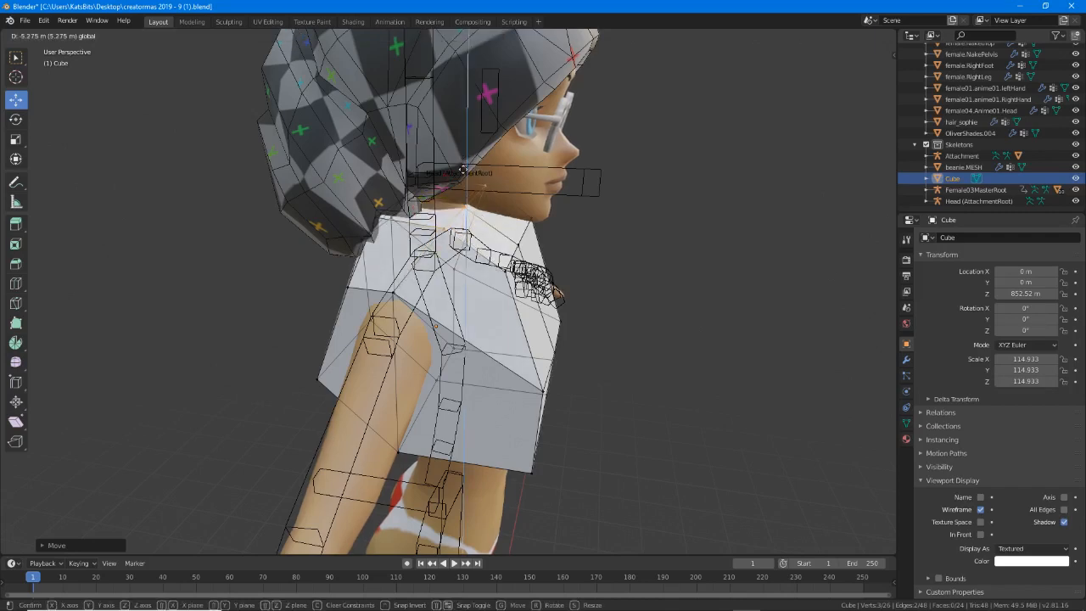
pyautogui.click(462, 171)
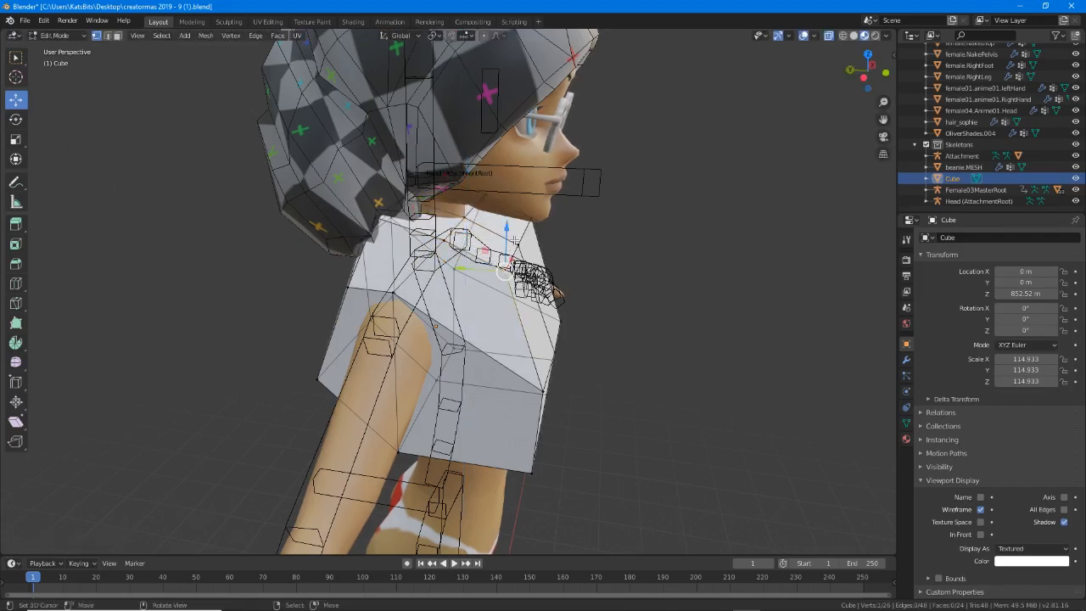
# Move the three front vertices running across the avatar's upper chest.
pyautogui.moveTo(535, 220); pyautogui.dragTo(570, 307, button='middle')
pyautogui.press('g')
pyautogui.click(507, 313)
# Turn off X-ray display and delete the reshaped cube from the scene.
pyautogui.click(835, 39)
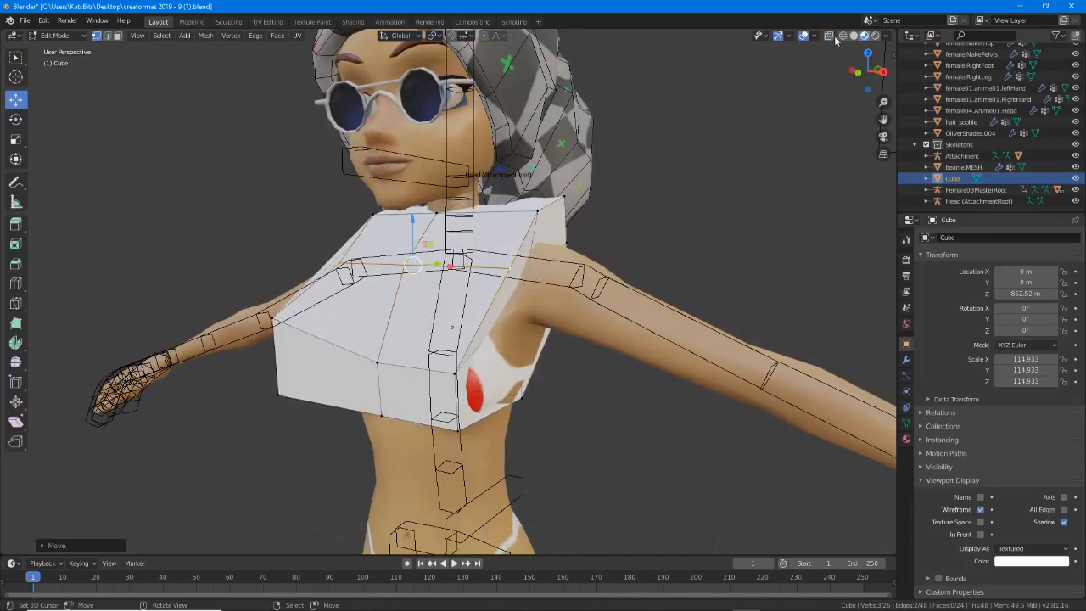
pyautogui.moveTo(458, 374); pyautogui.dragTo(510, 376, button='middle')
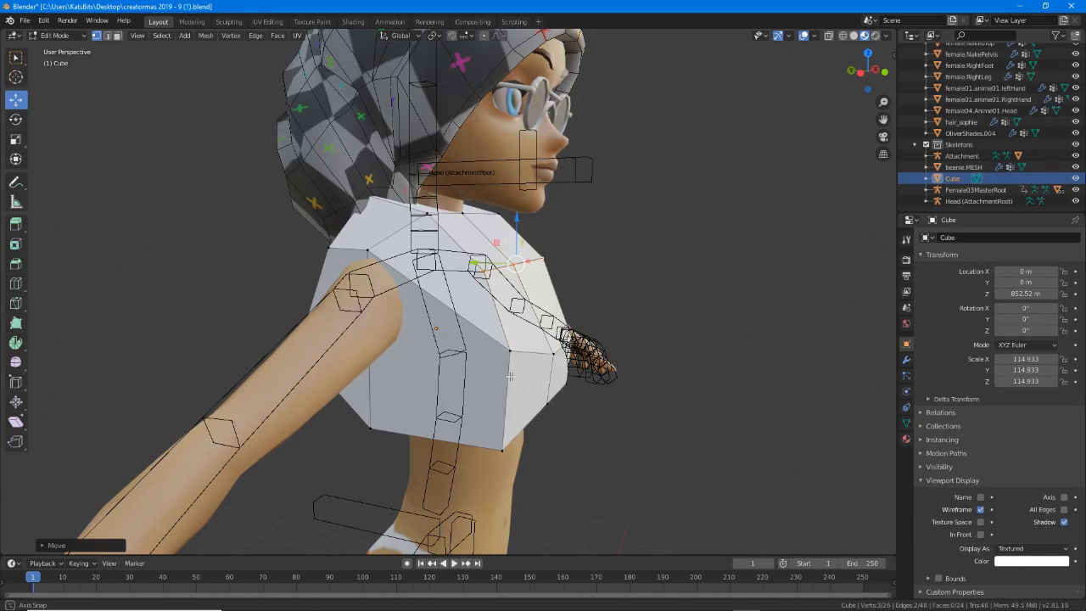
pyautogui.moveTo(510, 375); pyautogui.dragTo(384, 359, button='middle')
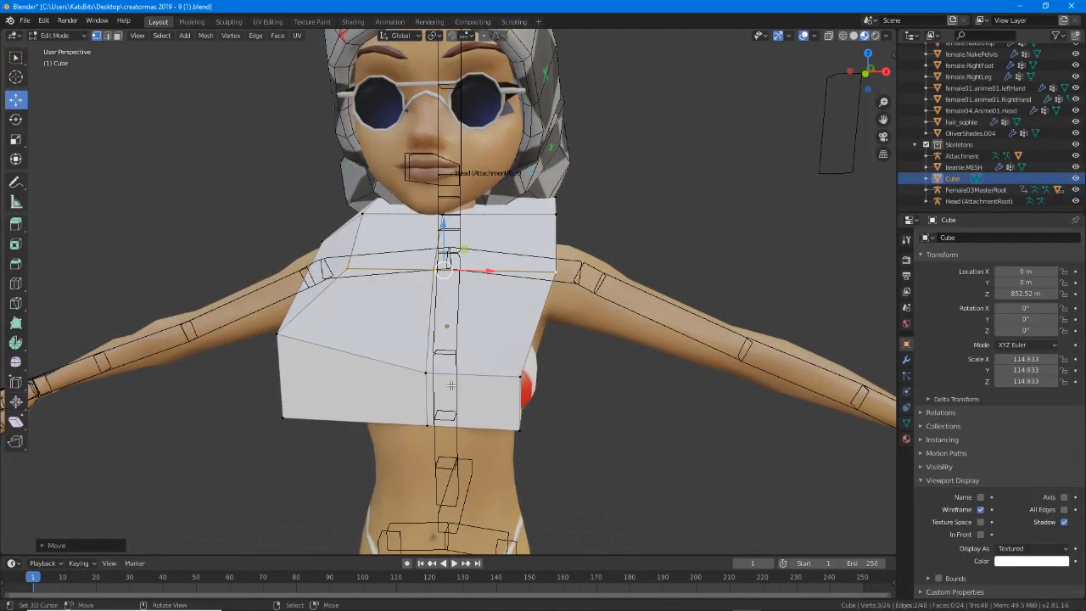
pyautogui.press('Tab')
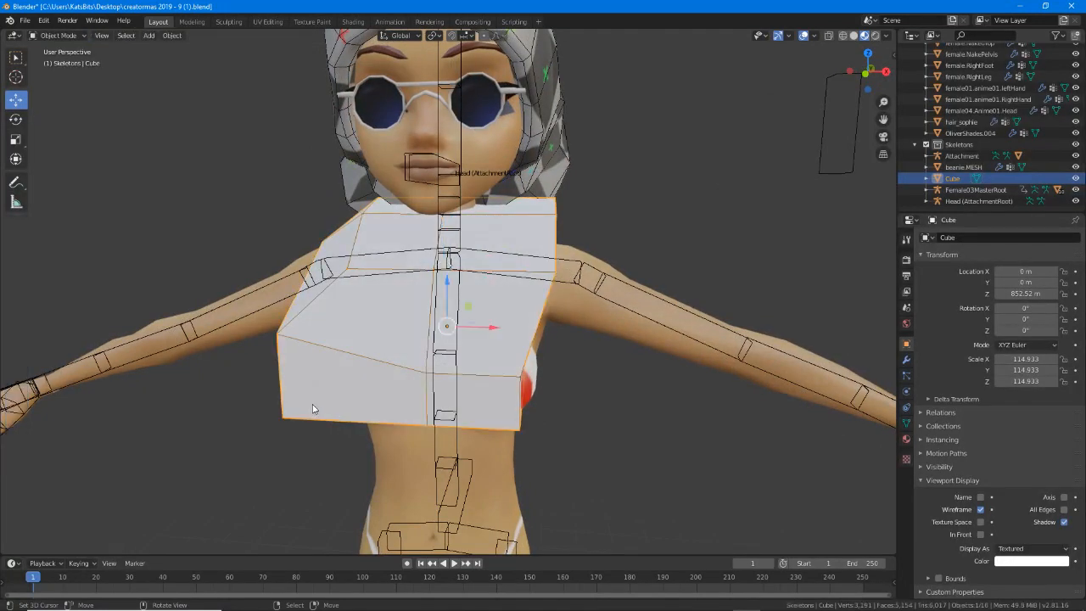
pyautogui.press('Delete')
# Add a new cube at the avatar's feet and scale it up uniformly to about 103.
pyautogui.click(149, 35)
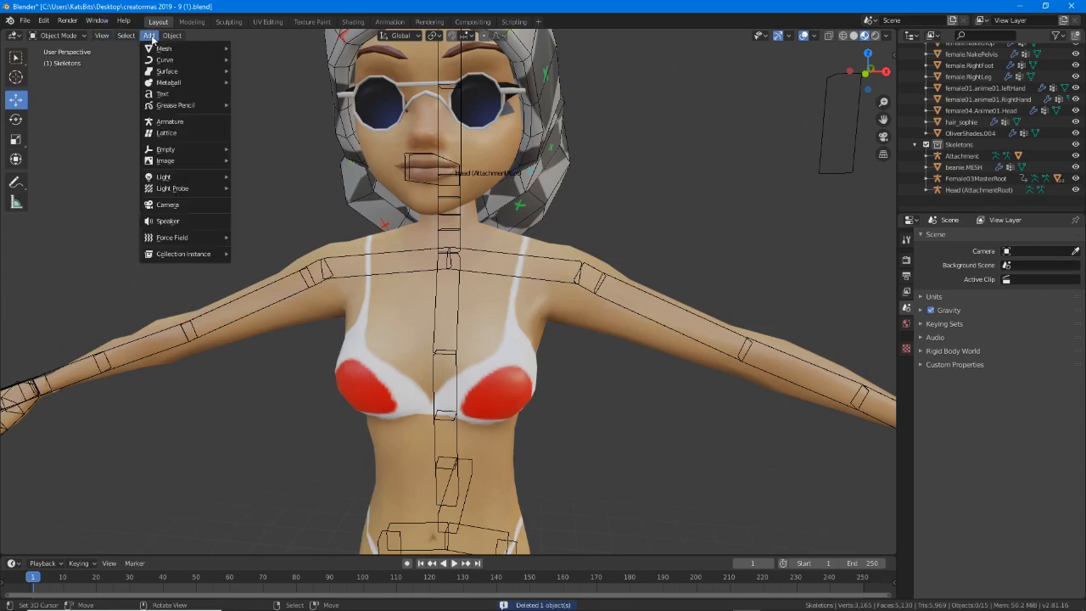
pyautogui.moveTo(168, 55)
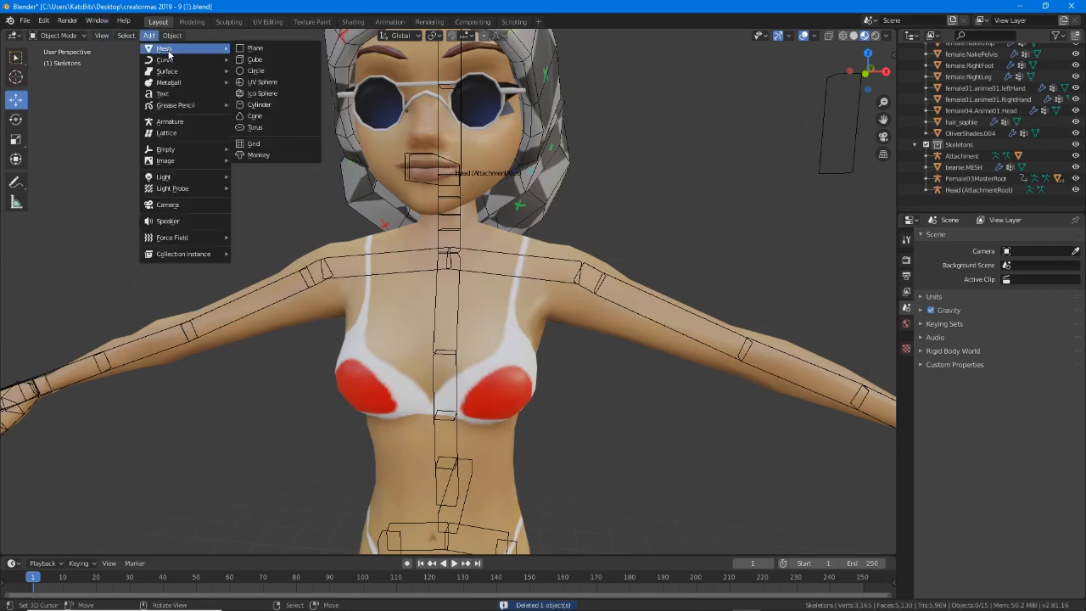
pyautogui.click(265, 61)
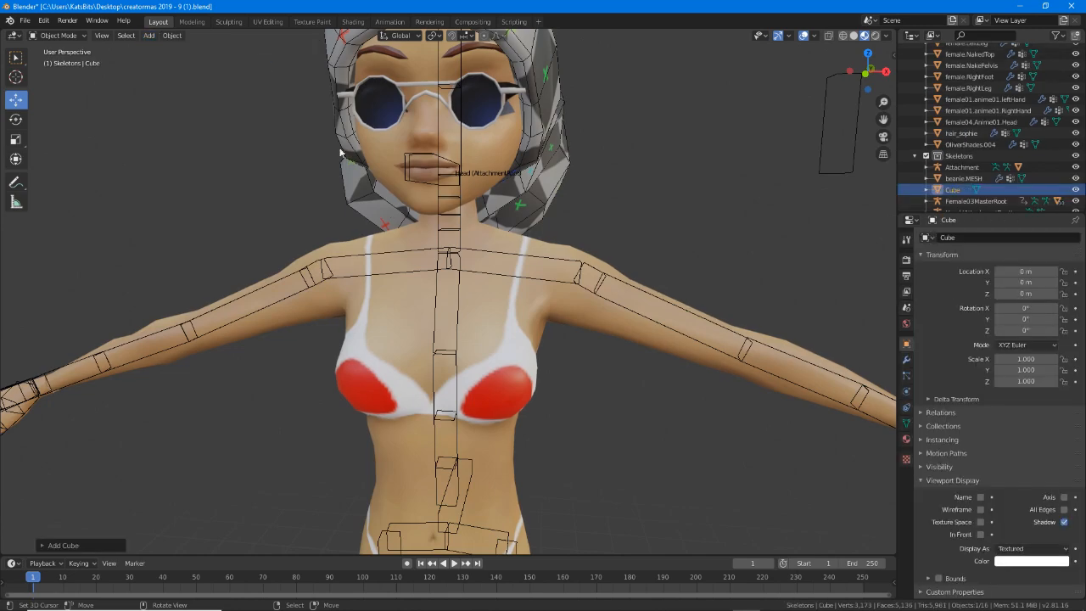
pyautogui.moveTo(495, 353); pyautogui.dragTo(475, 400, button='middle')
pyautogui.keyDown('shift'); pyautogui.moveTo(459, 484); pyautogui.dragTo(492, 470, button='middle'); pyautogui.keyUp('shift')
pyautogui.scroll(-5, 422, 321)
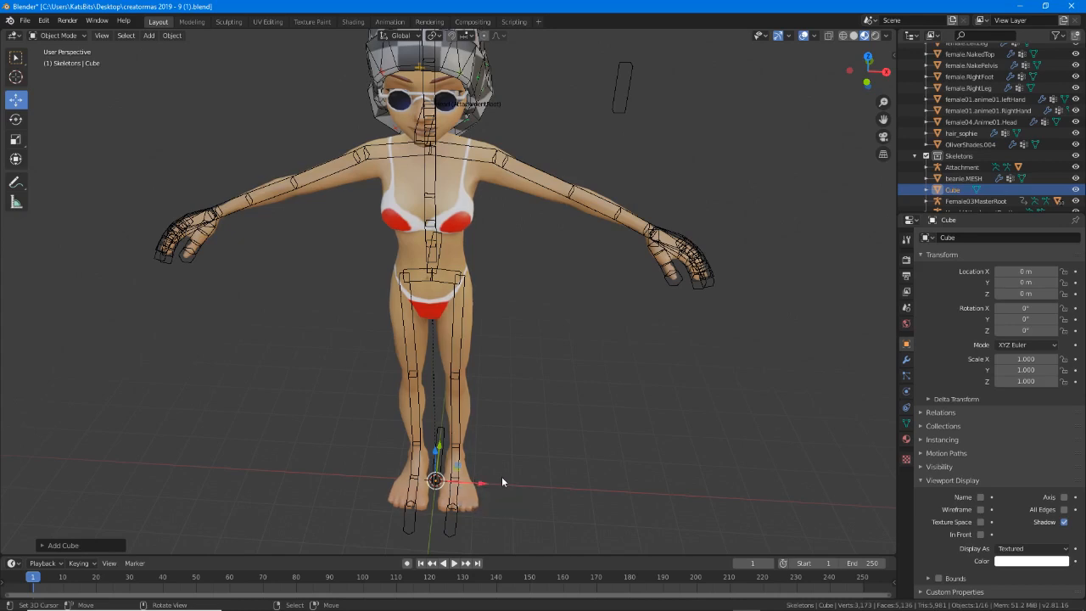
pyautogui.click(16, 141)
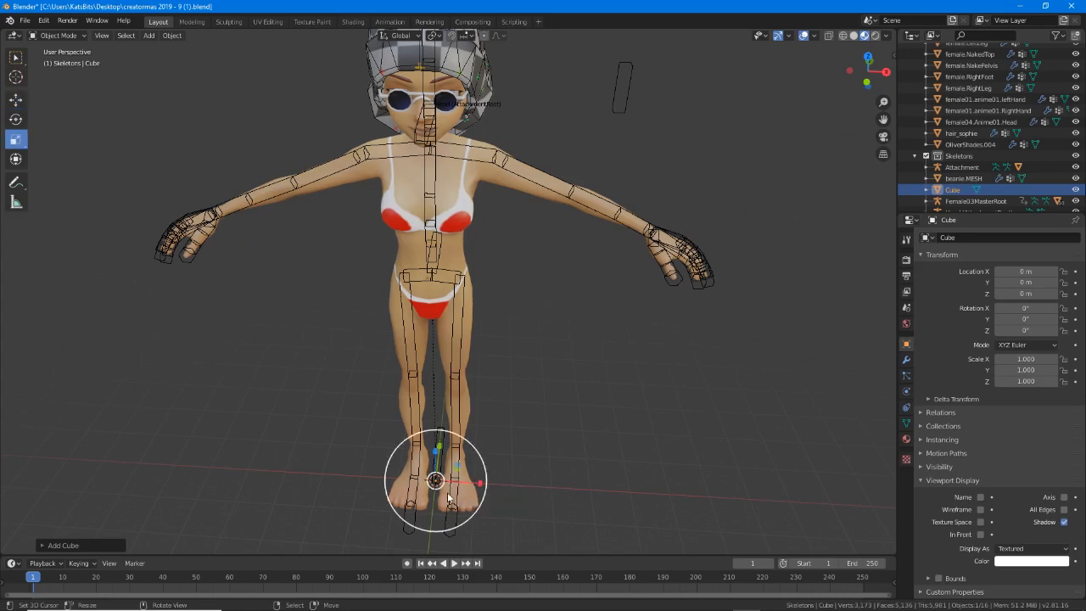
pyautogui.moveTo(452, 499); pyautogui.dragTo(288, 529)
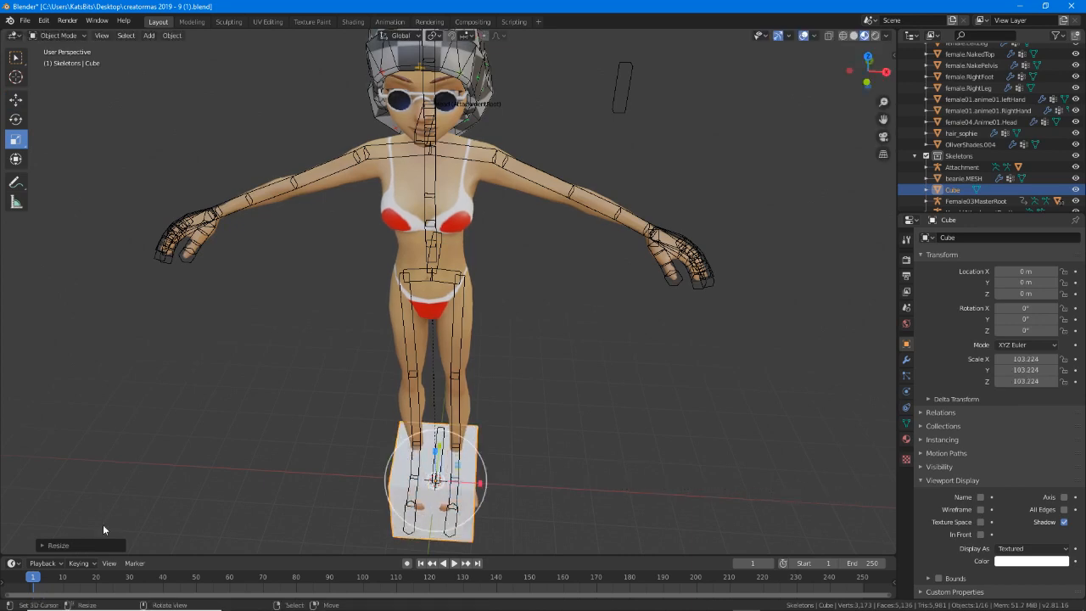
# Raise the cube along Z to about 861 m so it surrounds the avatar's torso, and enter Edit Mode on it.
pyautogui.moveTo(467, 373); pyautogui.dragTo(400, 371, button='middle')
pyautogui.click(16, 100)
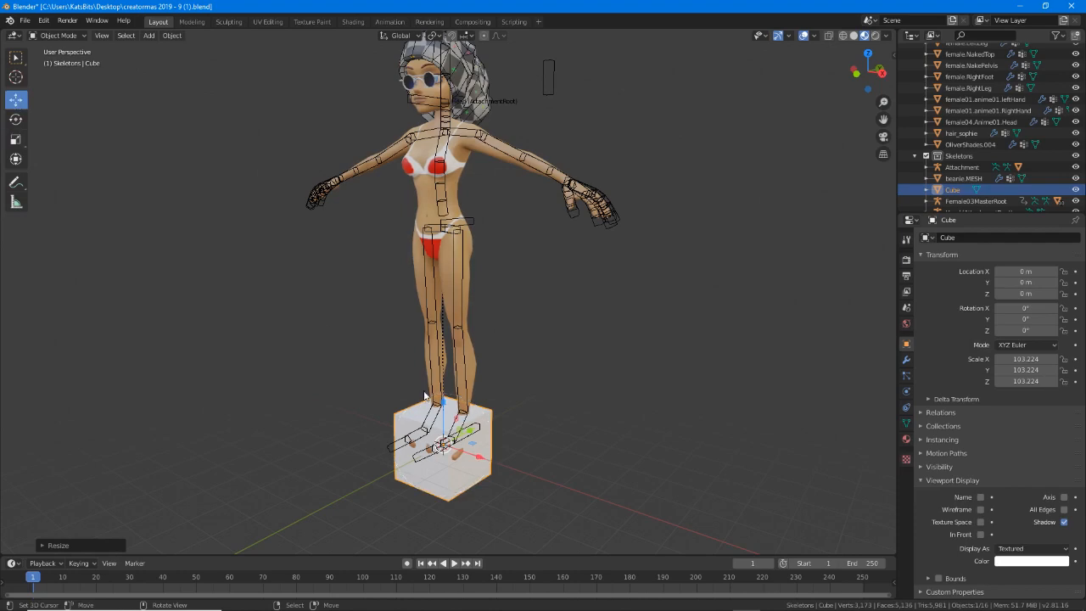
pyautogui.moveTo(442, 401); pyautogui.dragTo(444, 114)
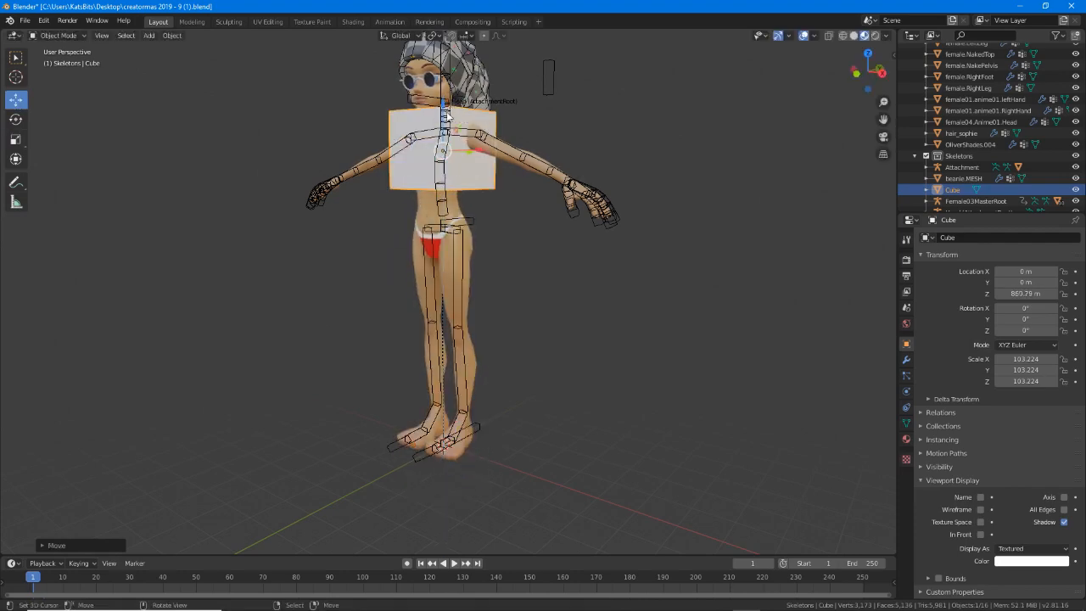
pyautogui.scroll(5, 519, 280)
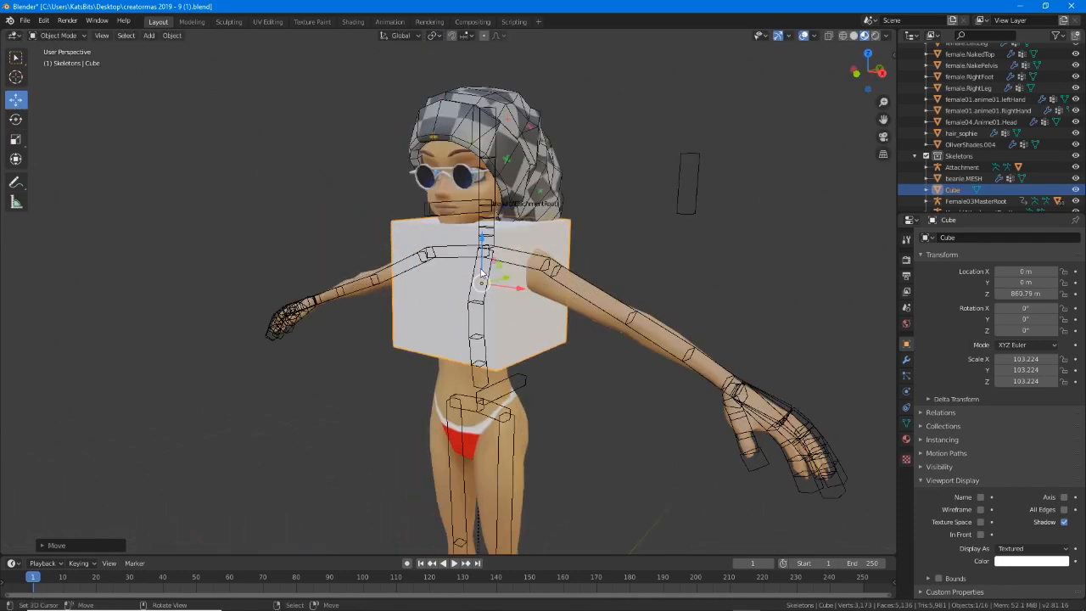
pyautogui.moveTo(519, 280); pyautogui.dragTo(485, 288, button='middle')
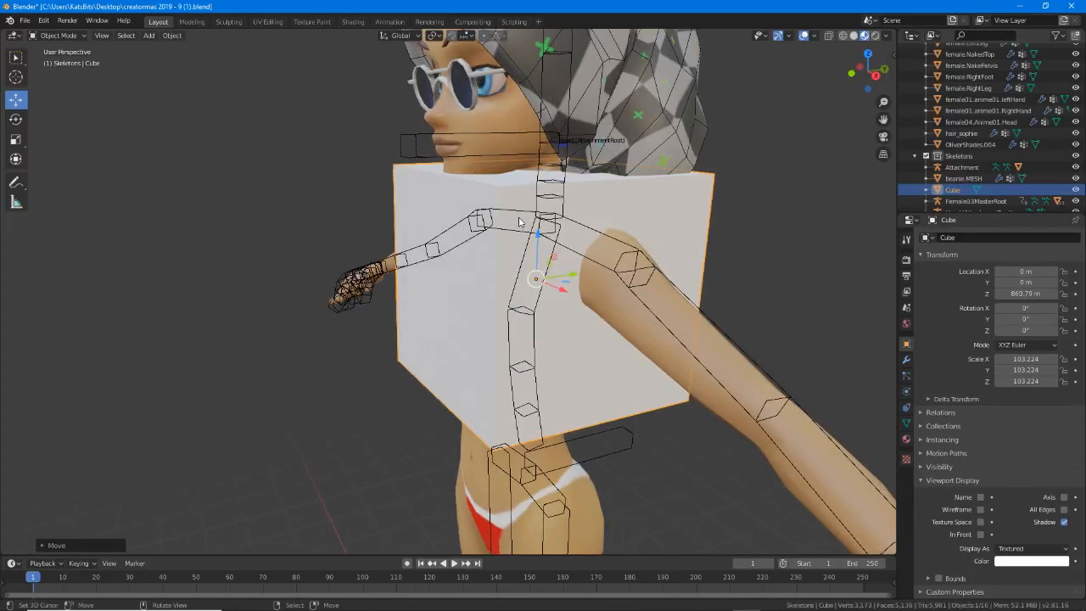
pyautogui.press('Tab')
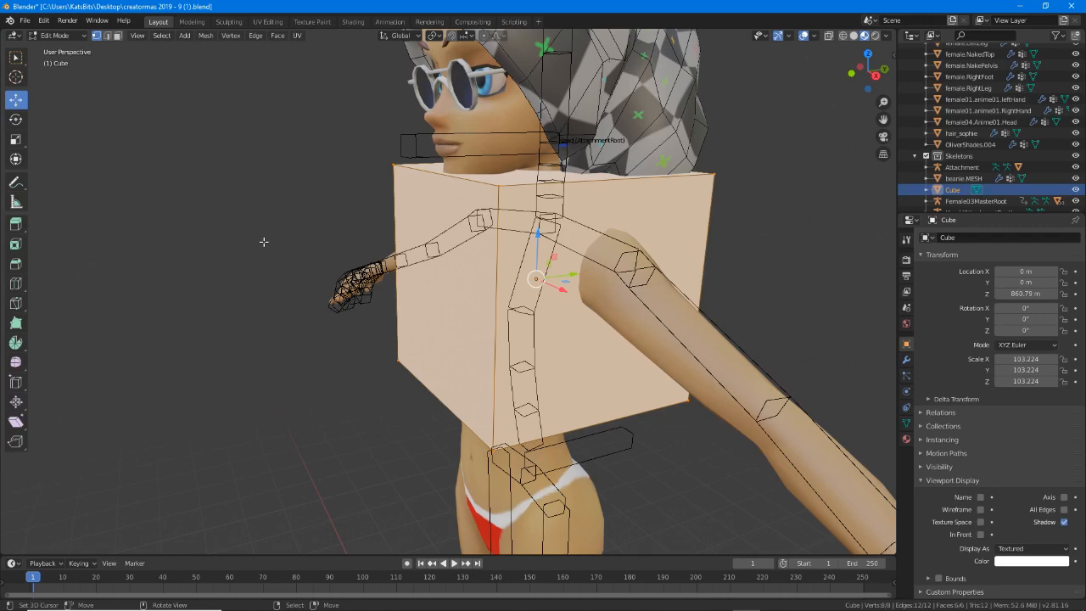
pyautogui.moveTo(390, 251); pyautogui.dragTo(408, 259, button='middle')
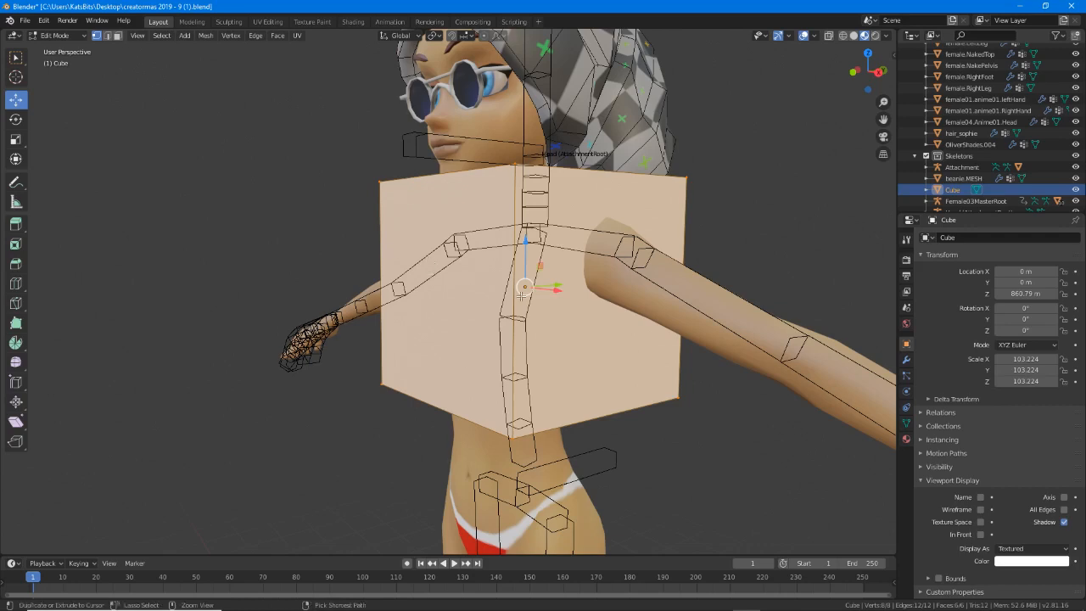
pyautogui.hotkey('ctrl', 'r')
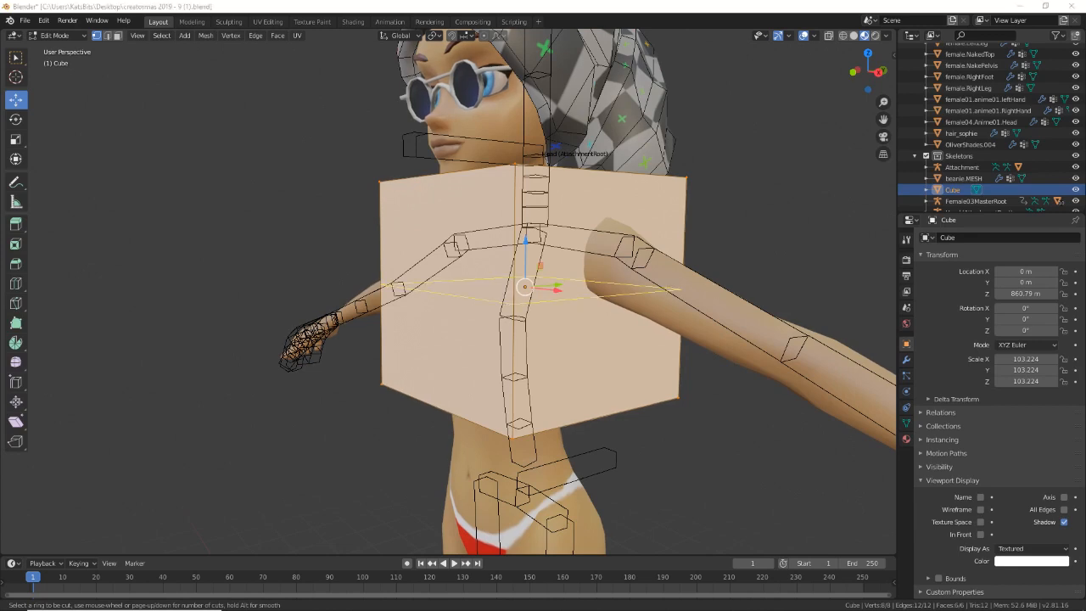
pyautogui.moveTo(519, 302)
pyautogui.mouseDown()
pyautogui.moveTo(648, 301)
pyautogui.moveTo(513, 279)
pyautogui.moveTo(404, 286)
pyautogui.moveTo(489, 303)
pyautogui.mouseUp()
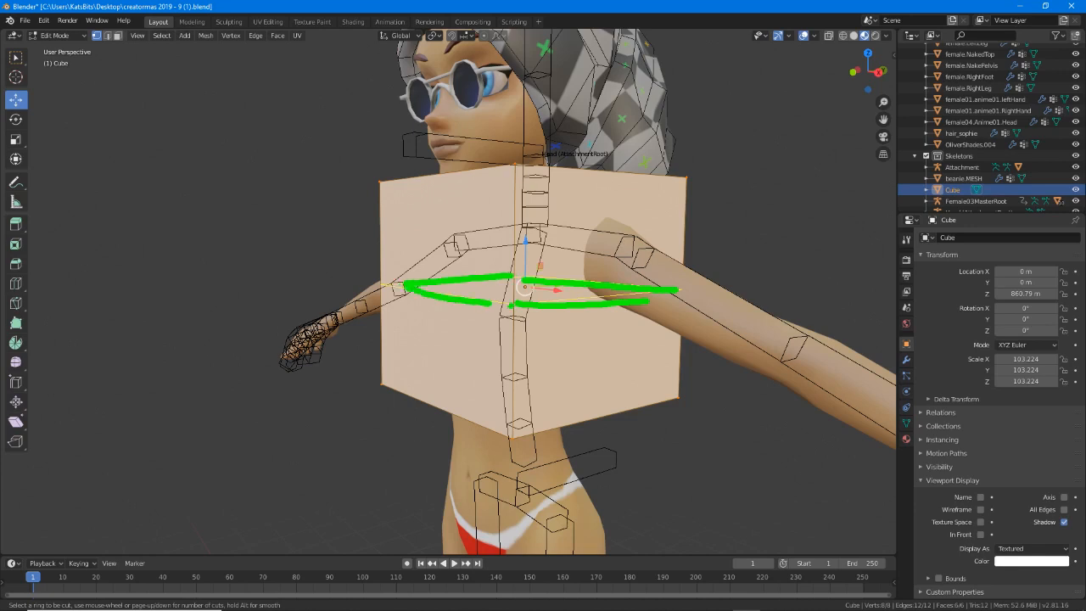
pyautogui.press('Escape')
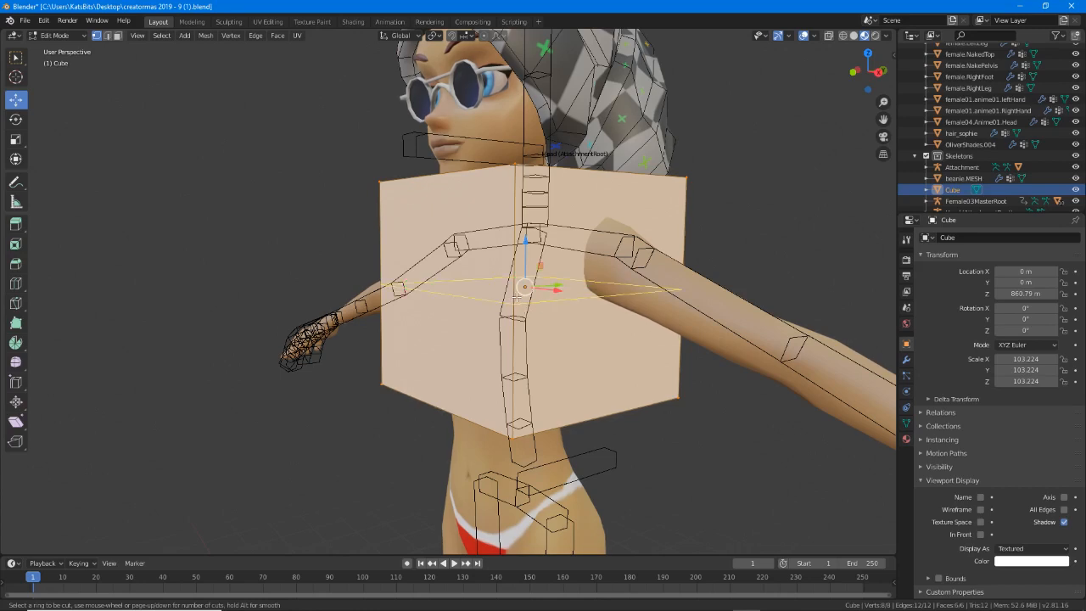
pyautogui.press('Escape')
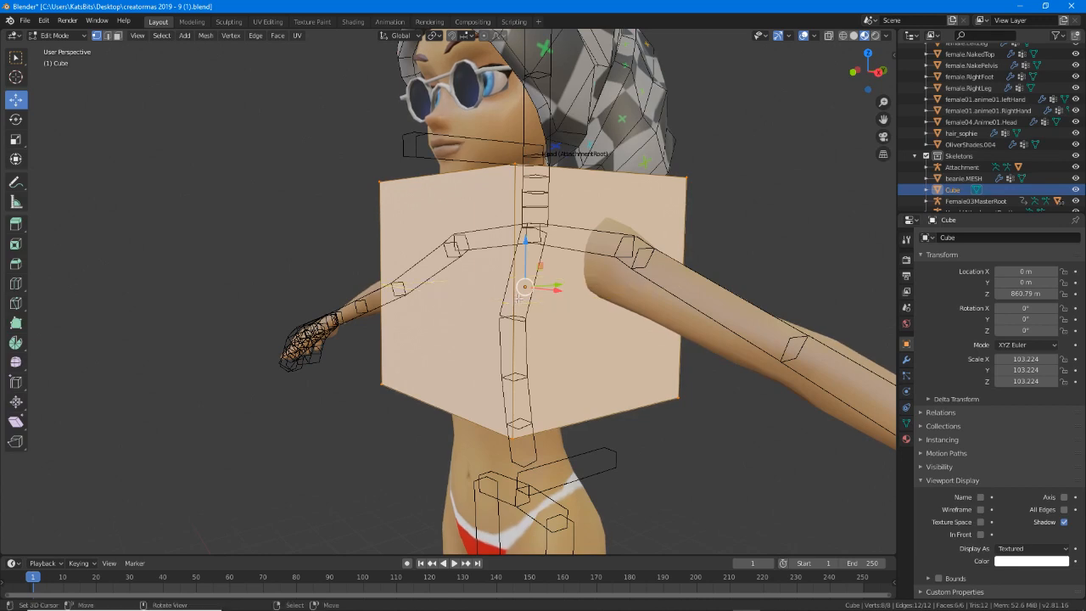
pyautogui.click(16, 285)
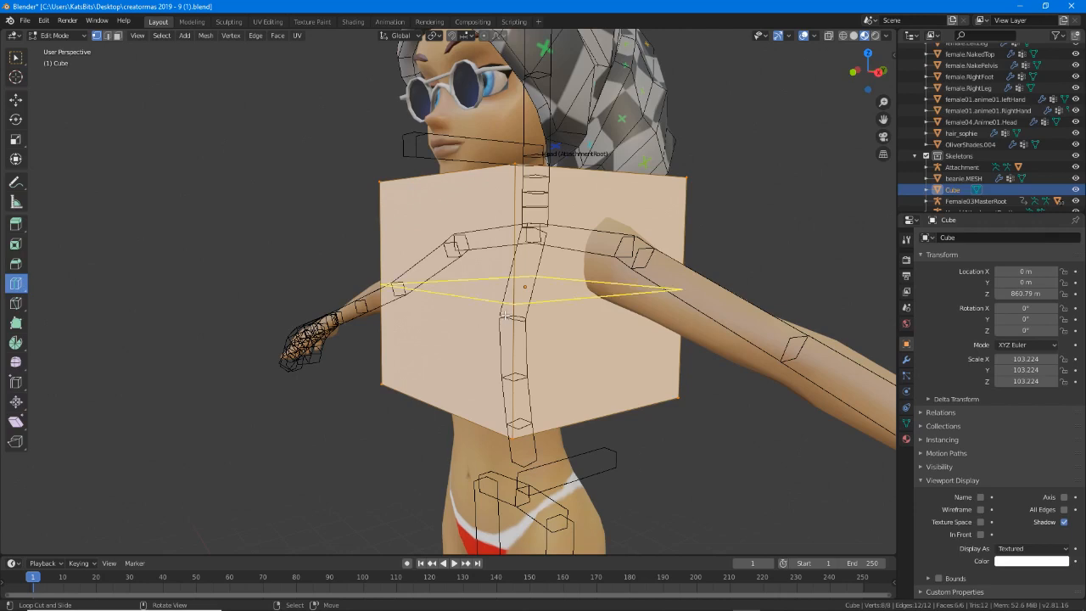
pyautogui.press('ctrl')
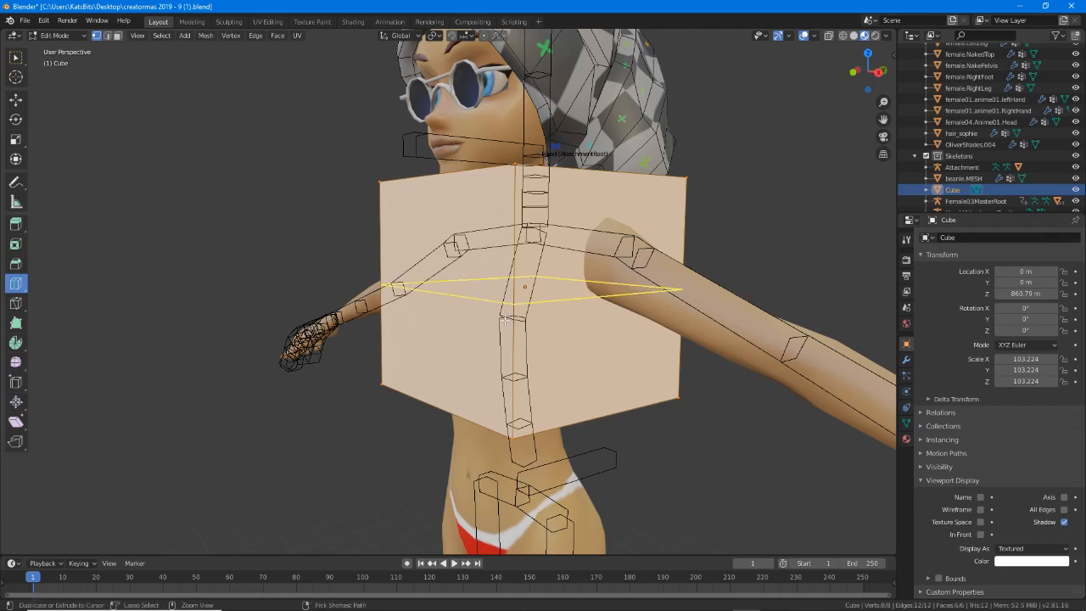
pyautogui.moveTo(526, 303)
pyautogui.mouseDown()
pyautogui.moveTo(642, 297)
pyautogui.moveTo(569, 280)
pyautogui.moveTo(407, 288)
pyautogui.moveTo(518, 306)
pyautogui.mouseUp()
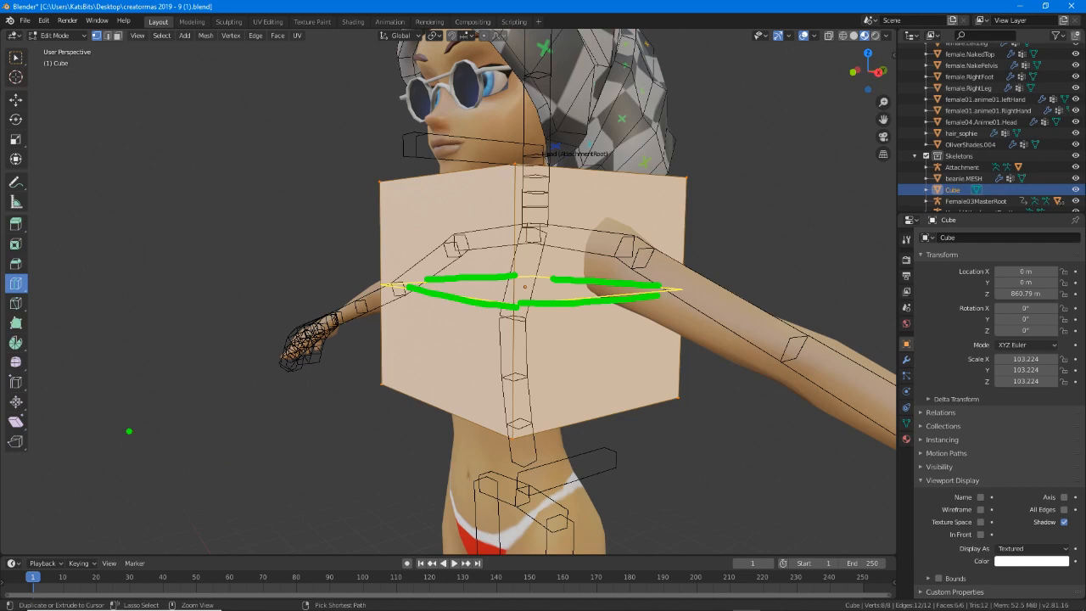
pyautogui.press('Escape')
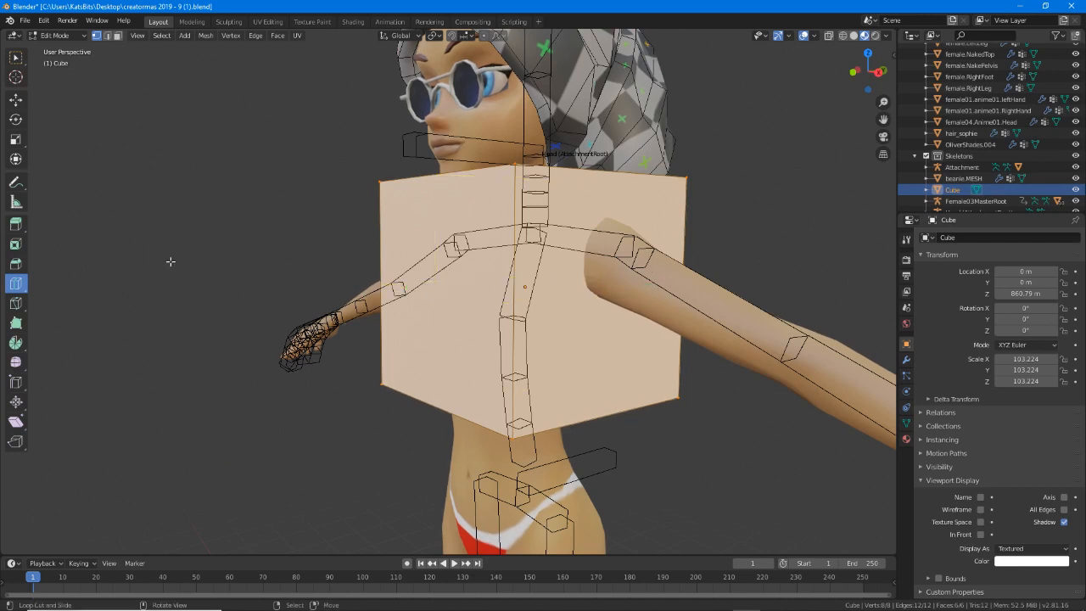
pyautogui.click(15, 99)
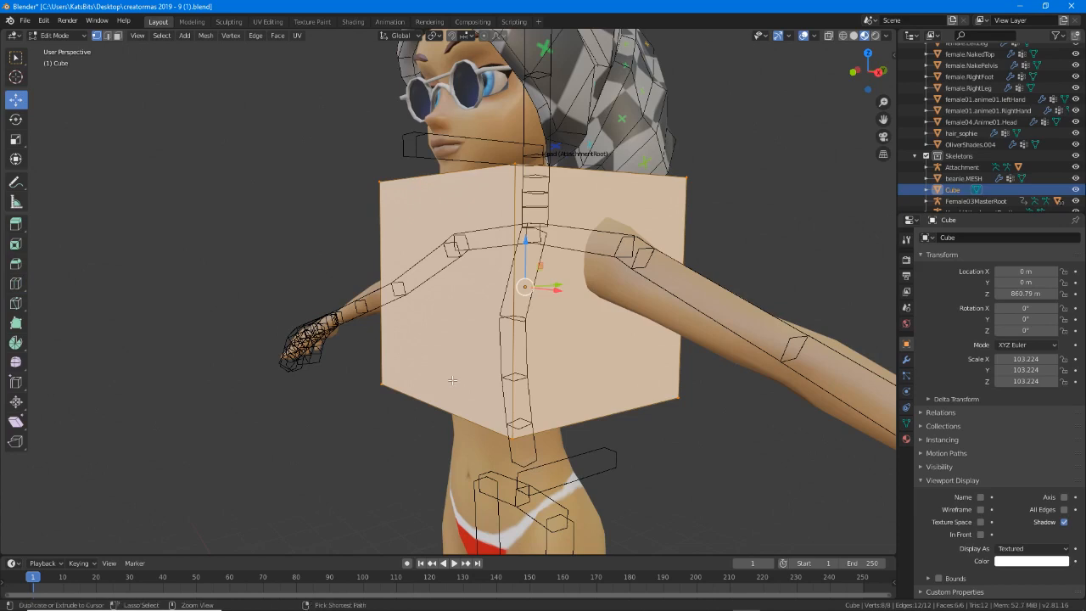
# Cut the cube with one centred horizontal loop and one centred vertical loop running down its front face.
pyautogui.hotkey('ctrl', 'r')
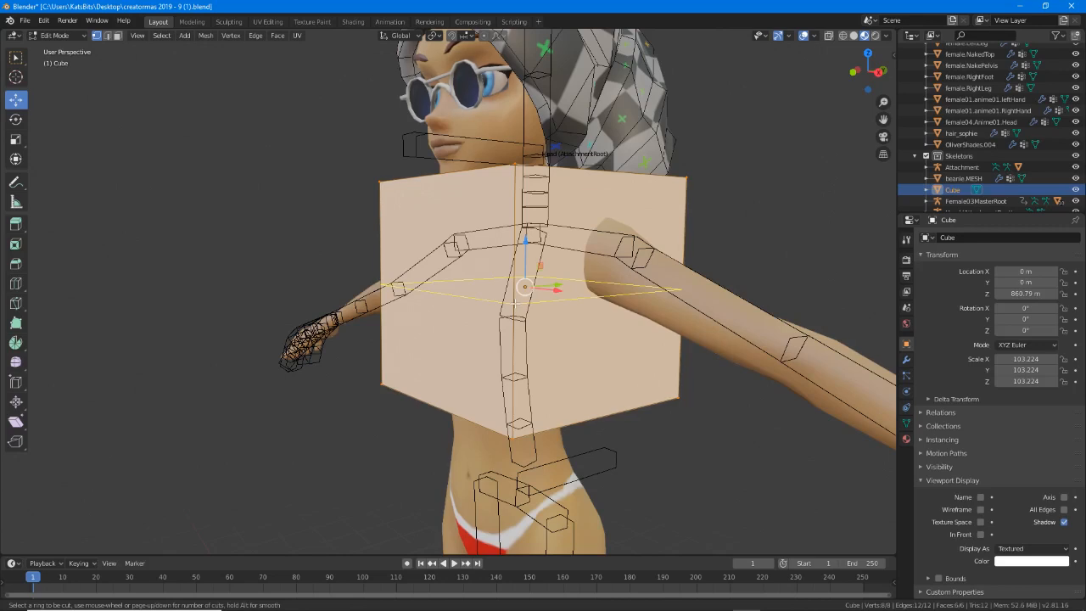
pyautogui.click(515, 303)
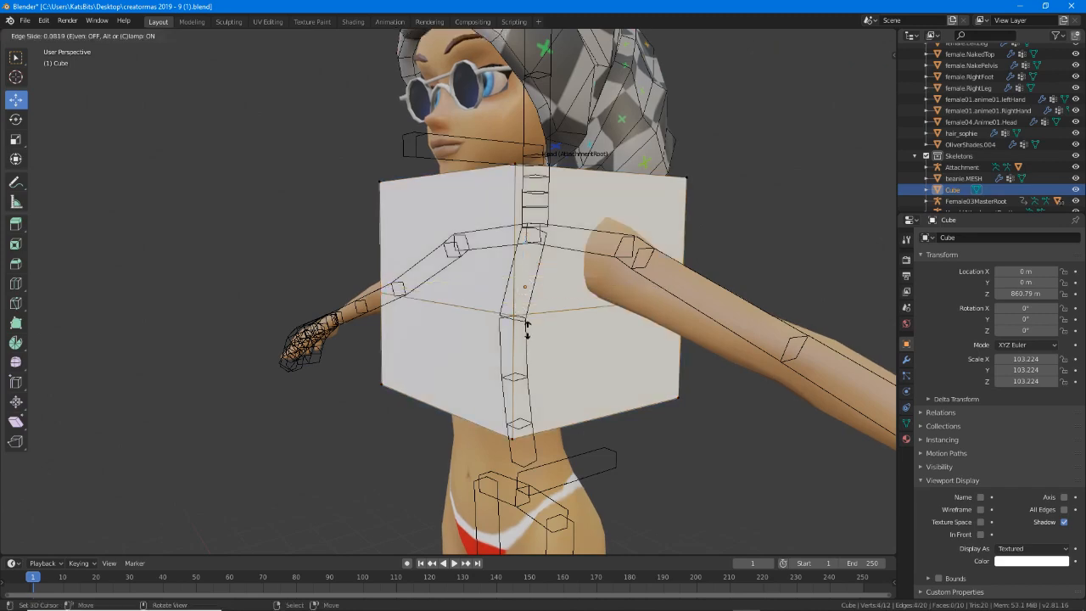
pyautogui.rightClick(501, 291)
pyautogui.moveTo(456, 314); pyautogui.dragTo(464, 208, button='middle')
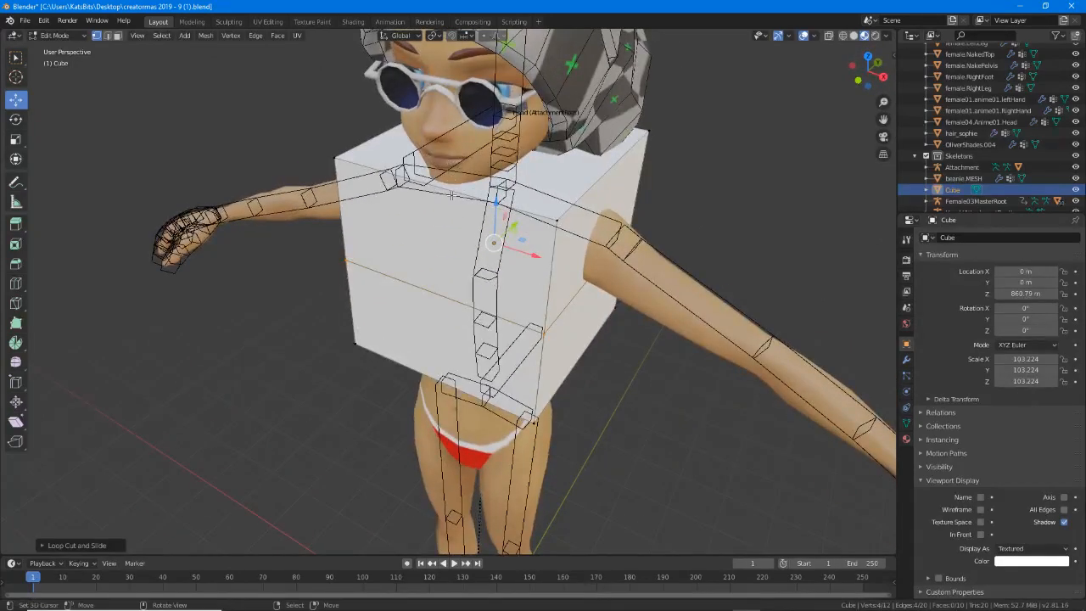
pyautogui.hotkey('ctrl', 'r')
pyautogui.click(452, 195)
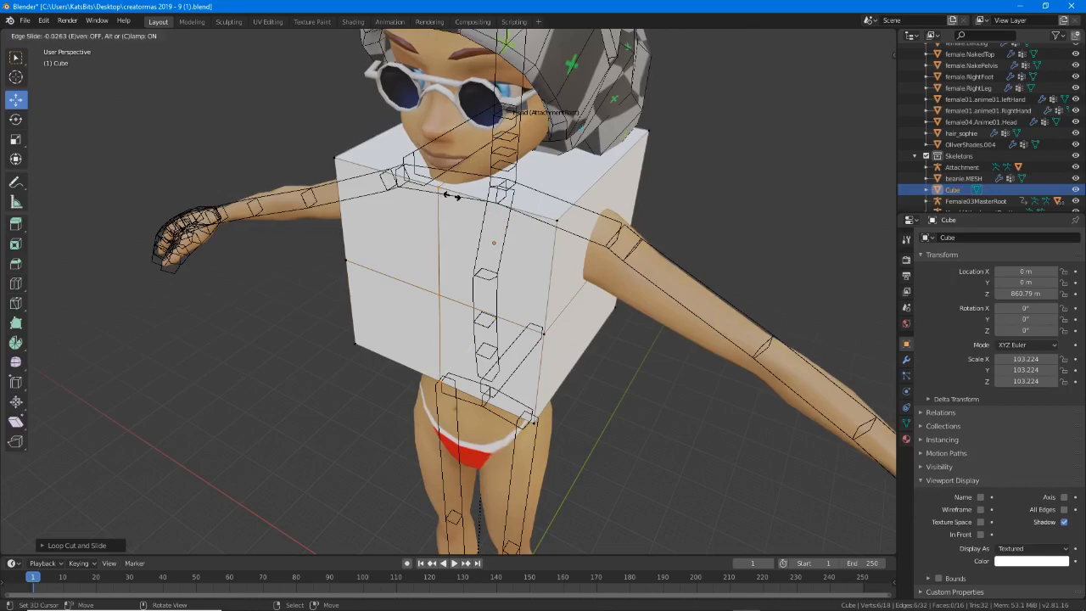
pyautogui.rightClick(453, 196)
# Add a centred vertical loop cut running down the cube's side faces.
pyautogui.moveTo(455, 197); pyautogui.dragTo(458, 305, button='middle')
pyautogui.hotkey('ctrl', 'r')
pyautogui.click(594, 246)
pyautogui.rightClick(594, 246)
# Extrude one front quarter face of the cube's underside straight down to the avatar's thighs.
pyautogui.moveTo(452, 358); pyautogui.dragTo(431, 305, button='middle')
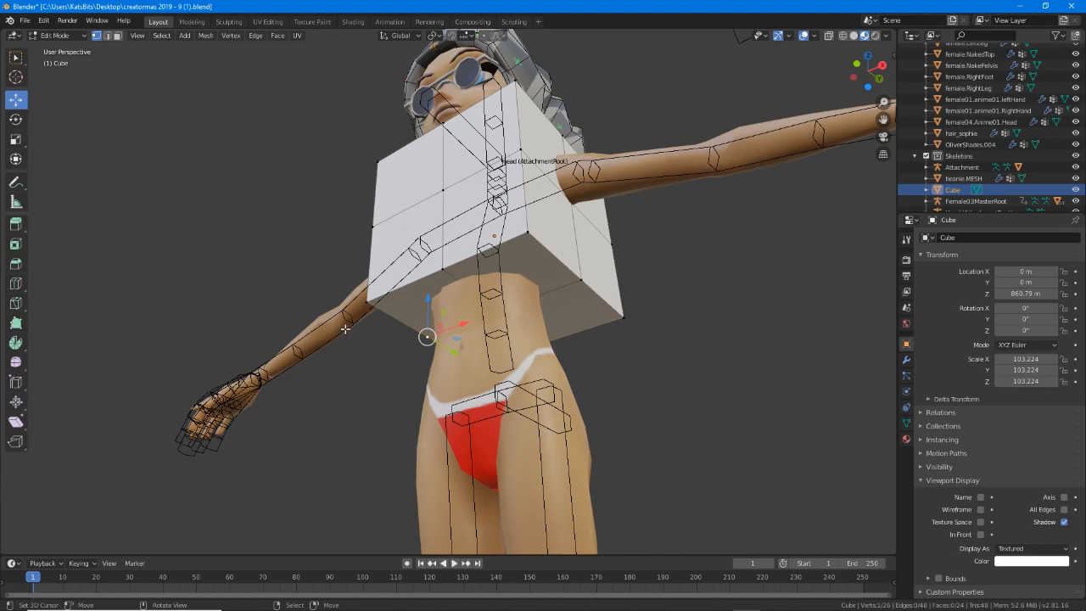
pyautogui.press('3')
pyautogui.click(407, 307)
pyautogui.moveTo(431, 305); pyautogui.dragTo(459, 279, button='middle')
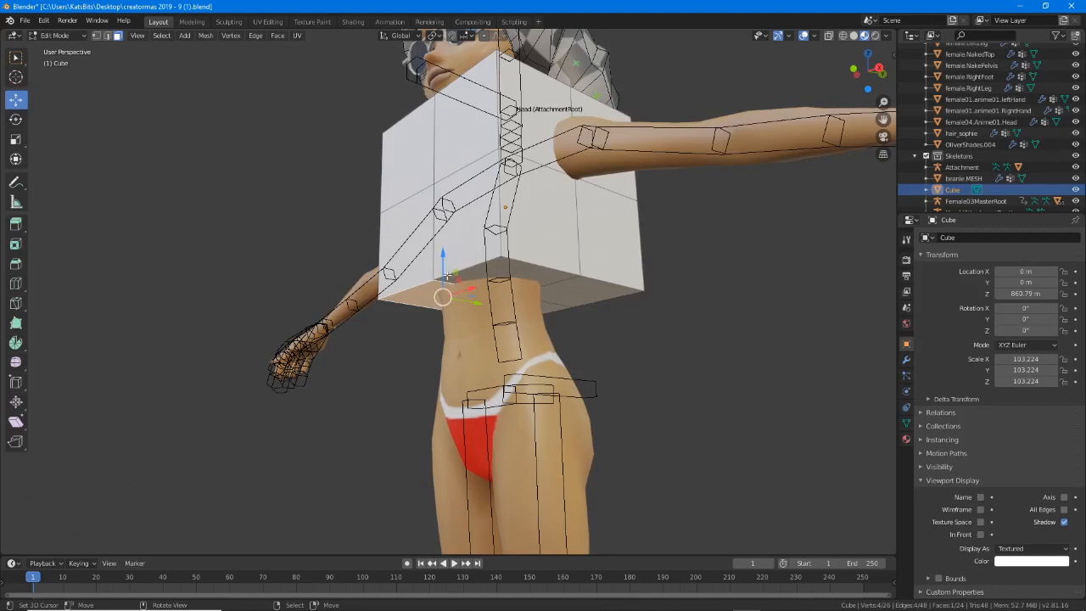
pyautogui.press('e')
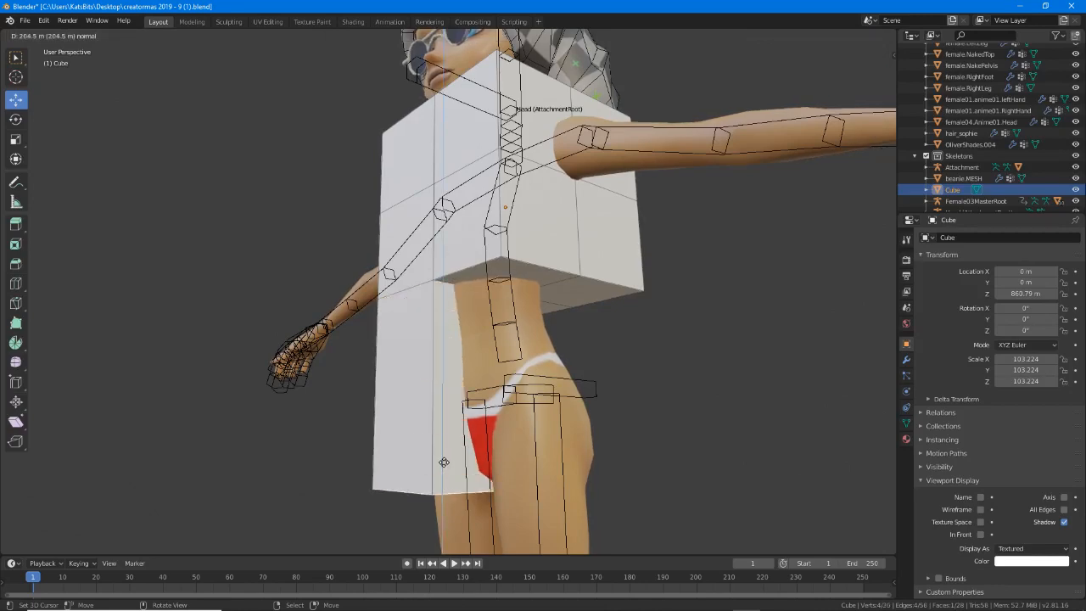
pyautogui.click(444, 475)
# Extrude a rear quarter face of the cube's underside down to the avatar's hips.
pyautogui.moveTo(444, 475); pyautogui.dragTo(448, 251, button='middle')
pyautogui.hotkey('ctrl', 'z')
pyautogui.press('e')
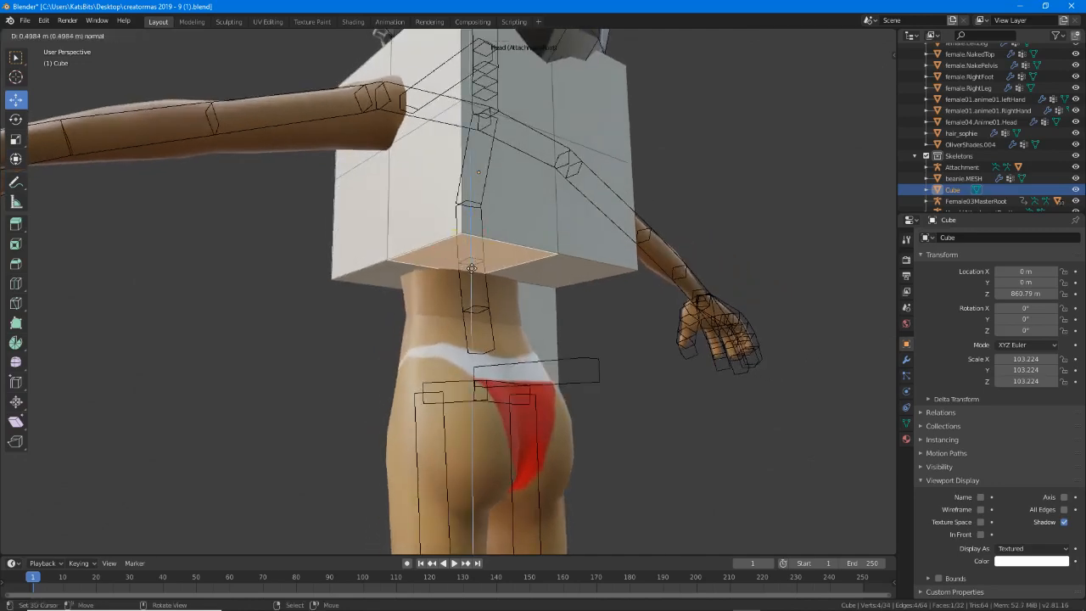
pyautogui.click(471, 404)
pyautogui.moveTo(471, 404); pyautogui.dragTo(560, 406, button='middle')
# Raise the unextruded front quarter face of the cube's underside along Z toward the chest.
pyautogui.keyDown('shift'); pyautogui.moveTo(498, 275); pyautogui.dragTo(483, 352, button='middle'); pyautogui.keyUp('shift')
pyautogui.rightClick(502, 346)
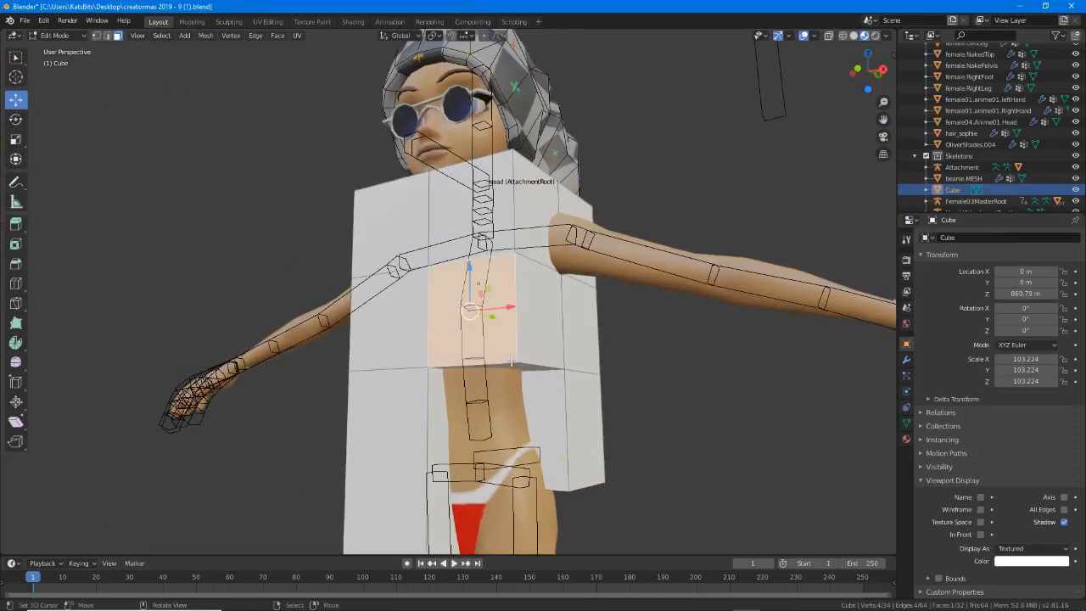
pyautogui.rightClick(515, 369)
pyautogui.moveTo(506, 389); pyautogui.dragTo(497, 416, button='middle')
pyautogui.moveTo(497, 319); pyautogui.dragTo(497, 249)
pyautogui.moveTo(480, 324)
pyautogui.mouseDown(button='middle')
pyautogui.moveTo(477, 313)
pyautogui.moveTo(487, 316)
pyautogui.moveTo(446, 348)
pyautogui.moveTo(392, 339)
pyautogui.moveTo(476, 343)
pyautogui.mouseUp(button='middle')
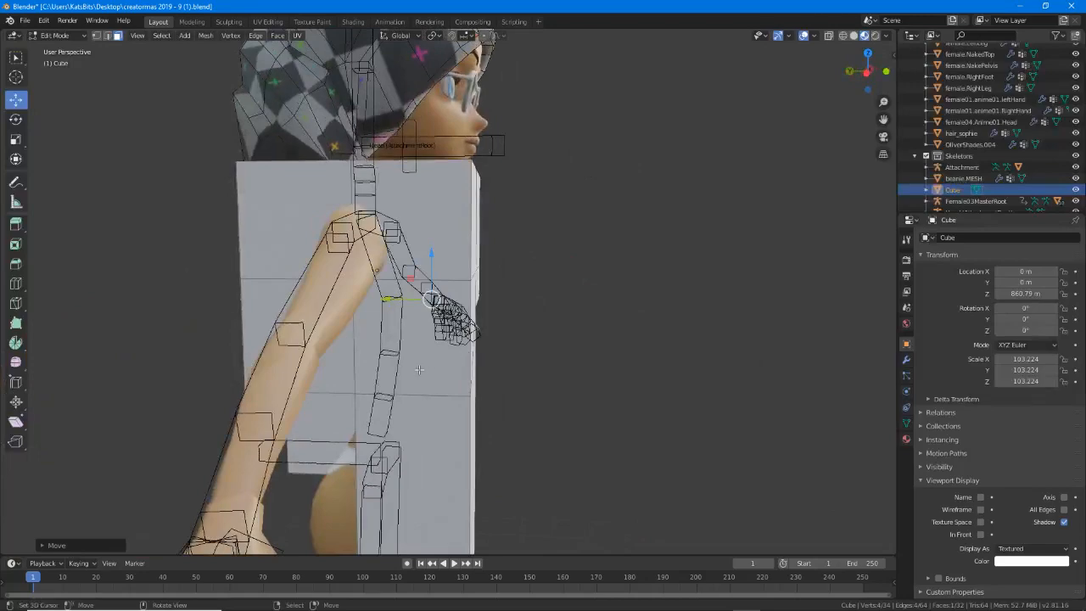
# Select the two front faces on top of the block and lower them slightly along Z.
pyautogui.moveTo(419, 369); pyautogui.dragTo(413, 252, button='middle')
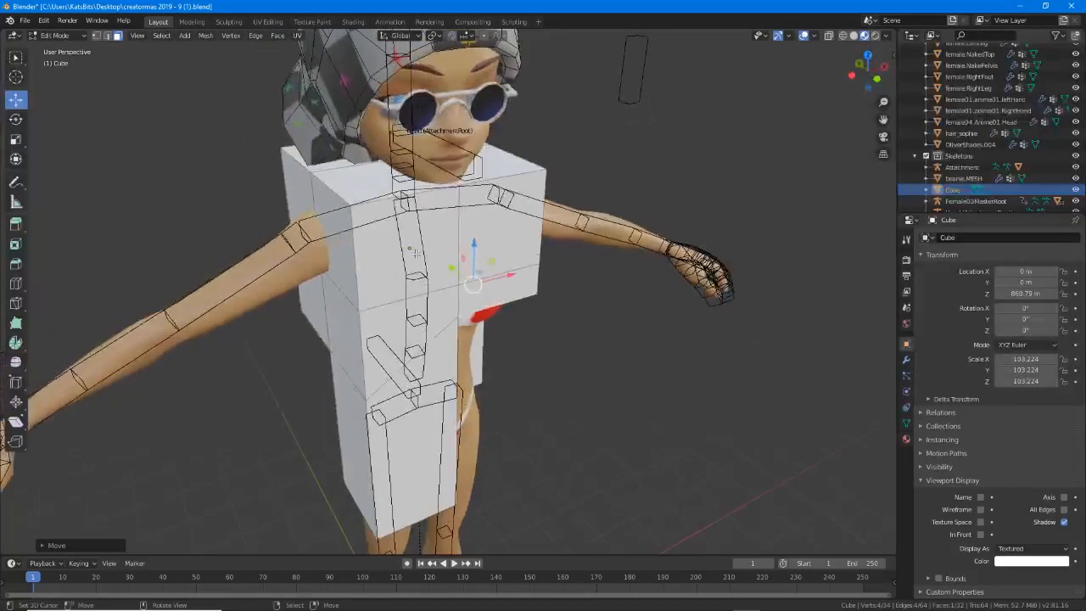
pyautogui.keyDown('shift'); pyautogui.click(368, 181); pyautogui.keyUp('shift')
pyautogui.moveTo(367, 181); pyautogui.dragTo(431, 127, button='middle')
pyautogui.press('g')
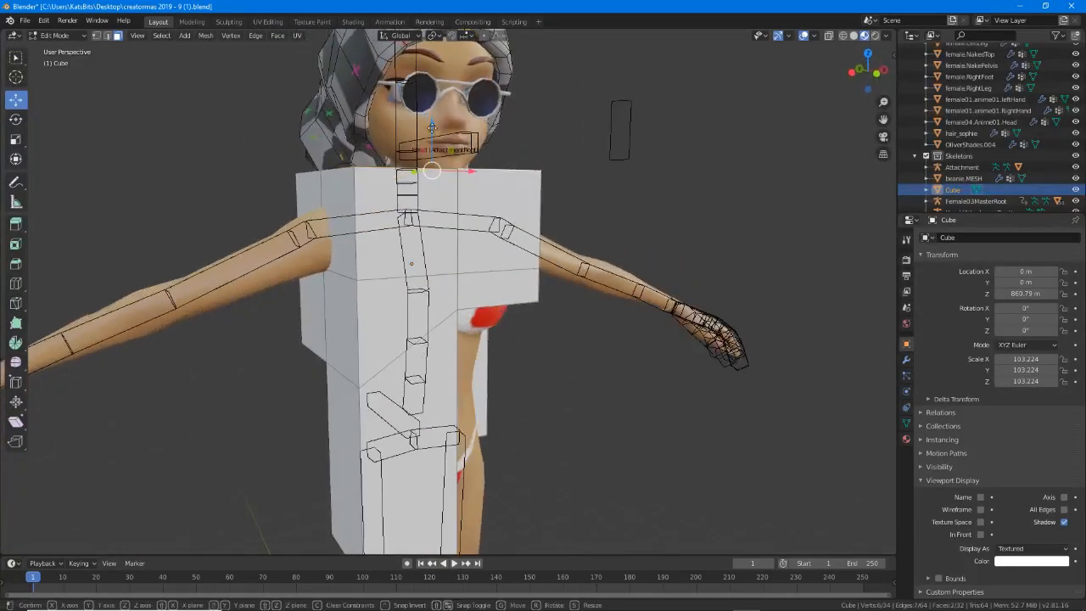
pyautogui.moveTo(432, 127)
pyautogui.mouseDown()
pyautogui.moveTo(432, 188)
pyautogui.moveTo(433, 143)
pyautogui.mouseUp()
pyautogui.moveTo(434, 142); pyautogui.dragTo(522, 178, button='middle')
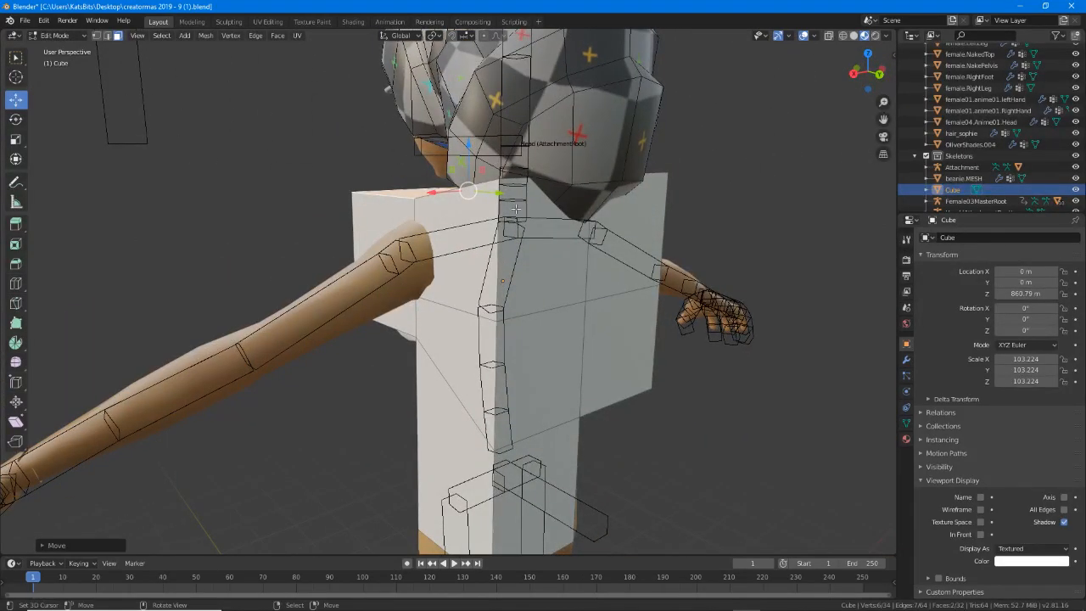
# Lower the two rear top edges, and move the vertical edges of one rear corner forward along Y.
pyautogui.press('2')
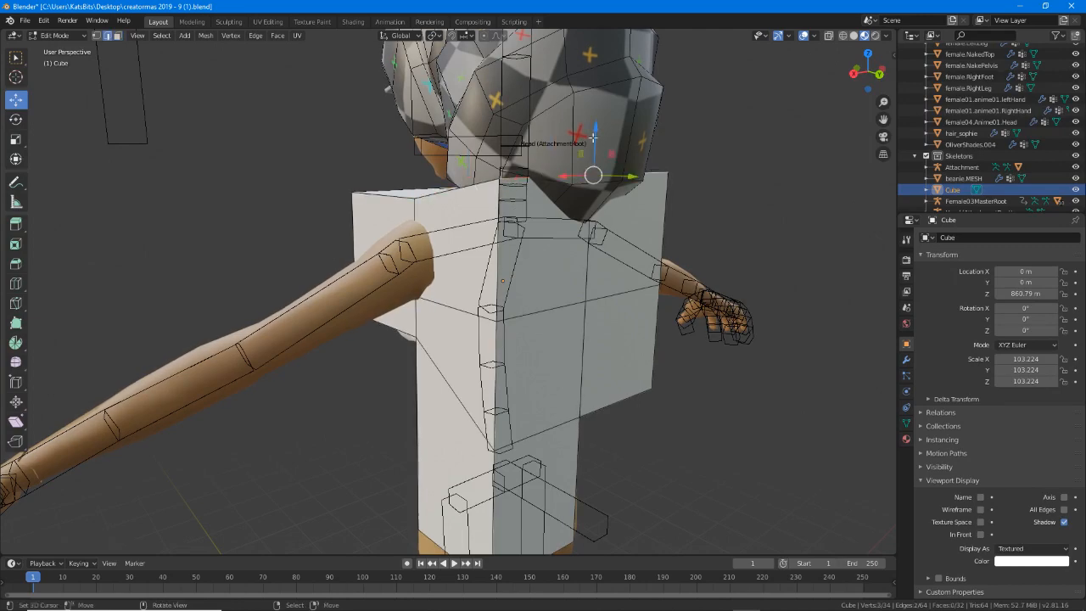
pyautogui.click(600, 322)
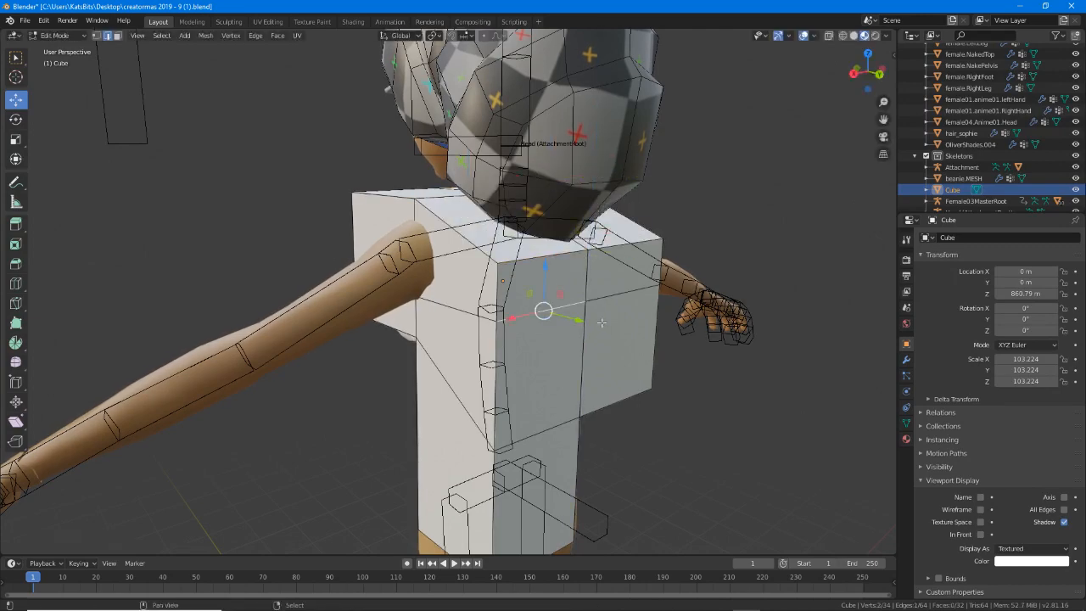
pyautogui.moveTo(601, 322); pyautogui.dragTo(531, 360, button='middle')
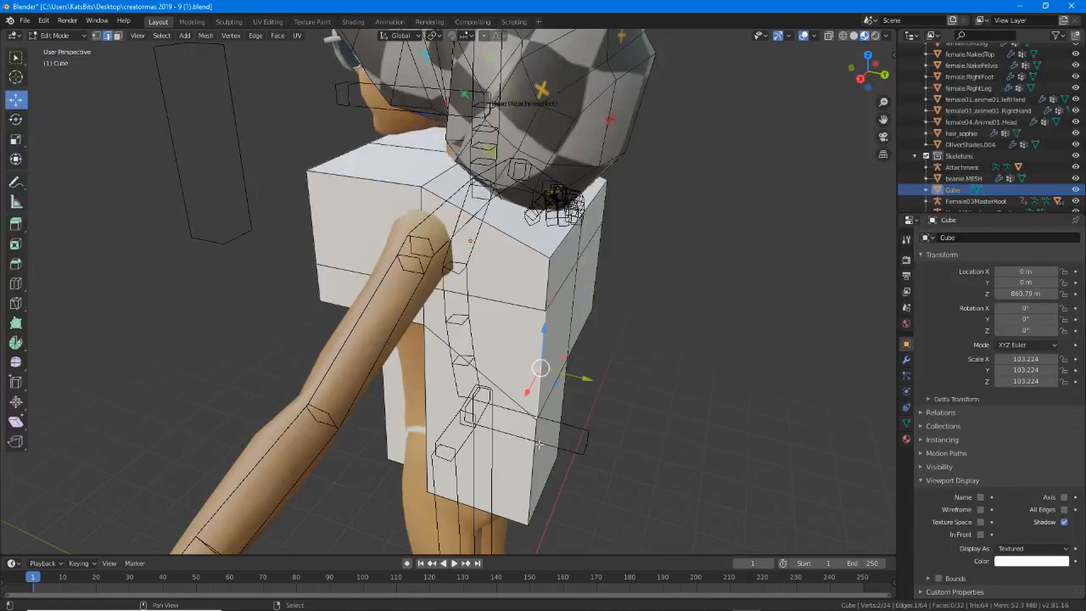
pyautogui.moveTo(582, 402); pyautogui.dragTo(534, 369)
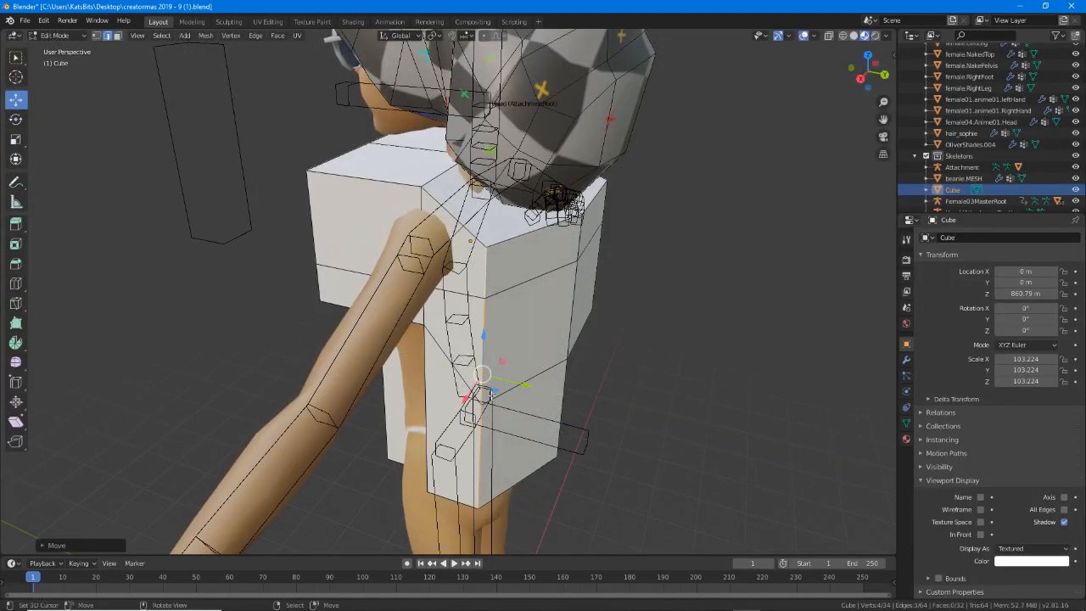
pyautogui.moveTo(491, 395); pyautogui.dragTo(513, 288, button='middle')
# In vertex mode, raise the centre vertices on the block's side and the rear corner's top vertex along Z.
pyautogui.moveTo(477, 198); pyautogui.dragTo(465, 208, button='middle')
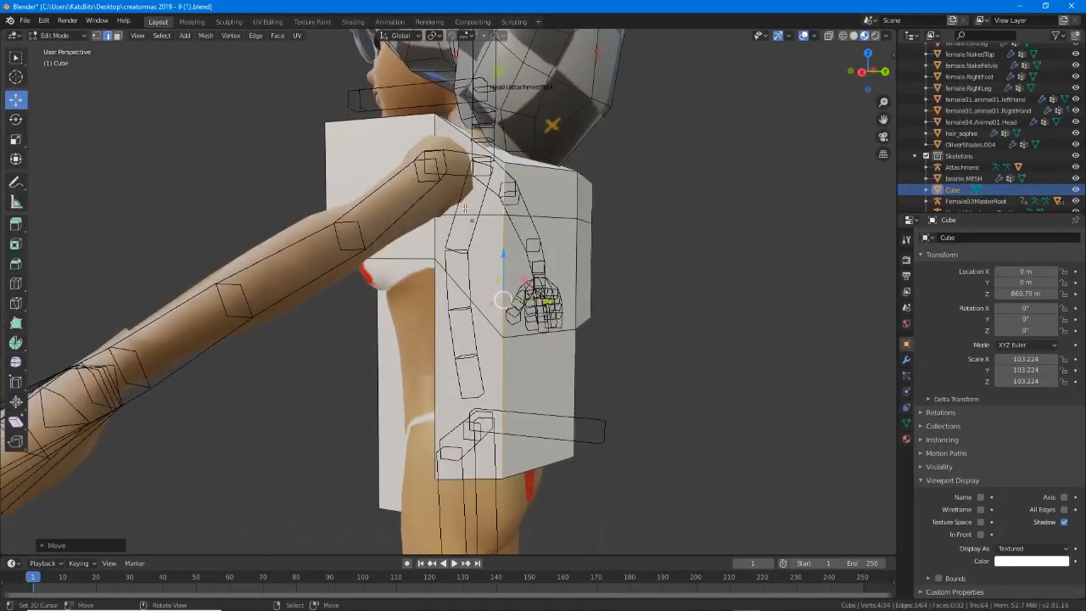
pyautogui.press('1')
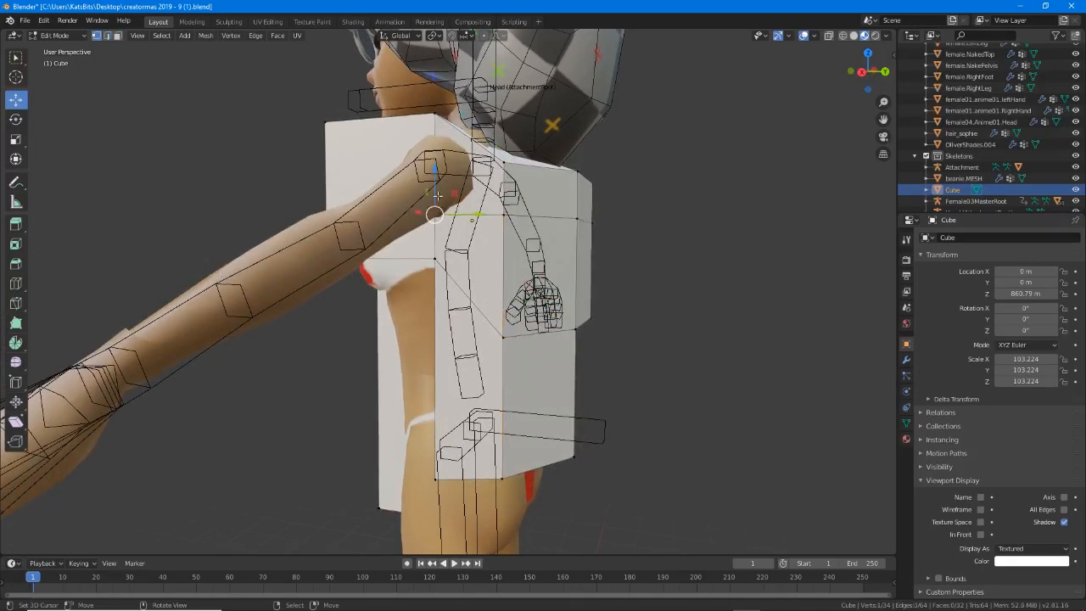
pyautogui.moveTo(437, 195); pyautogui.dragTo(434, 58)
pyautogui.rightClick(507, 166)
pyautogui.moveTo(506, 123); pyautogui.dragTo(506, 78)
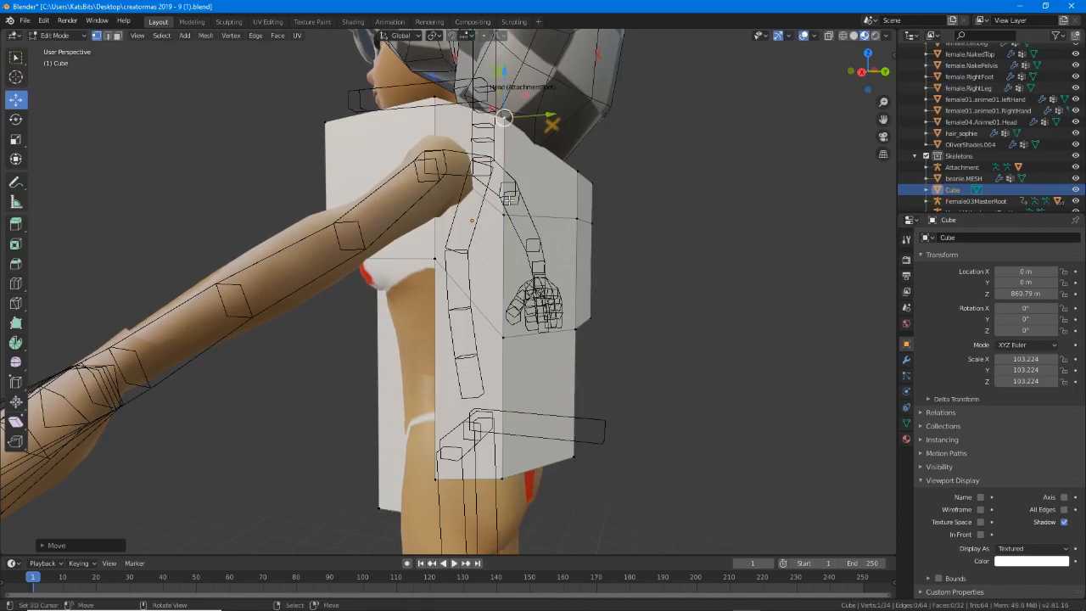
# Raise the rear corner's middle vertex and the lower side vertex beneath the arm along Z.
pyautogui.rightClick(509, 202)
pyautogui.moveTo(504, 180); pyautogui.dragTo(505, 136)
pyautogui.moveTo(438, 232); pyautogui.dragTo(453, 233, button='middle')
pyautogui.rightClick(454, 244)
pyautogui.moveTo(455, 203); pyautogui.dragTo(456, 136)
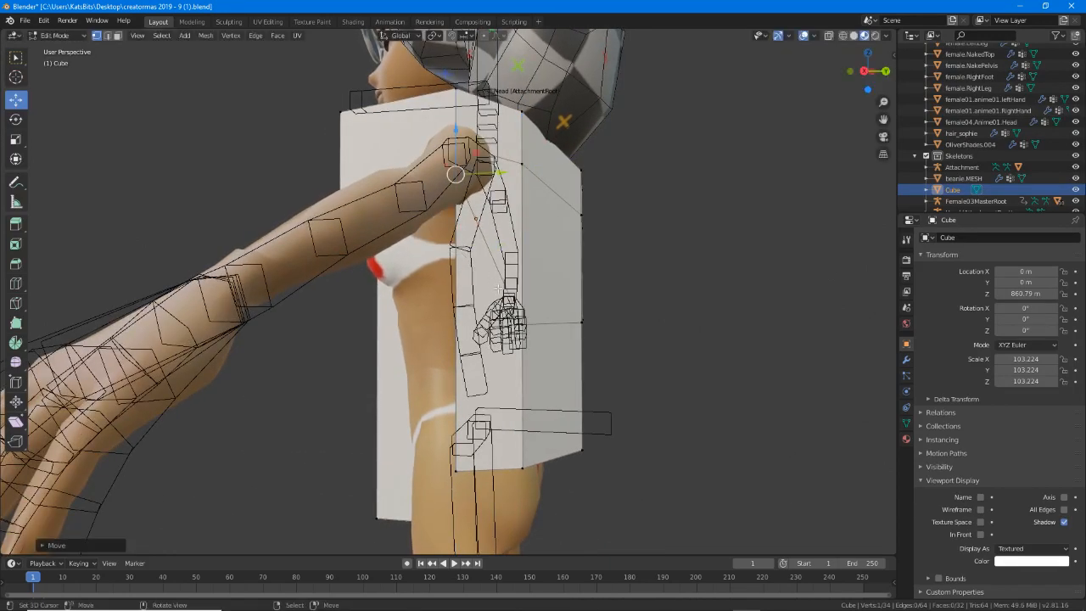
# Raise the lower rear vertices where the back extrusion joins the block along Z.
pyautogui.rightClick(523, 320)
pyautogui.moveTo(542, 304); pyautogui.dragTo(450, 327, button='middle')
pyautogui.moveTo(437, 297); pyautogui.dragTo(437, 167)
pyautogui.moveTo(438, 167); pyautogui.dragTo(493, 314, button='middle')
pyautogui.keyDown('shift'); pyautogui.rightClick(485, 281); pyautogui.keyUp('shift')
pyautogui.moveTo(424, 304); pyautogui.dragTo(424, 209)
# Raise two vertices in the middle row across the block's back slightly along Z.
pyautogui.rightClick(365, 221)
pyautogui.moveTo(362, 178); pyautogui.dragTo(362, 152)
pyautogui.moveTo(486, 184); pyautogui.dragTo(485, 150)
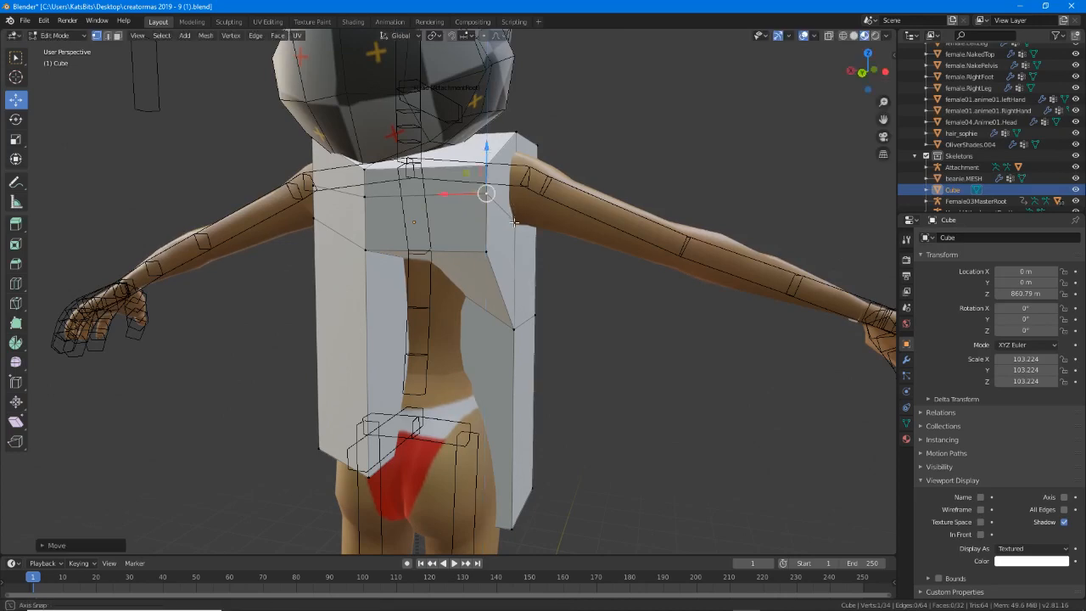
# Select the top shoulder vertices on the side with the longer front extrusion and move them inward along X.
pyautogui.moveTo(492, 156); pyautogui.dragTo(512, 229, button='middle')
pyautogui.rightClick(488, 219)
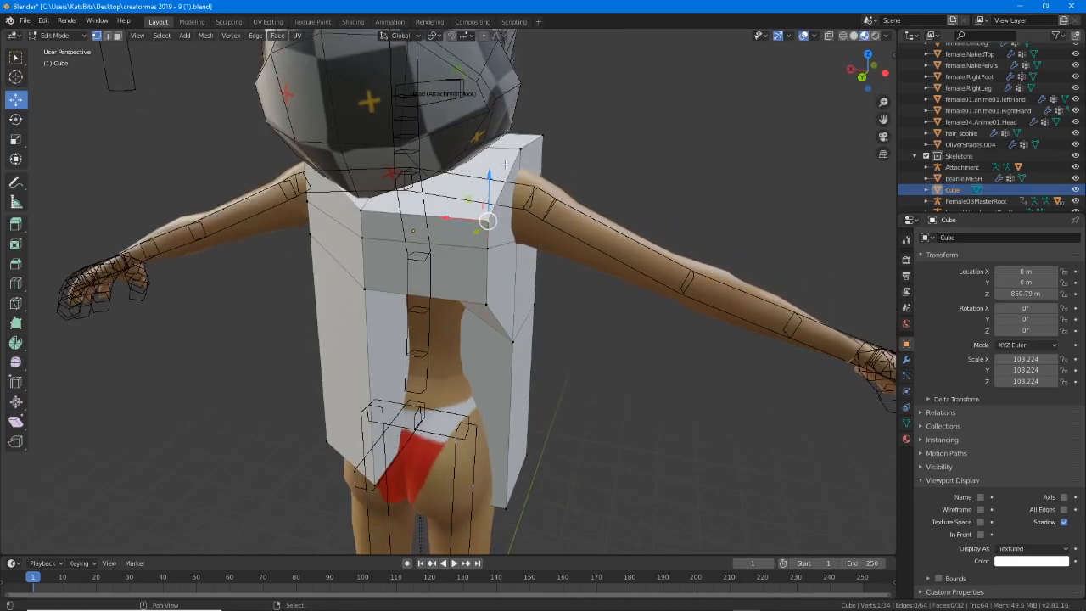
pyautogui.keyDown('shift'); pyautogui.rightClick(544, 135); pyautogui.keyUp('shift')
pyautogui.moveTo(477, 160); pyautogui.dragTo(442, 159)
# Adjust the depth of the upper front edge of the front hanging section along Y to follow the torso.
pyautogui.moveTo(605, 252); pyautogui.dragTo(535, 280, button='middle')
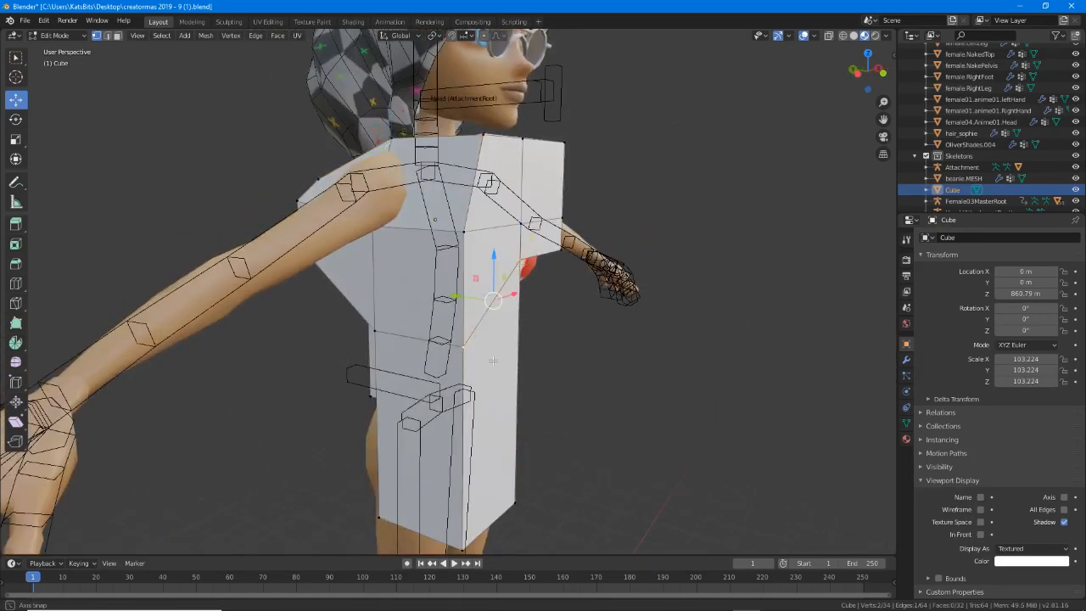
pyautogui.moveTo(492, 361); pyautogui.dragTo(512, 358, button='middle')
pyautogui.moveTo(466, 295); pyautogui.dragTo(432, 286)
pyautogui.moveTo(519, 267); pyautogui.dragTo(459, 300, button='middle')
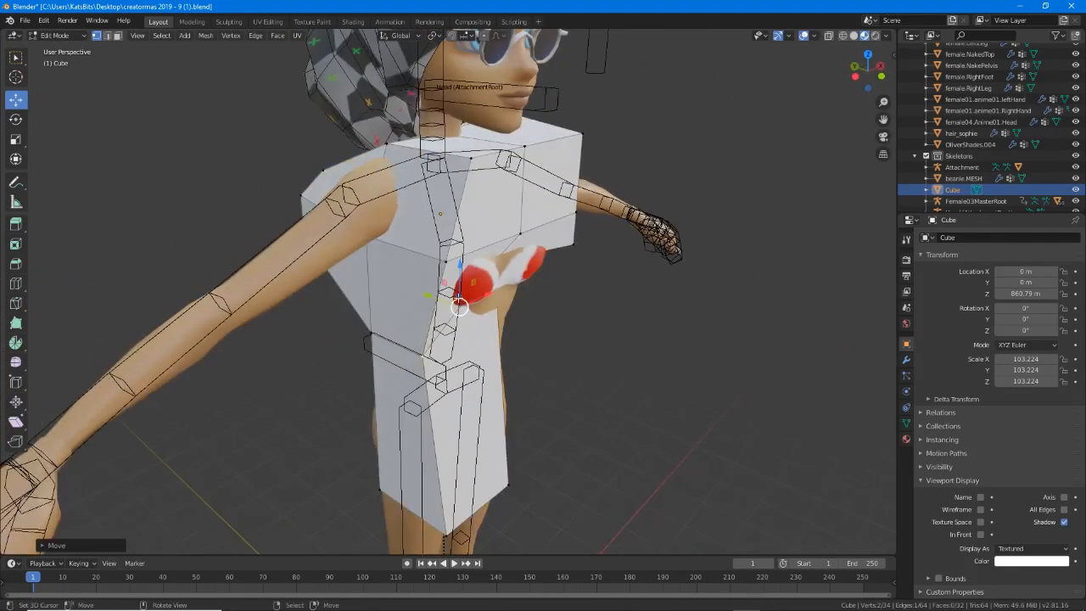
pyautogui.moveTo(457, 306); pyautogui.dragTo(489, 318)
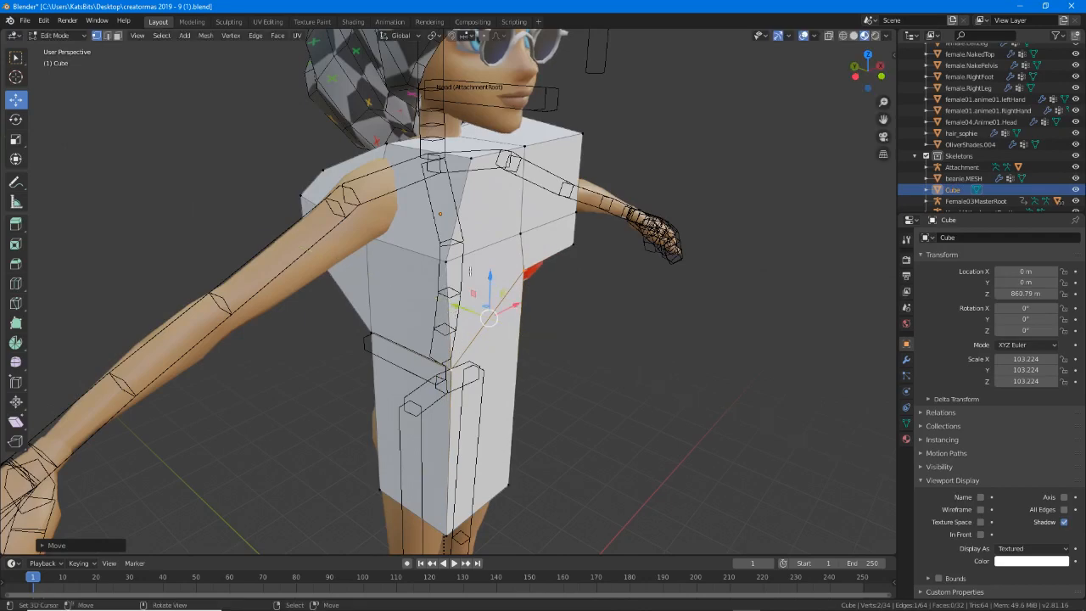
# Lower the front corner vertex of the chest along Z and reposition a neighbouring chest vertex.
pyautogui.moveTo(527, 238); pyautogui.dragTo(548, 257, button='middle')
pyautogui.moveTo(481, 225); pyautogui.dragTo(480, 278)
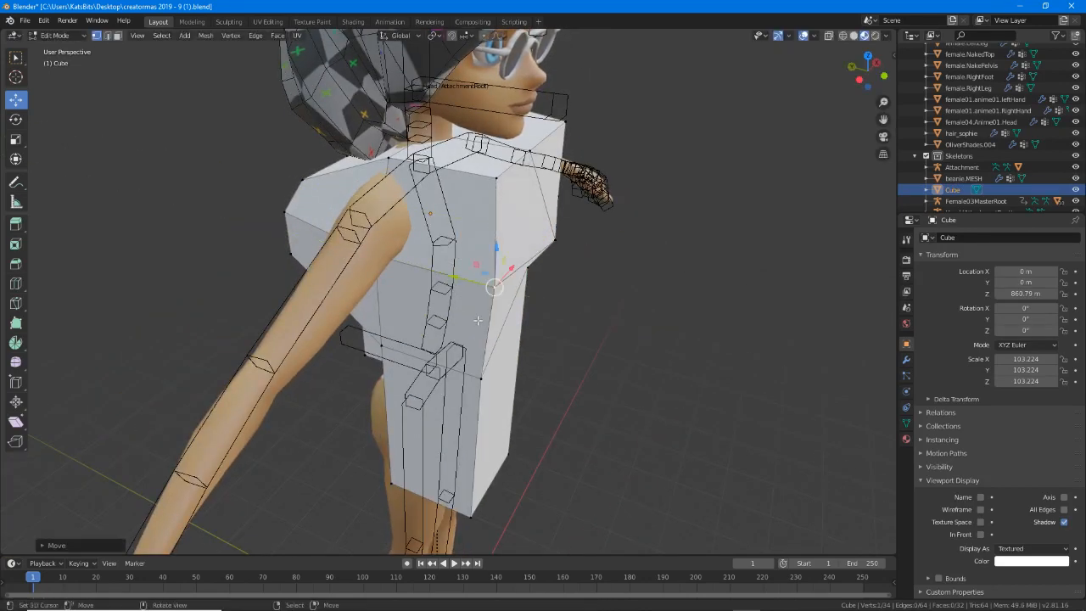
pyautogui.moveTo(457, 263); pyautogui.dragTo(391, 351, button='middle')
pyautogui.moveTo(381, 315); pyautogui.dragTo(418, 241)
# Raise the lower chest corner vertices on the unextruded front side along Z.
pyautogui.moveTo(624, 237); pyautogui.dragTo(560, 252, button='middle')
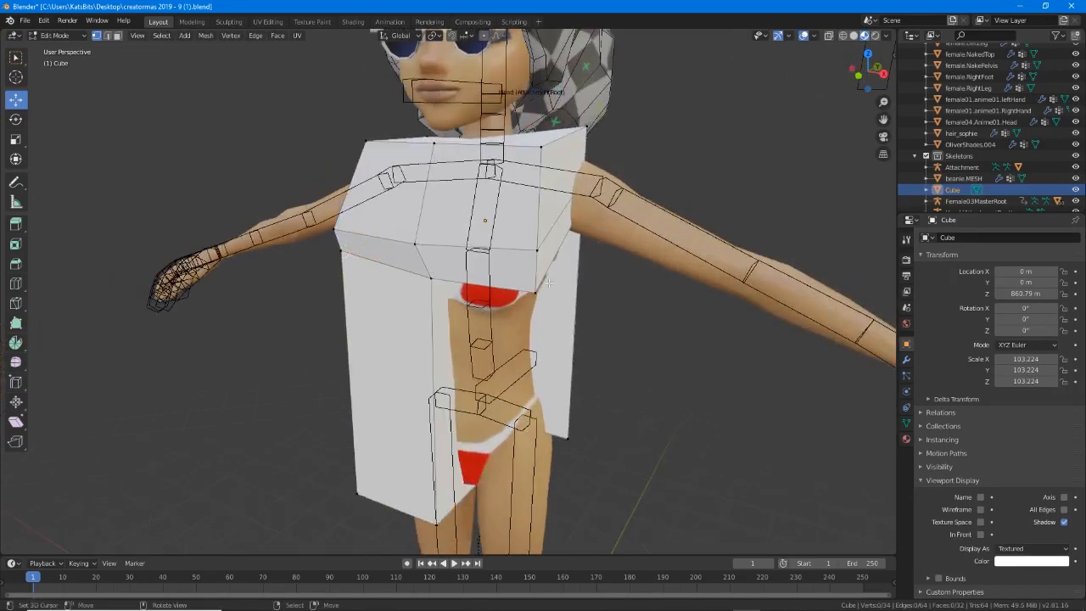
pyautogui.moveTo(539, 227); pyautogui.dragTo(538, 150)
pyautogui.moveTo(545, 178); pyautogui.dragTo(523, 196, button='middle')
# Move the shoulder vertices on the unextruded front side slightly inward along X, and lower a top vertex along Z.
pyautogui.click(557, 157)
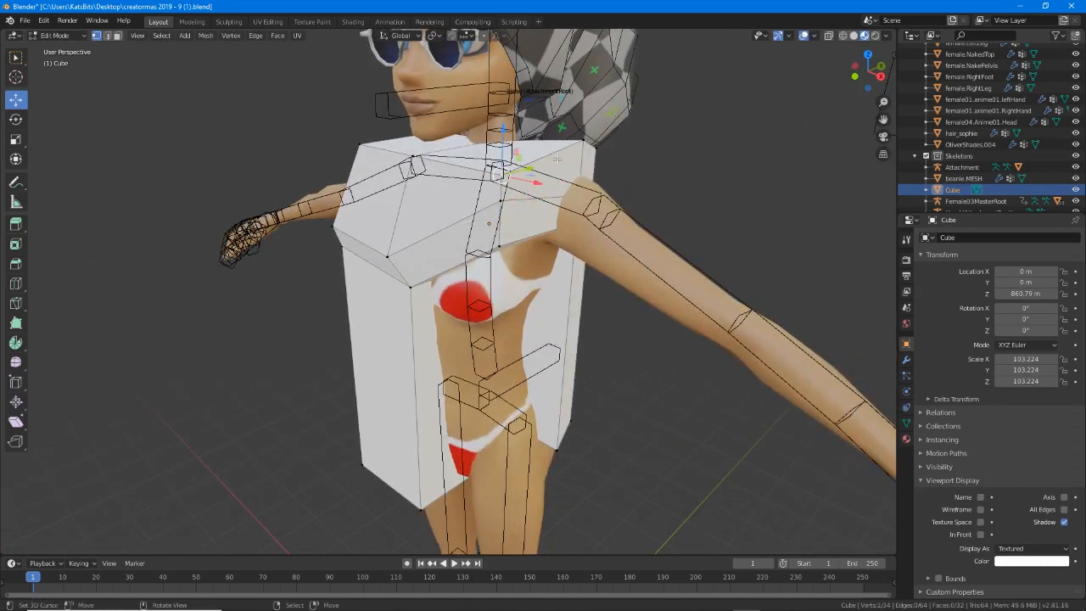
pyautogui.moveTo(575, 156); pyautogui.dragTo(585, 174, button='middle')
pyautogui.moveTo(634, 203); pyautogui.dragTo(615, 199)
pyautogui.moveTo(604, 200); pyautogui.dragTo(592, 141, button='middle')
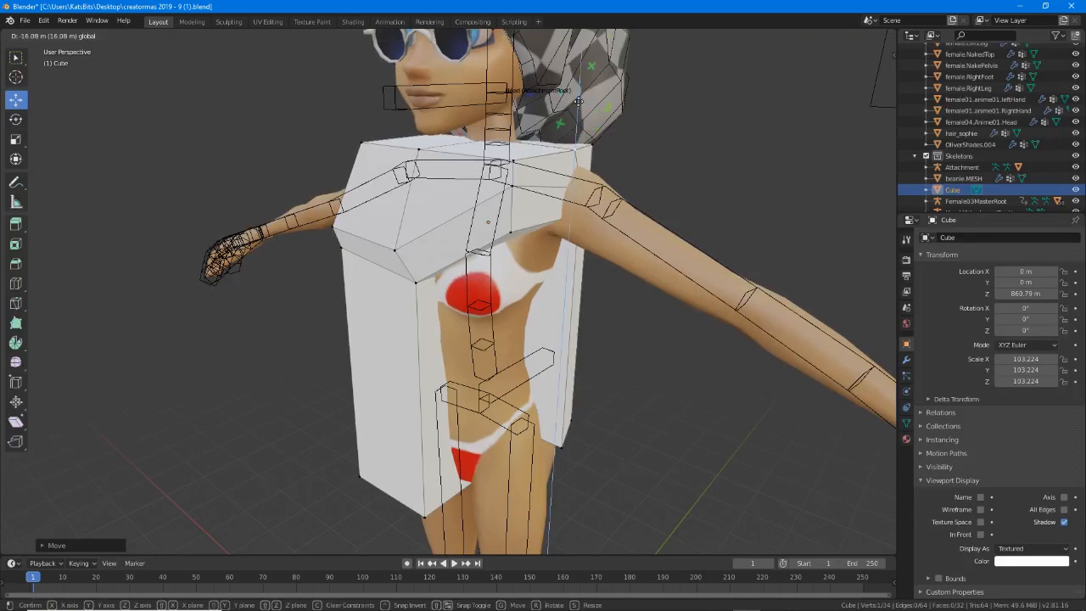
pyautogui.moveTo(519, 192); pyautogui.dragTo(339, 220, button='middle')
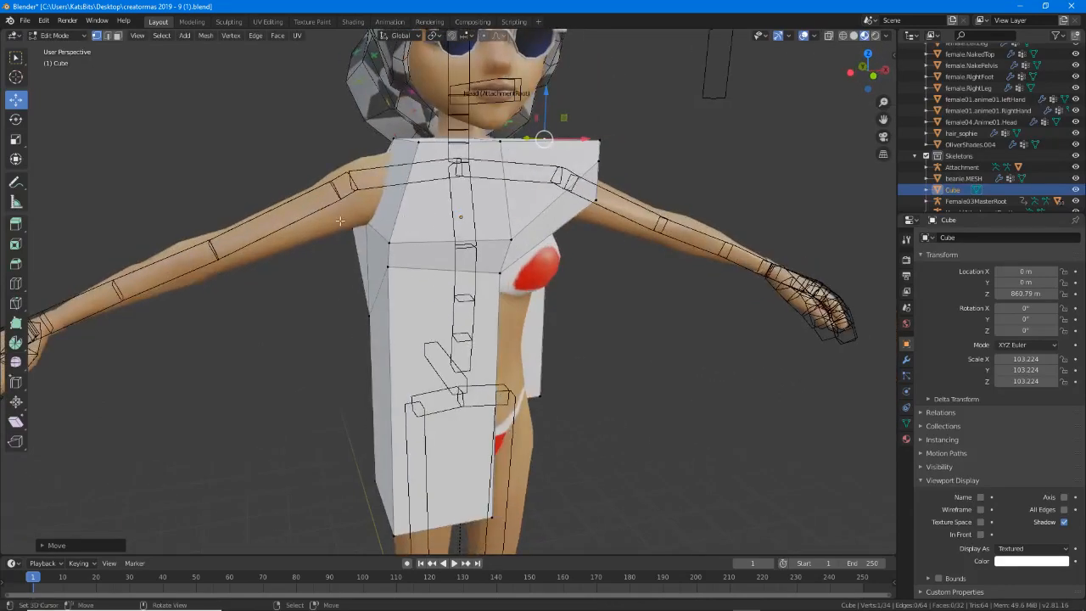
# Shift the outer and inner upper vertices of the front hanging section sideways along X in the same direction.
pyautogui.moveTo(402, 240); pyautogui.dragTo(390, 254, button='middle')
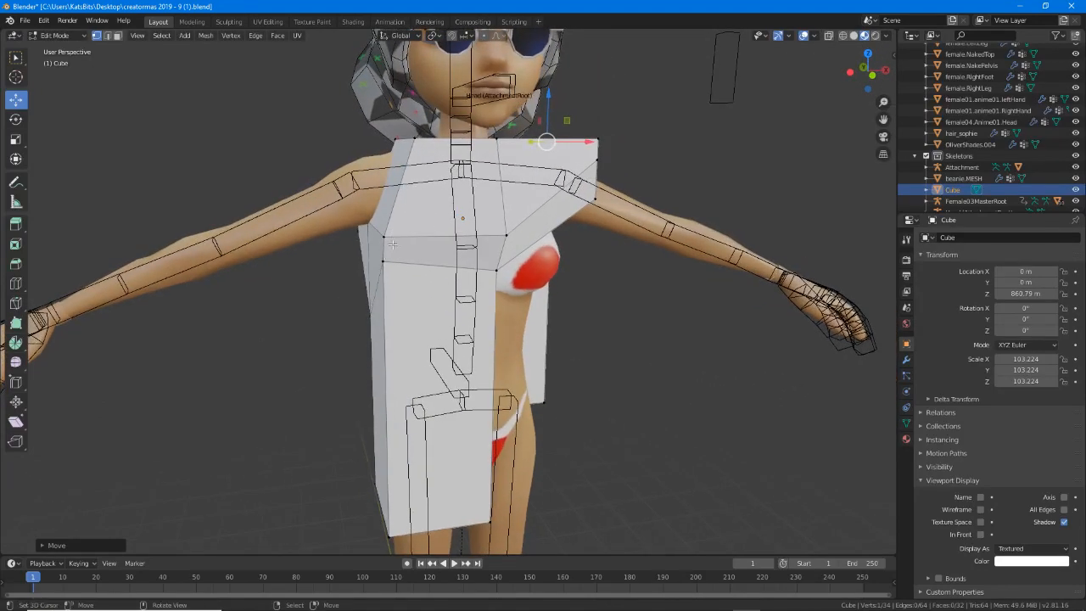
pyautogui.click(386, 258)
pyautogui.moveTo(374, 304); pyautogui.dragTo(348, 299, button='middle')
pyautogui.moveTo(423, 285); pyautogui.dragTo(455, 282)
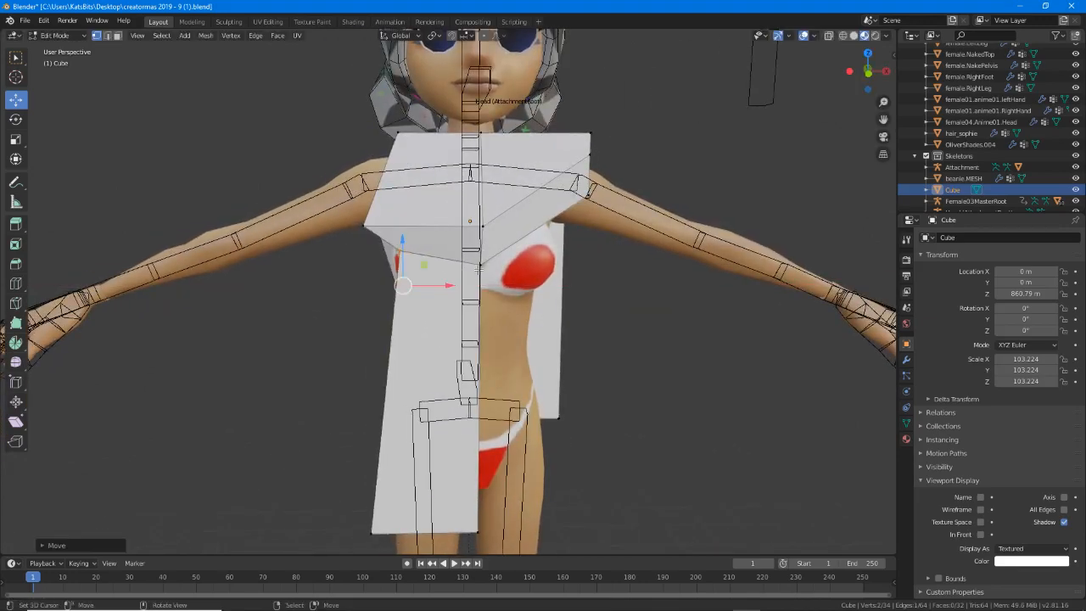
pyautogui.moveTo(475, 261); pyautogui.dragTo(516, 259, button='middle')
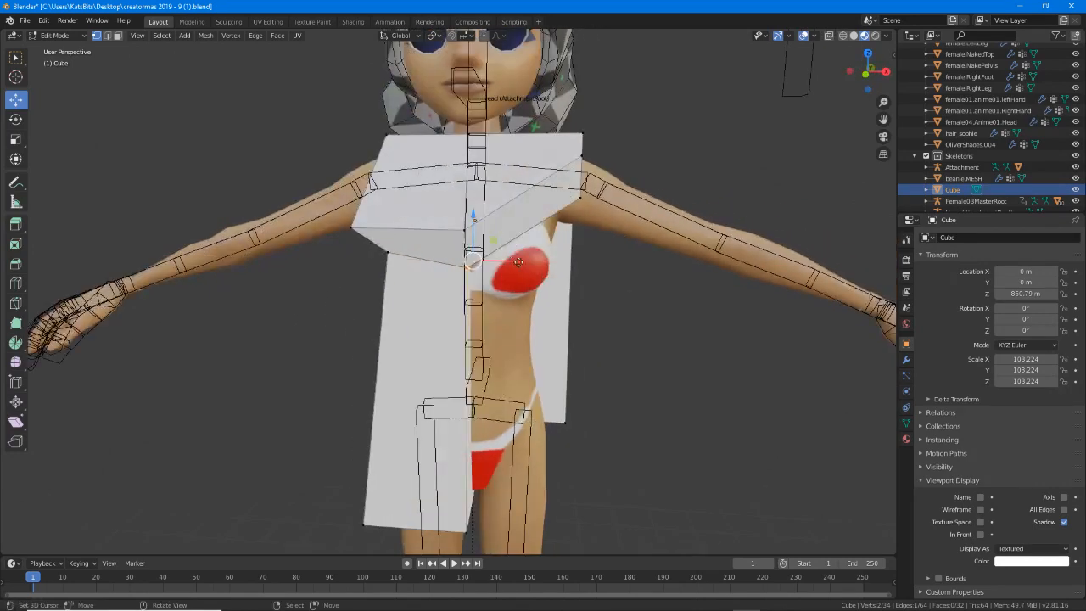
pyautogui.moveTo(514, 262); pyautogui.dragTo(559, 260)
# Move the inner bottom vertices of the front hanging section forward along Y to make its lower end thinner.
pyautogui.moveTo(539, 439); pyautogui.dragTo(465, 319, button='middle')
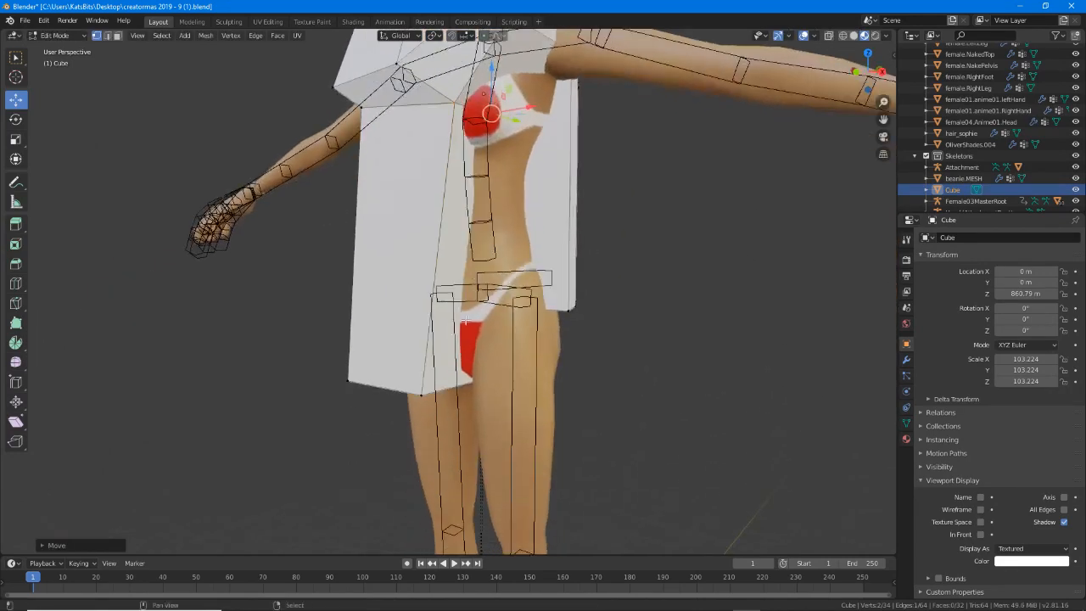
pyautogui.click(414, 398)
pyautogui.moveTo(413, 398); pyautogui.dragTo(306, 295, button='middle')
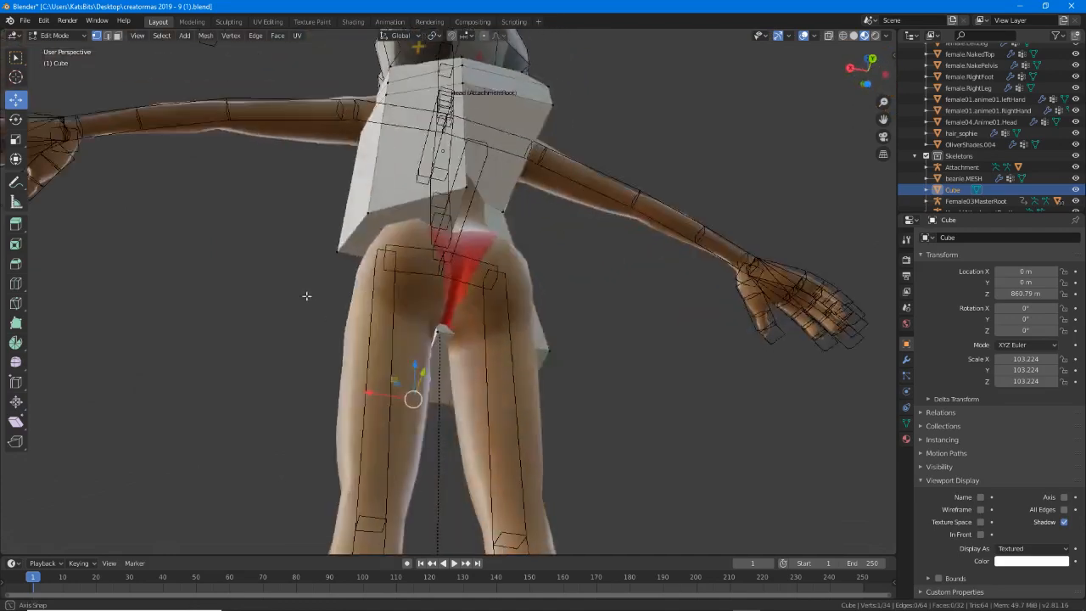
pyautogui.moveTo(565, 346); pyautogui.dragTo(496, 380, button='middle')
pyautogui.moveTo(497, 380); pyautogui.dragTo(421, 358)
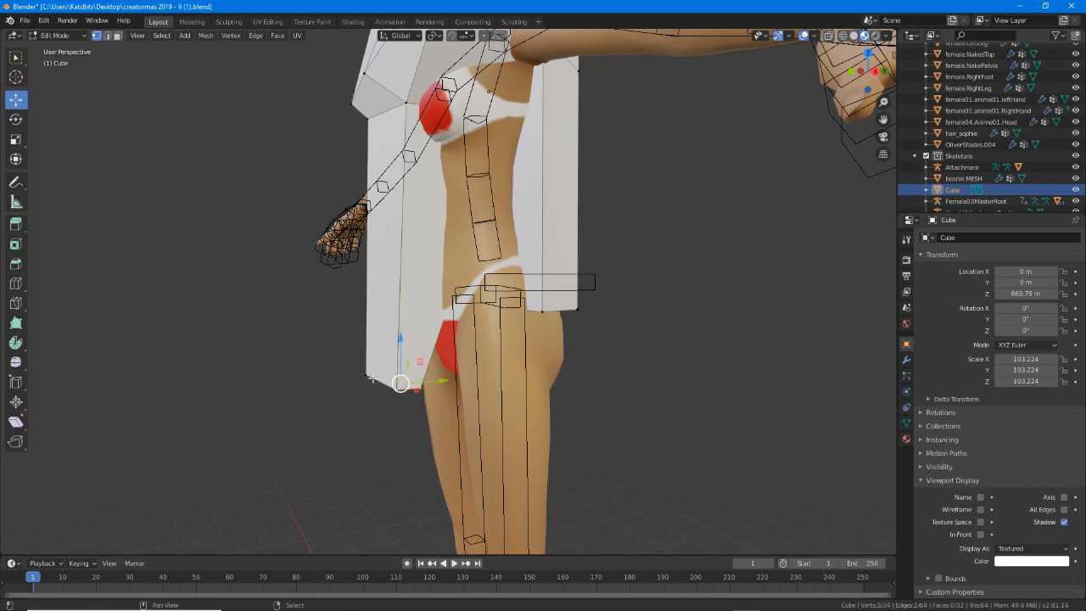
# Adjust the height of the front hanging section's bottom vertices along Z and bring them back toward the legs.
pyautogui.moveTo(402, 343)
pyautogui.mouseDown(button='middle')
pyautogui.moveTo(416, 341)
pyautogui.moveTo(400, 341)
pyautogui.mouseUp(button='middle')
pyautogui.moveTo(400, 341); pyautogui.dragTo(392, 256)
pyautogui.moveTo(392, 256); pyautogui.dragTo(471, 273, button='middle')
pyautogui.moveTo(433, 261); pyautogui.dragTo(436, 399)
pyautogui.moveTo(436, 400); pyautogui.dragTo(469, 393, button='middle')
pyautogui.moveTo(450, 441); pyautogui.dragTo(482, 432)
# Move the bottom outer edge of the rear hanging section backward along Y.
pyautogui.moveTo(520, 333); pyautogui.dragTo(434, 363, button='middle')
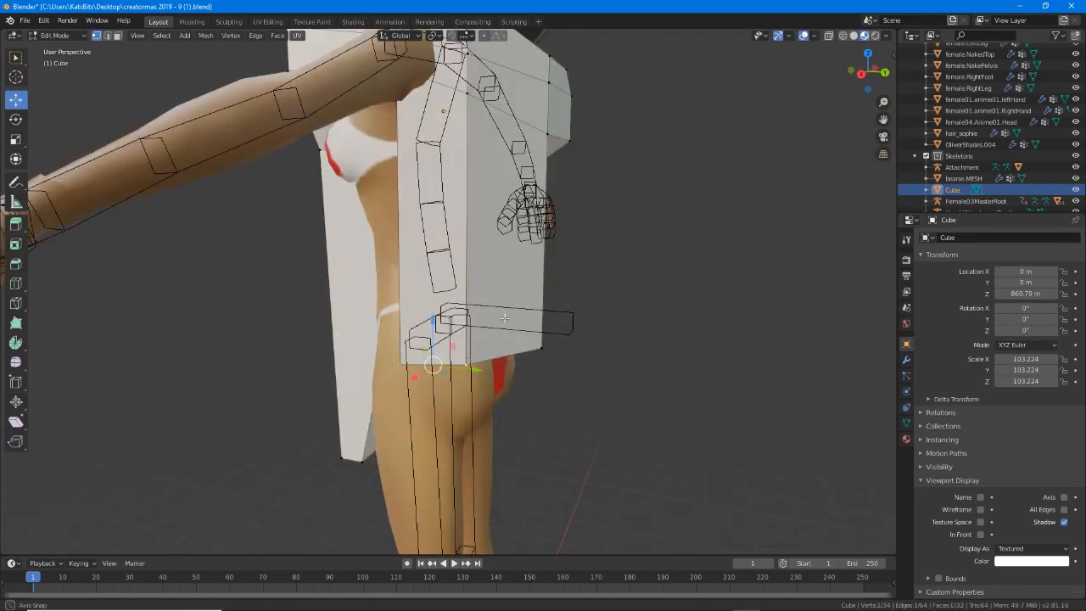
pyautogui.moveTo(504, 317); pyautogui.dragTo(486, 284, button='middle')
pyautogui.moveTo(448, 253); pyautogui.dragTo(487, 242)
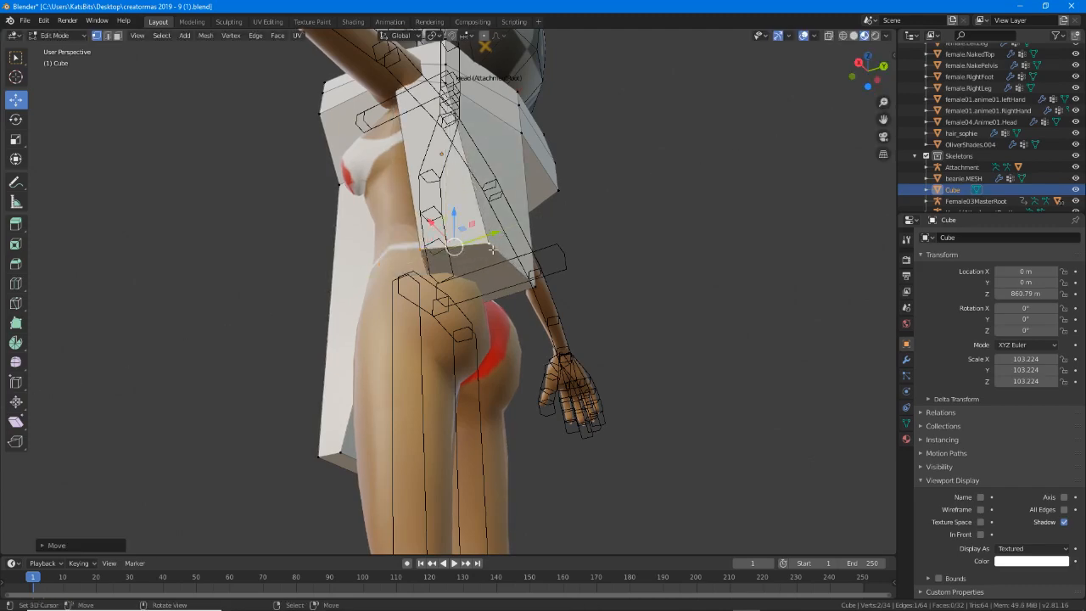
# Move the inner bottom edge of the rear hanging section about 63 m along Y.
pyautogui.moveTo(499, 282); pyautogui.dragTo(436, 336, button='middle')
pyautogui.press('g')
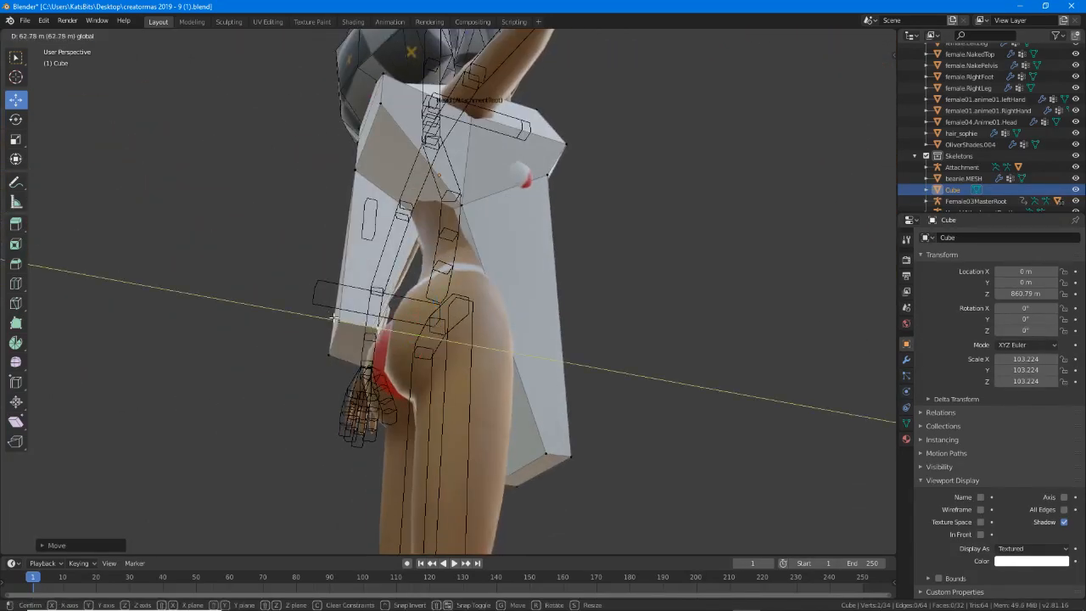
pyautogui.click(334, 318)
# Move the inner upper vertex of the rear hanging section outward along X.
pyautogui.moveTo(334, 317); pyautogui.dragTo(472, 222, button='middle')
pyautogui.moveTo(398, 201); pyautogui.dragTo(438, 211, button='middle')
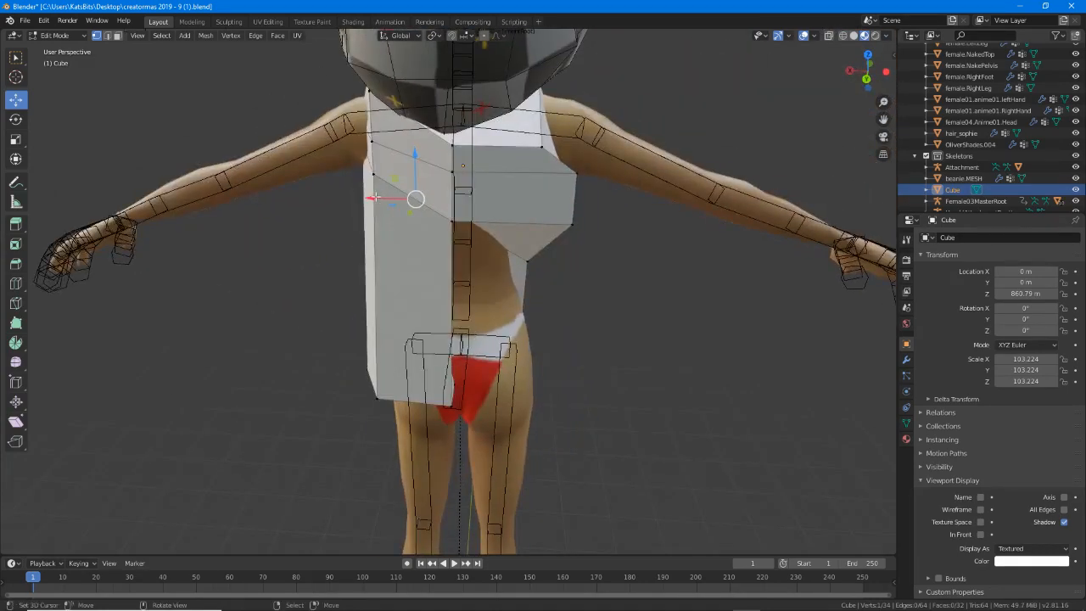
pyautogui.moveTo(371, 197); pyautogui.dragTo(405, 200, button='middle')
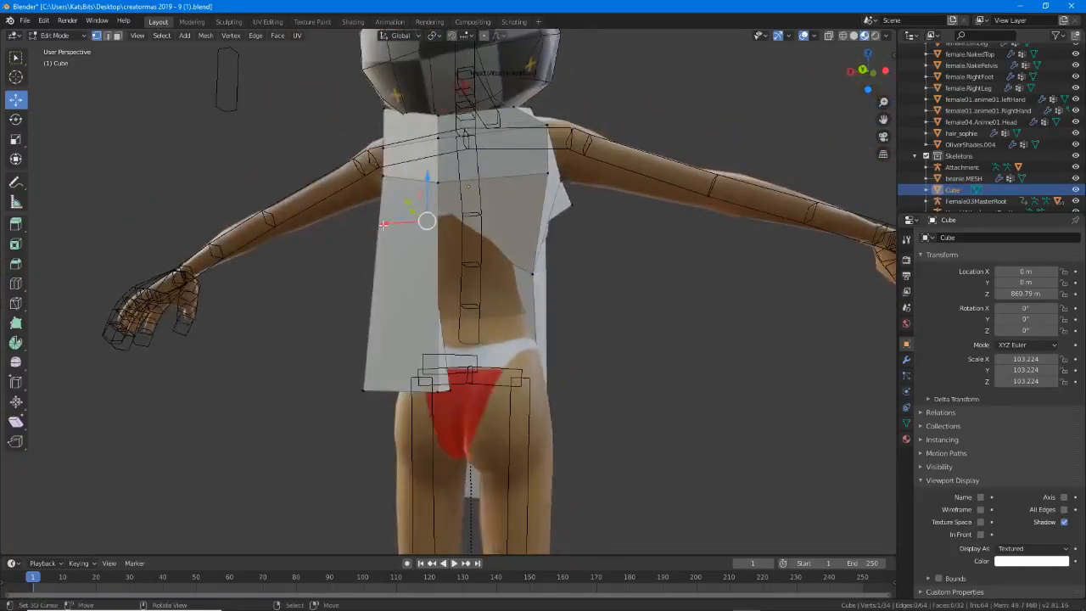
pyautogui.press('g')
pyautogui.press('x')
pyautogui.moveTo(416, 223); pyautogui.dragTo(414, 223)
# Try moving the rear hanging section's inner upper vertex backward along Y and slightly down along Z, and undo the attempt.
pyautogui.moveTo(414, 223); pyautogui.dragTo(340, 216, button='middle')
pyautogui.moveTo(432, 207); pyautogui.dragTo(383, 206)
pyautogui.moveTo(382, 205); pyautogui.dragTo(435, 201, button='middle')
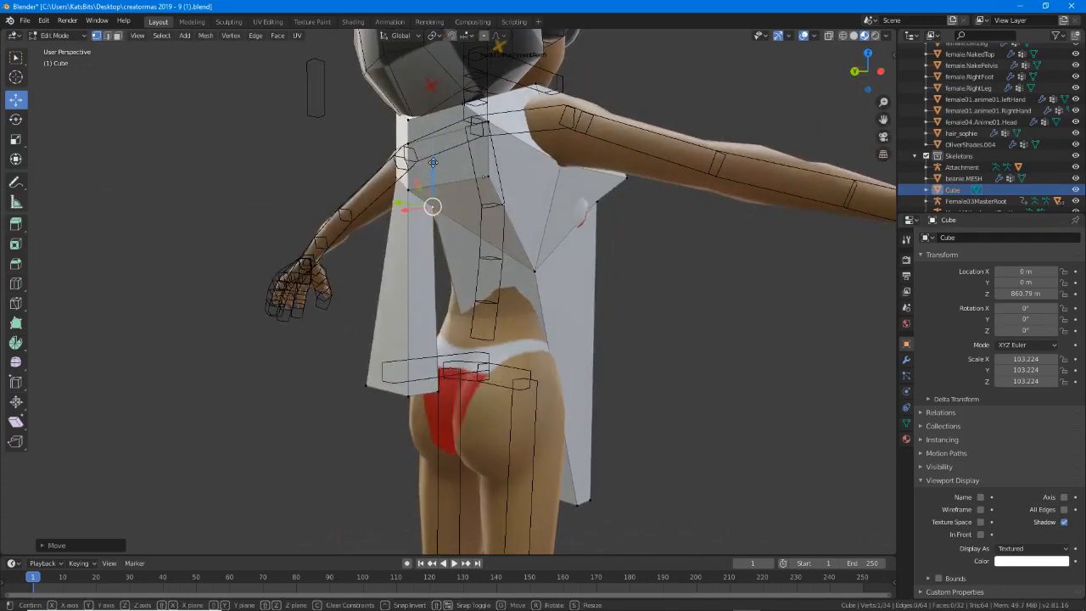
pyautogui.moveTo(434, 161); pyautogui.dragTo(434, 169)
pyautogui.click(434, 170)
pyautogui.moveTo(434, 169); pyautogui.dragTo(440, 207, button='middle')
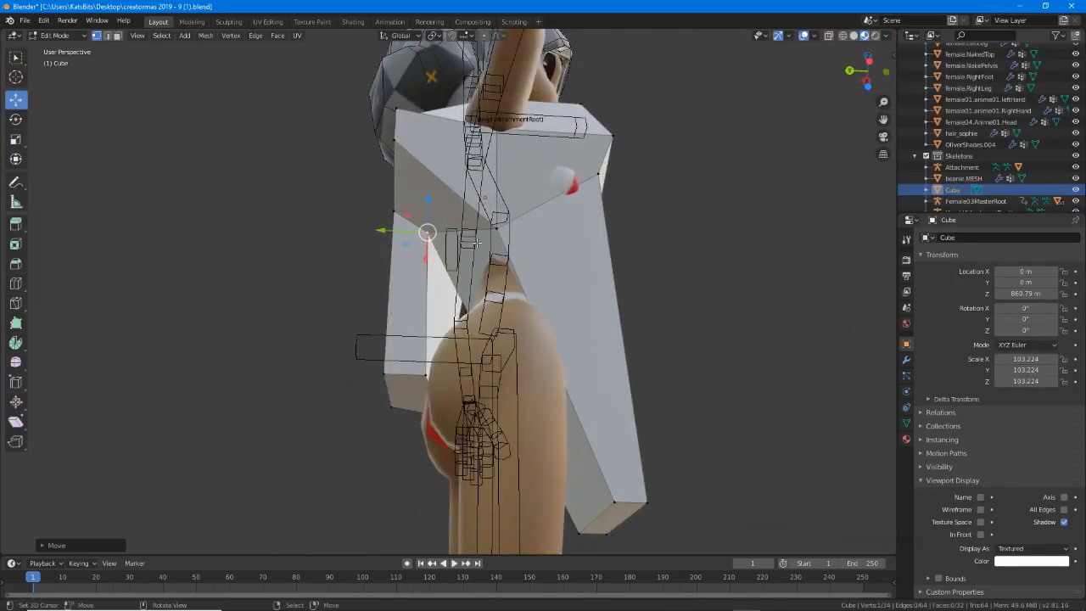
pyautogui.hotkey('ctrl', 'z')
# Raise the low side vertex under the arm, opposite the rear hanging section, about 67 m along Z.
pyautogui.moveTo(476, 244); pyautogui.dragTo(547, 251, button='middle')
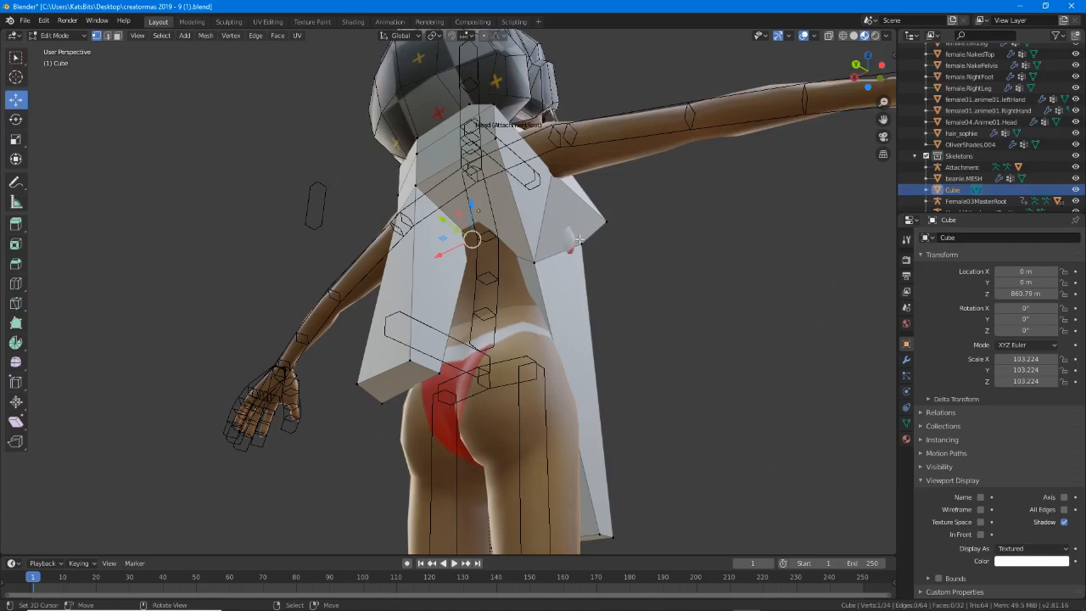
pyautogui.moveTo(576, 240); pyautogui.dragTo(515, 261, button='middle')
pyautogui.press('g')
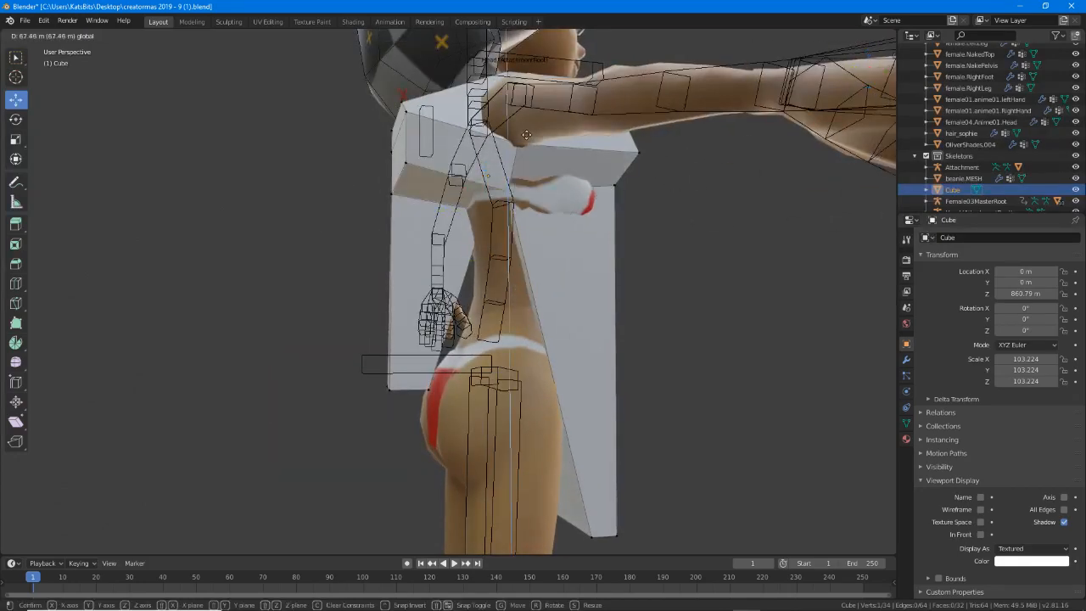
pyautogui.click(527, 134)
pyautogui.moveTo(527, 134); pyautogui.dragTo(611, 233, button='middle')
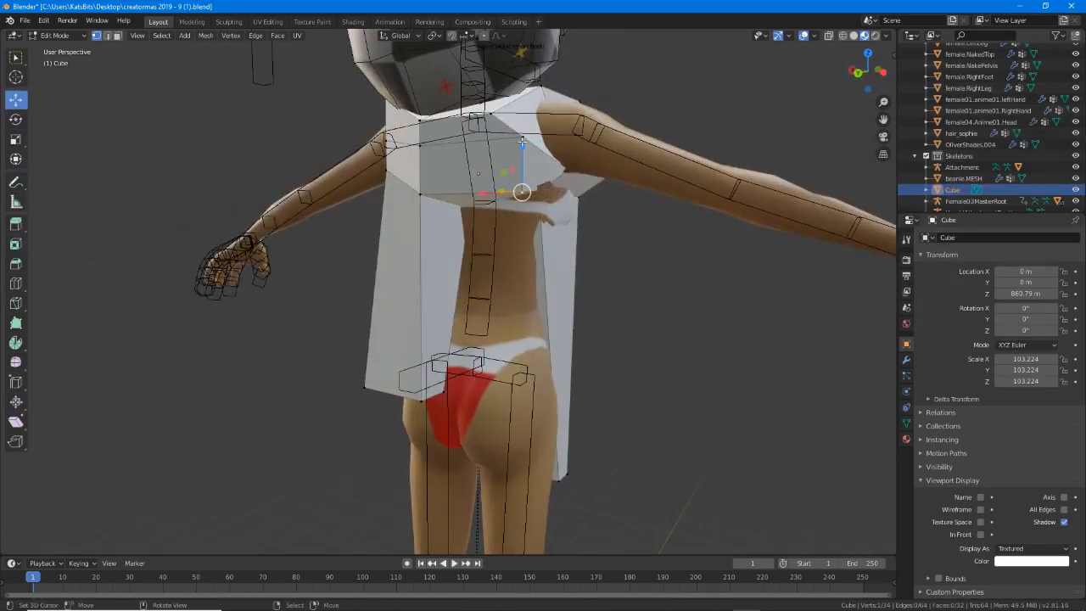
# Pull the rear outer vertices opposite the rear hanging section inward along X, moving the lowest one about 30 m further.
pyautogui.moveTo(522, 163); pyautogui.dragTo(567, 221, button='middle')
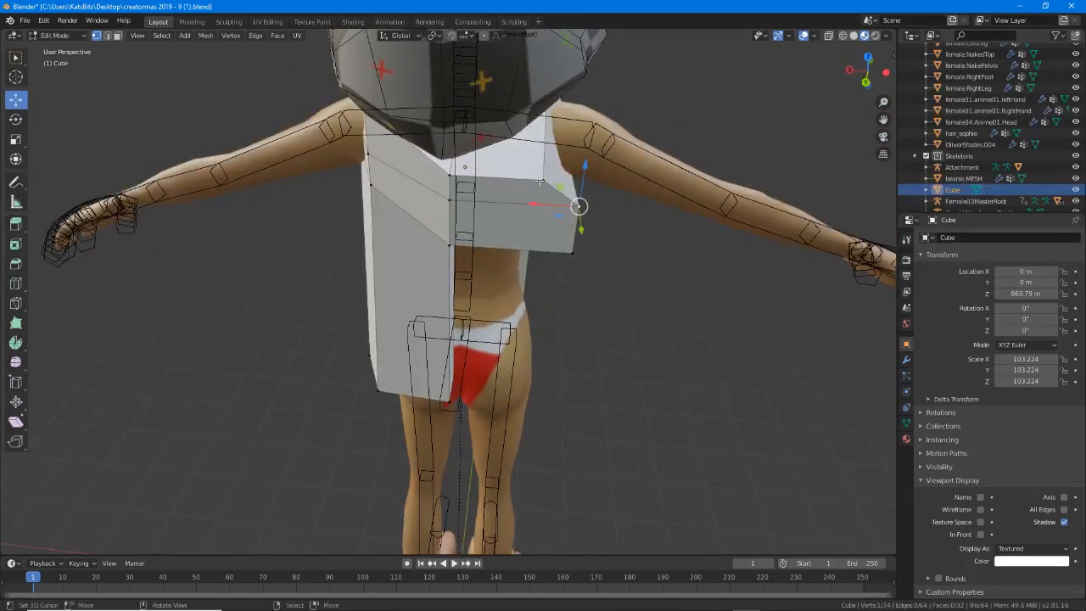
pyautogui.press('g')
pyautogui.press('x')
pyautogui.click(481, 184)
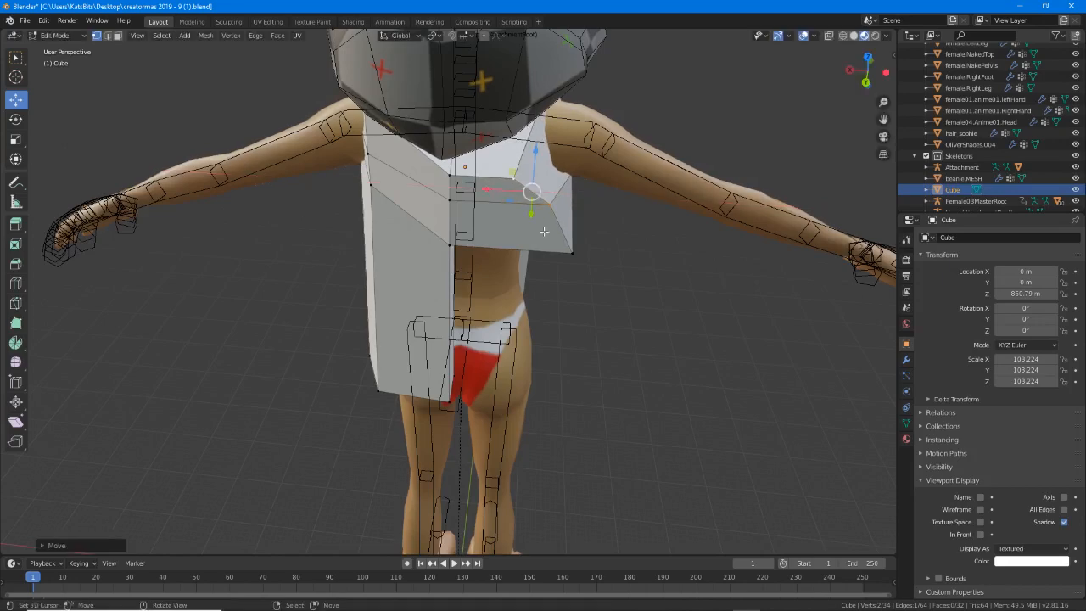
pyautogui.press('g')
pyautogui.press('x')
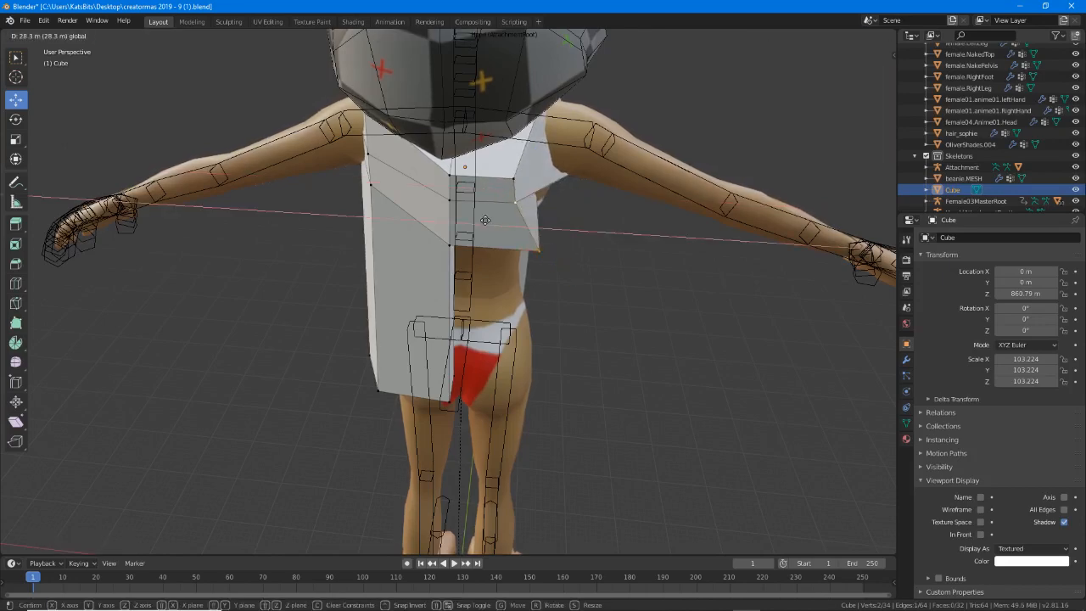
pyautogui.click(538, 247)
pyautogui.press('g')
pyautogui.press('x')
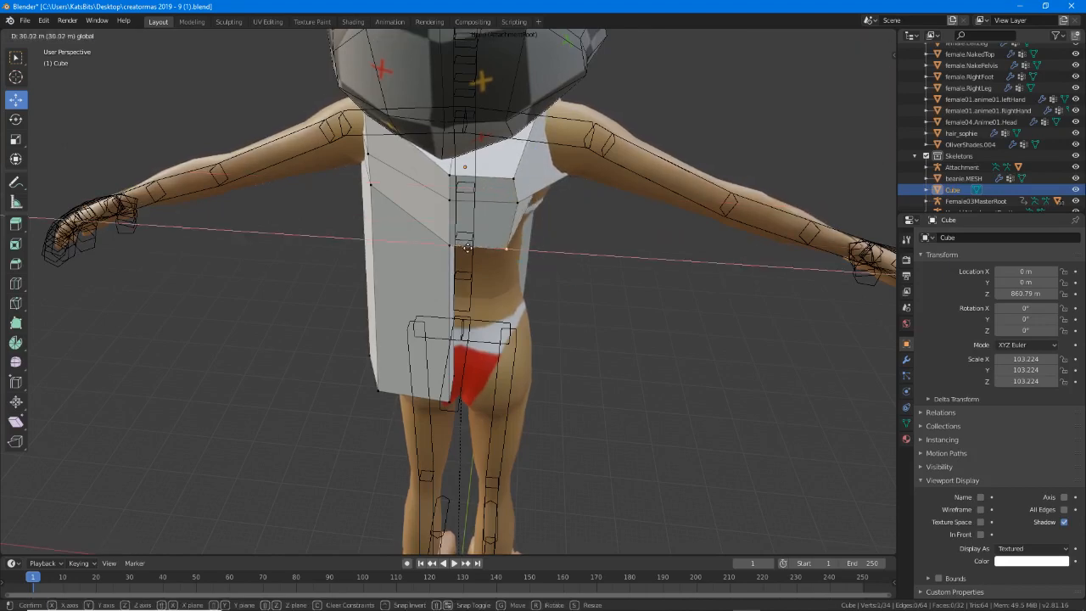
pyautogui.click(466, 247)
# Shift the front chest vertex sideways along X toward the side without the front hanging section.
pyautogui.moveTo(466, 247); pyautogui.dragTo(431, 224, button='middle')
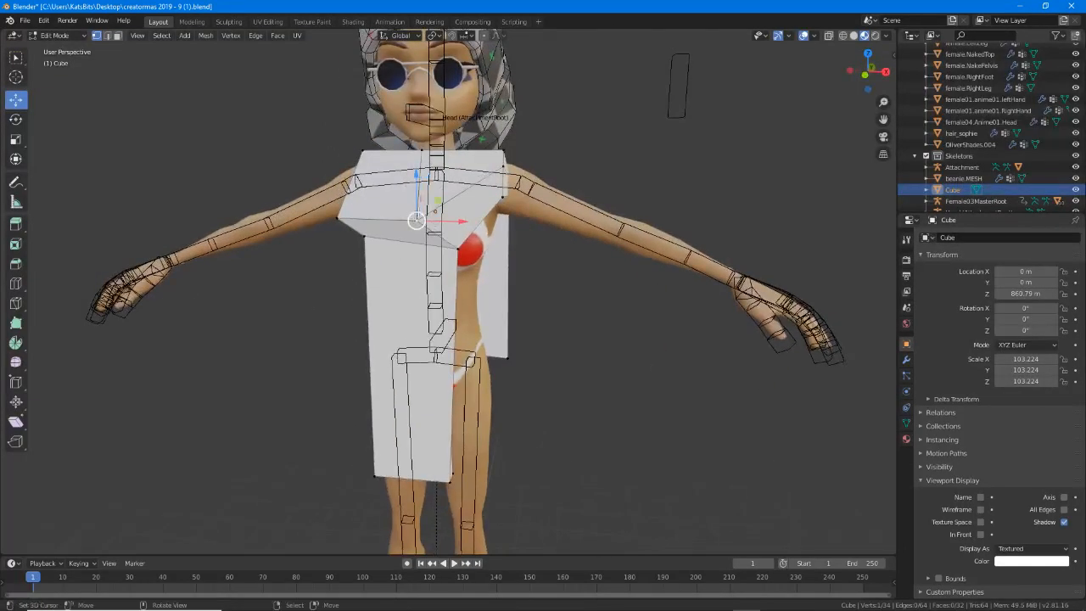
pyautogui.moveTo(460, 221); pyautogui.dragTo(499, 223)
pyautogui.moveTo(495, 235); pyautogui.dragTo(400, 214, button='middle')
# Add a loop cut across the front hanging section and slide it toward the top with a factor of about 0.75.
pyautogui.moveTo(457, 172)
pyautogui.mouseDown(button='middle')
pyautogui.moveTo(388, 174)
pyautogui.moveTo(456, 203)
pyautogui.moveTo(374, 208)
pyautogui.moveTo(384, 159)
pyautogui.moveTo(344, 193)
pyautogui.moveTo(410, 206)
pyautogui.moveTo(458, 171)
pyautogui.moveTo(465, 179)
pyautogui.mouseUp(button='middle')
pyautogui.scroll(2, 363, 202)
pyautogui.hotkey('ctrl', 'r')
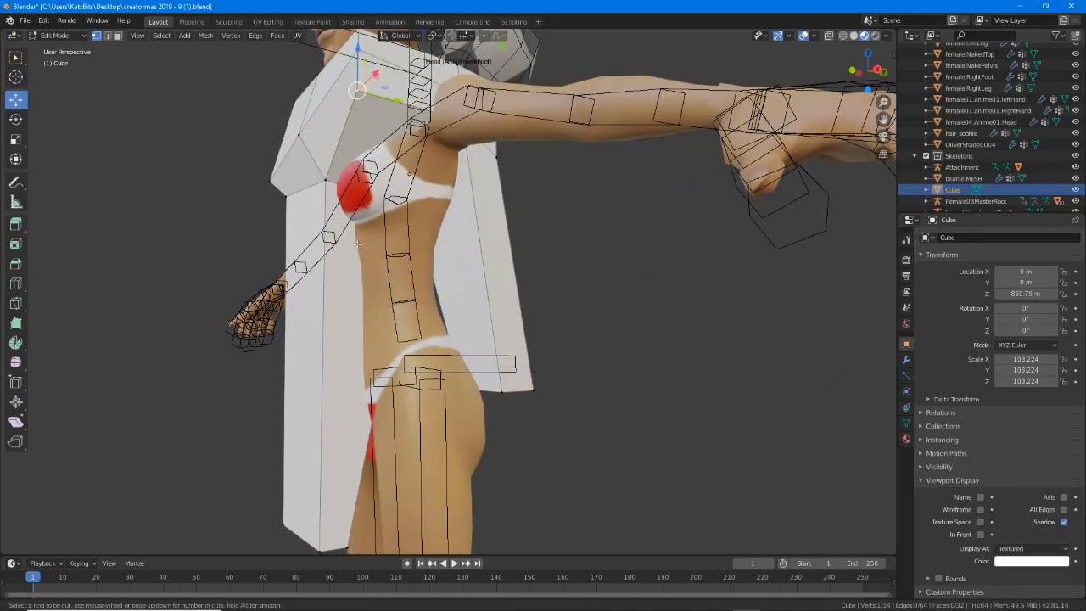
pyautogui.click(323, 288)
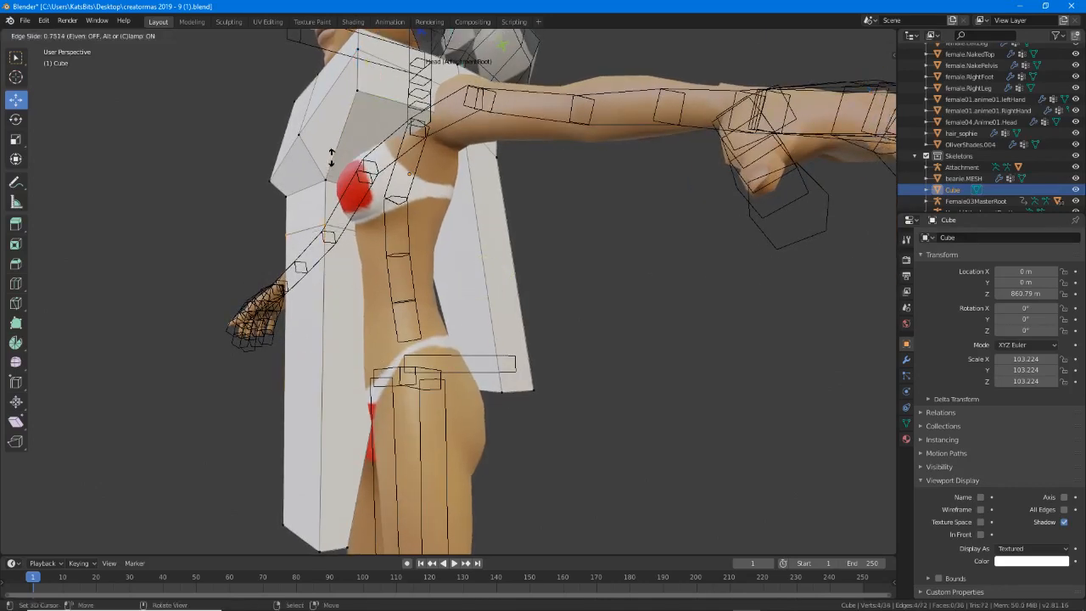
pyautogui.click(332, 157)
# Add a loop cut across the rear hanging section and slide it toward the section's upper end.
pyautogui.hotkey('ctrl', 'r')
pyautogui.click(470, 158)
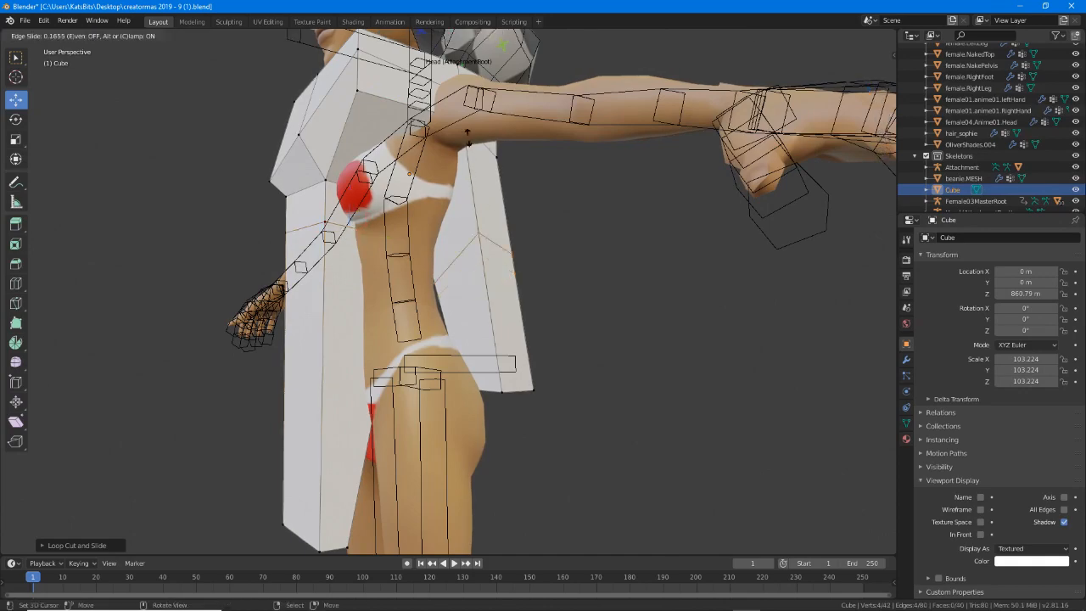
pyautogui.click(467, 89)
# With X-ray enabled, move the inner vertices of the front section's loop cut forward along Y and up along Z.
pyautogui.moveTo(467, 89); pyautogui.dragTo(469, 225, button='middle')
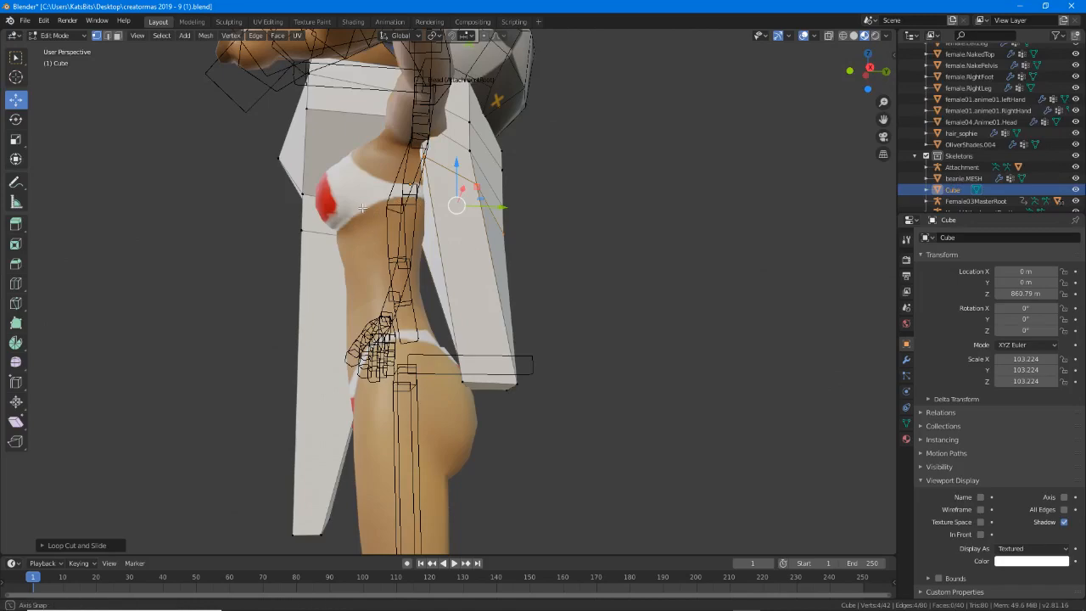
pyautogui.moveTo(362, 208); pyautogui.dragTo(391, 229, button='middle')
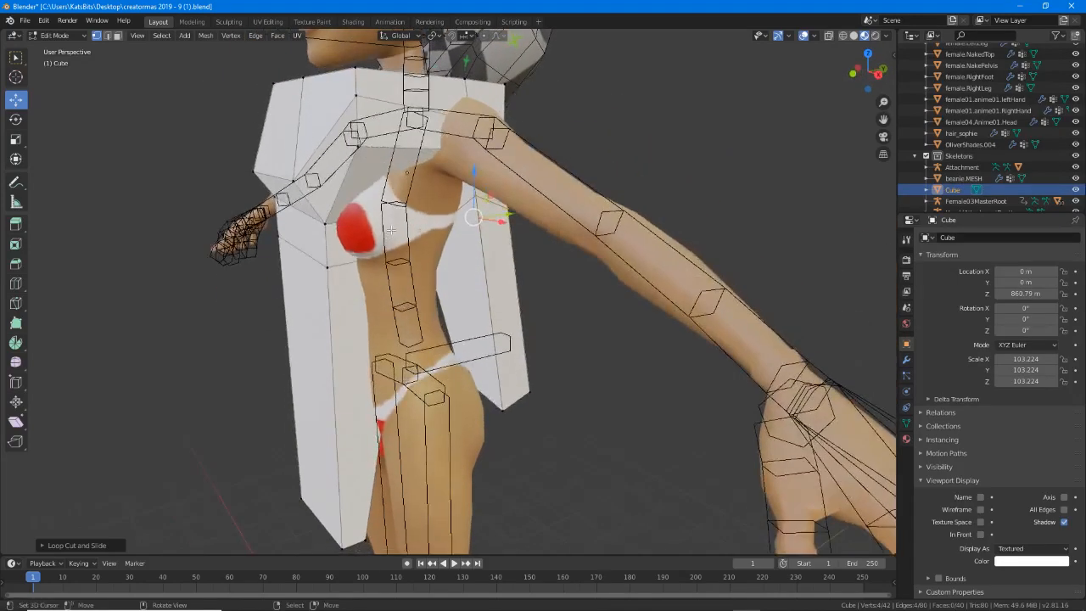
pyautogui.click(829, 35)
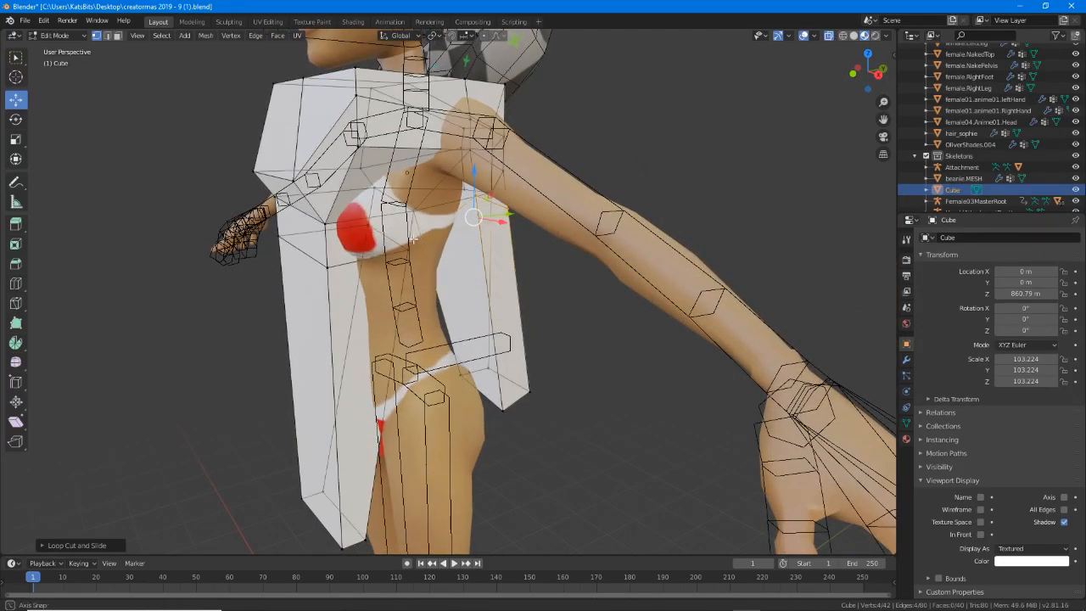
pyautogui.moveTo(373, 219); pyautogui.dragTo(400, 232, button='middle')
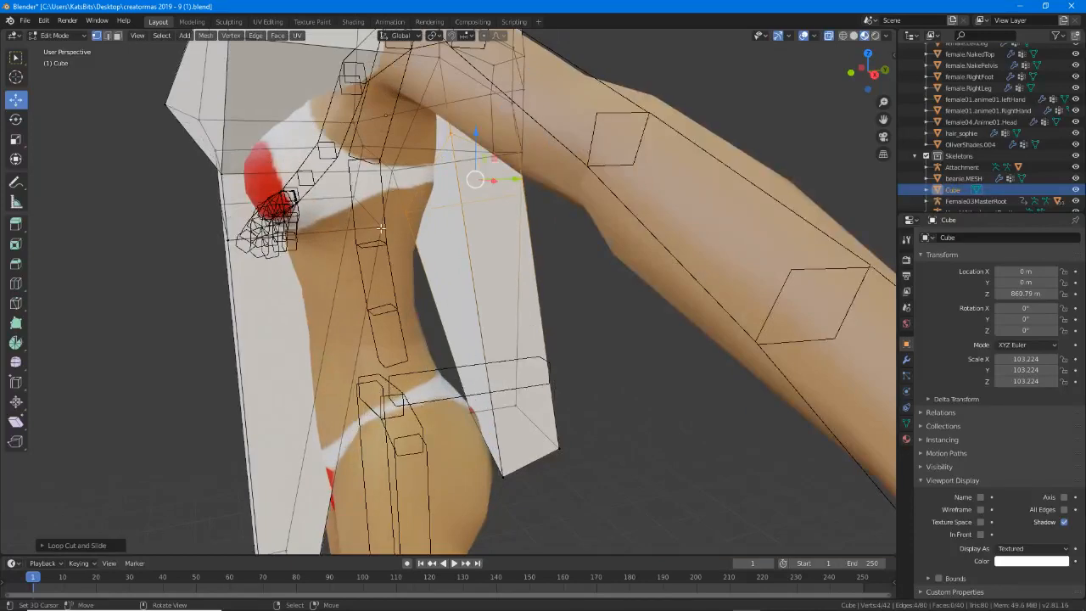
pyautogui.click(362, 197)
pyautogui.moveTo(404, 209); pyautogui.dragTo(314, 211)
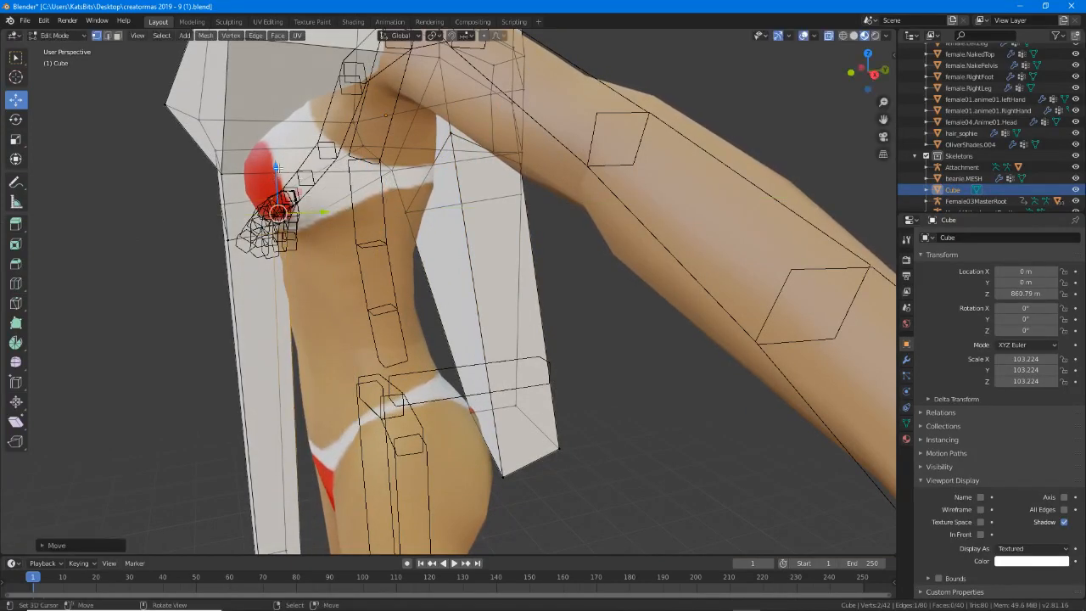
pyautogui.moveTo(276, 167); pyautogui.dragTo(275, 126)
# Move the inner vertices of the rear section's loop cut backward along Y.
pyautogui.moveTo(285, 165); pyautogui.dragTo(335, 160, button='middle')
pyautogui.click(321, 149)
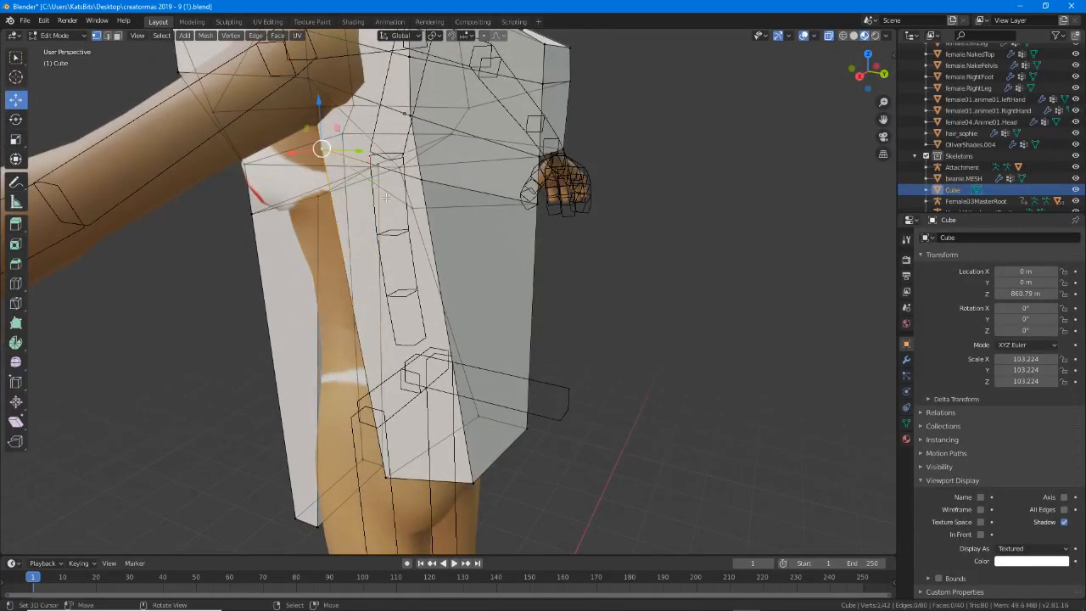
pyautogui.moveTo(401, 217); pyautogui.dragTo(457, 191, button='middle')
pyautogui.moveTo(450, 173); pyautogui.dragTo(474, 168)
# Move the outer-side loop vertex and the bottom corner vertex of the rear hanging section inward along X.
pyautogui.moveTo(462, 176); pyautogui.dragTo(327, 241, button='middle')
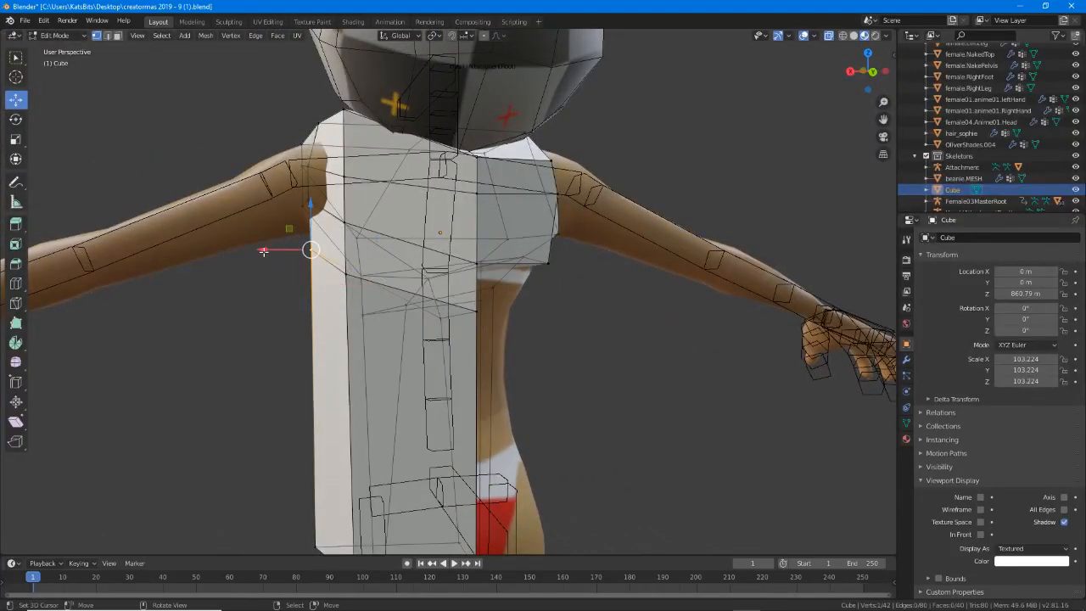
pyautogui.moveTo(263, 252); pyautogui.dragTo(345, 213)
pyautogui.keyDown('shift'); pyautogui.moveTo(339, 259); pyautogui.dragTo(350, 105, button='middle'); pyautogui.keyUp('shift')
pyautogui.rightClick(316, 380)
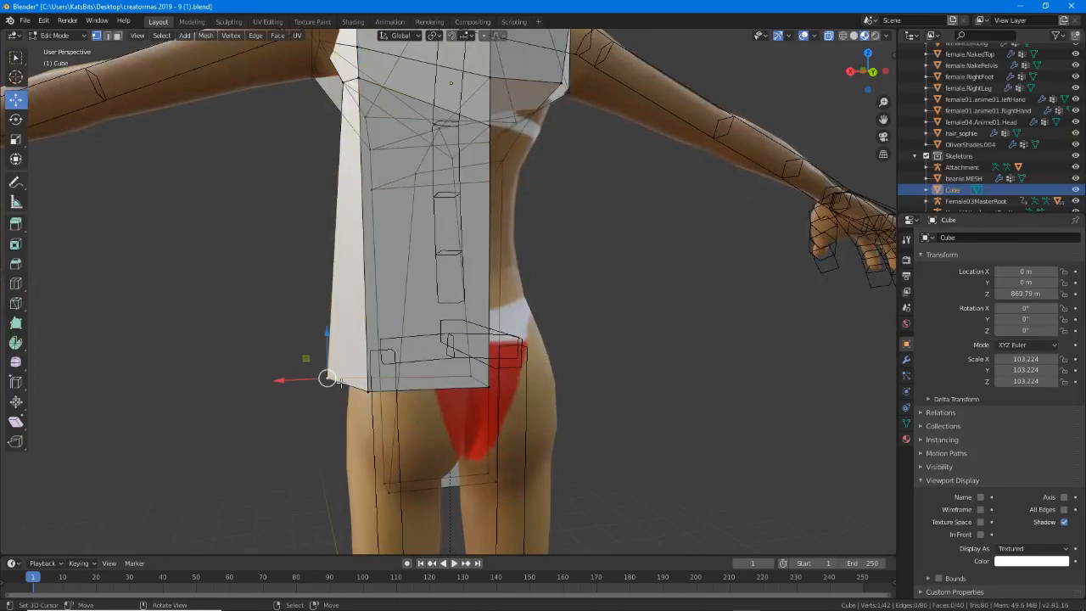
pyautogui.moveTo(281, 380); pyautogui.dragTo(313, 378)
# Select two loop vertices below the torso section and inspect the mesh around the underarm from the side and below.
pyautogui.keyDown('shift'); pyautogui.moveTo(379, 243); pyautogui.dragTo(252, 190, button='middle'); pyautogui.keyUp('shift')
pyautogui.rightClick(410, 200)
pyautogui.scroll(1, 448, 205)
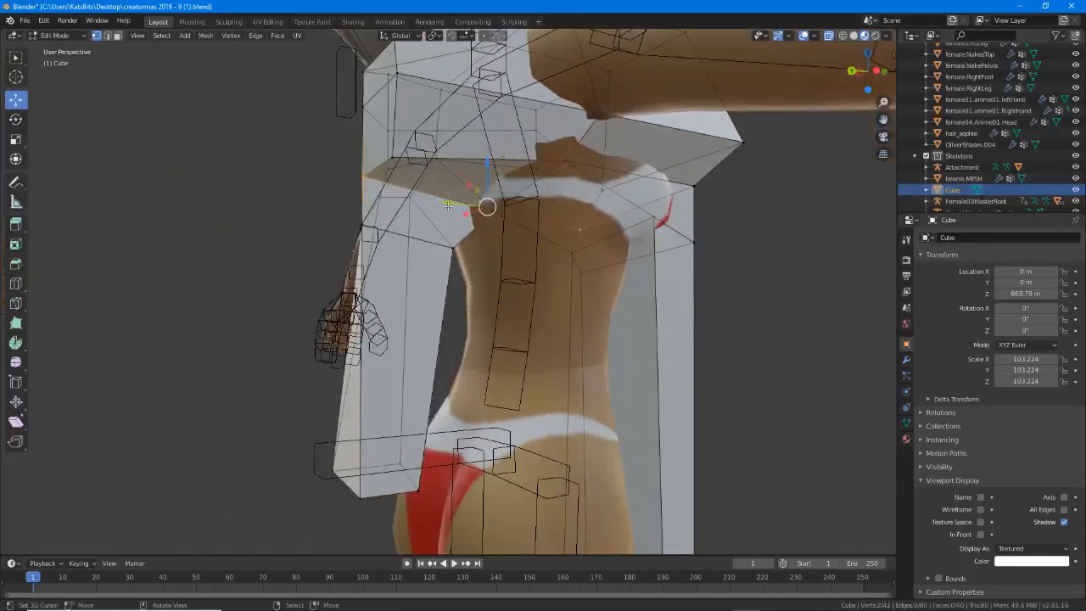
pyautogui.scroll(2, 447, 206)
pyautogui.moveTo(501, 197); pyautogui.dragTo(471, 181, button='middle')
pyautogui.scroll(-2, 494, 212)
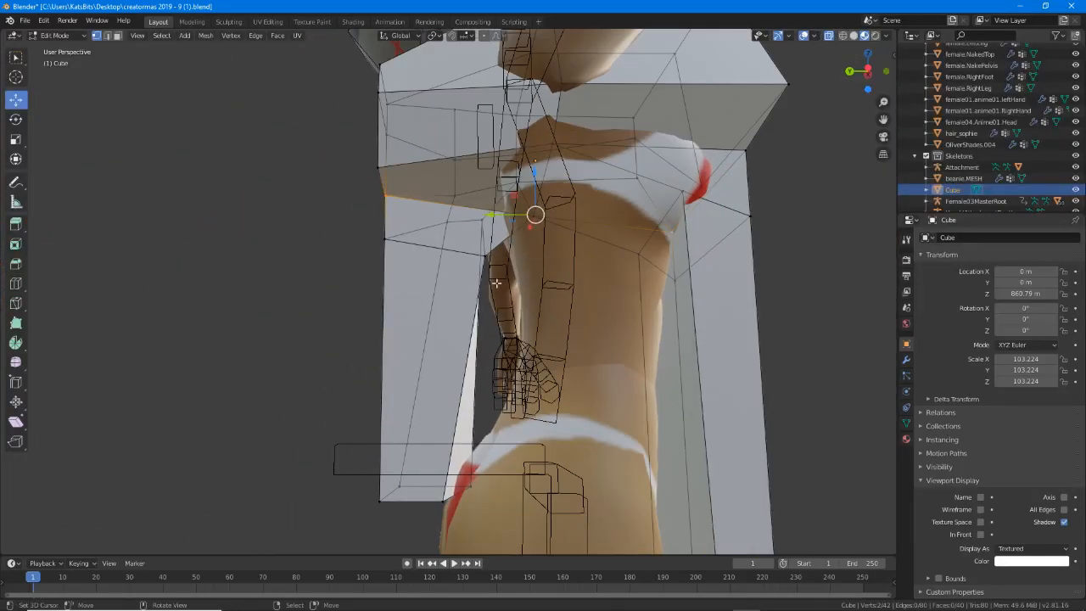
pyautogui.moveTo(481, 285); pyautogui.dragTo(510, 273, button='middle')
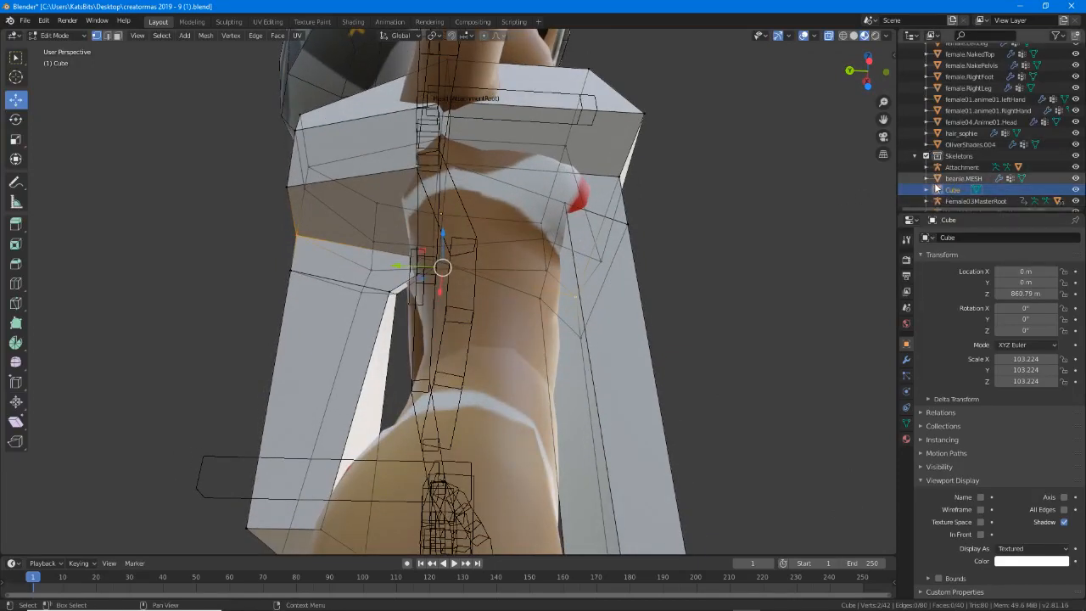
# Move the Cube and beanie.MESH objects from the Skeletons collection into the Meshes collection.
pyautogui.scroll(-1, 933, 180)
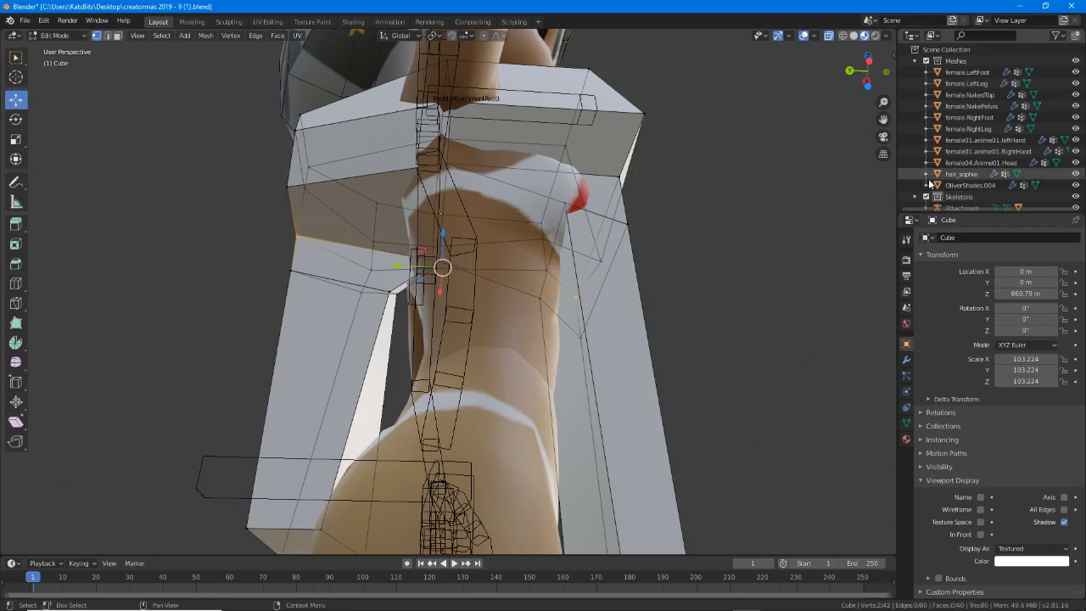
pyautogui.scroll(2, 938, 181)
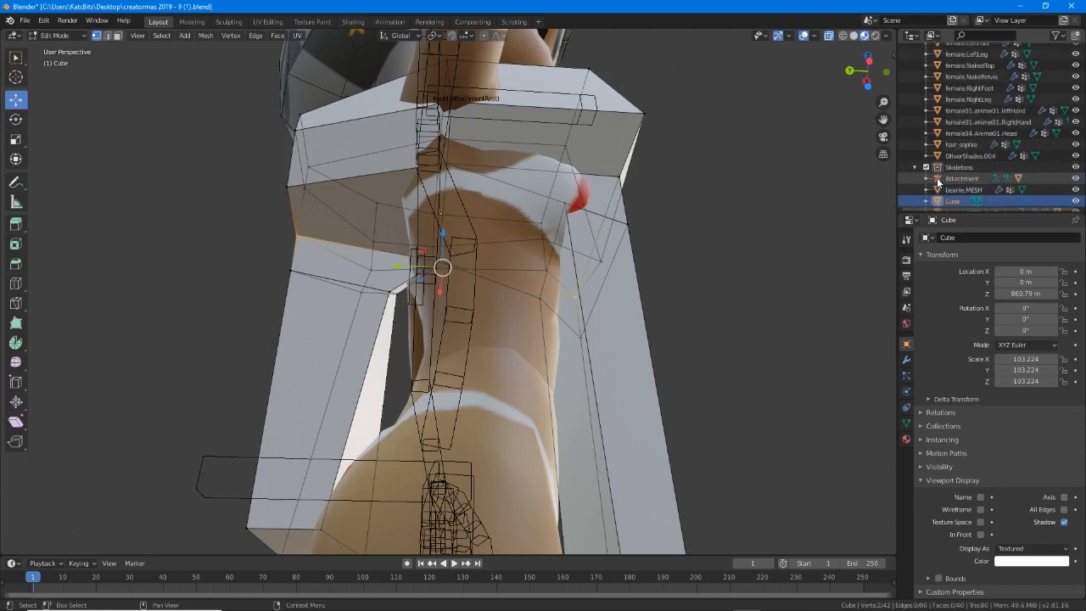
pyautogui.moveTo(937, 198); pyautogui.dragTo(913, 85)
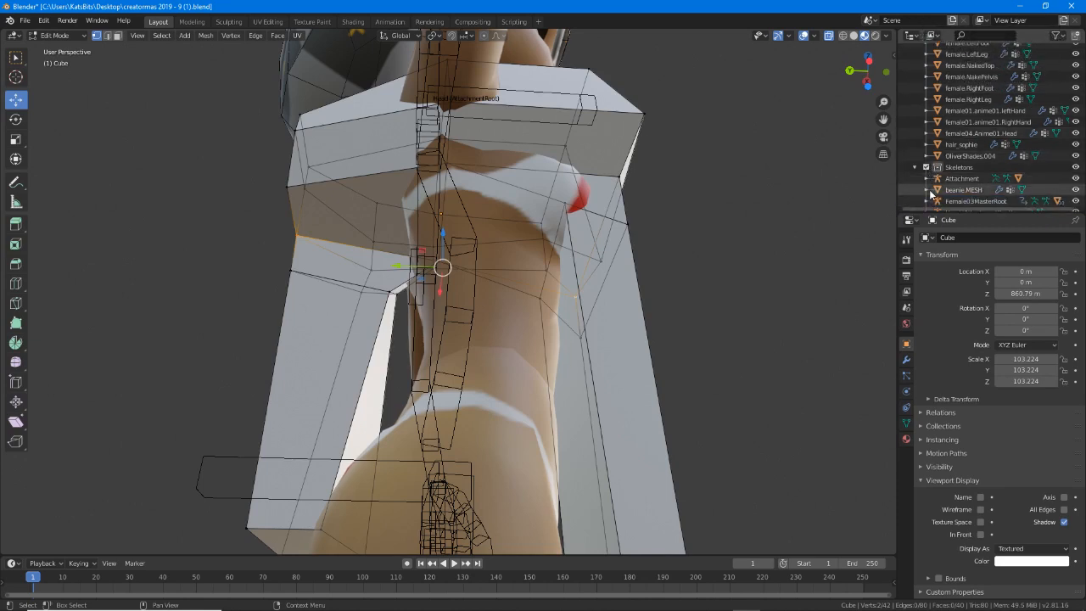
pyautogui.moveTo(937, 191); pyautogui.dragTo(921, 83)
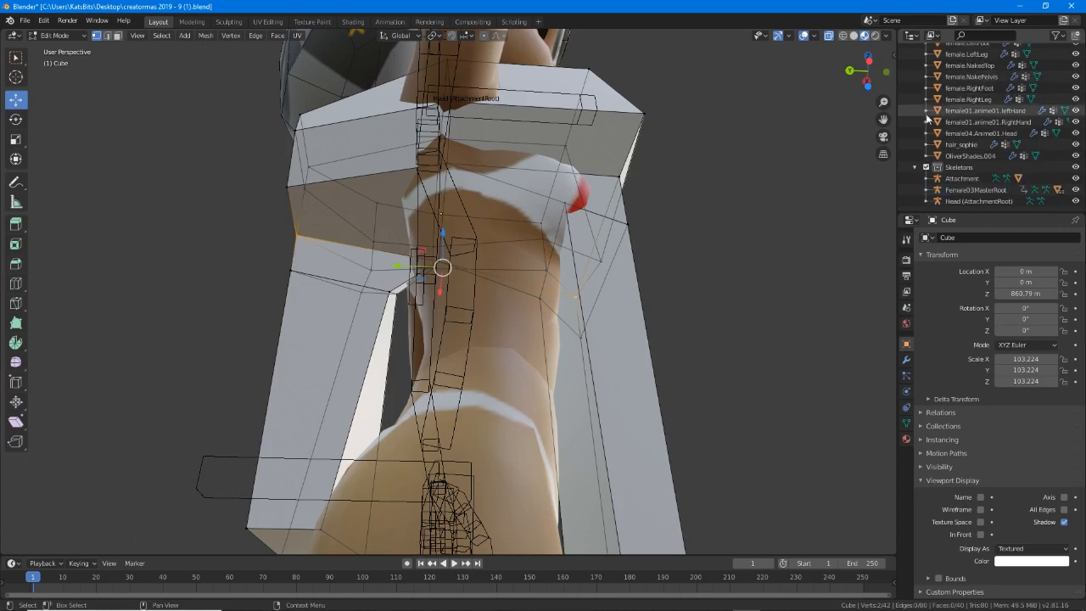
pyautogui.scroll(3, 927, 126)
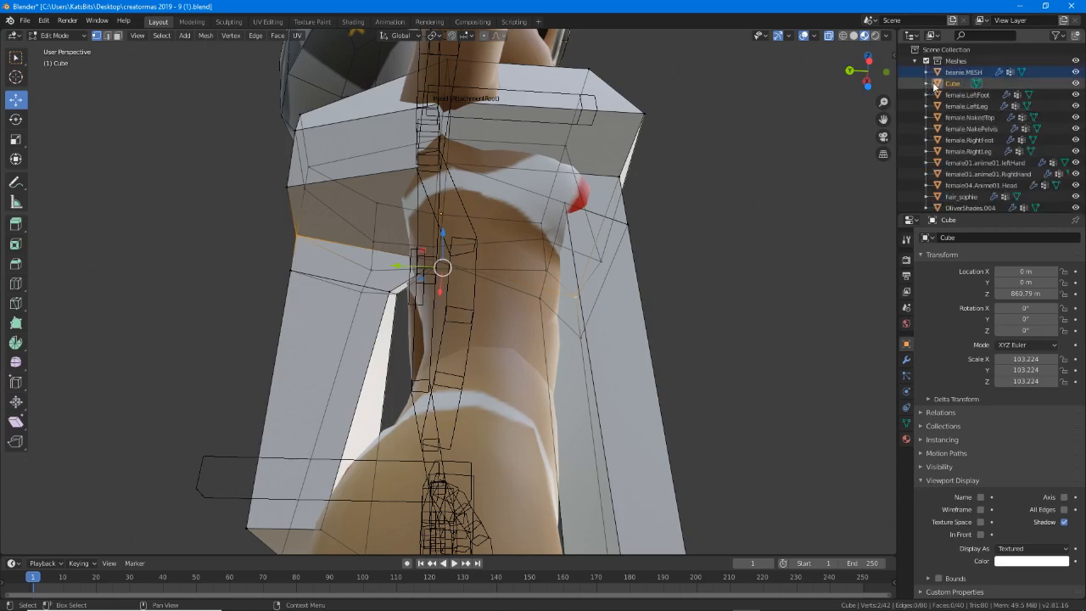
# Exclude the Skeletons collection from the view layer to hide the armatures.
pyautogui.scroll(-3, 932, 103)
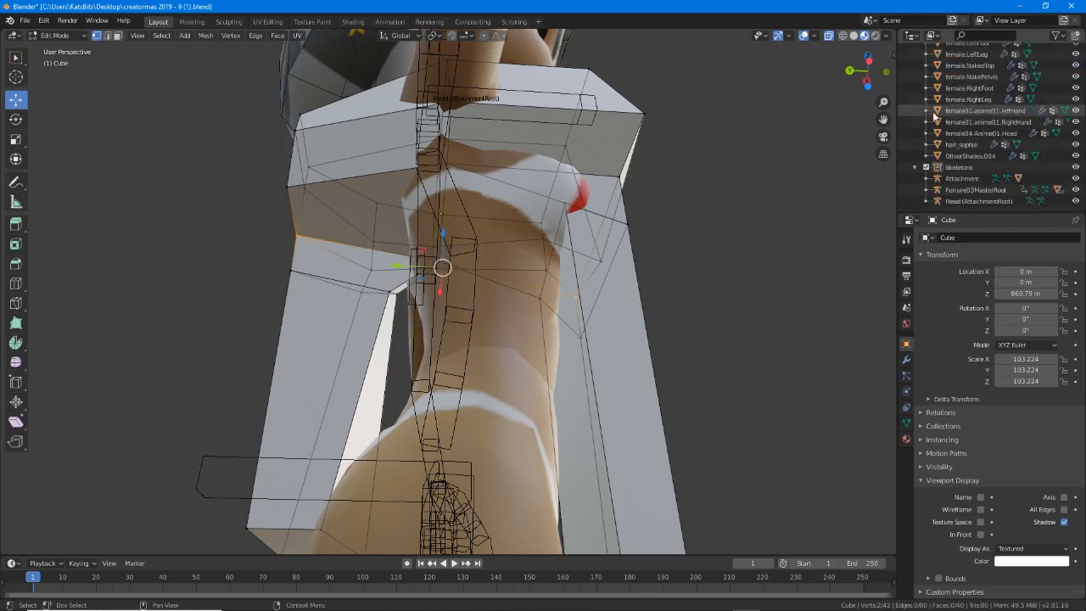
pyautogui.click(925, 167)
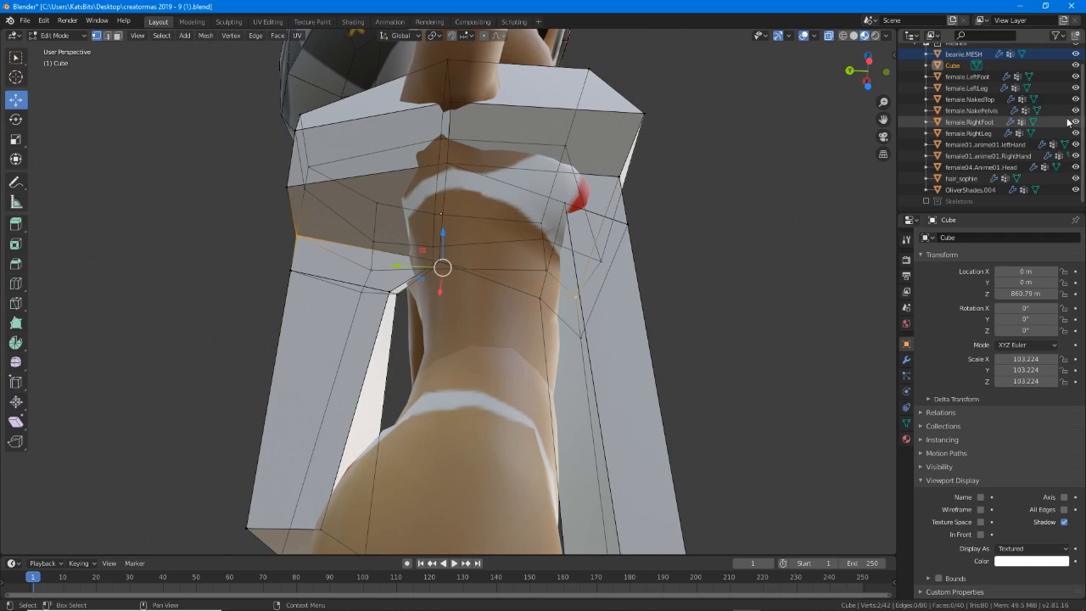
pyautogui.scroll(2, 1005, 120)
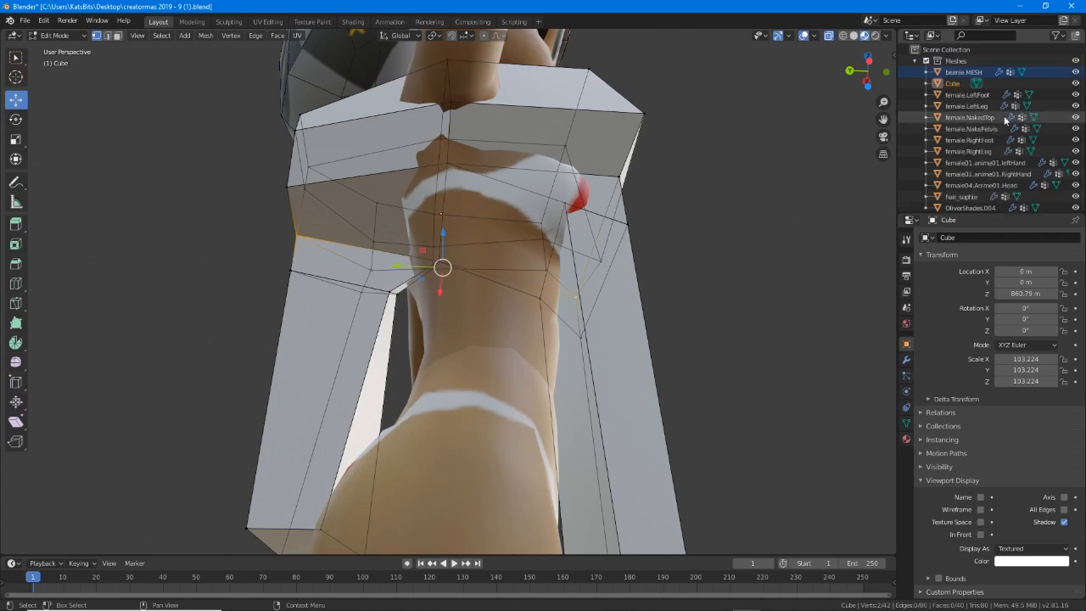
# Hide the female.NakedTop and female.NakePelvis objects, and return to editing the Cube mesh.
pyautogui.hotkey('alt', 'a')
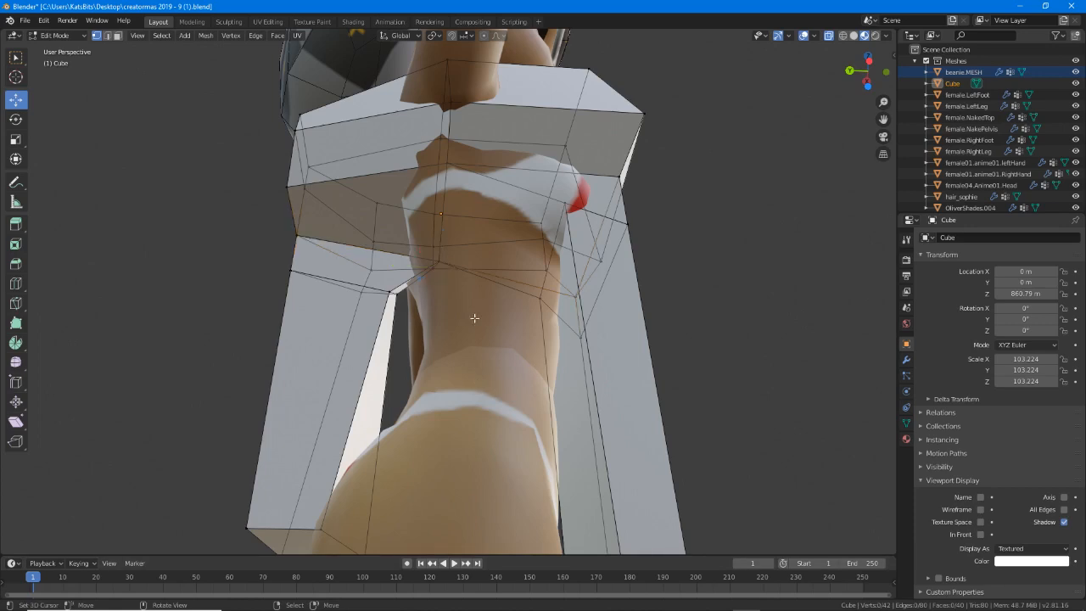
pyautogui.press('Tab')
pyautogui.click(438, 361)
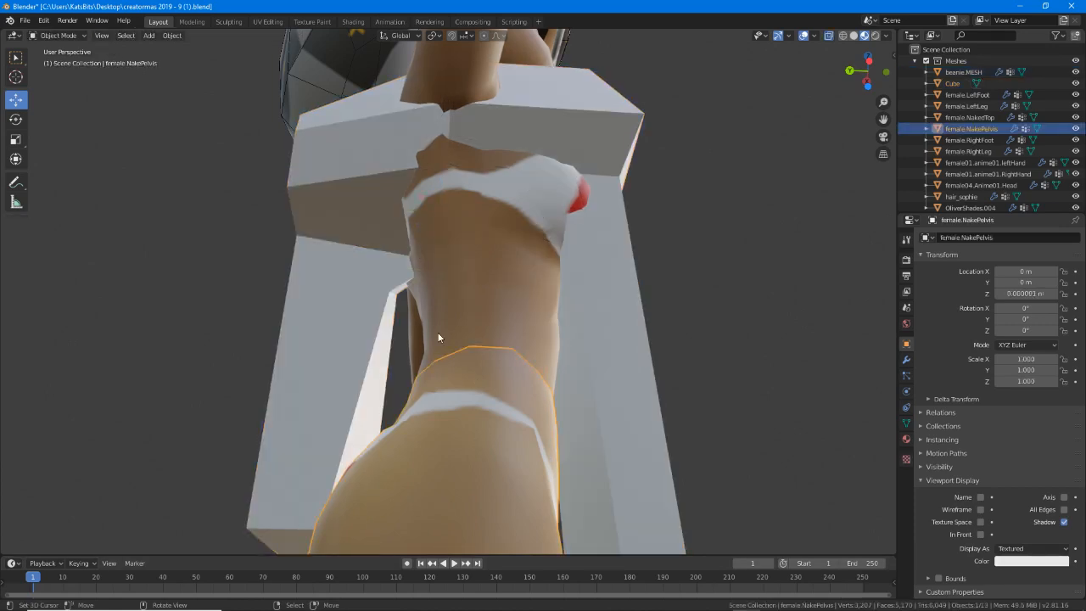
pyautogui.click(437, 338)
pyautogui.click(1075, 118)
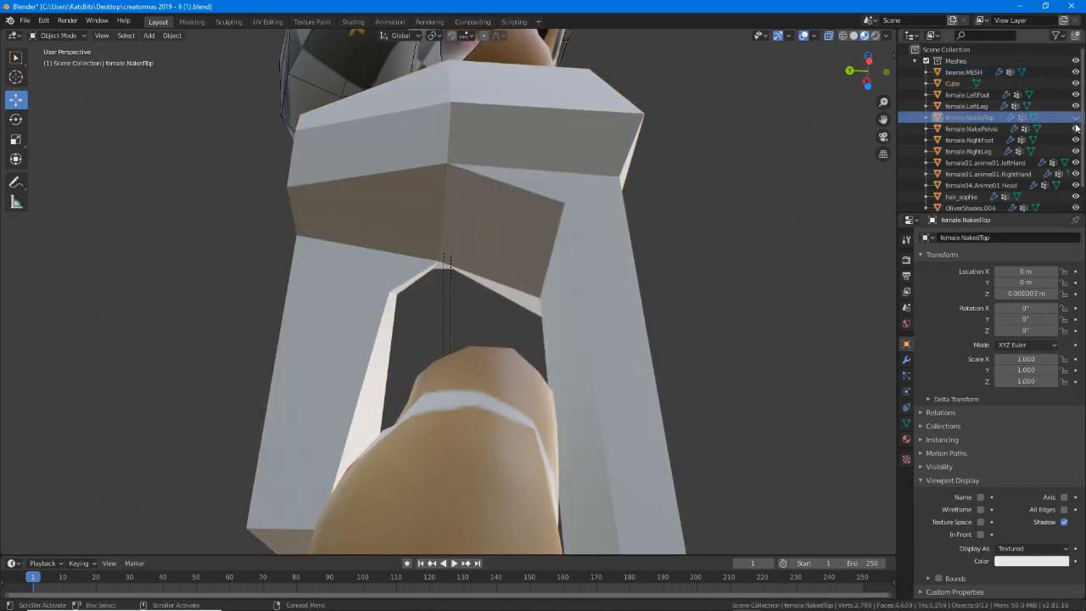
pyautogui.click(1075, 129)
pyautogui.moveTo(482, 276); pyautogui.dragTo(524, 282, button='middle')
pyautogui.scroll(2, 395, 273)
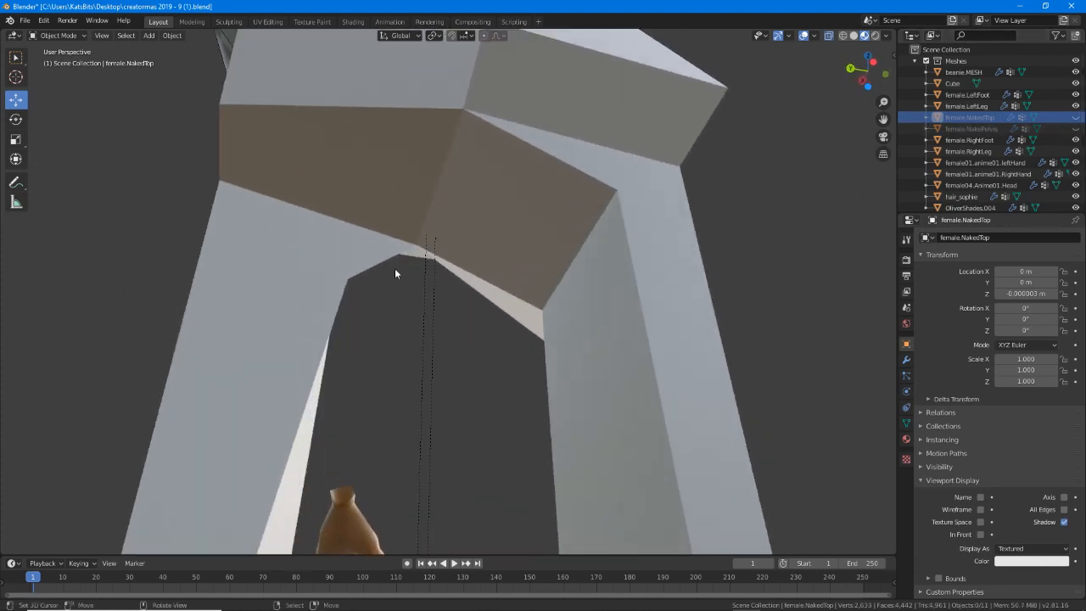
pyautogui.moveTo(394, 273); pyautogui.dragTo(451, 309, button='middle')
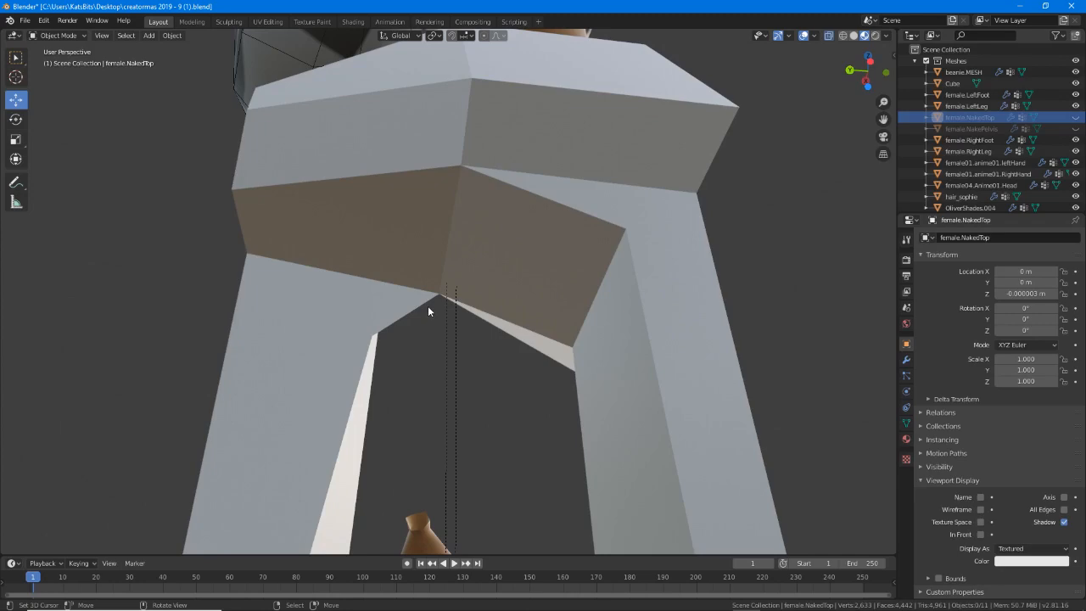
pyautogui.click(401, 287)
pyautogui.press('Tab')
# Examine the Cube mesh around the underarm and torso sides to plan vertical cuts above the inner vertices of the hanging sections.
pyautogui.moveTo(424, 293); pyautogui.dragTo(202, 306, button='middle')
pyautogui.moveTo(392, 348); pyautogui.dragTo(395, 388, button='middle')
pyautogui.moveTo(492, 295); pyautogui.dragTo(499, 315, button='middle')
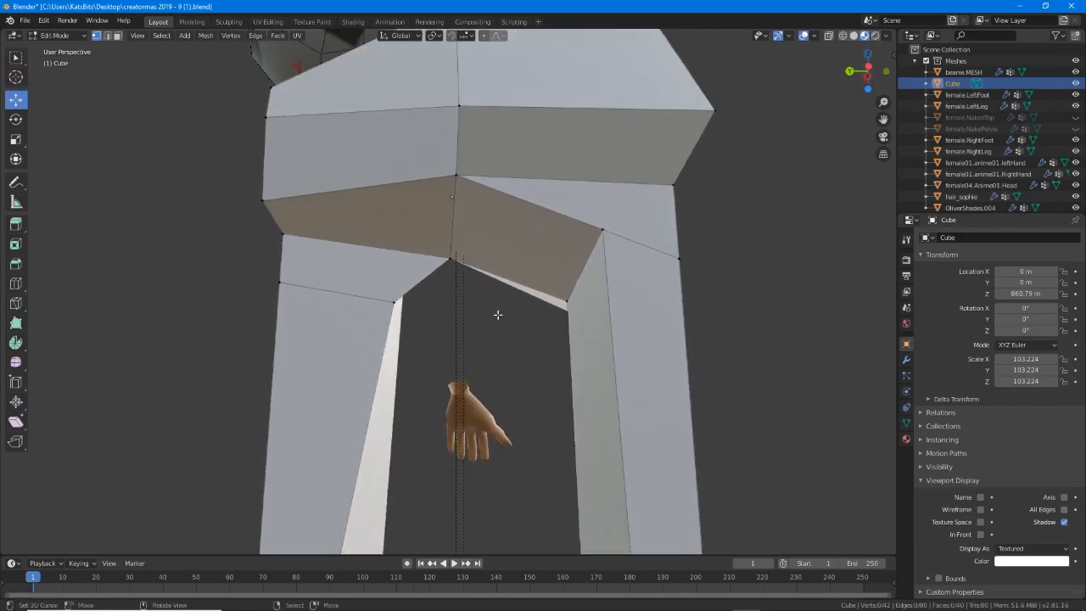
pyautogui.scroll(-2, 489, 258)
pyautogui.moveTo(489, 258); pyautogui.dragTo(529, 292, button='middle')
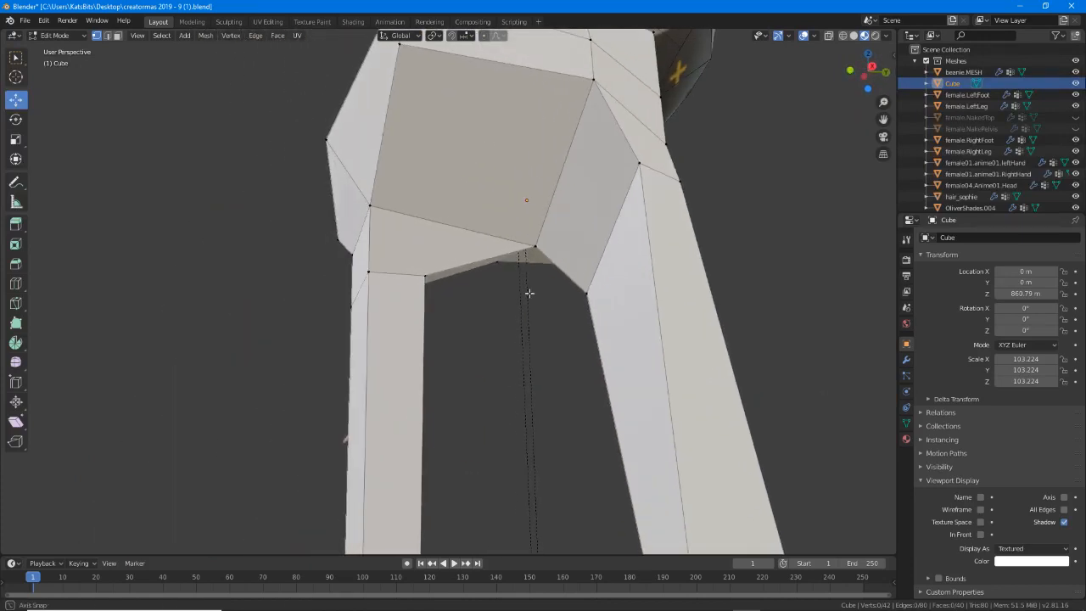
pyautogui.moveTo(483, 202); pyautogui.dragTo(383, 337, button='middle')
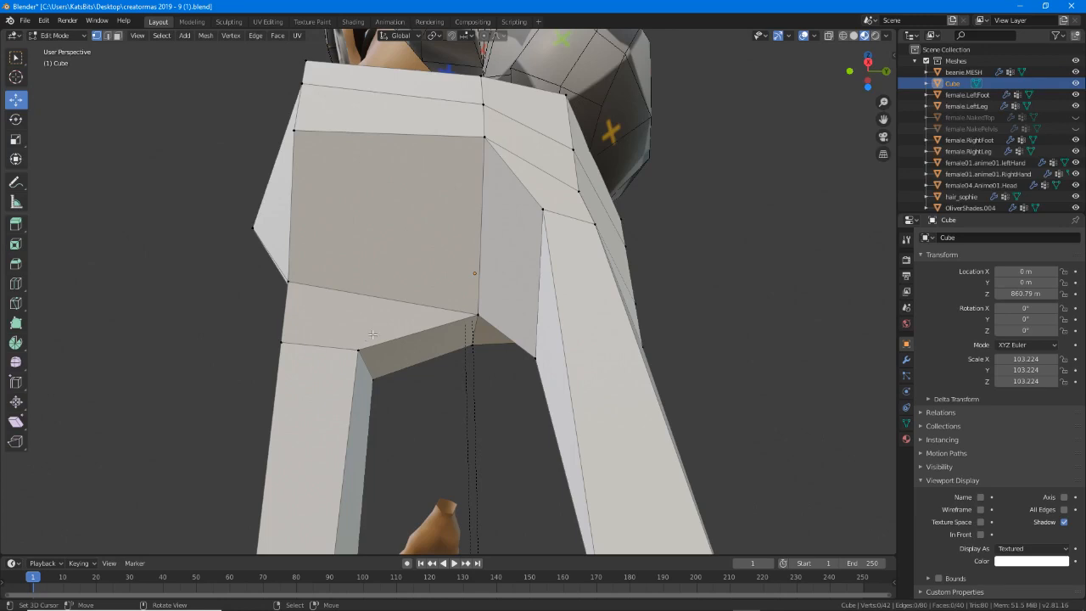
pyautogui.press('ctrl')
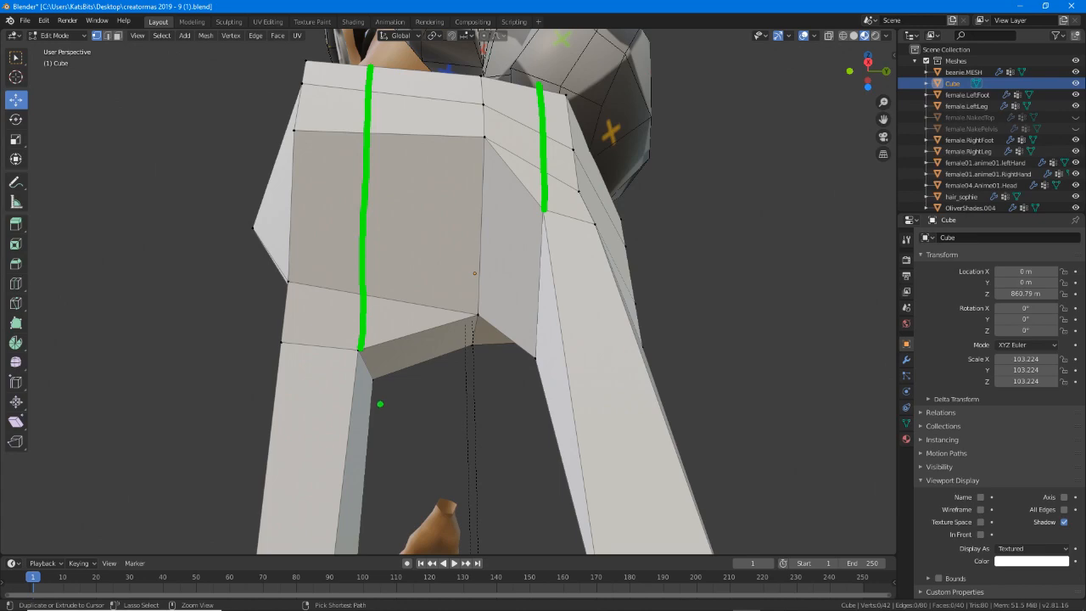
pyautogui.moveTo(379, 402)
pyautogui.mouseDown(button='middle')
pyautogui.moveTo(564, 320)
pyautogui.moveTo(540, 249)
pyautogui.mouseUp(button='middle')
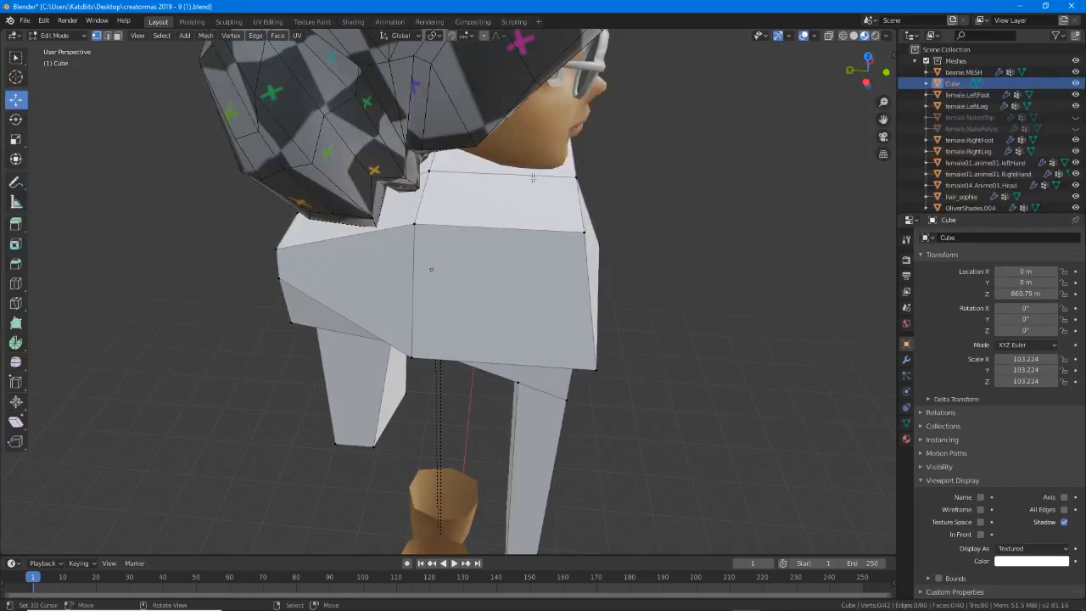
pyautogui.press('ctrl')
pyautogui.moveTo(539, 122); pyautogui.dragTo(536, 251)
pyautogui.moveTo(519, 383)
pyautogui.mouseDown(button='middle')
pyautogui.moveTo(531, 109)
pyautogui.moveTo(494, 121)
pyautogui.mouseUp(button='middle')
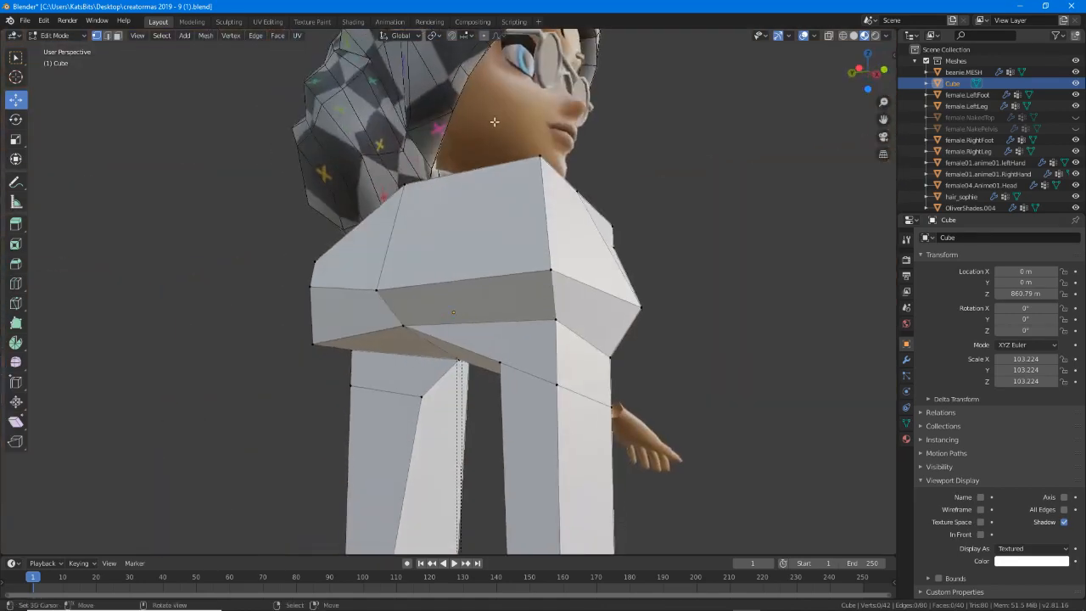
# Knife a cut from the front hanging section's inner top vertex up over the shoulder and down to the matching vertex opposite.
pyautogui.press('k')
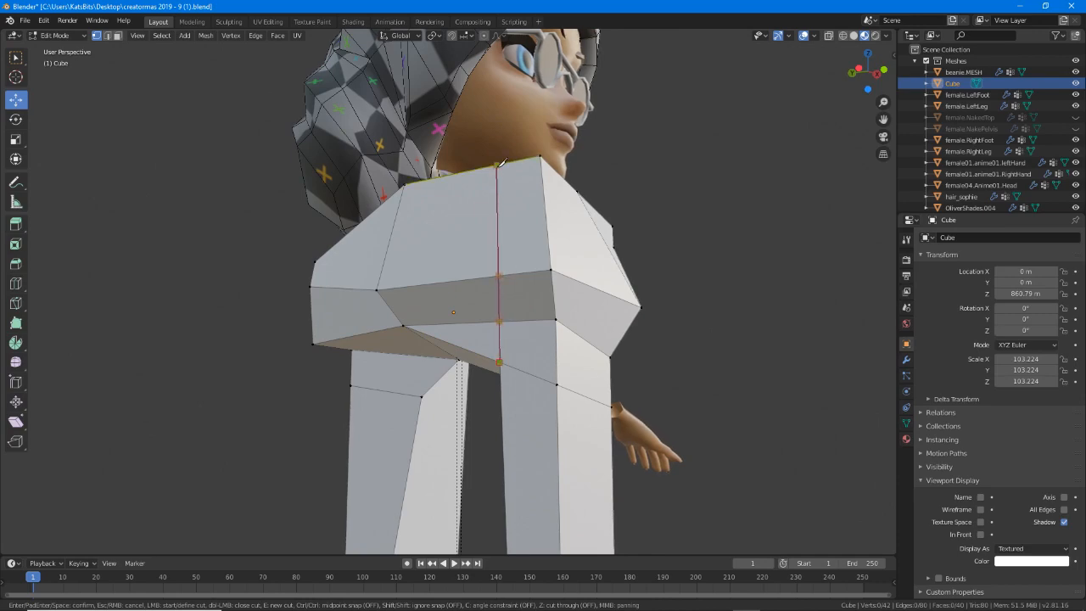
pyautogui.moveTo(500, 163); pyautogui.dragTo(407, 267, button='middle')
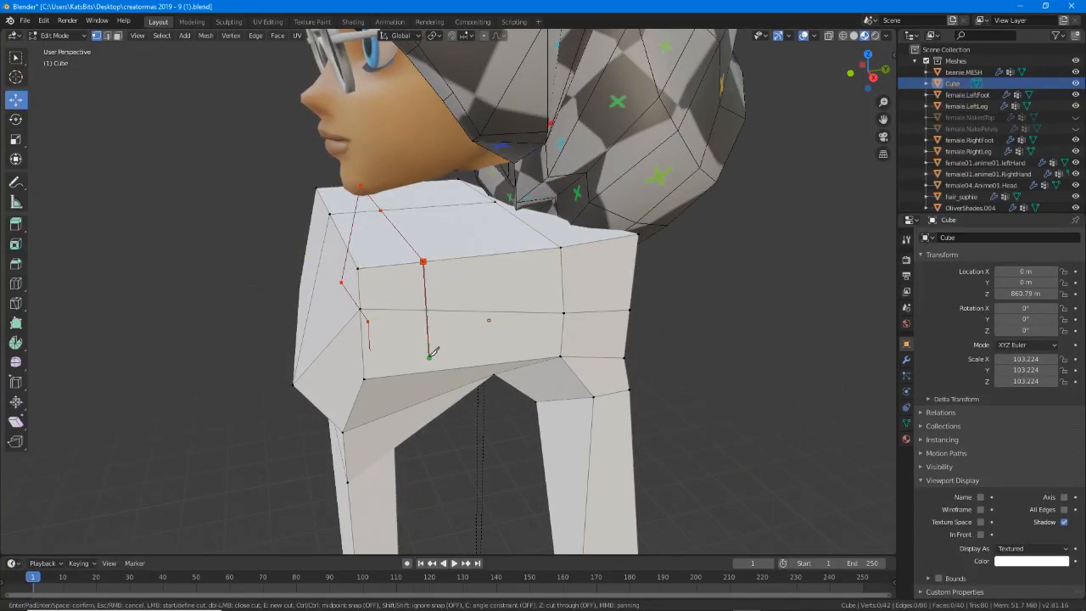
pyautogui.moveTo(433, 351); pyautogui.dragTo(412, 302, button='middle')
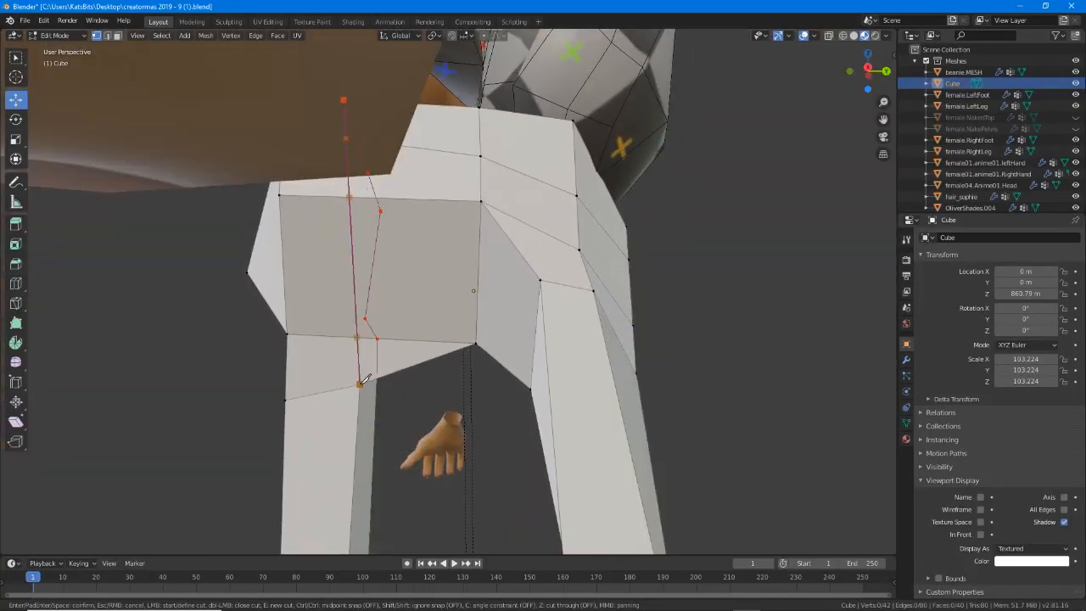
pyautogui.press('Return')
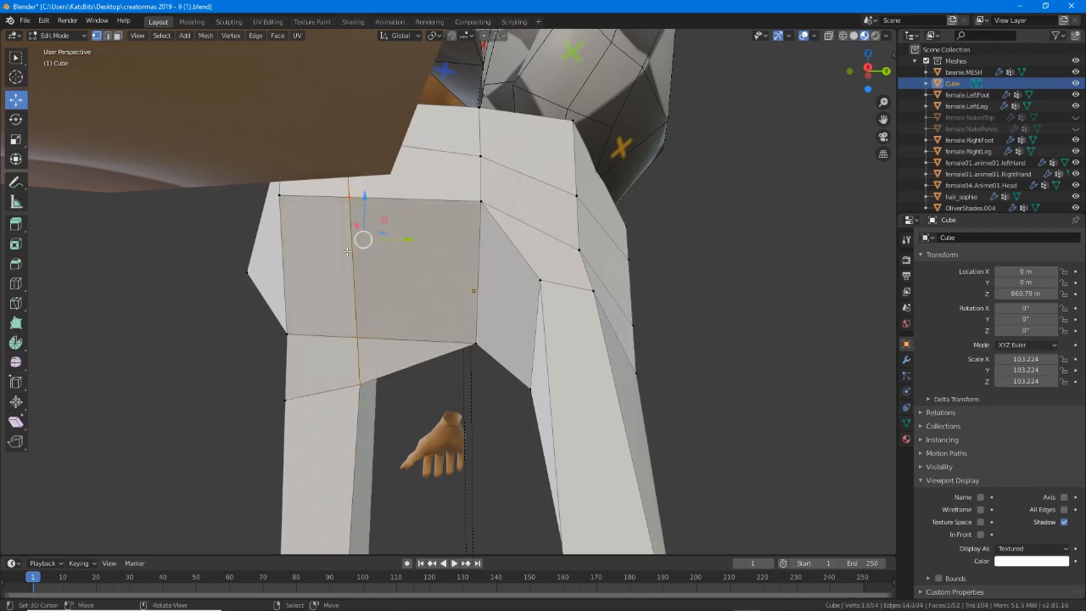
pyautogui.moveTo(360, 384); pyautogui.dragTo(354, 347, button='middle')
pyautogui.click(356, 338)
pyautogui.press('g')
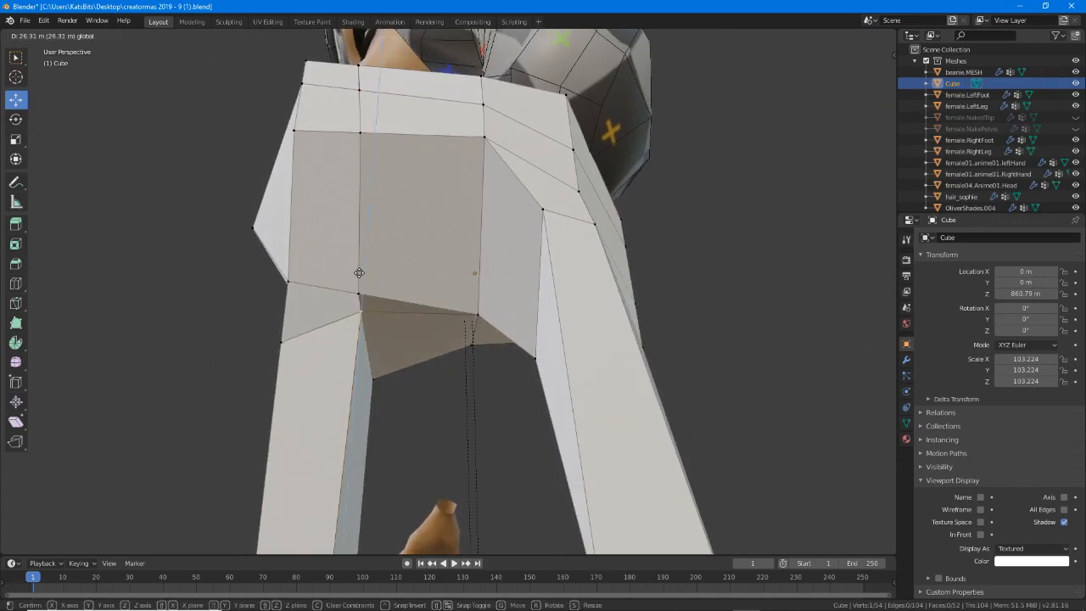
pyautogui.moveTo(355, 292); pyautogui.dragTo(355, 301)
pyautogui.keyDown('alt'); pyautogui.click(319, 339); pyautogui.keyUp('alt')
pyautogui.moveTo(319, 338); pyautogui.dragTo(511, 354, button='middle')
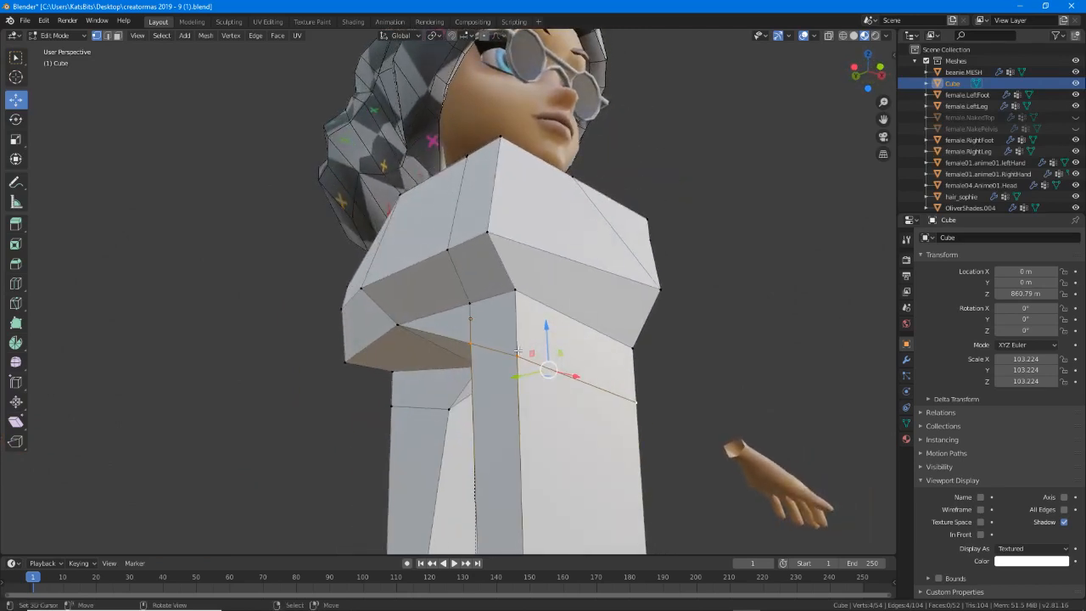
pyautogui.press('g')
pyautogui.press('g')
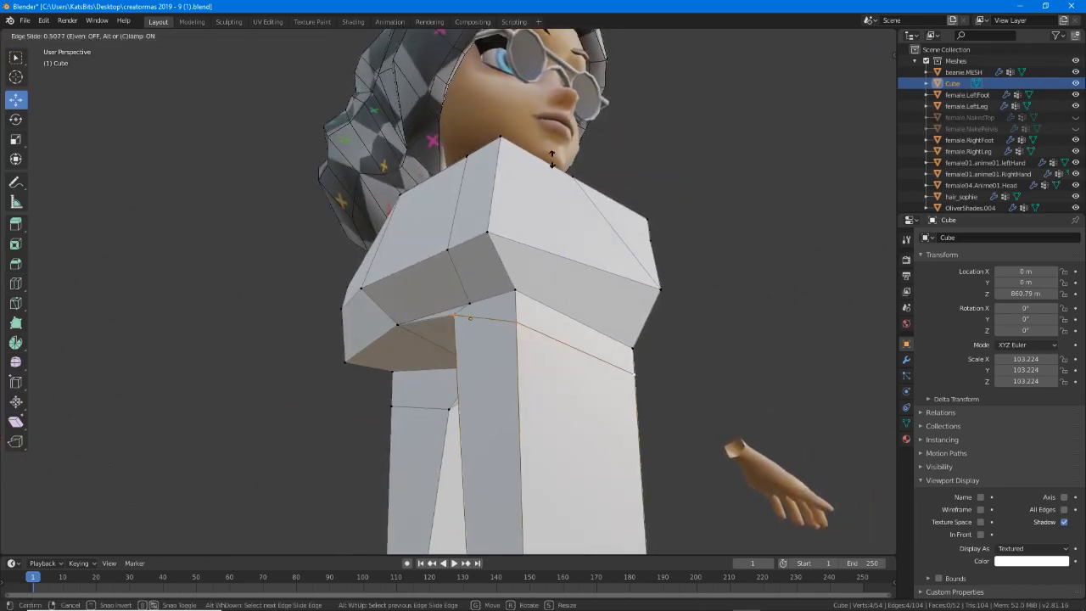
pyautogui.click(565, 257)
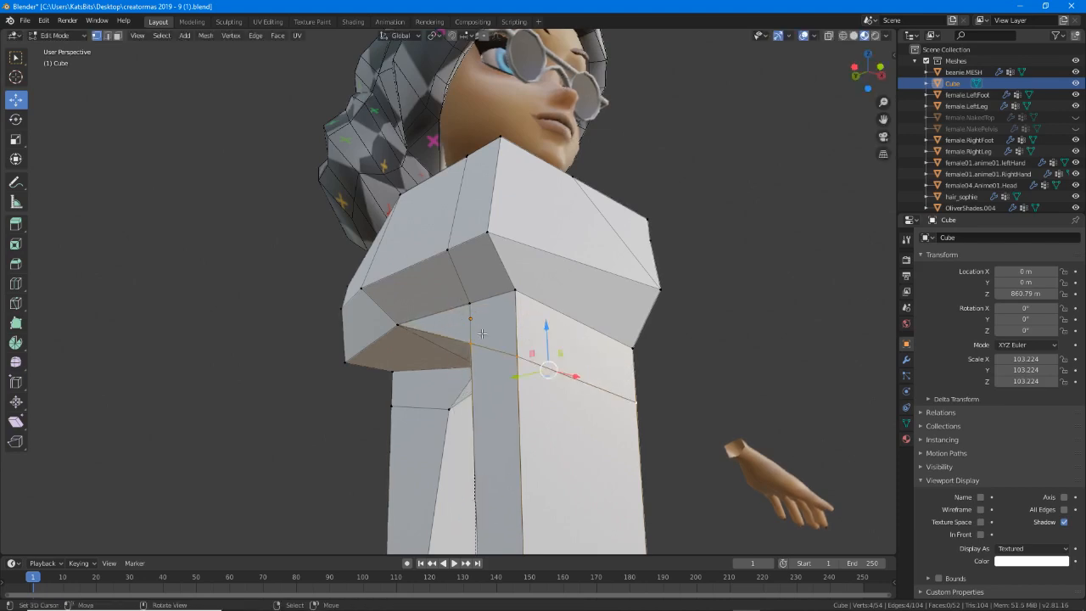
# Vertex-slide the inner and outer loop vertices on one side of the front hanging section fully up to the torso's lower edge.
pyautogui.moveTo(565, 257); pyautogui.dragTo(547, 363, button='middle')
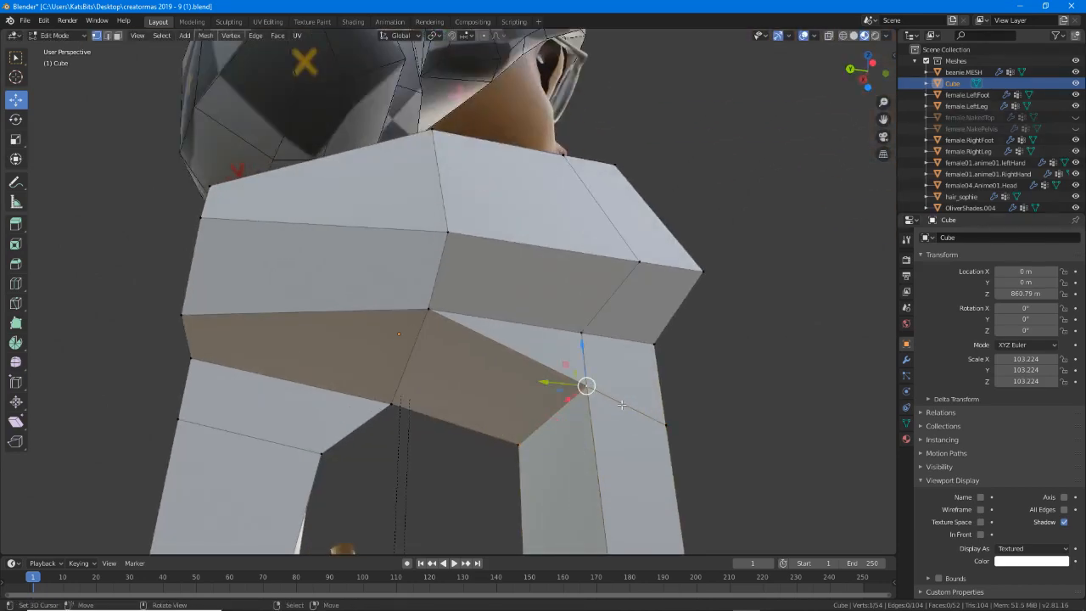
pyautogui.press('g')
pyautogui.press('g')
pyautogui.click(625, 194)
pyautogui.moveTo(677, 334); pyautogui.dragTo(543, 365, button='middle')
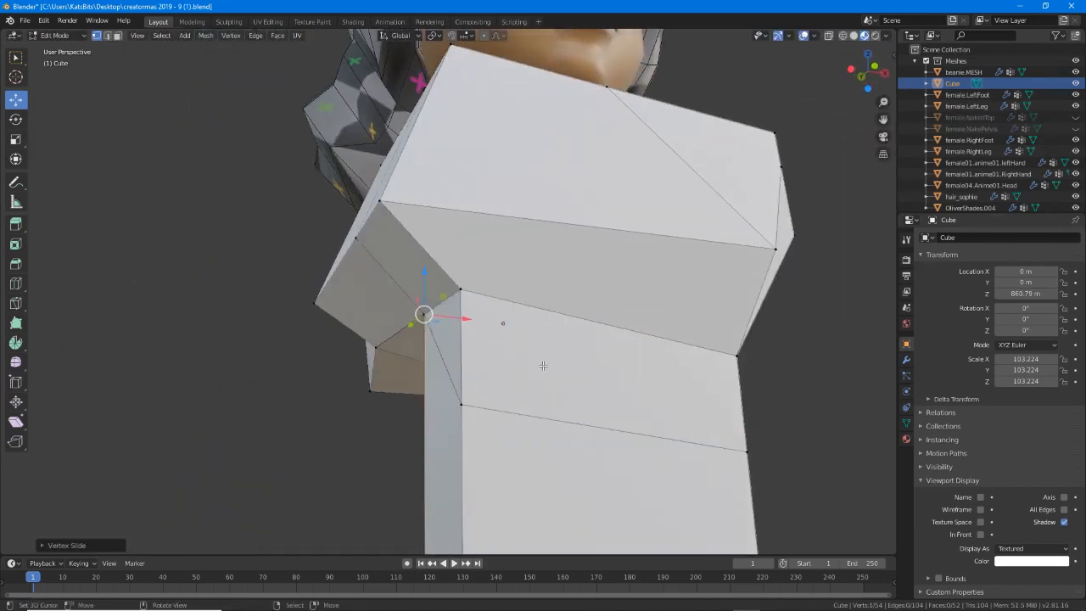
pyautogui.rightClick(459, 402)
pyautogui.press('g')
pyautogui.press('g')
pyautogui.click(486, 146)
# Slide the front hanging section's two remaining loop vertices, on the opposite side, fully up to the torso's lower edge.
pyautogui.moveTo(743, 341); pyautogui.dragTo(419, 410, button='middle')
pyautogui.rightClick(341, 433)
pyautogui.press('g')
pyautogui.press('g')
pyautogui.click(399, 315)
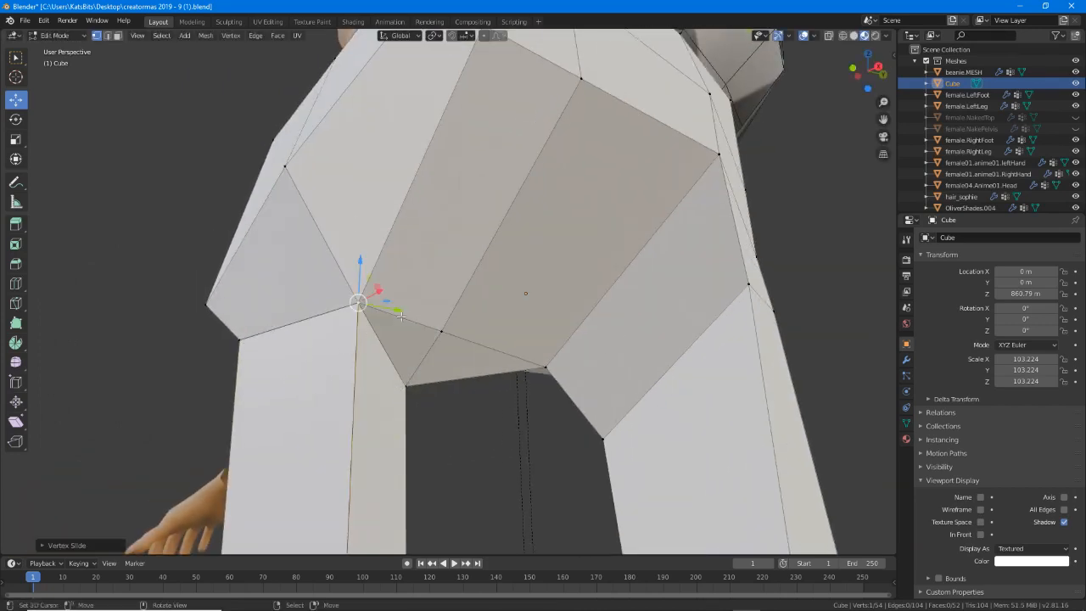
pyautogui.moveTo(400, 315); pyautogui.dragTo(300, 422, button='middle')
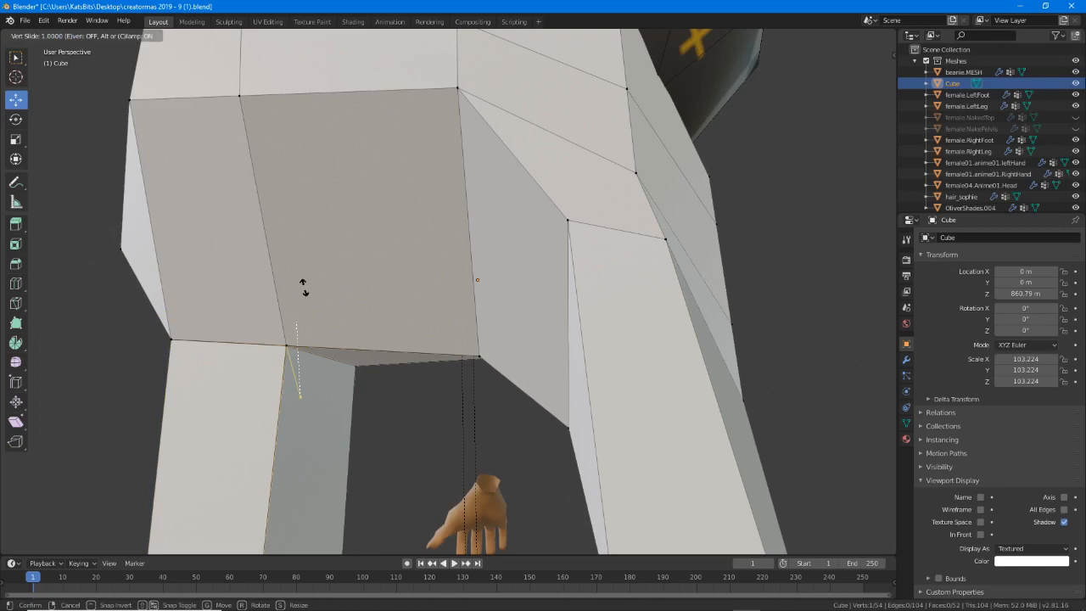
pyautogui.click(302, 240)
# Knife a cut from the rear hanging section's inner top vertex up over the shoulder and down to its counterpart opposite.
pyautogui.scroll(-3, 373, 280)
pyautogui.moveTo(499, 352)
pyautogui.mouseDown(button='middle')
pyautogui.moveTo(567, 325)
pyautogui.moveTo(541, 314)
pyautogui.moveTo(482, 346)
pyautogui.mouseUp(button='middle')
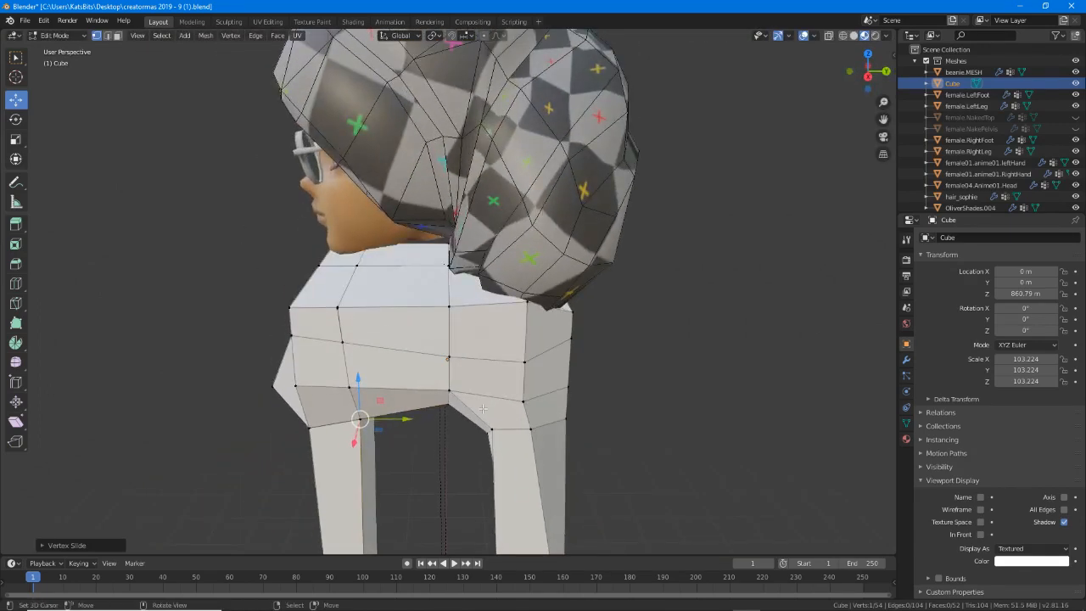
pyautogui.press('k')
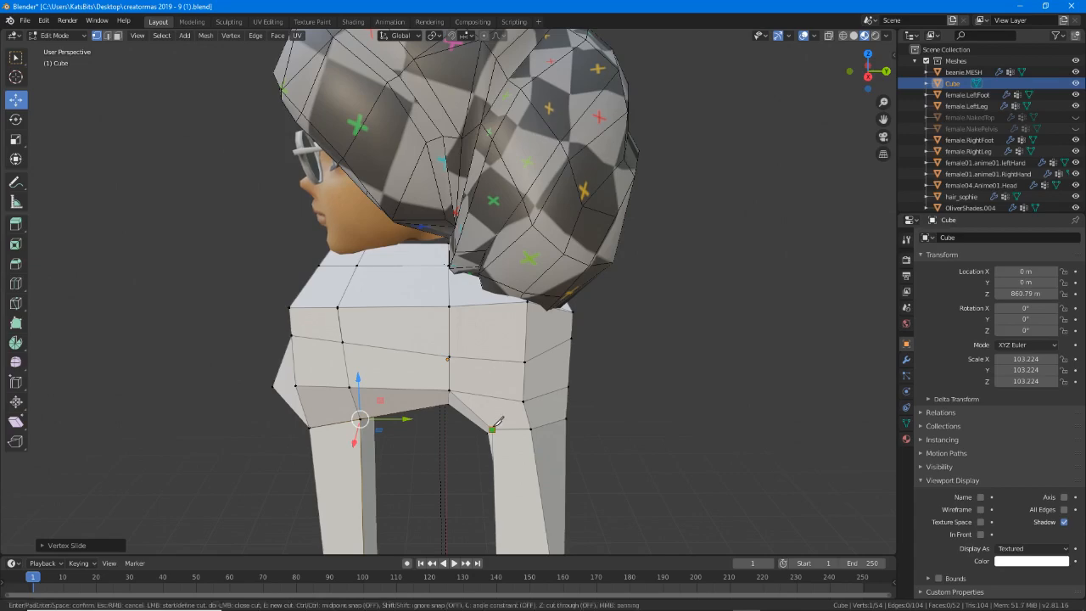
pyautogui.click(492, 429)
pyautogui.click(491, 304)
pyautogui.moveTo(492, 304); pyautogui.dragTo(720, 308, button='middle')
pyautogui.click(402, 287)
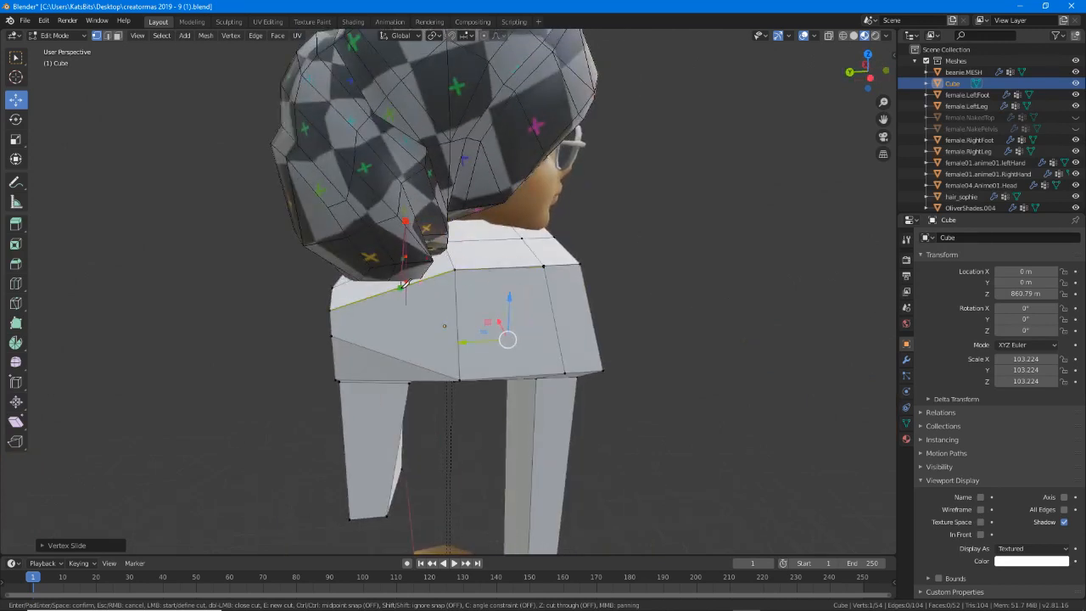
pyautogui.click(406, 361)
pyautogui.moveTo(406, 361); pyautogui.dragTo(436, 280, button='middle')
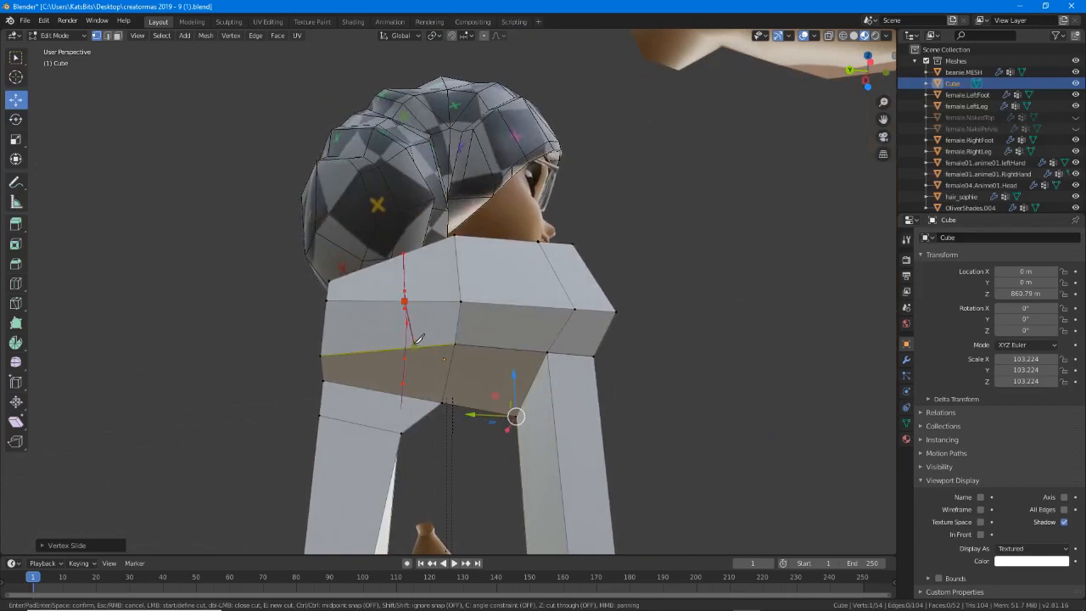
pyautogui.click(402, 424)
pyautogui.press('Return')
# Vertex-slide the rear hanging section's two inner loop vertices fully up to the torso's lower edge, one on each side.
pyautogui.moveTo(404, 398); pyautogui.dragTo(403, 375, button='middle')
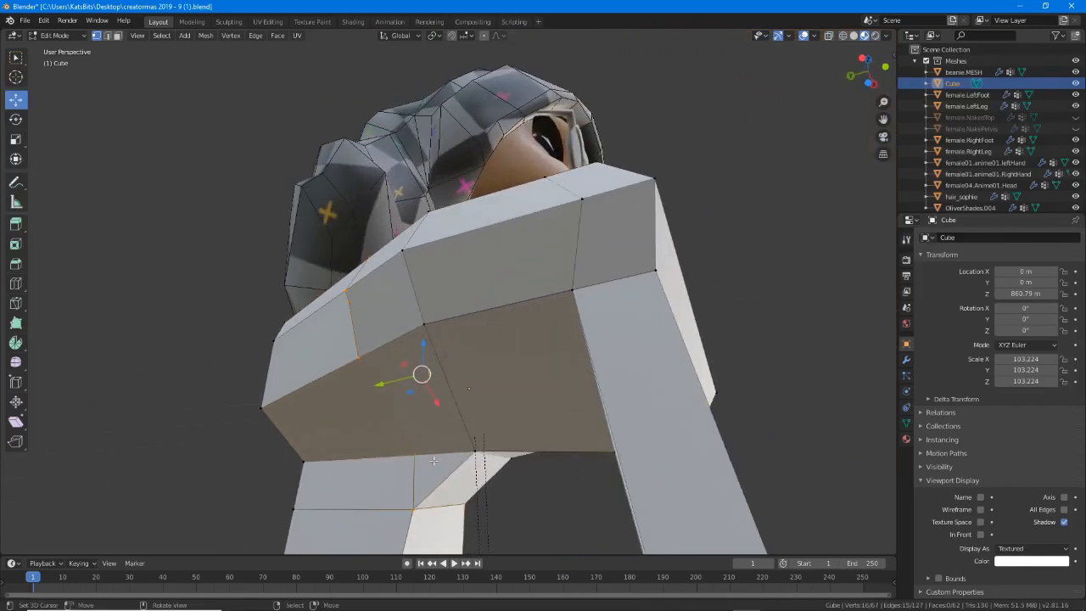
pyautogui.scroll(2, 423, 490)
pyautogui.moveTo(424, 490); pyautogui.dragTo(432, 502, button='middle')
pyautogui.press('g')
pyautogui.press('g')
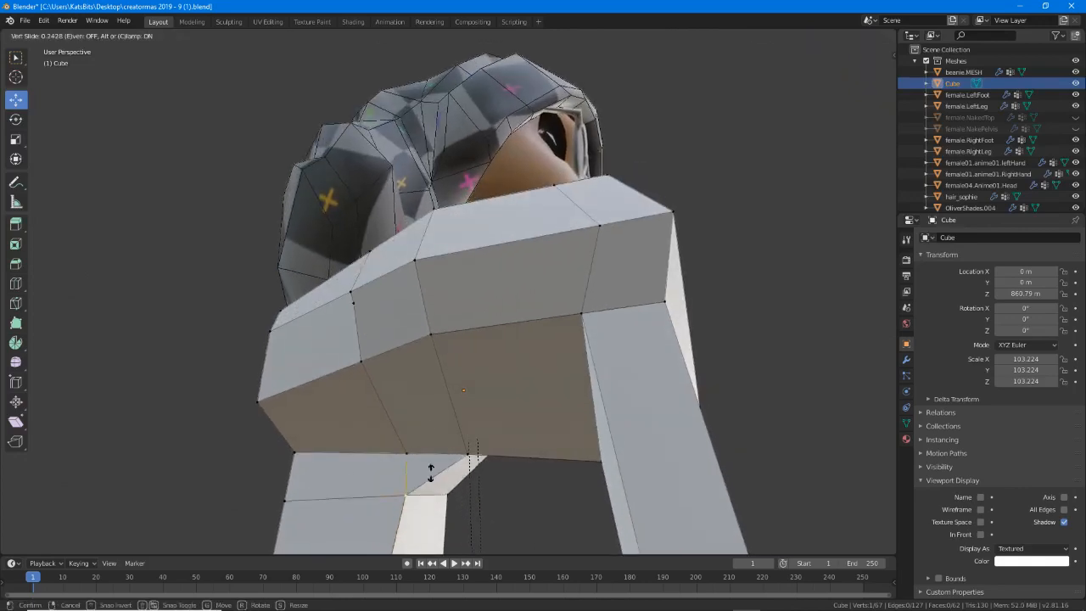
pyautogui.click(432, 405)
pyautogui.moveTo(520, 375)
pyautogui.mouseDown(button='middle')
pyautogui.moveTo(491, 349)
pyautogui.moveTo(506, 331)
pyautogui.moveTo(503, 386)
pyautogui.mouseUp(button='middle')
pyautogui.rightClick(487, 402)
pyautogui.press('g')
pyautogui.press('g')
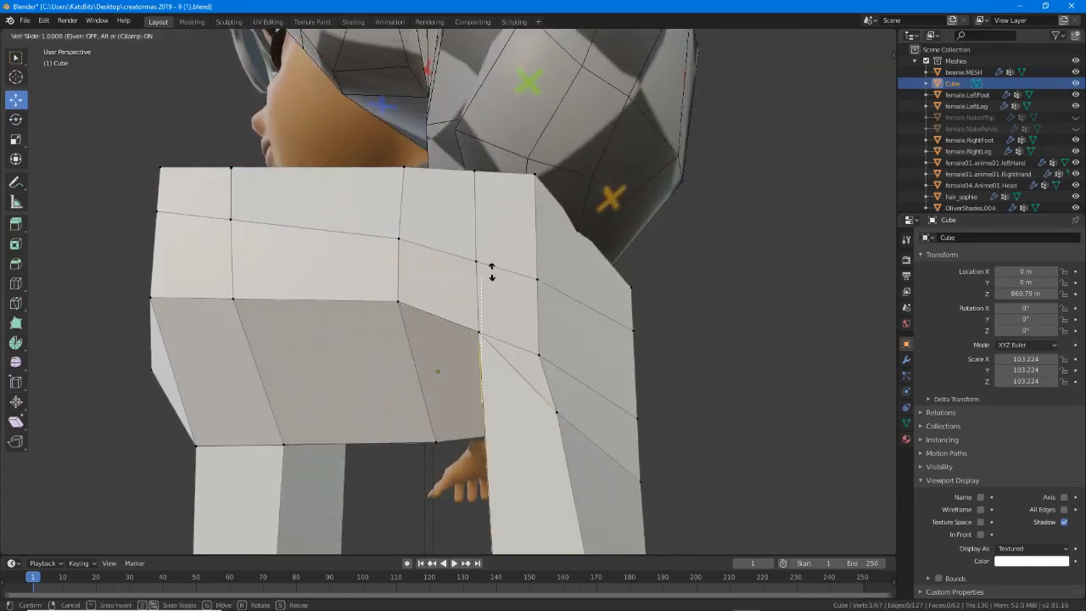
pyautogui.click(492, 271)
# Slide the rear hanging section's two outer corner loop vertices fully up to the torso's lower edge.
pyautogui.rightClick(561, 414)
pyautogui.press('g')
pyautogui.press('g')
pyautogui.click(559, 303)
pyautogui.moveTo(657, 331); pyautogui.dragTo(589, 375, button='middle')
pyautogui.rightClick(407, 490)
pyautogui.press('g')
pyautogui.press('g')
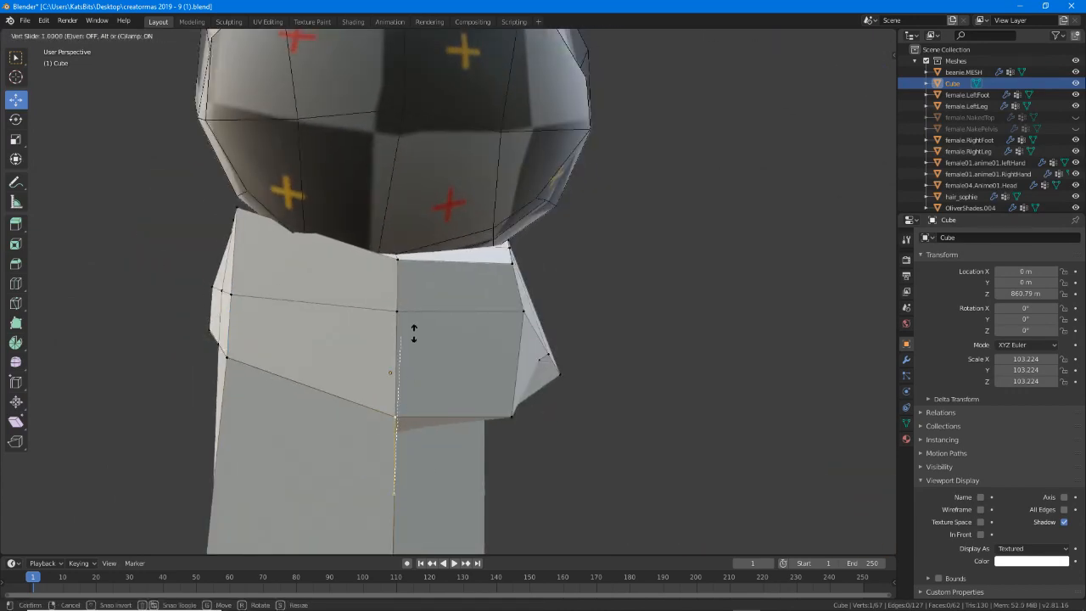
pyautogui.click(415, 334)
# Select the whole Cube mesh and merge its overlapping vertices with Merge by Distance.
pyautogui.moveTo(491, 396); pyautogui.dragTo(461, 382, button='middle')
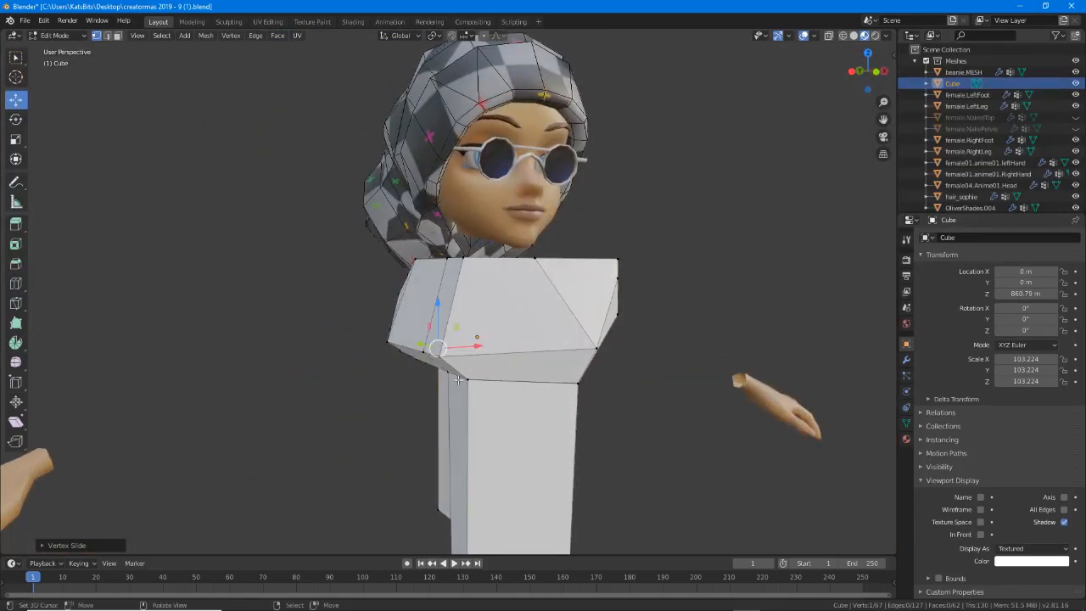
pyautogui.press('a')
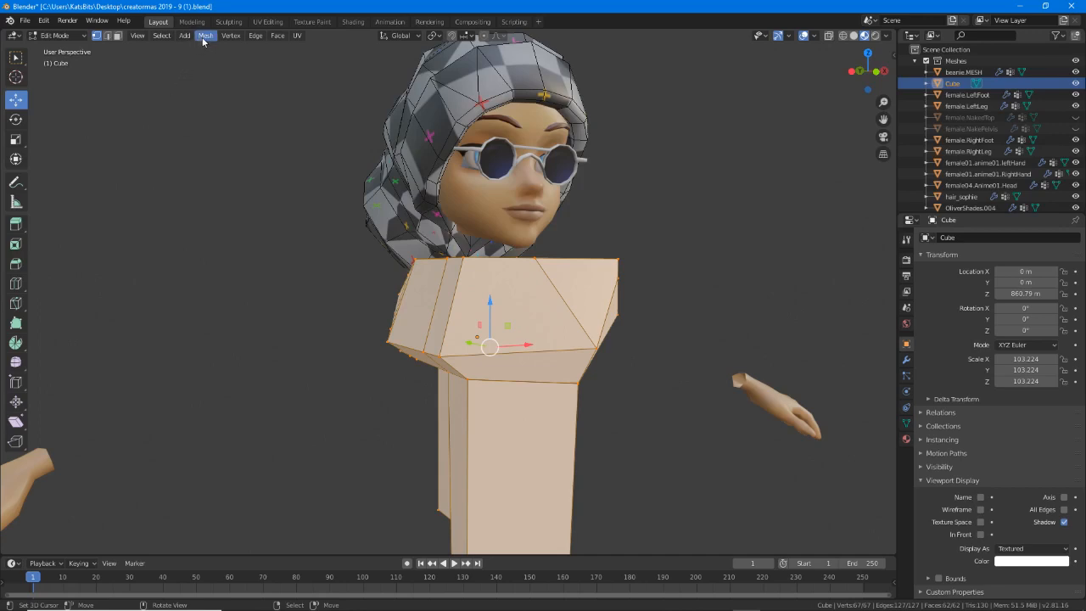
pyautogui.click(203, 37)
pyautogui.moveTo(257, 264)
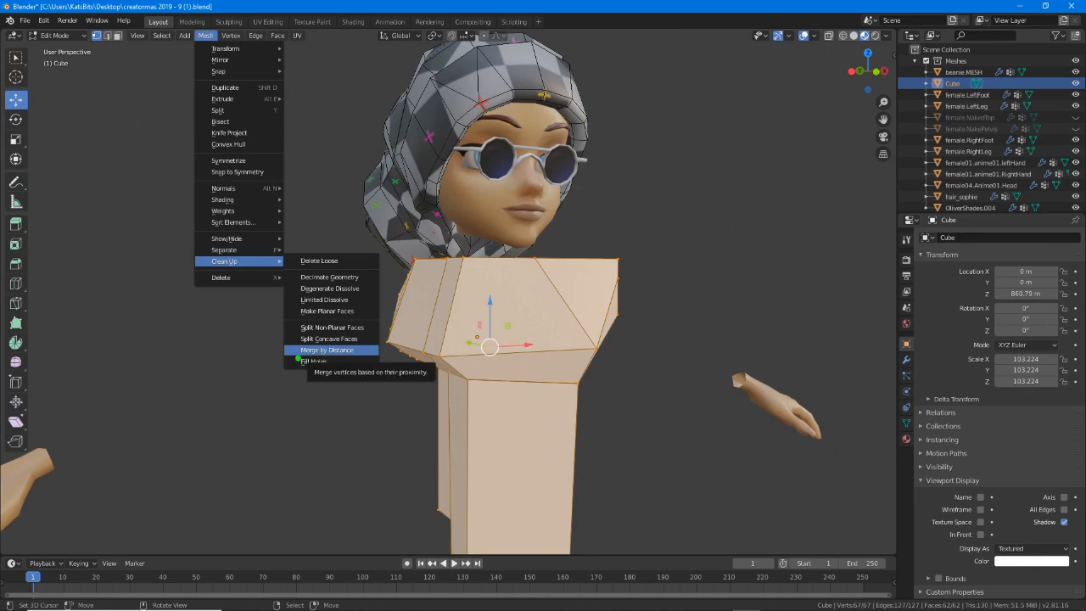
pyautogui.moveTo(298, 360); pyautogui.dragTo(362, 357)
pyautogui.click(320, 350)
pyautogui.moveTo(567, 371); pyautogui.dragTo(543, 441, button='middle')
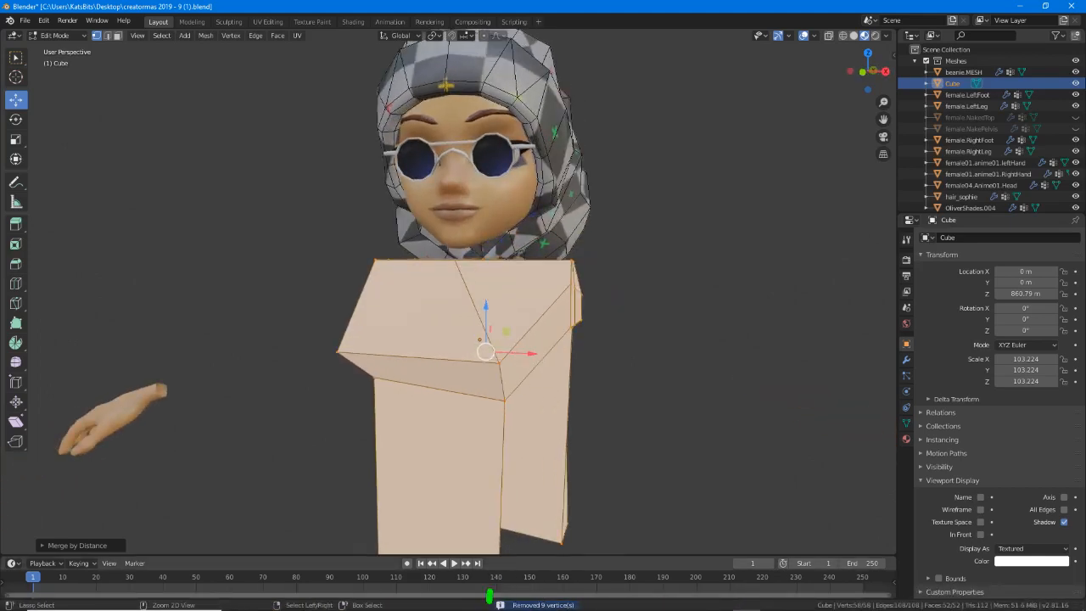
# Unhide the female.NakedTop object so the avatar's upper body shows alongside the Cube mesh.
pyautogui.moveTo(555, 449); pyautogui.dragTo(597, 280, button='middle')
pyautogui.scroll(1, 434, 441)
pyautogui.click(1076, 117)
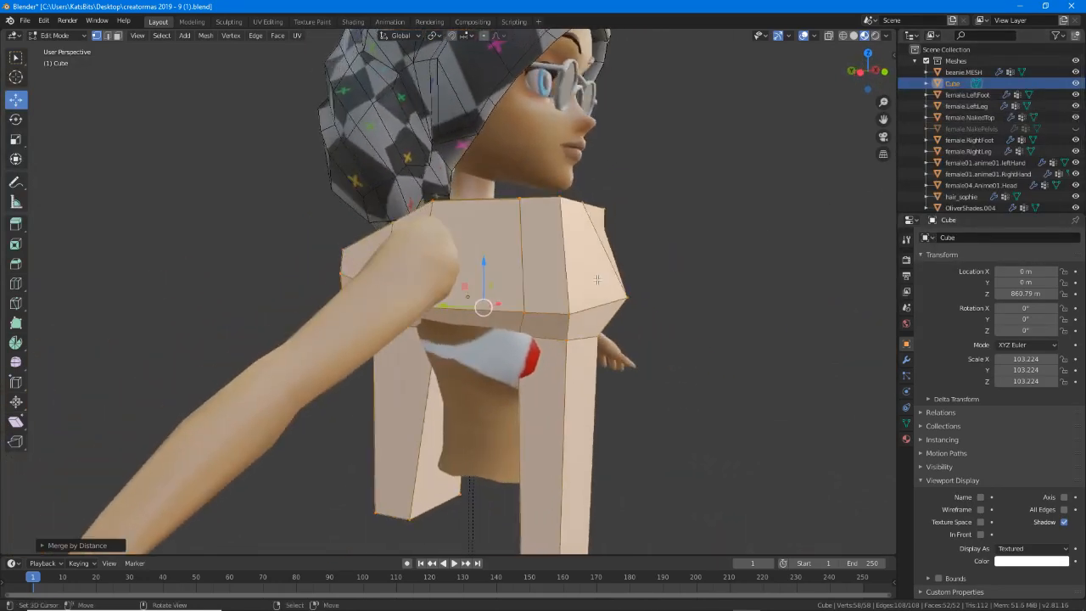
pyautogui.scroll(1, 597, 280)
pyautogui.scroll(-1, 577, 305)
pyautogui.keyDown('shift'); pyautogui.moveTo(550, 334); pyautogui.dragTo(487, 308, button='middle'); pyautogui.keyUp('shift')
pyautogui.rightClick(480, 300)
pyautogui.keyDown('shift'); pyautogui.rightClick(475, 269); pyautogui.keyUp('shift')
pyautogui.keyDown('shift'); pyautogui.rightClick(433, 270); pyautogui.keyUp('shift')
pyautogui.moveTo(472, 299)
pyautogui.mouseDown()
pyautogui.moveTo(515, 299)
pyautogui.moveTo(469, 300)
pyautogui.moveTo(492, 306)
pyautogui.mouseUp()
pyautogui.hotkey('ctrl', 'z')
# Select the two vertices at the top of the front hanging section and move them forward along Y, away from the chest.
pyautogui.moveTo(500, 305); pyautogui.dragTo(348, 305, button='middle')
pyautogui.rightClick(492, 311)
pyautogui.rightClick(378, 312)
pyautogui.keyDown('shift'); pyautogui.rightClick(421, 311); pyautogui.keyUp('shift')
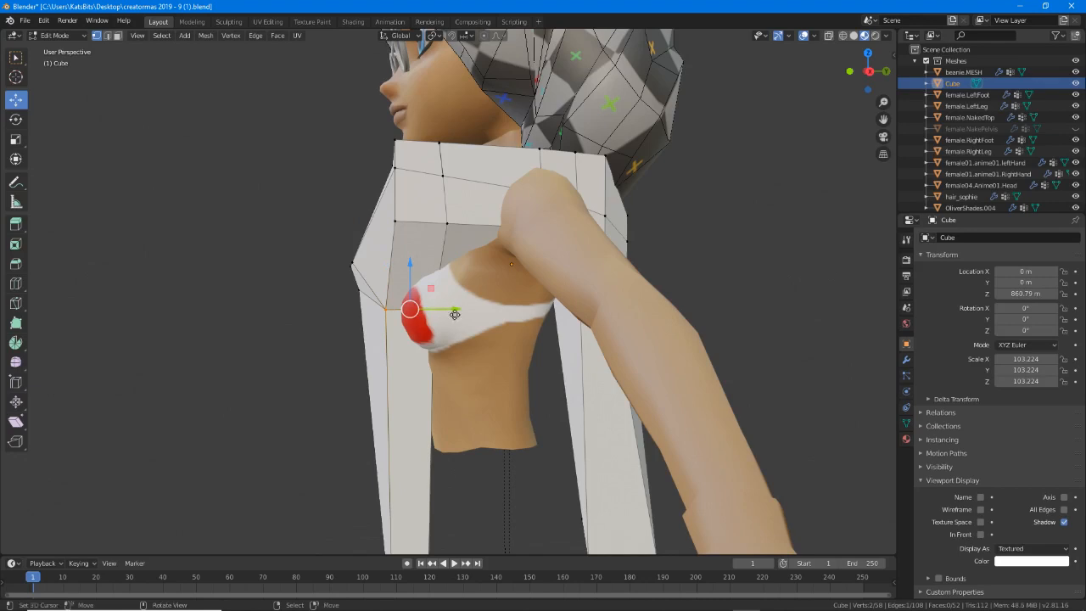
pyautogui.moveTo(455, 313); pyautogui.dragTo(415, 312)
pyautogui.moveTo(414, 311); pyautogui.dragTo(389, 318, button='middle')
pyautogui.rightClick(392, 257)
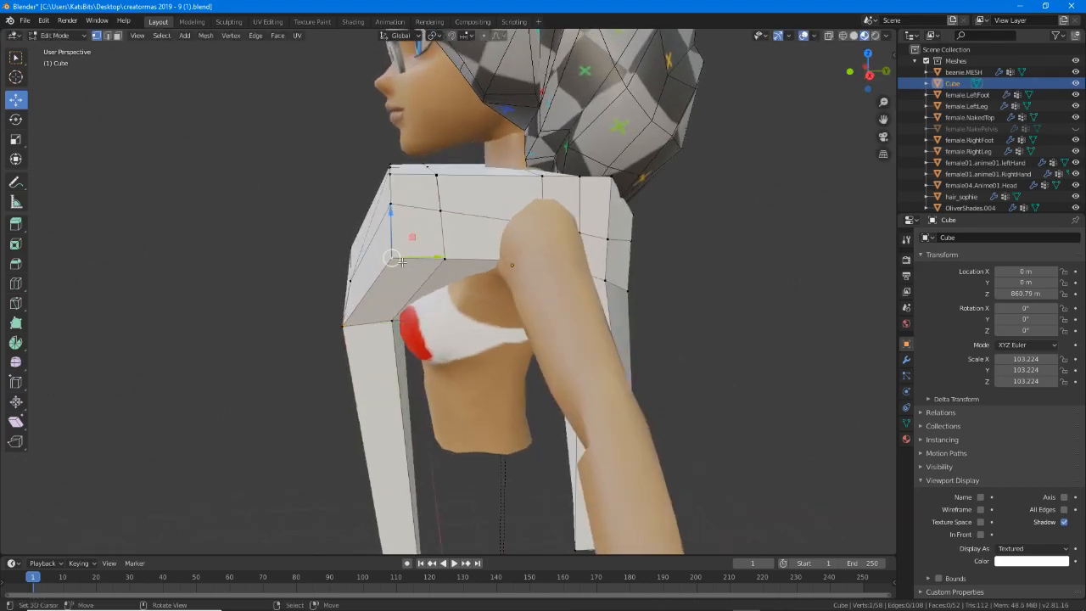
pyautogui.keyDown('shift'); pyautogui.rightClick(443, 258); pyautogui.keyUp('shift')
pyautogui.moveTo(419, 256); pyautogui.dragTo(404, 263, button='middle')
# Select the loop vertices on the mesh's top face in front of the neck and move them back along Y toward the neck.
pyautogui.rightClick(427, 217)
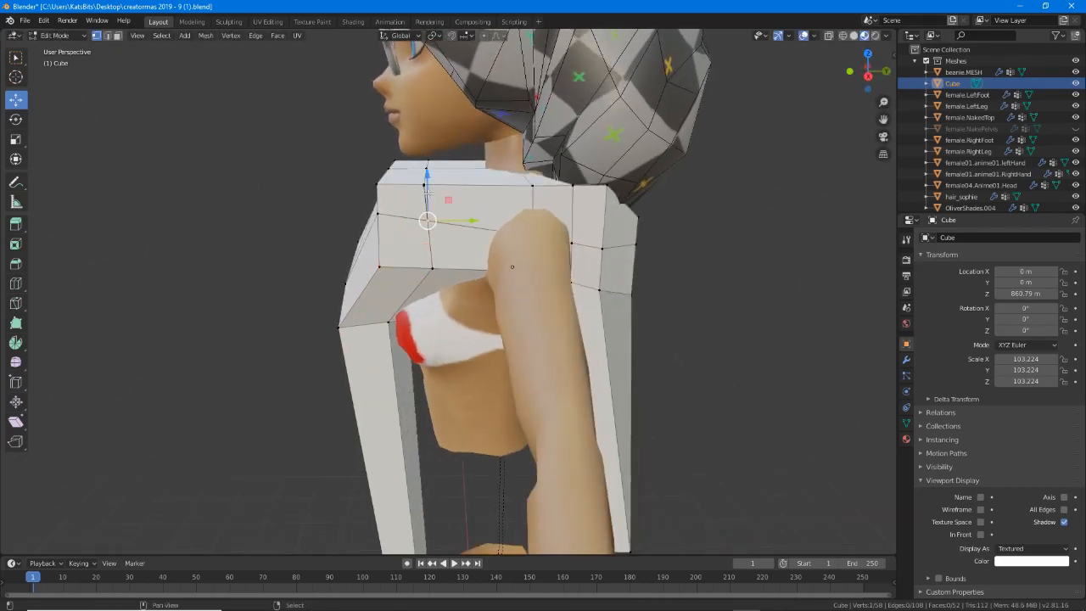
pyautogui.keyDown('shift'); pyautogui.rightClick(426, 185); pyautogui.keyUp('shift')
pyautogui.keyDown('shift'); pyautogui.rightClick(426, 168); pyautogui.keyUp('shift')
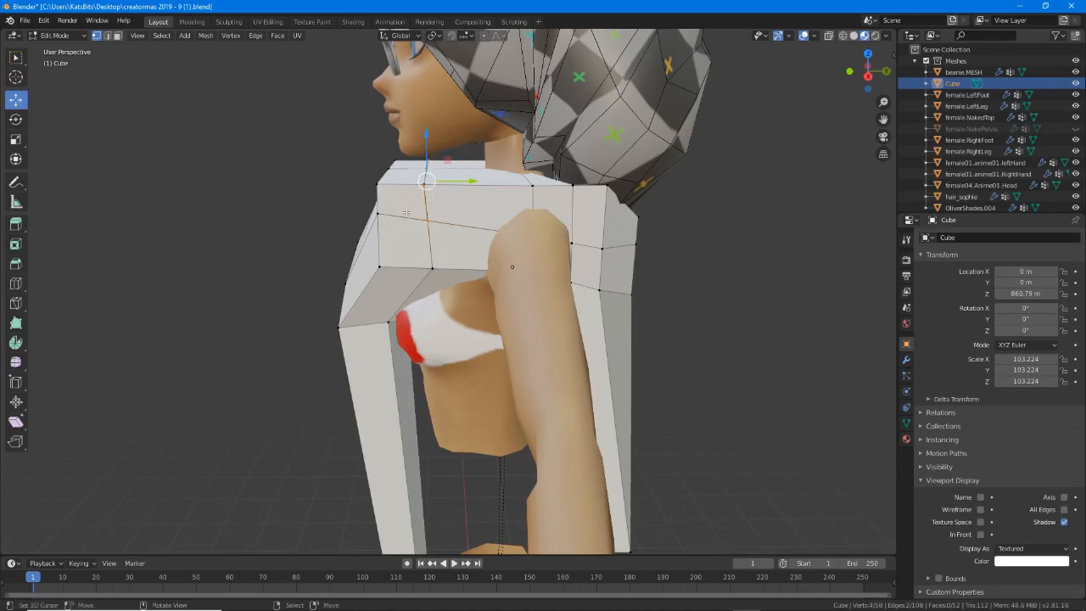
pyautogui.moveTo(406, 211); pyautogui.dragTo(565, 238, button='middle')
pyautogui.keyDown('shift'); pyautogui.rightClick(432, 171); pyautogui.keyUp('shift')
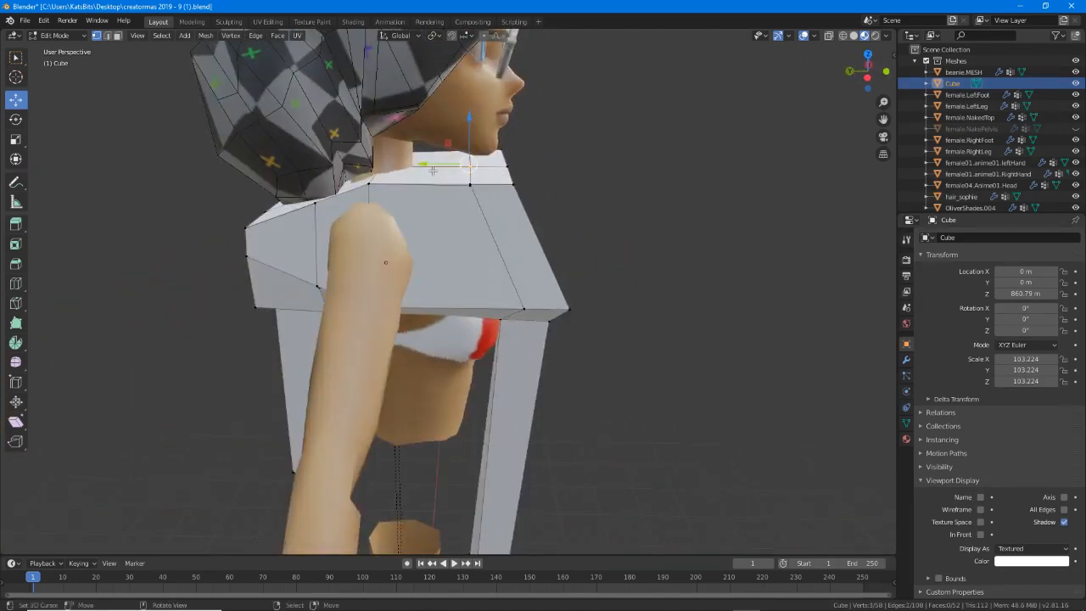
pyautogui.press('g')
pyautogui.press('x')
pyautogui.click(432, 173)
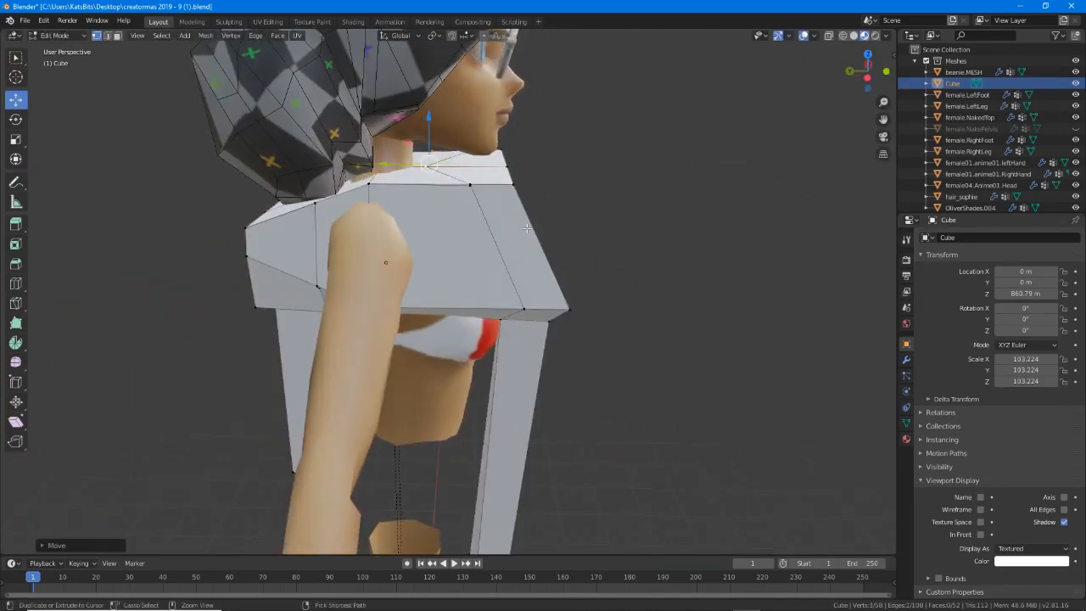
# Try moving the upper of the two nearly coincident vertices on the top edge of the character's right side.
pyautogui.hotkey('ctrl', 'z')
pyautogui.scroll(3, 525, 218)
pyautogui.keyDown('shift'); pyautogui.moveTo(519, 168); pyautogui.dragTo(365, 256, button='middle'); pyautogui.keyUp('shift')
pyautogui.scroll(6, 493, 302)
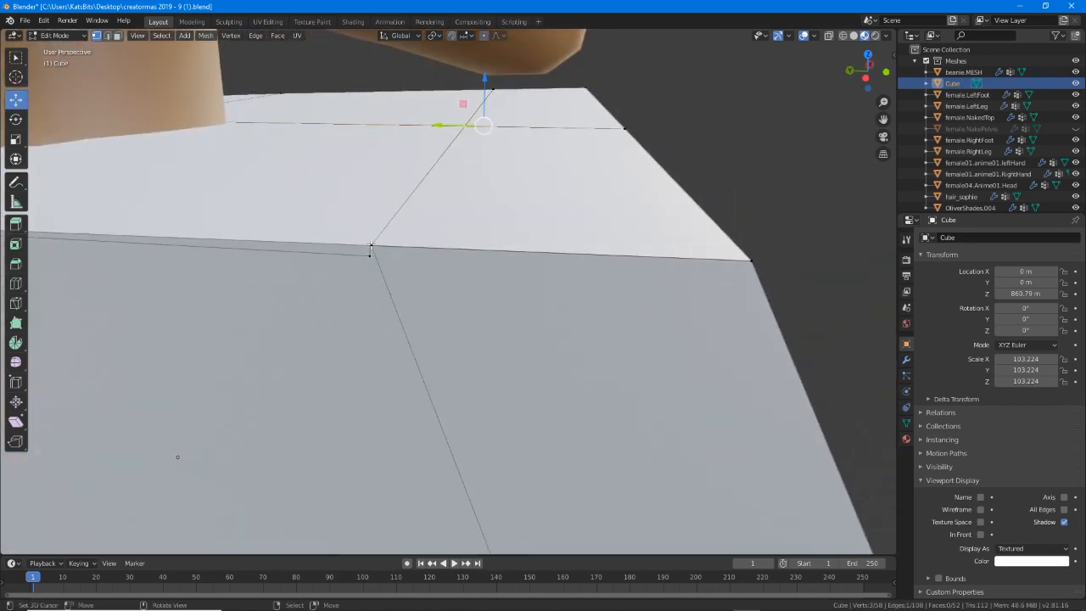
pyautogui.click(370, 246)
pyautogui.moveTo(370, 248); pyautogui.dragTo(343, 263)
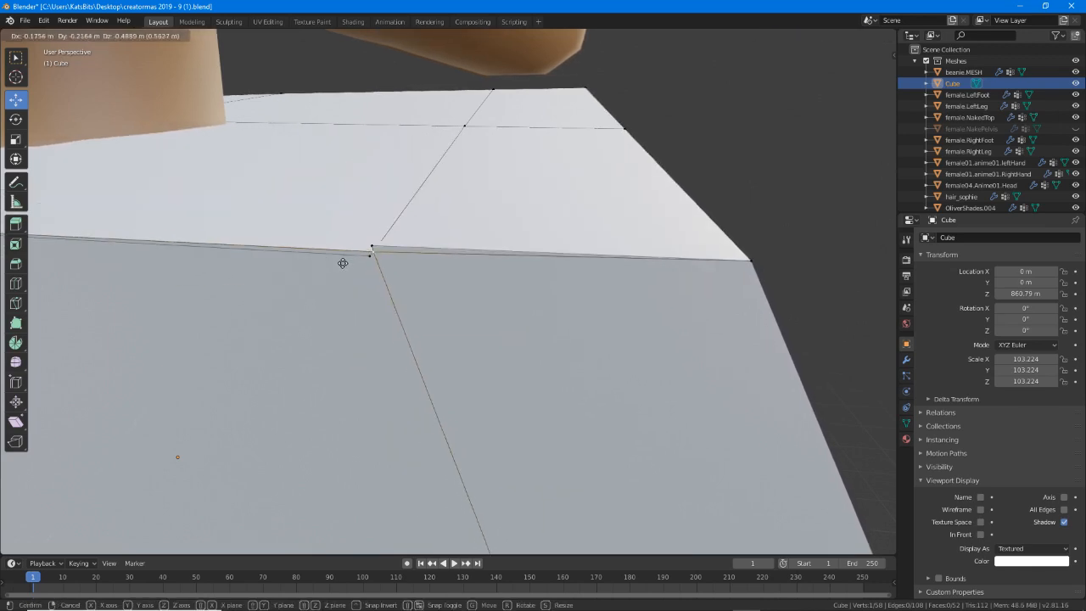
pyautogui.rightClick(363, 293)
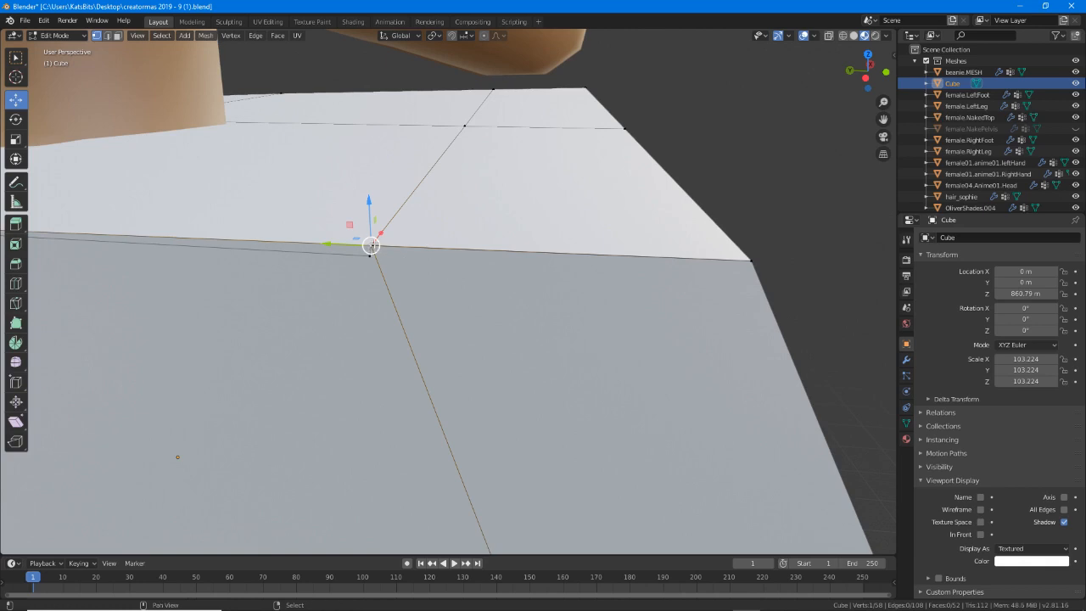
# Select both nearly coincident vertices on the top edge of the character's right side.
pyautogui.keyDown('shift'); pyautogui.rightClick(373, 249); pyautogui.keyUp('shift')
pyautogui.keyDown('shift'); pyautogui.rightClick(371, 261); pyautogui.keyUp('shift')
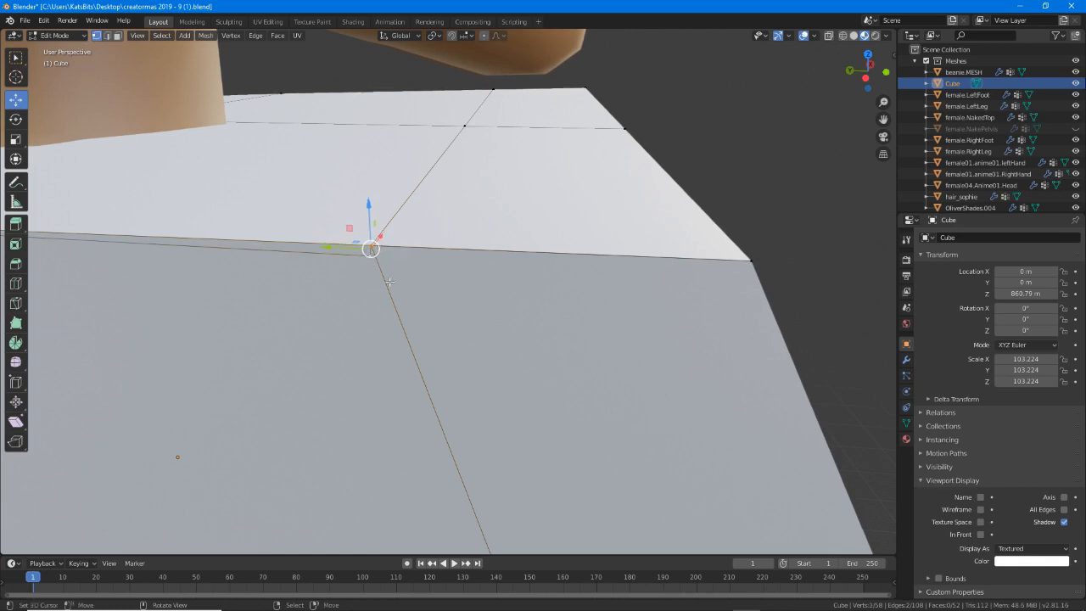
# Look through the mesh, edge and vertex operations to find the Merge Vertices options.
pyautogui.click(205, 35)
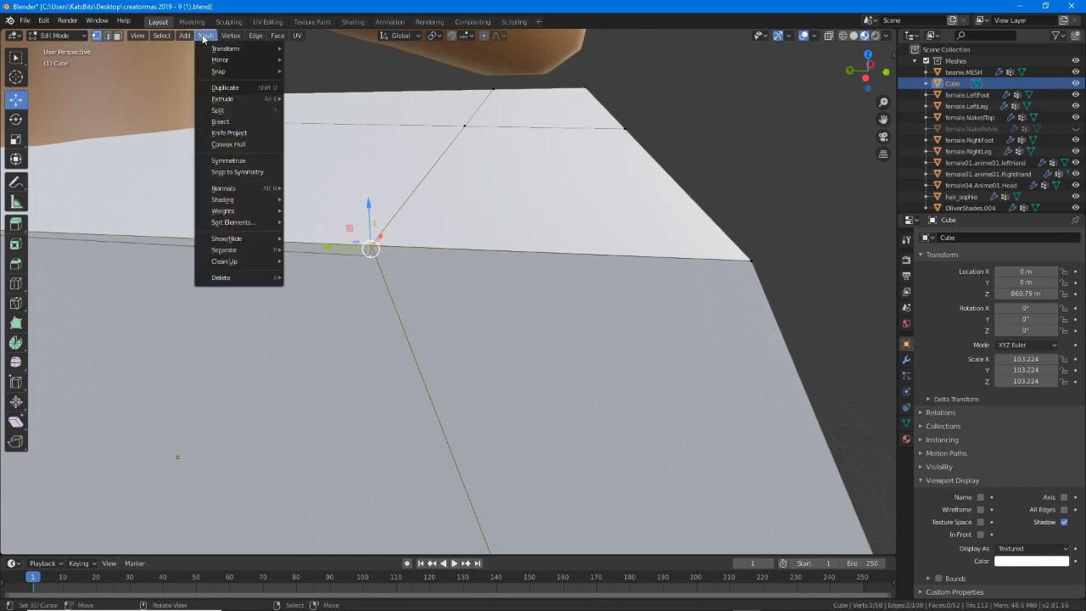
pyautogui.moveTo(229, 36)
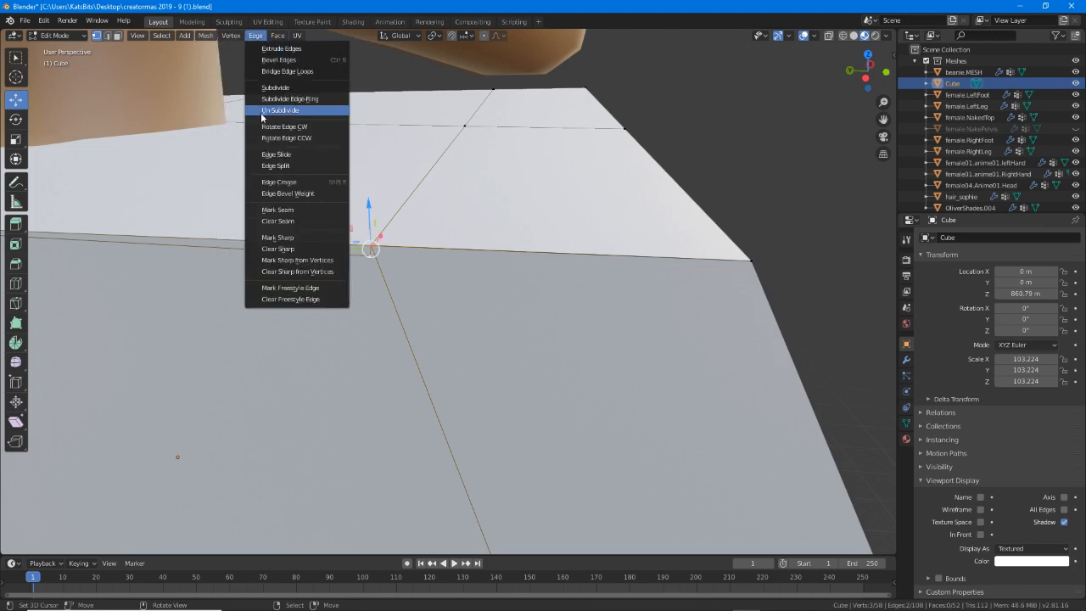
pyautogui.click(231, 38)
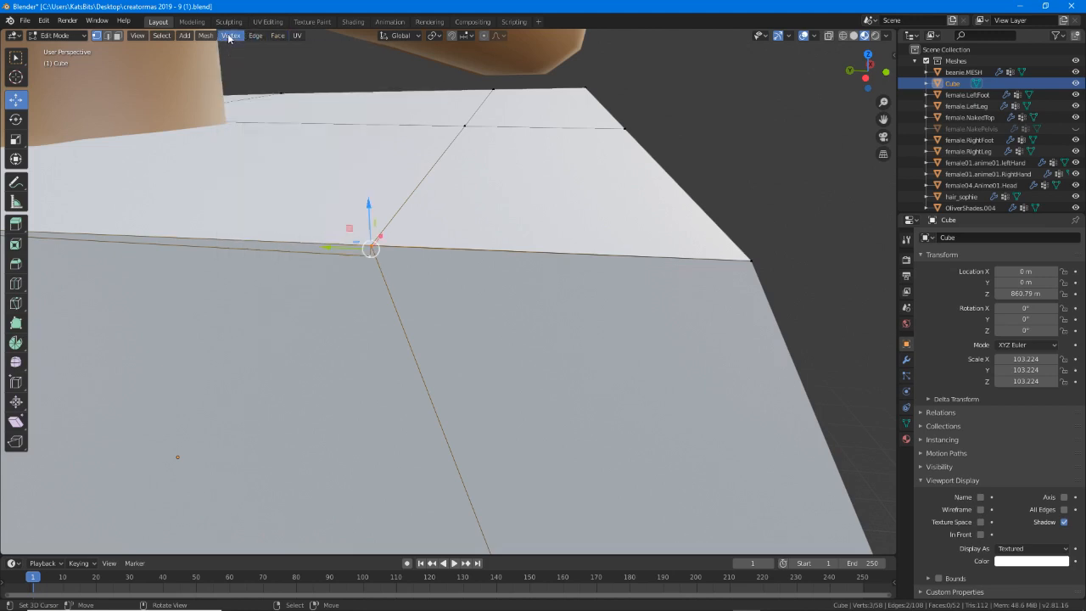
pyautogui.click(230, 37)
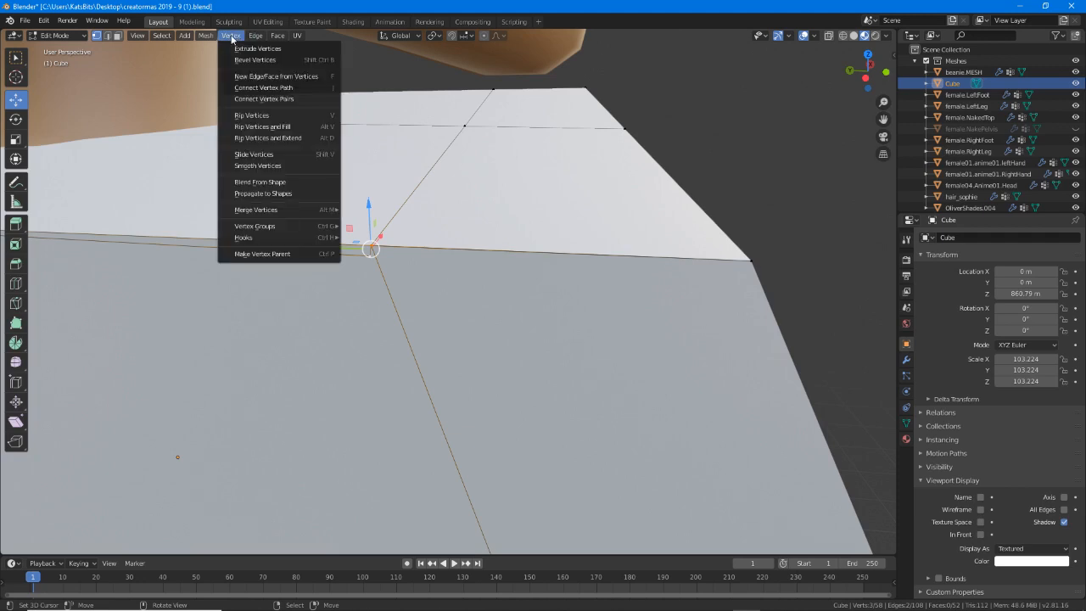
pyautogui.click(248, 76)
pyautogui.click(256, 36)
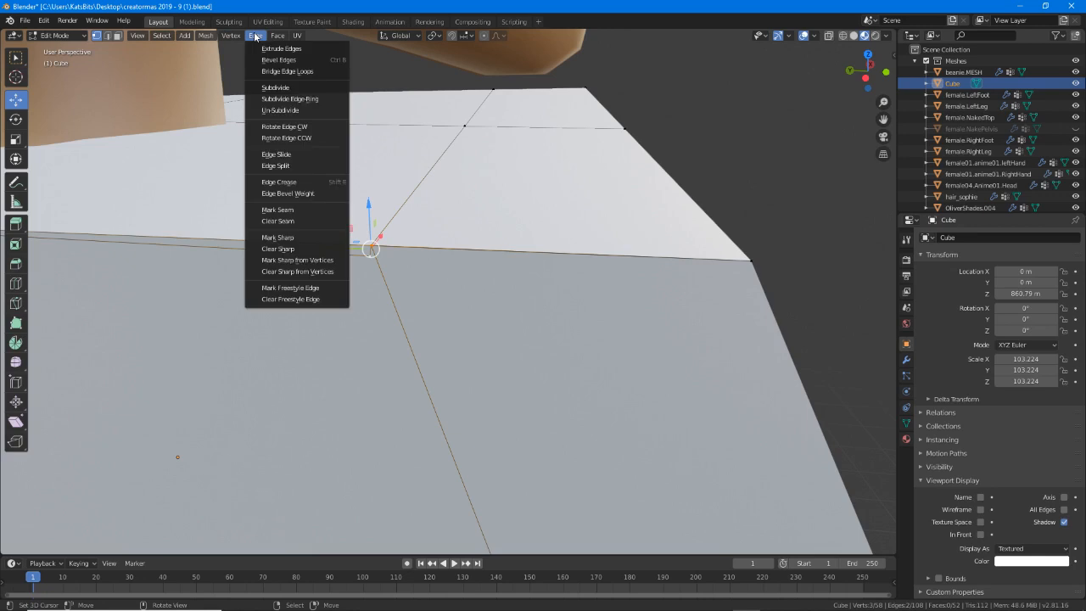
pyautogui.moveTo(208, 38)
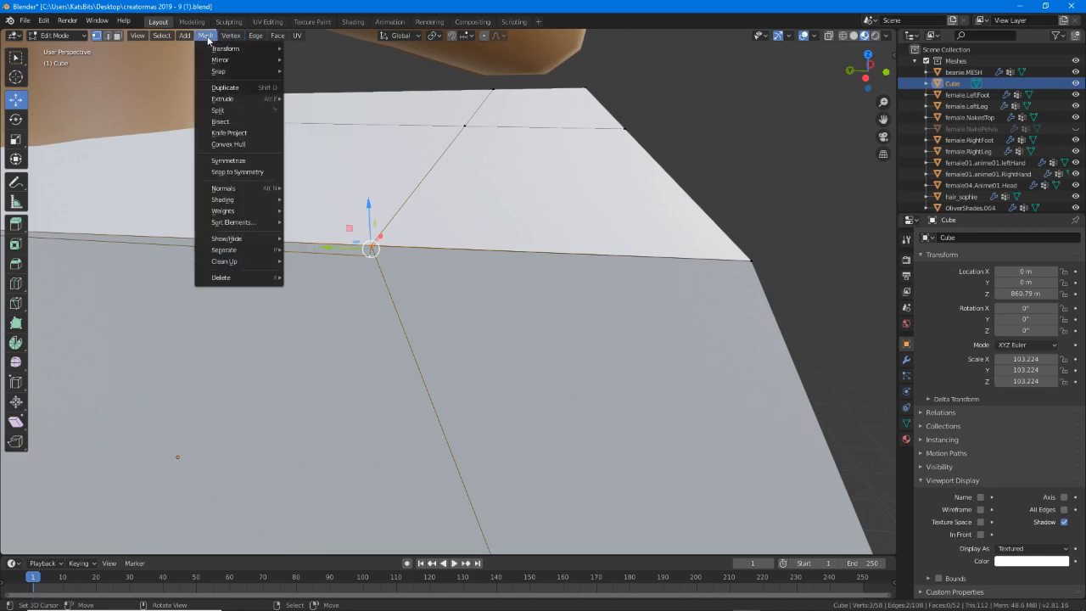
pyautogui.moveTo(218, 74)
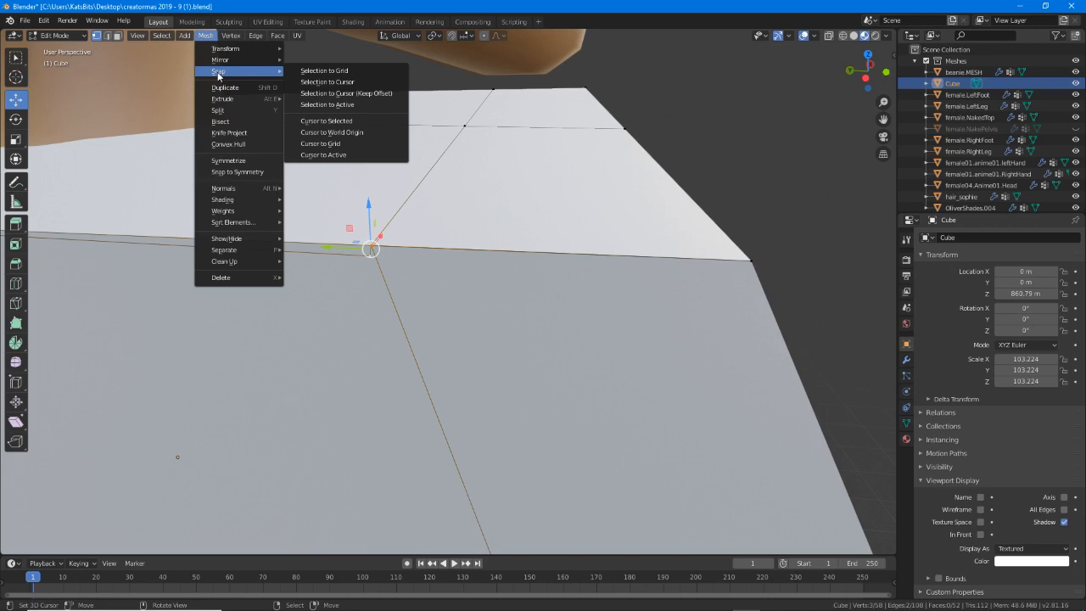
pyautogui.moveTo(244, 265)
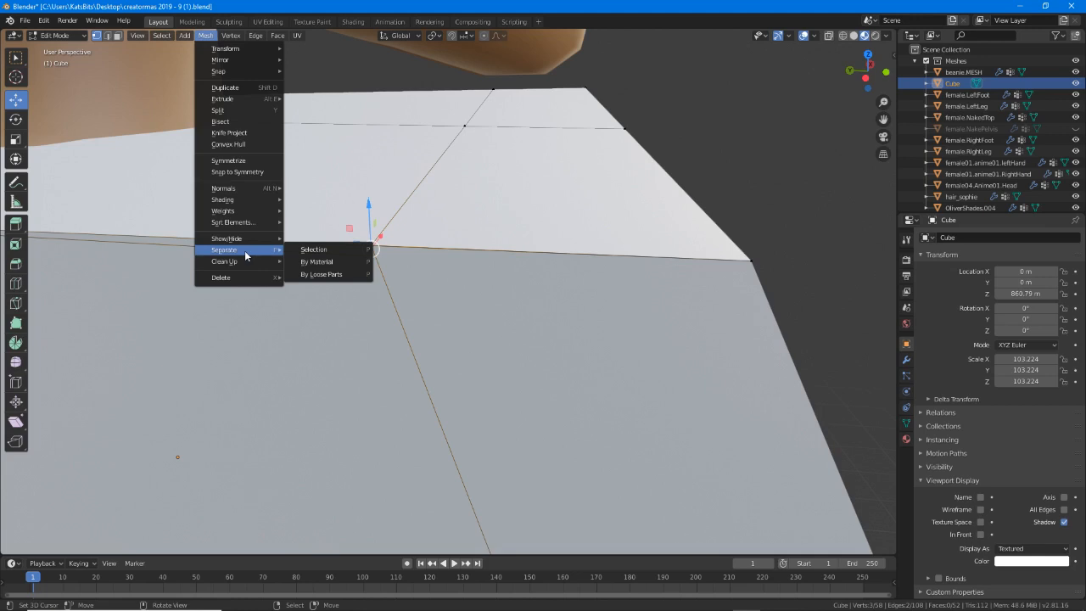
pyautogui.moveTo(247, 188)
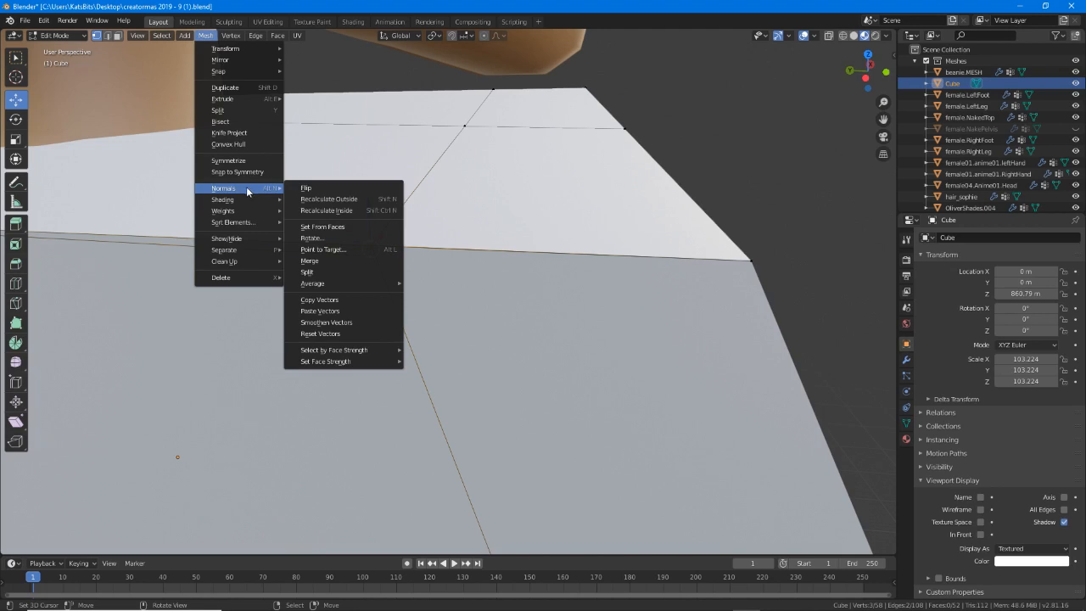
pyautogui.moveTo(251, 74)
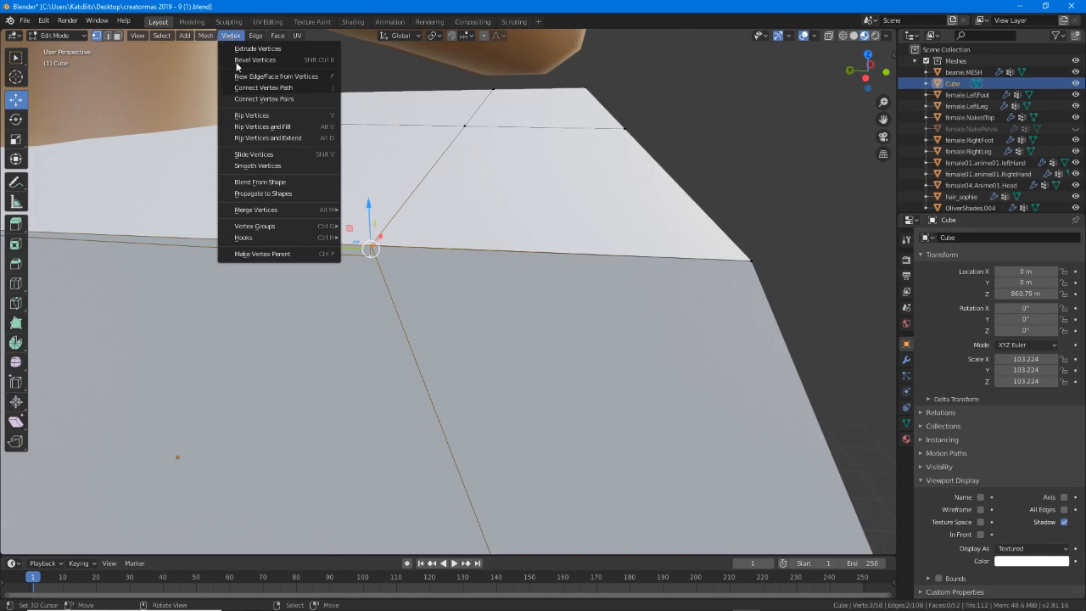
pyautogui.moveTo(248, 211)
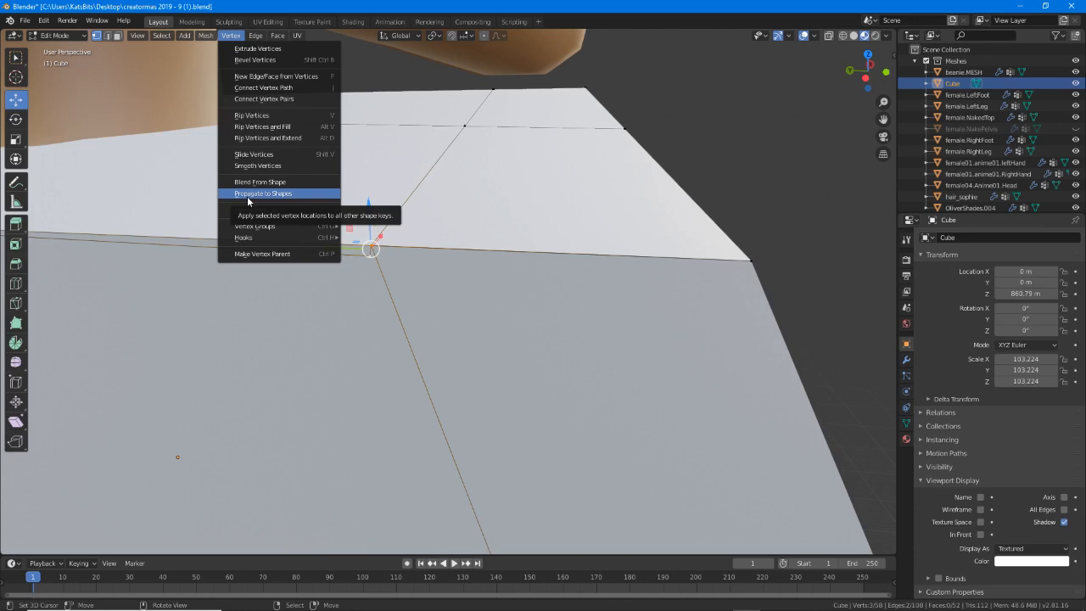
pyautogui.moveTo(260, 212)
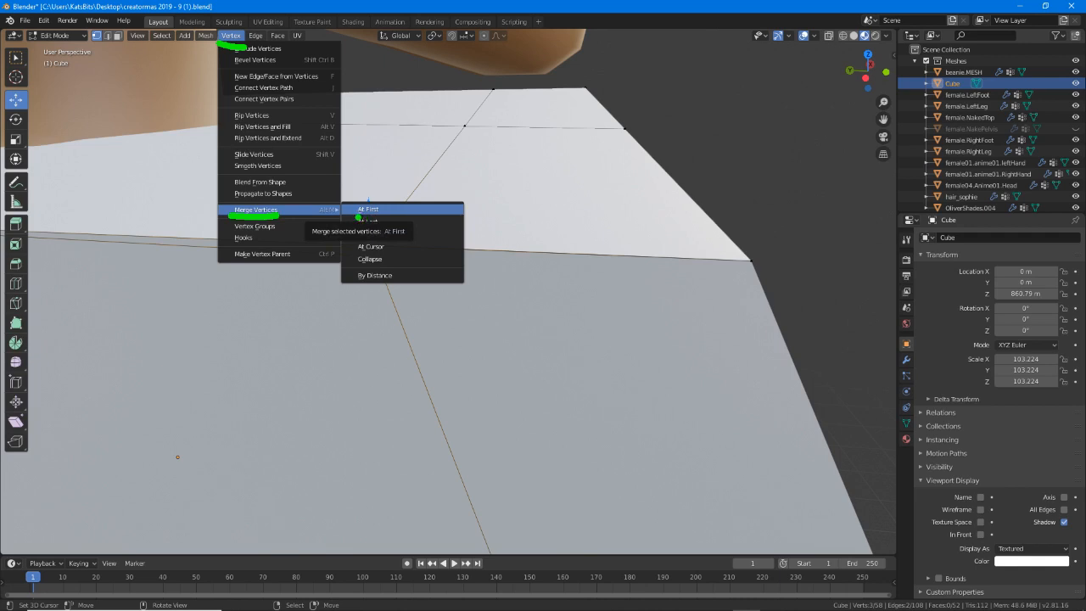
pyautogui.moveTo(350, 218); pyautogui.dragTo(396, 219)
pyautogui.click(385, 258)
# Examine the two selected vertices and the short edge between them up close.
pyautogui.scroll(5, 373, 265)
pyautogui.scroll(-3, 372, 263)
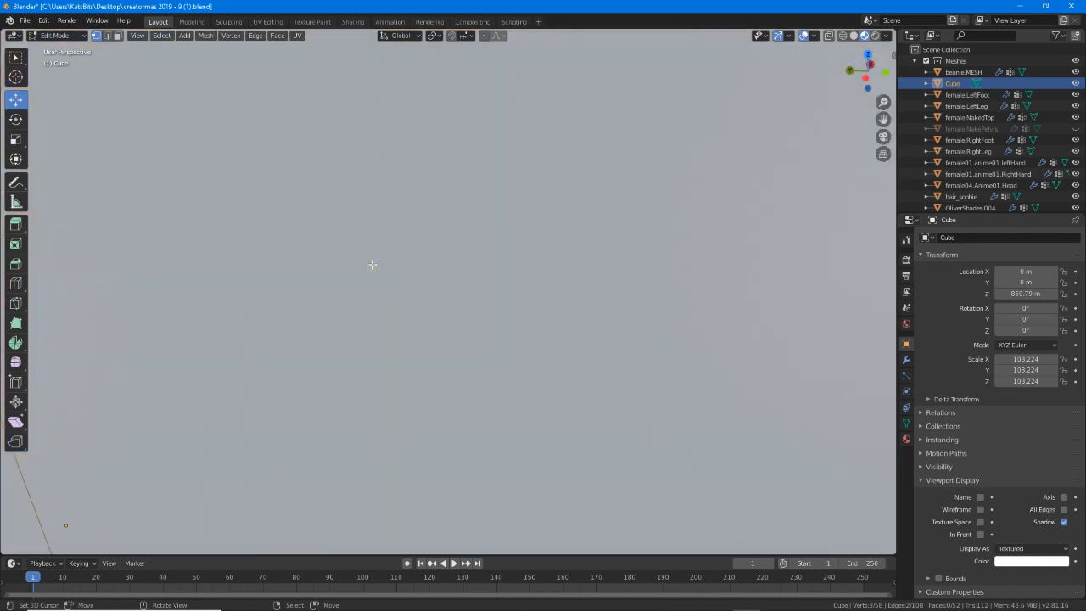
pyautogui.press('KP_Decimal')
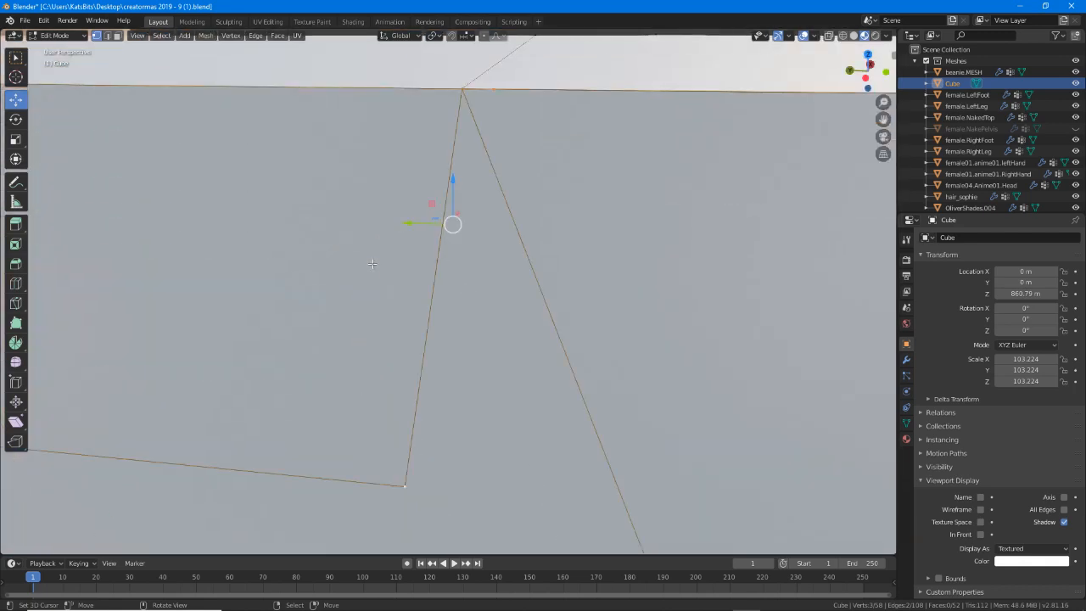
pyautogui.scroll(-1, 372, 263)
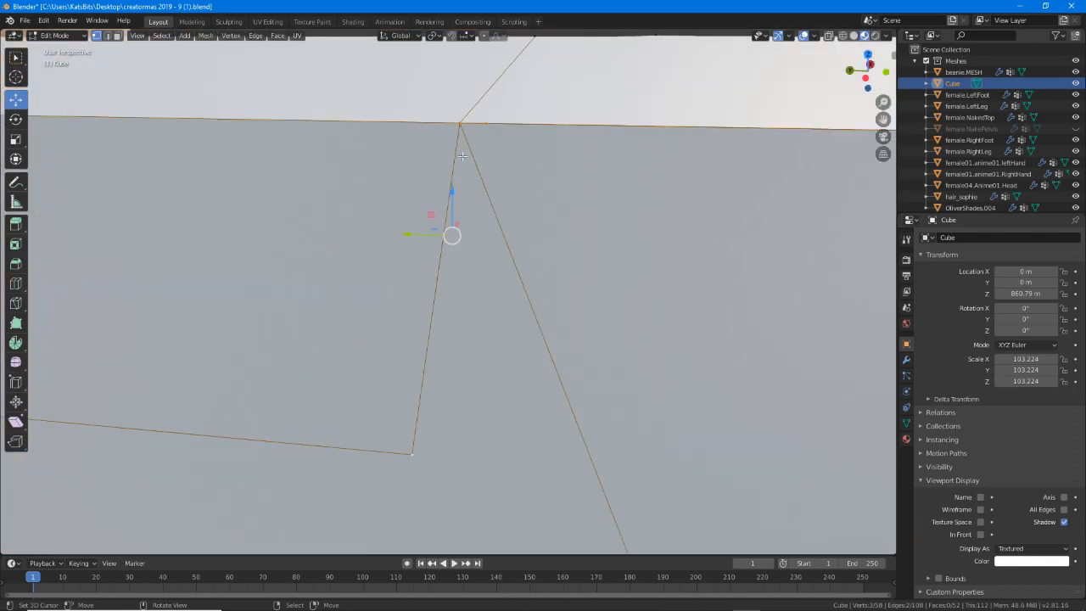
pyautogui.hotkey('ctrl', '2')
pyautogui.moveTo(461, 119)
pyautogui.mouseDown()
pyautogui.moveTo(452, 114)
pyautogui.moveTo(464, 131)
pyautogui.moveTo(458, 107)
pyautogui.moveTo(508, 119)
pyautogui.moveTo(480, 109)
pyautogui.mouseUp()
pyautogui.moveTo(409, 447)
pyautogui.mouseDown()
pyautogui.moveTo(422, 463)
pyautogui.moveTo(413, 434)
pyautogui.mouseUp()
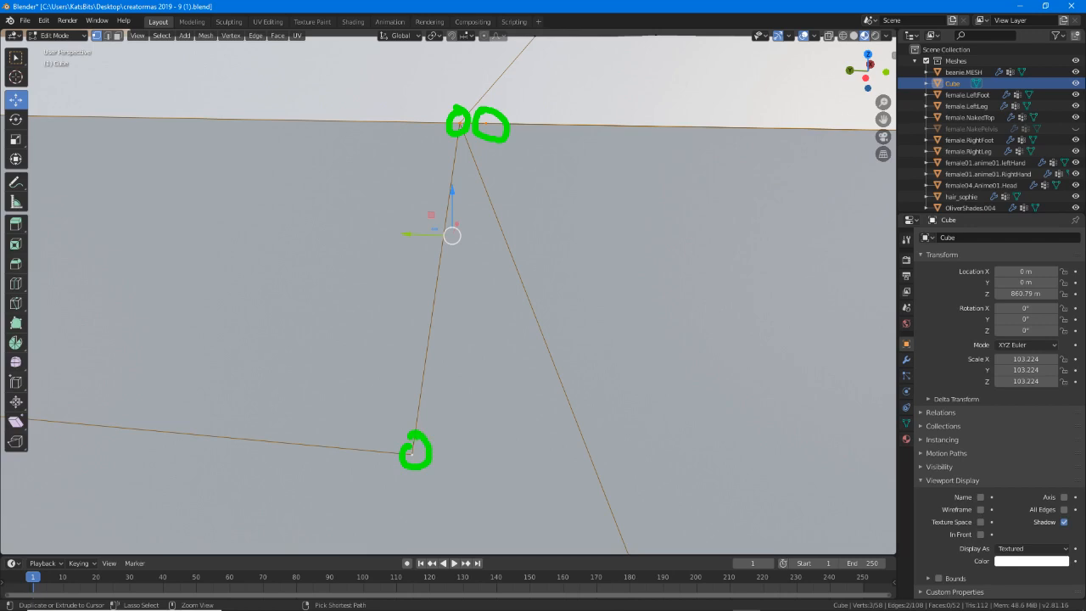
pyautogui.moveTo(507, 127); pyautogui.dragTo(515, 152)
pyautogui.moveTo(430, 452); pyautogui.dragTo(456, 471)
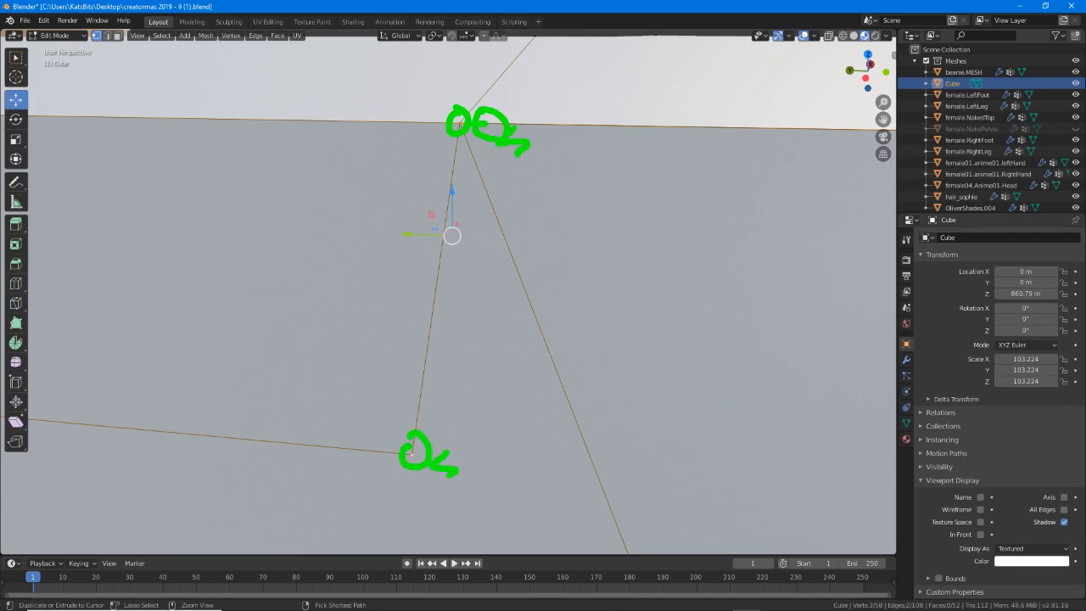
pyautogui.moveTo(419, 429)
pyautogui.mouseDown()
pyautogui.moveTo(448, 141)
pyautogui.moveTo(458, 154)
pyautogui.mouseUp()
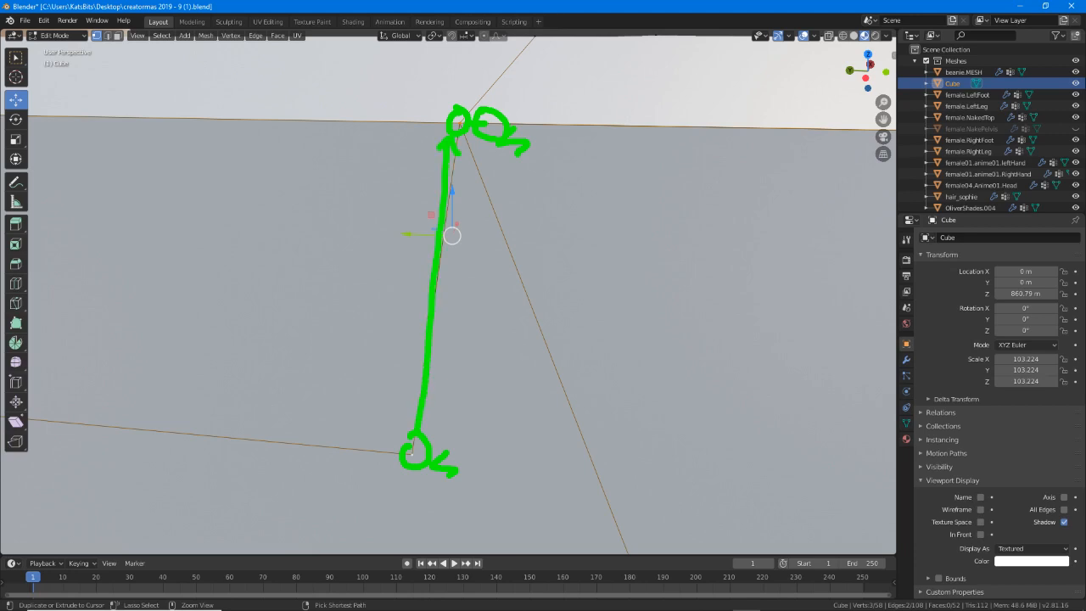
pyautogui.press('Escape')
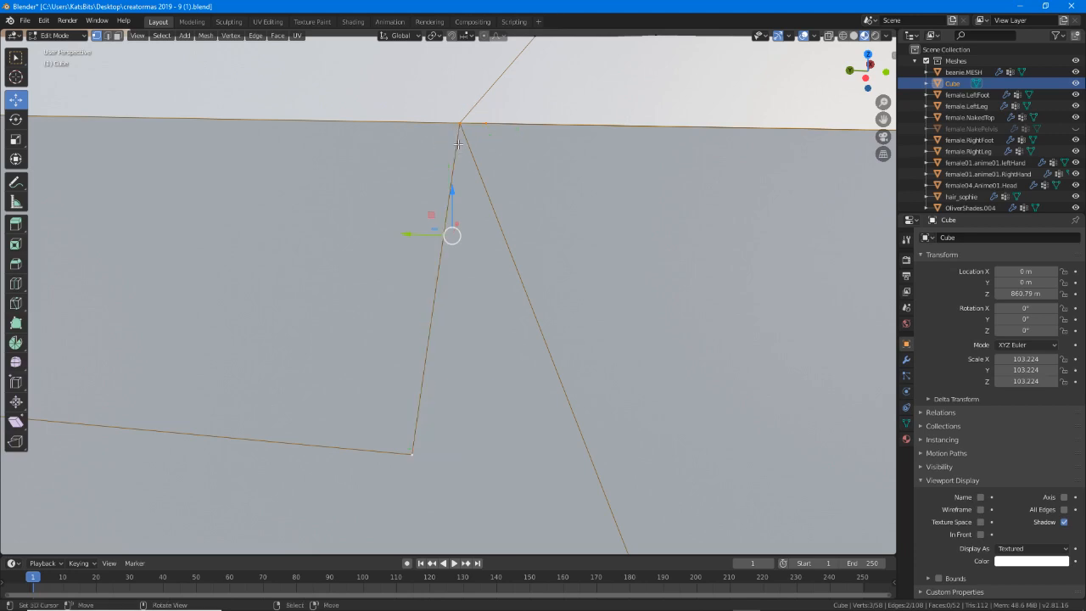
# Merge the two selected vertices at the first one and test the merged point with a cancelled move.
pyautogui.click(230, 37)
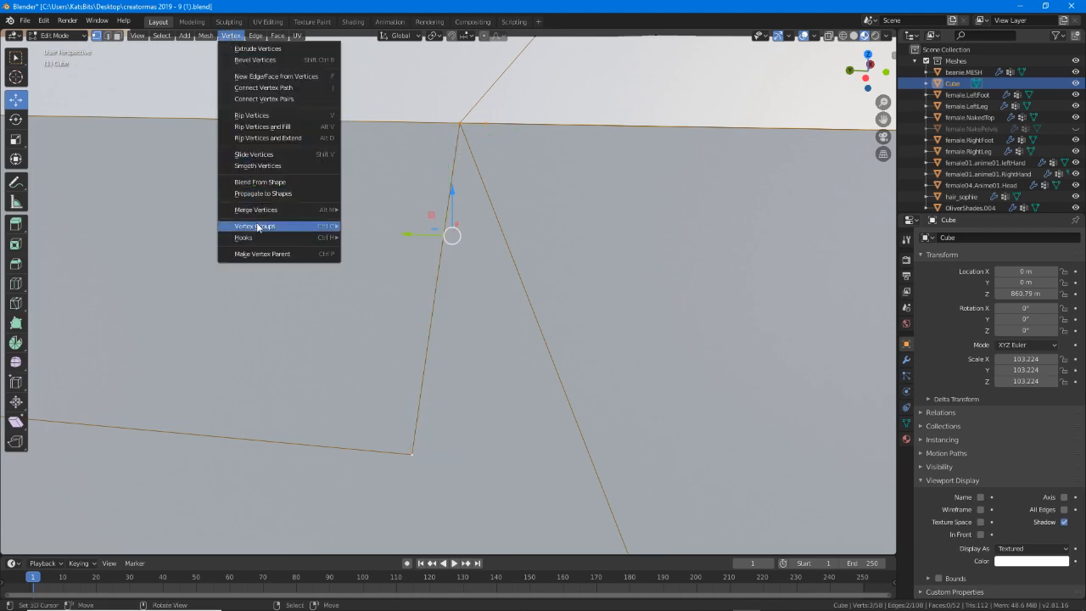
pyautogui.moveTo(260, 210)
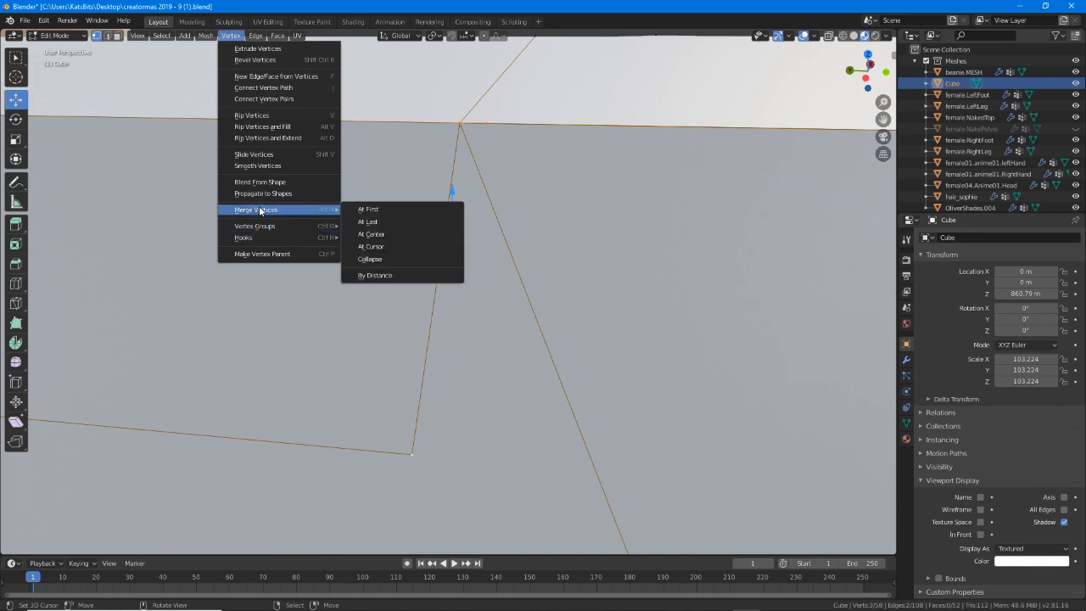
pyautogui.click(380, 207)
pyautogui.press('g')
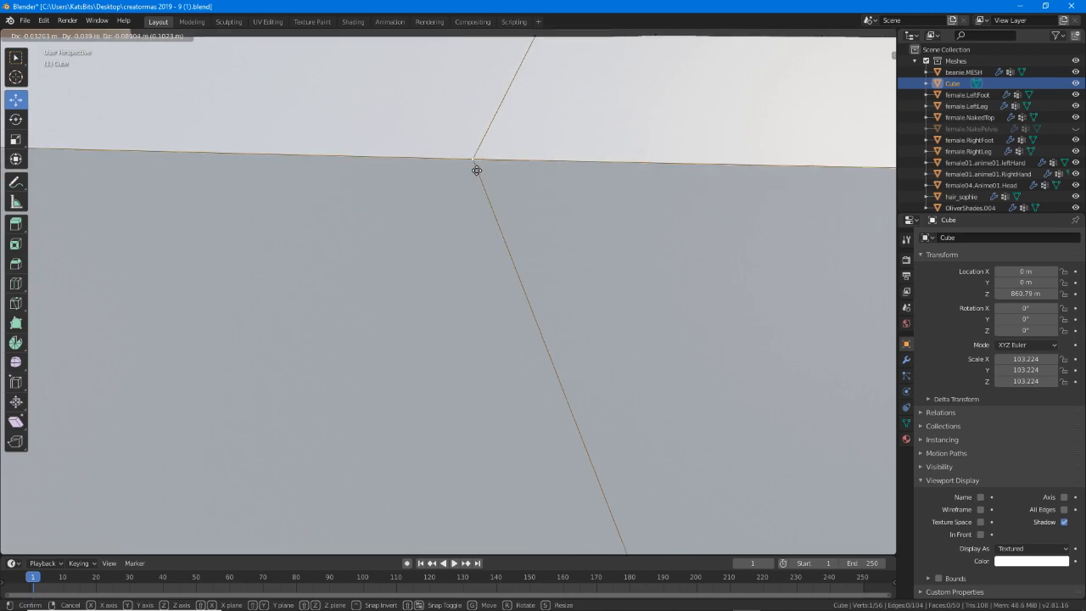
pyautogui.rightClick(478, 171)
# Check the top face in front of the merged vertex by selecting its four corner vertices.
pyautogui.scroll(-3, 480, 172)
pyautogui.scroll(-6, 480, 172)
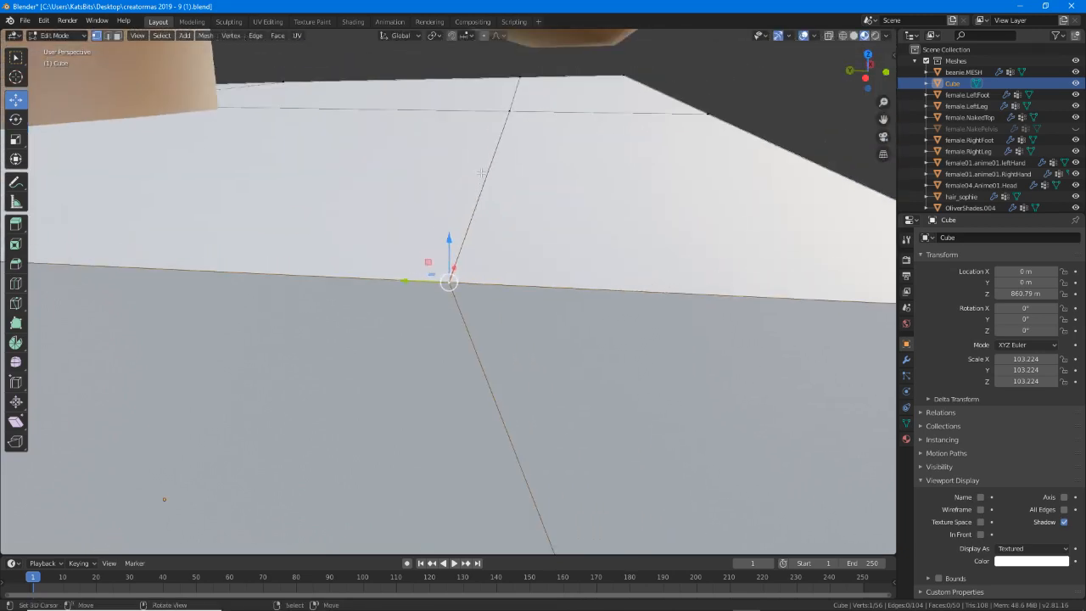
pyautogui.moveTo(490, 185); pyautogui.dragTo(469, 303, button='middle')
pyautogui.keyDown('shift'); pyautogui.rightClick(518, 294); pyautogui.keyUp('shift')
pyautogui.keyDown('shift'); pyautogui.rightClick(524, 244); pyautogui.keyUp('shift')
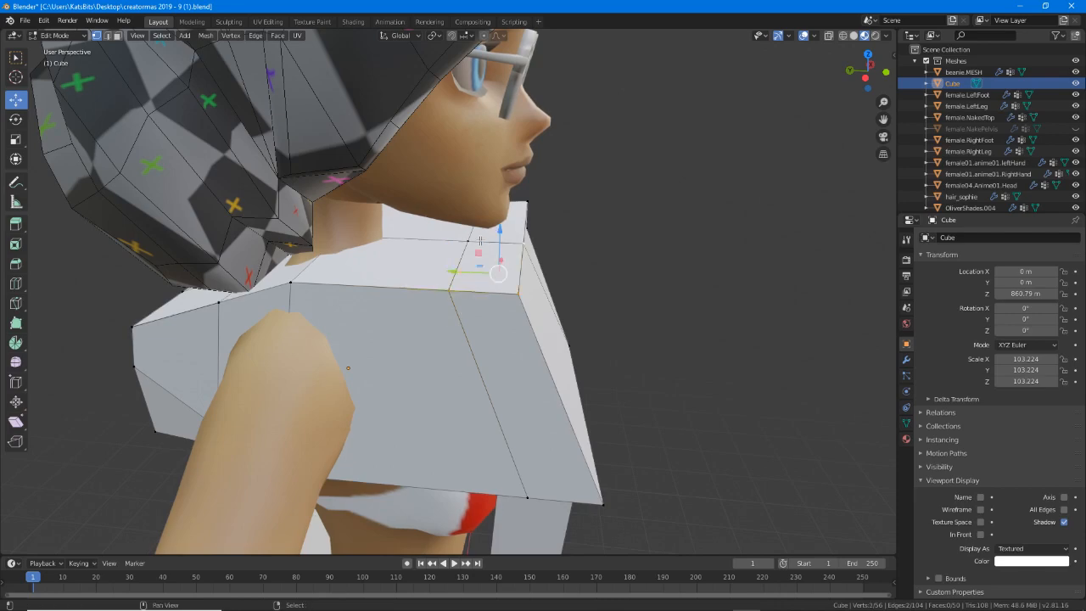
pyautogui.keyDown('shift'); pyautogui.rightClick(468, 242); pyautogui.keyUp('shift')
# Check the upper front face on the character's left side by selecting its four corner vertices.
pyautogui.moveTo(450, 265); pyautogui.dragTo(378, 265)
pyautogui.moveTo(377, 265); pyautogui.dragTo(411, 419, button='middle')
pyautogui.rightClick(412, 422)
pyautogui.keyDown('shift'); pyautogui.rightClick(414, 392); pyautogui.keyUp('shift')
pyautogui.keyDown('shift'); pyautogui.rightClick(471, 382); pyautogui.keyUp('shift')
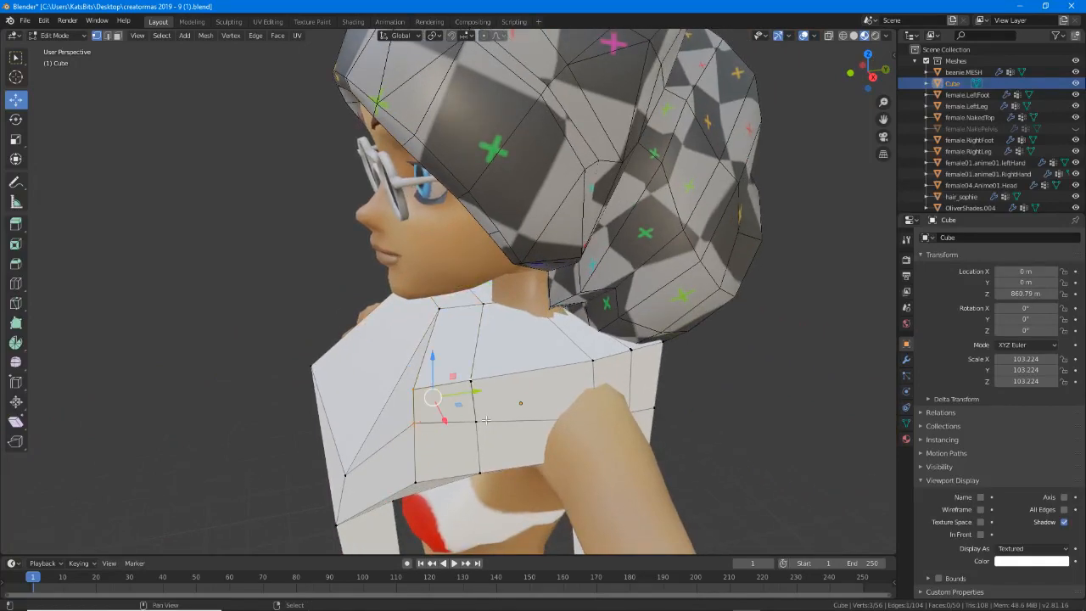
pyautogui.keyDown('shift'); pyautogui.rightClick(478, 420); pyautogui.keyUp('shift')
# Select the two nearly coincident vertices on the top edge of the character's left side and merge them at the first one.
pyautogui.scroll(2, 490, 441)
pyautogui.scroll(8, 490, 442)
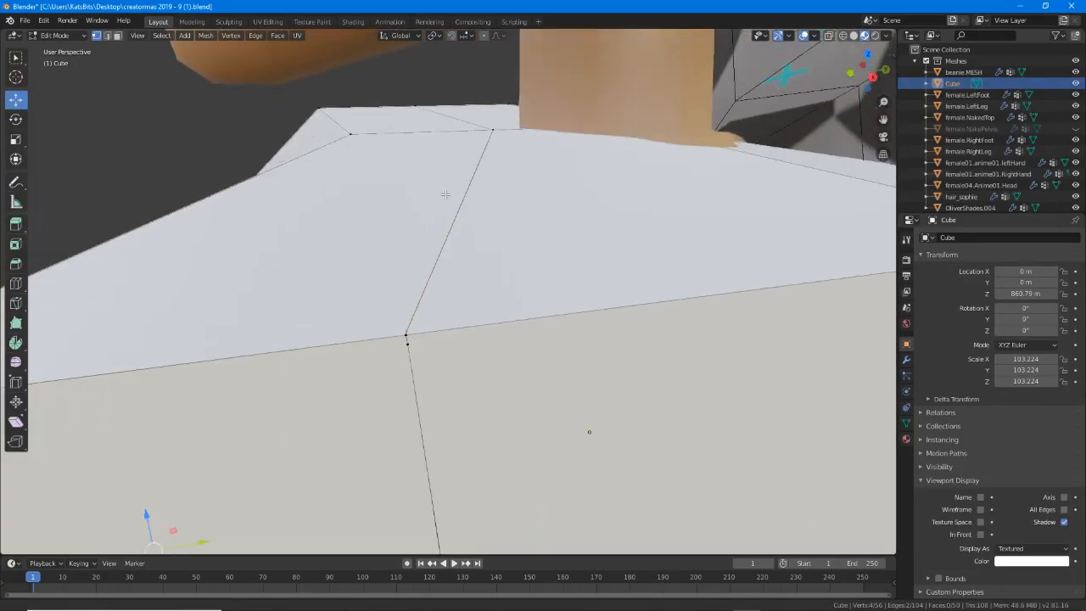
pyautogui.keyDown('ctrl'); pyautogui.moveTo(386, 401); pyautogui.dragTo(342, 387, button='middle'); pyautogui.keyUp('ctrl')
pyautogui.keyDown('ctrl'); pyautogui.moveTo(342, 441); pyautogui.dragTo(339, 388, button='middle'); pyautogui.keyUp('ctrl')
pyautogui.rightClick(327, 415)
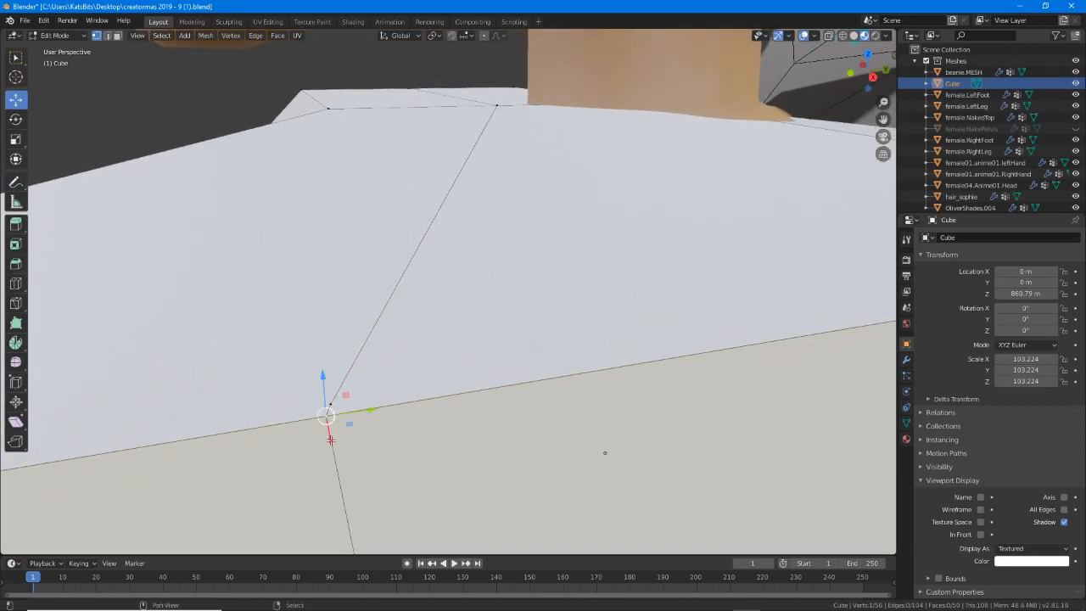
pyautogui.click(231, 36)
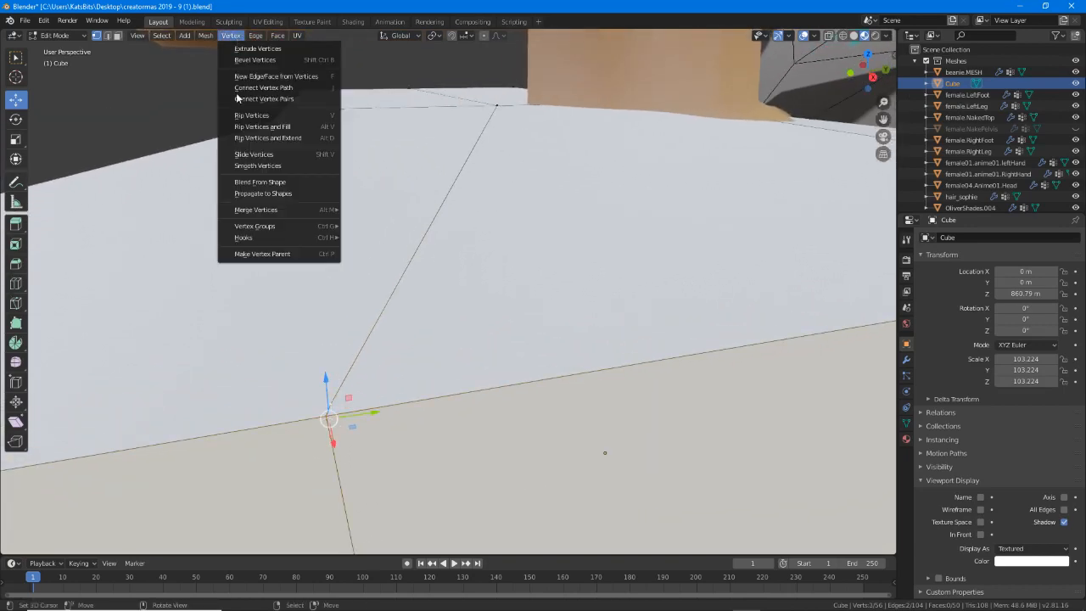
pyautogui.moveTo(250, 212)
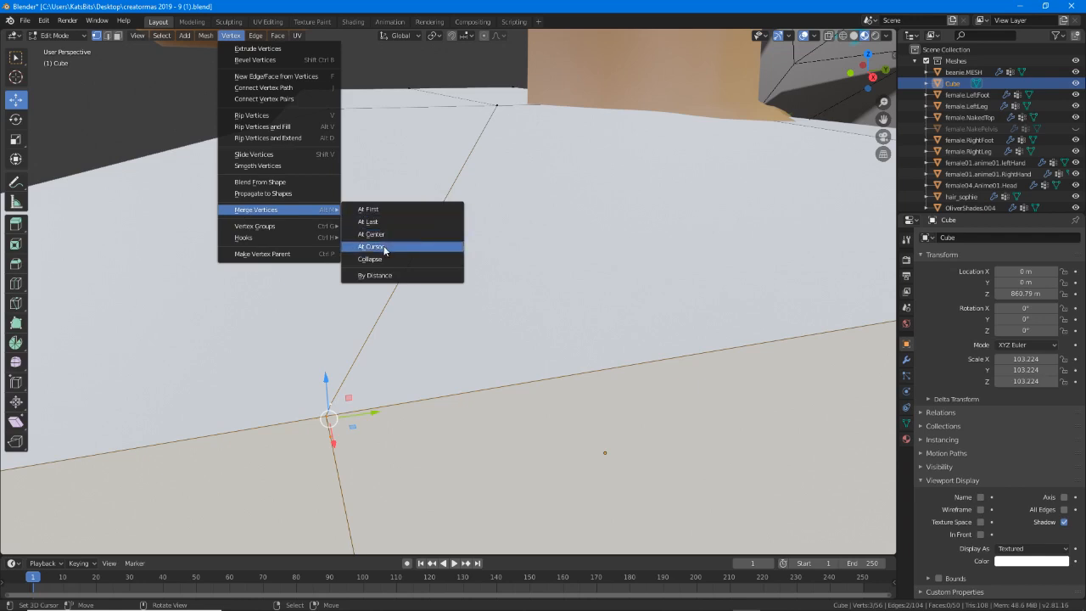
pyautogui.click(377, 210)
pyautogui.scroll(-8, 331, 404)
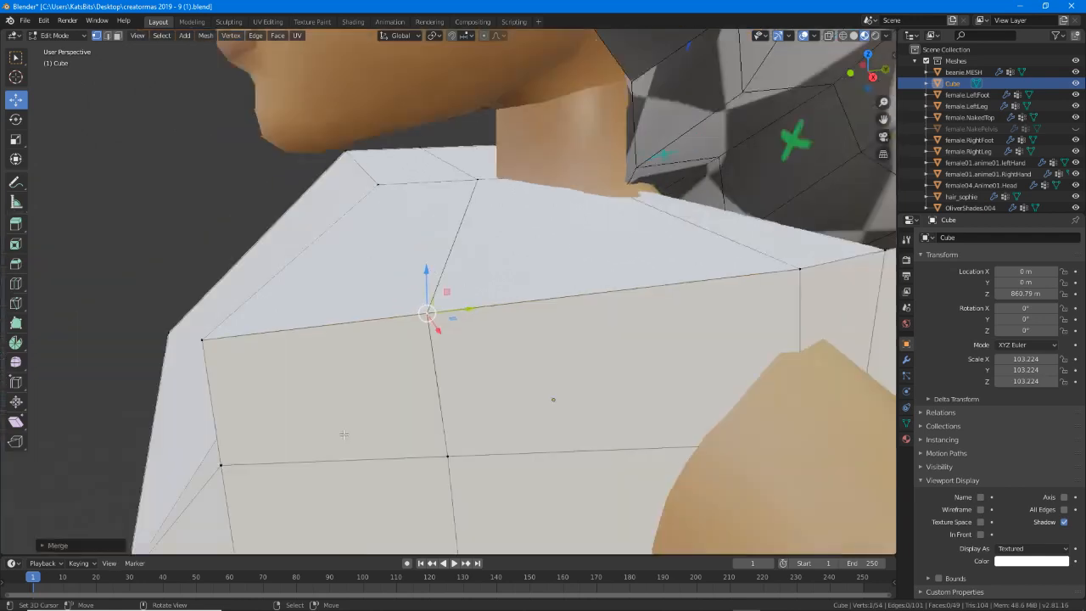
pyautogui.moveTo(331, 404); pyautogui.dragTo(290, 395, button='middle')
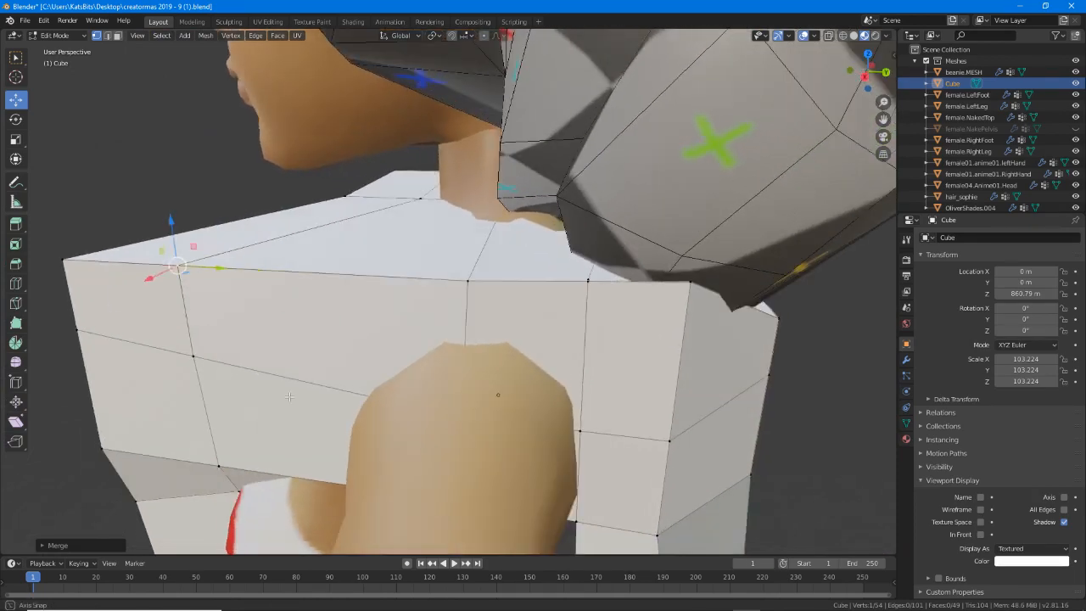
# Select the two nearly coincident vertices toward the back of the left shoulder's top edge and merge them at the first one.
pyautogui.scroll(2, 536, 359)
pyautogui.moveTo(612, 326); pyautogui.dragTo(585, 322, button='middle')
pyautogui.scroll(2, 506, 284)
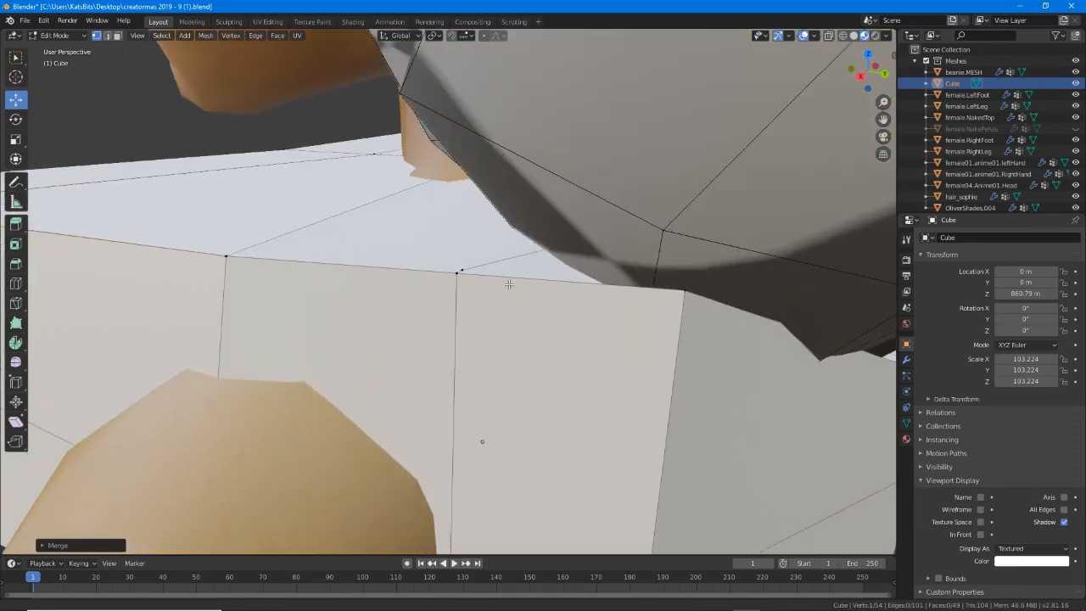
pyautogui.rightClick(461, 268)
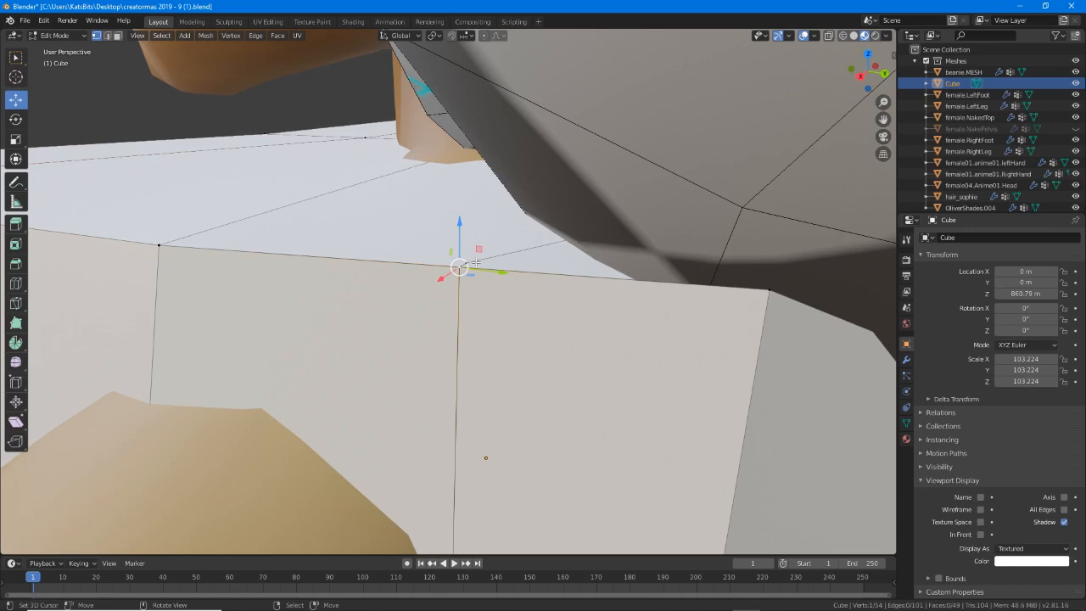
pyautogui.keyDown('shift'); pyautogui.rightClick(471, 265); pyautogui.keyUp('shift')
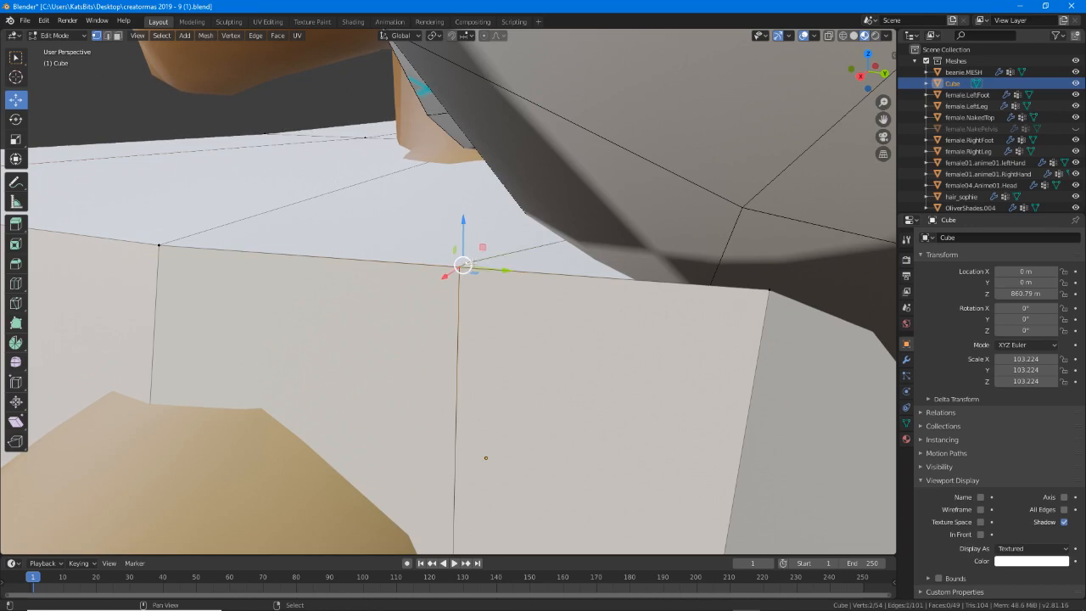
pyautogui.click(231, 34)
pyautogui.moveTo(246, 210)
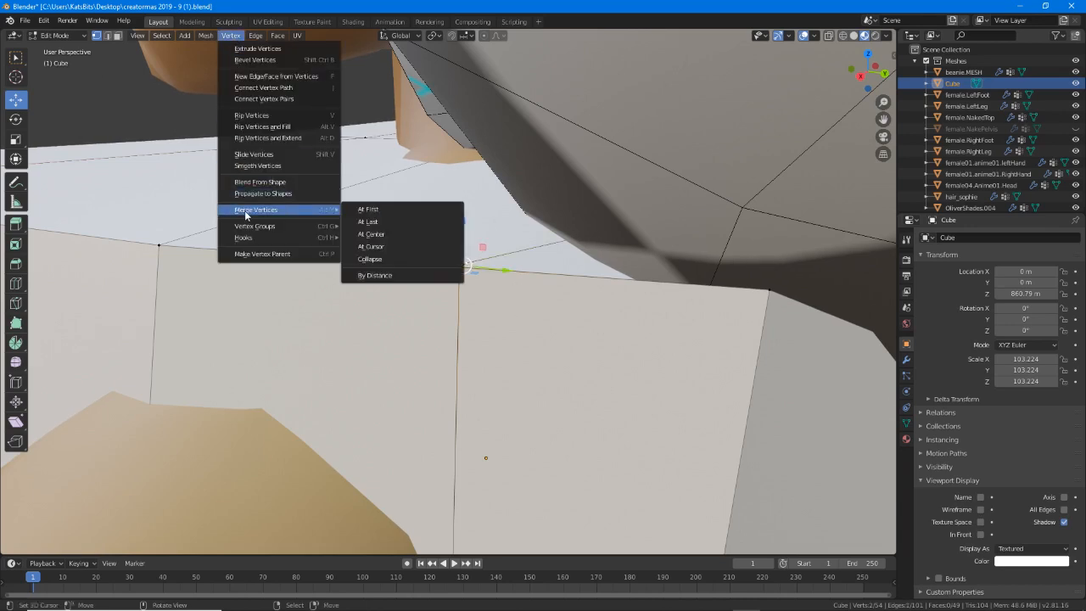
pyautogui.click(365, 211)
pyautogui.moveTo(687, 354); pyautogui.dragTo(554, 353, button='middle')
# Merge the two nearly coincident vertices toward the back of the right shoulder's top edge at the first one.
pyautogui.click(347, 239)
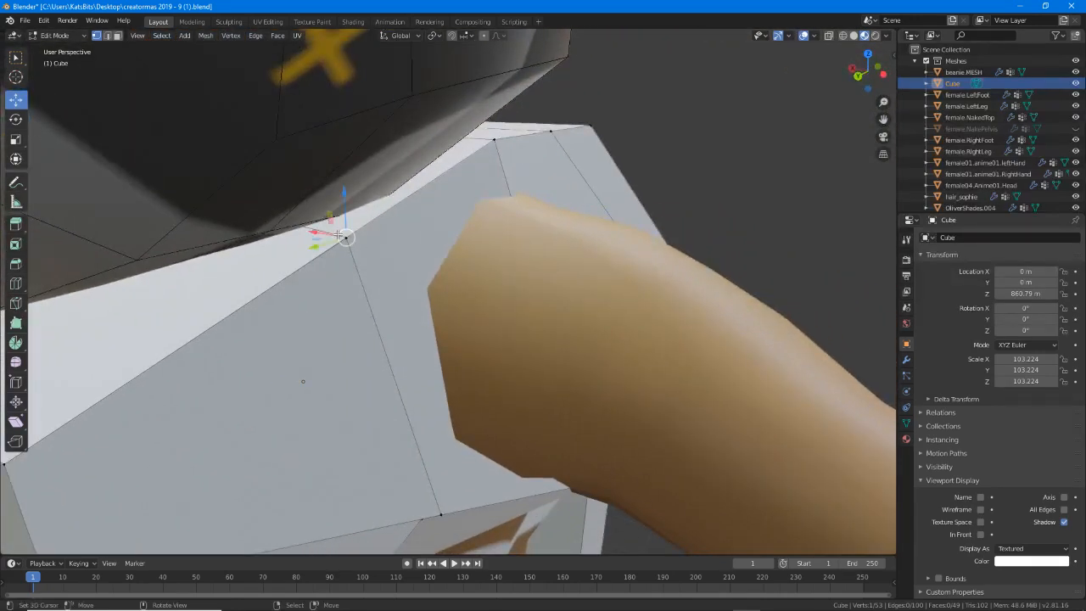
pyautogui.scroll(1, 333, 231)
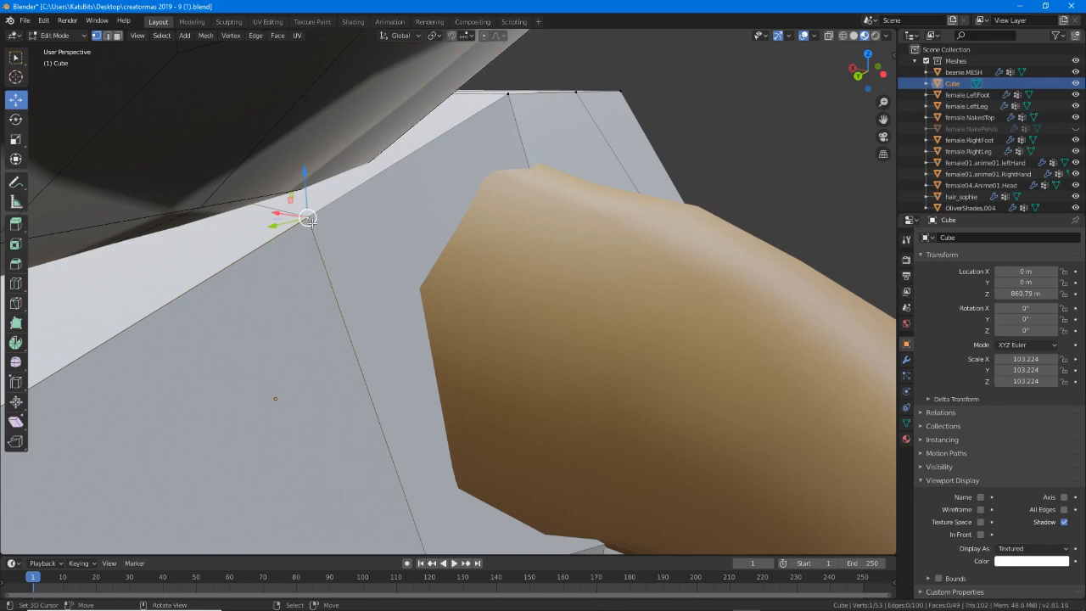
pyautogui.moveTo(307, 219); pyautogui.dragTo(341, 256)
pyautogui.rightClick(341, 256)
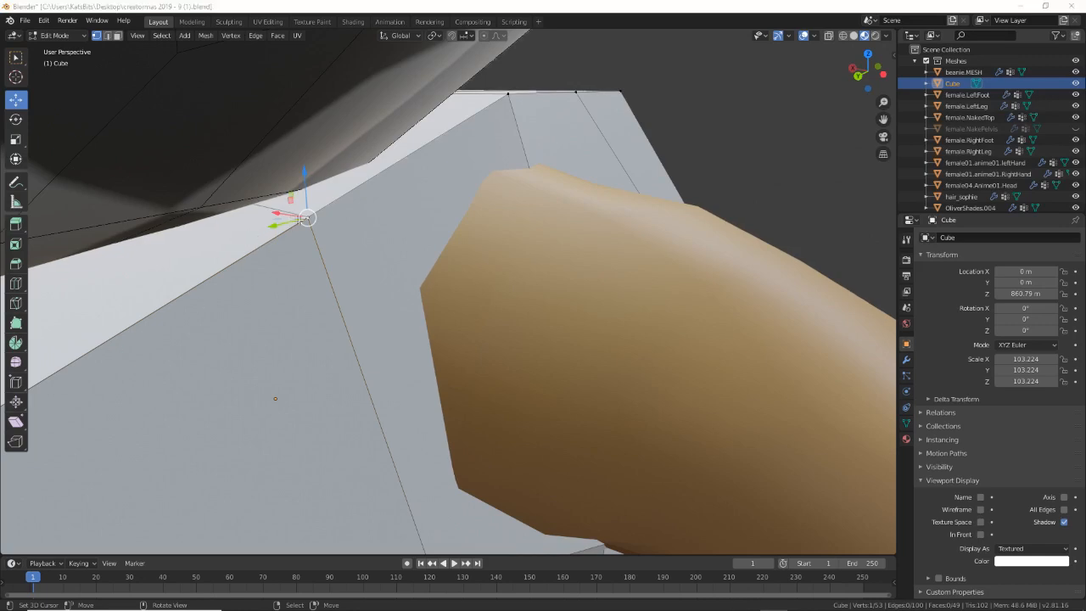
pyautogui.rightClick(313, 216)
pyautogui.scroll(2, 307, 219)
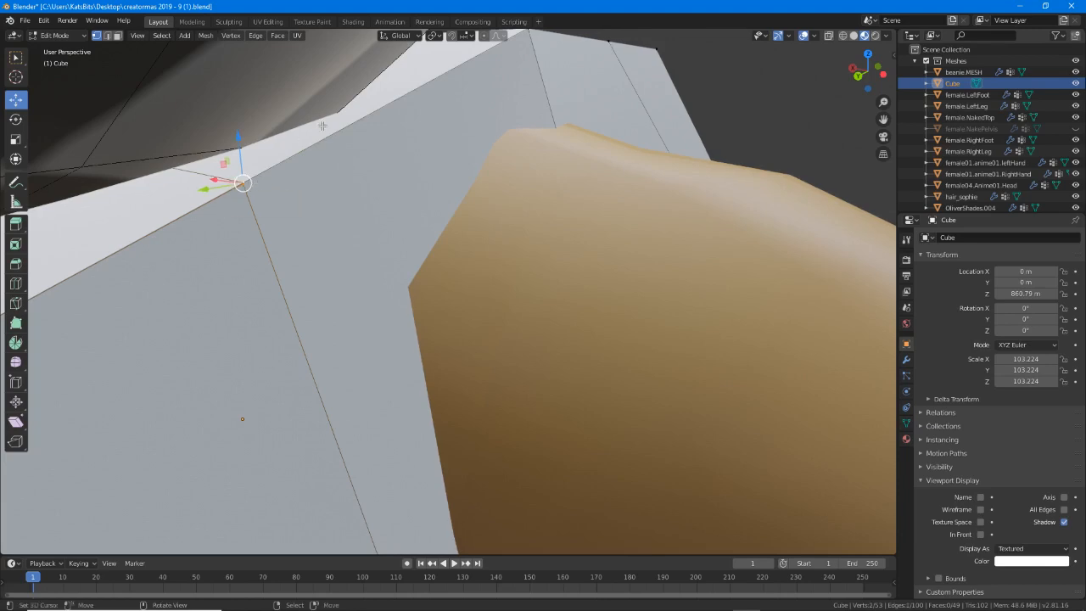
pyautogui.click(255, 36)
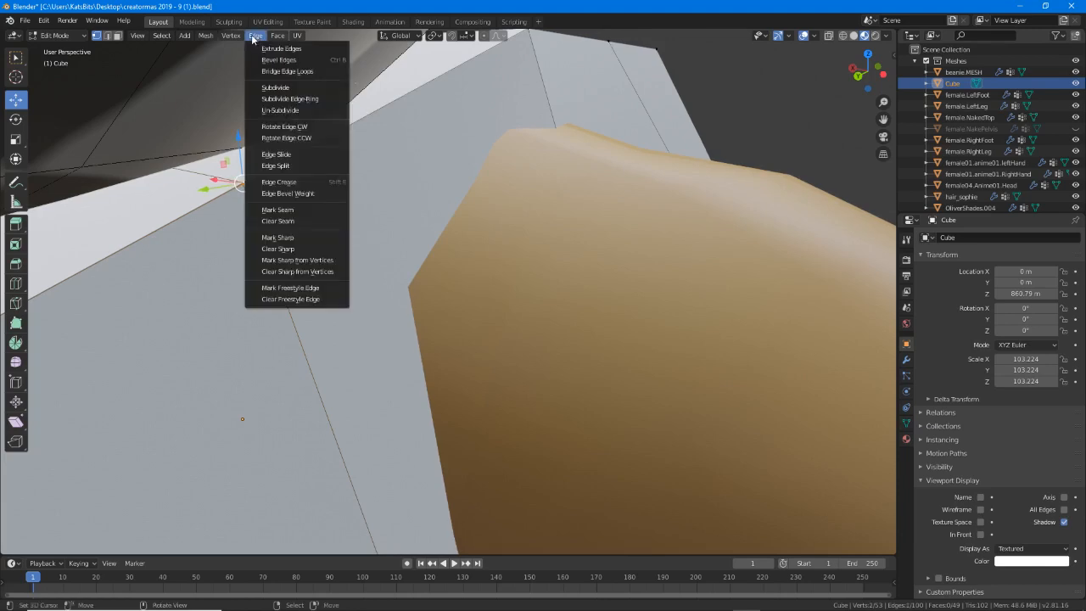
pyautogui.moveTo(238, 36)
pyautogui.moveTo(275, 210)
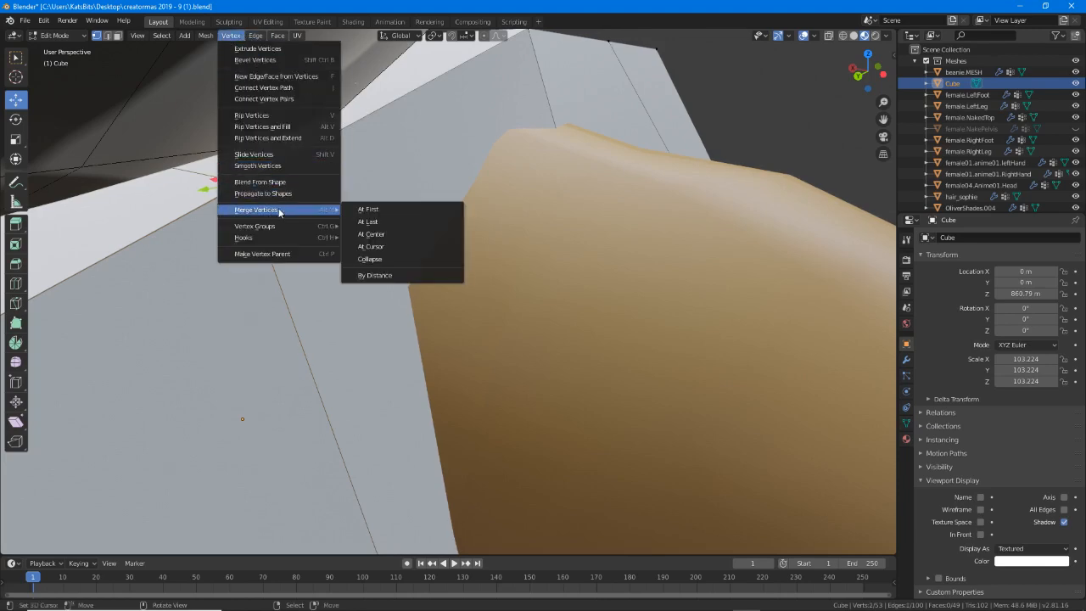
pyautogui.click(374, 211)
pyautogui.scroll(-3, 304, 218)
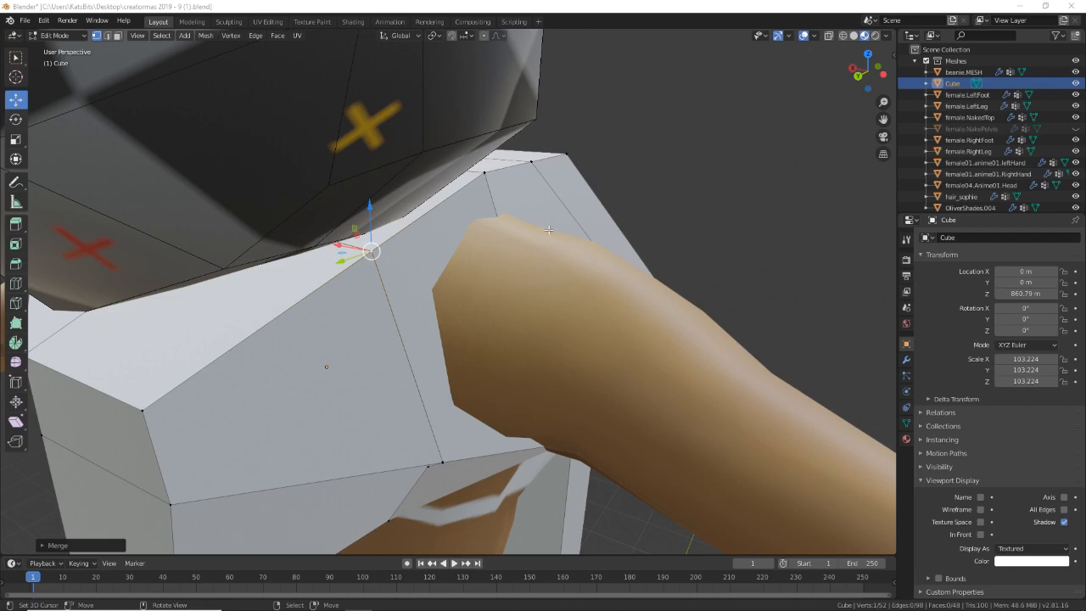
# Move the inner front vertex on the right side's middle edge backward along Y.
pyautogui.moveTo(548, 230); pyautogui.dragTo(525, 266, button='middle')
pyautogui.click(600, 362)
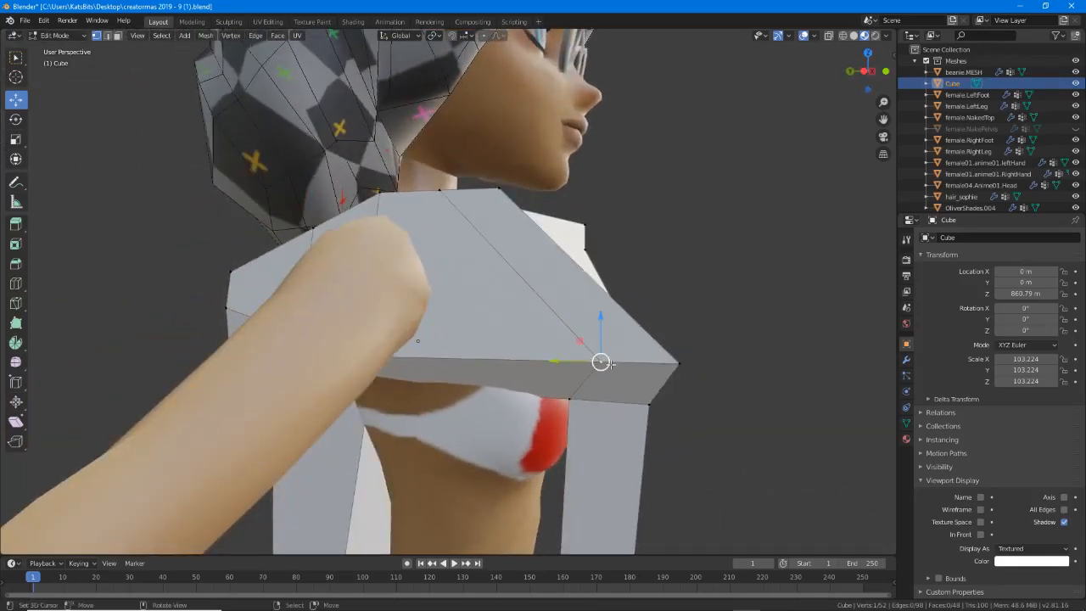
pyautogui.moveTo(548, 357); pyautogui.dragTo(481, 347)
pyautogui.scroll(-3, 479, 322)
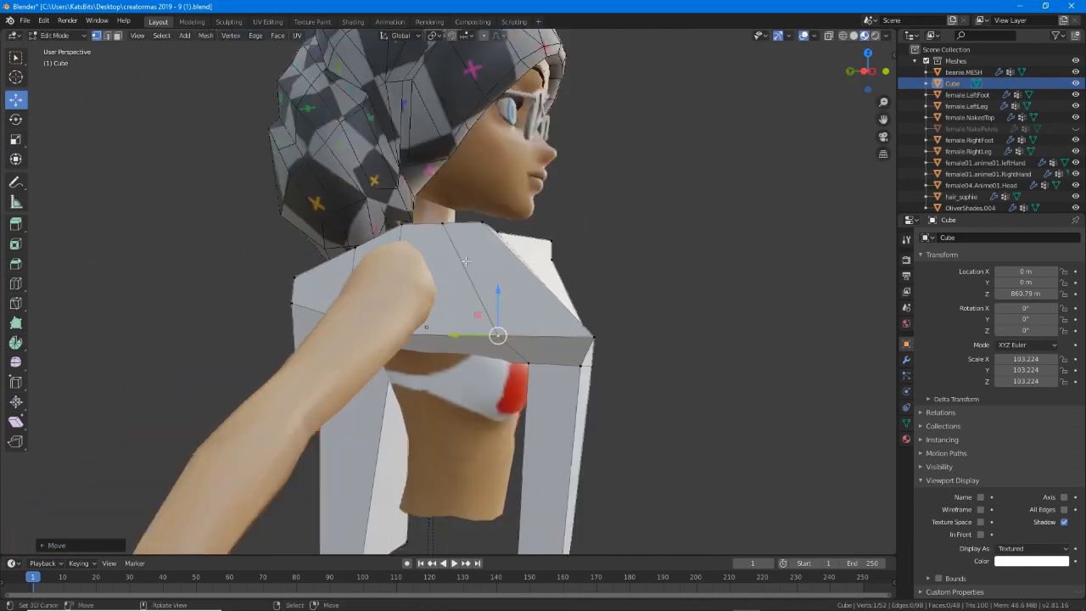
# Select the two vertices on the lower back edge of the upper body and move them forward along Y toward the body.
pyautogui.keyDown('shift'); pyautogui.moveTo(475, 177); pyautogui.dragTo(351, 281, button='middle'); pyautogui.keyUp('shift')
pyautogui.moveTo(332, 217); pyautogui.dragTo(333, 217)
pyautogui.moveTo(334, 223); pyautogui.dragTo(592, 317, button='middle')
pyautogui.rightClick(594, 315)
pyautogui.moveTo(631, 303); pyautogui.dragTo(608, 296)
pyautogui.moveTo(608, 296); pyautogui.dragTo(541, 246, button='middle')
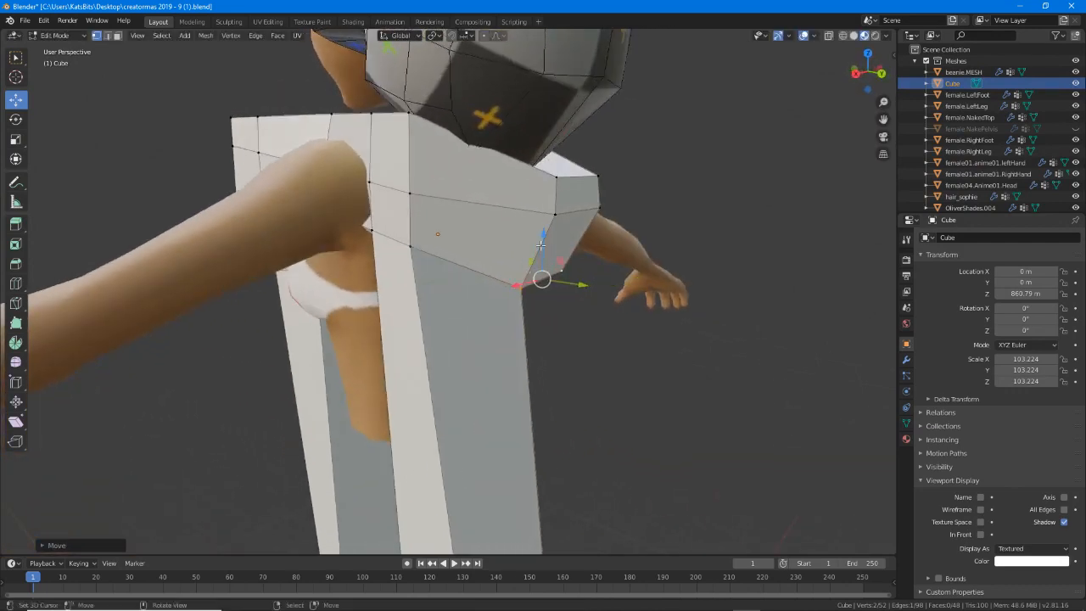
# Lower the two middle-row vertices on the back of the upper body along Z, close to the lower back edge.
pyautogui.rightClick(570, 213)
pyautogui.keyDown('shift'); pyautogui.rightClick(596, 211); pyautogui.keyUp('shift')
pyautogui.moveTo(591, 174); pyautogui.dragTo(591, 228)
pyautogui.moveTo(529, 310); pyautogui.dragTo(559, 301, button='middle')
pyautogui.moveTo(490, 252); pyautogui.dragTo(429, 261, button='middle')
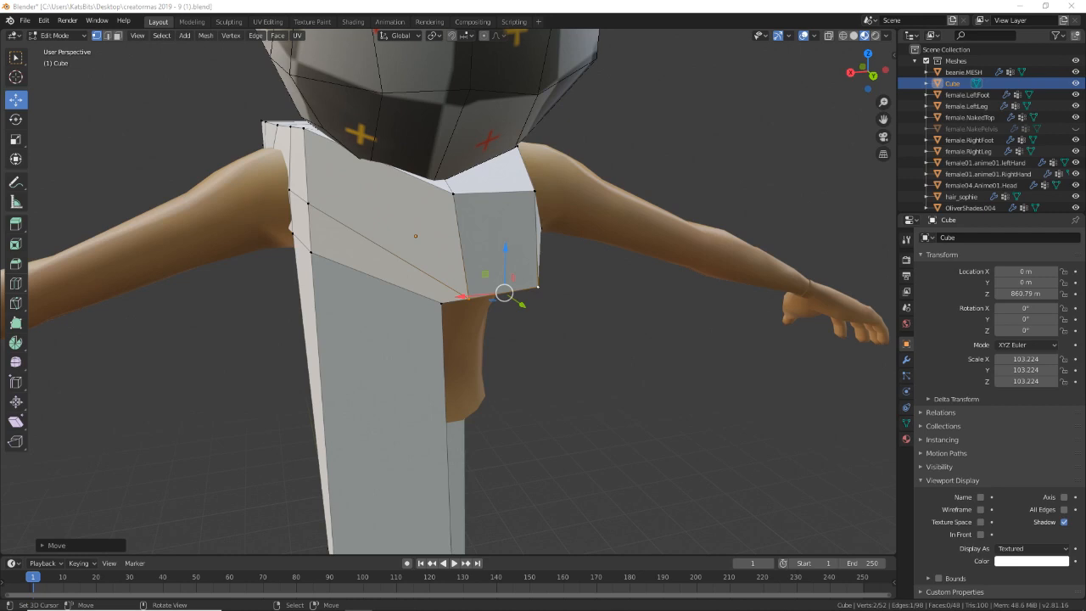
# Move the top and middle pairs of front vertices on the left shoulder's side backward along Y.
pyautogui.moveTo(451, 385); pyautogui.dragTo(388, 225, button='middle')
pyautogui.rightClick(372, 226)
pyautogui.keyDown('shift'); pyautogui.rightClick(424, 225); pyautogui.keyUp('shift')
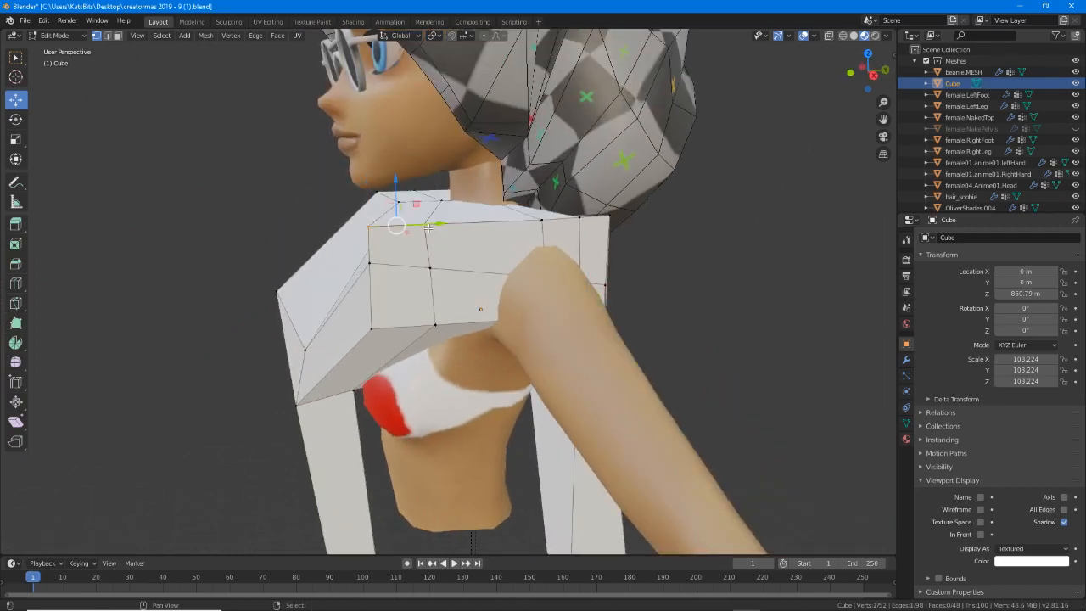
pyautogui.moveTo(441, 223); pyautogui.dragTo(512, 222)
pyautogui.rightClick(420, 273)
pyautogui.keyDown('shift'); pyautogui.rightClick(365, 262); pyautogui.keyUp('shift')
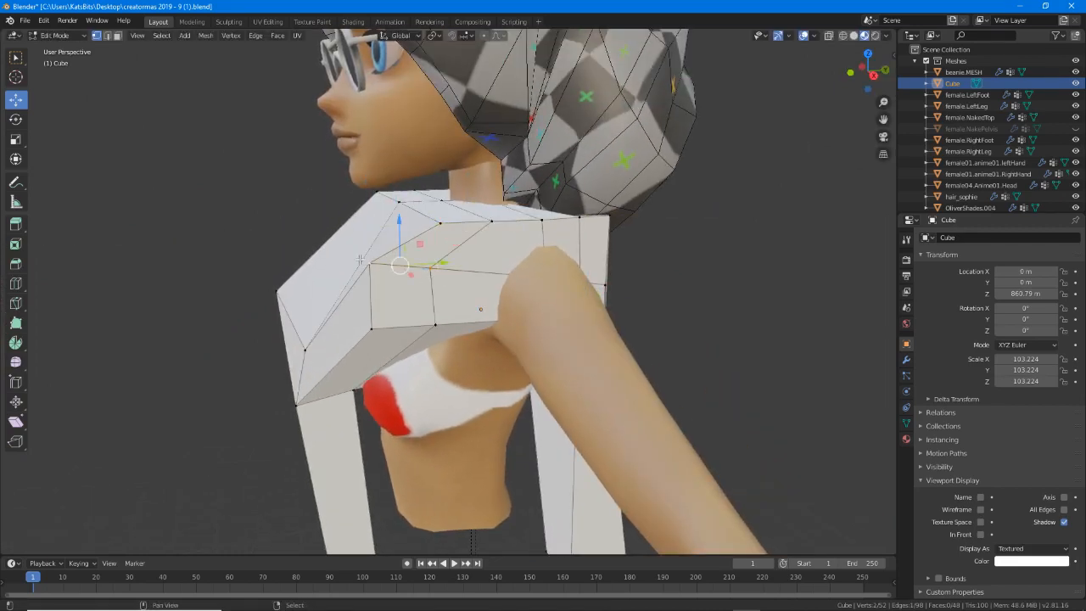
pyautogui.moveTo(441, 266); pyautogui.dragTo(490, 261)
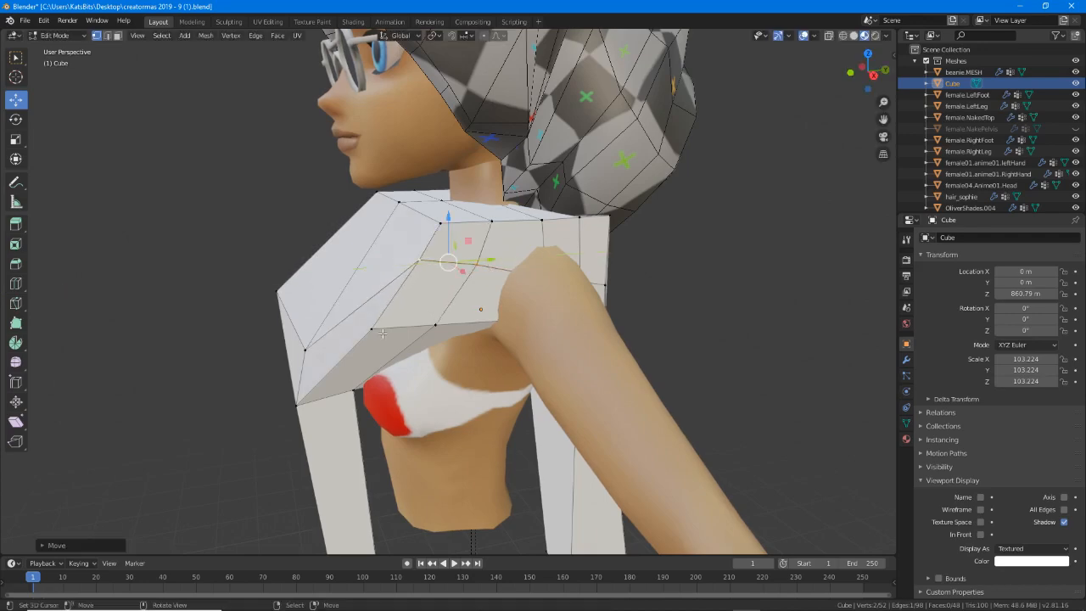
# Move the lower pair of front vertices on the left shoulder's side along Y beneath the pairs above.
pyautogui.keyDown('shift'); pyautogui.rightClick(429, 323); pyautogui.keyUp('shift')
pyautogui.moveTo(428, 323); pyautogui.dragTo(357, 321, button='middle')
pyautogui.moveTo(338, 310)
pyautogui.mouseDown()
pyautogui.moveTo(372, 313)
pyautogui.moveTo(345, 311)
pyautogui.mouseUp()
pyautogui.moveTo(344, 311)
pyautogui.mouseDown(button='middle')
pyautogui.moveTo(402, 332)
pyautogui.moveTo(349, 330)
pyautogui.mouseUp(button='middle')
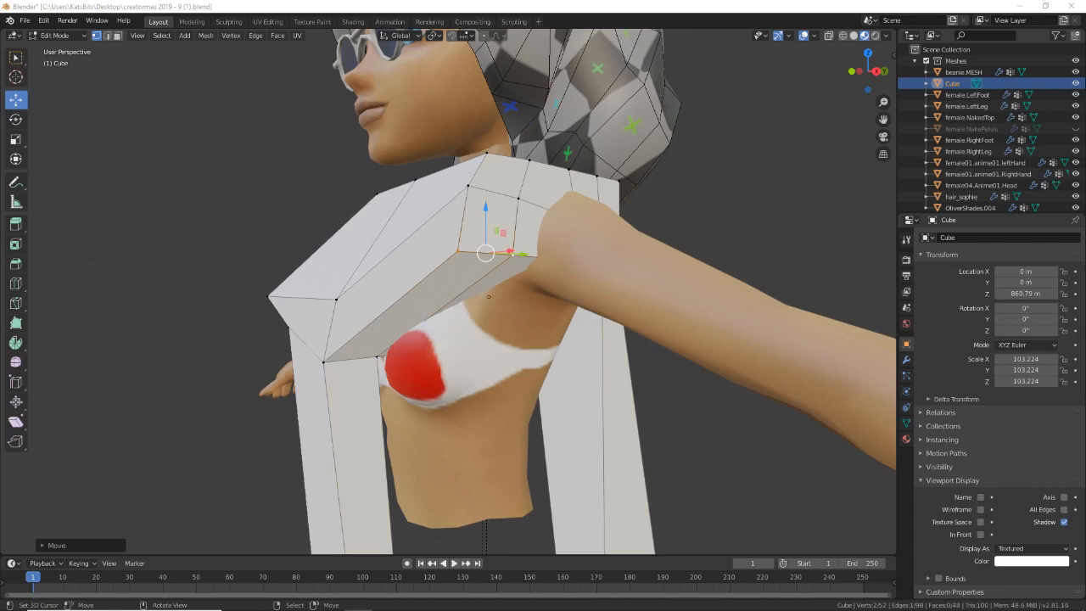
# Select the four front vertices on the right chest corner and the right edge of the hanging panel and move them inward along X.
pyautogui.moveTo(296, 301); pyautogui.dragTo(434, 326, button='middle')
pyautogui.click(526, 345)
pyautogui.keyDown('shift'); pyautogui.click(542, 365); pyautogui.keyUp('shift')
pyautogui.scroll(-1, 452, 414)
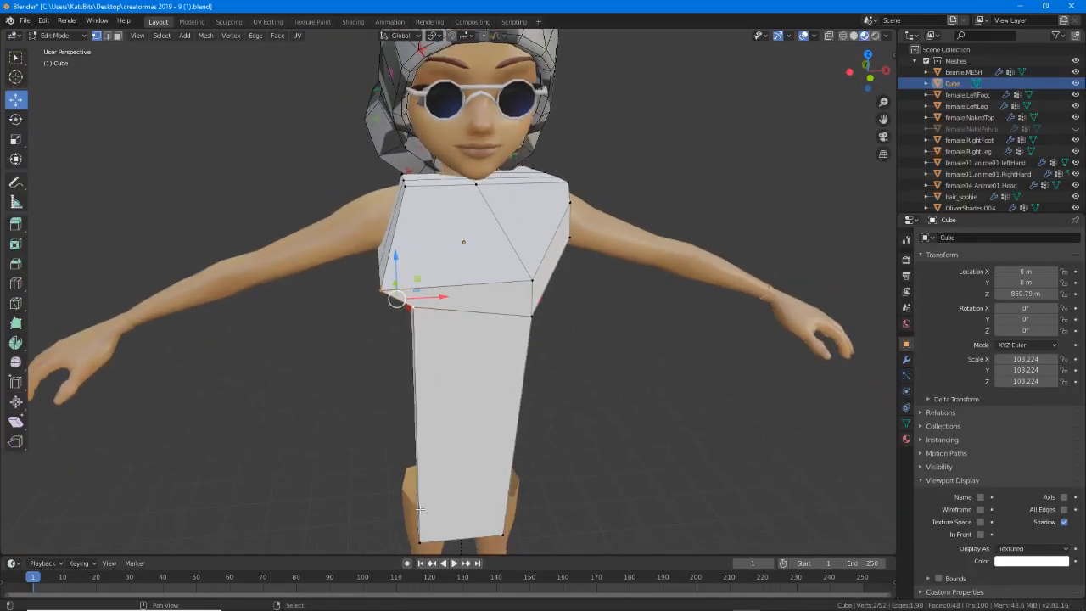
pyautogui.keyDown('shift'); pyautogui.moveTo(419, 509); pyautogui.dragTo(439, 443, button='middle'); pyautogui.keyUp('shift')
pyautogui.keyDown('shift'); pyautogui.rightClick(404, 447); pyautogui.keyUp('shift')
pyautogui.keyDown('shift'); pyautogui.rightClick(405, 450); pyautogui.keyUp('shift')
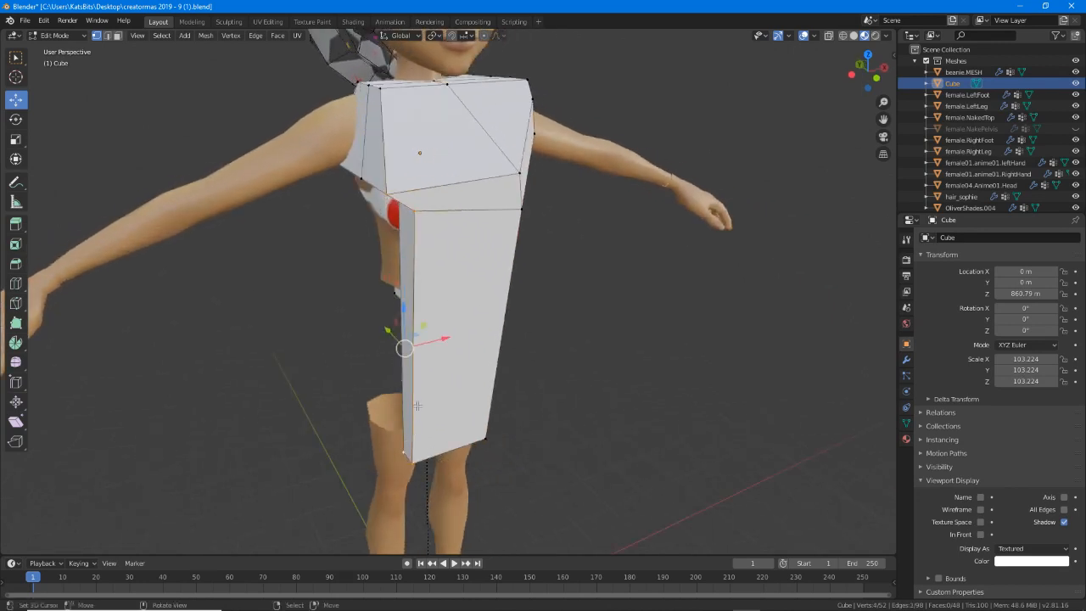
pyautogui.moveTo(416, 406); pyautogui.dragTo(423, 365, button='middle')
pyautogui.moveTo(438, 338); pyautogui.dragTo(485, 329)
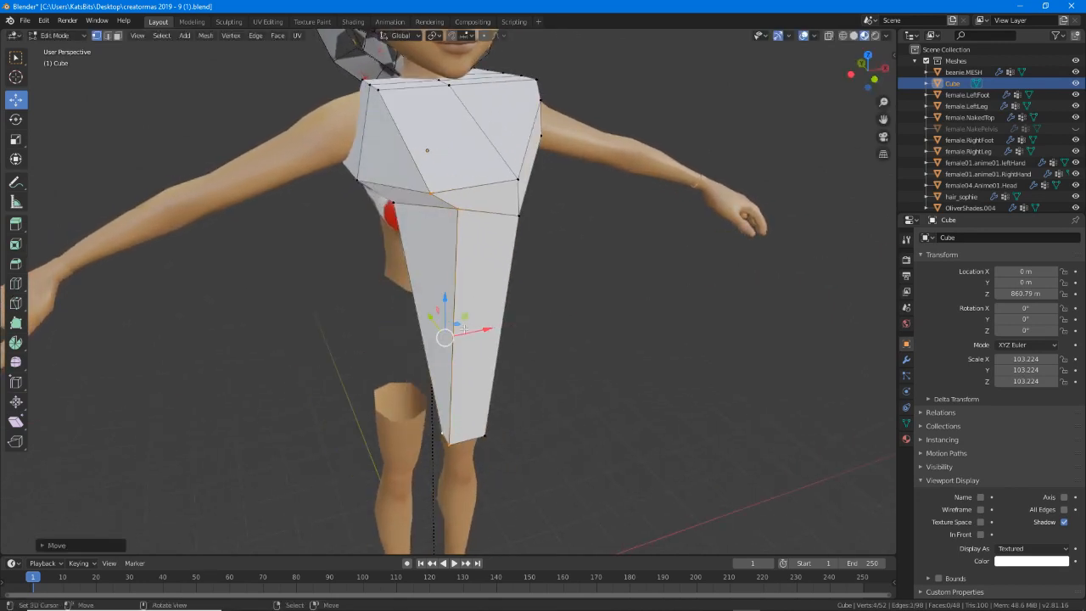
# Move the front panel's upper right-side corner vertex outward along X, close to the chest corner above it.
pyautogui.scroll(3, 444, 236)
pyautogui.scroll(1, 445, 236)
pyautogui.rightClick(446, 229)
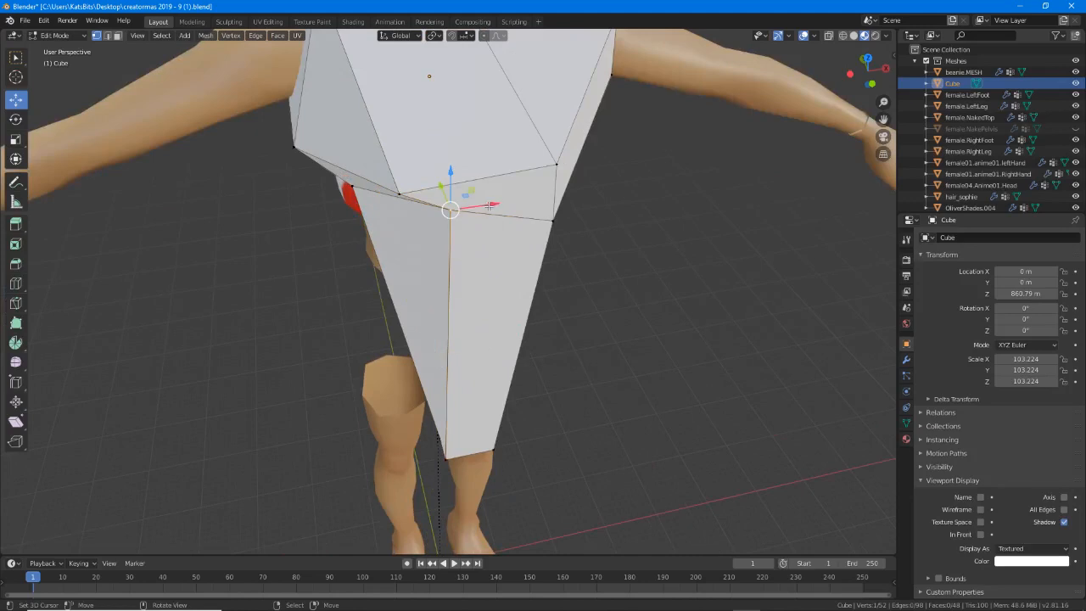
pyautogui.press('g')
pyautogui.press('x')
pyautogui.moveTo(434, 217); pyautogui.dragTo(432, 217)
# Slide the lower side vertex below the right armhole forward along its connected edge toward the chest corner.
pyautogui.moveTo(365, 191); pyautogui.dragTo(382, 288, button='middle')
pyautogui.rightClick(317, 301)
pyautogui.moveTo(317, 301); pyautogui.dragTo(359, 361, button='middle')
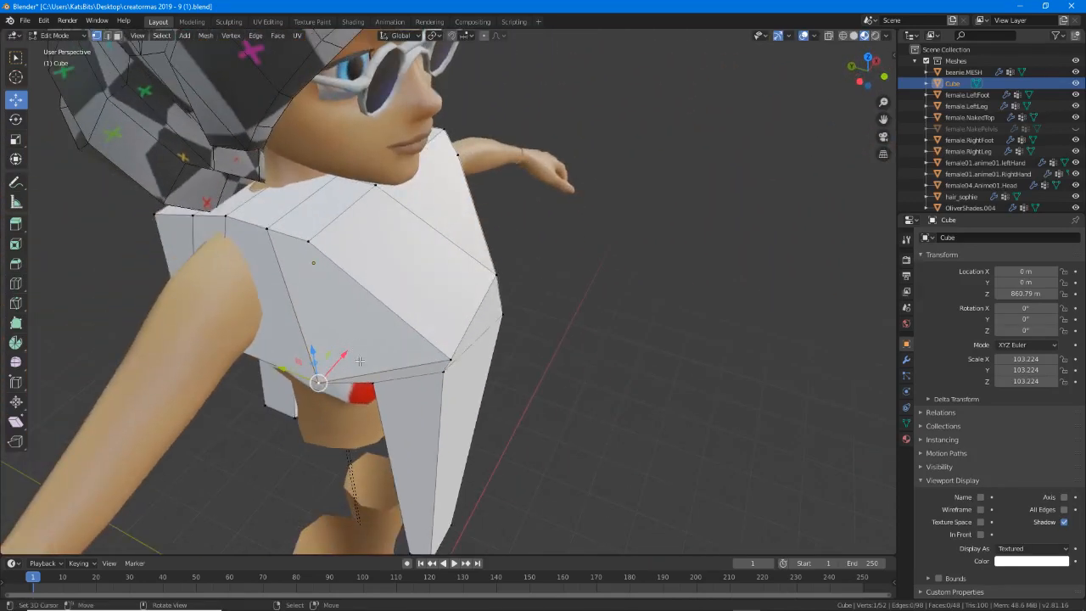
pyautogui.hotkey('shift', 'v')
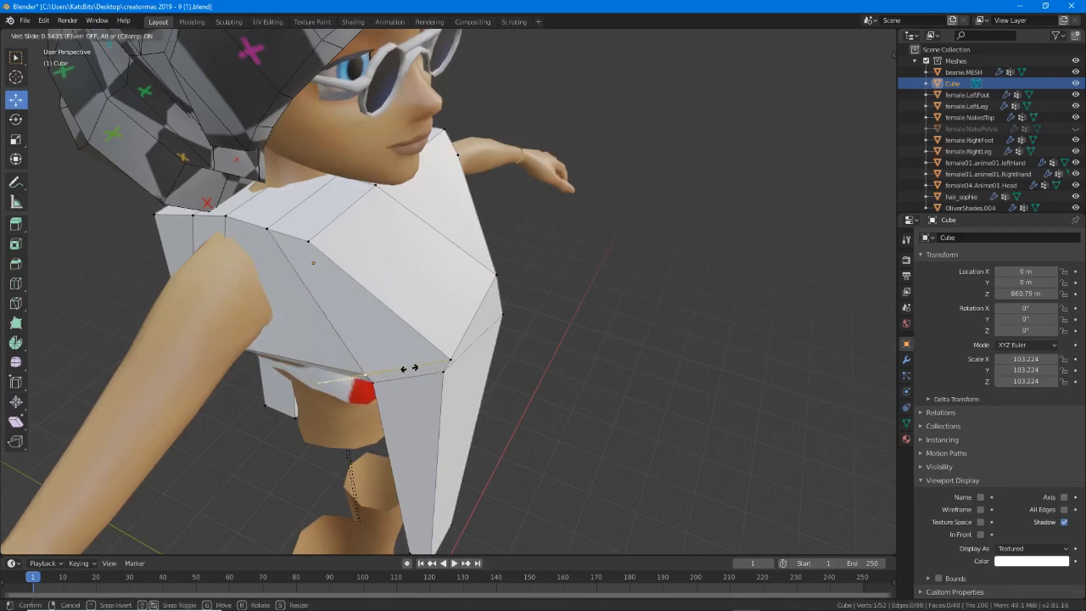
pyautogui.click(414, 367)
# Adjust the position of the top front corner vertex on the right shoulder along X.
pyautogui.rightClick(311, 240)
pyautogui.moveTo(311, 240); pyautogui.dragTo(254, 265, button='middle')
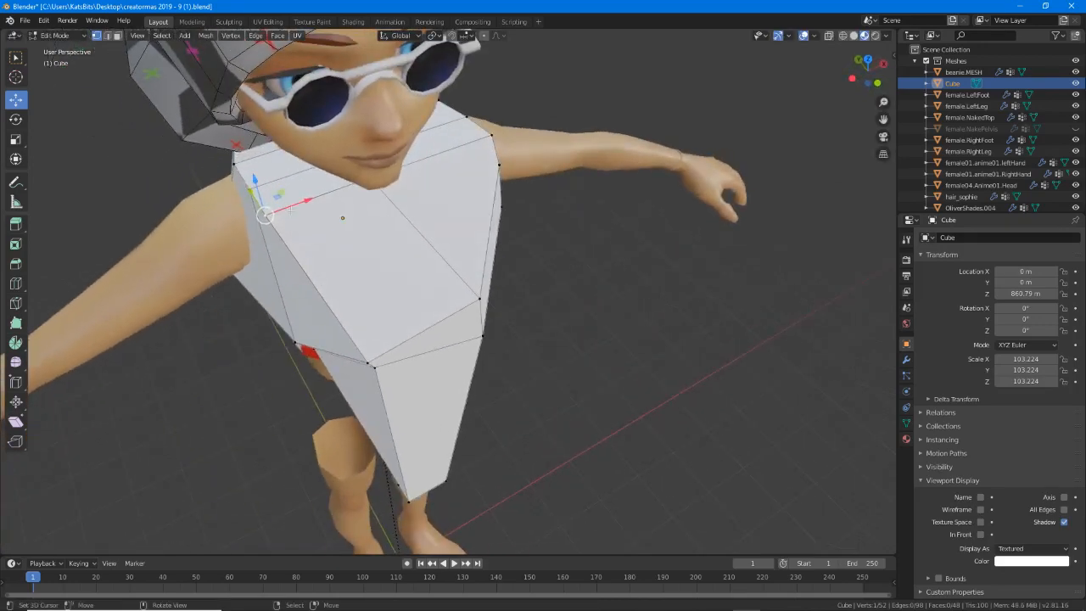
pyautogui.moveTo(320, 199)
pyautogui.mouseDown()
pyautogui.moveTo(346, 190)
pyautogui.moveTo(316, 206)
pyautogui.mouseUp()
pyautogui.moveTo(258, 192); pyautogui.dragTo(426, 222, button='middle')
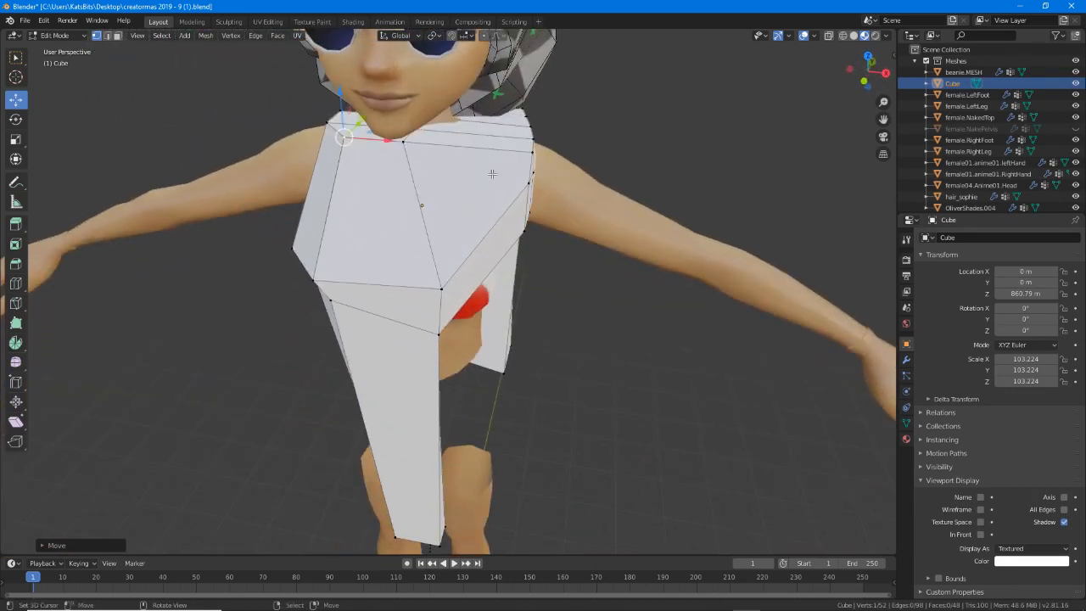
# Select the five vertices along the left shoulder's top edge, move them inward along X and raise them along Z.
pyautogui.keyDown('shift'); pyautogui.moveTo(492, 172); pyautogui.dragTo(387, 227, button='middle'); pyautogui.keyUp('shift')
pyautogui.rightClick(411, 233)
pyautogui.keyDown('shift'); pyautogui.rightClick(418, 214); pyautogui.keyUp('shift')
pyautogui.keyDown('shift'); pyautogui.rightClick(421, 201); pyautogui.keyUp('shift')
pyautogui.keyDown('shift'); pyautogui.rightClick(421, 188); pyautogui.keyUp('shift')
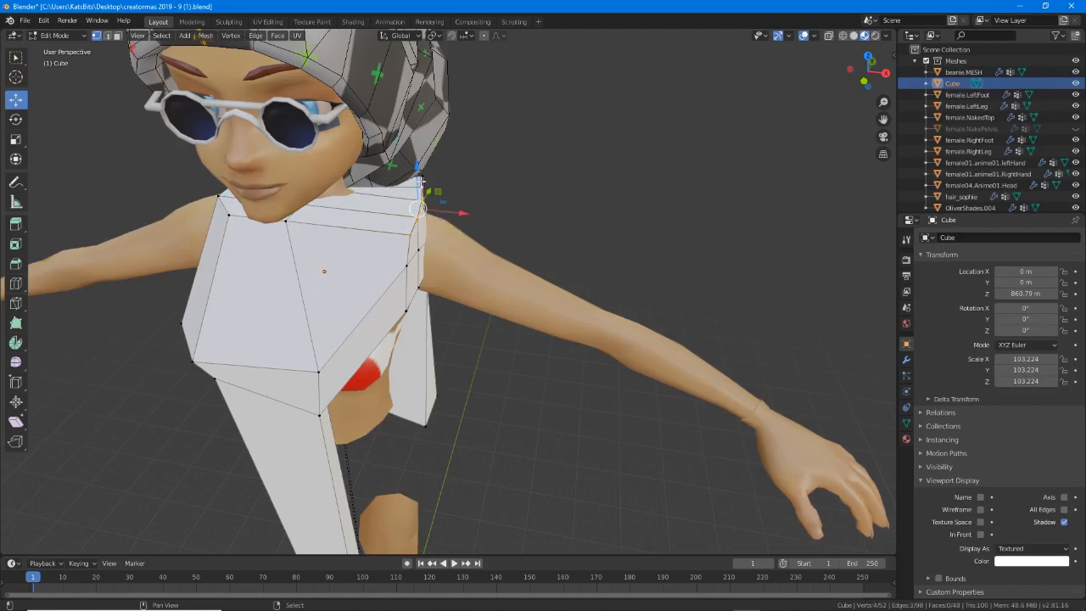
pyautogui.keyDown('shift'); pyautogui.rightClick(422, 178); pyautogui.keyUp('shift')
pyautogui.moveTo(464, 205); pyautogui.dragTo(416, 206)
pyautogui.moveTo(416, 206); pyautogui.dragTo(419, 233, button='middle')
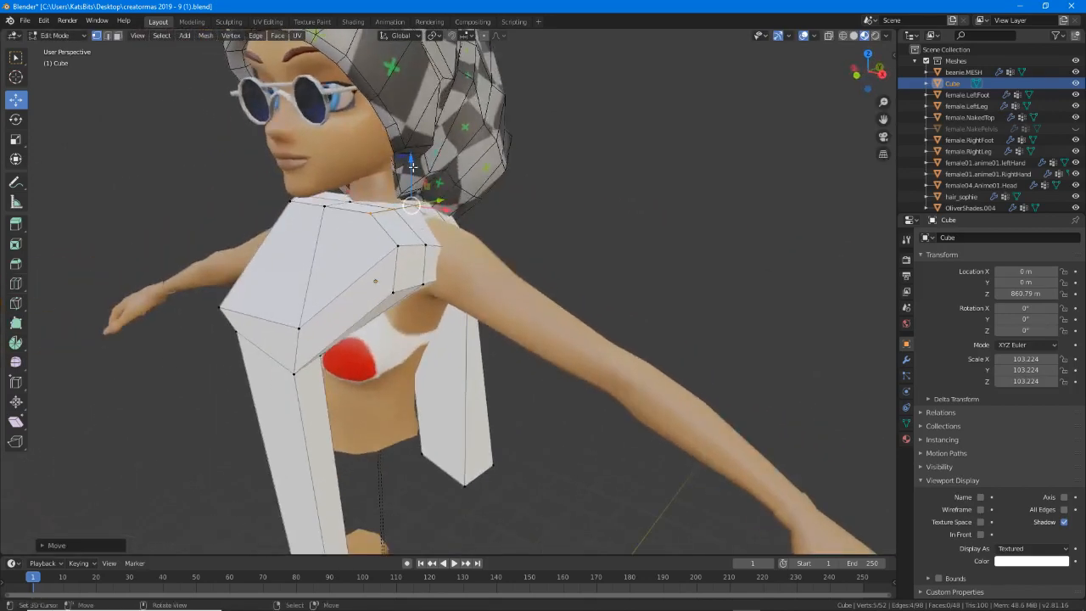
pyautogui.moveTo(411, 167); pyautogui.dragTo(412, 148)
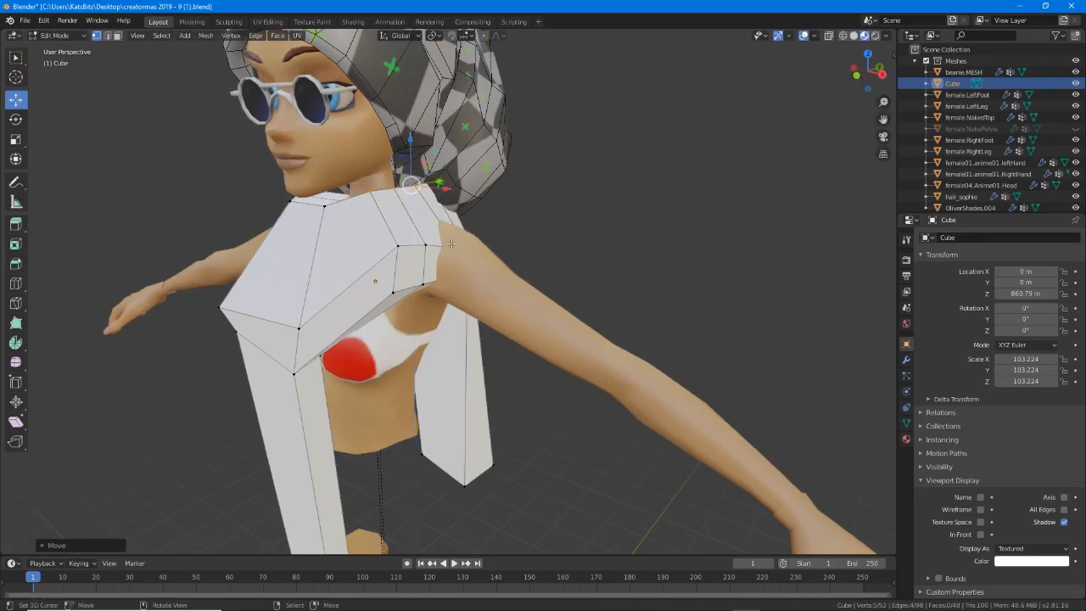
# Raise the four side-face vertices behind the left arm along Z, undoing a first raise that included a front vertex, and select the face's lower rear corner.
pyautogui.rightClick(451, 243)
pyautogui.moveTo(451, 244); pyautogui.dragTo(469, 282, button='middle')
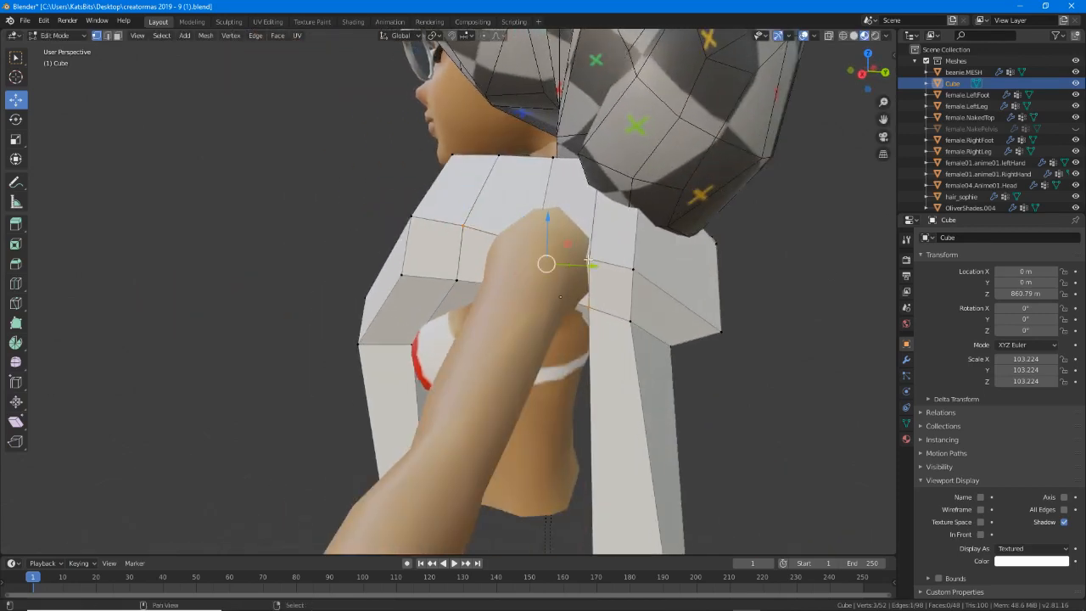
pyautogui.keyDown('shift'); pyautogui.rightClick(537, 236); pyautogui.keyUp('shift')
pyautogui.keyDown('shift'); pyautogui.rightClick(531, 293); pyautogui.keyUp('shift')
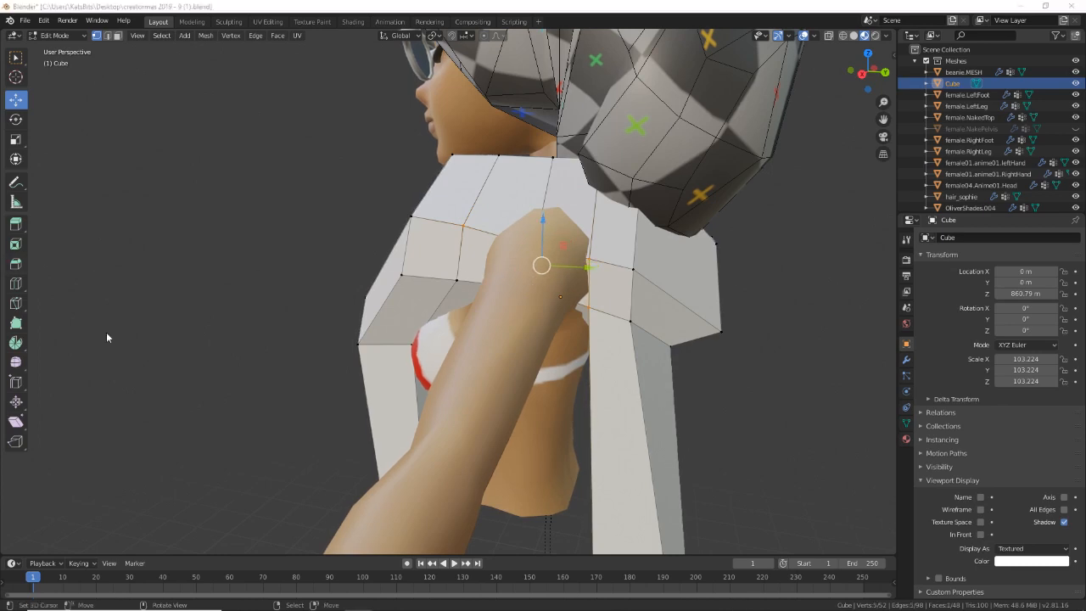
pyautogui.moveTo(503, 282); pyautogui.dragTo(564, 283, button='middle')
pyautogui.moveTo(516, 212); pyautogui.dragTo(511, 138)
pyautogui.moveTo(414, 168); pyautogui.dragTo(424, 190, button='middle')
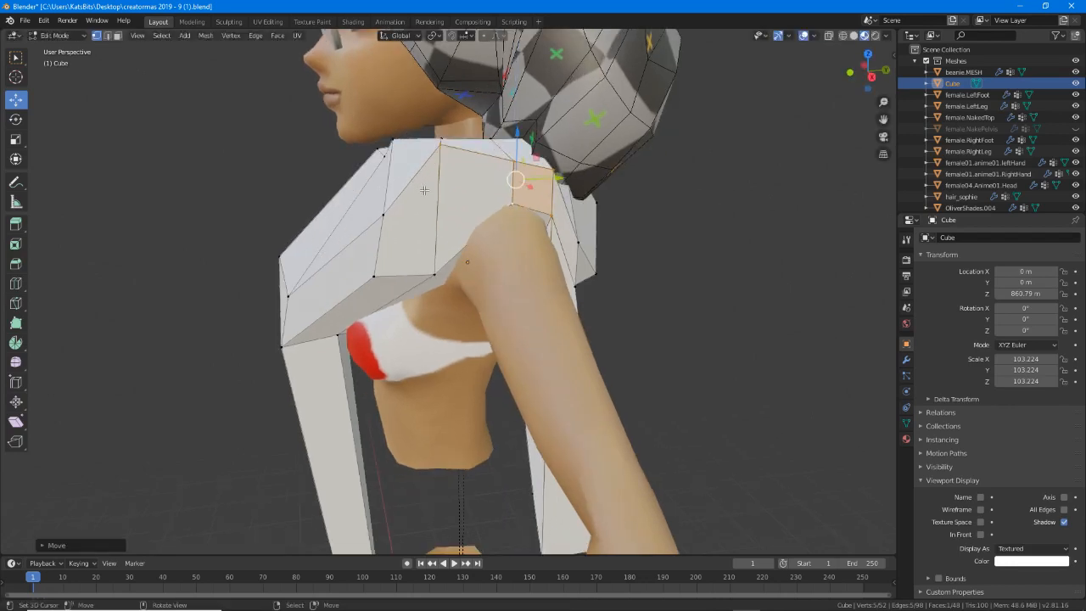
pyautogui.hotkey('ctrl', 'z')
pyautogui.moveTo(477, 227); pyautogui.dragTo(448, 222, button='middle')
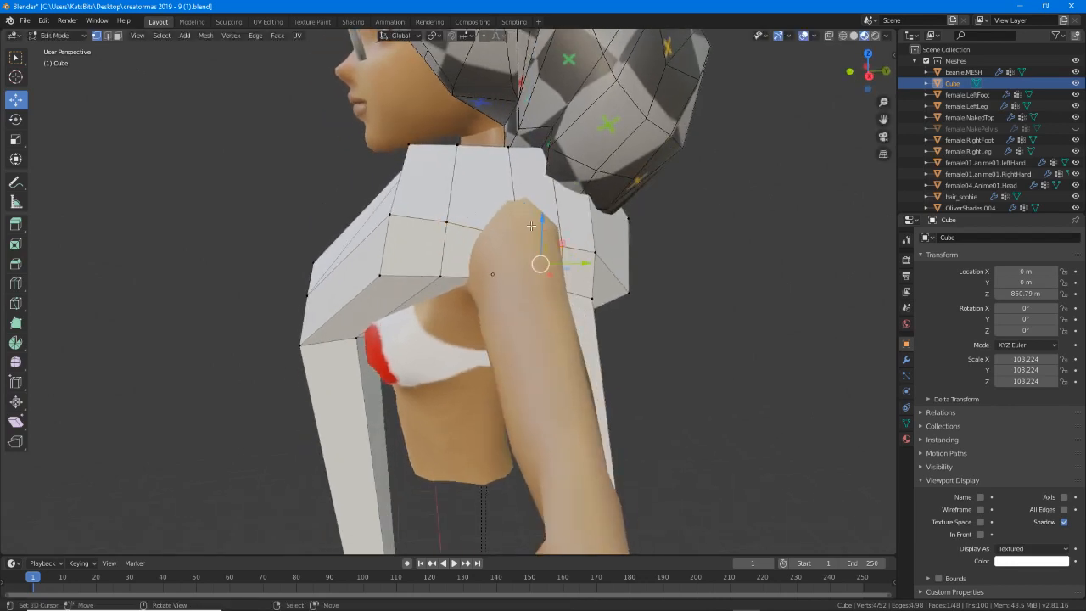
pyautogui.moveTo(541, 221); pyautogui.dragTo(540, 154)
pyautogui.rightClick(563, 222)
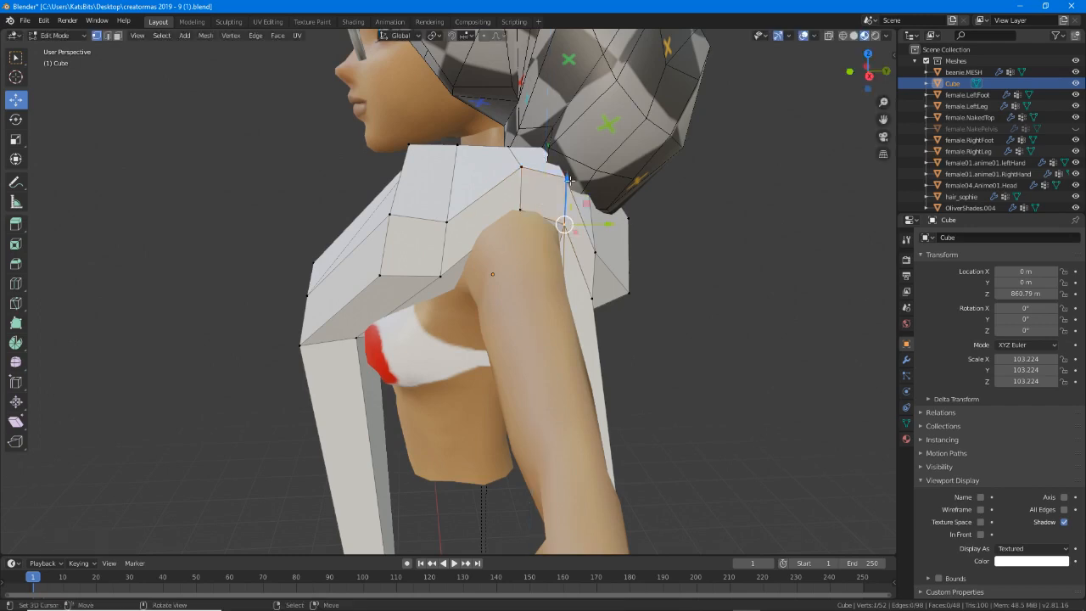
# Rotate the upper edge at the rear of the left armhole so it fans outward around the arm.
pyautogui.moveTo(580, 217); pyautogui.dragTo(564, 251, button='middle')
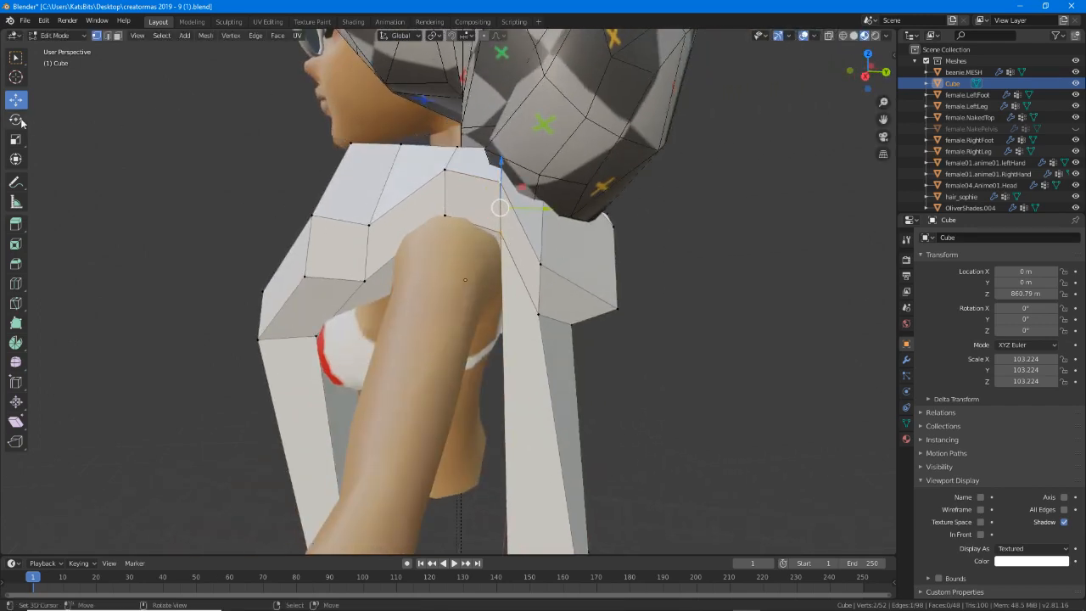
pyautogui.click(18, 120)
pyautogui.moveTo(533, 178); pyautogui.dragTo(545, 202)
# Select the next edge down at the rear of the left armhole, rotate it to angle outward and shift it toward the back.
pyautogui.rightClick(541, 265)
pyautogui.keyDown('shift'); pyautogui.rightClick(540, 311); pyautogui.keyUp('shift')
pyautogui.moveTo(564, 255); pyautogui.dragTo(595, 284)
pyautogui.press('g')
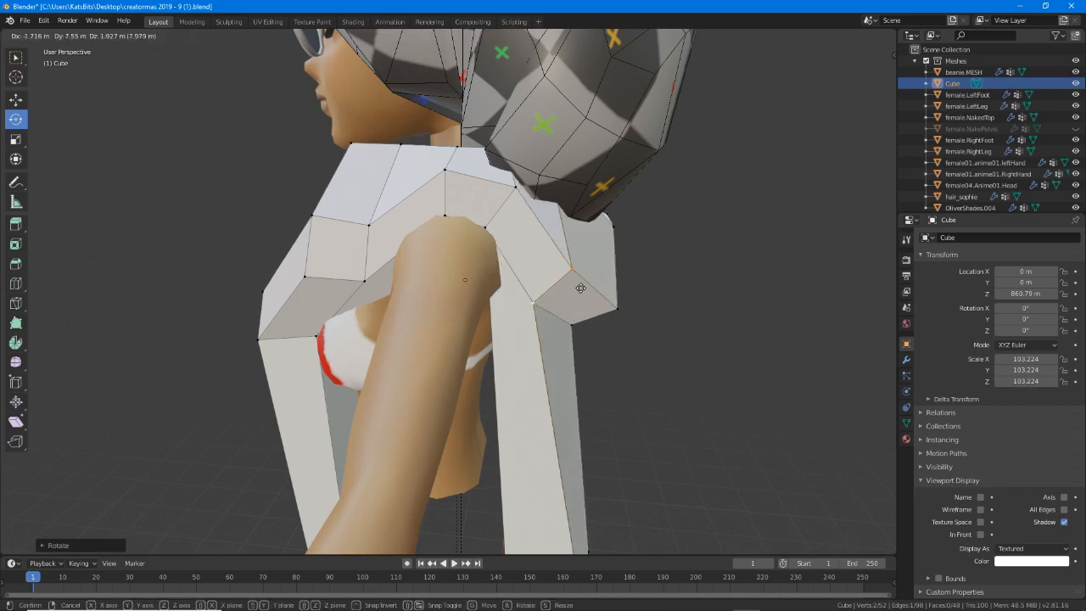
pyautogui.click(572, 287)
# Select the edge directly in front of the left arm, rotate it to follow the armhole curve and move it up toward the shoulder.
pyautogui.moveTo(461, 250); pyautogui.dragTo(499, 253, button='middle')
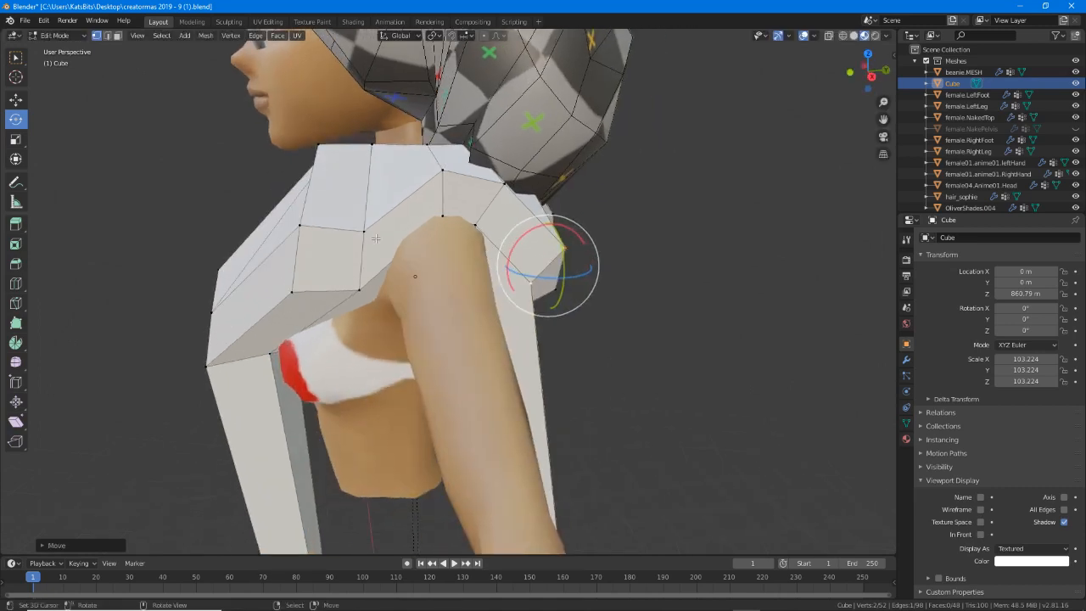
pyautogui.rightClick(368, 231)
pyautogui.keyDown('shift'); pyautogui.rightClick(365, 291); pyautogui.keyUp('shift')
pyautogui.moveTo(374, 285); pyautogui.dragTo(451, 297, button='middle')
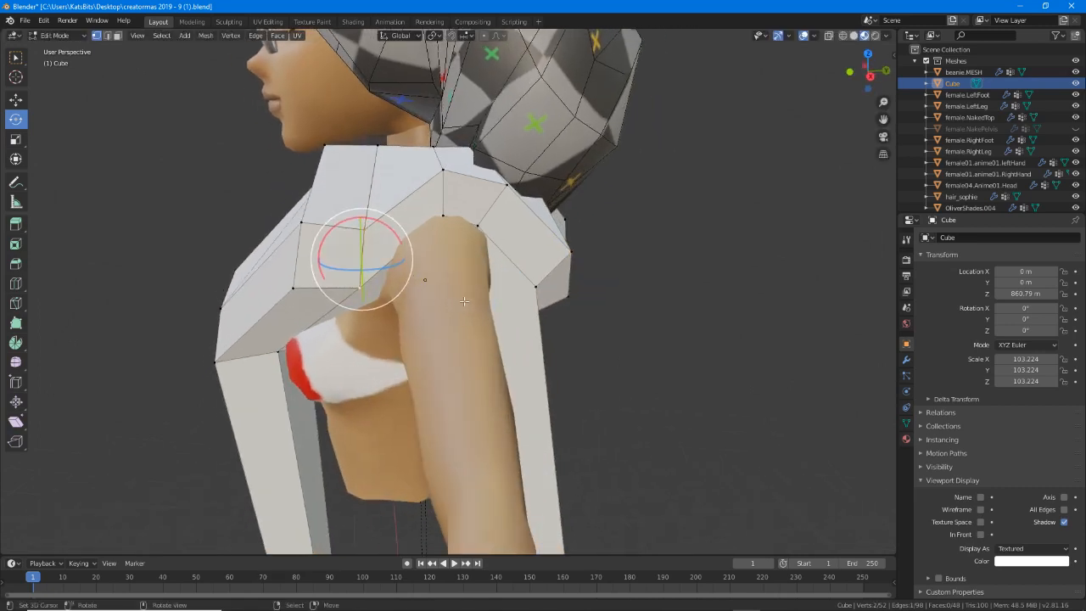
pyautogui.press('r')
pyautogui.click(458, 195)
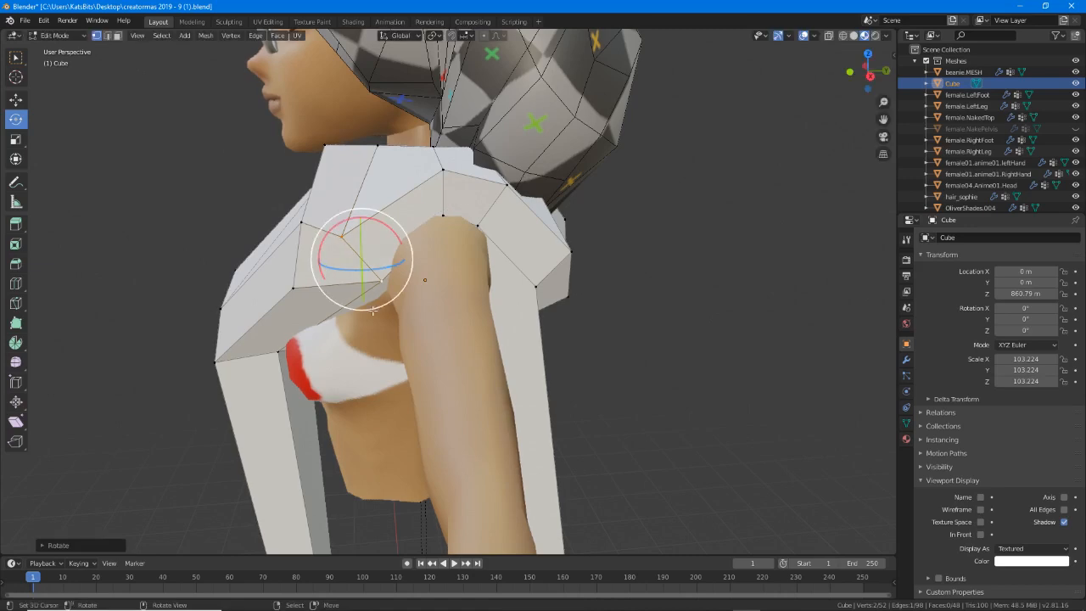
pyautogui.press('g')
pyautogui.click(392, 273)
# Move the next front armhole edge on the left chest back about 21 m along Y and down about 16 m along Z.
pyautogui.rightClick(294, 286)
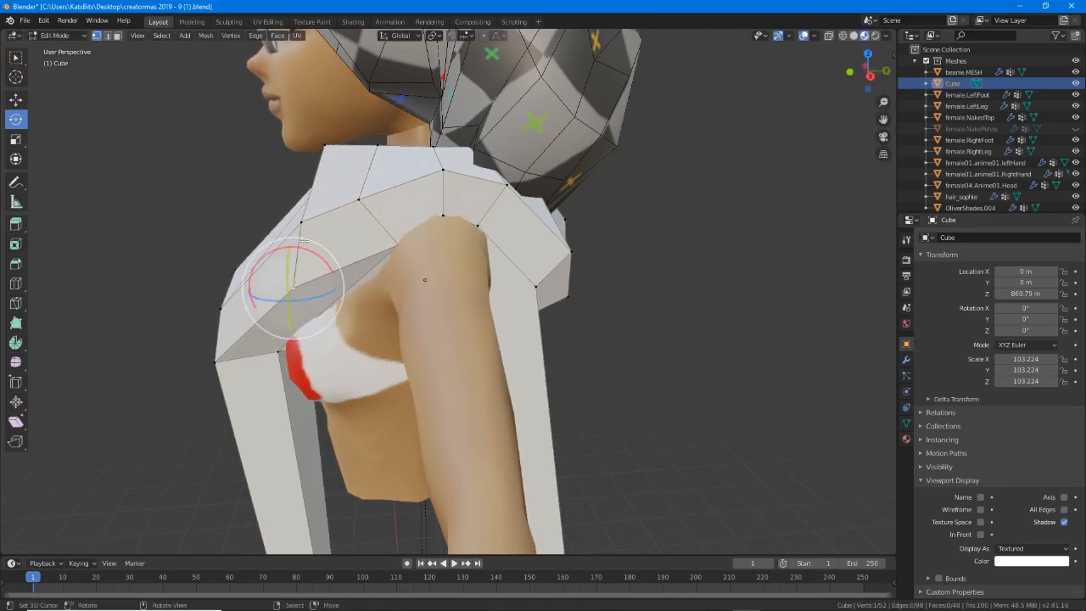
pyautogui.press('g')
pyautogui.press('Escape')
pyautogui.press('g')
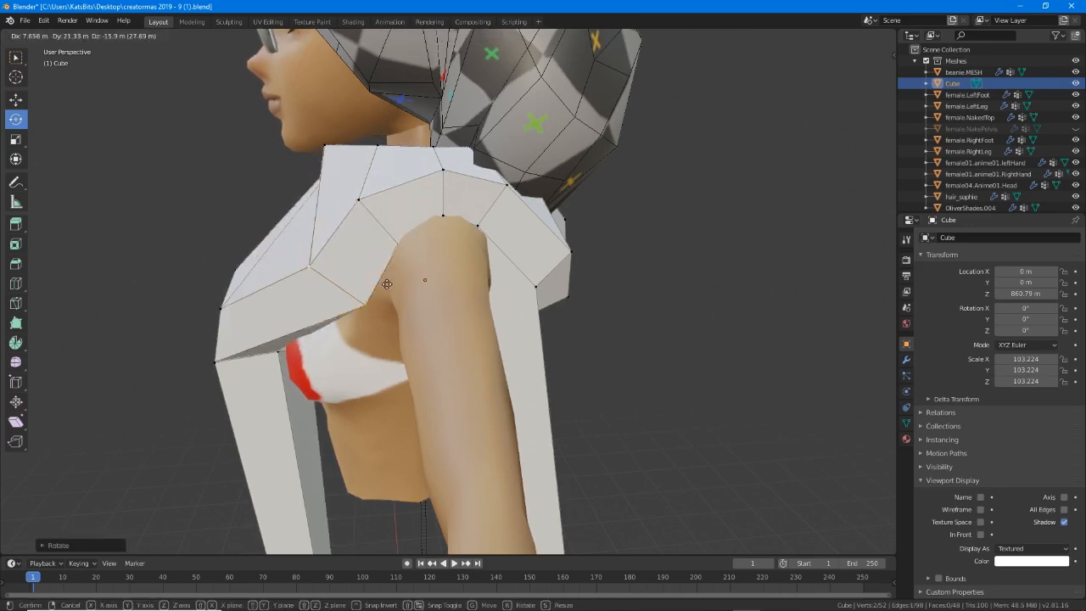
pyautogui.click(382, 283)
pyautogui.moveTo(382, 283); pyautogui.dragTo(395, 268, button='middle')
# Move the inner vertex behind the left arm about 11 m back along Y and 16 m down along Z.
pyautogui.click(308, 179)
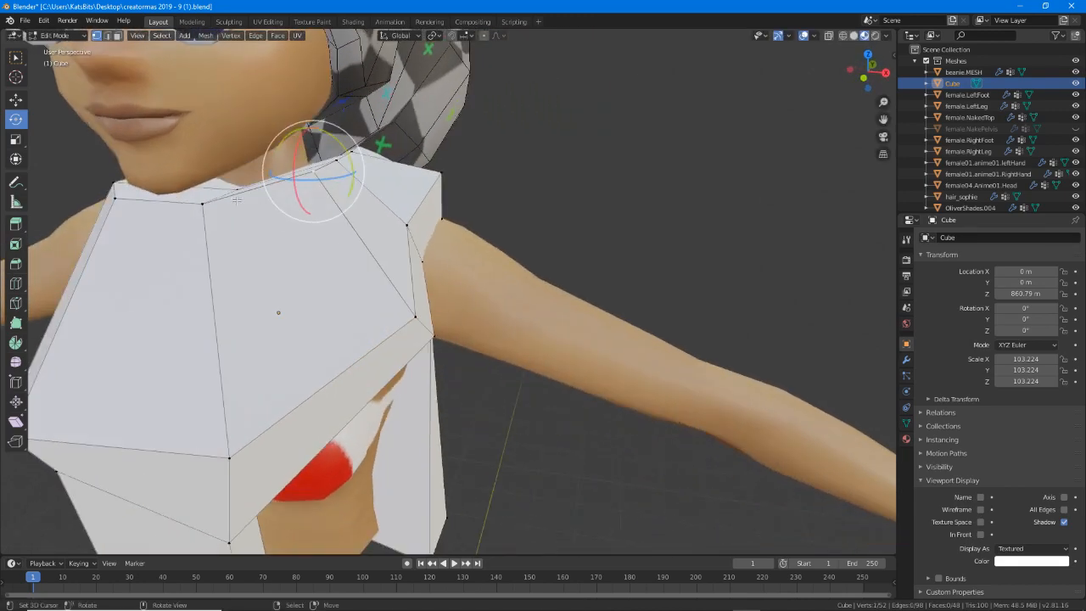
pyautogui.scroll(-4, 221, 198)
pyautogui.moveTo(373, 188); pyautogui.dragTo(359, 206, button='middle')
pyautogui.scroll(2, 478, 265)
pyautogui.moveTo(492, 259); pyautogui.dragTo(518, 260, button='middle')
pyautogui.press('g')
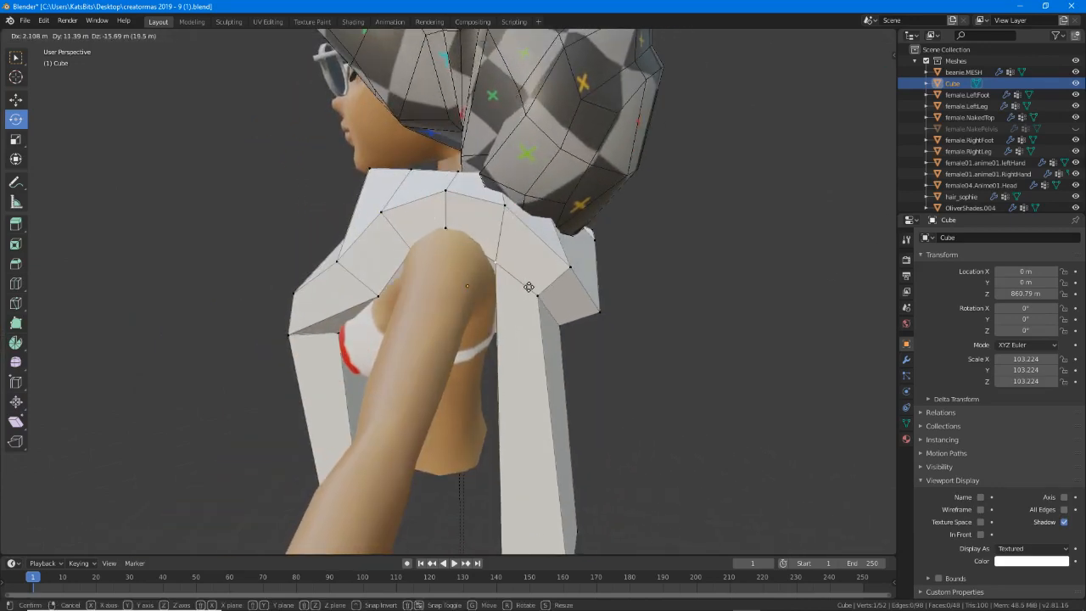
pyautogui.click(528, 287)
# Adjust the position of the inner vertex at the top of the left armhole to sit over the arm.
pyautogui.click(458, 232)
pyautogui.press('g')
pyautogui.click(459, 228)
# From behind, move the inner vertices along the rear of the left armhole inward toward the body.
pyautogui.moveTo(543, 240); pyautogui.dragTo(464, 277, button='middle')
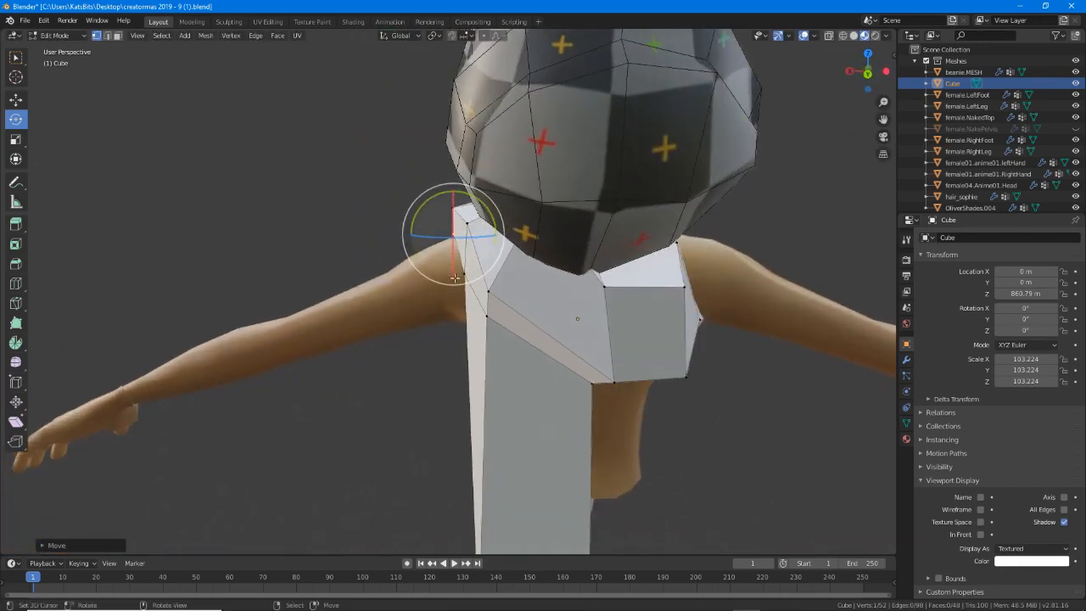
pyautogui.press('g')
pyautogui.click(507, 309)
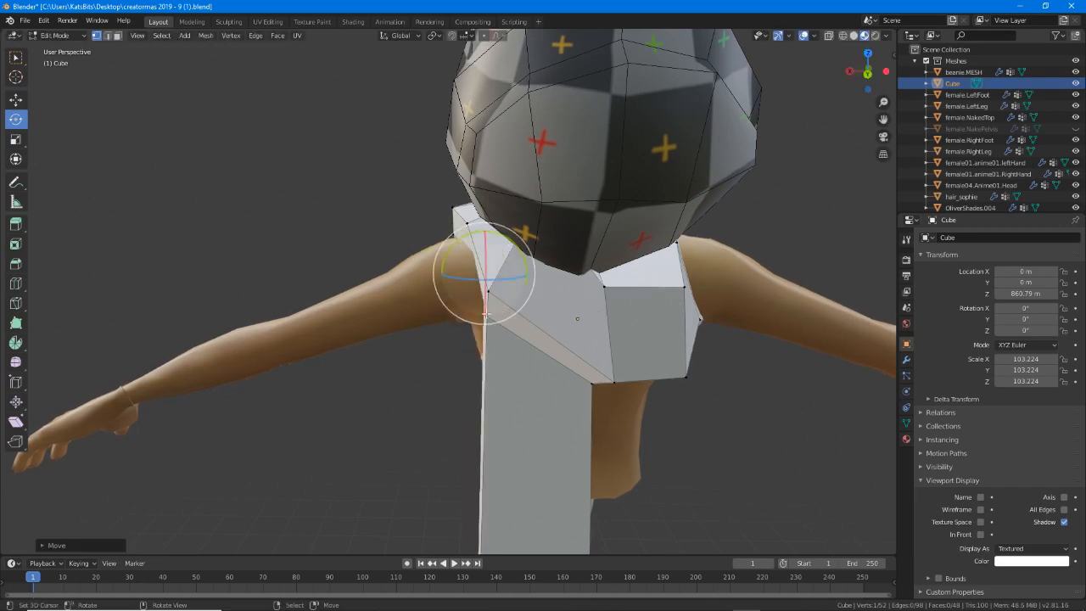
pyautogui.rightClick(493, 310)
pyautogui.press('g')
pyautogui.click(505, 315)
# Reposition the inner vertices along the front of the left armhole.
pyautogui.moveTo(505, 315); pyautogui.dragTo(293, 282, button='middle')
pyautogui.press('g')
pyautogui.click(428, 334)
pyautogui.click(415, 314)
# Turn on X-ray display and hide the female.NakedTop body mesh to expose the inside of the left armhole.
pyautogui.click(829, 36)
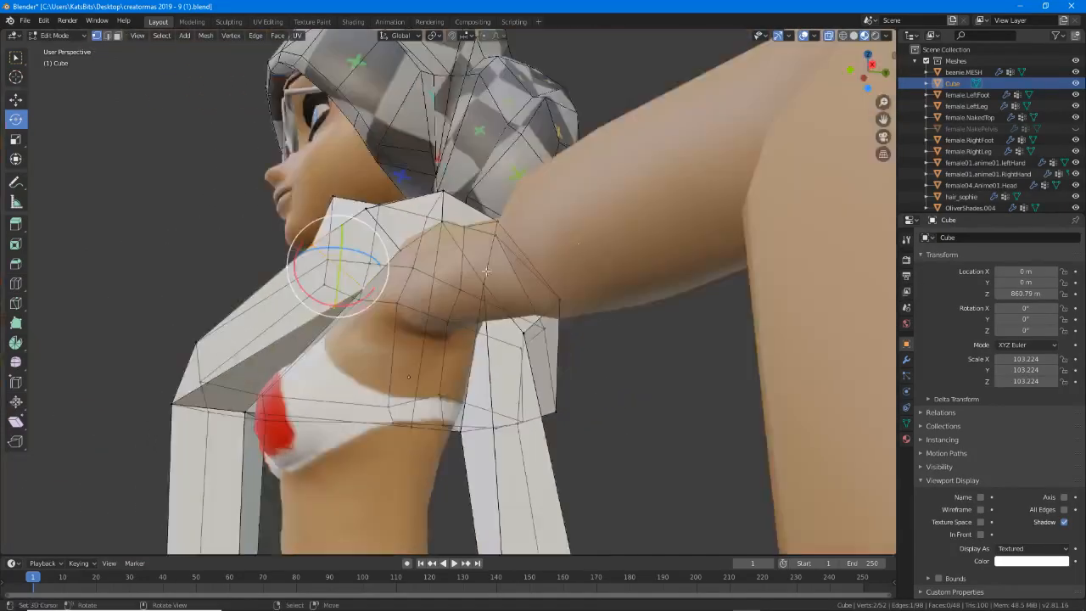
pyautogui.click(1074, 117)
pyautogui.moveTo(417, 304); pyautogui.dragTo(386, 282, button='middle')
pyautogui.moveTo(337, 280); pyautogui.dragTo(379, 310, button='middle')
pyautogui.moveTo(308, 413); pyautogui.dragTo(331, 330, button='middle')
# Slide the lower front vertex below the left armhole along its connected edge and turn X-ray display off.
pyautogui.press('g')
pyautogui.press('g')
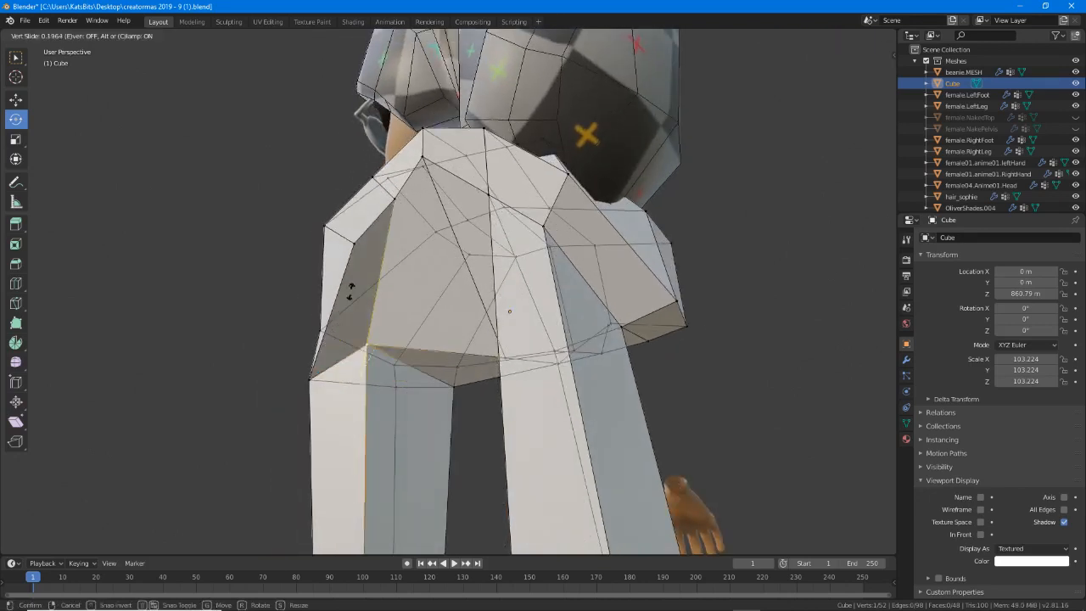
pyautogui.click(372, 244)
pyautogui.moveTo(371, 244); pyautogui.dragTo(406, 287, button='middle')
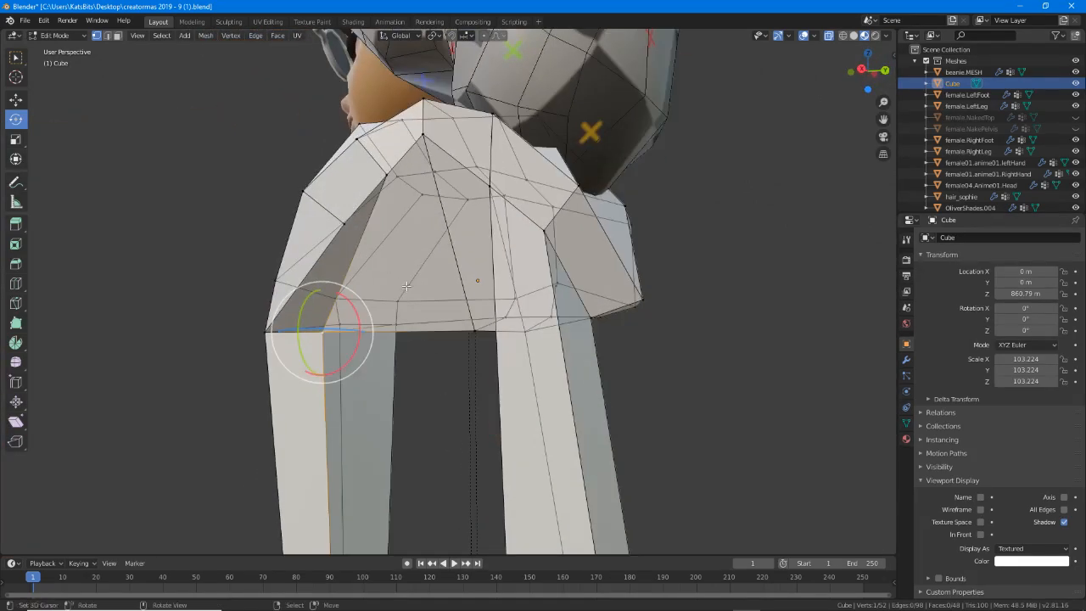
pyautogui.click(828, 37)
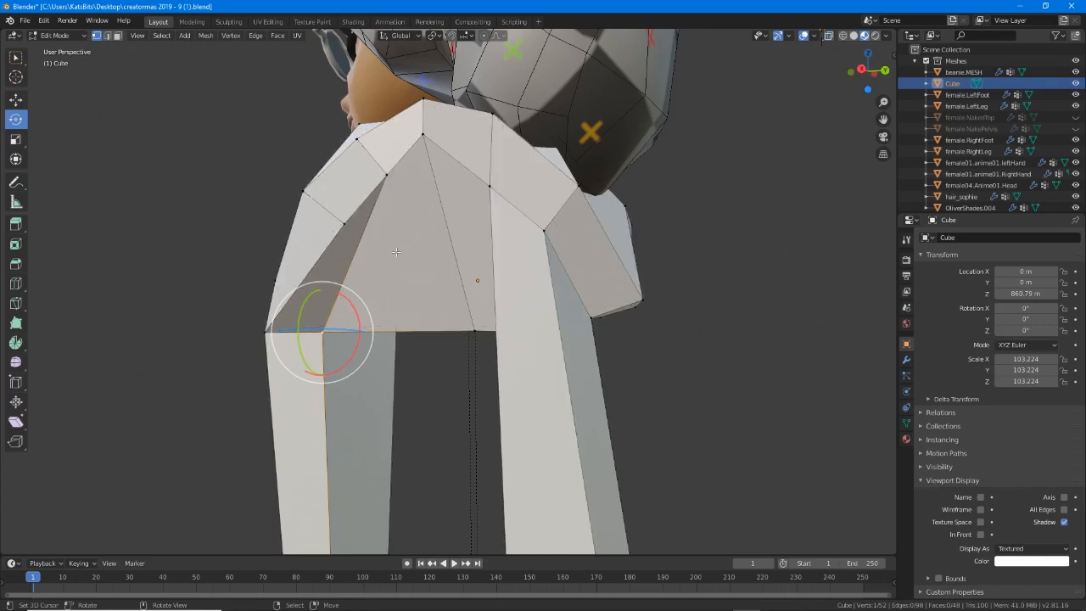
# Show female.NakedTop again and raise the vertex on top of the right shoulder about 21 m along Z.
pyautogui.moveTo(395, 252); pyautogui.dragTo(473, 296, button='middle')
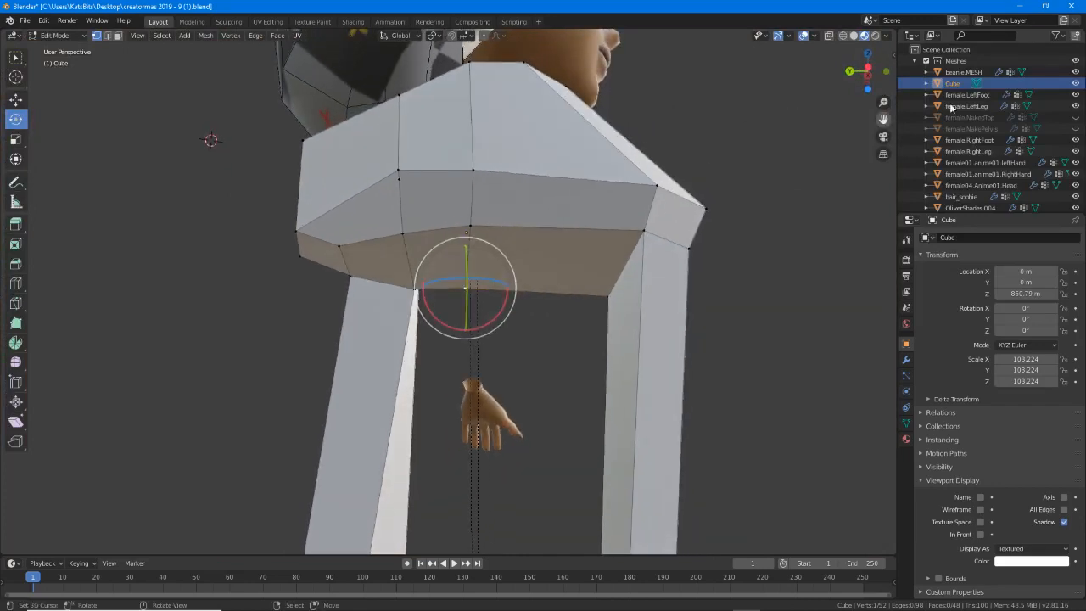
pyautogui.click(1075, 117)
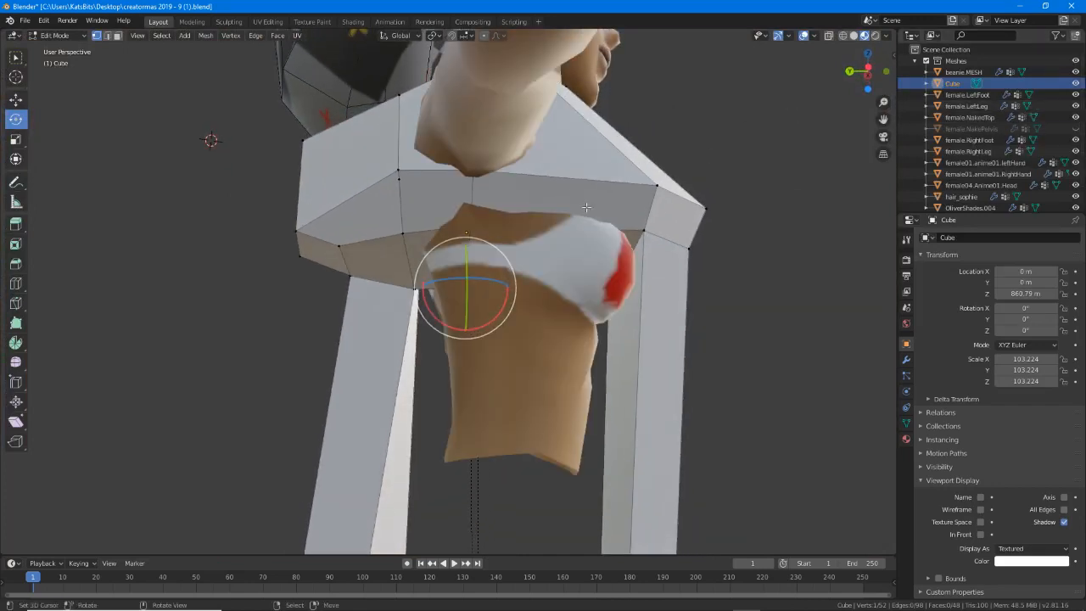
pyautogui.moveTo(525, 217); pyautogui.dragTo(529, 246, button='middle')
pyautogui.rightClick(510, 134)
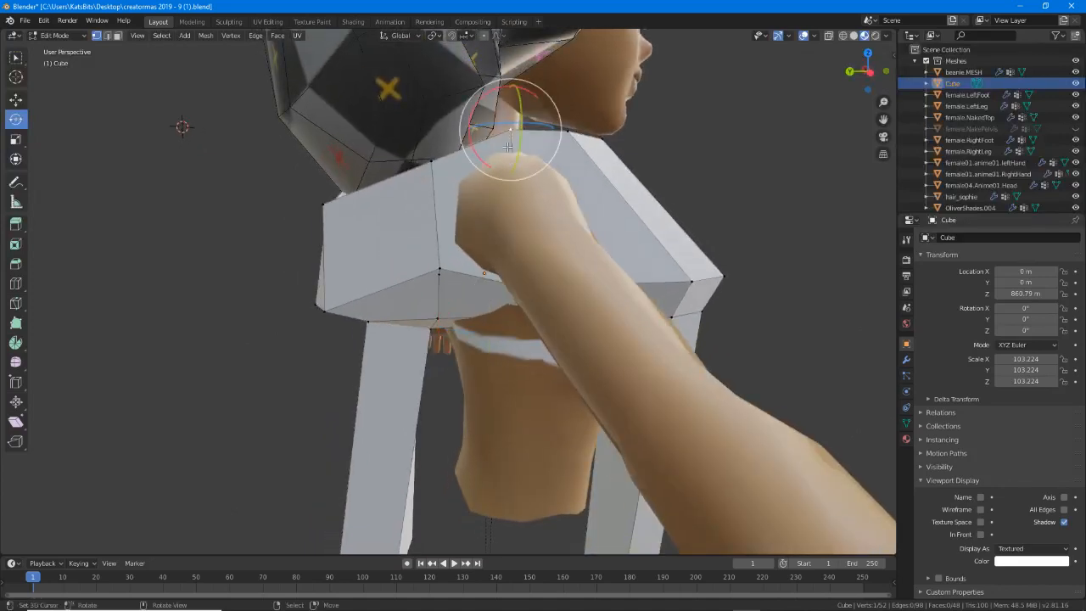
pyautogui.moveTo(510, 134); pyautogui.dragTo(490, 158, button='middle')
pyautogui.press('g')
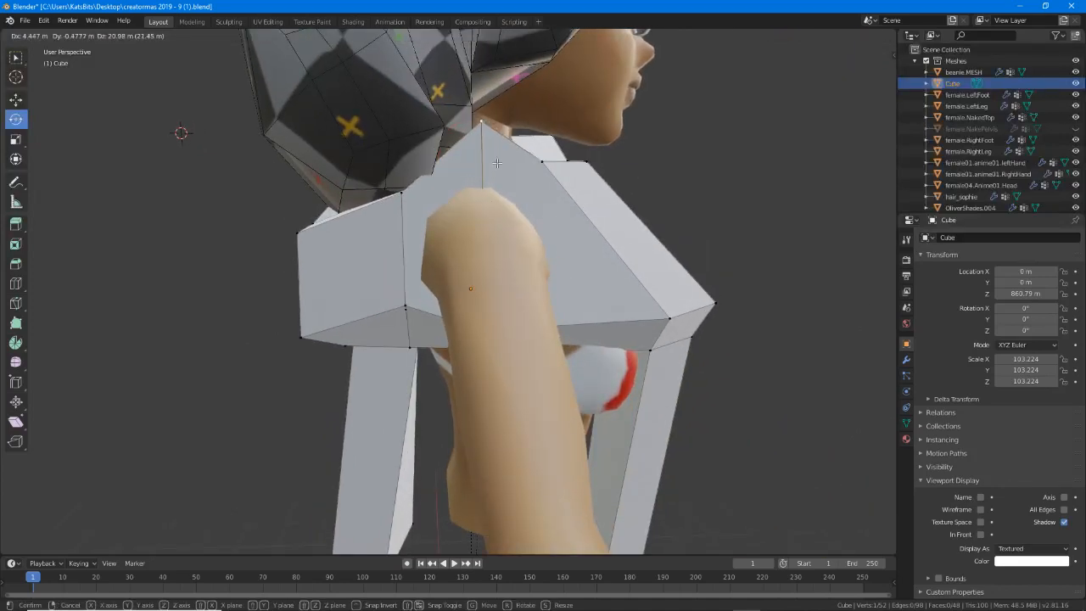
pyautogui.click(496, 162)
# Raise the side vertex hidden under the right arm about 73 m along Z to the top of the arm.
pyautogui.rightClick(479, 326)
pyautogui.moveTo(479, 327); pyautogui.dragTo(520, 307, button='middle')
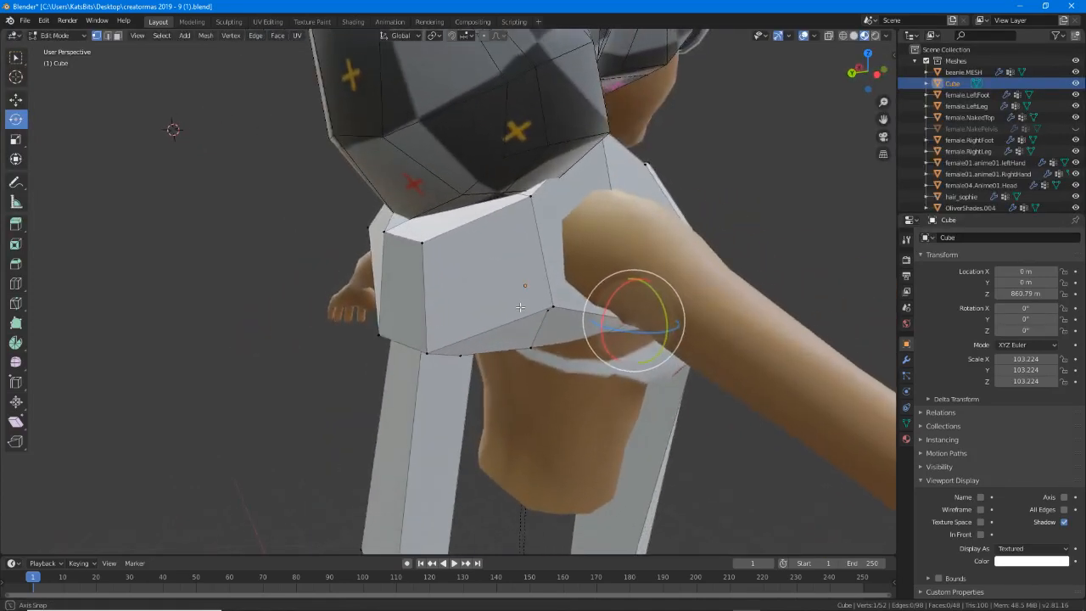
pyautogui.press('g')
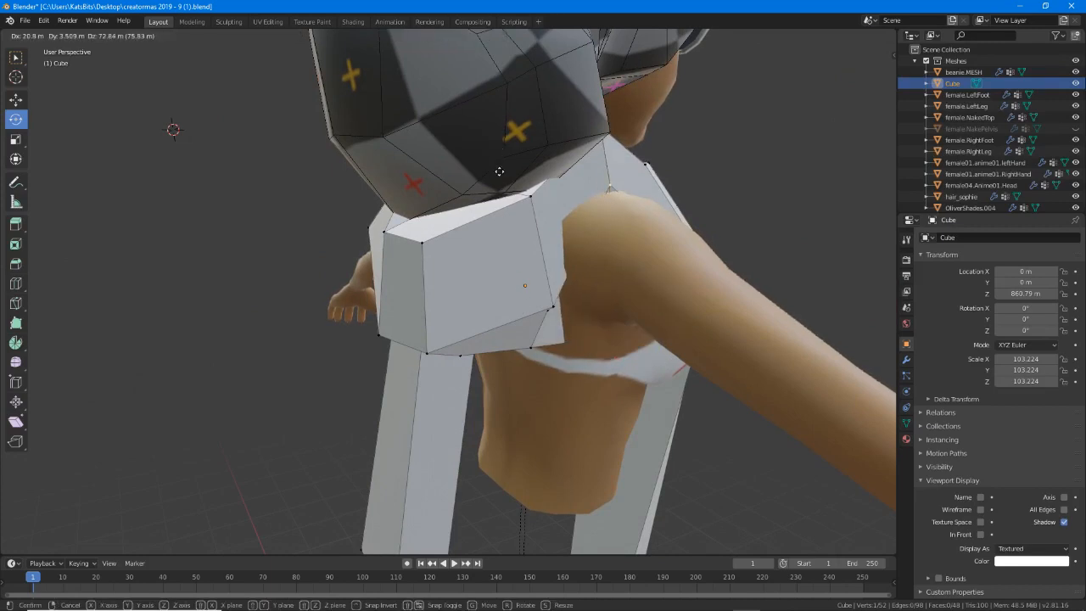
pyautogui.click(499, 170)
# Move the rear top vertex of the right shoulder upward and nudge the vertex below it behind the arm.
pyautogui.rightClick(541, 198)
pyautogui.press('g')
pyautogui.click(528, 178)
pyautogui.rightClick(549, 299)
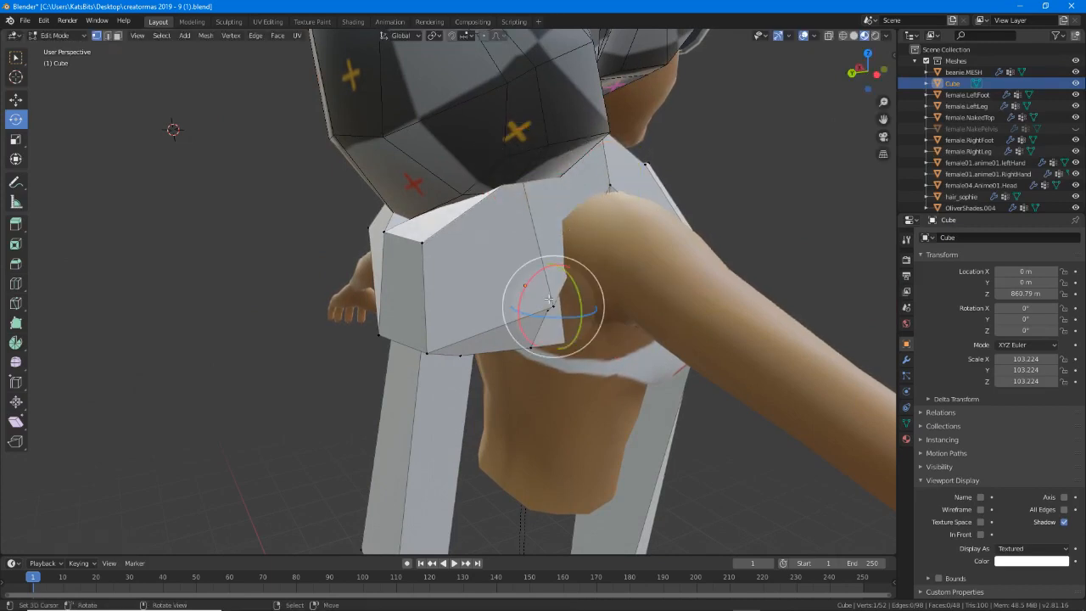
pyautogui.press('g')
pyautogui.click(542, 299)
# Select the three closely spaced vertices behind the right arm and merge them into one.
pyautogui.moveTo(543, 299); pyautogui.dragTo(531, 265, button='middle')
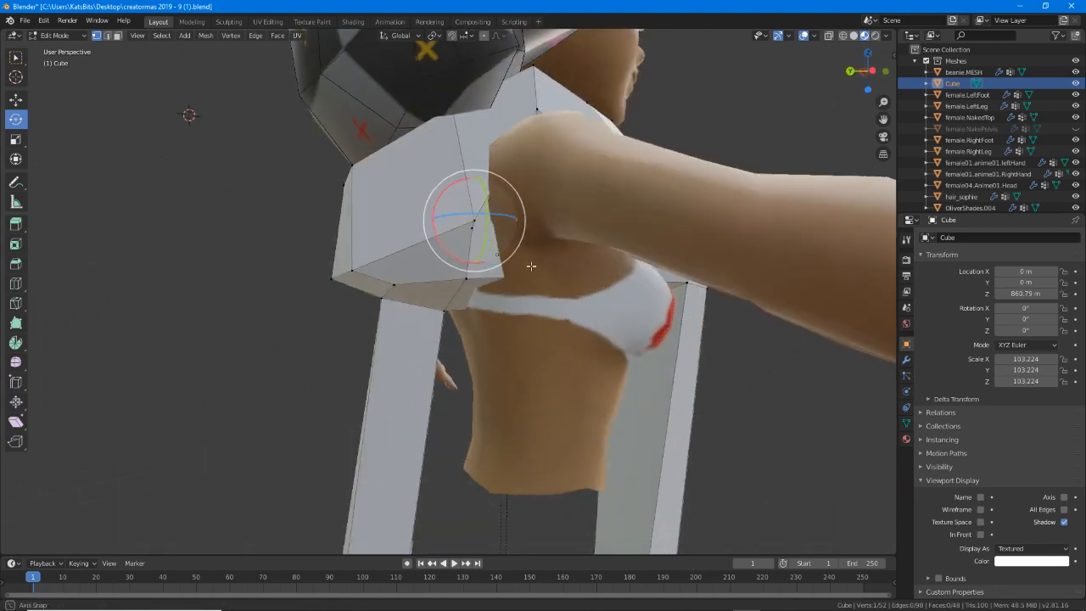
pyautogui.scroll(3, 531, 265)
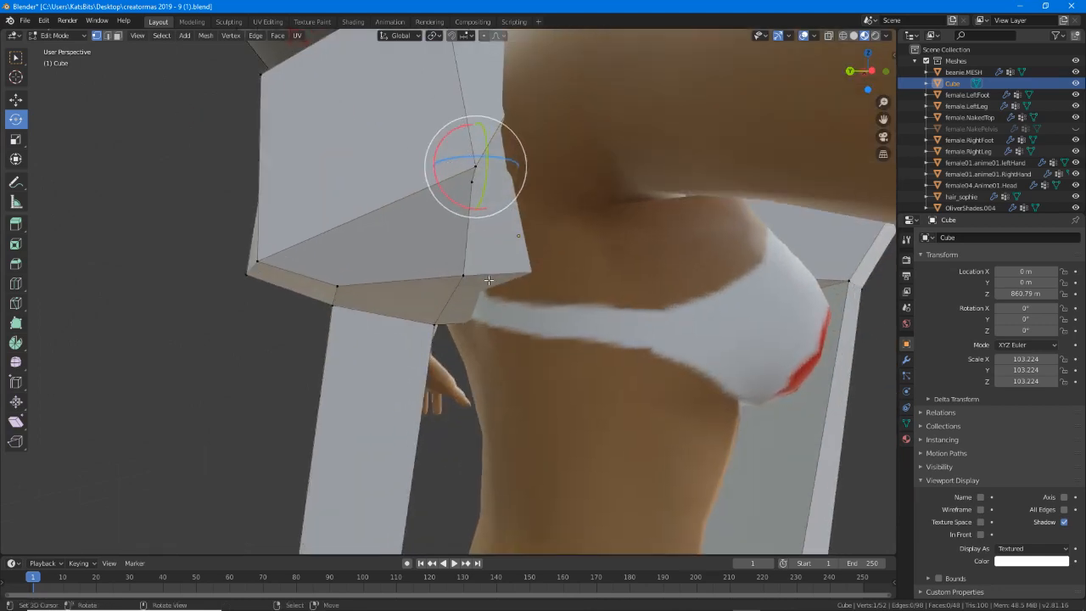
pyautogui.scroll(2, 484, 110)
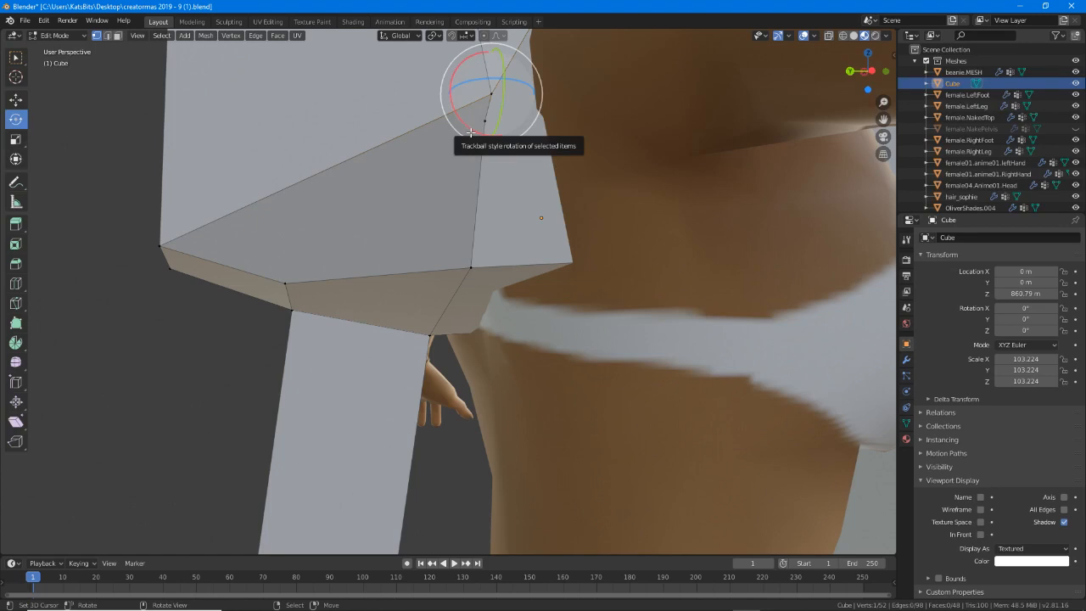
pyautogui.press('KP_Decimal')
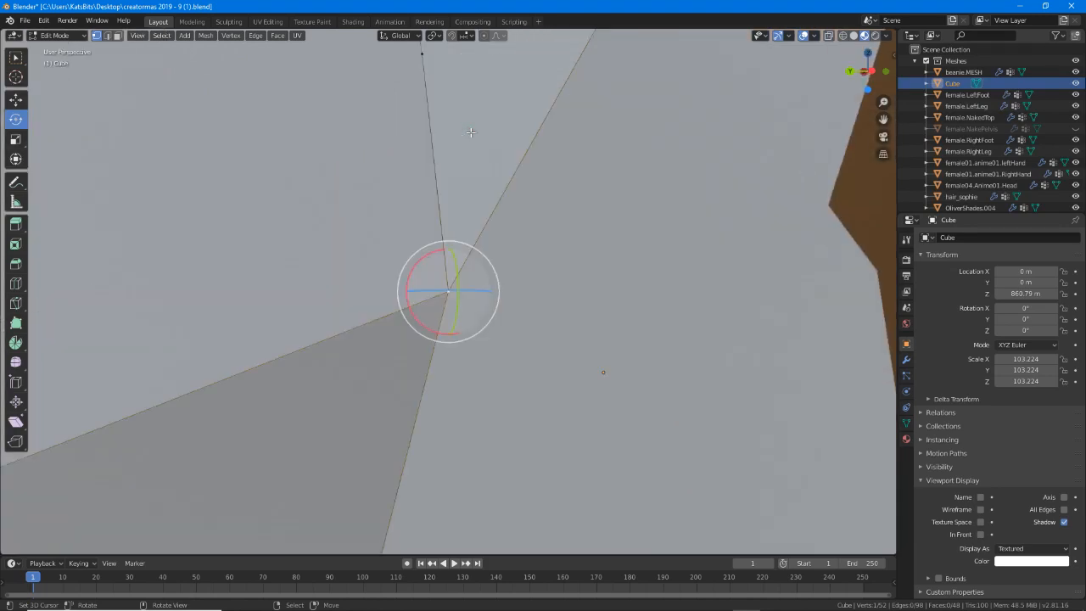
pyautogui.scroll(-18, 462, 255)
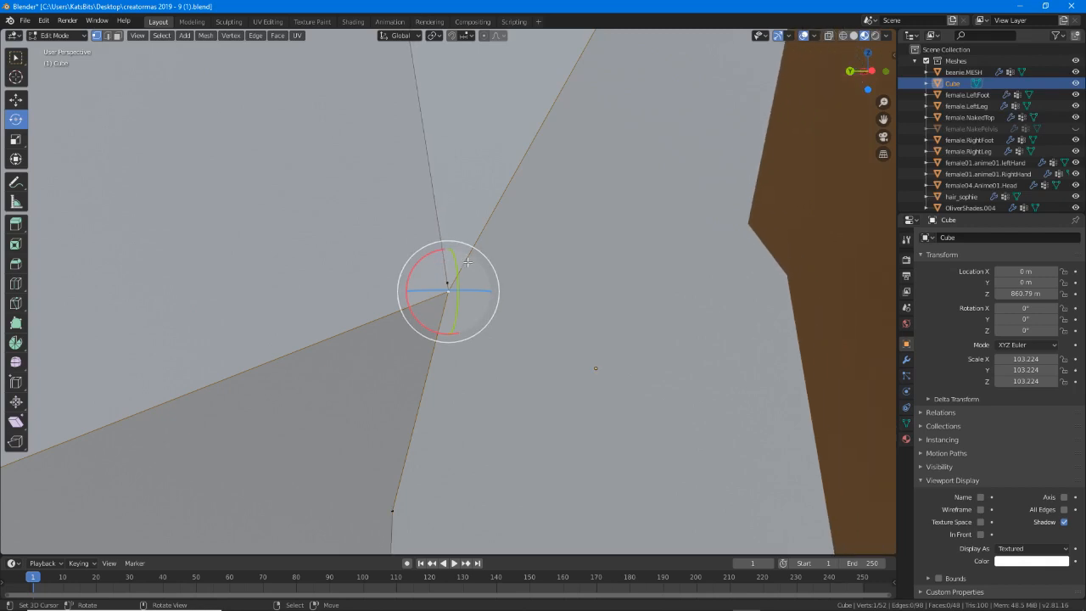
pyautogui.moveTo(464, 387); pyautogui.dragTo(477, 255, button='middle')
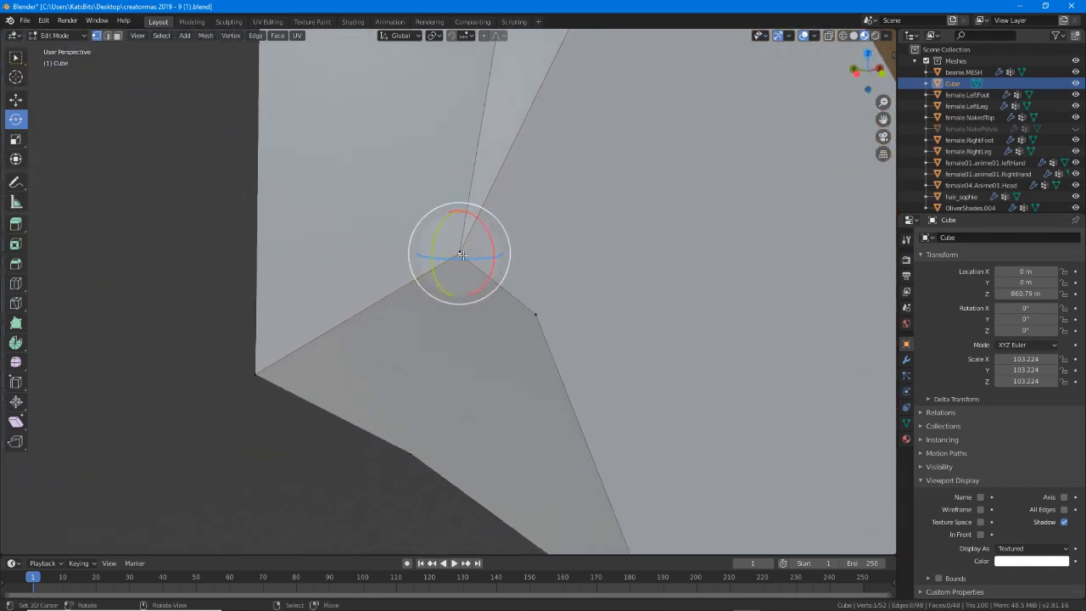
pyautogui.keyDown('shift'); pyautogui.rightClick(551, 309); pyautogui.keyUp('shift')
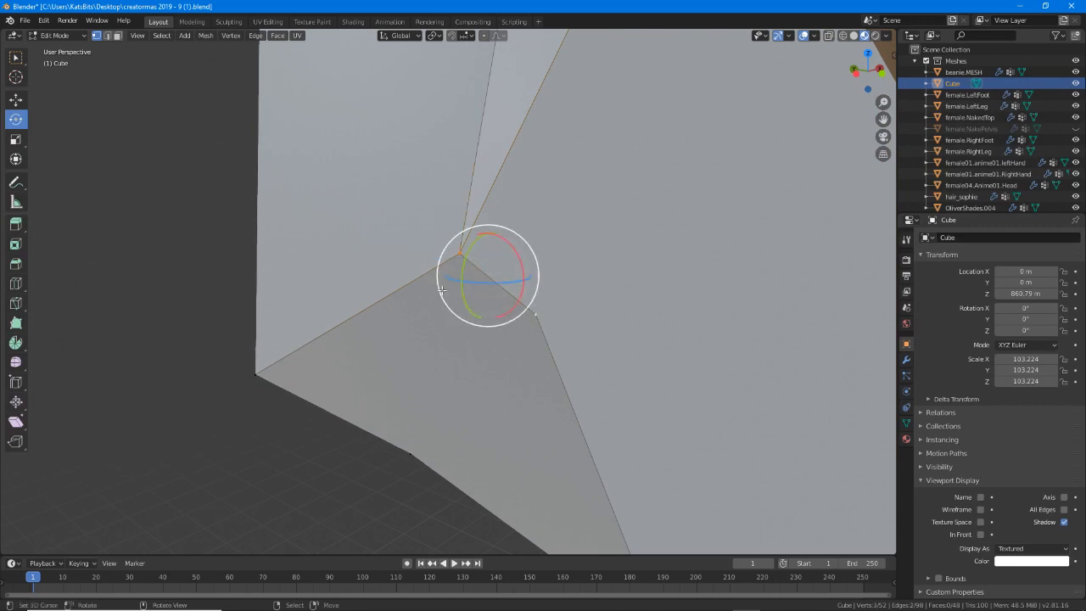
pyautogui.moveTo(414, 167); pyautogui.dragTo(417, 39, button='middle')
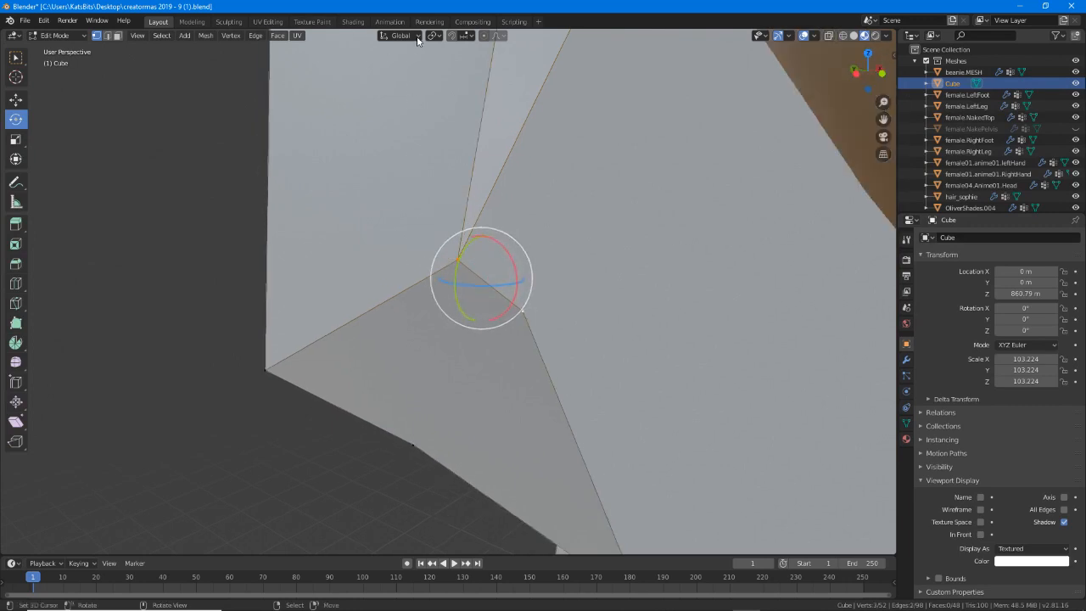
pyautogui.click(206, 35)
pyautogui.moveTo(225, 37)
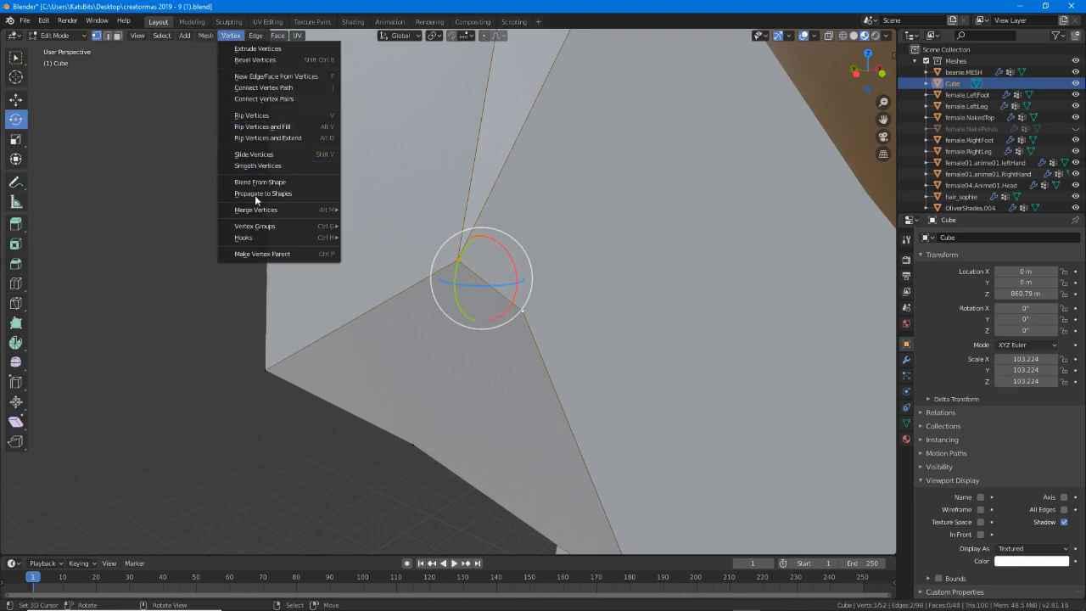
pyautogui.moveTo(255, 210)
pyautogui.click(371, 212)
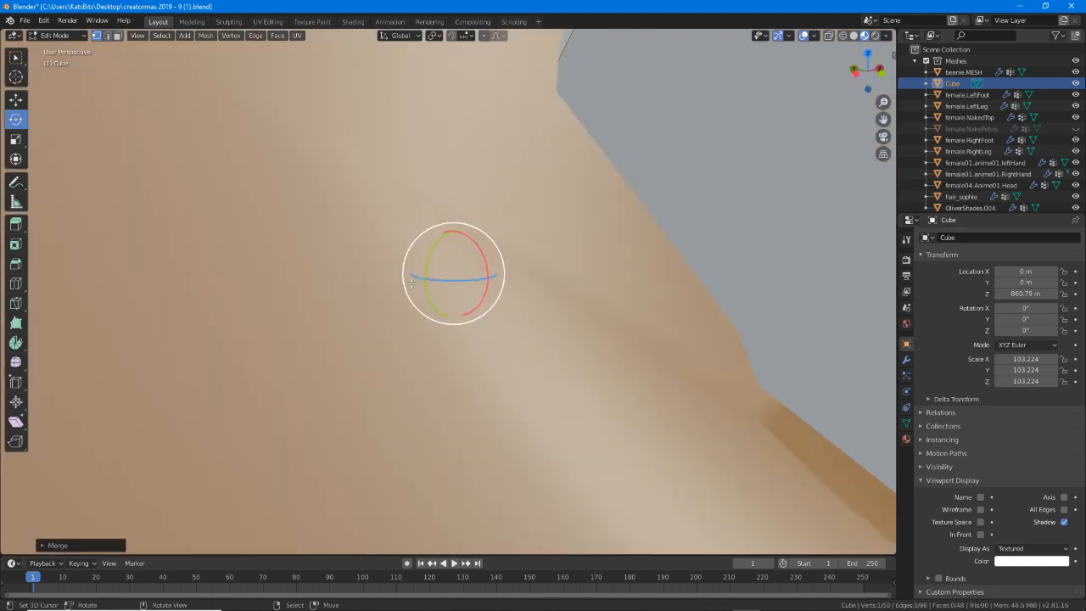
# Move the merged vertex behind the right arm up to the rear of the shoulder to open the armhole.
pyautogui.scroll(-8, 411, 282)
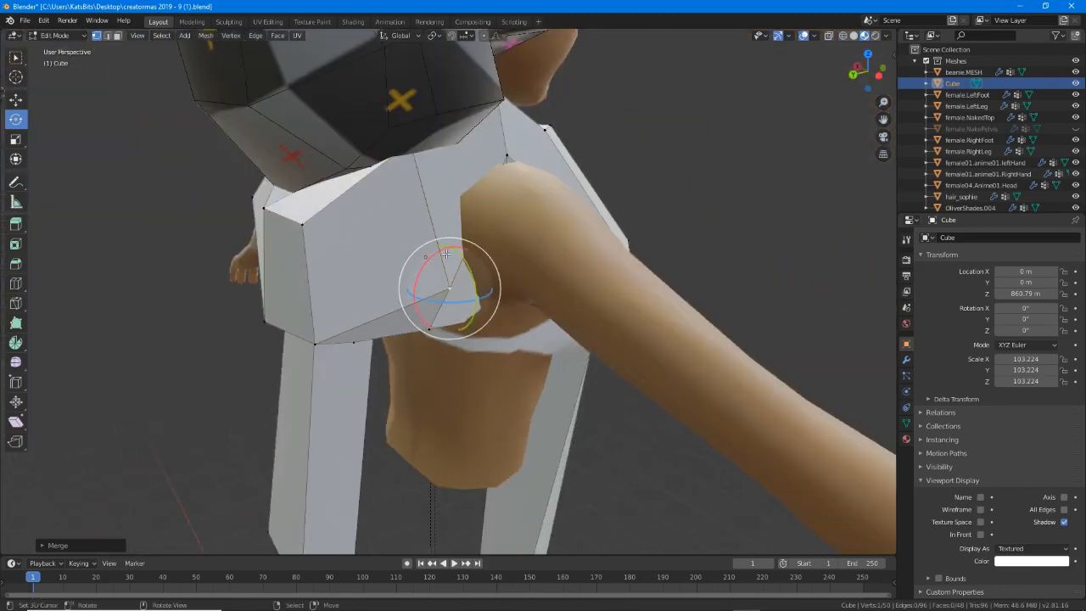
pyautogui.press('g')
pyautogui.click(527, 204)
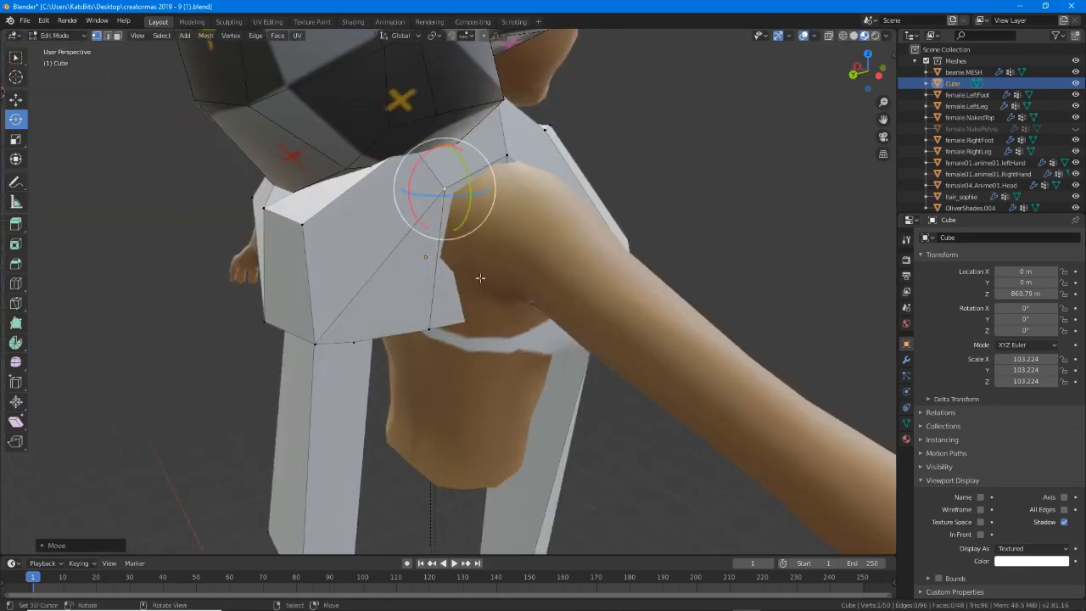
# Raise the selected rear vertex of the right armhole about 59 m to follow the back of the shoulder.
pyautogui.moveTo(450, 335)
pyautogui.mouseDown(button='middle')
pyautogui.moveTo(427, 298)
pyautogui.moveTo(444, 319)
pyautogui.mouseUp(button='middle')
pyautogui.press('g')
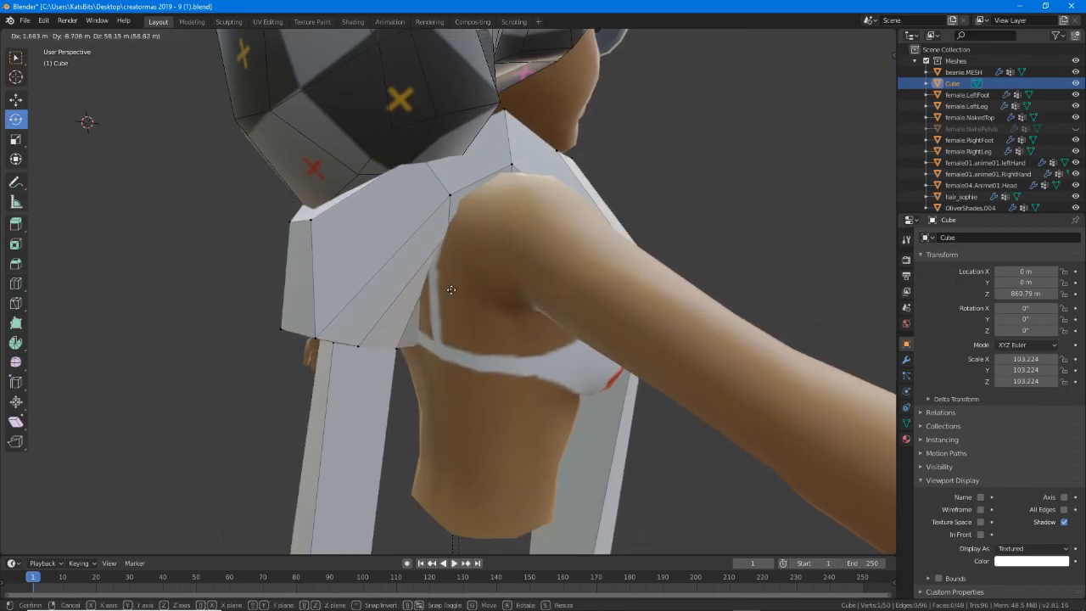
pyautogui.click(452, 285)
pyautogui.moveTo(452, 286); pyautogui.dragTo(639, 328, button='middle')
pyautogui.click(575, 311)
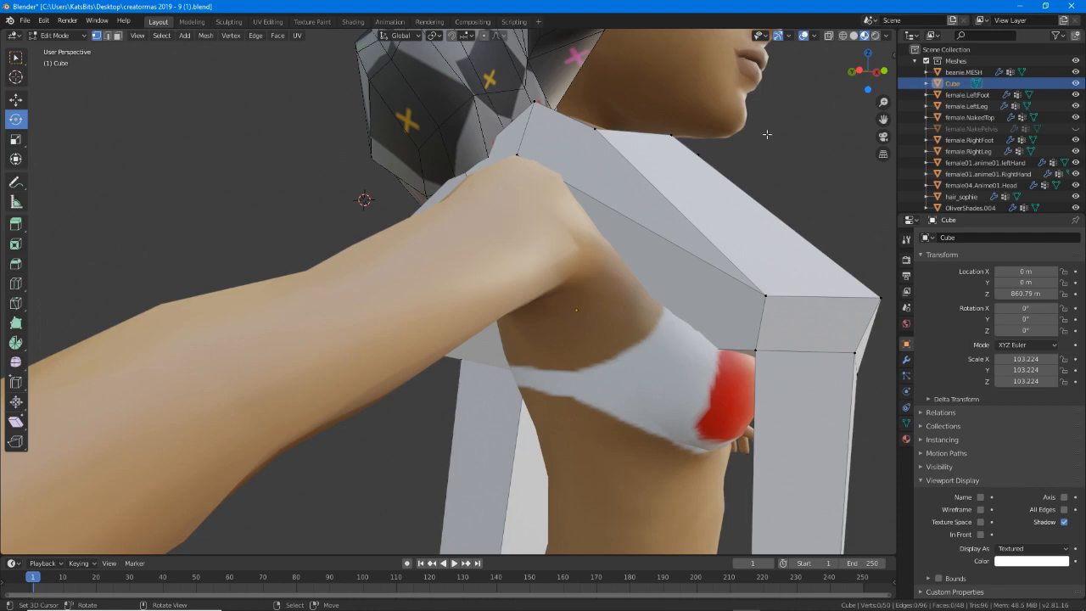
# Show the mesh in X-ray and raise the vertex hidden under the right arm about 61 m toward the shoulder.
pyautogui.click(829, 35)
pyautogui.moveTo(593, 305); pyautogui.dragTo(524, 358, button='middle')
pyautogui.click(538, 340)
pyautogui.press('g')
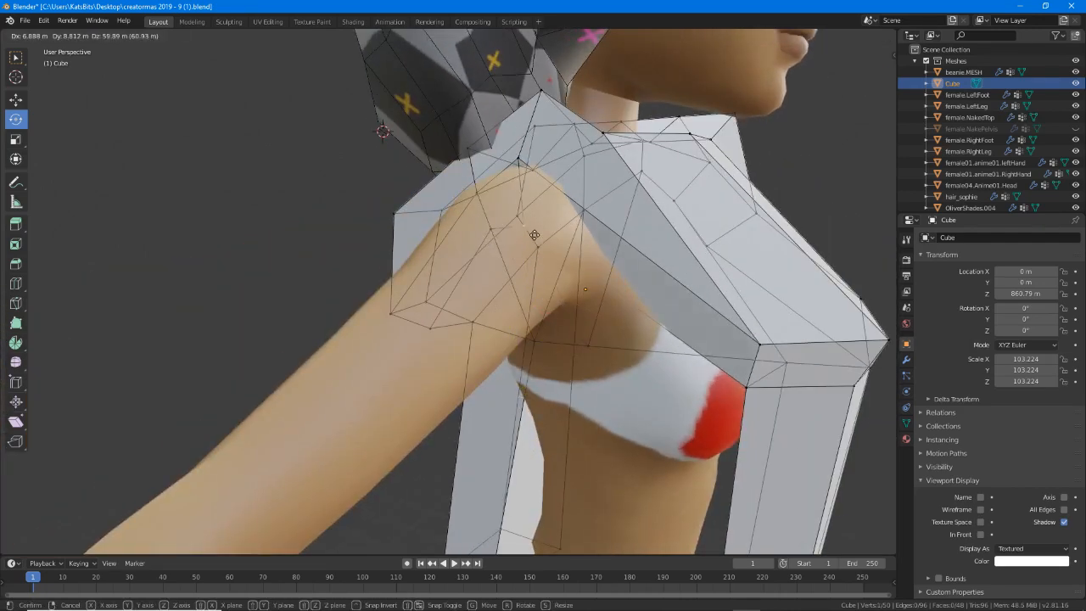
pyautogui.click(532, 219)
# Add the shoulder vertex to the selection, adjust both at the top of the right armhole, and turn X-ray off.
pyautogui.keyDown('shift'); pyautogui.click(519, 159); pyautogui.keyUp('shift')
pyautogui.press('g')
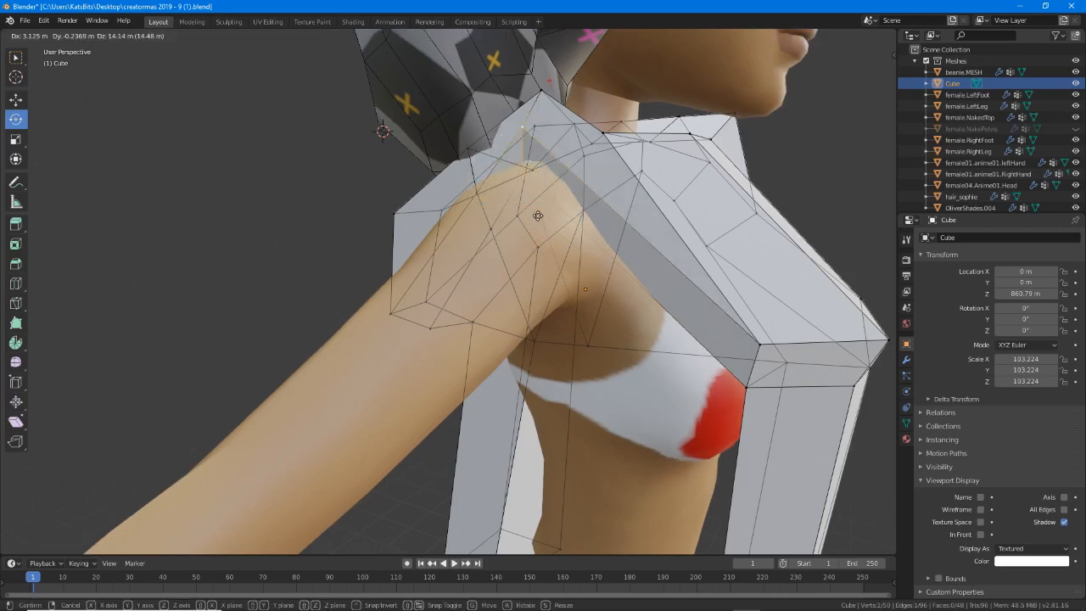
pyautogui.click(540, 257)
pyautogui.moveTo(540, 257); pyautogui.dragTo(453, 167, button='middle')
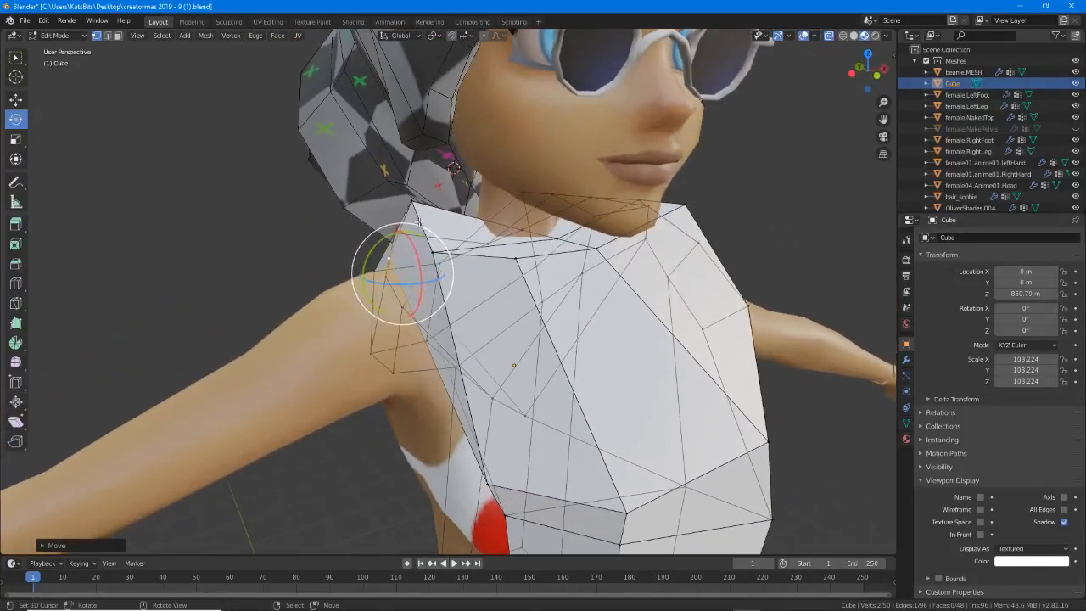
pyautogui.click(829, 35)
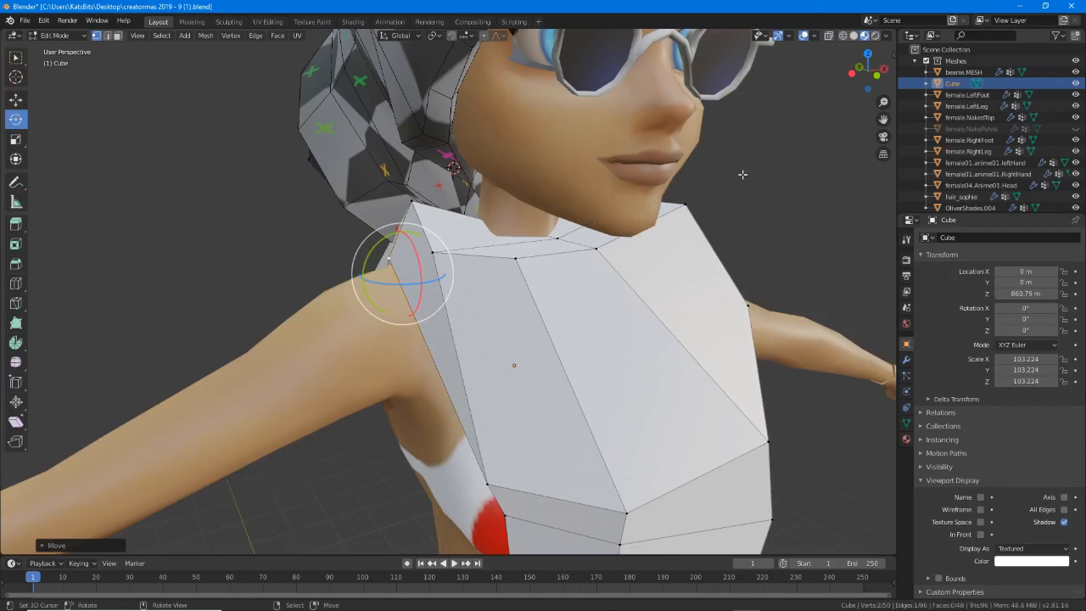
pyautogui.click(829, 36)
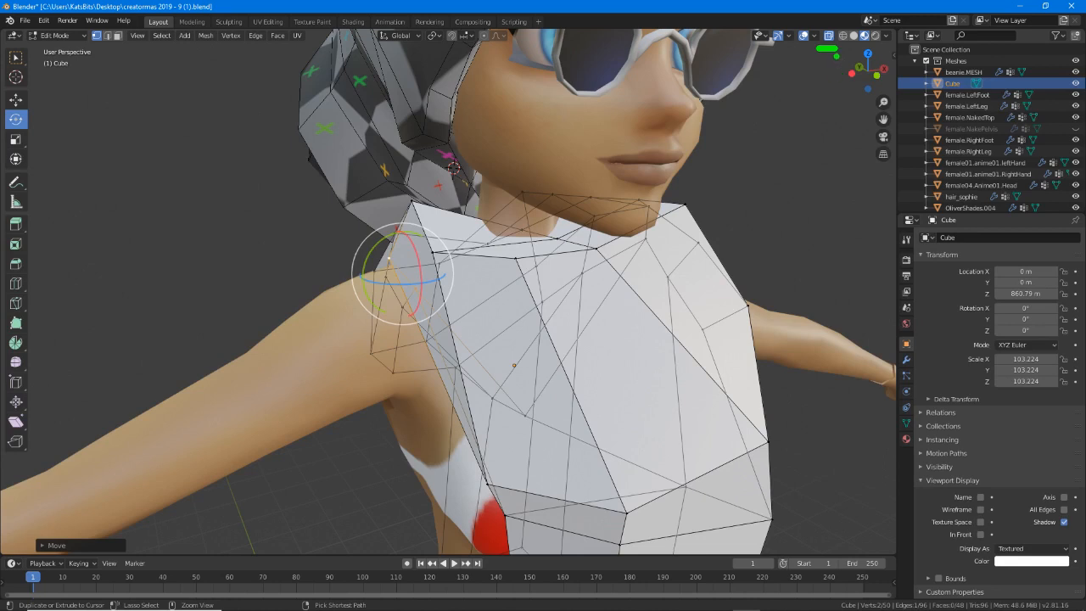
pyautogui.click(828, 38)
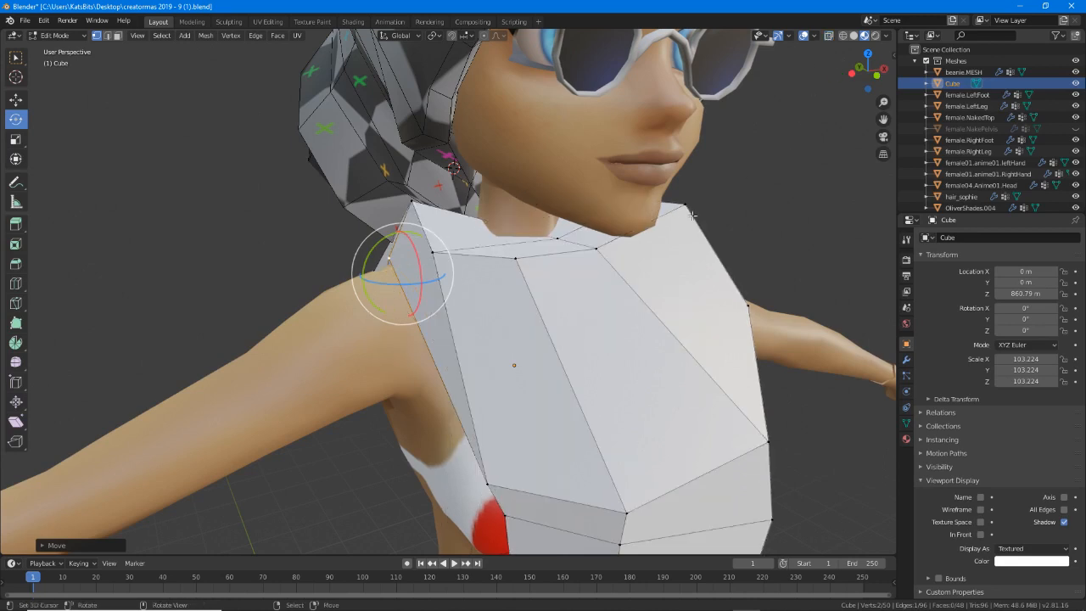
# Hide the beanie mesh to clear the view of the clothing's neckline.
pyautogui.moveTo(517, 210); pyautogui.dragTo(588, 235, button='middle')
pyautogui.click(550, 236)
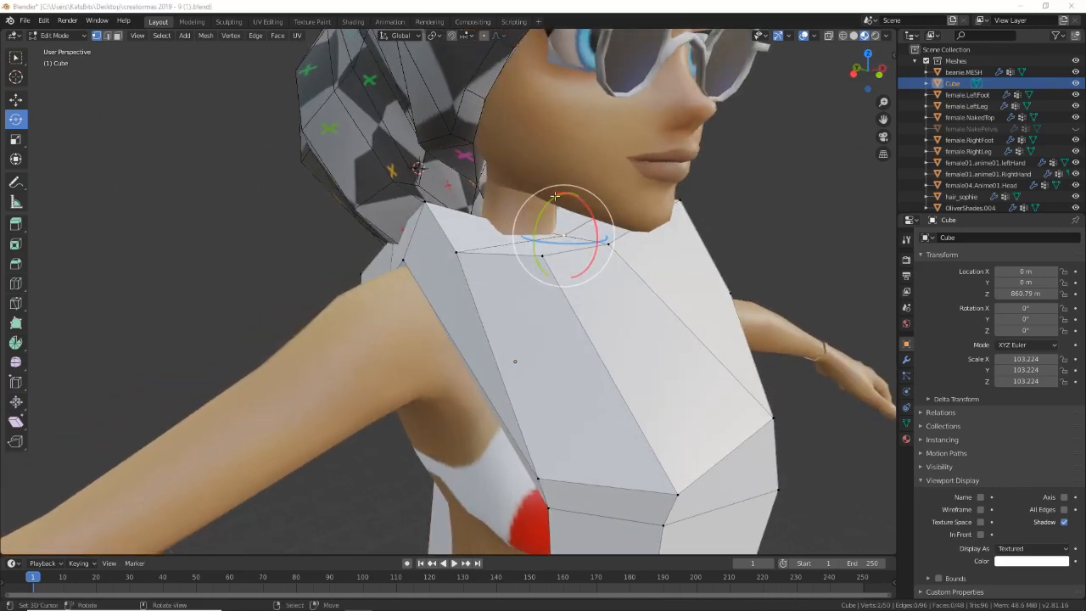
pyautogui.moveTo(536, 234); pyautogui.dragTo(477, 221, button='middle')
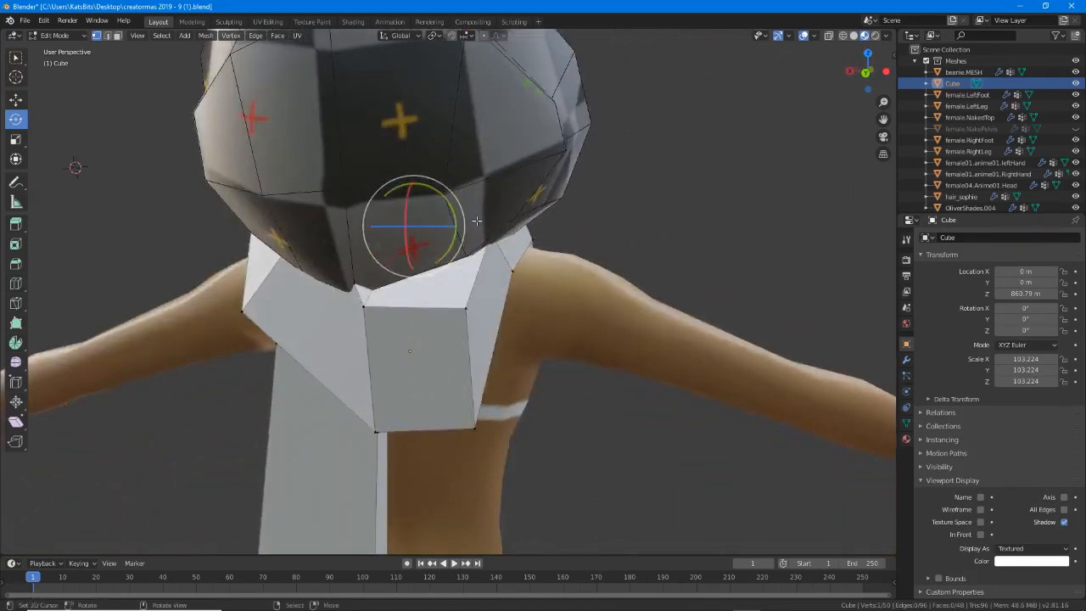
pyautogui.click(1076, 72)
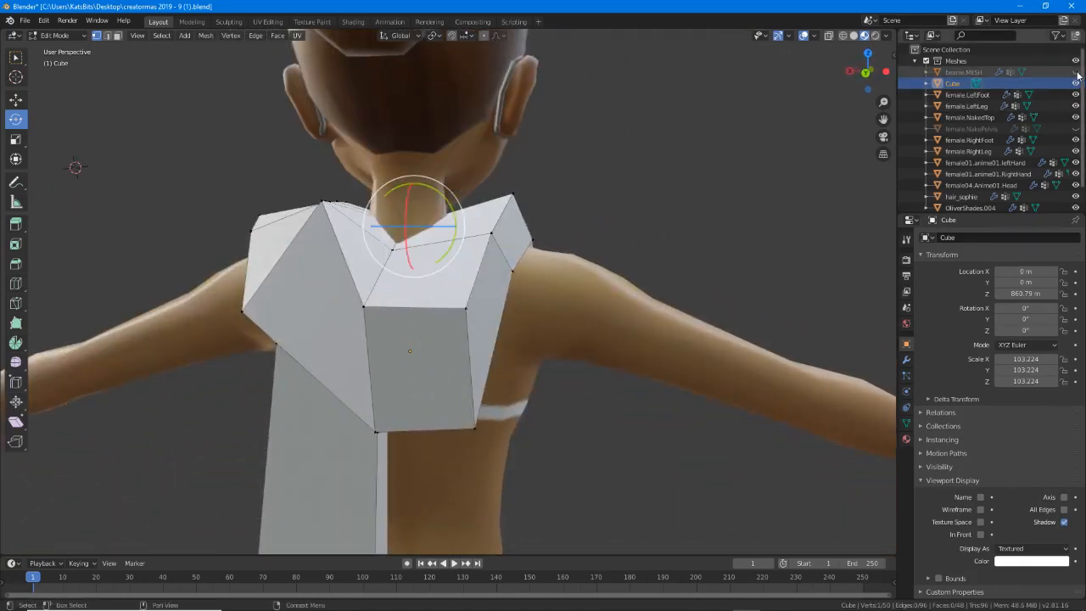
# Select five vertices around the back and front of the neckline and raise them about 19 m.
pyautogui.moveTo(542, 264)
pyautogui.mouseDown(button='middle')
pyautogui.moveTo(480, 286)
pyautogui.moveTo(530, 279)
pyautogui.mouseUp(button='middle')
pyautogui.rightClick(377, 324)
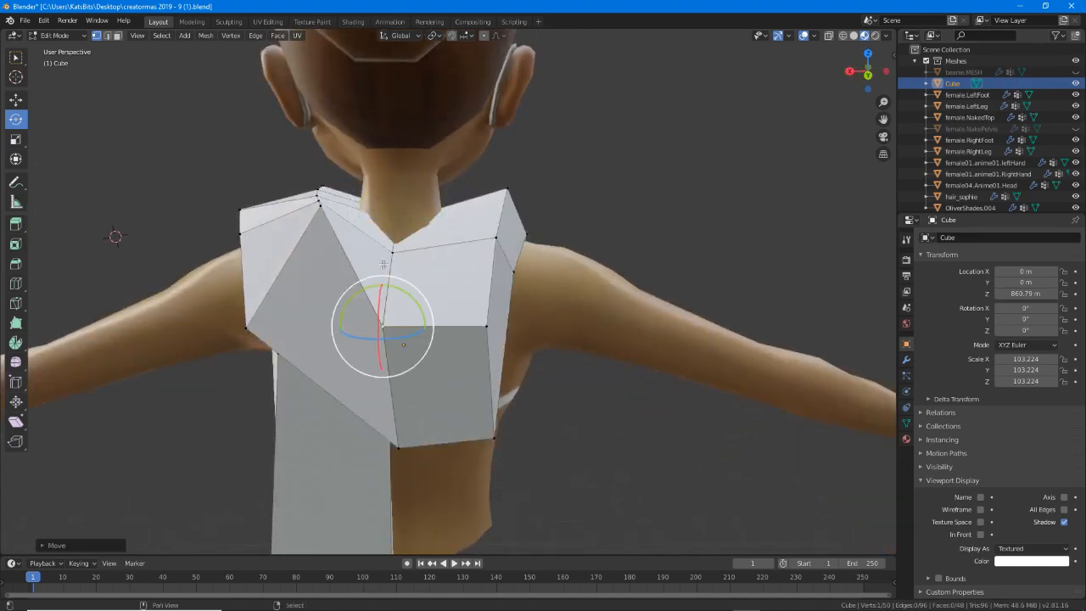
pyautogui.keyDown('shift'); pyautogui.rightClick(383, 264); pyautogui.keyUp('shift')
pyautogui.moveTo(424, 231); pyautogui.dragTo(218, 233, button='middle')
pyautogui.keyDown('shift'); pyautogui.rightClick(404, 219); pyautogui.keyUp('shift')
pyautogui.keyDown('shift'); pyautogui.rightClick(561, 240); pyautogui.keyUp('shift')
pyautogui.keyDown('shift'); pyautogui.rightClick(598, 250); pyautogui.keyUp('shift')
pyautogui.press('g')
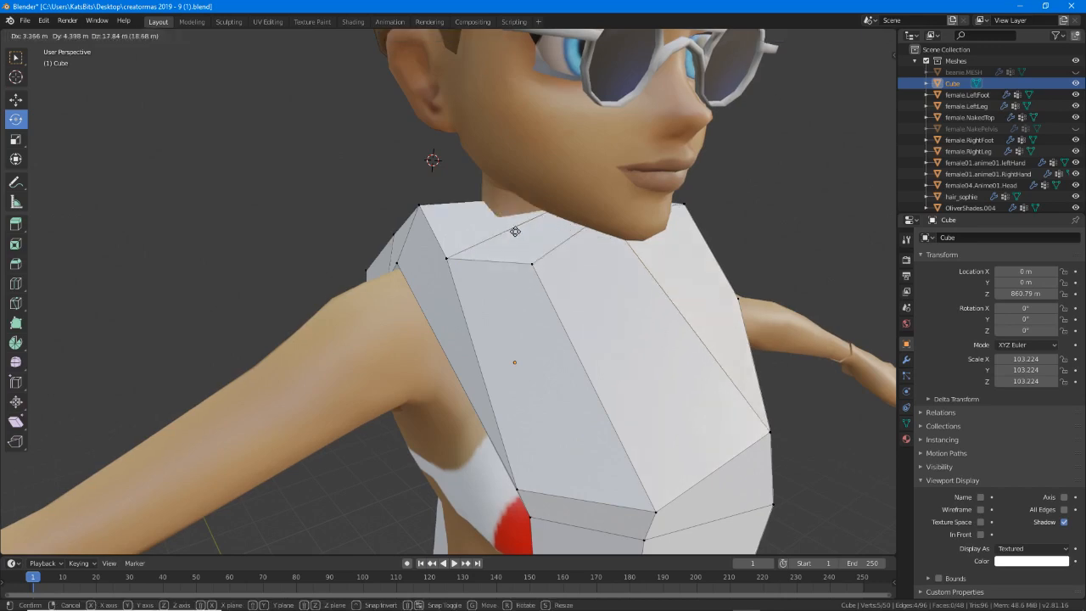
pyautogui.click(508, 229)
# Select the two front vertices at the right side of the neckline and raise them about 21 m.
pyautogui.rightClick(521, 269)
pyautogui.keyDown('shift'); pyautogui.rightClick(447, 260); pyautogui.keyUp('shift')
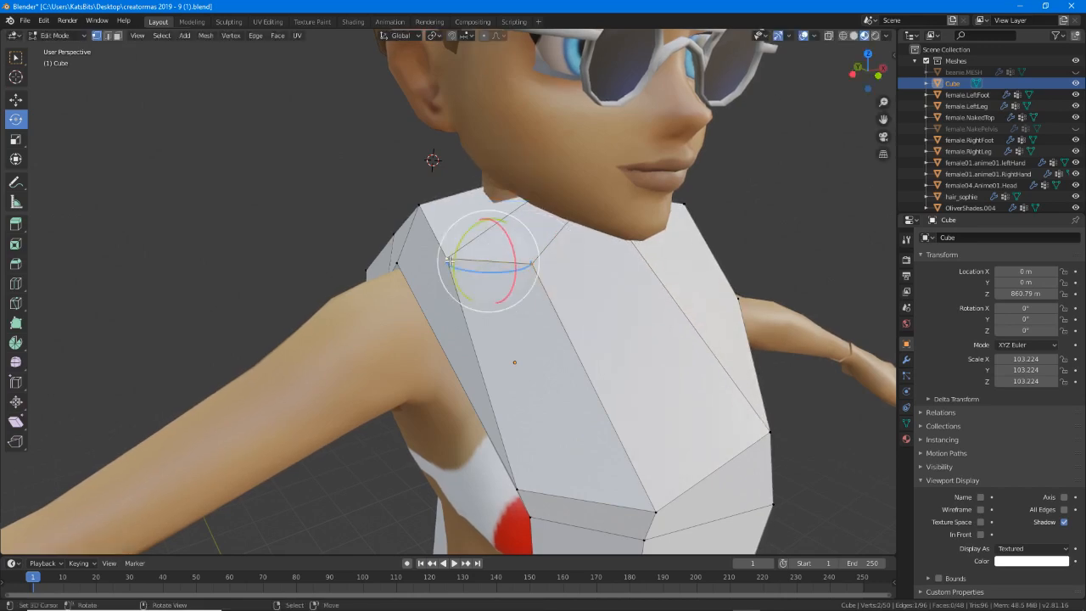
pyautogui.moveTo(452, 272); pyautogui.dragTo(521, 224, button='middle')
pyautogui.press('g')
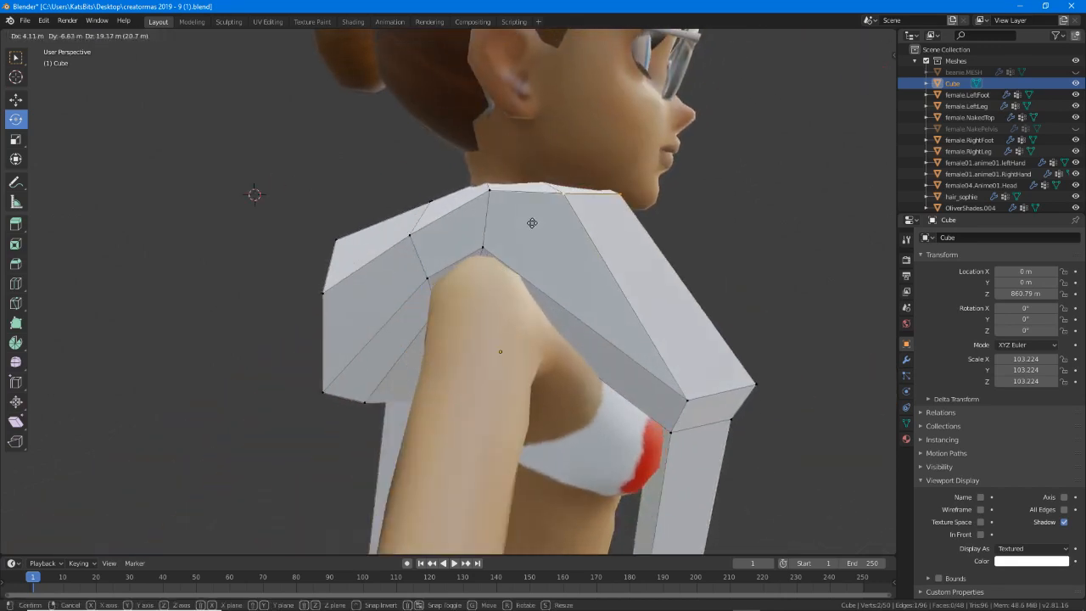
pyautogui.click(527, 221)
# Raise the rear outer vertices of the right shoulder about 18 m to round off the shoulder line.
pyautogui.rightClick(409, 234)
pyautogui.press('g')
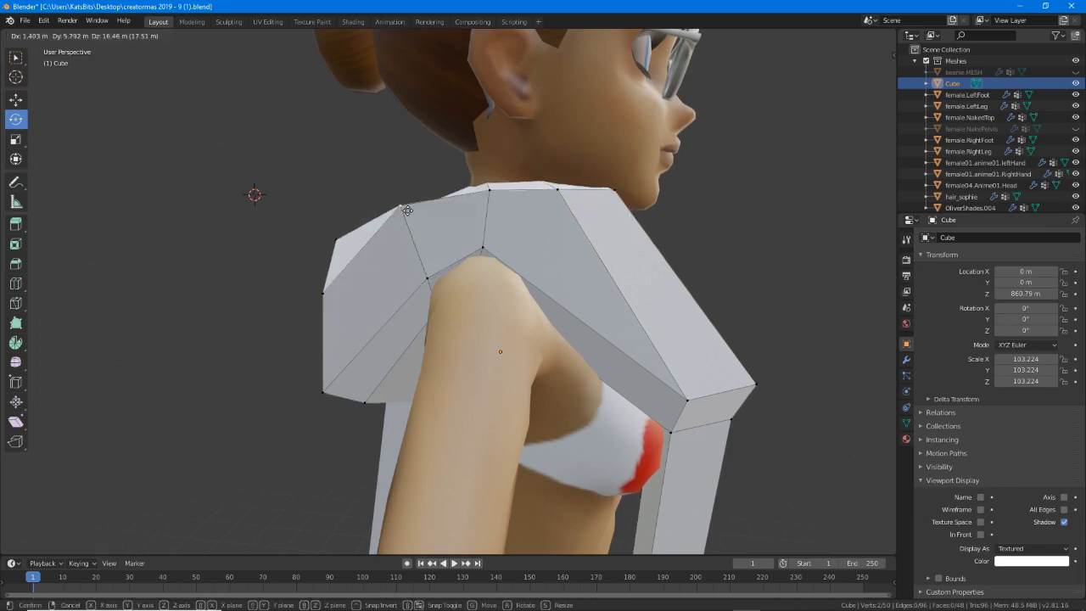
pyautogui.click(412, 219)
pyautogui.moveTo(412, 218); pyautogui.dragTo(445, 228, button='middle')
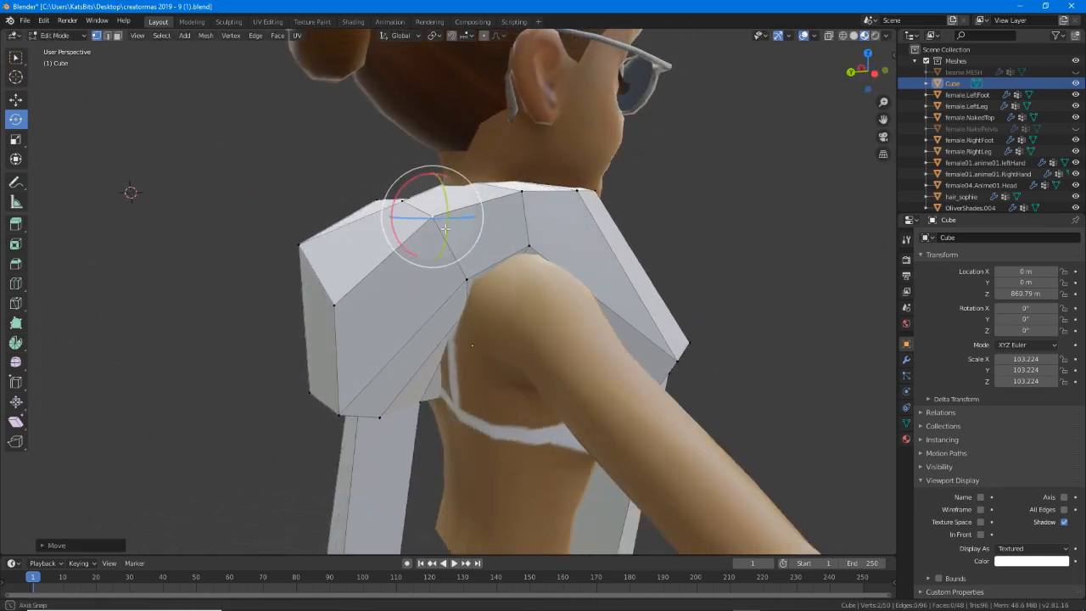
# Select the two vertices of the upper back's protruding edge and reposition them to reshape the back.
pyautogui.rightClick(305, 240)
pyautogui.moveTo(305, 240); pyautogui.dragTo(296, 259, button='middle')
pyautogui.keyDown('shift'); pyautogui.rightClick(325, 287); pyautogui.keyUp('shift')
pyautogui.press('g')
pyautogui.click(312, 292)
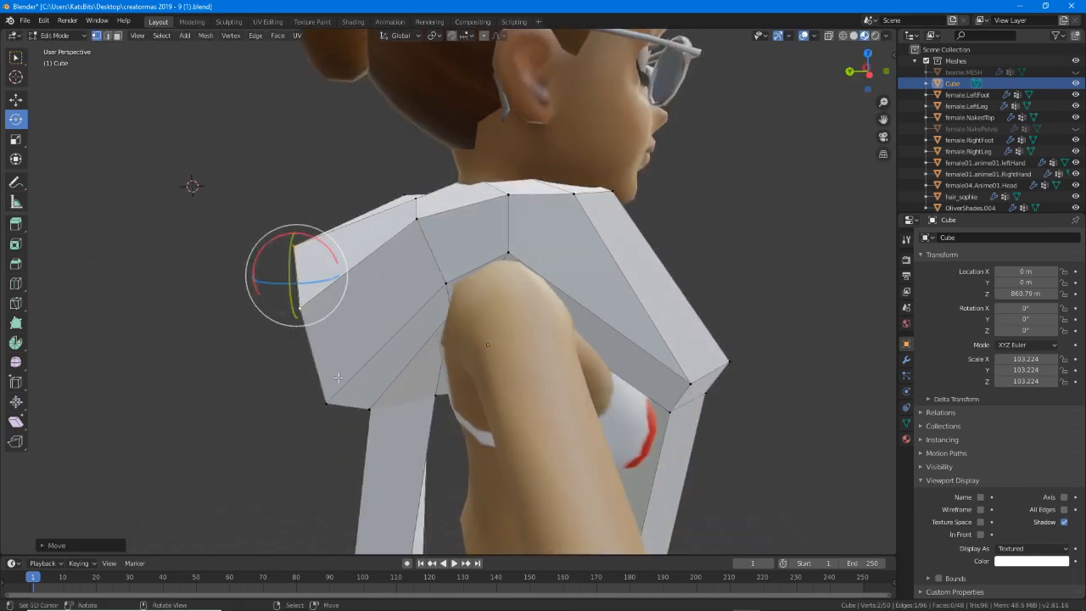
# Move the lower rear side vertex forward beneath the right armhole.
pyautogui.moveTo(338, 376); pyautogui.dragTo(410, 323, button='middle')
pyautogui.rightClick(365, 407)
pyautogui.press('g')
pyautogui.click(402, 414)
pyautogui.press('g')
pyautogui.click(402, 315)
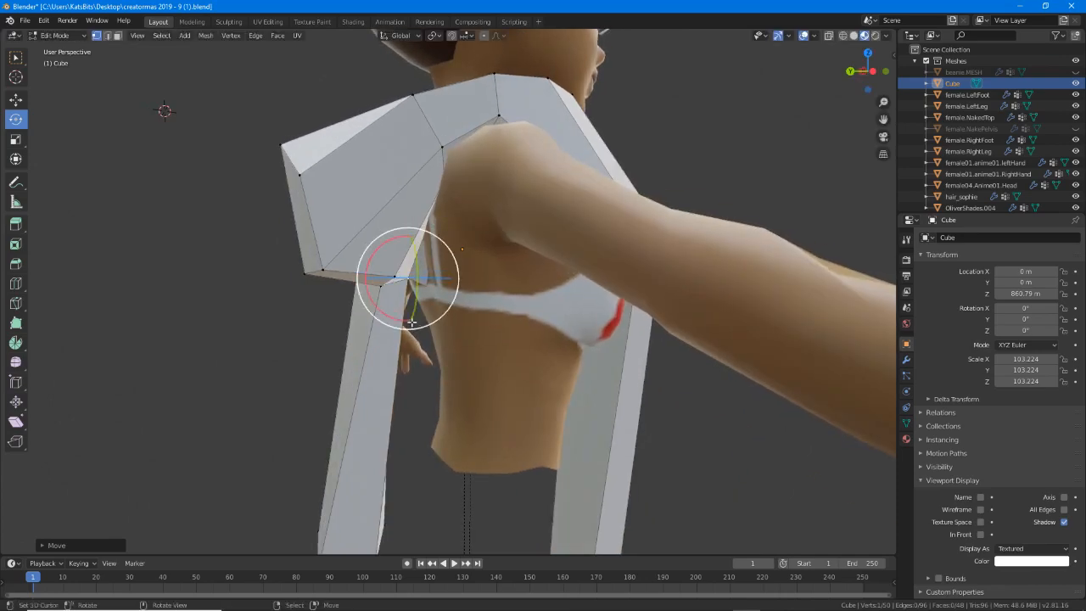
# Slide the lower rear vertex of the right armhole along its edge.
pyautogui.moveTo(450, 183); pyautogui.dragTo(451, 234, button='middle')
pyautogui.hotkey('shift', 'v')
pyautogui.click(492, 268)
# Lower the top side vertex of the back strap about 20 m and bring the neighbouring top corner beside it.
pyautogui.press('g')
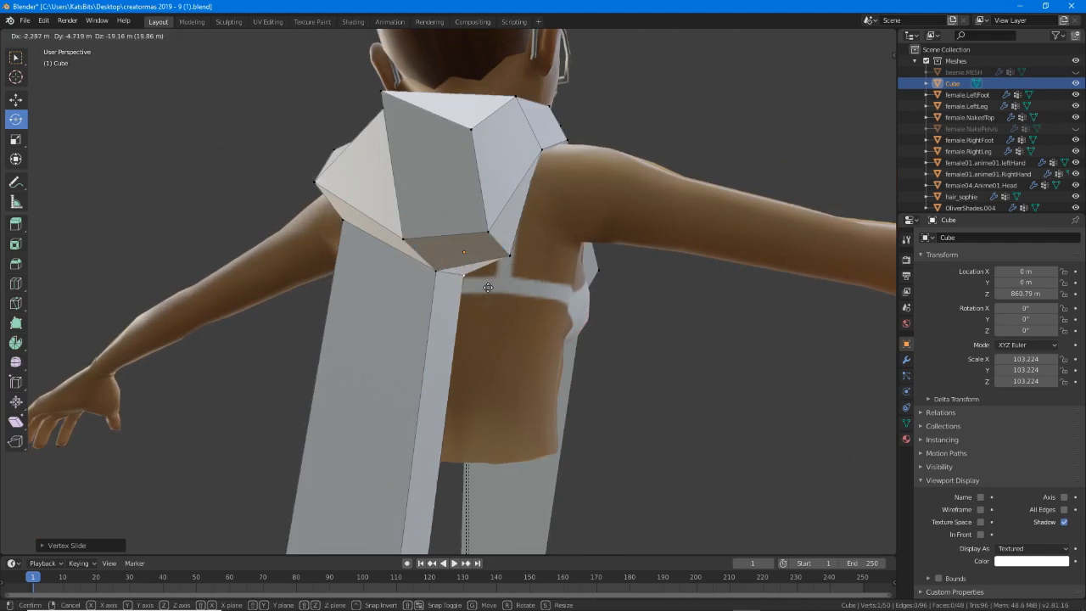
pyautogui.click(487, 286)
pyautogui.click(436, 272)
pyautogui.press('g')
pyautogui.click(454, 272)
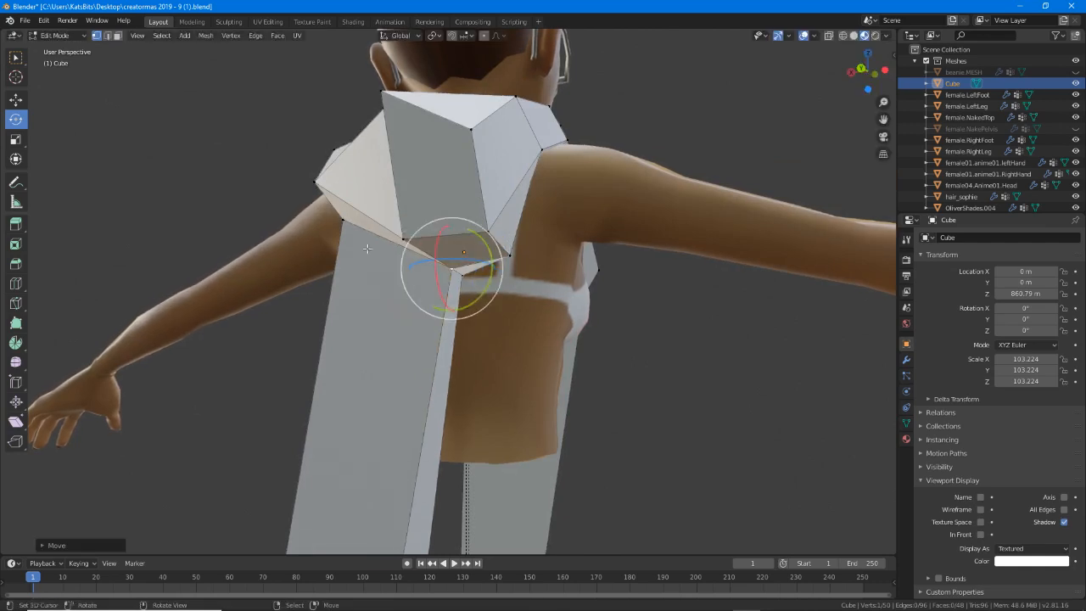
# Reposition the upper and lower back vertices behind the left arm to even out the left side.
pyautogui.moveTo(366, 247); pyautogui.dragTo(535, 143, button='middle')
pyautogui.moveTo(522, 113); pyautogui.dragTo(595, 168, button='right')
pyautogui.moveTo(477, 117); pyautogui.dragTo(519, 100, button='right')
pyautogui.moveTo(605, 207); pyautogui.dragTo(565, 200, button='middle')
pyautogui.moveTo(595, 270); pyautogui.dragTo(570, 299, button='right')
pyautogui.rightClick(588, 293)
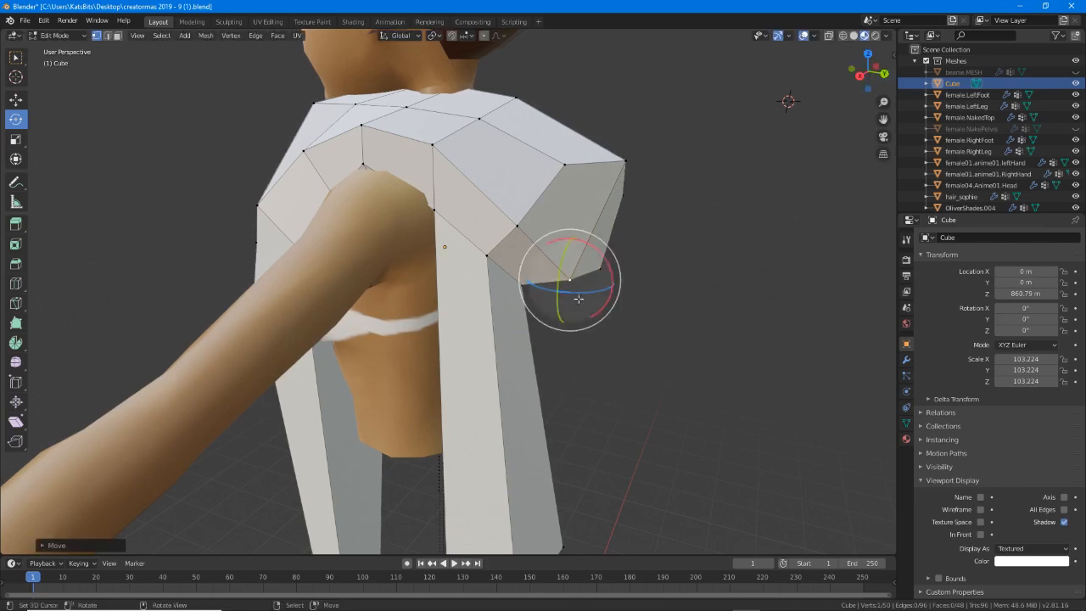
# Select the two lower vertices behind the right arm and move them about 27 m up and forward.
pyautogui.moveTo(578, 299); pyautogui.dragTo(361, 238, button='middle')
pyautogui.rightClick(371, 196)
pyautogui.keyDown('shift'); pyautogui.rightClick(431, 222); pyautogui.keyUp('shift')
pyautogui.moveTo(427, 224); pyautogui.dragTo(442, 295, button='middle')
pyautogui.press('g')
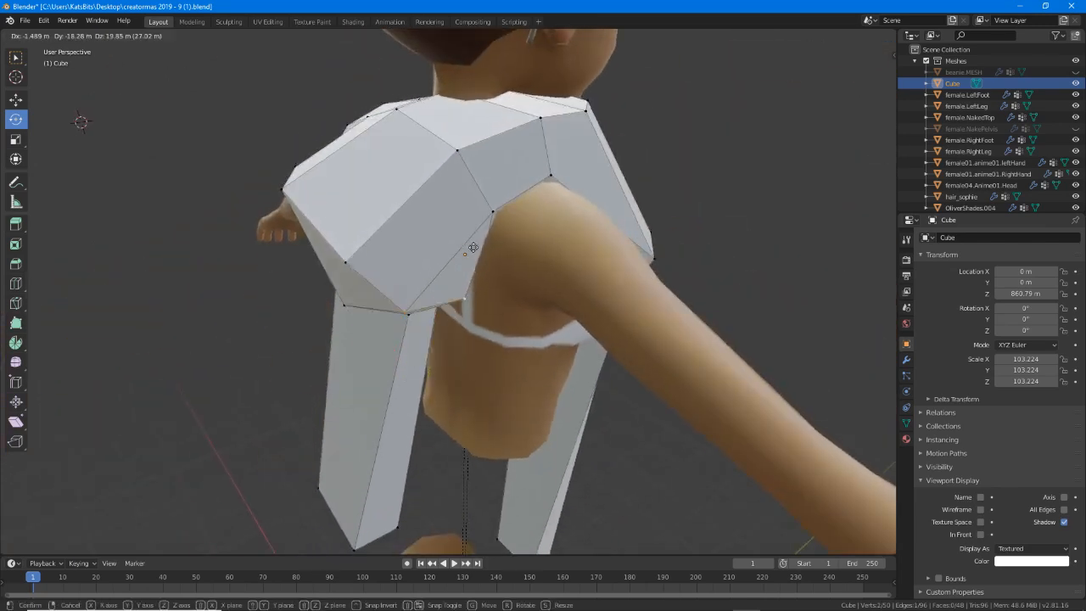
pyautogui.click(463, 243)
# Raise the right corner of the upper back to level it with the opposite corner.
pyautogui.moveTo(463, 243); pyautogui.dragTo(479, 259, button='middle')
pyautogui.press('g')
pyautogui.click(455, 209)
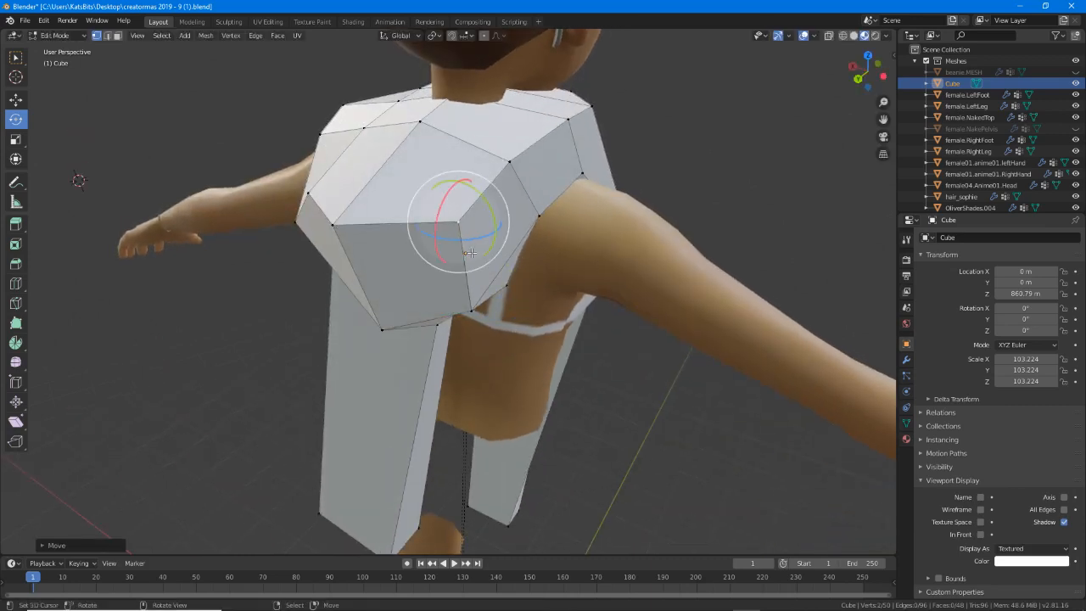
# Nudge the rear shoulder vertex inward and shift the outer vertex on top of the right shoulder about 6 m.
pyautogui.moveTo(456, 209); pyautogui.dragTo(507, 151, button='middle')
pyautogui.rightClick(549, 167)
pyautogui.press('g')
pyautogui.click(540, 167)
pyautogui.rightClick(575, 116)
pyautogui.press('g')
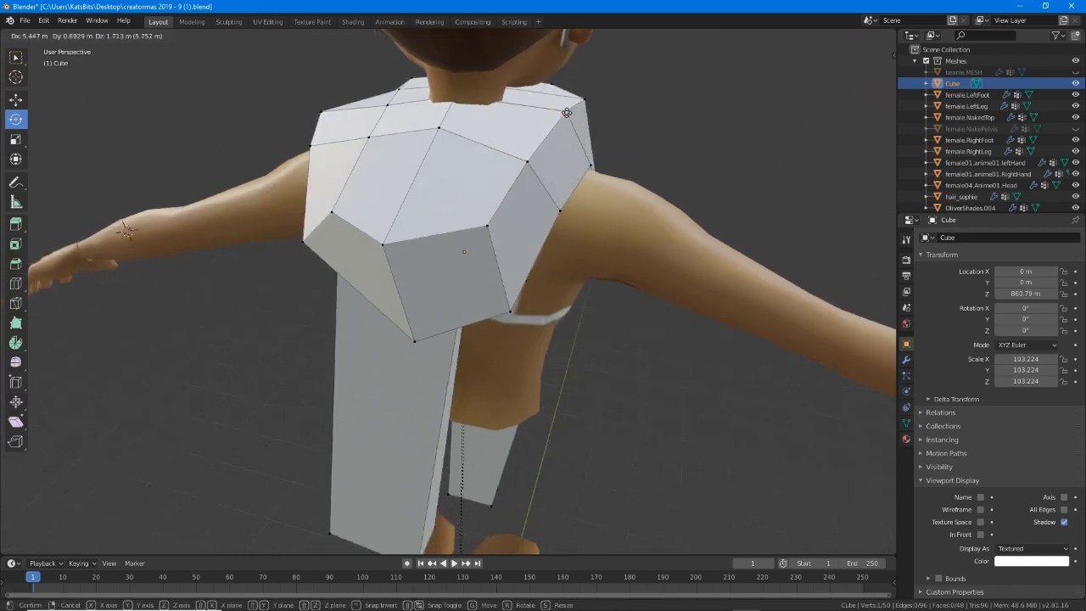
pyautogui.click(570, 114)
pyautogui.moveTo(596, 206); pyautogui.dragTo(619, 185, button='middle')
# Reposition the lower right chest corner above the front strap and move the vertex above it outward.
pyautogui.moveTo(480, 180); pyautogui.dragTo(388, 312, button='middle')
pyautogui.press('g')
pyautogui.click(369, 158)
pyautogui.press('g')
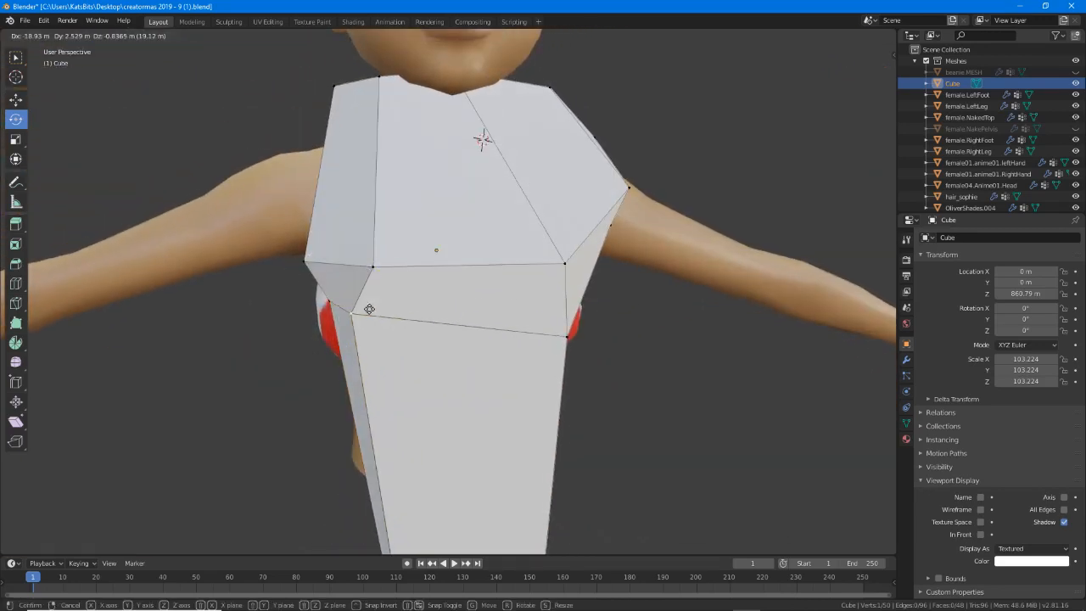
pyautogui.click(377, 307)
pyautogui.click(373, 267)
pyautogui.press('g')
pyautogui.click(362, 258)
# Reposition the vertices along the lower edge of the back where it meets the back strap.
pyautogui.scroll(-4, 467, 307)
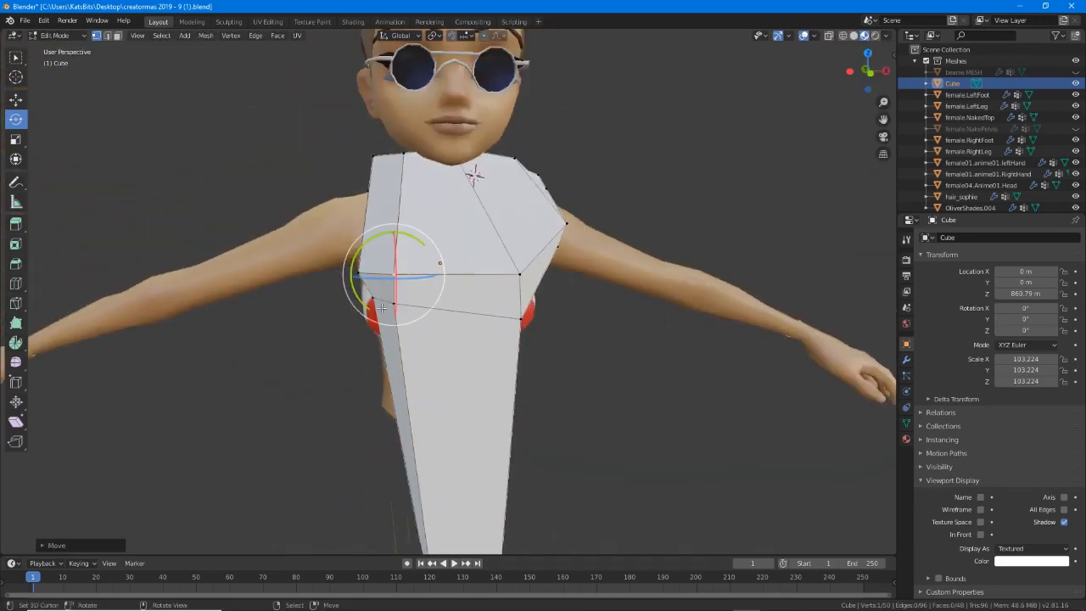
pyautogui.keyDown('shift'); pyautogui.moveTo(481, 312); pyautogui.dragTo(522, 297, button='middle'); pyautogui.keyUp('shift')
pyautogui.scroll(2, 488, 312)
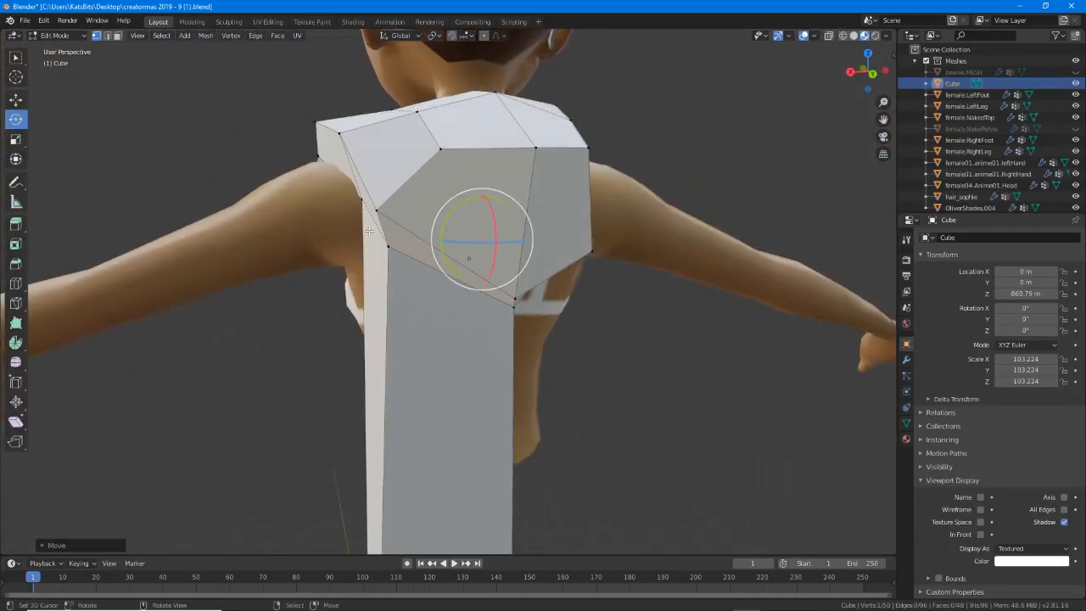
pyautogui.scroll(1, 523, 297)
pyautogui.moveTo(356, 174); pyautogui.dragTo(376, 440, button='middle')
pyautogui.press('g')
pyautogui.click(485, 263)
pyautogui.press('g')
pyautogui.click(588, 285)
# Move the upper and lower right-side corners of the back strap forward to widen its side.
pyautogui.rightClick(467, 102)
pyautogui.press('g')
pyautogui.click(421, 253)
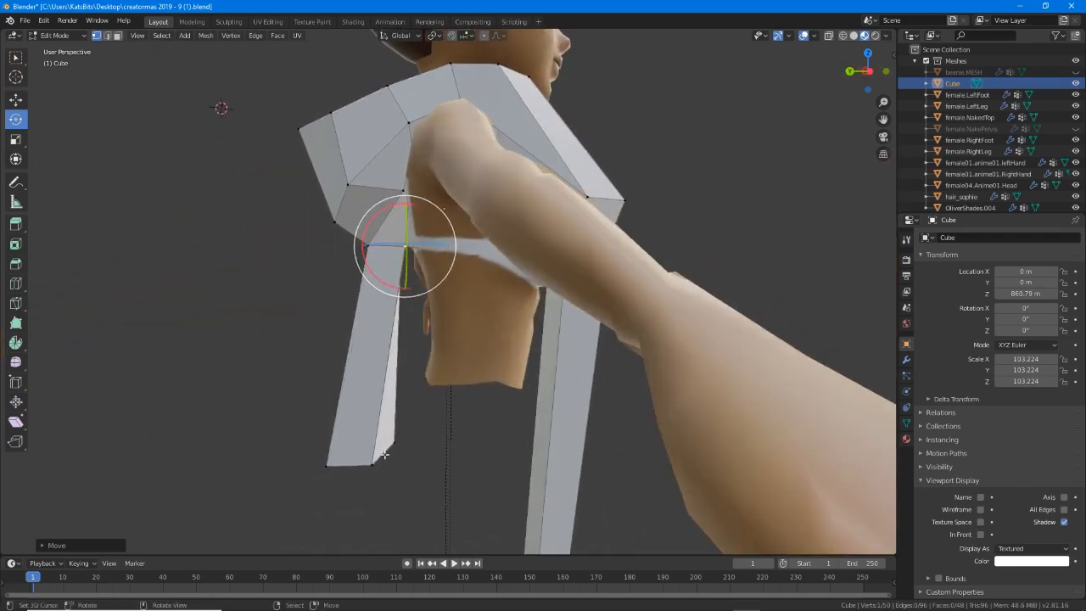
pyautogui.click(390, 442)
pyautogui.rightClick(365, 460)
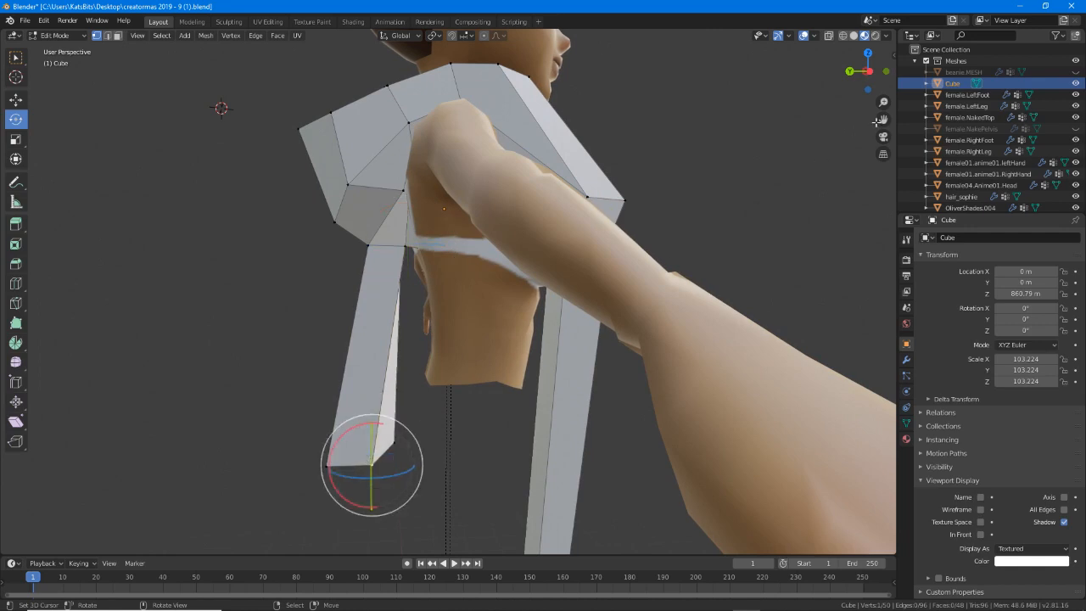
pyautogui.press('g')
pyautogui.click(402, 429)
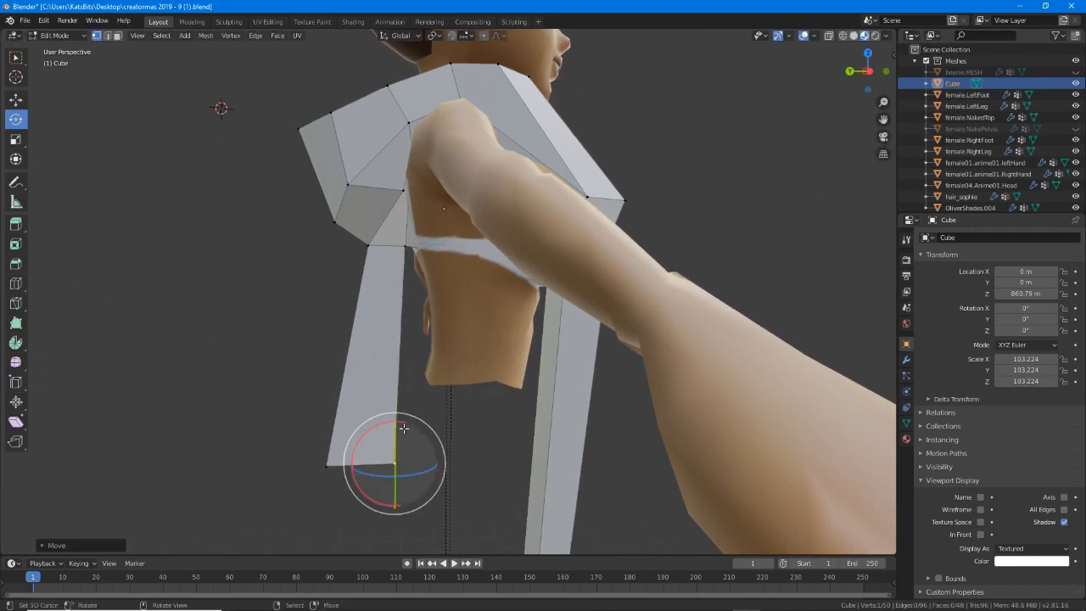
# Move the other bottom corner of the back strap outward to straighten the strap.
pyautogui.moveTo(385, 455); pyautogui.dragTo(384, 257, button='middle')
pyautogui.rightClick(463, 464)
pyautogui.press('g')
pyautogui.click(515, 447)
pyautogui.scroll(2, 385, 256)
# Move the front strap's upper left corner backward and the left chest vertex above it slightly down and forward.
pyautogui.rightClick(345, 164)
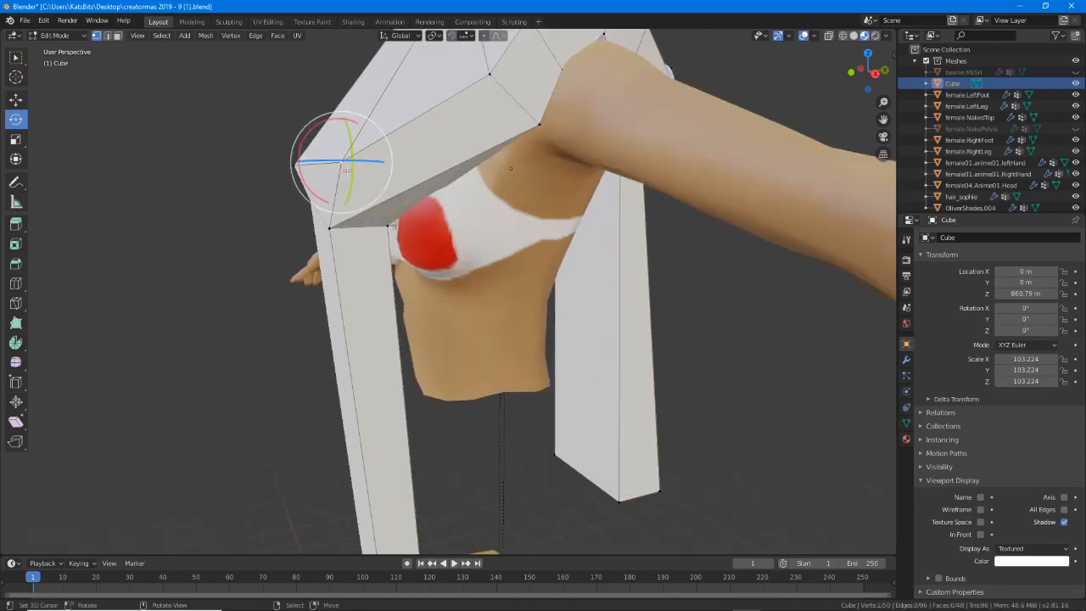
pyautogui.moveTo(346, 166); pyautogui.dragTo(322, 159, button='middle')
pyautogui.rightClick(312, 220)
pyautogui.press('g')
pyautogui.click(340, 216)
pyautogui.rightClick(319, 155)
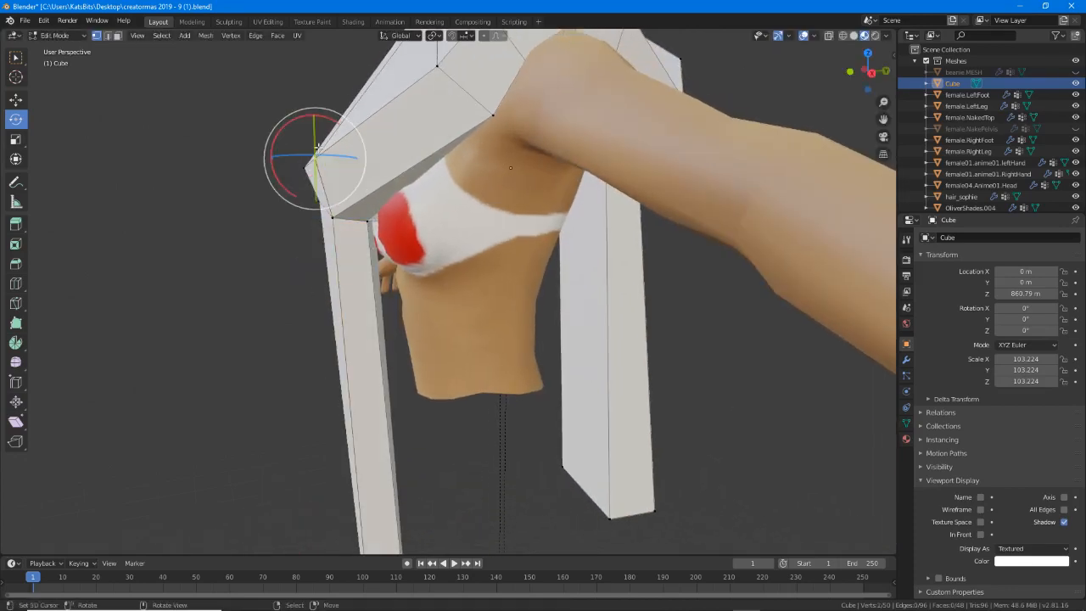
pyautogui.press('g')
pyautogui.click(301, 174)
# Shift the front strap's upper left corner inward toward the middle of the chest.
pyautogui.moveTo(301, 175); pyautogui.dragTo(524, 245, button='middle')
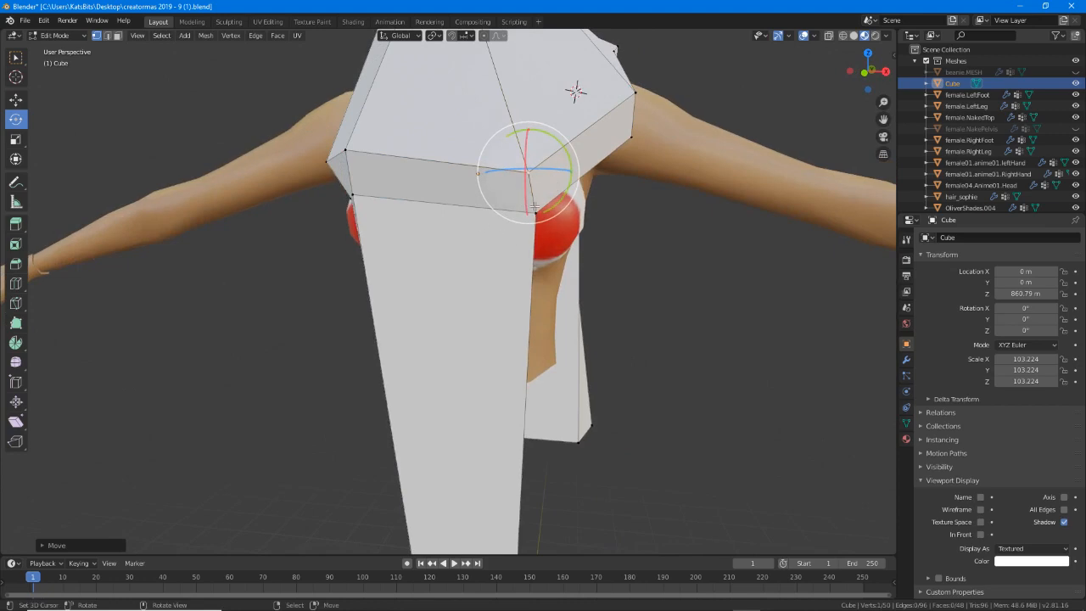
pyautogui.rightClick(534, 207)
pyautogui.press('g')
pyautogui.click(496, 203)
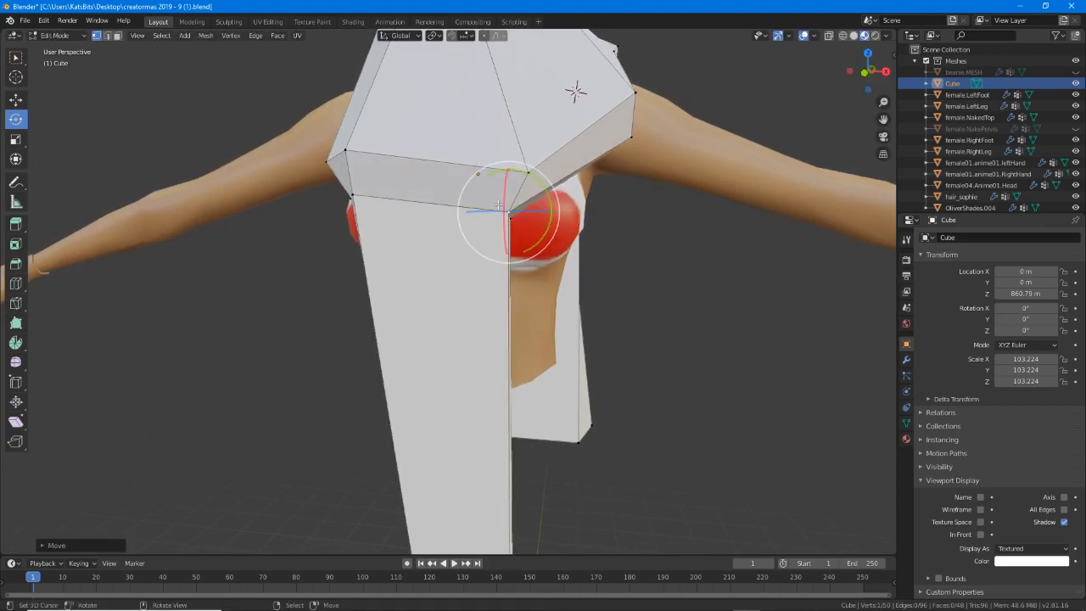
# Show the female.NakePelvis mesh and hide female.NakedTop to expose the inside of the clothing mesh.
pyautogui.moveTo(496, 203); pyautogui.dragTo(437, 171, button='middle')
pyautogui.rightClick(430, 78)
pyautogui.moveTo(439, 73); pyautogui.dragTo(472, 64, button='middle')
pyautogui.click(1076, 129)
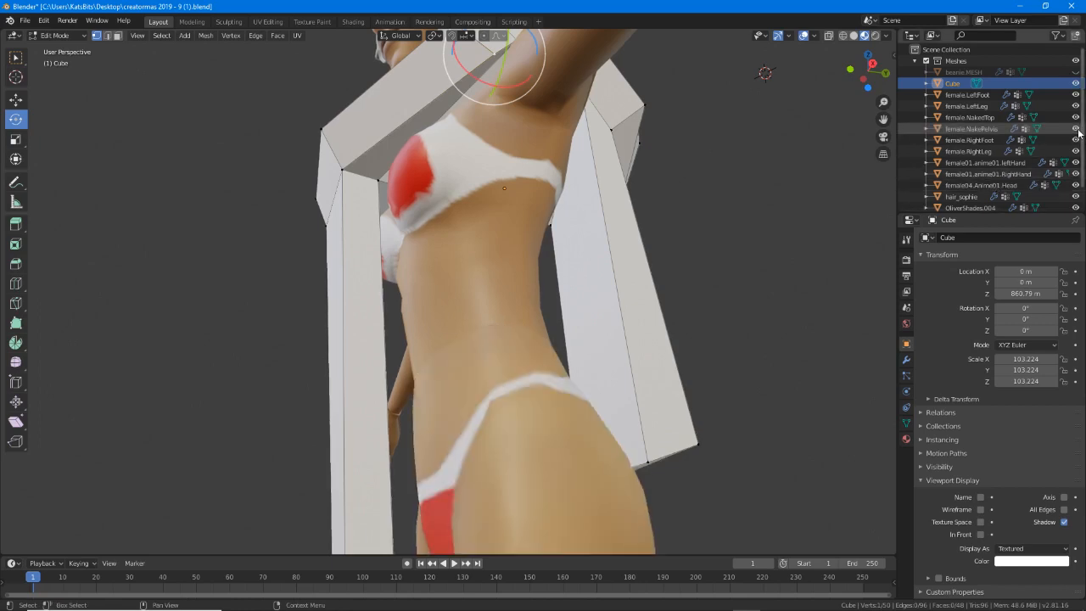
pyautogui.click(1076, 117)
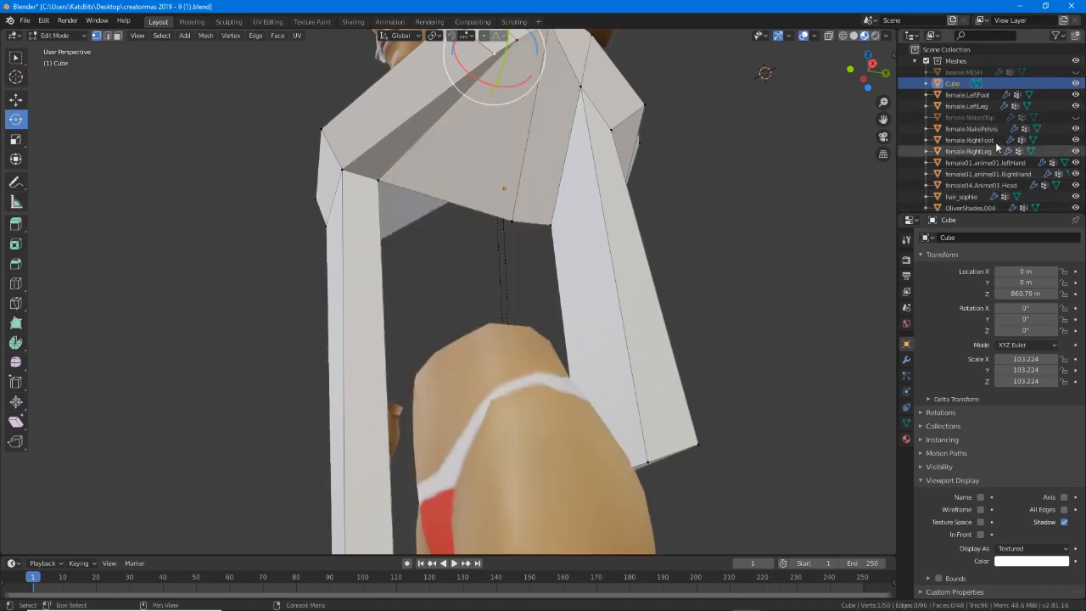
# Raise the inner lower vertex on the character's left side toward the shoulder to open up the armhole.
pyautogui.moveTo(653, 208); pyautogui.dragTo(622, 221, button='middle')
pyautogui.moveTo(532, 231); pyautogui.dragTo(513, 229, button='middle')
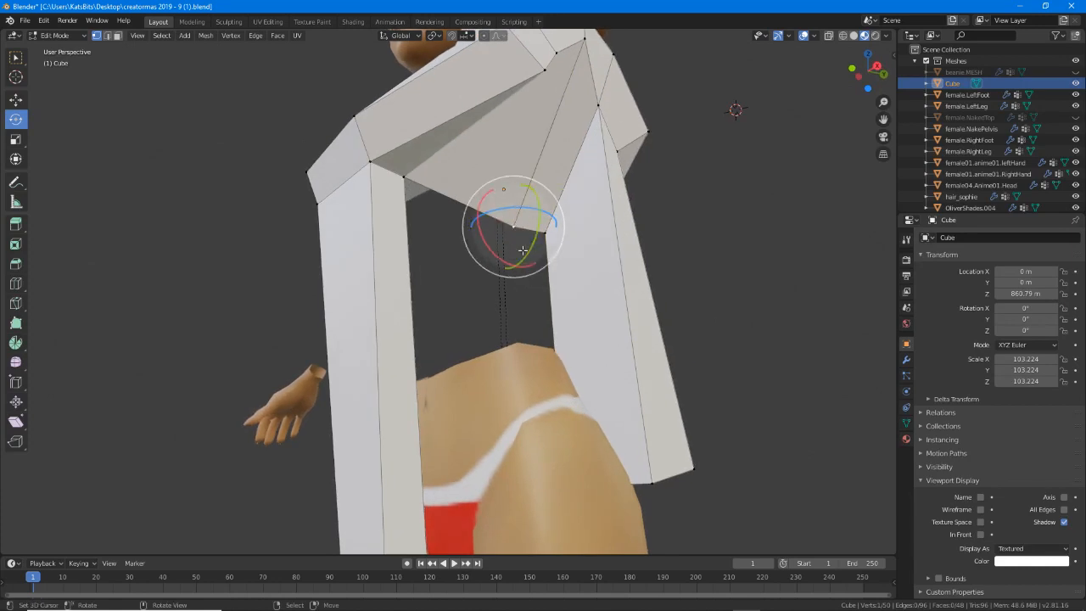
pyautogui.press('g')
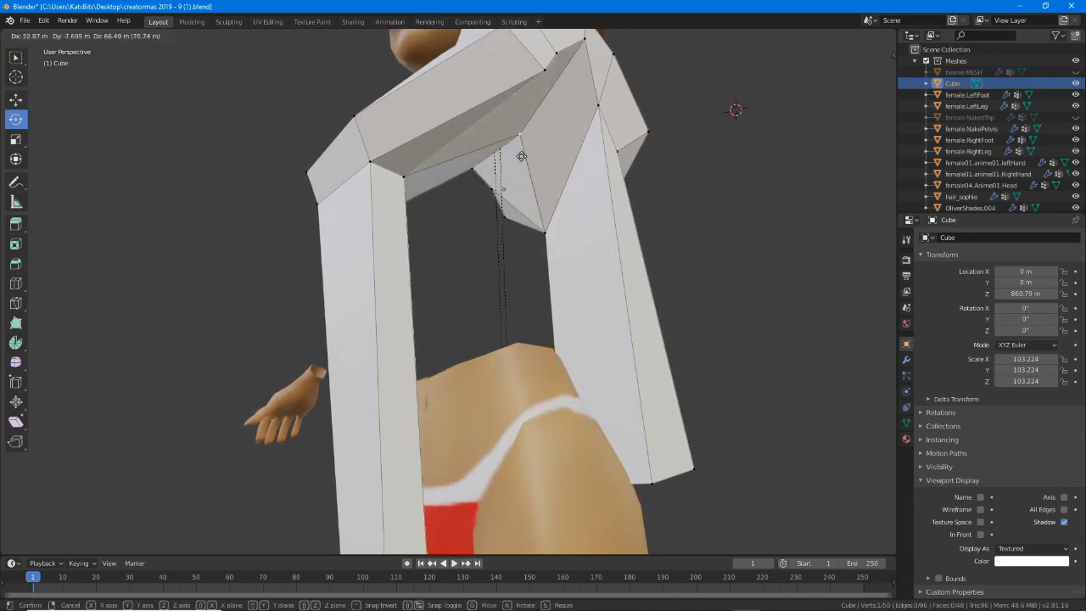
pyautogui.click(518, 146)
# Move the left front neckline vertex down and back, and the right front neckline vertex forward and down.
pyautogui.moveTo(517, 146); pyautogui.dragTo(503, 273, button='middle')
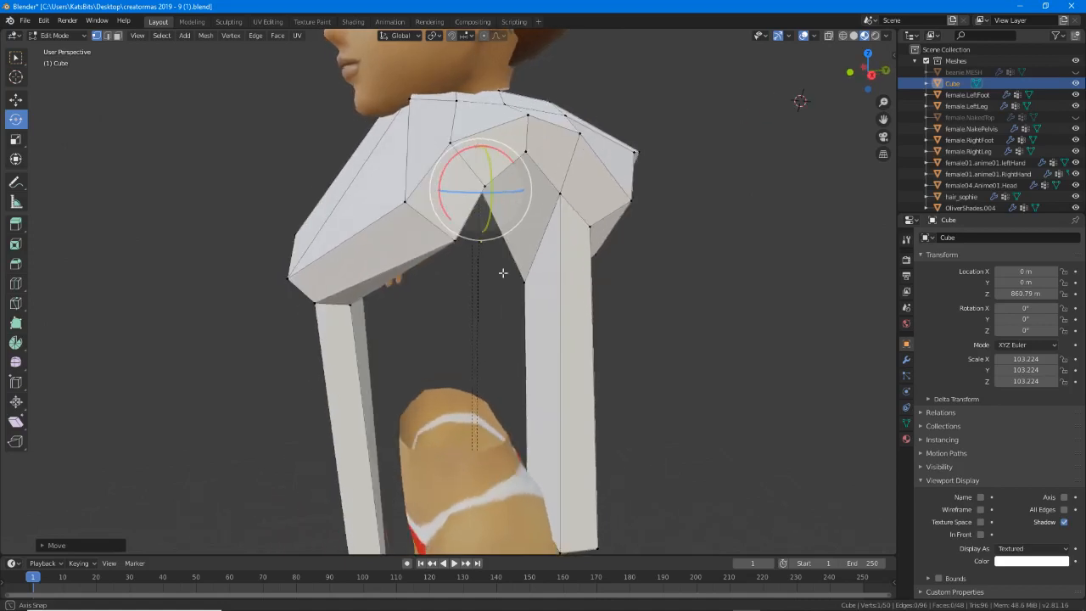
pyautogui.press('g')
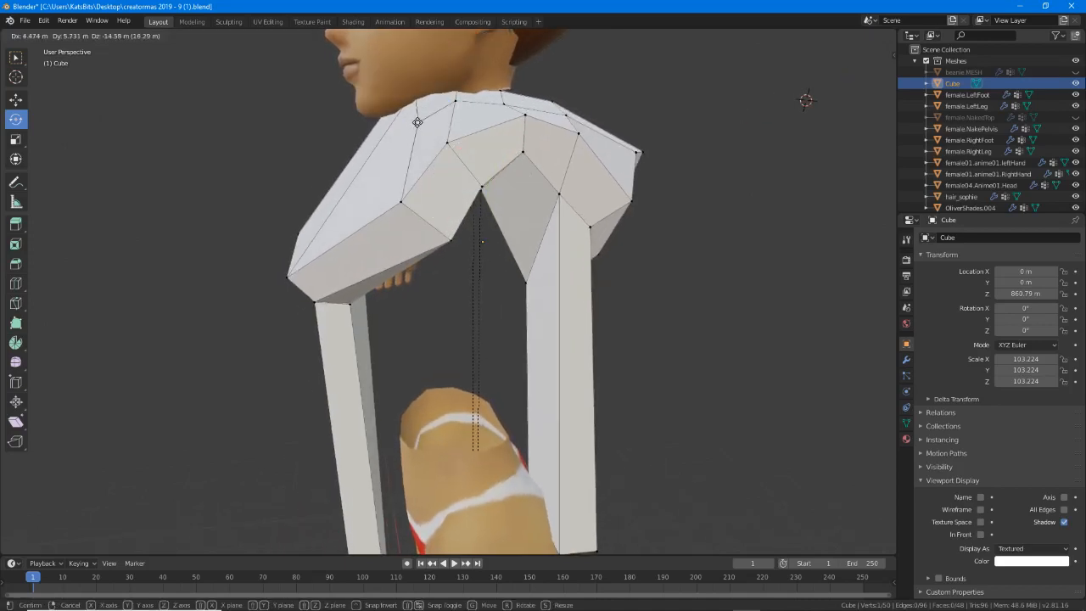
pyautogui.click(417, 122)
pyautogui.moveTo(396, 127); pyautogui.dragTo(509, 127, button='middle')
pyautogui.press('g')
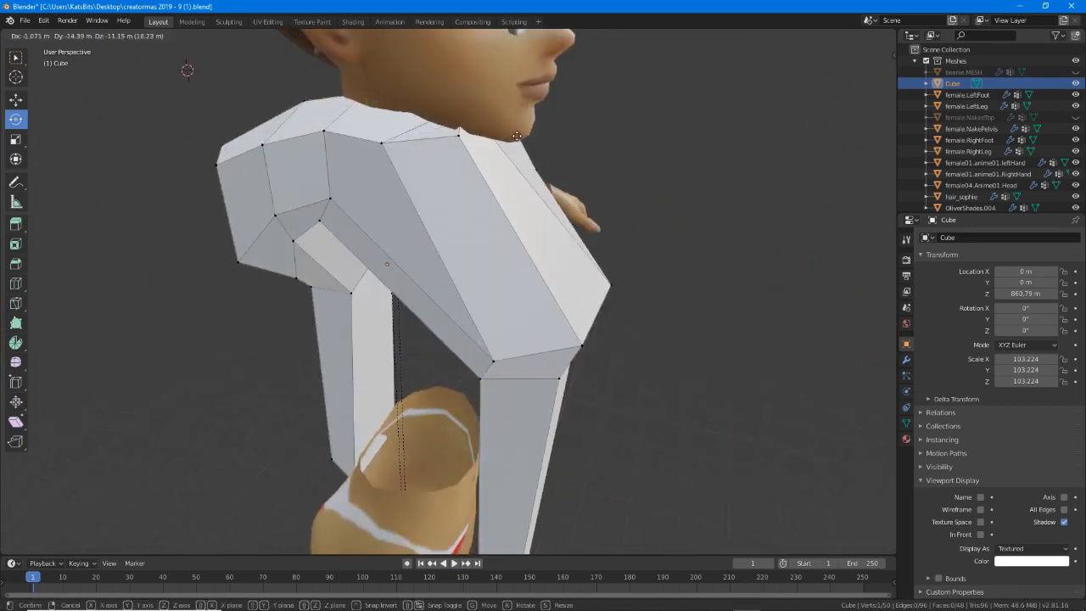
pyautogui.click(506, 134)
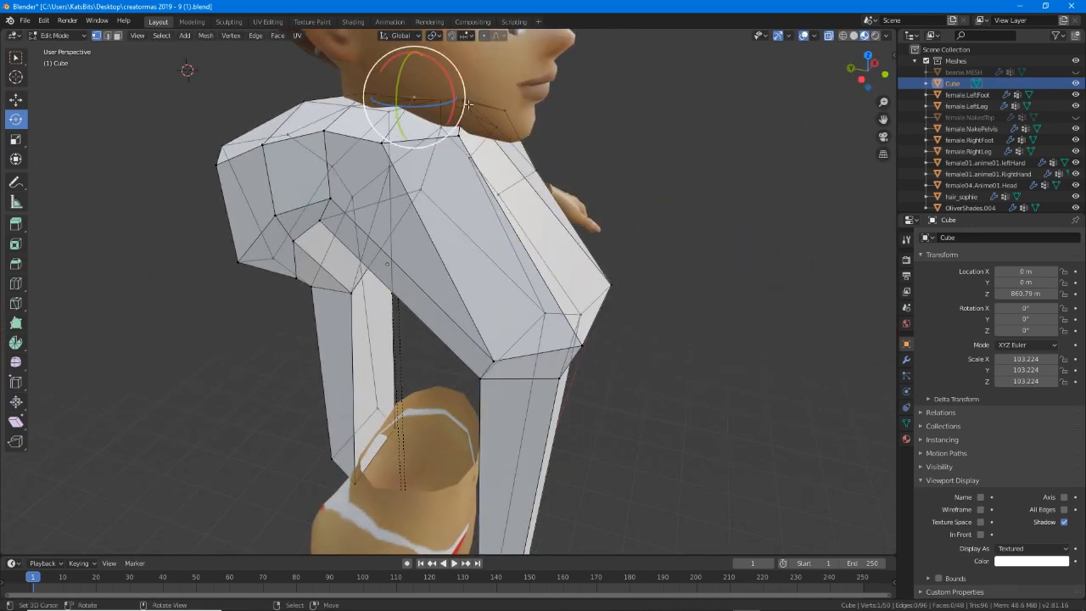
# Reposition the left front neckline vertex hidden behind the chin.
pyautogui.rightClick(465, 104)
pyautogui.moveTo(466, 103); pyautogui.dragTo(292, 180, button='middle')
pyautogui.press('g')
pyautogui.click(513, 160)
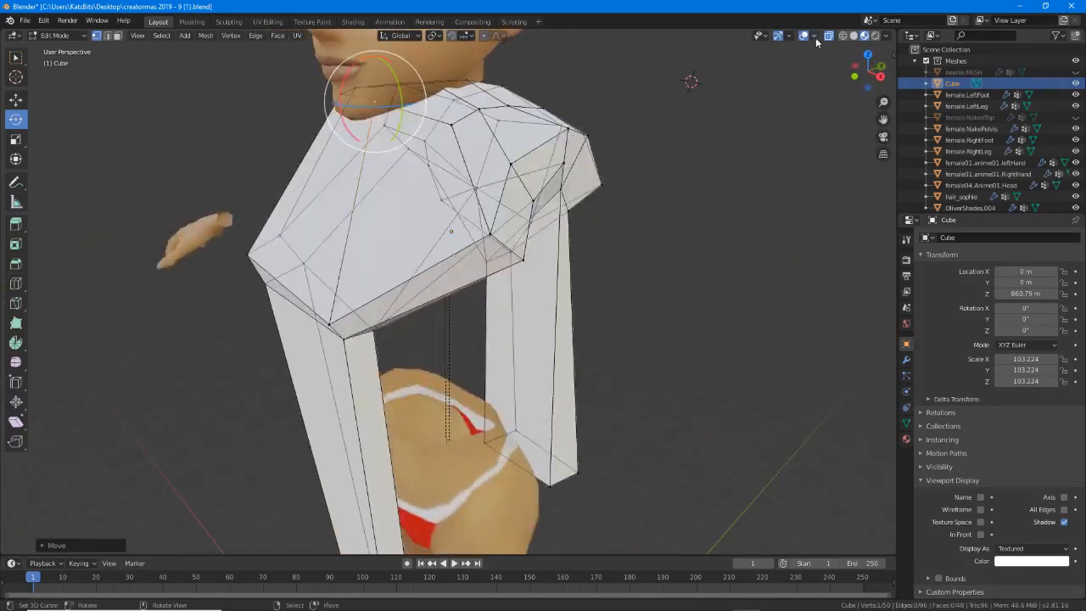
# Lower the right armhole's rear vertex and shift it slightly forward, and pull the neighbouring vertex on the back outward.
pyautogui.moveTo(533, 198); pyautogui.dragTo(381, 185, button='middle')
pyautogui.moveTo(267, 179); pyautogui.dragTo(431, 181, button='middle')
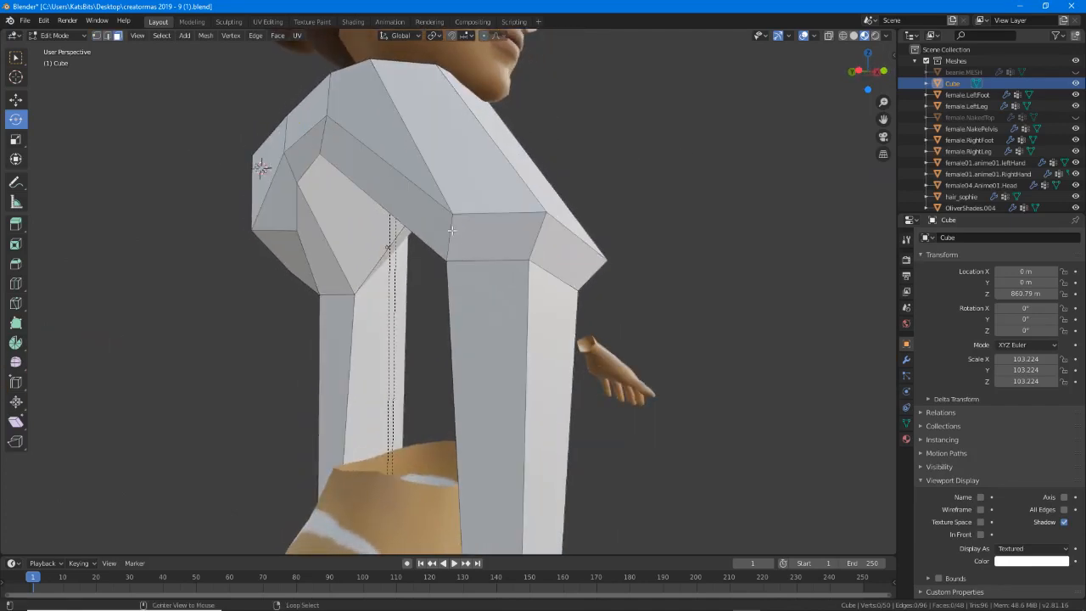
pyautogui.moveTo(374, 266); pyautogui.dragTo(322, 236, button='middle')
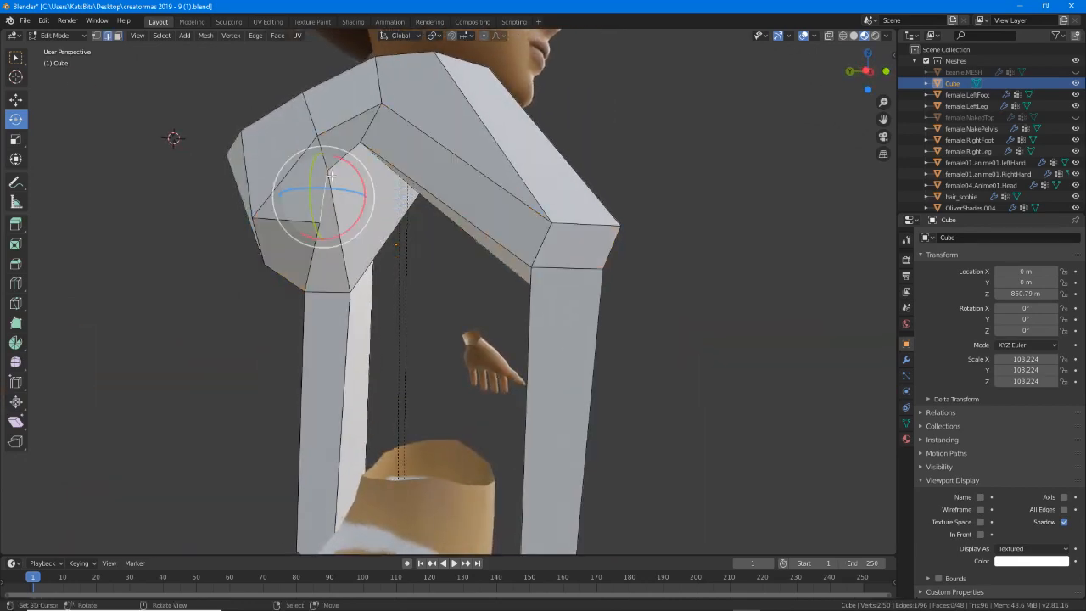
pyautogui.press('g')
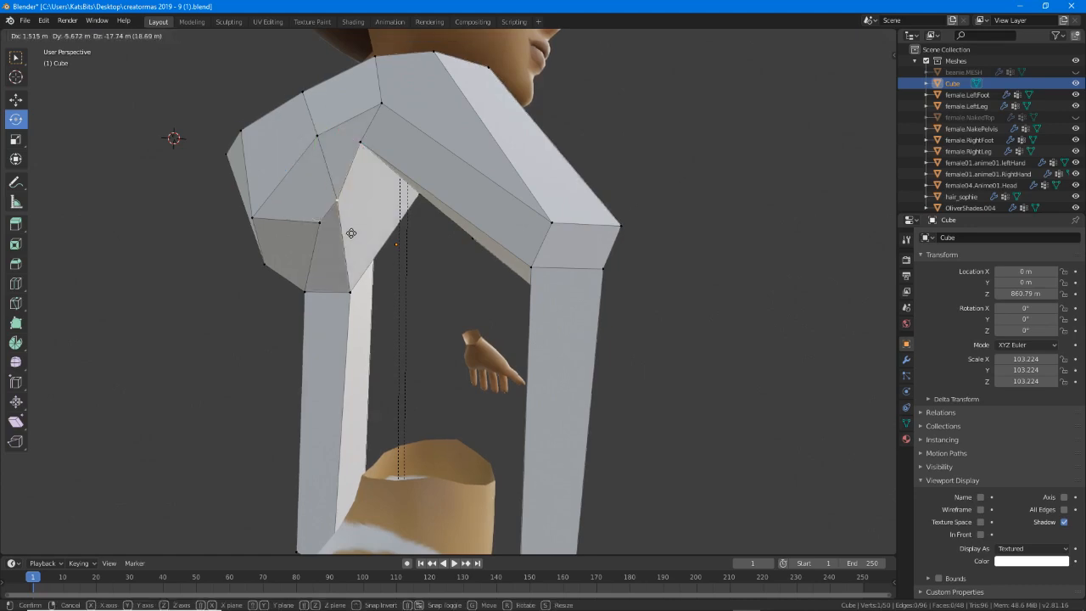
pyautogui.click(352, 229)
pyautogui.click(311, 234)
pyautogui.press('g')
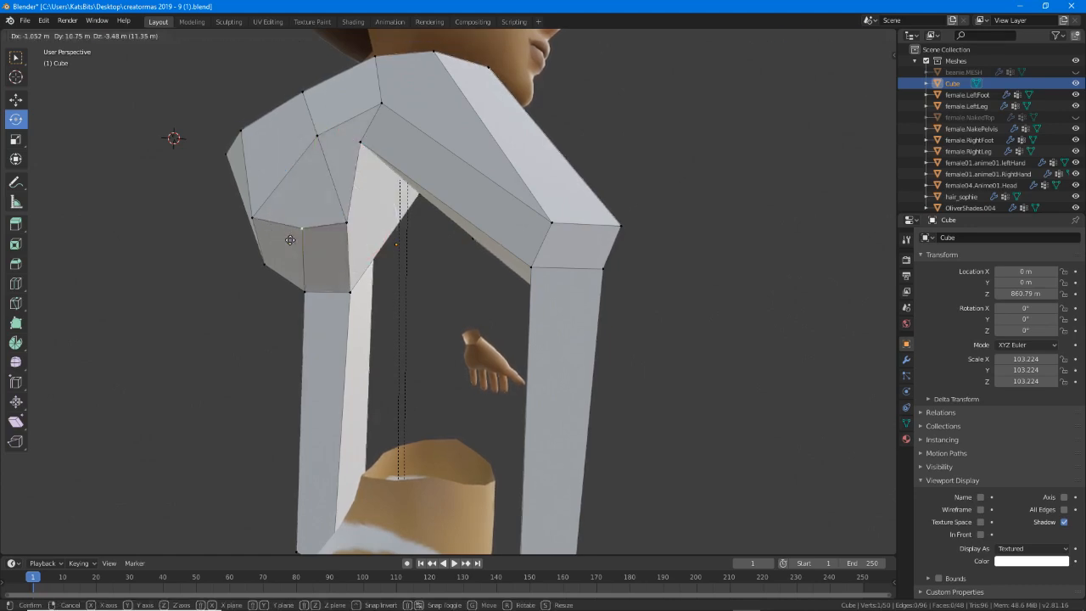
pyautogui.click(284, 241)
# Move the right armhole's rear vertex slightly up and back, and the armhole's upper vertex forward and down.
pyautogui.click(350, 210)
pyautogui.press('g')
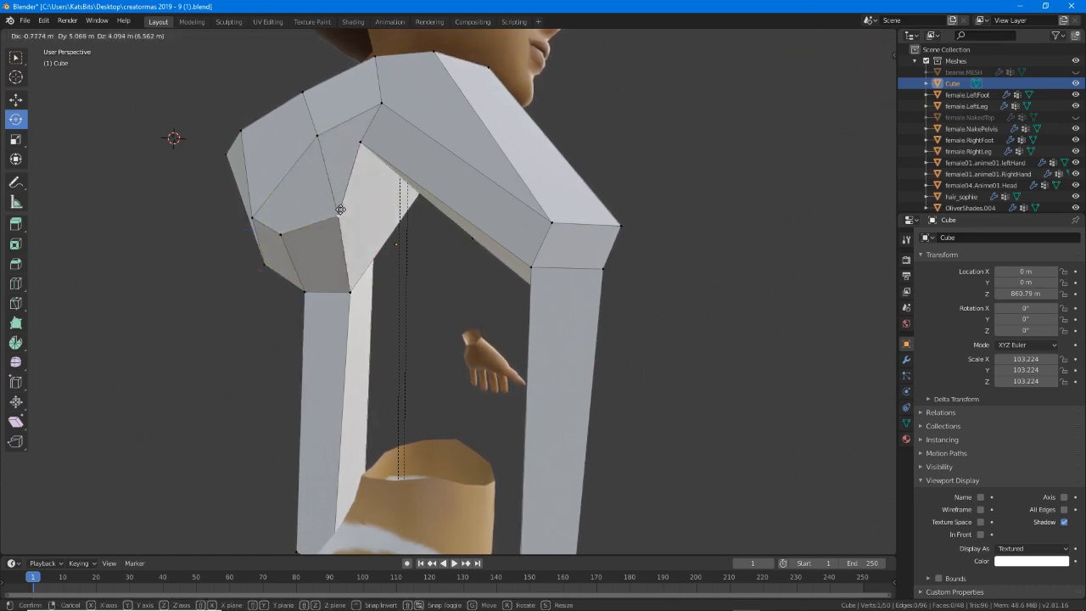
pyautogui.click(359, 168)
pyautogui.press('g')
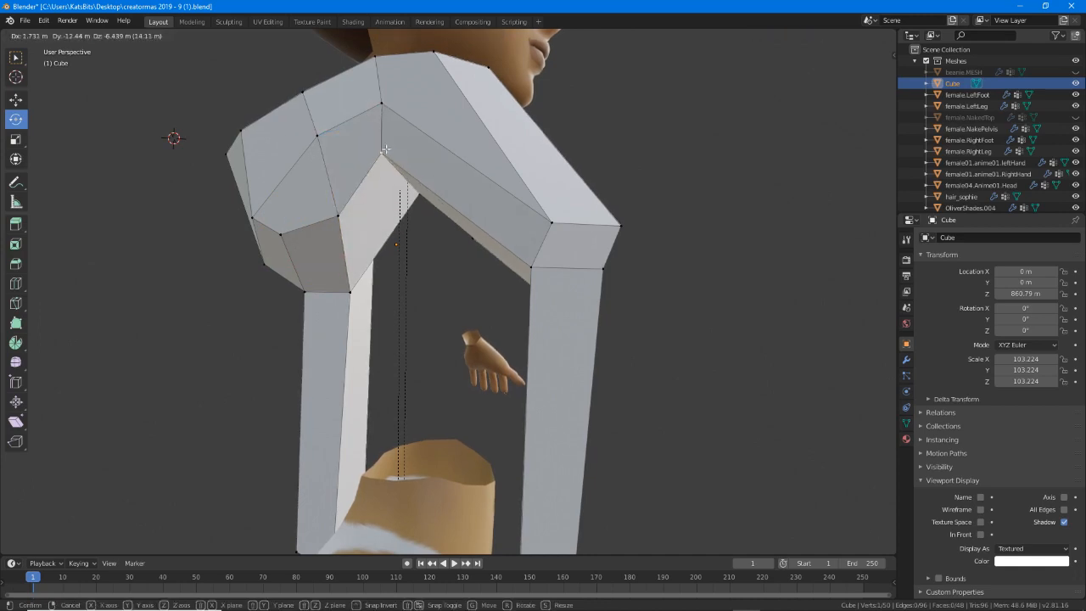
pyautogui.click(416, 187)
# Raise the lower rear vertex on the left armhole and the rear vertex of the right armhole toward the shoulders.
pyautogui.moveTo(417, 186); pyautogui.dragTo(159, 176, button='middle')
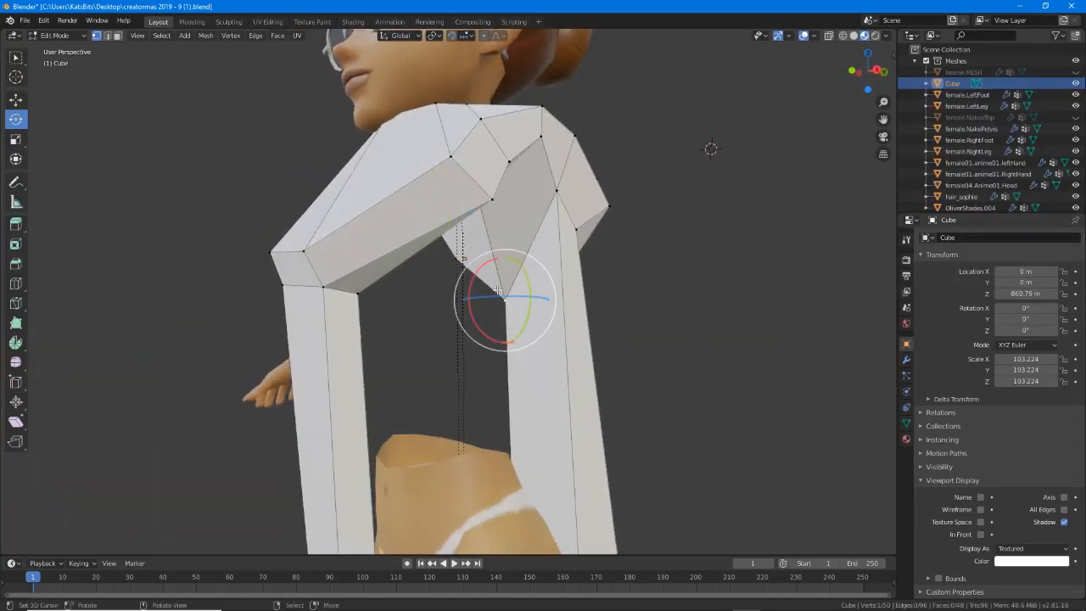
pyautogui.press('g')
pyautogui.click(517, 210)
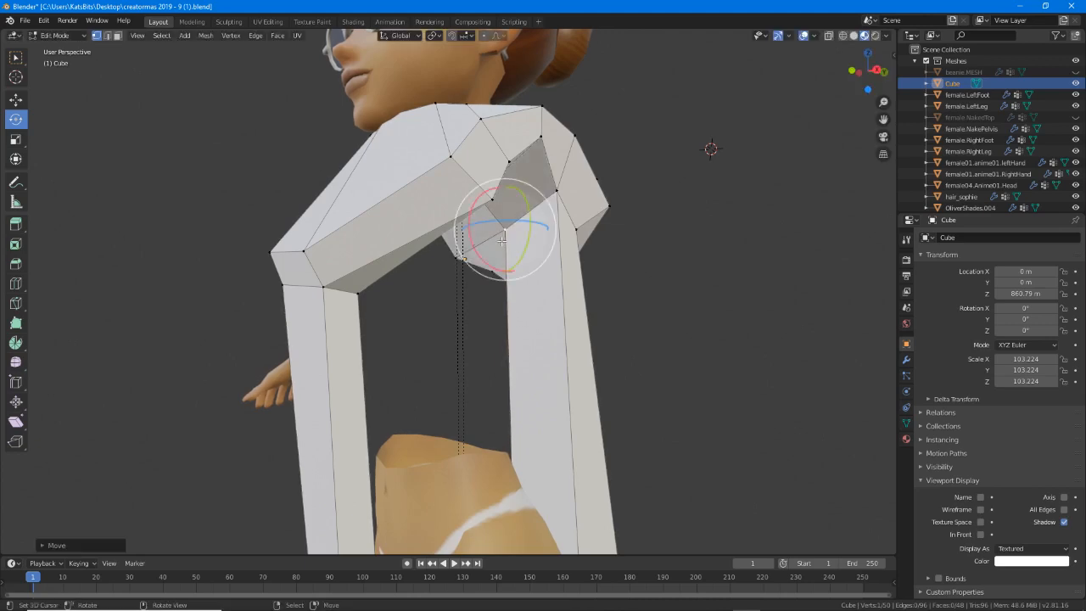
pyautogui.moveTo(509, 209); pyautogui.dragTo(650, 245, button='middle')
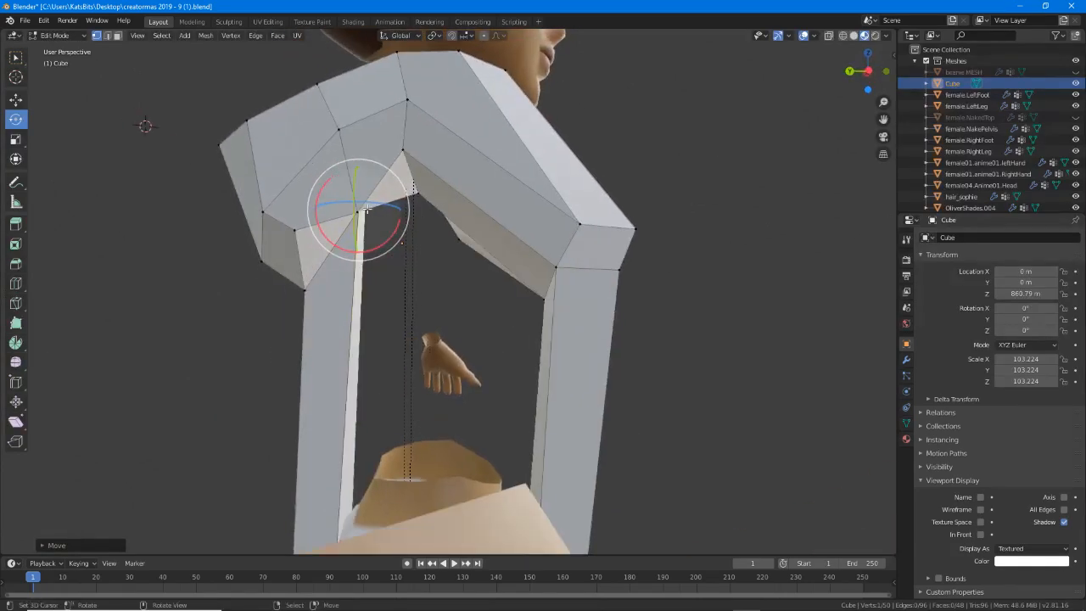
pyautogui.press('g')
pyautogui.click(347, 174)
# Reposition the inner vertices along the lower edge of the back, on the right side and at the centre above the strap.
pyautogui.moveTo(349, 179); pyautogui.dragTo(374, 256, button='middle')
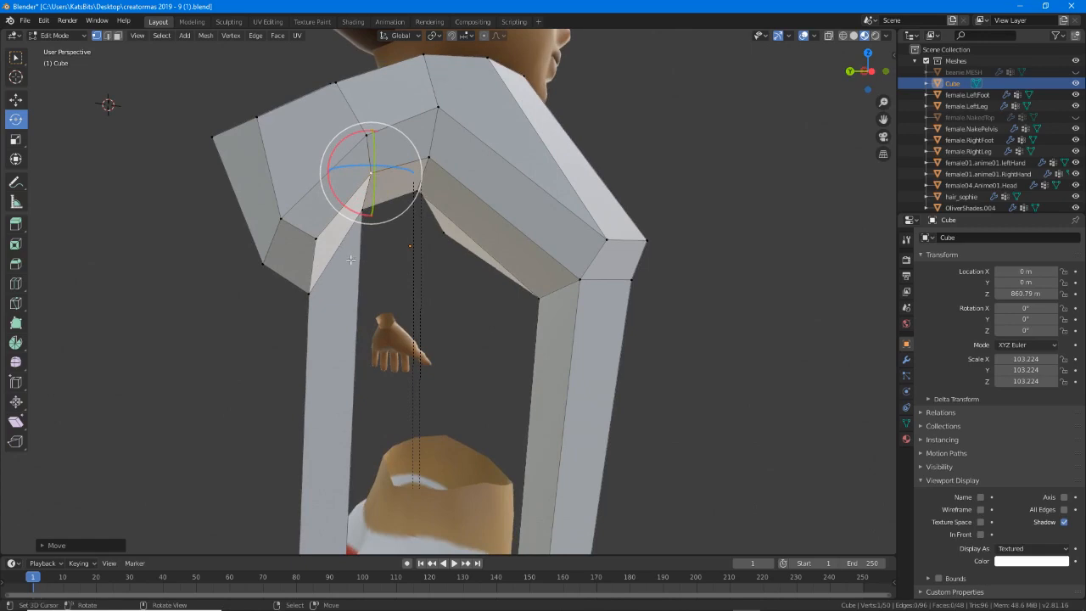
pyautogui.moveTo(350, 254); pyautogui.dragTo(420, 278, button='middle')
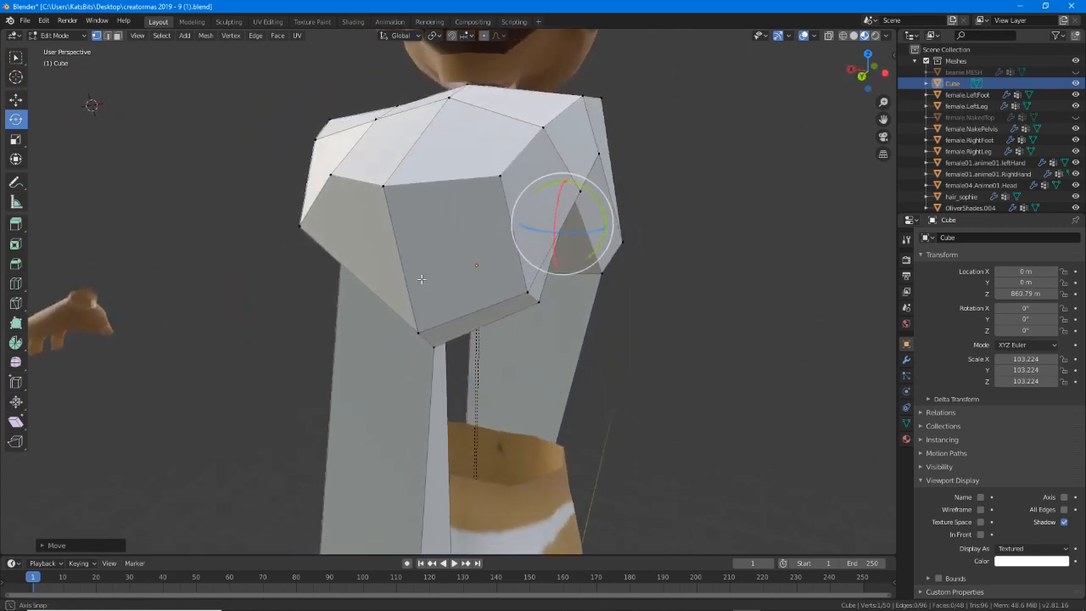
pyautogui.moveTo(576, 302); pyautogui.dragTo(591, 297, button='middle')
pyautogui.press('g')
pyautogui.click(569, 295)
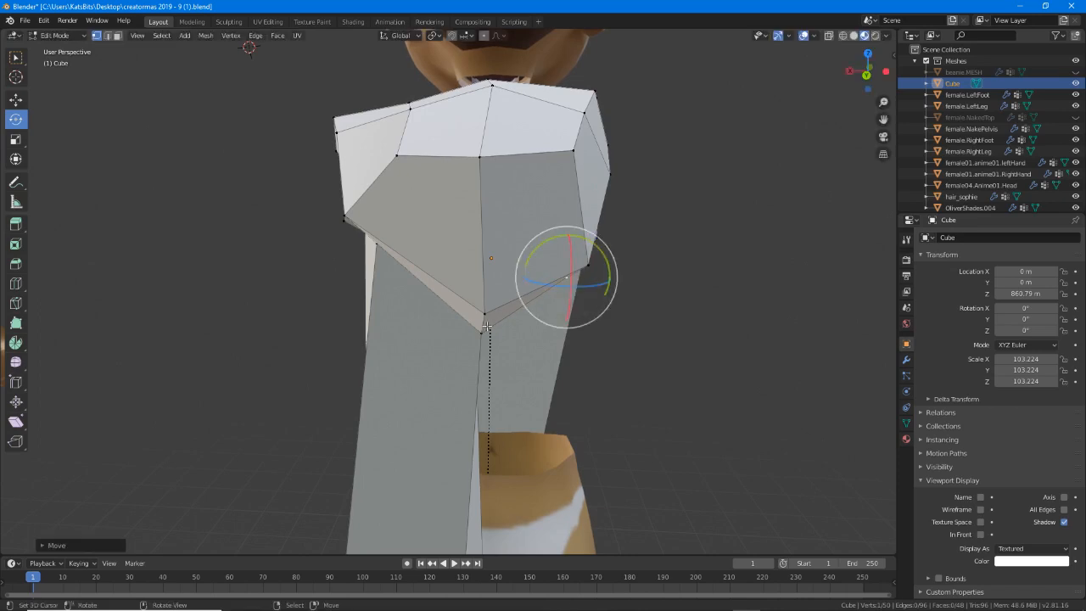
pyautogui.click(482, 328)
pyautogui.moveTo(471, 323); pyautogui.dragTo(333, 271, button='middle')
pyautogui.press('g')
pyautogui.click(375, 300)
# Adjust the front strap's upper rear corner on the left side, and shift the left armhole's front vertices forward and up.
pyautogui.moveTo(402, 227); pyautogui.dragTo(427, 185, button='middle')
pyautogui.press('g')
pyautogui.click(365, 282)
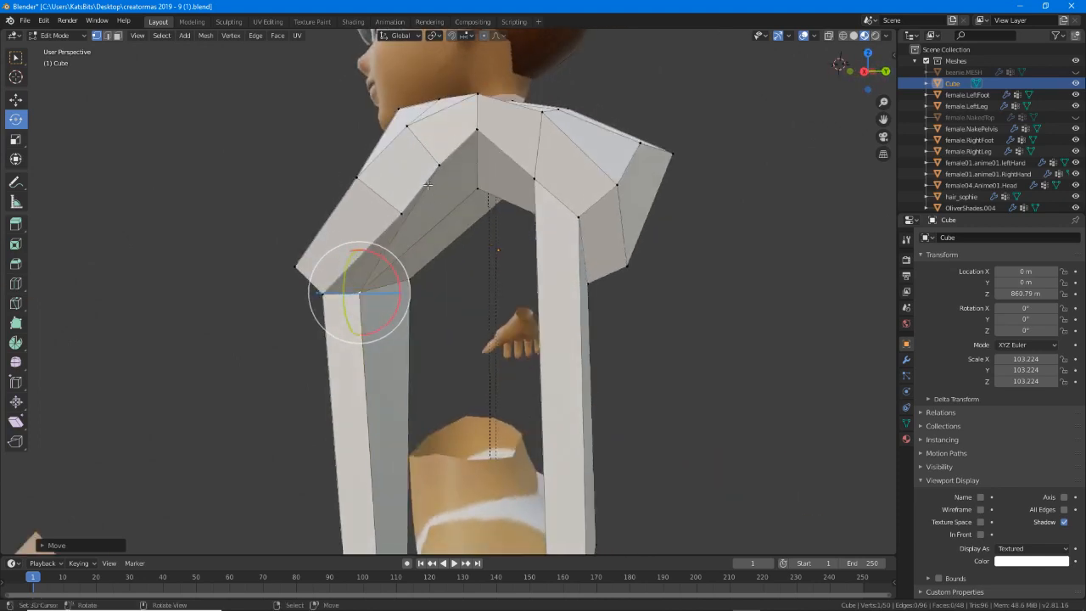
pyautogui.press('g')
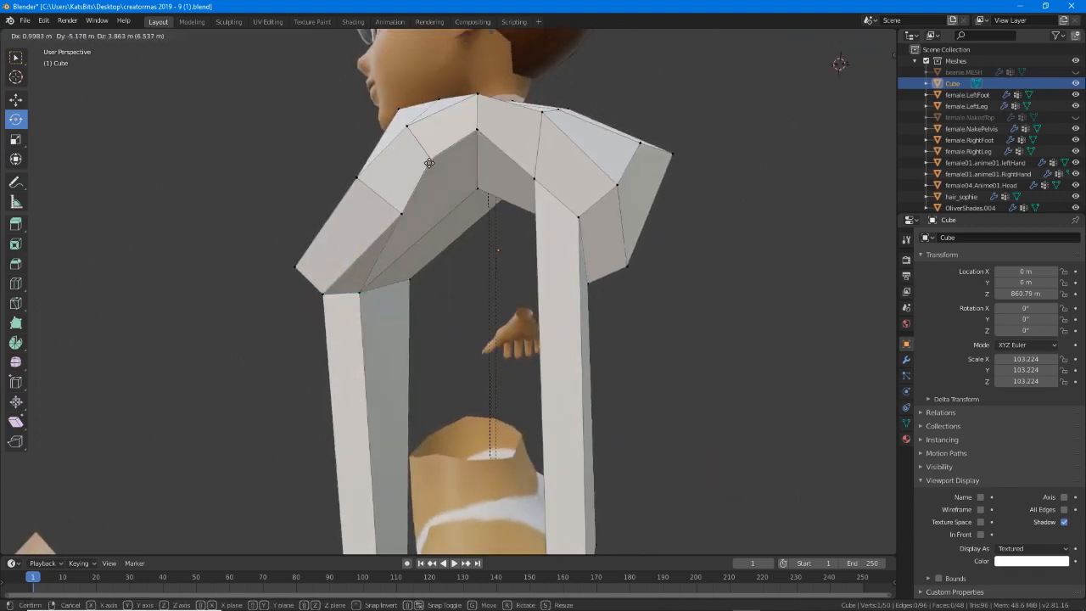
pyautogui.click(377, 201)
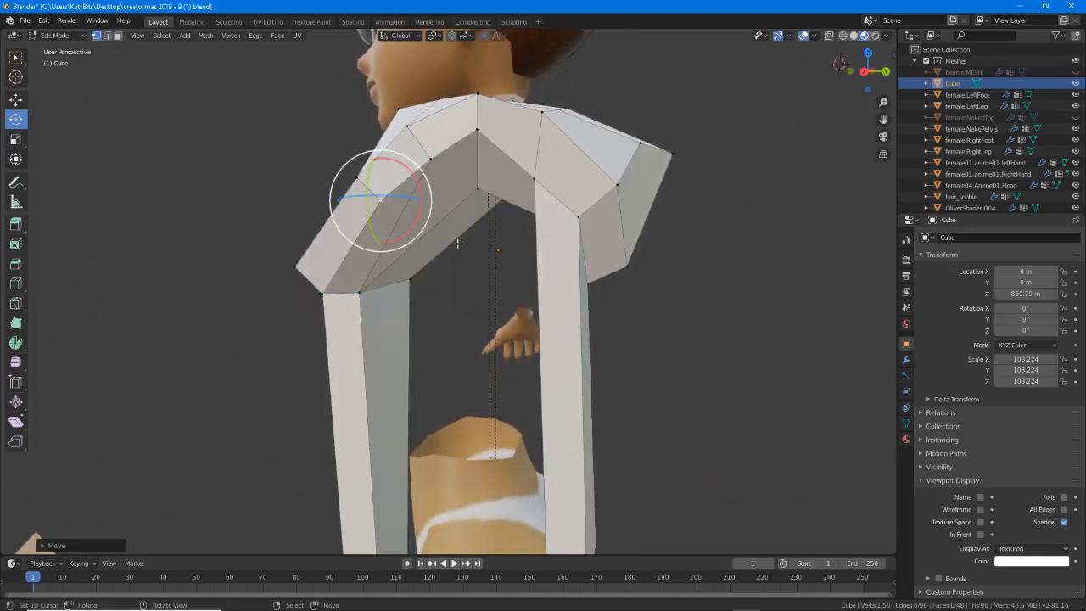
pyautogui.moveTo(377, 201); pyautogui.dragTo(308, 244, button='middle')
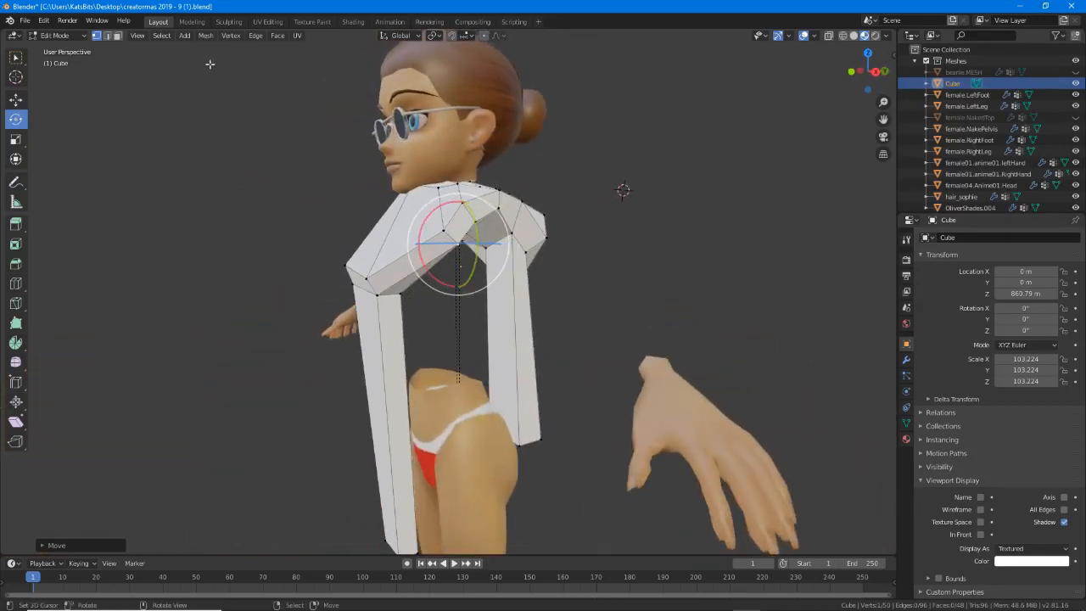
# Save the file on the Desktop under the new name "creatormas 2019 - 9 (2).blend".
pyautogui.click(26, 19)
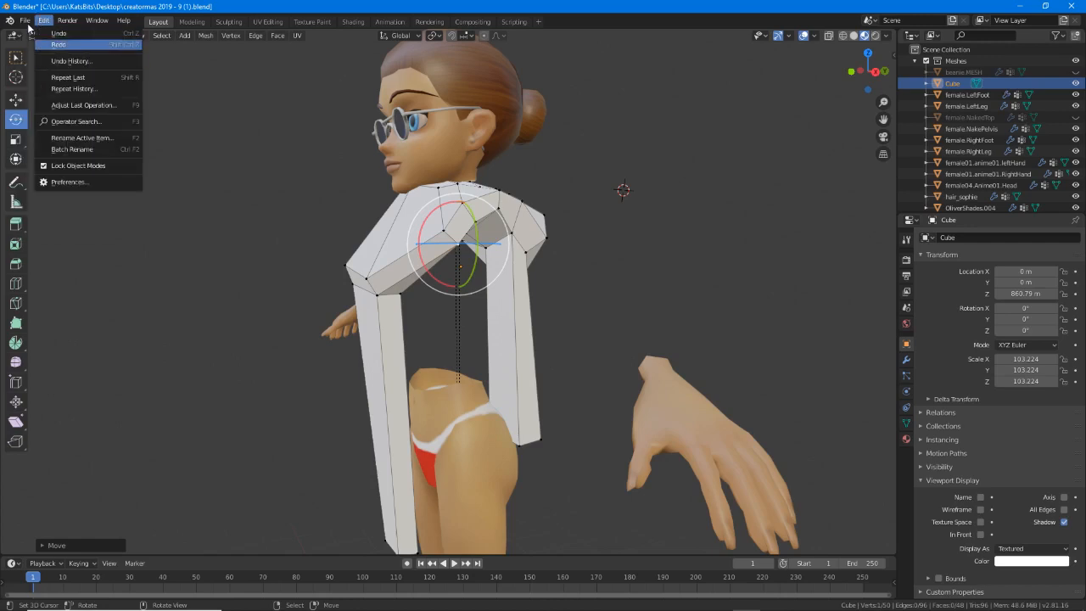
pyautogui.click(26, 21)
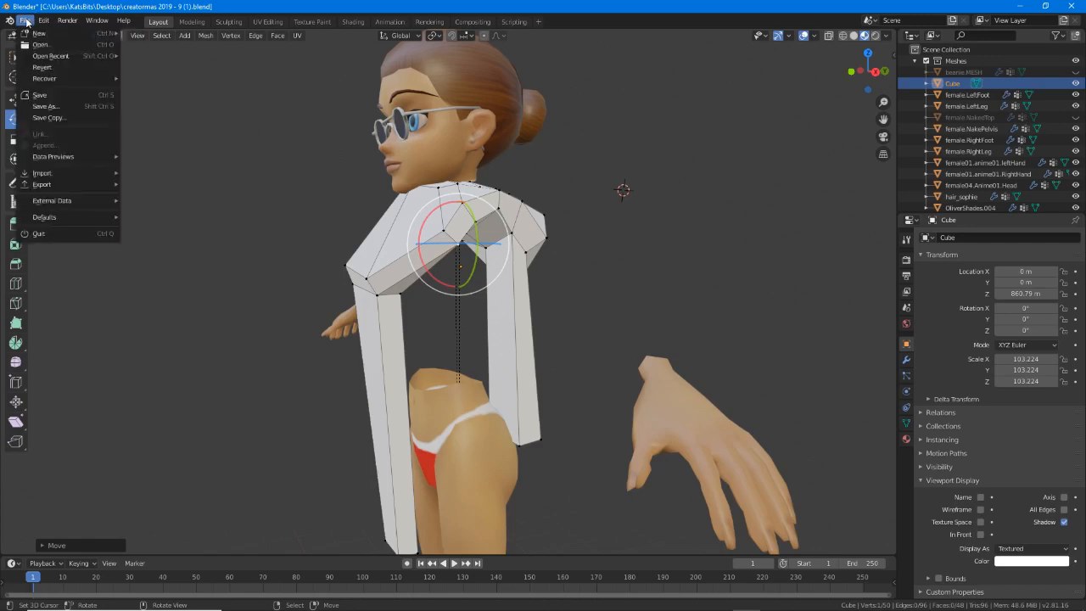
pyautogui.click(42, 106)
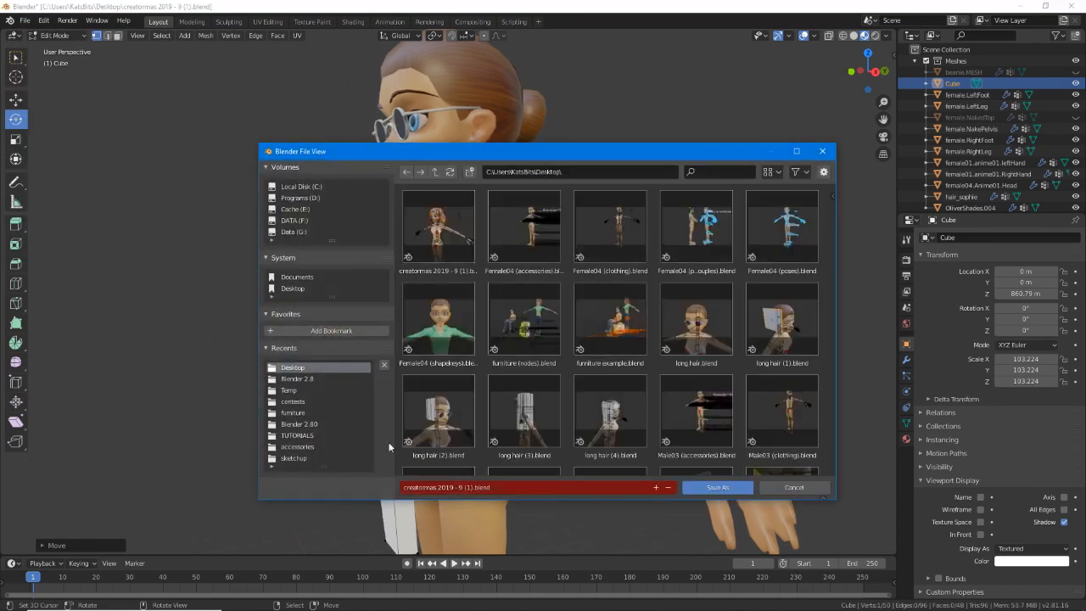
pyautogui.click(475, 486)
pyautogui.click(467, 487)
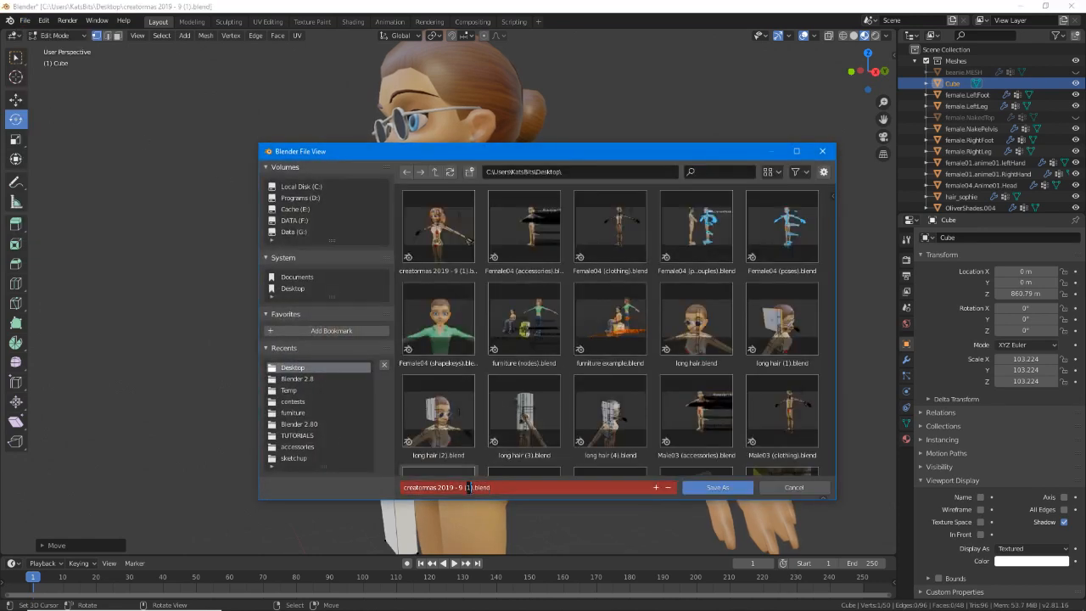
pyautogui.write('2')
pyautogui.press('Return')
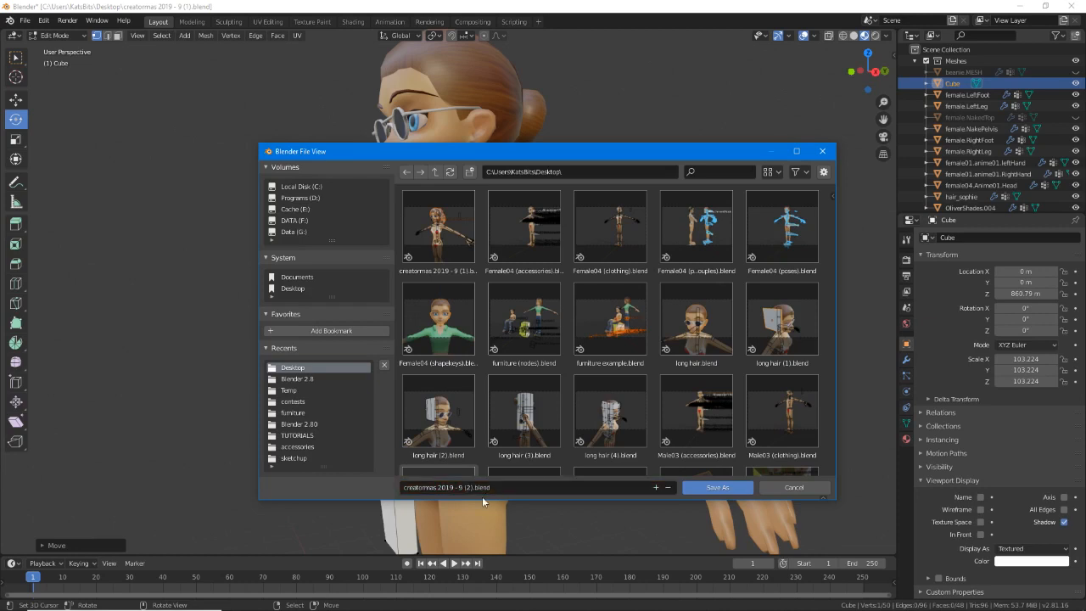
pyautogui.click(723, 488)
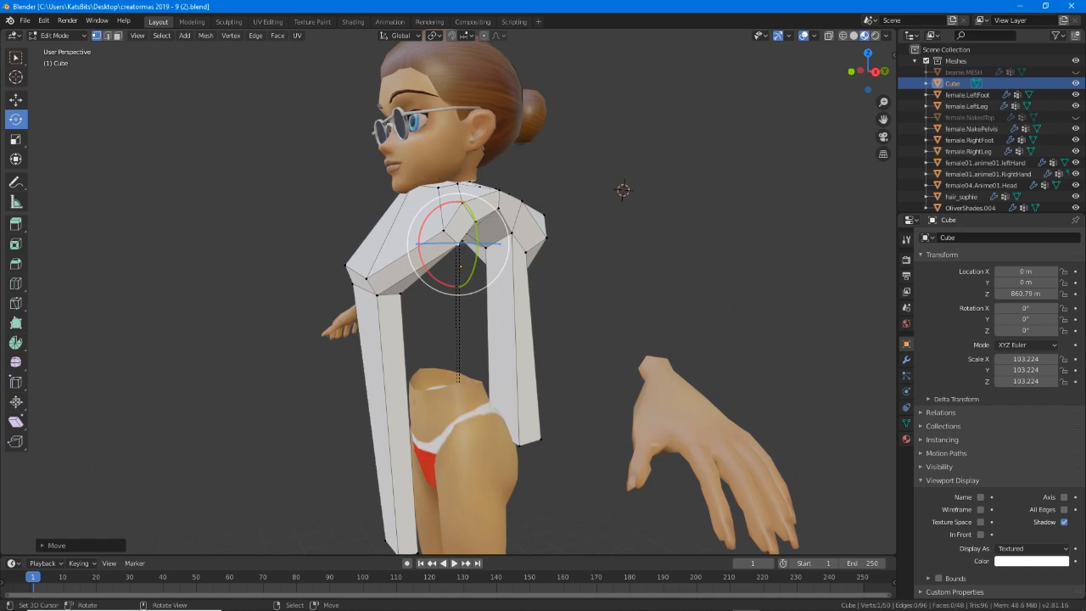
# Unhide the female.NakedTop mesh and inspect how the clothing mesh fits the body from the front and sides.
pyautogui.moveTo(458, 381)
pyautogui.mouseDown(button='middle')
pyautogui.moveTo(557, 382)
pyautogui.moveTo(437, 374)
pyautogui.moveTo(496, 377)
pyautogui.moveTo(452, 371)
pyautogui.mouseUp(button='middle')
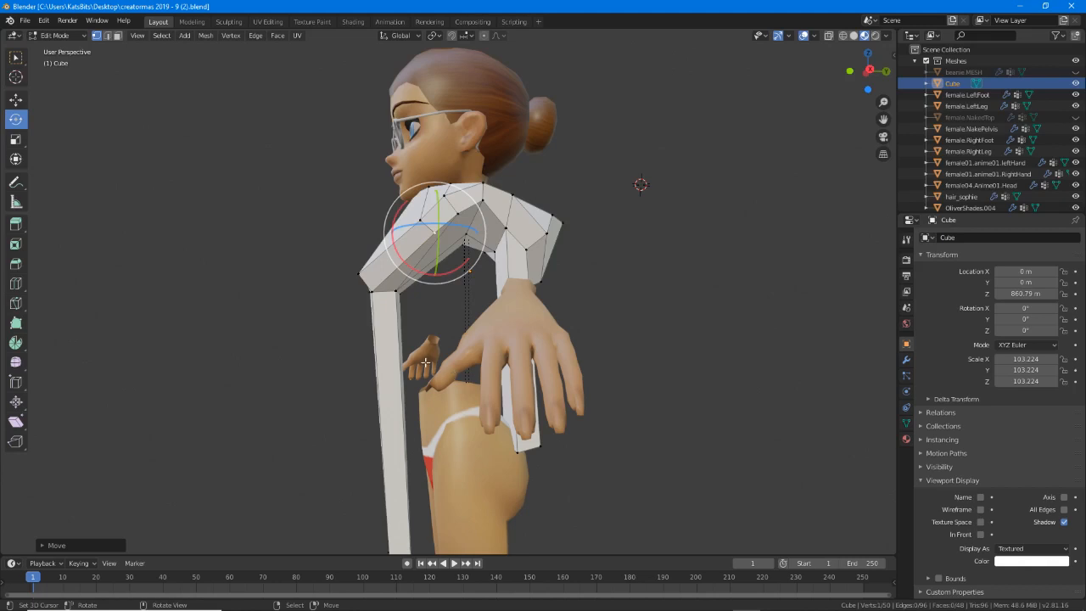
pyautogui.moveTo(413, 327); pyautogui.dragTo(642, 363, button='middle')
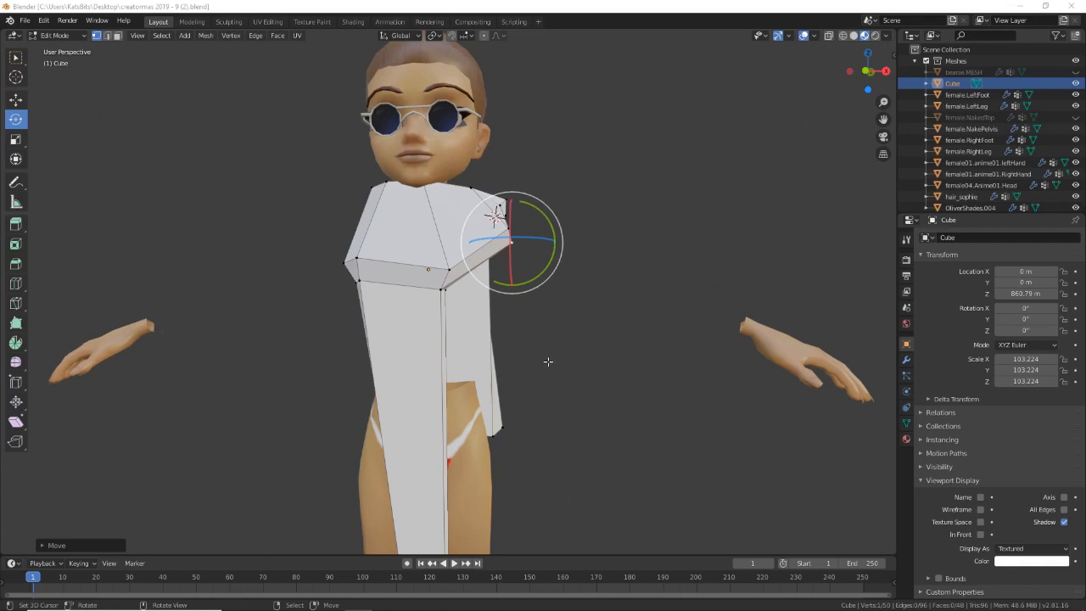
pyautogui.moveTo(548, 361); pyautogui.dragTo(482, 338, button='middle')
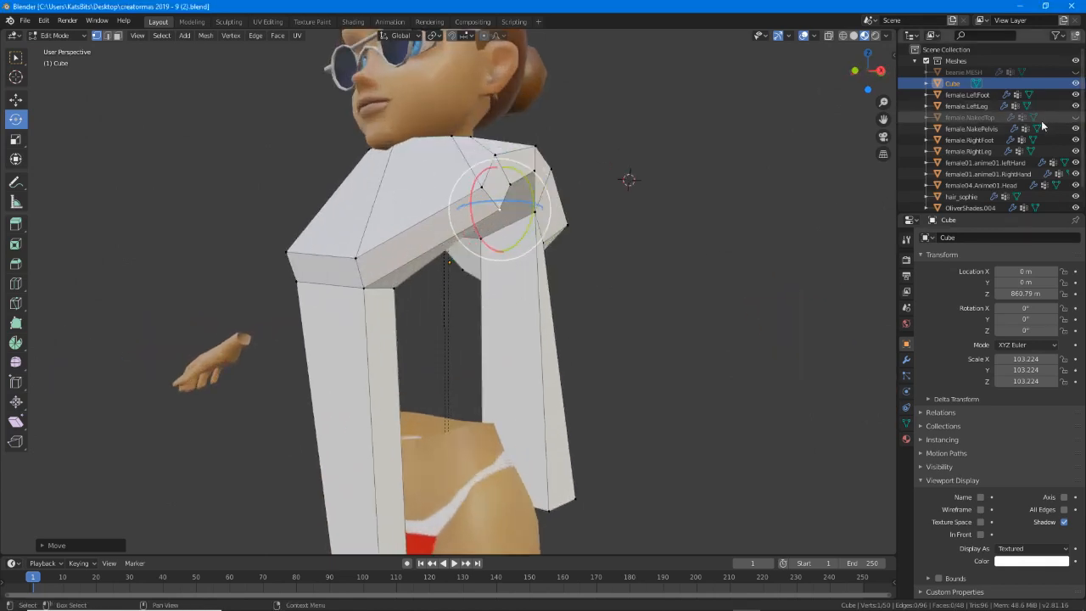
pyautogui.click(1074, 117)
pyautogui.moveTo(360, 280); pyautogui.dragTo(446, 257, button='middle')
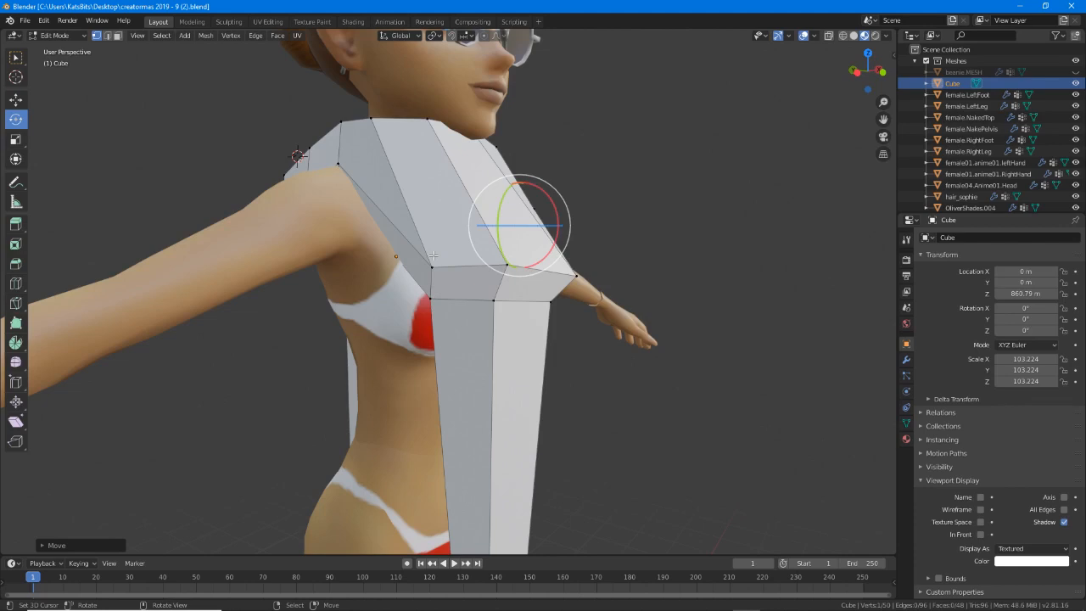
# Reposition the rear vertex of the left armhole from the back and side so it sits closer around the arm.
pyautogui.moveTo(429, 144); pyautogui.dragTo(408, 208, button='middle')
pyautogui.press('g')
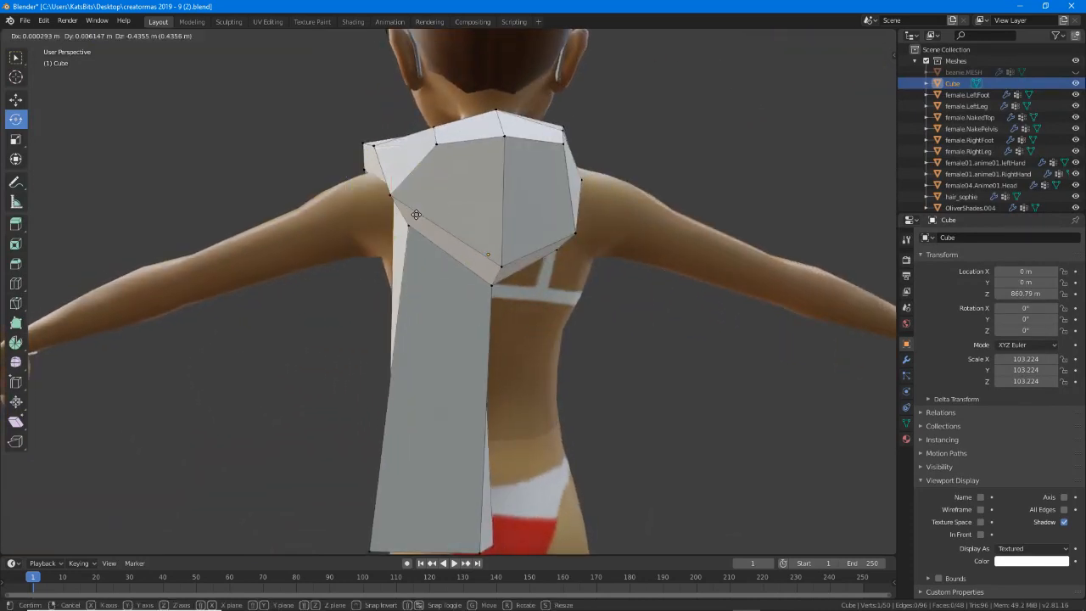
pyautogui.click(388, 216)
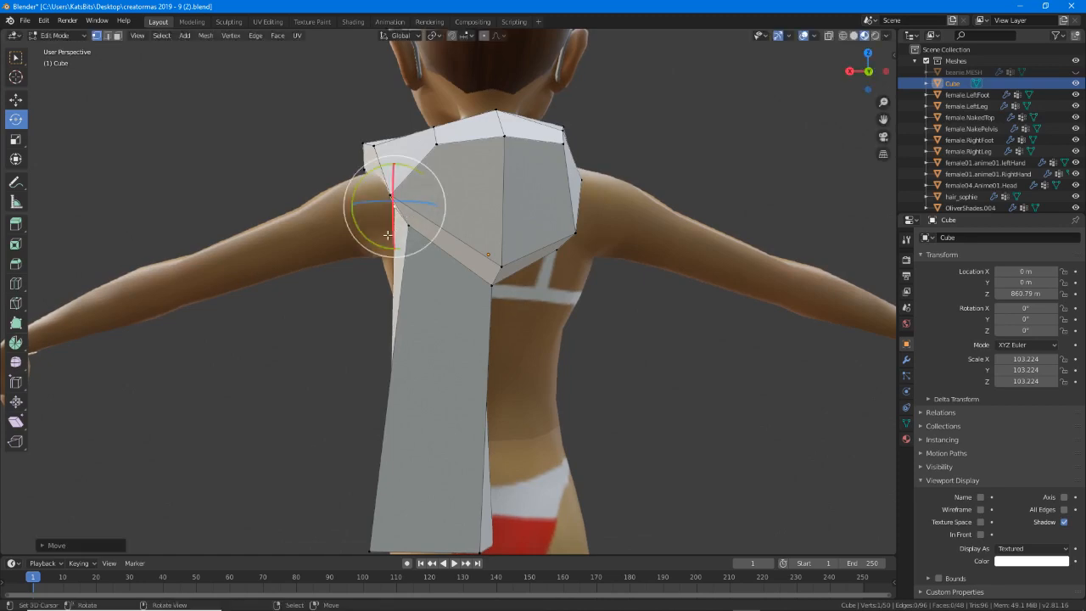
pyautogui.moveTo(388, 216); pyautogui.dragTo(513, 238, button='middle')
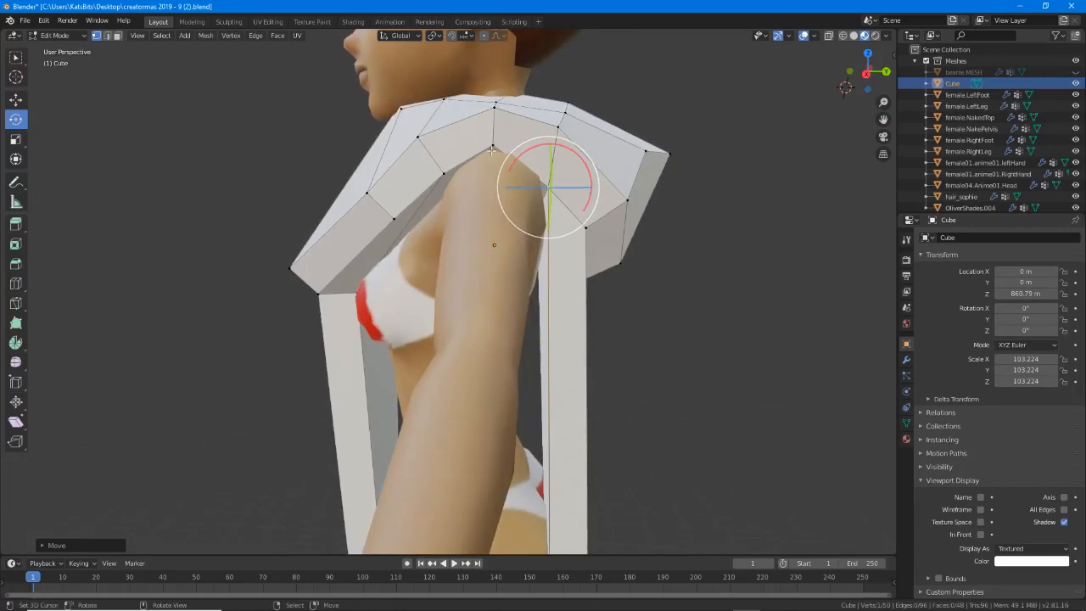
pyautogui.press('g')
pyautogui.click(551, 203)
# Edge-slide the row of three vertices across the upper front down toward the chest.
pyautogui.moveTo(370, 227); pyautogui.dragTo(325, 138, button='middle')
pyautogui.moveTo(470, 145); pyautogui.dragTo(432, 118, button='middle')
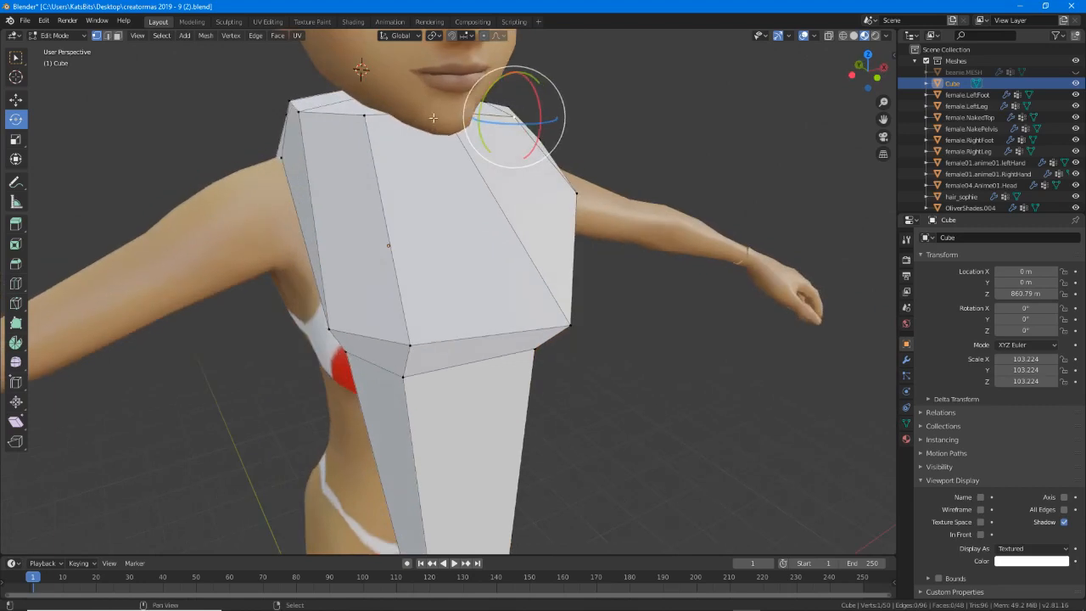
pyautogui.moveTo(344, 127); pyautogui.dragTo(409, 134, button='middle')
pyautogui.press('g')
pyautogui.press('g')
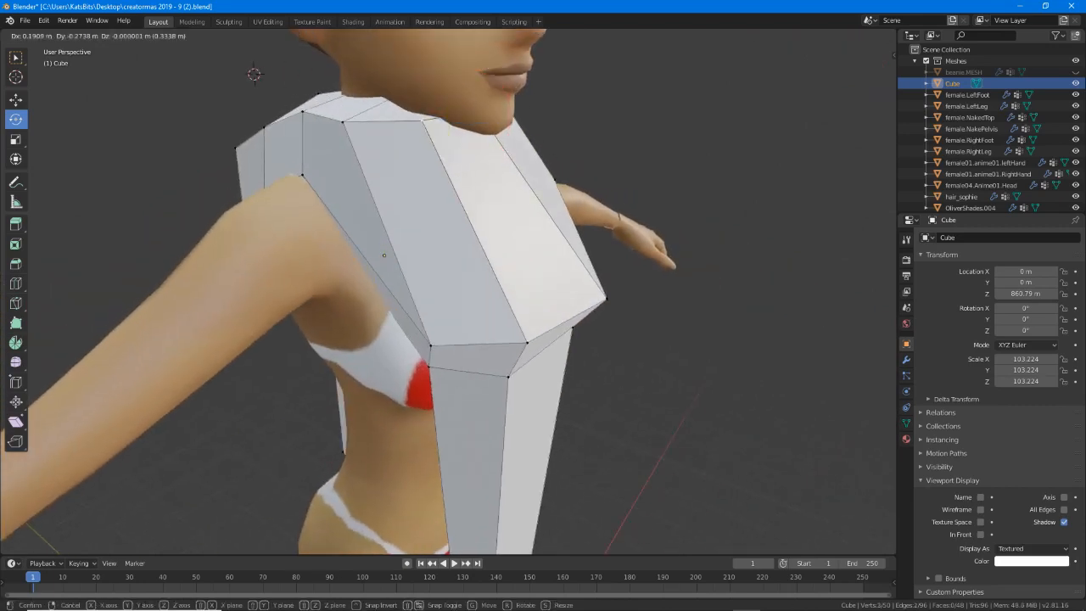
pyautogui.click(519, 240)
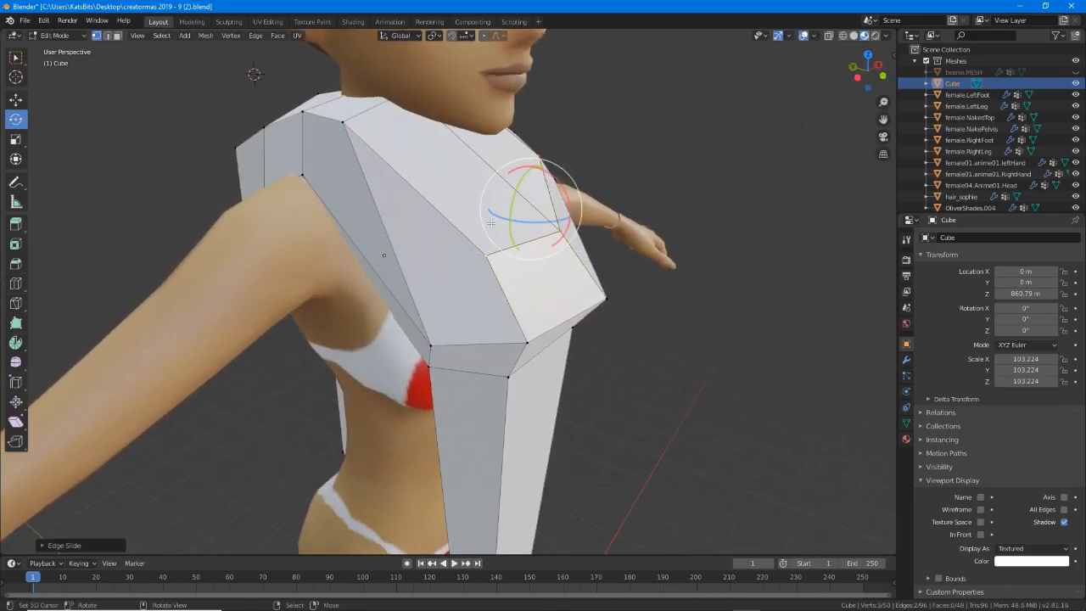
# Slide the upper front vertex on the right side down along its edge and adjust the neighbouring vertex nearer the centre.
pyautogui.moveTo(449, 200); pyautogui.dragTo(500, 180, button='middle')
pyautogui.click(412, 130)
pyautogui.press('g')
pyautogui.press('g')
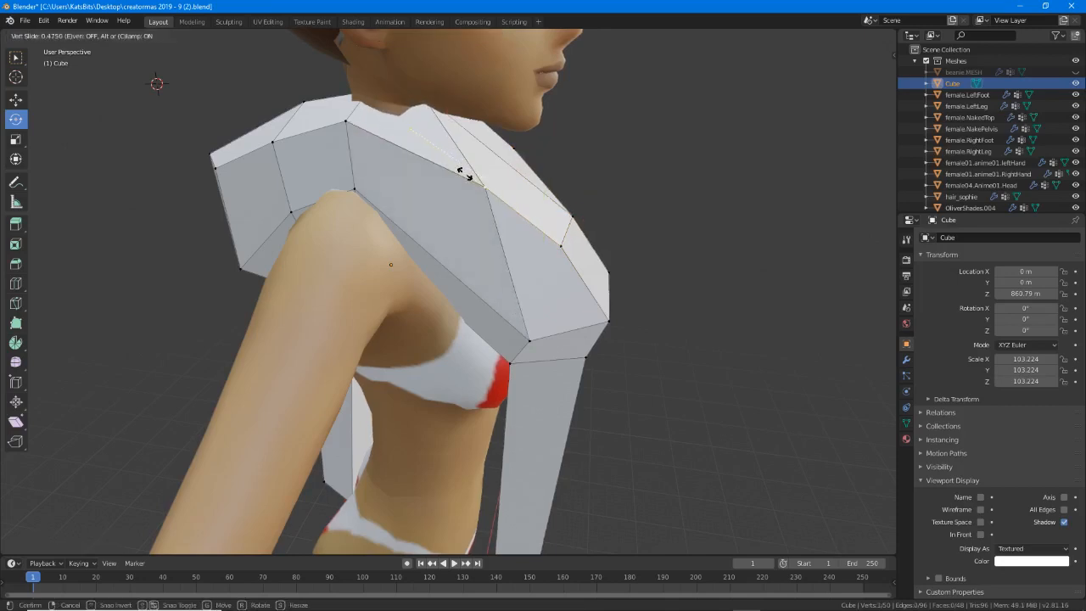
pyautogui.click(464, 173)
pyautogui.press('g')
pyautogui.click(481, 155)
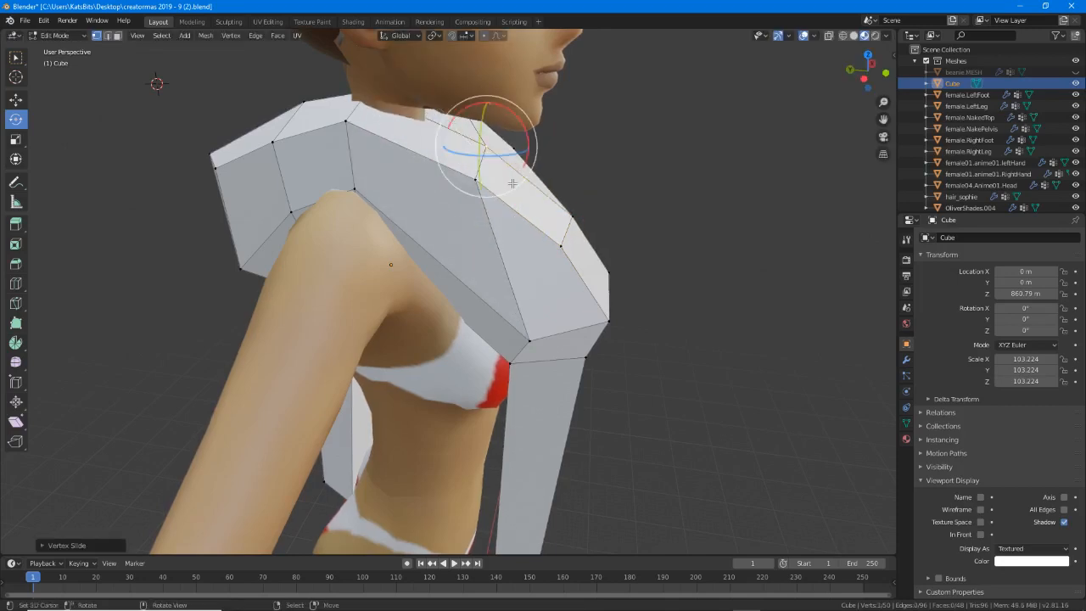
# Slide the inner chest vertex on the left side toward the centre, and shift the vertex above it near the neckline.
pyautogui.moveTo(480, 155); pyautogui.dragTo(386, 177, button='middle')
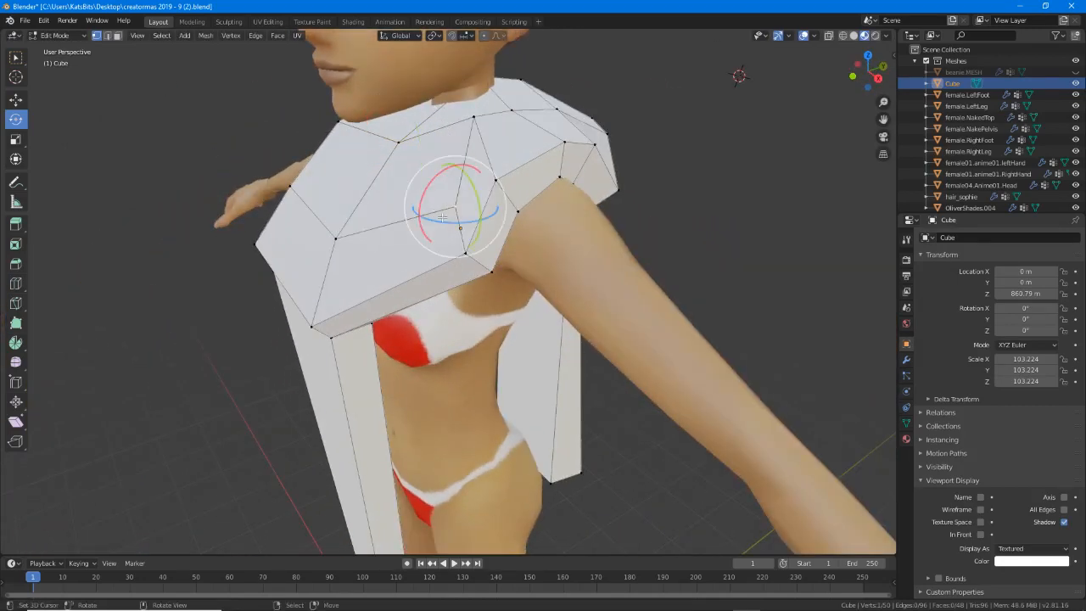
pyautogui.moveTo(441, 217); pyautogui.dragTo(411, 244, button='middle')
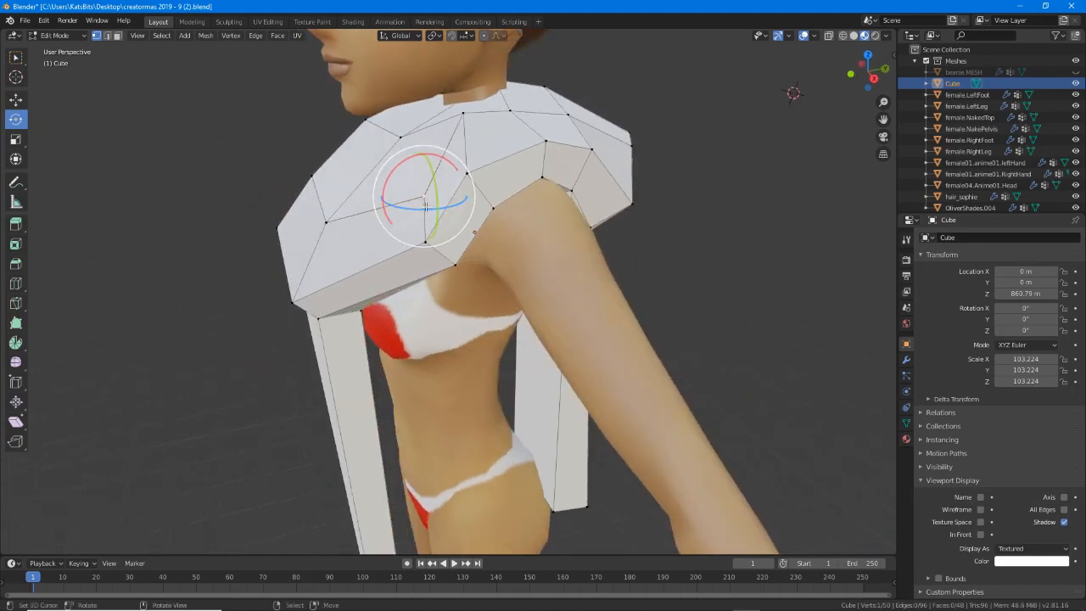
pyautogui.press('g')
pyautogui.press('g')
pyautogui.click(393, 211)
pyautogui.rightClick(463, 114)
pyautogui.press('g')
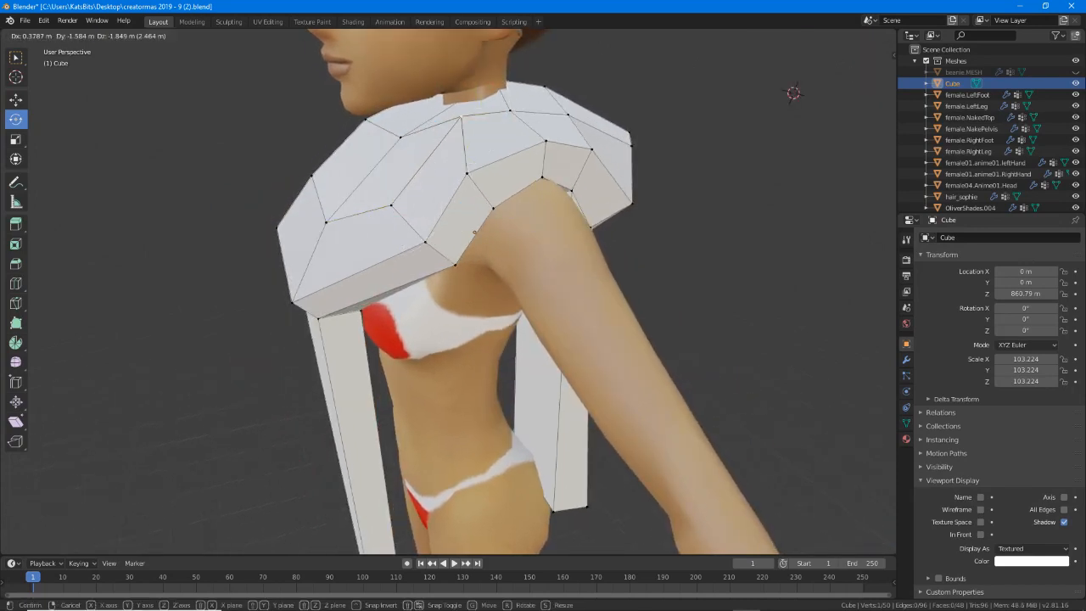
pyautogui.click(426, 161)
# Widen the front panel's lower end by moving its right-hand corner vertices about 56 m outward.
pyautogui.moveTo(426, 161); pyautogui.dragTo(422, 221, button='middle')
pyautogui.scroll(1, 411, 255)
pyautogui.keyDown('shift'); pyautogui.moveTo(413, 516); pyautogui.dragTo(408, 390, button='middle'); pyautogui.keyUp('shift')
pyautogui.click(432, 454)
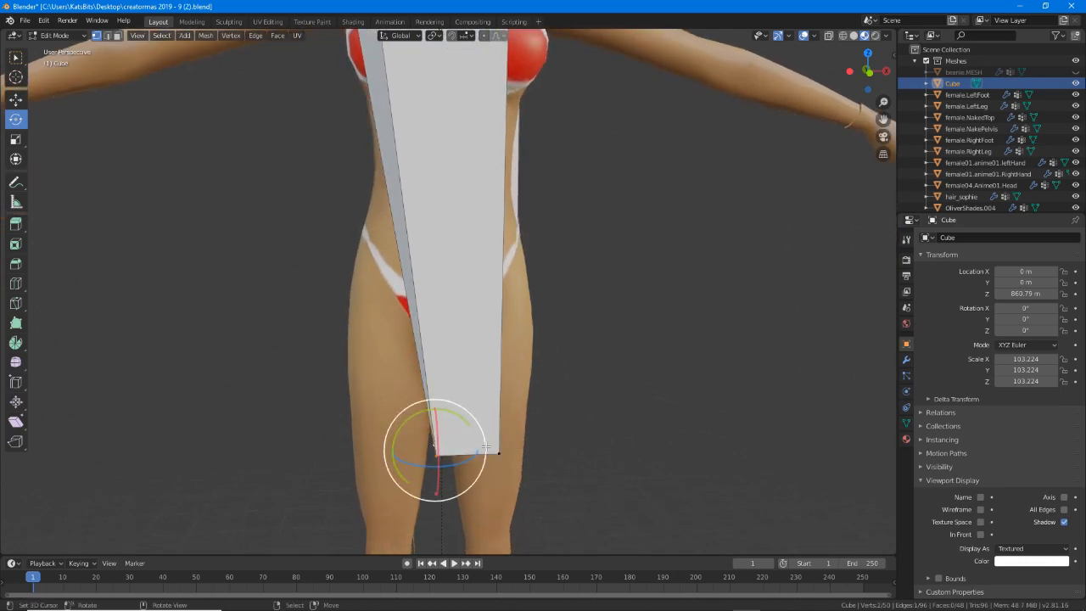
pyautogui.press('g')
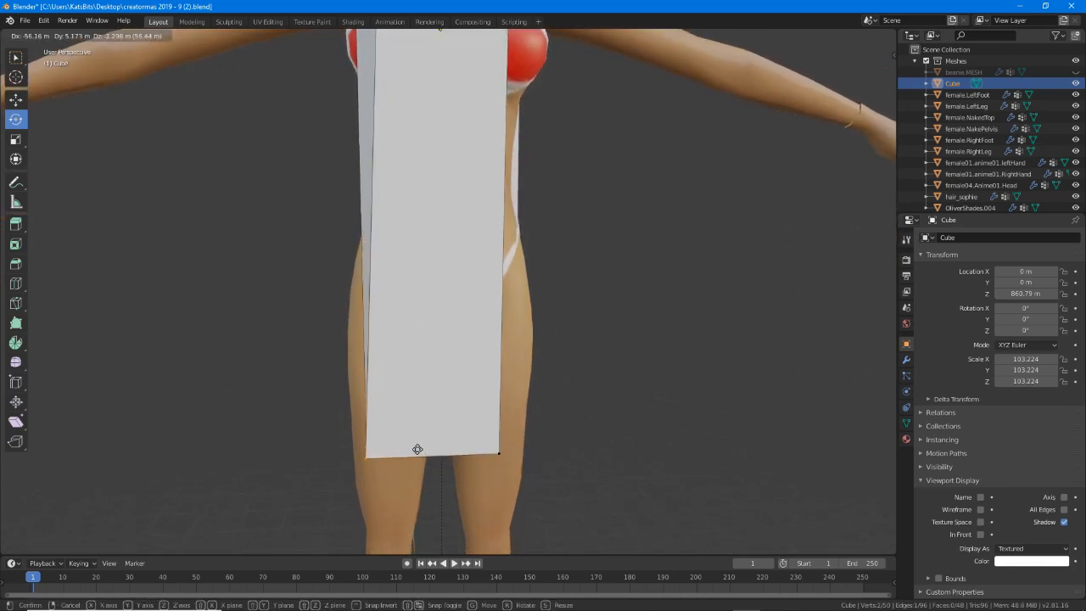
pyautogui.click(416, 449)
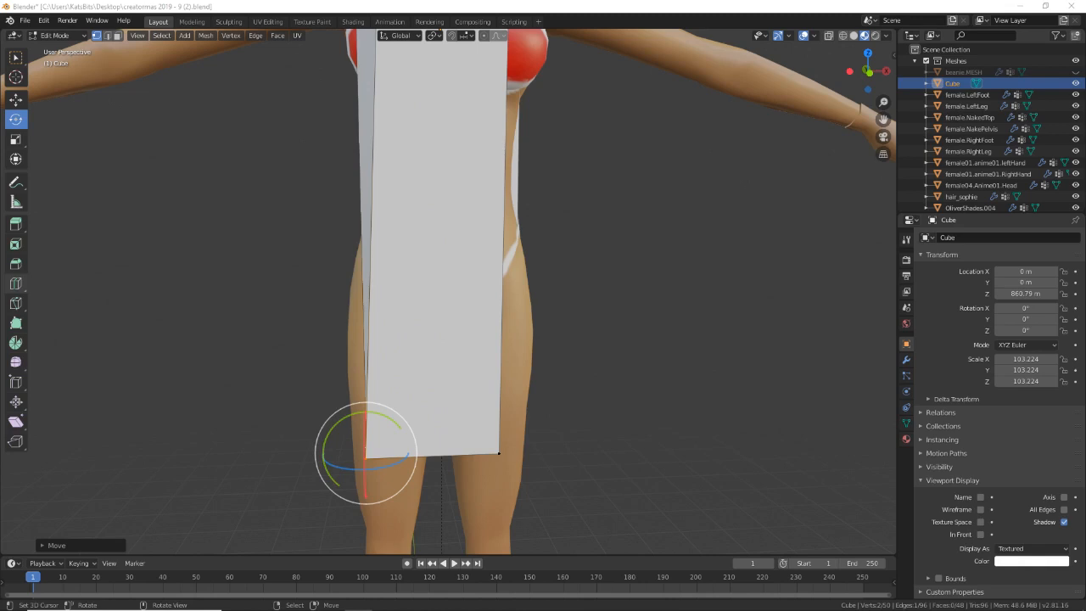
# Edge-slide the back panel's upper right corner outward with X-ray enabled, and move its lower right corner vertices outward to match.
pyautogui.moveTo(278, 220)
pyautogui.mouseDown(button='middle')
pyautogui.moveTo(143, 218)
pyautogui.moveTo(333, 320)
pyautogui.moveTo(390, 283)
pyautogui.moveTo(389, 221)
pyautogui.moveTo(329, 197)
pyautogui.moveTo(398, 156)
pyautogui.moveTo(417, 194)
pyautogui.moveTo(197, 95)
pyautogui.moveTo(481, 211)
pyautogui.mouseUp(button='middle')
pyautogui.click(398, 156)
pyautogui.click(831, 36)
pyautogui.press('g')
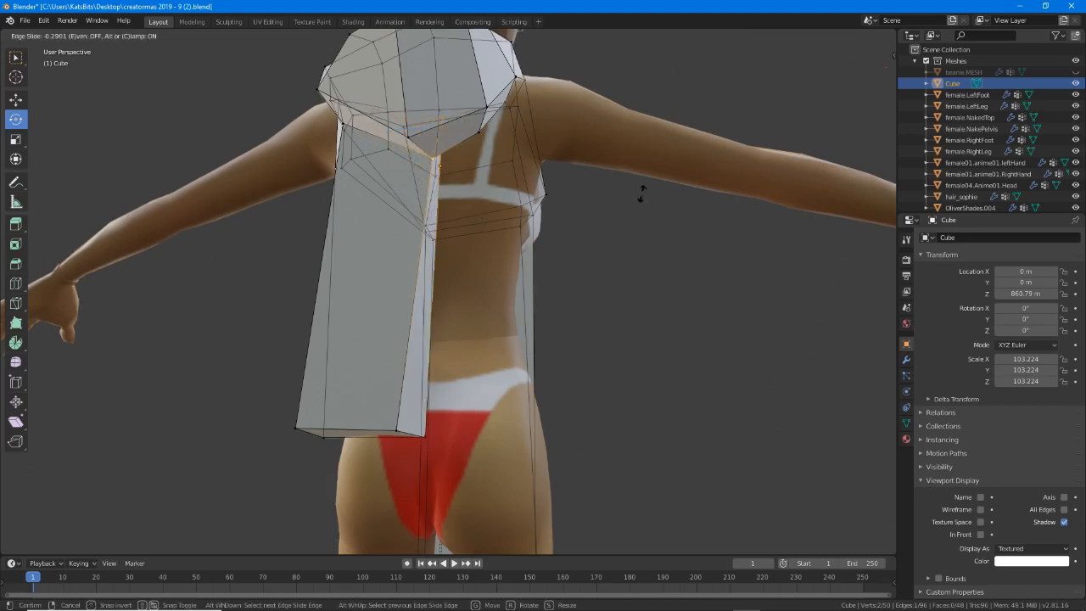
pyautogui.click(710, 174)
pyautogui.rightClick(397, 429)
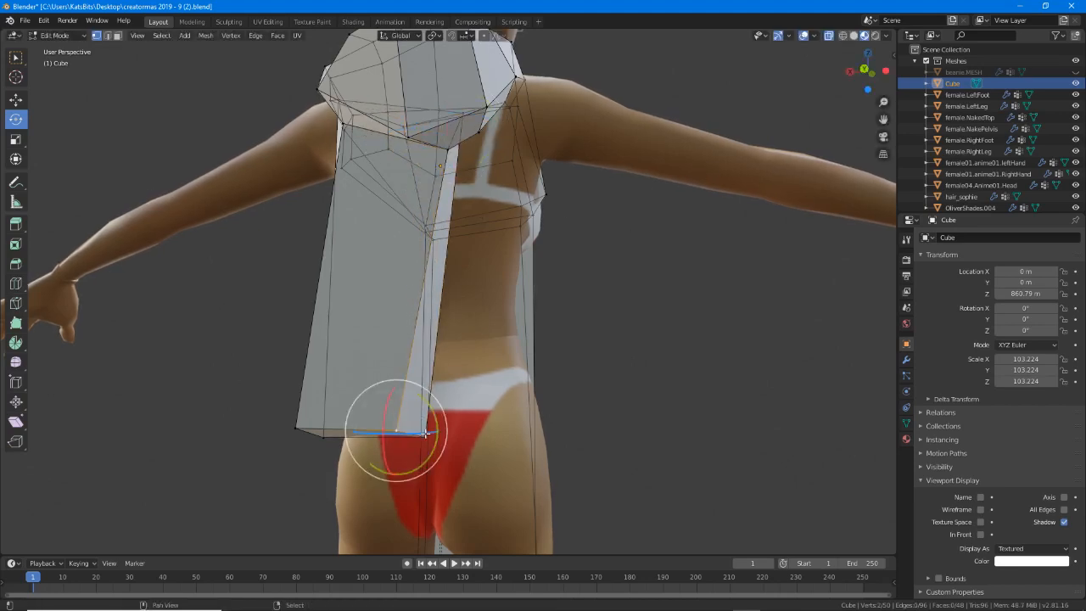
pyautogui.keyDown('shift'); pyautogui.rightClick(424, 435); pyautogui.keyUp('shift')
pyautogui.press('g')
pyautogui.click(487, 428)
# Move the back panel's lower left corner vertices inward toward the centre.
pyautogui.moveTo(348, 430); pyautogui.dragTo(379, 444, button='middle')
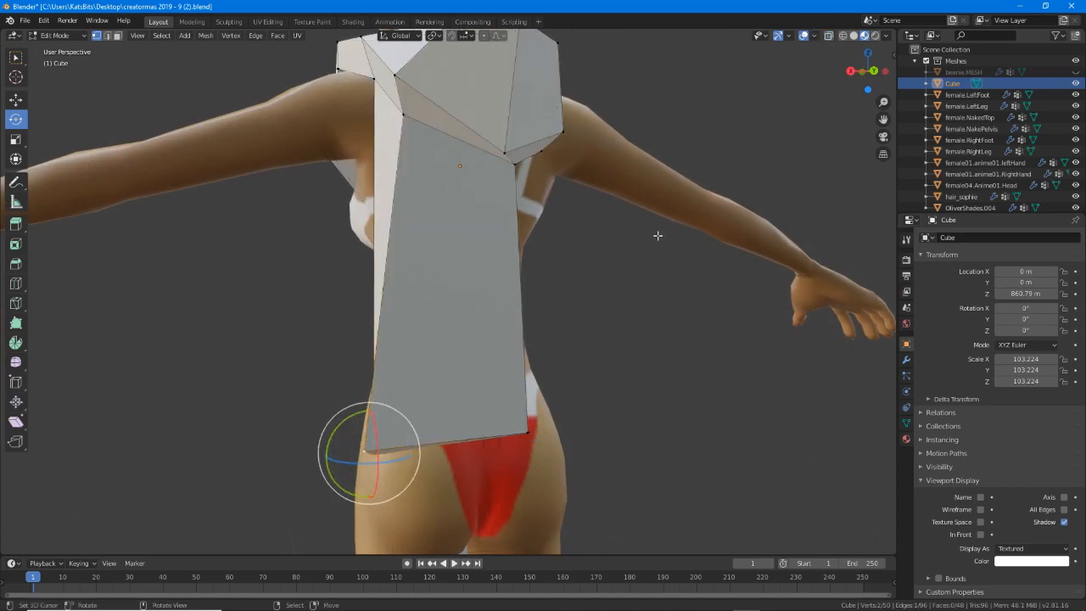
pyautogui.moveTo(658, 235); pyautogui.dragTo(552, 295, button='middle')
pyautogui.press('g')
pyautogui.click(608, 288)
# Reposition the inner centre vertex on the lower edge of the back, above the back panel.
pyautogui.moveTo(477, 267); pyautogui.dragTo(571, 243, button='middle')
pyautogui.rightClick(573, 188)
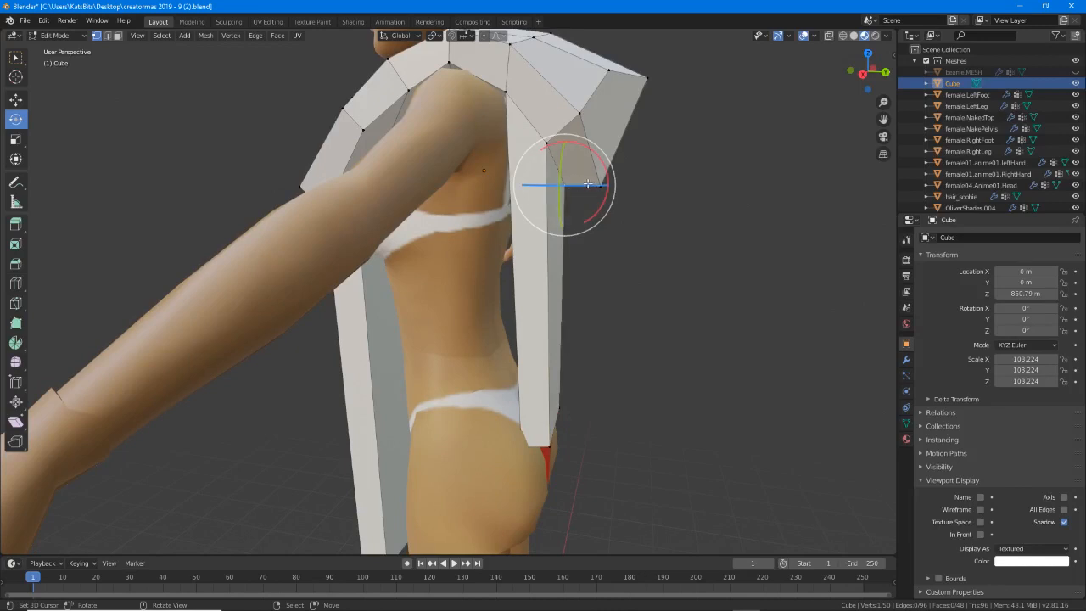
pyautogui.moveTo(587, 184); pyautogui.dragTo(449, 257, button='middle')
pyautogui.press('g')
pyautogui.click(549, 150)
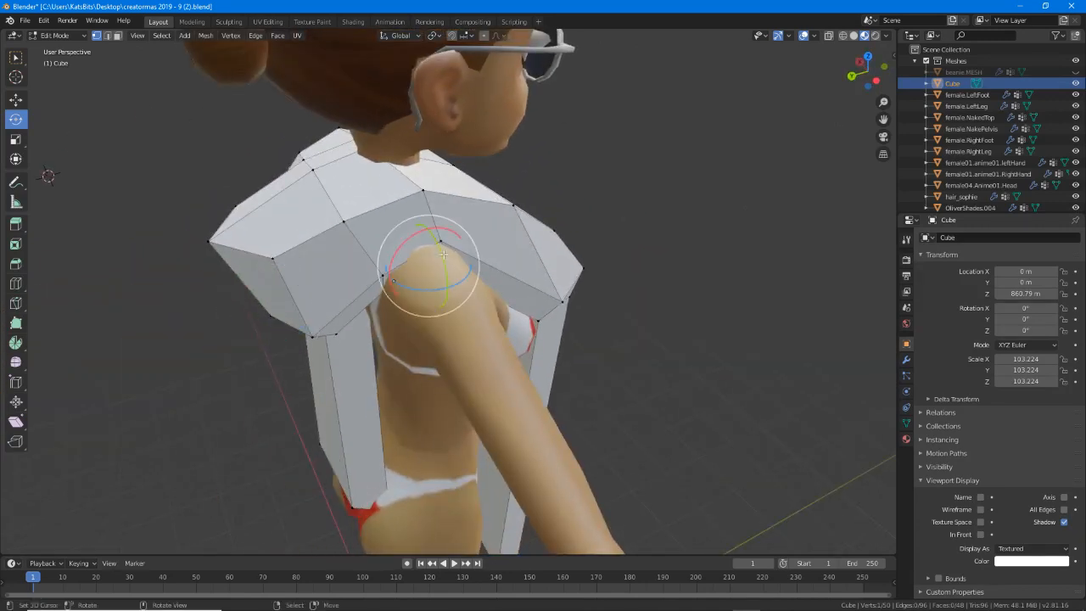
# Move three connected vertices on the upper front about 28 m toward the character's right side.
pyautogui.moveTo(477, 348); pyautogui.dragTo(407, 243, button='middle')
pyautogui.press('g')
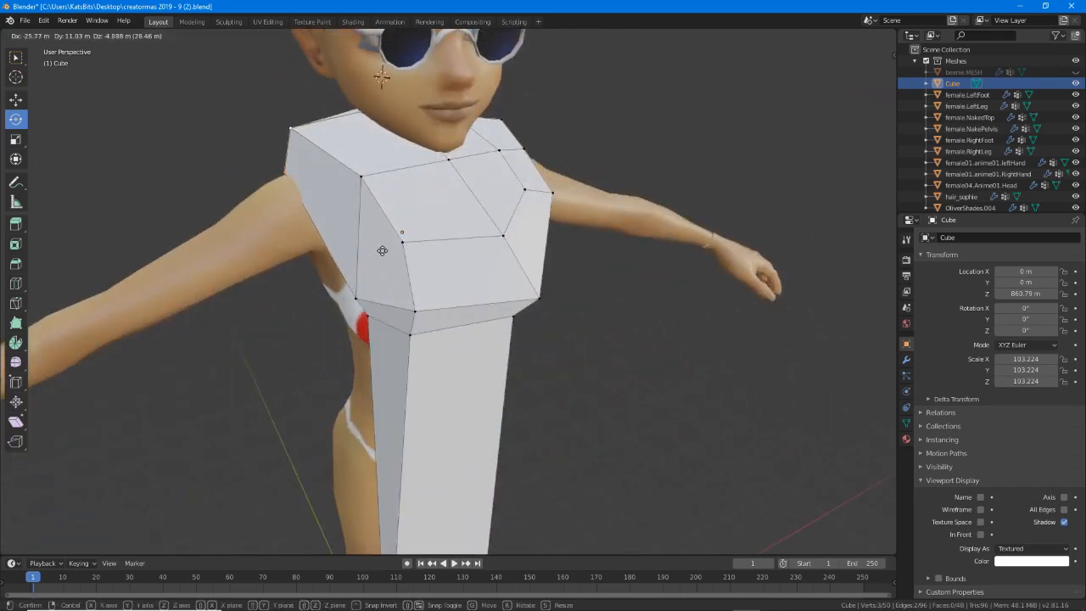
pyautogui.click(384, 253)
# Reposition the pair of vertices at the upper front of the left armhole.
pyautogui.moveTo(500, 241); pyautogui.dragTo(389, 260, button='middle')
pyautogui.click(585, 178)
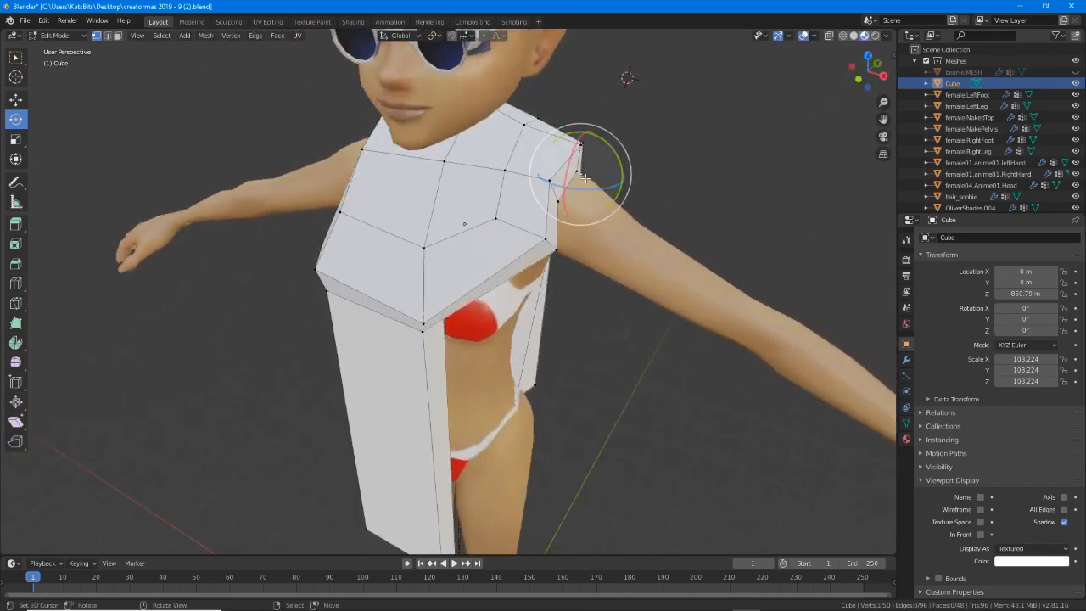
pyautogui.moveTo(585, 179); pyautogui.dragTo(543, 212, button='middle')
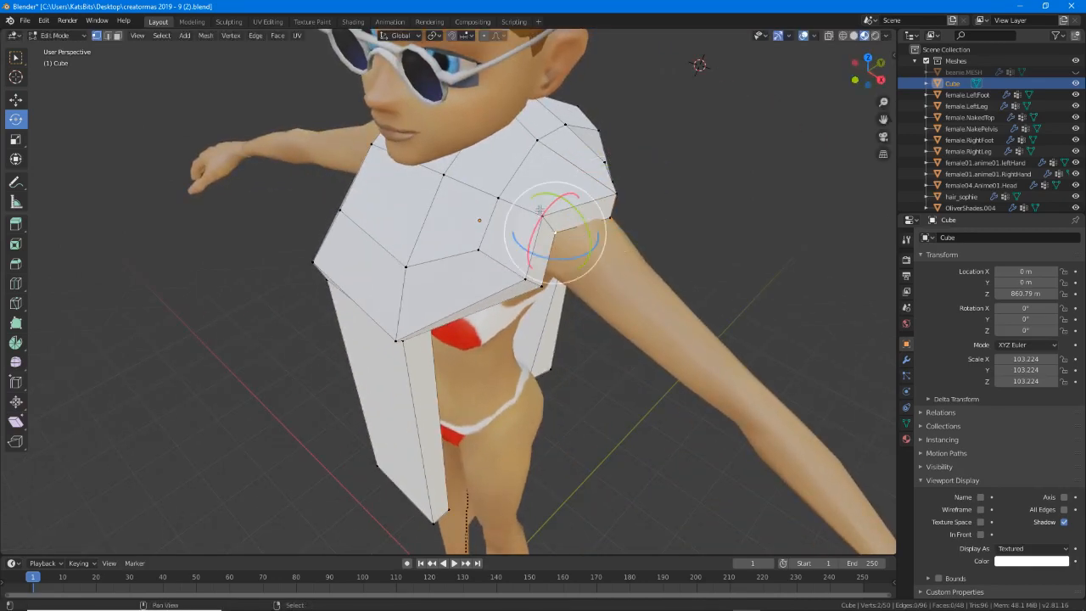
pyautogui.press('g')
pyautogui.click(593, 270)
# Move the two rear vertices of the left armhole along the global X axis to fit the shoulder.
pyautogui.moveTo(594, 270); pyautogui.dragTo(495, 231, button='middle')
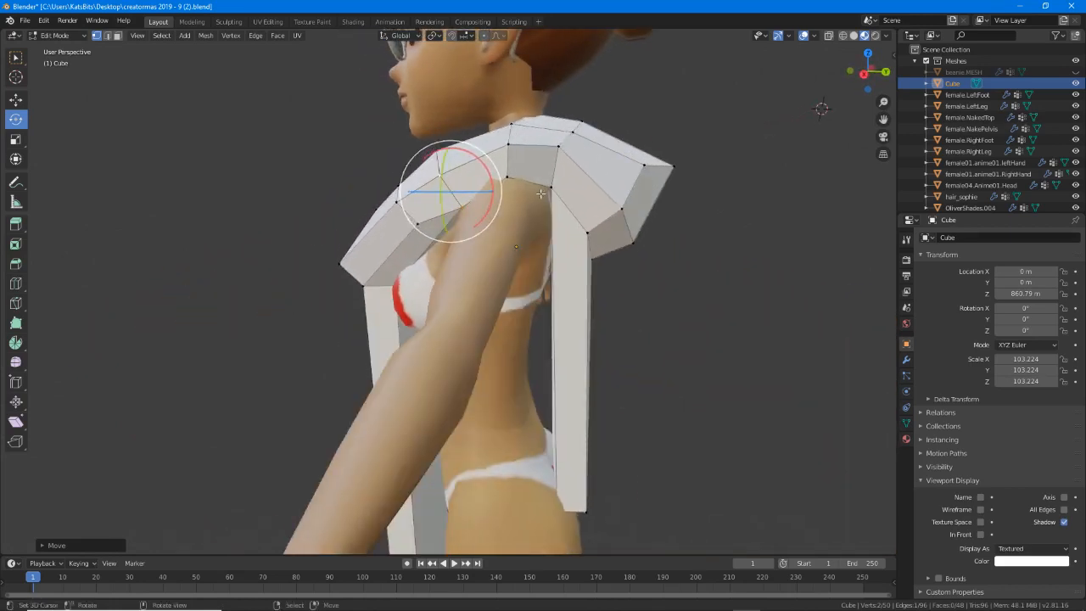
pyautogui.moveTo(540, 194); pyautogui.dragTo(498, 270, button='middle')
pyautogui.press('g')
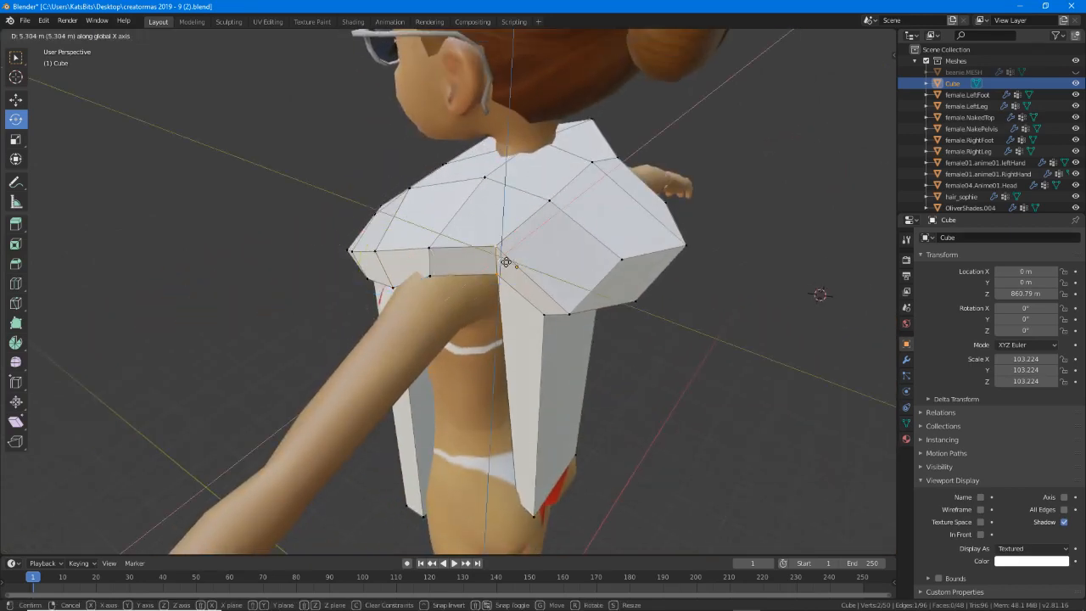
pyautogui.click(465, 275)
# Add a horizontal edge loop around the back panel, slid up close to the lower edge of the upper back.
pyautogui.moveTo(466, 275); pyautogui.dragTo(390, 162, button='middle')
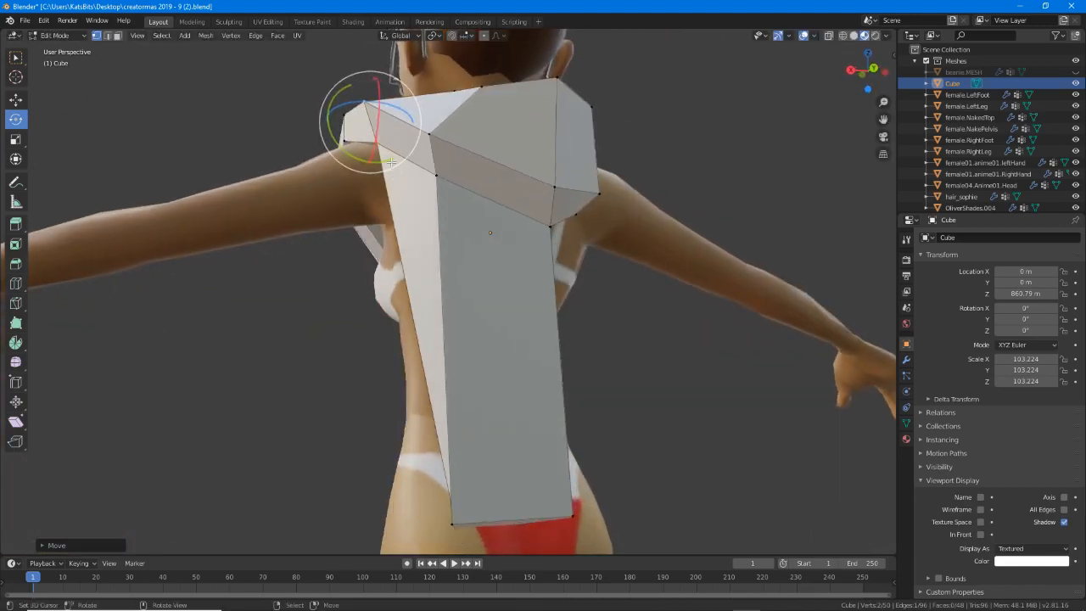
pyautogui.rightClick(379, 144)
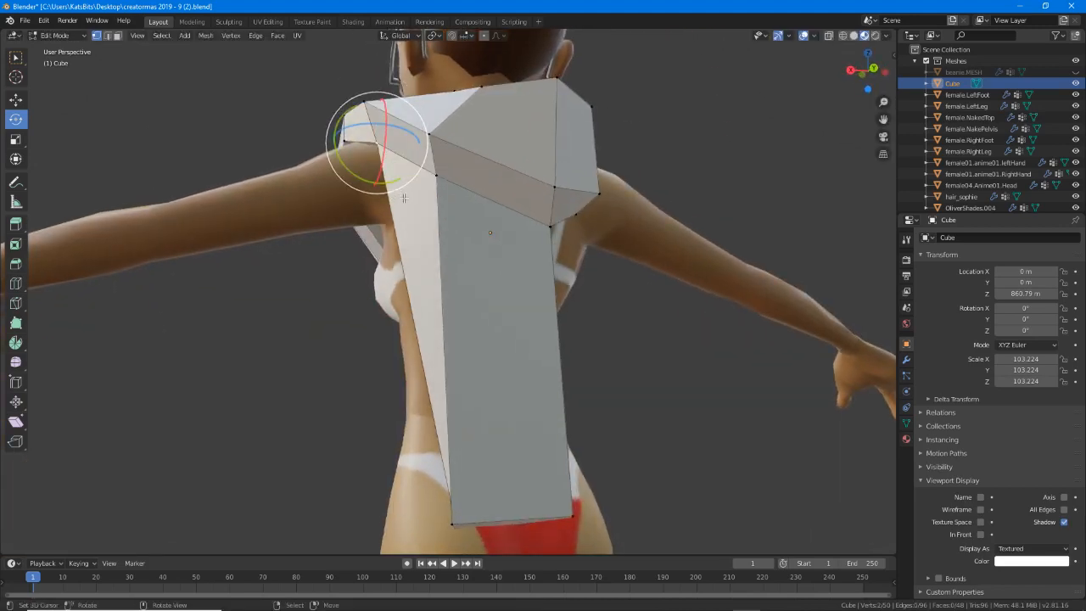
pyautogui.moveTo(419, 241); pyautogui.dragTo(436, 285, button='middle')
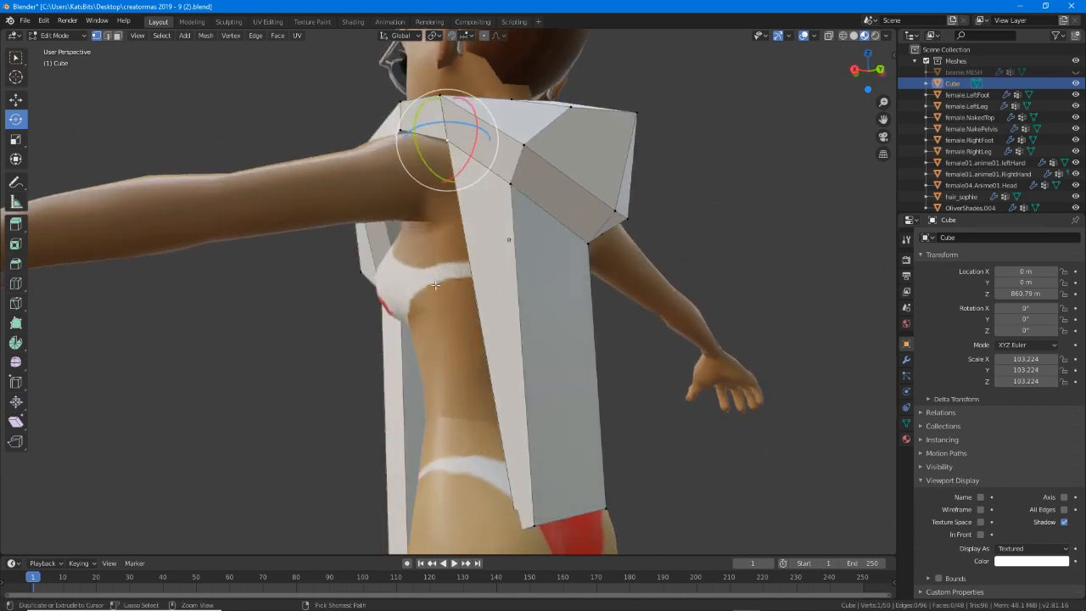
pyautogui.click(509, 240)
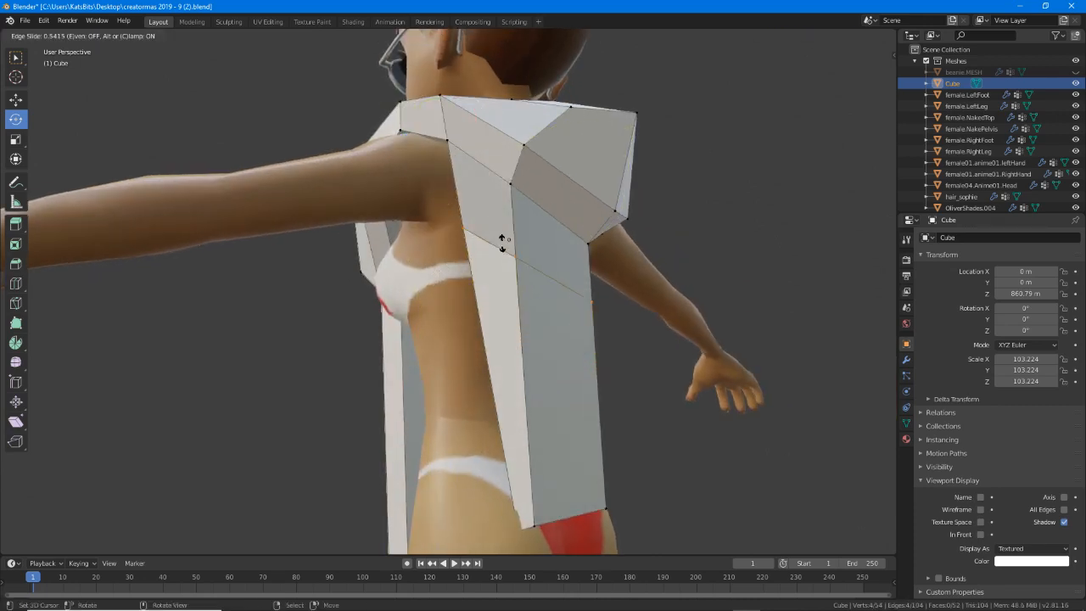
pyautogui.click(505, 208)
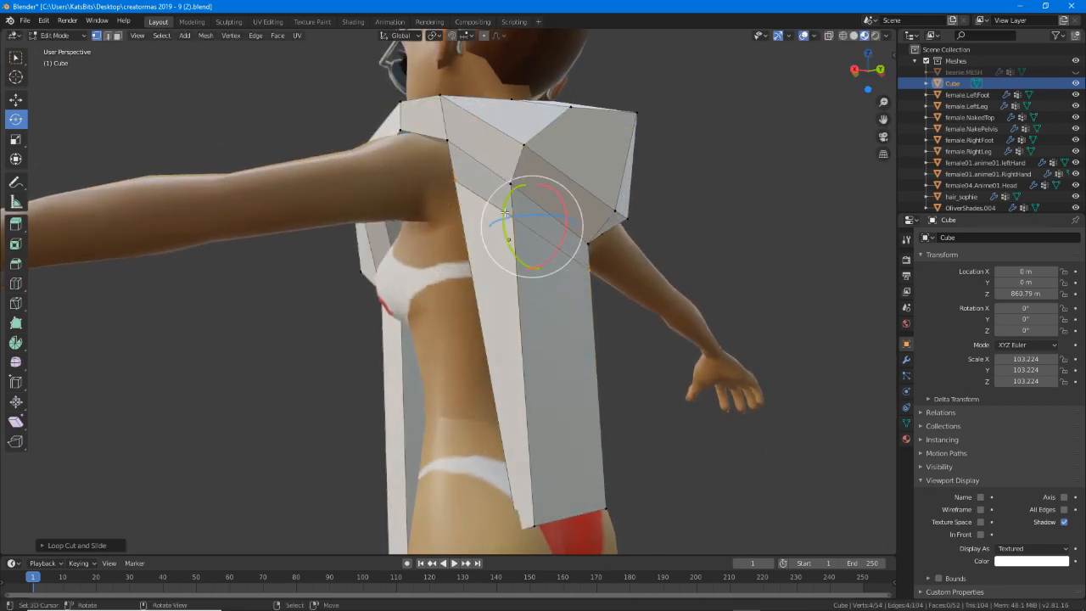
# Move the new edge loop's two left side vertices about 27 m inward toward the centre.
pyautogui.moveTo(505, 208); pyautogui.dragTo(407, 182, button='middle')
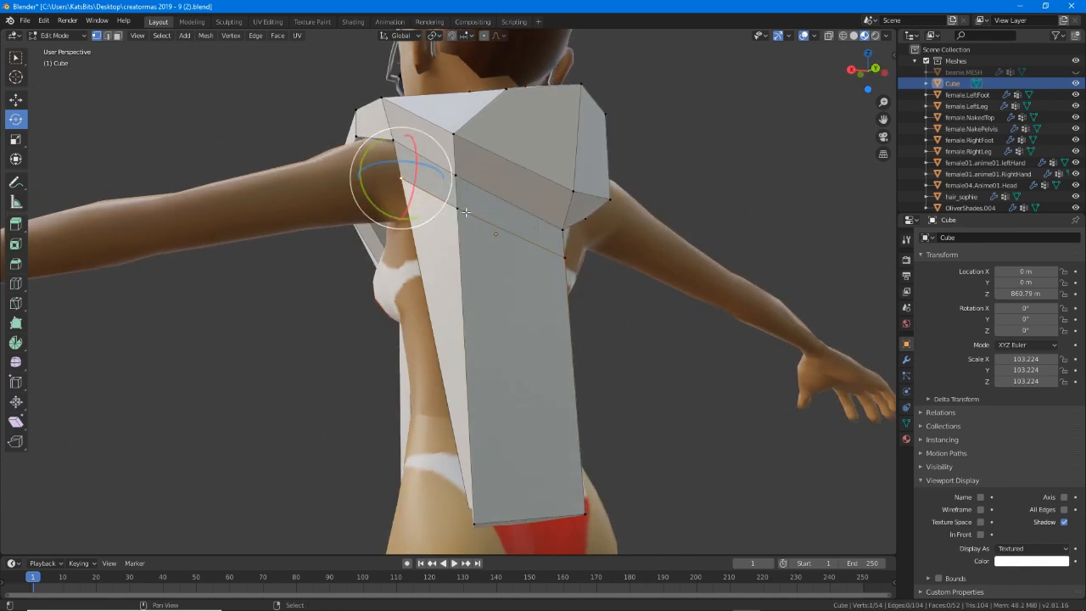
pyautogui.press('g')
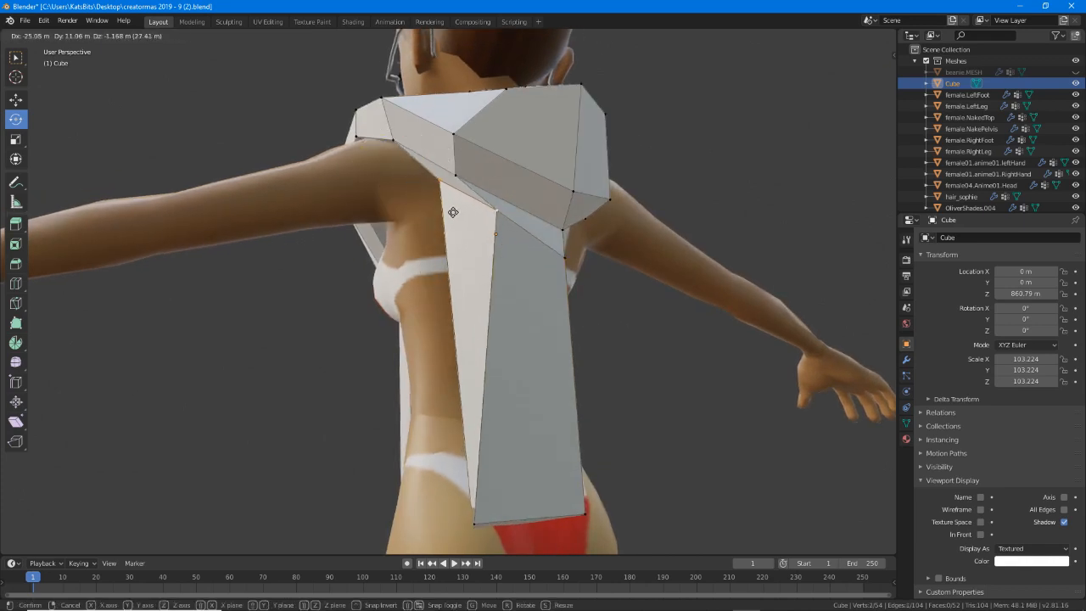
pyautogui.click(451, 216)
# Reposition the new loop's inner left vertex and its outer rear vertex from the side to shape the panel's top.
pyautogui.moveTo(450, 215); pyautogui.dragTo(557, 230, button='middle')
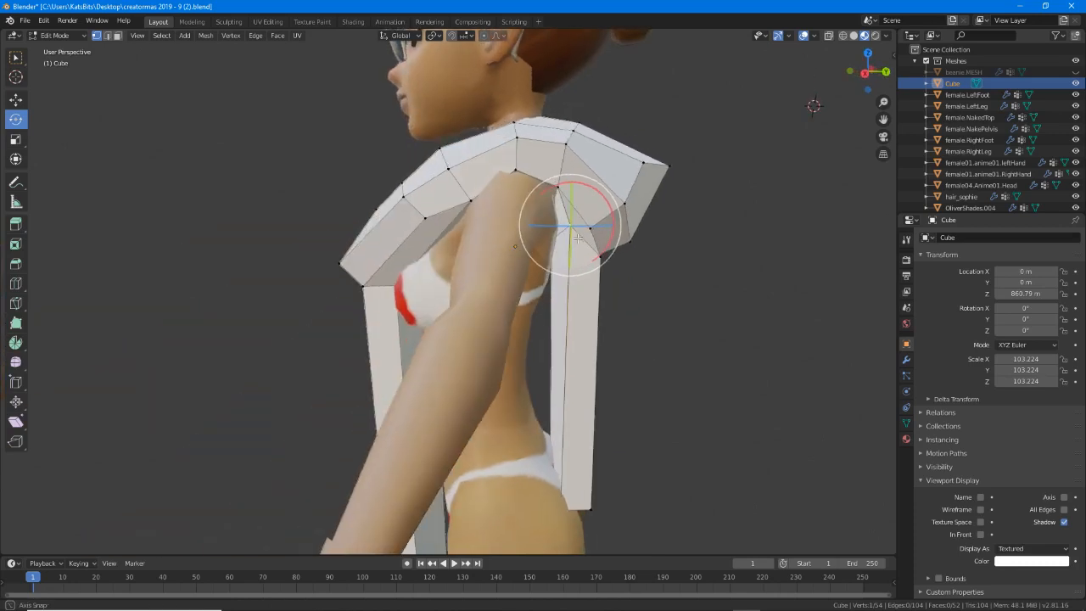
pyautogui.press('g')
pyautogui.click(564, 217)
pyautogui.click(598, 262)
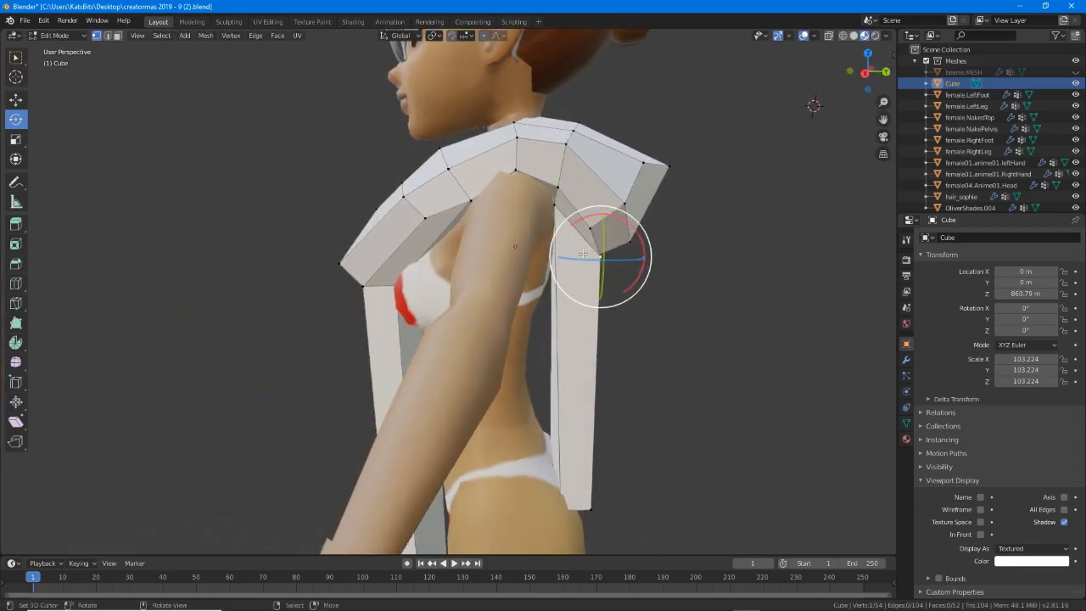
pyautogui.press('g')
pyautogui.click(583, 247)
# Adjust the inner right vertex at the top of the back panel from behind.
pyautogui.moveTo(583, 247); pyautogui.dragTo(494, 214, button='middle')
pyautogui.press('g')
pyautogui.click(496, 225)
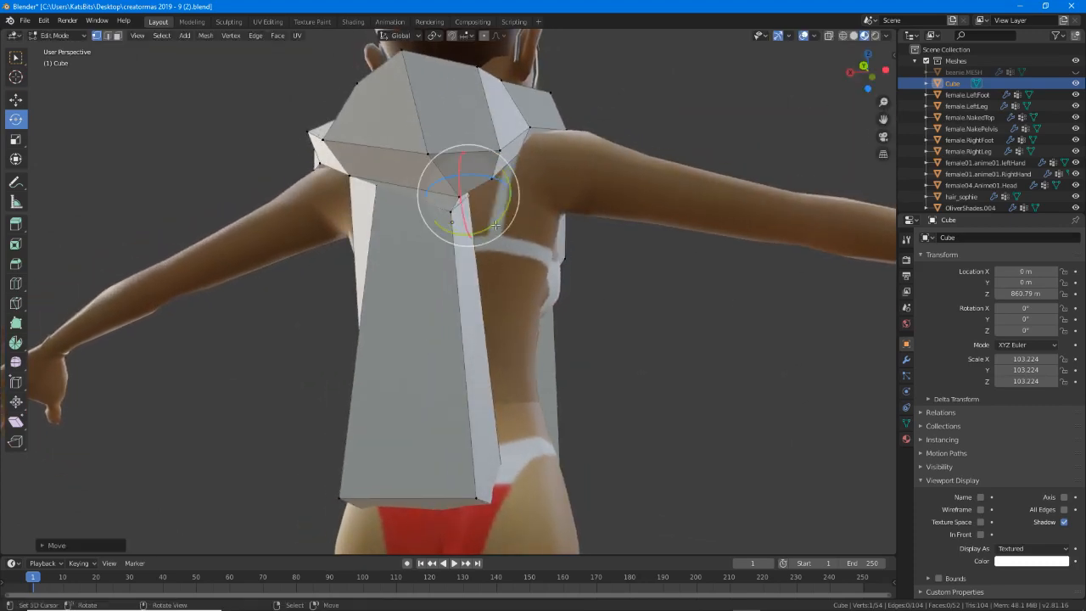
# Move the back panel's bottom corner vertices inward to narrow its lower end.
pyautogui.moveTo(350, 495); pyautogui.dragTo(388, 494, button='right')
pyautogui.moveTo(473, 502); pyautogui.dragTo(469, 499, button='right')
pyautogui.press('g')
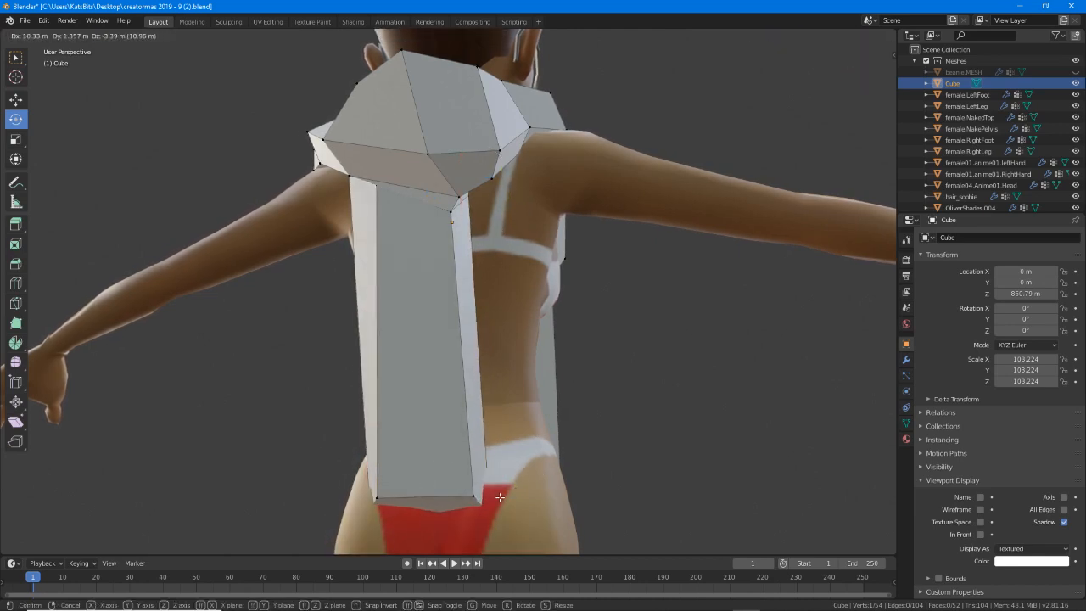
pyautogui.click(499, 497)
pyautogui.moveTo(500, 497); pyautogui.dragTo(576, 337, button='middle')
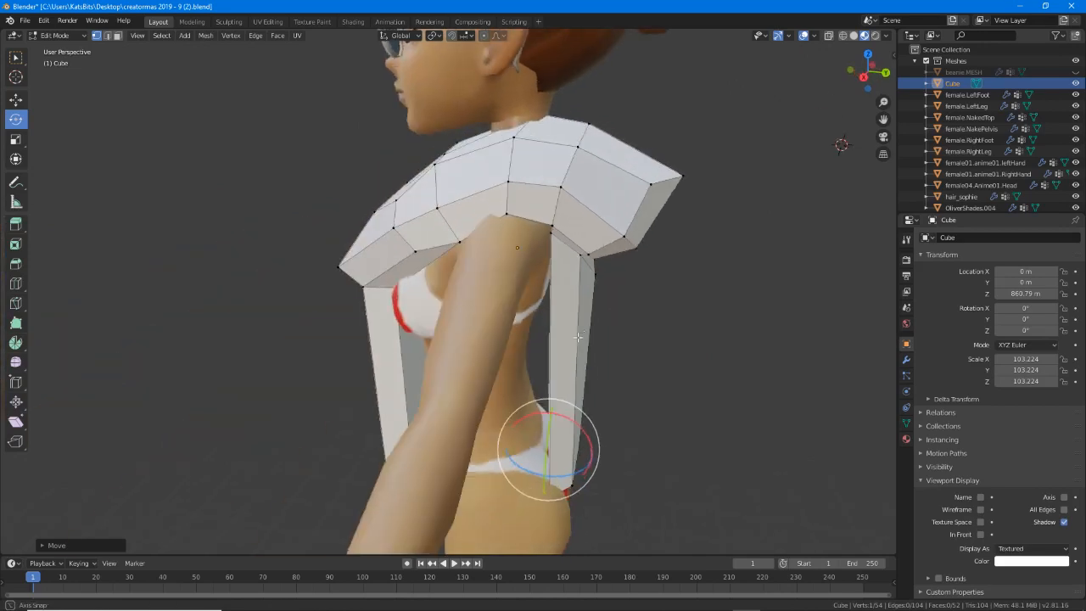
# Reposition the back panel's left top vertices from the side so they sit close beneath the upper back's lower edge.
pyautogui.rightClick(585, 254)
pyautogui.press('g')
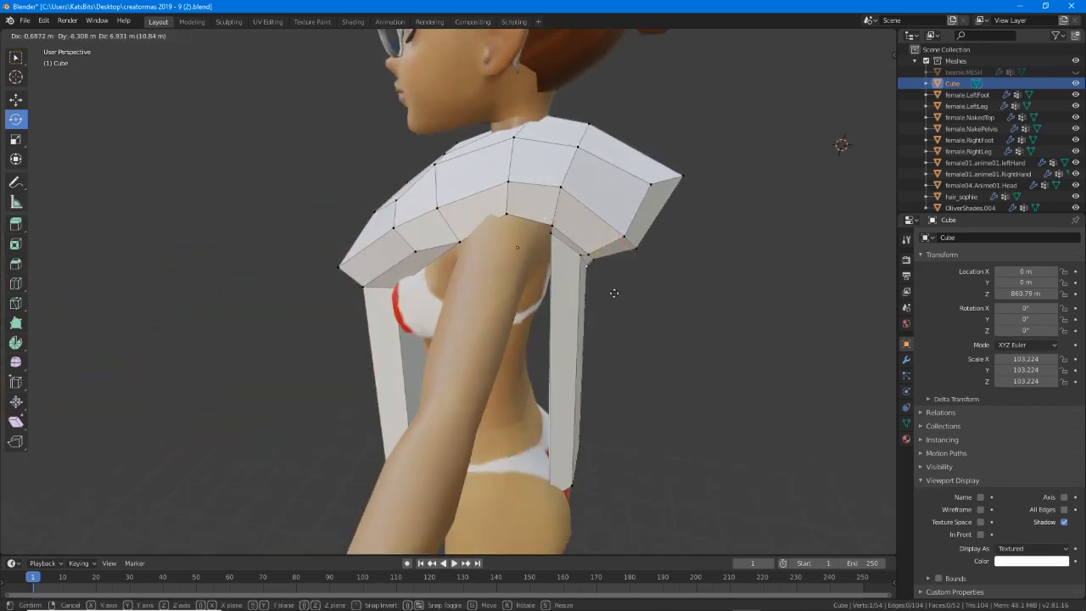
pyautogui.click(585, 264)
pyautogui.press('g')
pyautogui.click(577, 269)
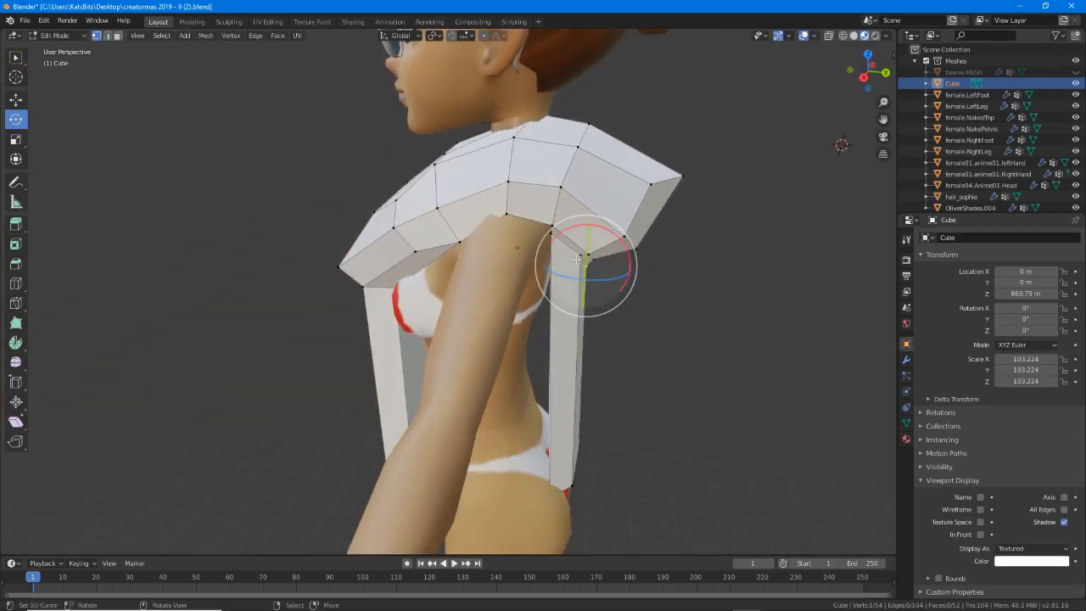
pyautogui.press('g')
pyautogui.click(572, 266)
pyautogui.press('g')
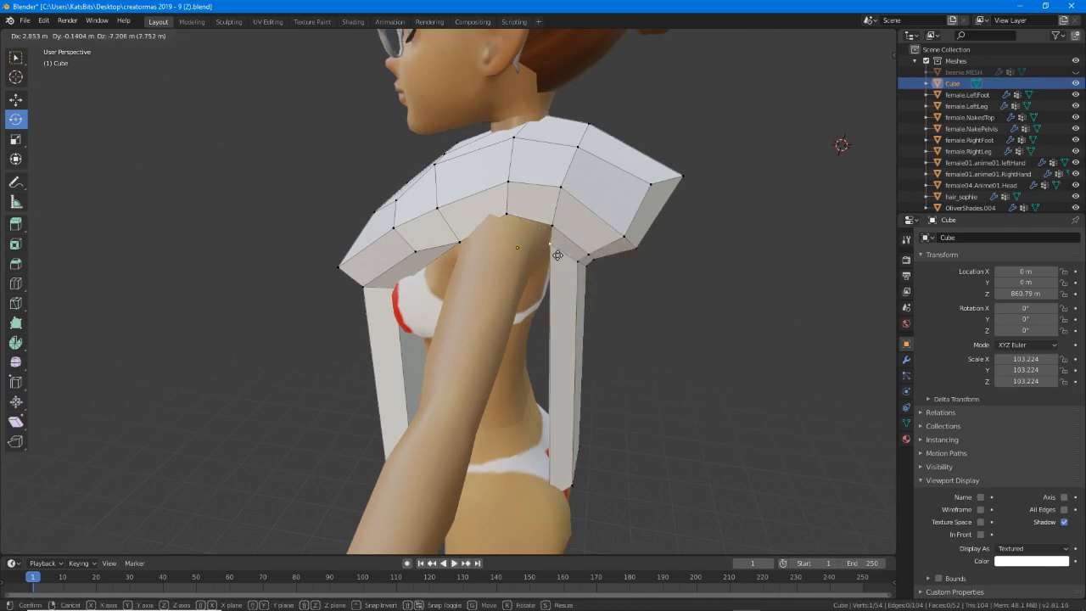
pyautogui.click(560, 253)
# Move the outer rear edge of the left shoulder inward toward the neck.
pyautogui.moveTo(560, 253); pyautogui.dragTo(486, 252, button='middle')
pyautogui.moveTo(408, 201); pyautogui.dragTo(459, 317, button='middle')
pyautogui.rightClick(452, 266)
pyautogui.moveTo(452, 265); pyautogui.dragTo(483, 295, button='middle')
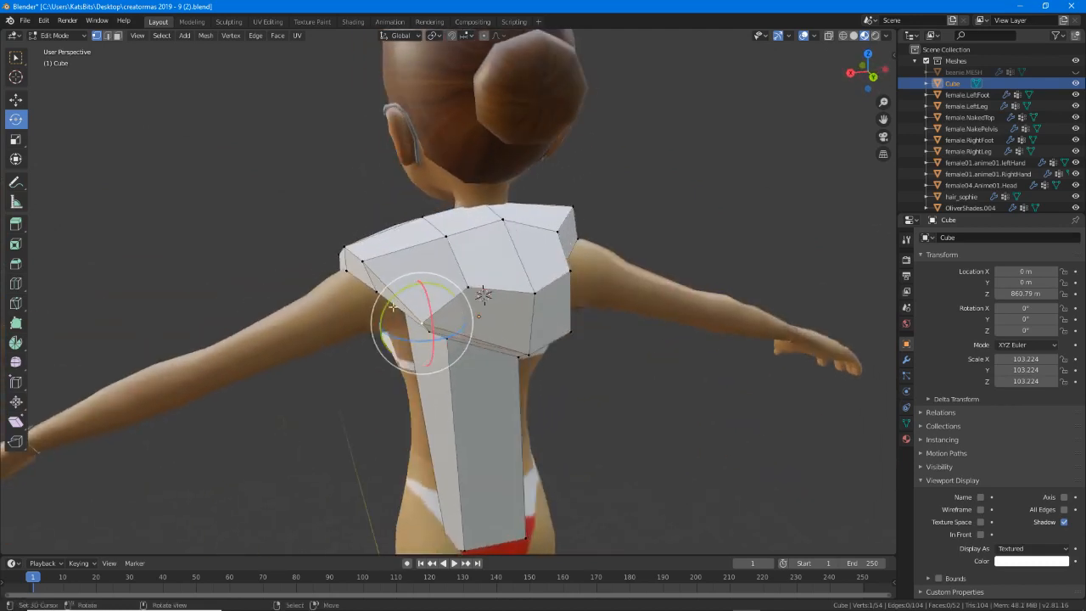
pyautogui.rightClick(365, 258)
pyautogui.press('g')
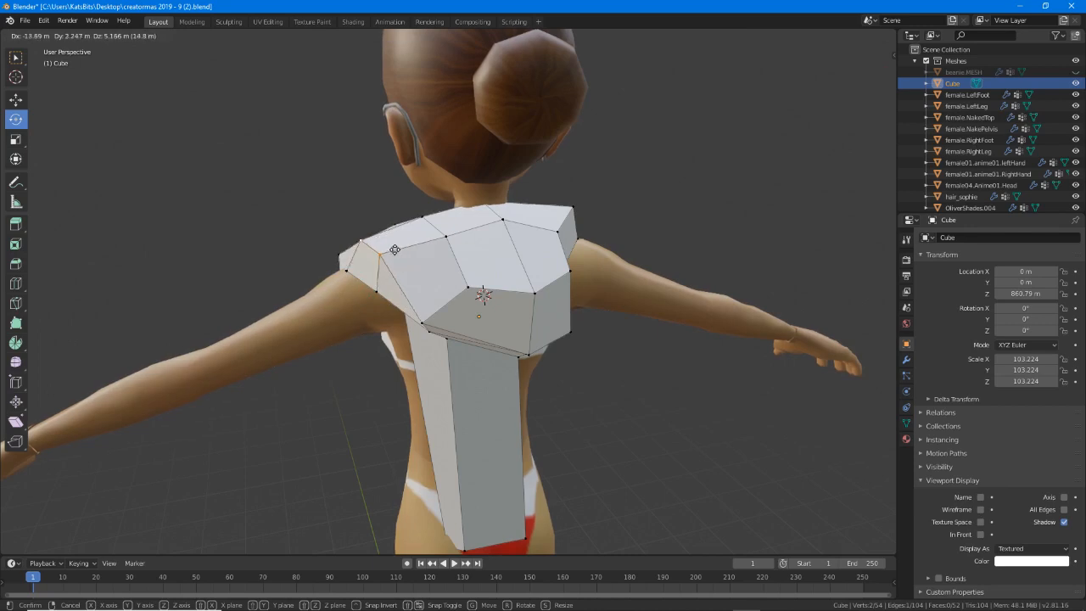
pyautogui.click(391, 256)
# Move the two front vertices of the left shoulder beside the armhole inward toward the chest.
pyautogui.moveTo(391, 256); pyautogui.dragTo(607, 248, button='middle')
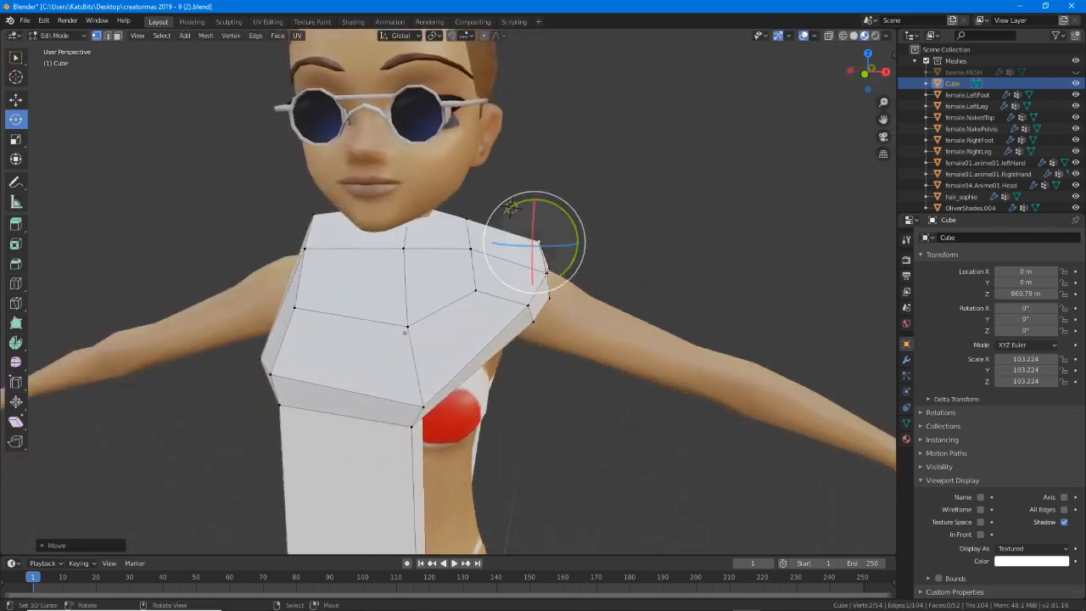
pyautogui.rightClick(534, 266)
pyautogui.press('g')
pyautogui.click(521, 260)
pyautogui.rightClick(524, 302)
pyautogui.press('g')
pyautogui.click(505, 296)
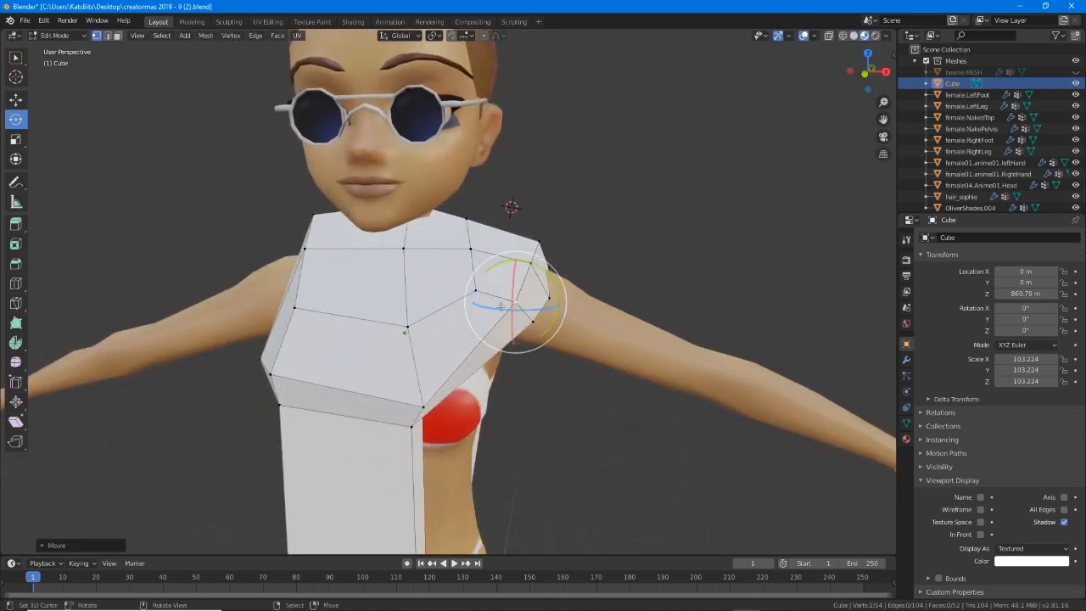
# Adjust the left armhole's front vertices to refine the opening around the upper arm.
pyautogui.moveTo(464, 338); pyautogui.dragTo(498, 318, button='middle')
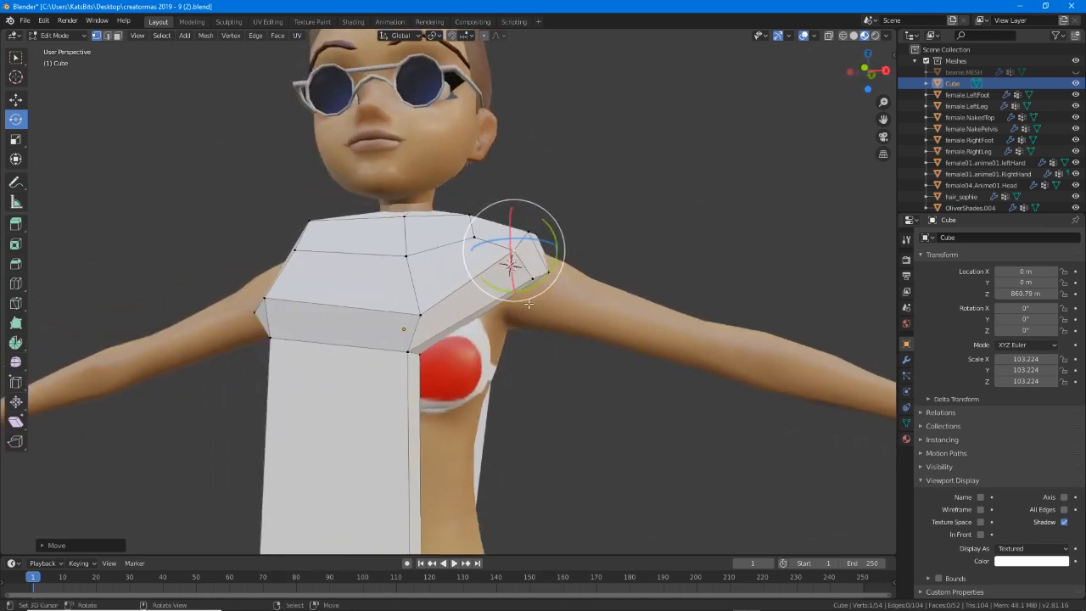
pyautogui.moveTo(512, 252)
pyautogui.mouseDown(button='middle')
pyautogui.moveTo(525, 256)
pyautogui.moveTo(487, 297)
pyautogui.moveTo(396, 319)
pyautogui.moveTo(397, 305)
pyautogui.moveTo(373, 288)
pyautogui.moveTo(257, 229)
pyautogui.moveTo(543, 287)
pyautogui.moveTo(504, 271)
pyautogui.mouseUp(button='middle')
pyautogui.press('g')
pyautogui.rightClick(539, 253)
pyautogui.press('g')
pyautogui.click(555, 257)
# Reposition the outer shoulder vertices, including the rear armhole edge on the right side.
pyautogui.click(506, 234)
pyautogui.press('g')
pyautogui.click(538, 253)
pyautogui.press('g')
pyautogui.click(532, 253)
pyautogui.press('g')
pyautogui.click(396, 304)
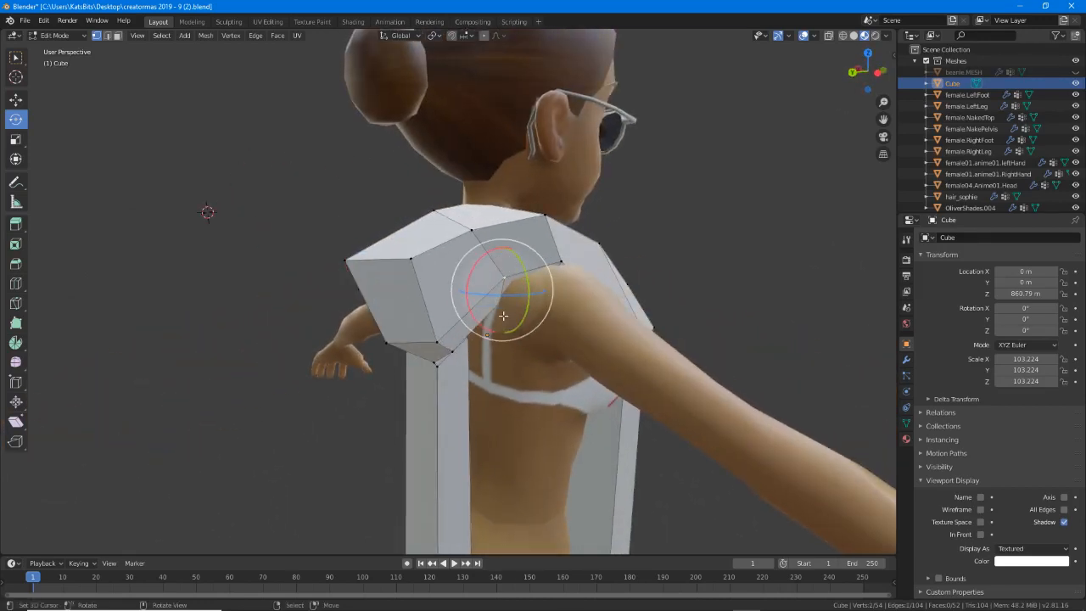
# Rotate and raise the right armhole's rear edge, and move its top edge up and forward about 20 m.
pyautogui.moveTo(502, 316); pyautogui.dragTo(527, 335, button='middle')
pyautogui.press('r')
pyautogui.click(553, 283)
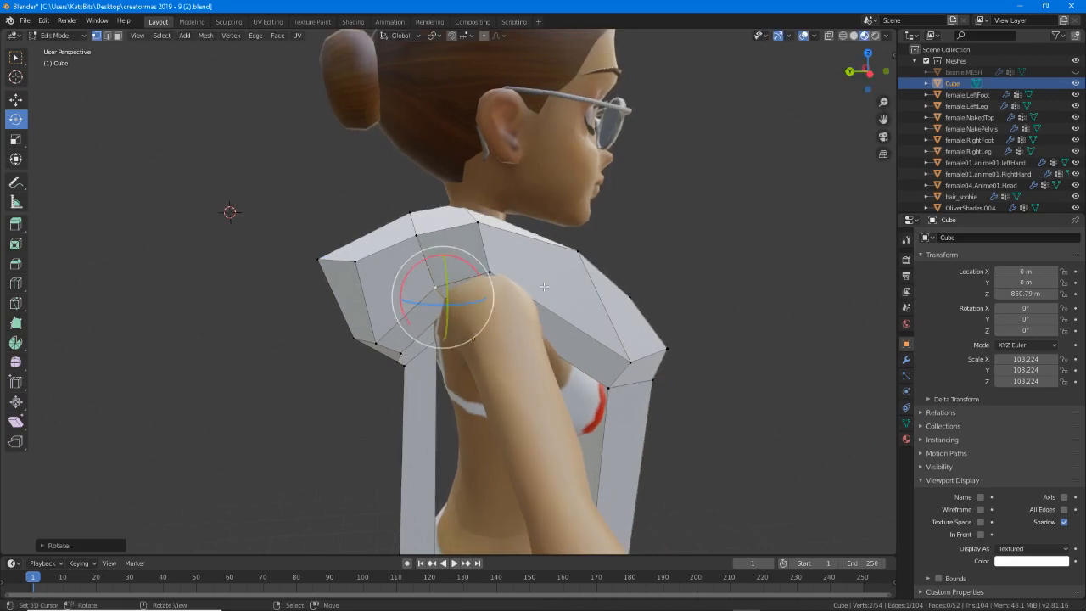
pyautogui.press('g')
pyautogui.click(472, 316)
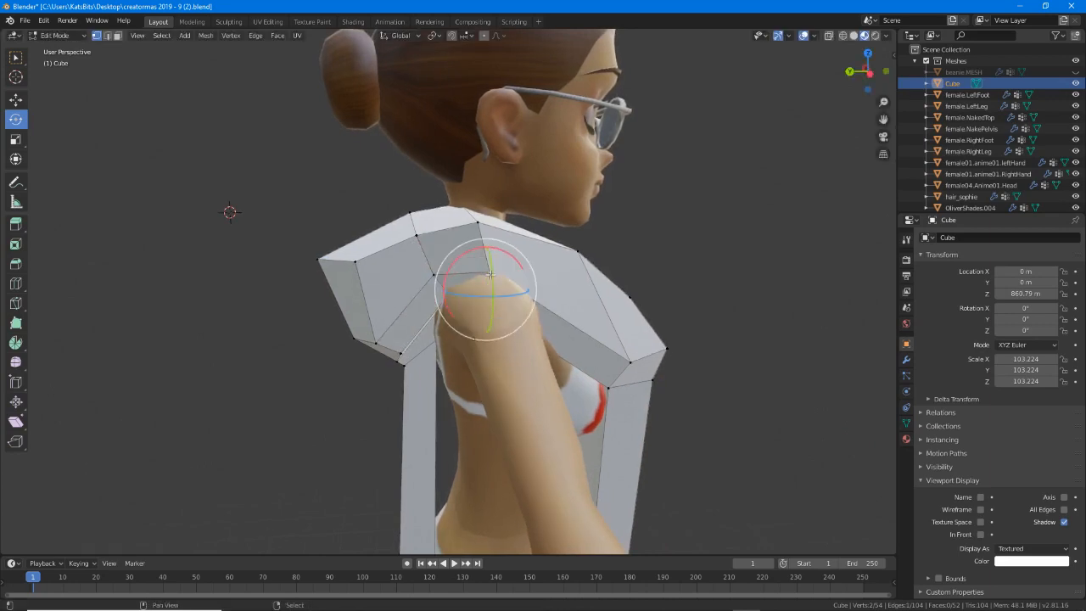
pyautogui.press('g')
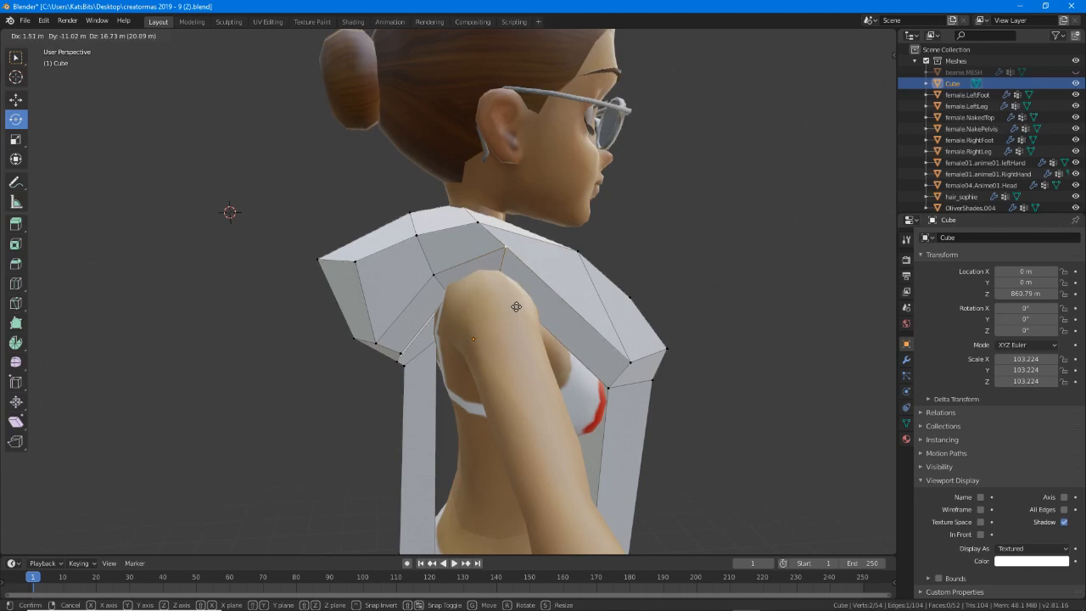
pyautogui.click(514, 306)
# Reposition the outer vertices around the right side and lower right corner of the chest.
pyautogui.moveTo(514, 306); pyautogui.dragTo(423, 375, button='middle')
pyautogui.press('g')
pyautogui.click(588, 281)
pyautogui.rightClick(370, 346)
pyautogui.press('g')
pyautogui.click(362, 352)
pyautogui.rightClick(438, 349)
pyautogui.press('g')
pyautogui.click(541, 373)
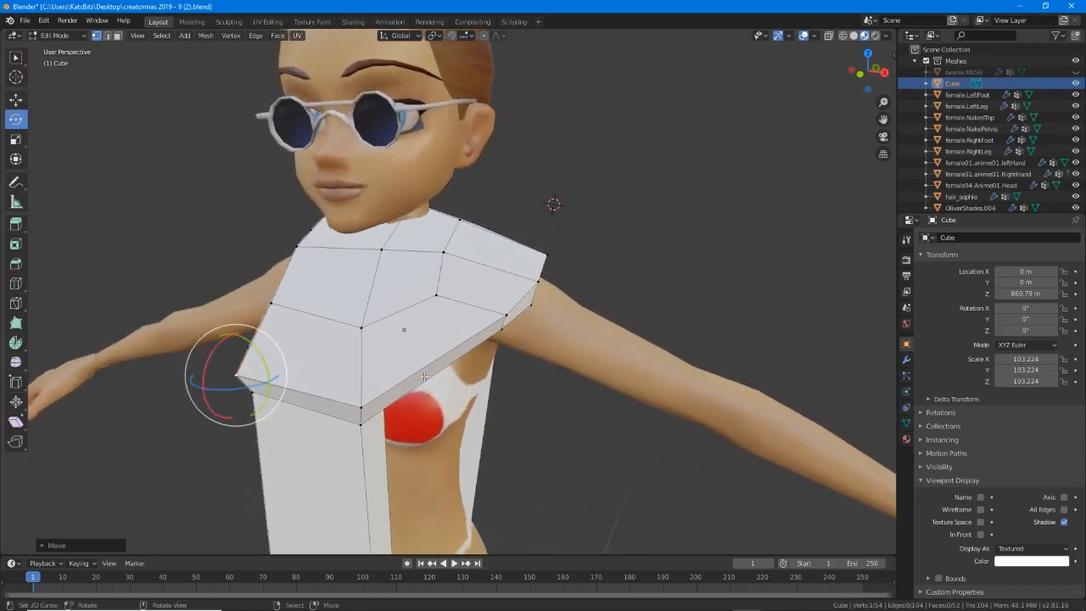
# Slide the two upper left chest vertices along their edges outward toward the left shoulder.
pyautogui.rightClick(433, 293)
pyautogui.press('g')
pyautogui.press('g')
pyautogui.click(487, 303)
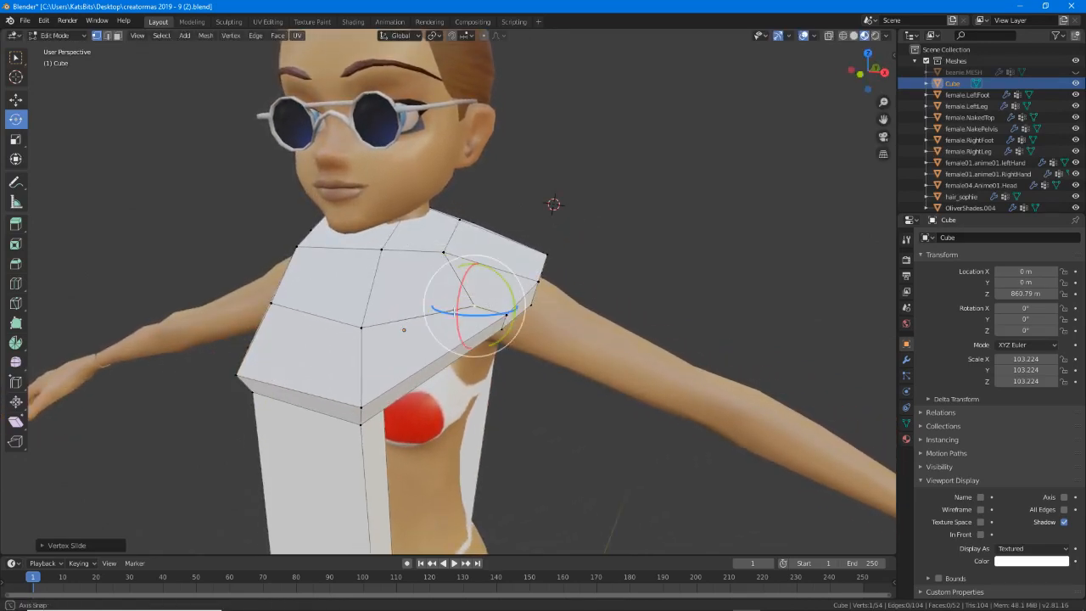
pyautogui.moveTo(434, 299); pyautogui.dragTo(456, 294, button='middle')
pyautogui.press('g')
pyautogui.press('g')
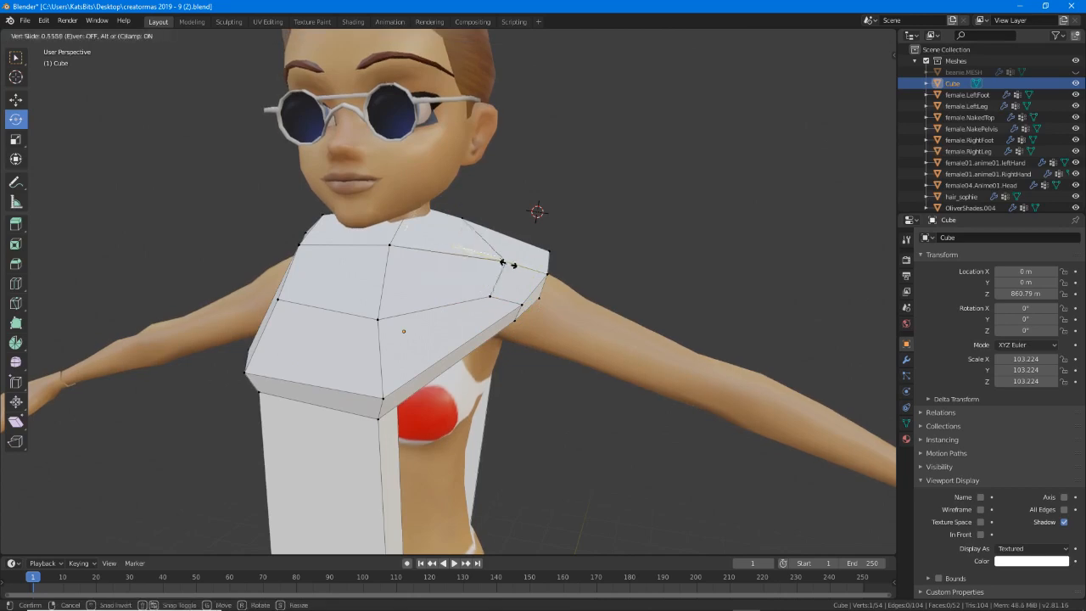
pyautogui.click(509, 263)
# Slide the two vertices on top of the left shoulder outward along their edges toward the arm.
pyautogui.moveTo(540, 273); pyautogui.dragTo(448, 307, button='middle')
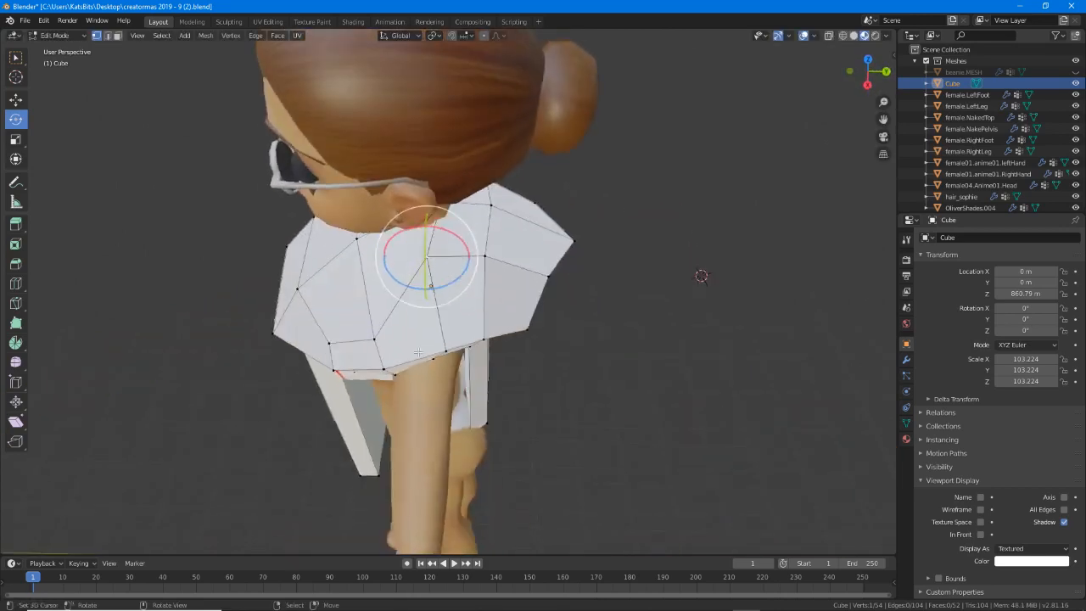
pyautogui.press('g')
pyautogui.press('g')
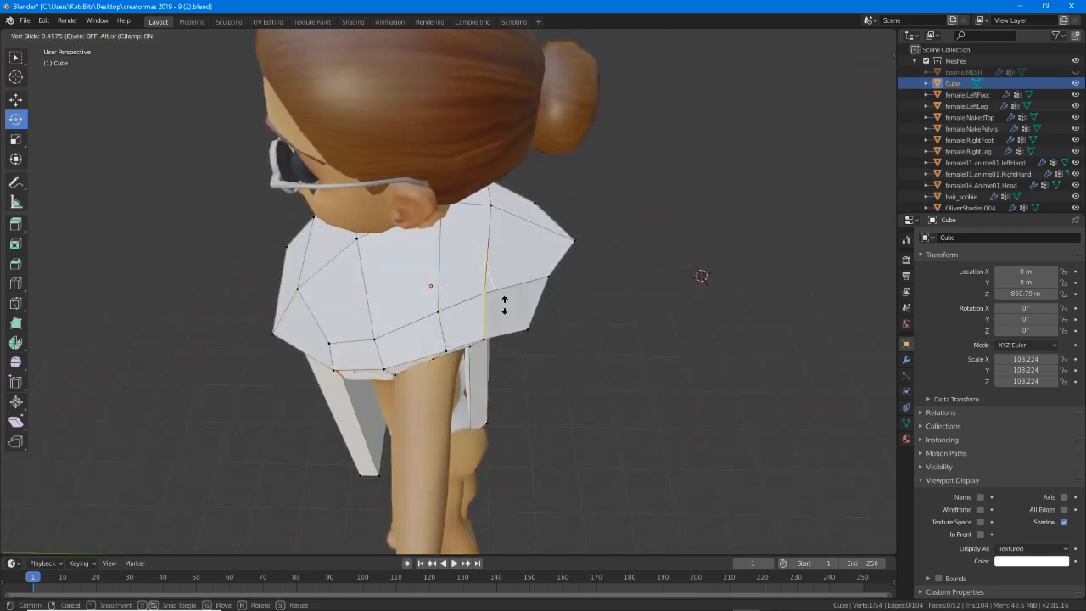
pyautogui.click(502, 279)
pyautogui.moveTo(502, 280); pyautogui.dragTo(477, 227, button='middle')
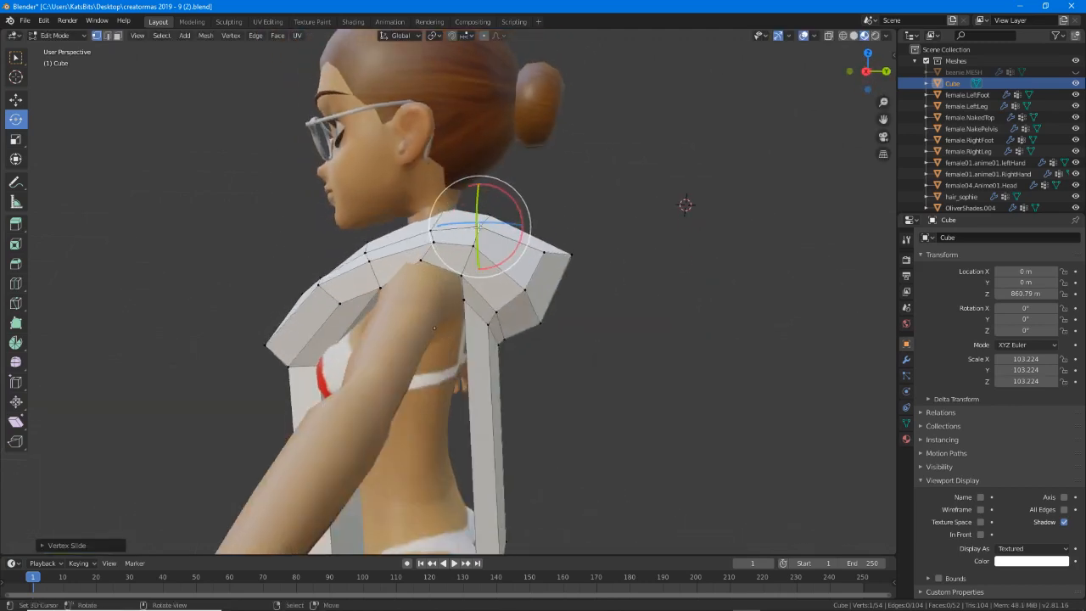
# Slide the upper right chest vertex about halfway down its edge toward the chest's lower rim.
pyautogui.moveTo(436, 240); pyautogui.dragTo(514, 245, button='middle')
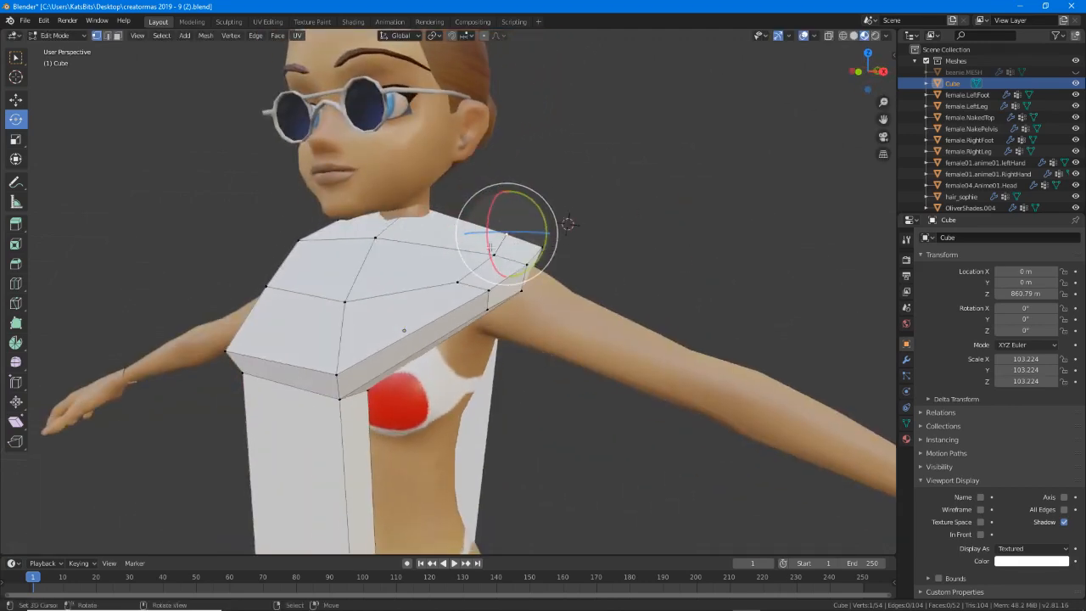
pyautogui.moveTo(448, 245); pyautogui.dragTo(520, 251, button='middle')
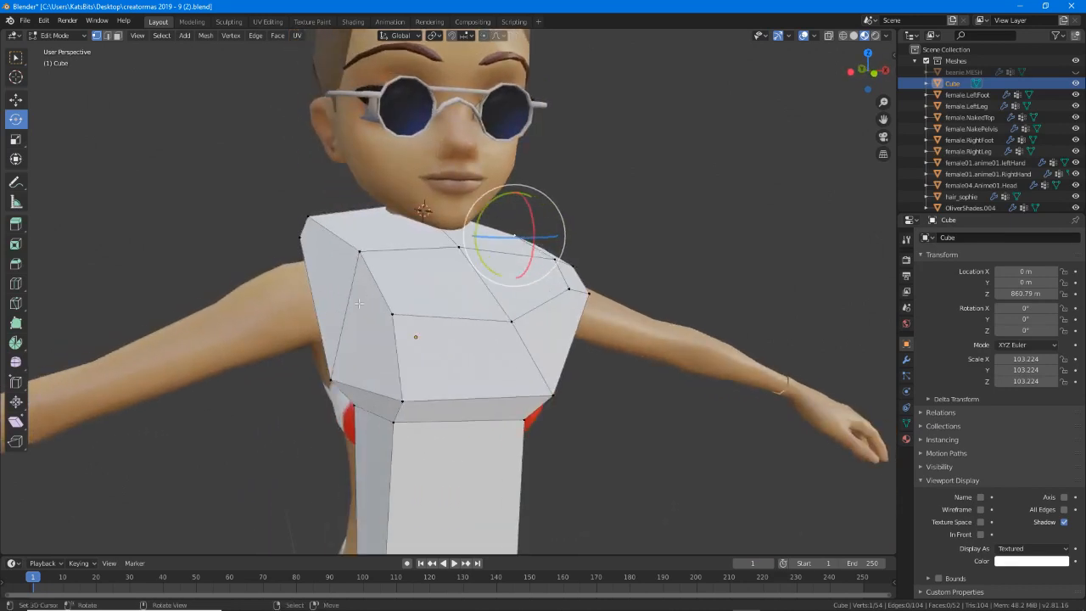
pyautogui.moveTo(359, 303); pyautogui.dragTo(378, 289, button='middle')
pyautogui.rightClick(430, 238)
pyautogui.press('g')
pyautogui.press('g')
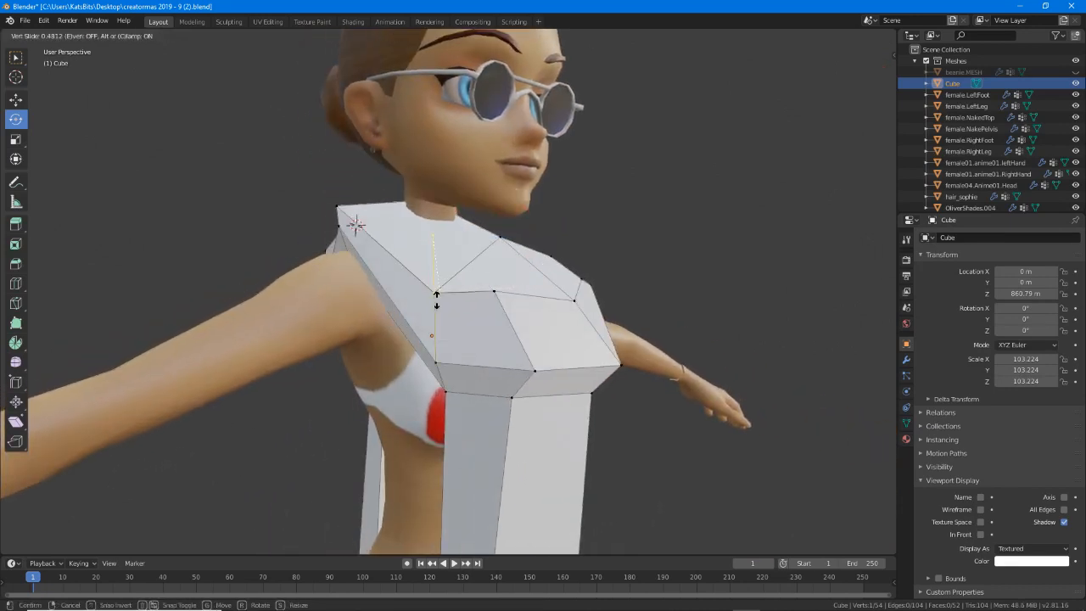
pyautogui.click(436, 302)
# Slide the two middle chest vertices down their edges toward the chest's lower rim.
pyautogui.rightClick(493, 293)
pyautogui.press('g')
pyautogui.press('g')
pyautogui.click(503, 326)
pyautogui.moveTo(504, 327); pyautogui.dragTo(388, 325, button='middle')
pyautogui.rightClick(444, 322)
pyautogui.press('g')
pyautogui.press('g')
pyautogui.click(459, 355)
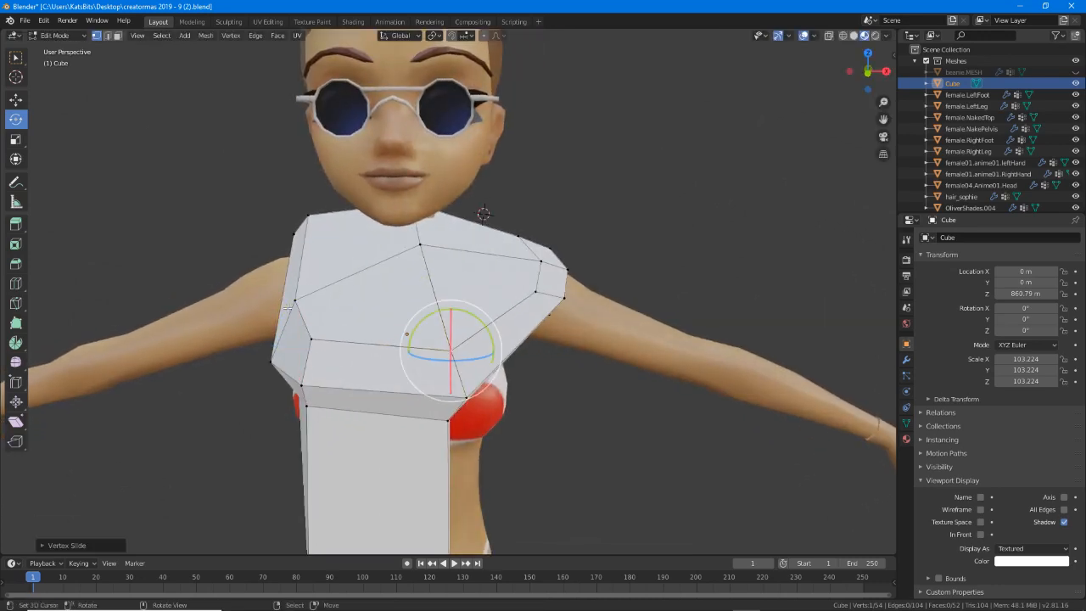
# Adjust the right side chest vertex and move the right shoulder's top vertex forward about 17 m.
pyautogui.press('g')
pyautogui.click(305, 307)
pyautogui.moveTo(305, 307); pyautogui.dragTo(433, 344, button='middle')
pyautogui.press('g')
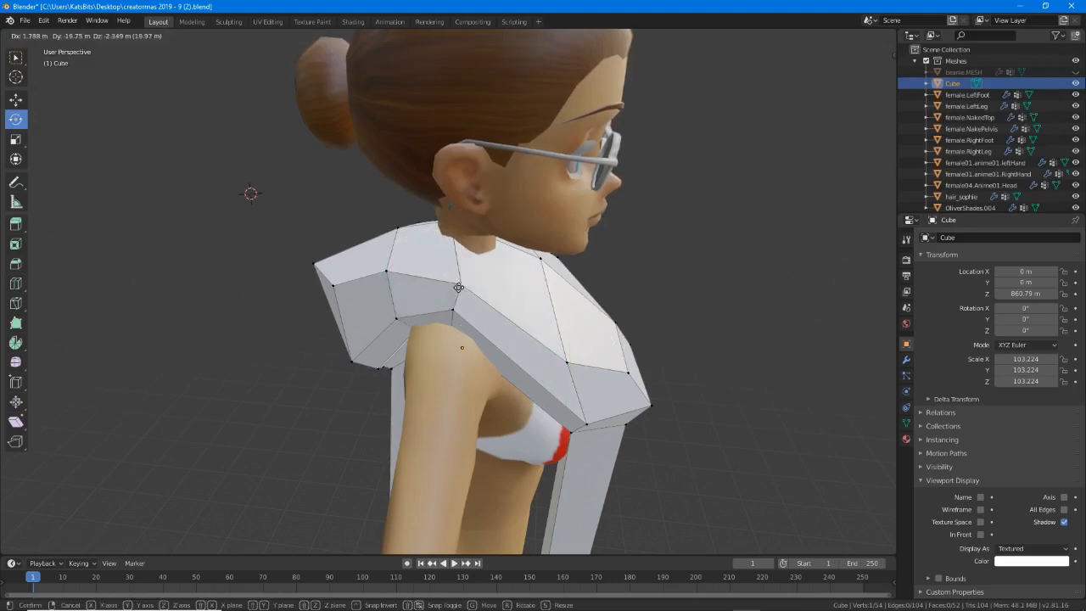
pyautogui.click(458, 288)
# Move the right upper-back vertex inward from behind and lower the centre vertex beside it.
pyautogui.moveTo(458, 287); pyautogui.dragTo(558, 253, button='middle')
pyautogui.press('g')
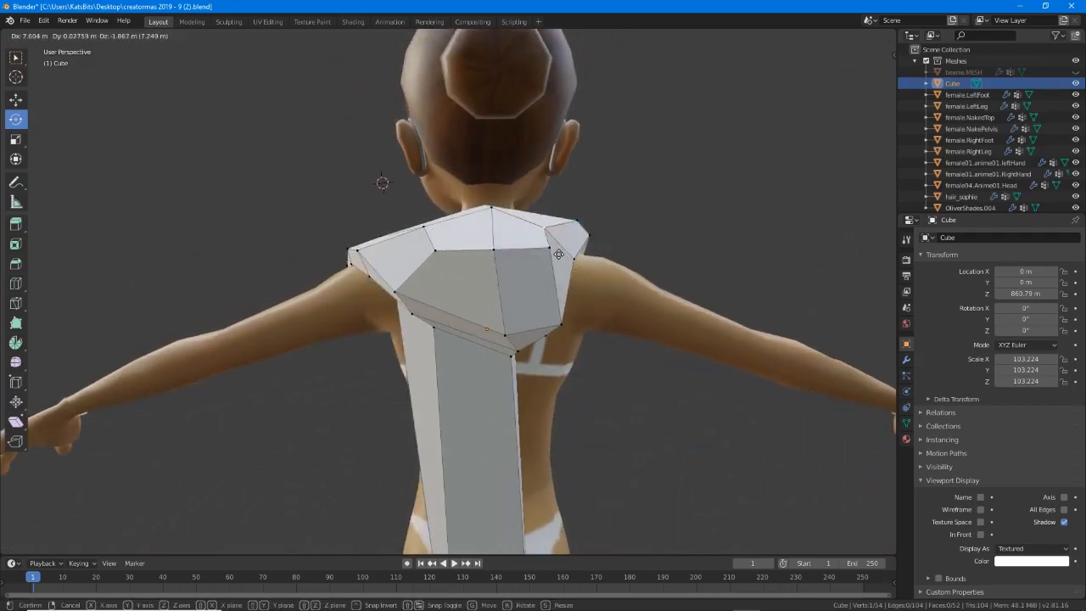
pyautogui.click(559, 253)
pyautogui.press('g')
pyautogui.click(516, 253)
pyautogui.press('g')
pyautogui.click(497, 260)
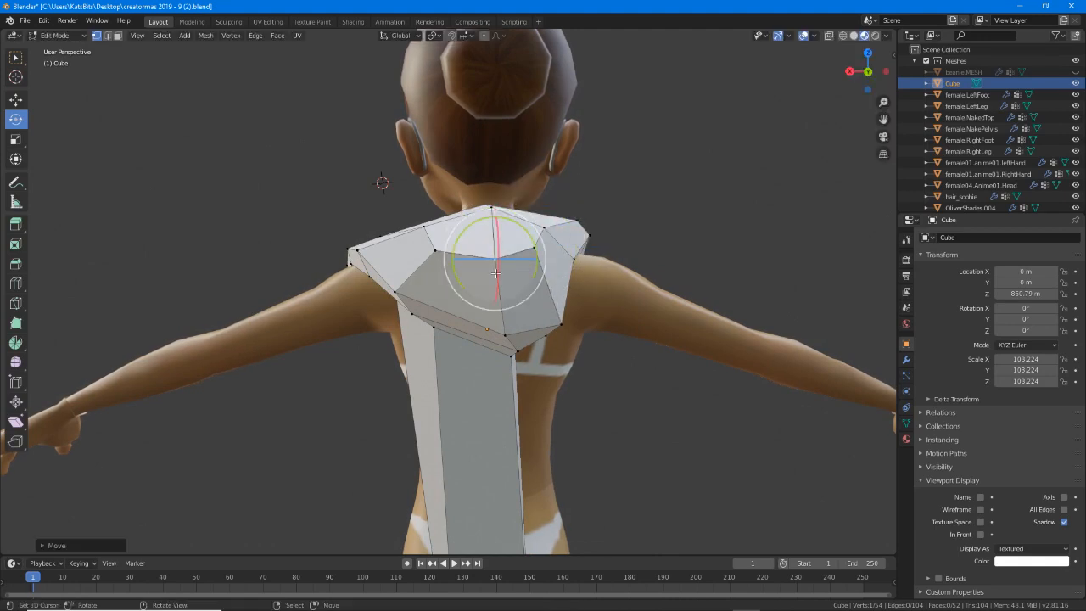
# Reposition the upper vertices of the left shoulder where it meets the upper back.
pyautogui.moveTo(497, 260); pyautogui.dragTo(595, 272, button='middle')
pyautogui.press('g')
pyautogui.click(350, 278)
pyautogui.rightClick(414, 246)
pyautogui.press('g')
pyautogui.click(396, 262)
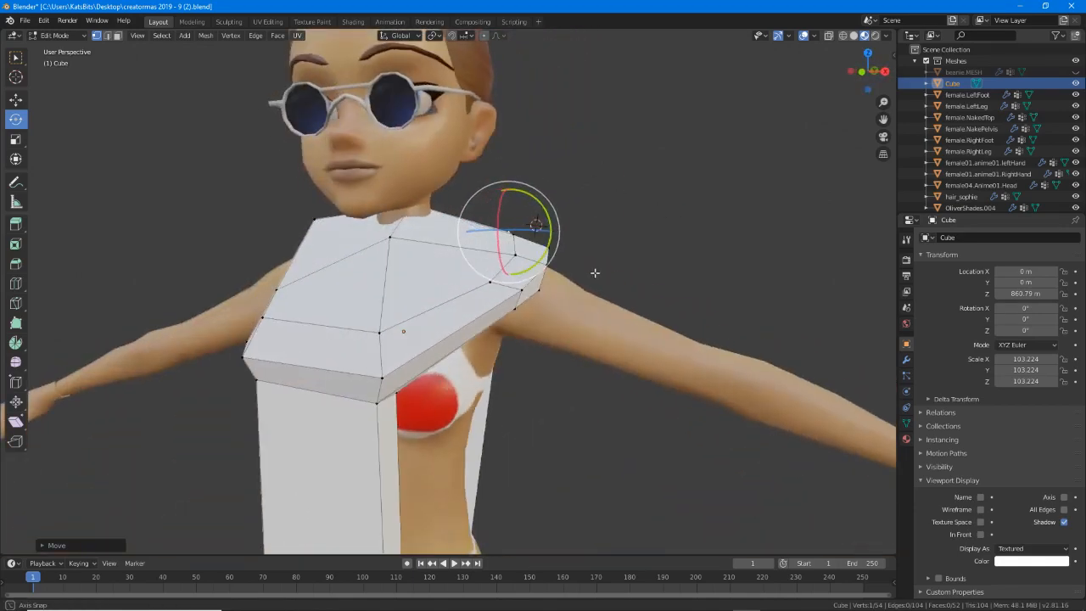
pyautogui.moveTo(515, 240); pyautogui.dragTo(491, 289, button='middle')
pyautogui.press('g')
pyautogui.click(477, 243)
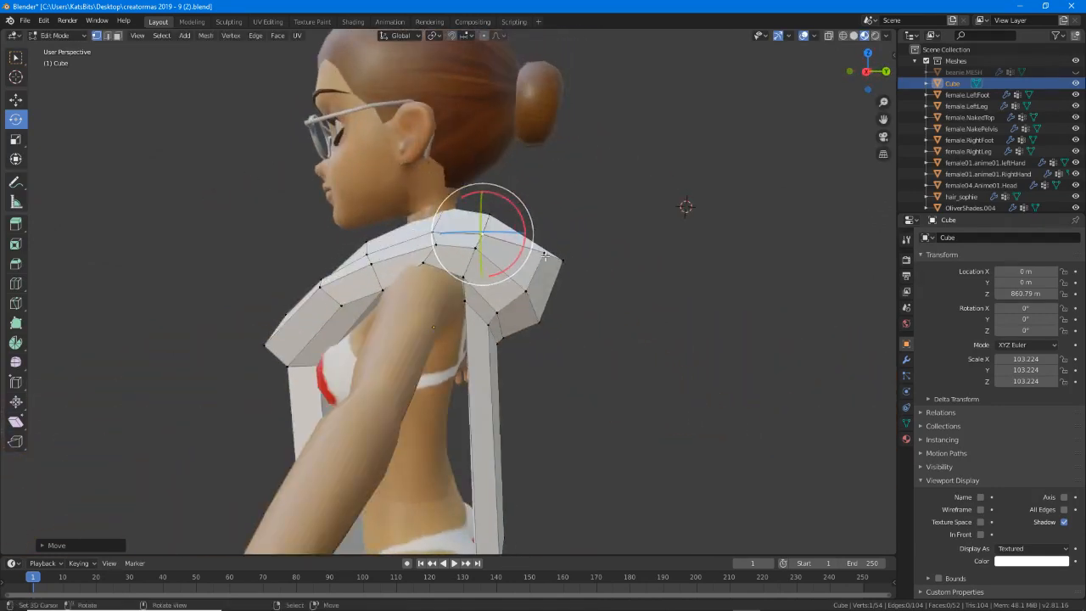
# Lower the upper back's rear and shoulder-blade vertices from the left side to round its profile.
pyautogui.press('g')
pyautogui.click(553, 285)
pyautogui.press('g')
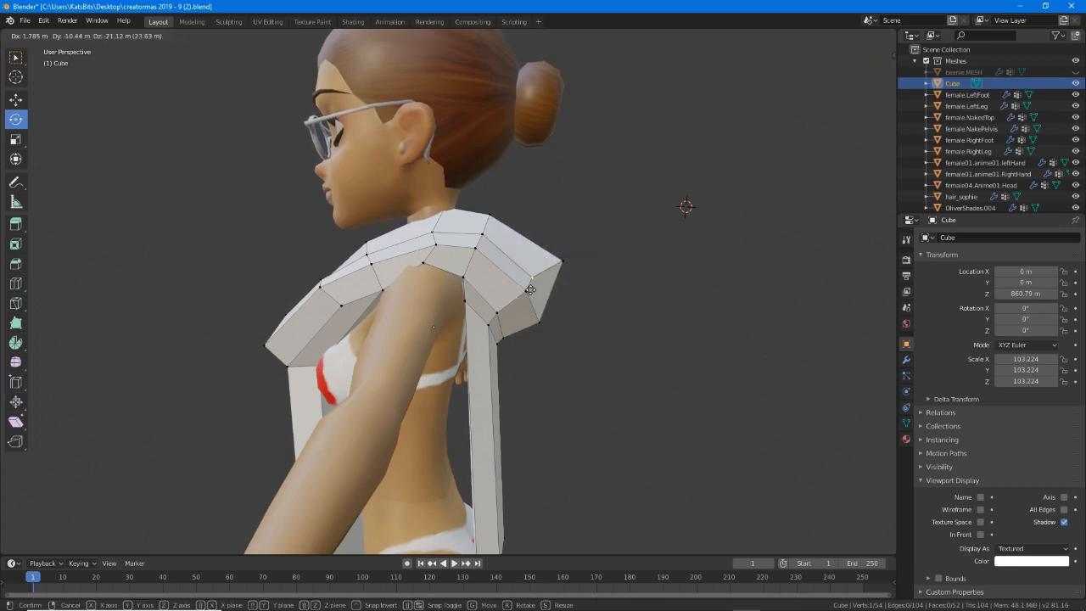
pyautogui.click(530, 285)
pyautogui.click(485, 237)
pyautogui.press('g')
pyautogui.click(484, 241)
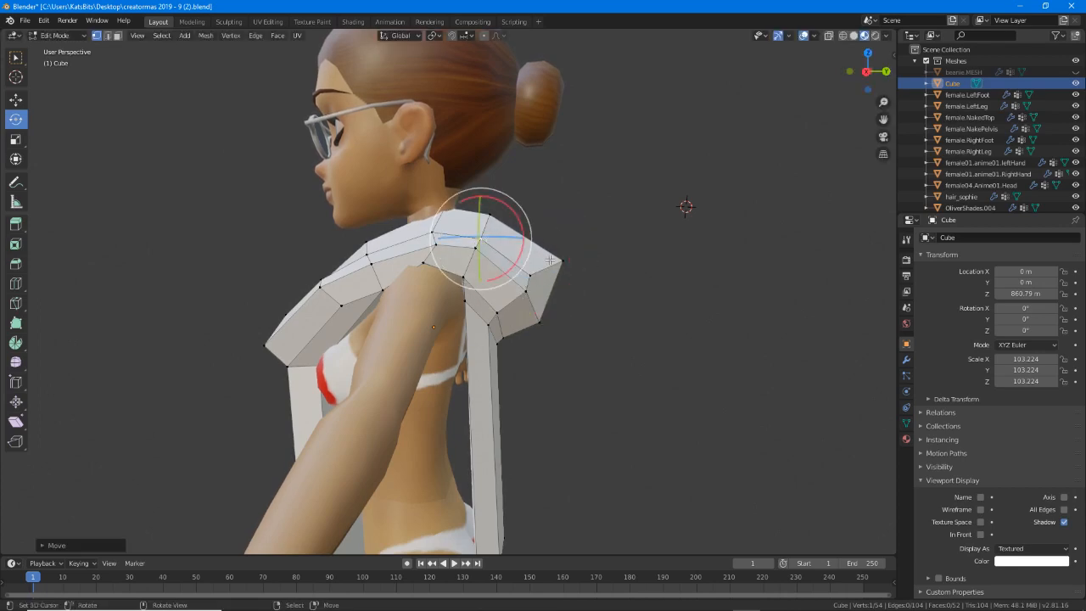
pyautogui.click(557, 280)
pyautogui.press('g')
pyautogui.click(545, 301)
# Adjust the upper-back vertices behind the right shoulder and lower the top rear vertex.
pyautogui.moveTo(545, 300); pyautogui.dragTo(411, 243, button='middle')
pyautogui.moveTo(468, 225); pyautogui.dragTo(409, 230, button='middle')
pyautogui.press('g')
pyautogui.click(407, 253)
pyautogui.press('g')
pyautogui.click(497, 231)
pyautogui.press('g')
pyautogui.click(404, 248)
pyautogui.click(421, 227)
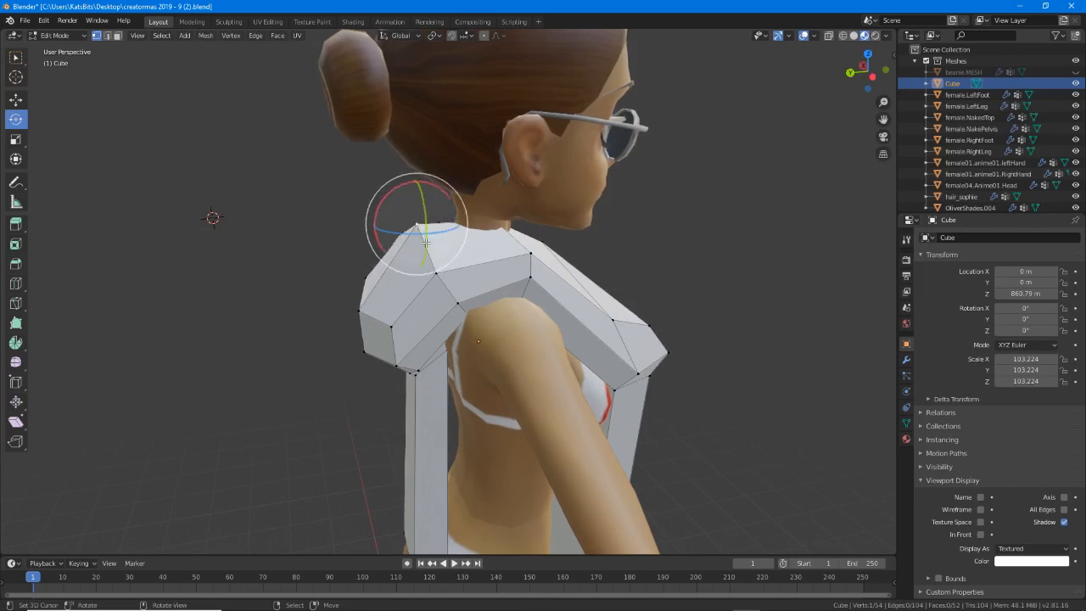
pyautogui.press('g')
pyautogui.click(415, 259)
# Reposition the upper-back vertices from behind to even out the faces between the neck and lower rim.
pyautogui.moveTo(415, 262); pyautogui.dragTo(562, 259, button='middle')
pyautogui.press('g')
pyautogui.click(526, 277)
pyautogui.click(549, 253)
pyautogui.press('g')
pyautogui.click(554, 255)
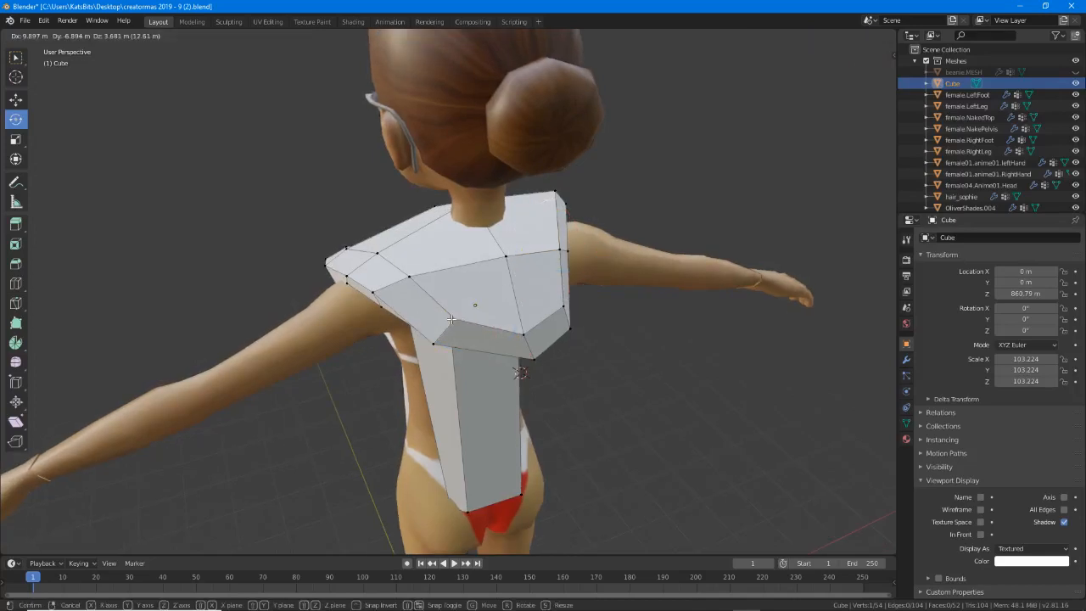
pyautogui.click(458, 319)
# Adjust the upper-back vertex behind the left shoulder.
pyautogui.click(411, 278)
pyautogui.moveTo(413, 278); pyautogui.dragTo(485, 330, button='middle')
pyautogui.press('g')
pyautogui.click(452, 311)
pyautogui.moveTo(428, 373); pyautogui.dragTo(461, 359, button='middle')
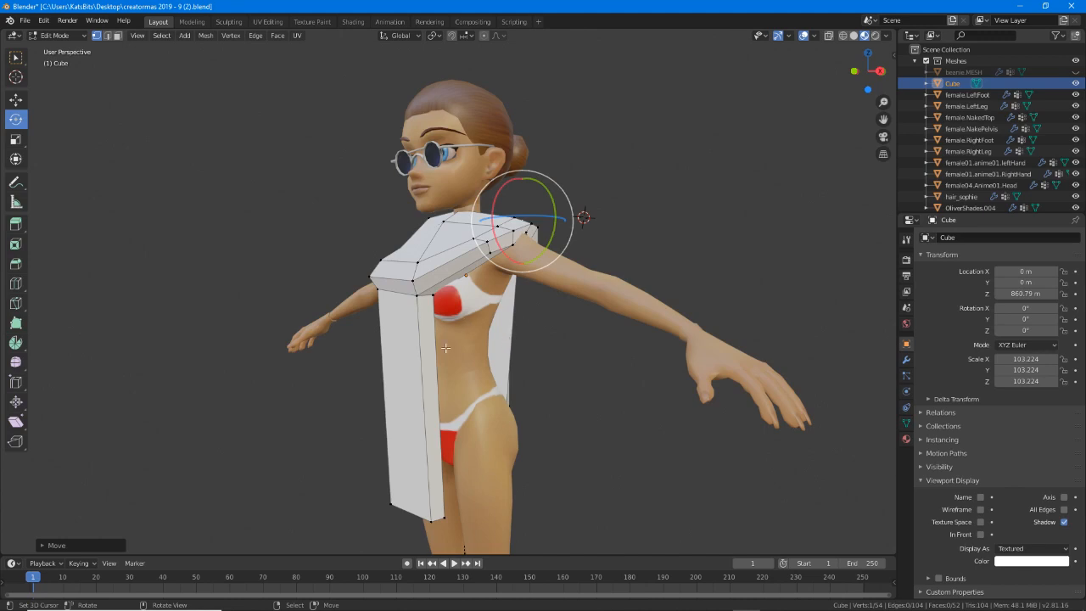
pyautogui.moveTo(438, 314); pyautogui.dragTo(490, 314, button='middle')
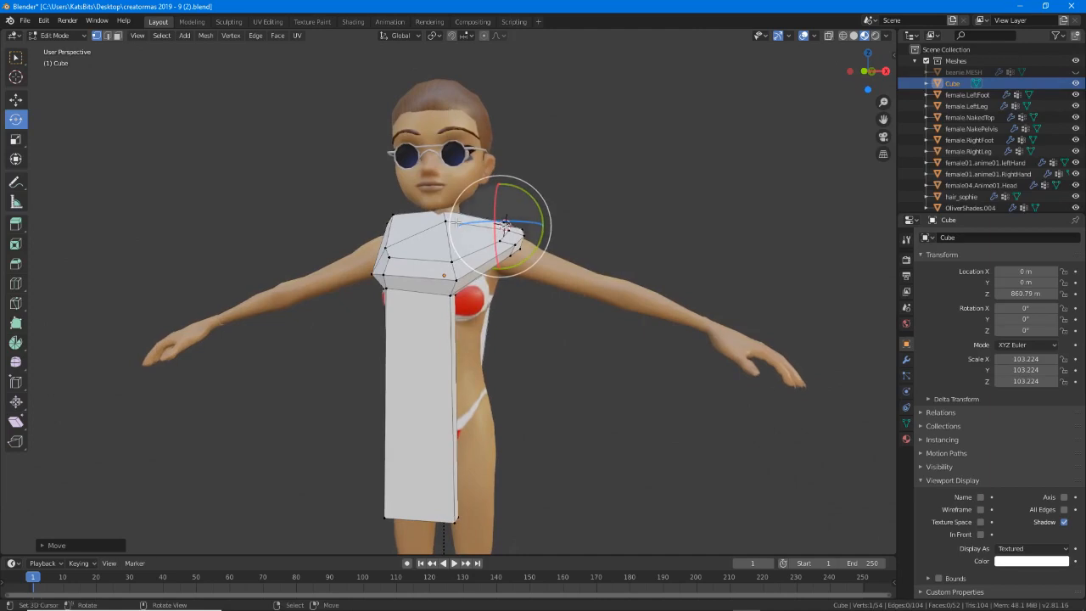
# Lower the centre chest vertex below the neckline and raise the neckline vertex at the front of the neck.
pyautogui.press('g')
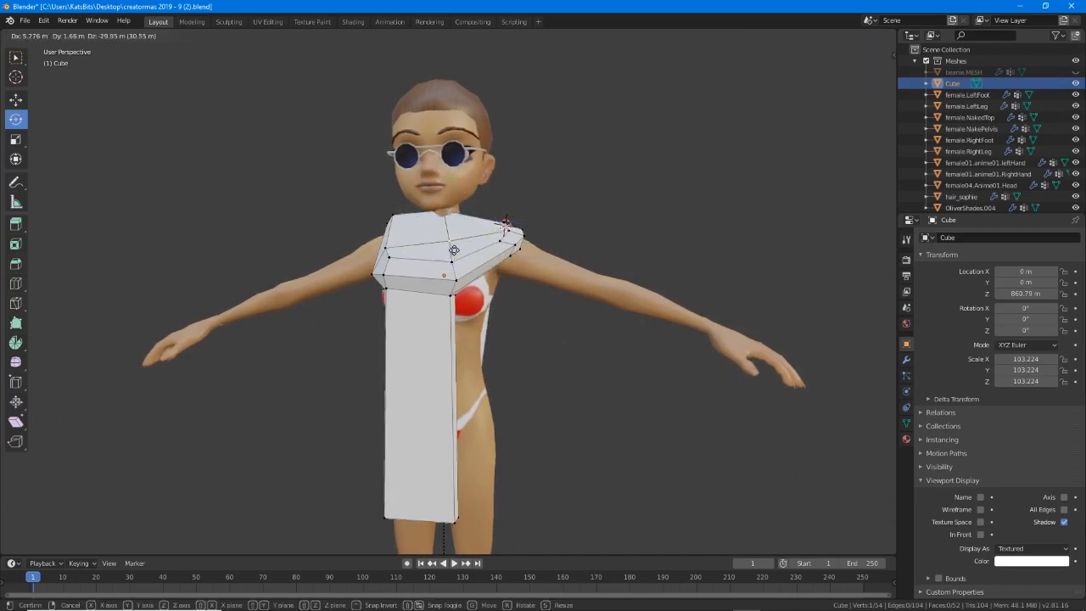
pyautogui.click(454, 251)
pyautogui.scroll(3, 454, 252)
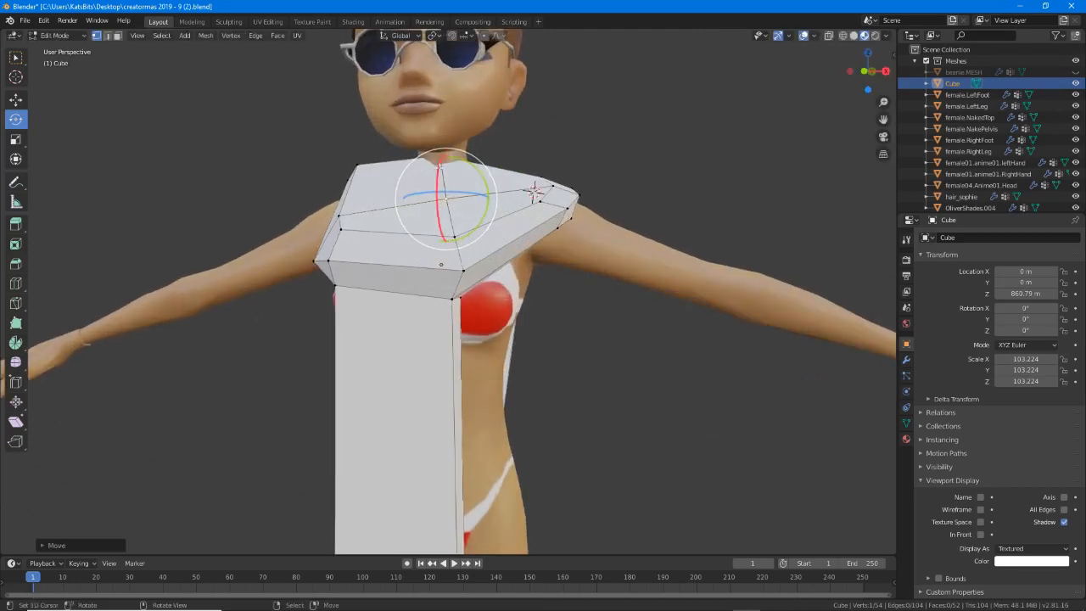
pyautogui.press('g')
pyautogui.click(443, 178)
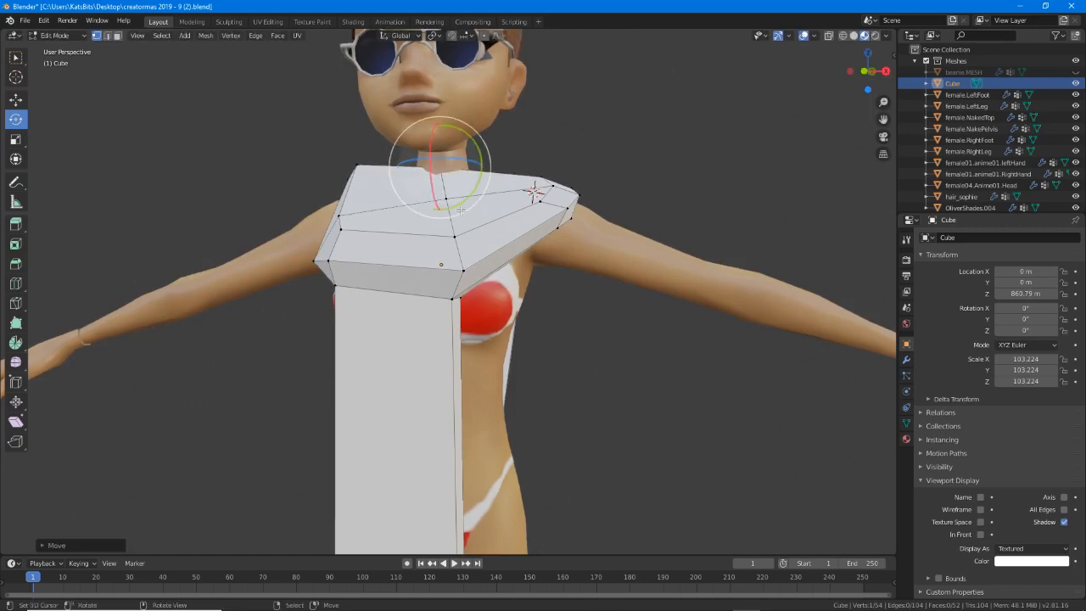
# Adjust the vertex behind the right shoulder and reposition the centre vertex of the upper back.
pyautogui.moveTo(442, 183); pyautogui.dragTo(525, 254, button='middle')
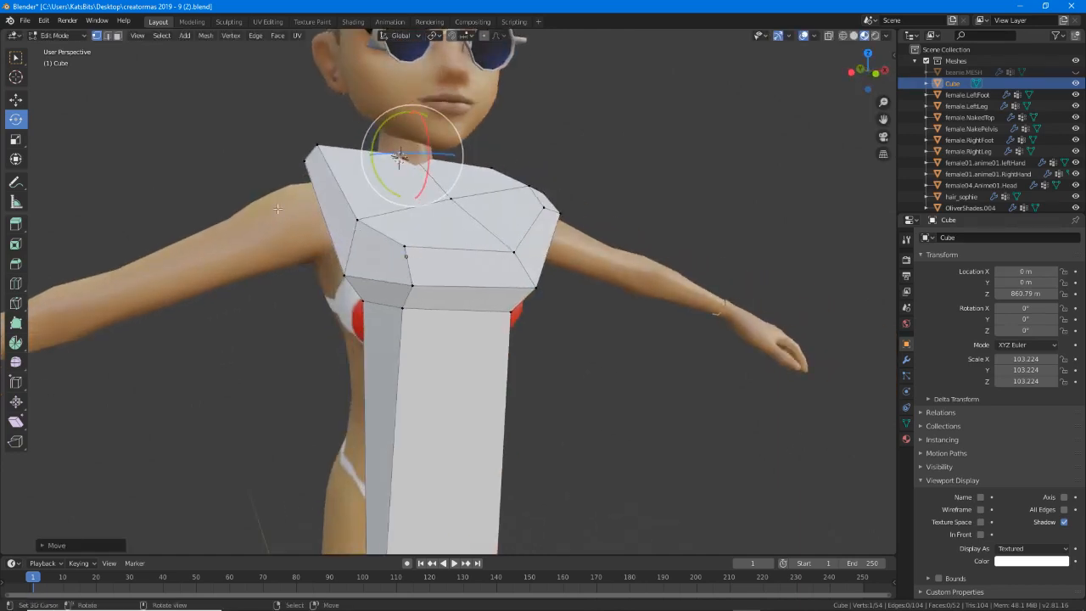
pyautogui.moveTo(294, 246); pyautogui.dragTo(339, 238, button='middle')
pyautogui.press('g')
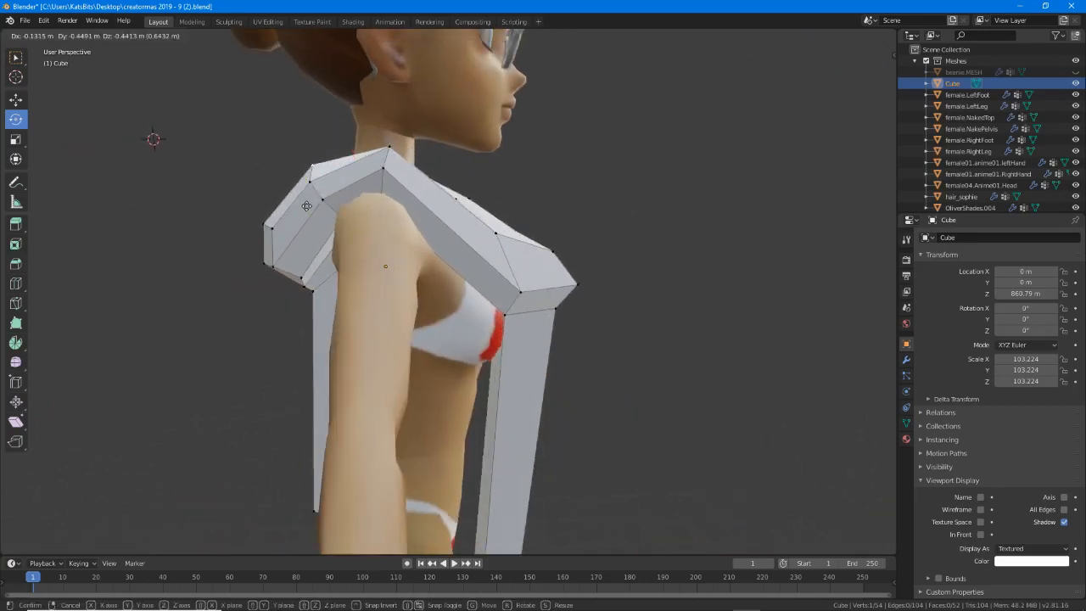
pyautogui.click(300, 207)
pyautogui.moveTo(300, 208); pyautogui.dragTo(347, 280, button='middle')
pyautogui.press('g')
pyautogui.click(352, 259)
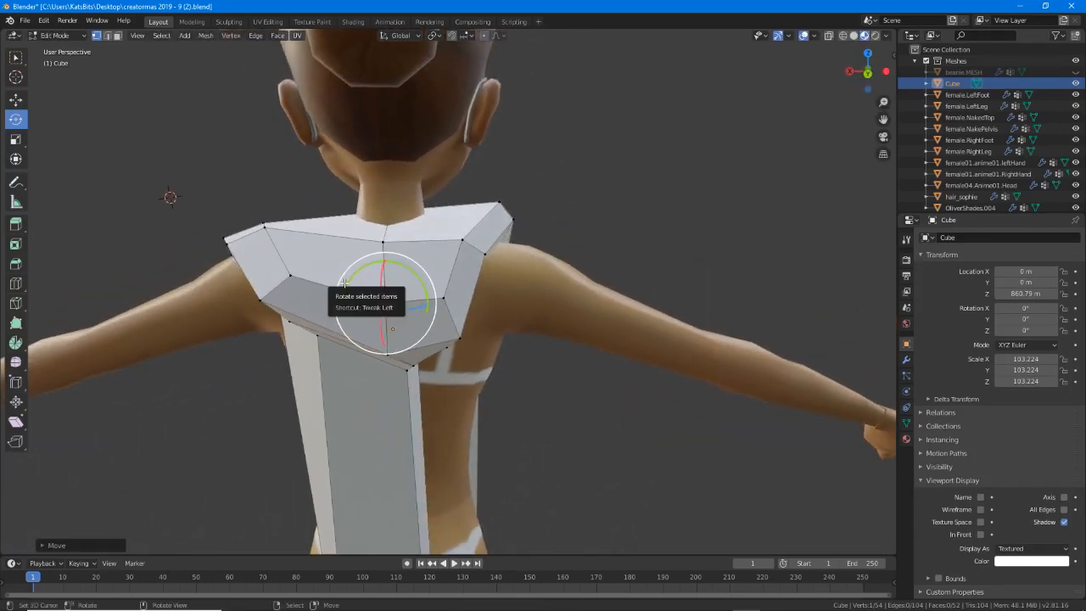
# Extrude the eight top faces surrounding the neck, across chest, shoulders and upper back, upward.
pyautogui.moveTo(304, 262); pyautogui.dragTo(480, 326, button='middle')
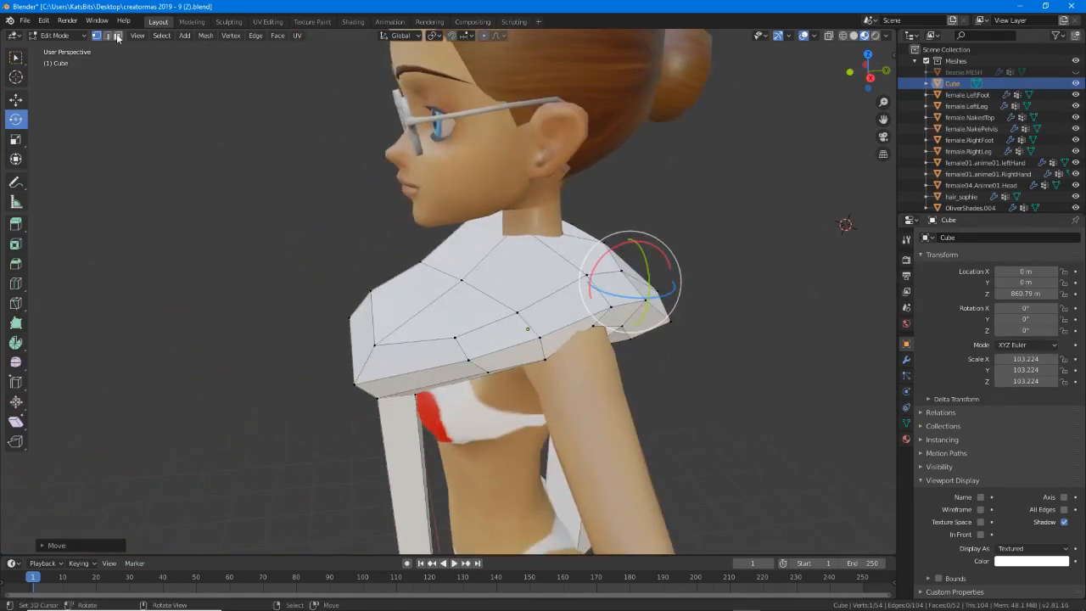
pyautogui.keyDown('shift'); pyautogui.click(506, 292); pyautogui.keyUp('shift')
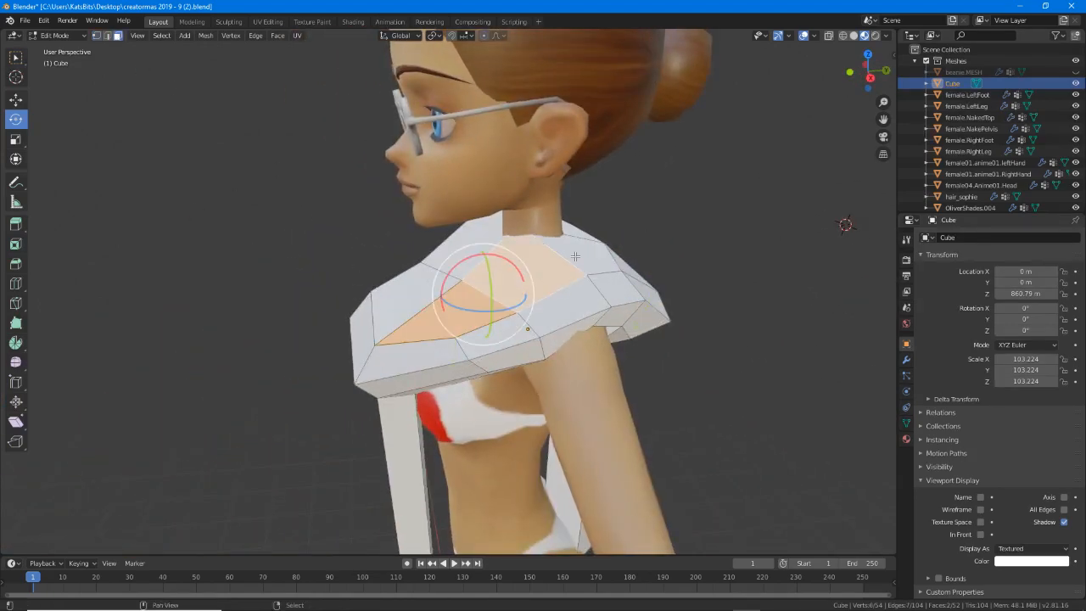
pyautogui.keyDown('shift'); pyautogui.click(575, 256); pyautogui.keyUp('shift')
pyautogui.keyDown('shift'); pyautogui.click(414, 297); pyautogui.keyUp('shift')
pyautogui.keyDown('shift'); pyautogui.click(466, 250); pyautogui.keyUp('shift')
pyautogui.moveTo(516, 280); pyautogui.dragTo(473, 307, button='middle')
pyautogui.keyDown('shift'); pyautogui.click(395, 350); pyautogui.keyUp('shift')
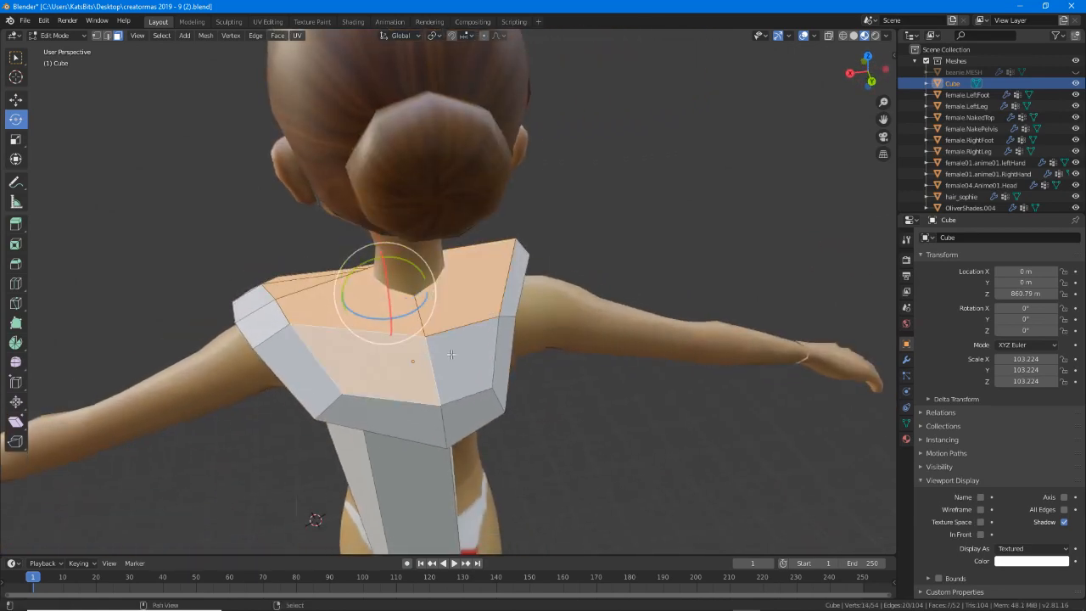
pyautogui.keyDown('shift'); pyautogui.click(466, 354); pyautogui.keyUp('shift')
pyautogui.moveTo(467, 353); pyautogui.dragTo(151, 171, button='middle')
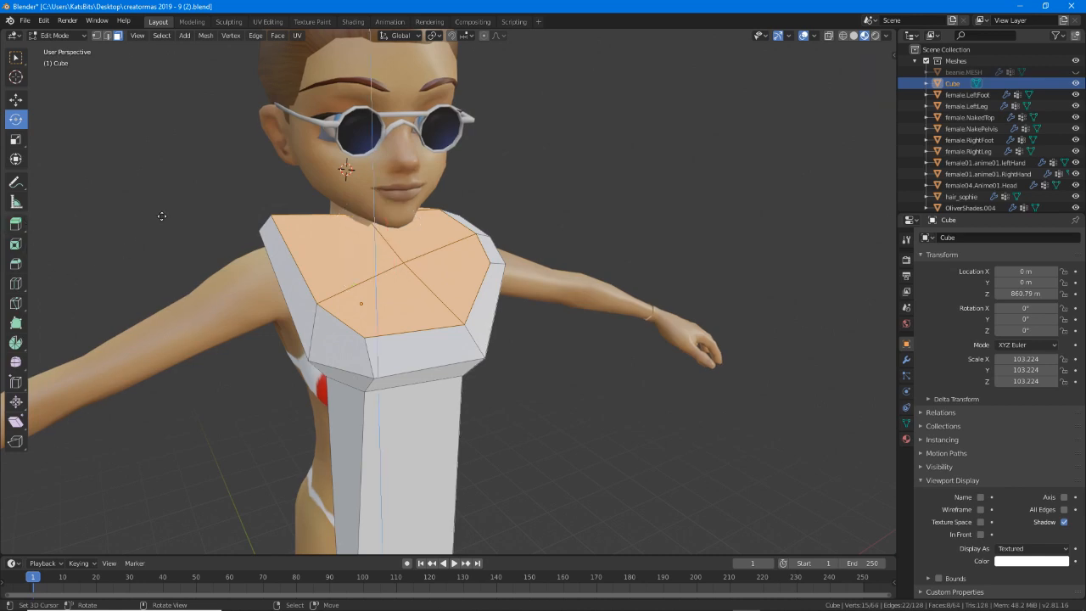
pyautogui.press('e')
pyautogui.click(177, 185)
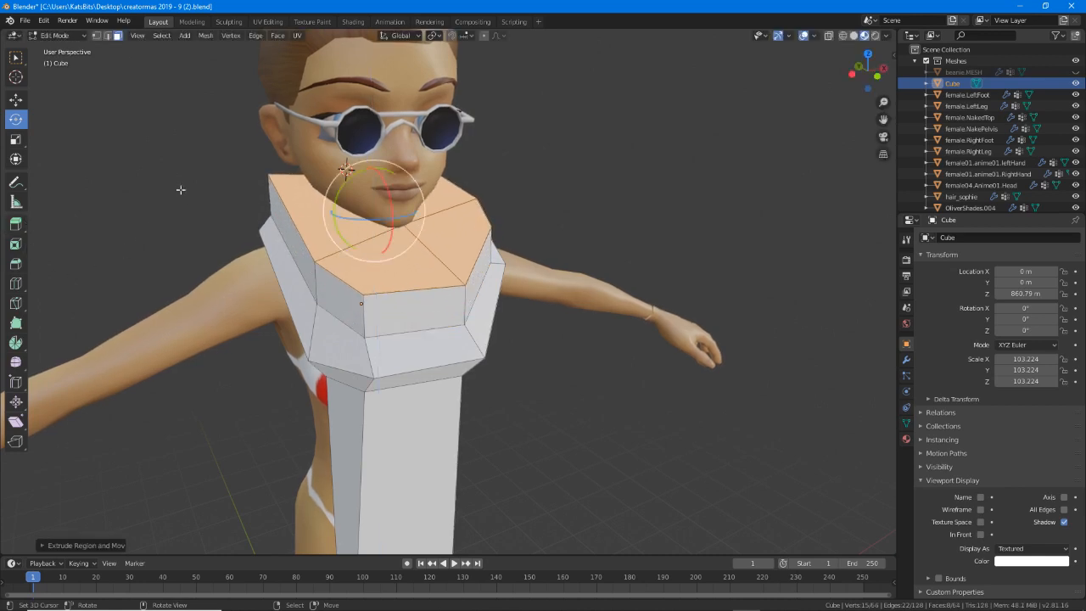
# Scale the extruded top faces inward toward the neck to form a sloping collar.
pyautogui.moveTo(182, 189); pyautogui.dragTo(384, 282, button='middle')
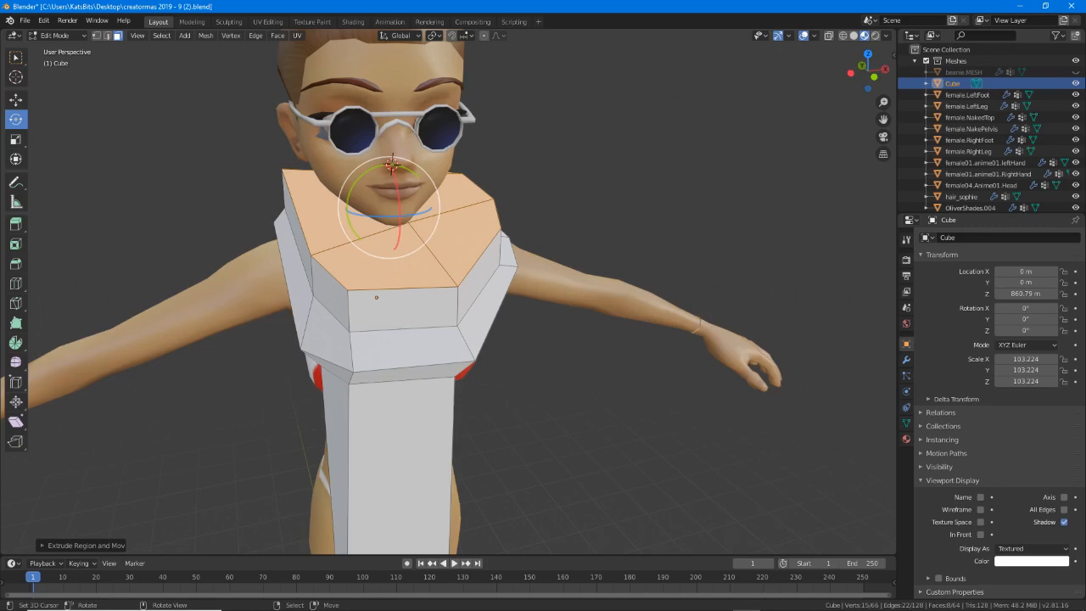
pyautogui.press('s')
pyautogui.click(462, 270)
pyautogui.moveTo(462, 270); pyautogui.dragTo(539, 298, button='middle')
pyautogui.moveTo(440, 295); pyautogui.dragTo(566, 287, button='middle')
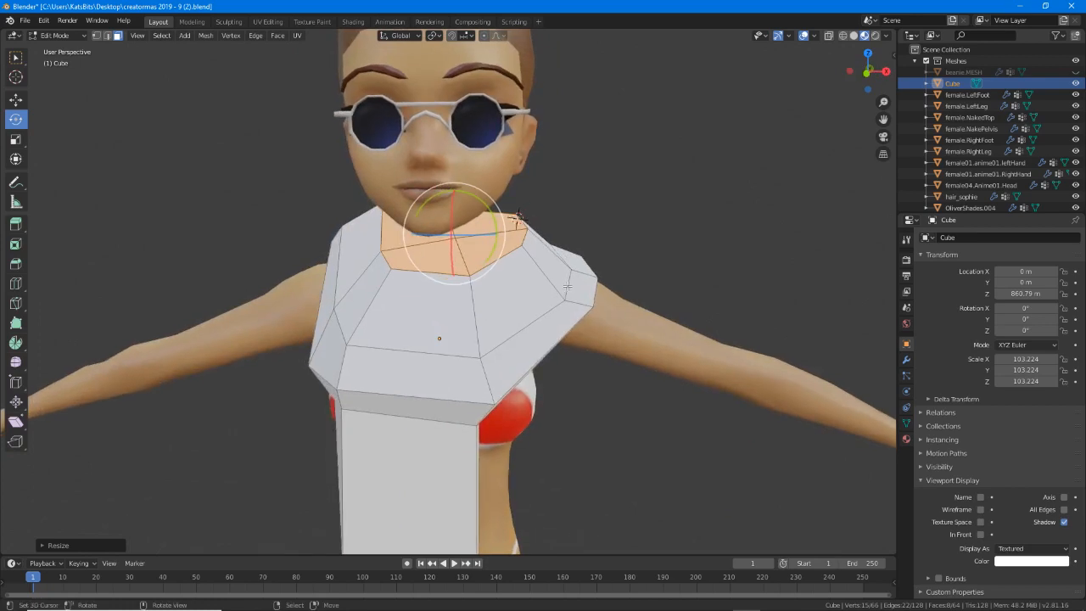
# Raise the front edge of the left shoulder and reposition the adjoining armhole vertices.
pyautogui.moveTo(640, 260); pyautogui.dragTo(595, 264, button='middle')
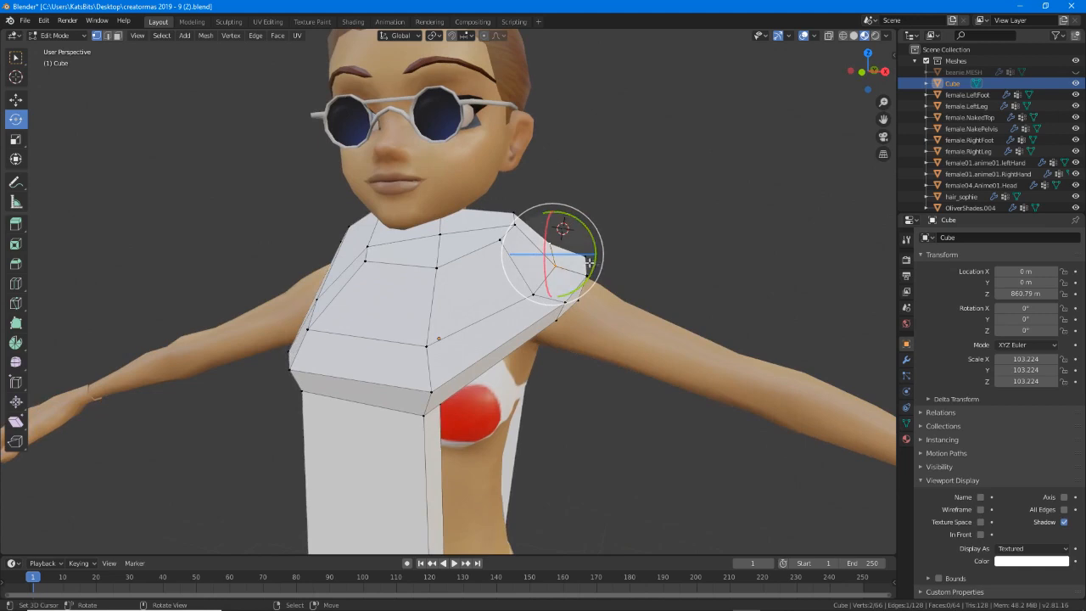
pyautogui.press('g')
pyautogui.click(598, 240)
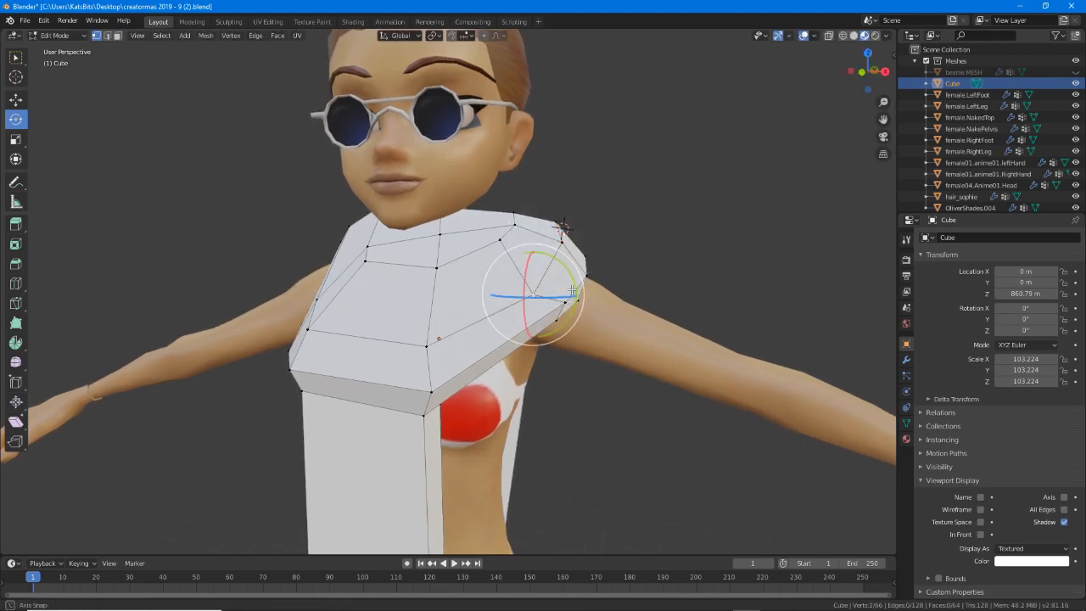
pyautogui.moveTo(572, 290); pyautogui.dragTo(515, 277, button='middle')
pyautogui.press('g')
pyautogui.click(614, 293)
pyautogui.click(504, 261)
pyautogui.press('g')
pyautogui.click(553, 254)
# Reposition individual shoulder vertices in small moves to smooth the contour between collar and armhole.
pyautogui.press('g')
pyautogui.click(544, 286)
pyautogui.press('g')
pyautogui.click(556, 289)
pyautogui.press('g')
pyautogui.click(551, 290)
pyautogui.rightClick(545, 269)
pyautogui.press('g')
pyautogui.click(564, 272)
pyautogui.press('g')
pyautogui.click(512, 277)
# Adjust the vertex behind the right shoulder and move the neighbouring upper-back vertices to round the form.
pyautogui.rightClick(427, 272)
pyautogui.press('g')
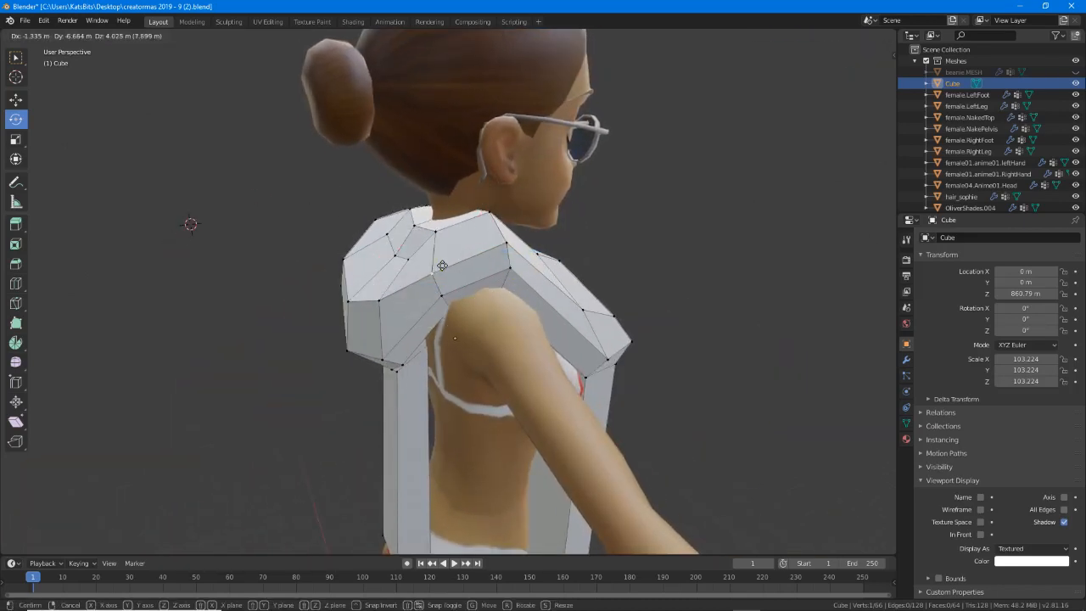
pyautogui.click(441, 265)
pyautogui.moveTo(411, 278); pyautogui.dragTo(510, 247, button='middle')
pyautogui.keyDown('shift'); pyautogui.rightClick(388, 241); pyautogui.keyUp('shift')
pyautogui.press('g')
pyautogui.click(385, 260)
# Lower the four vertices along the left front corner of the chest and hanging panel.
pyautogui.moveTo(313, 273); pyautogui.dragTo(434, 317, button='middle')
pyautogui.press('g')
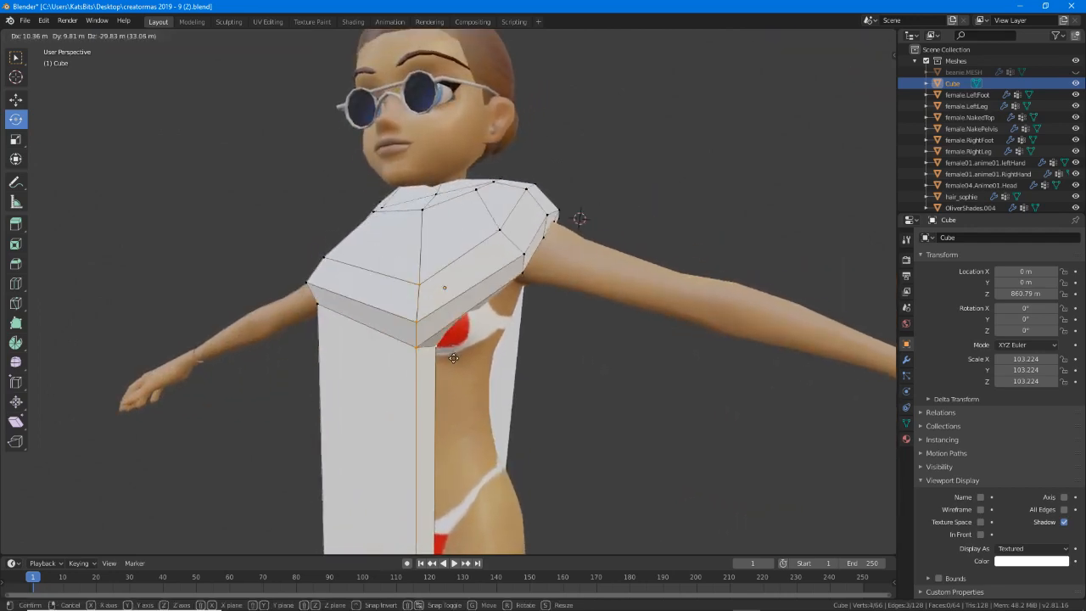
pyautogui.click(452, 365)
# Hide the female.NakedTop object to expose the inside of the clothing mesh.
pyautogui.moveTo(452, 365); pyautogui.dragTo(714, 193, button='middle')
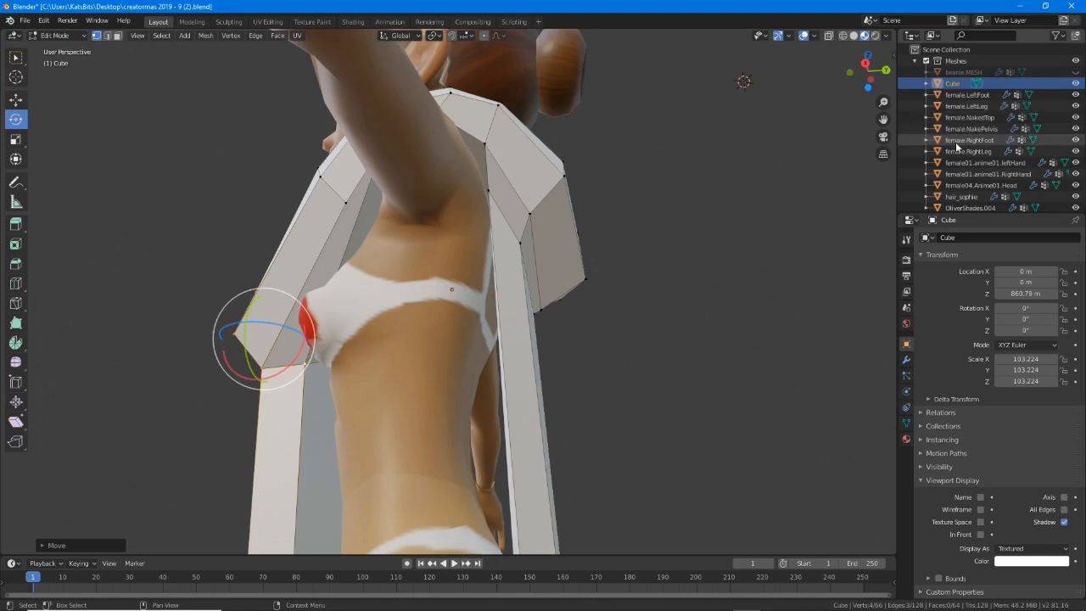
pyautogui.click(1074, 118)
pyautogui.moveTo(482, 213); pyautogui.dragTo(464, 222, button='middle')
pyautogui.keyDown('shift'); pyautogui.moveTo(363, 292); pyautogui.dragTo(506, 216, button='middle'); pyautogui.keyUp('shift')
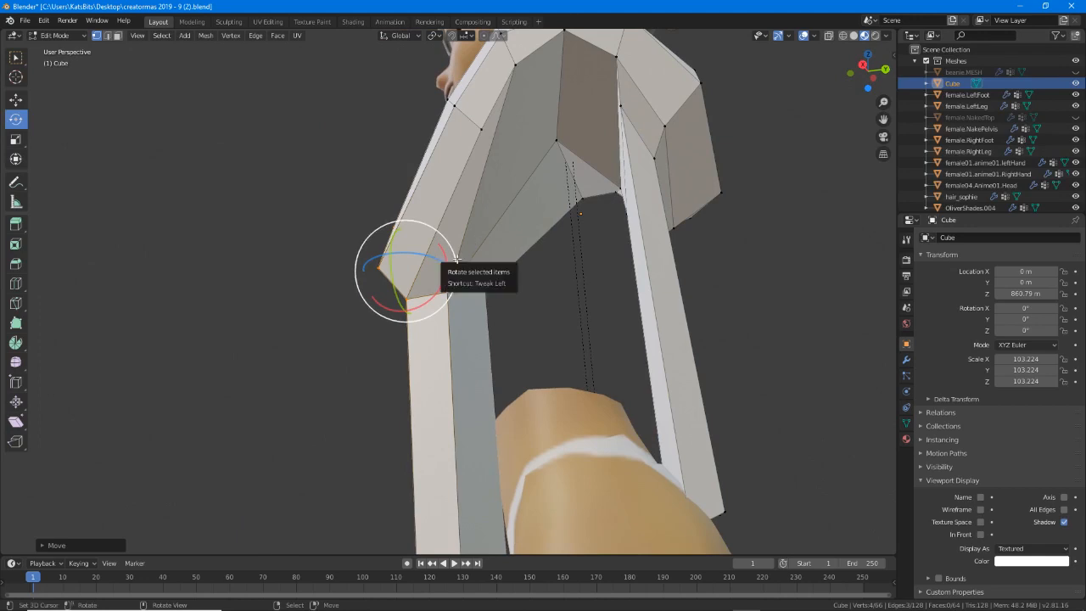
# Examine the underside faces and edges between the left armhole and the front hanging panel.
pyautogui.moveTo(405, 298); pyautogui.dragTo(472, 296)
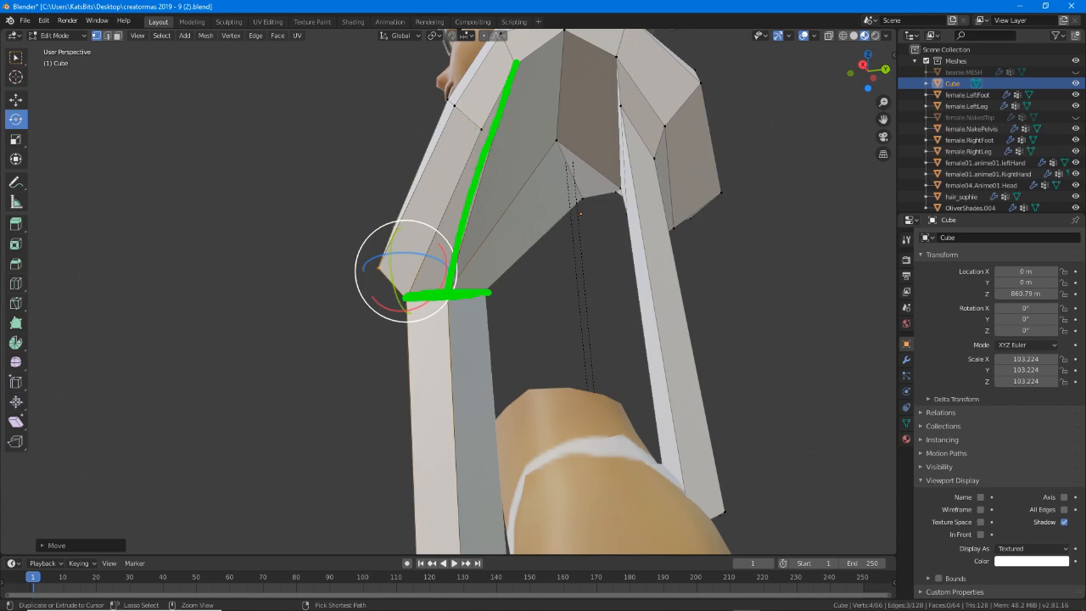
pyautogui.press('Escape')
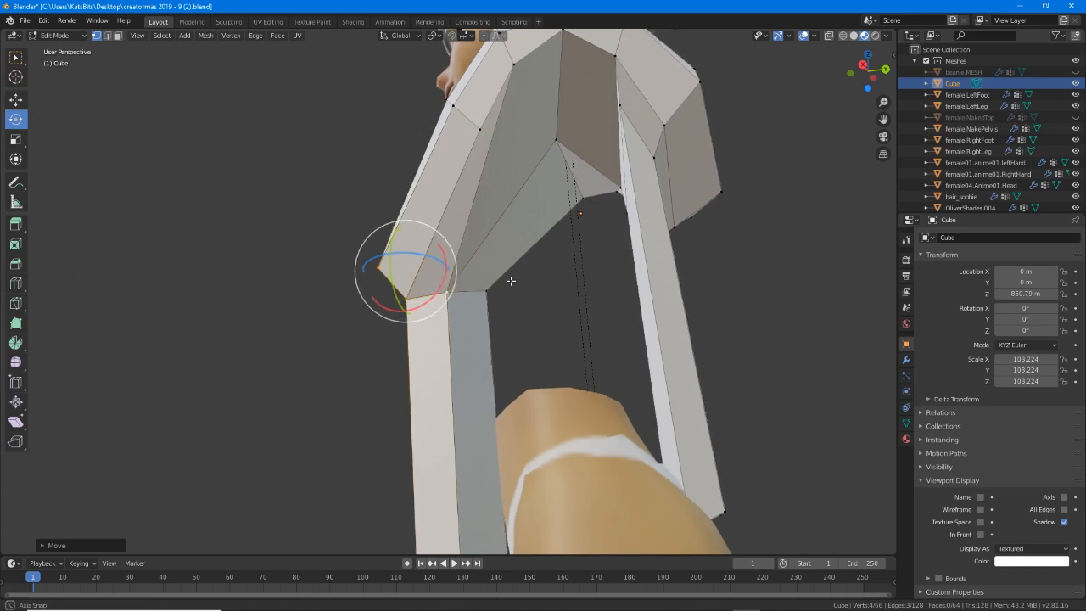
pyautogui.moveTo(509, 279); pyautogui.dragTo(422, 215, button='middle')
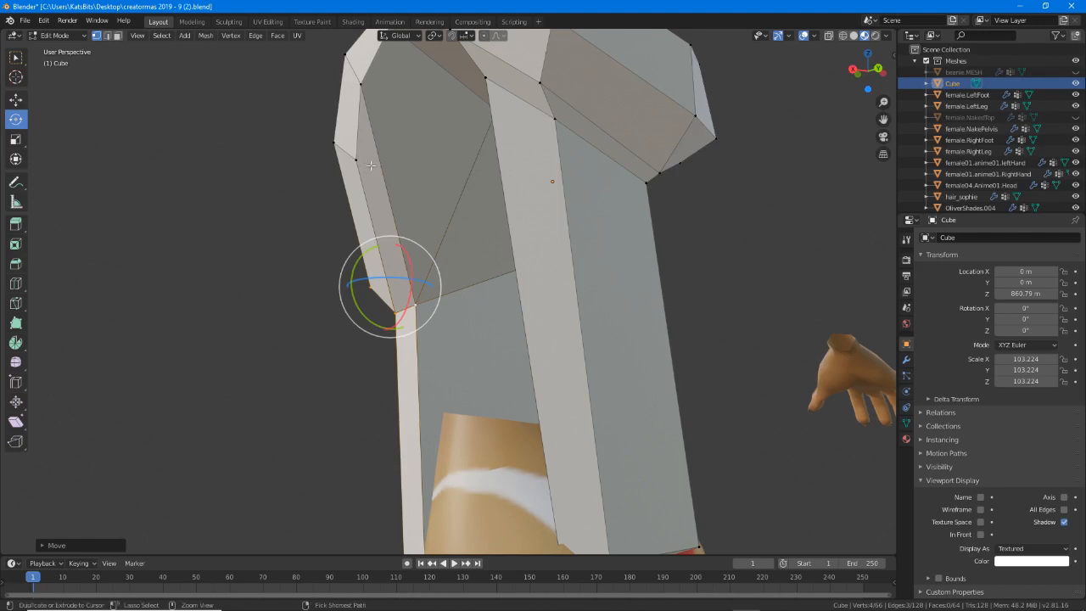
pyautogui.moveTo(357, 158); pyautogui.dragTo(465, 202)
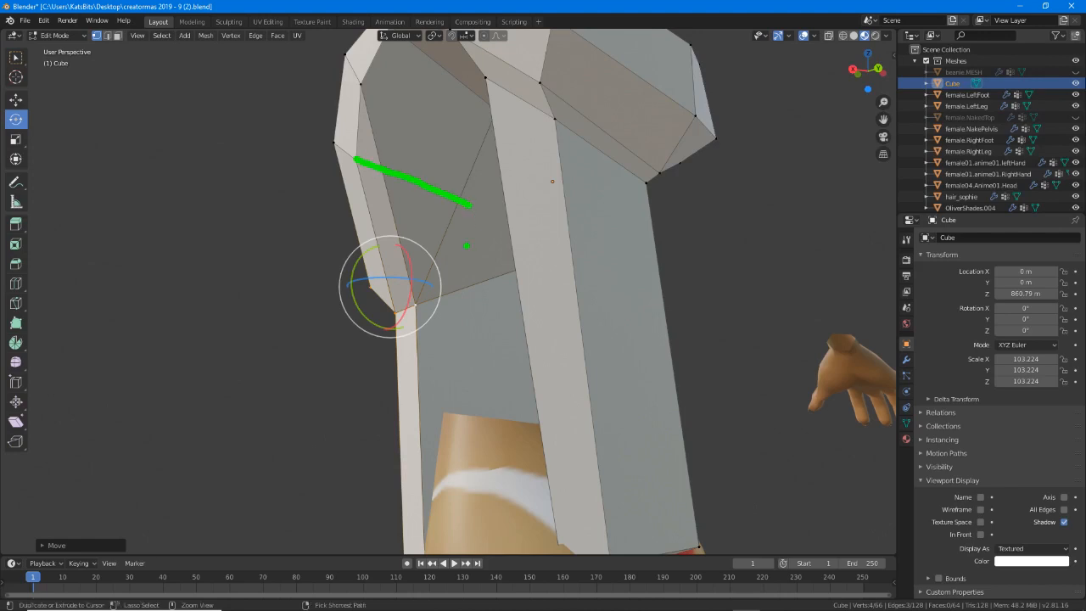
pyautogui.moveTo(457, 241); pyautogui.dragTo(413, 178, button='middle')
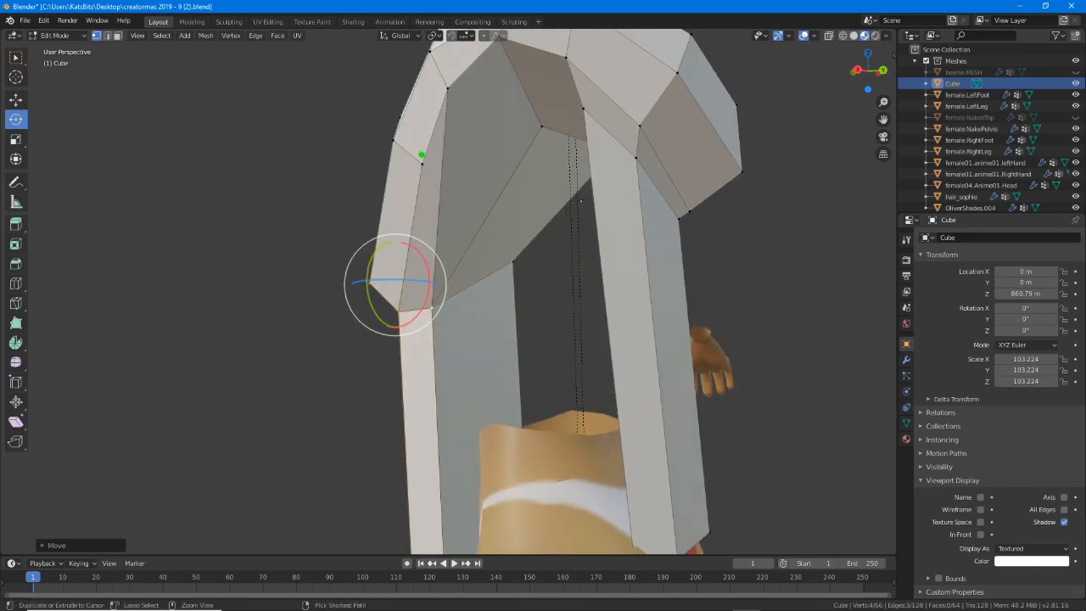
pyautogui.moveTo(422, 154); pyautogui.dragTo(424, 155)
pyautogui.moveTo(513, 255); pyautogui.dragTo(509, 265)
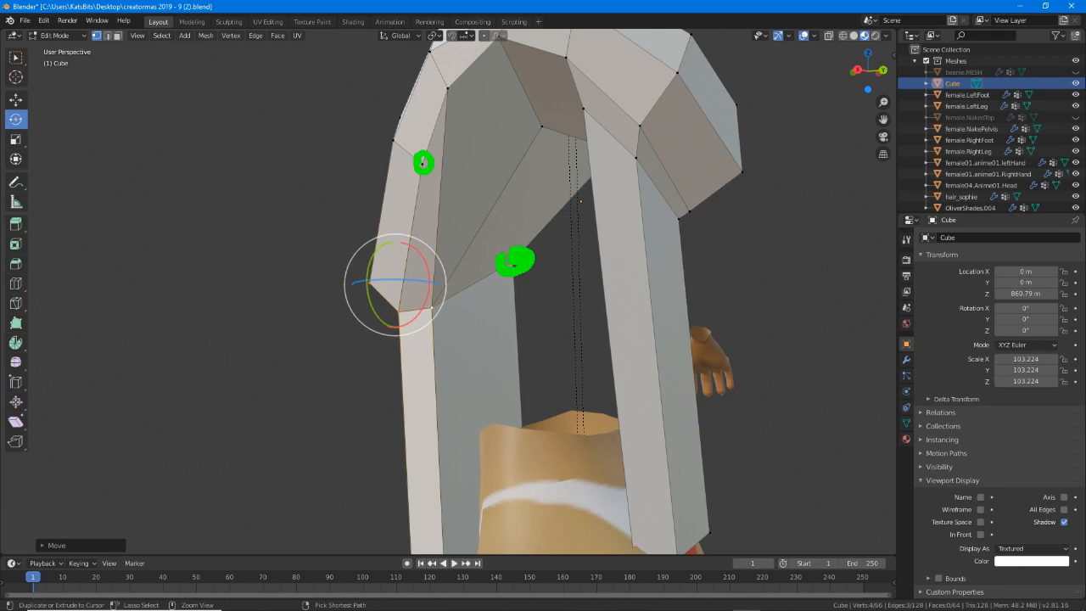
pyautogui.moveTo(510, 264)
pyautogui.mouseDown(button='middle')
pyautogui.moveTo(536, 339)
pyautogui.moveTo(568, 300)
pyautogui.moveTo(552, 325)
pyautogui.moveTo(538, 305)
pyautogui.moveTo(572, 231)
pyautogui.moveTo(383, 155)
pyautogui.moveTo(415, 183)
pyautogui.moveTo(543, 202)
pyautogui.mouseUp(button='middle')
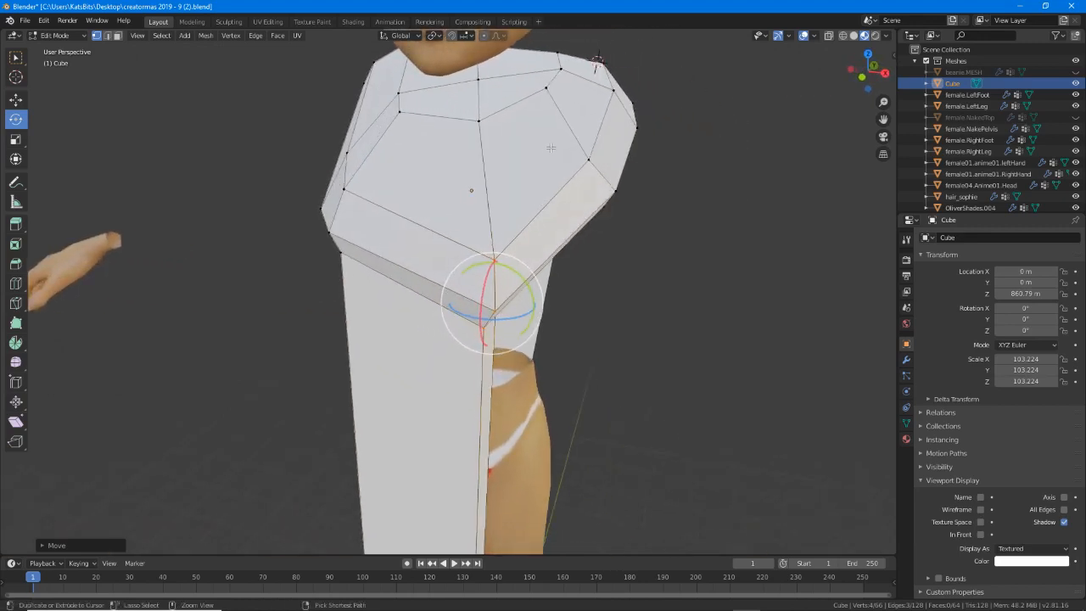
pyautogui.moveTo(586, 161); pyautogui.dragTo(609, 177)
pyautogui.moveTo(344, 189)
pyautogui.mouseDown()
pyautogui.moveTo(332, 234)
pyautogui.moveTo(348, 256)
pyautogui.mouseUp()
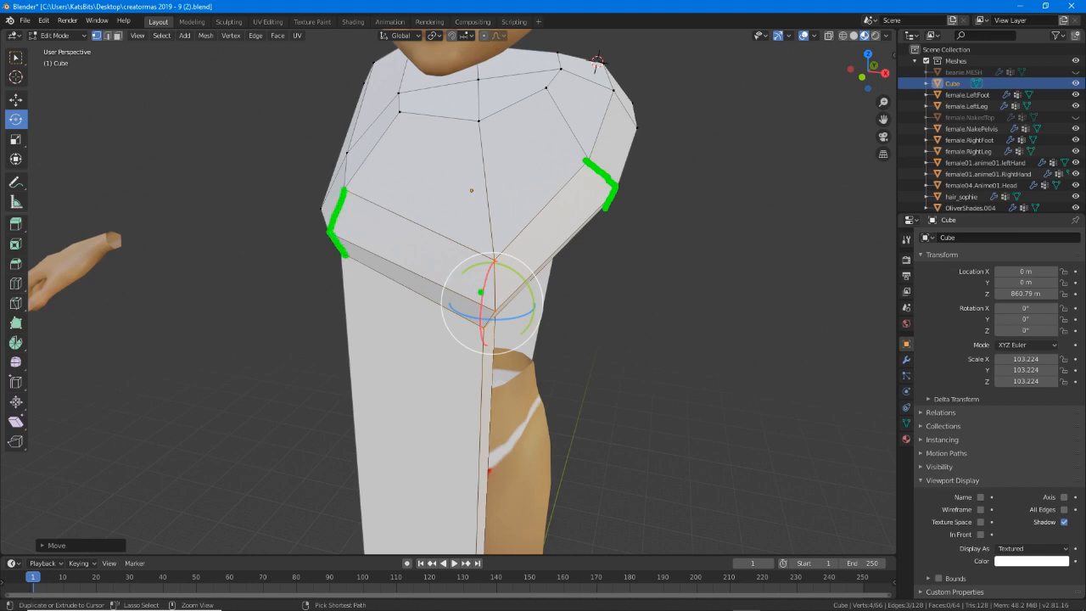
pyautogui.moveTo(555, 274)
pyautogui.mouseDown(button='middle')
pyautogui.moveTo(381, 264)
pyautogui.moveTo(424, 283)
pyautogui.moveTo(387, 275)
pyautogui.moveTo(393, 256)
pyautogui.moveTo(487, 286)
pyautogui.moveTo(415, 254)
pyautogui.moveTo(431, 238)
pyautogui.moveTo(407, 233)
pyautogui.moveTo(388, 206)
pyautogui.mouseUp(button='middle')
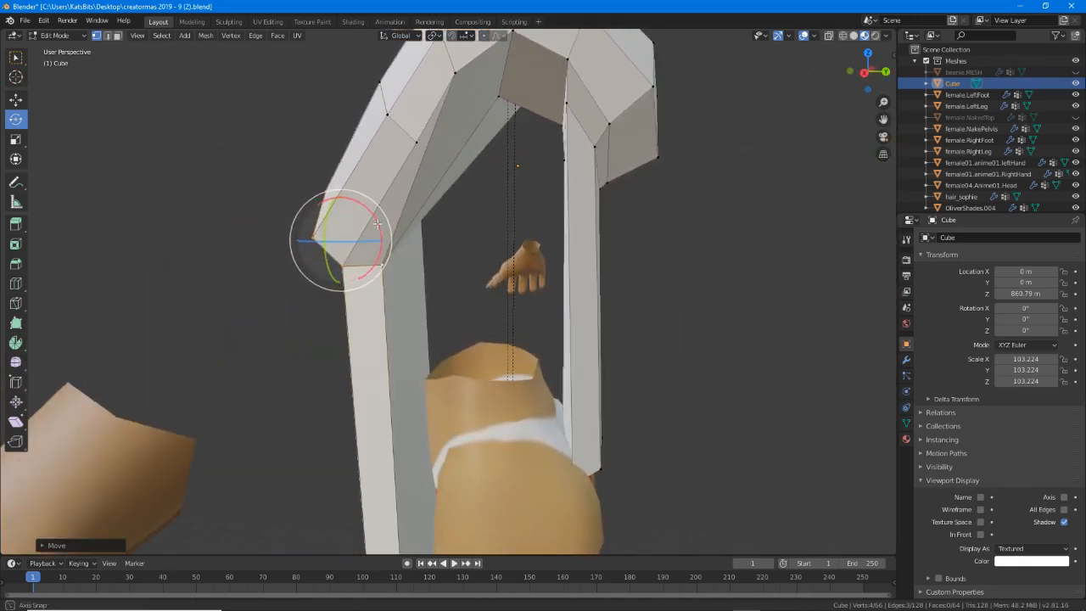
# Extrude the underside face between the left armhole and front panel downward about 102 m.
pyautogui.hotkey('alt', 'a')
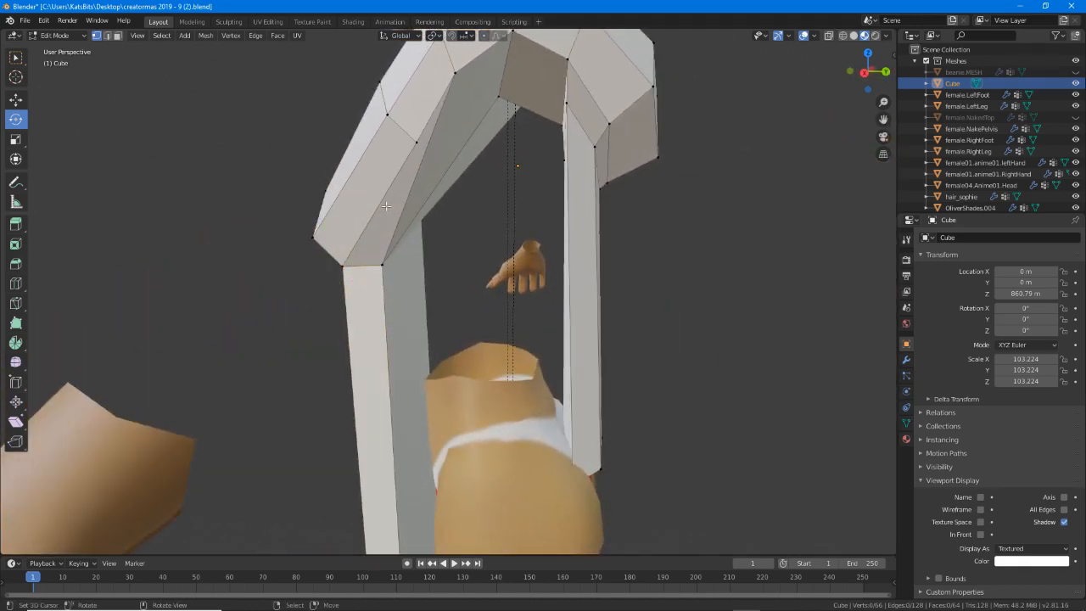
pyautogui.press('3')
pyautogui.click(385, 204)
pyautogui.moveTo(385, 204); pyautogui.dragTo(475, 169, button='middle')
pyautogui.press('e')
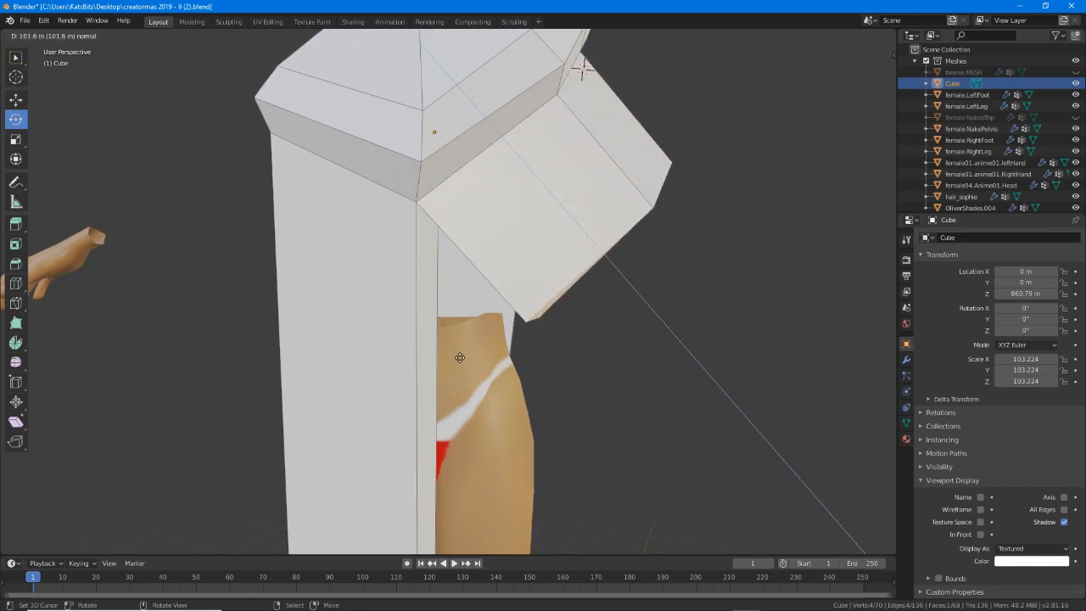
pyautogui.click(459, 357)
# Lower the edge at the armpit end of the extruded side block by about 40 m.
pyautogui.moveTo(459, 357); pyautogui.dragTo(362, 110, button='middle')
pyautogui.press('2')
pyautogui.click(342, 119)
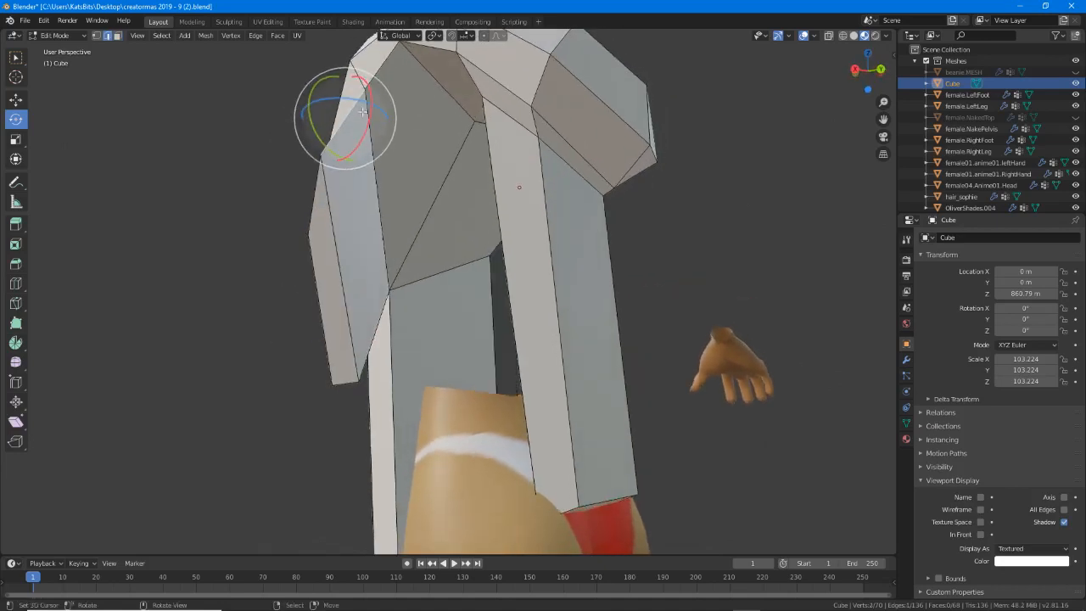
pyautogui.press('g')
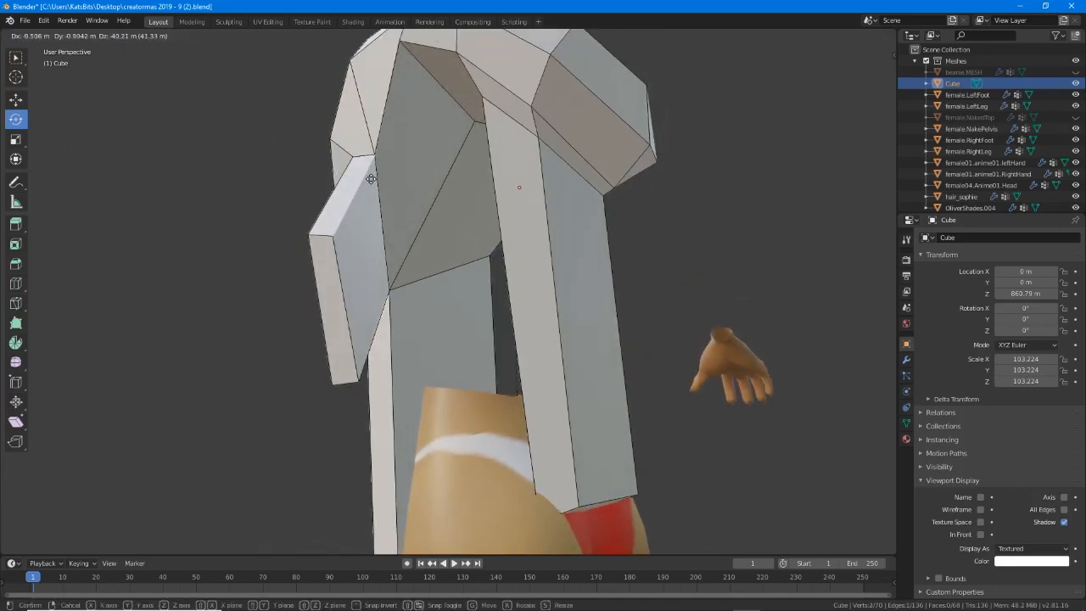
pyautogui.click(373, 176)
pyautogui.moveTo(373, 175); pyautogui.dragTo(524, 259, button='middle')
pyautogui.moveTo(490, 233); pyautogui.dragTo(495, 206)
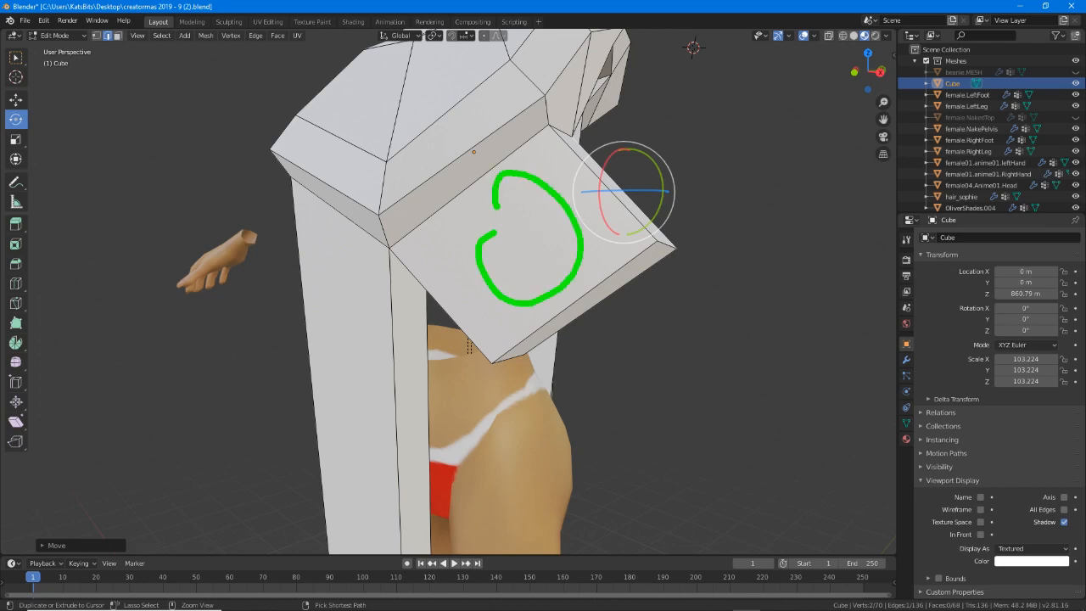
pyautogui.moveTo(334, 287); pyautogui.dragTo(324, 267)
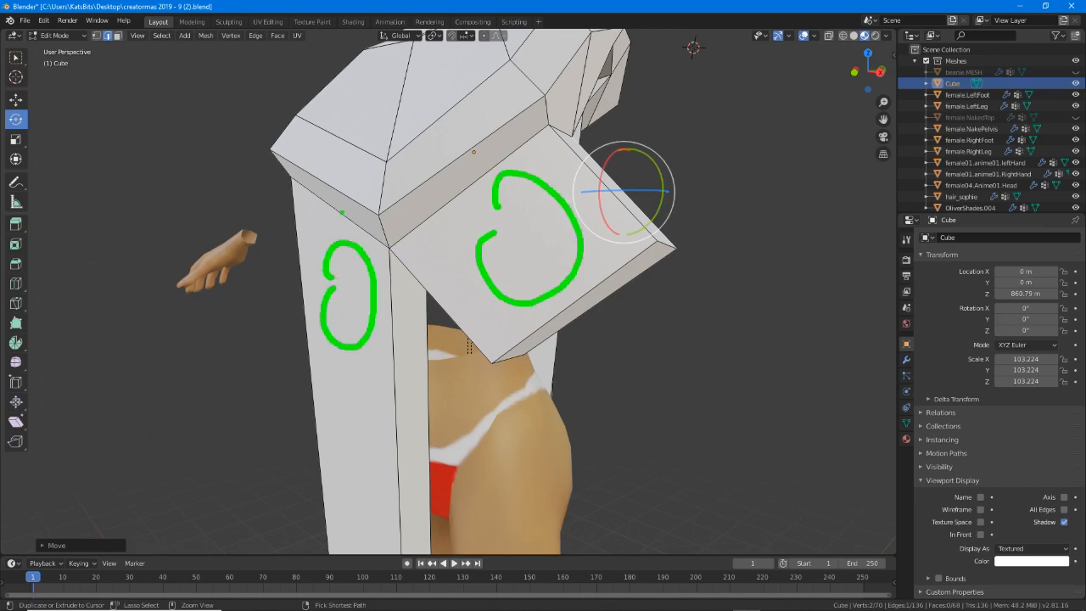
pyautogui.moveTo(291, 181)
pyautogui.mouseDown()
pyautogui.moveTo(384, 248)
pyautogui.moveTo(536, 141)
pyautogui.moveTo(414, 259)
pyautogui.mouseUp()
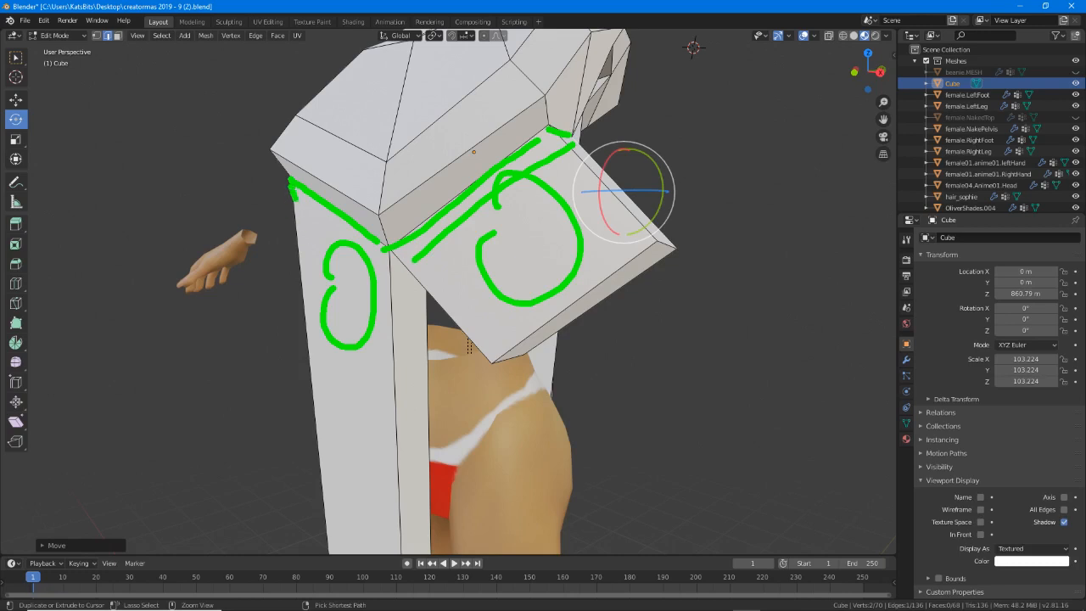
# Undo the side block's edge lowering and the downward extrusion of the underside face between the armhole and front panel.
pyautogui.moveTo(293, 200); pyautogui.dragTo(365, 239)
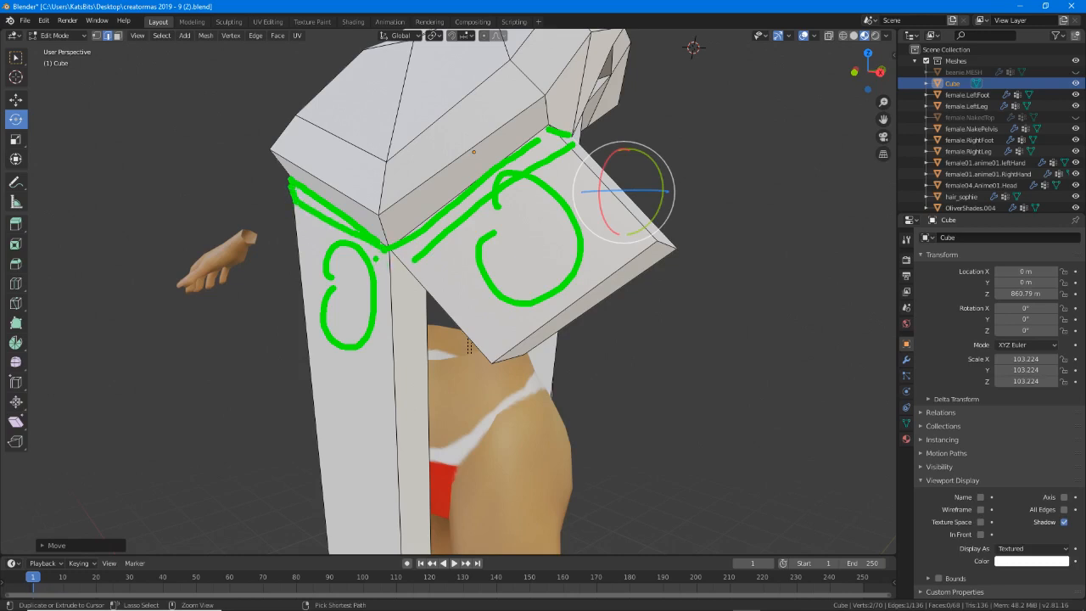
pyautogui.press('Escape')
pyautogui.hotkey('ctrl', 'z')
pyautogui.hotkey('ctrl', 'z')
pyautogui.hotkey('ctrl', 'z')
pyautogui.hotkey('ctrl', 'z')
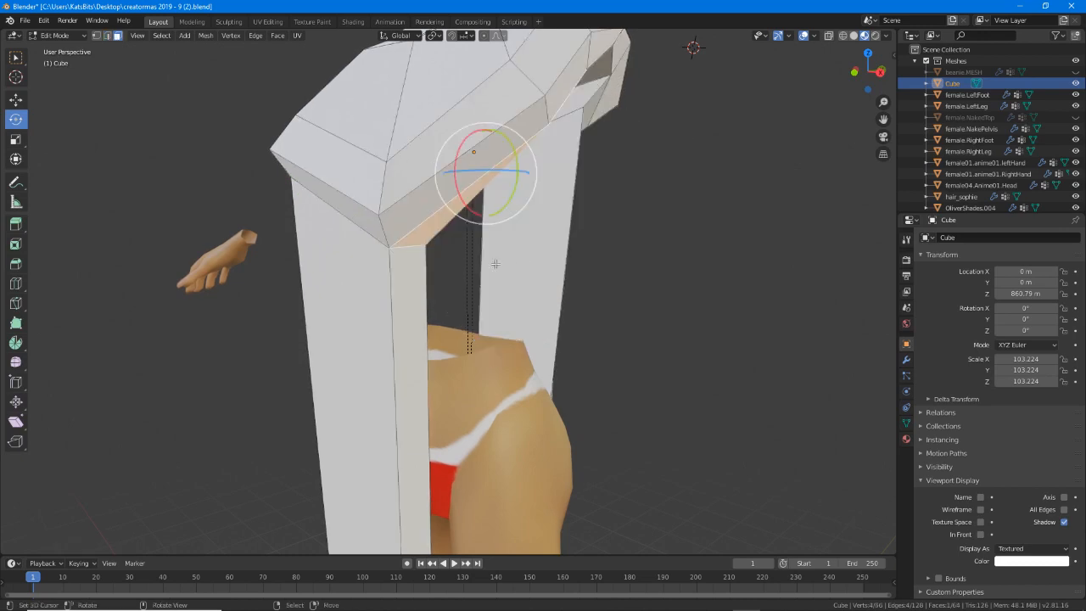
# Extend the face selection along the armhole's front underside, between the front panel and the shoulder.
pyautogui.moveTo(679, 278); pyautogui.dragTo(454, 206, button='middle')
pyautogui.keyDown('shift'); pyautogui.click(447, 174); pyautogui.keyUp('shift')
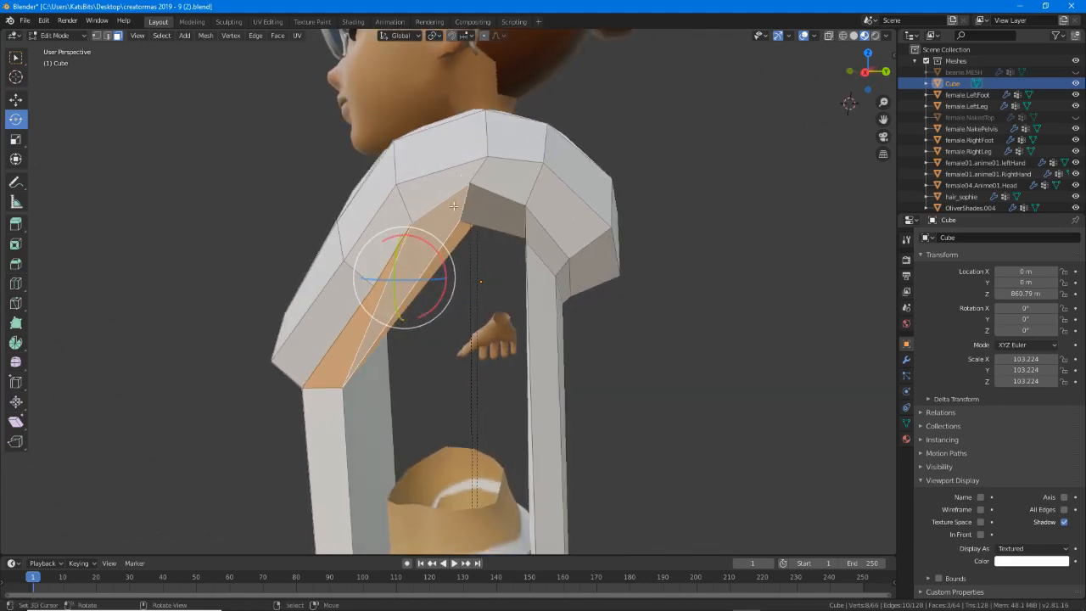
pyautogui.moveTo(487, 155); pyautogui.dragTo(472, 182)
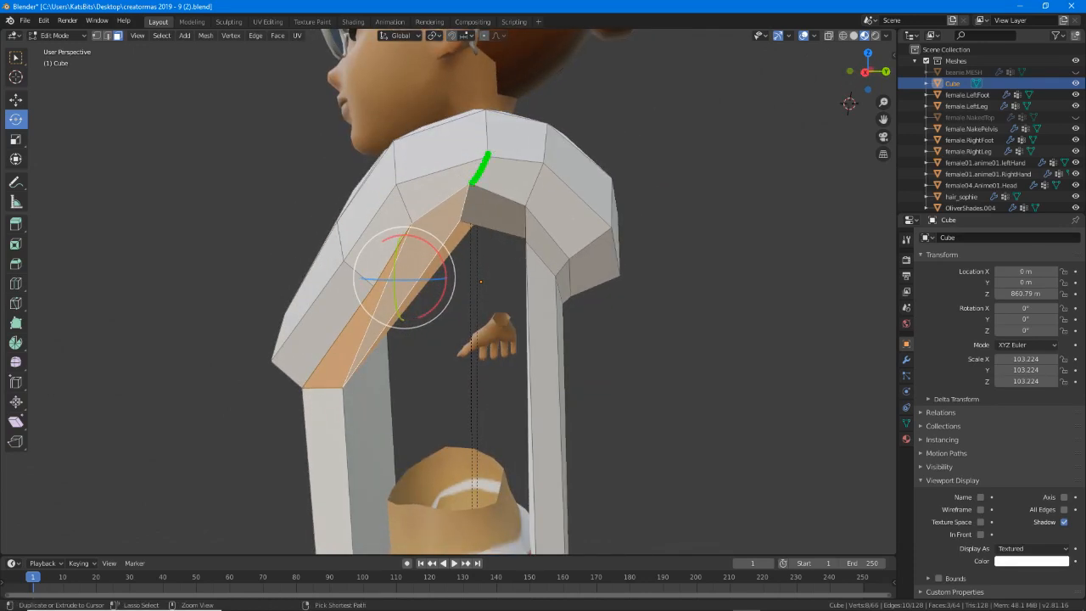
pyautogui.moveTo(419, 218)
pyautogui.mouseDown()
pyautogui.moveTo(473, 182)
pyautogui.moveTo(524, 206)
pyautogui.moveTo(526, 244)
pyautogui.mouseUp()
pyautogui.moveTo(411, 219); pyautogui.dragTo(381, 278)
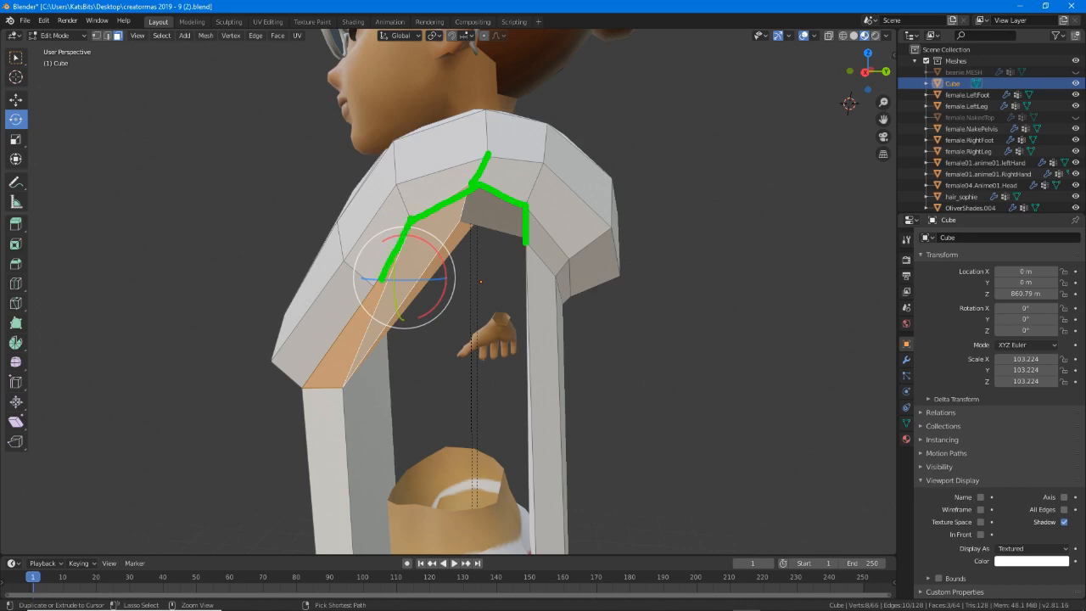
pyautogui.moveTo(507, 213); pyautogui.dragTo(421, 256)
pyautogui.moveTo(459, 224)
pyautogui.mouseDown()
pyautogui.moveTo(521, 246)
pyautogui.moveTo(514, 287)
pyautogui.mouseUp()
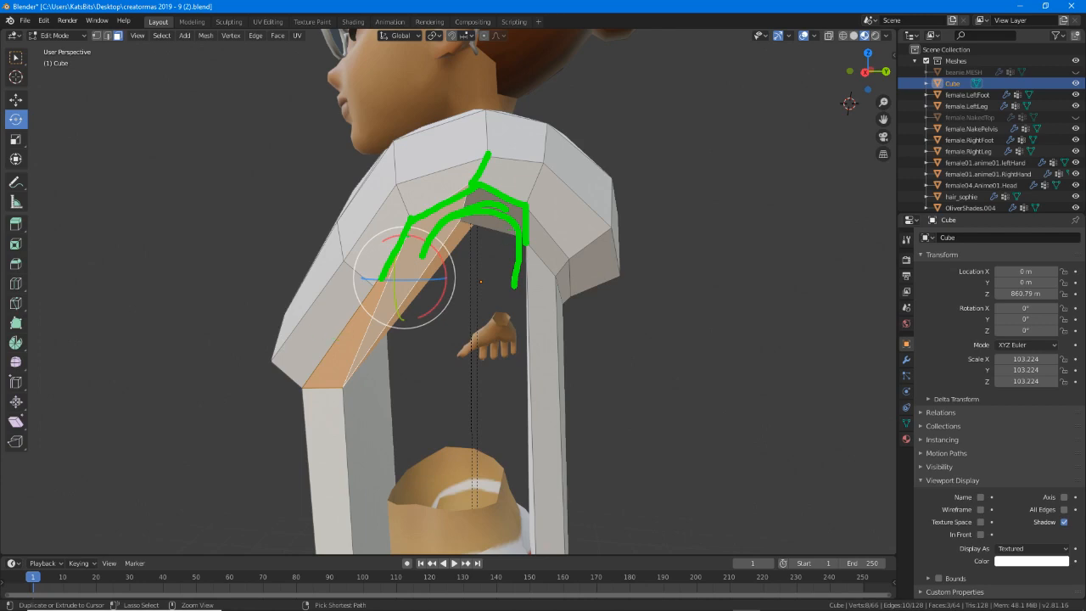
pyautogui.moveTo(408, 222)
pyautogui.mouseDown()
pyautogui.moveTo(340, 387)
pyautogui.moveTo(291, 393)
pyautogui.moveTo(376, 282)
pyautogui.mouseUp()
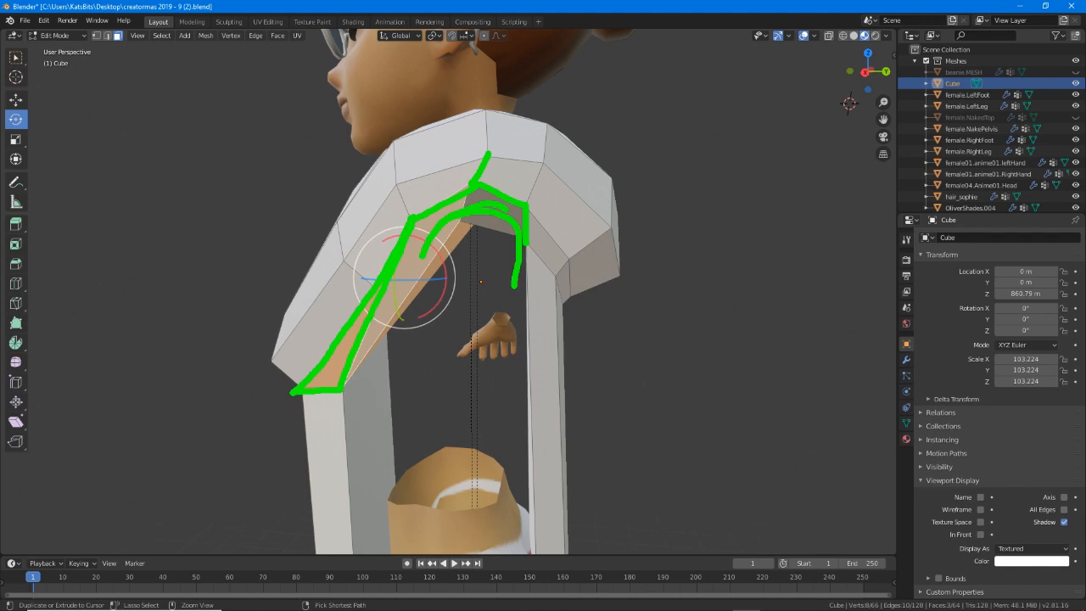
pyautogui.press('Escape')
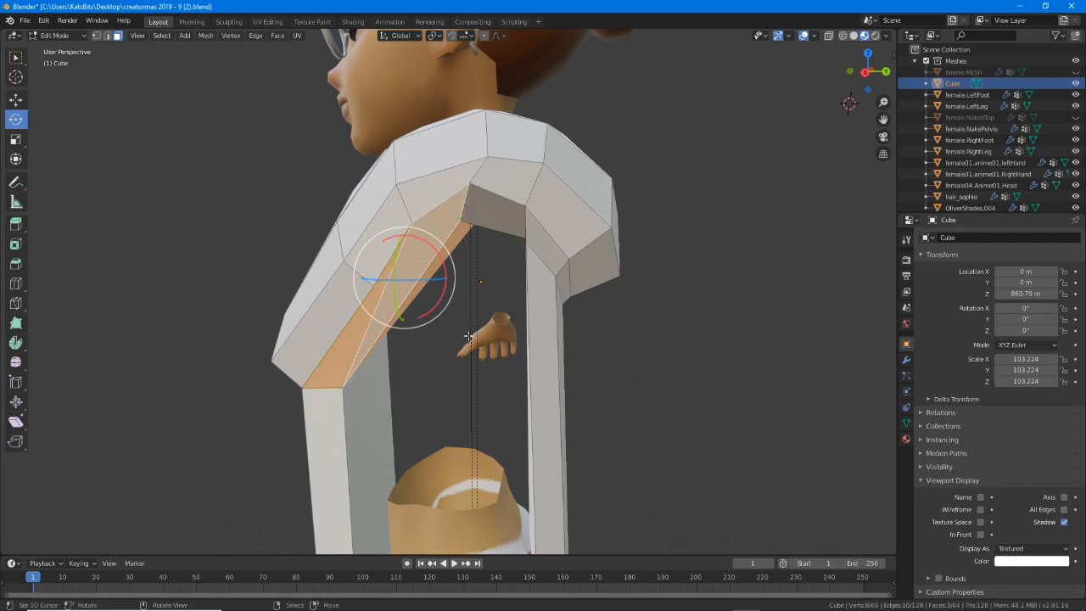
# Add the remaining inner underside faces at the top and back of the left armhole to the selection.
pyautogui.moveTo(469, 336); pyautogui.dragTo(444, 271, button='middle')
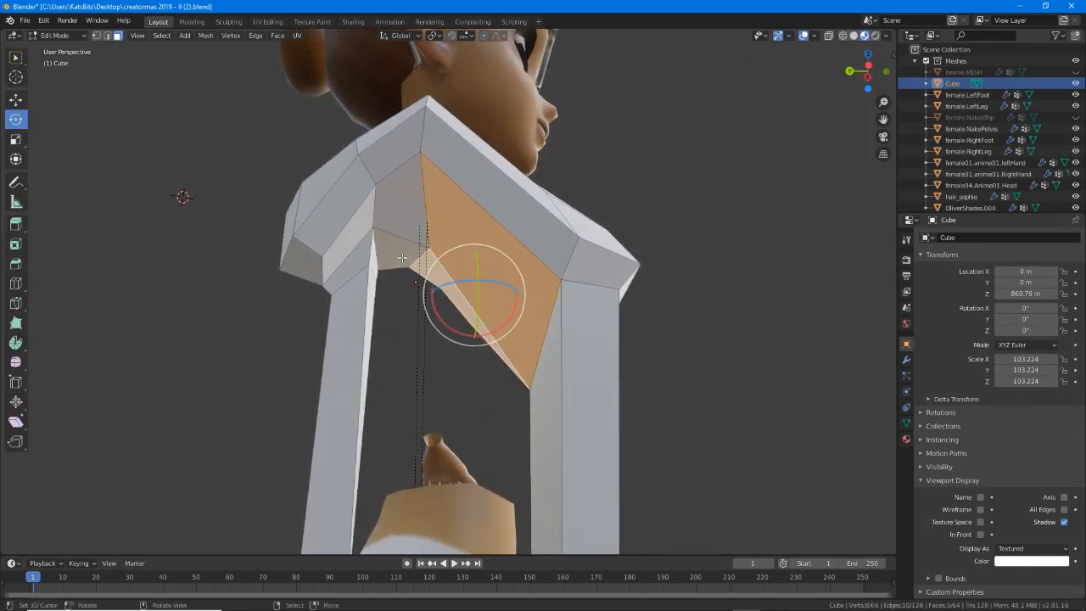
pyautogui.moveTo(401, 302); pyautogui.dragTo(369, 323, button='middle')
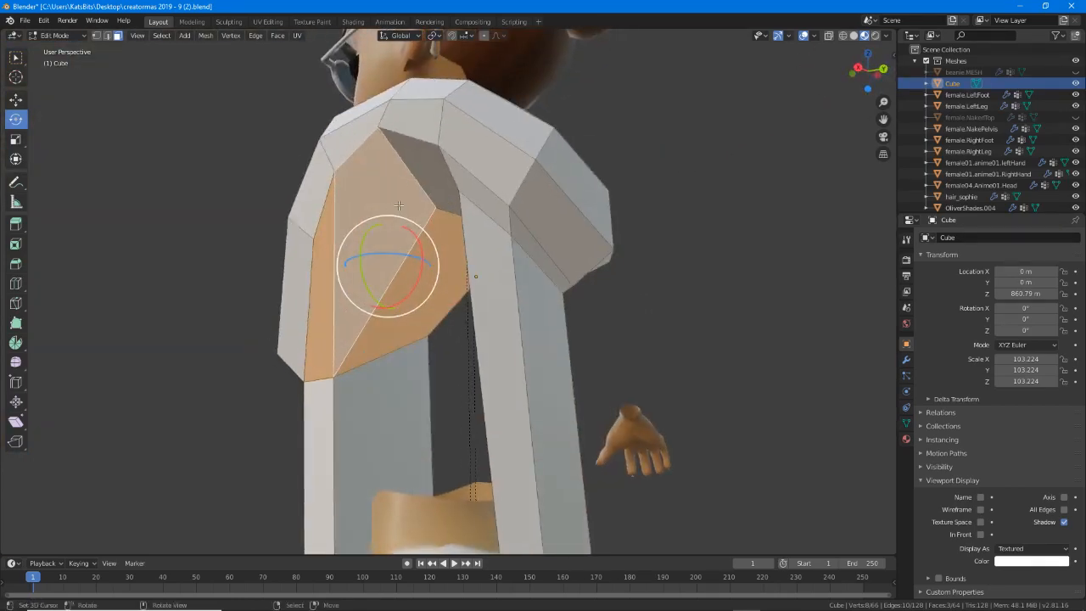
pyautogui.moveTo(397, 204); pyautogui.dragTo(503, 317, button='middle')
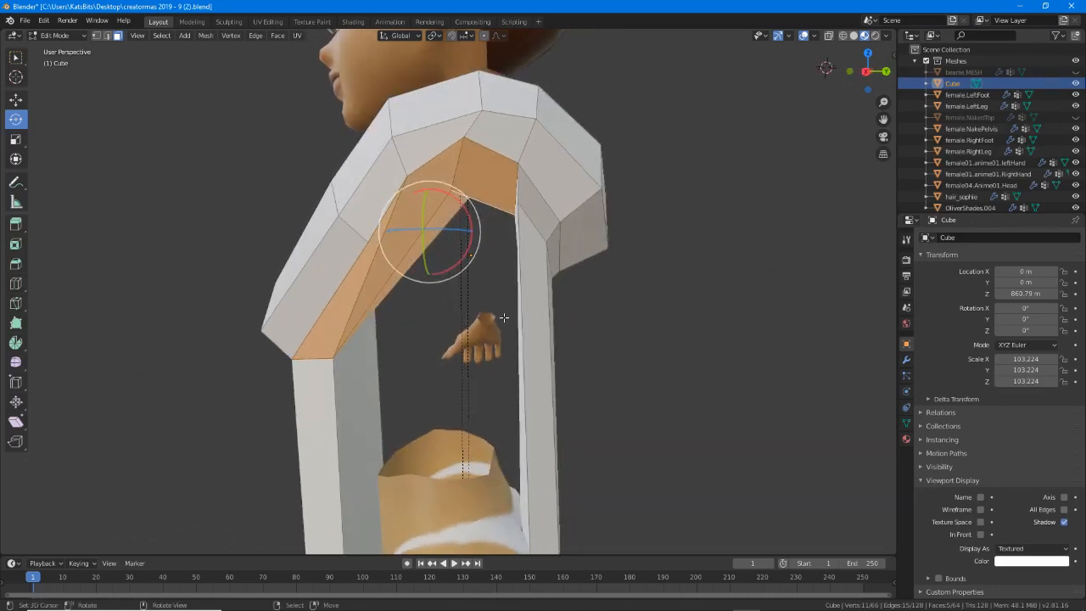
pyautogui.rightClick(506, 320)
pyautogui.moveTo(96, 141); pyautogui.dragTo(115, 129, button='middle')
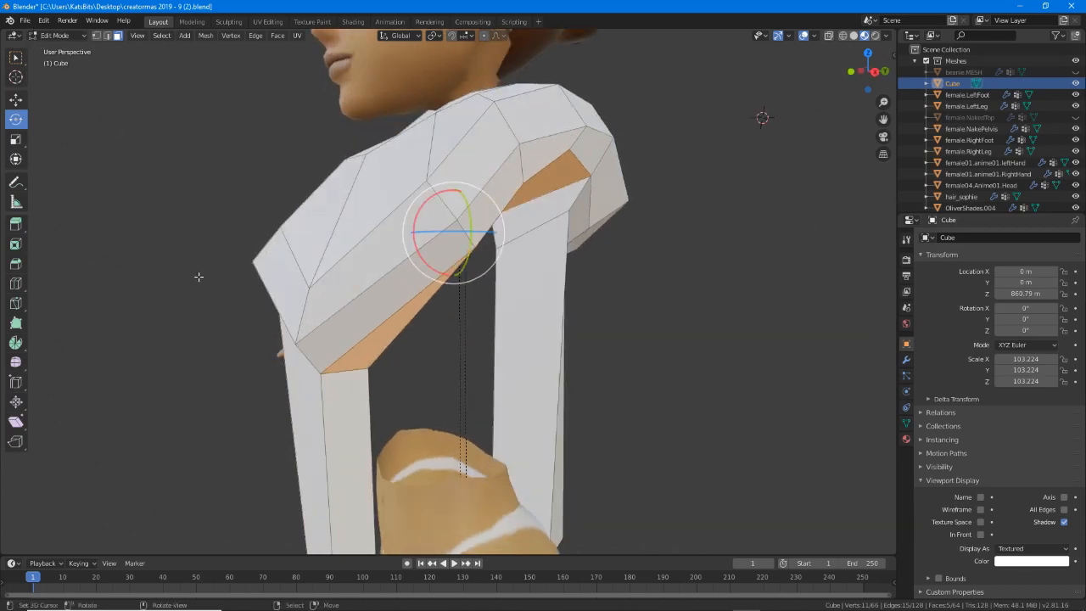
pyautogui.moveTo(199, 277); pyautogui.dragTo(373, 362, button='middle')
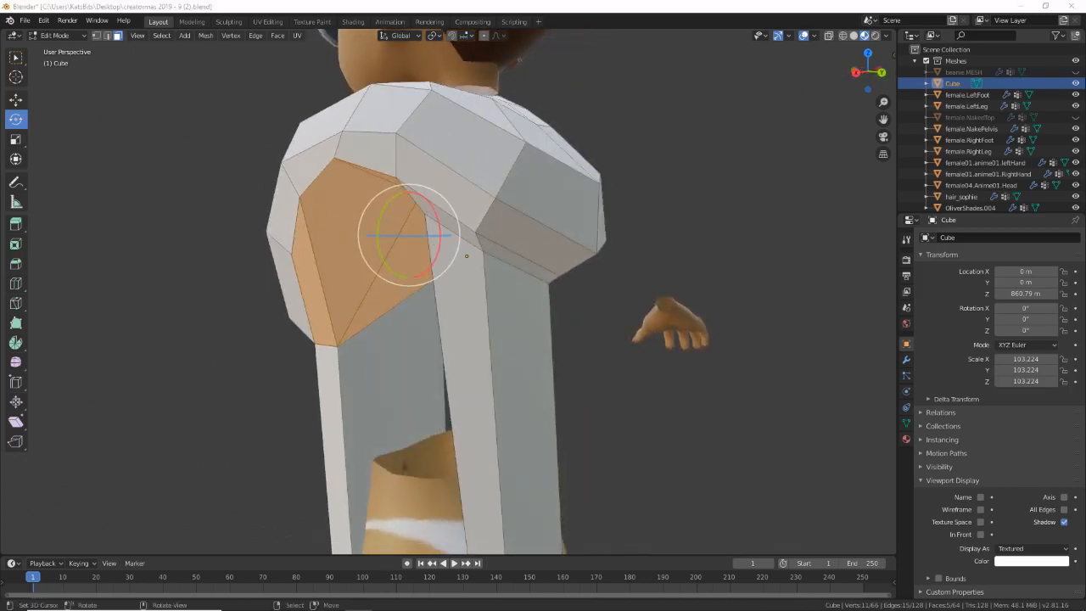
pyautogui.moveTo(231, 231); pyautogui.dragTo(294, 231, button='middle')
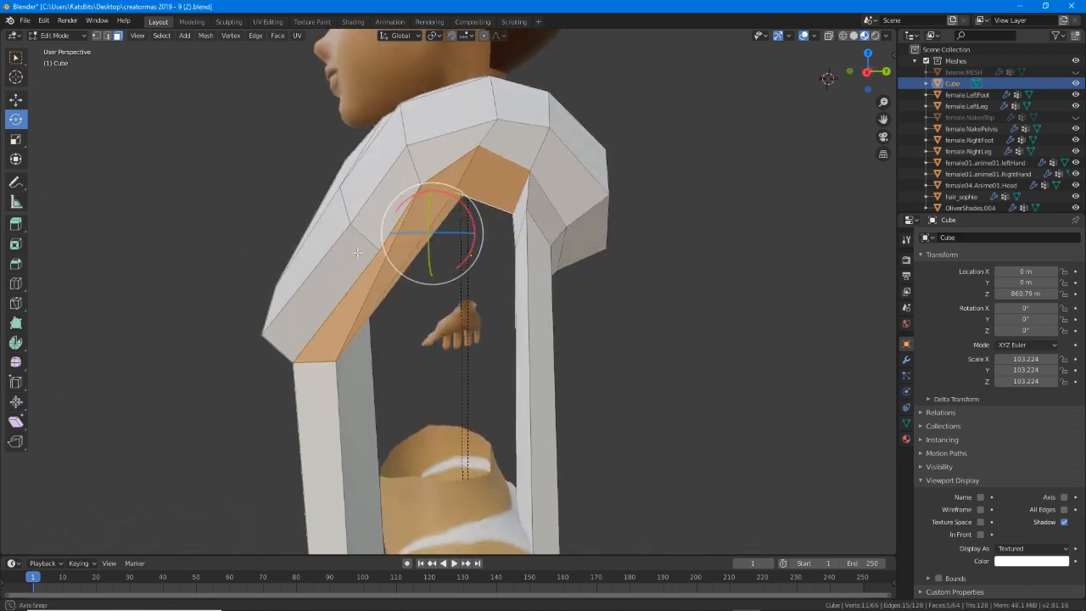
# Save a new version of the file on the Desktop as creatormas 2019 - 9 (3).blend.
pyautogui.click(23, 22)
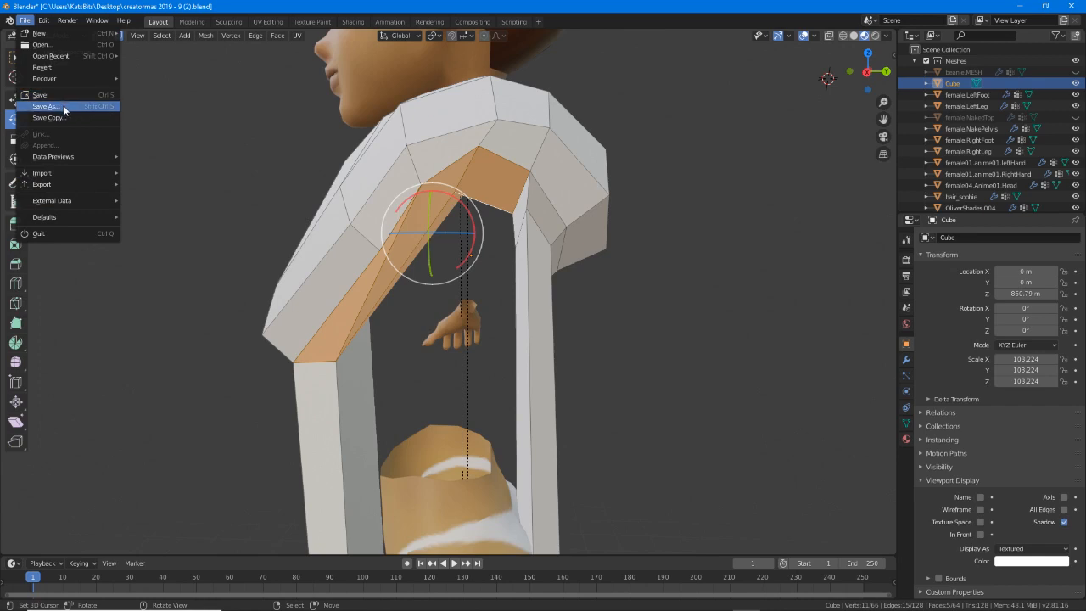
pyautogui.click(65, 107)
pyautogui.click(462, 487)
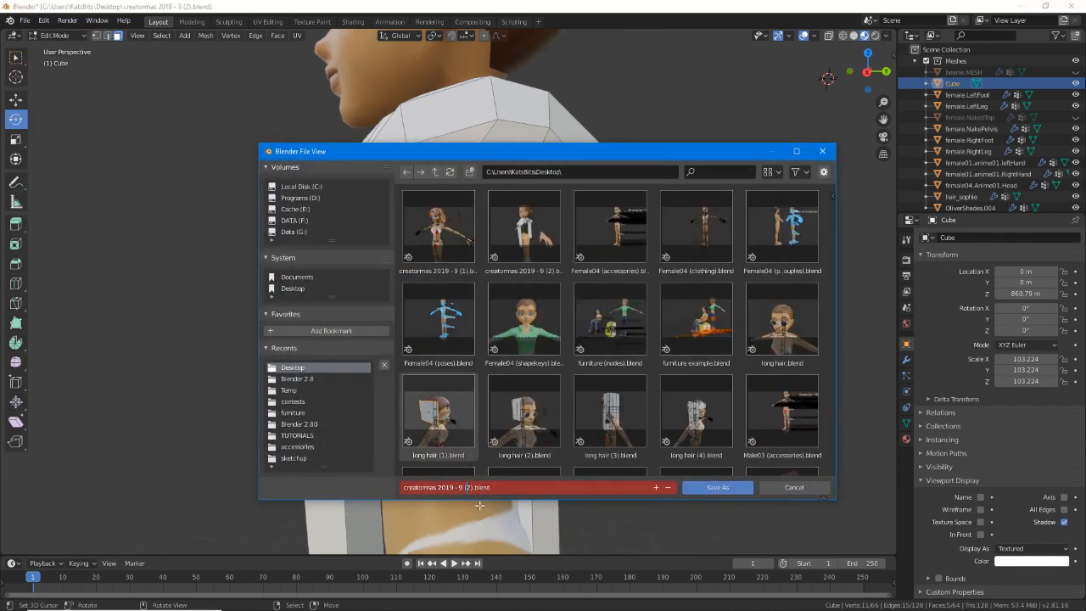
pyautogui.press('Return')
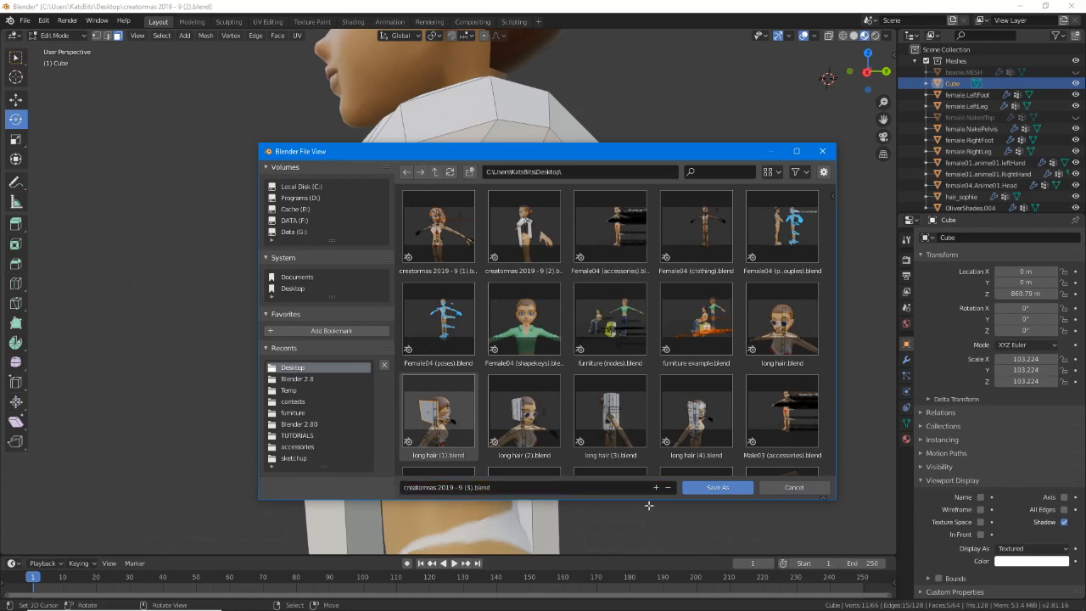
pyautogui.click(718, 489)
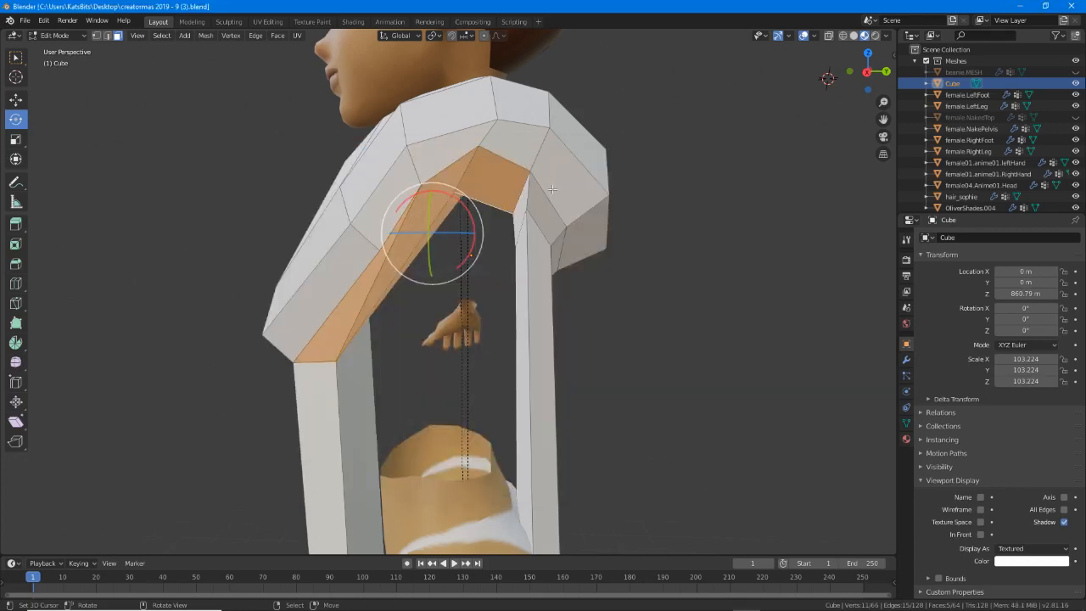
# Delete the selected inner underside faces so the left armhole is open.
pyautogui.press('x')
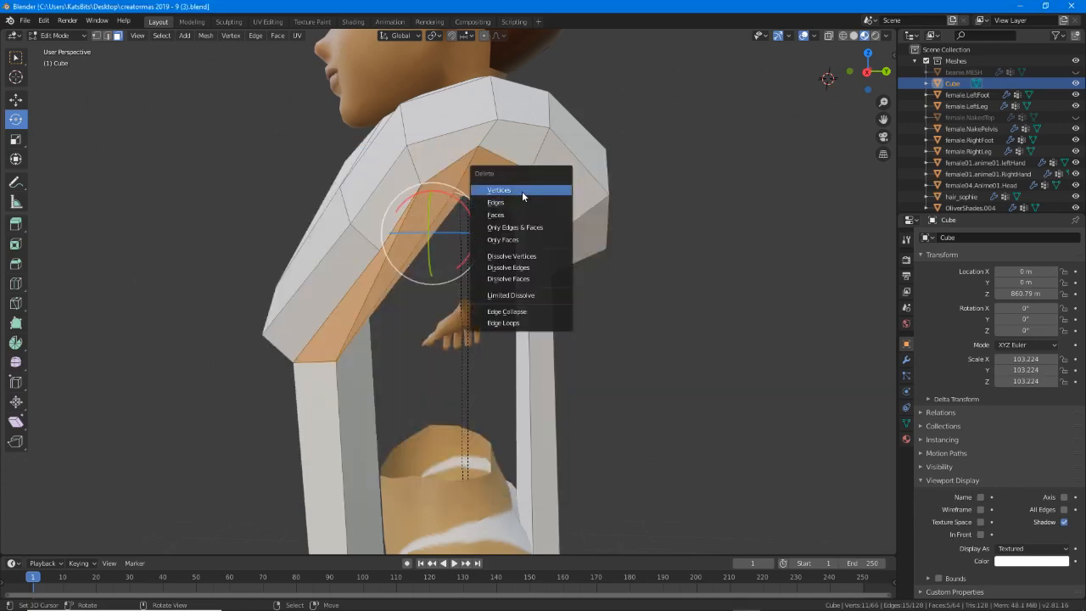
pyautogui.press('x')
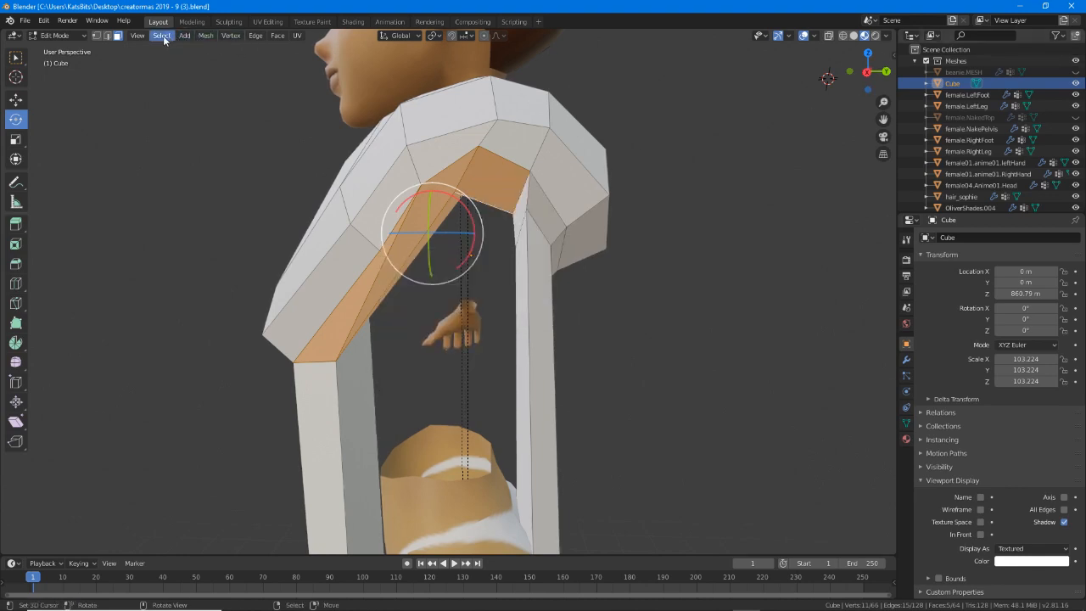
pyautogui.click(205, 35)
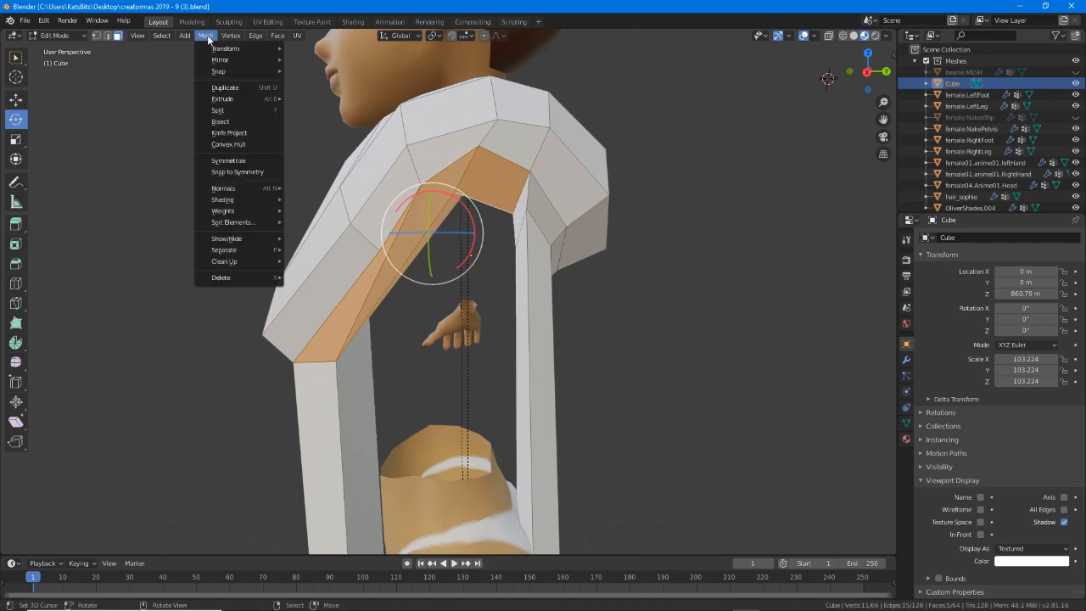
pyautogui.moveTo(221, 278)
pyautogui.click(309, 303)
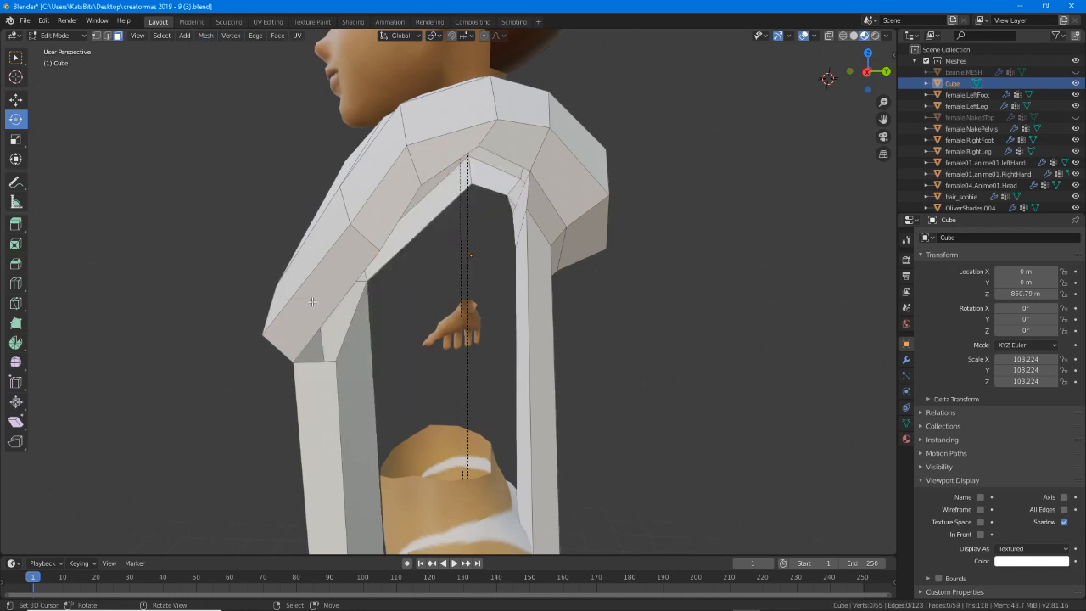
# Knife-cut from the front chest corner vertex down across the side strip to the open armhole edge.
pyautogui.moveTo(439, 300); pyautogui.dragTo(379, 288, button='middle')
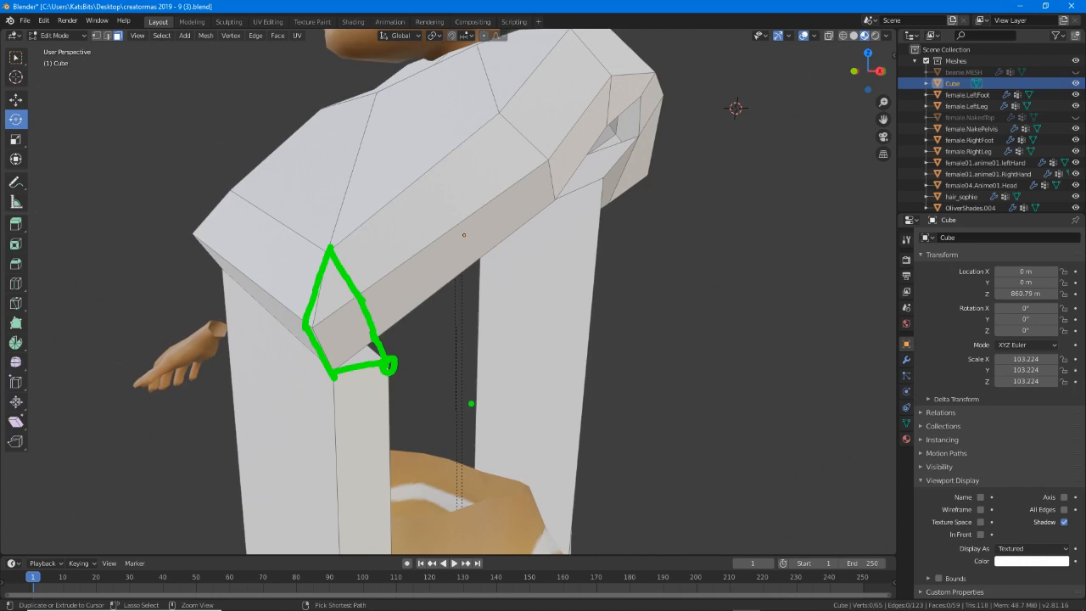
pyautogui.press('Escape')
pyautogui.press('k')
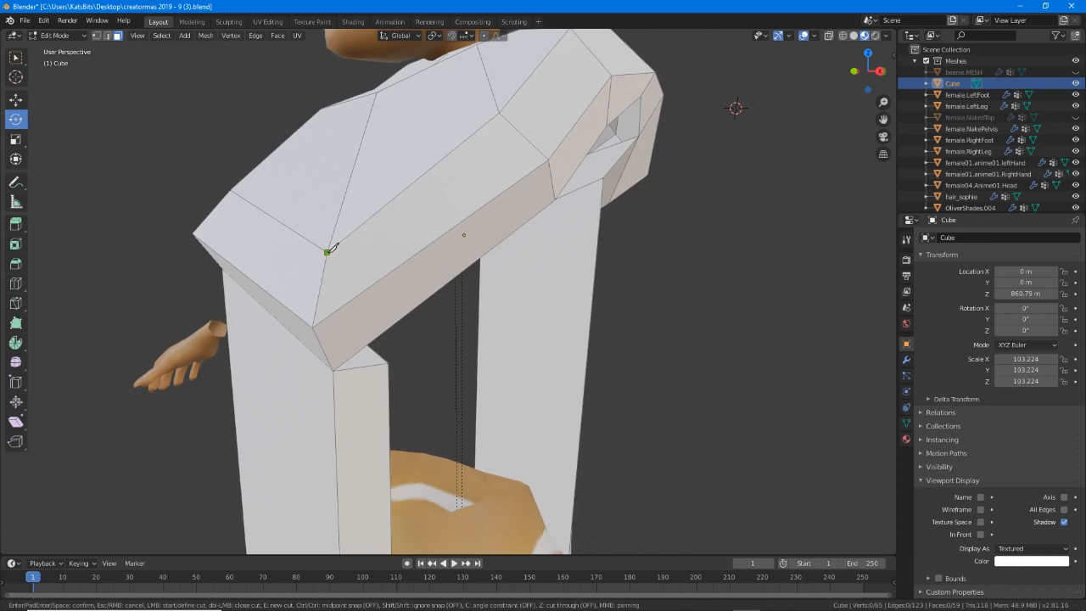
pyautogui.click(356, 298)
pyautogui.click(378, 337)
pyautogui.press('Return')
# Merge the cut's lower vertex into the inner top corner vertex of the front hanging panel.
pyautogui.moveTo(400, 336); pyautogui.dragTo(379, 328, button='middle')
pyautogui.scroll(2, 379, 326)
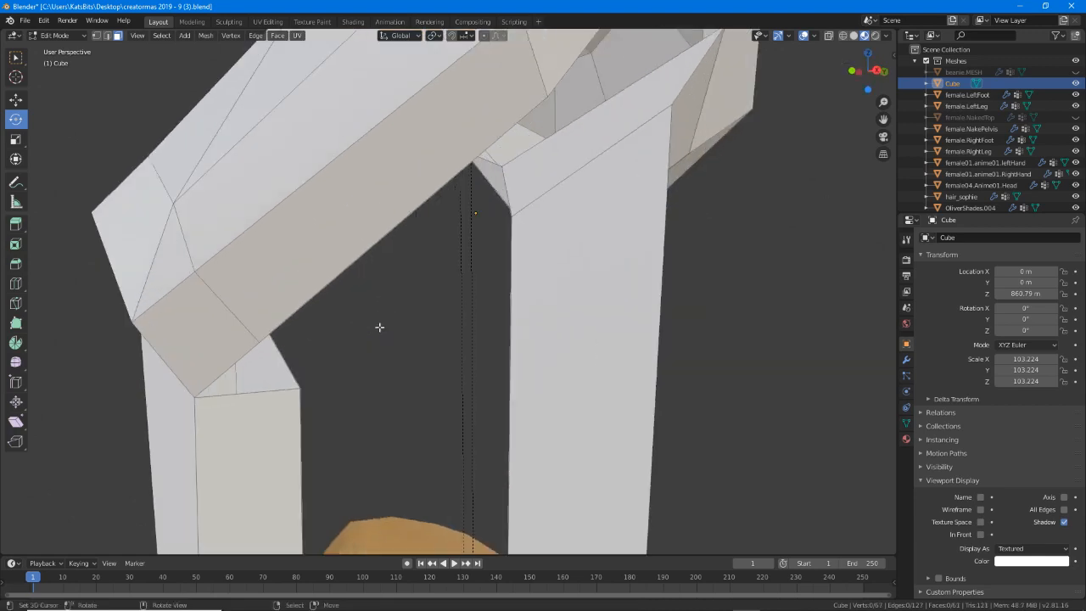
pyautogui.click(97, 35)
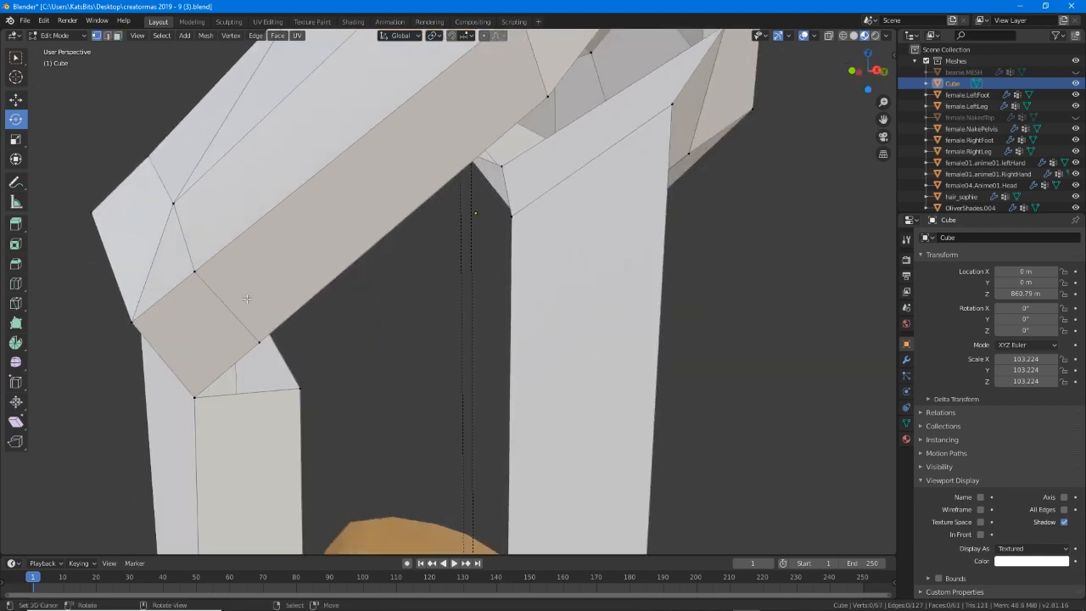
pyautogui.click(301, 386)
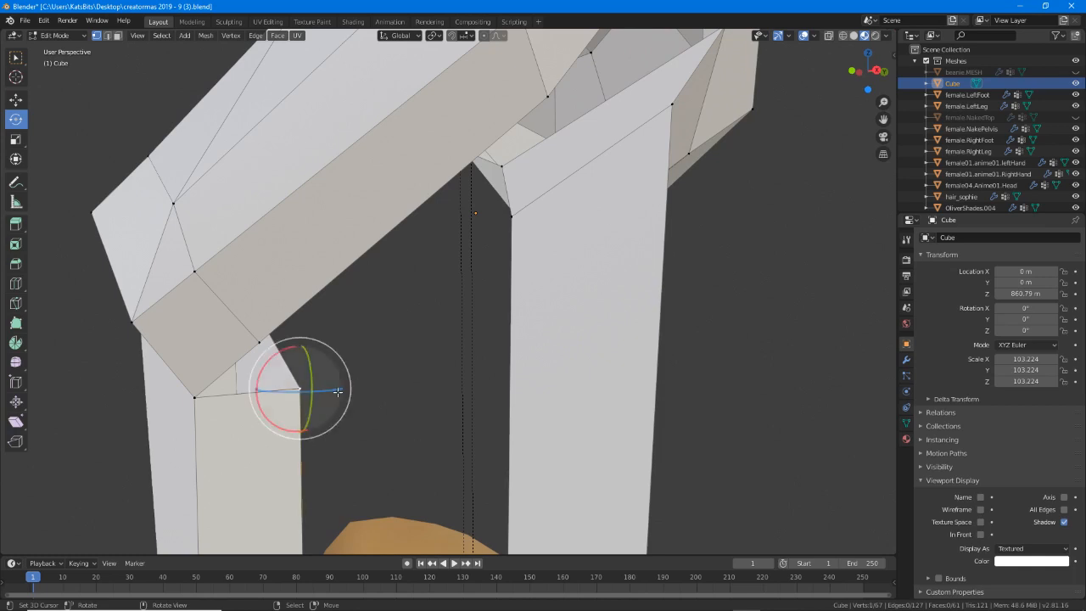
pyautogui.keyDown('shift'); pyautogui.click(259, 342); pyautogui.keyUp('shift')
pyautogui.click(229, 36)
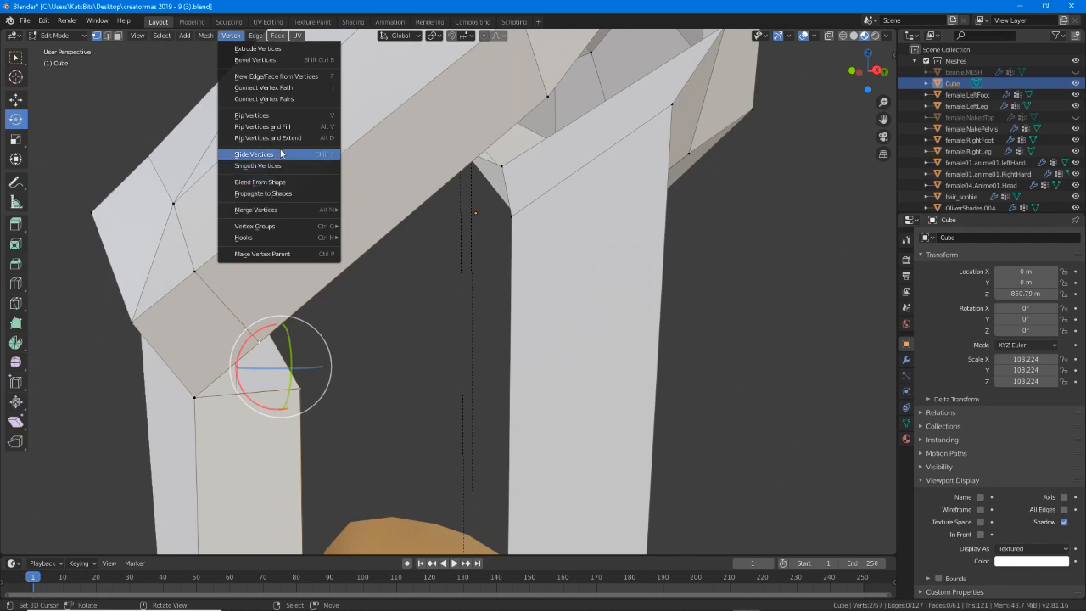
pyautogui.moveTo(276, 210)
pyautogui.click(367, 213)
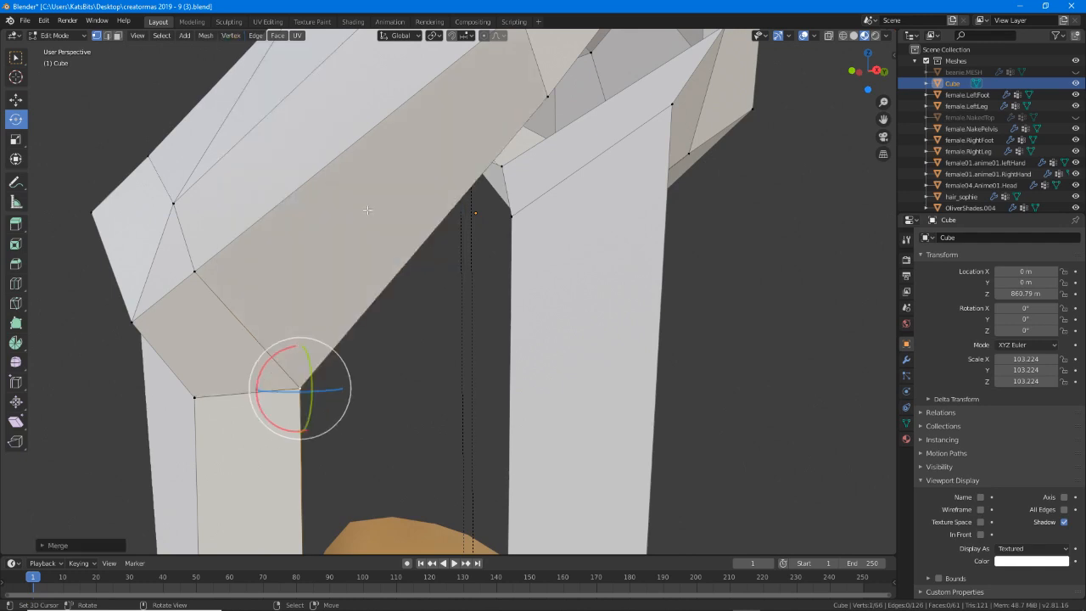
# Move the merged vertex at the front panel's top corner upward toward the armhole strip.
pyautogui.moveTo(377, 297); pyautogui.dragTo(378, 374, button='middle')
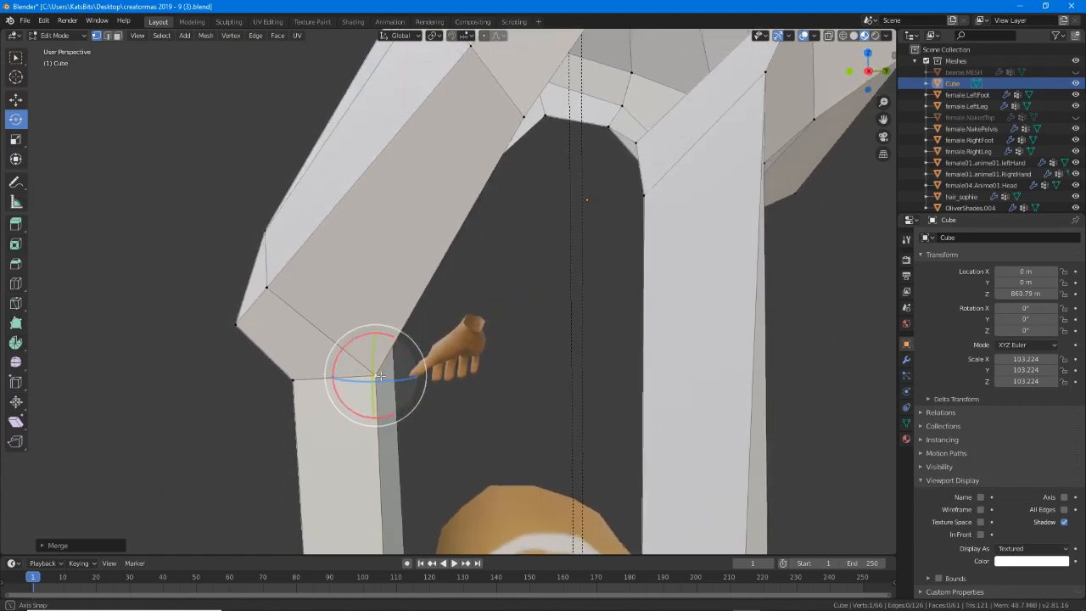
pyautogui.press('g')
pyautogui.click(367, 325)
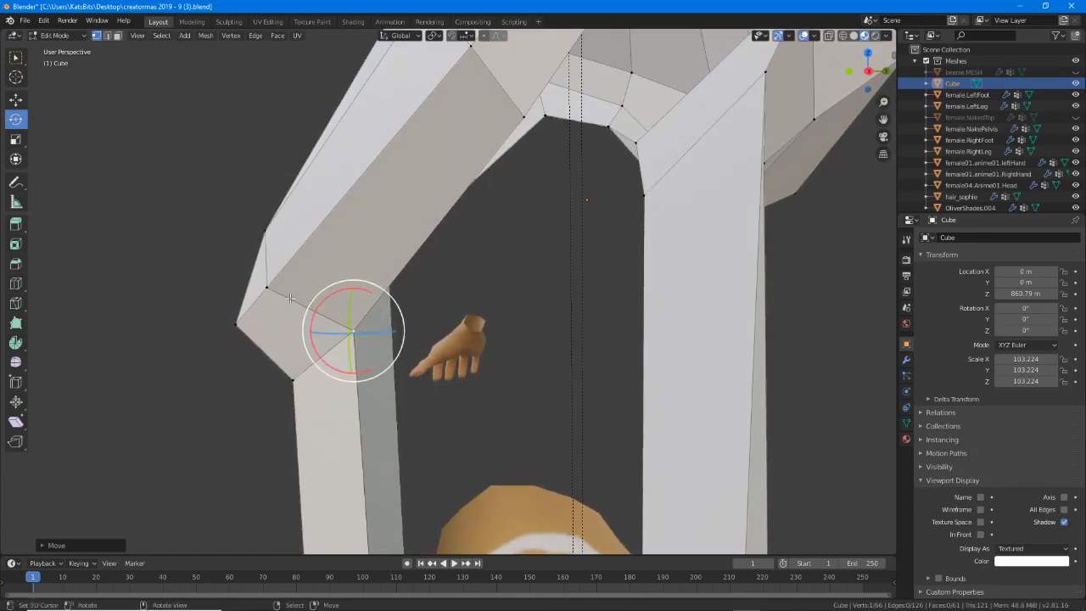
# Reposition the cut vertices beside the chest corner to shape the armhole's lower front corner.
pyautogui.moveTo(370, 325); pyautogui.dragTo(442, 343, button='middle')
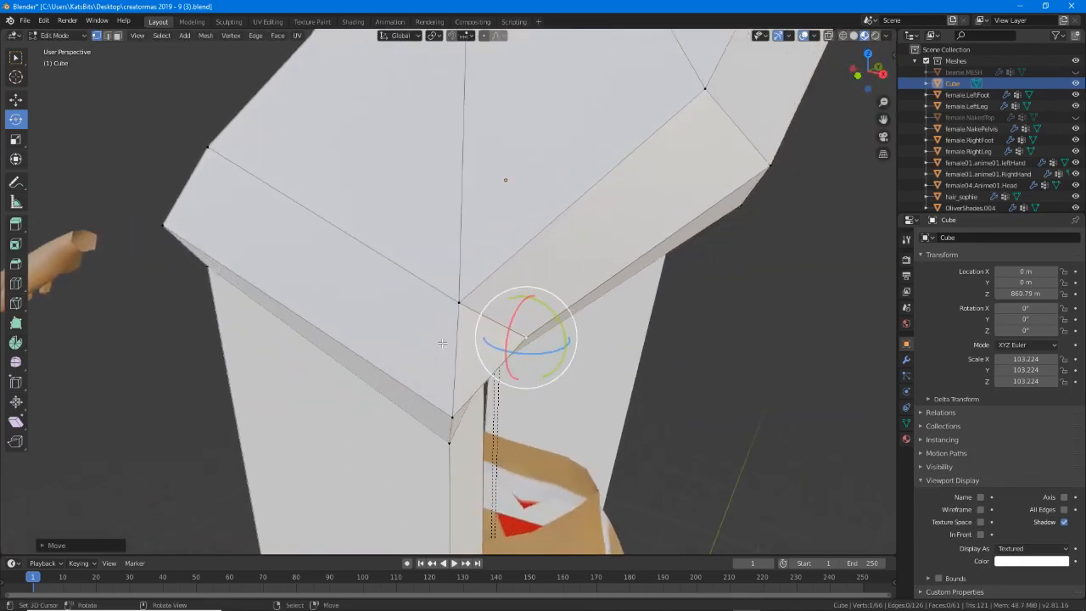
pyautogui.moveTo(455, 382); pyautogui.dragTo(576, 423, button='middle')
pyautogui.rightClick(433, 355)
pyautogui.press('g')
pyautogui.click(528, 406)
pyautogui.keyDown('shift'); pyautogui.moveTo(619, 351); pyautogui.dragTo(477, 317, button='middle'); pyautogui.keyUp('shift')
pyautogui.press('g')
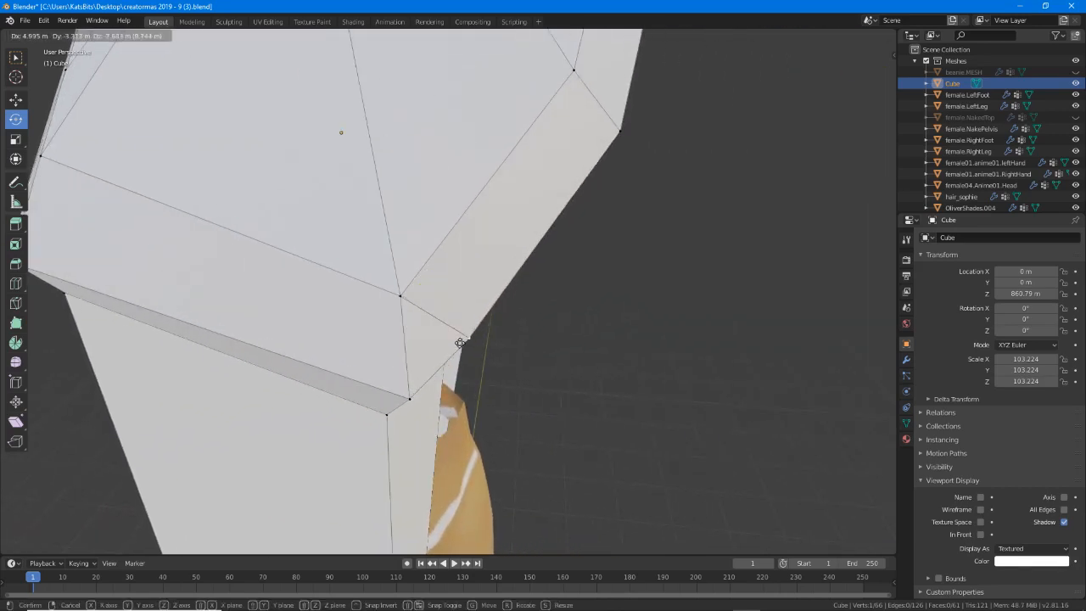
pyautogui.click(466, 359)
pyautogui.moveTo(467, 359); pyautogui.dragTo(470, 381, button='middle')
pyautogui.press('g')
pyautogui.click(428, 367)
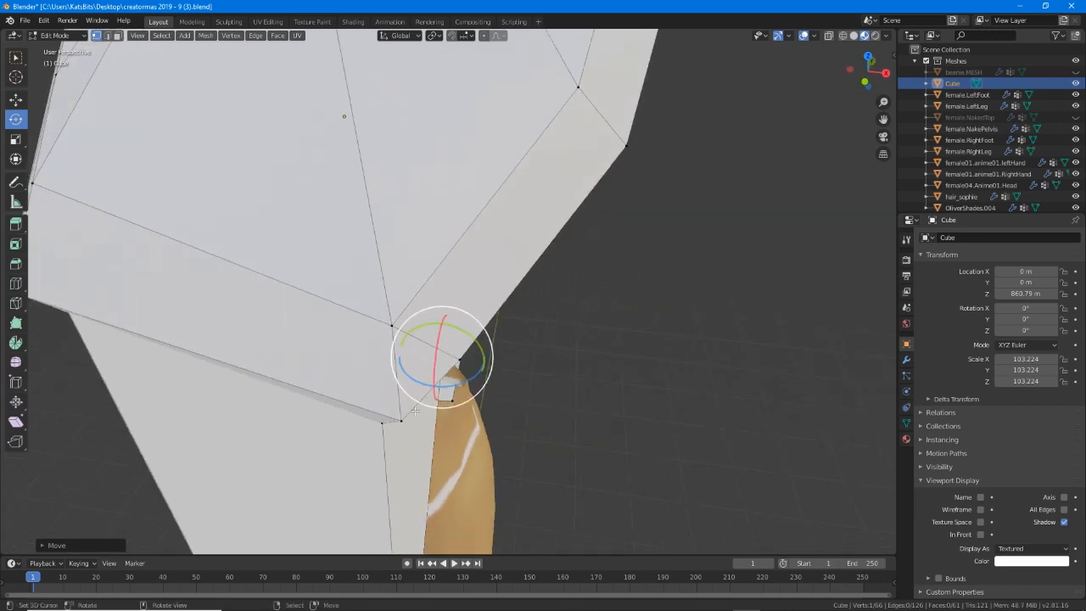
# Pull the vertex at the outer end of the cut edge slightly outward from the front panel's top corner.
pyautogui.rightClick(401, 425)
pyautogui.rightClick(459, 368)
pyautogui.press('g')
pyautogui.click(470, 378)
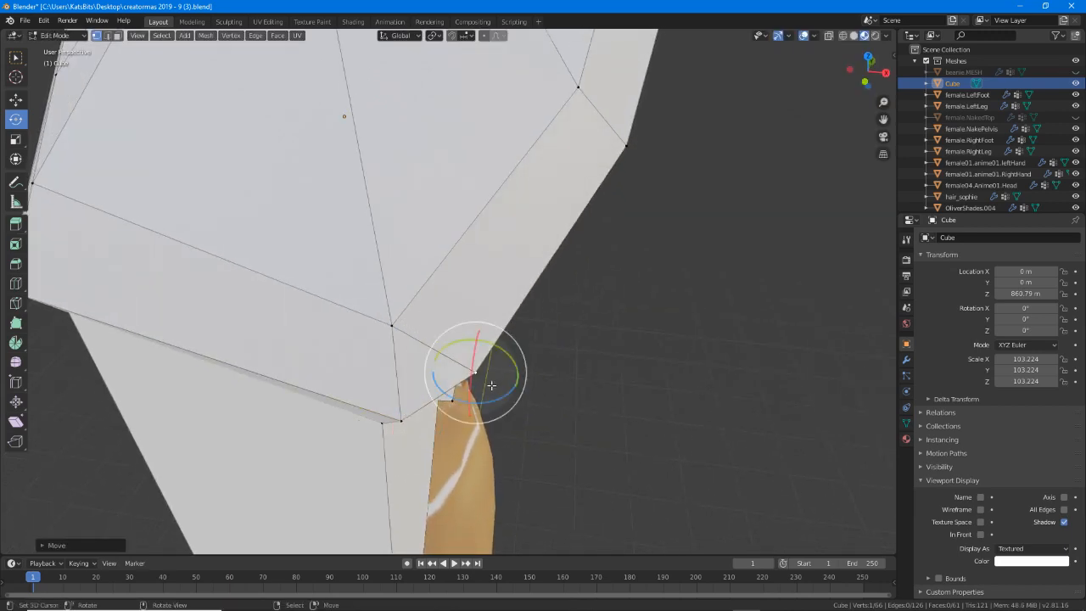
# Show female.NakedTop and move the vertex at the rear of the armhole down and inward toward the back panel's top corner.
pyautogui.scroll(-5, 344, 317)
pyautogui.moveTo(345, 317); pyautogui.dragTo(642, 175, button='middle')
pyautogui.scroll(-6, 425, 225)
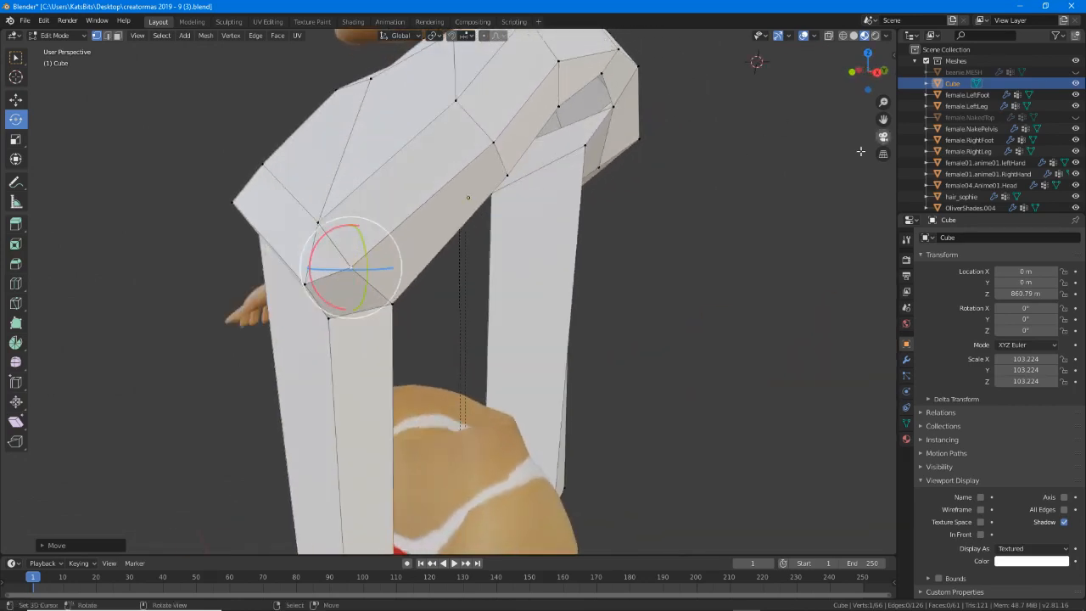
pyautogui.click(1075, 117)
pyautogui.moveTo(577, 272); pyautogui.dragTo(333, 161, button='middle')
pyautogui.moveTo(347, 219); pyautogui.dragTo(539, 197, button='middle')
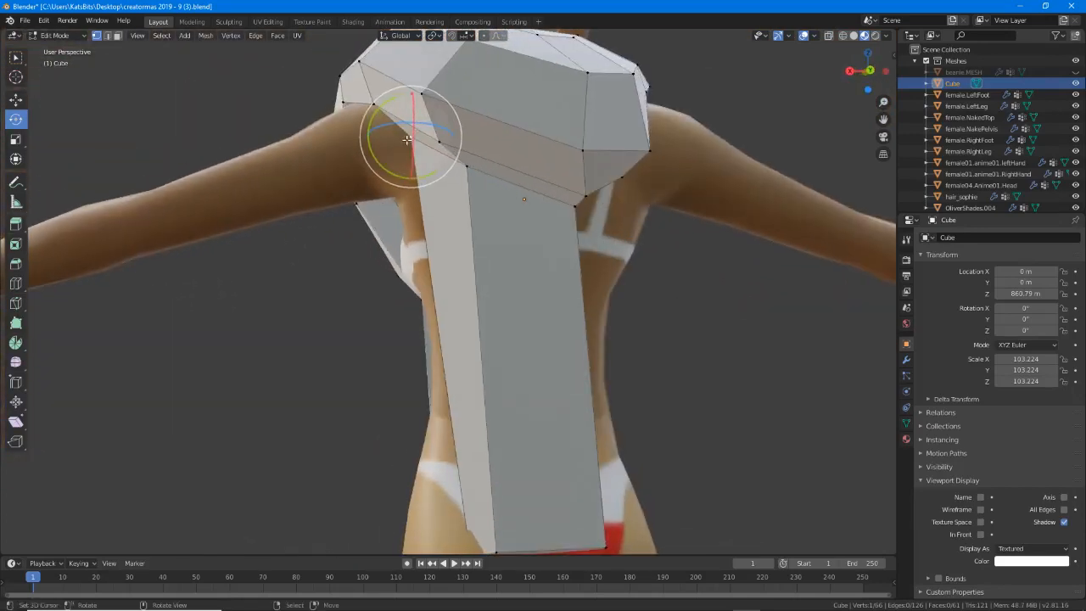
pyautogui.press('g')
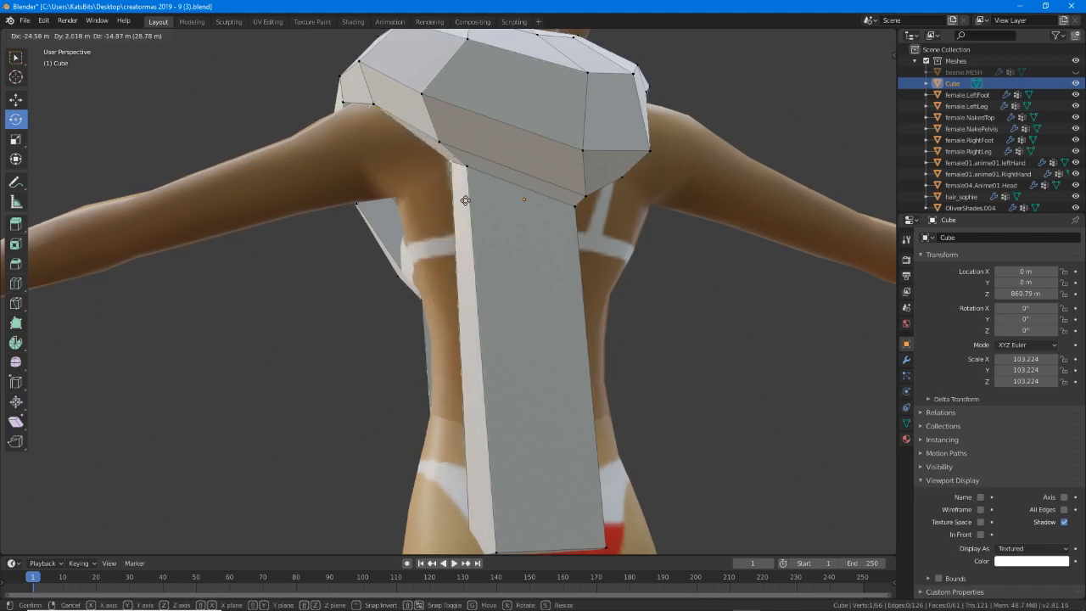
pyautogui.click(465, 197)
# Refine the rear armhole vertex's position against the body behind the arm, checking it from the back and side.
pyautogui.moveTo(465, 197); pyautogui.dragTo(490, 170, button='middle')
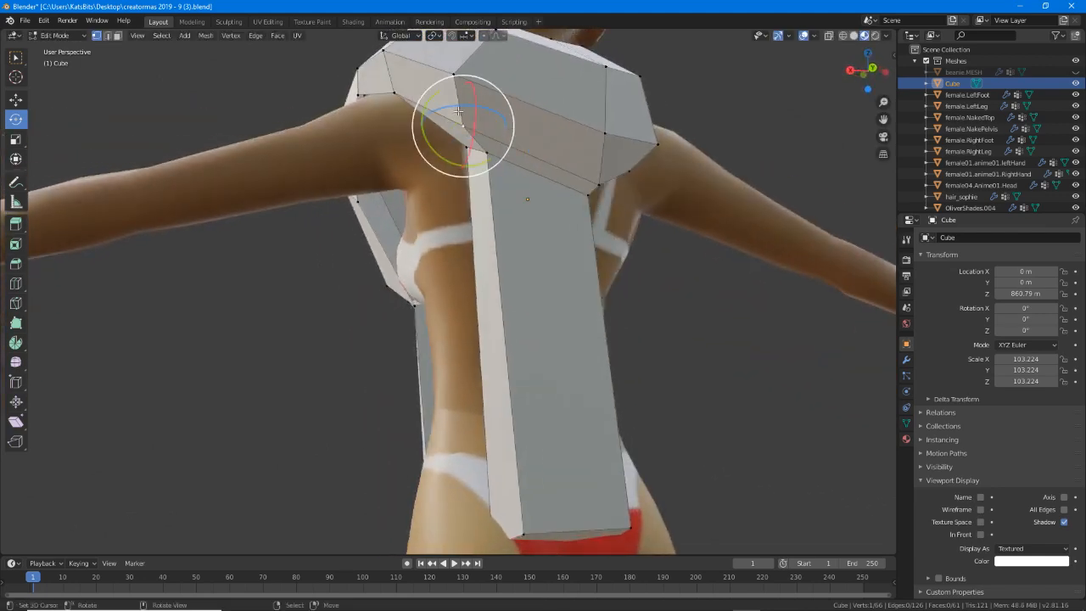
pyautogui.press('g')
pyautogui.click(492, 127)
pyautogui.moveTo(492, 127); pyautogui.dragTo(523, 174, button='middle')
pyautogui.moveTo(410, 187); pyautogui.dragTo(410, 145, button='middle')
pyautogui.press('g')
pyautogui.click(468, 181)
pyautogui.press('g')
pyautogui.click(393, 176)
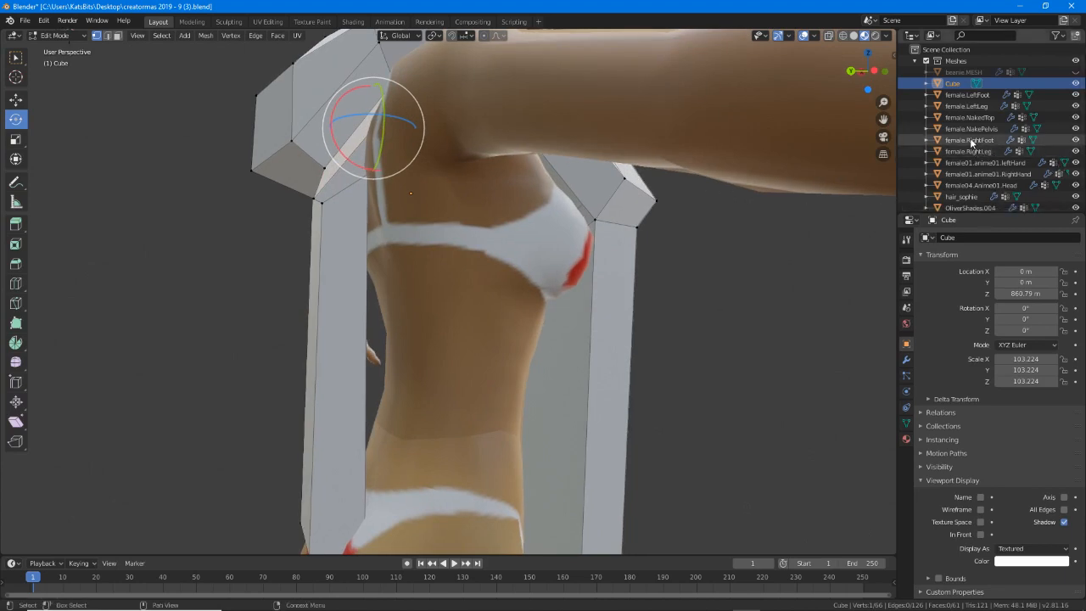
# Hide female.NakedTop and subdivide the three lengthwise edges of the strip running from the right shoulder to the chest corner.
pyautogui.click(1075, 121)
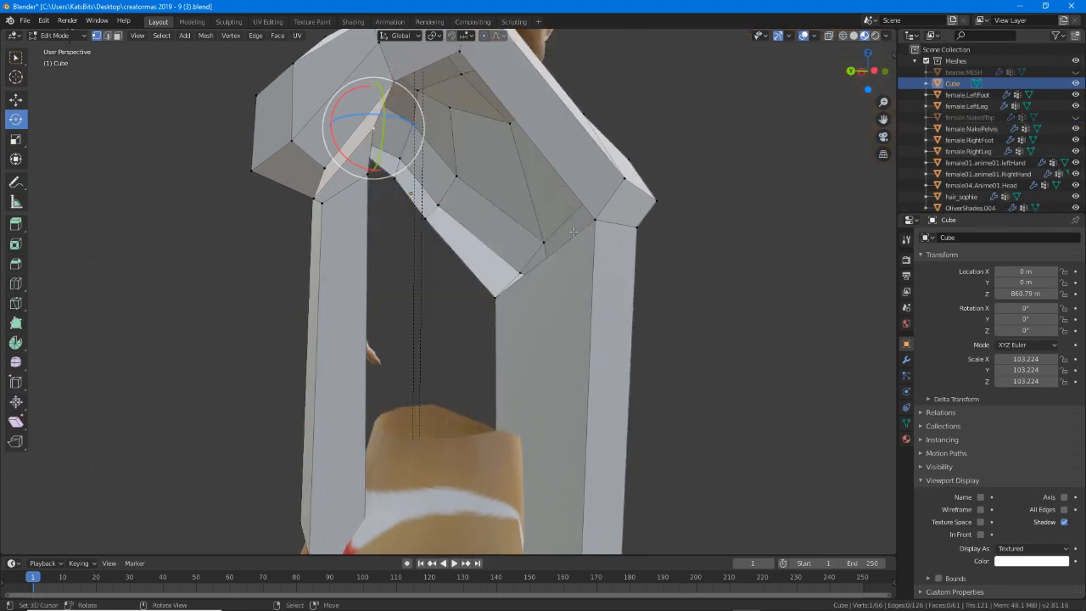
pyautogui.moveTo(407, 254); pyautogui.dragTo(571, 235, button='middle')
pyautogui.moveTo(631, 156); pyautogui.dragTo(420, 252, button='middle')
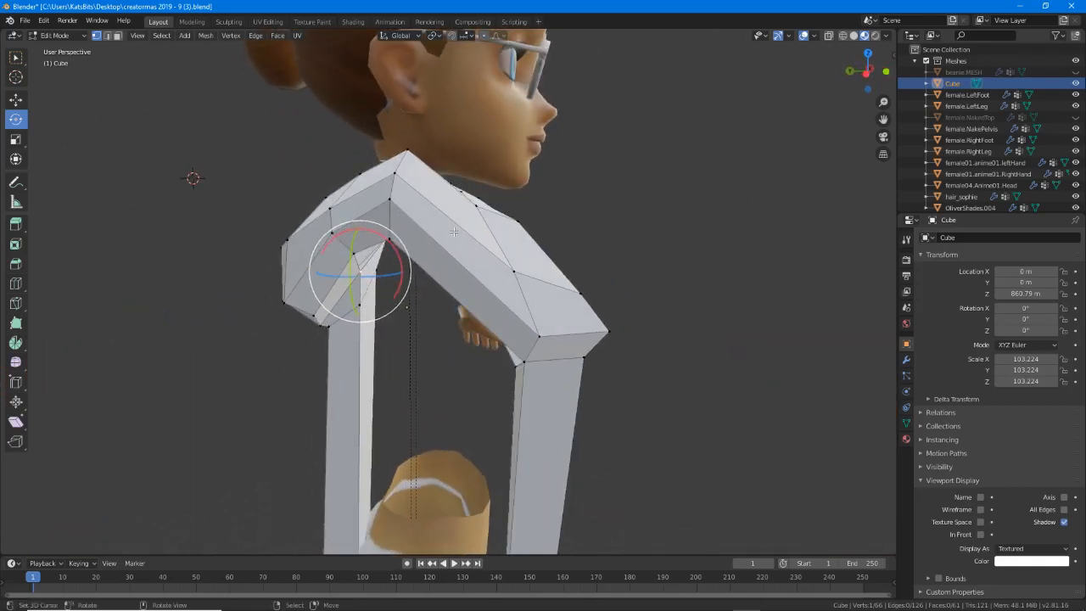
pyautogui.press('2')
pyautogui.rightClick(457, 227)
pyautogui.keyDown('shift'); pyautogui.rightClick(452, 257); pyautogui.keyUp('shift')
pyautogui.keyDown('shift'); pyautogui.rightClick(444, 286); pyautogui.keyUp('shift')
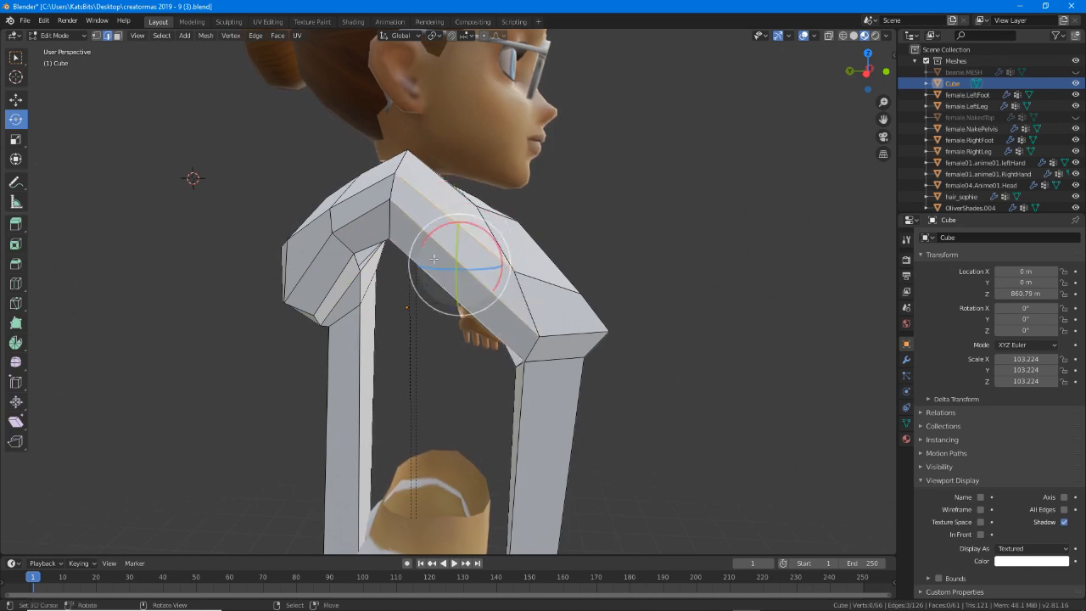
pyautogui.moveTo(433, 258); pyautogui.dragTo(289, 103, button='middle')
pyautogui.click(255, 36)
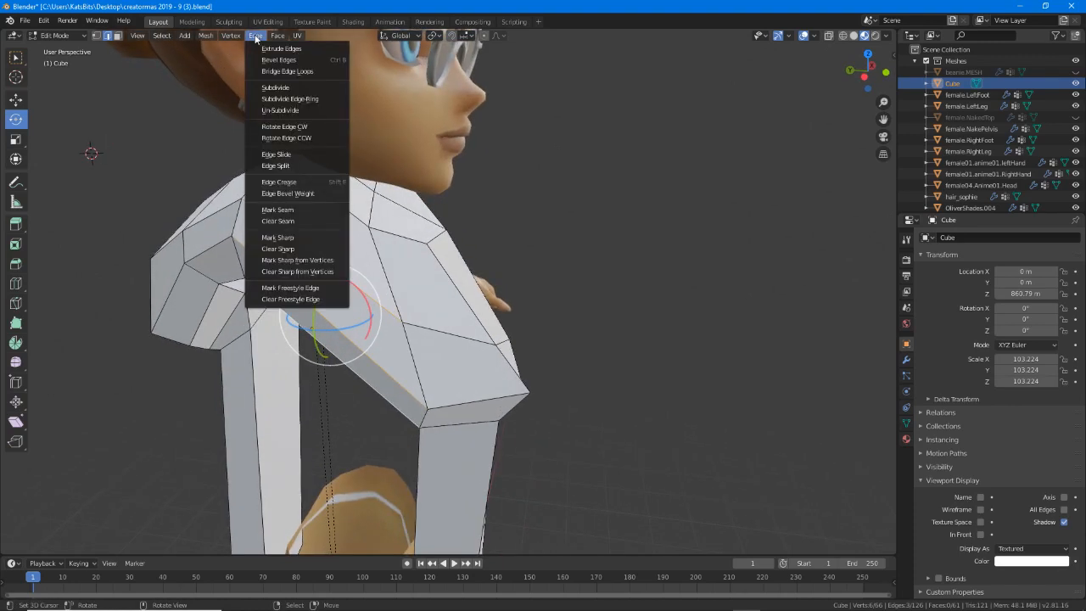
pyautogui.click(276, 86)
# Rotate the two new crosswise edges on the front armhole strip by about 35° and raise them toward the shoulder.
pyautogui.moveTo(342, 280); pyautogui.dragTo(350, 265, button='middle')
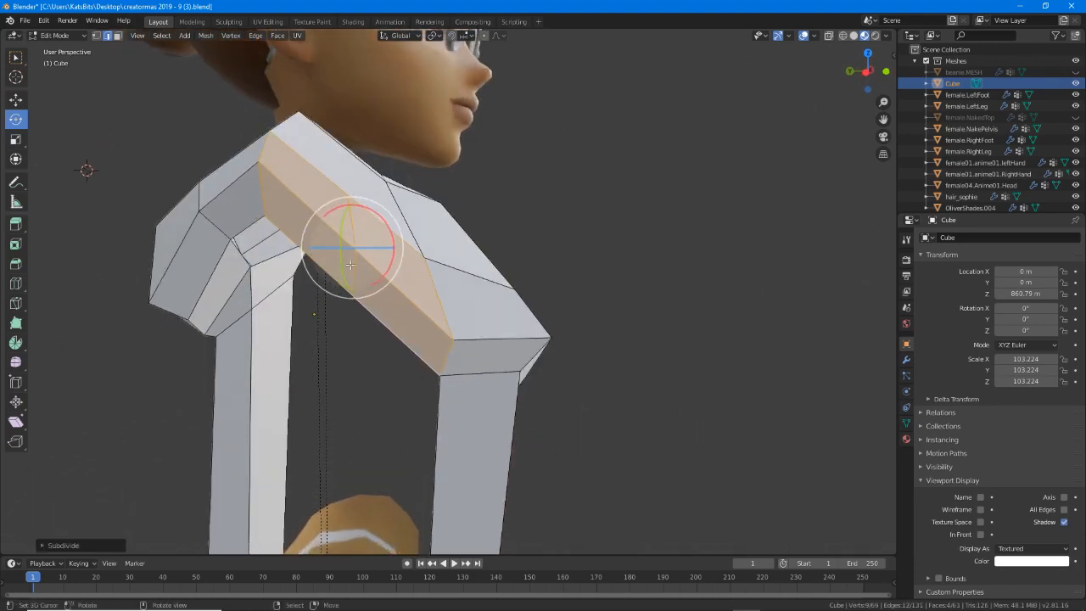
pyautogui.rightClick(352, 229)
pyautogui.keyDown('shift'); pyautogui.rightClick(355, 270); pyautogui.keyUp('shift')
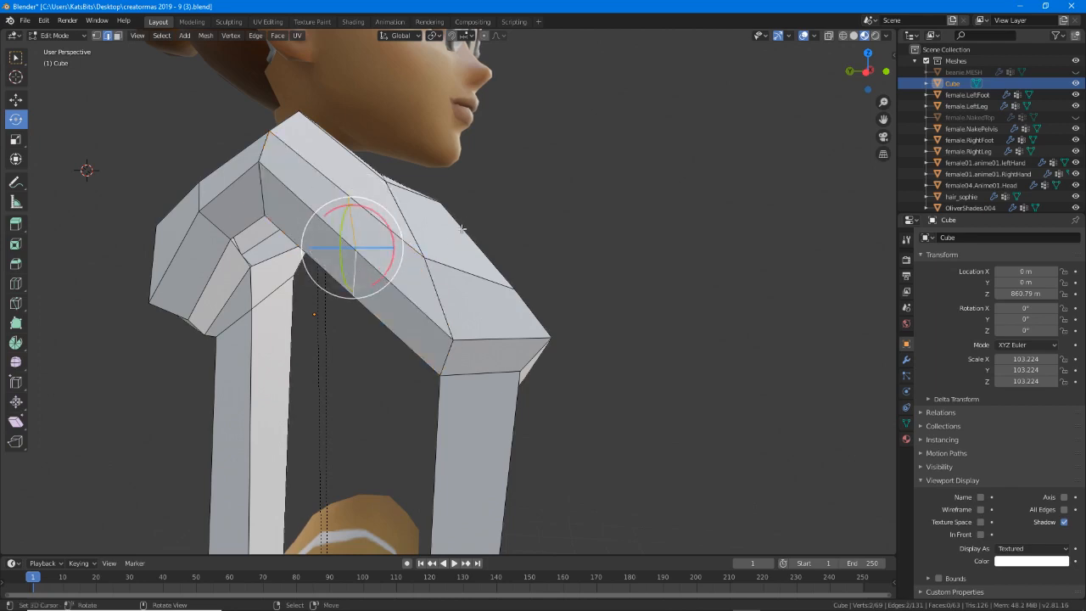
pyautogui.press('r')
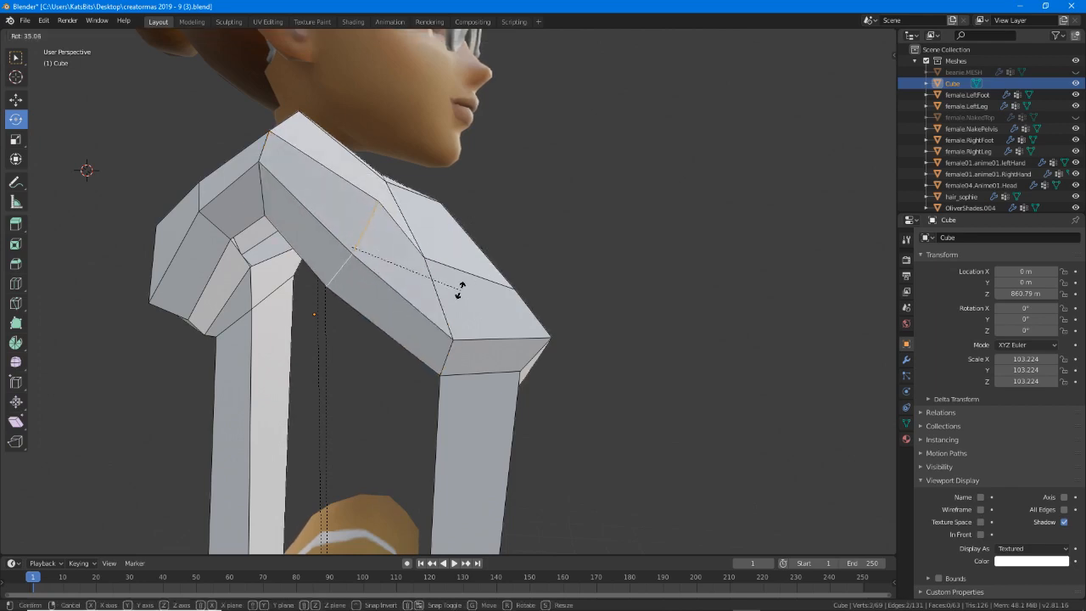
pyautogui.click(453, 291)
pyautogui.press('g')
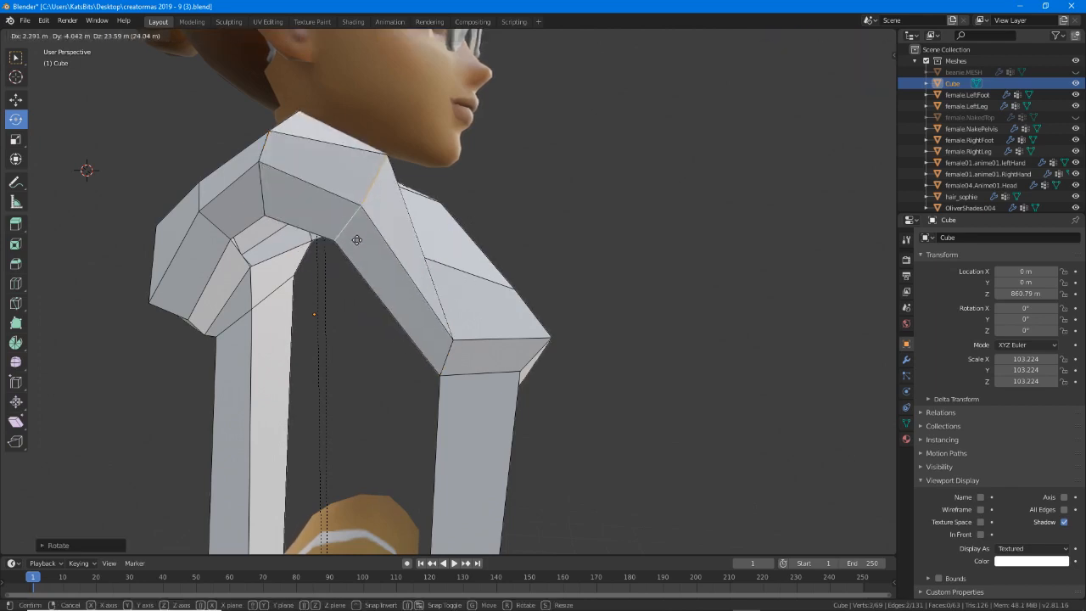
pyautogui.click(357, 240)
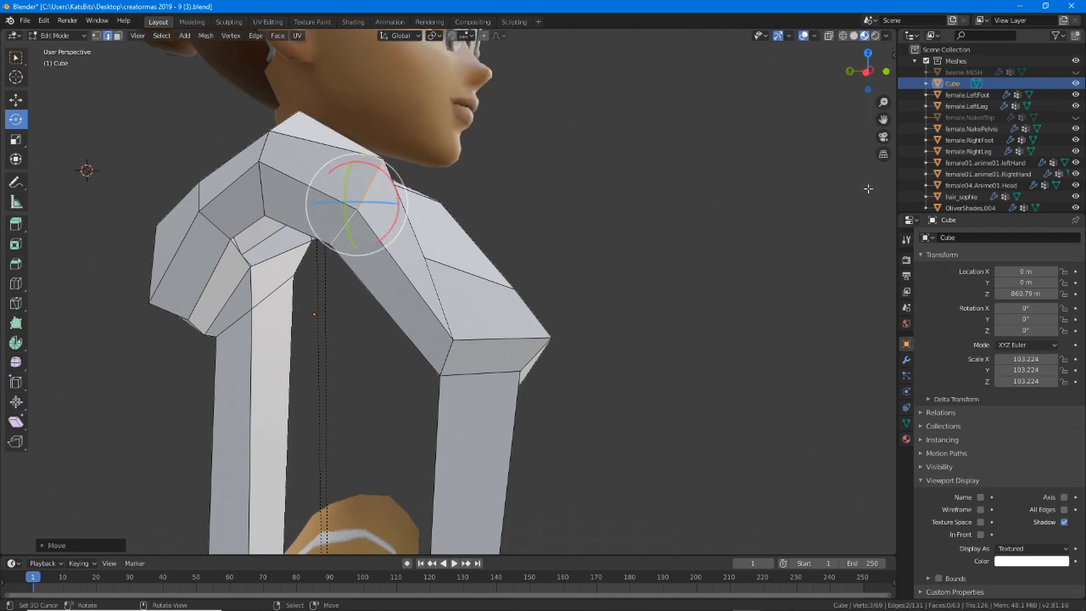
# Show female.NakedTop and adjust the crosswise edges so the strip sits around the front of the shoulder.
pyautogui.click(1074, 117)
pyautogui.moveTo(582, 288); pyautogui.dragTo(390, 277, button='middle')
pyautogui.press('g')
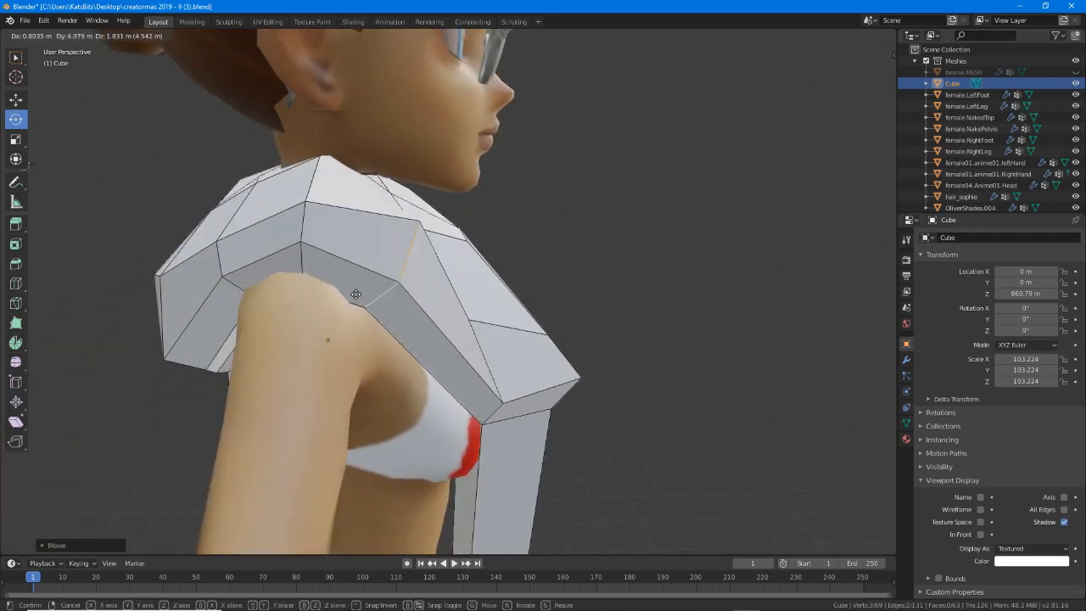
pyautogui.click(361, 312)
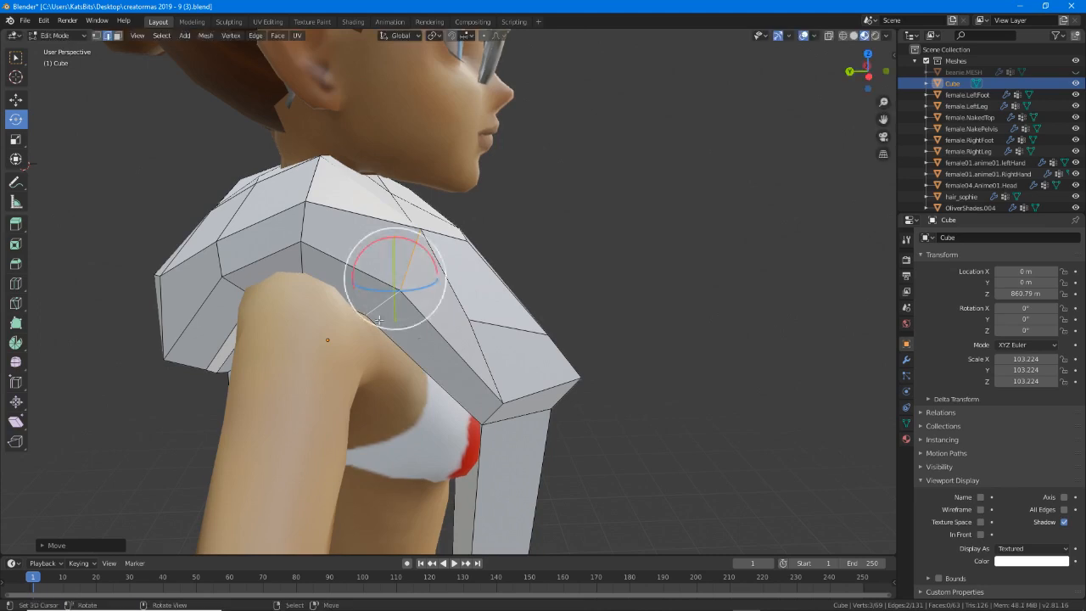
pyautogui.moveTo(517, 349); pyautogui.dragTo(444, 271, button='middle')
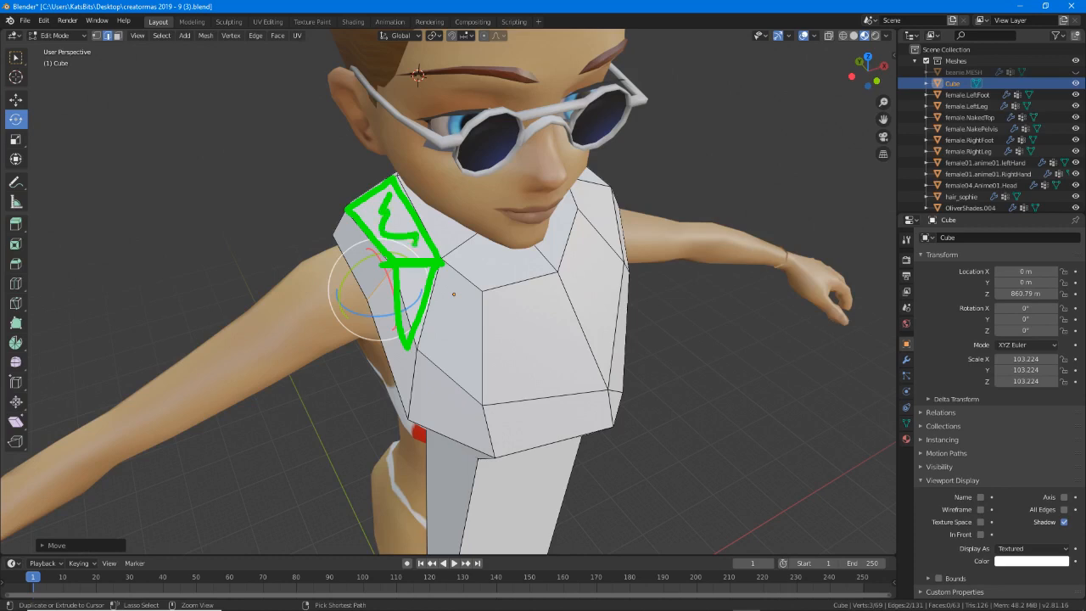
# Triangulate the five-sided face on the front of the right shoulder and convert its two upper triangles into a quad.
pyautogui.press('Escape')
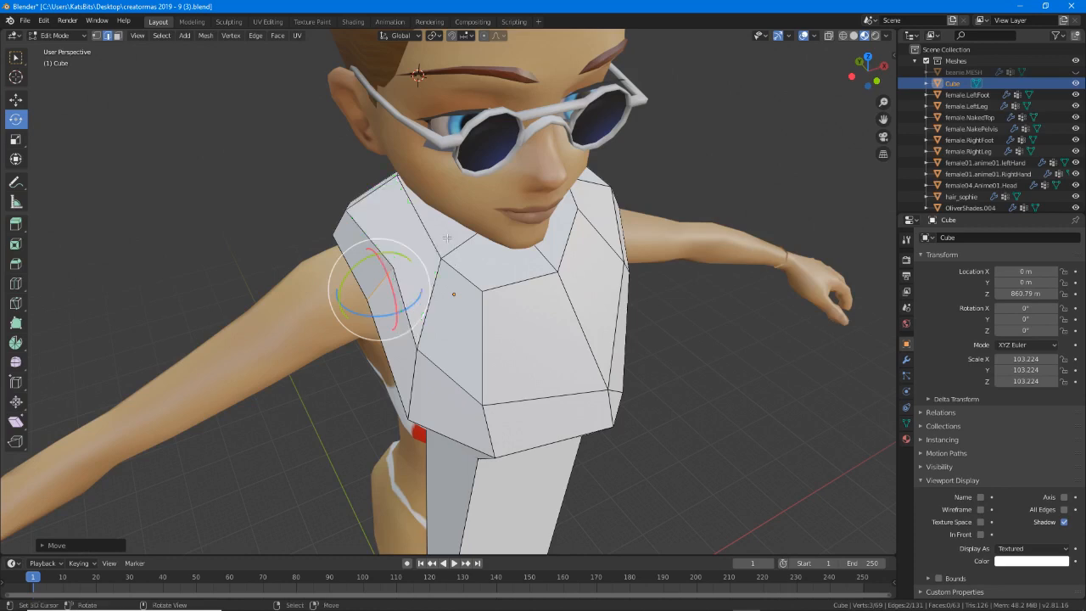
pyautogui.press('3')
pyautogui.click(403, 229)
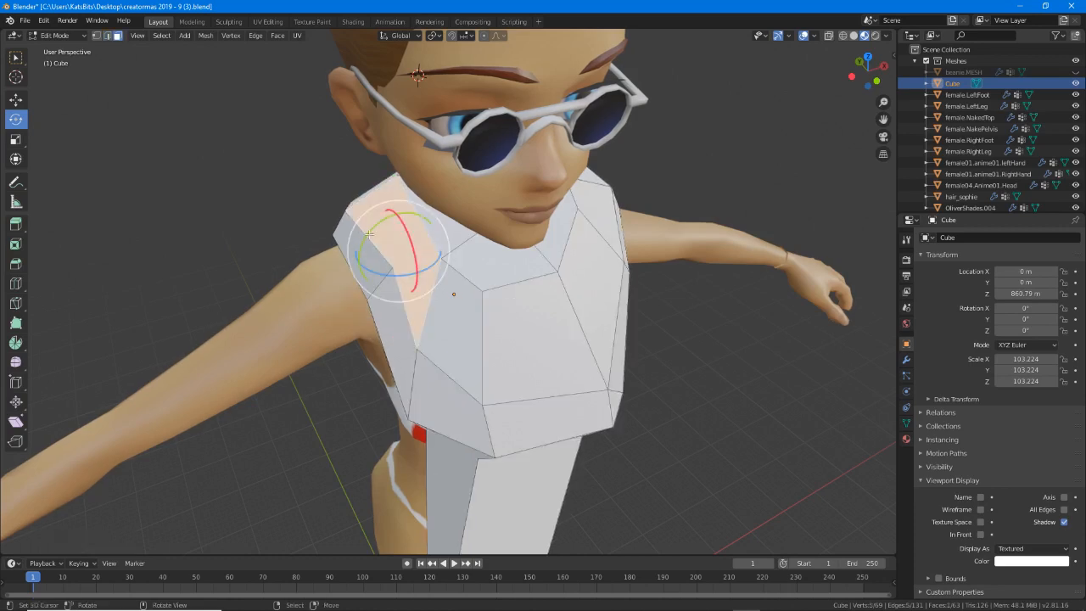
pyautogui.click(273, 38)
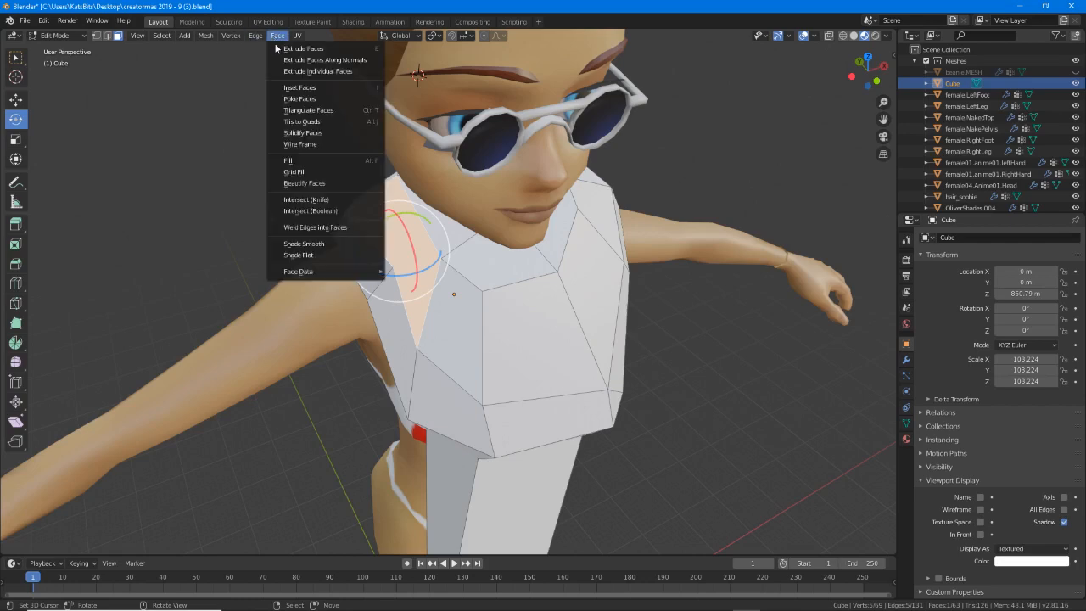
pyautogui.click(310, 111)
pyautogui.keyDown('shift'); pyautogui.click(388, 225); pyautogui.keyUp('shift')
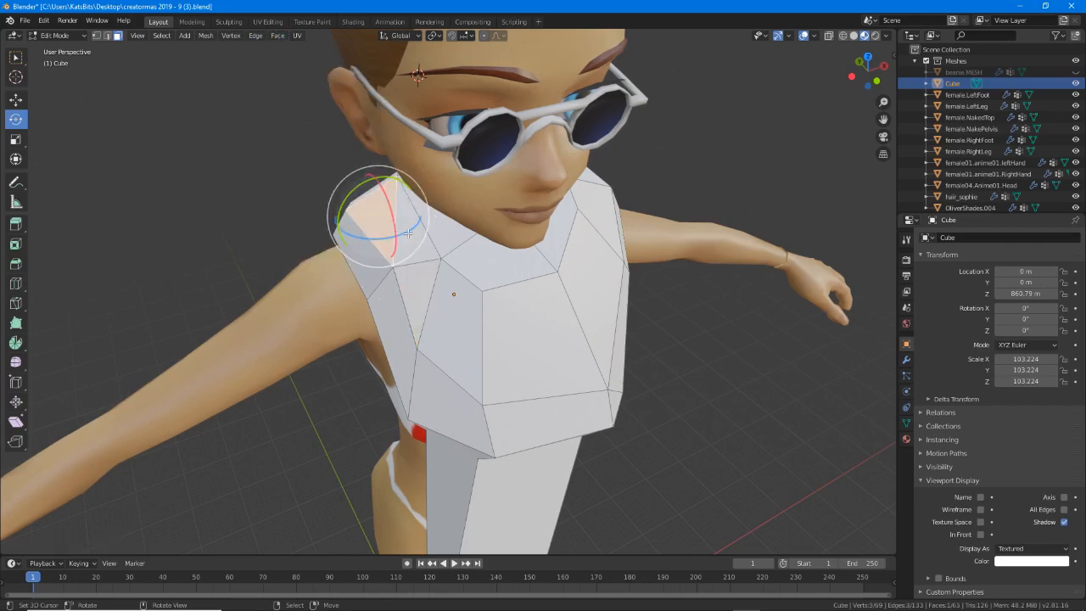
pyautogui.click(277, 36)
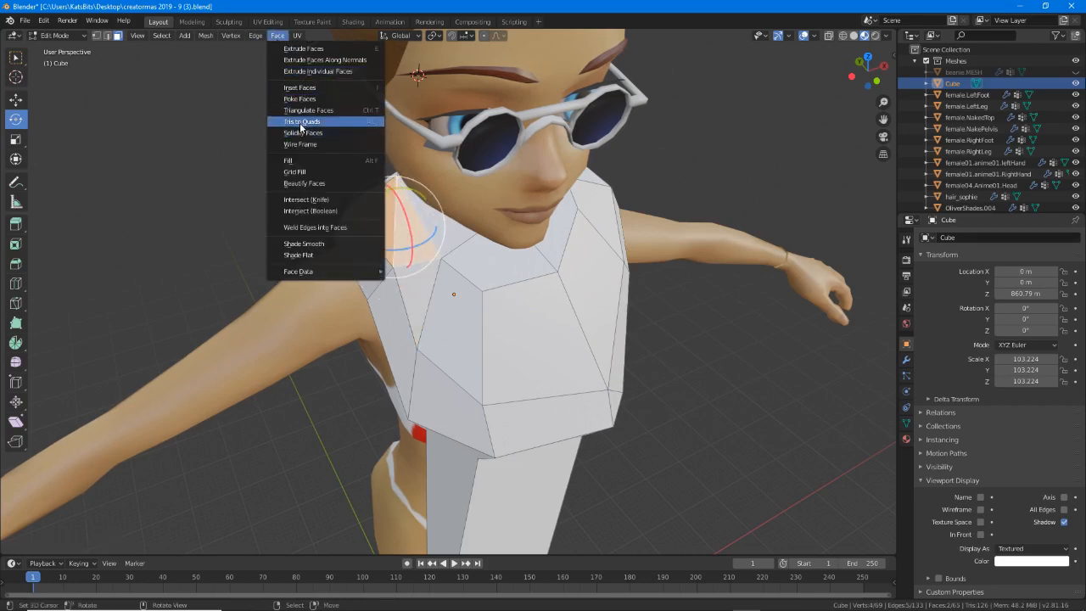
pyautogui.click(302, 121)
pyautogui.moveTo(357, 165); pyautogui.dragTo(388, 171, button='middle')
# Raise the neckline vertices beside the front of the right shoulder toward the neck.
pyautogui.press('1')
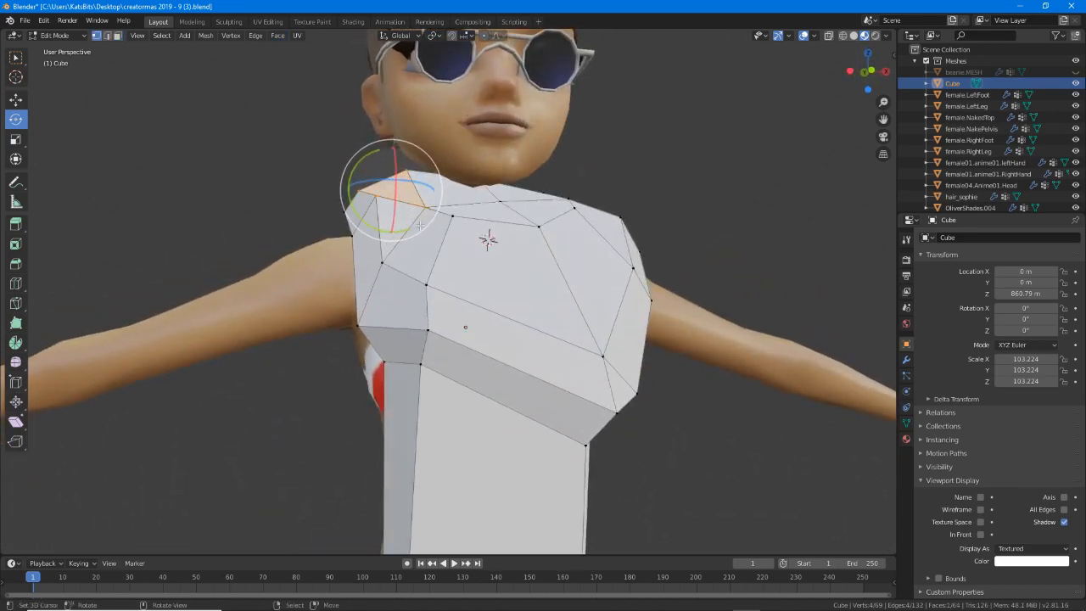
pyautogui.click(427, 218)
pyautogui.moveTo(427, 218); pyautogui.dragTo(421, 207, button='middle')
pyautogui.press('g')
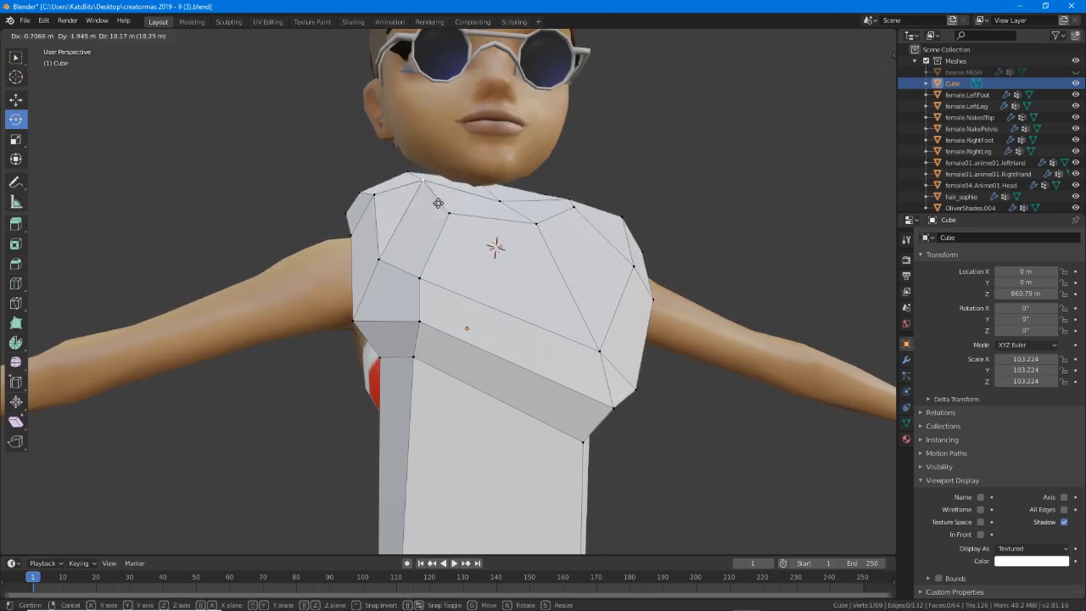
pyautogui.click(438, 203)
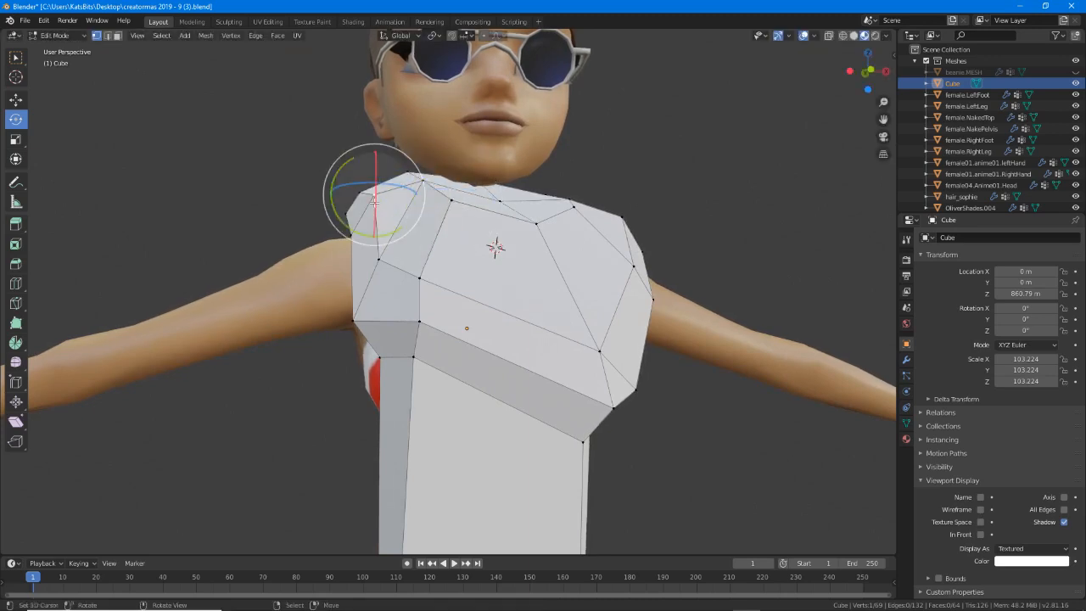
# Shift the right shoulder's front vertex slightly backward and raise the outer vertex on top of the shoulder.
pyautogui.moveTo(374, 201); pyautogui.dragTo(526, 270, button='middle')
pyautogui.press('g')
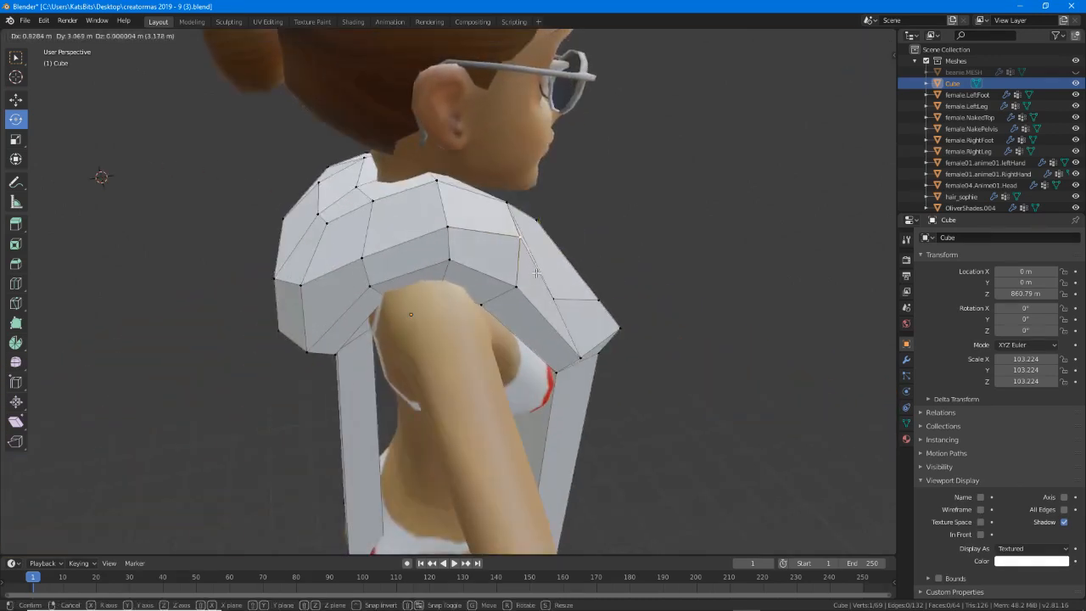
pyautogui.click(536, 272)
pyautogui.rightClick(448, 238)
pyautogui.press('g')
pyautogui.click(442, 228)
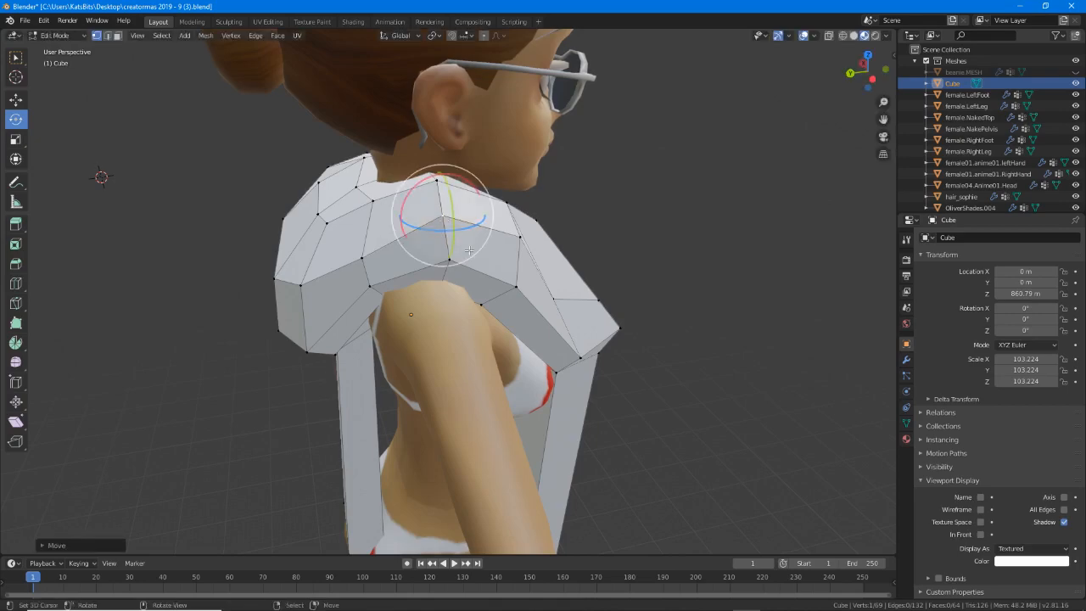
# Reposition the vertices around the shoulder and collar to round out the garment's shape.
pyautogui.moveTo(469, 250); pyautogui.dragTo(325, 235, button='middle')
pyautogui.press('g')
pyautogui.click(386, 225)
pyautogui.press('g')
pyautogui.click(497, 225)
pyautogui.press('g')
pyautogui.click(492, 227)
pyautogui.press('g')
pyautogui.click(298, 255)
pyautogui.press('g')
pyautogui.click(514, 209)
# Move the vertex on top of the right shoulder inward and up toward the neck.
pyautogui.press('g')
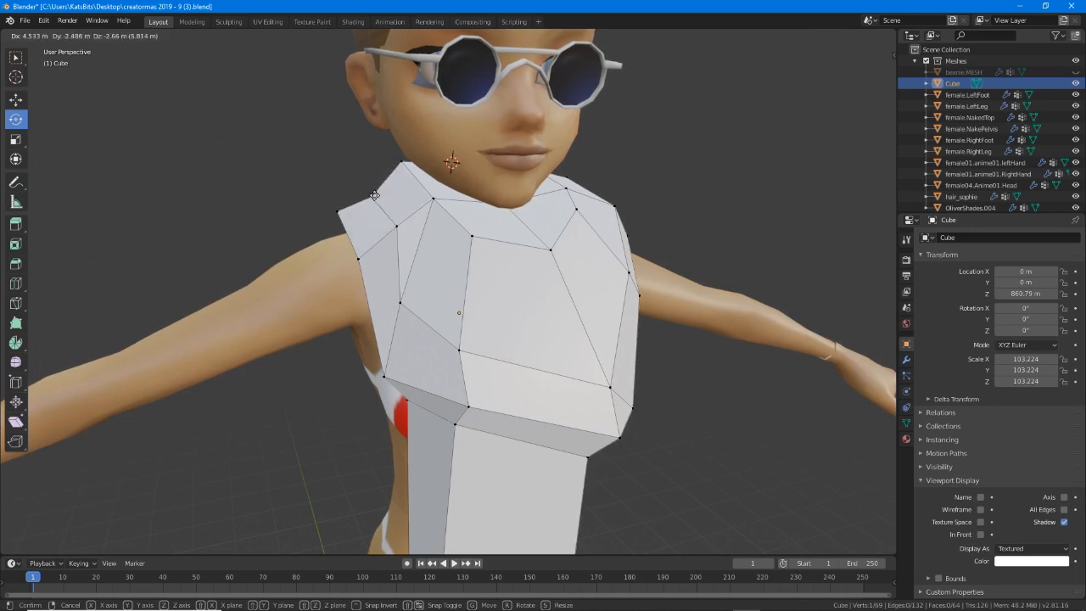
pyautogui.click(374, 195)
pyautogui.moveTo(374, 195); pyautogui.dragTo(356, 187, button='middle')
pyautogui.press('g')
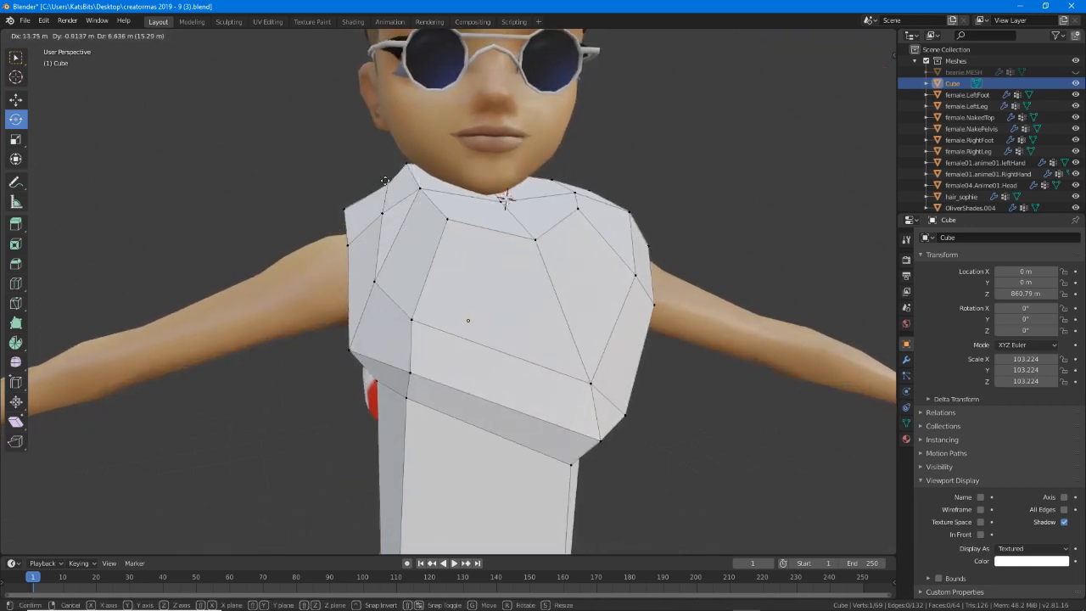
pyautogui.click(384, 180)
# Move the vertex at the front of the right shoulder inward and slightly back to even out the shoulder faces.
pyautogui.click(384, 212)
pyautogui.press('g')
pyautogui.click(408, 208)
pyautogui.press('g')
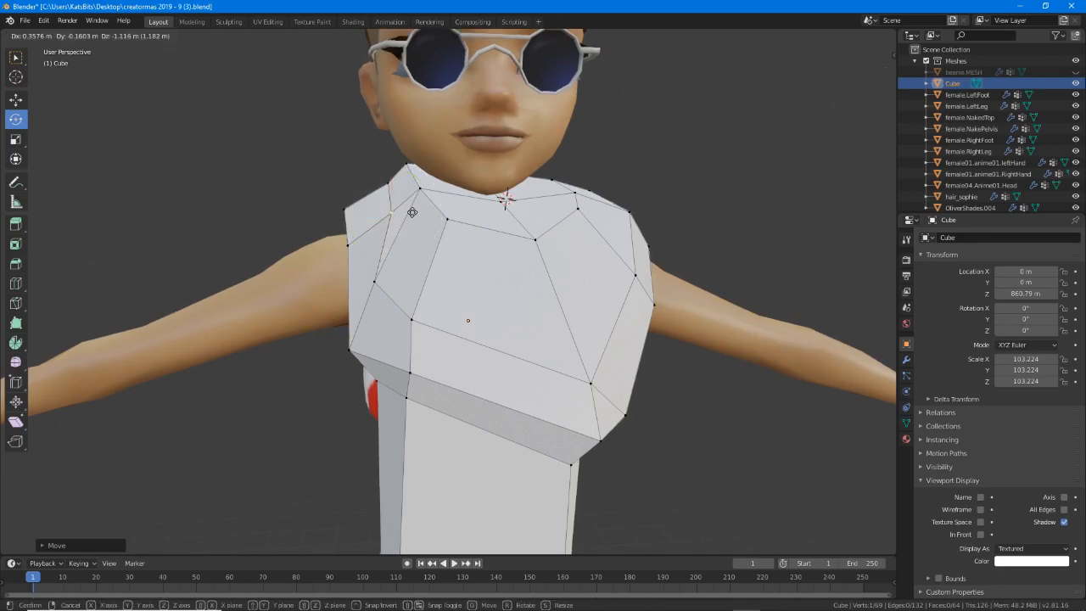
pyautogui.click(411, 212)
pyautogui.moveTo(412, 212); pyautogui.dragTo(567, 283, button='middle')
pyautogui.press('g')
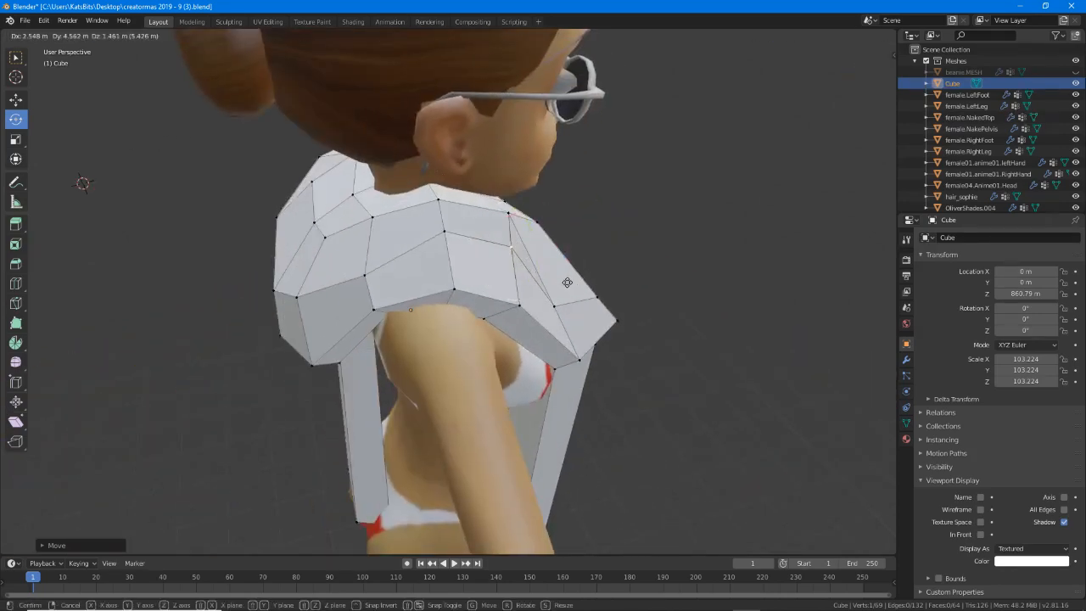
pyautogui.click(567, 282)
# Reposition the vertices along the front neckline to shape the collar over the chest.
pyautogui.moveTo(535, 233); pyautogui.dragTo(393, 224, button='middle')
pyautogui.press('g')
pyautogui.click(505, 207)
pyautogui.press('g')
pyautogui.click(492, 235)
pyautogui.press('g')
pyautogui.click(338, 279)
# Raise the two collar vertices beside the neck on the character's left shoulder.
pyautogui.scroll(1, 491, 212)
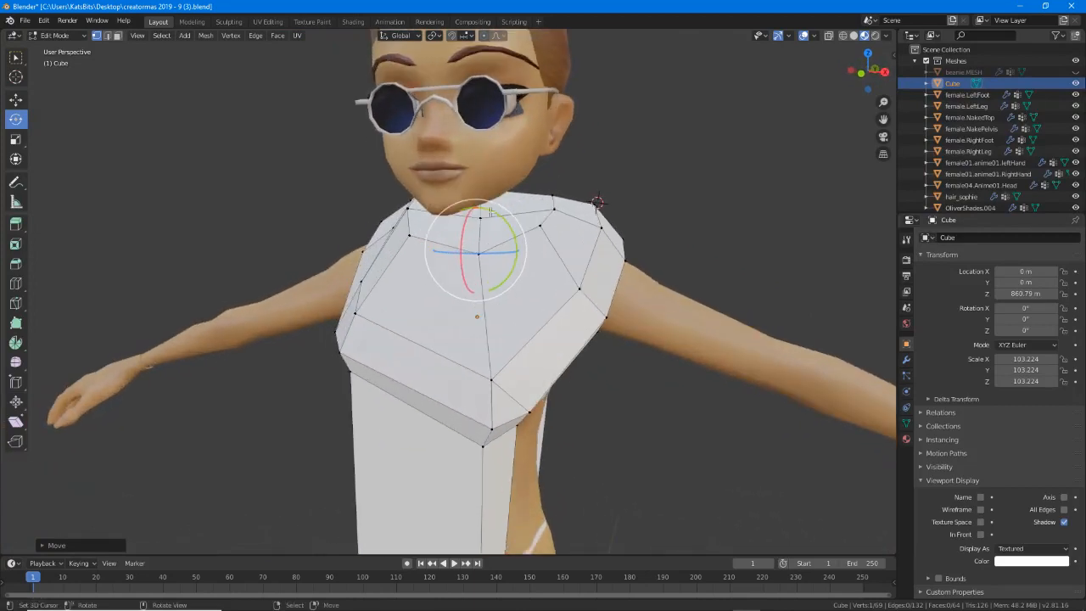
pyautogui.moveTo(490, 212); pyautogui.dragTo(473, 213, button='middle')
pyautogui.press('g')
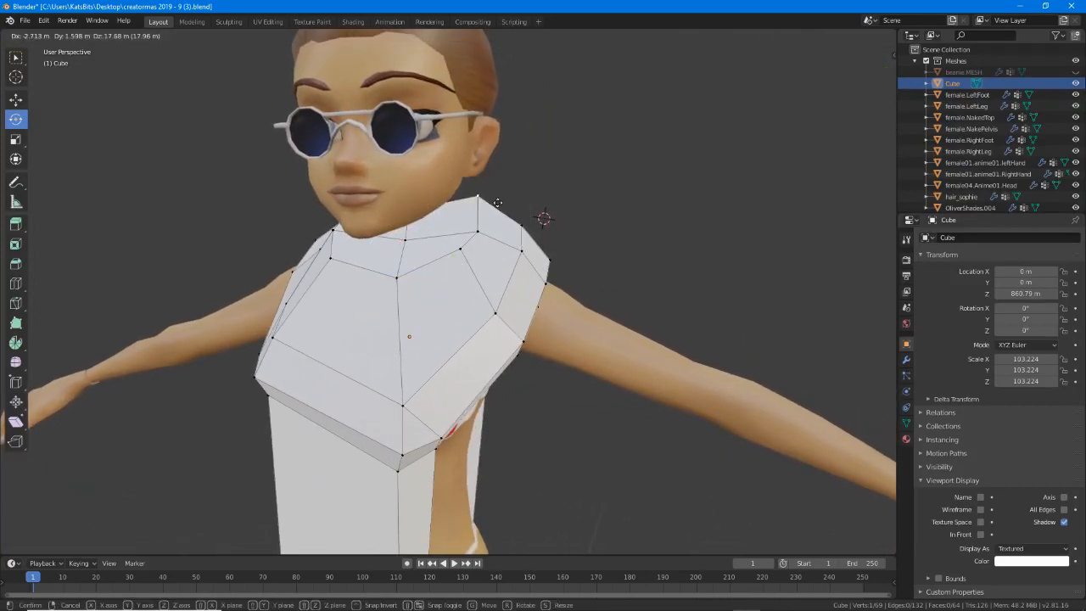
pyautogui.click(500, 220)
pyautogui.rightClick(477, 233)
pyautogui.press('g')
pyautogui.click(476, 224)
# Raise the upper chest vertex near the left shoulder and the front vertex just below the neckline.
pyautogui.moveTo(460, 249); pyautogui.dragTo(463, 232, button='right')
pyautogui.moveTo(402, 278); pyautogui.dragTo(436, 263, button='middle')
pyautogui.press('g')
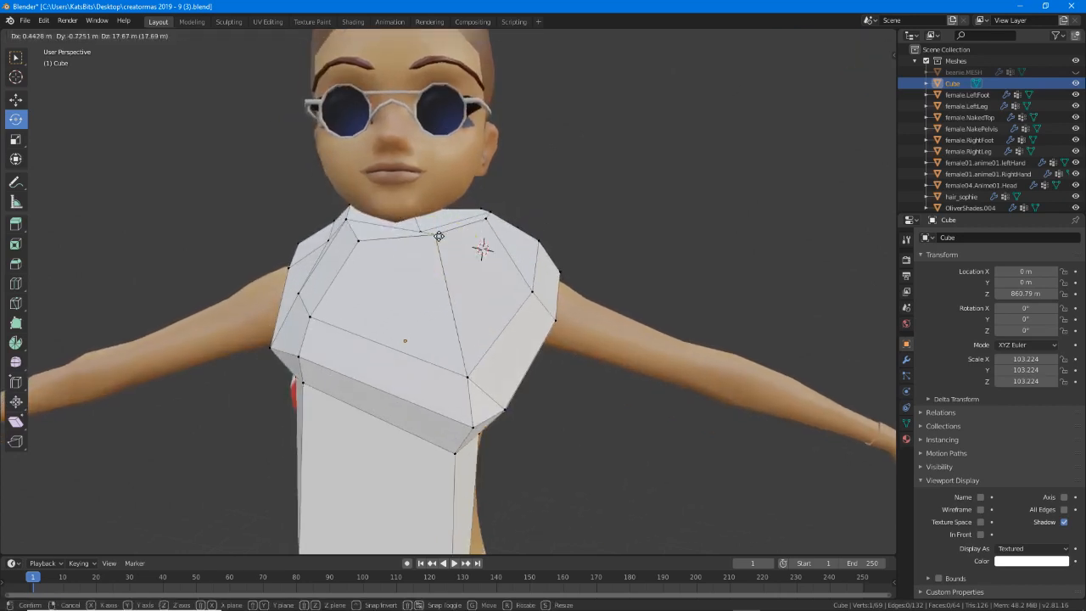
pyautogui.click(438, 237)
# Slide the neckline vertices on the right side of the chest along their edges toward the neck.
pyautogui.moveTo(360, 241); pyautogui.dragTo(438, 264, button='middle')
pyautogui.press('g')
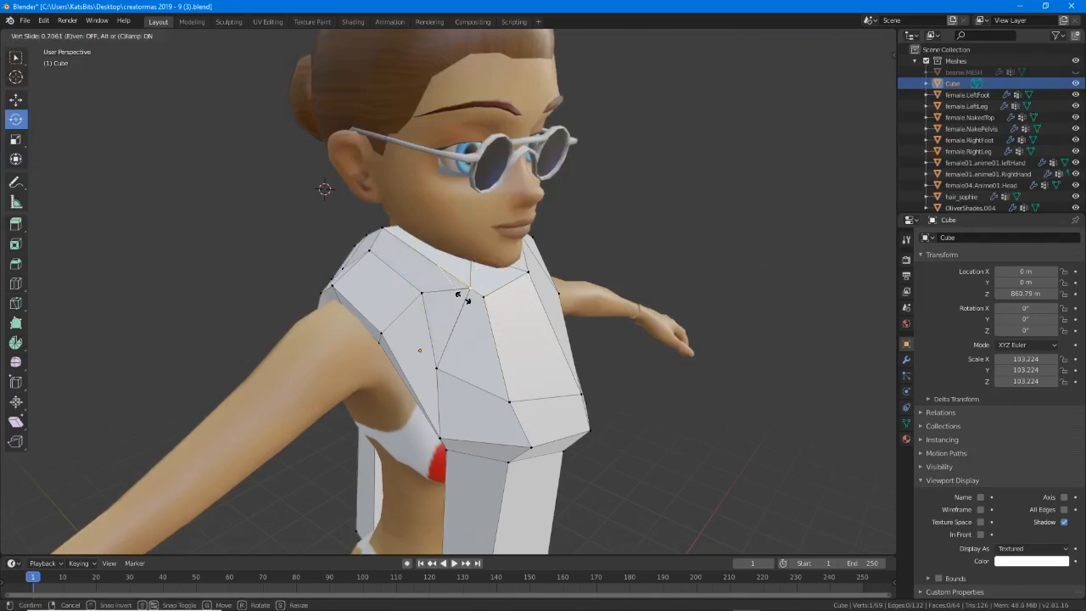
pyautogui.click(457, 295)
pyautogui.click(486, 298)
pyautogui.press('g')
pyautogui.press('g')
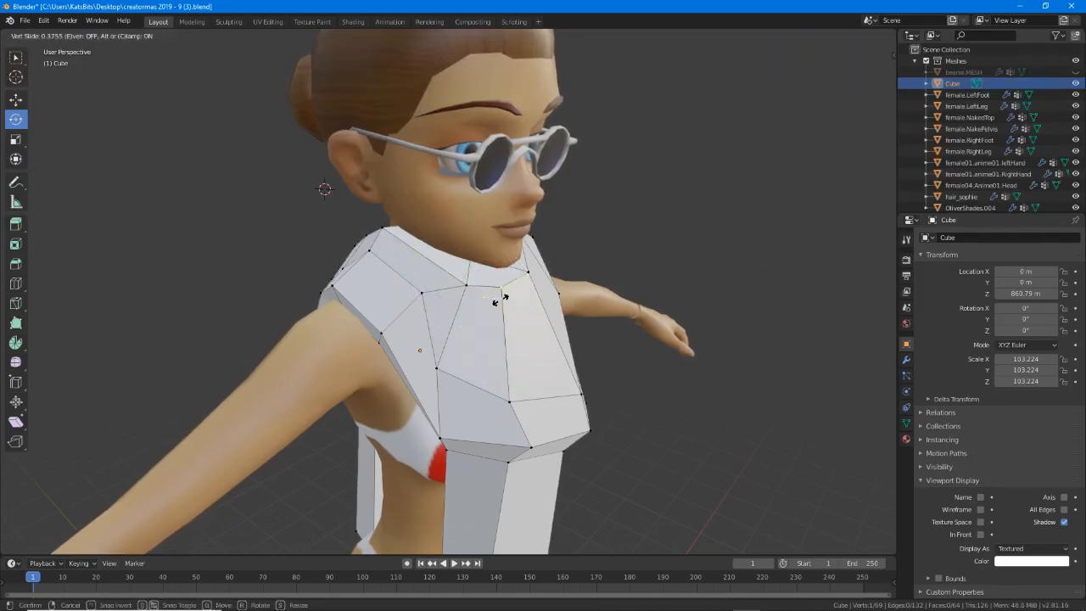
# Slide one front neckline vertex of the scarf mesh along its edge and reposition the neighbouring neckline vertex.
pyautogui.click(506, 293)
pyautogui.click(512, 304)
pyautogui.rightClick(468, 287)
pyautogui.press('g')
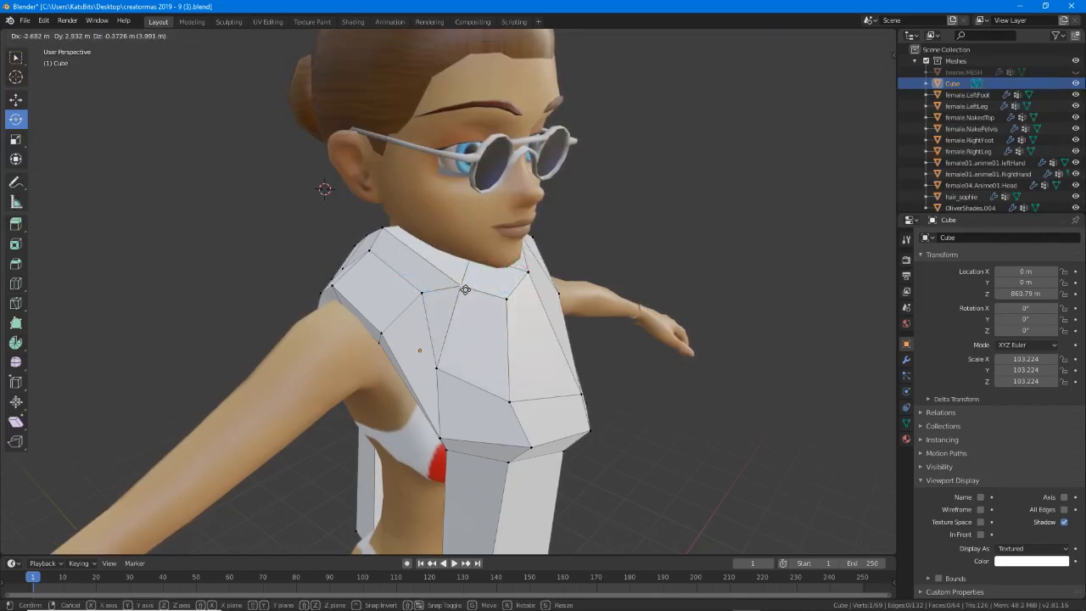
pyautogui.click(461, 287)
# Lower the two-vertex edge at the scarf's front shoulder about 5.8 m, and adjust the nearby side vertices.
pyautogui.moveTo(424, 294); pyautogui.dragTo(337, 212, button='middle')
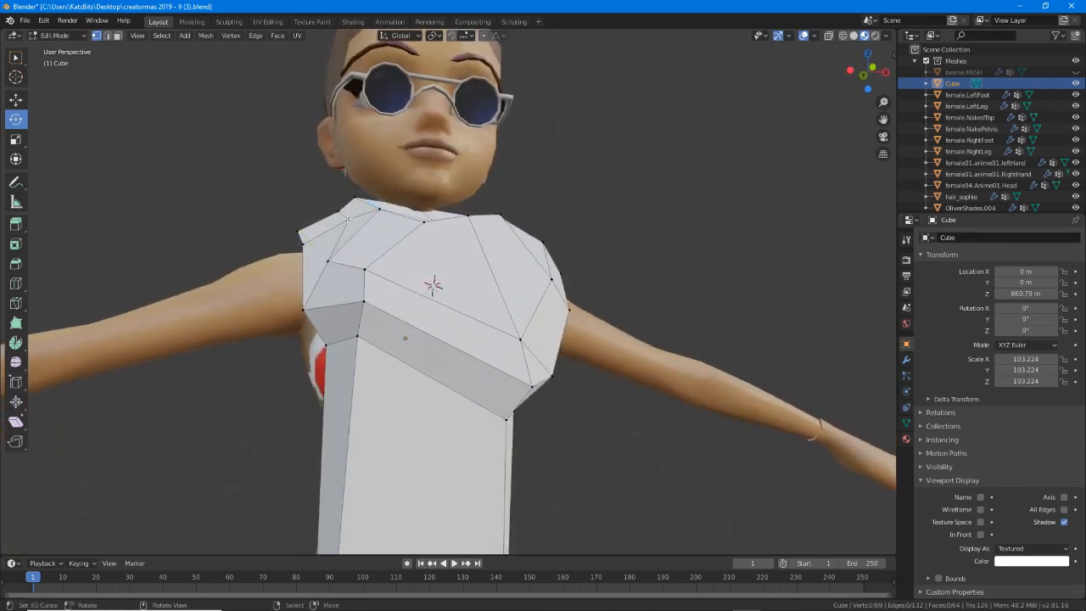
pyautogui.press('g')
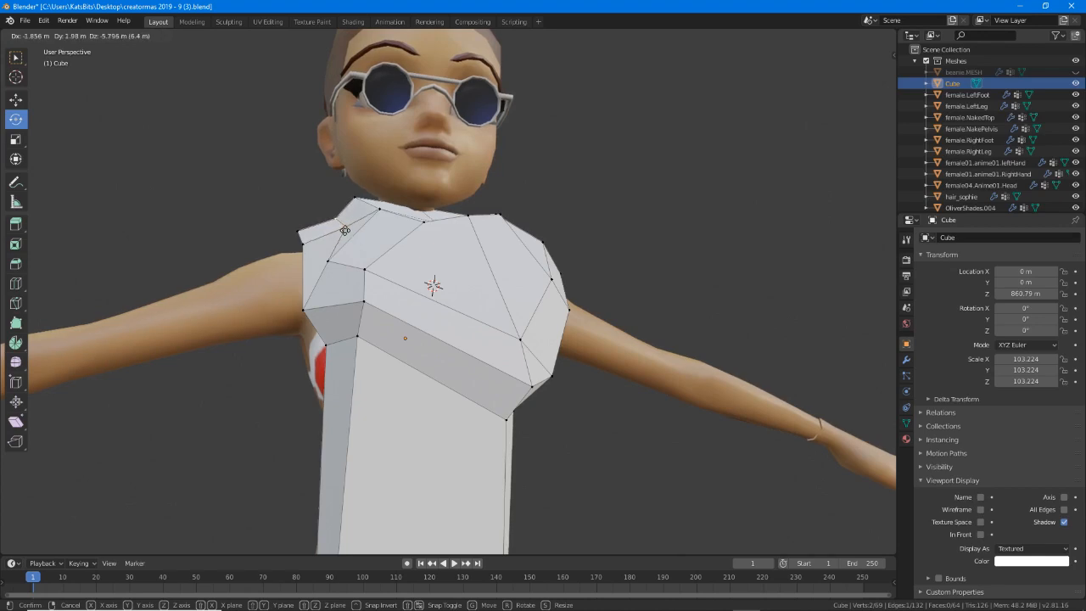
pyautogui.click(344, 229)
pyautogui.moveTo(344, 261); pyautogui.dragTo(529, 248, button='middle')
pyautogui.press('g')
pyautogui.click(346, 274)
pyautogui.press('g')
pyautogui.click(346, 292)
# Reposition the scarf vertices along the side of the neck and shoulder to even out the collar.
pyautogui.moveTo(528, 242); pyautogui.dragTo(505, 241, button='right')
pyautogui.moveTo(526, 187); pyautogui.dragTo(511, 193, button='right')
pyautogui.rightClick(511, 162)
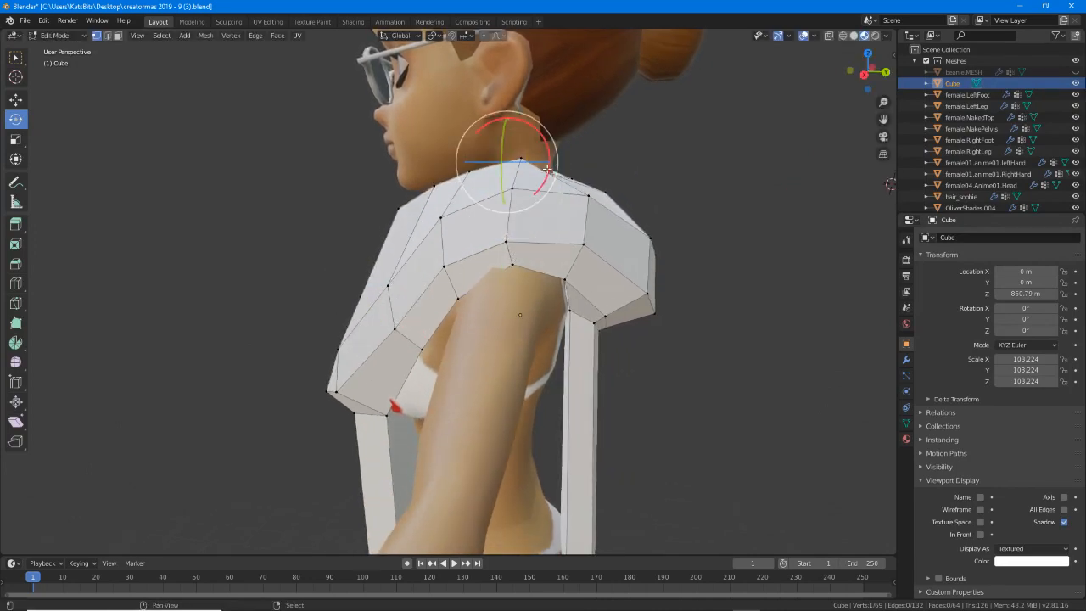
pyautogui.moveTo(509, 169); pyautogui.dragTo(507, 252, button='middle')
pyautogui.rightClick(442, 249)
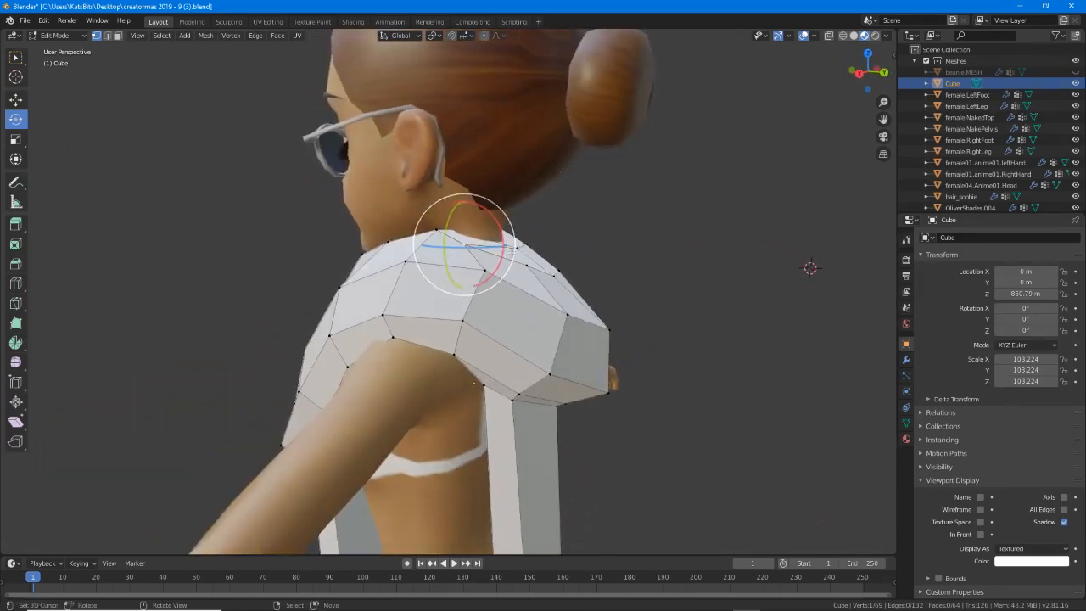
pyautogui.press('g')
pyautogui.click(541, 246)
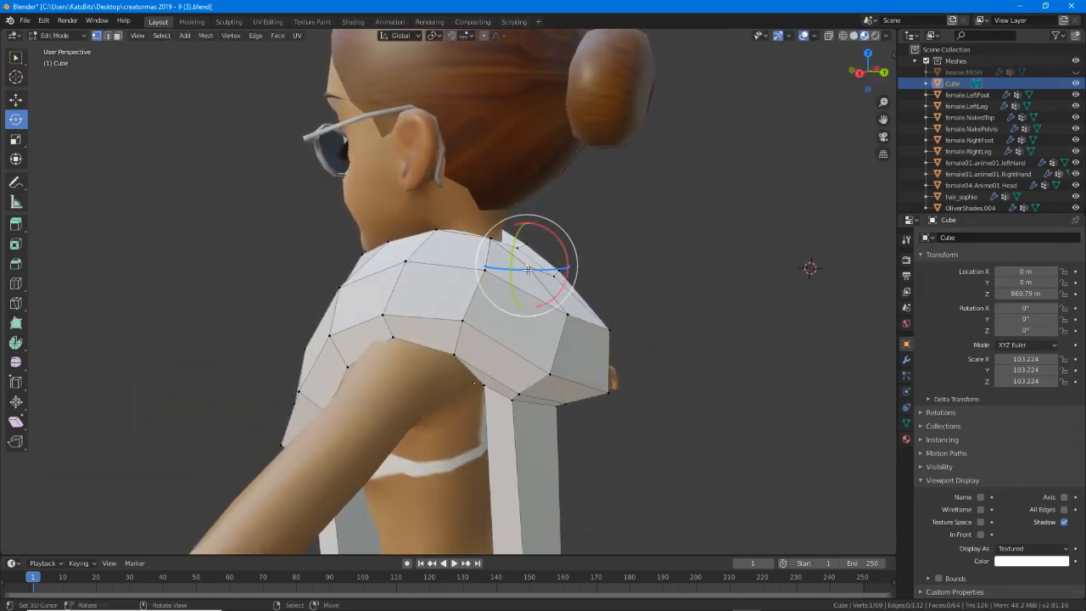
# Move vertices from the side of the collar round to the back of the neck to reshape the rear neckline.
pyautogui.moveTo(564, 272)
pyautogui.mouseDown(button='middle')
pyautogui.moveTo(591, 264)
pyautogui.moveTo(550, 263)
pyautogui.mouseUp(button='middle')
pyautogui.press('g')
pyautogui.click(592, 263)
pyautogui.press('g')
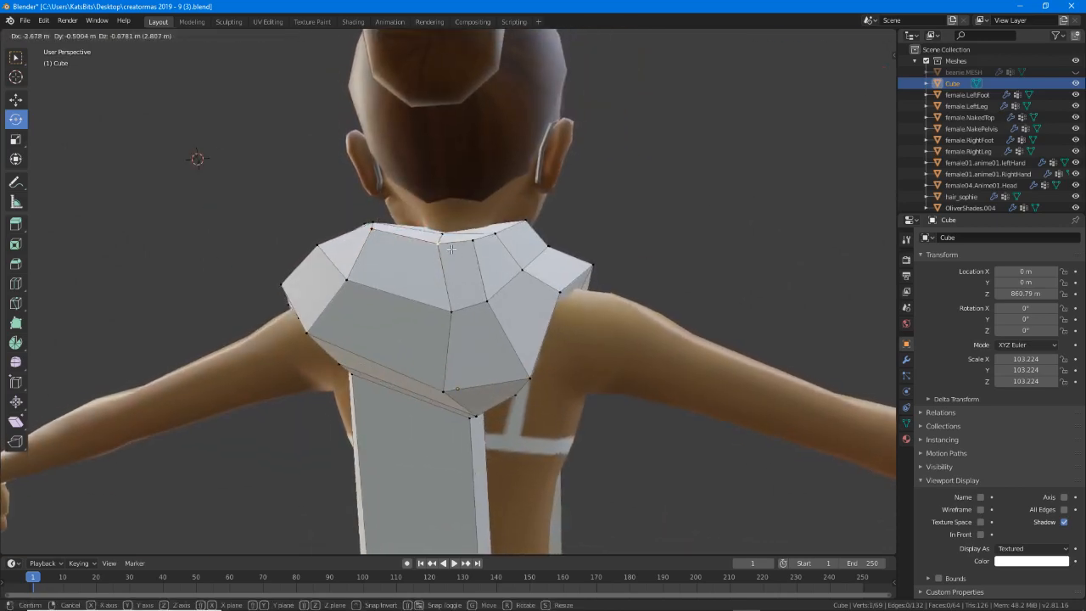
pyautogui.click(451, 248)
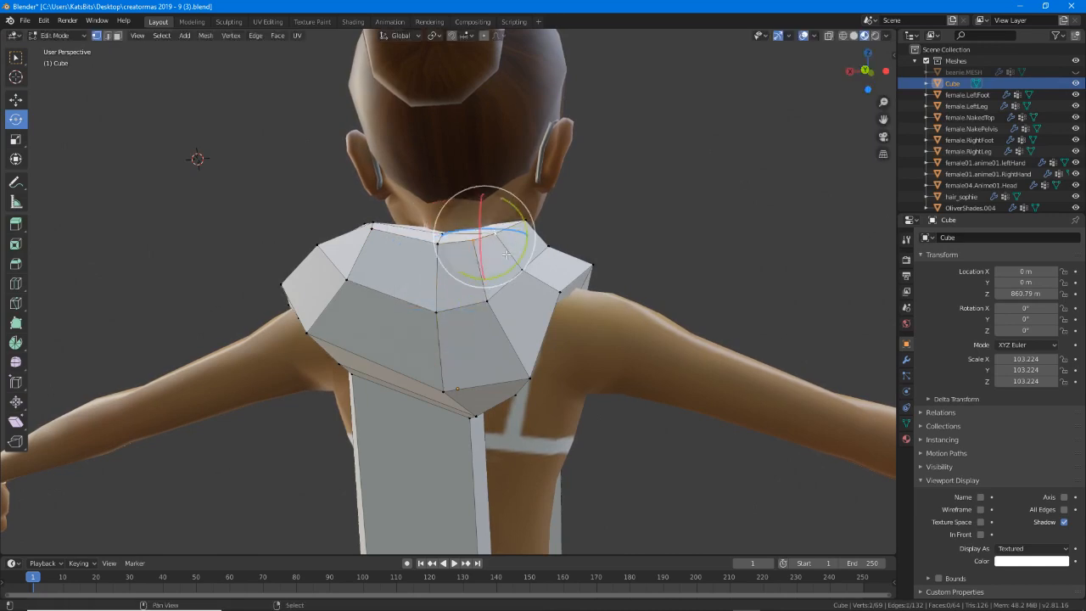
pyautogui.press('g')
pyautogui.click(510, 252)
# Spread the vertices across the scarf's upper back to smooth the spacing of its faces below the neckline.
pyautogui.moveTo(510, 253); pyautogui.dragTo(443, 279, button='middle')
pyautogui.press('g')
pyautogui.click(514, 262)
pyautogui.press('g')
pyautogui.click(538, 271)
pyautogui.press('g')
pyautogui.click(368, 270)
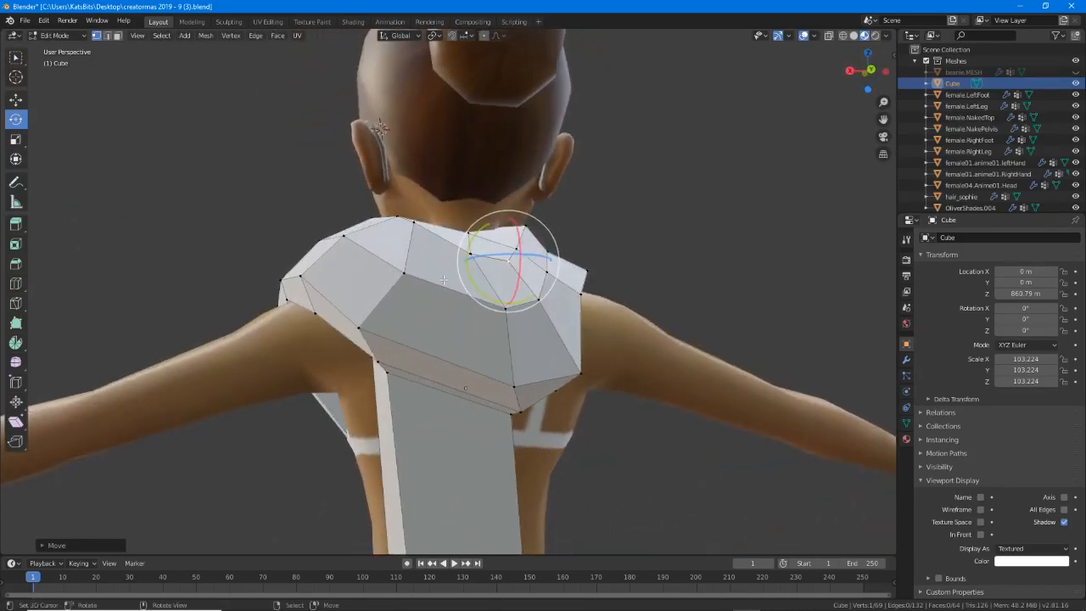
# Raise one vertex of the scarf's back neckline about 5.7 m and reposition the vertex beneath it.
pyautogui.press('g')
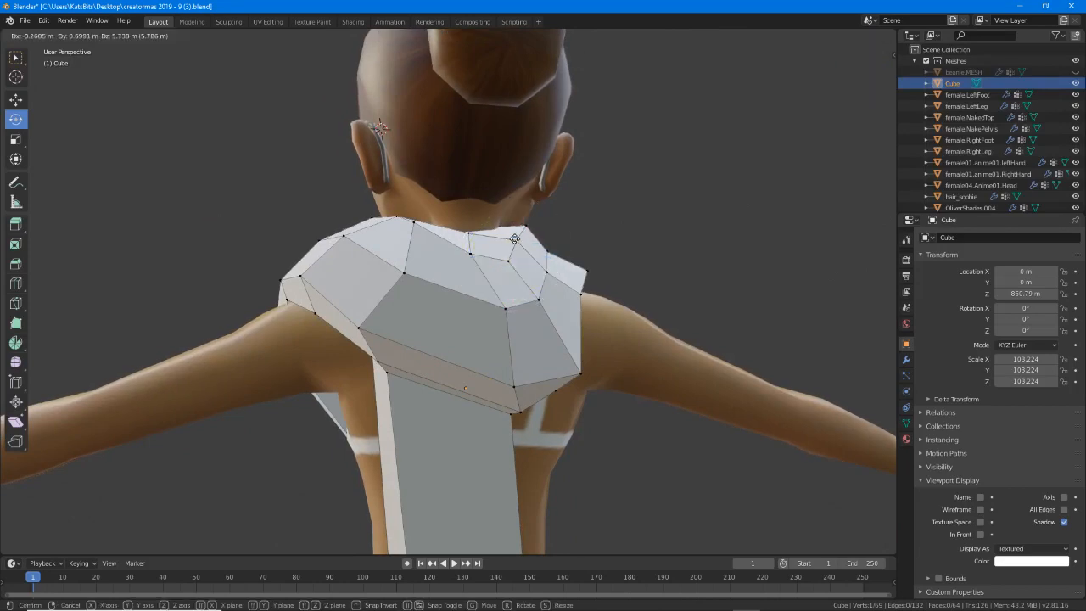
pyautogui.click(515, 239)
pyautogui.click(509, 260)
pyautogui.moveTo(506, 261); pyautogui.dragTo(486, 290, button='middle')
pyautogui.press('g')
pyautogui.click(520, 255)
# Reposition the collar's corner vertices above the rear shoulder, shifting the inner one about 9.9 m toward the nape.
pyautogui.moveTo(372, 241); pyautogui.dragTo(367, 231, button='middle')
pyautogui.click(363, 226)
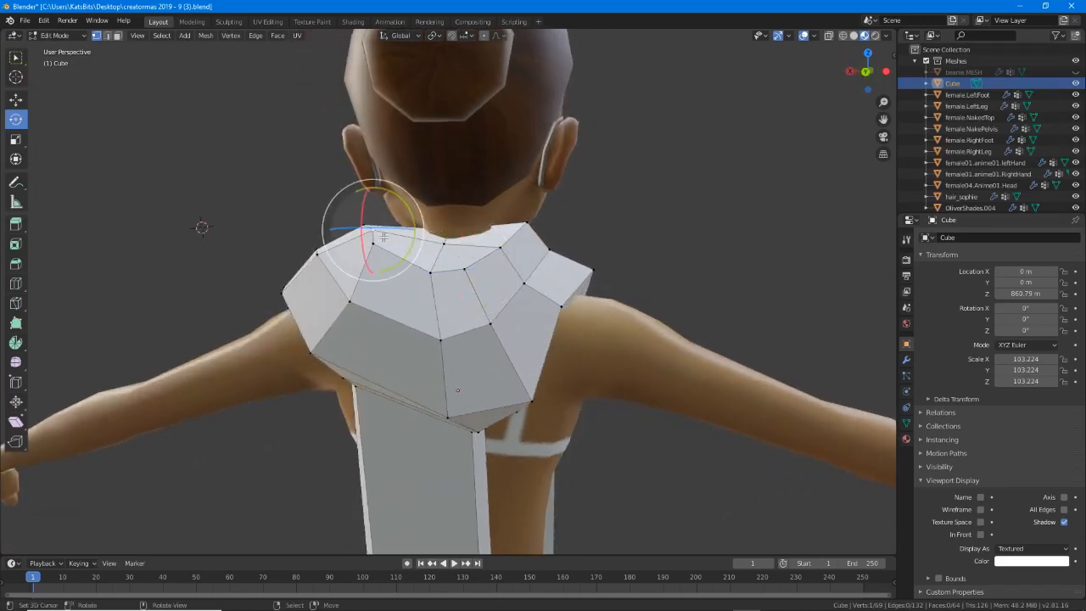
pyautogui.press('g')
pyautogui.click(366, 226)
pyautogui.click(365, 242)
pyautogui.press('g')
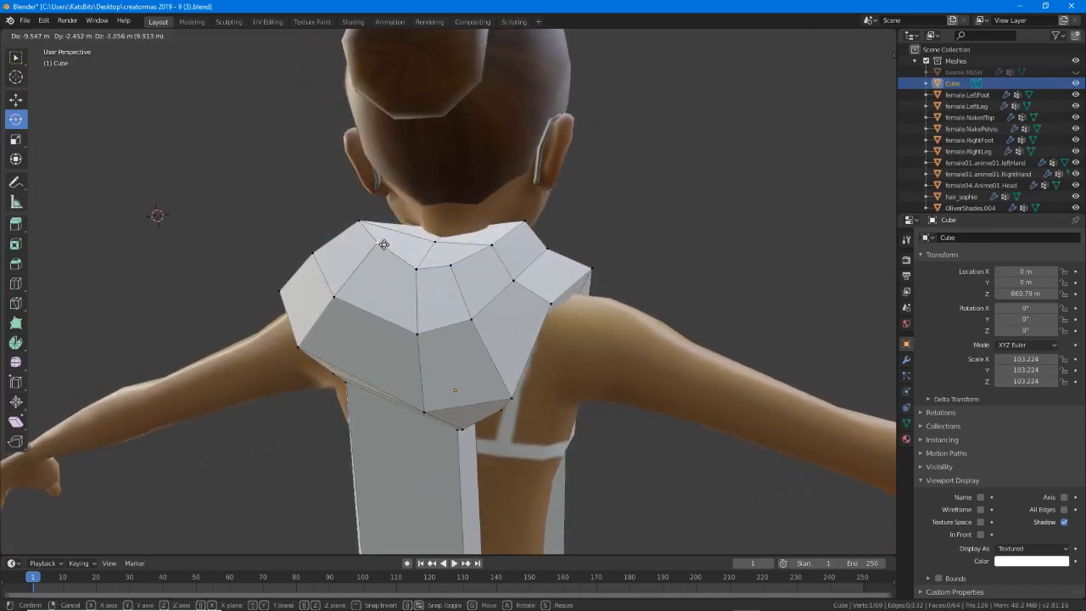
pyautogui.click(382, 245)
pyautogui.moveTo(382, 244); pyautogui.dragTo(348, 243, button='middle')
pyautogui.press('g')
pyautogui.click(347, 243)
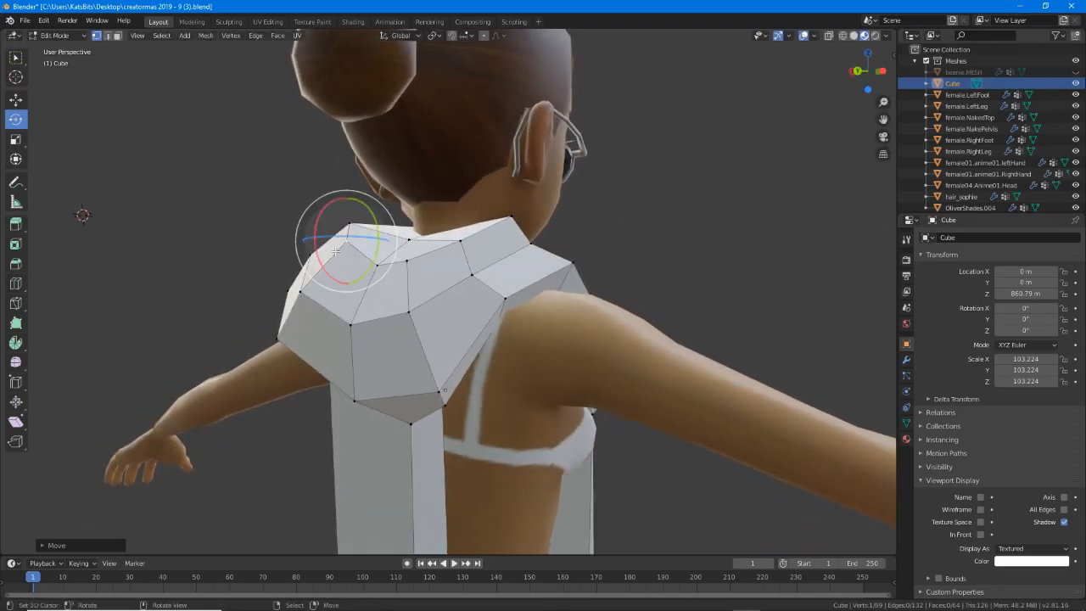
# Lower the front neckline vertex below the chin and move the chest vertex beneath it down about 4.8 m.
pyautogui.moveTo(349, 294); pyautogui.dragTo(418, 312, button='middle')
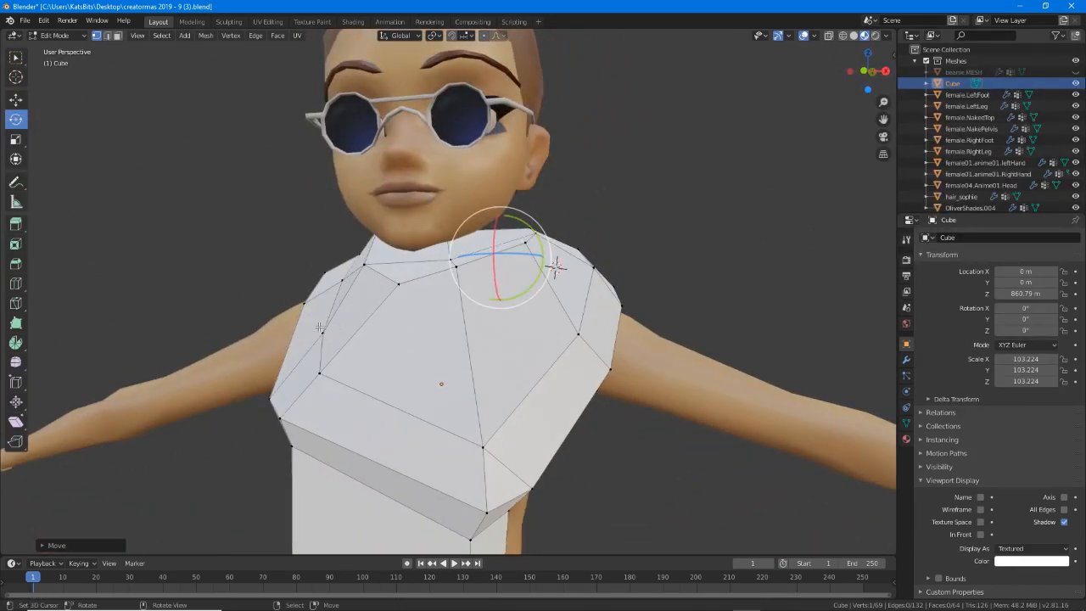
pyautogui.rightClick(455, 268)
pyautogui.press('g')
pyautogui.click(475, 290)
pyautogui.press('g')
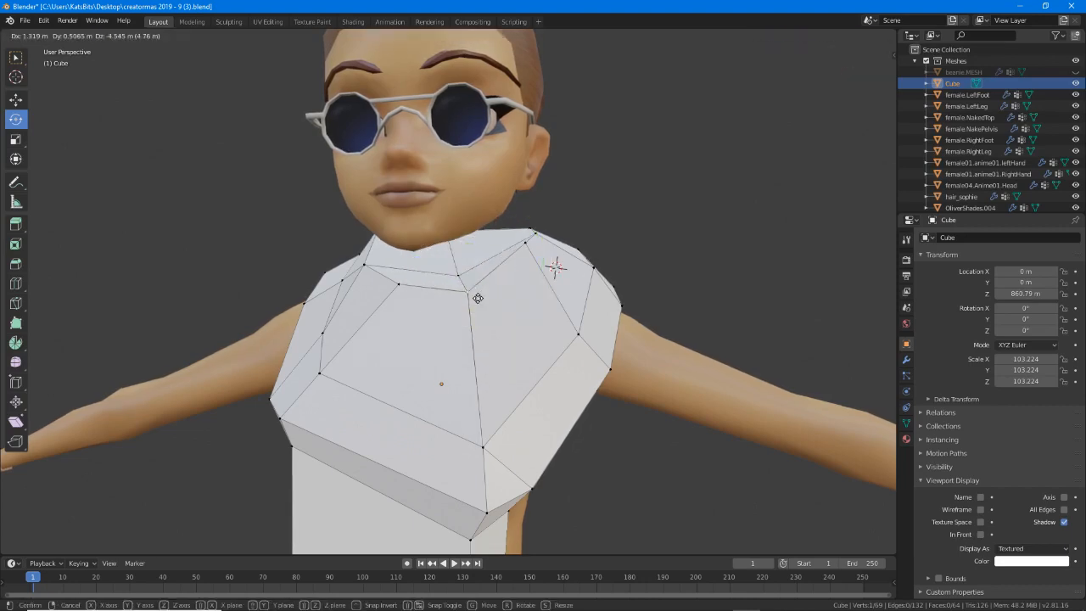
pyautogui.click(478, 297)
# Adjust the front collar vertices on both sides of the chin to round the neckline.
pyautogui.press('g')
pyautogui.click(528, 257)
pyautogui.moveTo(547, 280); pyautogui.dragTo(509, 248, button='middle')
pyautogui.press('g')
pyautogui.click(411, 264)
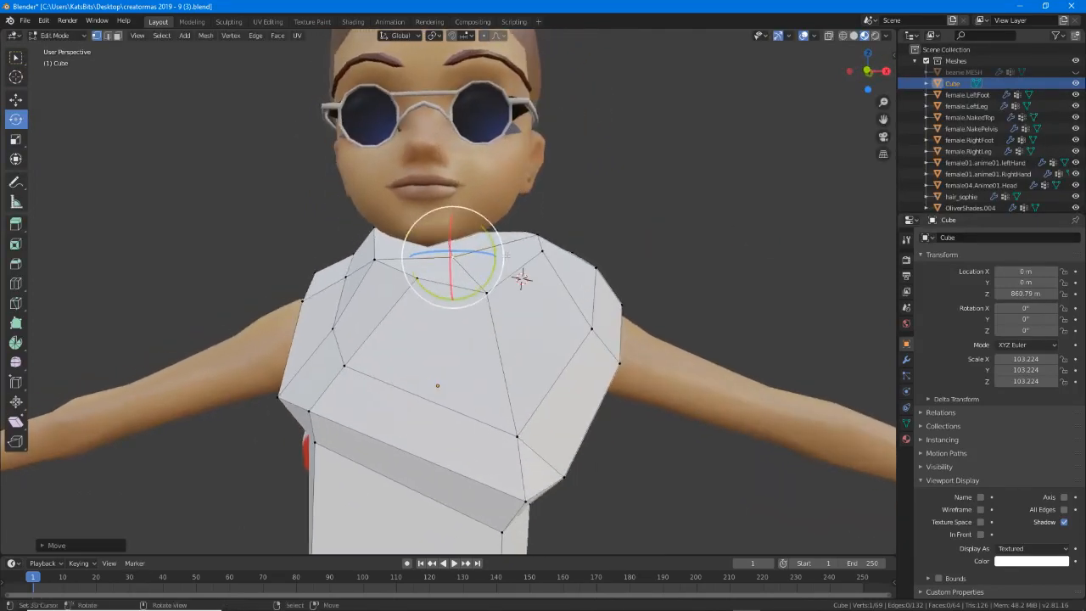
pyautogui.press('g')
pyautogui.click(528, 243)
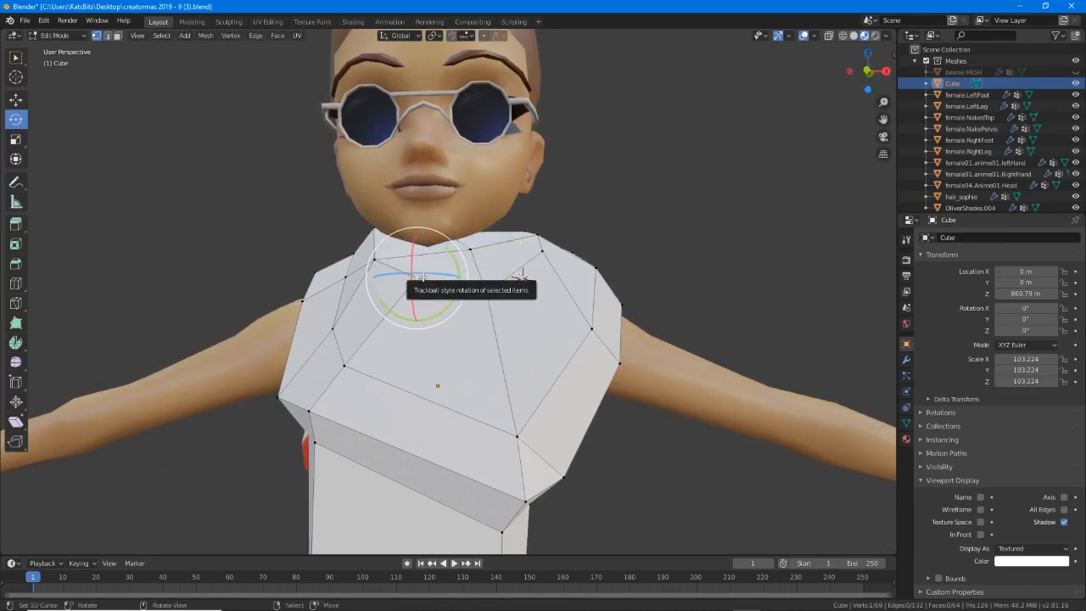
# Fine-tune the scarf's remaining front neckline and upper chest vertices for a more even collar.
pyautogui.moveTo(423, 278); pyautogui.dragTo(509, 314, button='middle')
pyautogui.press('g')
pyautogui.click(356, 268)
pyautogui.press('g')
pyautogui.click(419, 272)
pyautogui.click(387, 272)
pyautogui.press('g')
pyautogui.click(390, 283)
pyautogui.moveTo(494, 281); pyautogui.dragTo(481, 280, button='right')
# Make the beanie mesh visible and set the viewport shading to Solid.
pyautogui.moveTo(557, 340); pyautogui.dragTo(549, 291, button='middle')
pyautogui.click(1076, 73)
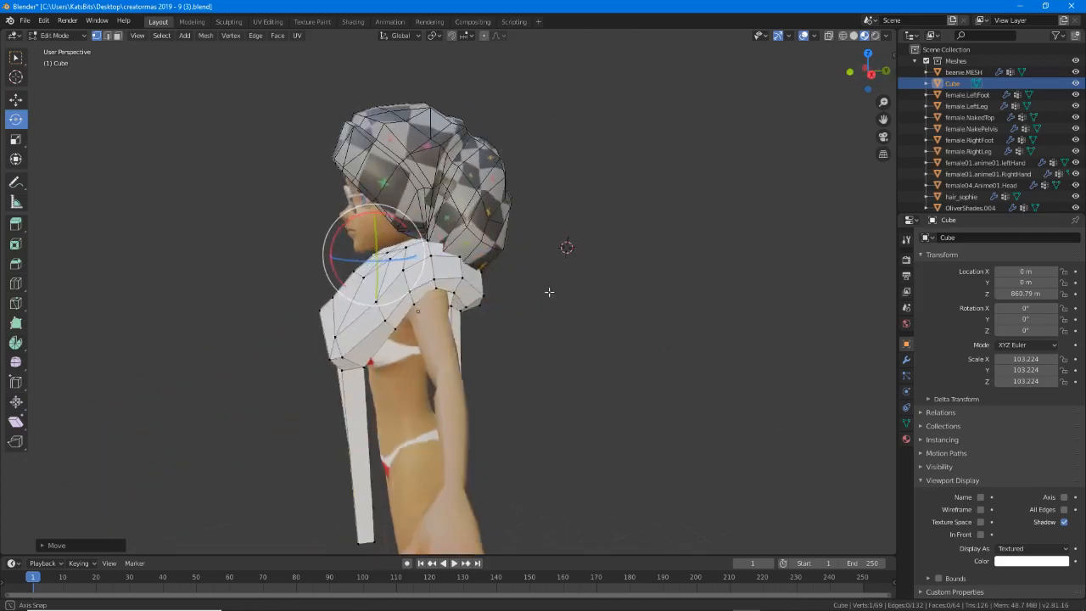
pyautogui.click(853, 37)
# Examine how the scarf fits around the neck, shoulders and beanie from the front, side and back.
pyautogui.moveTo(690, 136)
pyautogui.mouseDown(button='middle')
pyautogui.moveTo(563, 229)
pyautogui.moveTo(421, 219)
pyautogui.moveTo(310, 260)
pyautogui.moveTo(490, 254)
pyautogui.mouseUp(button='middle')
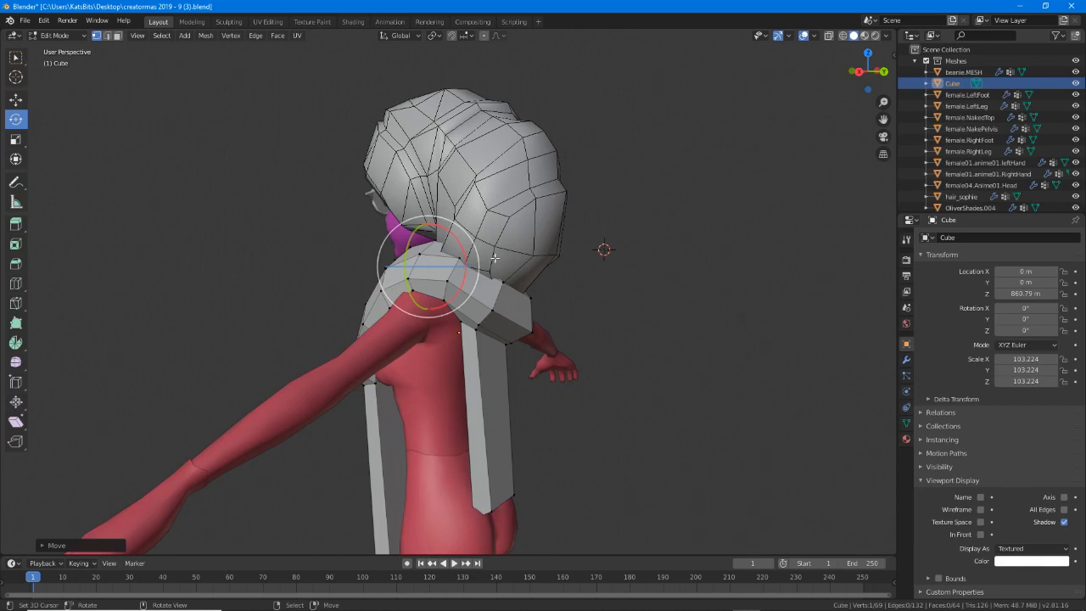
pyautogui.moveTo(388, 266); pyautogui.dragTo(500, 274, button='middle')
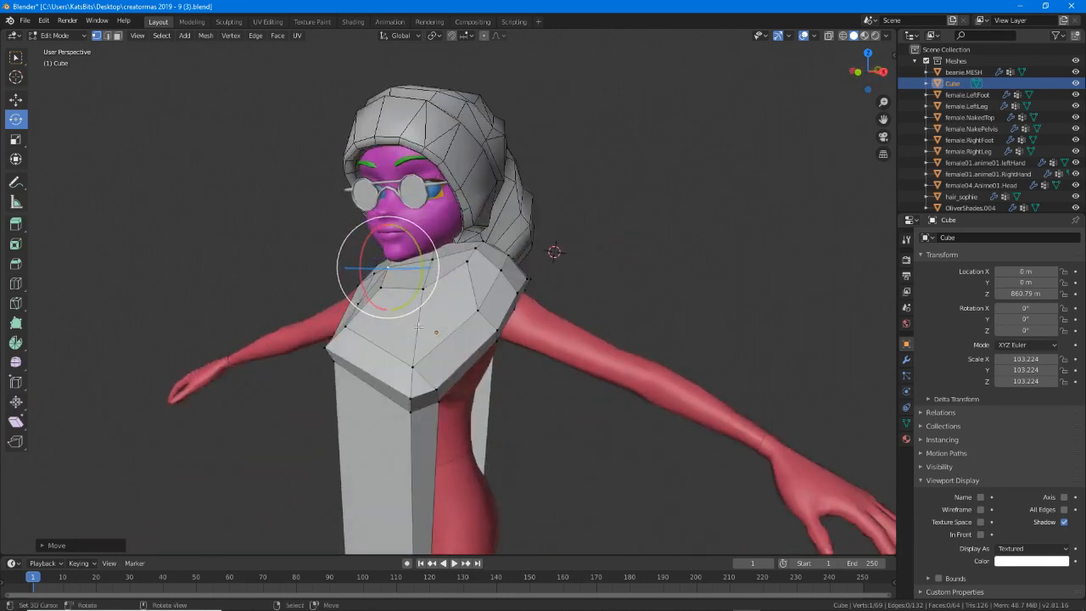
pyautogui.moveTo(402, 328); pyautogui.dragTo(334, 317, button='middle')
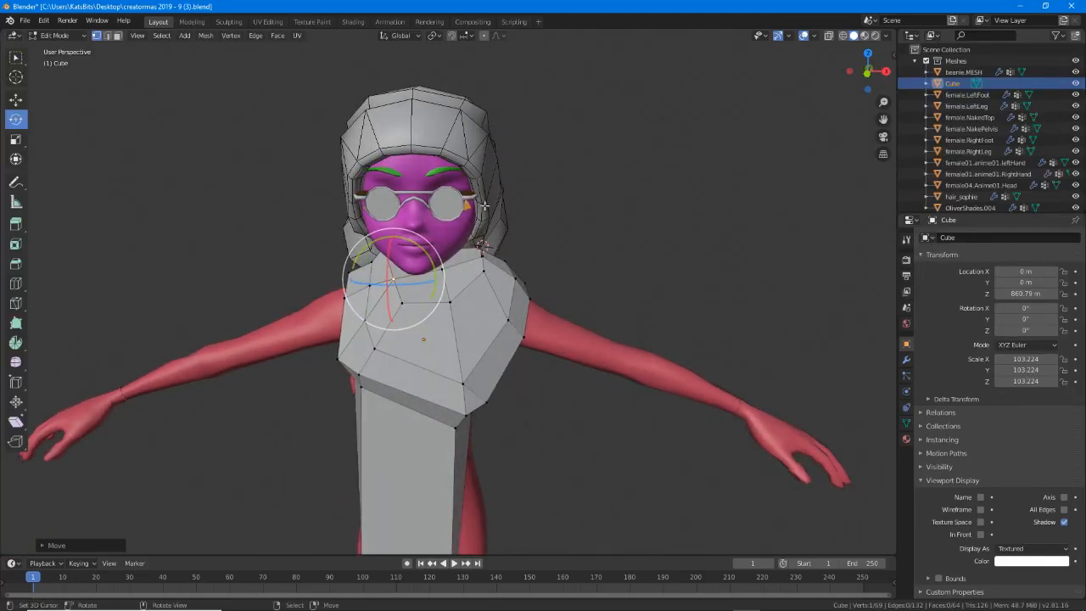
pyautogui.moveTo(506, 167); pyautogui.dragTo(447, 262, button='middle')
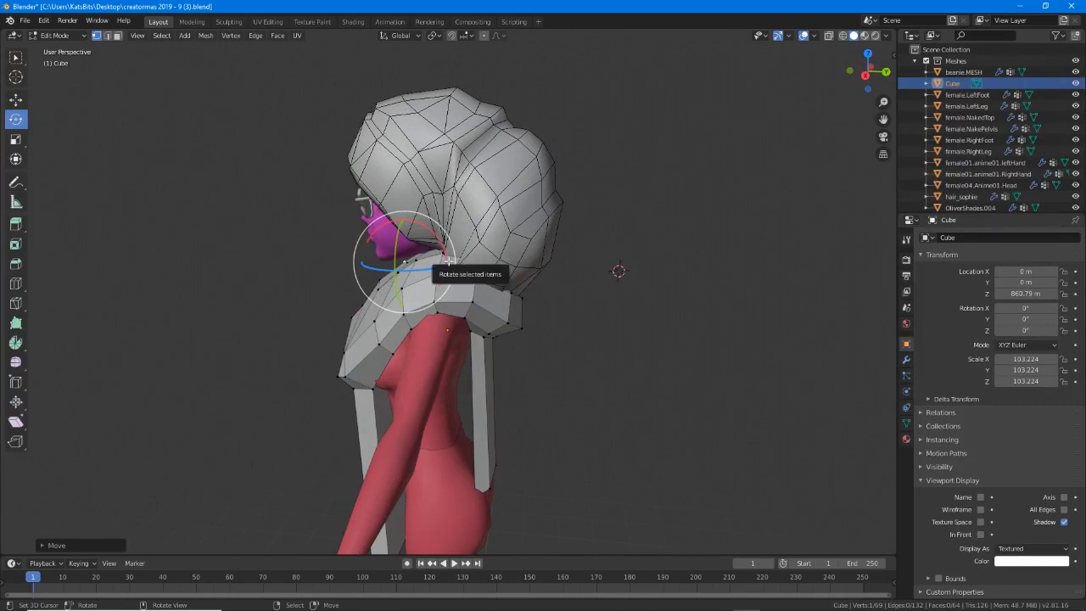
pyautogui.moveTo(509, 310); pyautogui.dragTo(384, 301, button='middle')
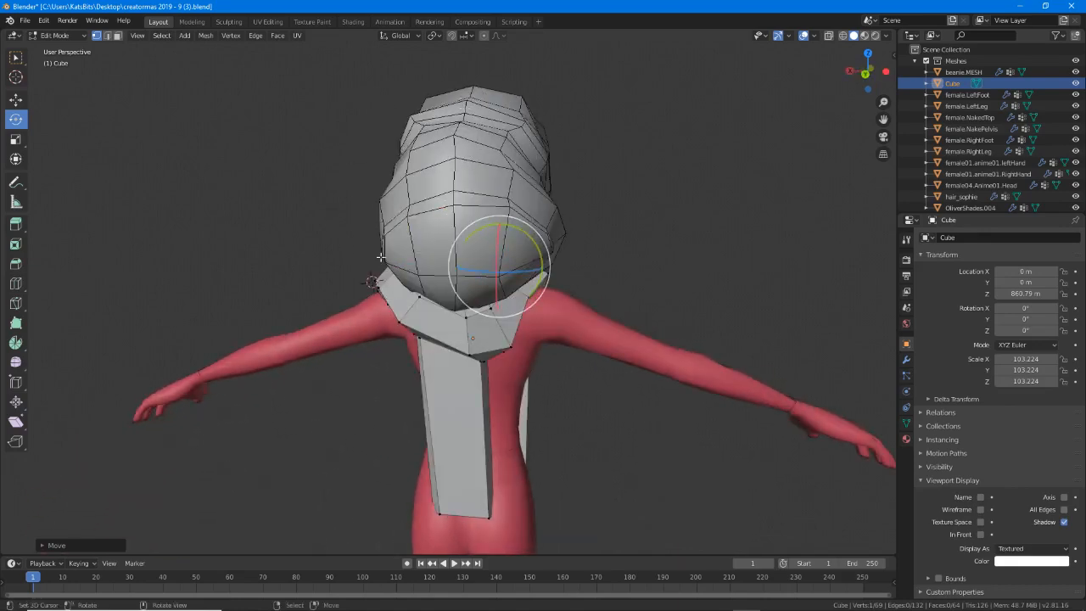
pyautogui.moveTo(380, 253); pyautogui.dragTo(586, 258, button='middle')
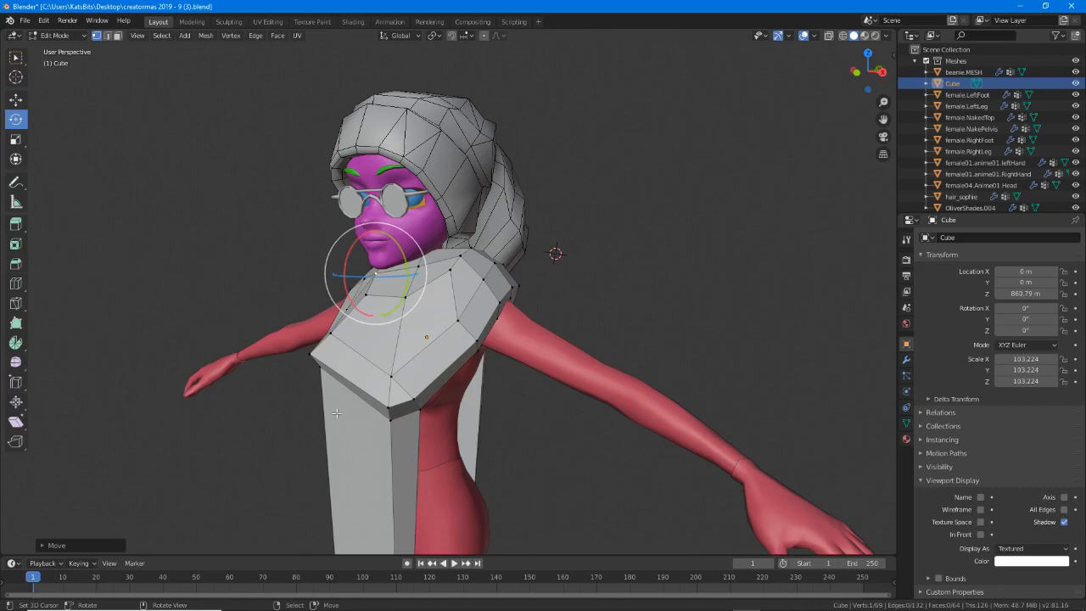
pyautogui.moveTo(365, 314); pyautogui.dragTo(330, 341, button='middle')
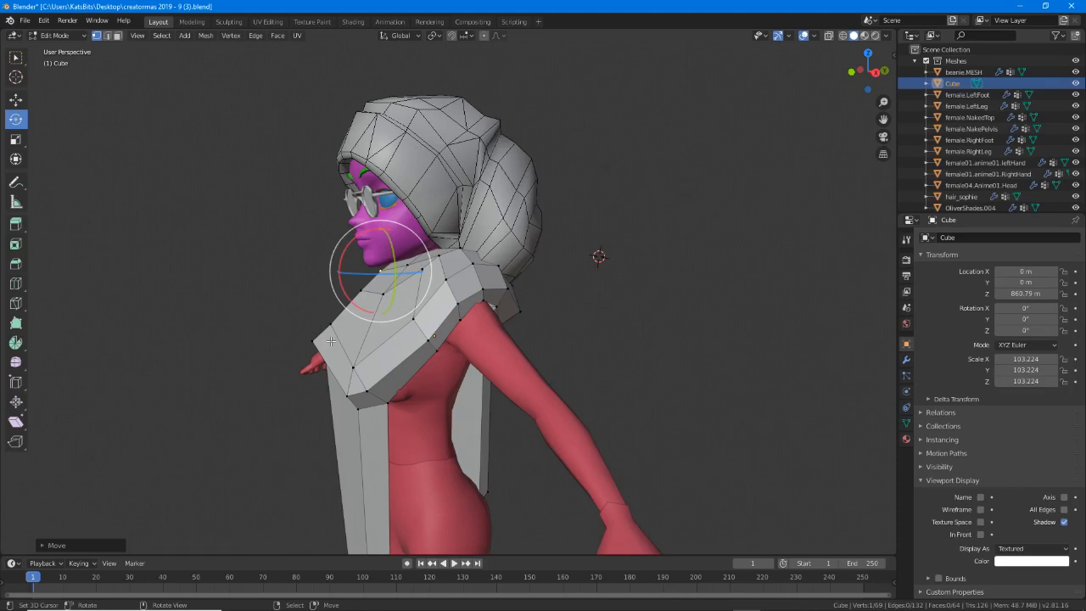
# Reposition the scarf vertices along the chest-side edge between the armpit and the front hanging panel.
pyautogui.moveTo(567, 234); pyautogui.dragTo(310, 351, button='middle')
pyautogui.scroll(2, 432, 359)
pyautogui.press('g')
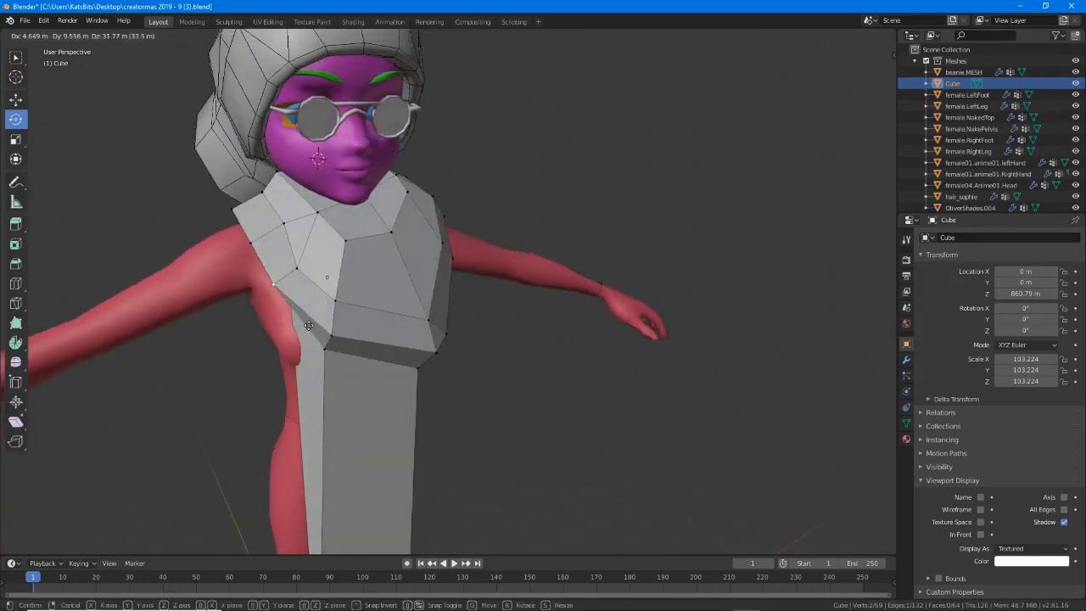
pyautogui.click(305, 241)
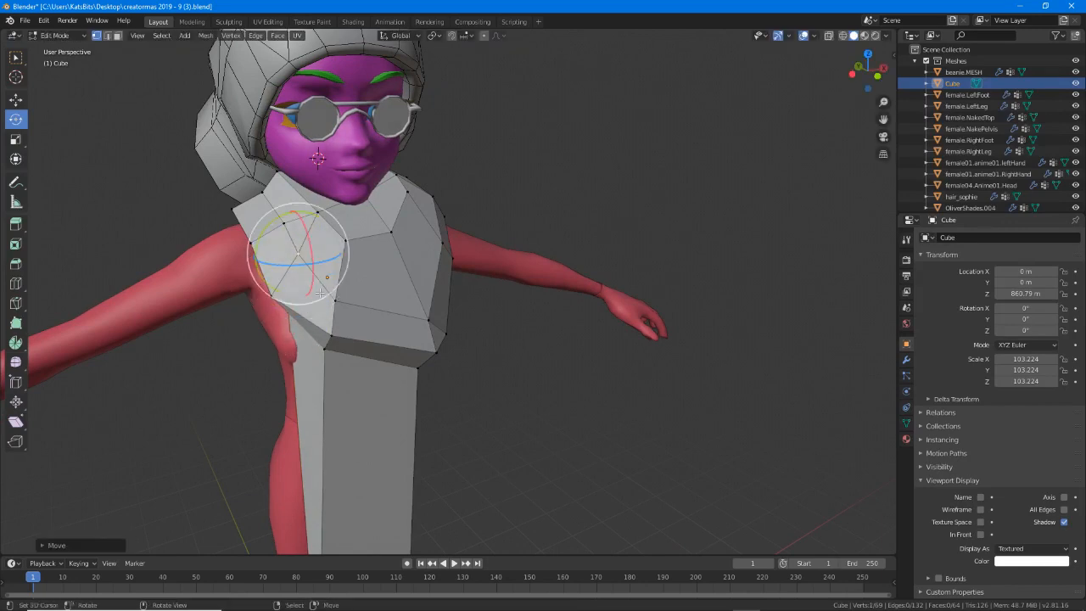
pyautogui.rightClick(335, 302)
pyautogui.moveTo(313, 350); pyautogui.dragTo(360, 352, button='middle')
pyautogui.moveTo(399, 406); pyautogui.dragTo(384, 340, button='middle')
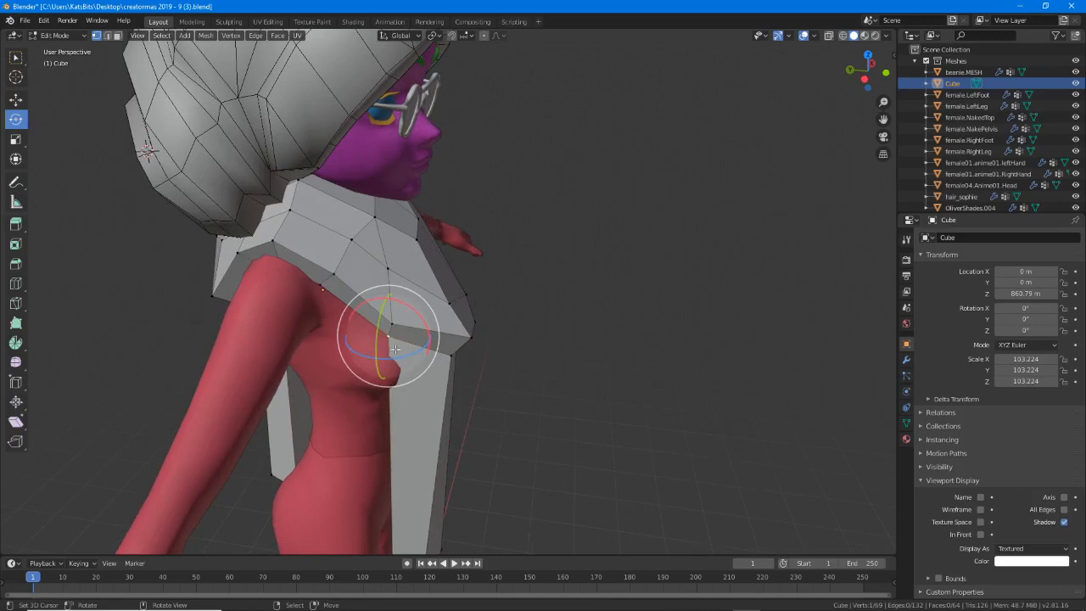
pyautogui.moveTo(402, 383); pyautogui.dragTo(422, 353, button='middle')
pyautogui.hotkey('ctrl', 'r')
pyautogui.scroll(1, 420, 355)
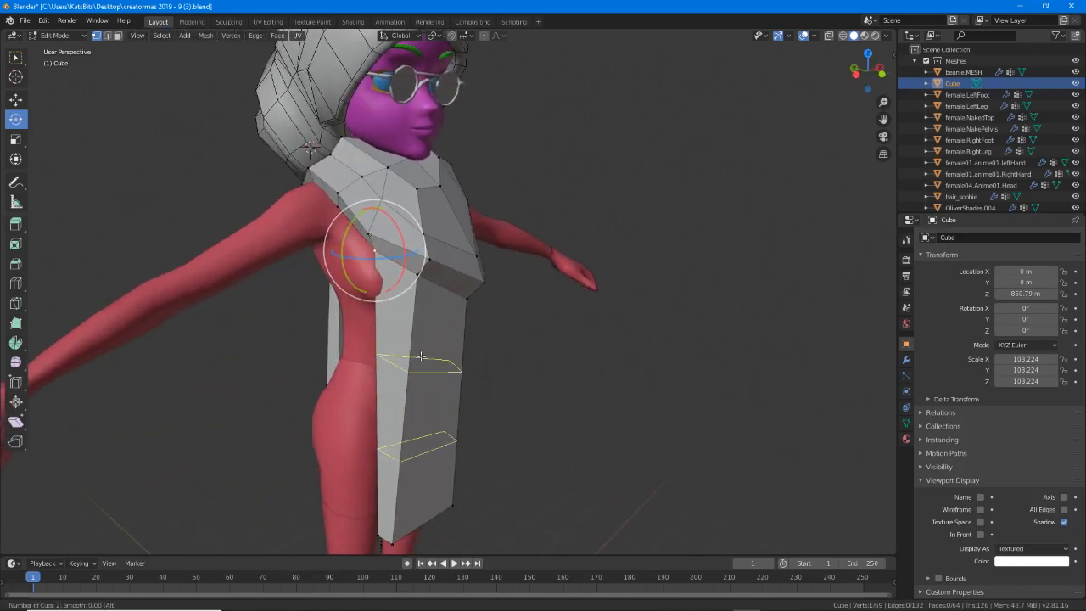
pyautogui.scroll(1, 421, 355)
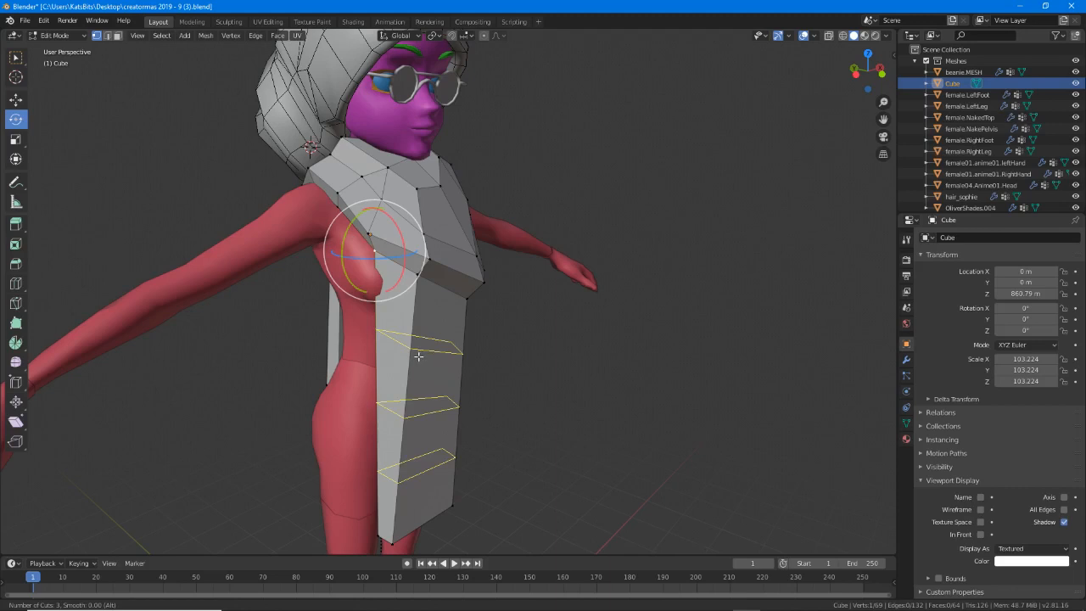
pyautogui.press('Escape')
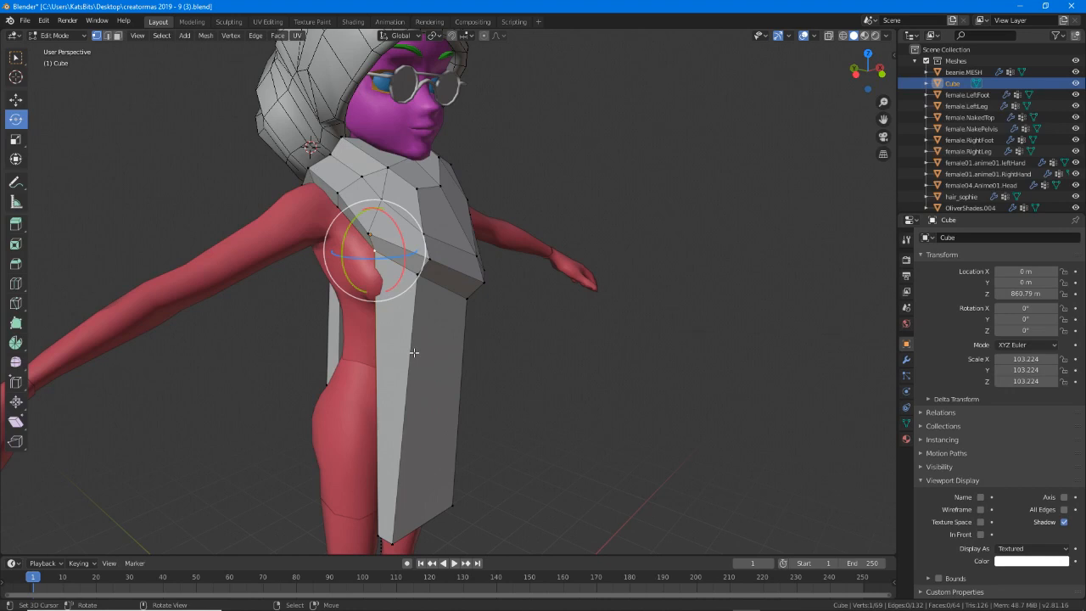
# Cut four evenly spaced horizontal edge loops across the scarf's front hanging panel and select the uppermost loop.
pyautogui.hotkey('ctrl', 'r')
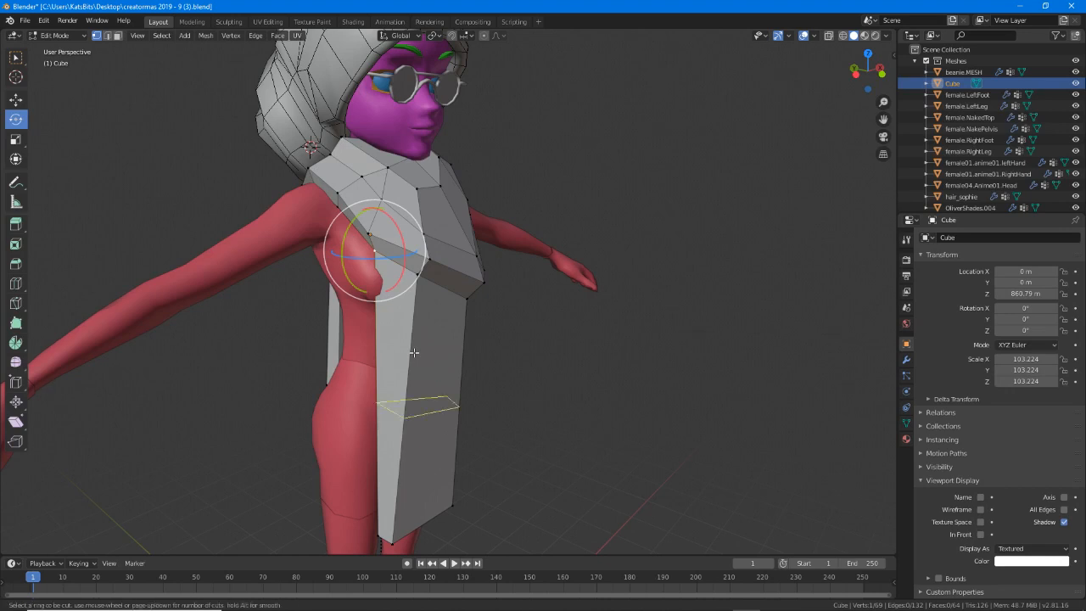
pyautogui.scroll(2, 413, 353)
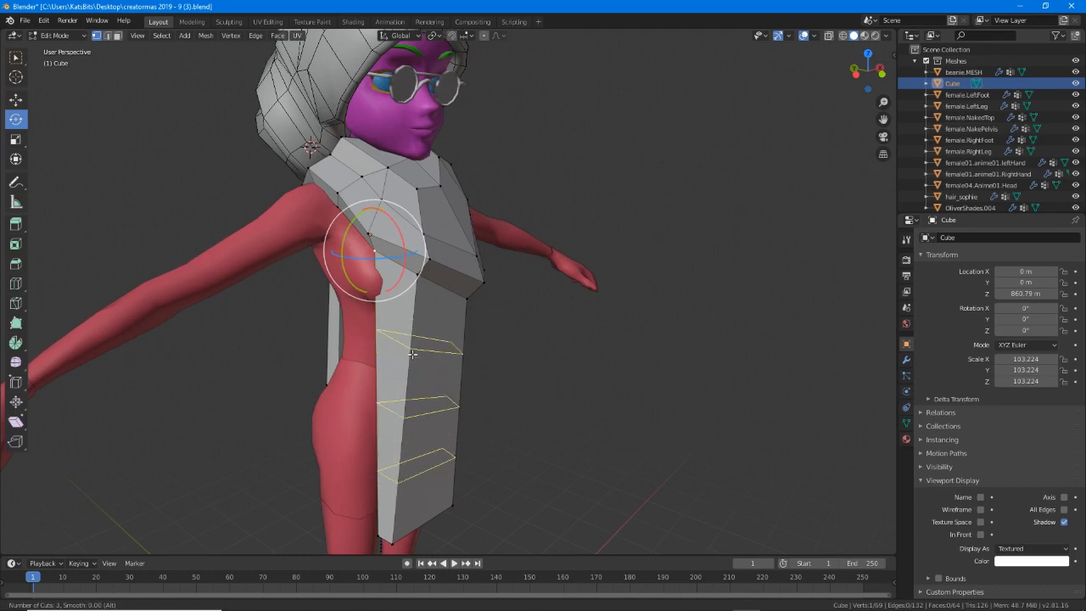
pyautogui.scroll(1, 410, 354)
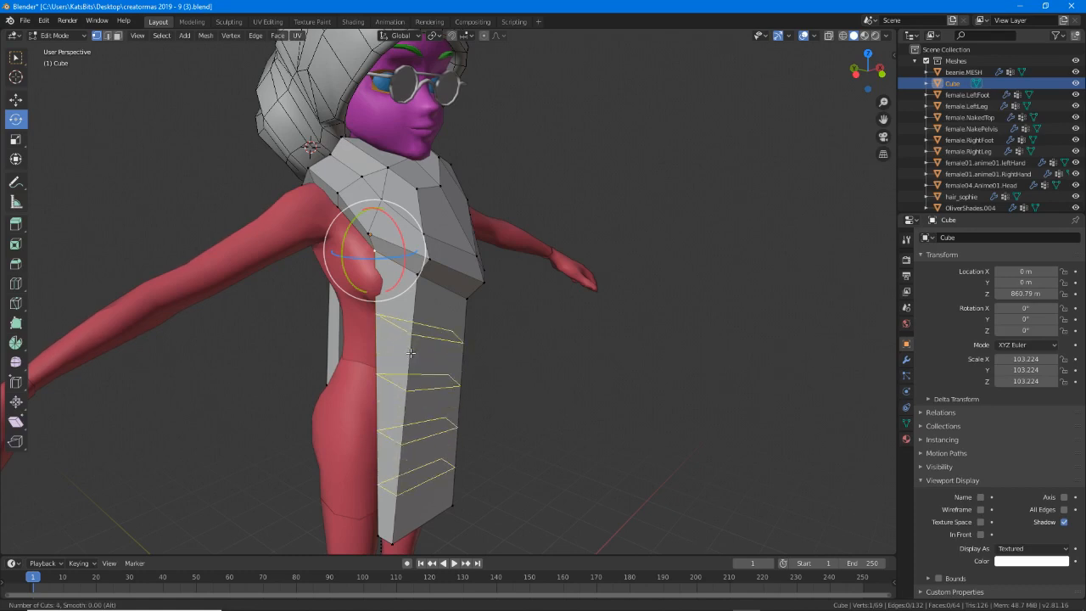
pyautogui.click(419, 396)
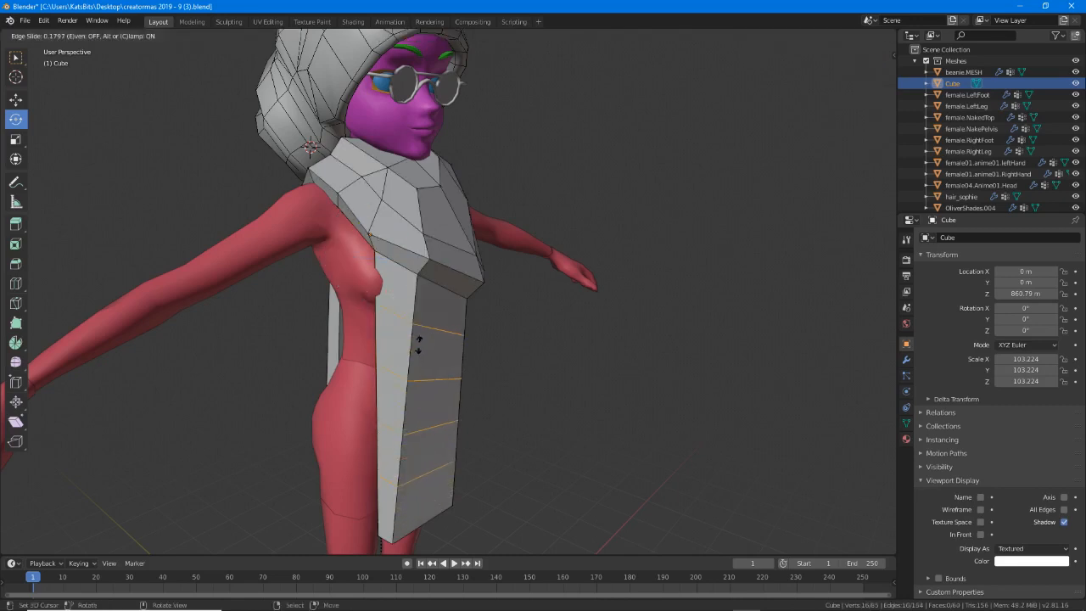
pyautogui.click(436, 395)
pyautogui.moveTo(436, 394); pyautogui.dragTo(482, 395, button='middle')
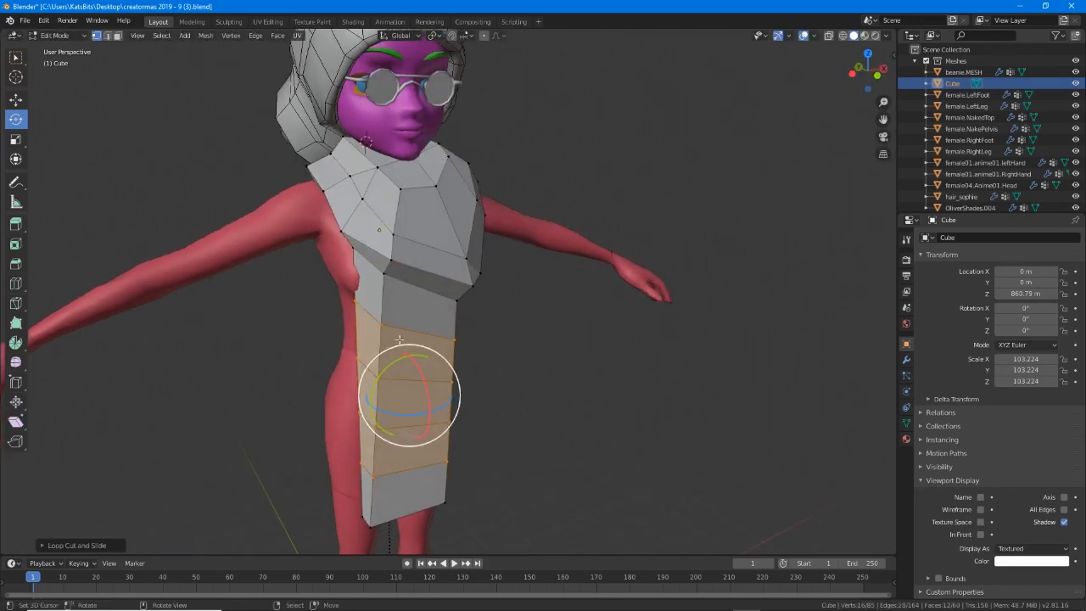
pyautogui.keyDown('alt'); pyautogui.rightClick(404, 334); pyautogui.keyUp('alt')
pyautogui.moveTo(402, 345); pyautogui.dragTo(427, 358, button='middle')
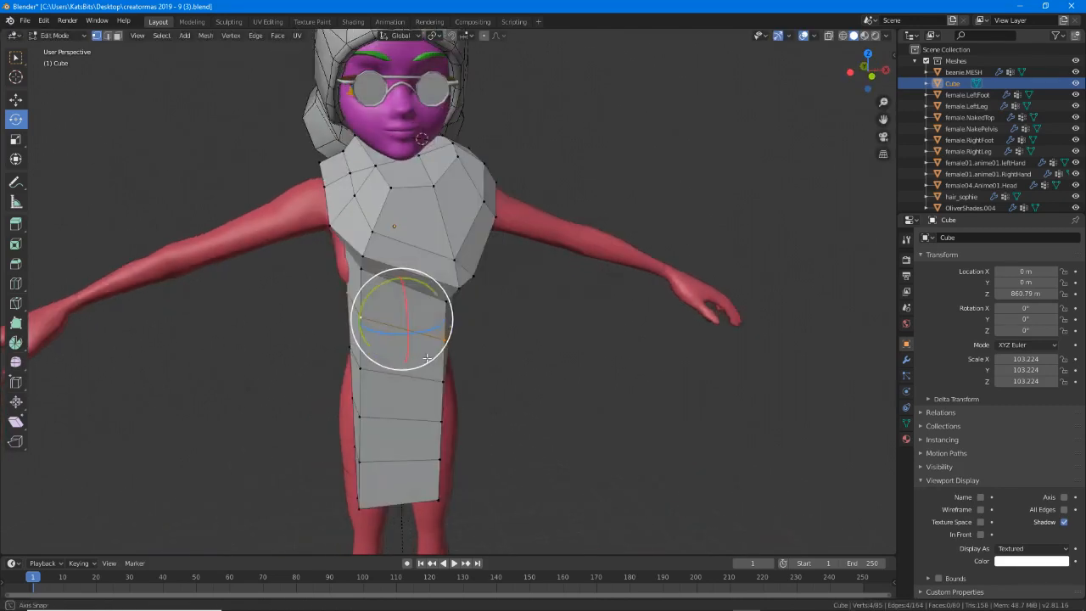
# Undo the four loop cuts across the scarf's front hanging panel.
pyautogui.click(17, 290)
pyautogui.click(17, 289)
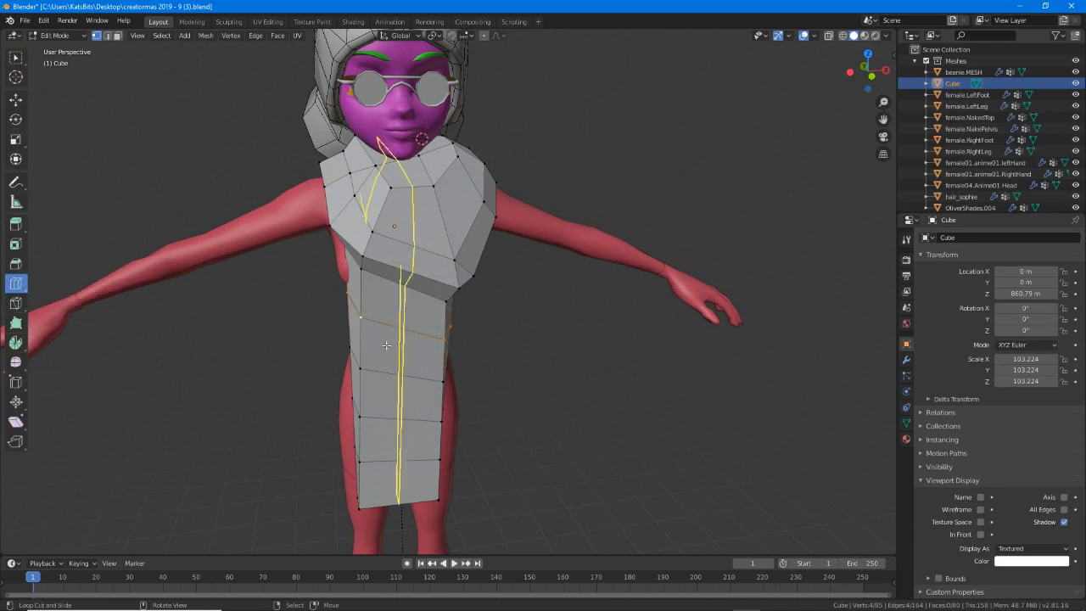
pyautogui.scroll(1, 363, 350)
pyautogui.scroll(-1, 362, 351)
pyautogui.scroll(1, 360, 350)
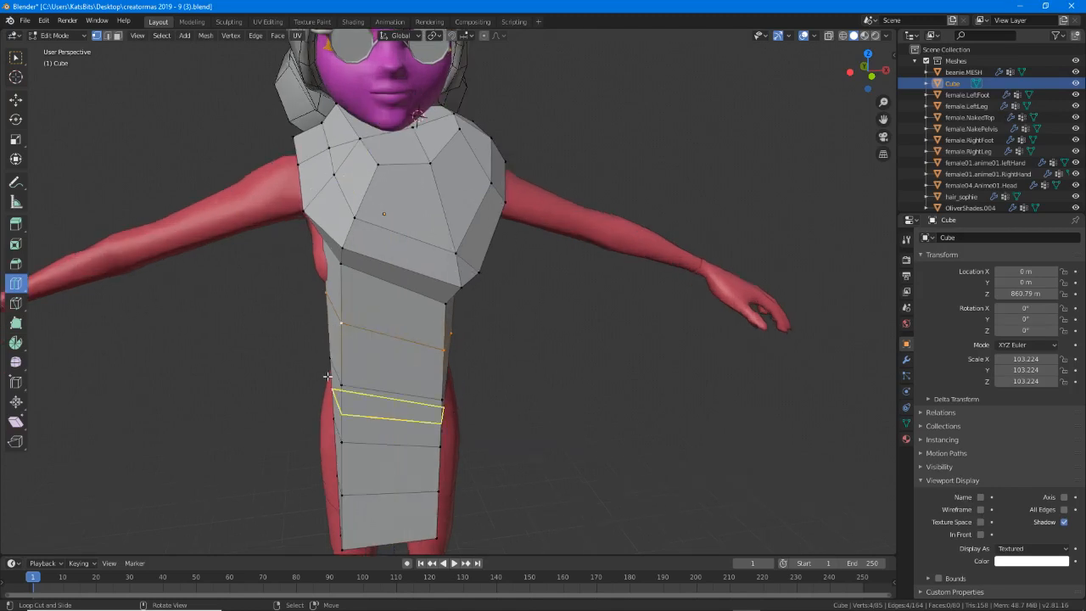
pyautogui.click(17, 99)
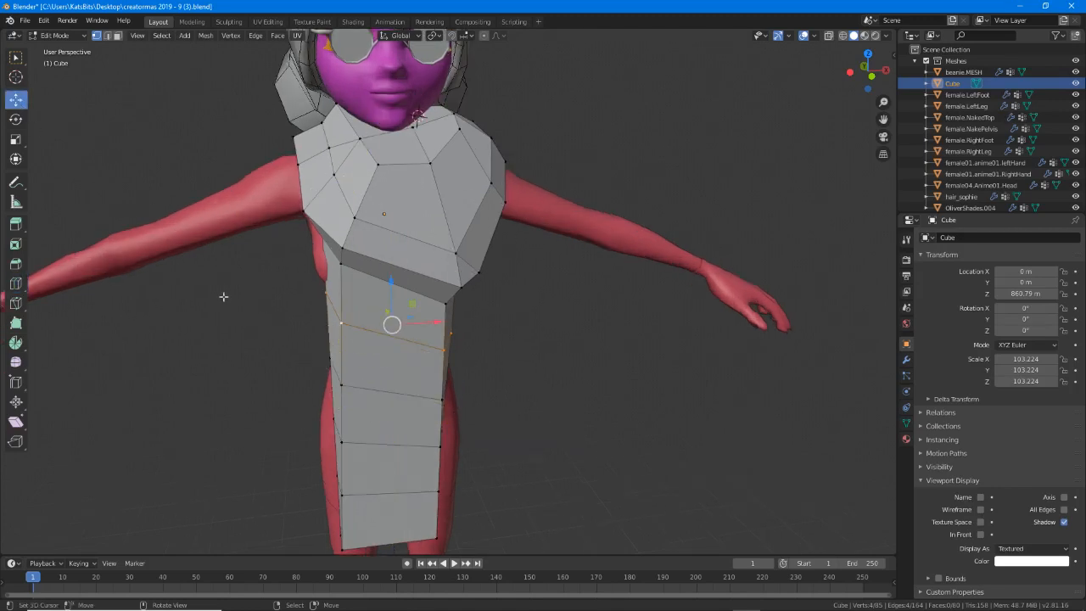
pyautogui.hotkey('ctrl', 'z')
pyautogui.hotkey('ctrl', 'z')
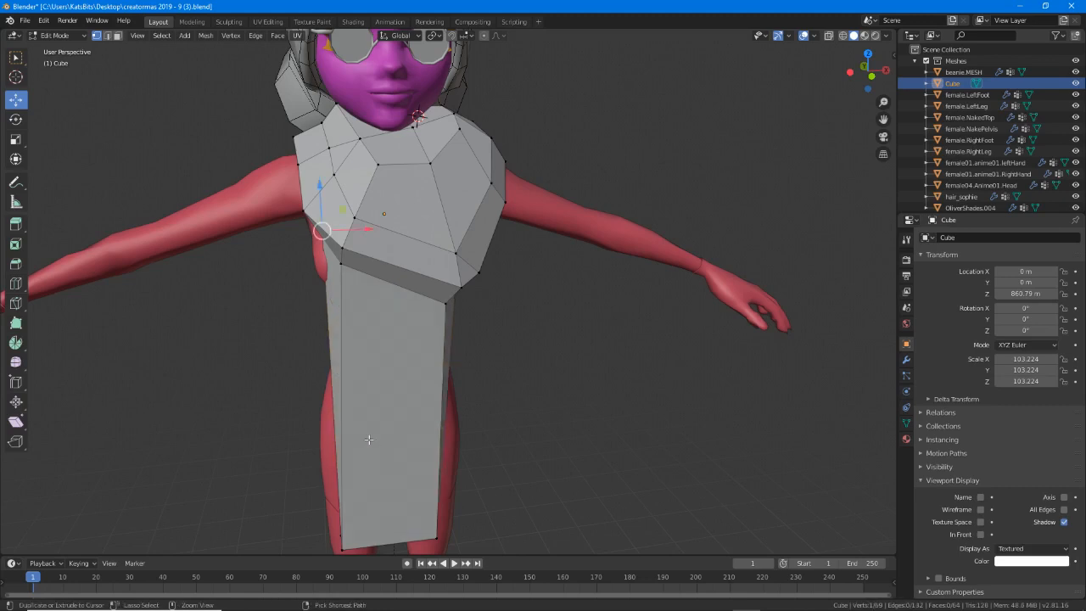
# Add two single horizontal loop cuts to the front hanging panel, one around mid-height and one halfway up its upper section.
pyautogui.moveTo(315, 391); pyautogui.dragTo(339, 390, button='middle')
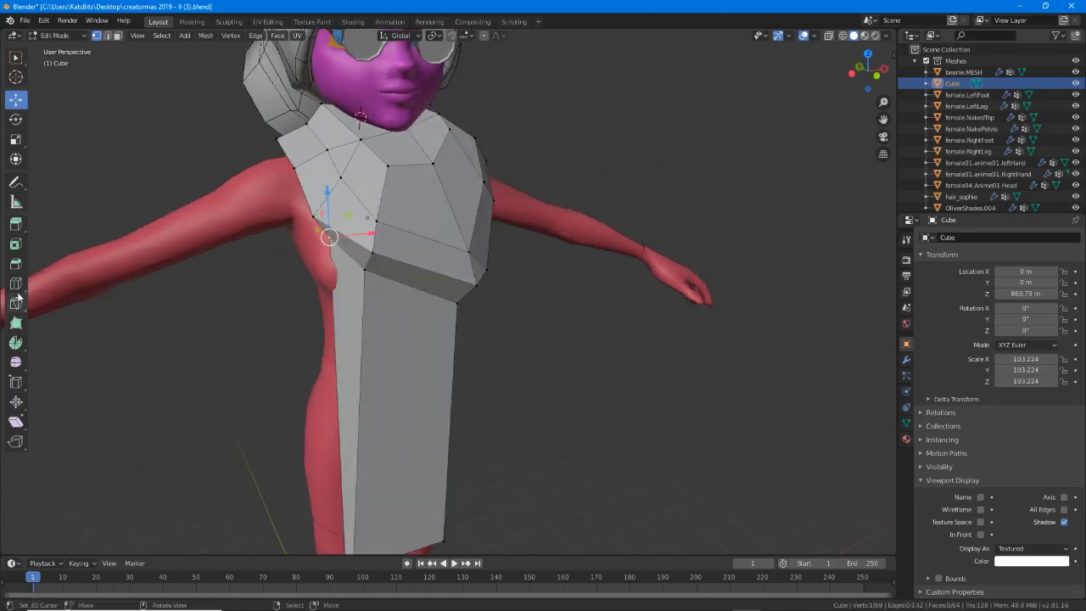
pyautogui.click(16, 284)
pyautogui.click(361, 383)
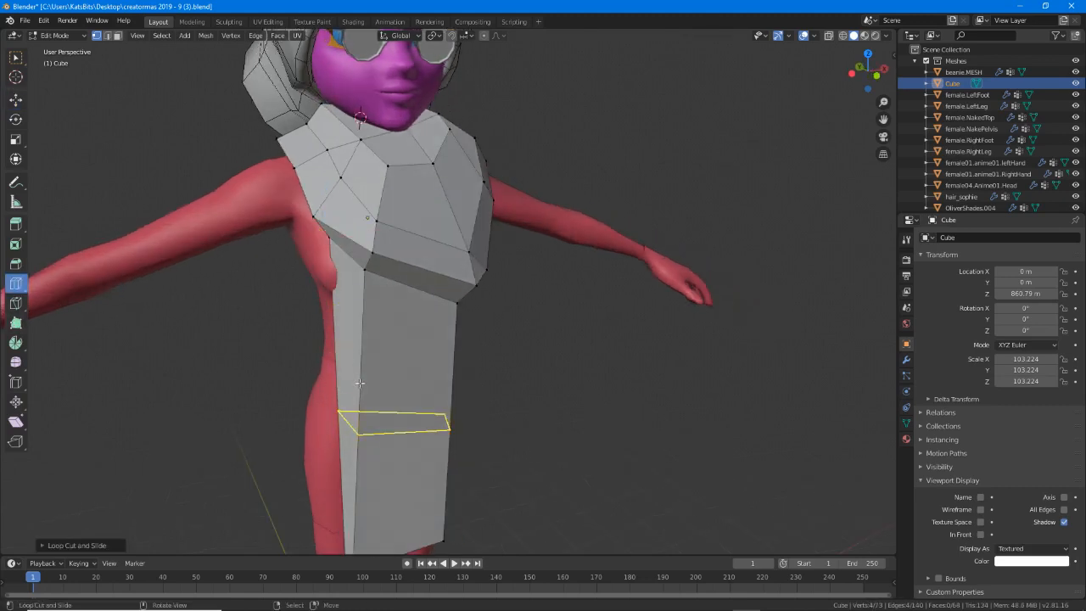
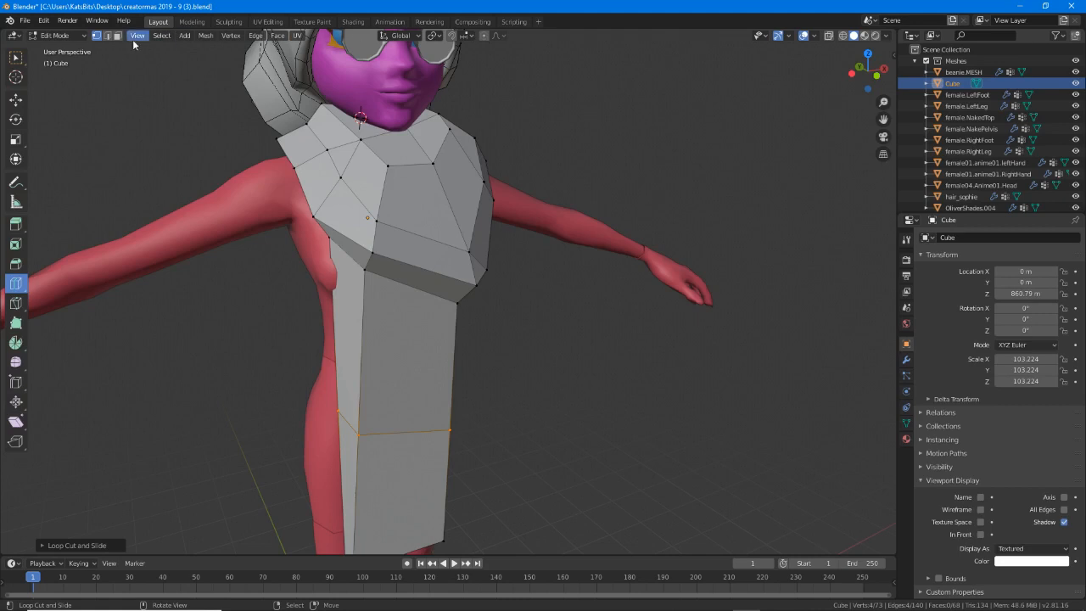
pyautogui.click(24, 292)
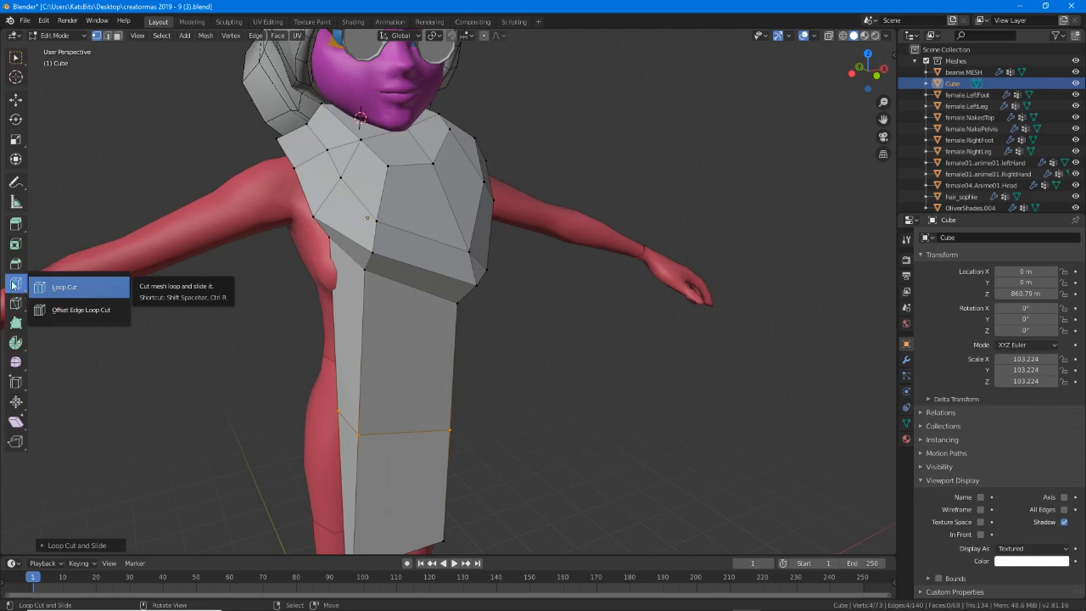
pyautogui.click(12, 285)
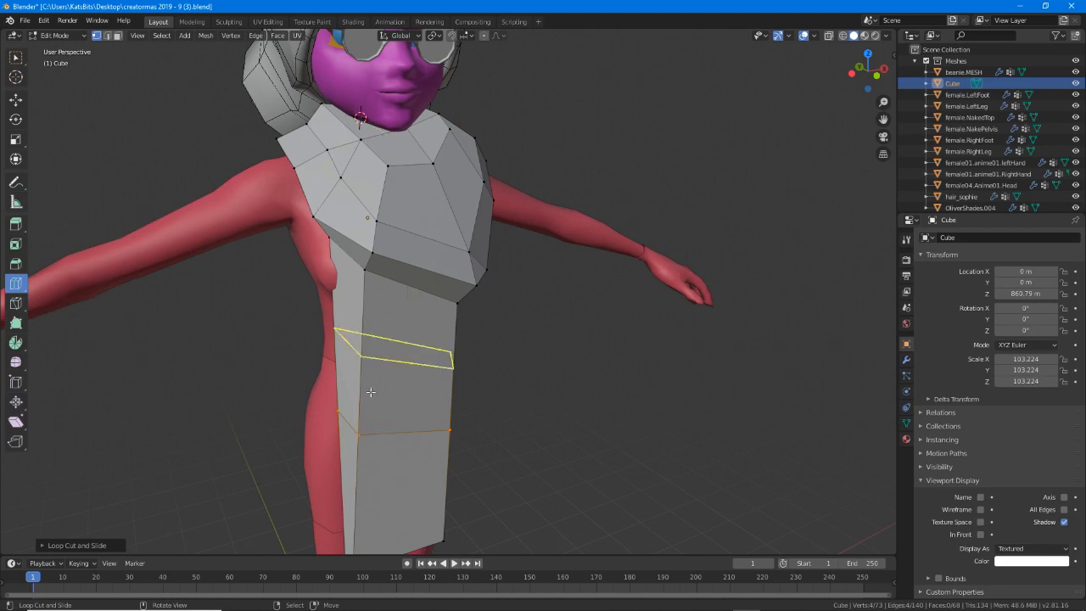
pyautogui.moveTo(371, 362)
pyautogui.mouseDown()
pyautogui.moveTo(362, 336)
pyautogui.moveTo(360, 398)
pyautogui.moveTo(360, 364)
pyautogui.moveTo(374, 365)
pyautogui.mouseUp()
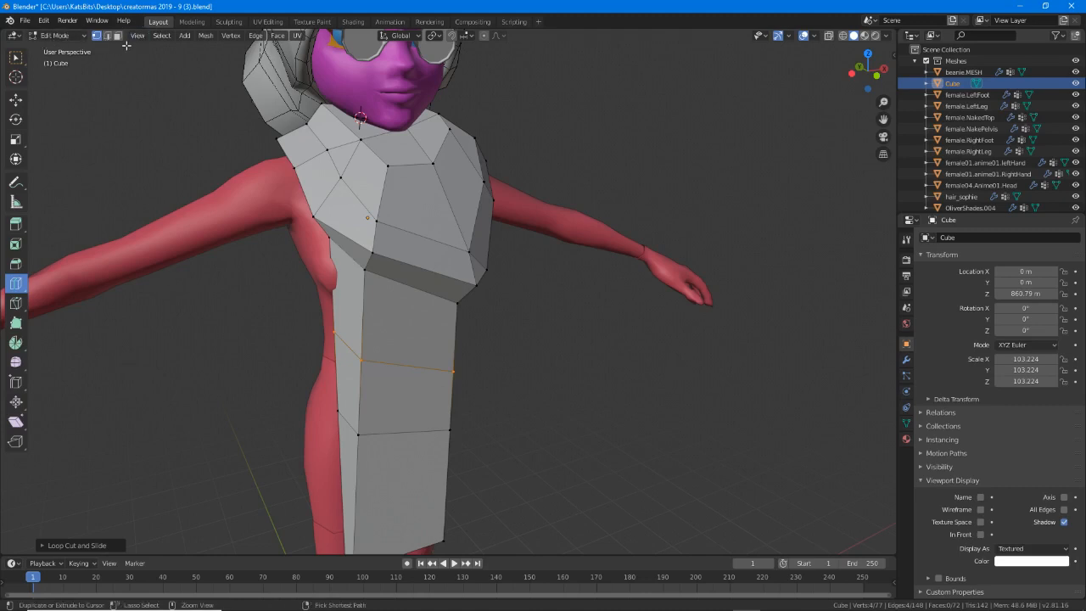
pyautogui.moveTo(41, 41); pyautogui.dragTo(217, 39)
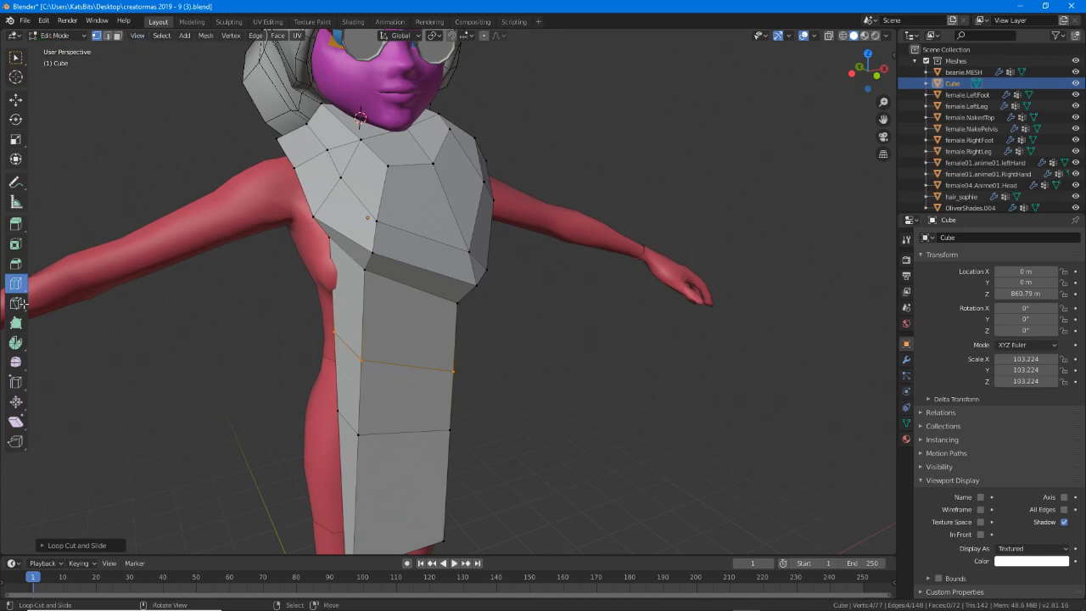
# Try an Offset Edge Loop Cut on the front hanging panel.
pyautogui.moveTo(24, 290); pyautogui.dragTo(102, 314)
pyautogui.moveTo(357, 486); pyautogui.dragTo(351, 472)
pyautogui.keyDown('shift'); pyautogui.moveTo(388, 456); pyautogui.dragTo(375, 359, button='middle'); pyautogui.keyUp('shift')
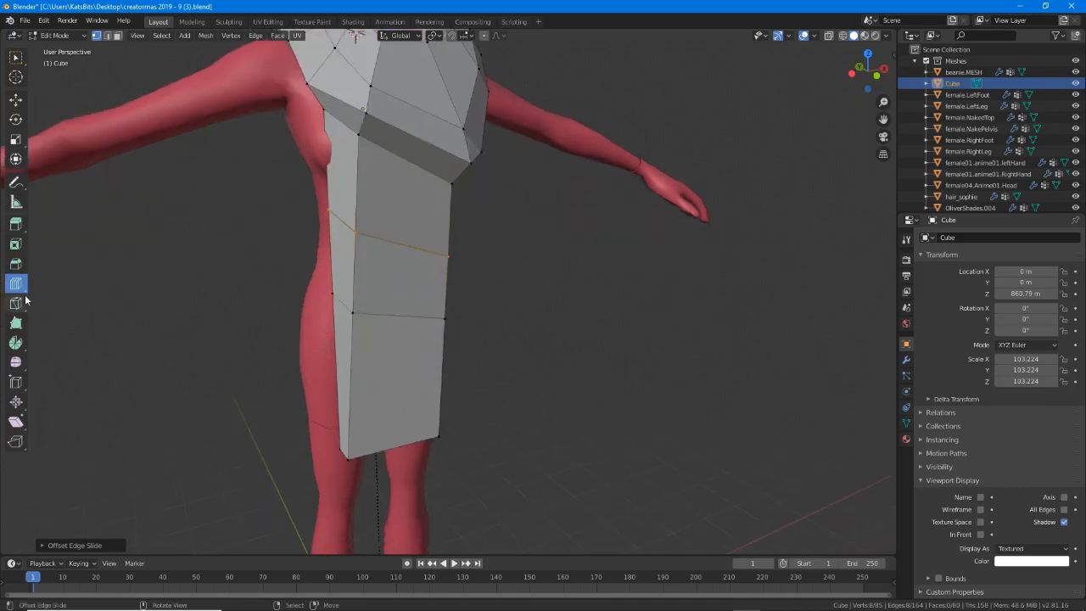
# Add two more horizontal loop cuts to the front panel, one in its lowest section and one just below the collar.
pyautogui.moveTo(15, 284); pyautogui.dragTo(60, 295)
pyautogui.click(397, 387)
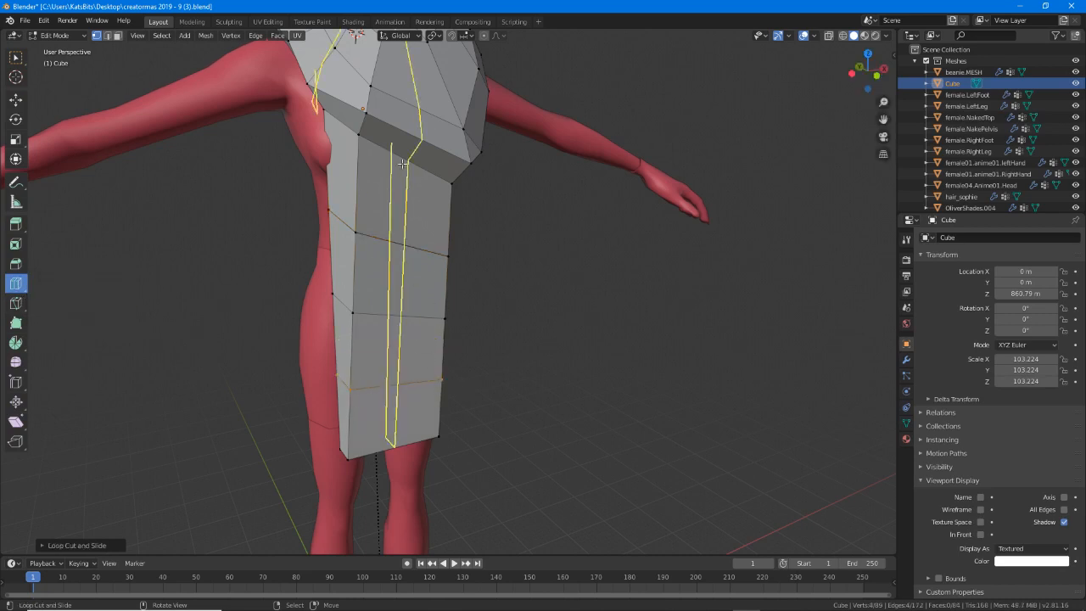
pyautogui.click(363, 169)
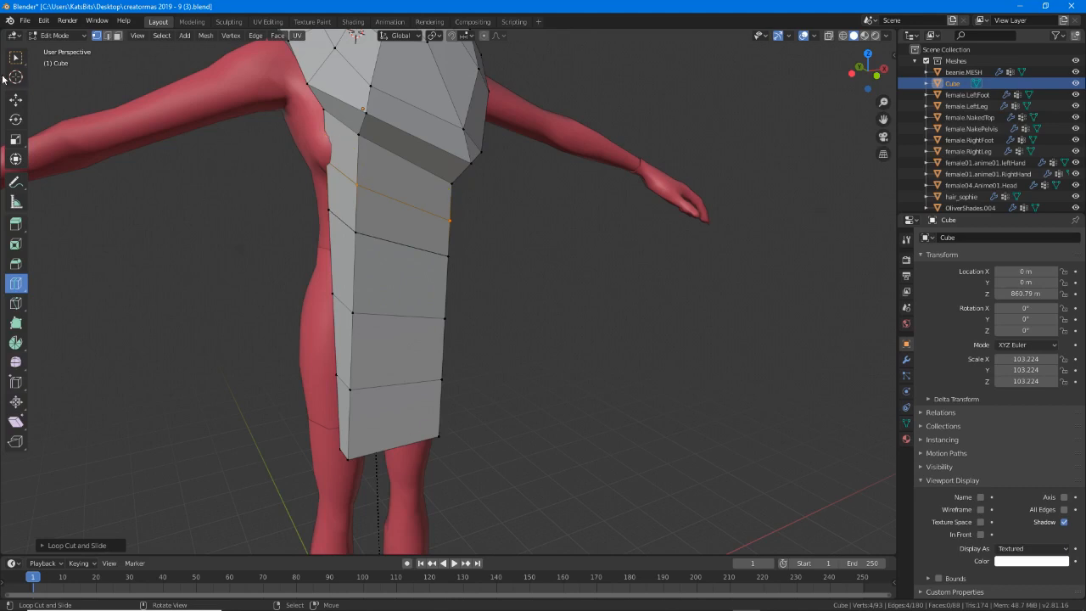
# Move the side vertices of the front panel's topmost loop up toward the underside of the collar.
pyautogui.click(15, 100)
pyautogui.moveTo(376, 195); pyautogui.dragTo(412, 269, button='middle')
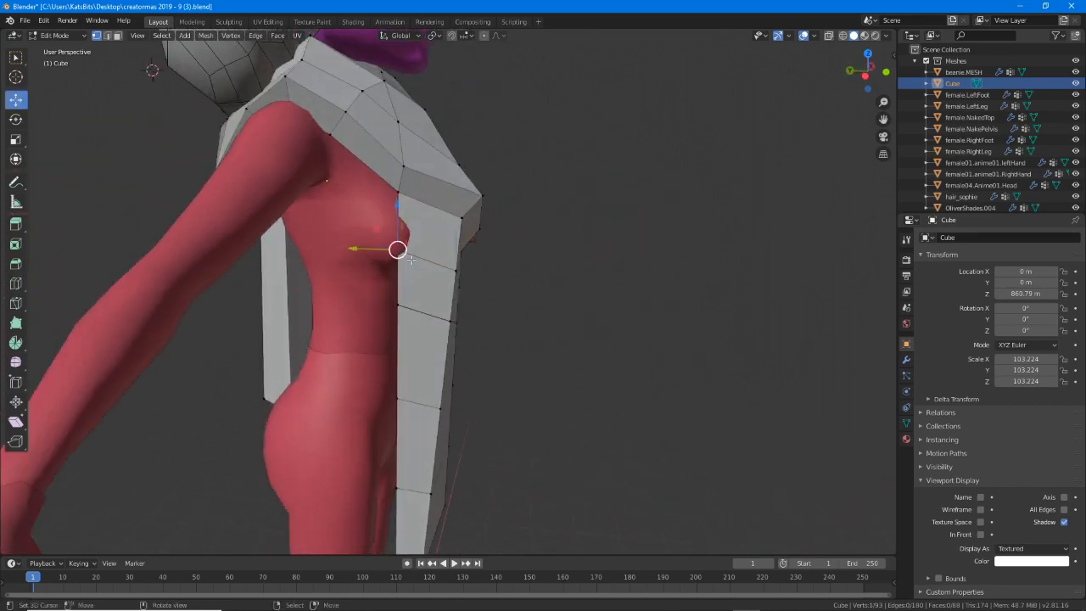
pyautogui.moveTo(352, 242); pyautogui.dragTo(470, 271, button='middle')
pyautogui.moveTo(470, 270); pyautogui.dragTo(457, 252)
pyautogui.click(424, 242)
pyautogui.moveTo(424, 246); pyautogui.dragTo(404, 264, button='middle')
pyautogui.keyDown('shift'); pyautogui.rightClick(422, 281); pyautogui.keyUp('shift')
pyautogui.press('g')
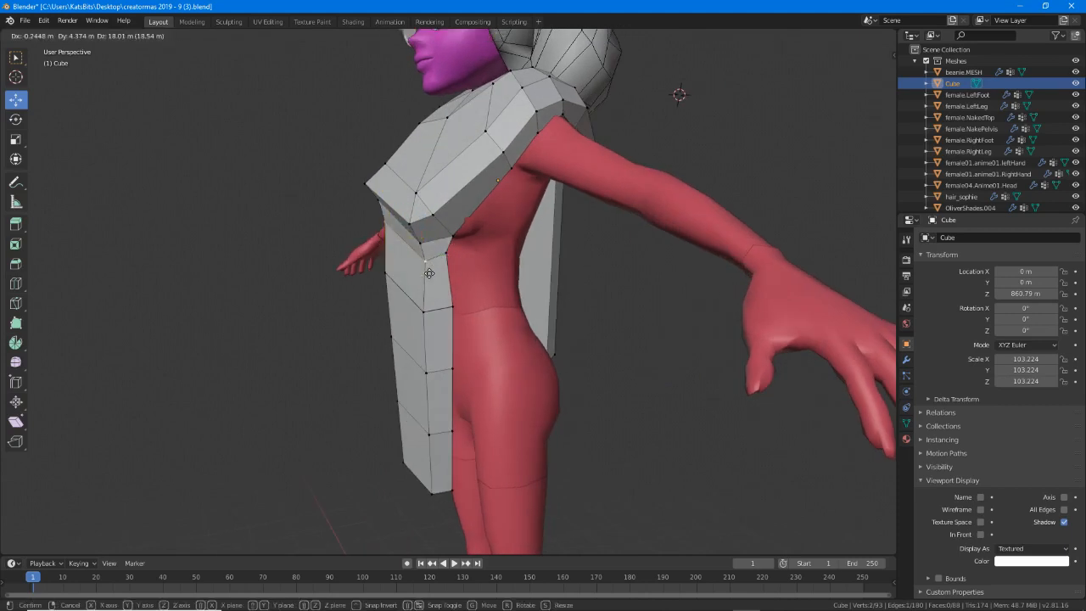
pyautogui.click(430, 273)
# Reposition the side vertices of the front panel's second loop to follow the torso profile.
pyautogui.rightClick(428, 306)
pyautogui.moveTo(459, 301); pyautogui.dragTo(419, 296, button='middle')
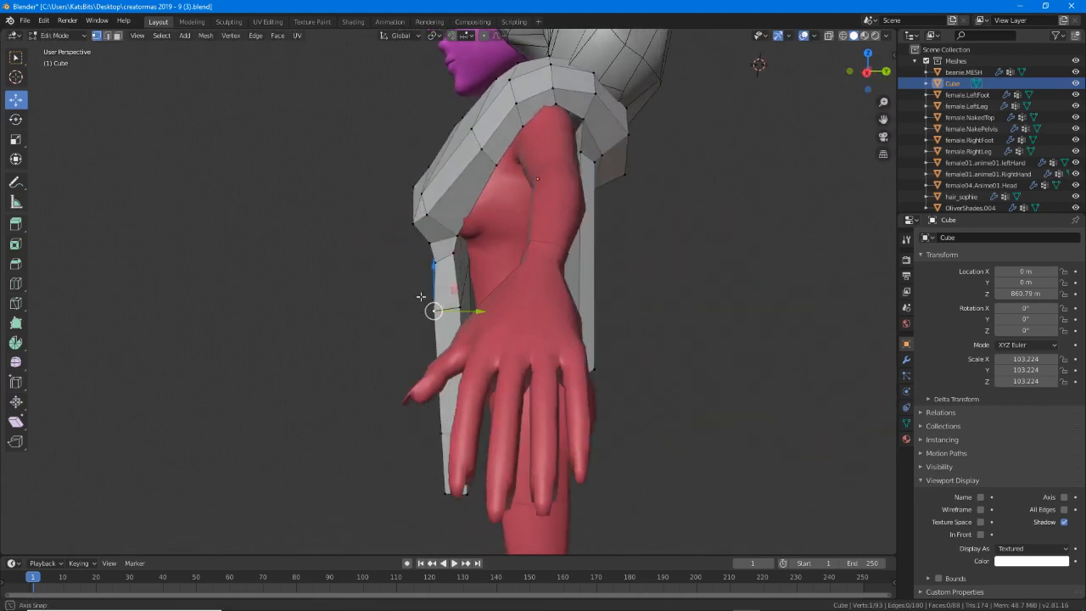
pyautogui.rightClick(463, 307)
pyautogui.keyDown('shift'); pyautogui.rightClick(471, 271); pyautogui.keyUp('shift')
pyautogui.moveTo(471, 272); pyautogui.dragTo(454, 283, button='middle')
pyautogui.press('g')
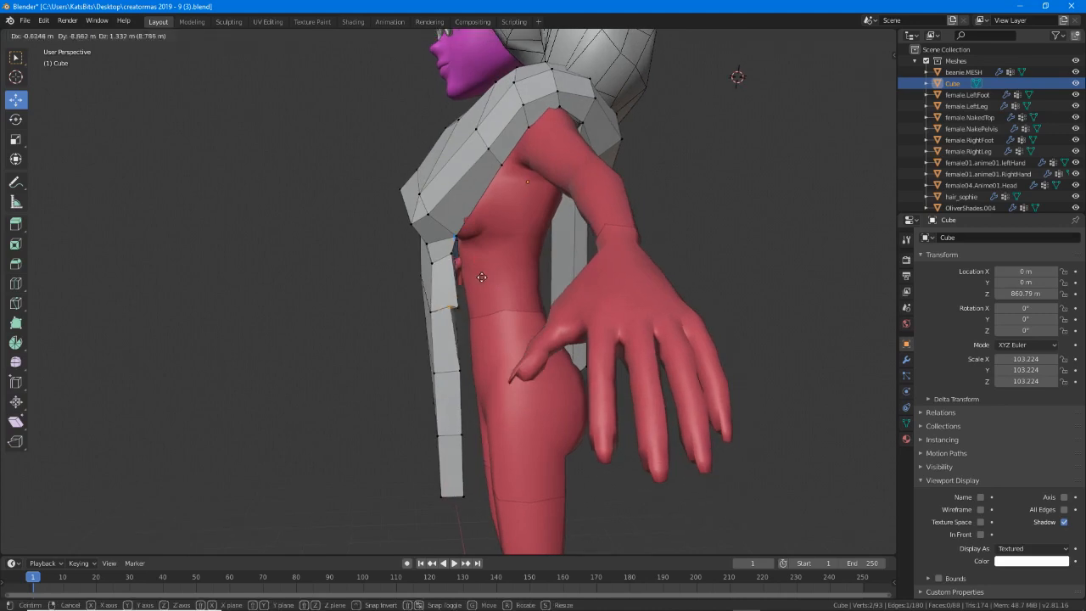
pyautogui.click(492, 292)
# Check the front panel's second loop for overlapping duplicate vertices by test-moving its side vertices.
pyautogui.scroll(8, 493, 292)
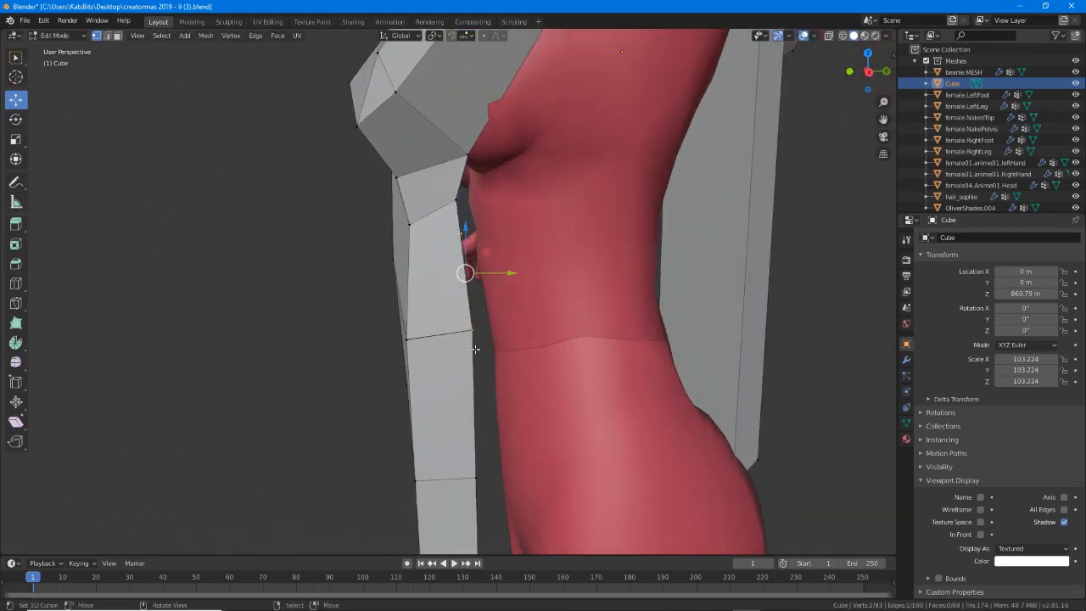
pyautogui.press('g')
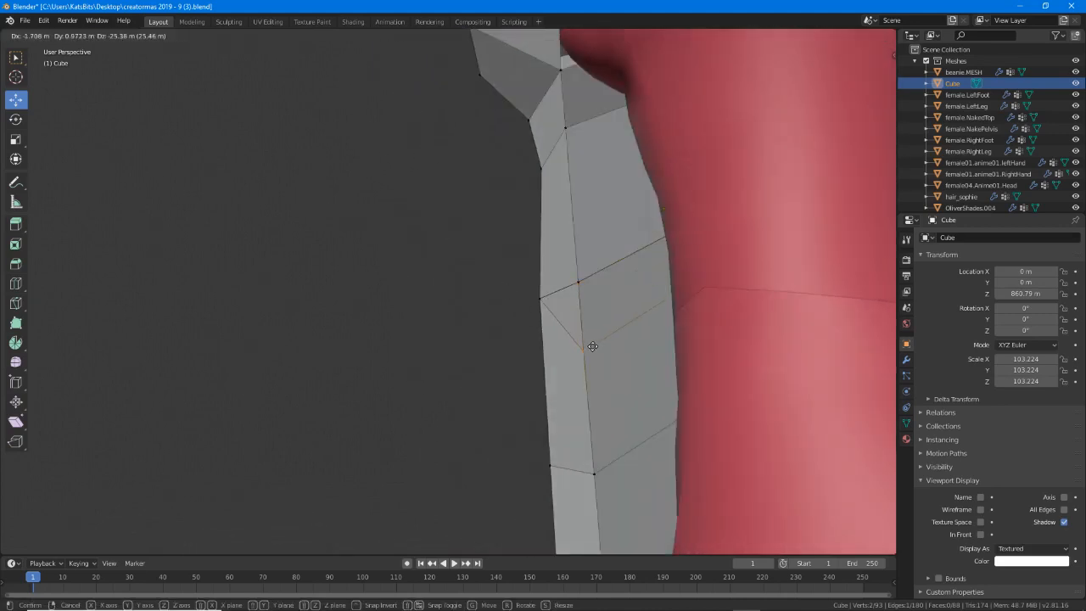
pyautogui.rightClick(590, 295)
pyautogui.rightClick(582, 282)
pyautogui.press('g')
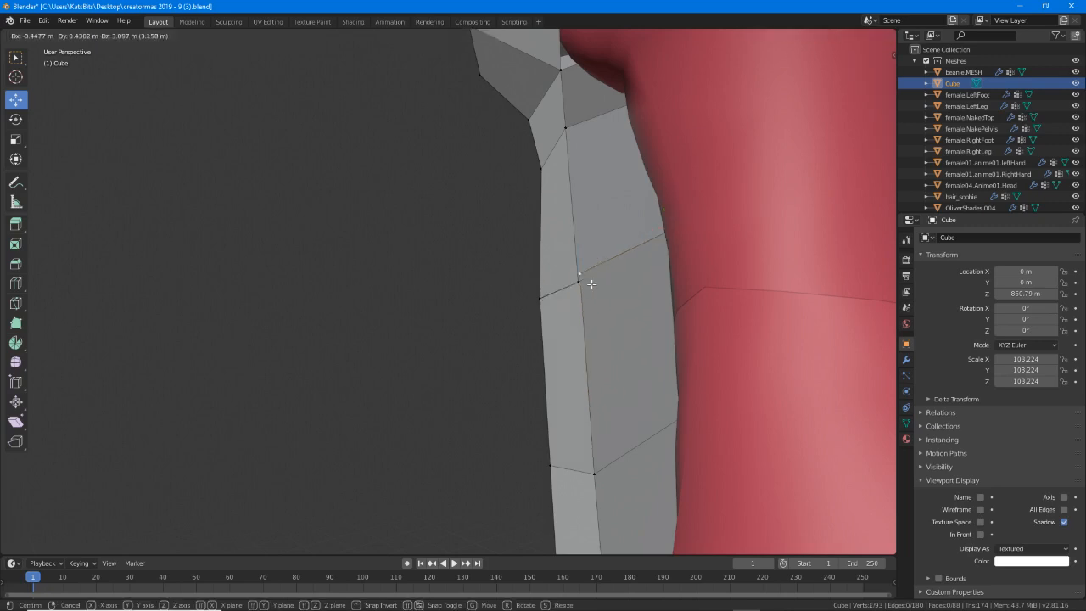
pyautogui.click(585, 281)
# Select the entire scarf mesh and clean up its duplicate vertices with Merge by Distance.
pyautogui.scroll(-10, 588, 283)
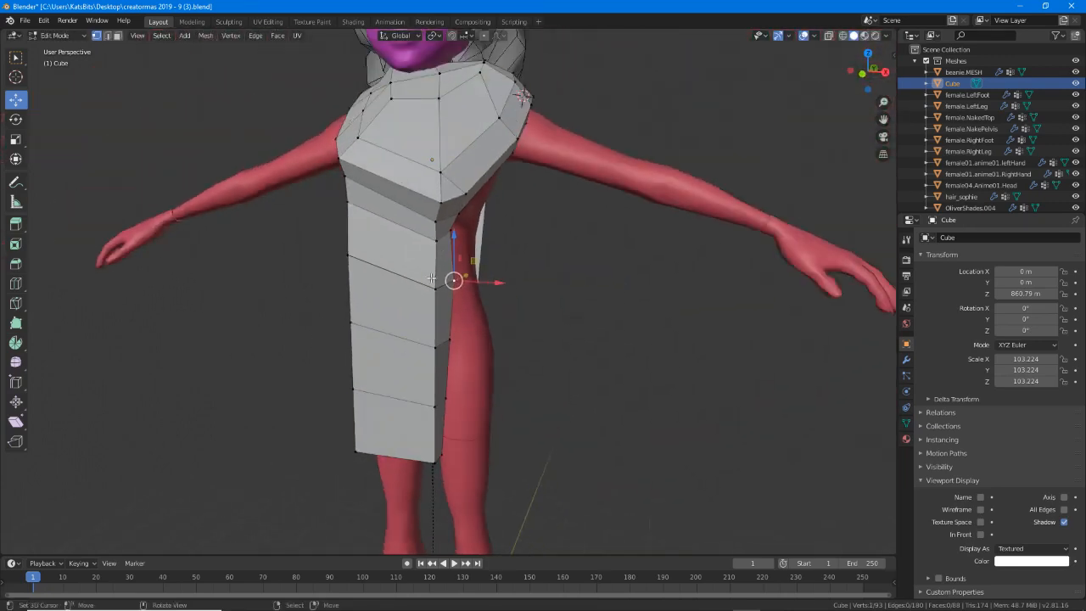
pyautogui.press('a')
pyautogui.press('KP_Decimal')
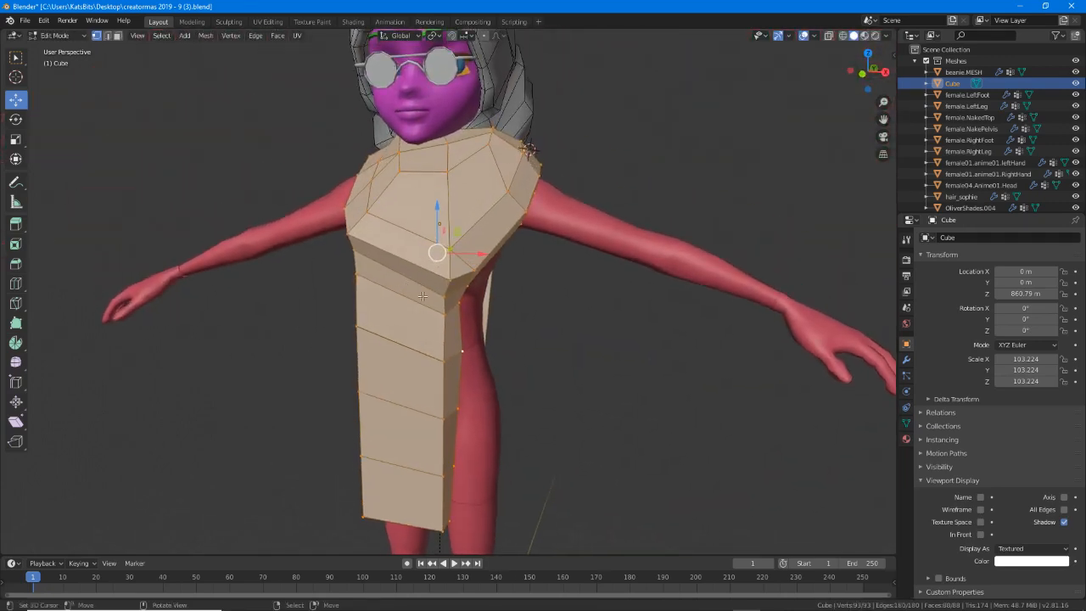
pyautogui.click(206, 35)
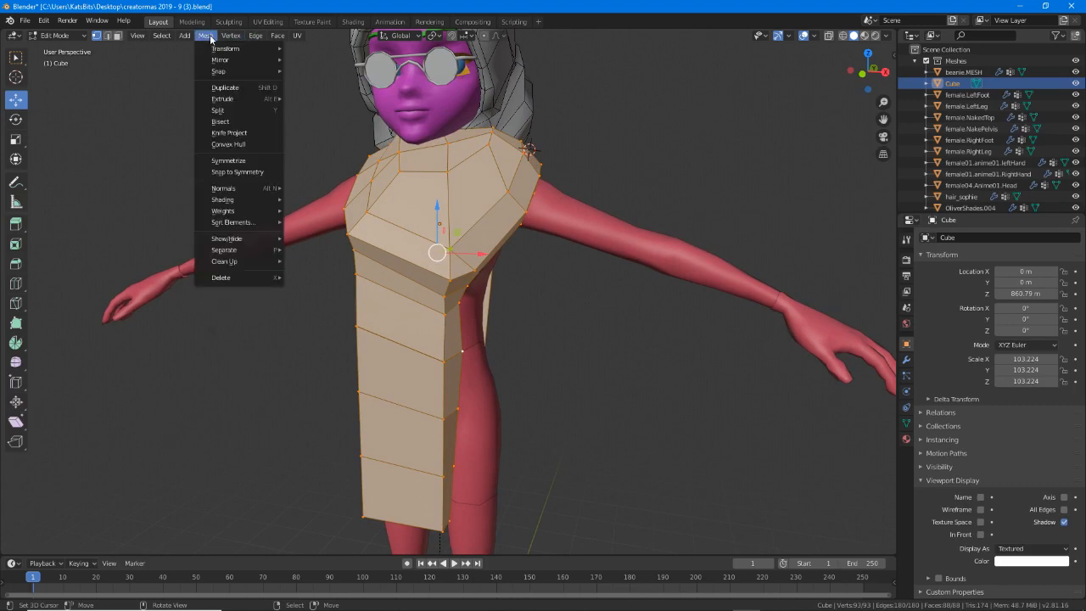
pyautogui.moveTo(231, 260)
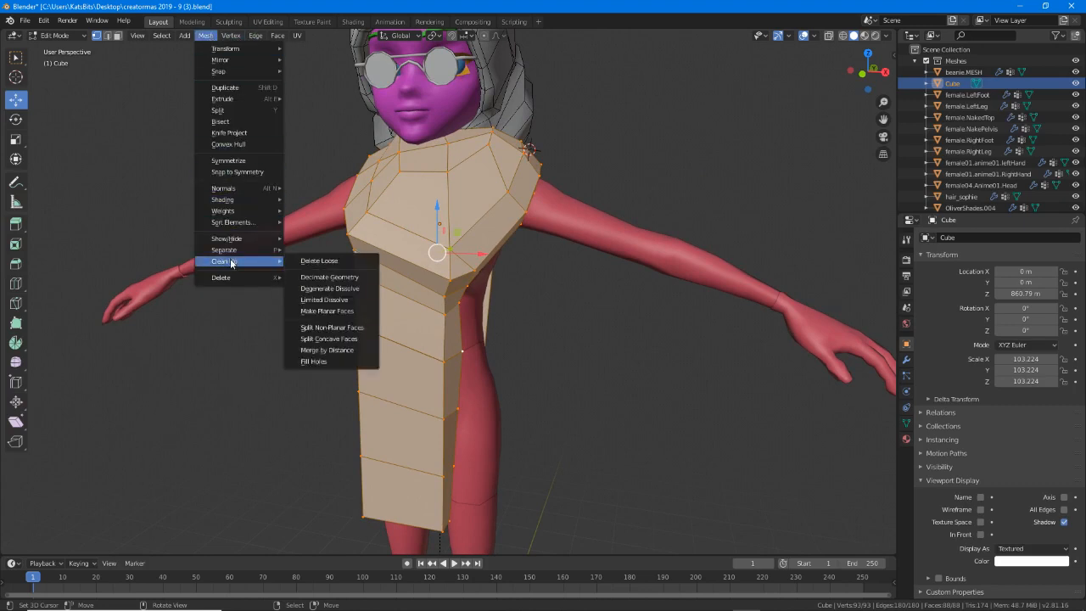
pyautogui.click(320, 350)
# Pull the body-side vertices of the front panel's upper three loops inward to straighten its side edge.
pyautogui.keyDown('shift'); pyautogui.moveTo(432, 384); pyautogui.dragTo(436, 294, button='middle'); pyautogui.keyUp('shift')
pyautogui.scroll(2, 436, 294)
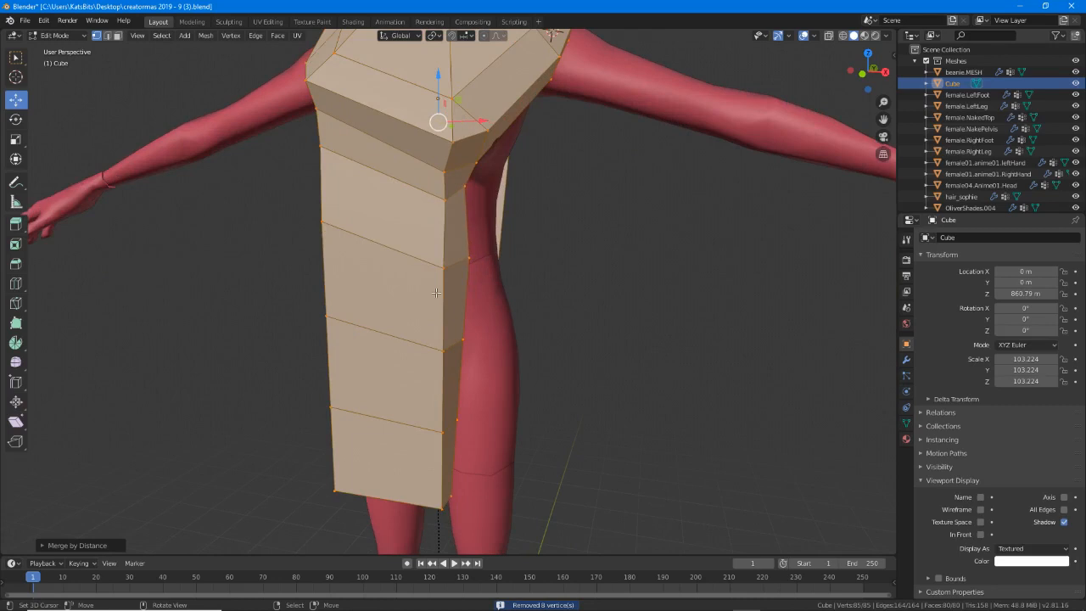
pyautogui.rightClick(469, 264)
pyautogui.moveTo(475, 261); pyautogui.dragTo(481, 262, button='middle')
pyautogui.press('g')
pyautogui.click(466, 267)
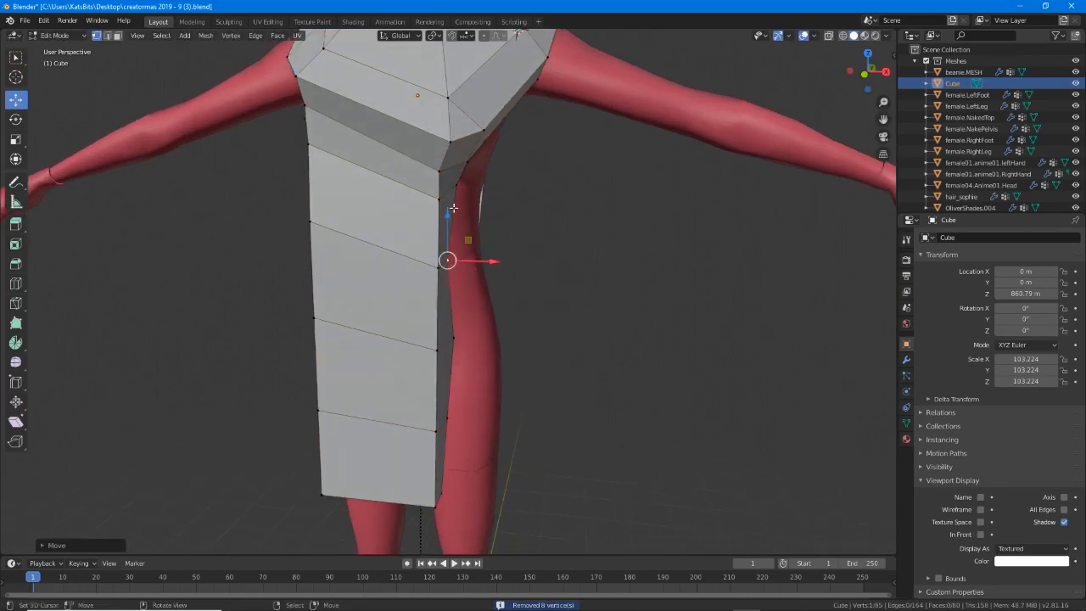
pyautogui.rightClick(455, 186)
pyautogui.press('g')
pyautogui.click(451, 189)
pyautogui.rightClick(446, 347)
pyautogui.press('g')
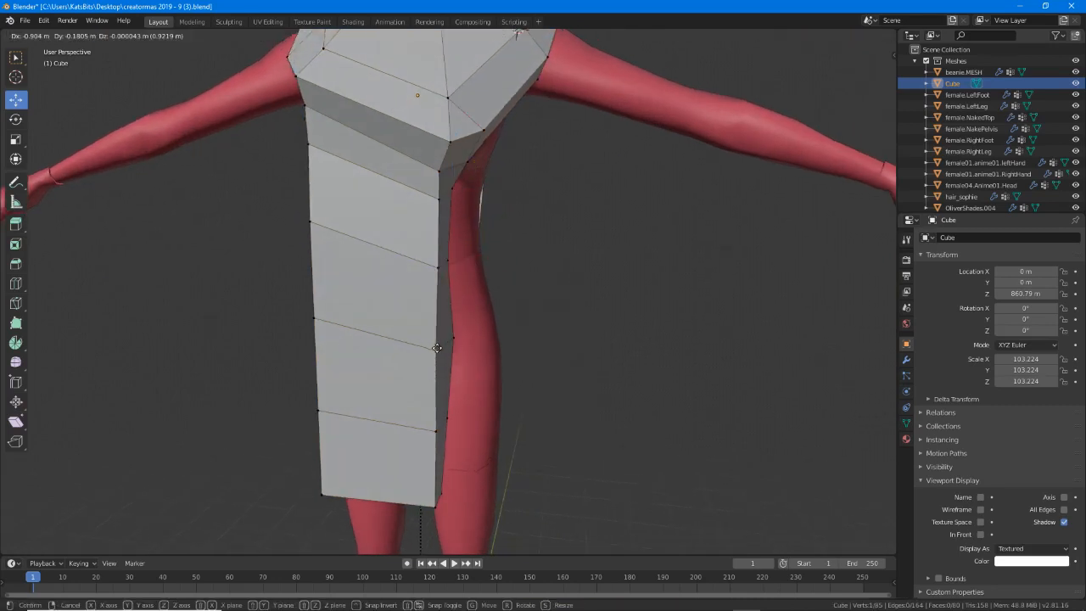
pyautogui.click(443, 341)
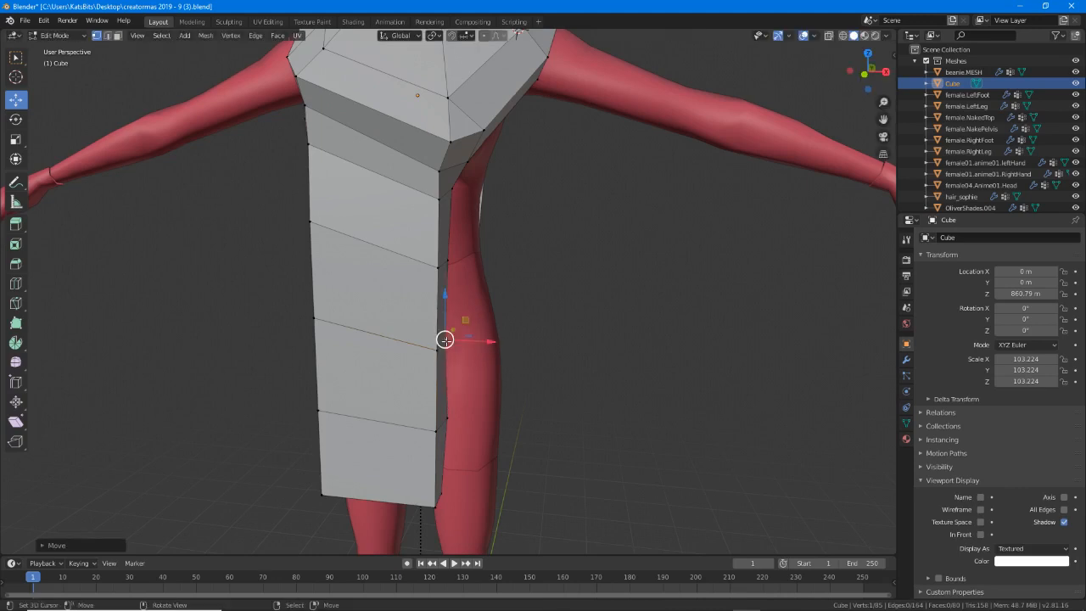
# Shift the side-edge vertex pairs of the front panel's lower three loops inward to narrow the panel over the waist and hips.
pyautogui.moveTo(407, 289); pyautogui.dragTo(500, 293, button='middle')
pyautogui.rightClick(241, 209)
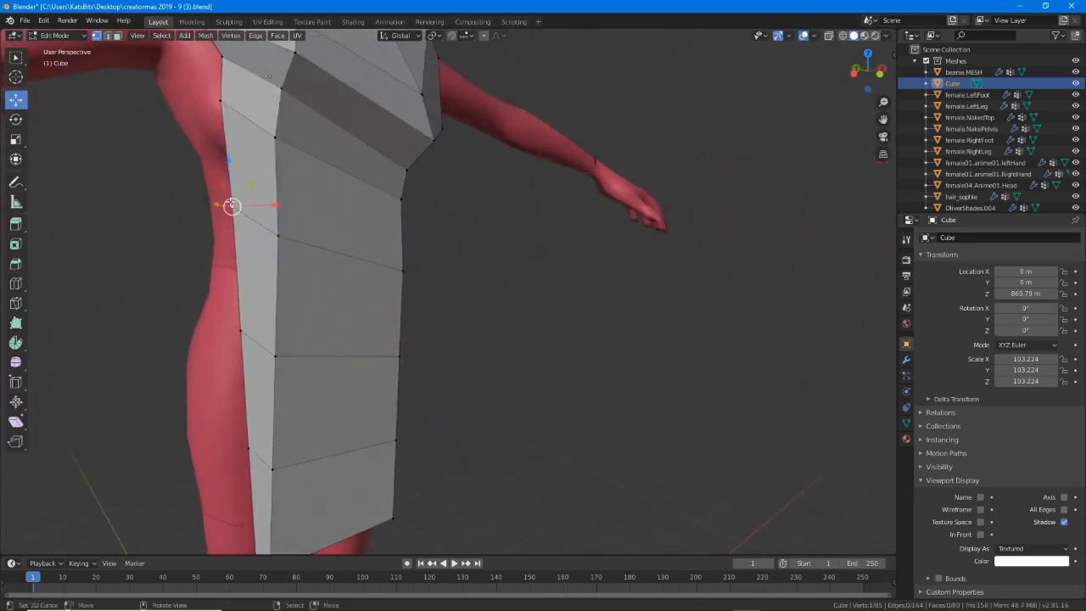
pyautogui.keyDown('shift'); pyautogui.rightClick(273, 238); pyautogui.keyUp('shift')
pyautogui.moveTo(256, 245); pyautogui.dragTo(267, 262, button='middle')
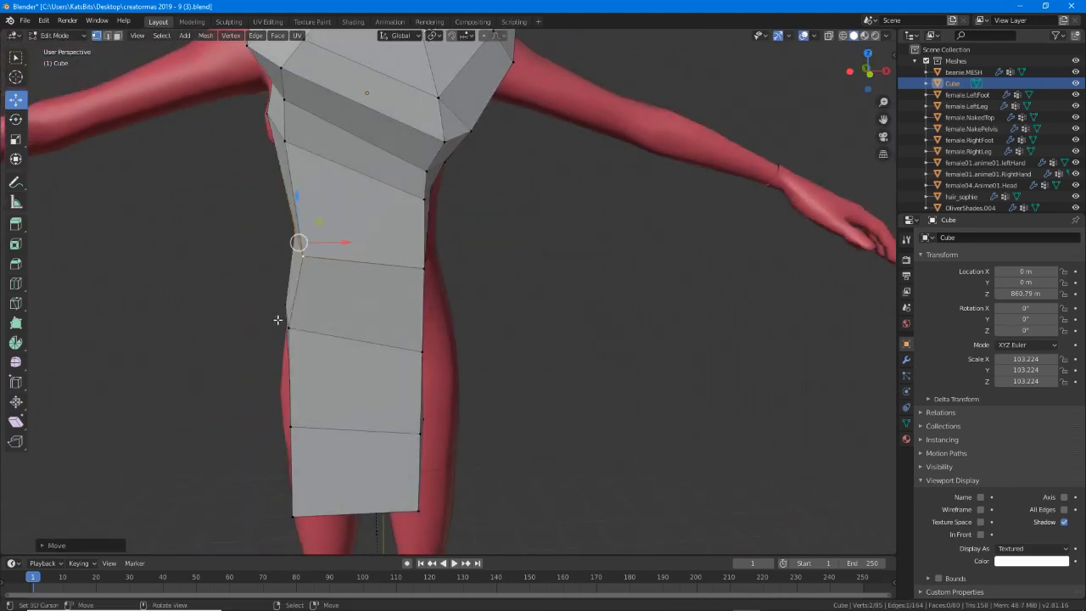
pyautogui.moveTo(290, 328); pyautogui.dragTo(320, 334)
pyautogui.keyDown('shift'); pyautogui.moveTo(359, 394); pyautogui.dragTo(369, 247, button='middle'); pyautogui.keyUp('shift')
pyautogui.rightClick(307, 283)
pyautogui.keyDown('shift'); pyautogui.rightClick(305, 272); pyautogui.keyUp('shift')
pyautogui.moveTo(326, 277)
pyautogui.mouseDown()
pyautogui.moveTo(348, 279)
pyautogui.moveTo(333, 280)
pyautogui.mouseUp()
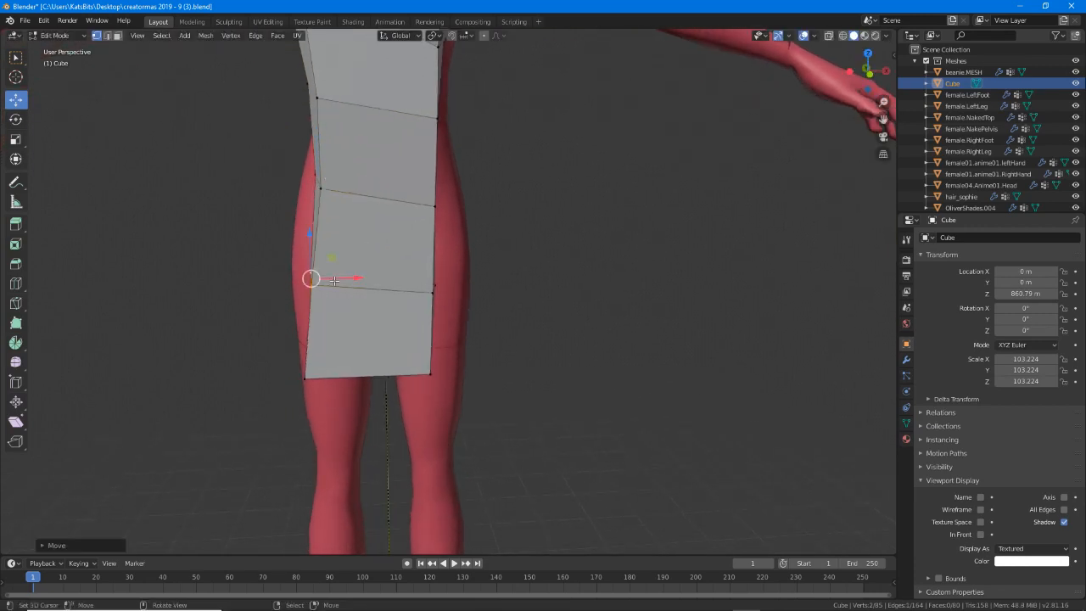
# Move the front-face vertices of the panel's upper two loops back toward the body to thin its side profile.
pyautogui.moveTo(297, 364); pyautogui.dragTo(330, 245, button='middle')
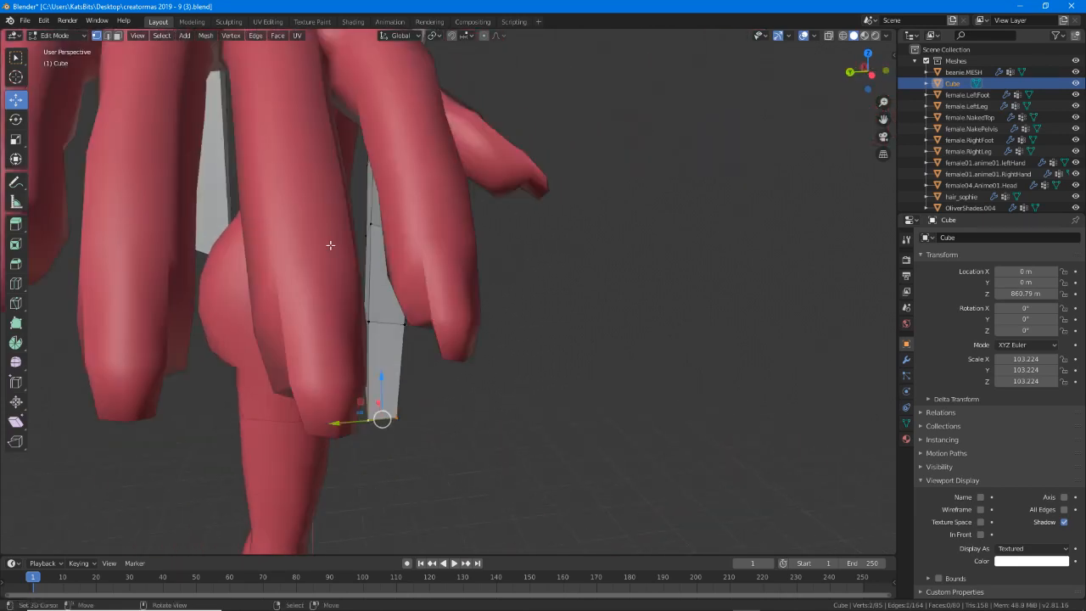
pyautogui.moveTo(384, 219); pyautogui.dragTo(367, 234, button='middle')
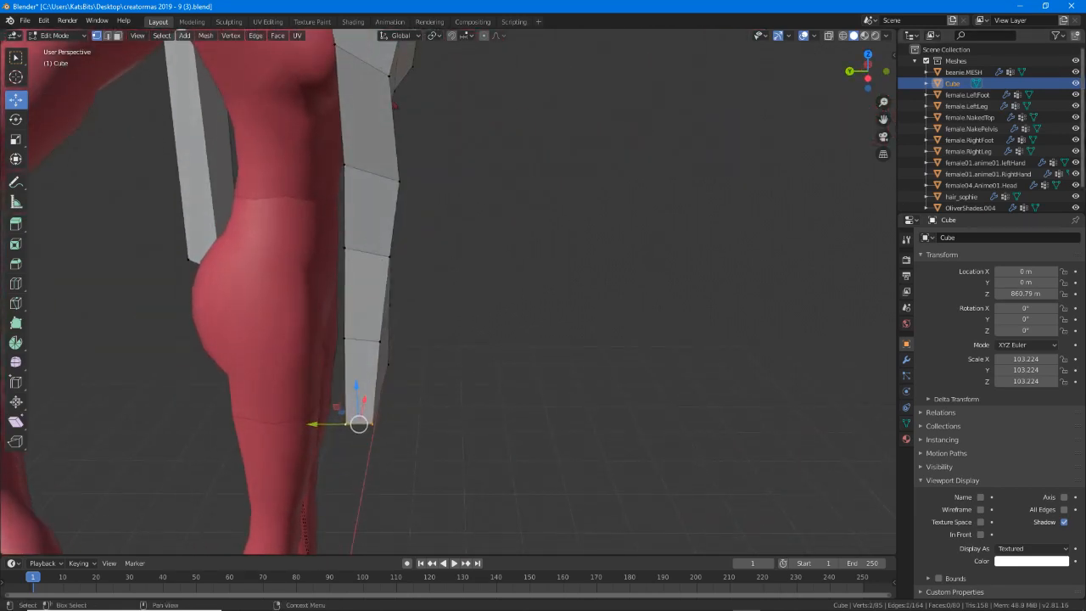
pyautogui.moveTo(452, 213); pyautogui.dragTo(469, 226, button='middle')
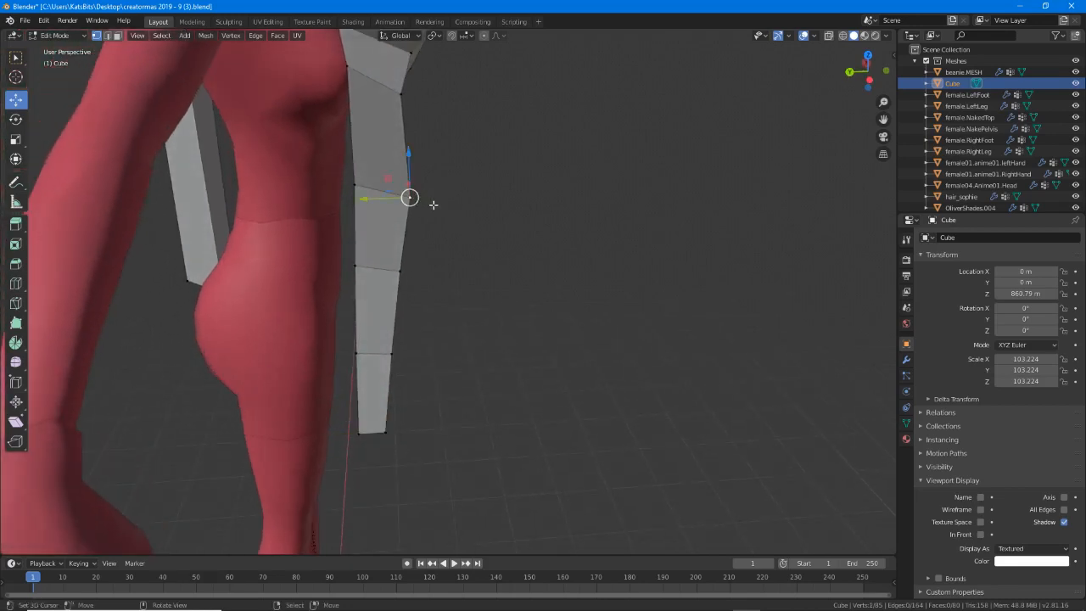
pyautogui.press('g')
pyautogui.click(400, 231)
pyautogui.press('g')
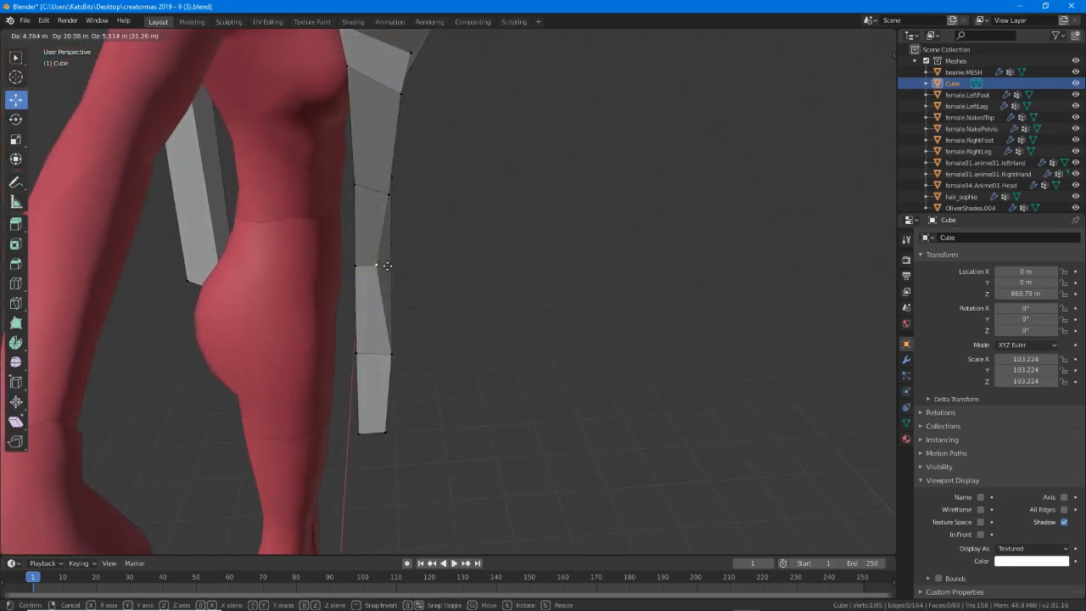
pyautogui.click(391, 269)
pyautogui.rightClick(396, 237)
pyautogui.press('g')
pyautogui.click(389, 239)
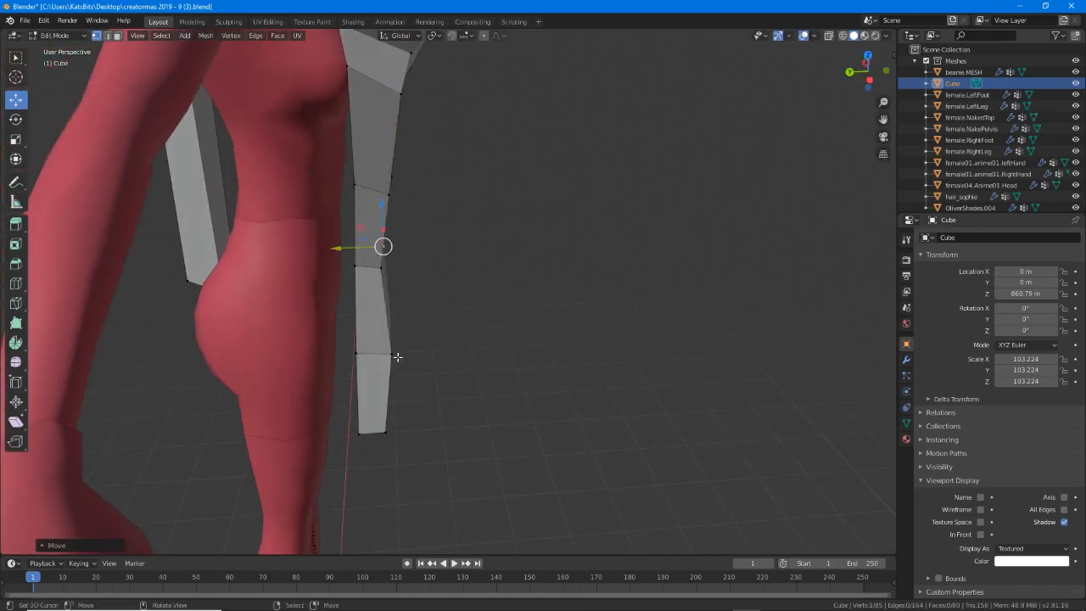
# Move the front-face vertices of the panel's lowest loop and bottom hem back toward the body to continue the thinner profile.
pyautogui.rightClick(397, 357)
pyautogui.moveTo(430, 339); pyautogui.dragTo(431, 311, button='middle')
pyautogui.keyDown('shift'); pyautogui.rightClick(396, 298); pyautogui.keyUp('shift')
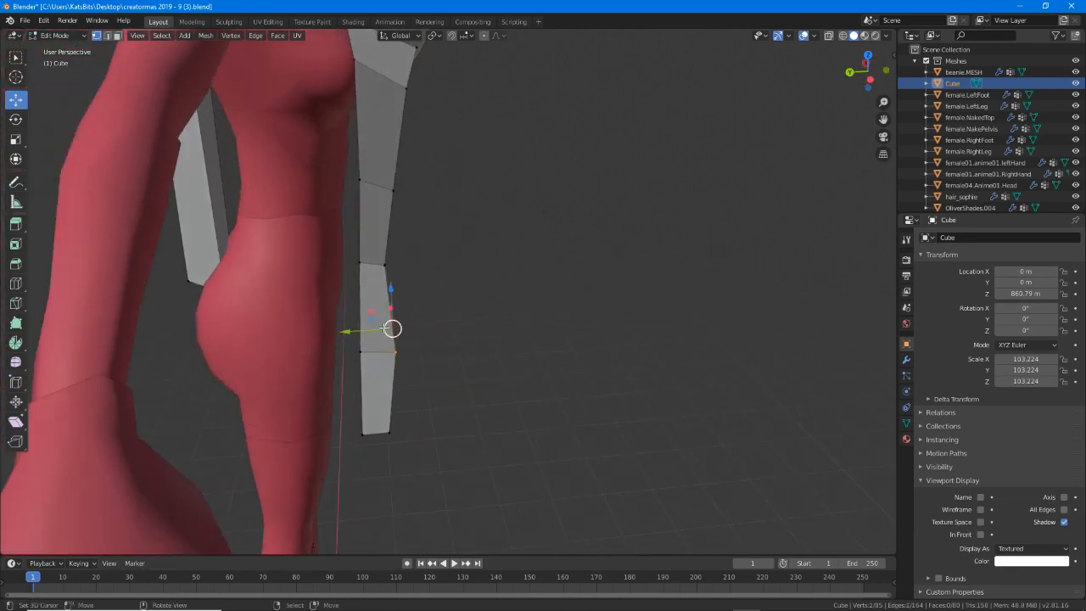
pyautogui.press('g')
pyautogui.click(368, 330)
pyautogui.rightClick(391, 428)
pyautogui.keyDown('shift'); pyautogui.rightClick(407, 372); pyautogui.keyUp('shift')
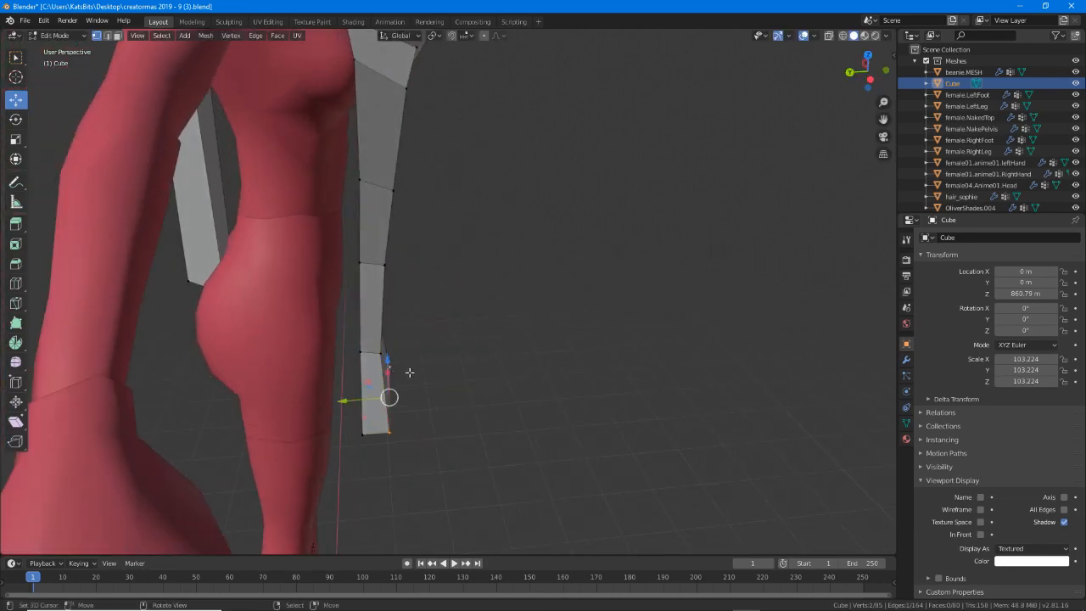
pyautogui.press('g')
pyautogui.click(399, 370)
# Adjust the body-side vertices along the front panel's upper side edge, from the waist up to the chest.
pyautogui.moveTo(397, 368); pyautogui.dragTo(276, 306, button='middle')
pyautogui.moveTo(343, 236); pyautogui.dragTo(345, 294, button='middle')
pyautogui.rightClick(346, 238)
pyautogui.press('g')
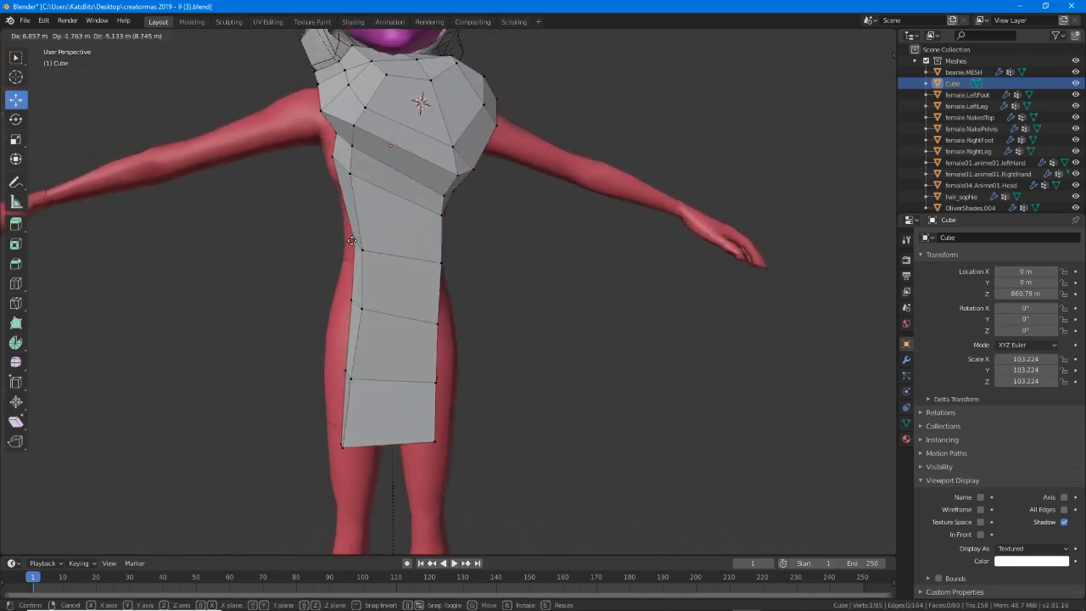
pyautogui.click(353, 244)
pyautogui.rightClick(333, 163)
pyautogui.press('g')
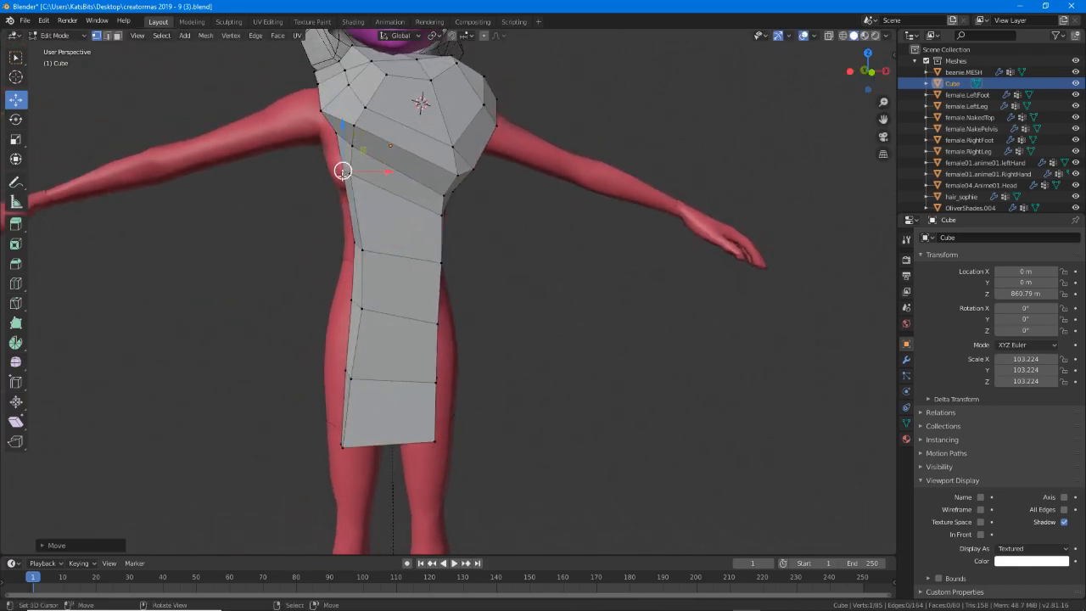
pyautogui.click(352, 149)
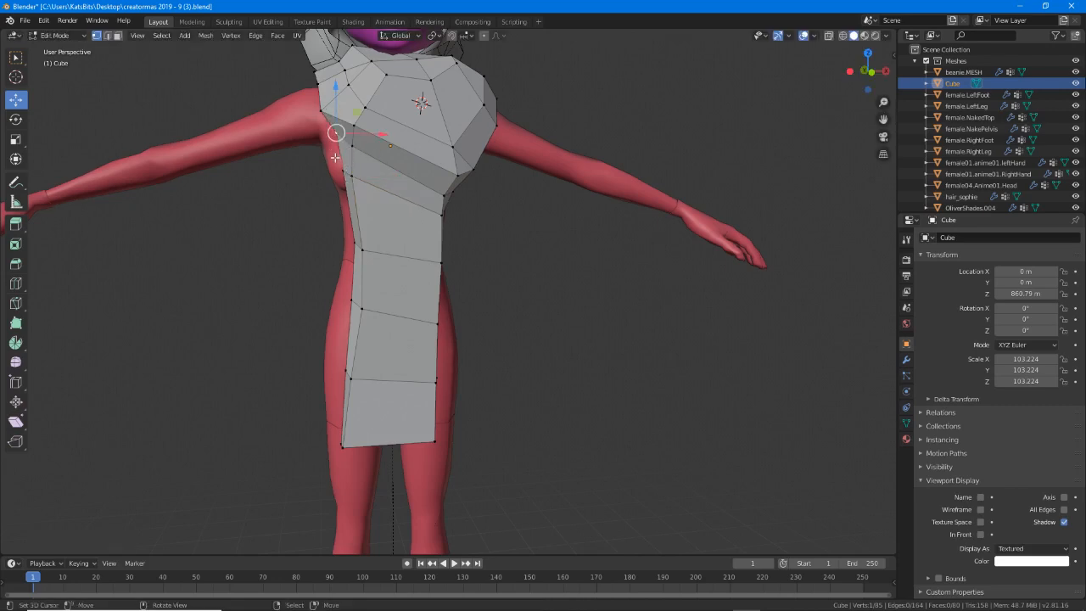
# Reposition the body-side vertices where the top of the front panel joins the wrap's lower edge beside the chest.
pyautogui.moveTo(352, 149); pyautogui.dragTo(439, 194, button='middle')
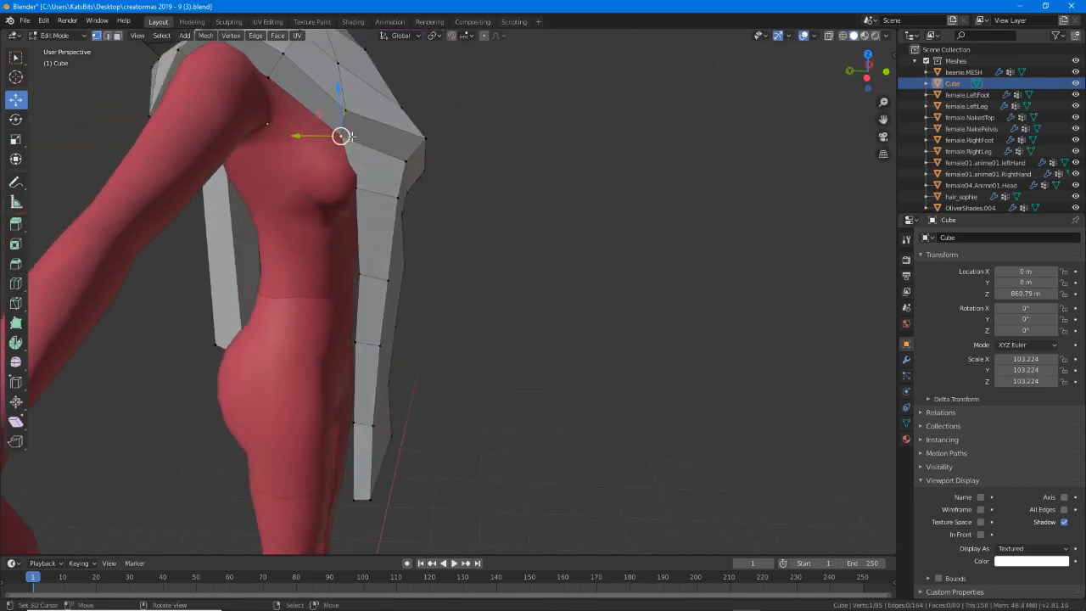
pyautogui.moveTo(351, 137); pyautogui.dragTo(364, 150, button='middle')
pyautogui.press('g')
pyautogui.click(383, 156)
pyautogui.moveTo(400, 182); pyautogui.dragTo(336, 172, button='middle')
pyautogui.press('g')
pyautogui.click(339, 168)
pyautogui.click(317, 166)
pyautogui.press('g')
pyautogui.click(335, 173)
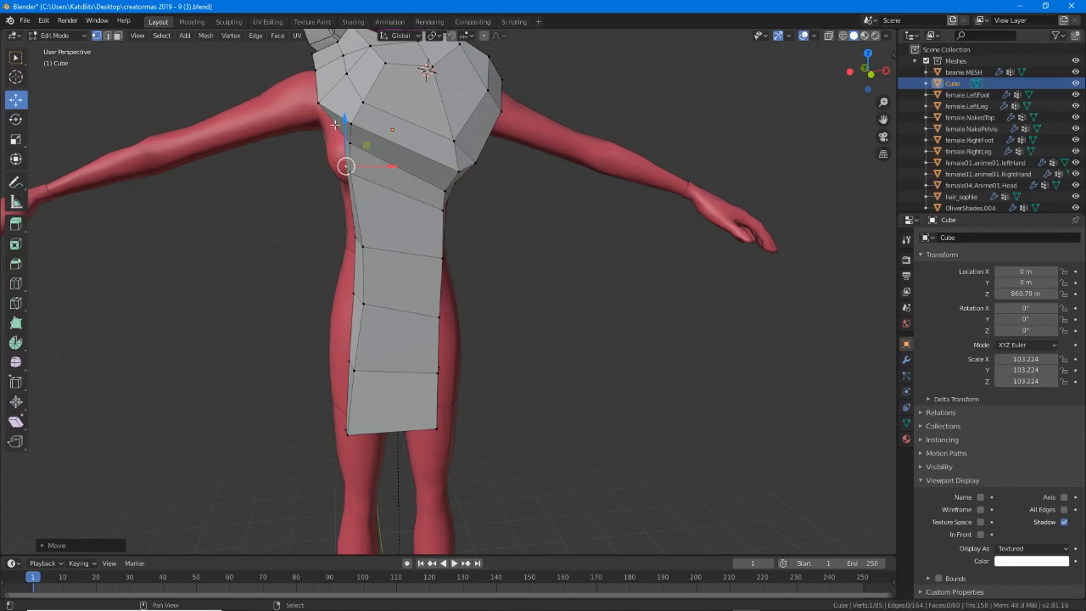
# Move the side vertex at the fold between the chest wrap and the front panel to follow the chest profile.
pyautogui.keyDown('shift'); pyautogui.moveTo(335, 125); pyautogui.dragTo(357, 191, button='middle'); pyautogui.keyUp('shift')
pyautogui.scroll(1, 364, 204)
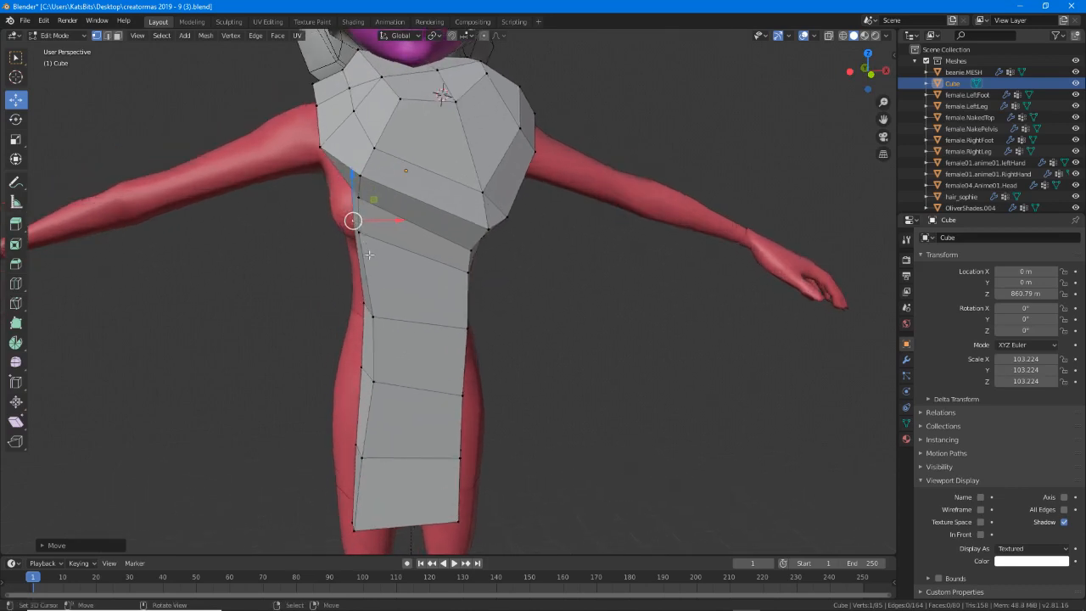
pyautogui.moveTo(369, 256); pyautogui.dragTo(431, 260, button='middle')
pyautogui.moveTo(513, 245); pyautogui.dragTo(449, 284, button='middle')
pyautogui.press('g')
pyautogui.click(519, 253)
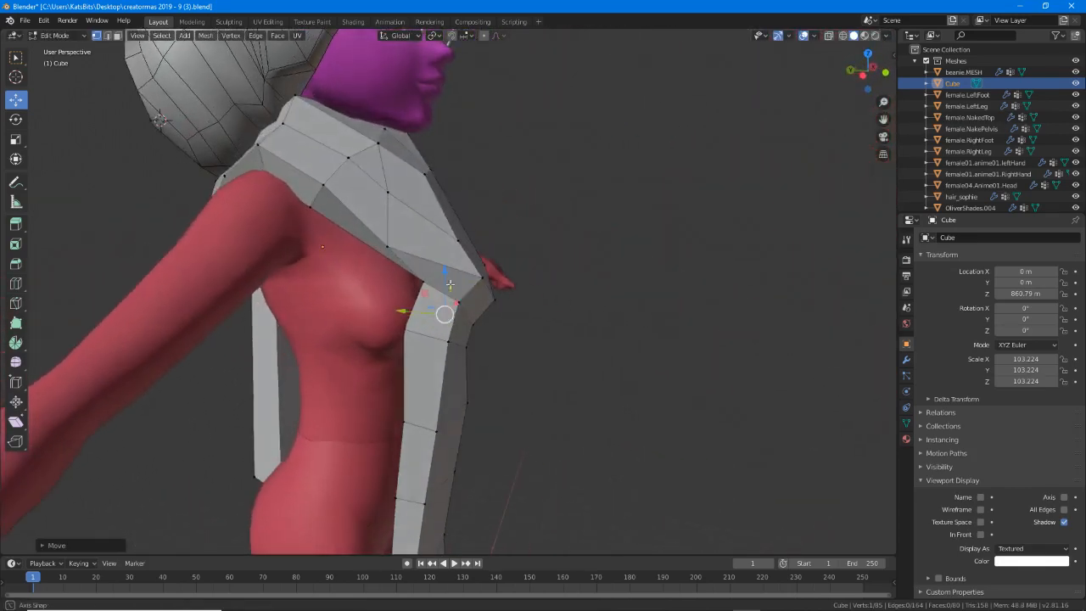
# Reposition the wrap's lower-edge vertices beside the chest and slide the crease vertex above them along its edge.
pyautogui.moveTo(399, 247); pyautogui.dragTo(303, 254, button='middle')
pyautogui.press('g')
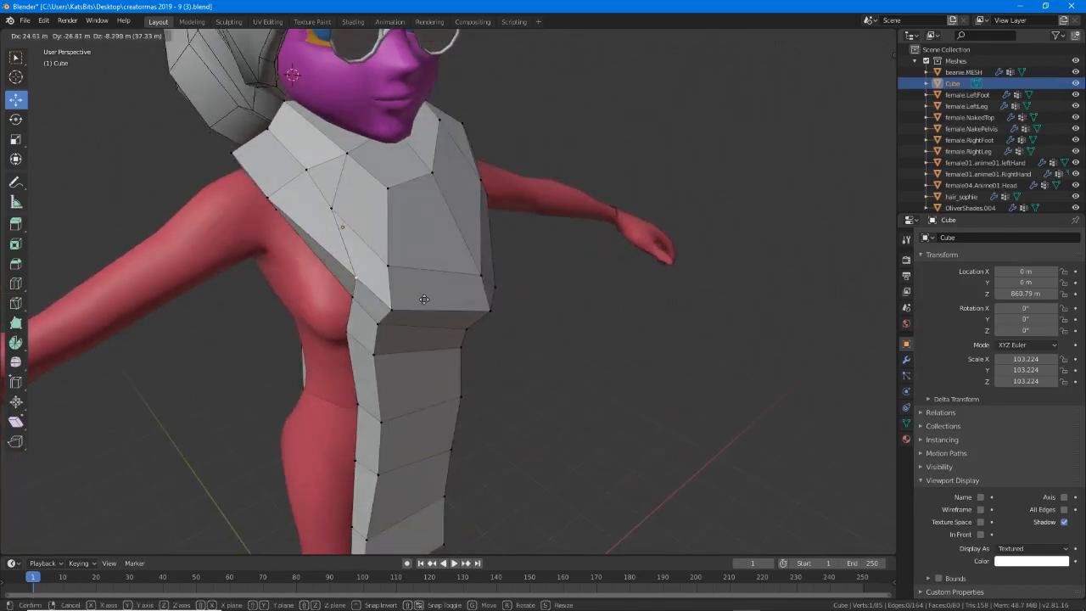
pyautogui.click(424, 300)
pyautogui.moveTo(424, 299); pyautogui.dragTo(417, 370, button='middle')
pyautogui.press('g')
pyautogui.click(354, 328)
pyautogui.press('g')
pyautogui.press('g')
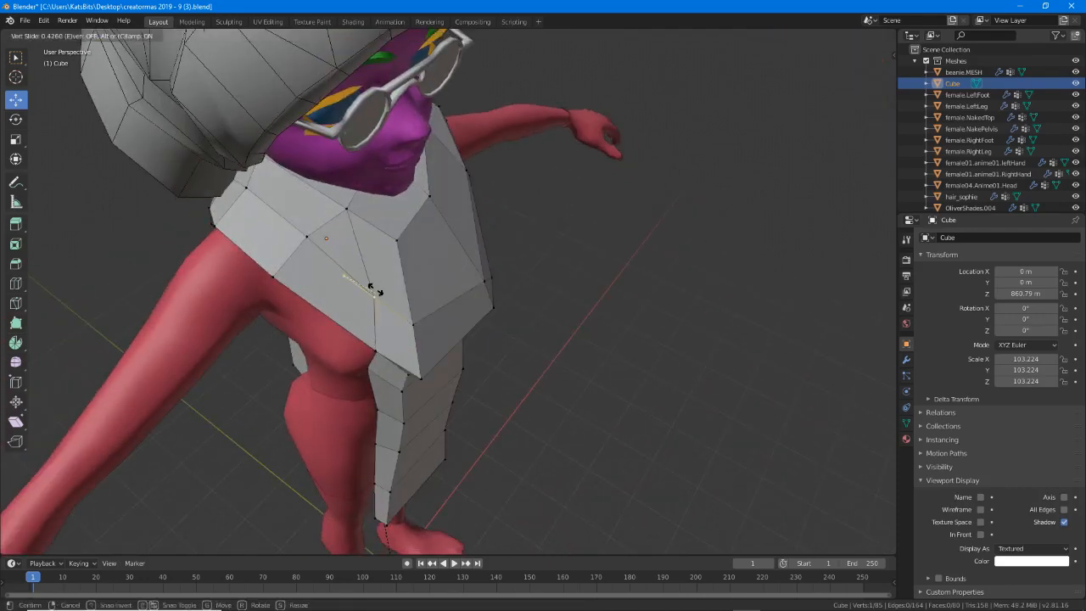
pyautogui.click(373, 289)
# Adjust the body-side vertices at the top of the panel and the wrap's underside to sit just clear of the chest.
pyautogui.moveTo(376, 296); pyautogui.dragTo(458, 313, button='middle')
pyautogui.press('g')
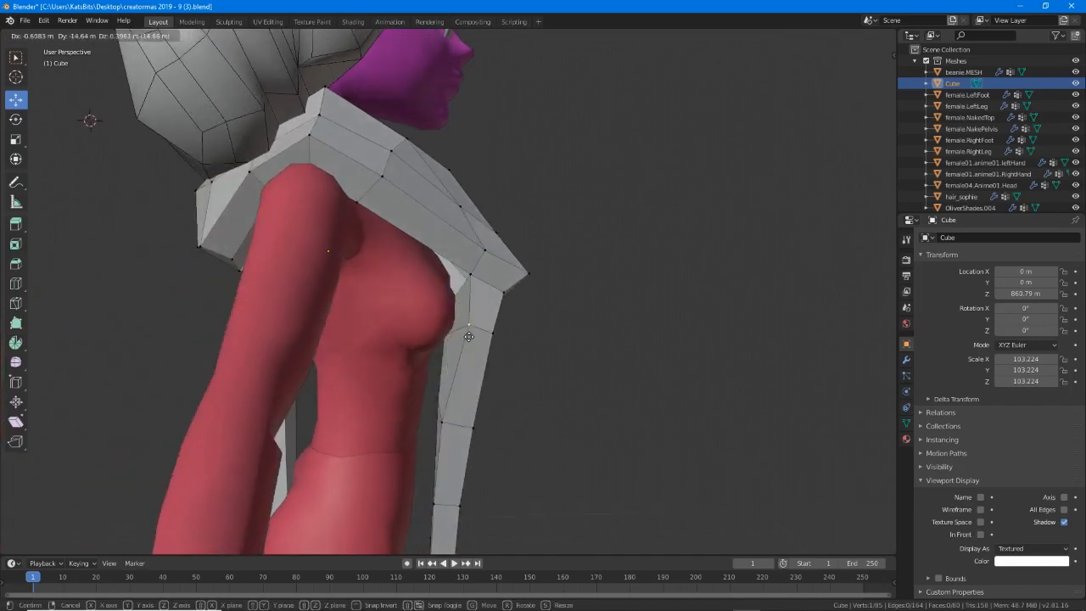
pyautogui.click(466, 334)
pyautogui.moveTo(490, 280); pyautogui.dragTo(464, 276, button='middle')
pyautogui.press('g')
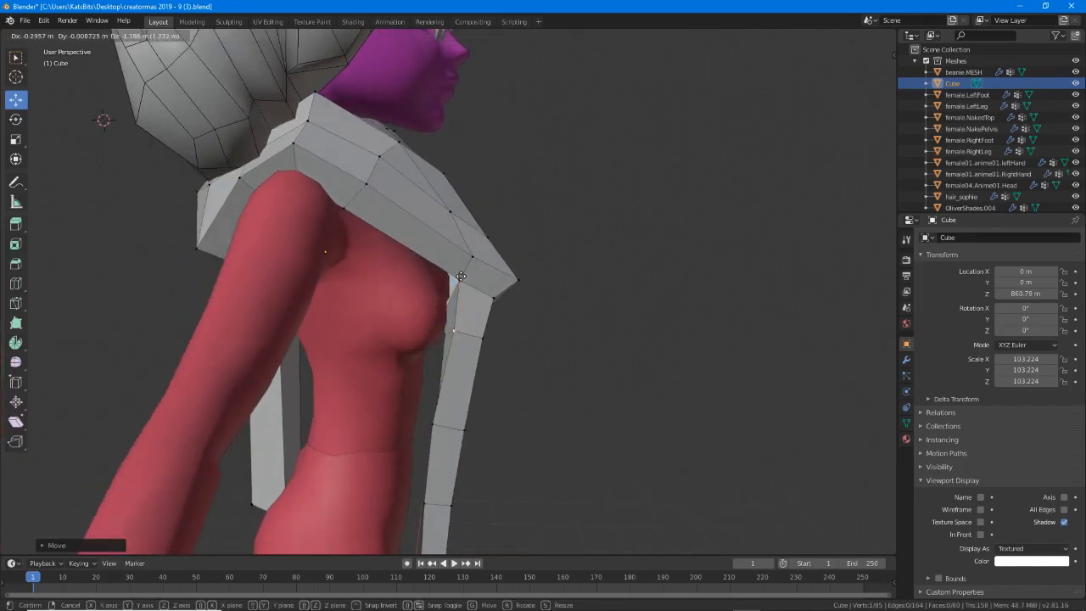
pyautogui.click(460, 275)
pyautogui.press('g')
pyautogui.click(459, 279)
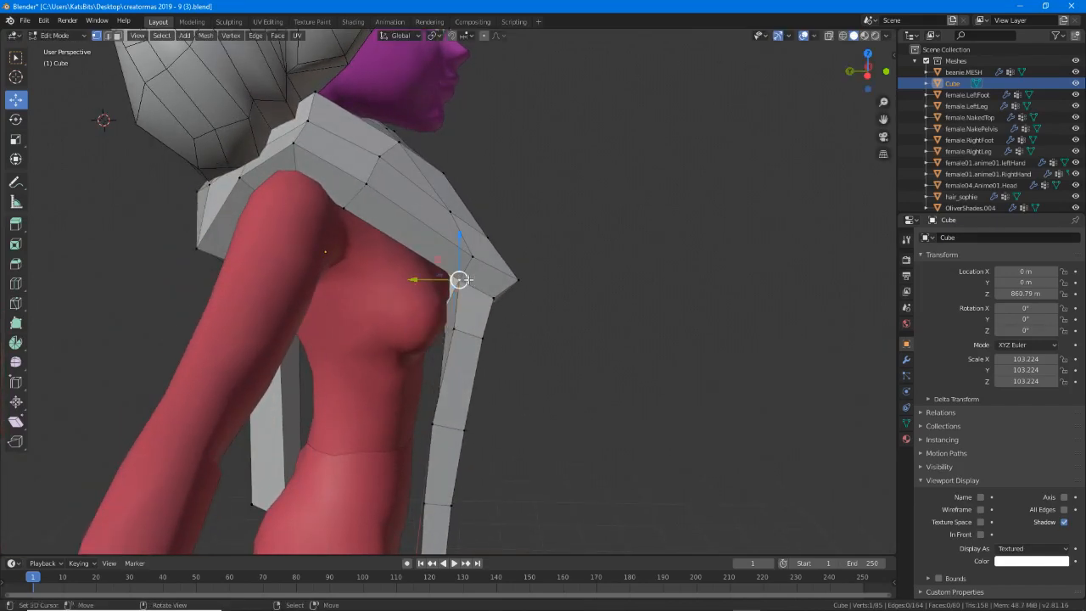
# Refine the wrap's lower-edge vertices and the panel's top side vertices so the fold runs smoothly over the chest.
pyautogui.press('g')
pyautogui.click(453, 256)
pyautogui.moveTo(452, 256); pyautogui.dragTo(418, 247, button='middle')
pyautogui.moveTo(423, 255); pyautogui.dragTo(413, 247, button='right')
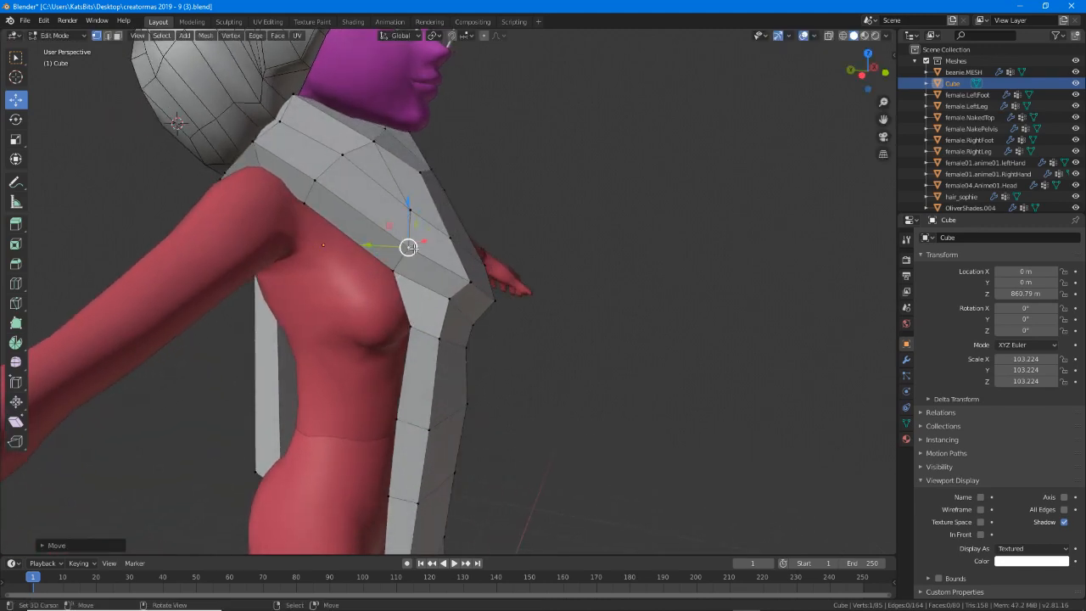
pyautogui.moveTo(457, 287); pyautogui.dragTo(386, 293, button='middle')
pyautogui.rightClick(441, 331)
pyautogui.press('g')
pyautogui.click(438, 304)
pyautogui.press('g')
pyautogui.click(461, 317)
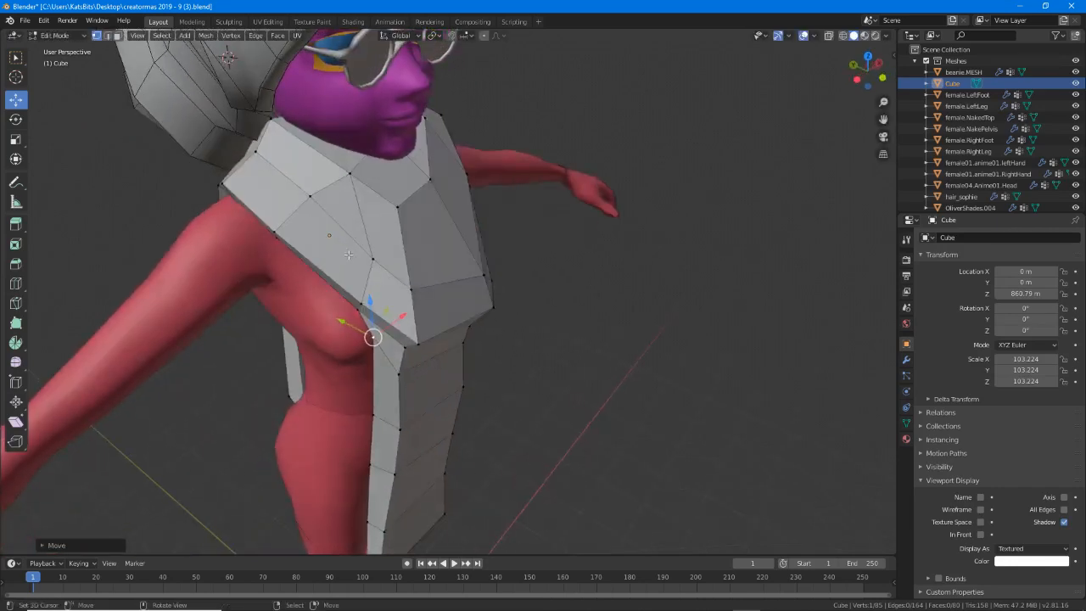
pyautogui.press('ctrl')
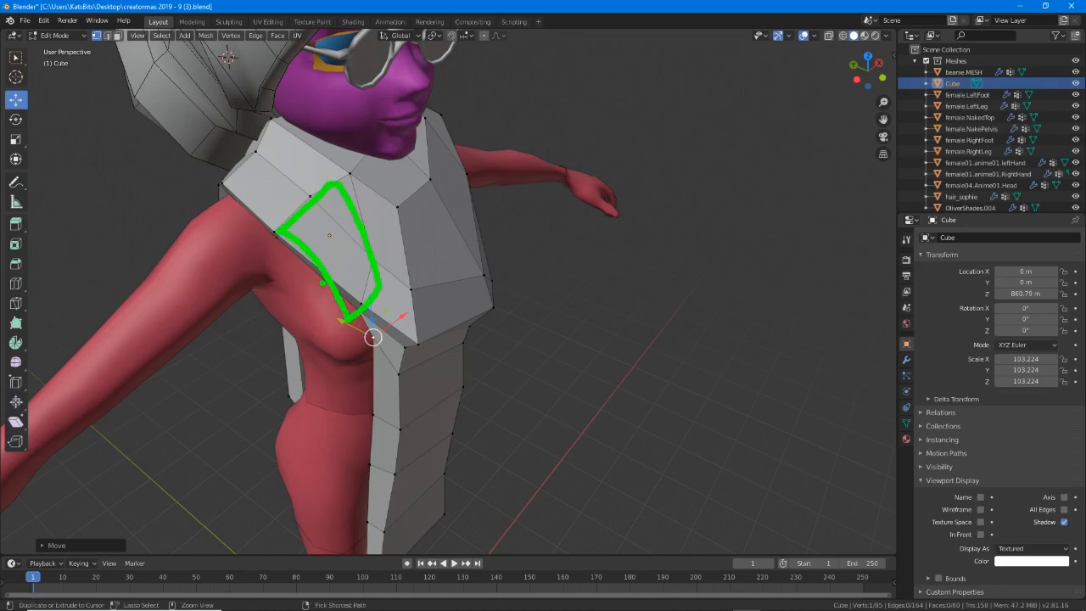
pyautogui.press('Escape')
pyautogui.moveTo(477, 351); pyautogui.dragTo(351, 351, button='middle')
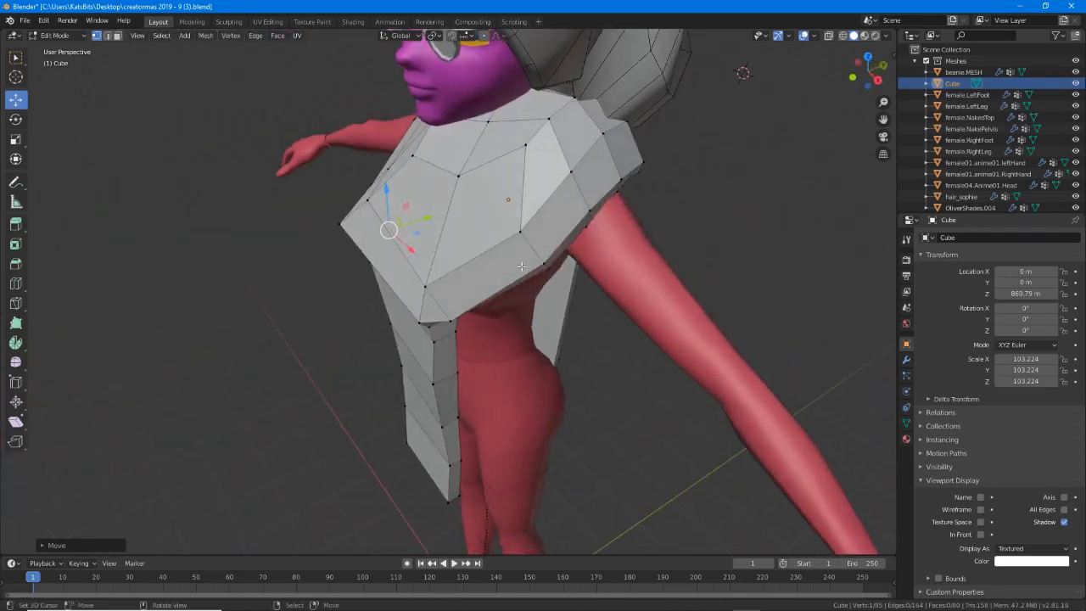
pyautogui.press('ctrl')
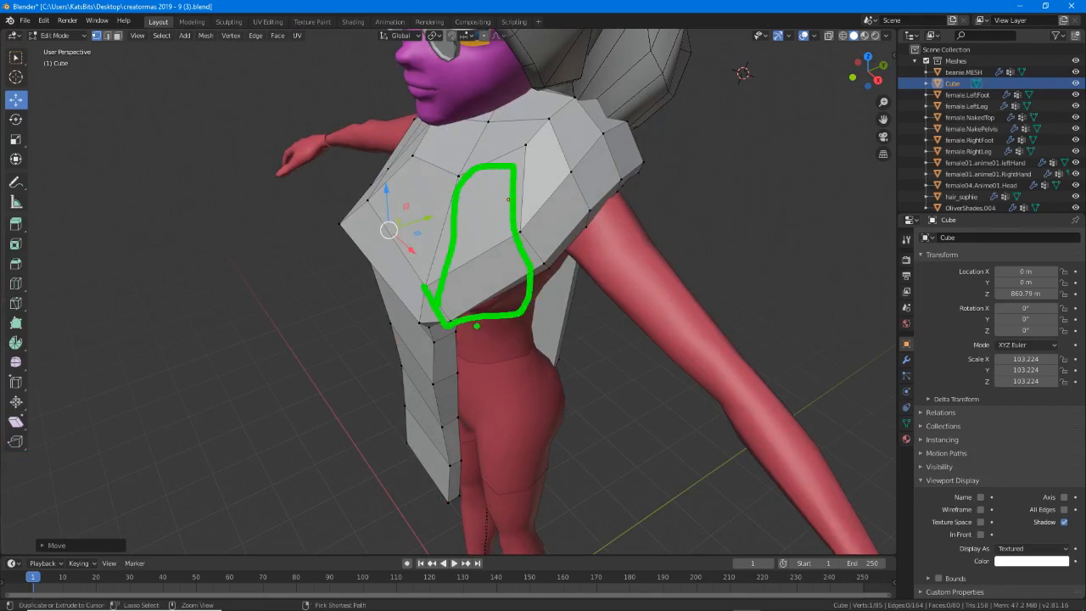
pyautogui.press('Escape')
# Clear the selection and move a vertex on the wrap's lower chest area to even out its side shape.
pyautogui.moveTo(514, 324)
pyautogui.mouseDown(button='middle')
pyautogui.moveTo(456, 245)
pyautogui.moveTo(475, 240)
pyautogui.mouseUp(button='middle')
pyautogui.moveTo(426, 297); pyautogui.dragTo(502, 300, button='middle')
pyautogui.scroll(1, 471, 273)
pyautogui.rightClick(332, 239)
pyautogui.hotkey('alt', 'a')
pyautogui.moveTo(330, 243); pyautogui.dragTo(538, 218, button='middle')
pyautogui.rightClick(359, 254)
pyautogui.press('g')
pyautogui.click(419, 260)
# Reposition the front corner vertices of the wrap's fold where it overhangs the panel.
pyautogui.press('g')
pyautogui.click(497, 227)
pyautogui.press('g')
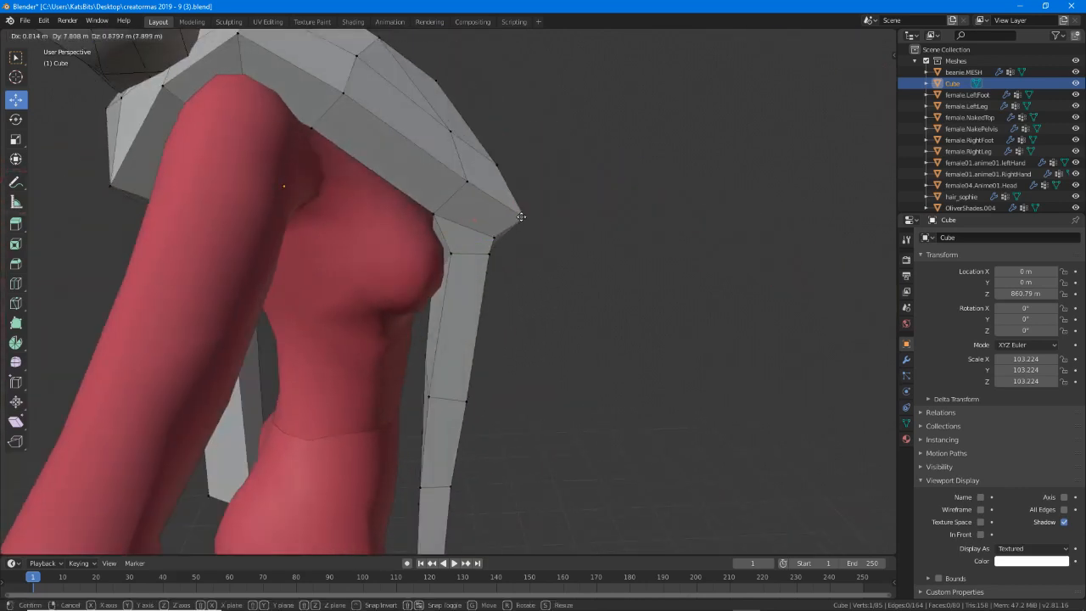
pyautogui.click(514, 218)
pyautogui.rightClick(436, 216)
pyautogui.moveTo(475, 237); pyautogui.dragTo(450, 262, button='middle')
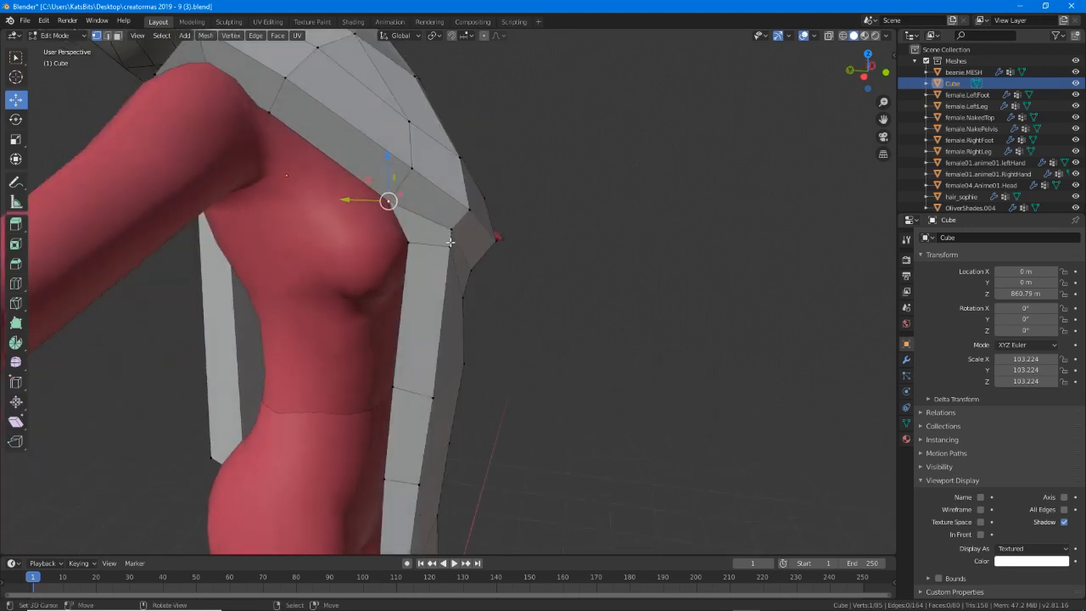
# Edge-slide the front panel's upper loop up to just below the chest and move it in toward the body.
pyautogui.scroll(-2, 449, 263)
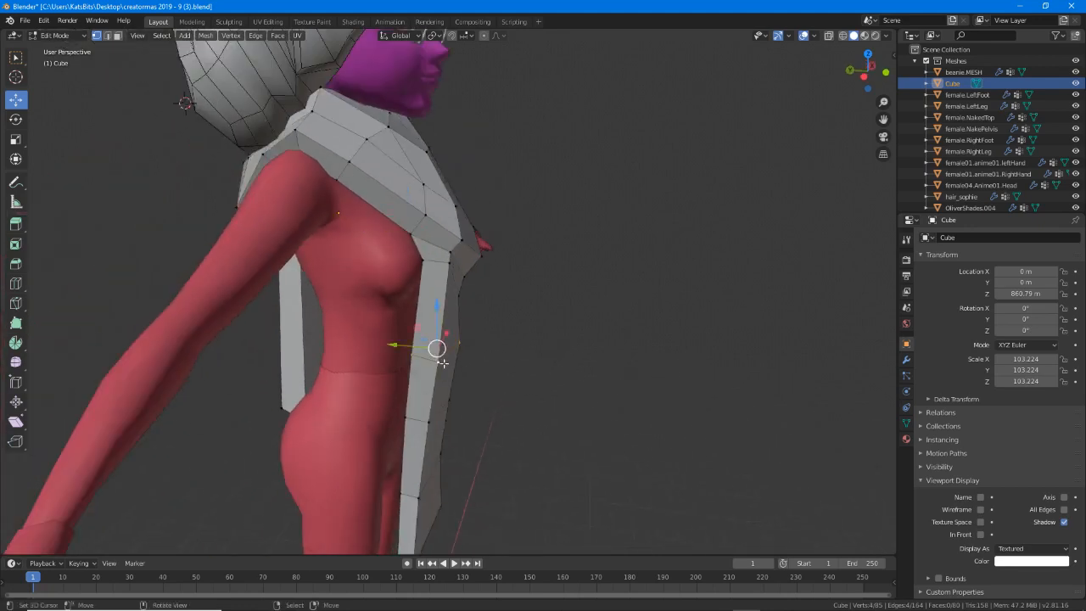
pyautogui.press('g')
pyautogui.press('g')
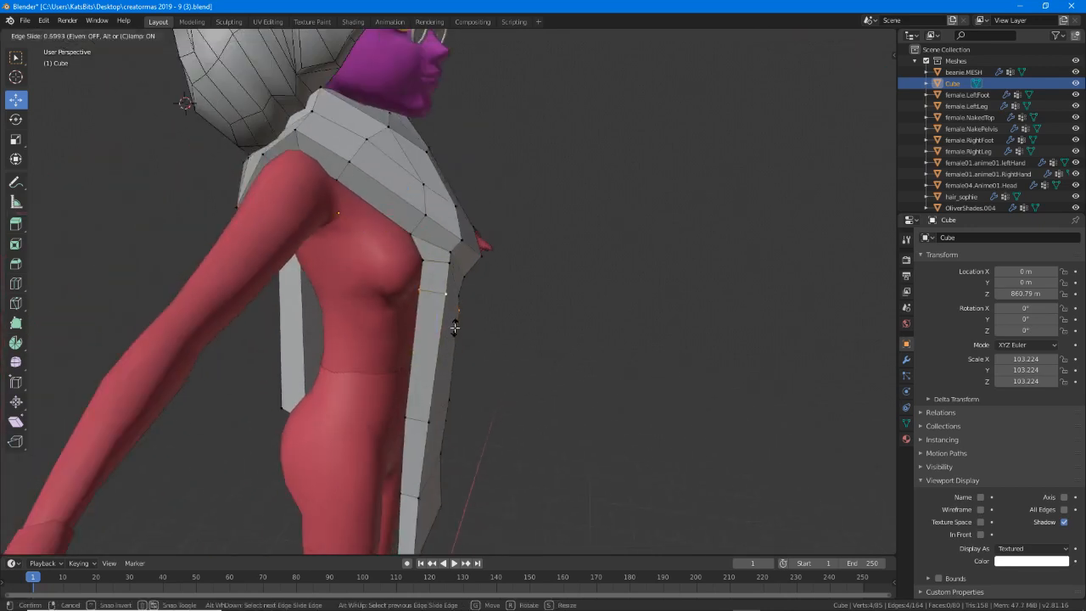
pyautogui.click(441, 300)
pyautogui.press('g')
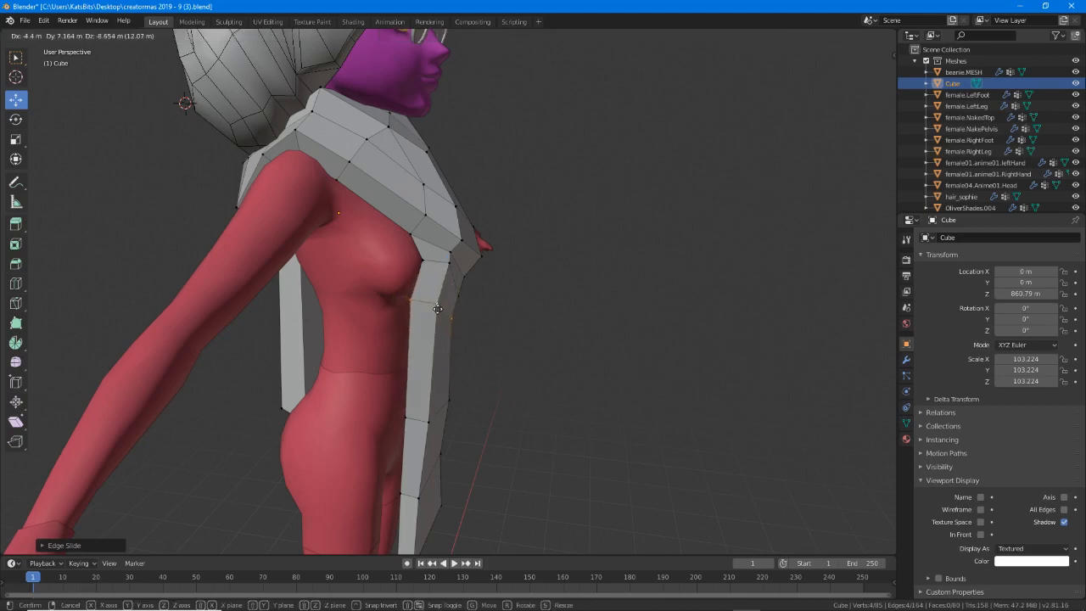
pyautogui.click(436, 307)
# Move the side vertices of the front panel's loop just below the chest closer to the body on both sides.
pyautogui.rightClick(438, 303)
pyautogui.press('g')
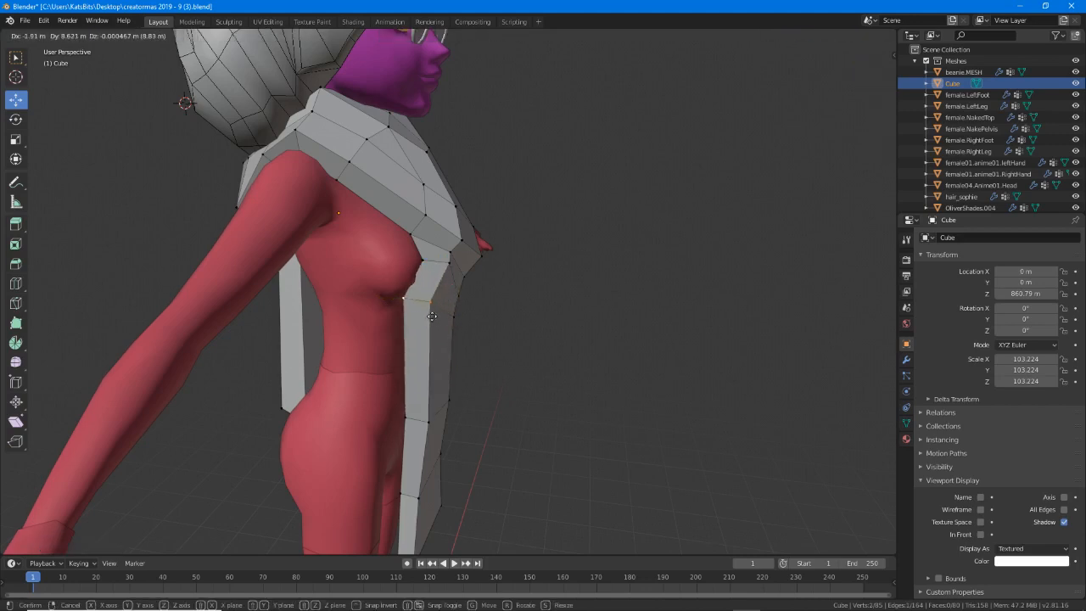
pyautogui.click(424, 303)
pyautogui.moveTo(424, 303); pyautogui.dragTo(353, 299, button='middle')
pyautogui.click(449, 299)
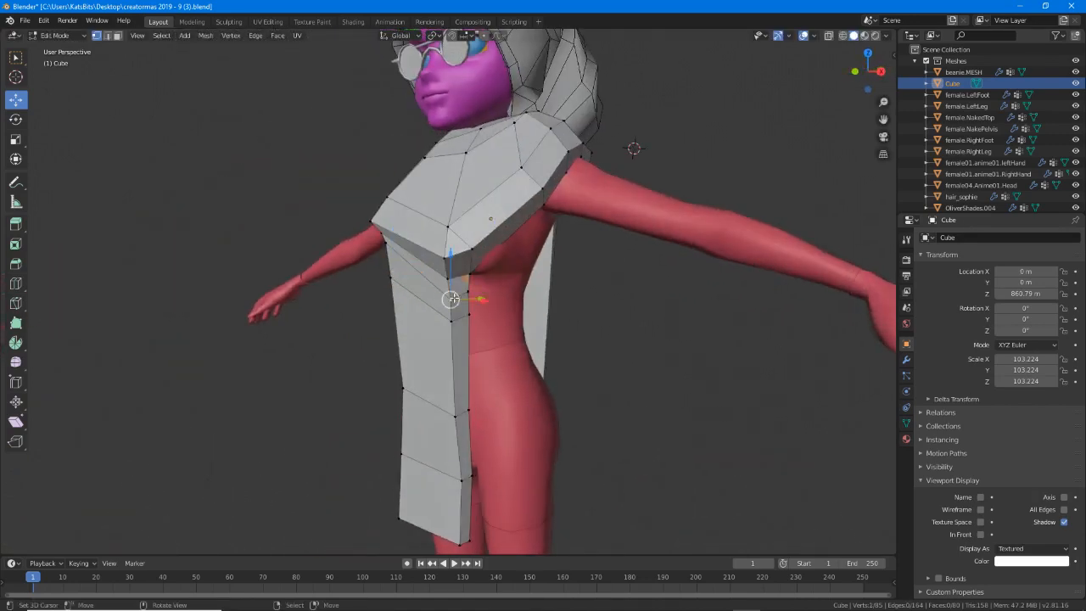
pyautogui.moveTo(449, 298); pyautogui.dragTo(475, 294, button='middle')
pyautogui.press('g')
pyautogui.click(468, 297)
pyautogui.rightClick(450, 331)
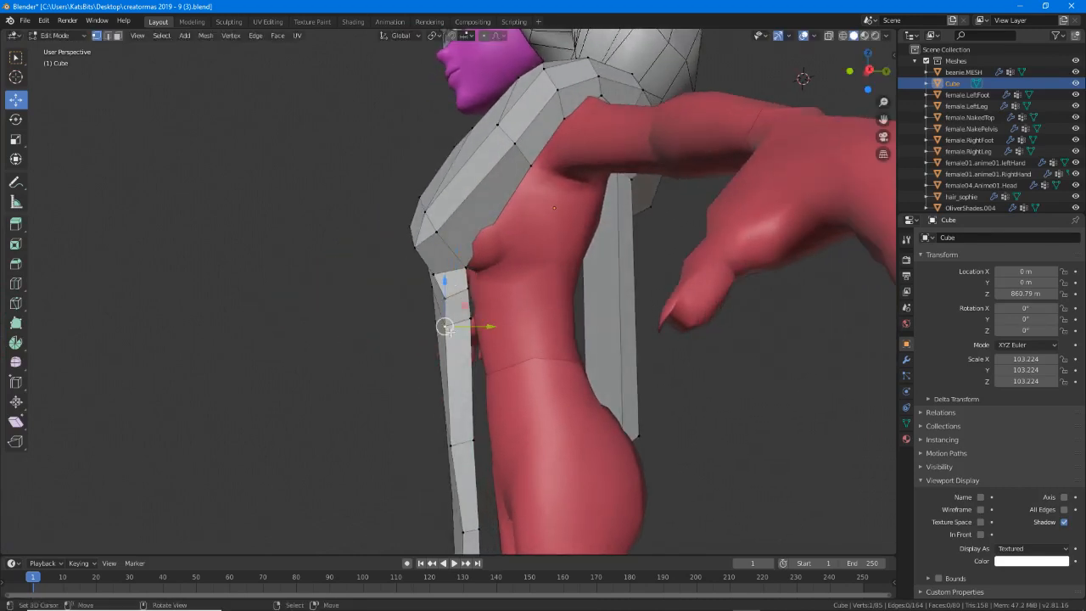
pyautogui.moveTo(504, 322); pyautogui.dragTo(506, 326)
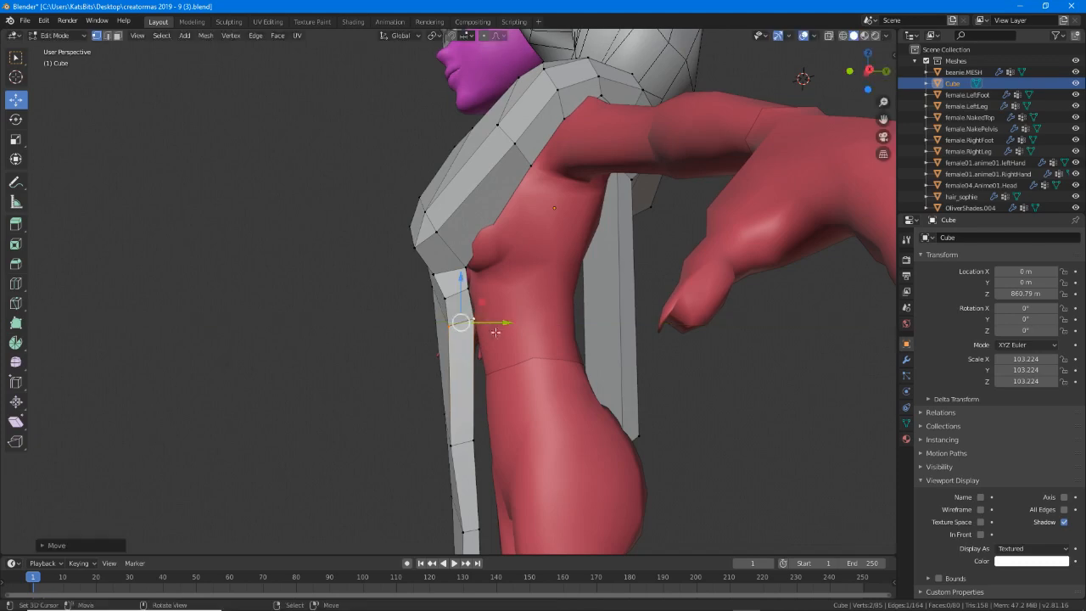
# Move the side vertices of the front panel's next row down in toward the body.
pyautogui.moveTo(495, 332); pyautogui.dragTo(485, 401, button='middle')
pyautogui.rightClick(453, 436)
pyautogui.moveTo(498, 428); pyautogui.dragTo(503, 425)
pyautogui.moveTo(501, 424); pyautogui.dragTo(454, 269, button='middle')
pyautogui.scroll(1, 454, 269)
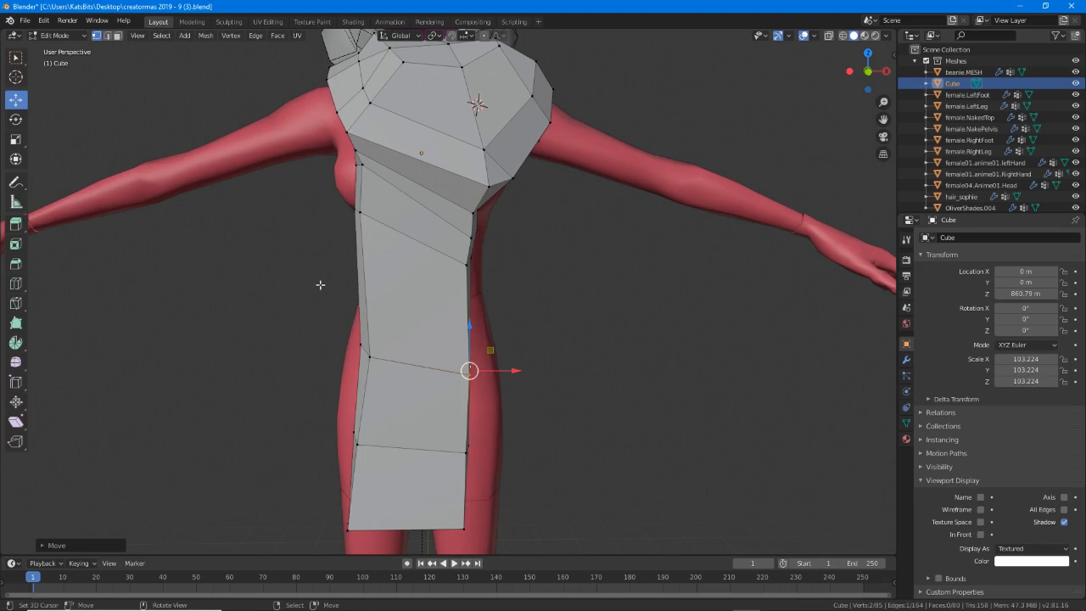
# Move the under-chest vertex pairs along the front panel's edge on the character's left side inward to narrow it.
pyautogui.rightClick(473, 238)
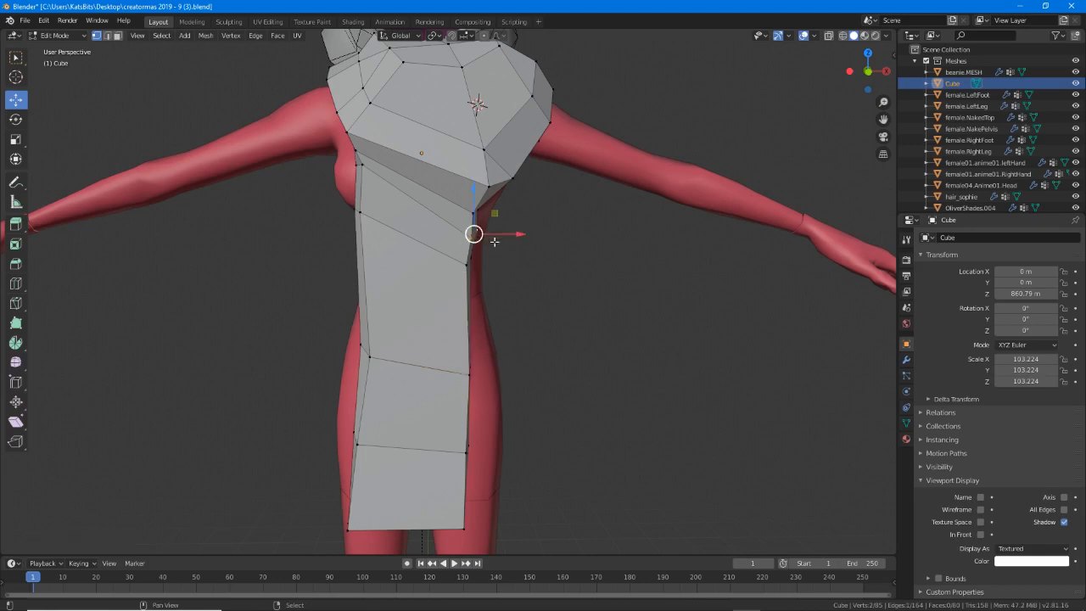
pyautogui.press('g')
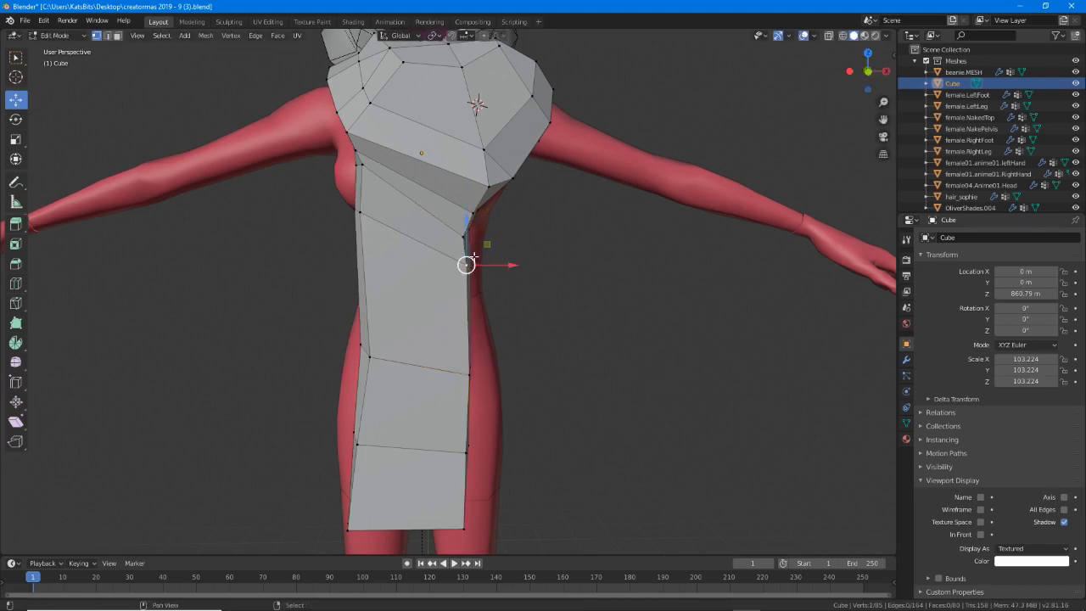
pyautogui.click(478, 261)
pyautogui.moveTo(478, 259); pyautogui.dragTo(446, 265, button='middle')
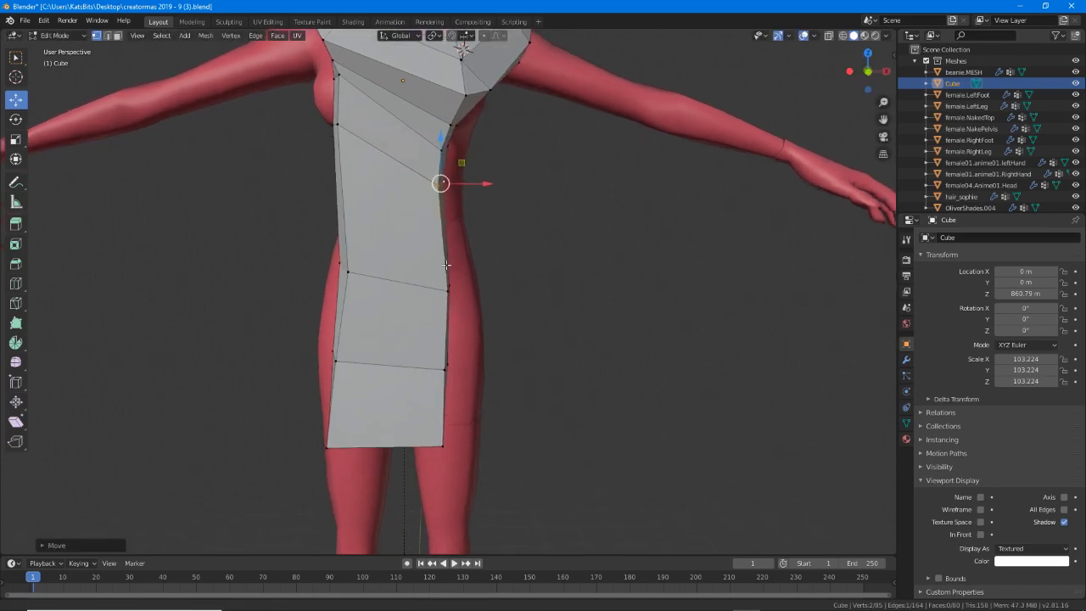
pyautogui.keyDown('shift'); pyautogui.moveTo(334, 180); pyautogui.dragTo(405, 289, button='middle'); pyautogui.keyUp('shift')
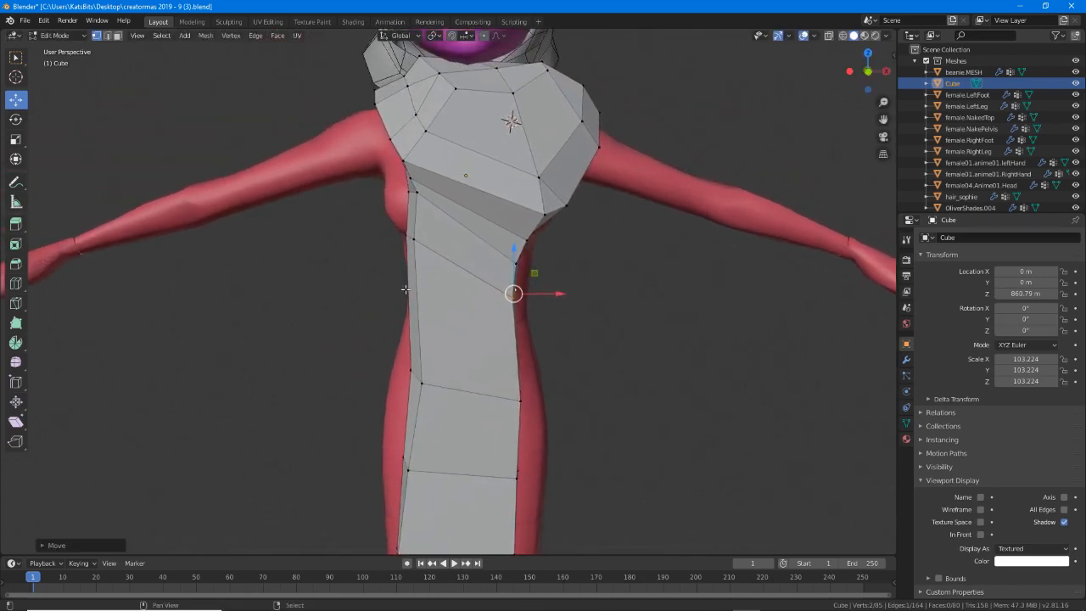
# On the front panel's opposite edge, move the under-chest vertices inward and the vertex pair below them outward.
pyautogui.click(408, 234)
pyautogui.press('g')
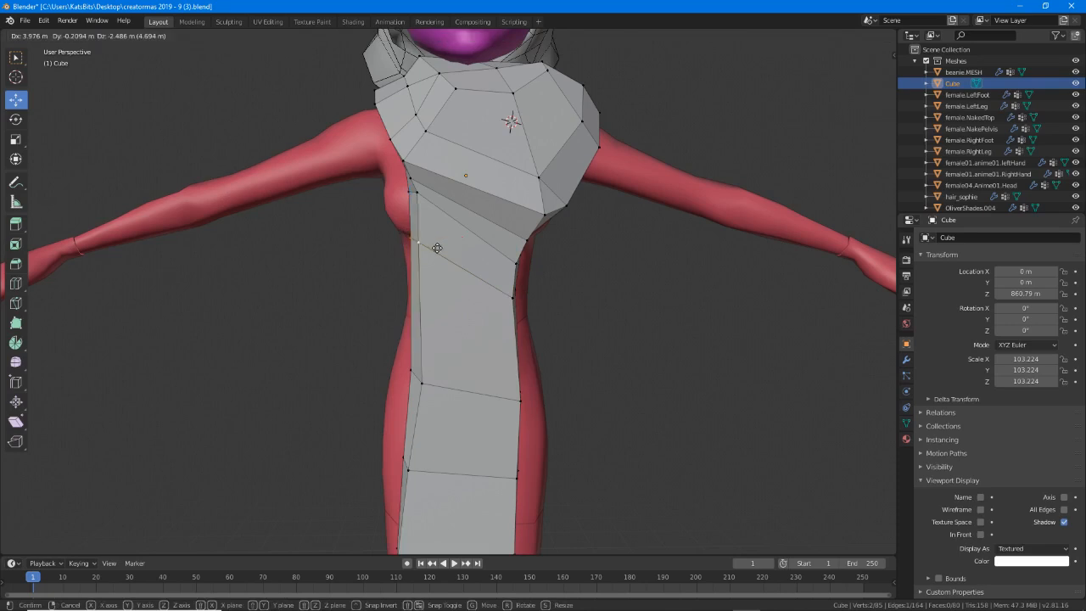
pyautogui.click(437, 248)
pyautogui.click(412, 372)
pyautogui.keyDown('shift'); pyautogui.rightClick(420, 378); pyautogui.keyUp('shift')
pyautogui.press('g')
pyautogui.click(405, 378)
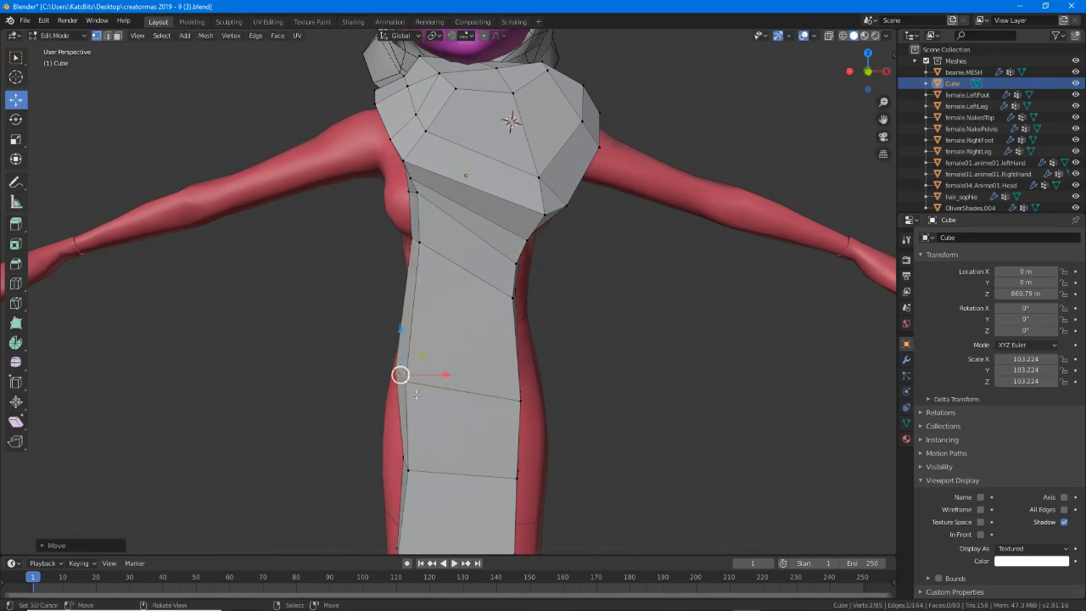
# Shift the hip-level vertices and the bottom corner on the panel's character-right edge outward to flare that side.
pyautogui.keyDown('shift'); pyautogui.moveTo(405, 378); pyautogui.dragTo(412, 237, button='middle'); pyautogui.keyUp('shift')
pyautogui.rightClick(410, 326)
pyautogui.press('g')
pyautogui.click(390, 329)
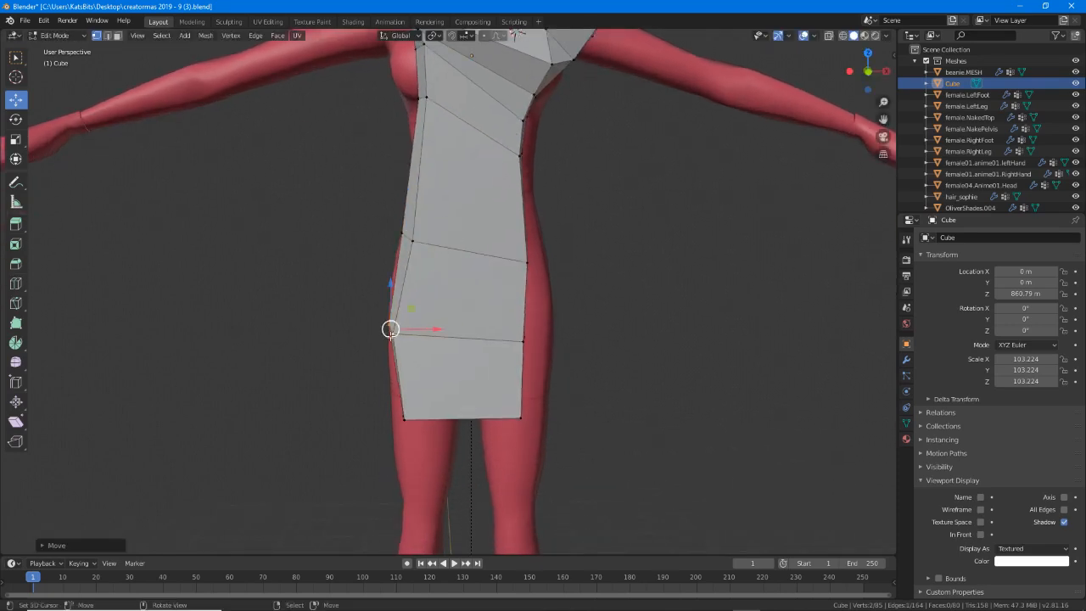
pyautogui.rightClick(404, 416)
pyautogui.moveTo(403, 417)
pyautogui.mouseDown(button='middle')
pyautogui.moveTo(432, 396)
pyautogui.moveTo(405, 412)
pyautogui.mouseUp(button='middle')
pyautogui.keyDown('shift'); pyautogui.rightClick(408, 412); pyautogui.keyUp('shift')
pyautogui.press('g')
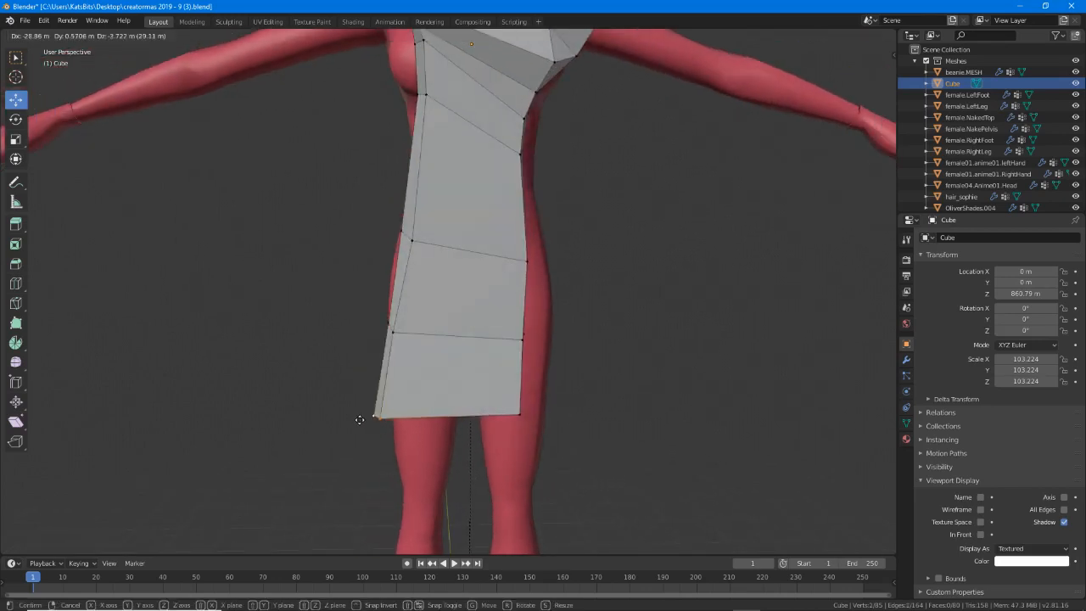
pyautogui.click(366, 417)
# Raise the front panel's flared bottom corner to slant the hem, and reposition the vertex pair above it to match.
pyautogui.press('g')
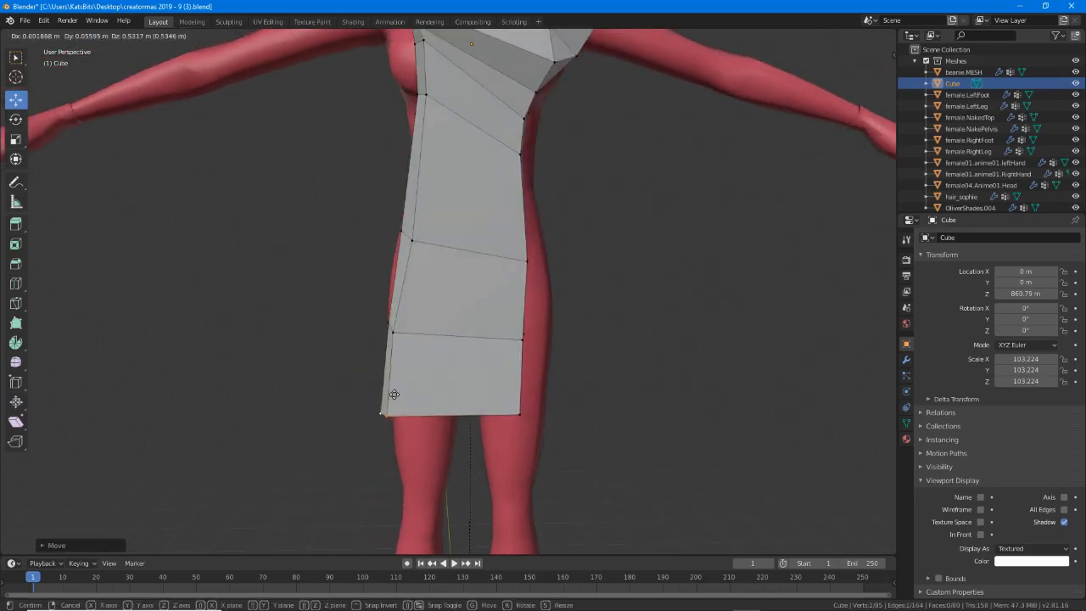
pyautogui.click(393, 330)
pyautogui.rightClick(394, 332)
pyautogui.keyDown('shift'); pyautogui.rightClick(389, 324); pyautogui.keyUp('shift')
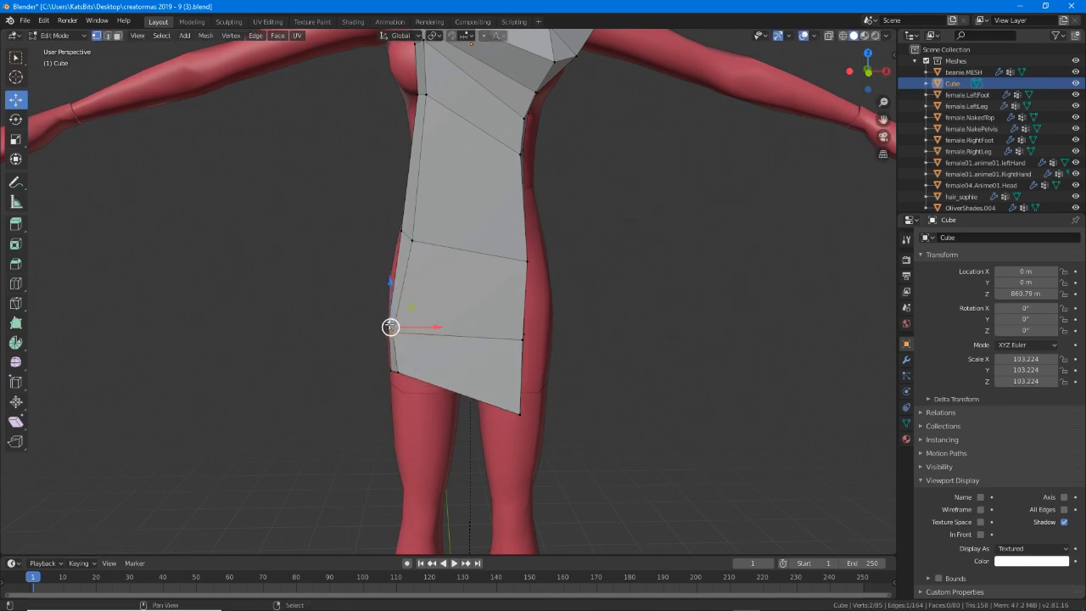
pyautogui.press('g')
pyautogui.click(413, 291)
pyautogui.scroll(-1, 509, 322)
pyautogui.scroll(-1, 511, 322)
pyautogui.moveTo(511, 322)
pyautogui.keyDown('shift'); pyautogui.mouseDown(button='middle')
pyautogui.moveTo(503, 422)
pyautogui.moveTo(472, 306)
pyautogui.moveTo(361, 296)
pyautogui.moveTo(485, 300)
pyautogui.moveTo(521, 316)
pyautogui.moveTo(625, 311)
pyautogui.moveTo(531, 321)
pyautogui.mouseUp(button='middle'); pyautogui.keyUp('shift')
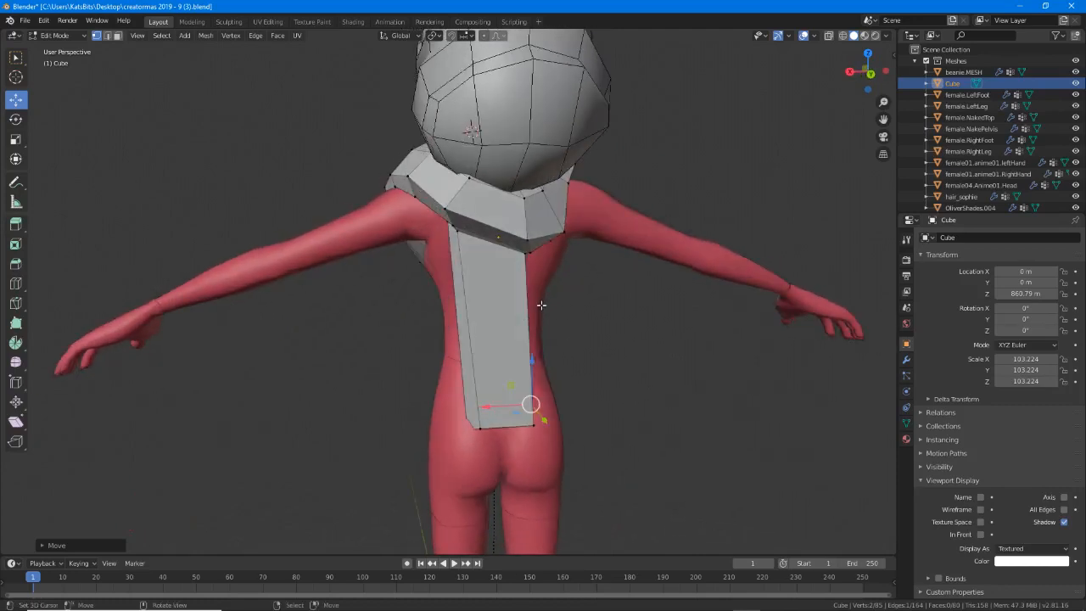
pyautogui.moveTo(340, 306); pyautogui.dragTo(559, 311, button='middle')
# Save the scene as a new file named "creatormas 2019 - 9 (4).blend" on the Desktop.
pyautogui.click(26, 20)
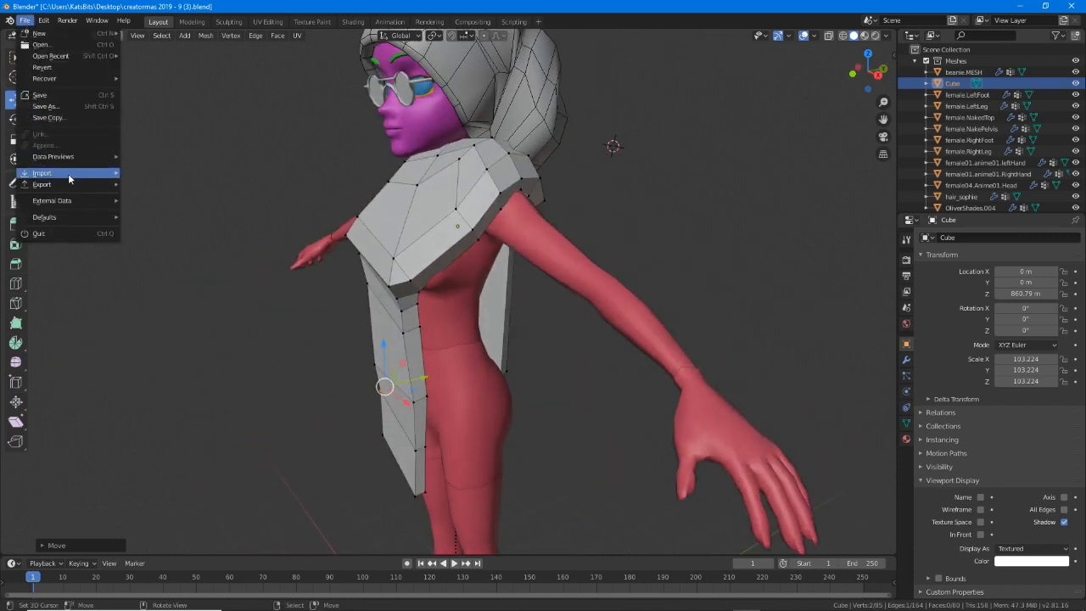
pyautogui.click(45, 106)
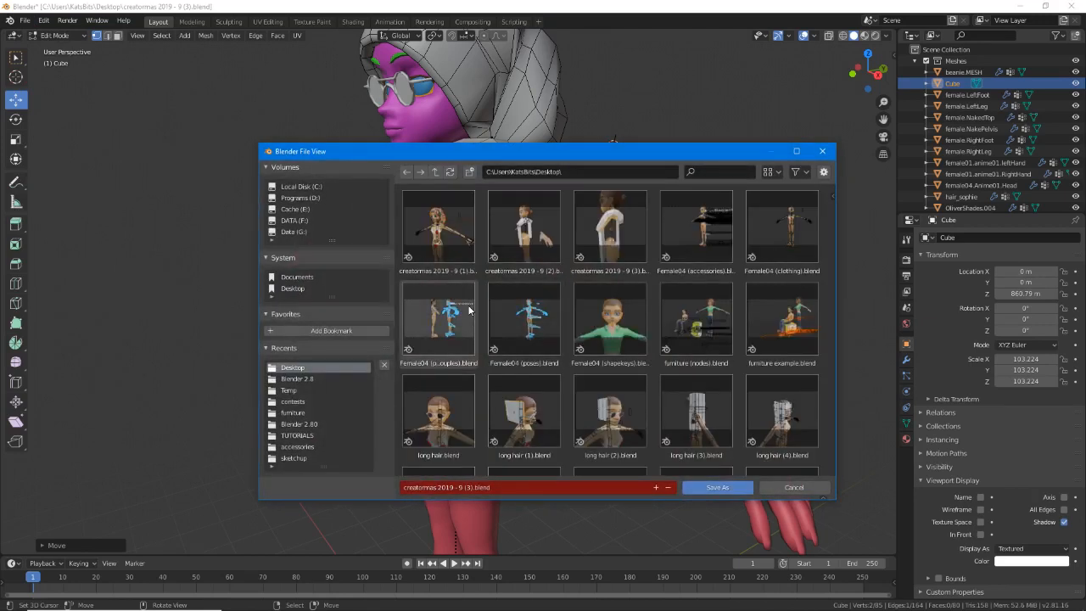
pyautogui.click(488, 487)
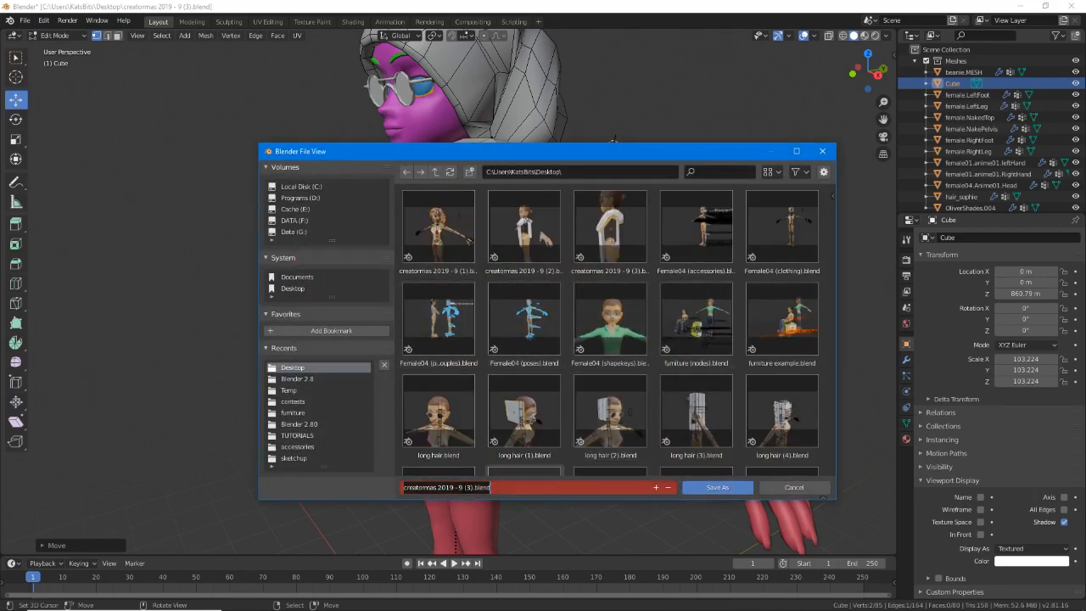
pyautogui.click(466, 486)
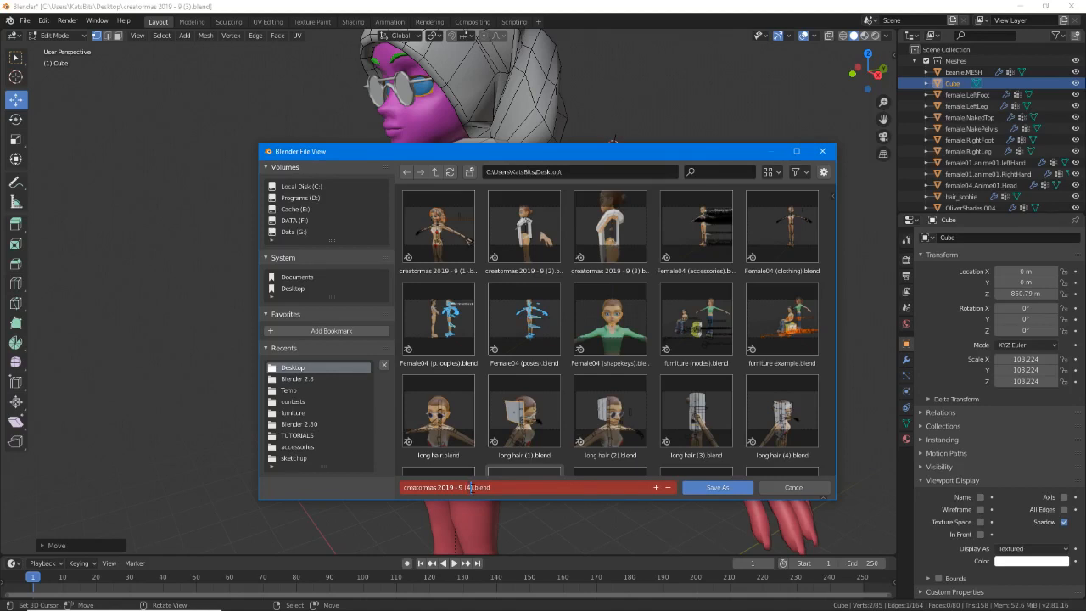
pyautogui.press('Return')
pyautogui.click(716, 487)
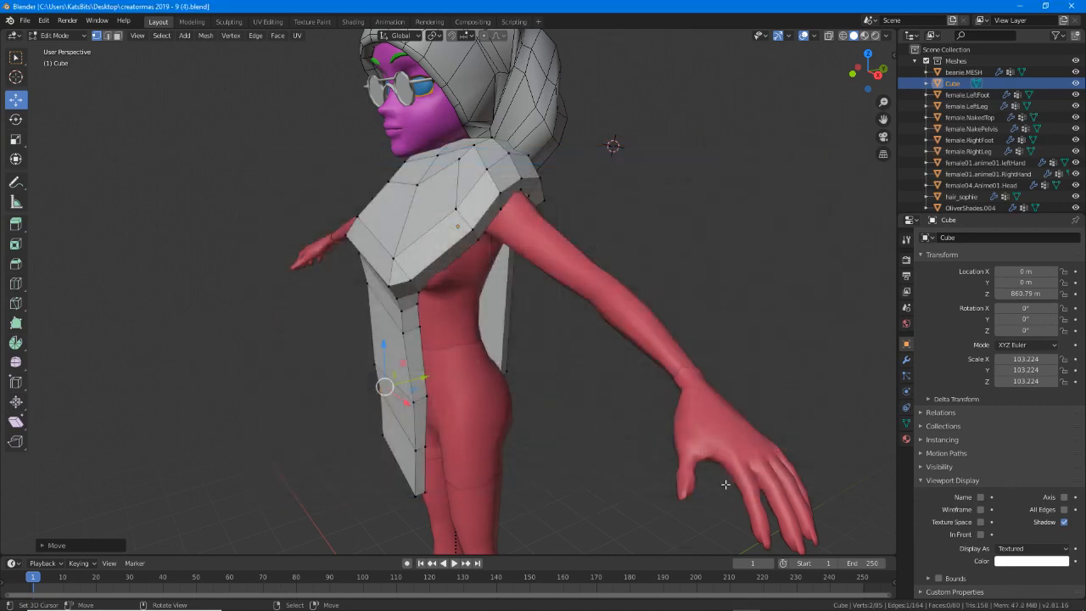
# Reposition the vertices on the wrap's lower back edge where it meets the top of the back panel.
pyautogui.moveTo(608, 283); pyautogui.dragTo(539, 269, button='middle')
pyautogui.scroll(1, 473, 280)
pyautogui.scroll(2, 496, 232)
pyautogui.moveTo(497, 231); pyautogui.dragTo(537, 176, button='middle')
pyautogui.rightClick(444, 112)
pyautogui.moveTo(546, 256); pyautogui.dragTo(373, 178, button='middle')
pyautogui.press('g')
pyautogui.click(570, 204)
pyautogui.press('g')
pyautogui.click(588, 204)
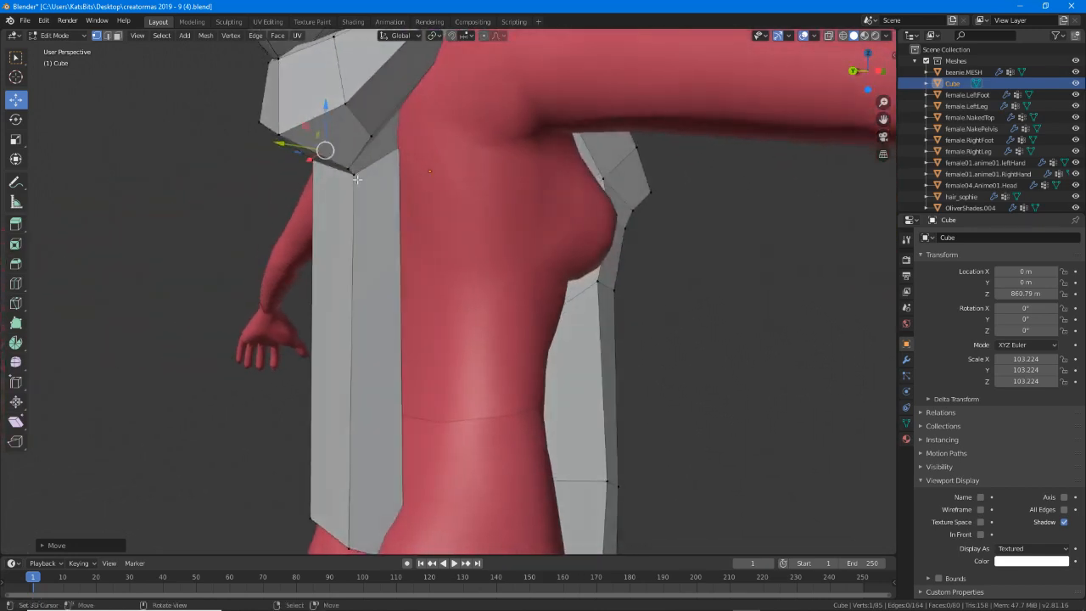
# Move the back panel's top side vertices down from the wrap's lower edge to shape the fold between them.
pyautogui.press('g')
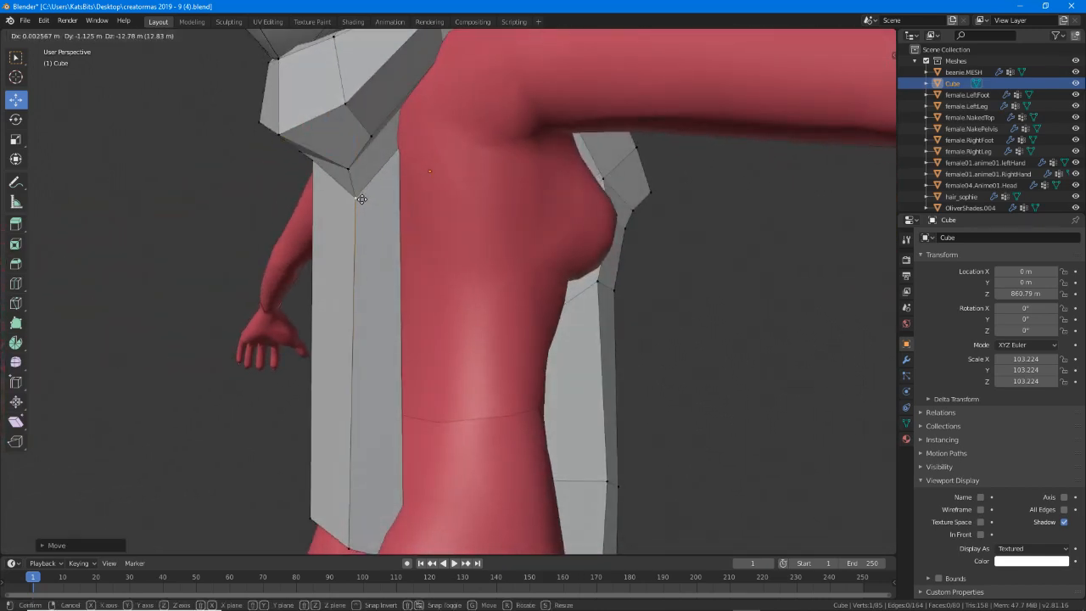
pyautogui.click(355, 187)
pyautogui.moveTo(355, 186); pyautogui.dragTo(611, 206, button='middle')
pyautogui.press('g')
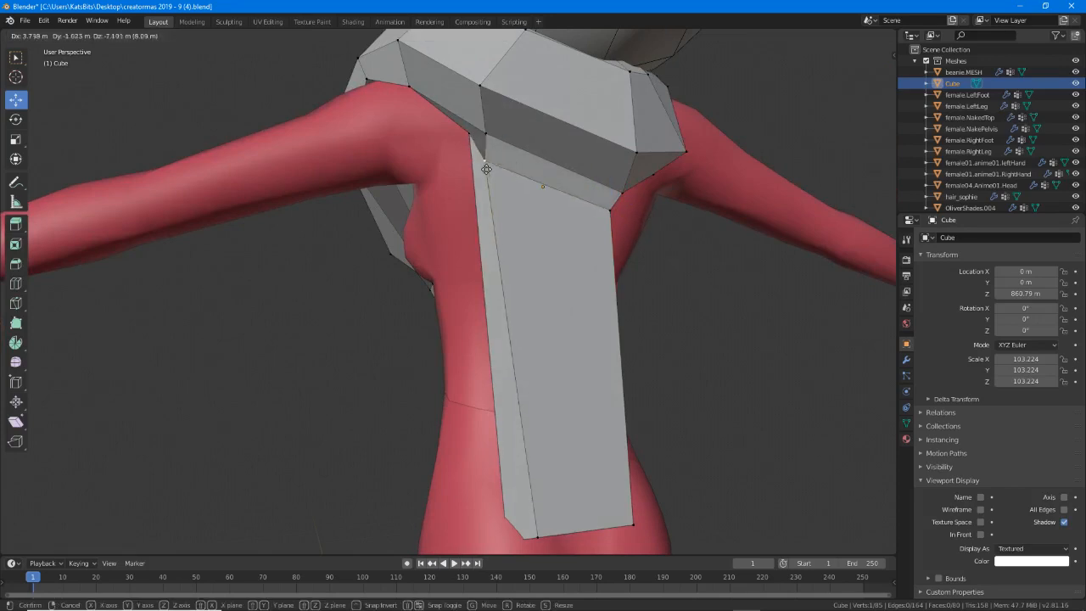
pyautogui.click(472, 160)
pyautogui.moveTo(472, 159); pyautogui.dragTo(511, 204, button='middle')
pyautogui.moveTo(505, 203); pyautogui.dragTo(400, 233, button='middle')
pyautogui.press('g')
pyautogui.click(402, 205)
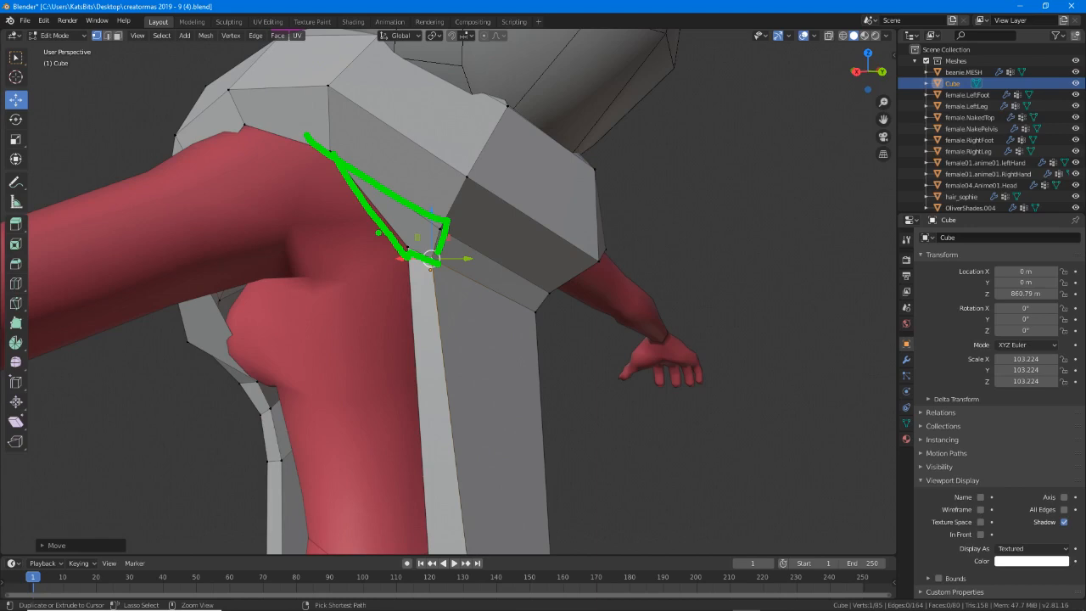
pyautogui.press('Escape')
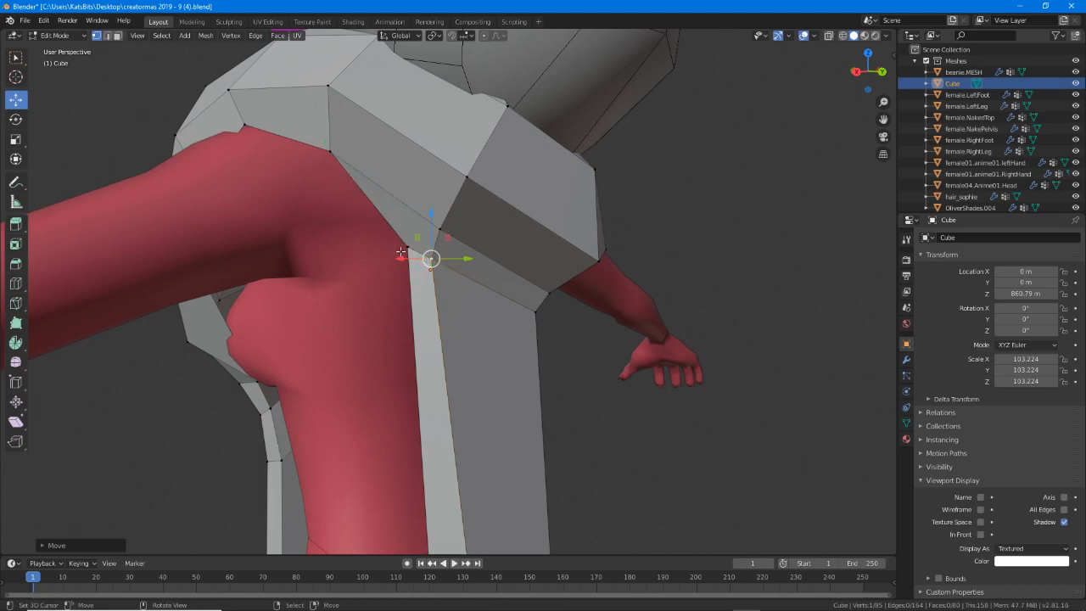
# Select the two small side faces where the back panel tucks under the wrap, using face selection.
pyautogui.moveTo(406, 351)
pyautogui.mouseDown(button='middle')
pyautogui.moveTo(463, 360)
pyautogui.moveTo(451, 323)
pyautogui.moveTo(478, 222)
pyautogui.mouseUp(button='middle')
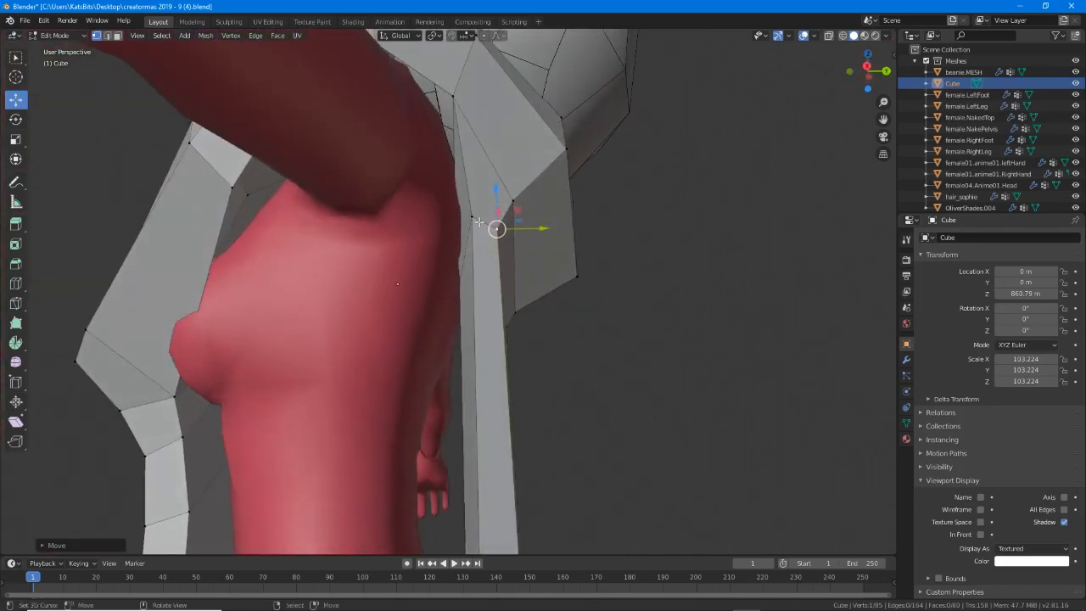
pyautogui.rightClick(473, 216)
pyautogui.rightClick(493, 202)
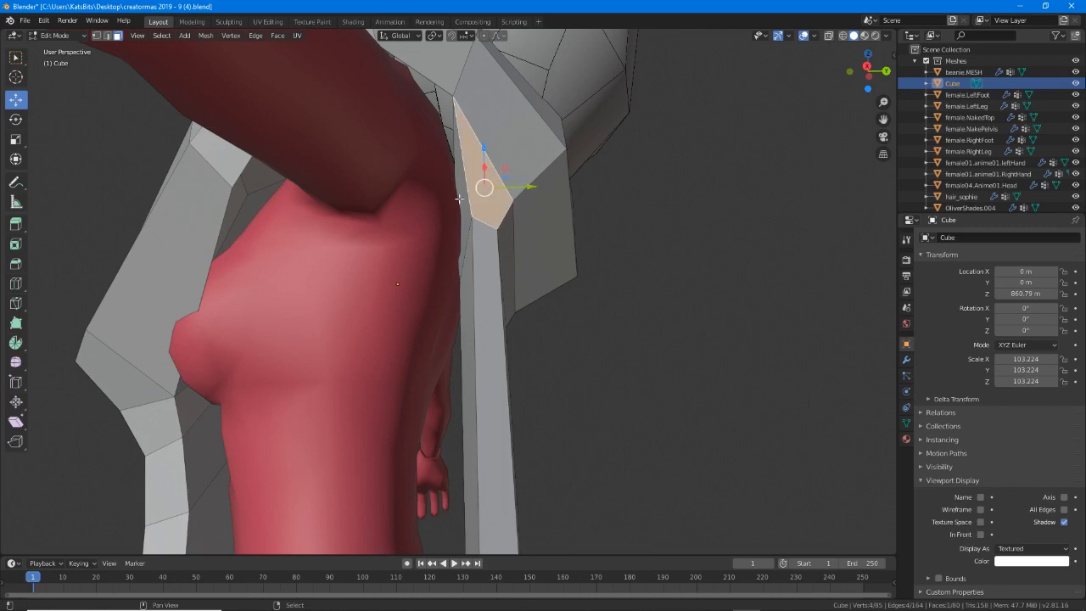
pyautogui.keyDown('shift'); pyautogui.rightClick(466, 224); pyautogui.keyUp('shift')
pyautogui.moveTo(572, 269); pyautogui.dragTo(334, 304, button='middle')
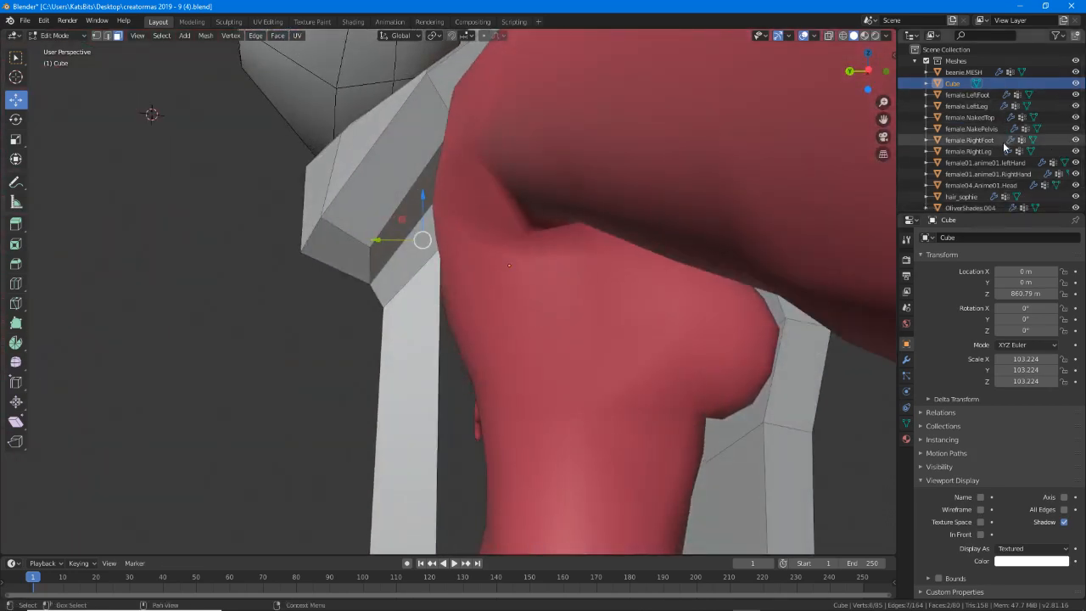
# Hide the female.NakedTop body mesh and extend the face selection around the strip between the wrap and back panel.
pyautogui.click(1074, 117)
pyautogui.moveTo(541, 237); pyautogui.dragTo(457, 166, button='middle')
pyautogui.keyDown('shift'); pyautogui.click(419, 239); pyautogui.keyUp('shift')
pyautogui.keyDown('shift'); pyautogui.click(426, 188); pyautogui.keyUp('shift')
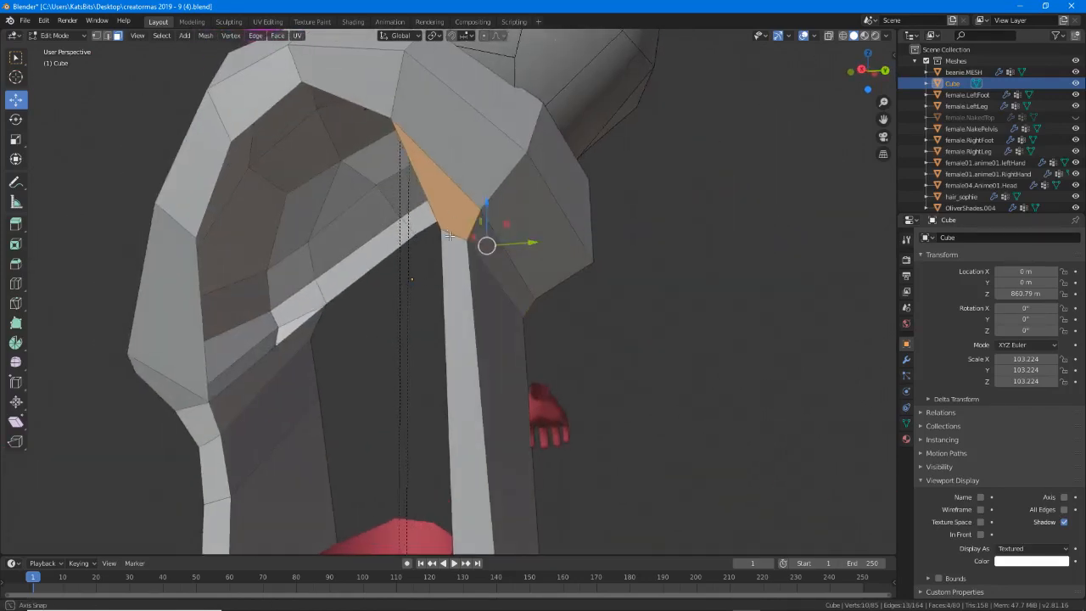
pyautogui.moveTo(449, 235); pyautogui.dragTo(666, 254, button='middle')
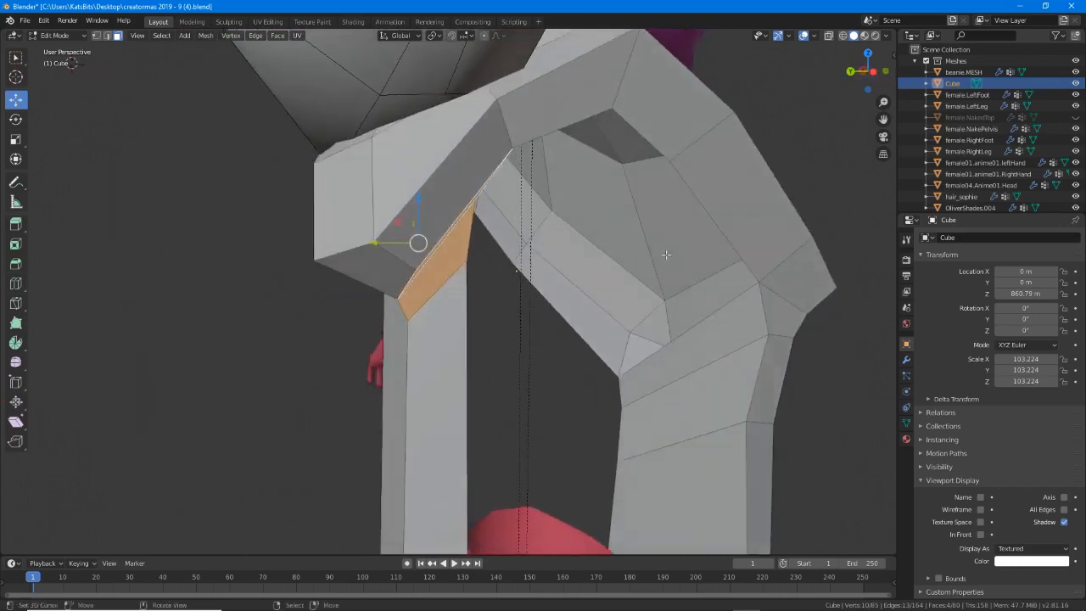
# Select the edge loop at the top of the back panel and edge-slide it up toward the wrap.
pyautogui.moveTo(416, 298); pyautogui.dragTo(496, 312, button='middle')
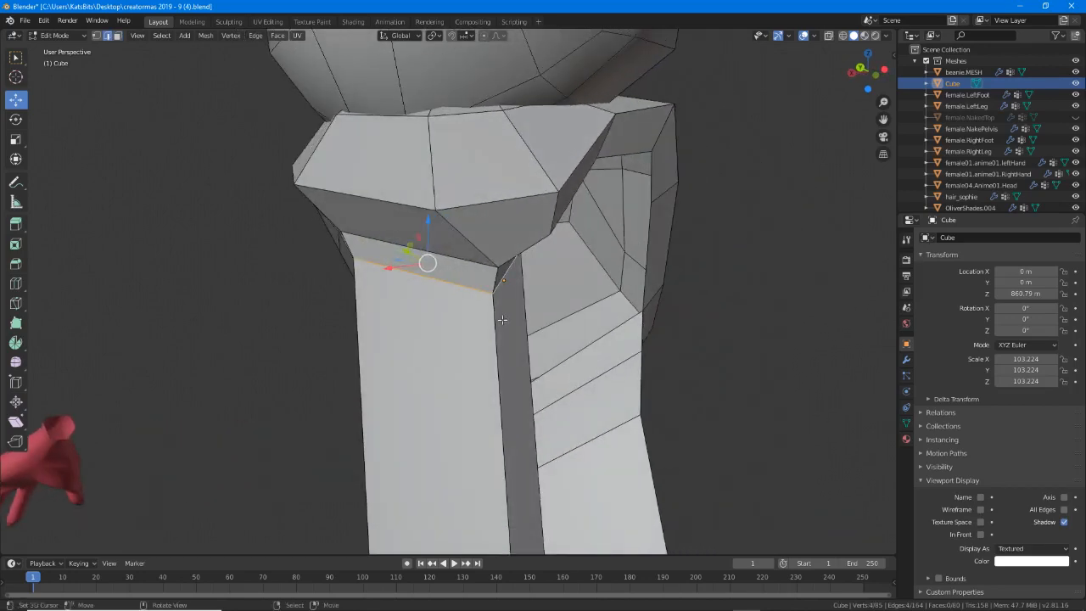
pyautogui.press('g')
pyautogui.press('g')
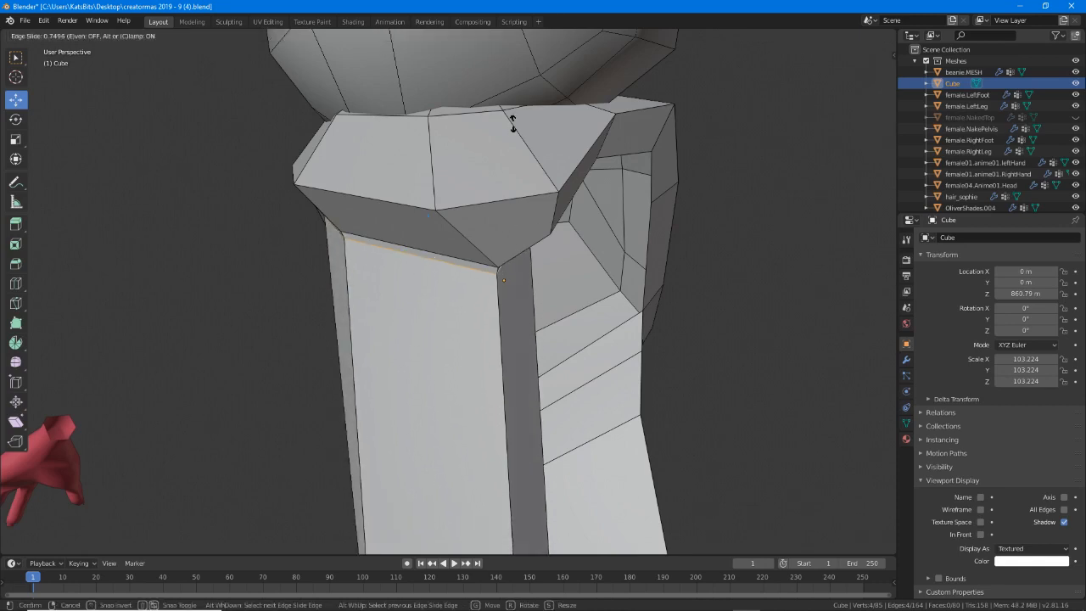
pyautogui.click(500, 293)
pyautogui.moveTo(492, 297); pyautogui.dragTo(463, 309, button='middle')
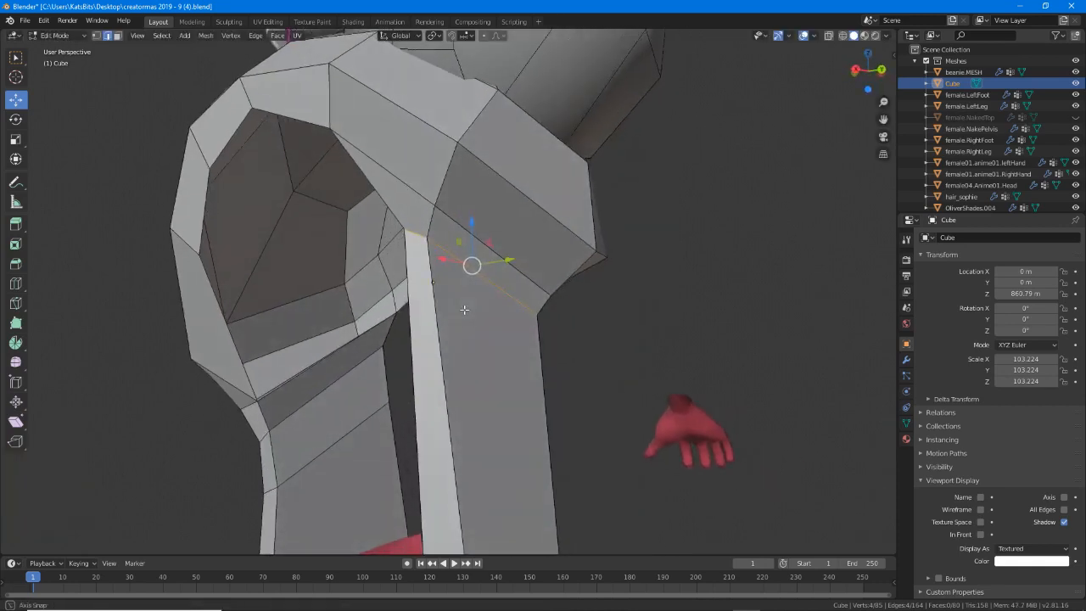
pyautogui.press('g')
pyautogui.rightClick(439, 330)
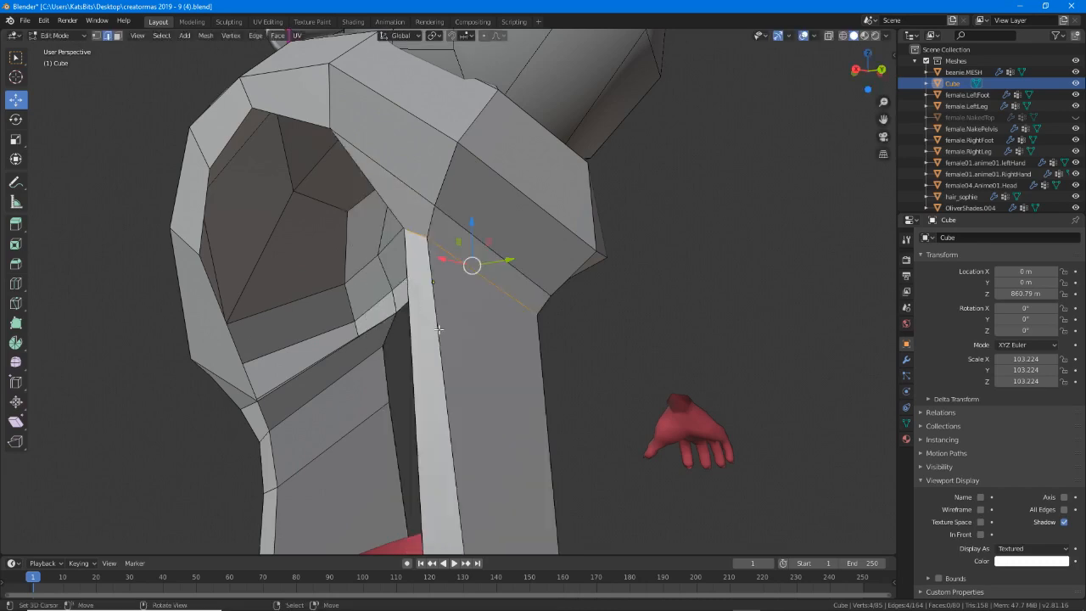
# Try to edge-slide the back panel's top edge loop fully up to the wrap's lower fold.
pyautogui.press('g')
pyautogui.press('g')
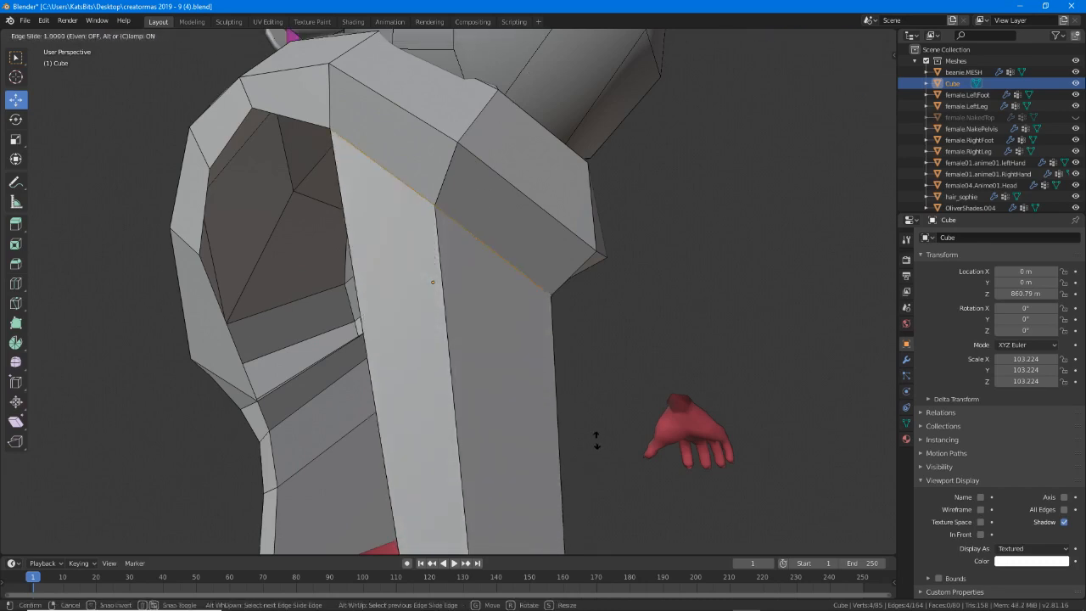
pyautogui.click(617, 384)
pyautogui.moveTo(617, 386); pyautogui.dragTo(473, 351, button='middle')
# Delete the strip of three faces joining the top of the back panel to the wrap.
pyautogui.press('3')
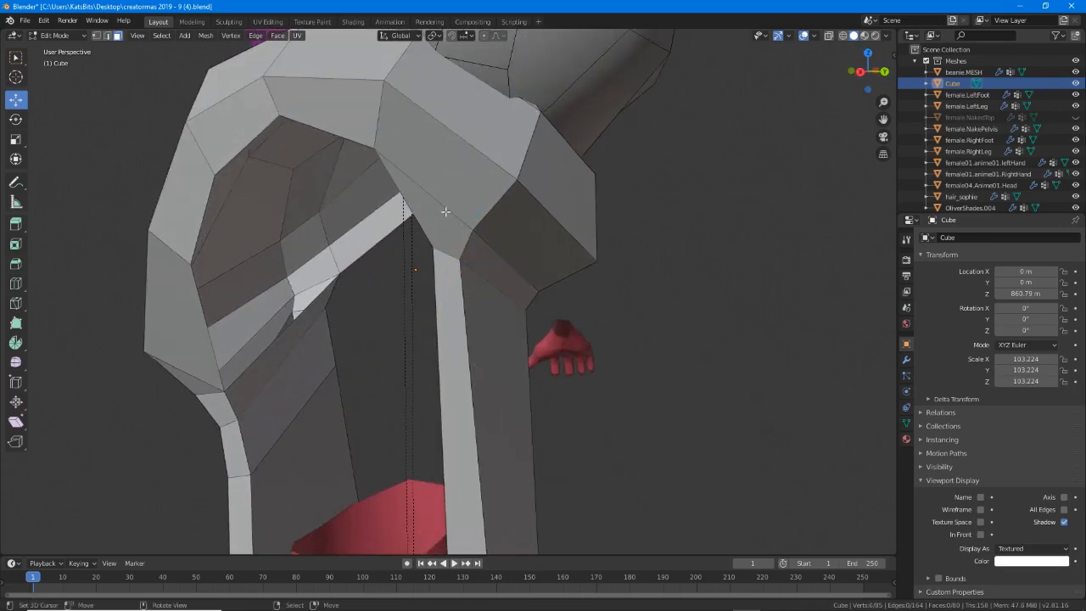
pyautogui.click(438, 223)
pyautogui.moveTo(438, 223); pyautogui.dragTo(431, 280, button='middle')
pyautogui.click(406, 250)
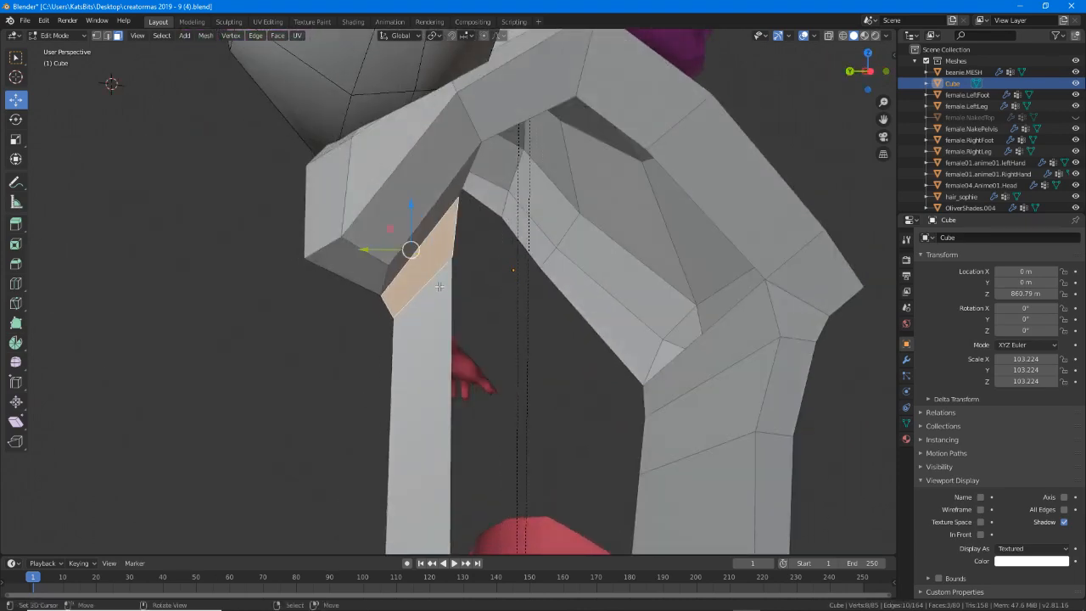
pyautogui.press('x')
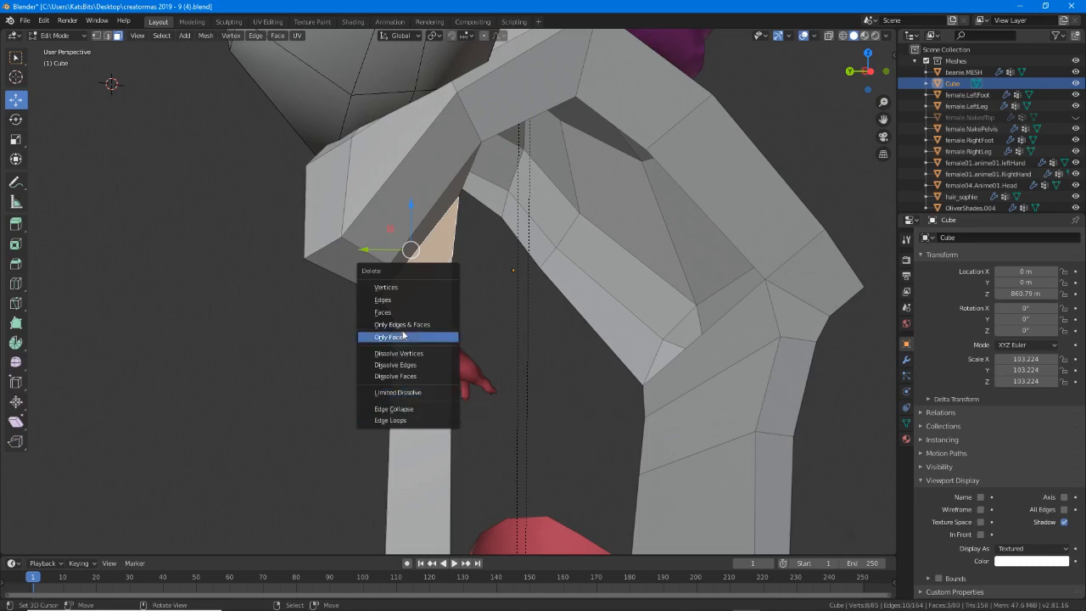
pyautogui.click(397, 312)
# Reposition the corner vertex at the detached back panel's inner top edge.
pyautogui.moveTo(397, 312); pyautogui.dragTo(446, 286, button='middle')
pyautogui.press('1')
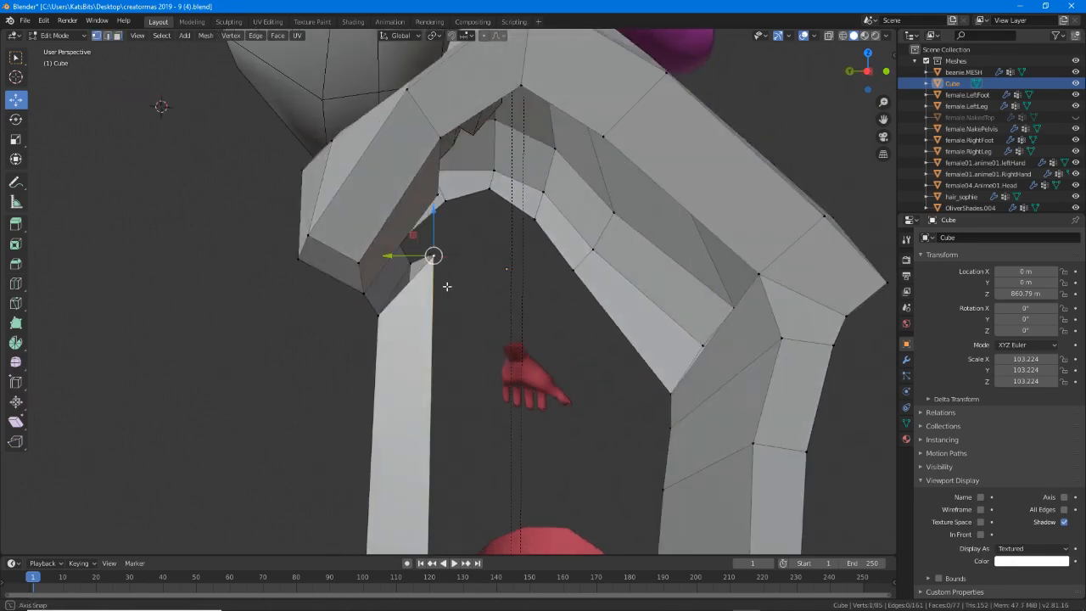
pyautogui.press('g')
pyautogui.click(445, 342)
pyautogui.rightClick(438, 265)
pyautogui.moveTo(438, 265); pyautogui.dragTo(440, 274)
pyautogui.moveTo(542, 305); pyautogui.dragTo(377, 328, button='middle')
pyautogui.moveTo(547, 327); pyautogui.dragTo(469, 299, button='middle')
# Move the two outer vertices at the back panel's top edge up and inward beneath the wrap.
pyautogui.rightClick(475, 253)
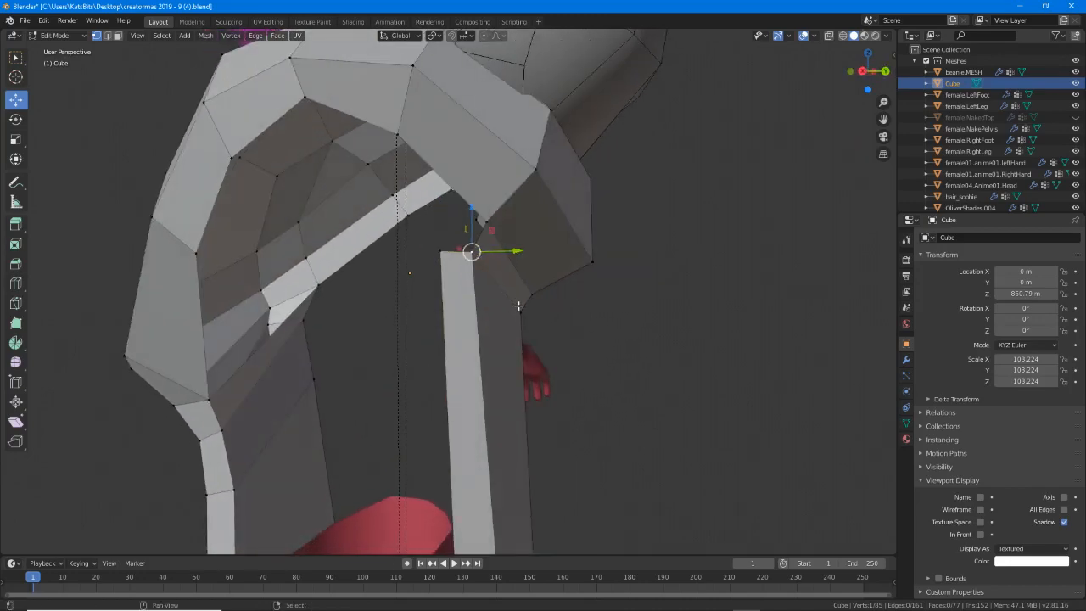
pyautogui.keyDown('shift'); pyautogui.rightClick(519, 310); pyautogui.keyUp('shift')
pyautogui.moveTo(543, 314); pyautogui.dragTo(573, 326, button='middle')
pyautogui.press('g')
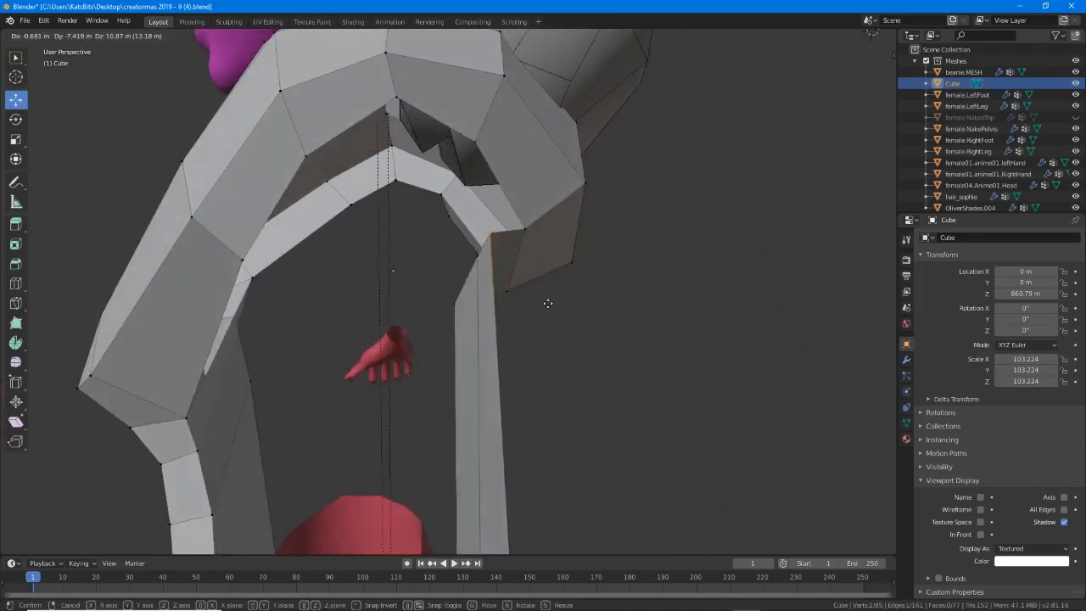
pyautogui.click(550, 302)
# Move the two body-side vertices at the back panel's top edge to line up under the wrap.
pyautogui.rightClick(475, 258)
pyautogui.keyDown('shift'); pyautogui.rightClick(455, 300); pyautogui.keyUp('shift')
pyautogui.moveTo(454, 304); pyautogui.dragTo(302, 289, button='middle')
pyautogui.press('g')
pyautogui.click(435, 311)
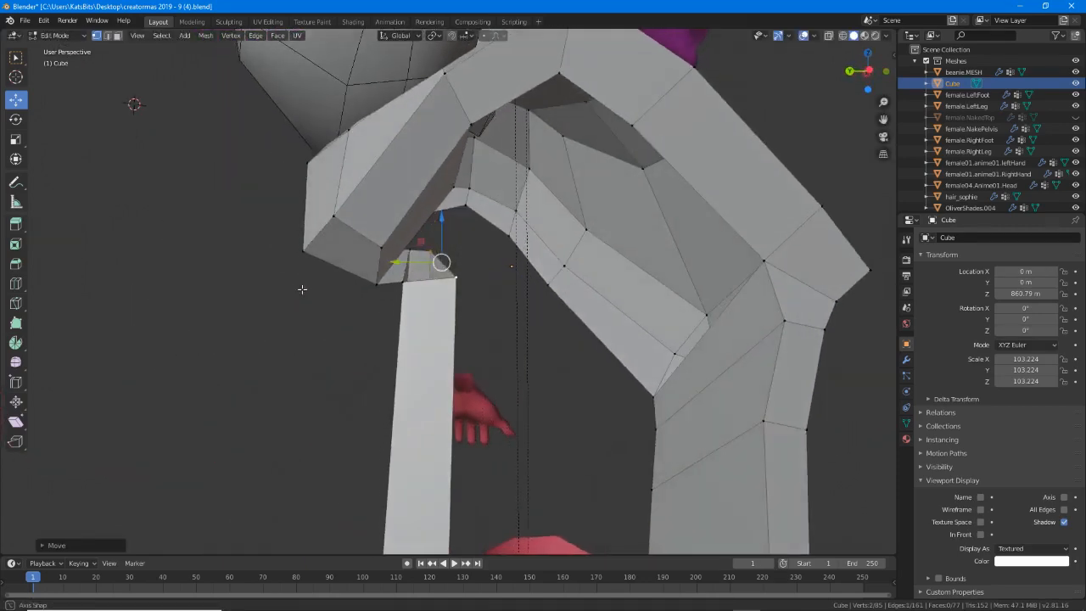
pyautogui.moveTo(543, 296); pyautogui.dragTo(513, 316, button='middle')
# Delete the single face on the wrap's underside beside the open end above the back panel.
pyautogui.moveTo(371, 223); pyautogui.dragTo(385, 238, button='middle')
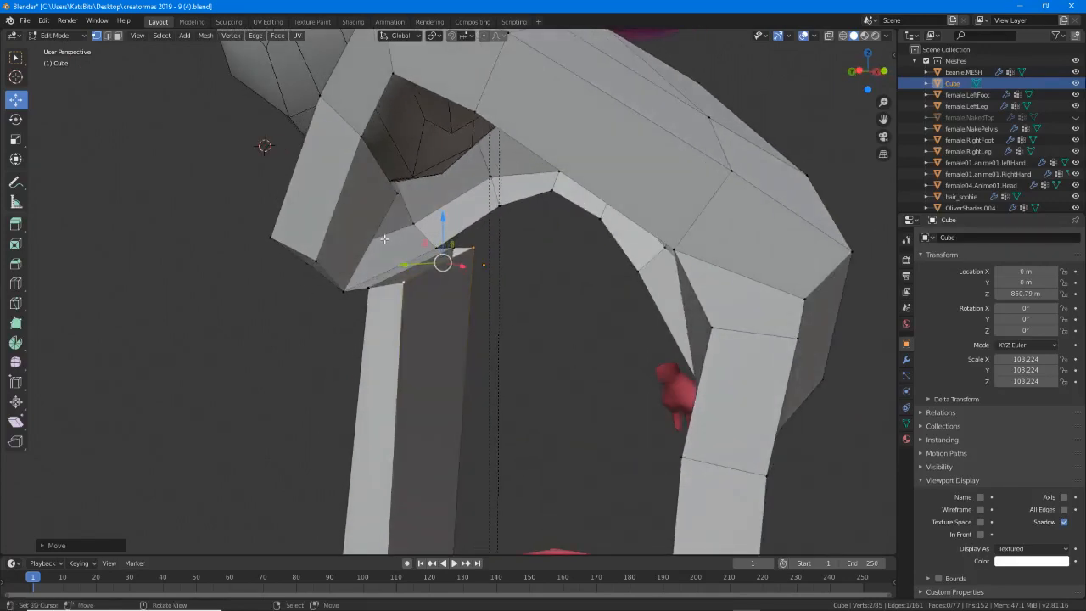
pyautogui.press('3')
pyautogui.click(355, 218)
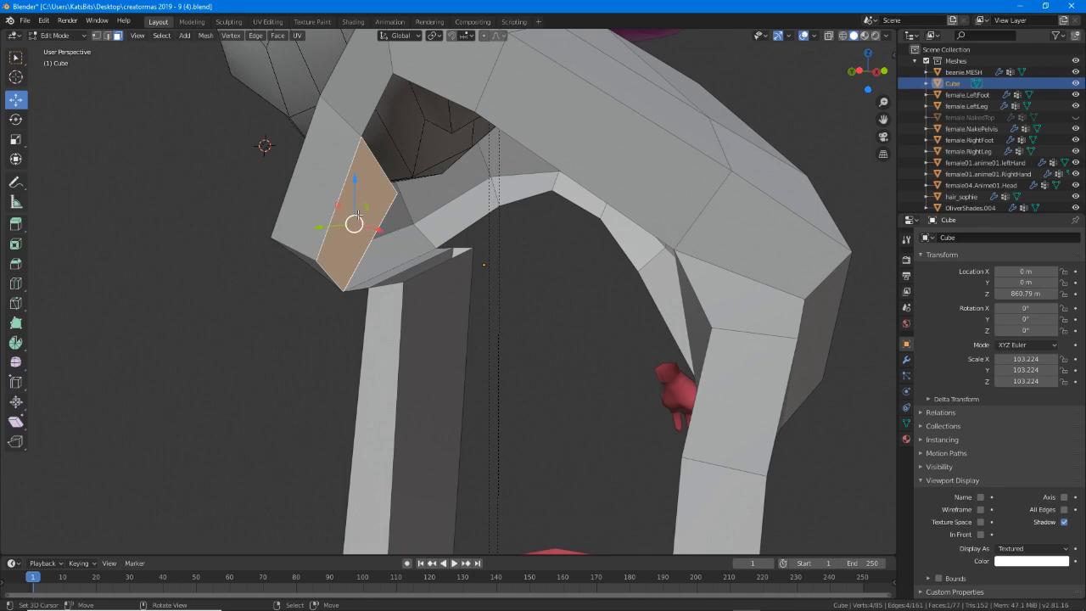
pyautogui.press('x')
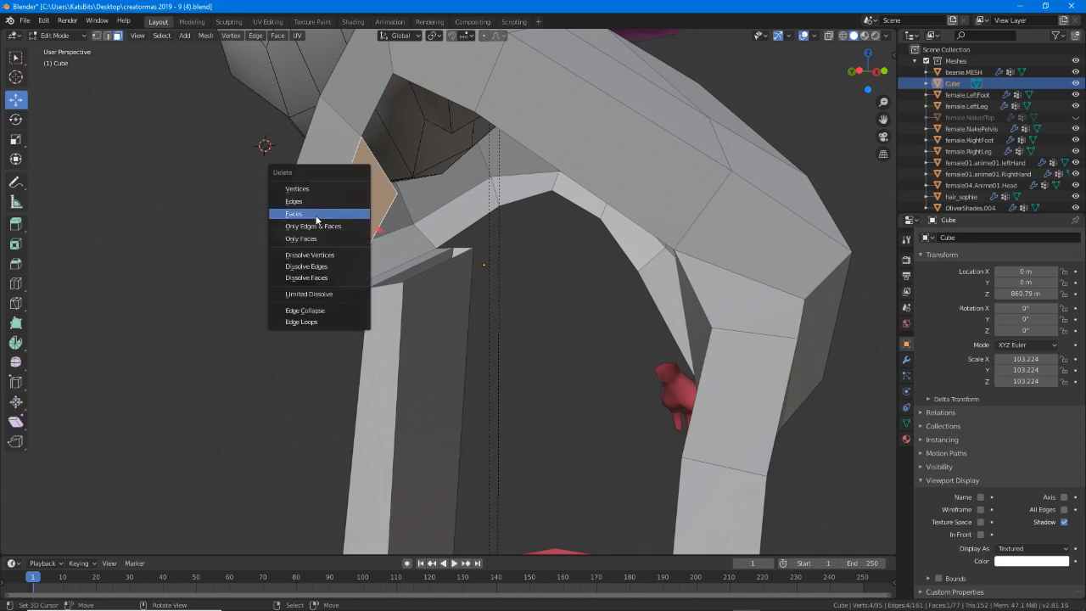
pyautogui.click(317, 214)
# Unhide the female.NakedTop body mesh and add four evenly spaced loop cuts across the hanging back panel.
pyautogui.moveTo(370, 386); pyautogui.dragTo(534, 373, button='middle')
pyautogui.click(1075, 117)
pyautogui.moveTo(470, 271)
pyautogui.mouseDown(button='middle')
pyautogui.moveTo(488, 278)
pyautogui.moveTo(469, 275)
pyautogui.mouseUp(button='middle')
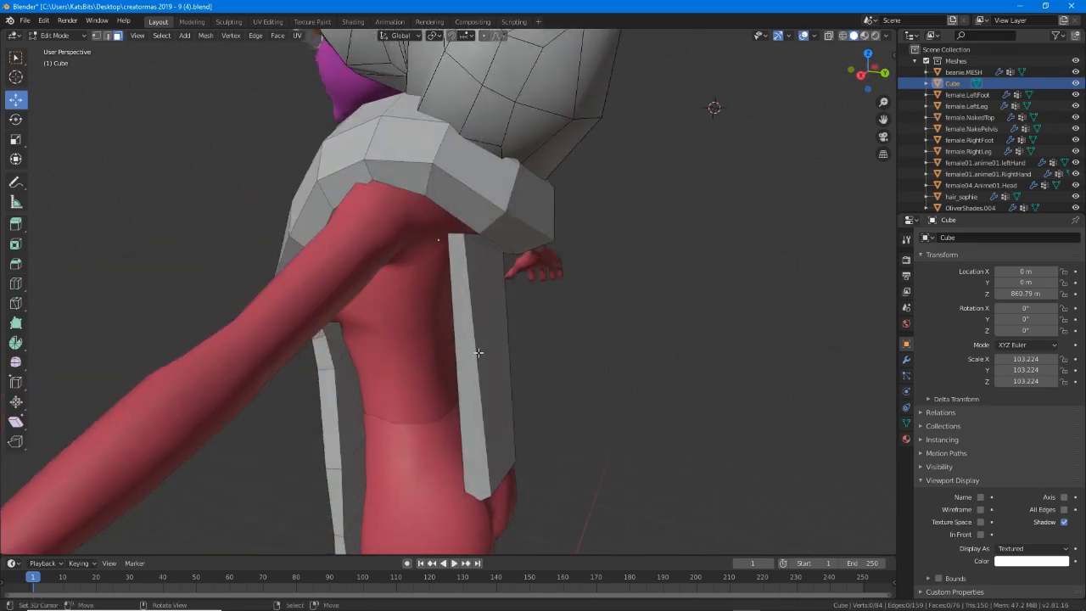
pyautogui.hotkey('ctrl', 'e')
pyautogui.hotkey('ctrl', 'r')
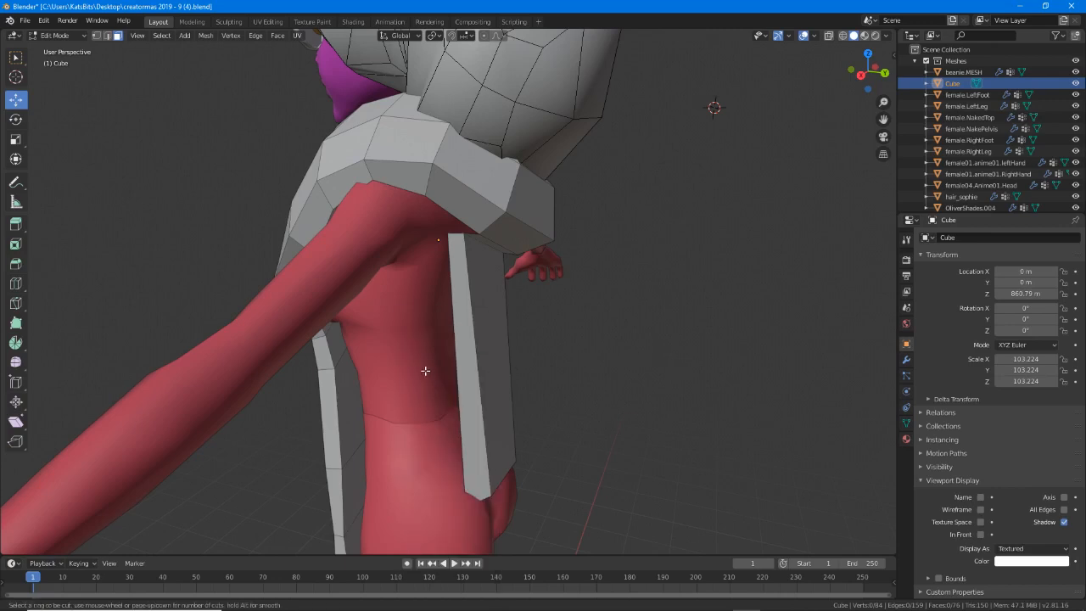
pyautogui.scroll(1, 495, 383)
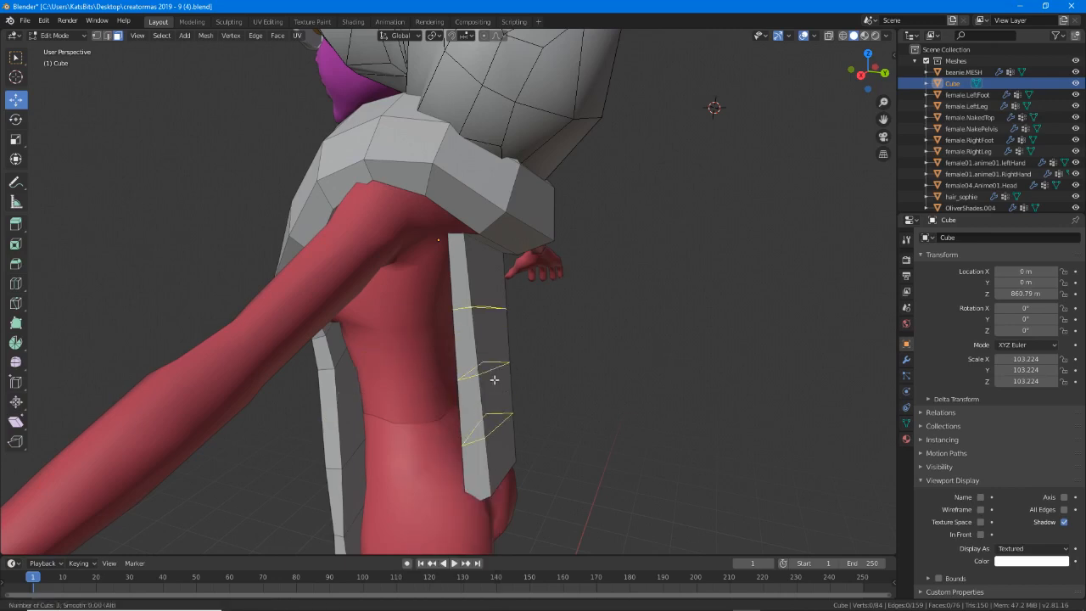
pyautogui.scroll(1, 494, 379)
pyautogui.scroll(-1, 495, 379)
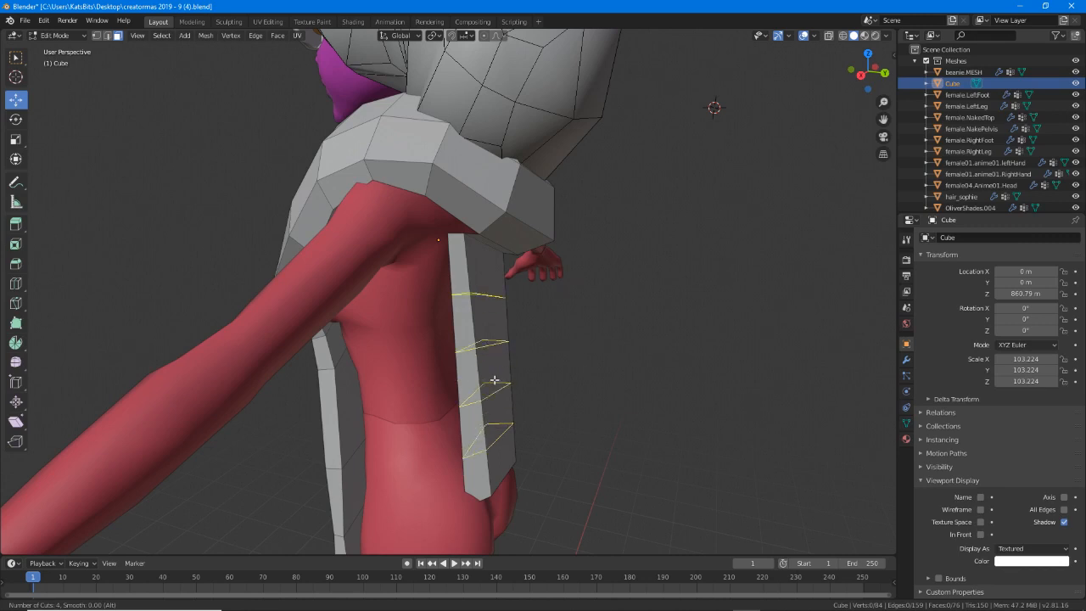
pyautogui.click(495, 379)
pyautogui.click(480, 376)
# Widen the back panel toward the hips by scaling its two lower edge loops with the Transform tool.
pyautogui.moveTo(480, 377); pyautogui.dragTo(434, 355, button='middle')
pyautogui.keyDown('alt'); pyautogui.click(404, 363); pyautogui.keyUp('alt')
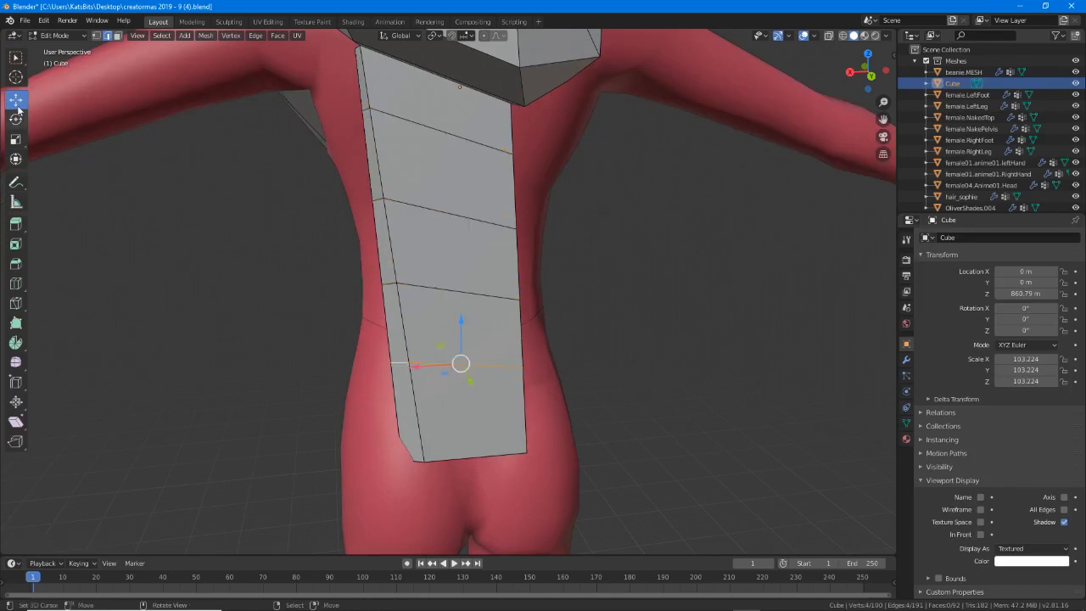
pyautogui.click(15, 160)
pyautogui.moveTo(425, 381); pyautogui.dragTo(411, 366)
pyautogui.keyDown('alt'); pyautogui.click(423, 292); pyautogui.keyUp('alt')
pyautogui.moveTo(423, 292); pyautogui.dragTo(413, 294)
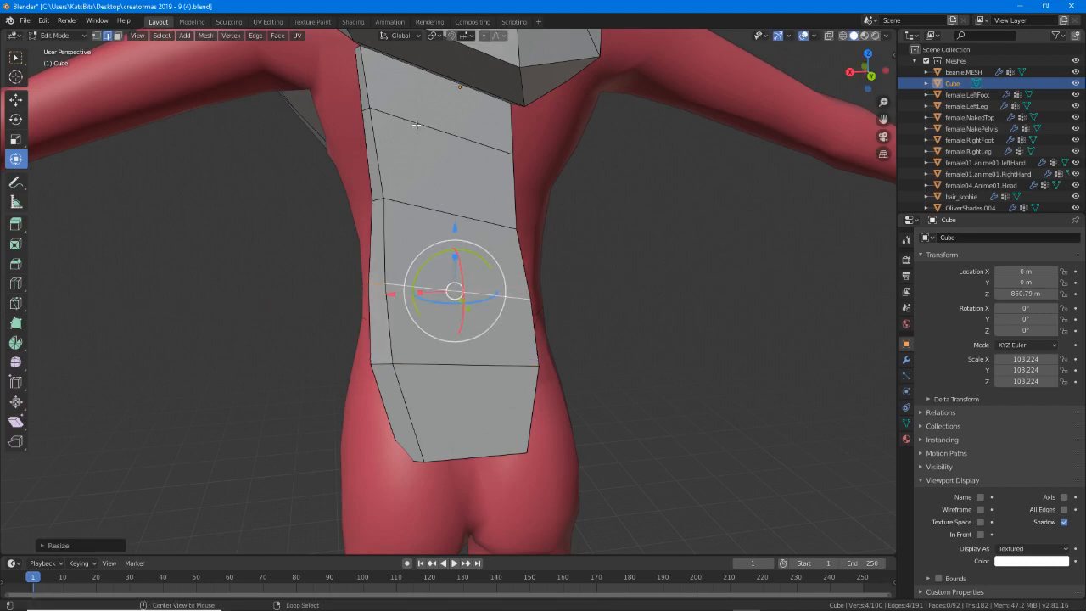
# Scale the back panel's two upper edge loops slightly to adjust its width behind the chest.
pyautogui.keyDown('alt'); pyautogui.click(415, 124); pyautogui.keyUp('alt')
pyautogui.moveTo(409, 133); pyautogui.dragTo(412, 131)
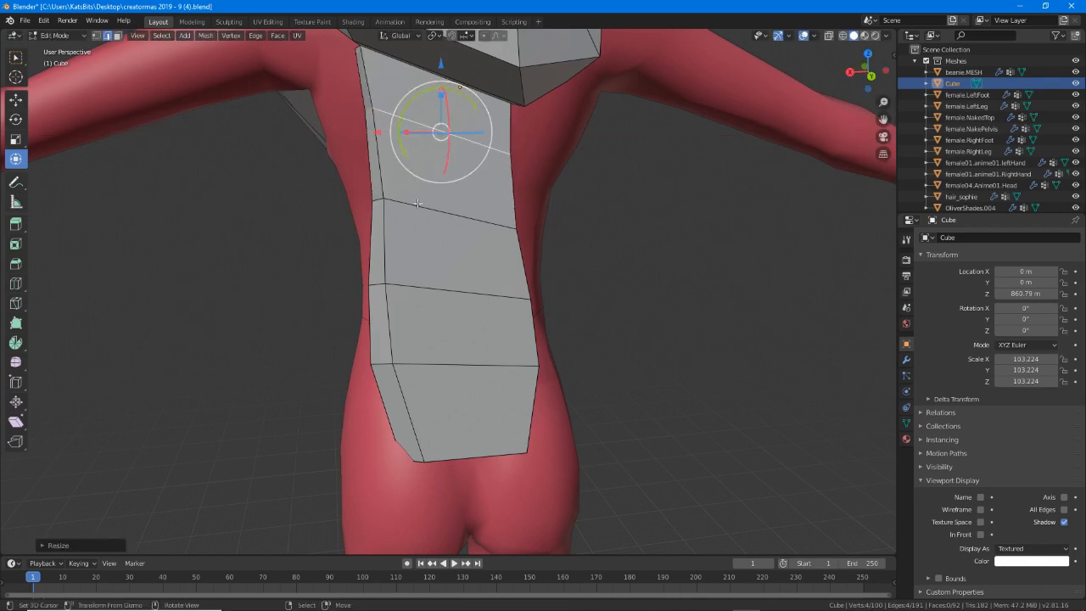
pyautogui.keyDown('alt'); pyautogui.click(415, 210); pyautogui.keyUp('alt')
pyautogui.moveTo(412, 215); pyautogui.dragTo(415, 222)
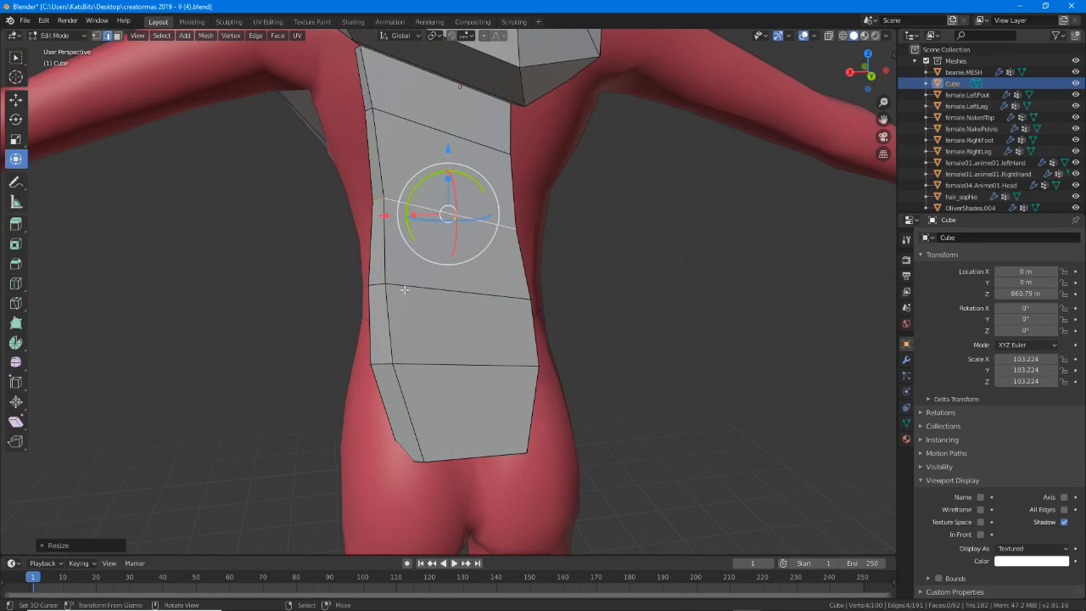
# Select the four edges around the back panel's bottom end and scale them wider along X.
pyautogui.keyDown('alt'); pyautogui.click(441, 459); pyautogui.keyUp('alt')
pyautogui.moveTo(443, 459); pyautogui.dragTo(371, 380, button='middle')
pyautogui.keyDown('shift'); pyautogui.click(488, 389); pyautogui.keyUp('shift')
pyautogui.keyDown('shift'); pyautogui.click(406, 437); pyautogui.keyUp('shift')
pyautogui.moveTo(408, 437); pyautogui.dragTo(521, 439, button='middle')
pyautogui.keyDown('shift'); pyautogui.click(489, 441); pyautogui.keyUp('shift')
pyautogui.press('s')
pyautogui.press('x')
pyautogui.click(399, 450)
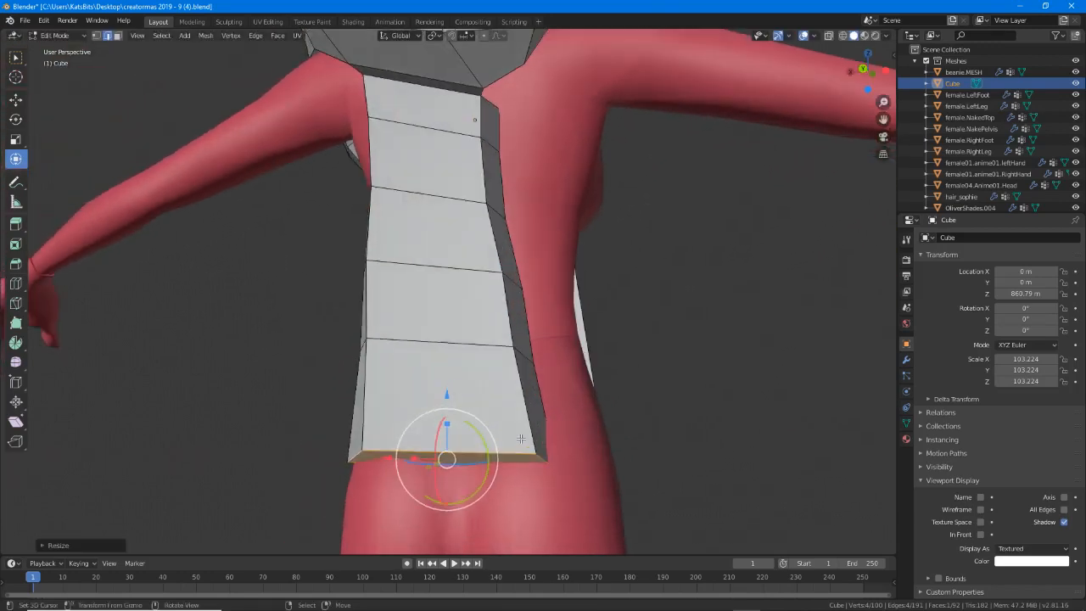
# Rotate the back panel's bottom end into a slant and move it along Y away from the body.
pyautogui.press('r')
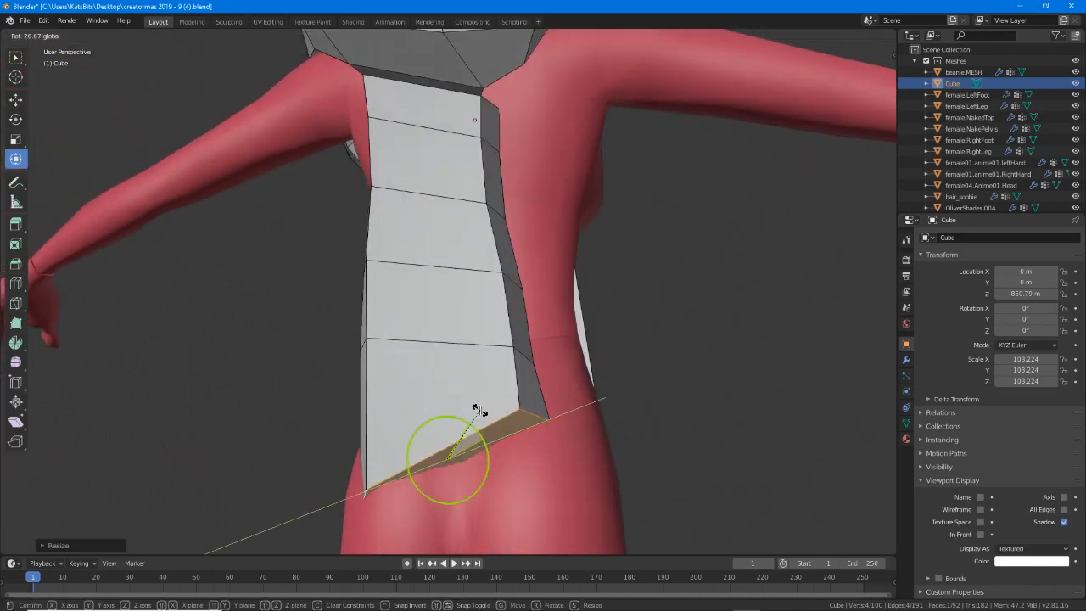
pyautogui.click(477, 410)
pyautogui.moveTo(478, 410); pyautogui.dragTo(548, 450, button='middle')
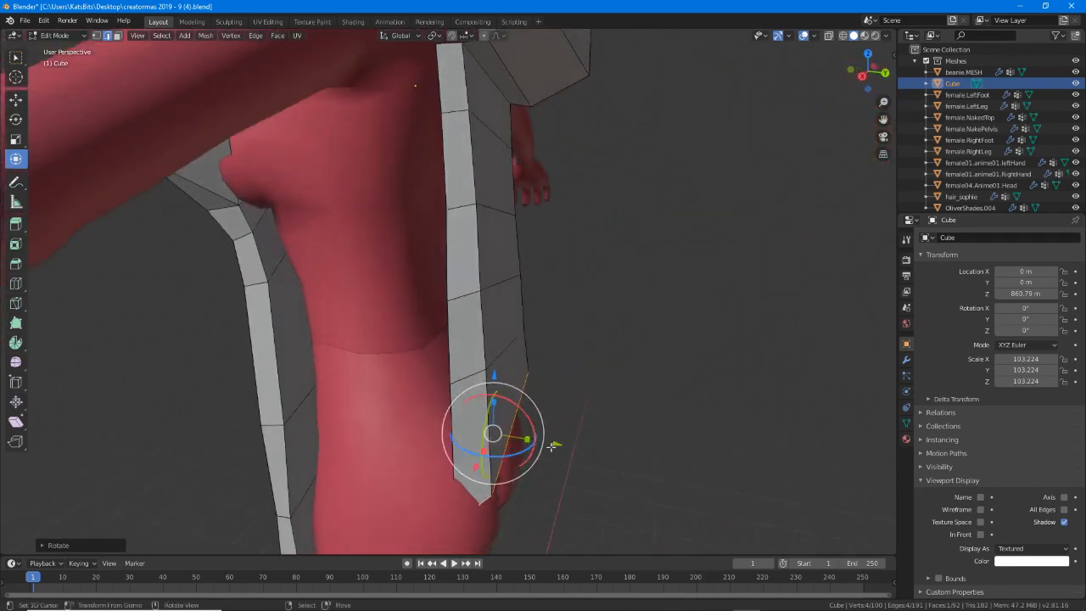
pyautogui.moveTo(553, 445); pyautogui.dragTo(581, 448)
# Move the back panel's second edge loop from the wrap along Y, in toward the body.
pyautogui.rightClick(470, 374)
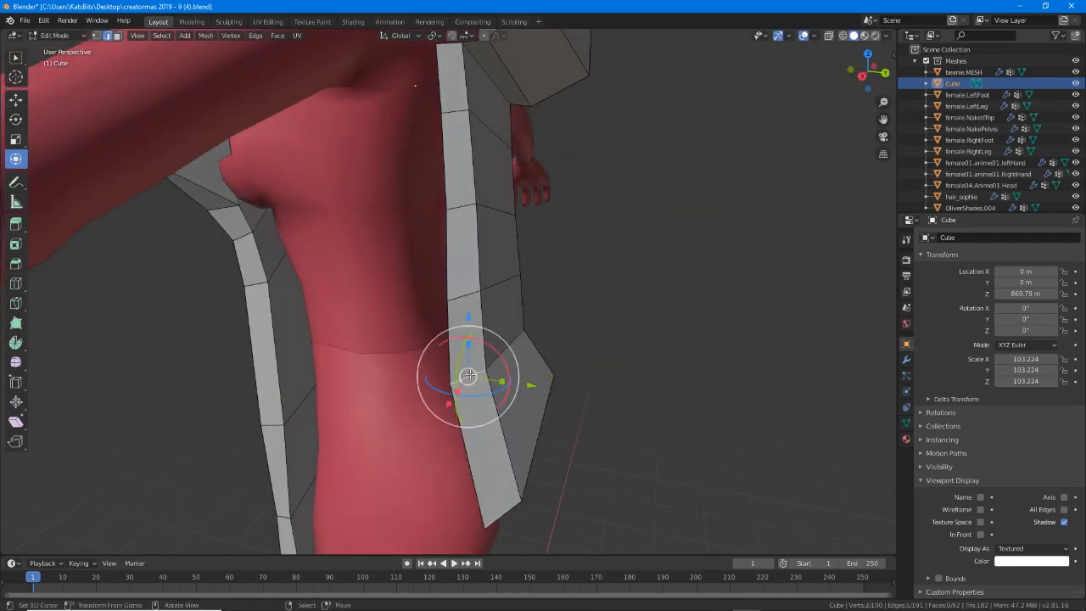
pyautogui.moveTo(468, 374); pyautogui.dragTo(472, 273, button='middle')
pyautogui.rightClick(480, 229)
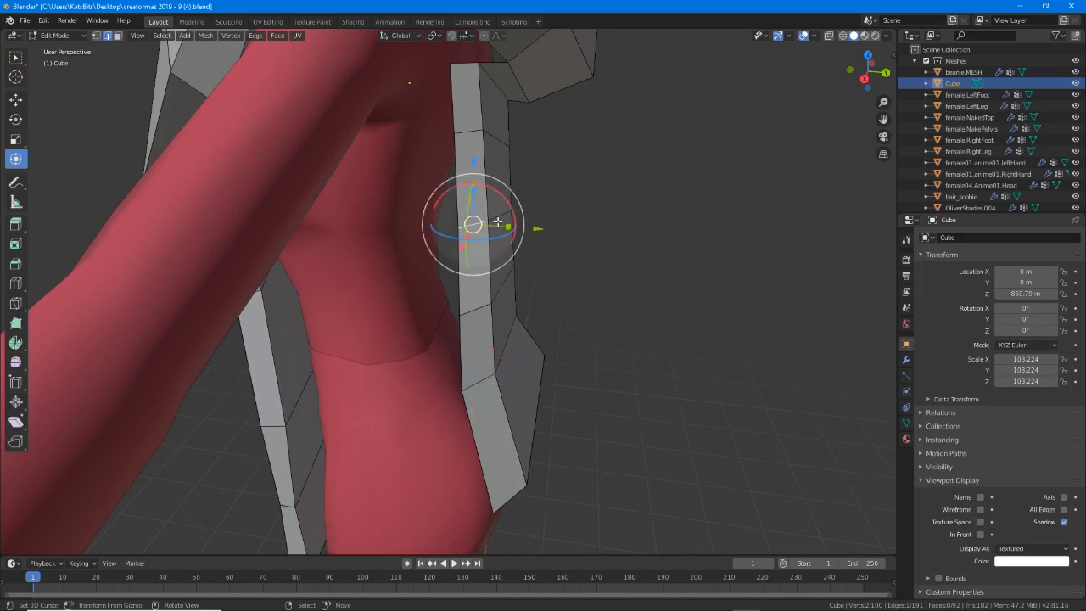
pyautogui.press('g')
pyautogui.press('y')
pyautogui.click(528, 218)
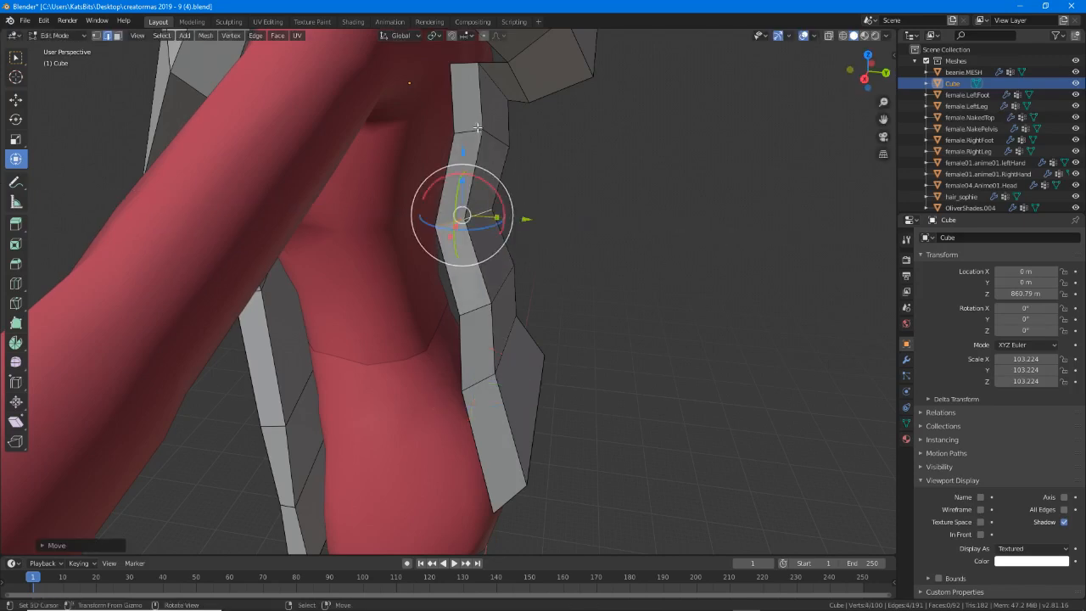
# Move the back panel's uppermost edge loop below the wrap along Y toward the body.
pyautogui.rightClick(482, 134)
pyautogui.press('g')
pyautogui.press('y')
pyautogui.moveTo(532, 147); pyautogui.dragTo(514, 214)
# Rotate the back panel's waist-level edge loop to tilt the fold.
pyautogui.keyDown('alt'); pyautogui.click(484, 212); pyautogui.keyUp('alt')
pyautogui.keyDown('alt'); pyautogui.click(506, 280); pyautogui.keyUp('alt')
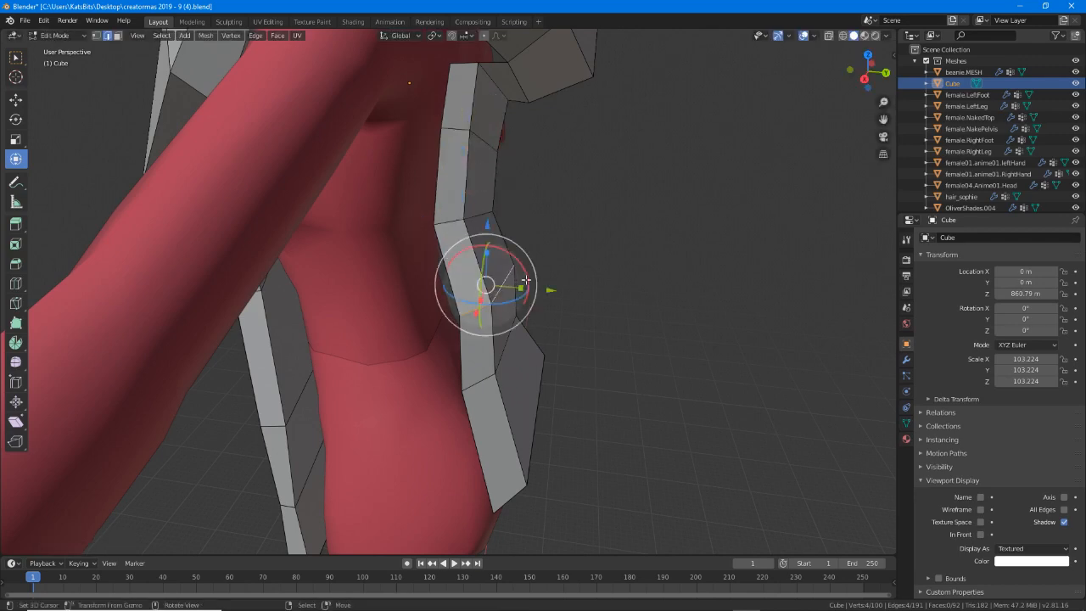
pyautogui.moveTo(533, 267); pyautogui.dragTo(527, 252)
pyautogui.moveTo(537, 274); pyautogui.dragTo(538, 273)
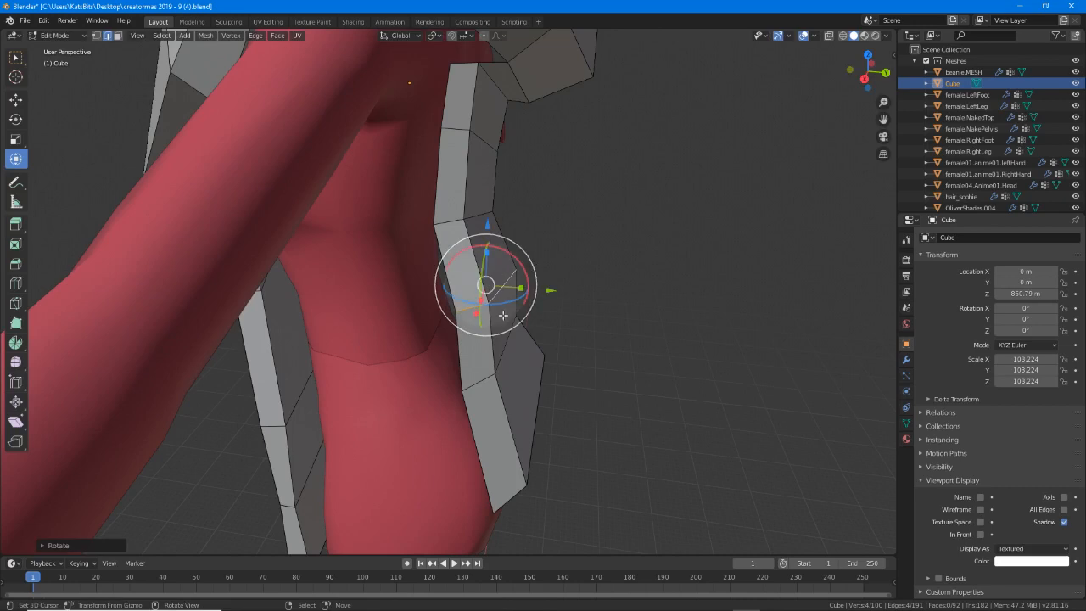
# Set the transform orientation to Normal and rotate the waist-level edge loop around its own axes.
pyautogui.moveTo(543, 132); pyautogui.dragTo(417, 111, button='middle')
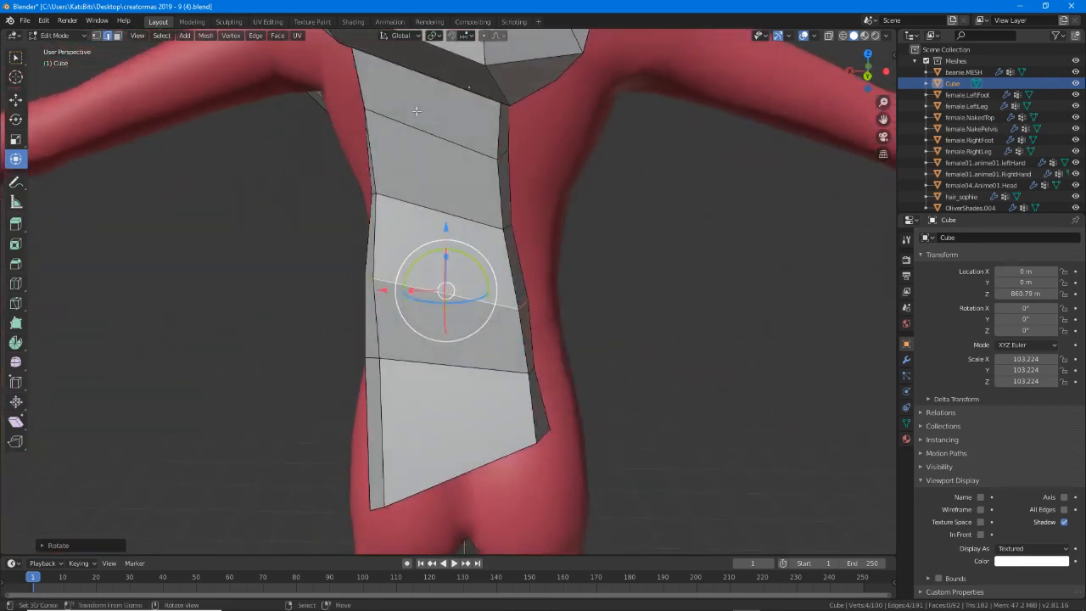
pyautogui.click(400, 35)
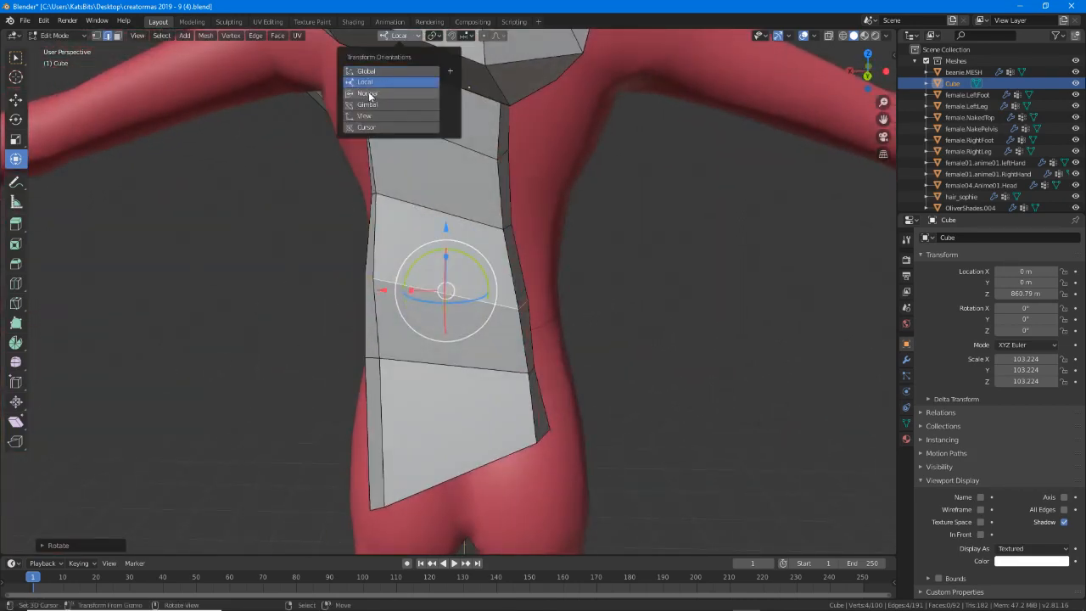
pyautogui.click(369, 95)
pyautogui.moveTo(407, 170); pyautogui.dragTo(493, 269, button='middle')
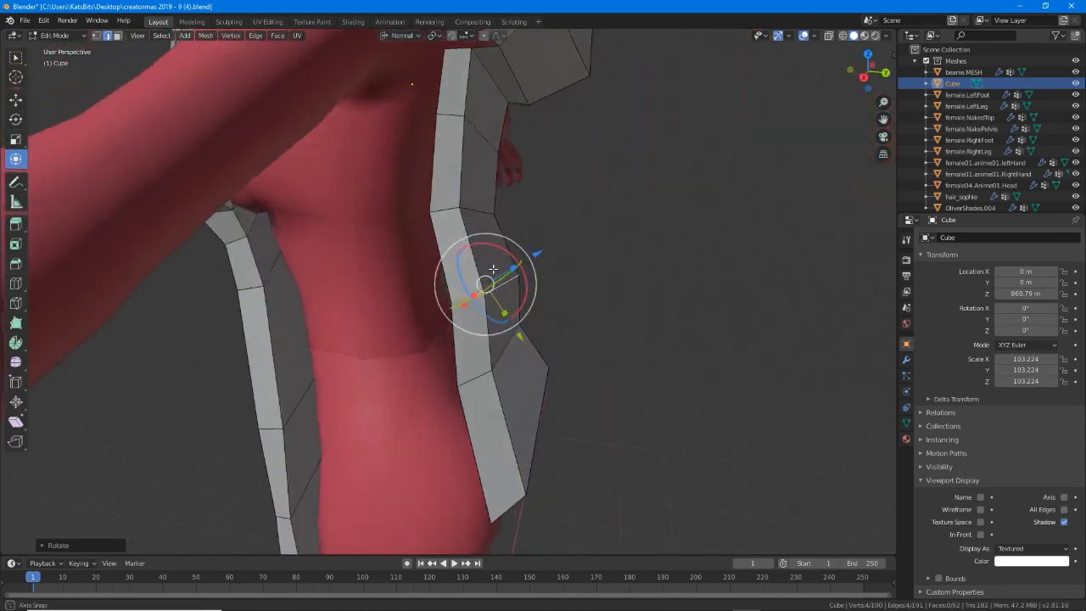
pyautogui.moveTo(505, 245); pyautogui.dragTo(484, 241)
pyautogui.moveTo(543, 270); pyautogui.dragTo(458, 340, button='middle')
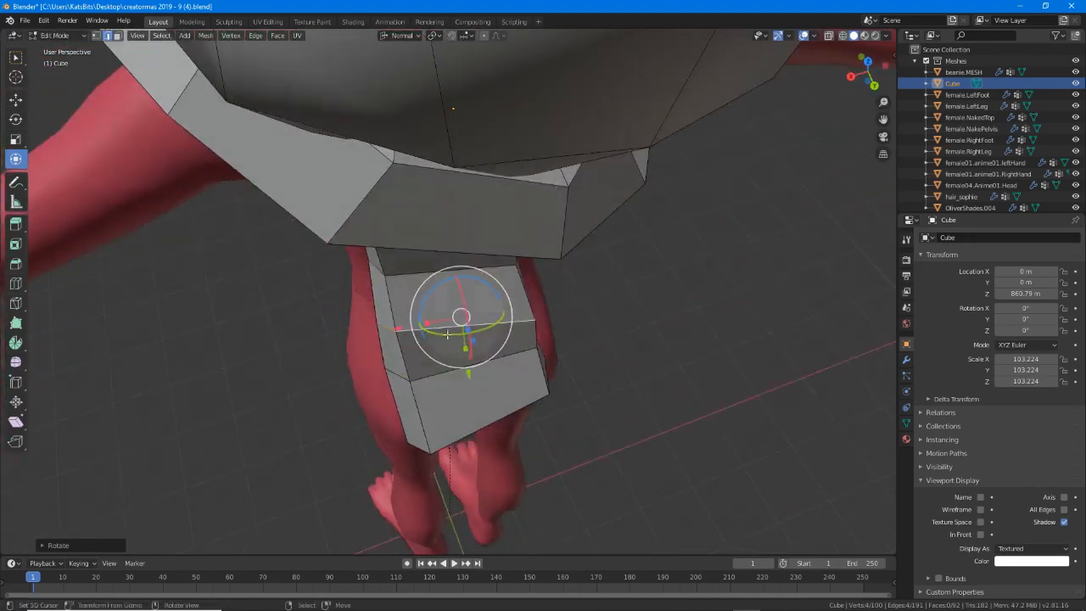
pyautogui.moveTo(447, 335); pyautogui.dragTo(455, 336)
# Move the hip-level edge loop of the back panel along its normal axes, outward from the body.
pyautogui.moveTo(458, 339); pyautogui.dragTo(527, 348, button='middle')
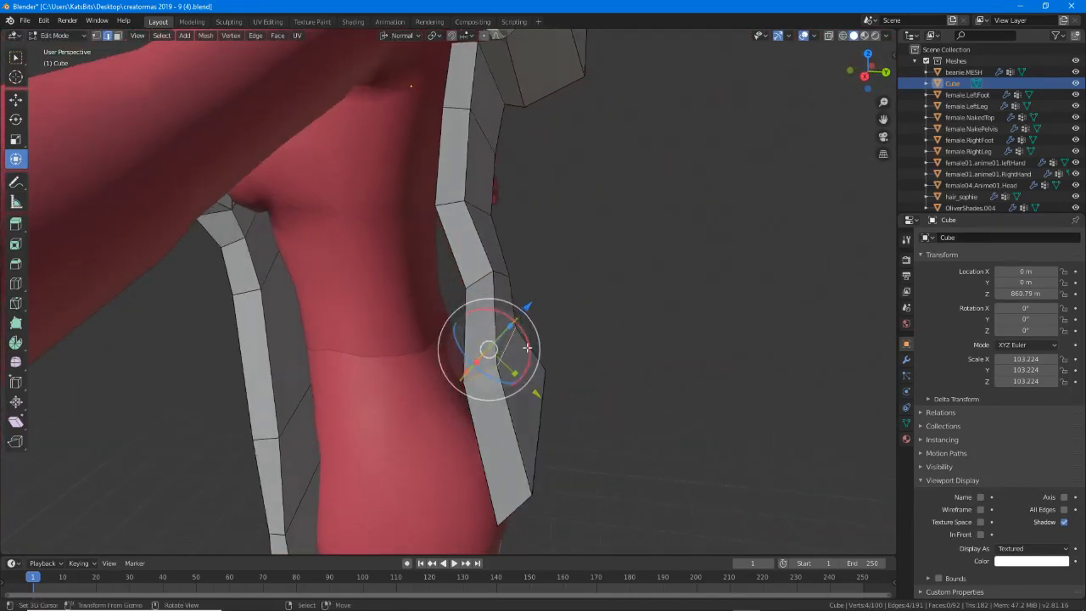
pyautogui.moveTo(526, 308); pyautogui.dragTo(535, 323)
pyautogui.moveTo(538, 393); pyautogui.dragTo(544, 359)
# Move the waist-level edge loop along its normal axes toward the curve of the lower back.
pyautogui.keyDown('alt'); pyautogui.click(496, 273); pyautogui.keyUp('alt')
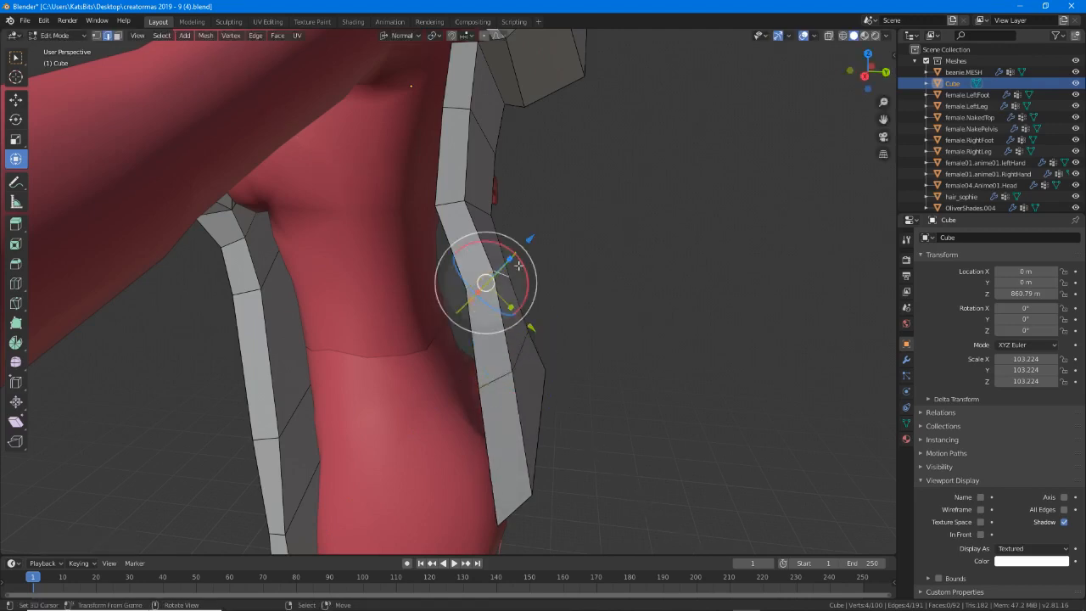
pyautogui.moveTo(529, 240); pyautogui.dragTo(518, 275)
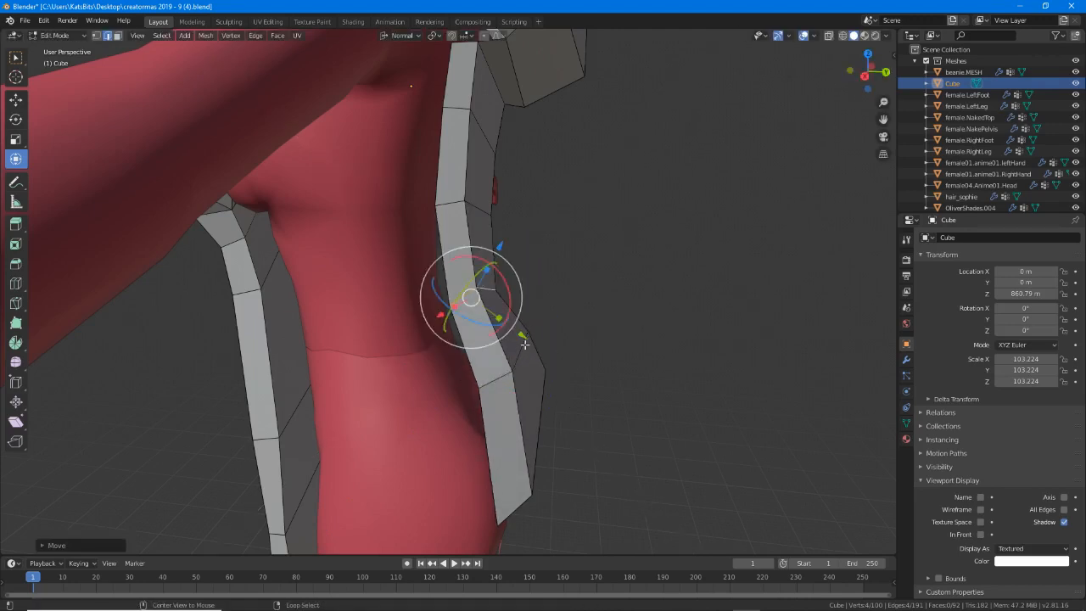
pyautogui.moveTo(522, 338); pyautogui.dragTo(544, 322)
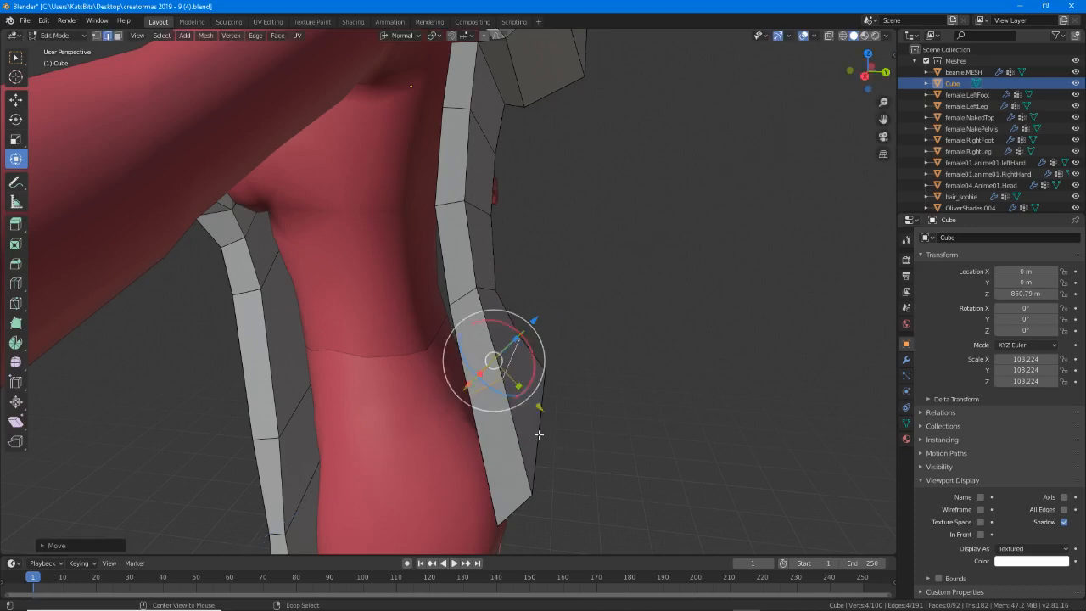
# Move the bottom edge loop of the back panel along its normal axes, outward from the body, and adjust its tilt.
pyautogui.moveTo(537, 436); pyautogui.dragTo(475, 385, button='middle')
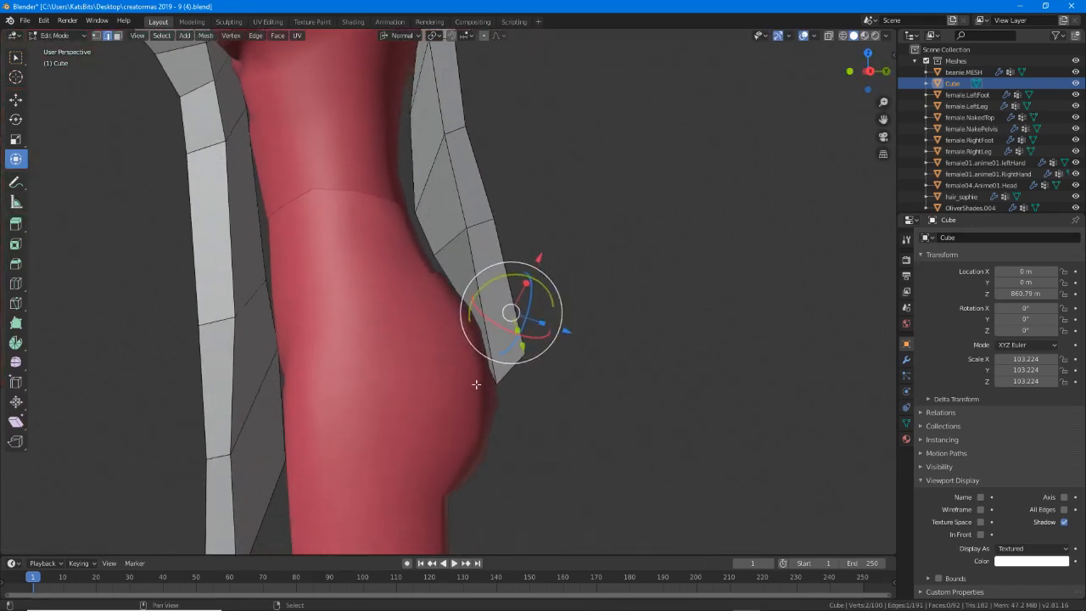
pyautogui.moveTo(506, 349); pyautogui.dragTo(415, 327, button='middle')
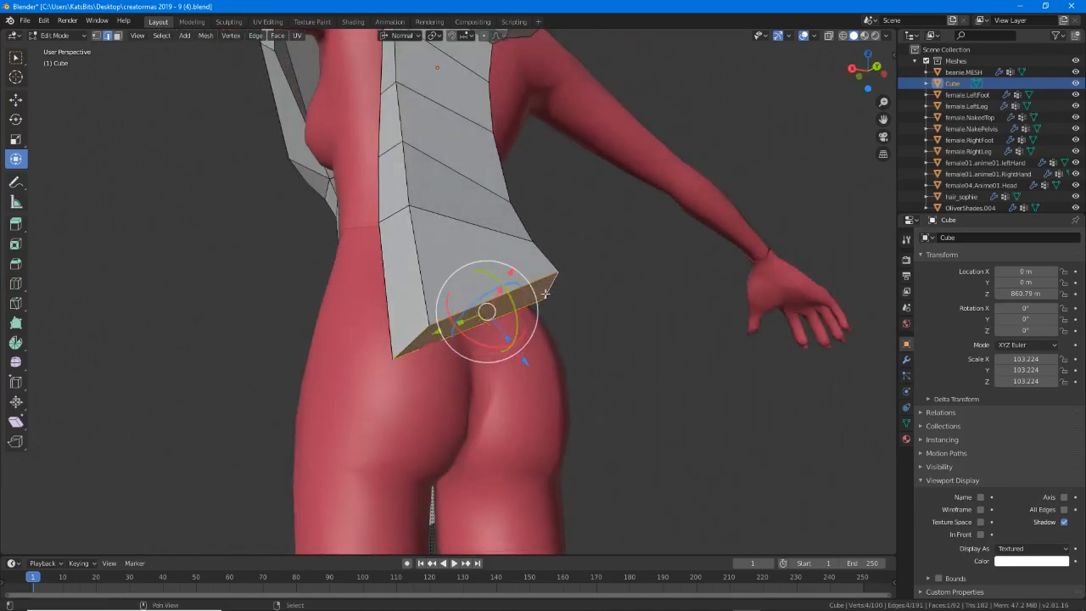
pyautogui.moveTo(546, 293); pyautogui.dragTo(591, 299, button='middle')
pyautogui.moveTo(545, 298); pyautogui.dragTo(555, 293)
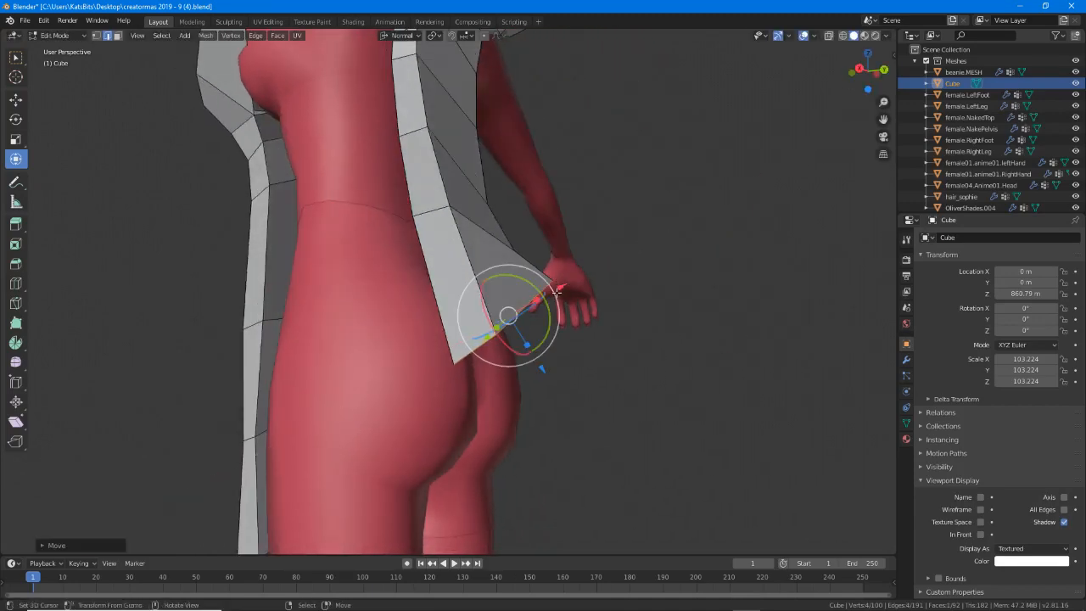
pyautogui.moveTo(556, 291); pyautogui.dragTo(473, 242, button='middle')
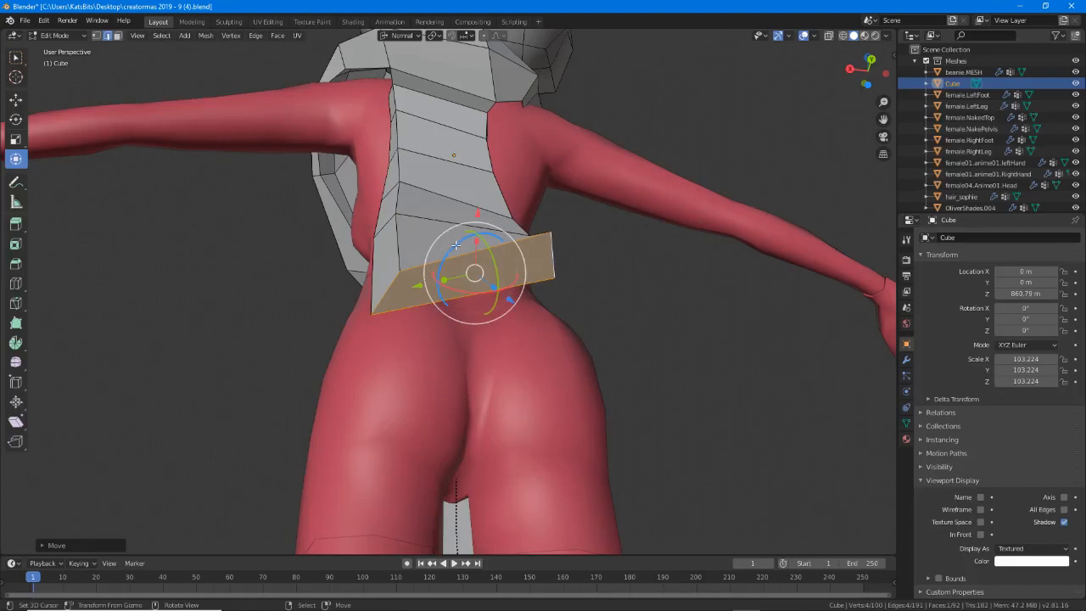
pyautogui.moveTo(455, 245); pyautogui.dragTo(465, 242)
# Set the transform orientation to Global and move the back panel's upper side edge along Y, away from the back.
pyautogui.moveTo(465, 244); pyautogui.dragTo(212, 238, button='middle')
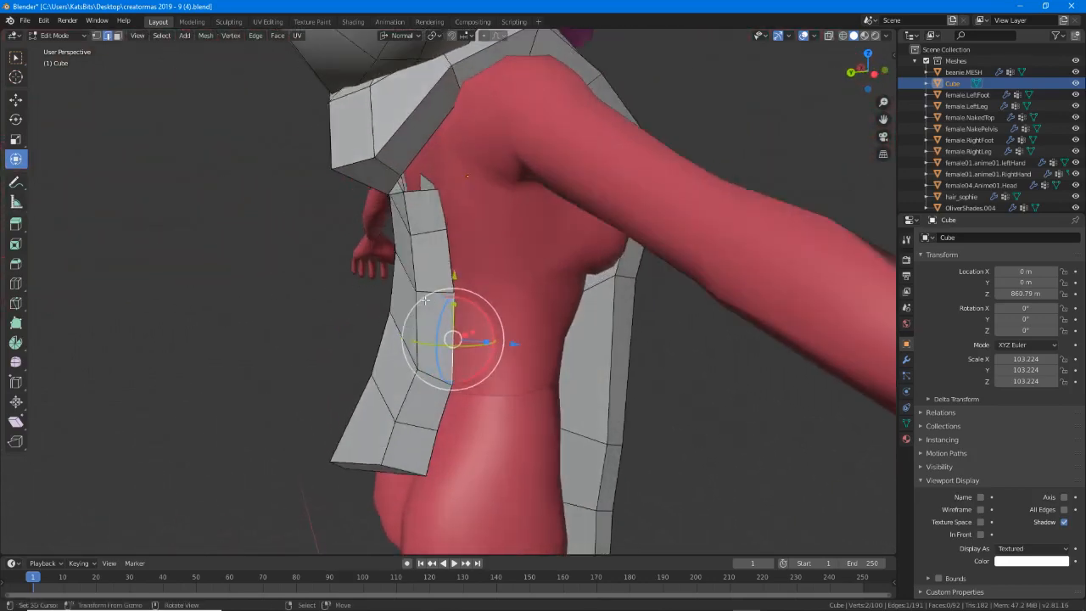
pyautogui.click(15, 100)
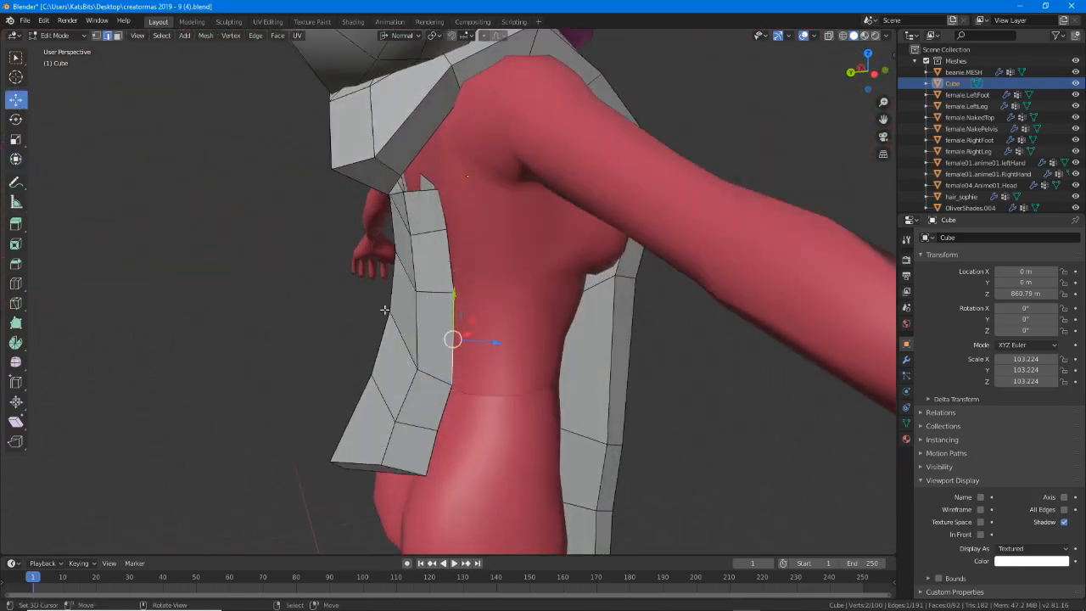
pyautogui.moveTo(441, 254); pyautogui.dragTo(462, 221, button='middle')
pyautogui.click(398, 37)
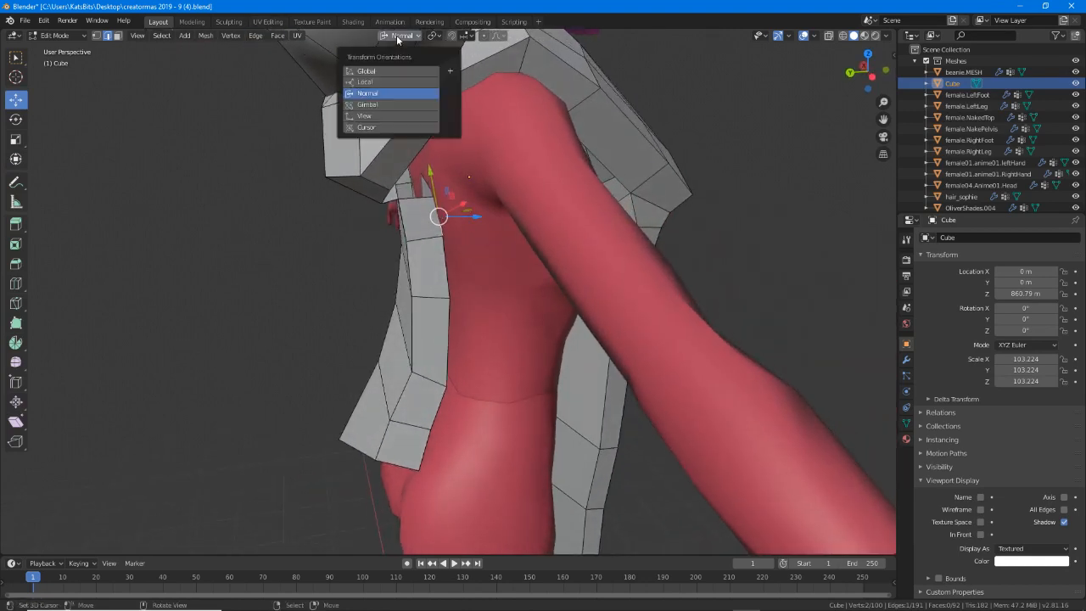
pyautogui.click(376, 75)
pyautogui.moveTo(436, 213); pyautogui.dragTo(417, 213, button='middle')
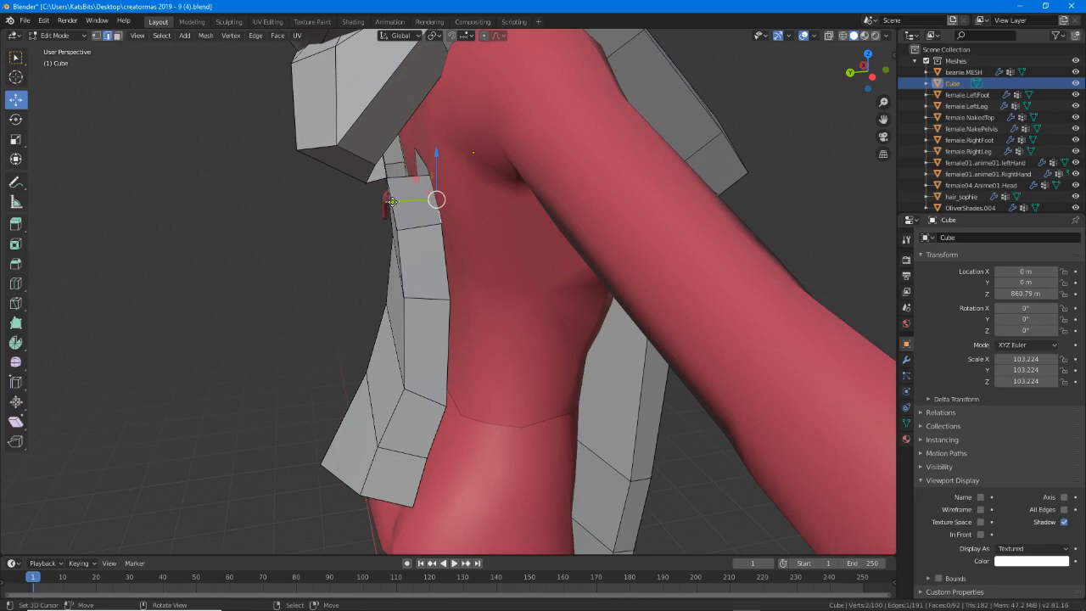
pyautogui.moveTo(393, 201)
pyautogui.mouseDown()
pyautogui.moveTo(375, 201)
pyautogui.moveTo(386, 200)
pyautogui.mouseUp()
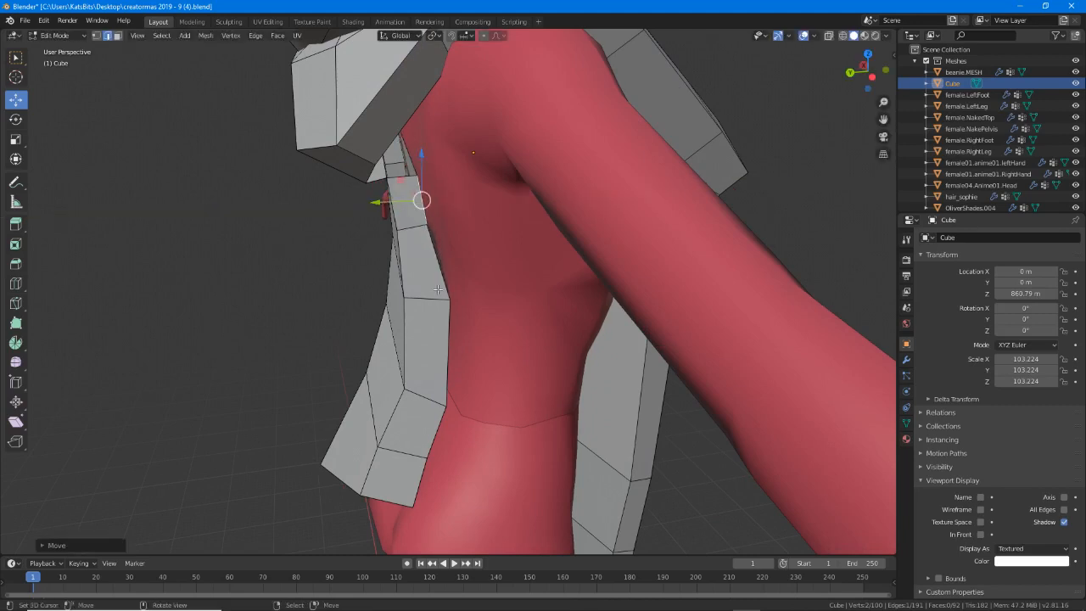
# Move the back panel's waist-level side edge and its lowest side edge along Y, away from the body.
pyautogui.click(447, 355)
pyautogui.moveTo(406, 358); pyautogui.dragTo(388, 354)
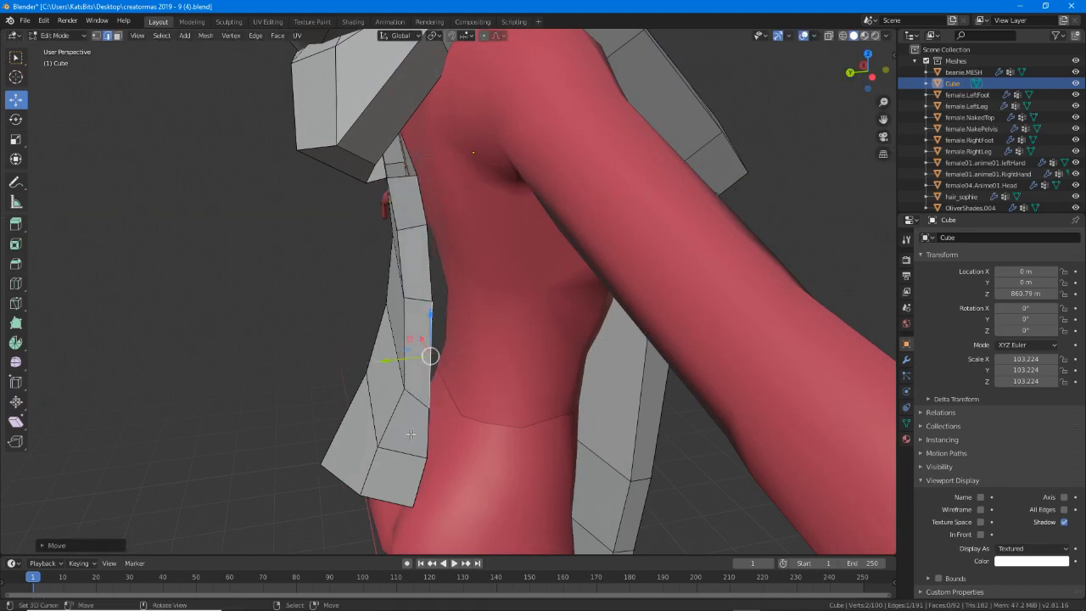
pyautogui.rightClick(419, 486)
pyautogui.moveTo(375, 491); pyautogui.dragTo(356, 485)
pyautogui.press('g')
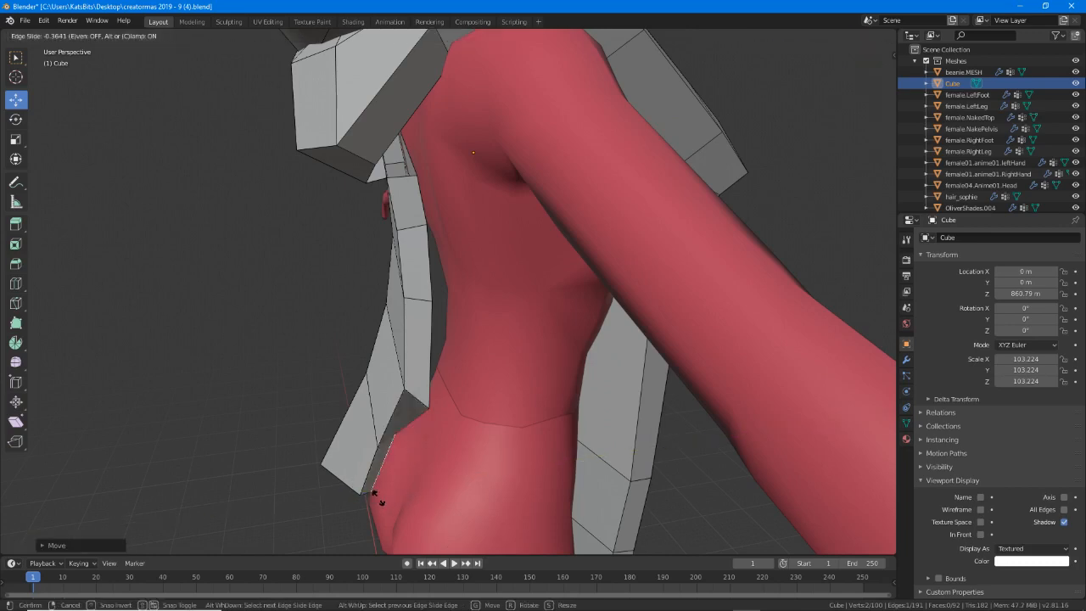
pyautogui.rightClick(387, 510)
# Move the waist-level side vertex of the back panel outward to smooth the panel's curve.
pyautogui.moveTo(383, 489); pyautogui.dragTo(424, 404, button='middle')
pyautogui.press('g')
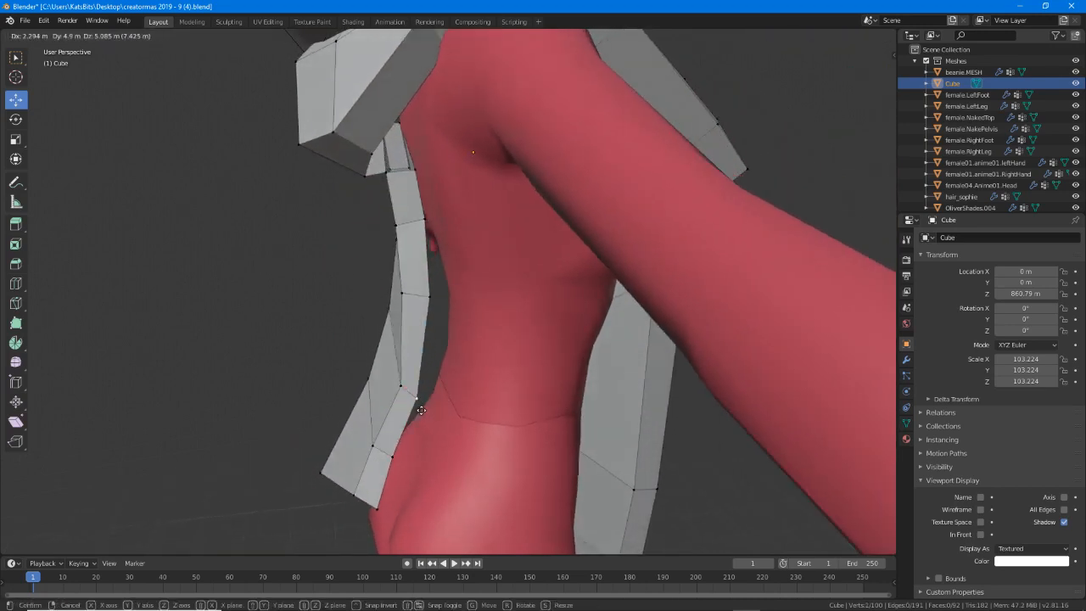
pyautogui.click(421, 411)
# Reposition the individual vertices along the opposite side edge of the back panel, pulling them away from the body.
pyautogui.moveTo(339, 380); pyautogui.dragTo(514, 384, button='middle')
pyautogui.rightClick(470, 380)
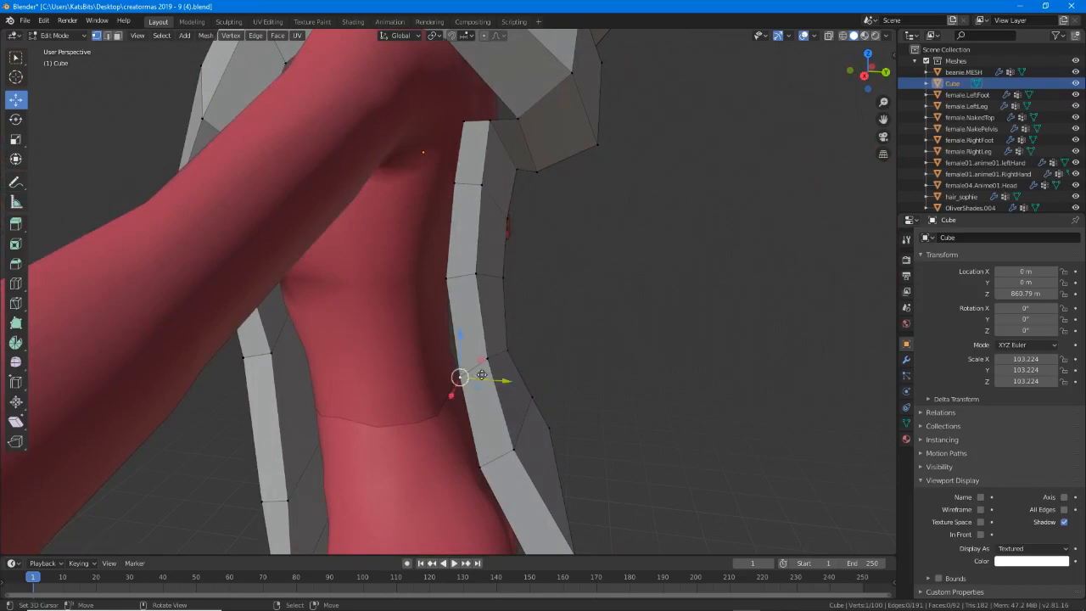
pyautogui.hotkey('alt', 'a')
pyautogui.moveTo(457, 276); pyautogui.dragTo(459, 276, button='right')
pyautogui.moveTo(458, 181); pyautogui.dragTo(461, 181, button='right')
pyautogui.moveTo(467, 135); pyautogui.dragTo(470, 134, button='right')
pyautogui.keyDown('shift'); pyautogui.moveTo(489, 399); pyautogui.dragTo(447, 245, button='middle'); pyautogui.keyUp('shift')
pyautogui.moveTo(441, 312); pyautogui.dragTo(455, 312, button='right')
pyautogui.moveTo(512, 450); pyautogui.dragTo(521, 444, button='right')
pyautogui.moveTo(521, 444); pyautogui.dragTo(513, 431, button='right')
# Select the vertices of the back panel's top section under the collar and move them away from the upper back.
pyautogui.moveTo(447, 334); pyautogui.dragTo(452, 274, button='middle')
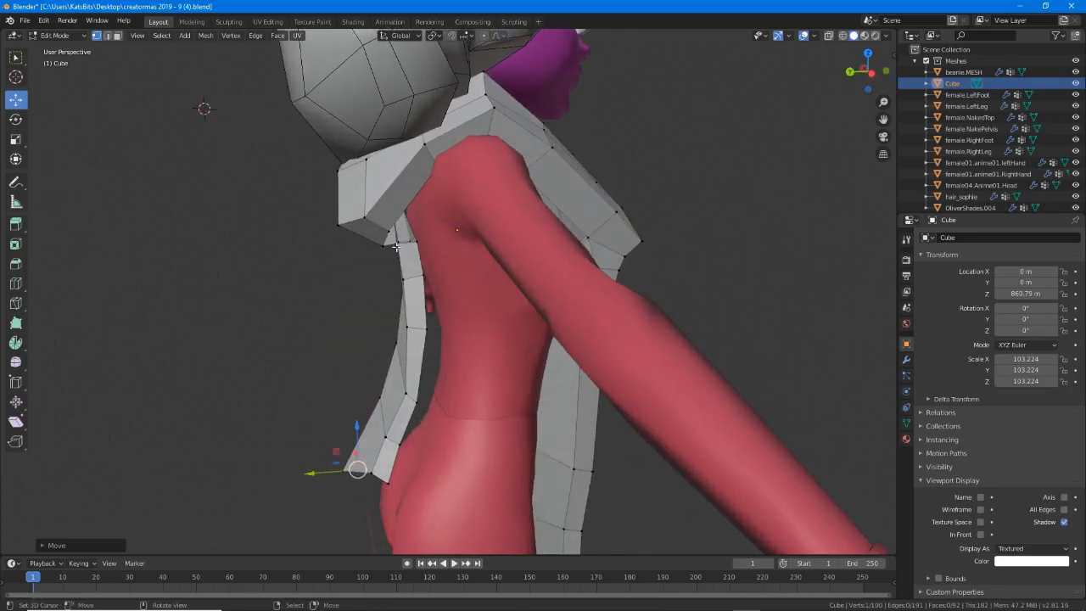
pyautogui.rightClick(396, 247)
pyautogui.keyDown('shift'); pyautogui.rightClick(420, 241); pyautogui.keyUp('shift')
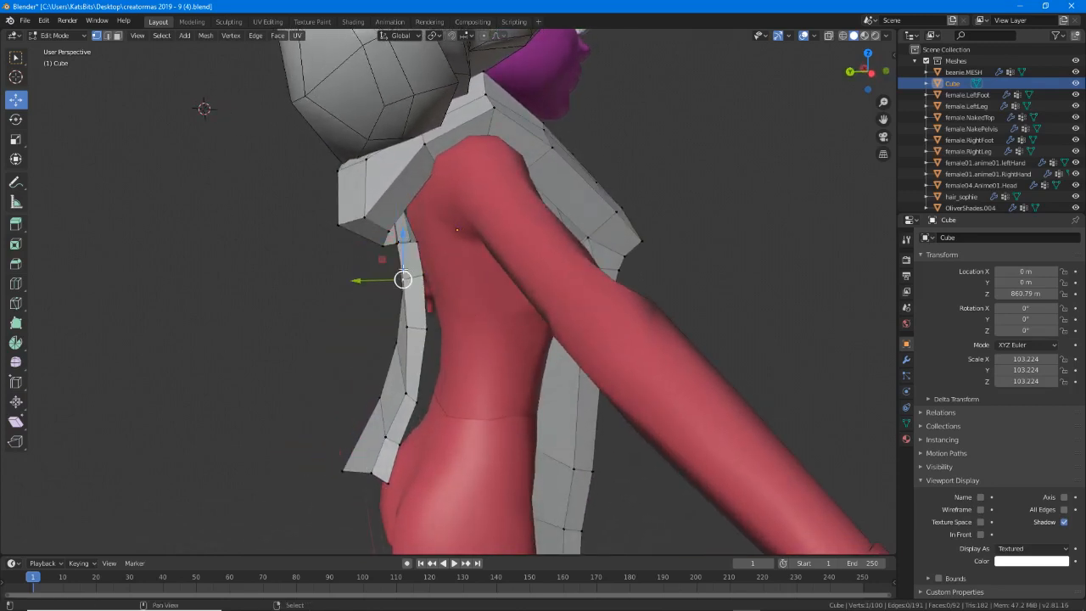
pyautogui.scroll(2, 417, 268)
pyautogui.moveTo(416, 268); pyautogui.dragTo(424, 262, button='middle')
pyautogui.keyDown('shift'); pyautogui.rightClick(433, 217); pyautogui.keyUp('shift')
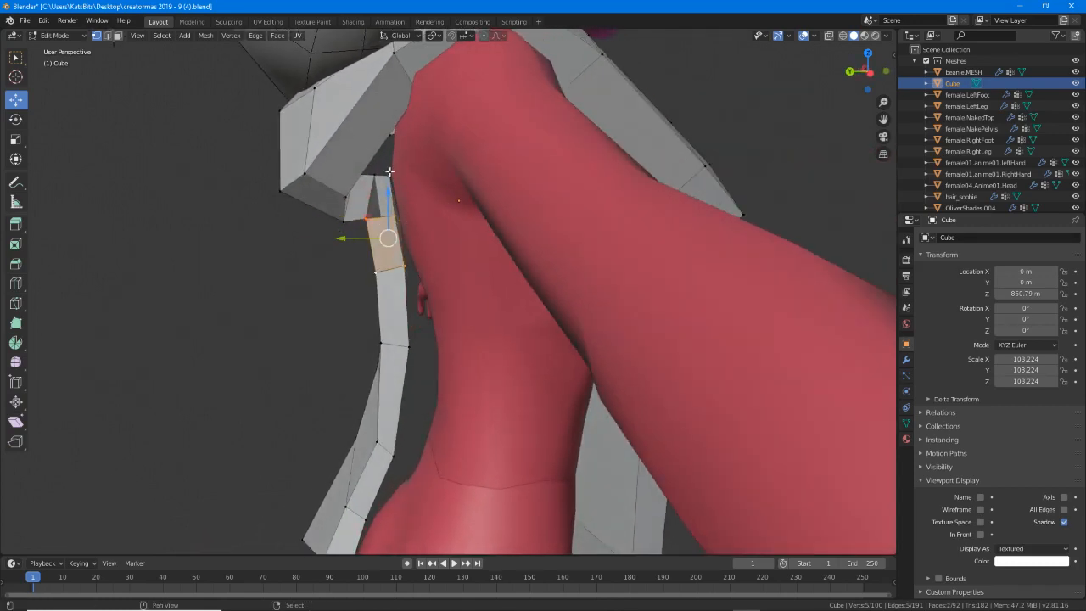
pyautogui.press('g')
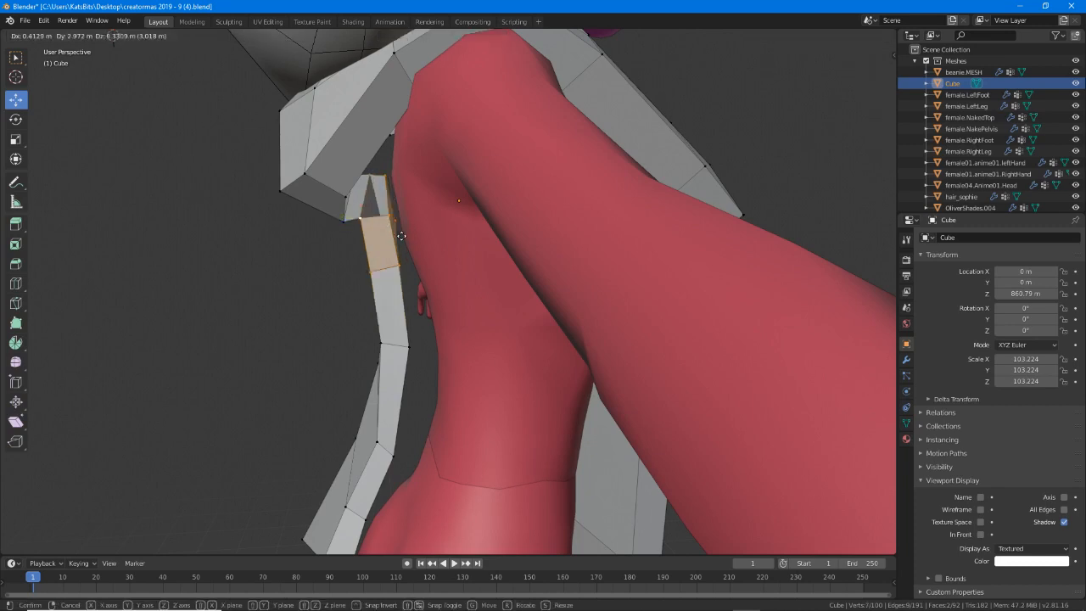
pyautogui.click(404, 237)
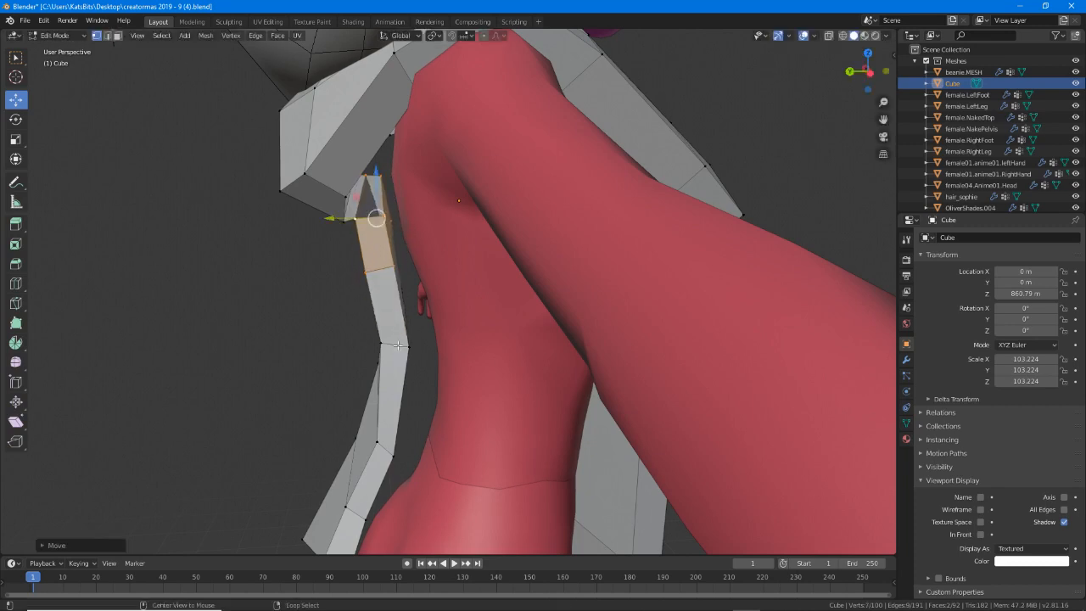
# Move the mid-back and waist-level edge loops of the back panel to even out its curve.
pyautogui.keyDown('alt'); pyautogui.click(398, 345); pyautogui.keyUp('alt')
pyautogui.press('g')
pyautogui.click(387, 464)
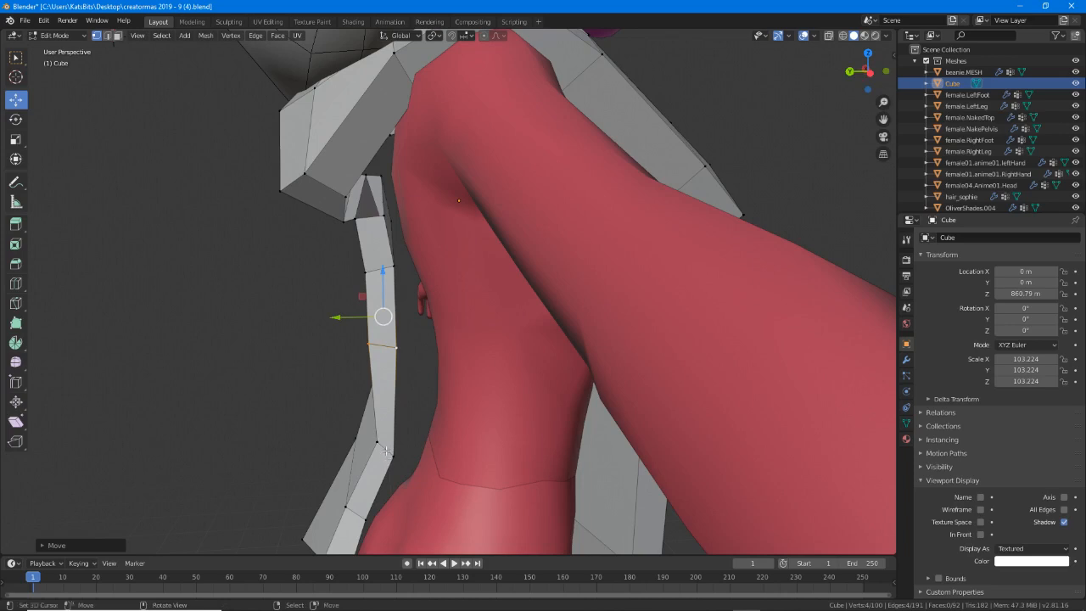
pyautogui.keyDown('alt'); pyautogui.rightClick(386, 451); pyautogui.keyUp('alt')
pyautogui.press('g')
pyautogui.click(390, 452)
# Move the hip-level and bottom edge loops of the back panel so the end hangs clear of the buttocks.
pyautogui.moveTo(390, 452); pyautogui.dragTo(403, 414, button='middle')
pyautogui.keyDown('alt'); pyautogui.click(368, 401); pyautogui.keyUp('alt')
pyautogui.press('g')
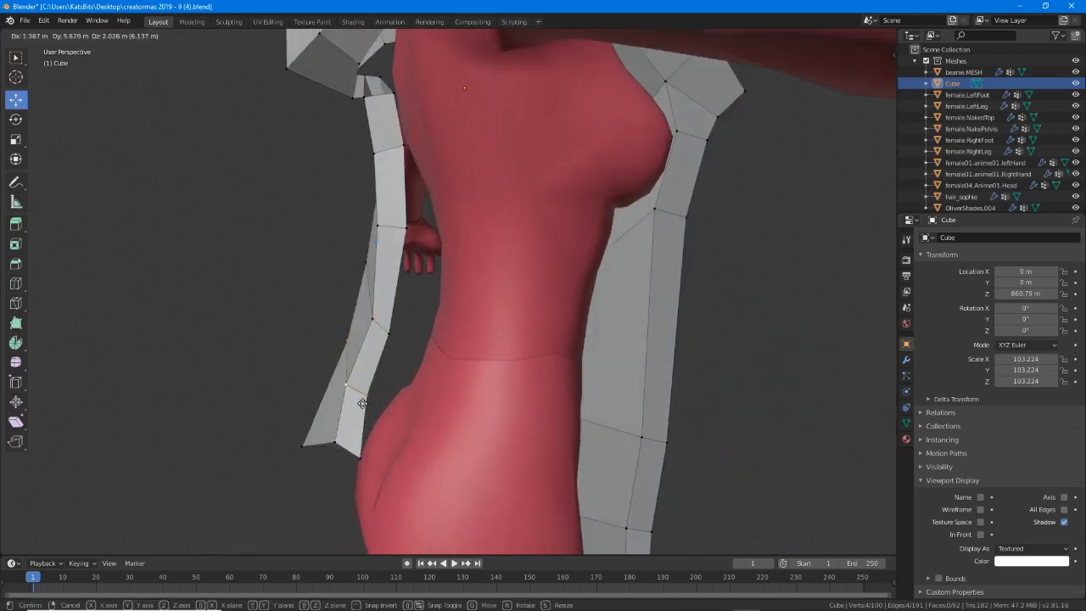
pyautogui.click(362, 403)
pyautogui.keyDown('alt'); pyautogui.rightClick(347, 453); pyautogui.keyUp('alt')
pyautogui.moveTo(347, 455); pyautogui.dragTo(363, 476, button='middle')
pyautogui.keyDown('alt'); pyautogui.keyDown('shift'); pyautogui.rightClick(321, 475); pyautogui.keyUp('shift'); pyautogui.keyUp('alt')
pyautogui.press('g')
pyautogui.click(348, 475)
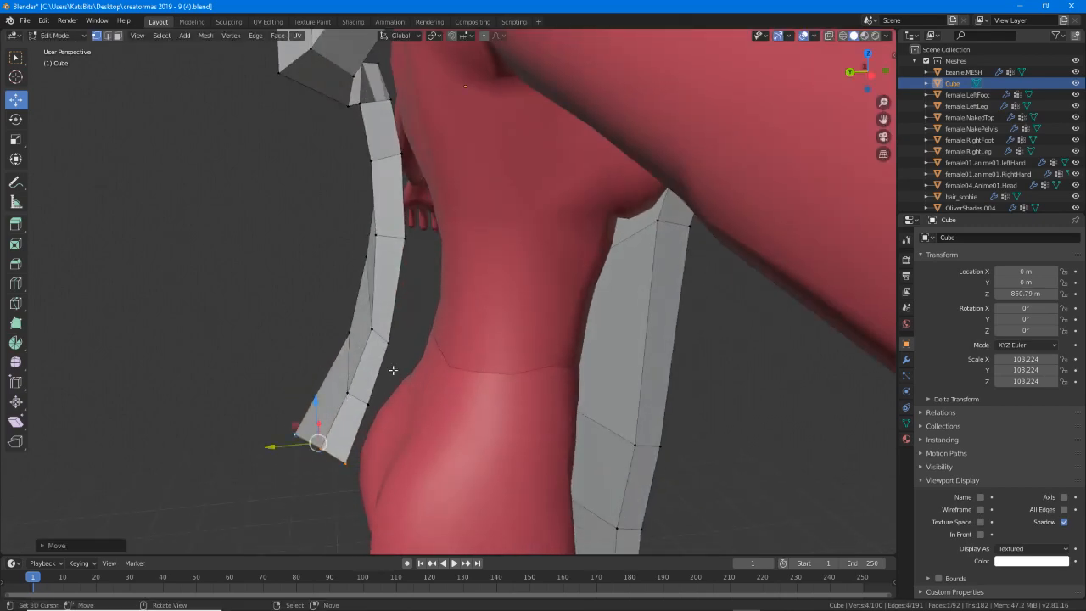
# Examine the scarf's collar and shoulder areas from the front and both sides.
pyautogui.scroll(-4, 392, 370)
pyautogui.moveTo(393, 369); pyautogui.dragTo(369, 366, button='middle')
pyautogui.keyDown('shift'); pyautogui.moveTo(407, 263); pyautogui.dragTo(409, 335, button='middle'); pyautogui.keyUp('shift')
pyautogui.moveTo(441, 297); pyautogui.dragTo(352, 309, button='middle')
pyautogui.scroll(2, 386, 297)
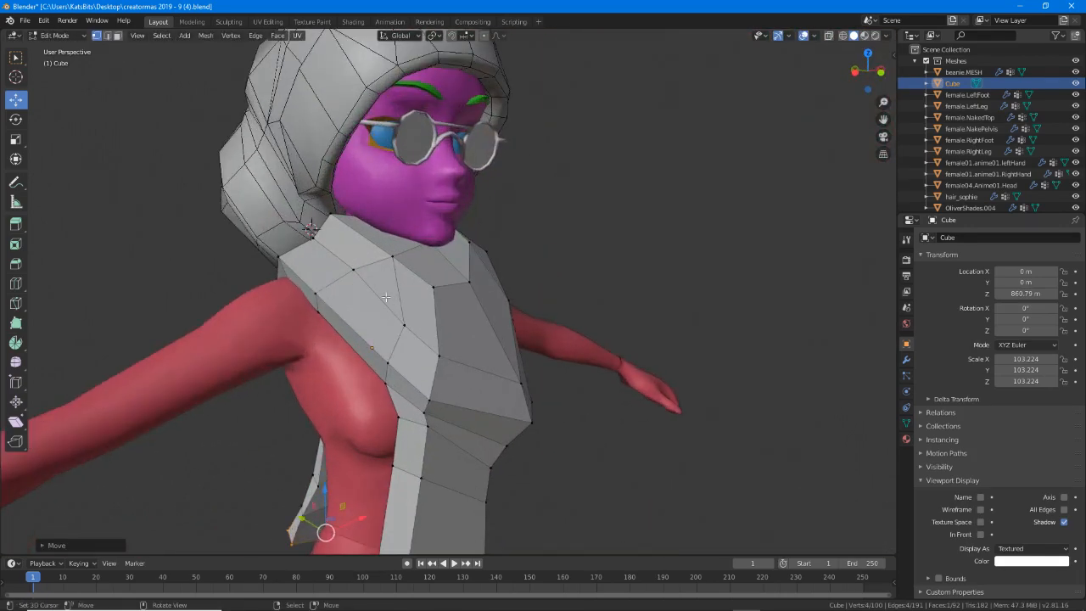
pyautogui.moveTo(334, 234); pyautogui.dragTo(218, 233, button='middle')
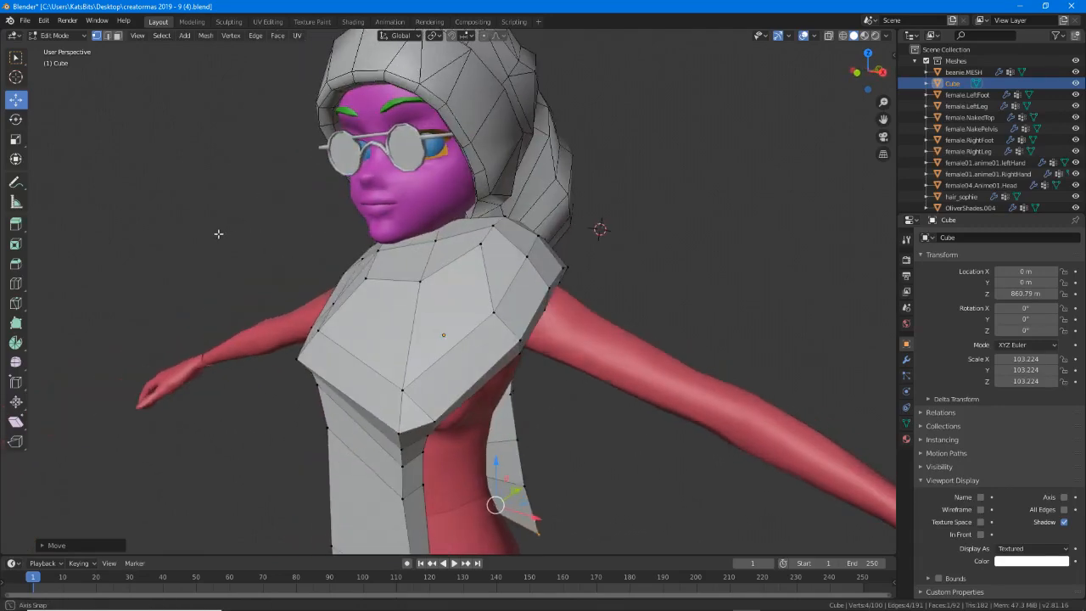
pyautogui.moveTo(471, 252); pyautogui.dragTo(500, 259, button='middle')
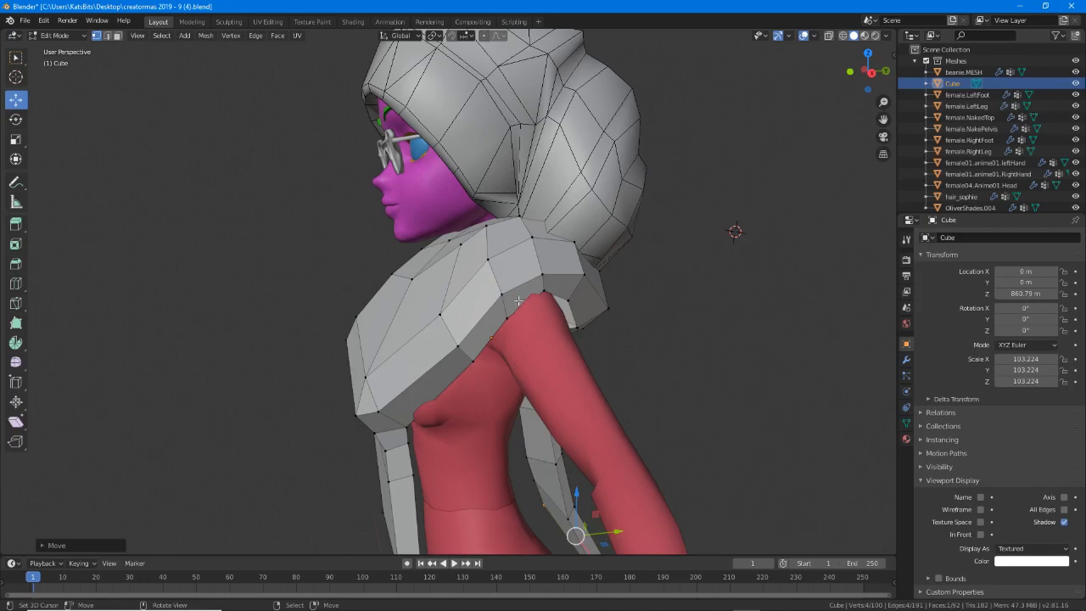
pyautogui.moveTo(525, 346); pyautogui.dragTo(702, 346, button='middle')
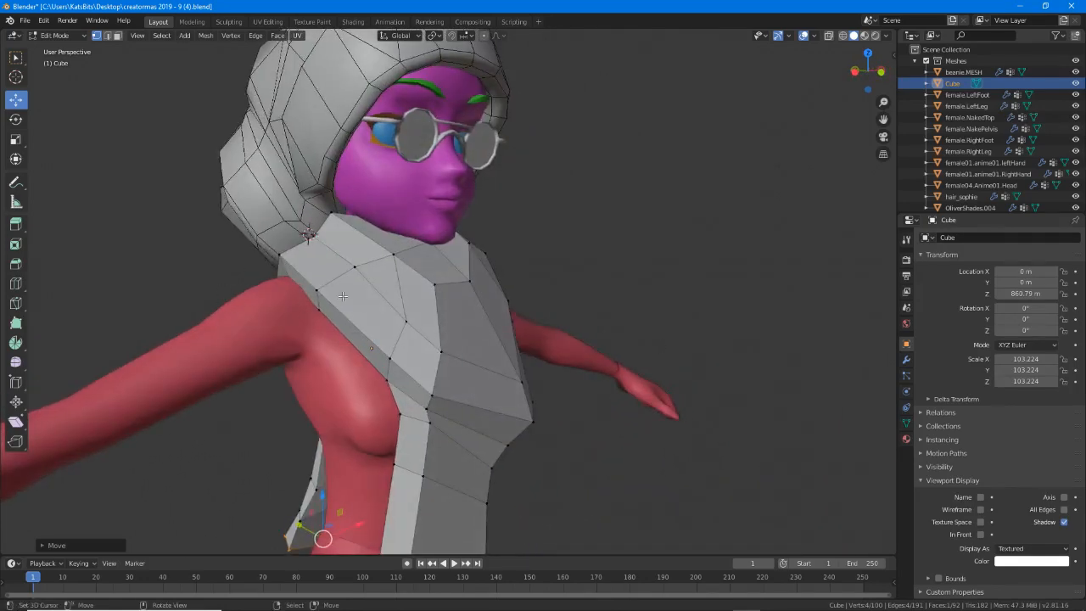
pyautogui.moveTo(342, 295); pyautogui.dragTo(165, 264, button='middle')
# Raise the scarf's edge loop over the character's left shoulder along the global Z axis.
pyautogui.keyDown('alt'); pyautogui.rightClick(322, 275); pyautogui.keyUp('alt')
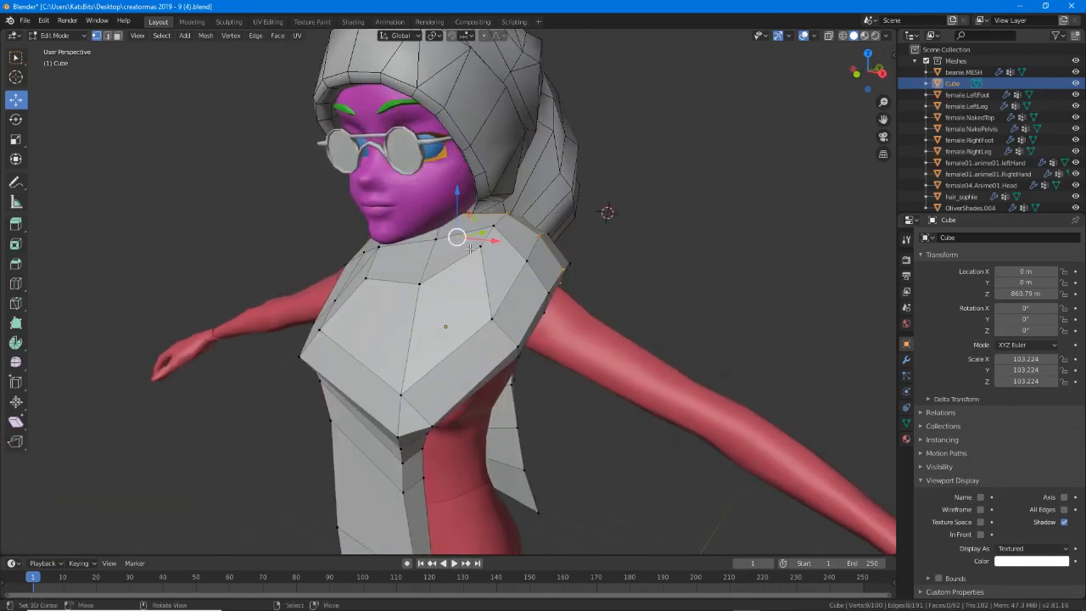
pyautogui.moveTo(470, 249); pyautogui.dragTo(405, 256, button='middle')
pyautogui.keyDown('alt'); pyautogui.rightClick(490, 239); pyautogui.keyUp('alt')
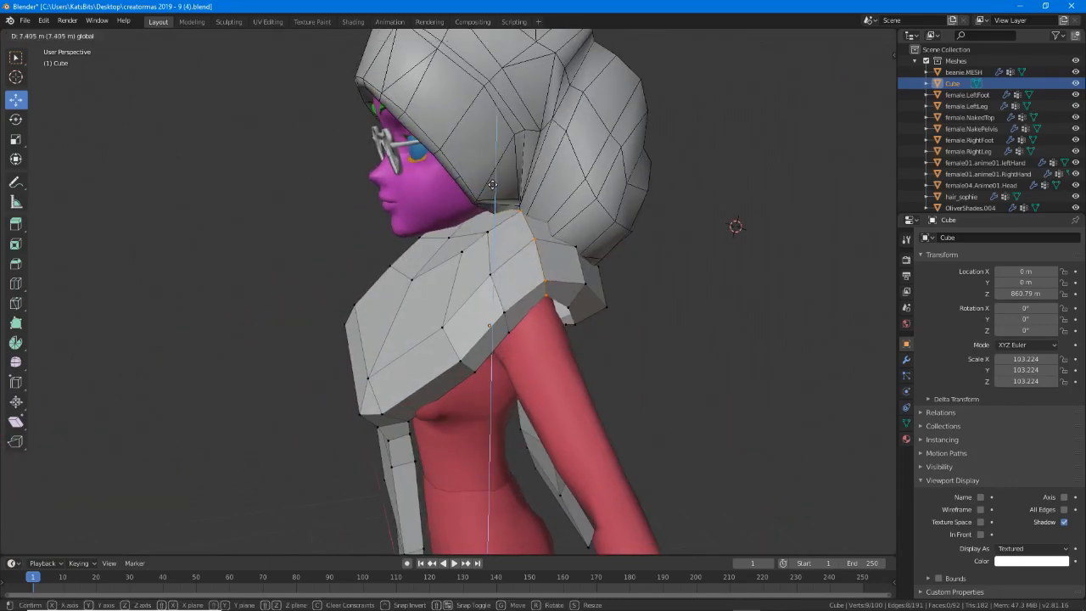
pyautogui.moveTo(474, 224); pyautogui.dragTo(474, 209)
# Move the scarf's edge loop in front of the character's right shoulder forward and away from the chest.
pyautogui.keyDown('alt'); pyautogui.rightClick(447, 330); pyautogui.keyUp('alt')
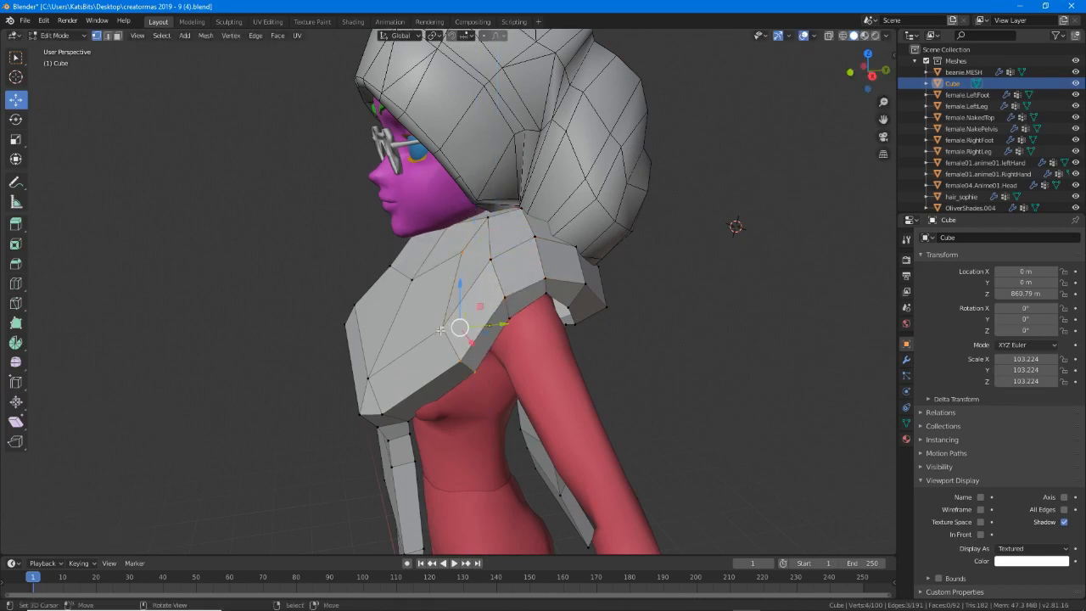
pyautogui.moveTo(447, 330); pyautogui.dragTo(476, 282, button='middle')
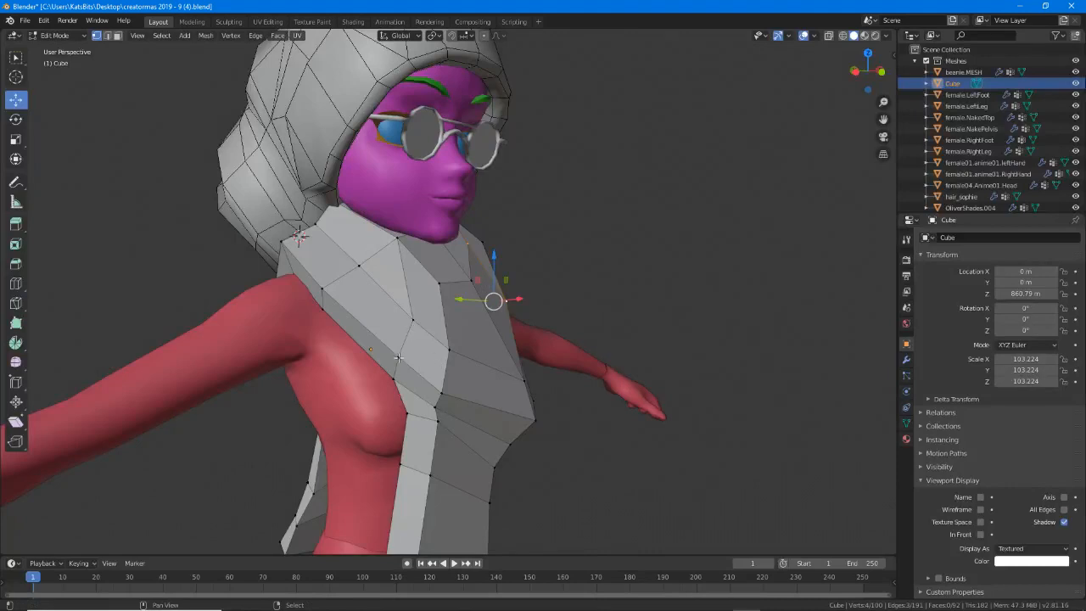
pyautogui.moveTo(400, 245); pyautogui.dragTo(358, 298, button='middle')
pyautogui.moveTo(420, 240); pyautogui.dragTo(453, 243, button='middle')
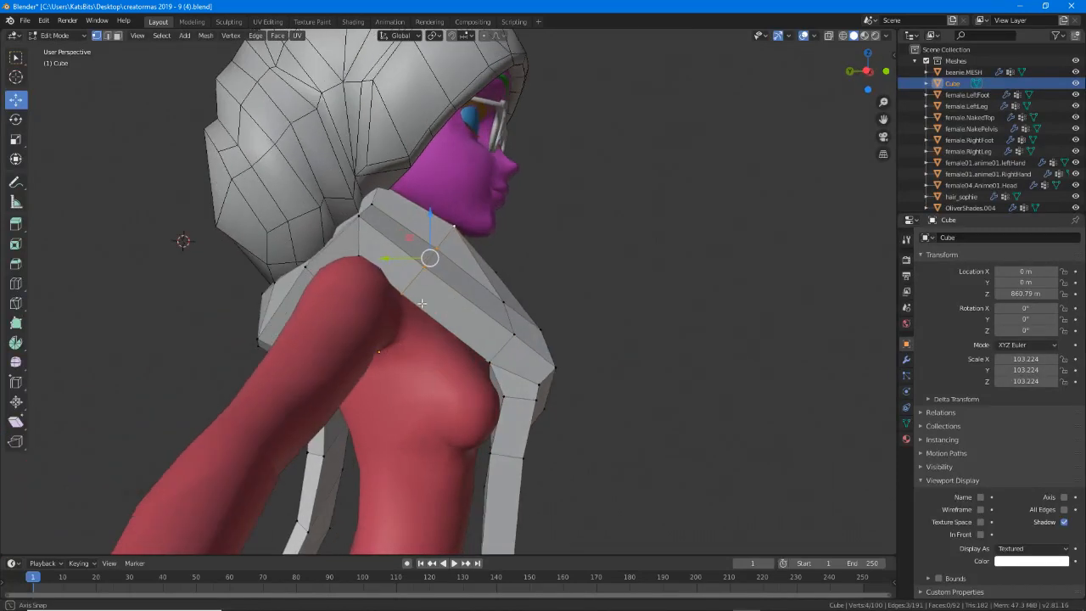
pyautogui.press('g')
pyautogui.click(455, 284)
# Select the scarf edges on top of the right shoulder and move them up to follow the shoulder.
pyautogui.moveTo(455, 284); pyautogui.dragTo(407, 271, button='middle')
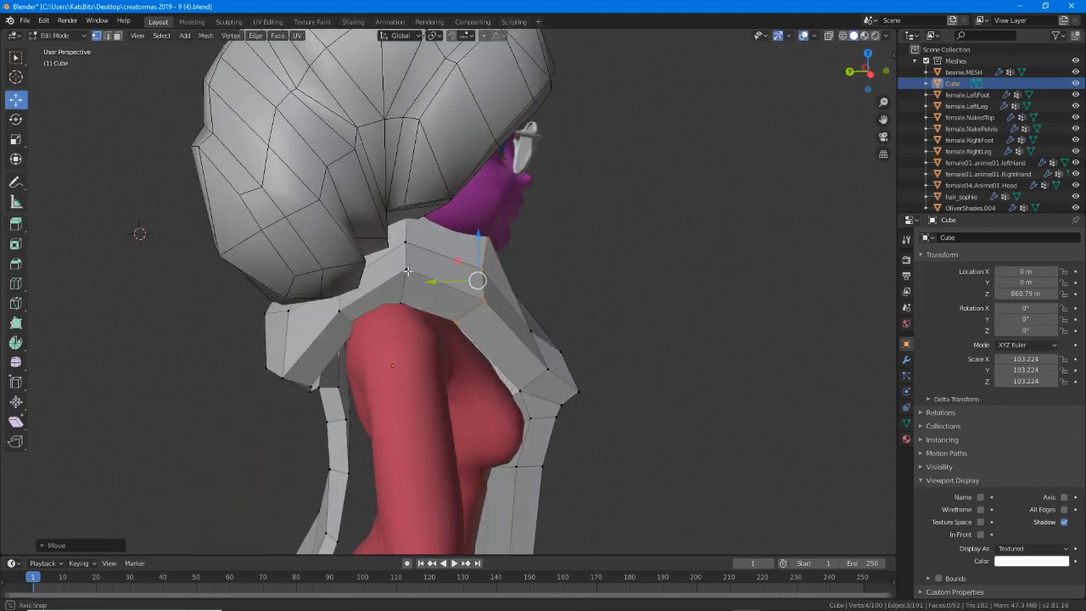
pyautogui.moveTo(404, 280); pyautogui.dragTo(407, 243)
pyautogui.keyDown('shift'); pyautogui.click(404, 217); pyautogui.keyUp('shift')
pyautogui.moveTo(419, 288); pyautogui.dragTo(367, 301, button='middle')
pyautogui.press('g')
pyautogui.click(388, 271)
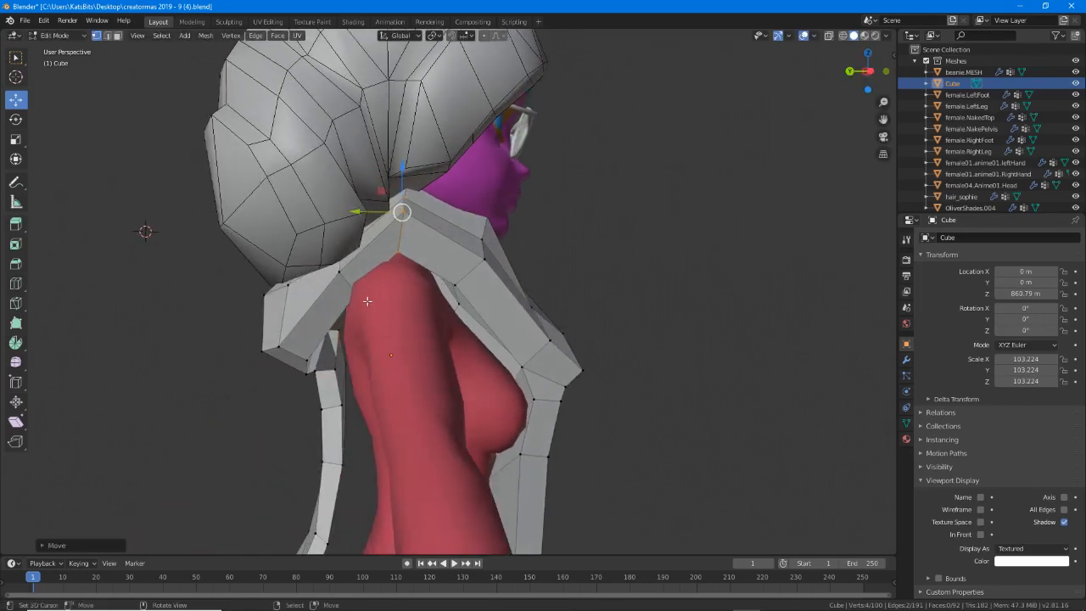
# Hide the beanie mesh and move the scarf vertices behind the shoulders to follow the body.
pyautogui.click(1075, 72)
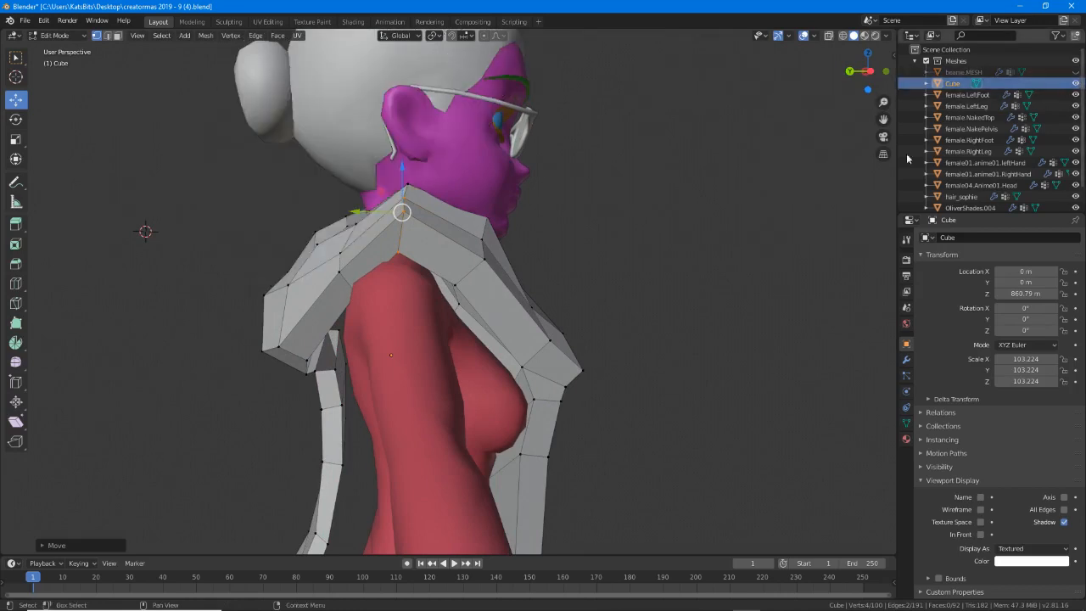
pyautogui.click(349, 284)
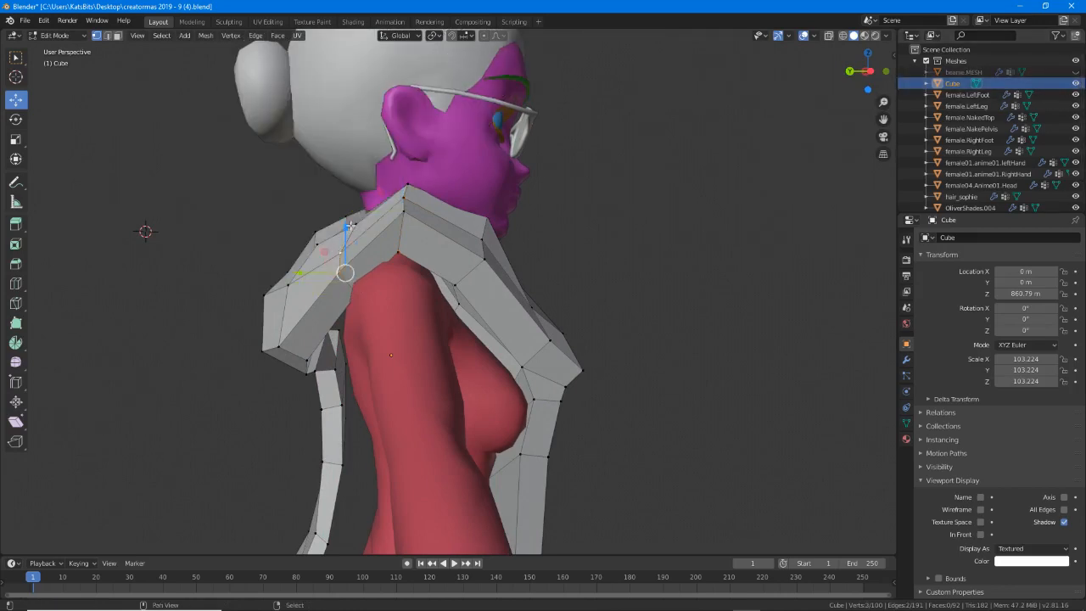
pyautogui.moveTo(366, 240); pyautogui.dragTo(330, 246, button='middle')
pyautogui.keyDown('shift'); pyautogui.rightClick(359, 257); pyautogui.keyUp('shift')
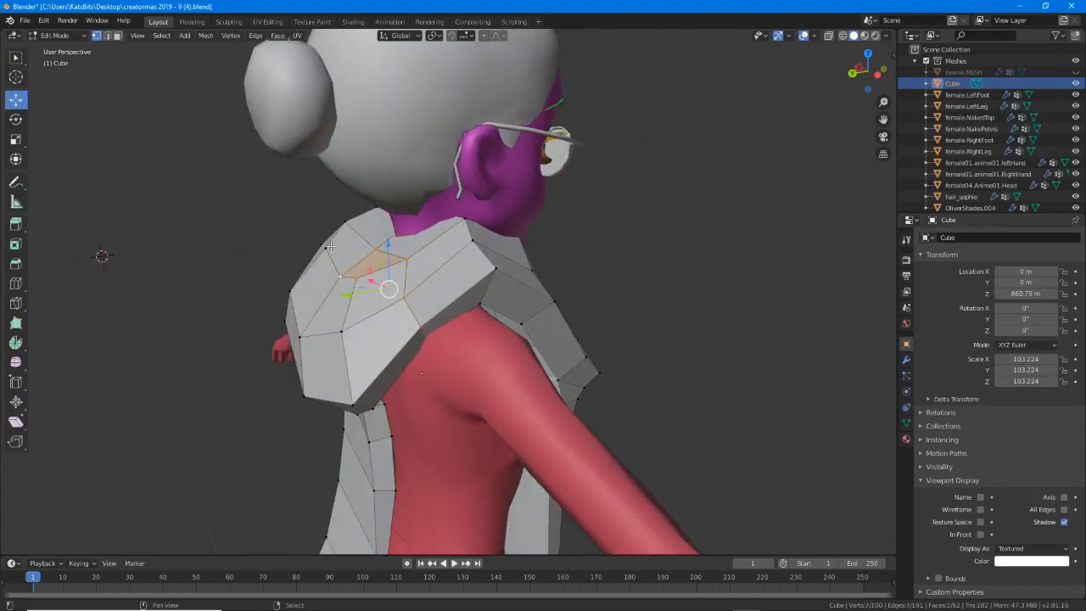
pyautogui.moveTo(389, 289); pyautogui.dragTo(450, 290, button='middle')
pyautogui.press('g')
pyautogui.click(324, 256)
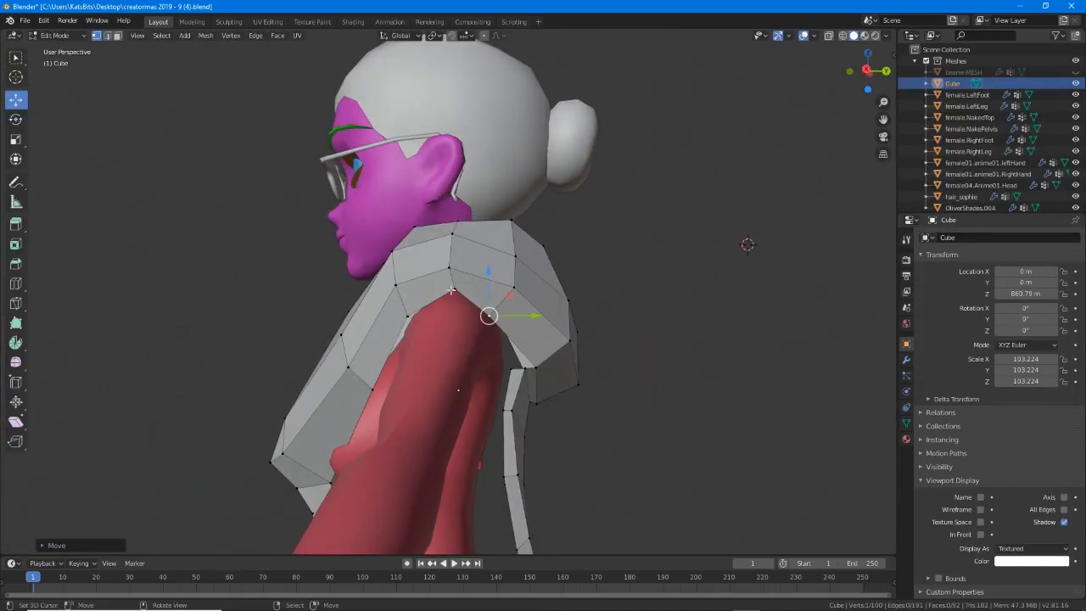
# Reposition the scarf vertices over the left shoulder and around that side of the collar to clear the body.
pyautogui.press('g')
pyautogui.moveTo(444, 297); pyautogui.dragTo(414, 312)
pyautogui.moveTo(389, 344); pyautogui.dragTo(612, 300, button='middle')
pyautogui.click(440, 231)
pyautogui.press('g')
pyautogui.click(441, 291)
pyautogui.press('g')
pyautogui.click(409, 295)
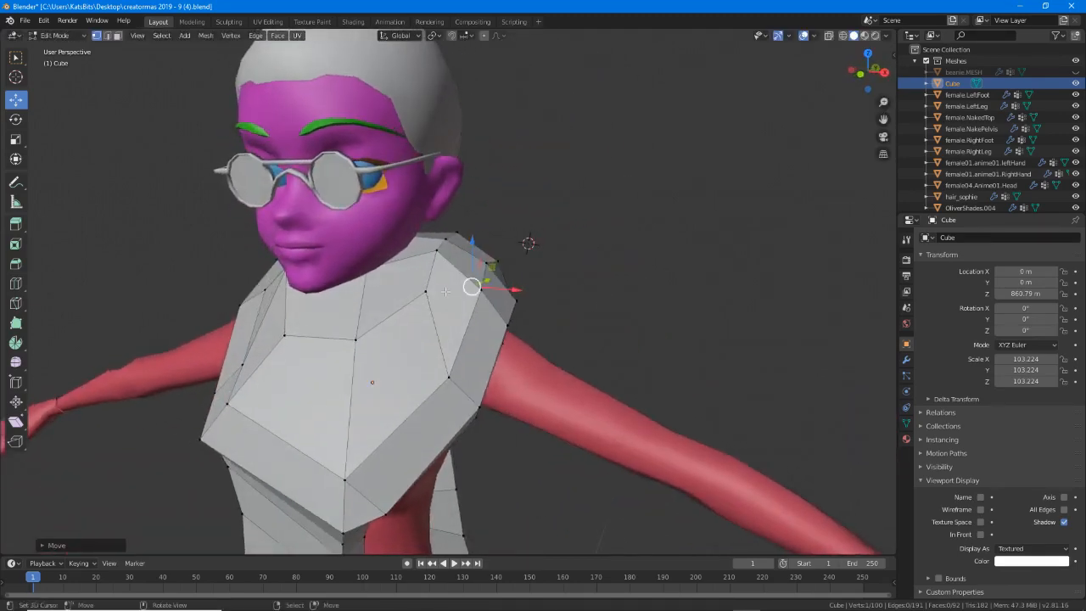
# Slide the front collar vertex beside the chin along its edge on the character's right side.
pyautogui.moveTo(445, 291); pyautogui.dragTo(474, 246, button='middle')
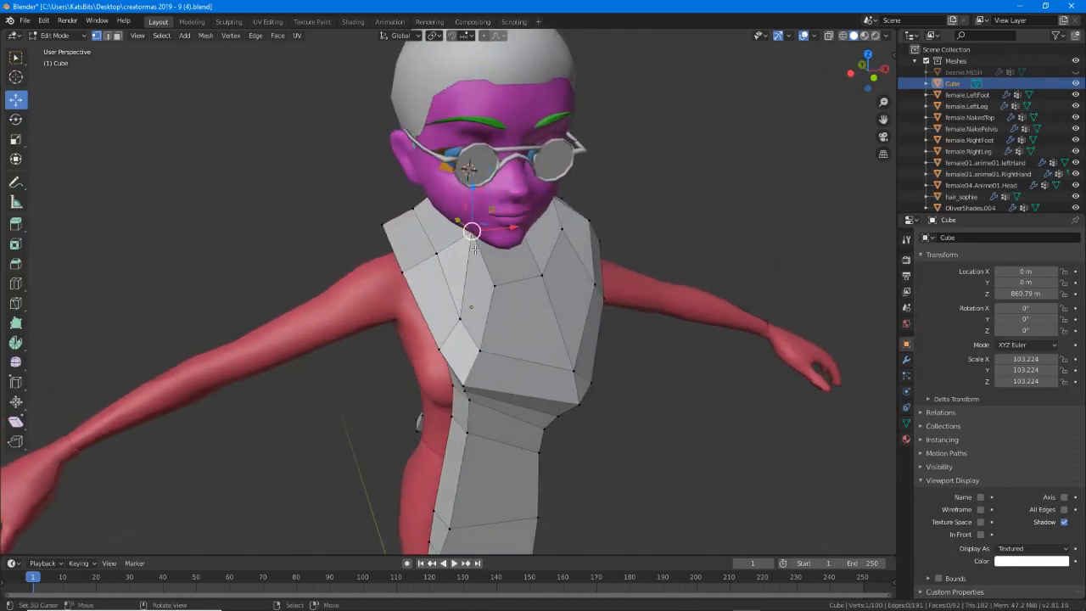
pyautogui.scroll(4, 474, 246)
pyautogui.hotkey('shift', 'v')
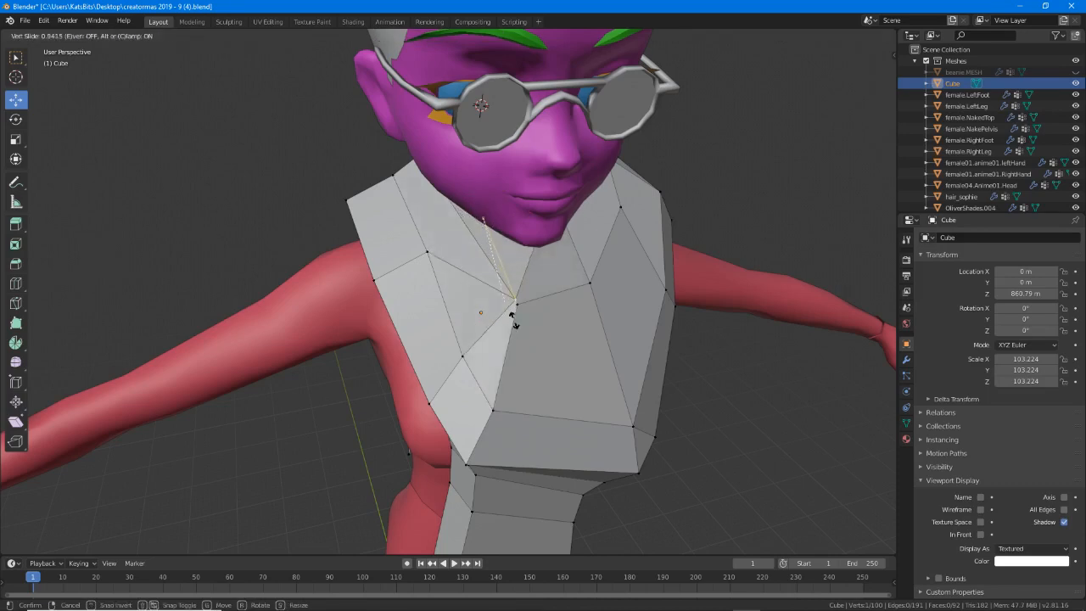
pyautogui.click(477, 235)
pyautogui.moveTo(477, 235); pyautogui.dragTo(458, 280, button='middle')
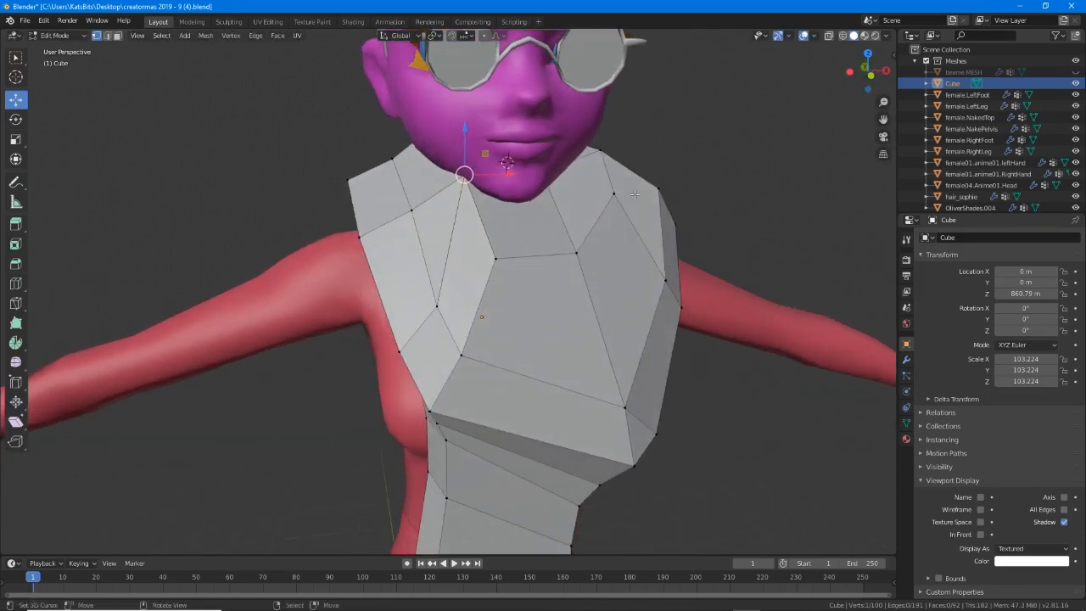
# Cut a new edge across the collar front below the chin with the Knife, and triangulate the adjoining face on the character's right side.
pyautogui.press('k')
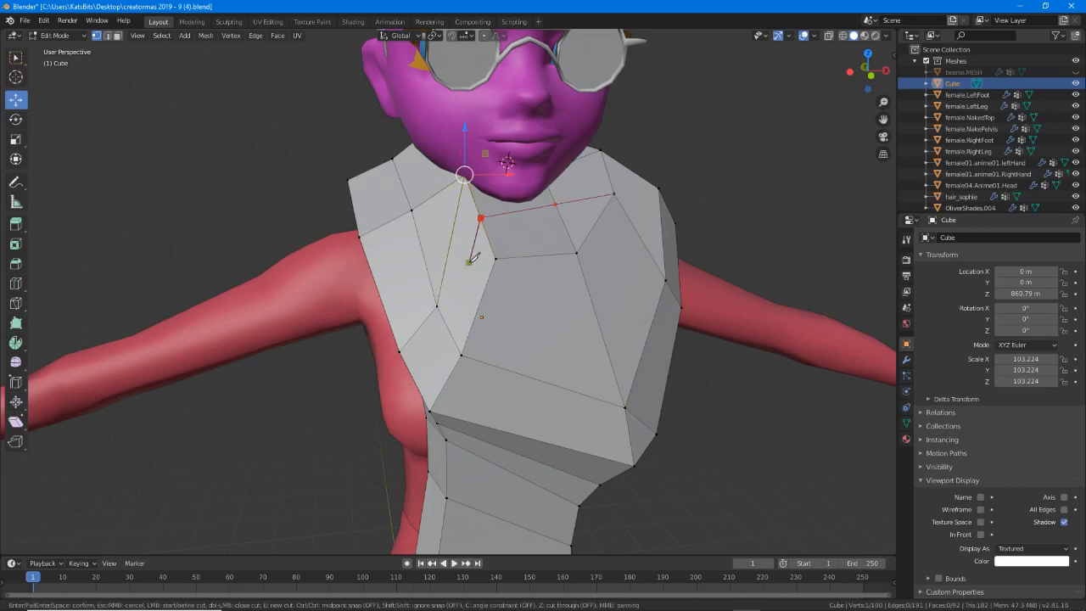
pyautogui.press('Return')
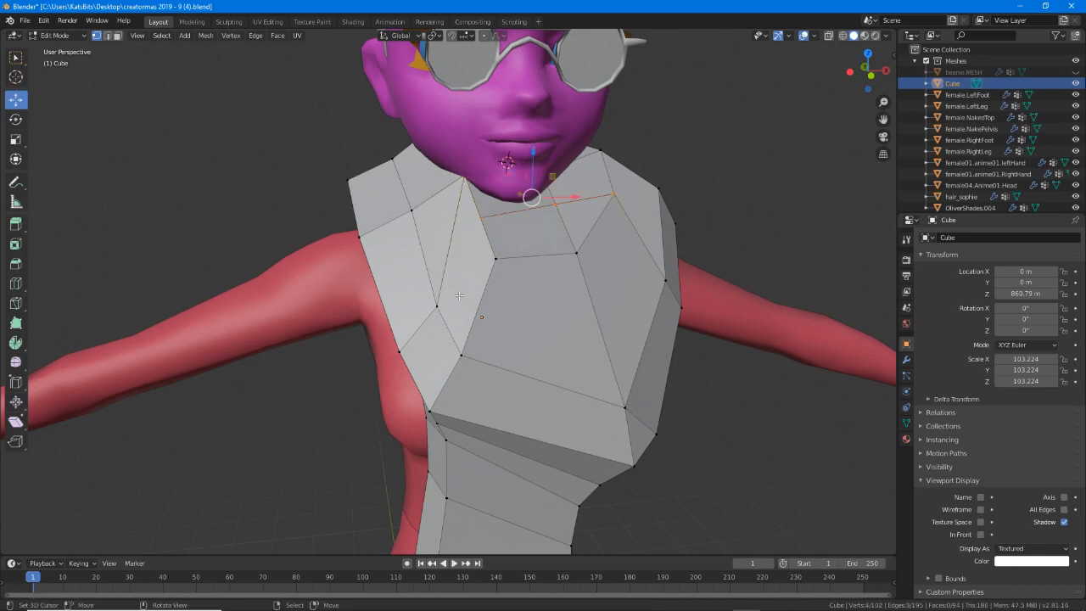
pyautogui.click(450, 291)
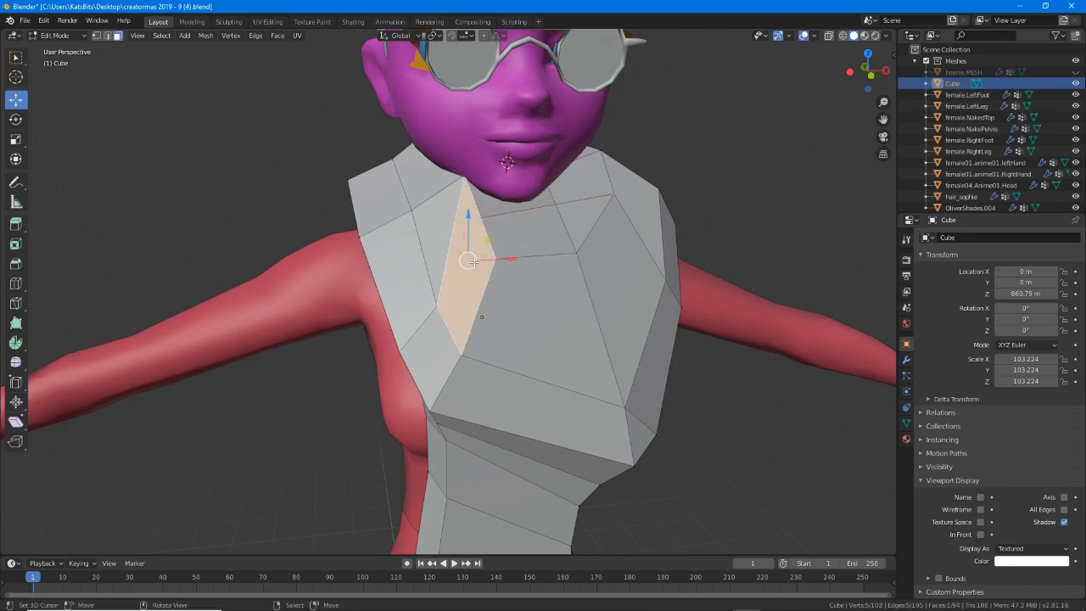
pyautogui.hotkey('ctrl', 't')
pyautogui.moveTo(473, 280); pyautogui.dragTo(493, 300, button='middle')
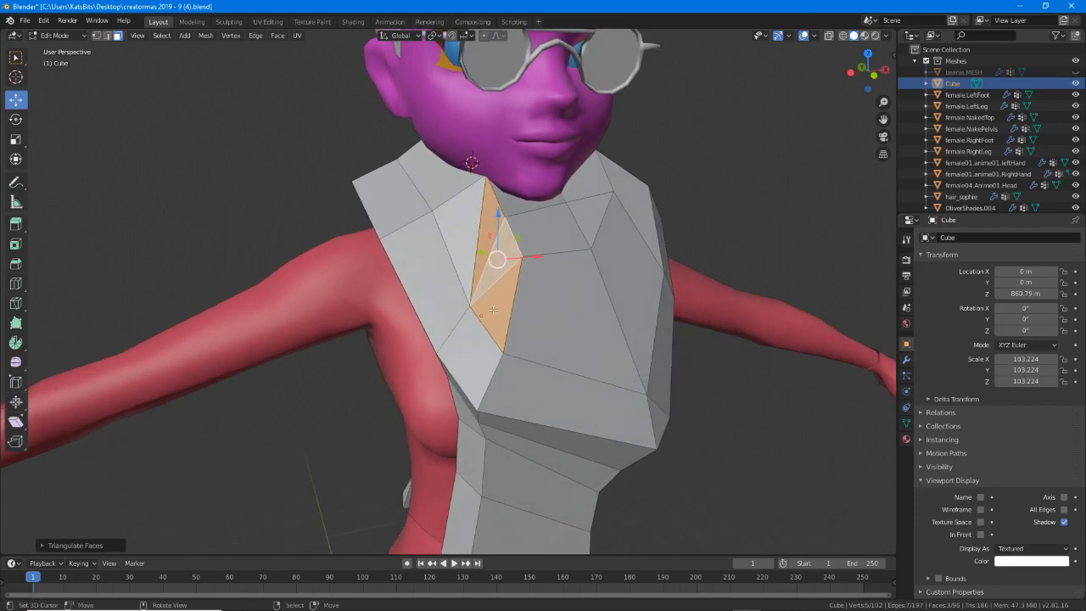
# Join the triangles beside the new collar cut into two quads, merging the upper triangle with its neighbouring face.
pyautogui.click(493, 300)
pyautogui.keyDown('shift'); pyautogui.click(495, 264); pyautogui.keyUp('shift')
pyautogui.hotkey('alt', 'j')
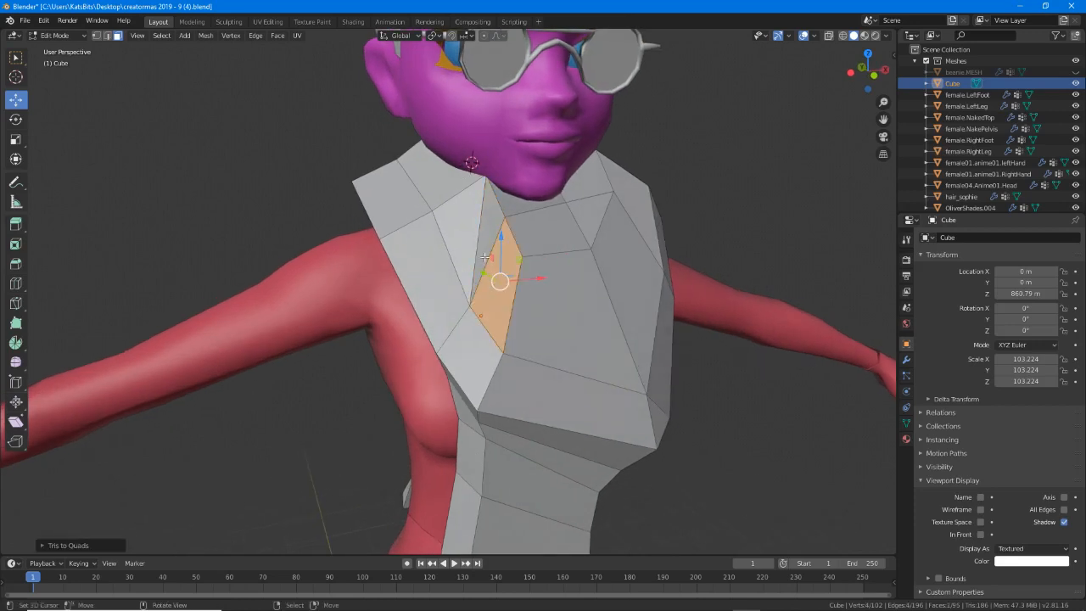
pyautogui.click(485, 253)
pyautogui.keyDown('shift'); pyautogui.click(463, 235); pyautogui.keyUp('shift')
pyautogui.hotkey('alt', 'j')
pyautogui.moveTo(463, 240); pyautogui.dragTo(515, 306, button='middle')
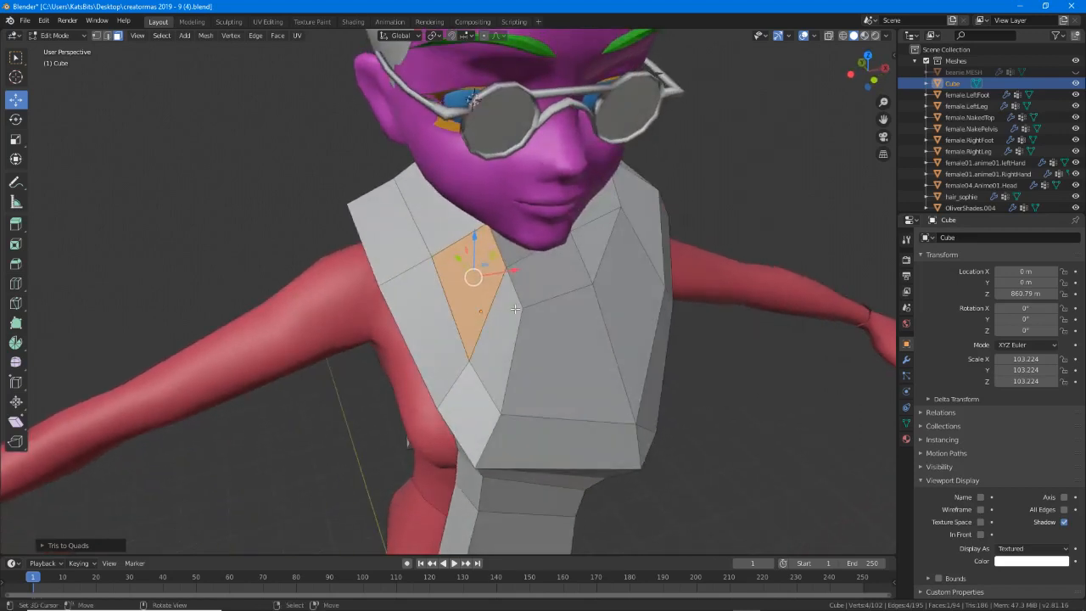
# Move the individual vertices of the collar front below the chin to even out the spacing around the new edge.
pyautogui.press('1')
pyautogui.moveTo(539, 313); pyautogui.dragTo(458, 237, button='middle')
pyautogui.press('g')
pyautogui.click(614, 307)
pyautogui.click(503, 241)
pyautogui.press('g')
pyautogui.click(514, 258)
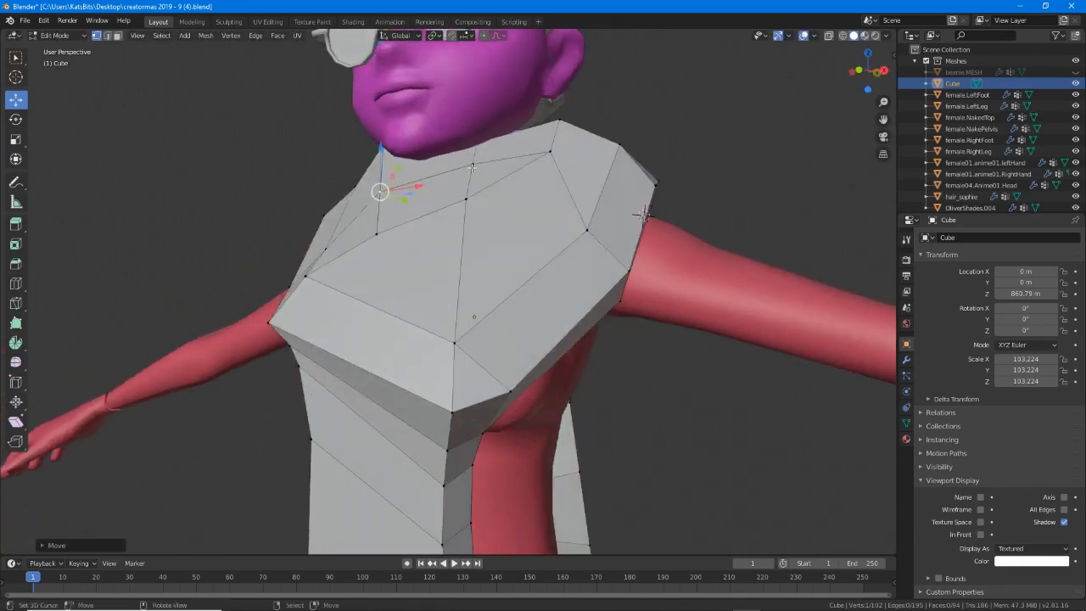
pyautogui.moveTo(472, 167); pyautogui.dragTo(451, 305, button='middle')
pyautogui.press('g')
pyautogui.click(446, 340)
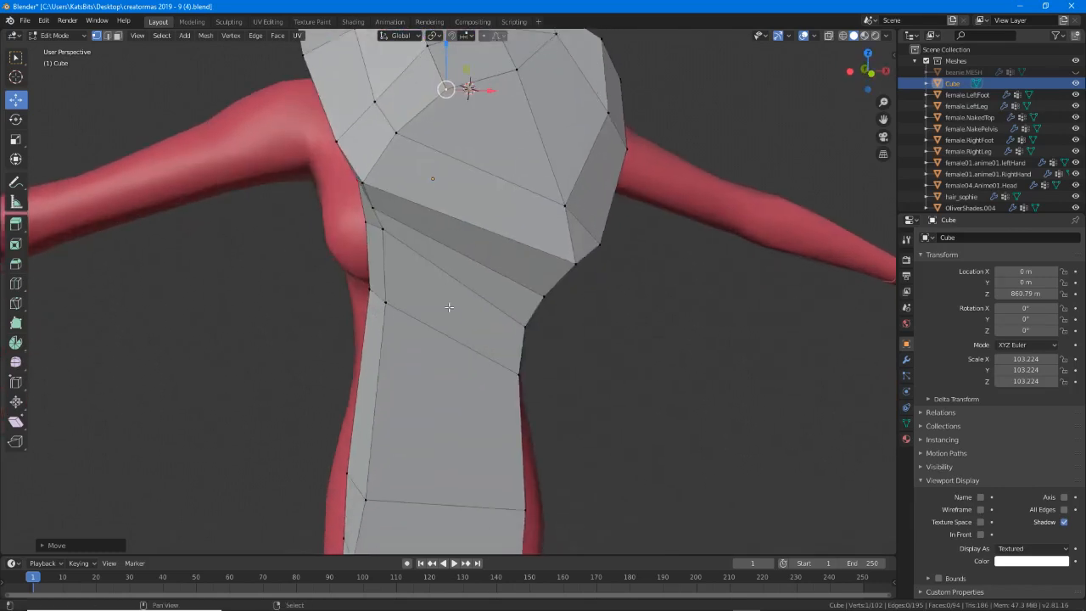
# Examine the scarf's front from collar to hanging panel to plan an edge running down from the open collar vertex.
pyautogui.scroll(-3, 450, 254)
pyautogui.moveTo(450, 200); pyautogui.dragTo(453, 223, button='middle')
pyautogui.scroll(1, 453, 223)
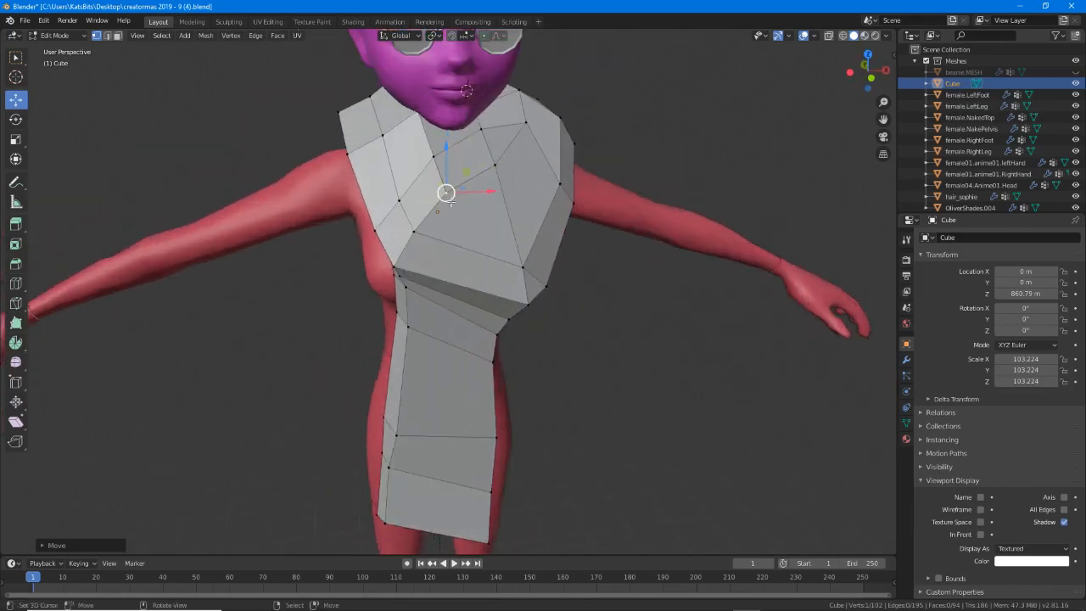
pyautogui.press('ctrl')
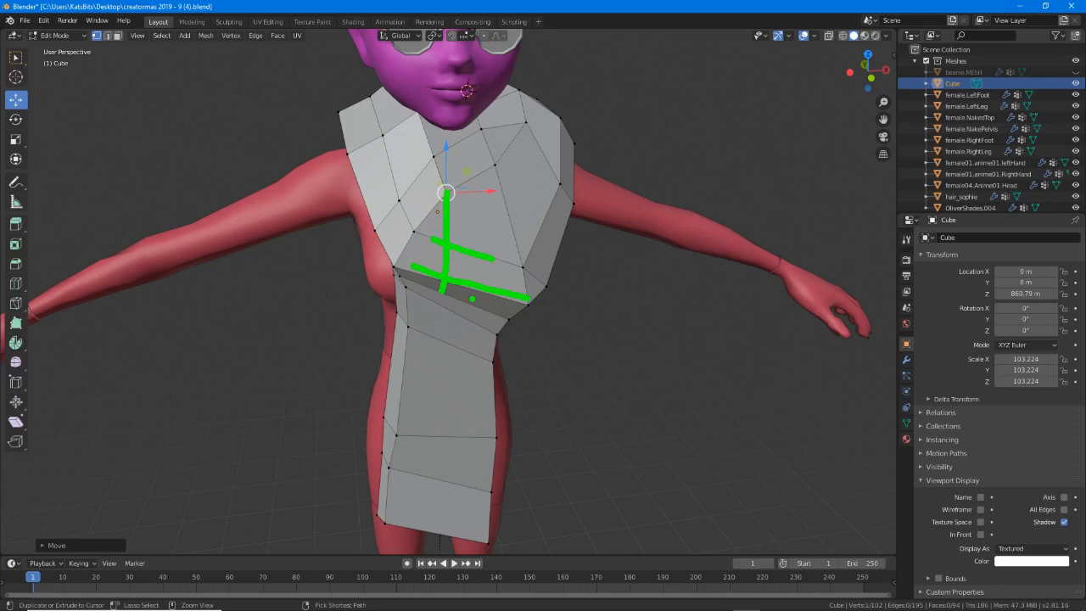
pyautogui.press('Escape')
pyautogui.scroll(2, 443, 212)
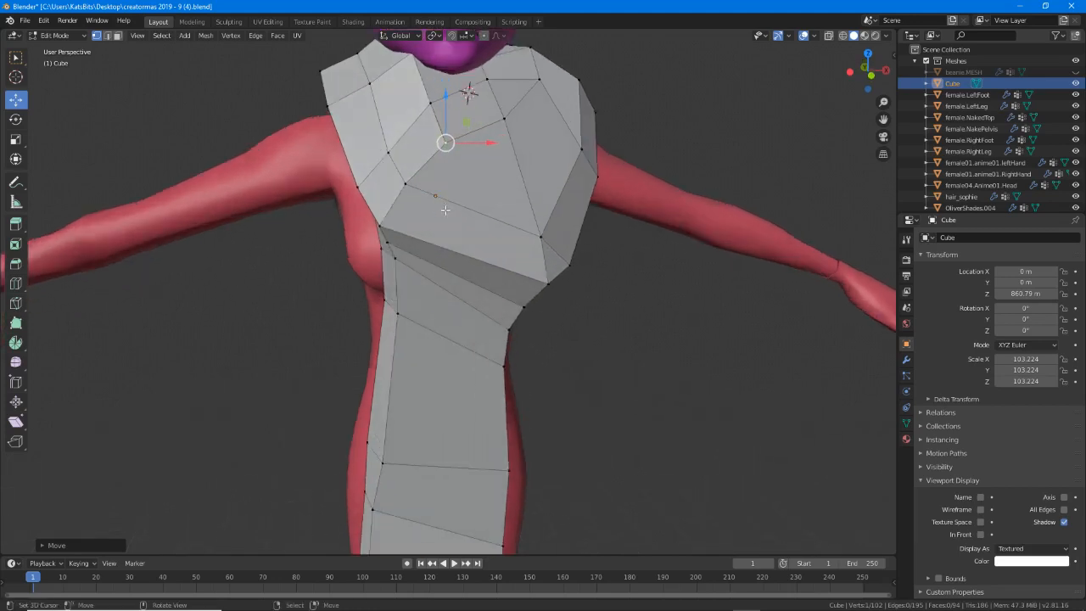
pyautogui.moveTo(448, 285); pyautogui.dragTo(450, 281, button='middle')
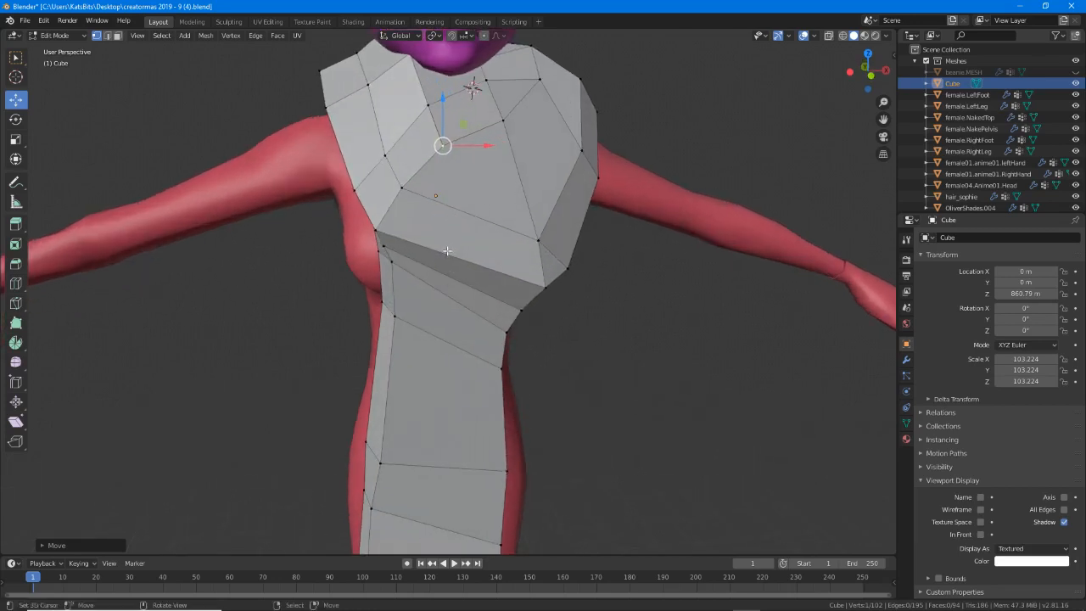
pyautogui.scroll(-2, 447, 321)
pyautogui.keyDown('shift'); pyautogui.moveTo(454, 373); pyautogui.dragTo(431, 249, button='middle'); pyautogui.keyUp('shift')
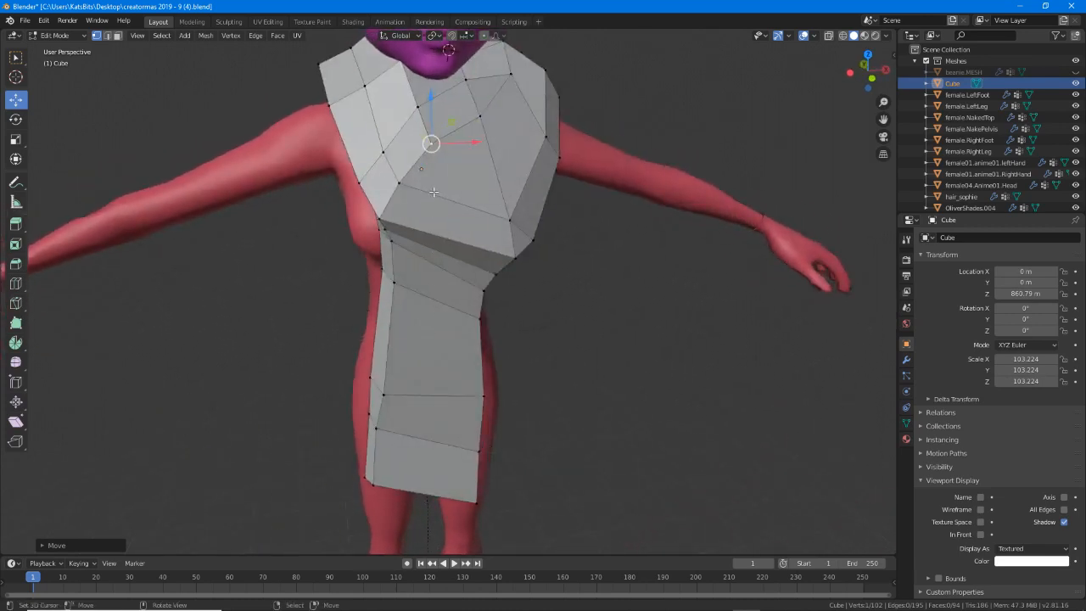
pyautogui.scroll(1, 433, 191)
pyautogui.keyDown('shift'); pyautogui.moveTo(434, 192); pyautogui.dragTo(454, 394, button='middle'); pyautogui.keyUp('shift')
pyautogui.moveTo(414, 338); pyautogui.dragTo(368, 270, button='middle')
# Move the vertices where the collar's lower edge meets the hanging panel on the character's right side.
pyautogui.click(505, 308)
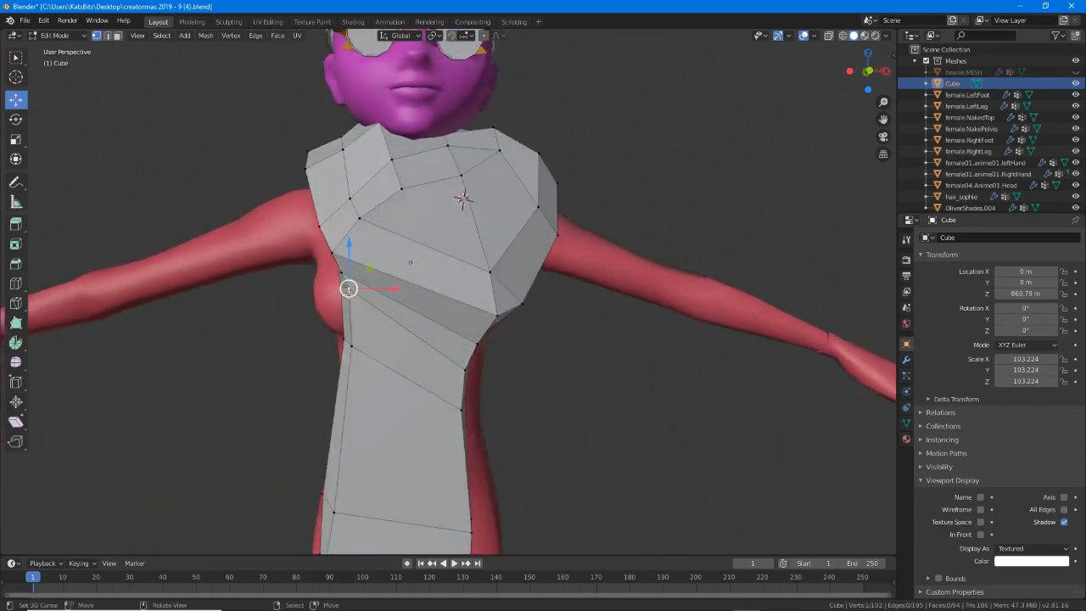
pyautogui.moveTo(351, 277); pyautogui.dragTo(357, 276)
pyautogui.moveTo(359, 276); pyautogui.dragTo(395, 290, button='middle')
pyautogui.click(391, 248)
pyautogui.press('g')
pyautogui.click(401, 266)
pyautogui.scroll(-3, 395, 267)
pyautogui.scroll(4, 410, 278)
# Cut an edge with the Knife from the front collar vertex down through the collar's lower edge to its underside.
pyautogui.press('k')
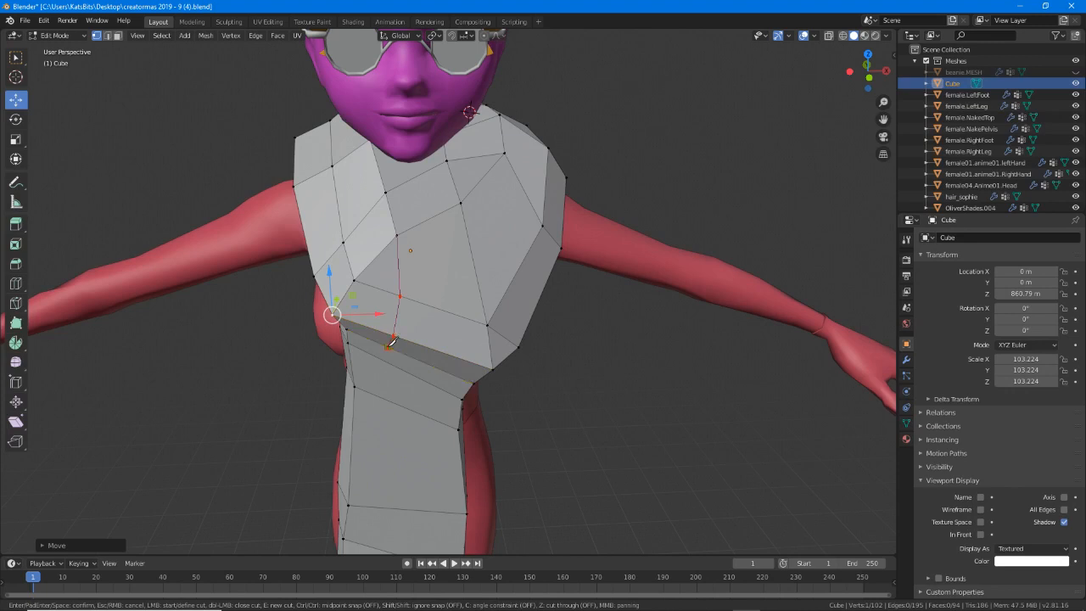
pyautogui.press('Return')
pyautogui.moveTo(391, 348)
pyautogui.mouseDown(button='middle')
pyautogui.moveTo(407, 314)
pyautogui.moveTo(402, 351)
pyautogui.mouseUp(button='middle')
# Merge the doubled vertices where the new cut crosses the upper chest edge, using At First.
pyautogui.rightClick(375, 380)
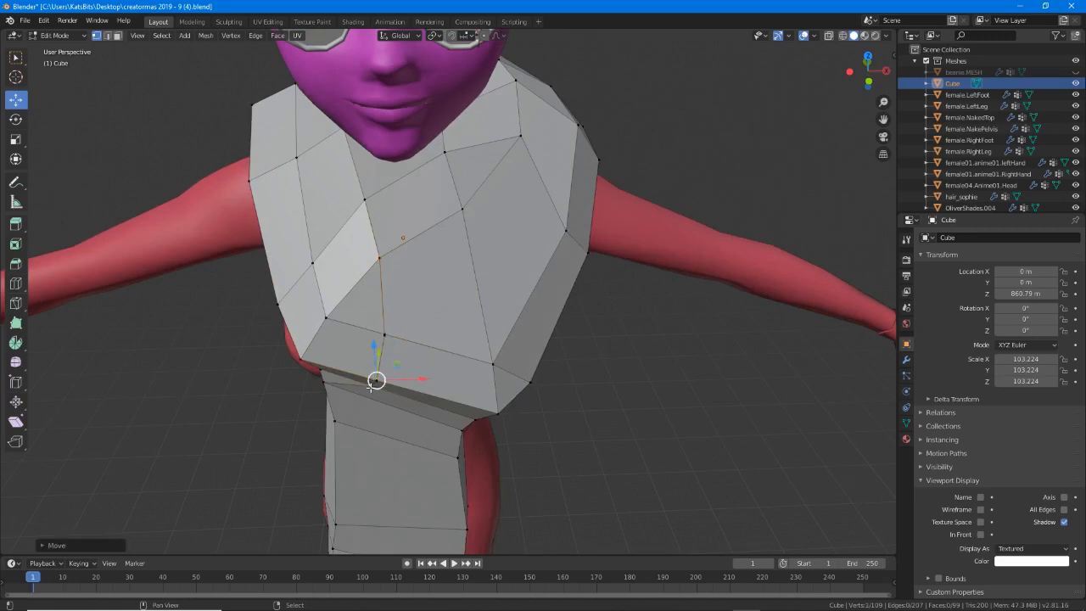
pyautogui.keyDown('shift'); pyautogui.rightClick(373, 387); pyautogui.keyUp('shift')
pyautogui.keyDown('shift'); pyautogui.rightClick(374, 387); pyautogui.keyUp('shift')
pyautogui.moveTo(374, 387); pyautogui.dragTo(388, 361, button='middle')
pyautogui.scroll(3, 388, 361)
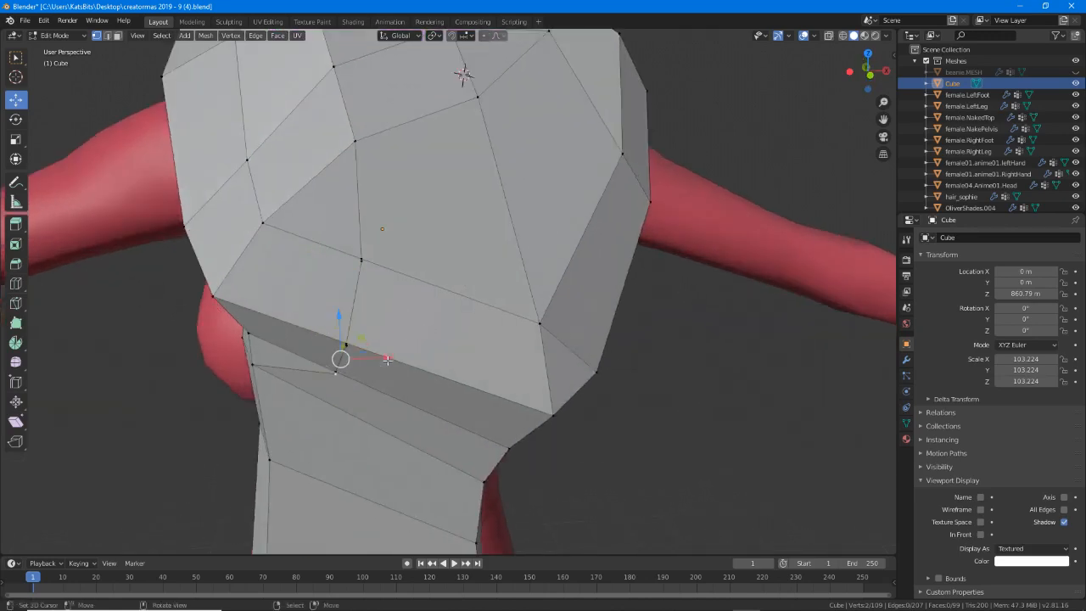
pyautogui.scroll(2, 372, 356)
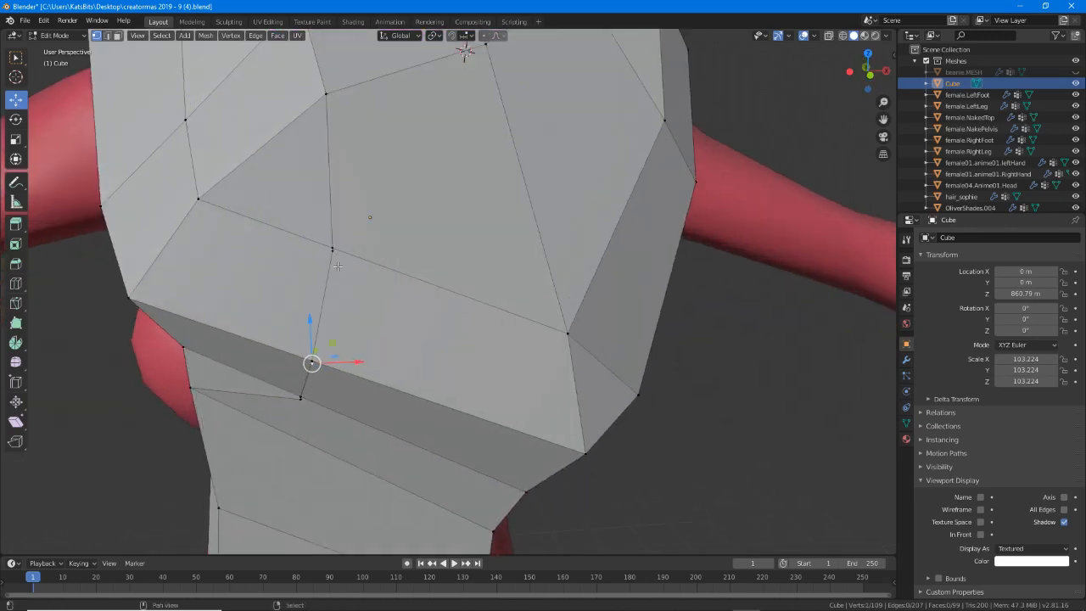
pyautogui.scroll(2, 337, 260)
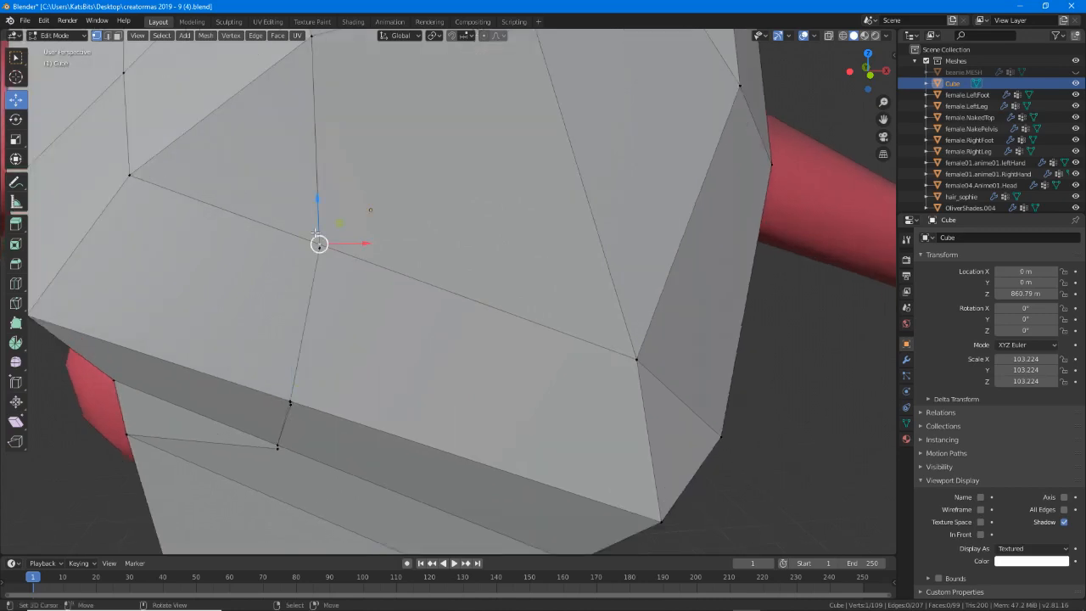
pyautogui.click(231, 35)
pyautogui.moveTo(255, 209)
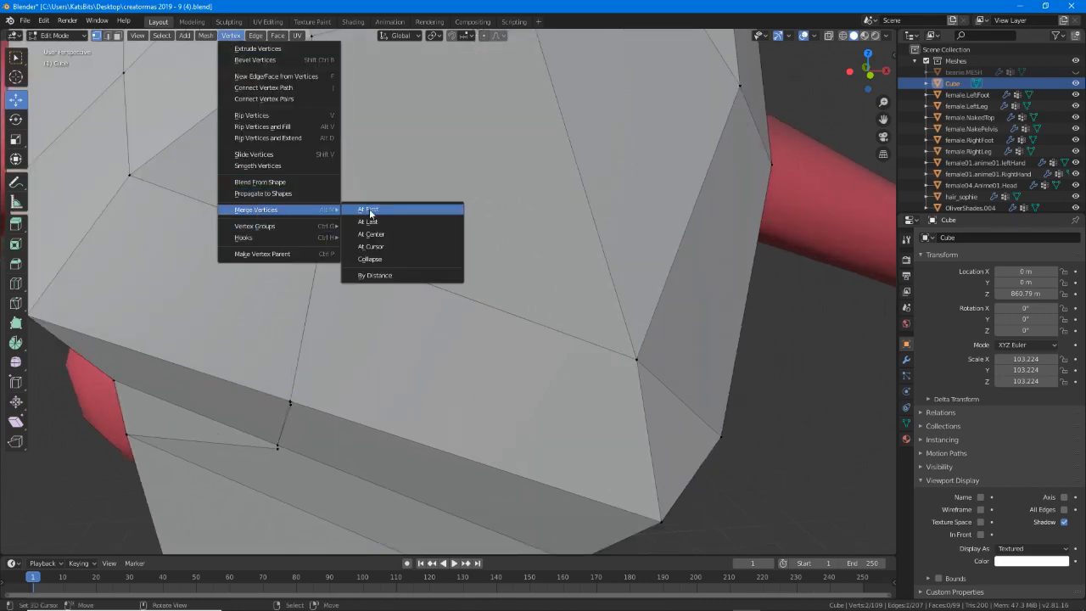
pyautogui.click(369, 213)
pyautogui.moveTo(374, 229); pyautogui.dragTo(371, 258, button='middle')
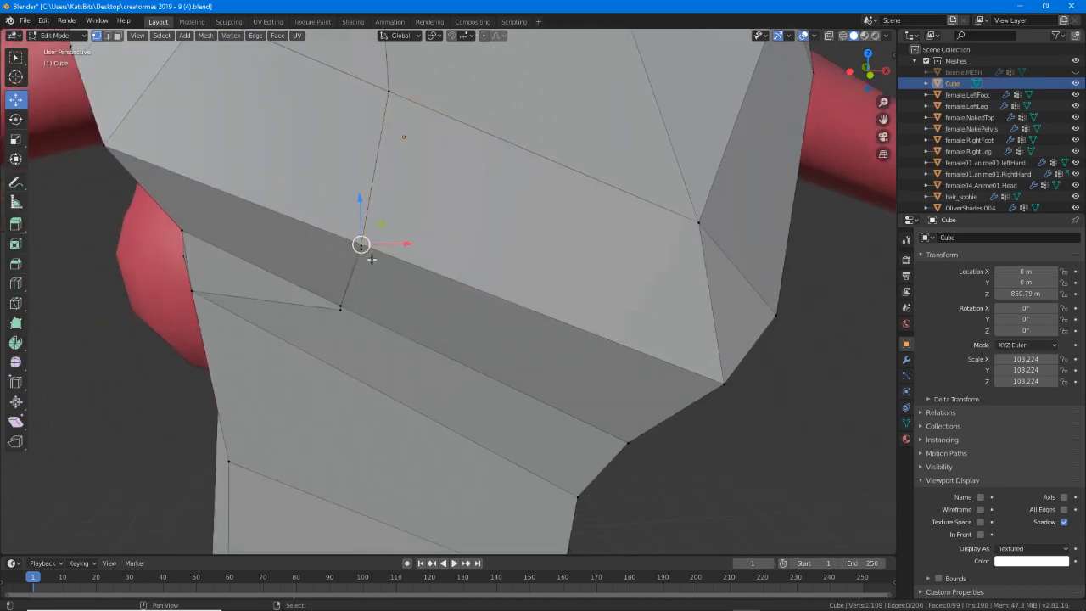
# Select the overlapping vertices where the cut crosses the collar's lower rim and merge them At First.
pyautogui.scroll(4, 343, 221)
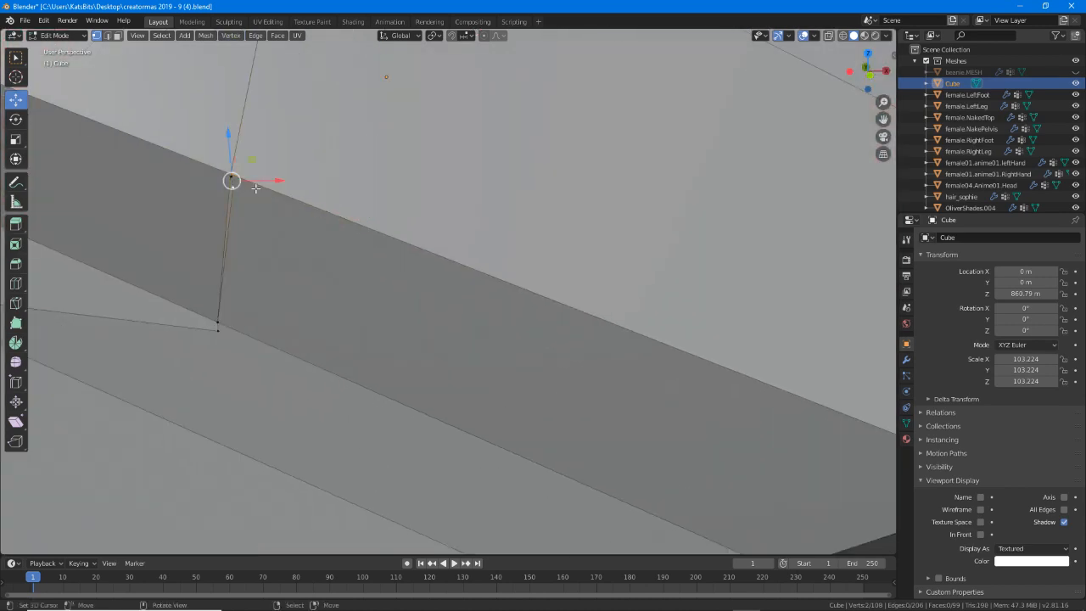
pyautogui.moveTo(256, 188); pyautogui.dragTo(362, 284, button='middle')
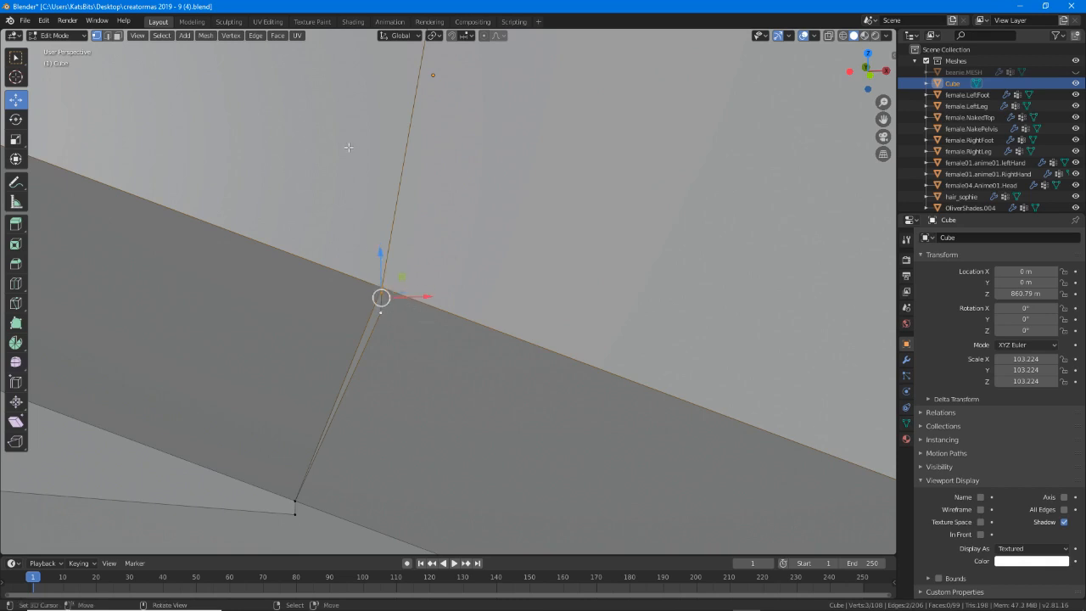
pyautogui.click(253, 36)
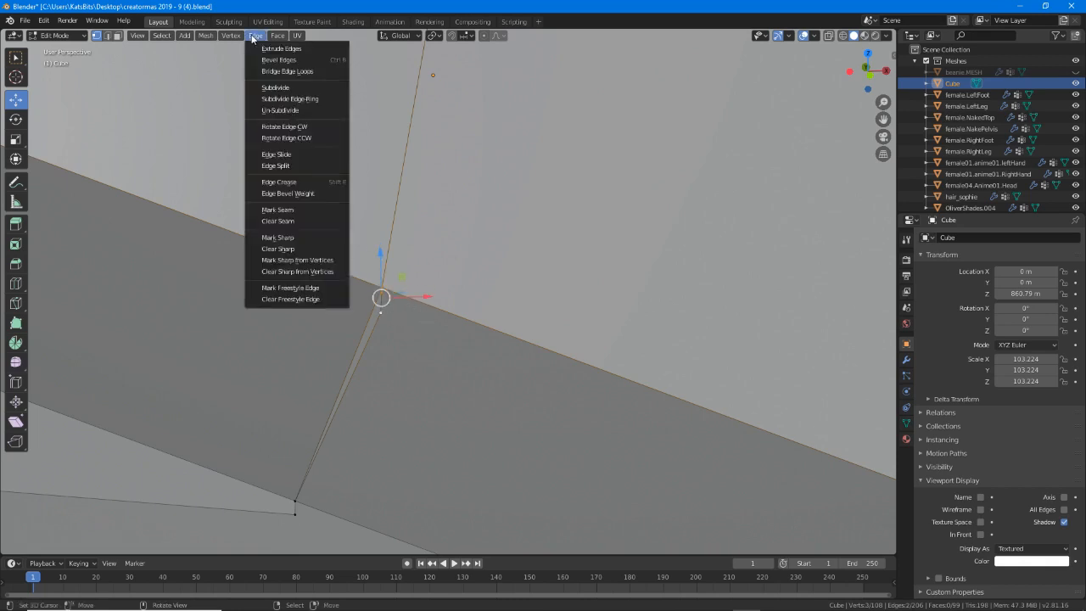
pyautogui.moveTo(238, 38)
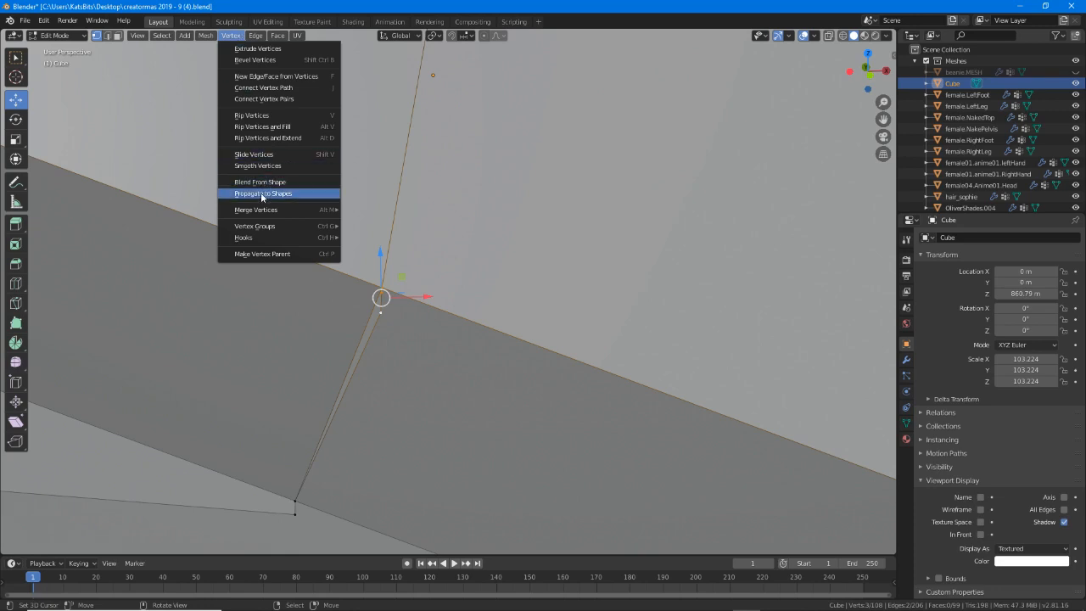
pyautogui.moveTo(264, 211)
pyautogui.click(363, 211)
# Merge the two close vertices at the lower end of the cut on the collar's underside.
pyautogui.keyDown('shift'); pyautogui.moveTo(359, 349); pyautogui.dragTo(360, 293, button='middle'); pyautogui.keyUp('shift')
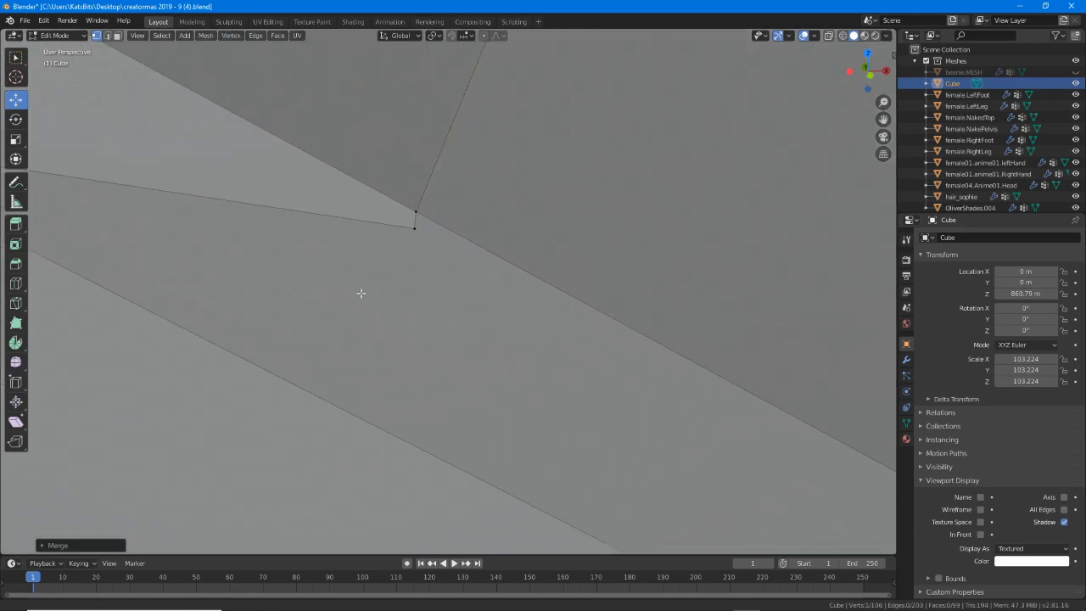
pyautogui.keyDown('shift'); pyautogui.click(416, 225); pyautogui.keyUp('shift')
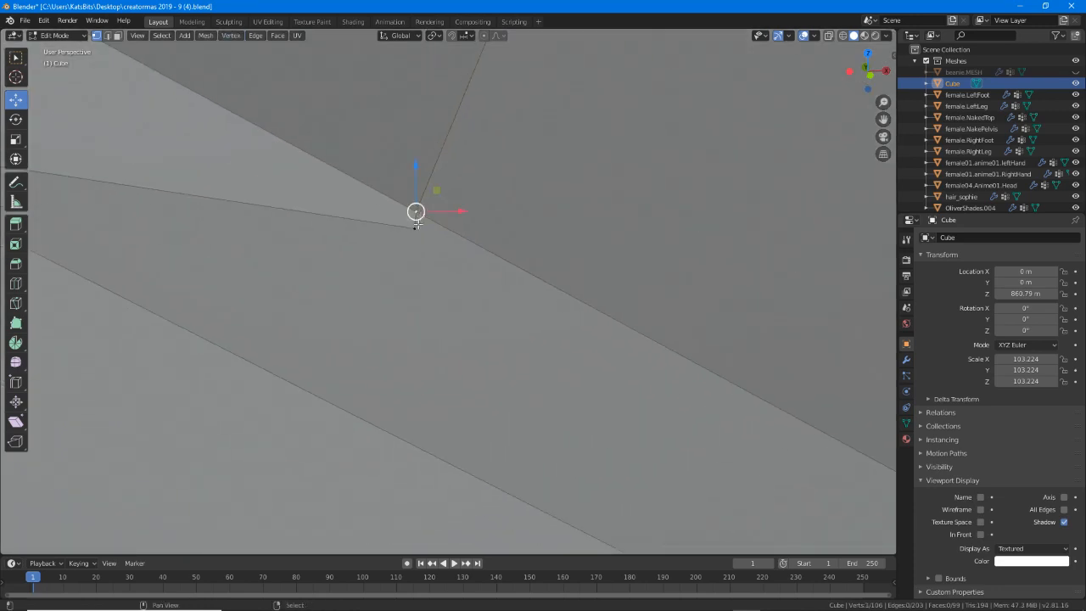
pyautogui.click(229, 37)
pyautogui.moveTo(248, 228)
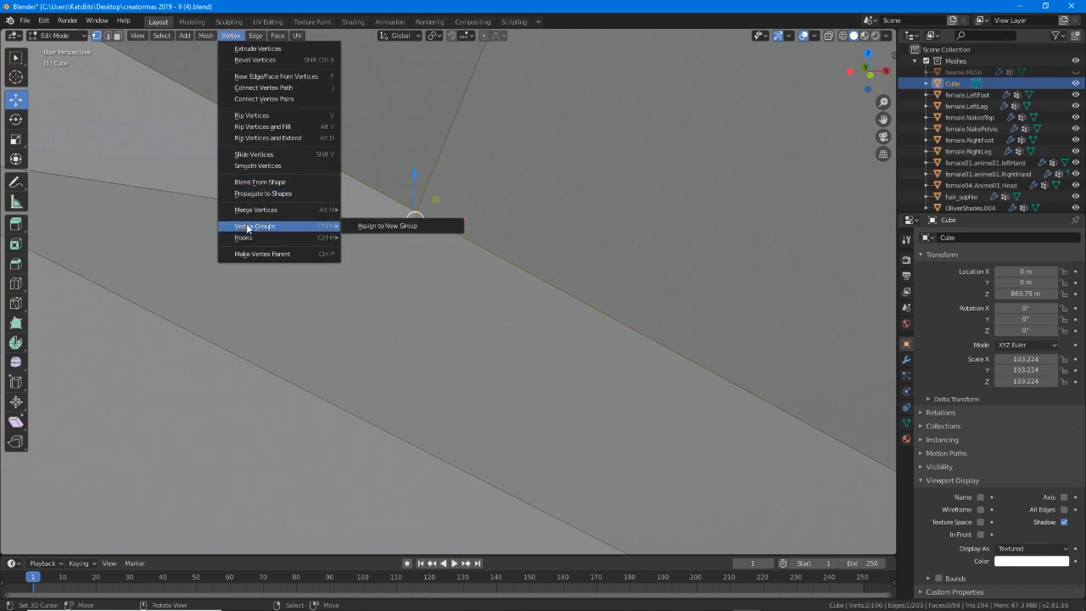
pyautogui.moveTo(272, 210)
pyautogui.click(380, 208)
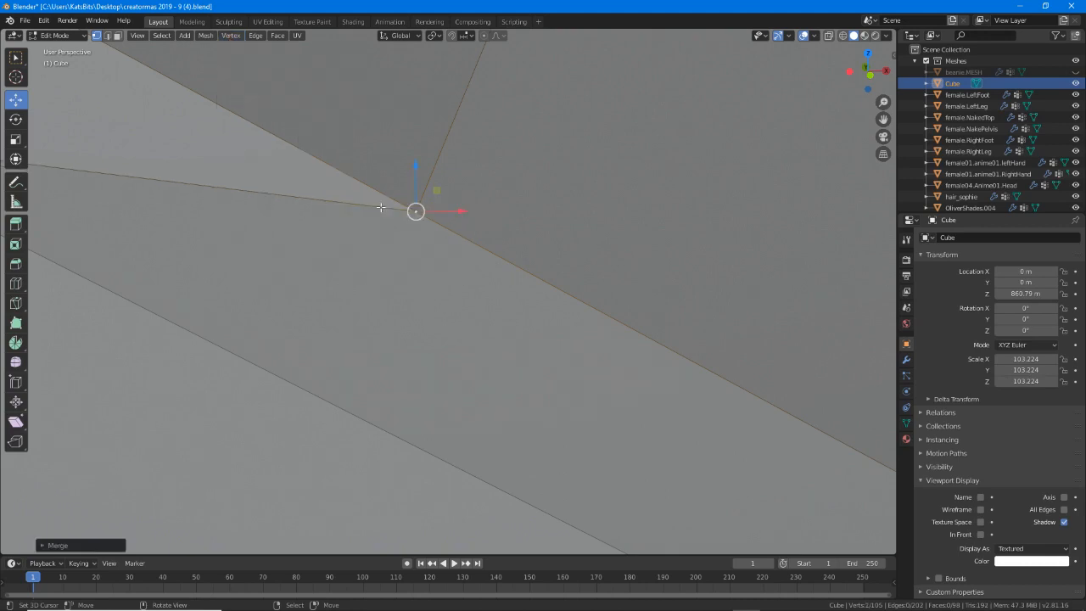
# Move the pair of vertices at the collar's lower front corner, above the hanging panel on the character's right side.
pyautogui.scroll(-8, 382, 214)
pyautogui.moveTo(457, 271); pyautogui.dragTo(397, 255, button='middle')
pyautogui.click(406, 292)
pyautogui.press('g')
pyautogui.click(436, 353)
pyautogui.press('g')
pyautogui.click(356, 258)
pyautogui.scroll(-3, 397, 255)
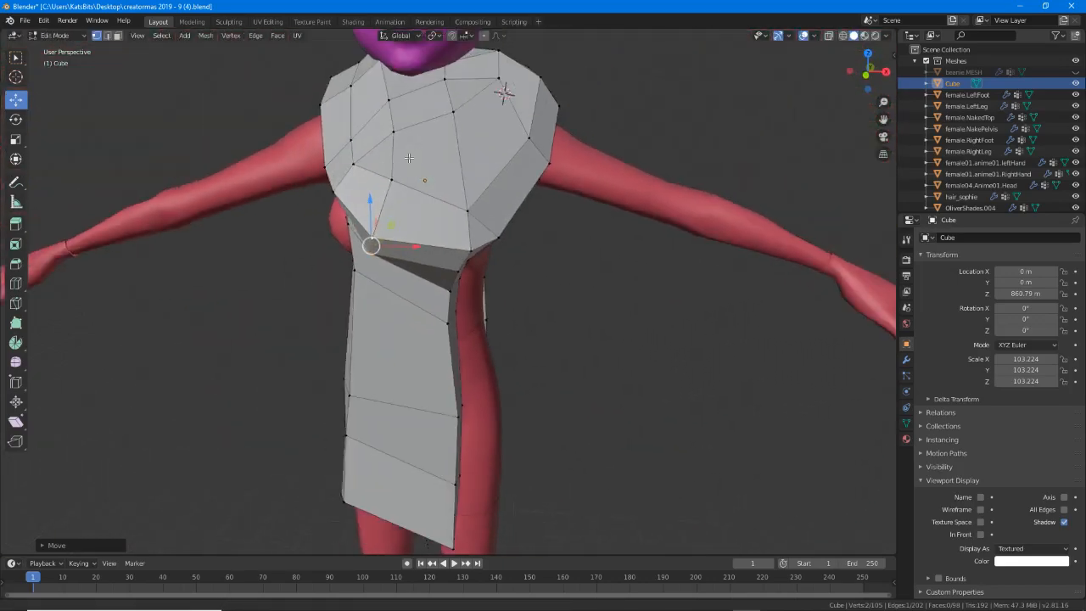
# Cut an edge with the Knife from the collar's lower front corner vertex across the hanging panel to its side-edge vertex.
pyautogui.keyDown('shift'); pyautogui.moveTo(422, 168); pyautogui.dragTo(422, 267, button='middle'); pyautogui.keyUp('shift')
pyautogui.scroll(2, 449, 290)
pyautogui.scroll(2, 428, 301)
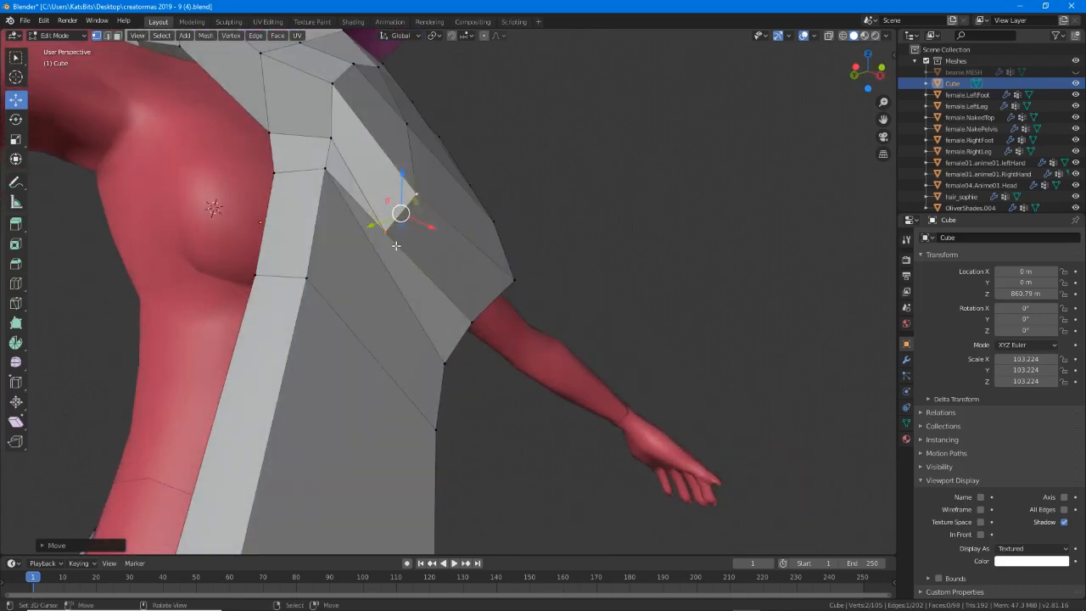
pyautogui.press('k')
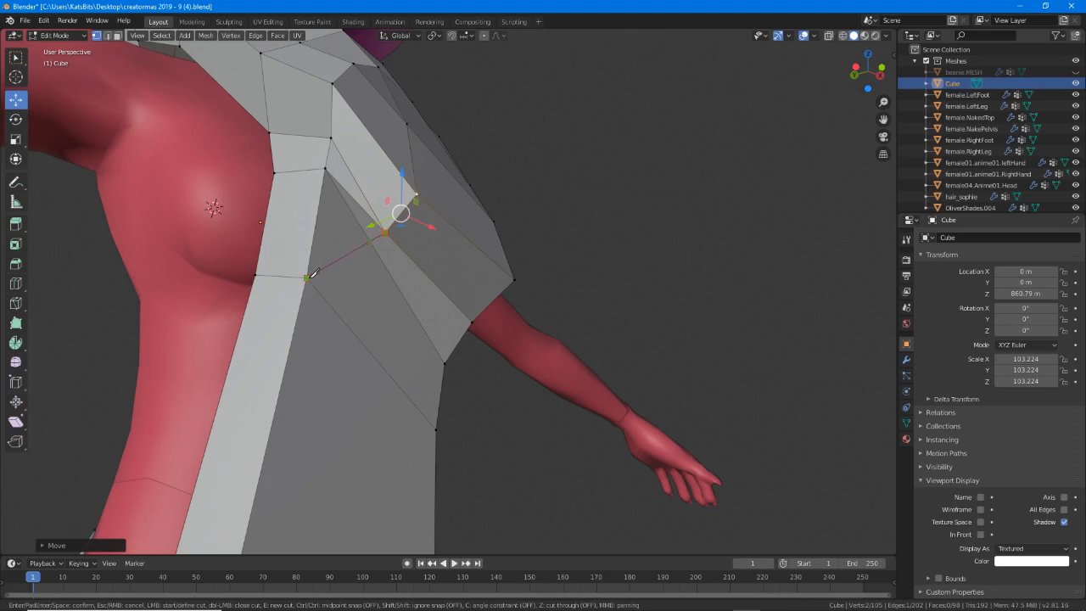
pyautogui.click(307, 277)
pyautogui.press('Return')
# Reposition the vertices around the new cut where the hanging panel meets the collar's underside.
pyautogui.moveTo(365, 288); pyautogui.dragTo(435, 325, button='middle')
pyautogui.press('g')
pyautogui.click(434, 362)
pyautogui.press('g')
pyautogui.click(266, 302)
pyautogui.press('g')
pyautogui.click(404, 404)
pyautogui.press('g')
pyautogui.click(290, 323)
pyautogui.press('g')
pyautogui.click(423, 386)
# Move the hanging panel's upper vertex up against the collar's lower front corner on the character's right side.
pyautogui.scroll(2, 335, 320)
pyautogui.rightClick(294, 325)
pyautogui.press('g')
pyautogui.click(296, 363)
pyautogui.press('g')
pyautogui.click(343, 372)
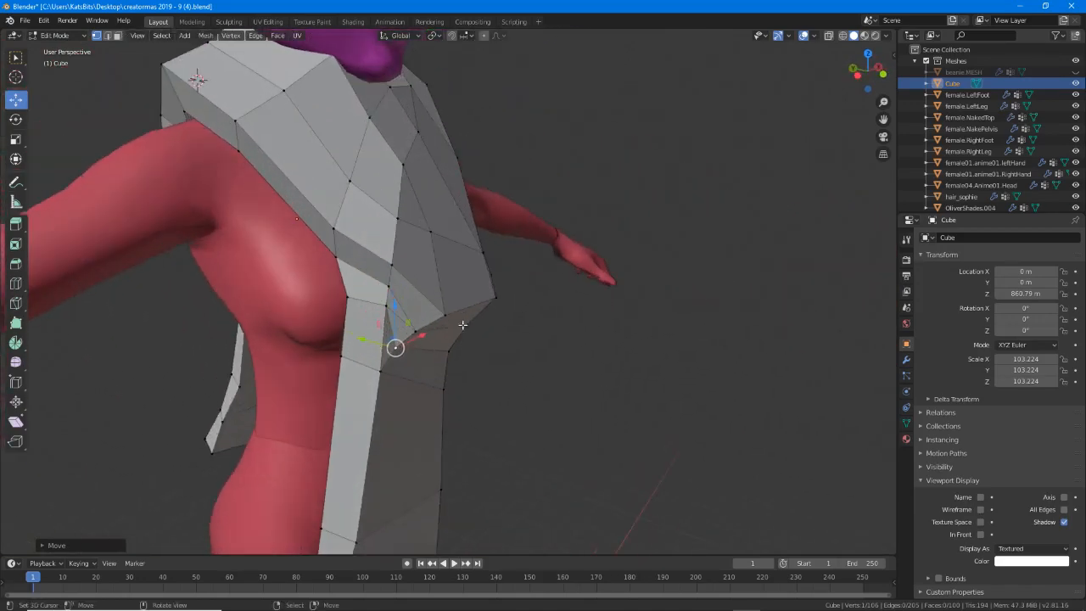
pyautogui.press('g')
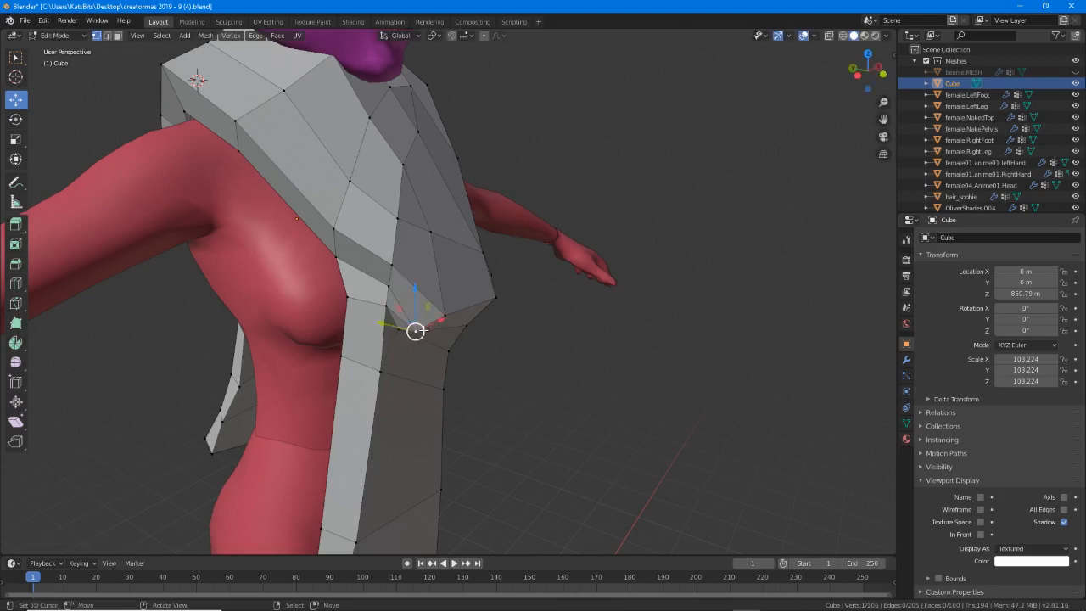
pyautogui.click(427, 325)
# Adjust the collar's lower corner and underside vertices so the panel tucks beneath the collar's rim.
pyautogui.moveTo(420, 323); pyautogui.dragTo(376, 291, button='middle')
pyautogui.press('g')
pyautogui.click(323, 274)
pyautogui.scroll(2, 463, 303)
pyautogui.press('g')
pyautogui.click(467, 312)
pyautogui.press('g')
pyautogui.click(438, 346)
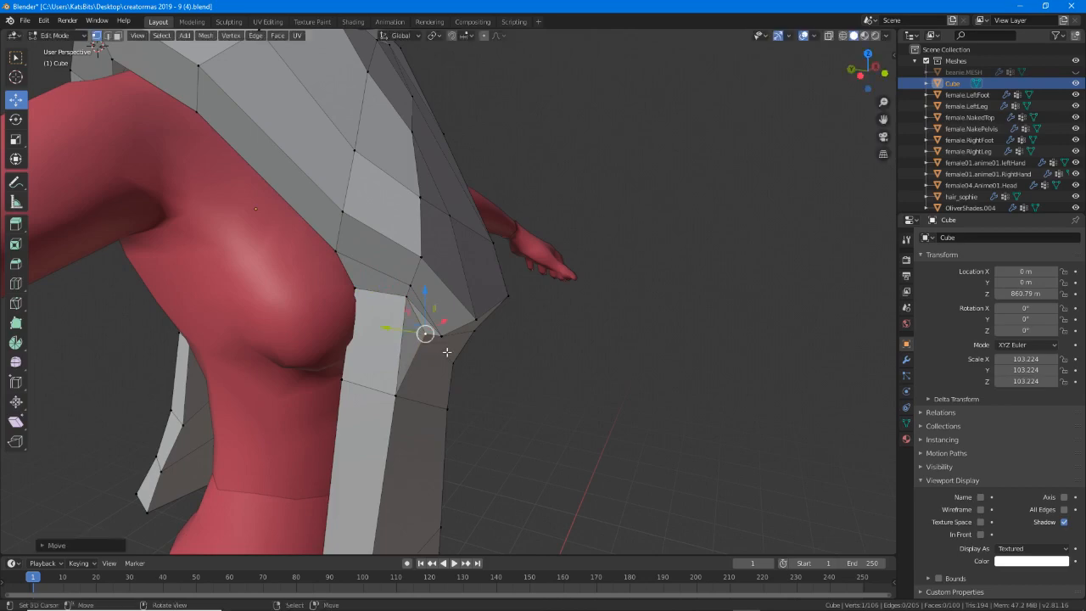
# Move the hanging panel's top corner vertex under the collar on the character's left side.
pyautogui.moveTo(427, 331); pyautogui.dragTo(408, 307, button='middle')
pyautogui.press('g')
pyautogui.click(357, 293)
pyautogui.press('g')
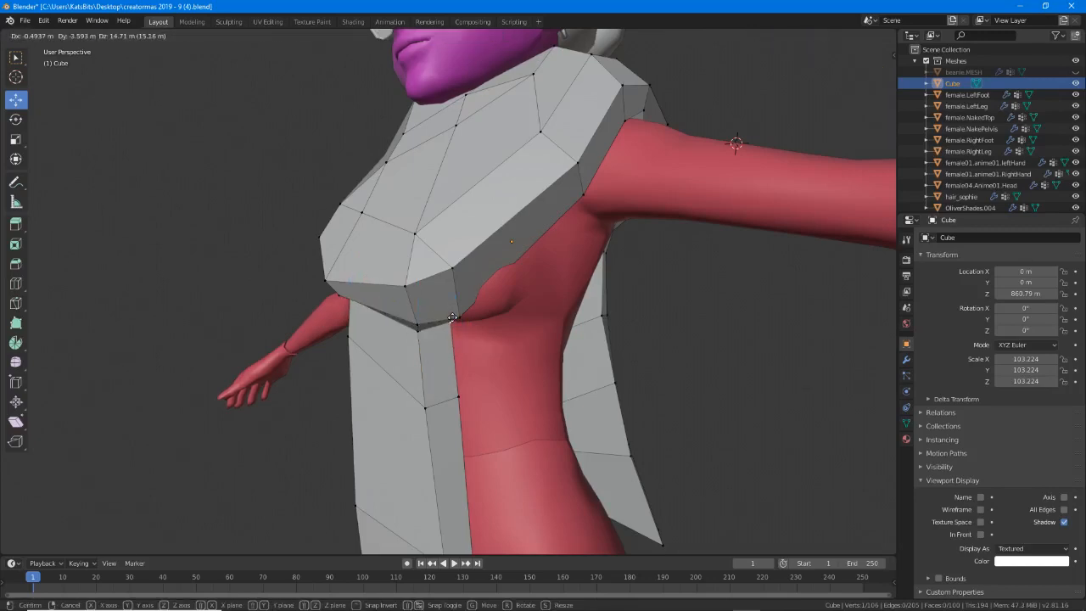
pyautogui.rightClick(448, 316)
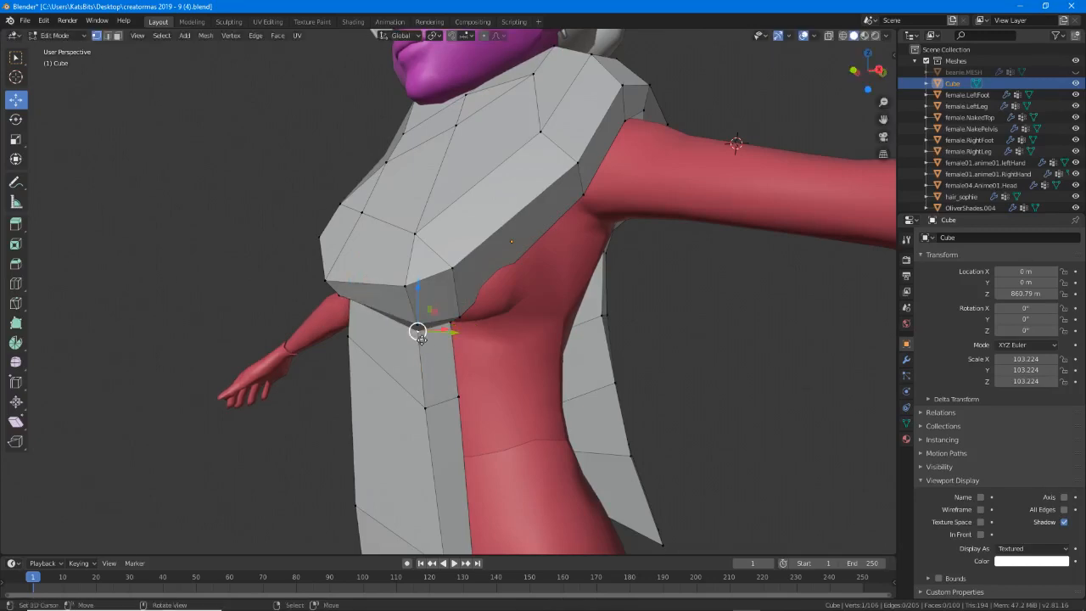
pyautogui.moveTo(421, 340); pyautogui.dragTo(423, 335)
# Select the two end faces at the collar's lower corner on the character's left and move them down and outward.
pyautogui.moveTo(442, 322)
pyautogui.mouseDown(button='middle')
pyautogui.moveTo(376, 280)
pyautogui.moveTo(428, 295)
pyautogui.moveTo(526, 296)
pyautogui.moveTo(459, 323)
pyautogui.mouseUp(button='middle')
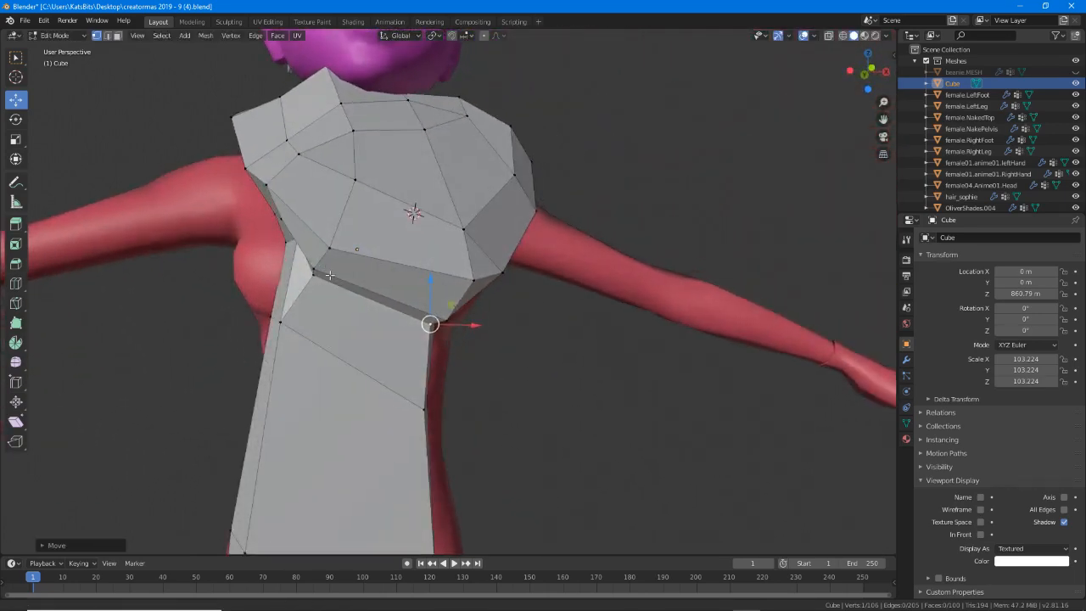
pyautogui.moveTo(397, 313); pyautogui.dragTo(442, 335, button='middle')
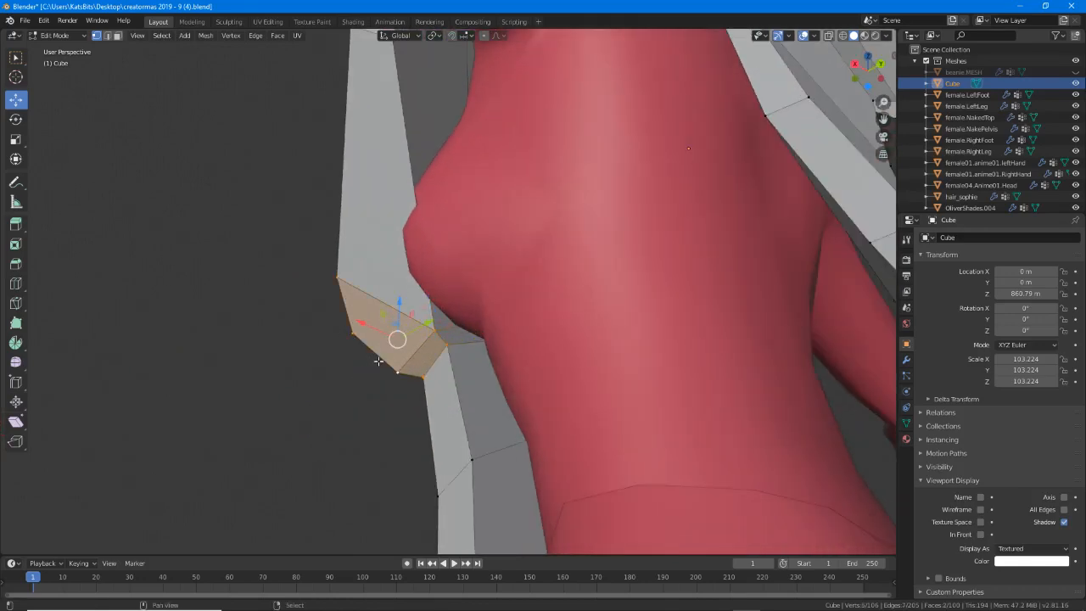
pyautogui.moveTo(378, 361); pyautogui.dragTo(487, 365, button='middle')
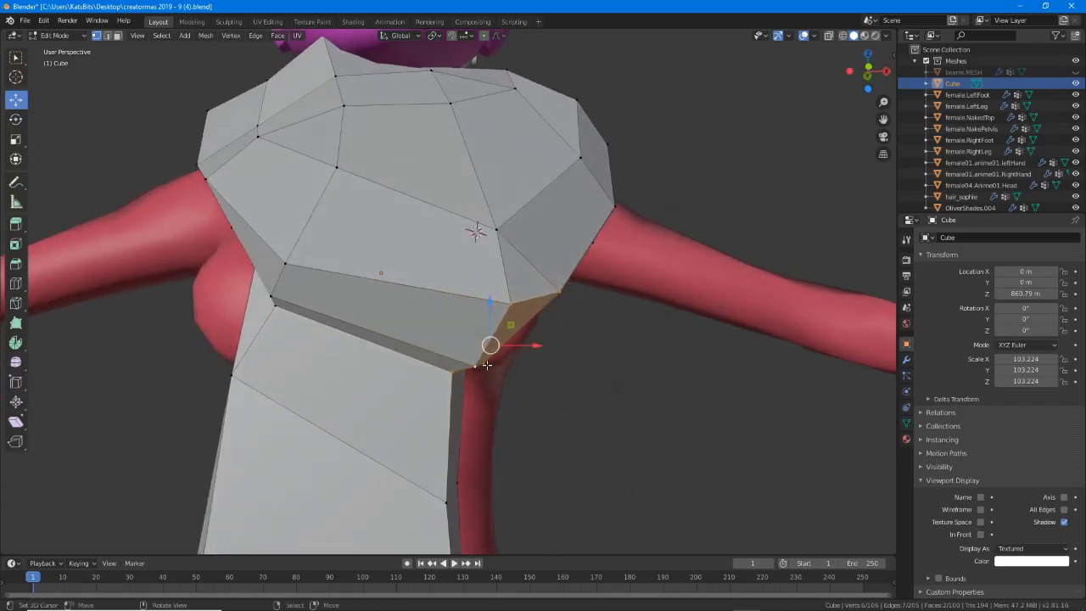
pyautogui.press('g')
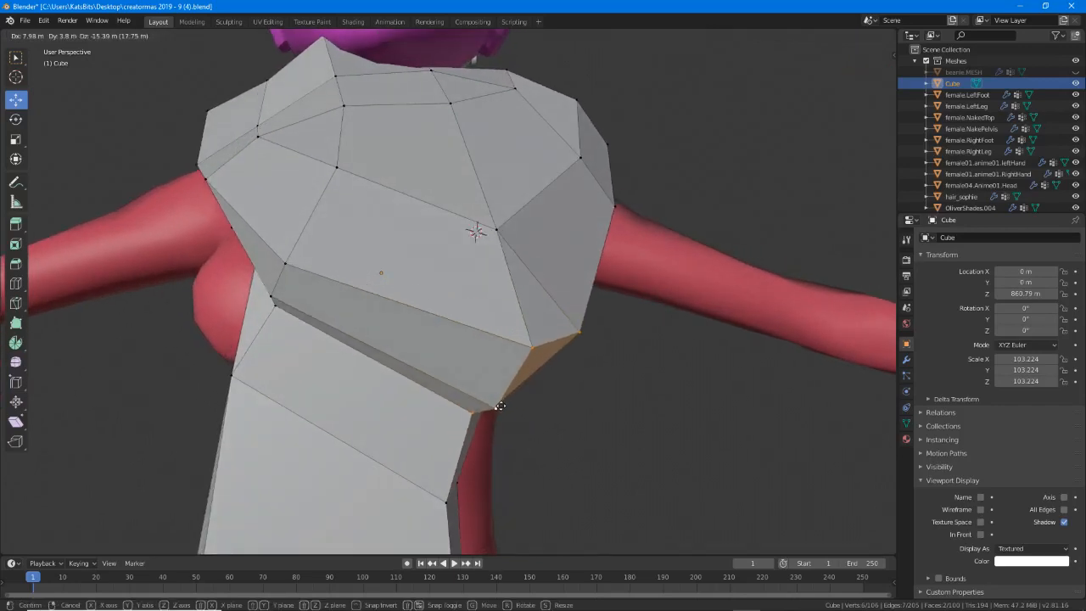
pyautogui.click(500, 405)
pyautogui.keyDown('shift'); pyautogui.moveTo(522, 417); pyautogui.dragTo(463, 335, button='middle'); pyautogui.keyUp('shift')
pyautogui.scroll(-1, 433, 370)
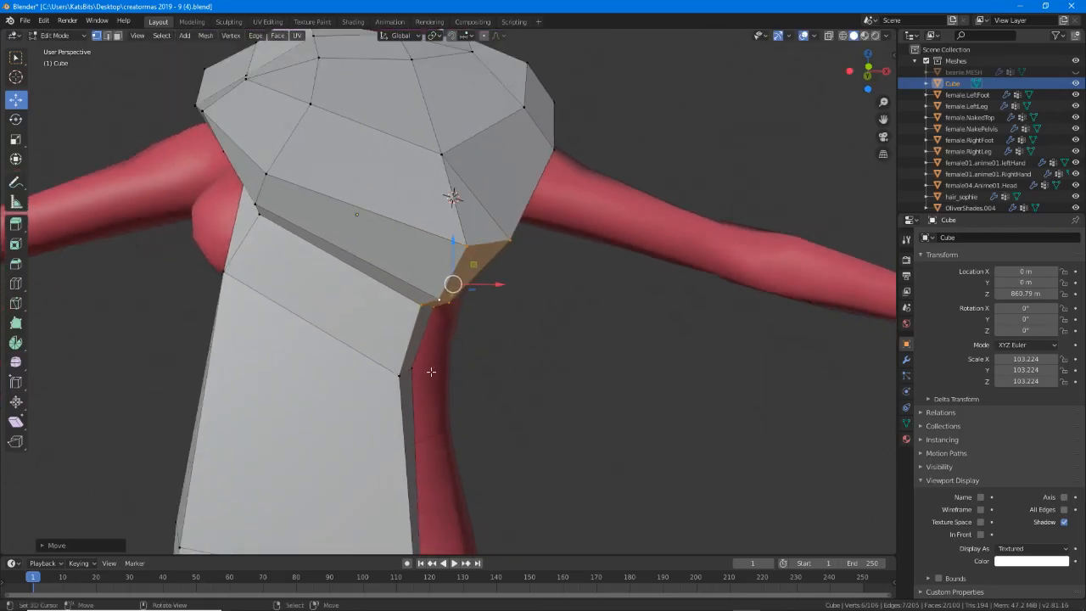
# Move the two vertices on the hanging panel's side edge below that collar corner slightly outward.
pyautogui.rightClick(412, 369)
pyautogui.press('g')
pyautogui.click(433, 379)
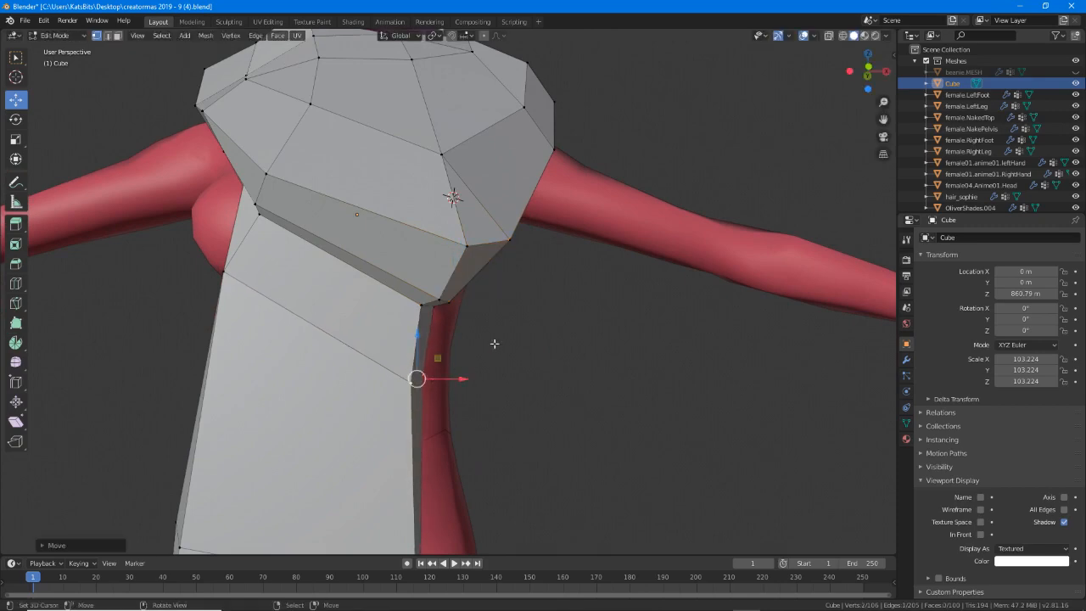
# Reposition the hanging panel's top inner vertices beside the chest on the character's right side.
pyautogui.moveTo(497, 342); pyautogui.dragTo(316, 223, button='middle')
pyautogui.moveTo(389, 235); pyautogui.dragTo(421, 283, button='middle')
pyautogui.click(396, 261)
pyautogui.moveTo(424, 287); pyautogui.dragTo(411, 286)
pyautogui.moveTo(468, 295); pyautogui.dragTo(428, 268, button='middle')
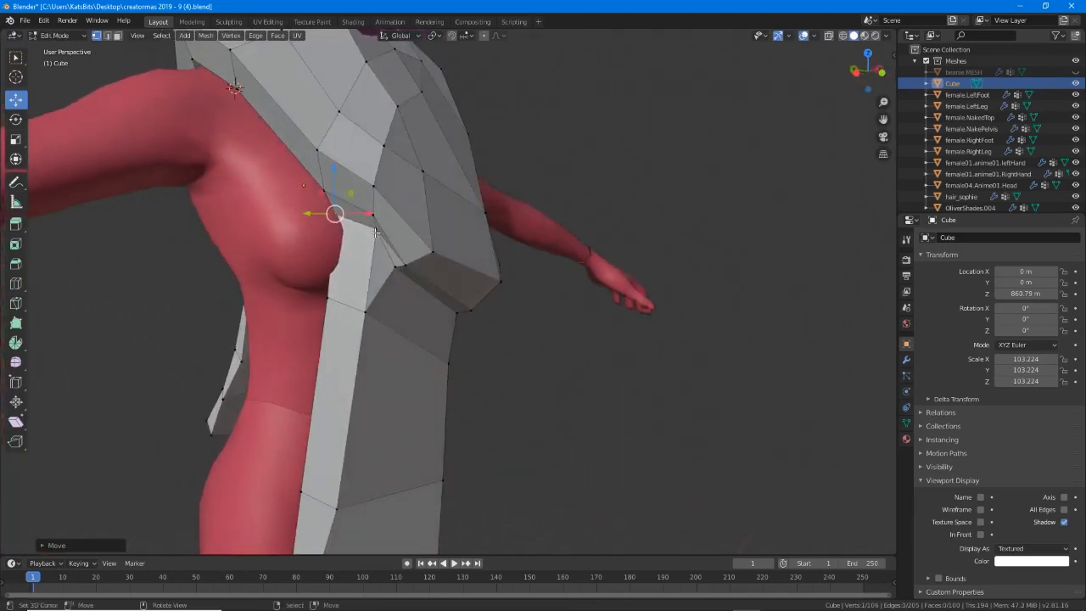
pyautogui.moveTo(375, 233); pyautogui.dragTo(466, 322, button='middle')
pyautogui.press('g')
pyautogui.click(364, 259)
# Select the two collar rim vertices beside the chest on the character's right side and move them.
pyautogui.rightClick(402, 274)
pyautogui.keyDown('shift'); pyautogui.rightClick(388, 269); pyautogui.keyUp('shift')
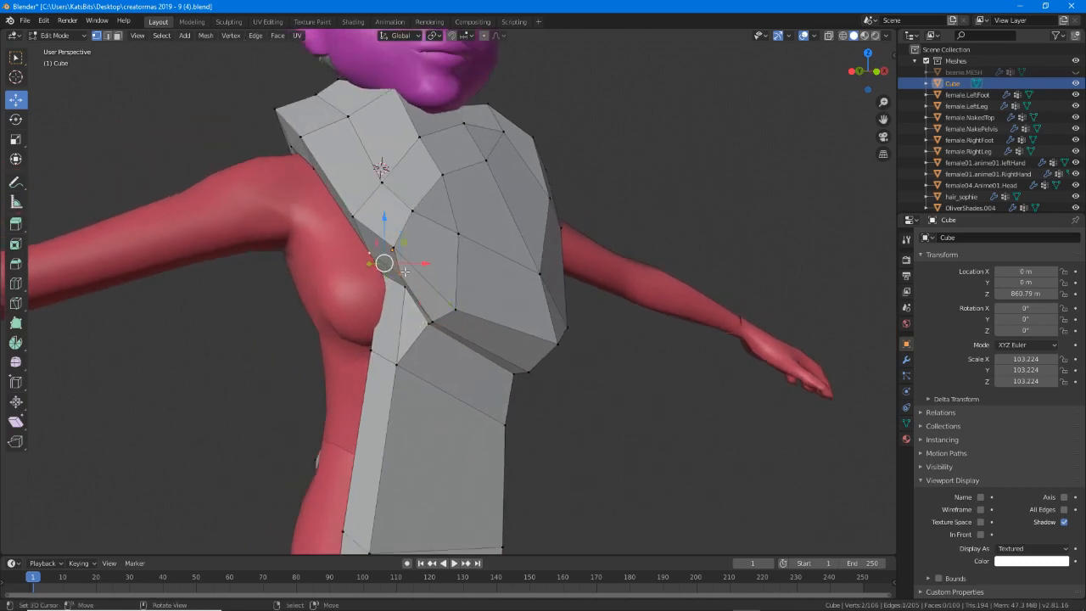
pyautogui.moveTo(403, 270); pyautogui.dragTo(439, 257, button='middle')
pyautogui.press('g')
pyautogui.click(374, 275)
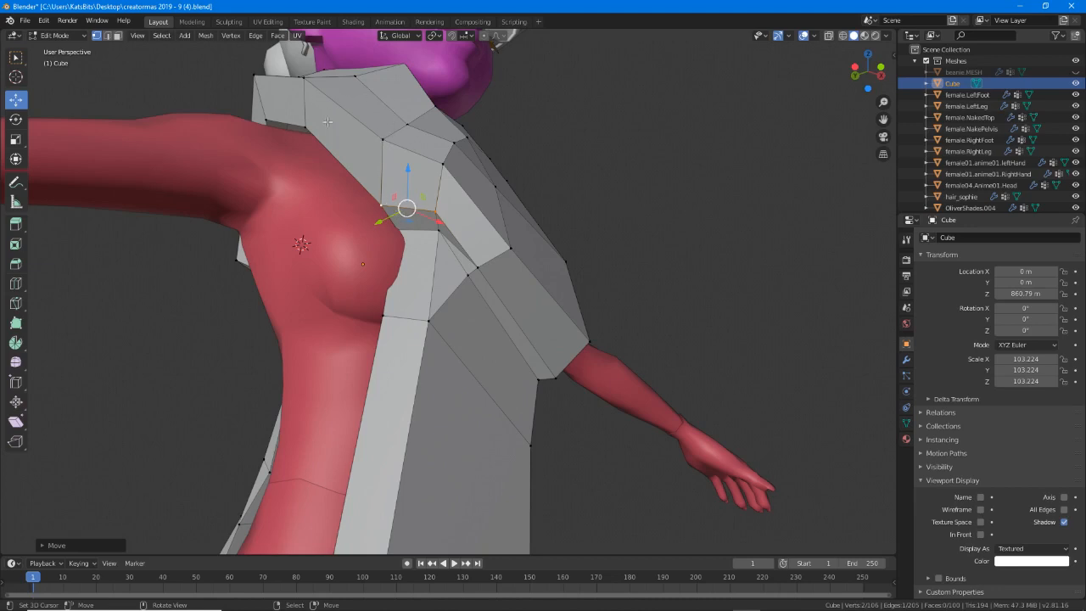
# Adjust the vertices at the front of the collar's underside where the panel's top edge begins.
pyautogui.moveTo(479, 289)
pyautogui.mouseDown(button='middle')
pyautogui.moveTo(429, 224)
pyautogui.moveTo(480, 232)
pyautogui.moveTo(490, 204)
pyautogui.moveTo(514, 250)
pyautogui.moveTo(476, 213)
pyautogui.moveTo(424, 291)
pyautogui.moveTo(505, 301)
pyautogui.moveTo(482, 270)
pyautogui.mouseUp(button='middle')
pyautogui.click(486, 200)
pyautogui.press('g')
pyautogui.click(509, 249)
pyautogui.click(475, 195)
pyautogui.press('g')
pyautogui.click(477, 200)
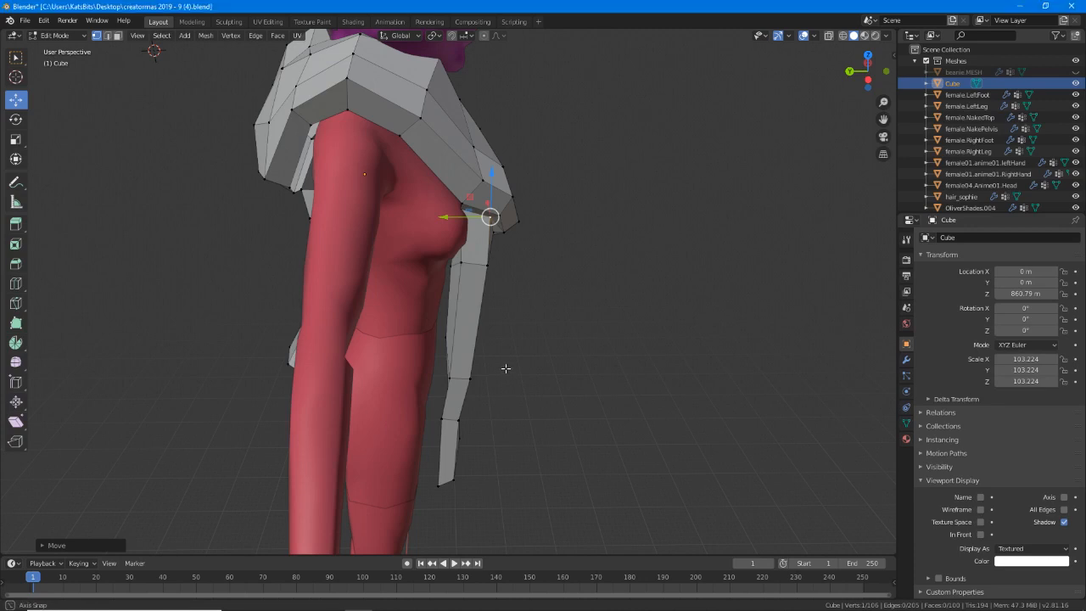
# Switch to wireframe shading and select the two close vertices at the collar's rear lower corner beside the chest.
pyautogui.moveTo(501, 368); pyautogui.dragTo(478, 364, button='middle')
pyautogui.scroll(3, 461, 235)
pyautogui.click(445, 167)
pyautogui.keyDown('shift'); pyautogui.click(435, 149); pyautogui.keyUp('shift')
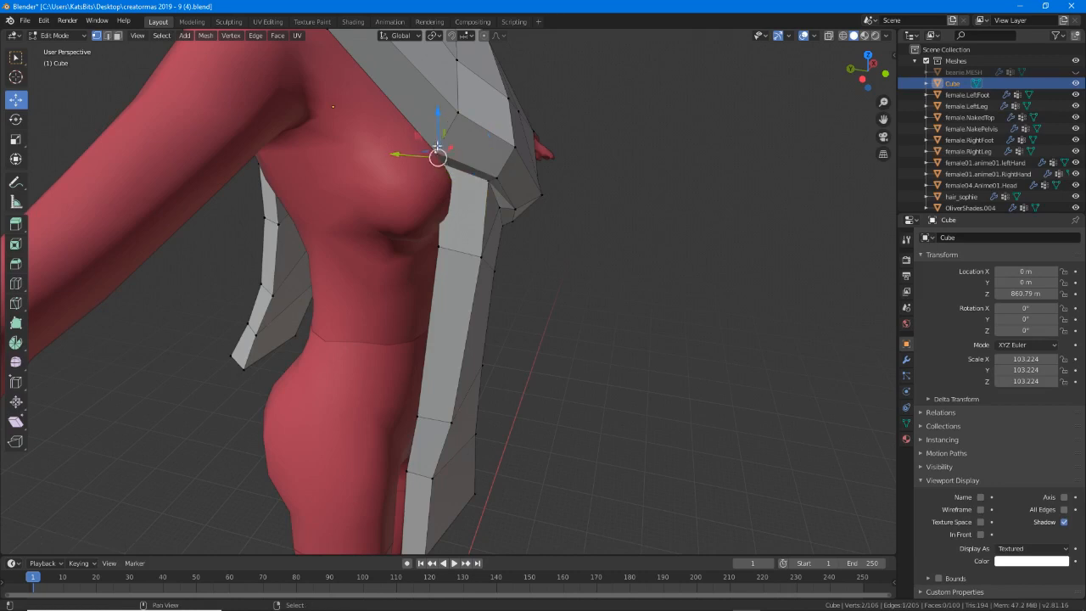
pyautogui.press('s')
pyautogui.rightClick(486, 217)
pyautogui.press('z')
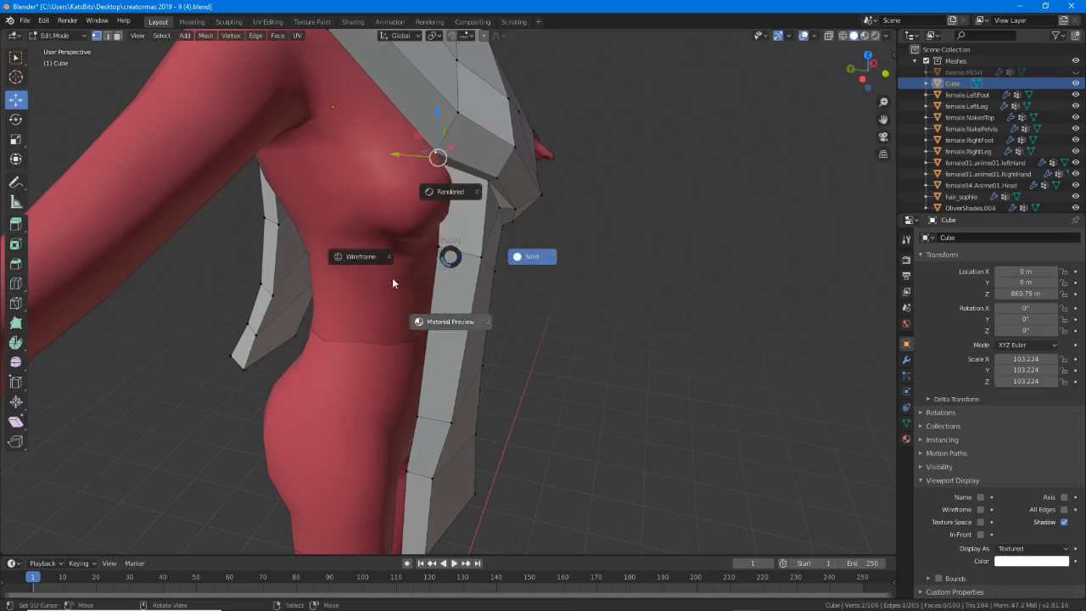
pyautogui.click(366, 264)
pyautogui.scroll(1, 431, 175)
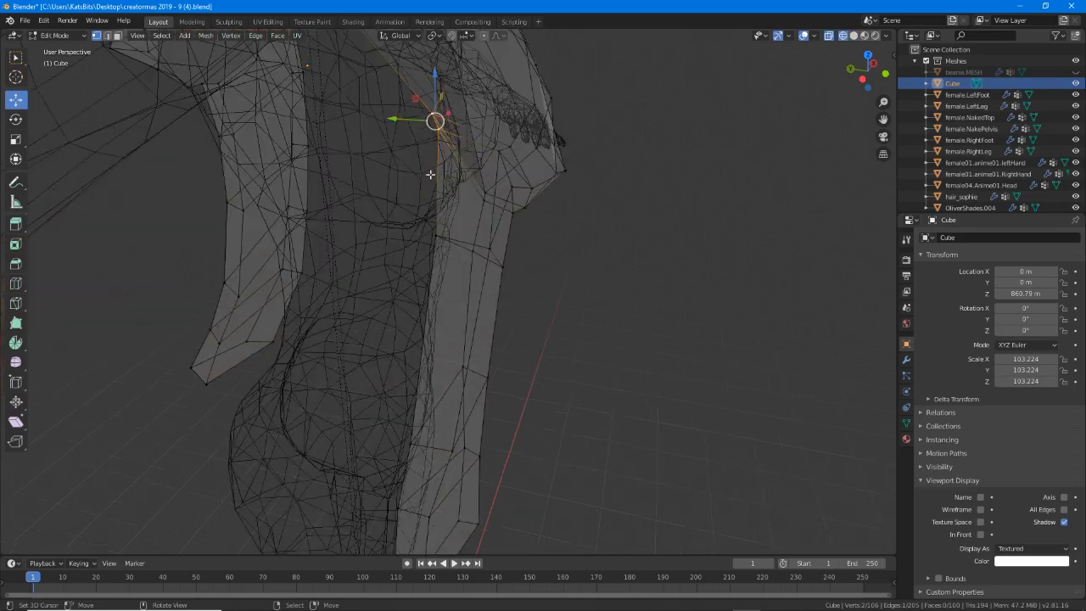
pyautogui.moveTo(431, 174)
pyautogui.keyDown('shift'); pyautogui.mouseDown(button='middle')
pyautogui.moveTo(428, 267)
pyautogui.moveTo(447, 238)
pyautogui.mouseUp(button='middle'); pyautogui.keyUp('shift')
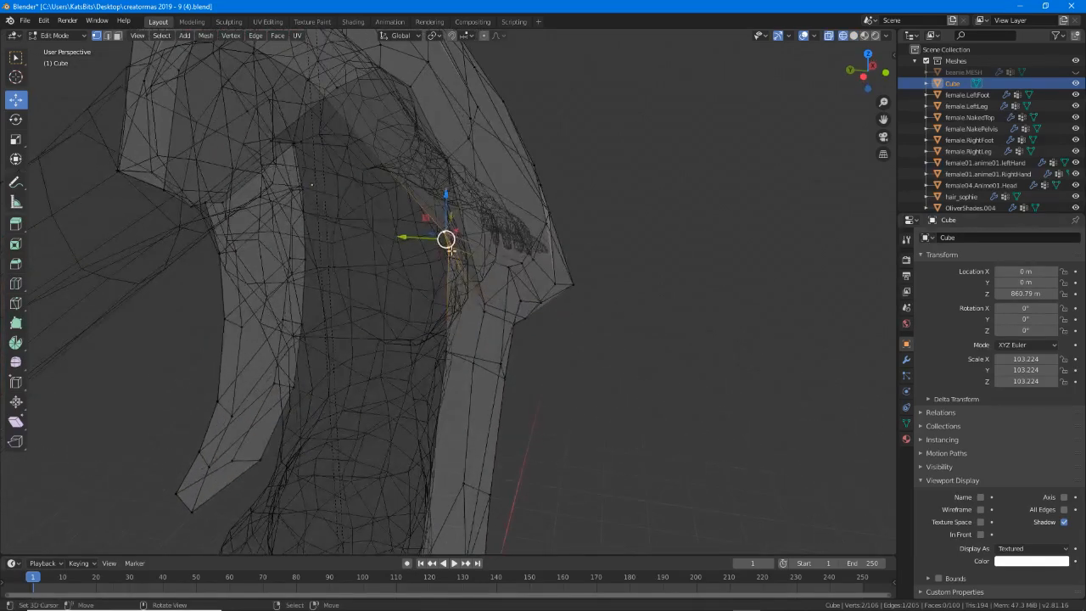
pyautogui.keyDown('shift'); pyautogui.click(445, 231); pyautogui.keyUp('shift')
# Return to solid shading and move the collar's lower corner vertices beside the chest down and forward, level with the panel's top.
pyautogui.press('z')
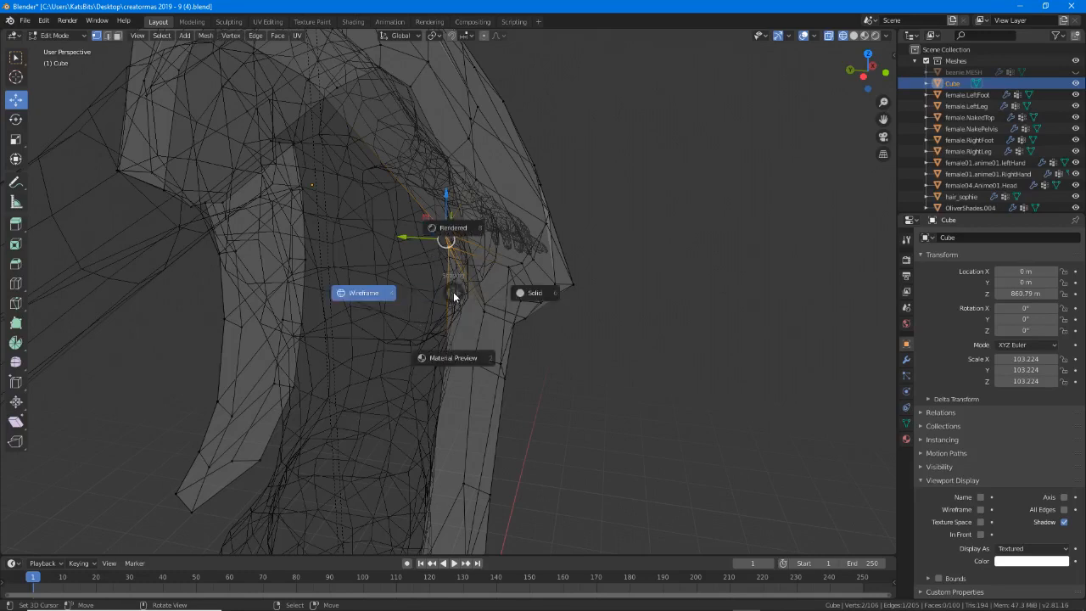
pyautogui.click(535, 293)
pyautogui.press('g')
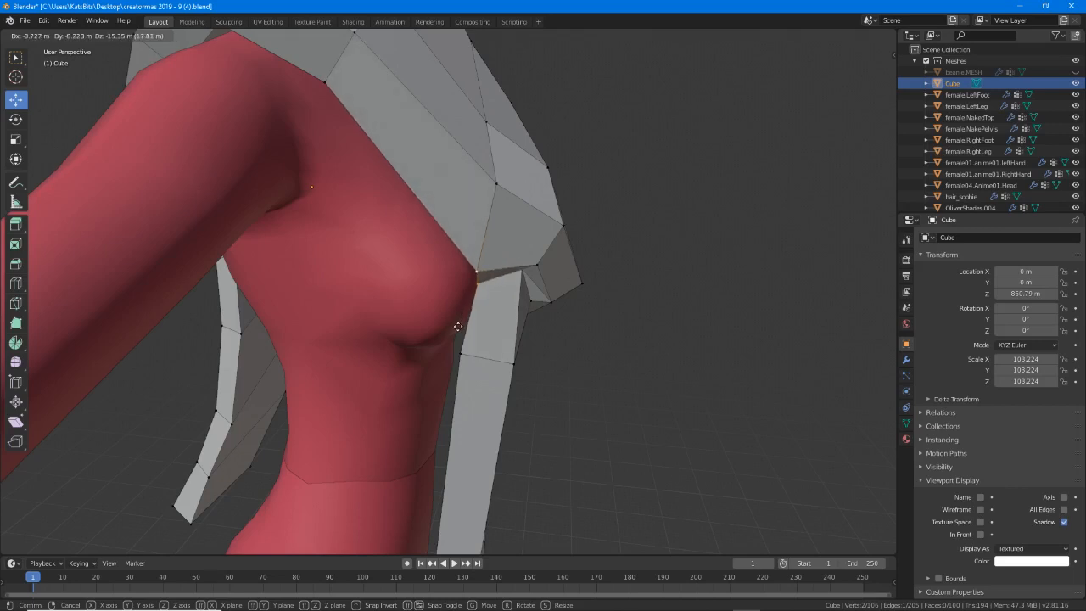
pyautogui.click(457, 322)
pyautogui.press('g')
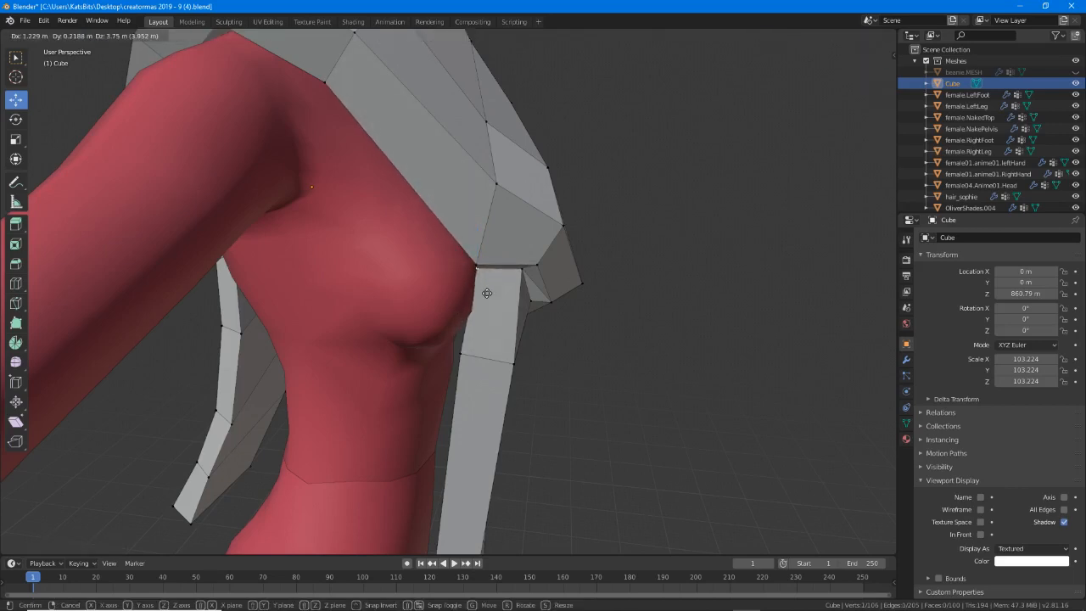
pyautogui.click(488, 293)
# Move the collar rim and panel top vertices beside the chest up to follow the collar's sloping lower edge.
pyautogui.moveTo(487, 292); pyautogui.dragTo(565, 313, button='middle')
pyautogui.press('g')
pyautogui.click(459, 272)
pyautogui.click(559, 281)
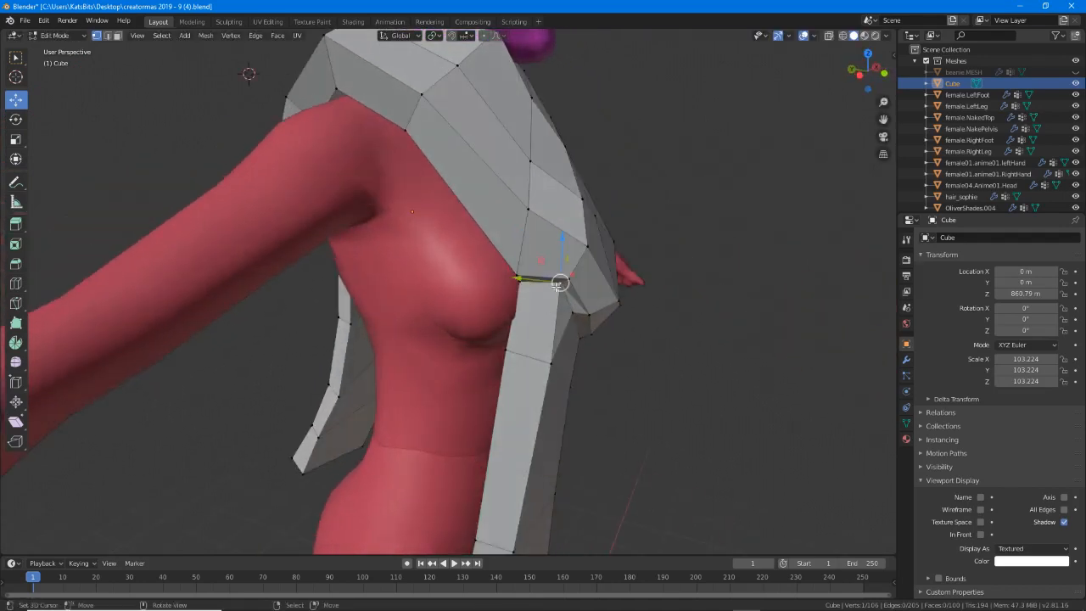
pyautogui.press('g')
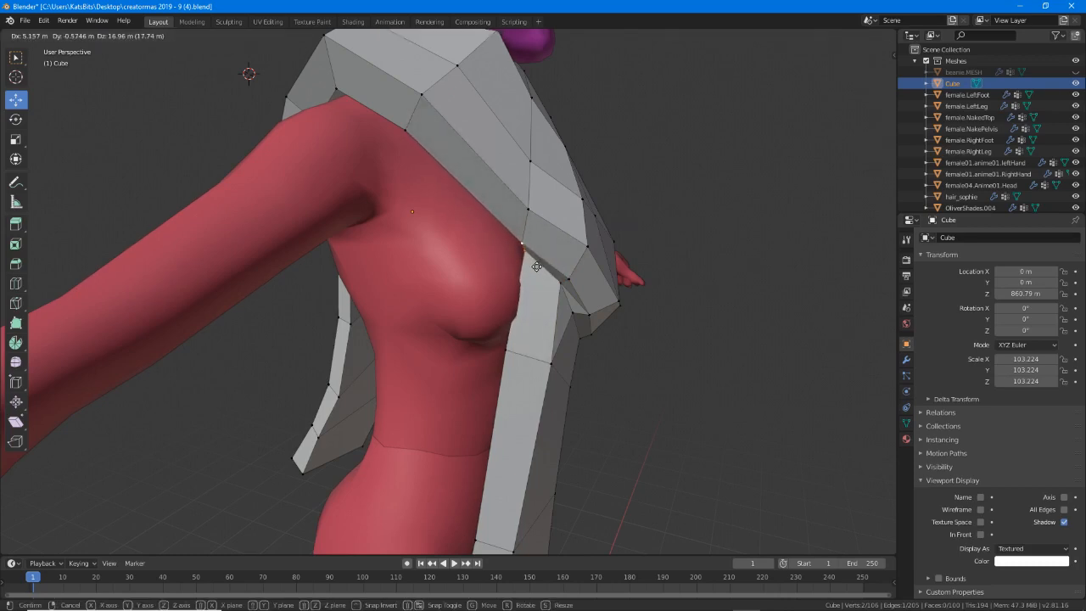
pyautogui.click(536, 266)
pyautogui.moveTo(536, 266); pyautogui.dragTo(524, 246, button='middle')
pyautogui.press('g')
pyautogui.click(515, 247)
# Unhide the beanie mesh and examine how the scarf fits beneath it from several sides.
pyautogui.scroll(-2, 510, 293)
pyautogui.moveTo(511, 297); pyautogui.dragTo(449, 271, button='middle')
pyautogui.scroll(-3, 483, 347)
pyautogui.scroll(2, 435, 253)
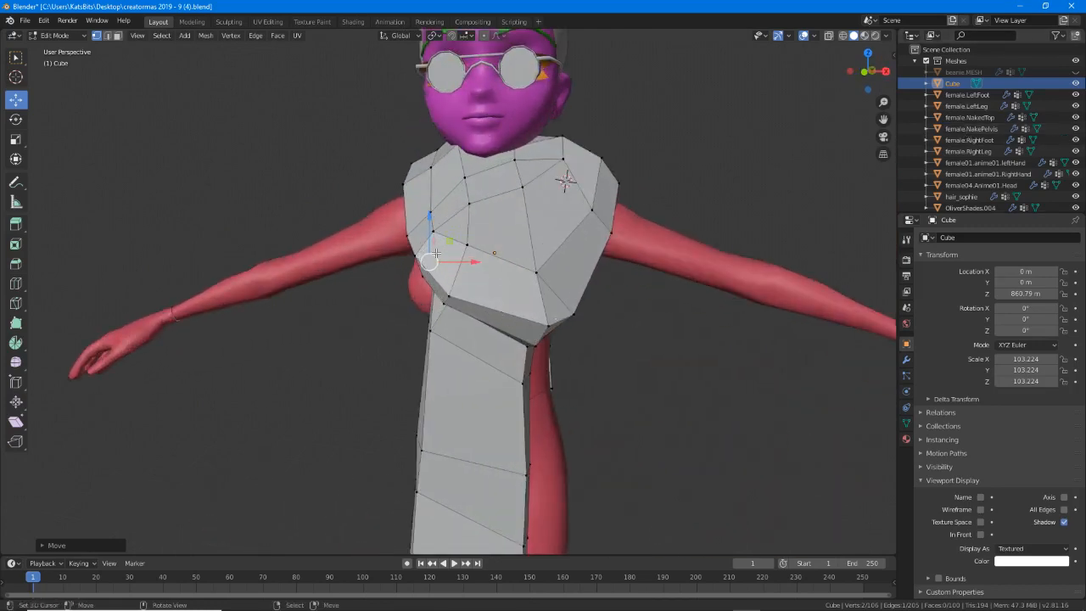
pyautogui.click(1075, 72)
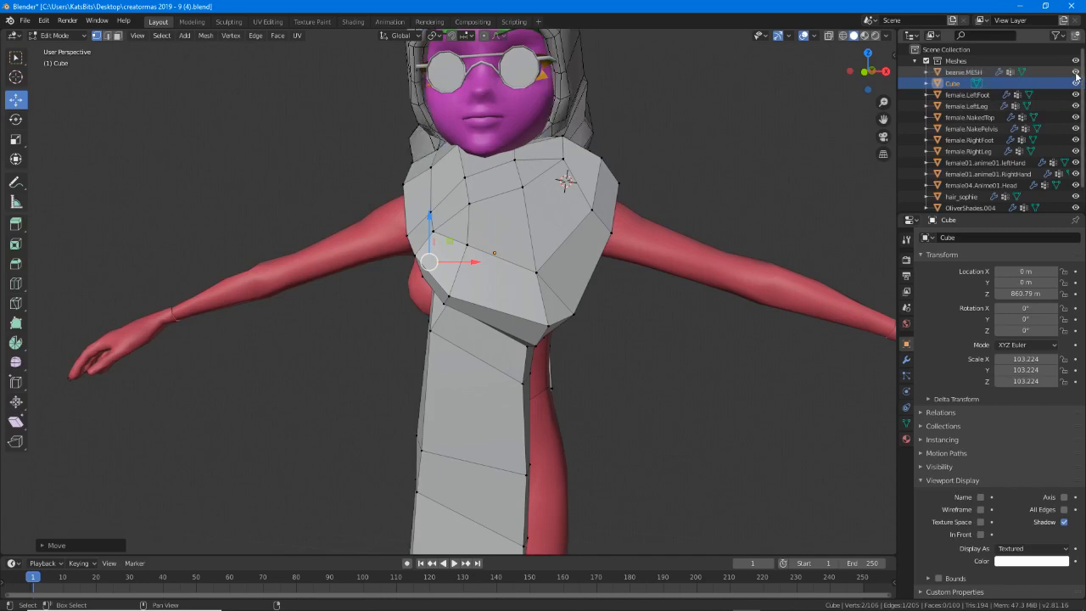
pyautogui.scroll(-2, 527, 203)
pyautogui.moveTo(528, 203); pyautogui.dragTo(500, 181, button='middle')
pyautogui.moveTo(461, 140); pyautogui.dragTo(682, 310, button='middle')
pyautogui.moveTo(464, 387); pyautogui.dragTo(449, 337, button='middle')
pyautogui.scroll(2, 447, 263)
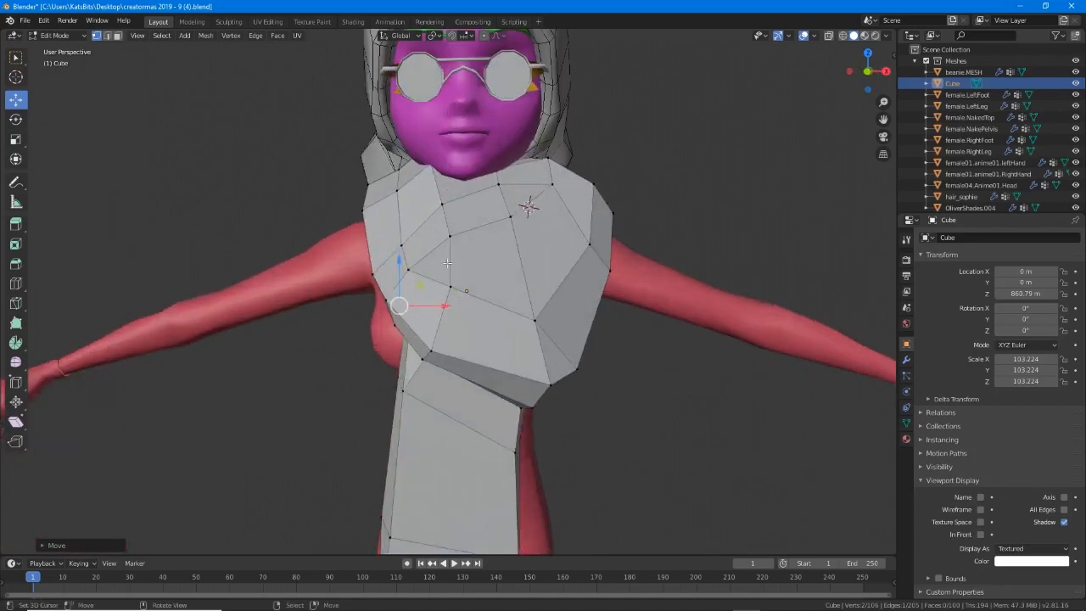
# Move the two vertices at the collar's upper front outward, then nudge the neckline vertex beside the jaw on the character's right.
pyautogui.click(442, 210)
pyautogui.moveTo(442, 210); pyautogui.dragTo(413, 221, button='middle')
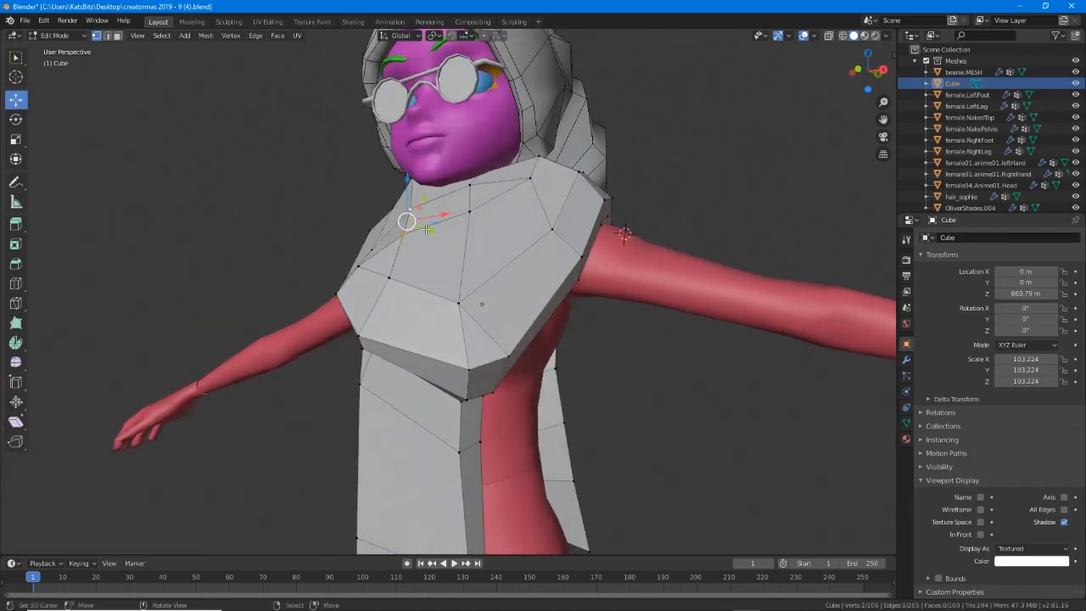
pyautogui.press('g')
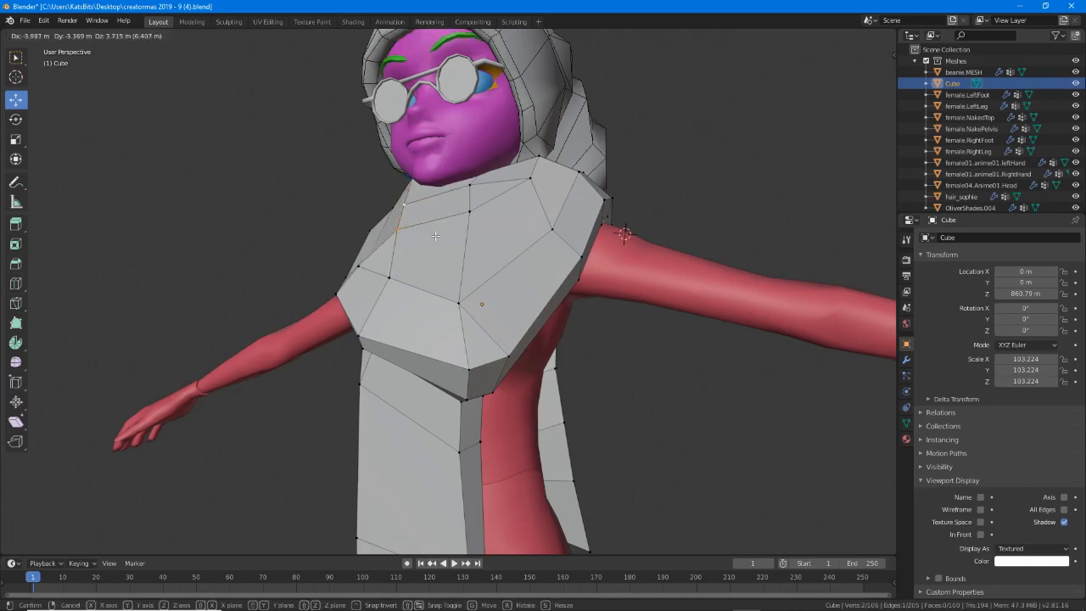
pyautogui.click(435, 236)
pyautogui.moveTo(435, 236); pyautogui.dragTo(519, 226, button='middle')
pyautogui.rightClick(468, 172)
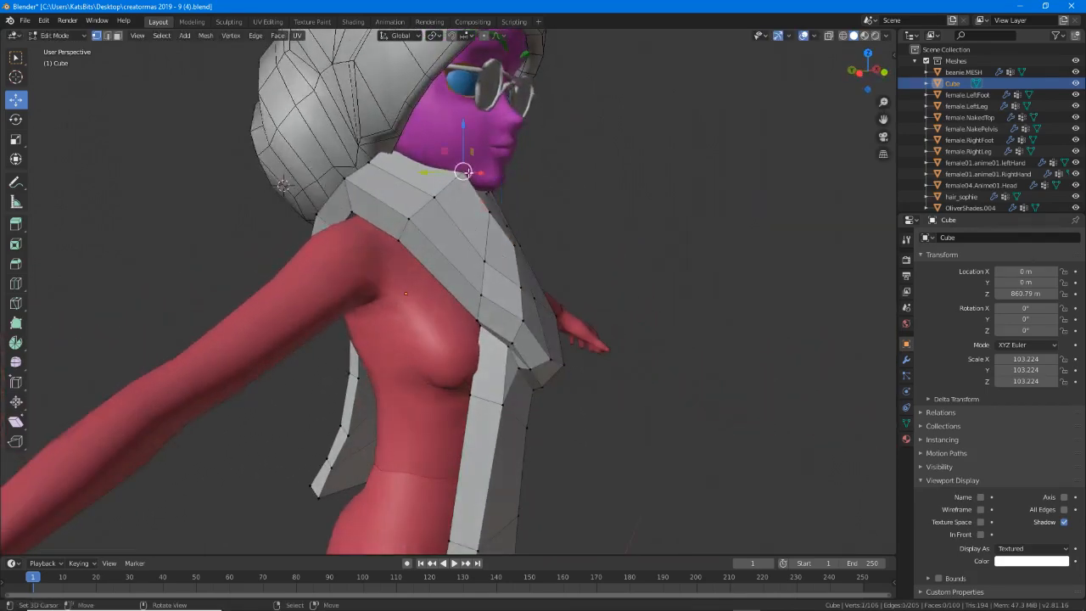
pyautogui.press('g')
pyautogui.click(460, 176)
# Shift the neckline vertex below the chin and the collar vertex beneath it slightly outward on the character's right.
pyautogui.moveTo(466, 180); pyautogui.dragTo(435, 181, button='middle')
pyautogui.rightClick(487, 211)
pyautogui.press('g')
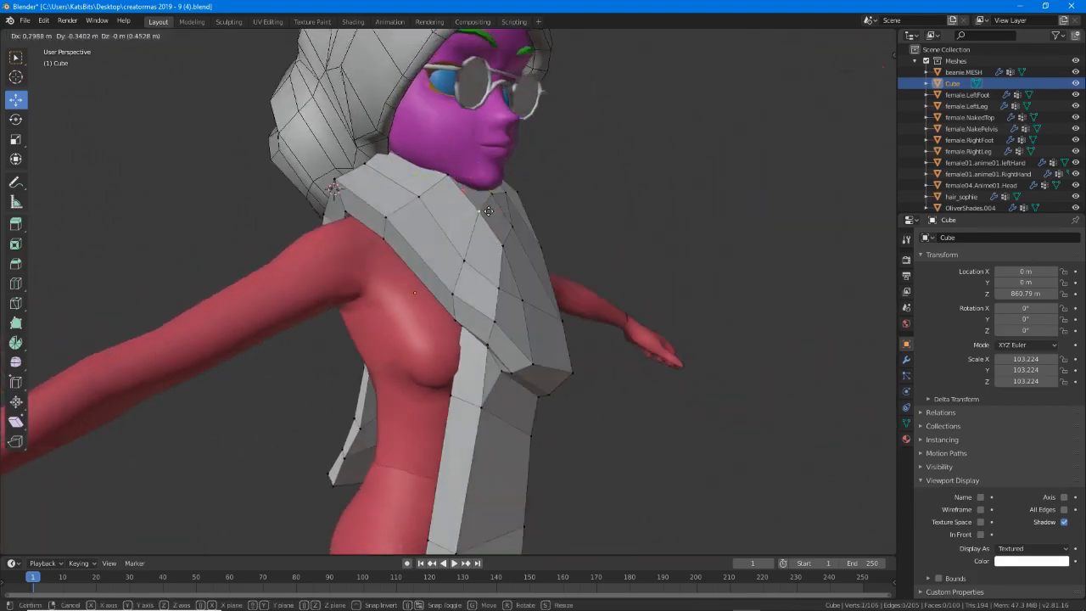
pyautogui.click(491, 209)
pyautogui.rightClick(504, 243)
pyautogui.press('g')
pyautogui.click(510, 243)
# Nudge two more vertices on the collar's upper front to round out the profile below the chin.
pyautogui.moveTo(510, 244)
pyautogui.mouseDown(button='middle')
pyautogui.moveTo(386, 234)
pyautogui.moveTo(473, 249)
pyautogui.moveTo(526, 242)
pyautogui.mouseUp(button='middle')
pyautogui.rightClick(473, 251)
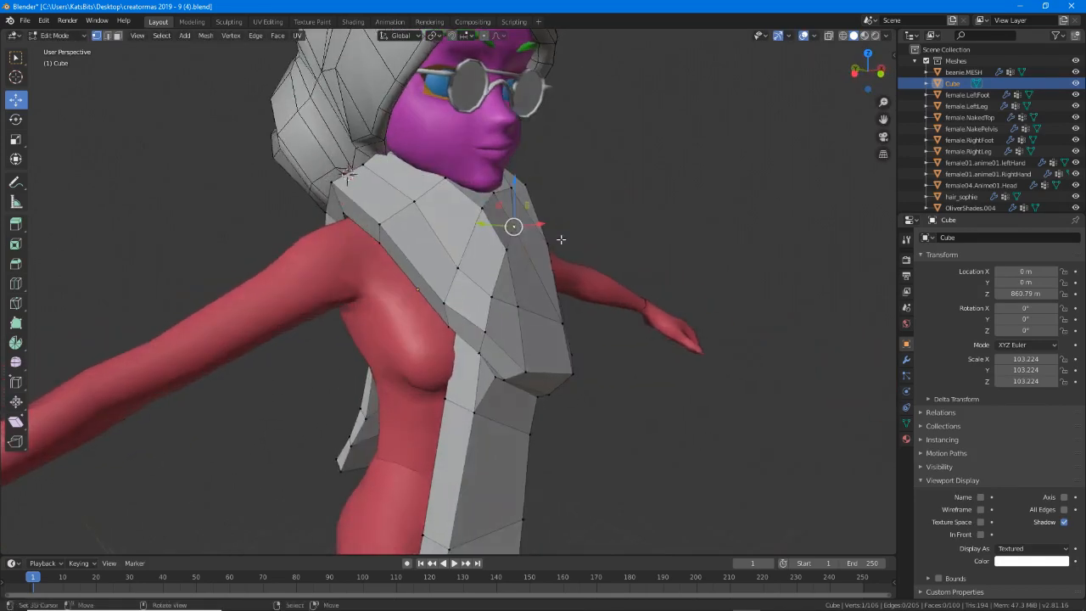
pyautogui.press('g')
pyautogui.click(563, 238)
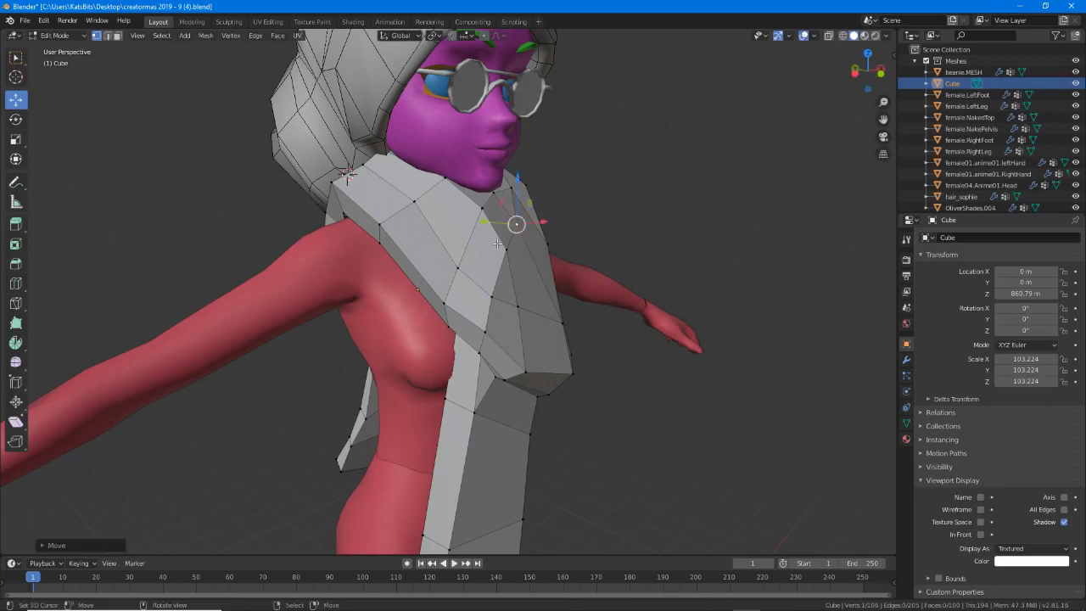
pyautogui.rightClick(502, 247)
pyautogui.moveTo(531, 258); pyautogui.dragTo(572, 261, button='middle')
pyautogui.press('g')
pyautogui.click(548, 265)
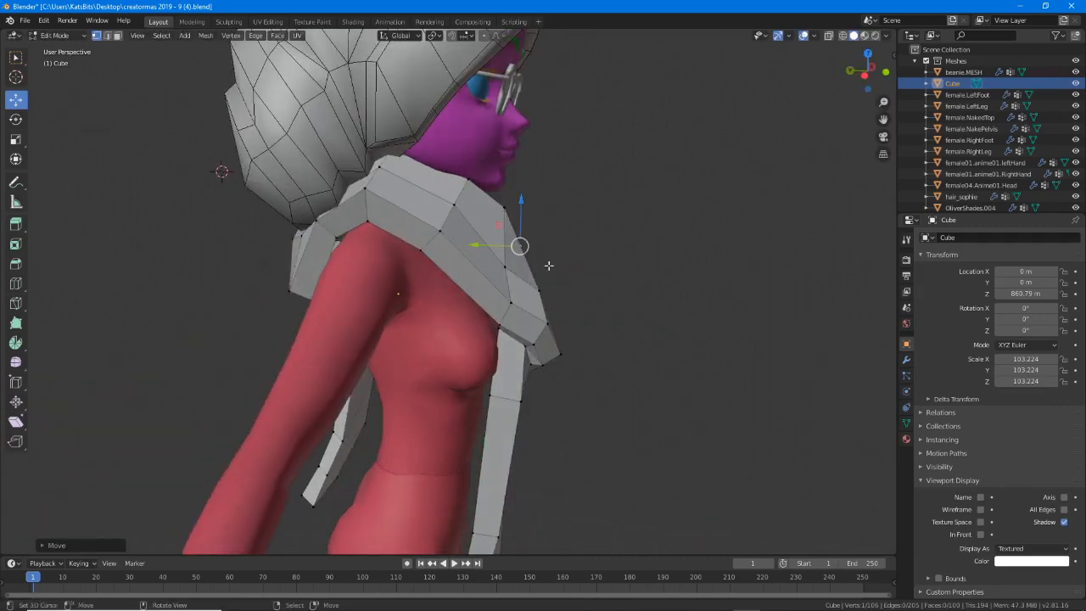
# Pull the neckline vertex below the chin back toward the neck and reposition the vertex at the collar's right front.
pyautogui.rightClick(506, 207)
pyautogui.press('g')
pyautogui.click(489, 212)
pyautogui.moveTo(499, 215); pyautogui.dragTo(362, 273, button='middle')
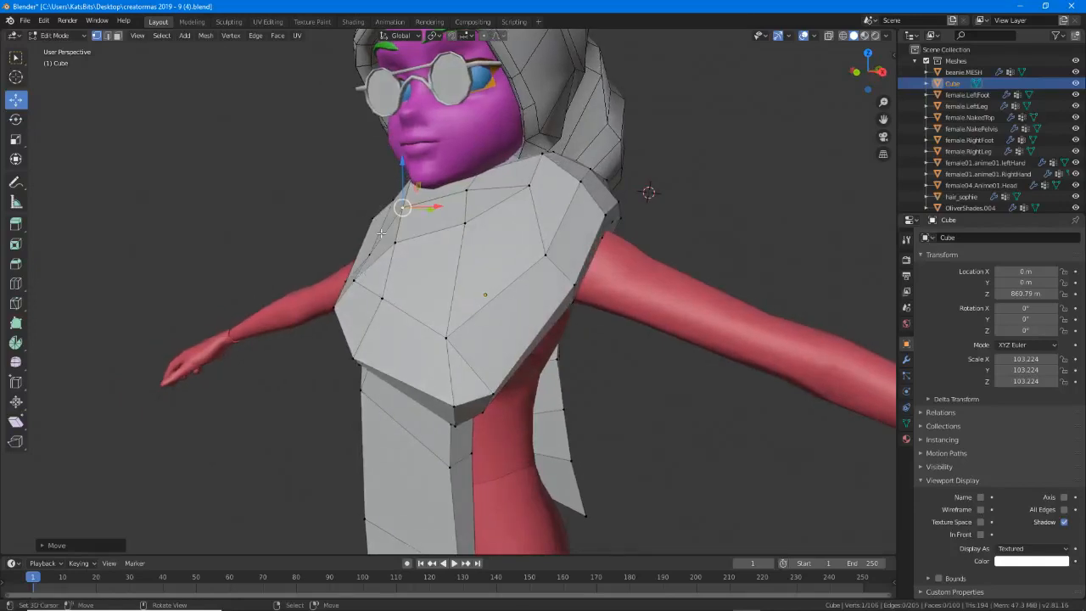
pyautogui.moveTo(381, 233); pyautogui.dragTo(445, 258, button='middle')
pyautogui.press('g')
pyautogui.click(371, 252)
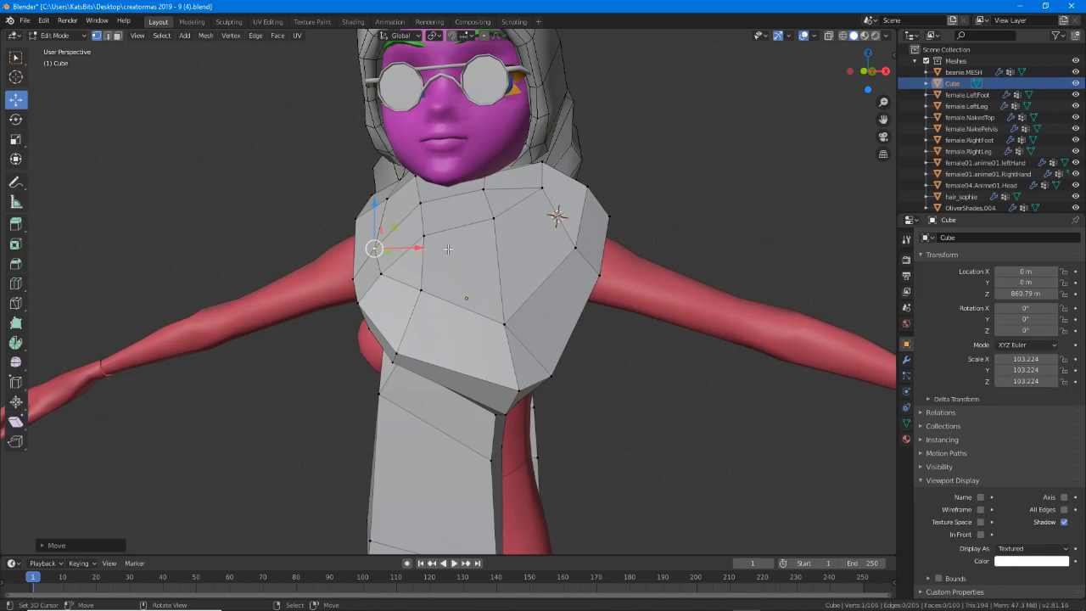
# Triangulate the diamond-shaped collar face at the front of the character's left shoulder.
pyautogui.moveTo(447, 249); pyautogui.dragTo(542, 248, button='middle')
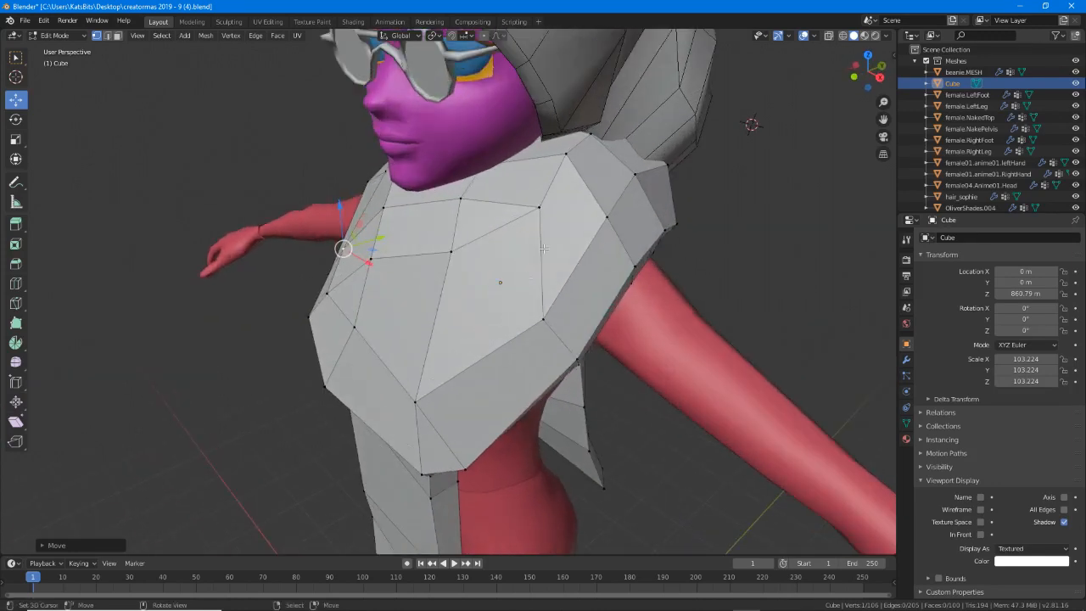
pyautogui.press('3')
pyautogui.click(582, 221)
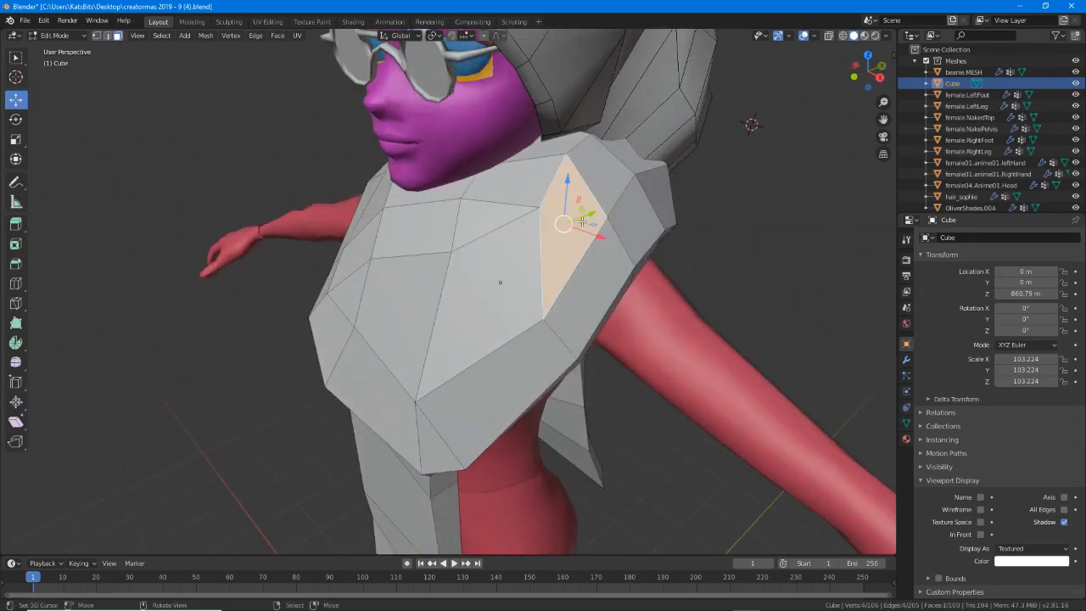
pyautogui.hotkey('ctrl', 't')
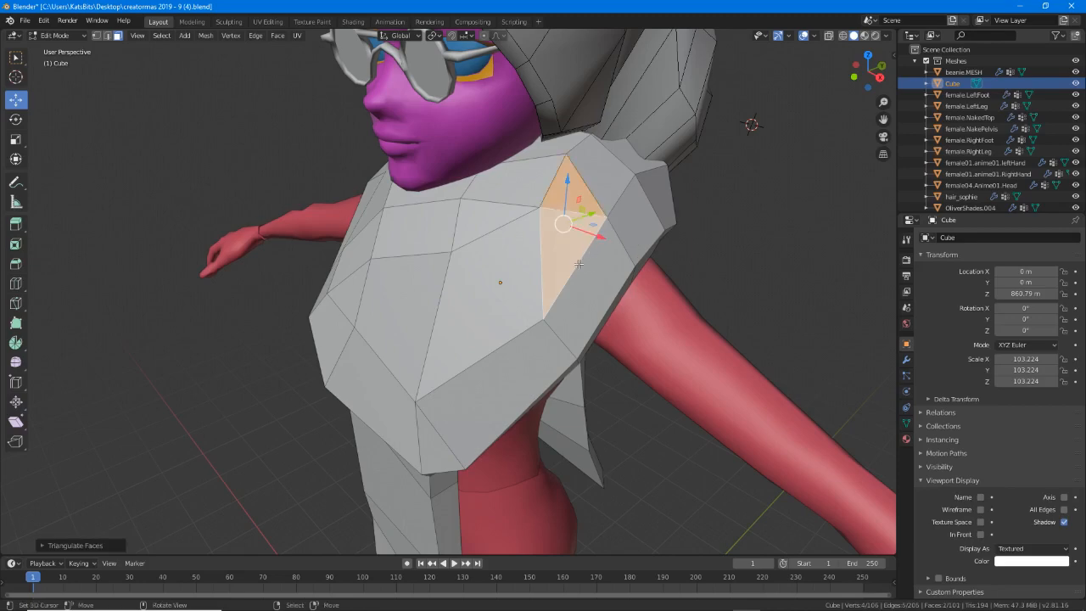
# Triangulate the adjoining large chest quad and merge its upper triangle with the neighbouring shoulder triangle into one quad.
pyautogui.moveTo(582, 221); pyautogui.dragTo(550, 229, button='middle')
pyautogui.click(503, 252)
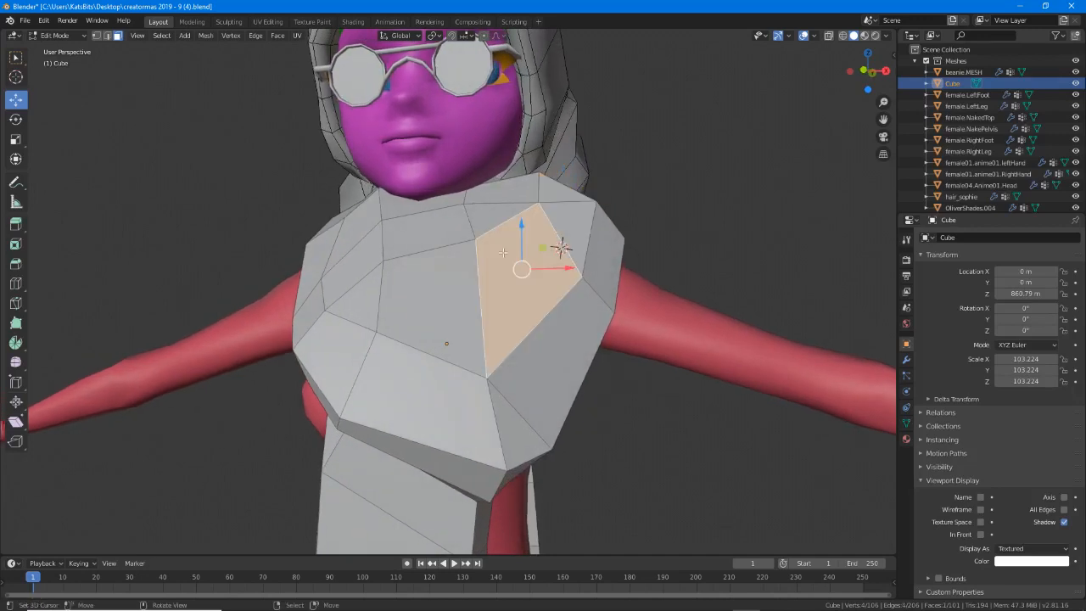
pyautogui.hotkey('ctrl', 'r')
pyautogui.press('Escape')
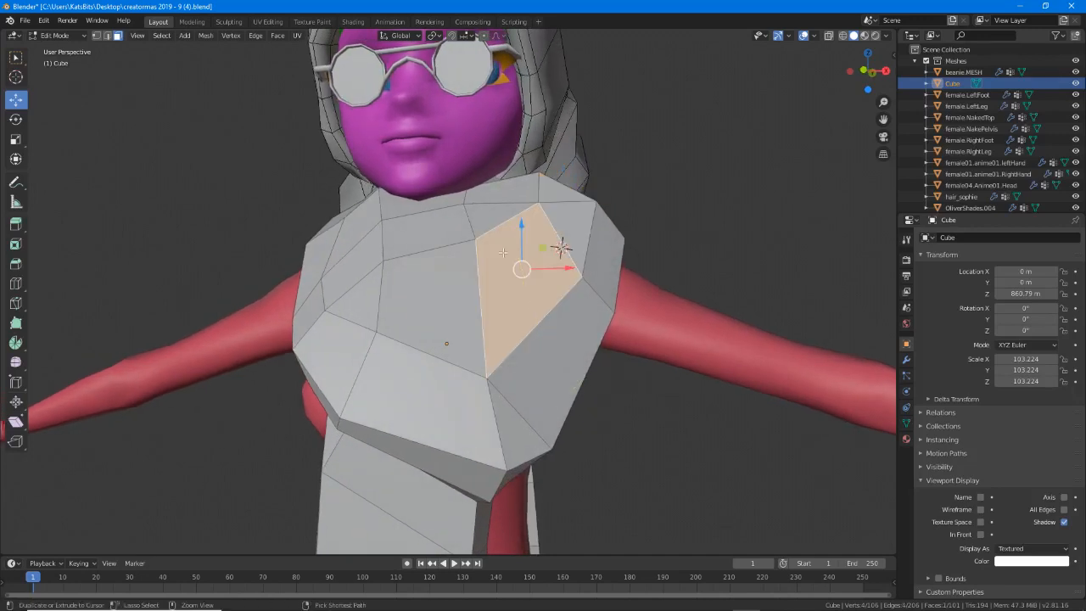
pyautogui.hotkey('ctrl', 't')
pyautogui.click(552, 234)
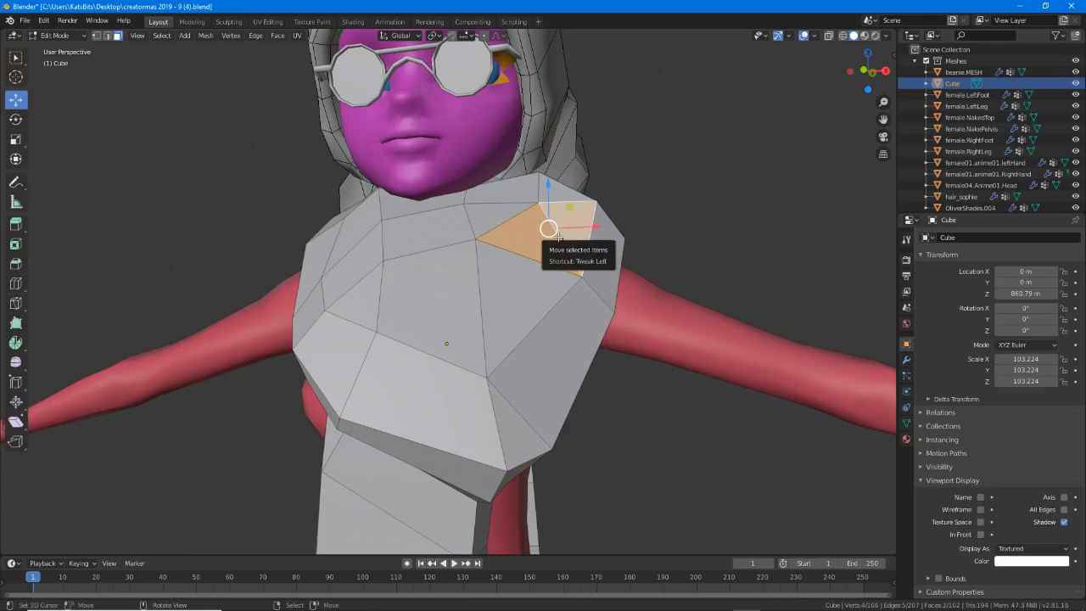
pyautogui.hotkey('alt', 'j')
pyautogui.moveTo(552, 235); pyautogui.dragTo(515, 273, button='middle')
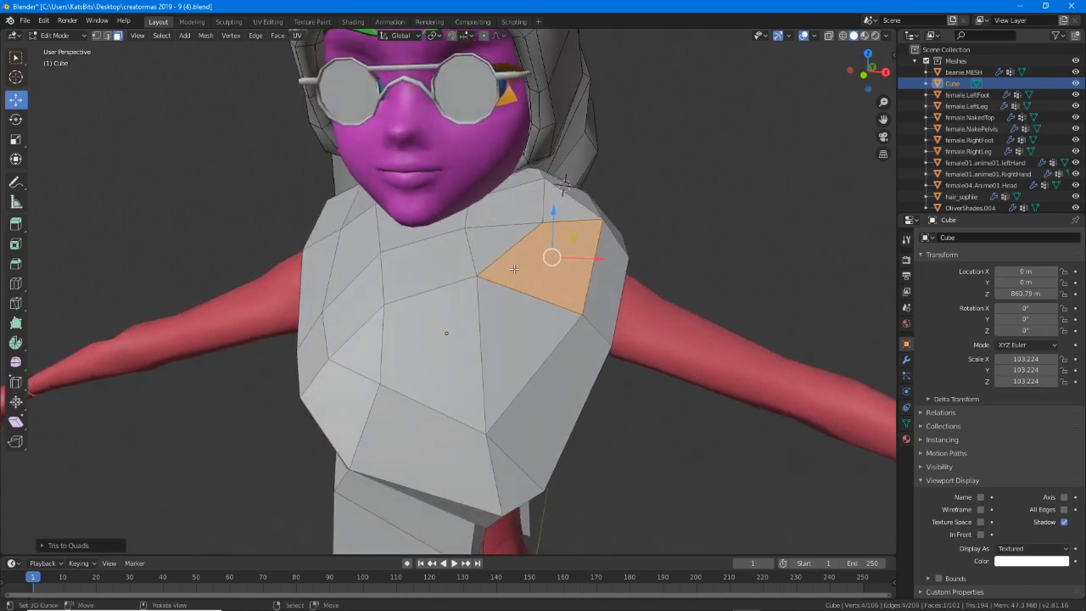
# Try splitting the new shoulder quad and merging its inner triangle with the small triangle below the neckline.
pyautogui.click(528, 270)
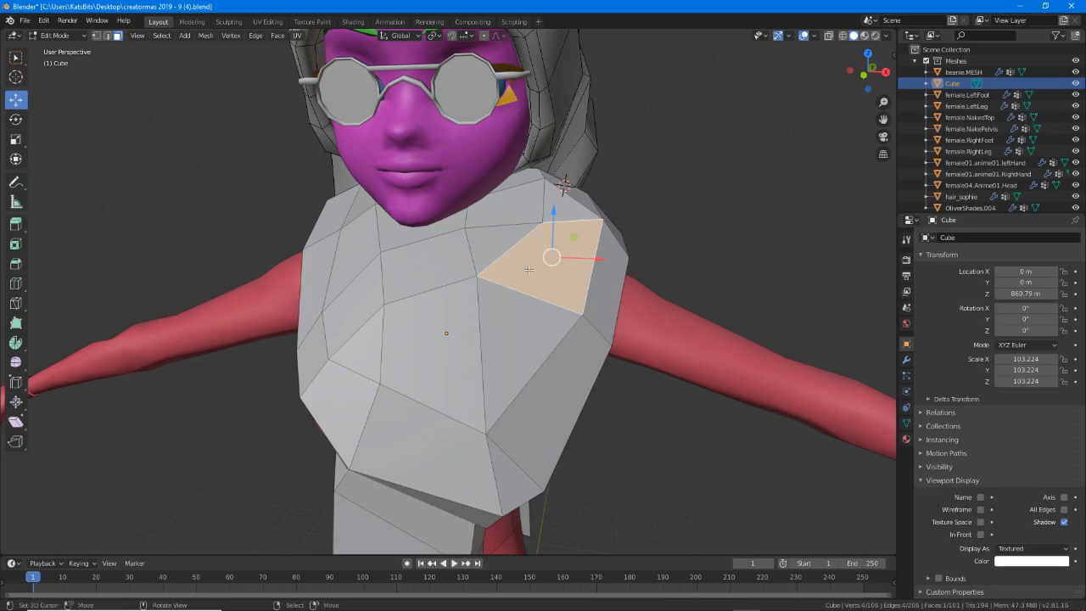
pyautogui.hotkey('ctrl', 't')
pyautogui.click(527, 270)
pyautogui.keyDown('shift'); pyautogui.click(489, 255); pyautogui.keyUp('shift')
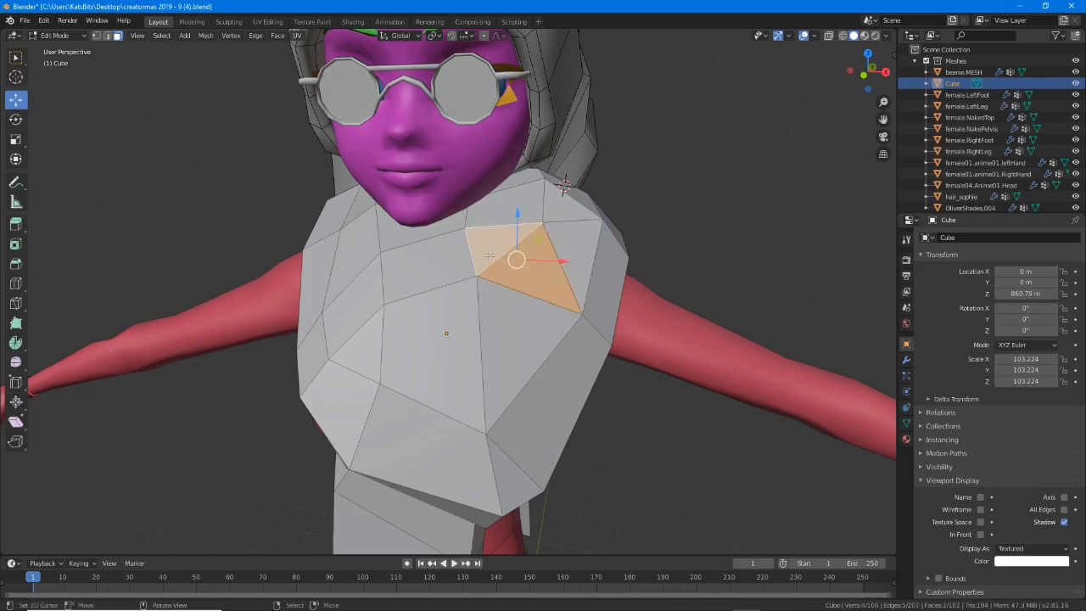
pyautogui.hotkey('alt', 'j')
pyautogui.moveTo(490, 255); pyautogui.dragTo(539, 246, button='middle')
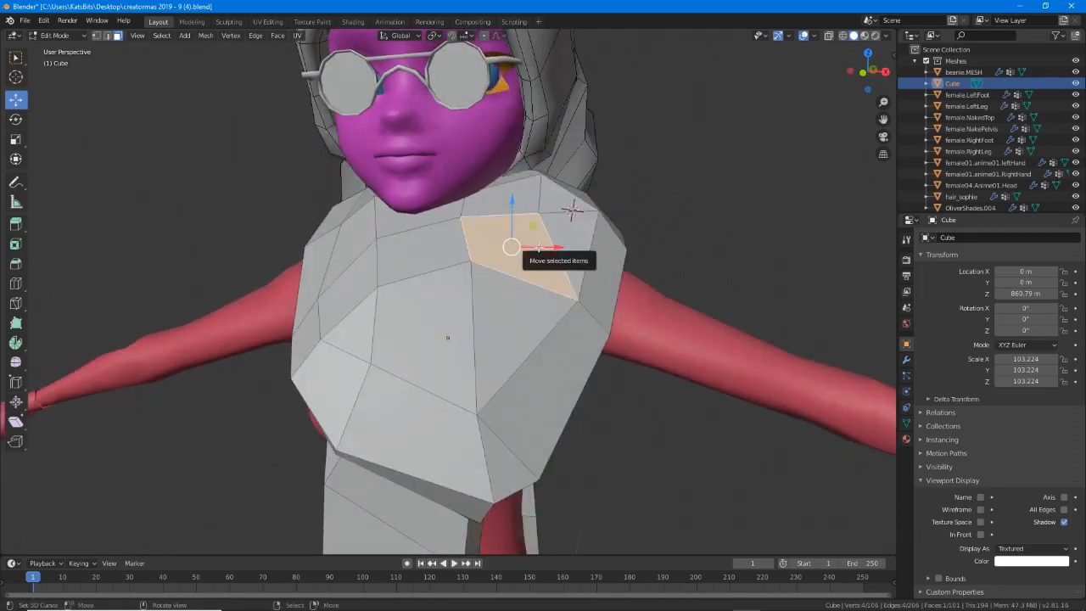
# Split that quad again and rejoin its lower triangle with the outer shoulder triangle.
pyautogui.hotkey('ctrl', 't')
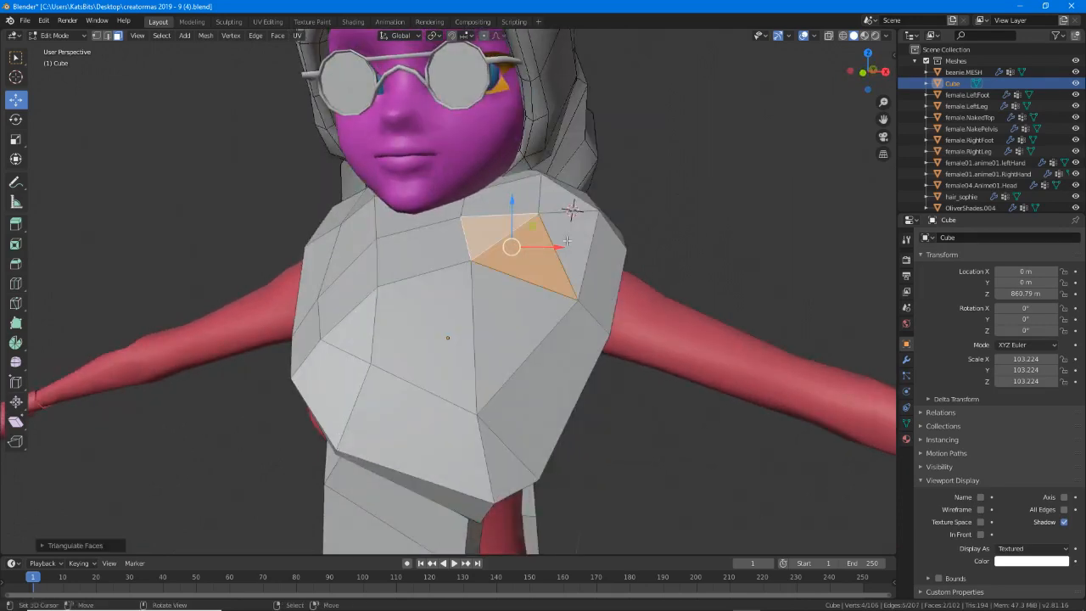
pyautogui.click(567, 241)
pyautogui.moveTo(520, 253); pyautogui.dragTo(456, 266, button='middle')
pyautogui.hotkey('alt', 'j')
# Return the scarf to Object Mode, enable its Wireframe viewport display and deselect everything.
pyautogui.scroll(2, 402, 322)
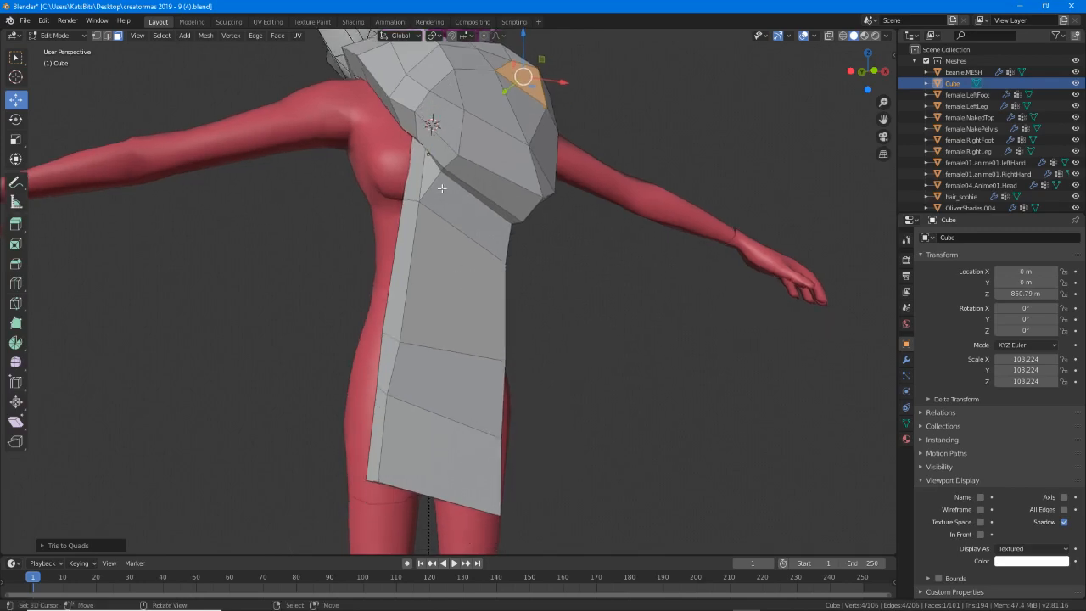
pyautogui.moveTo(488, 436); pyautogui.dragTo(457, 325, button='middle')
pyautogui.scroll(-1, 456, 325)
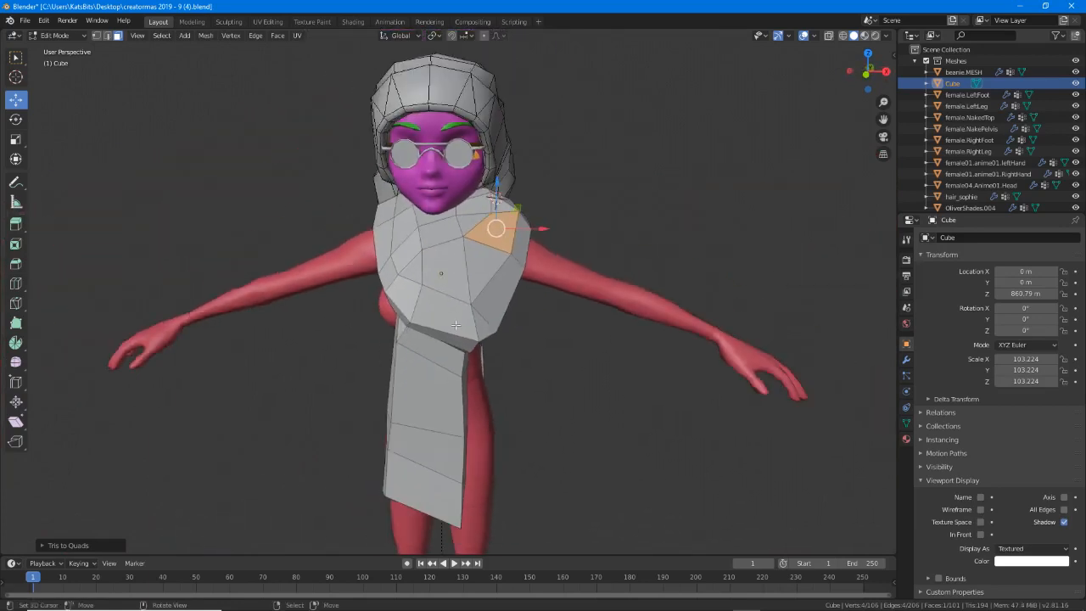
pyautogui.moveTo(528, 370); pyautogui.dragTo(417, 394, button='middle')
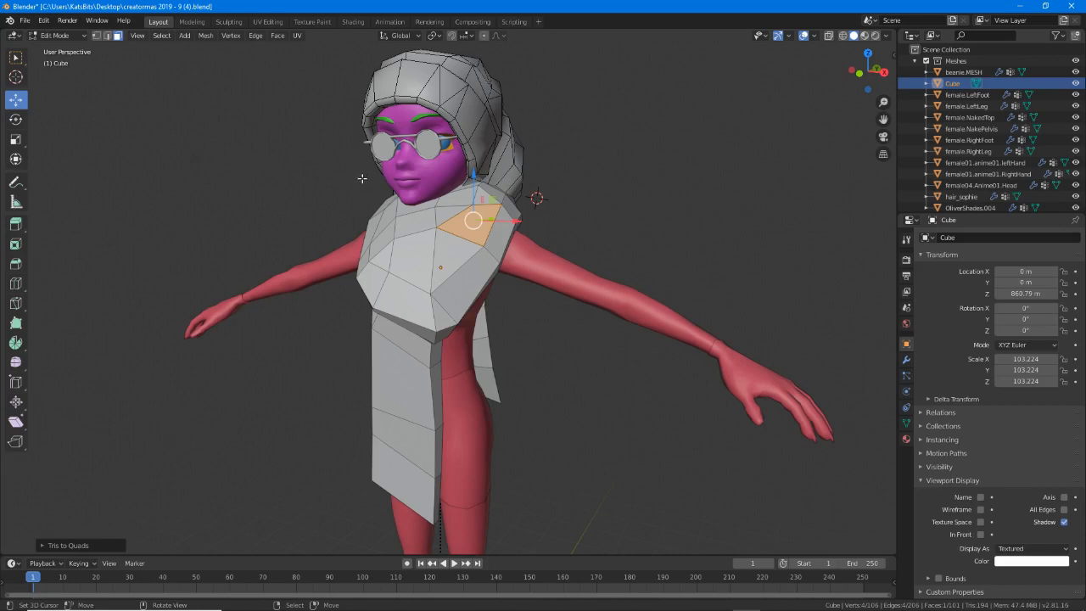
pyautogui.press('Tab')
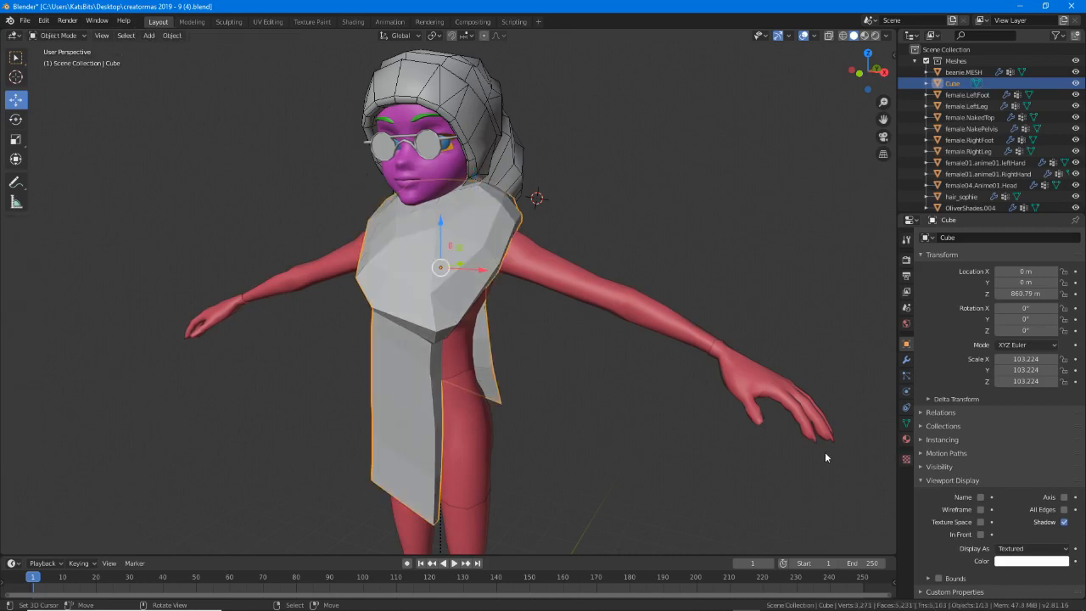
pyautogui.click(981, 509)
pyautogui.hotkey('alt', 'a')
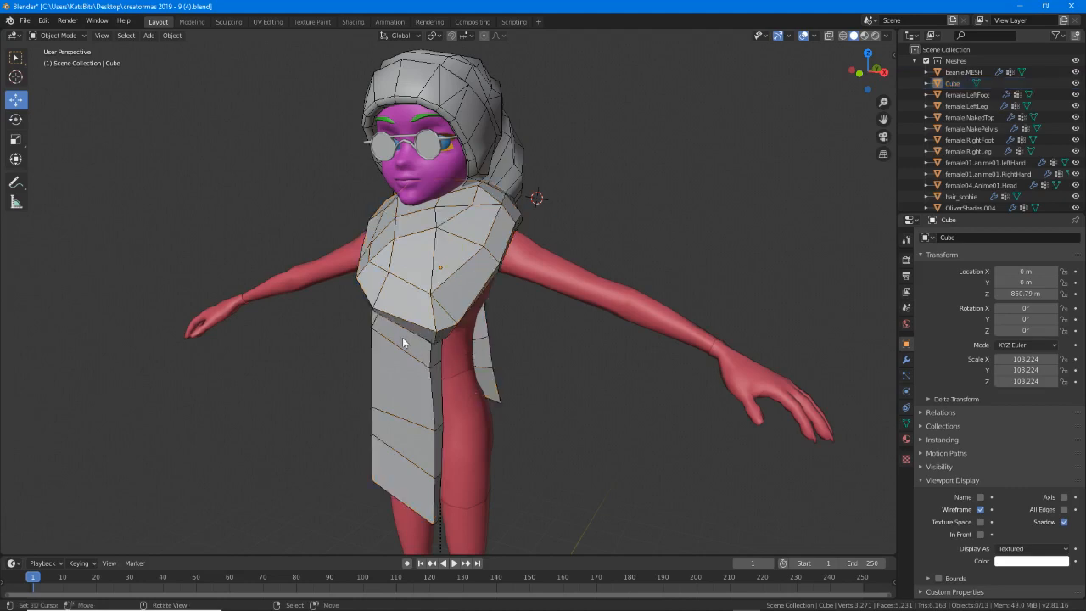
# Save the scene as a new file named creatormas 2019 - 9 (5).blend.
pyautogui.click(25, 21)
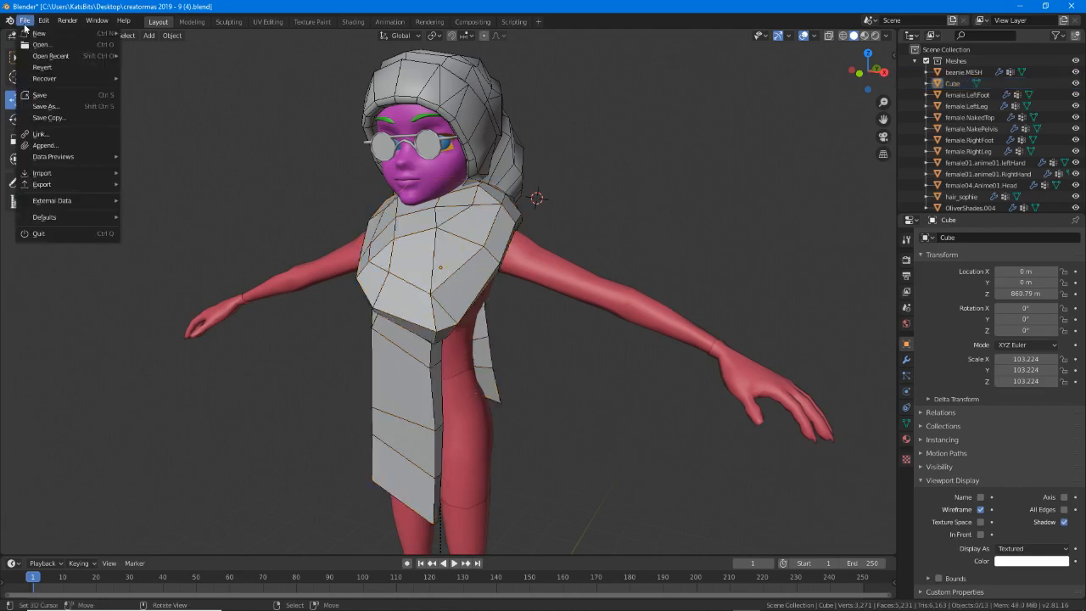
pyautogui.click(52, 106)
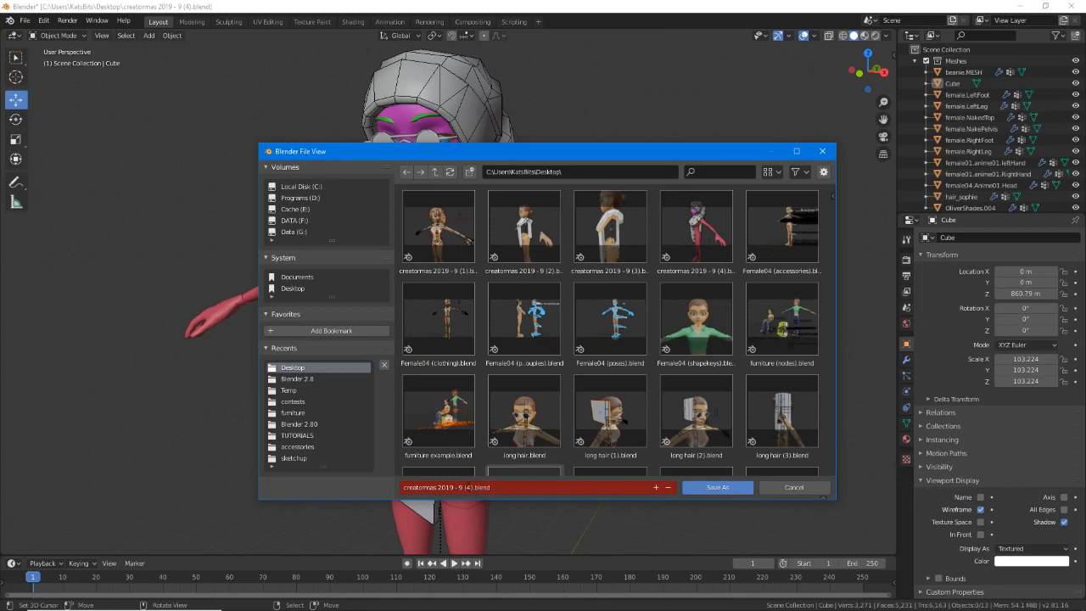
pyautogui.click(469, 487)
pyautogui.click(468, 487)
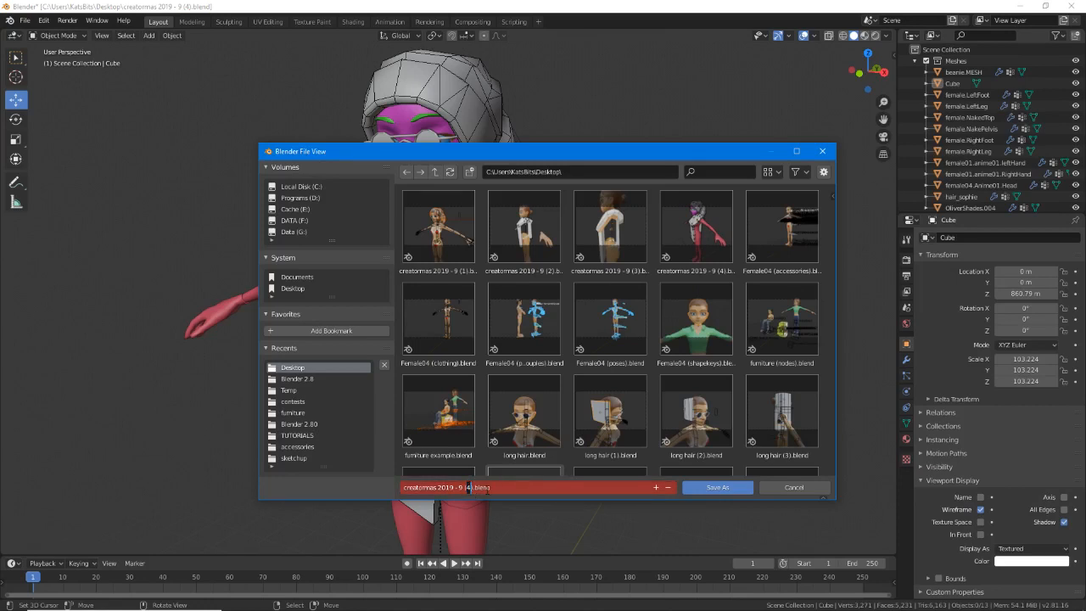
pyautogui.write('5')
pyautogui.click(511, 501)
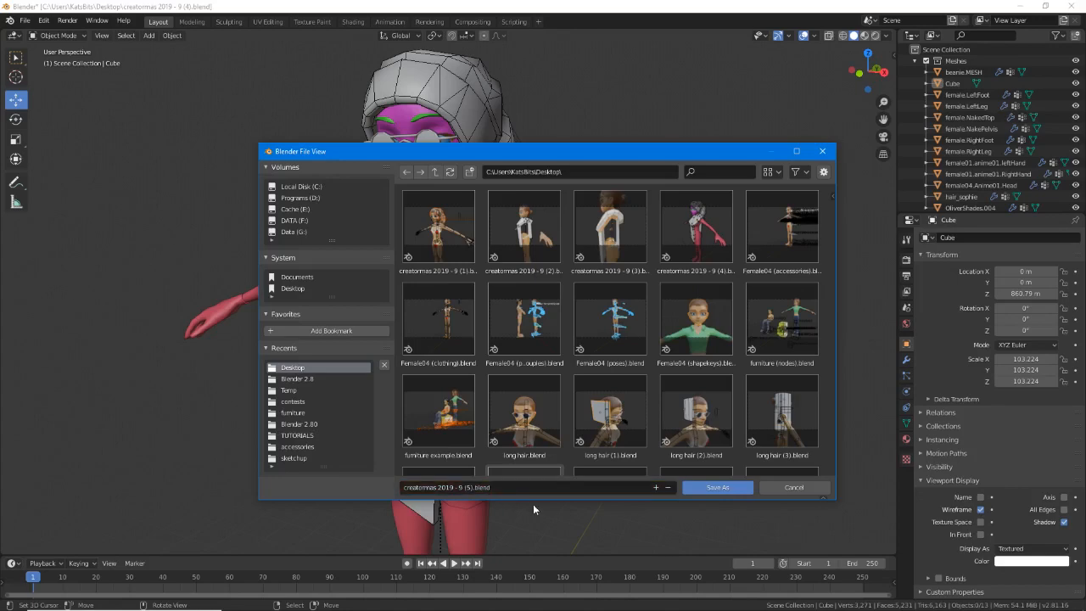
pyautogui.click(749, 484)
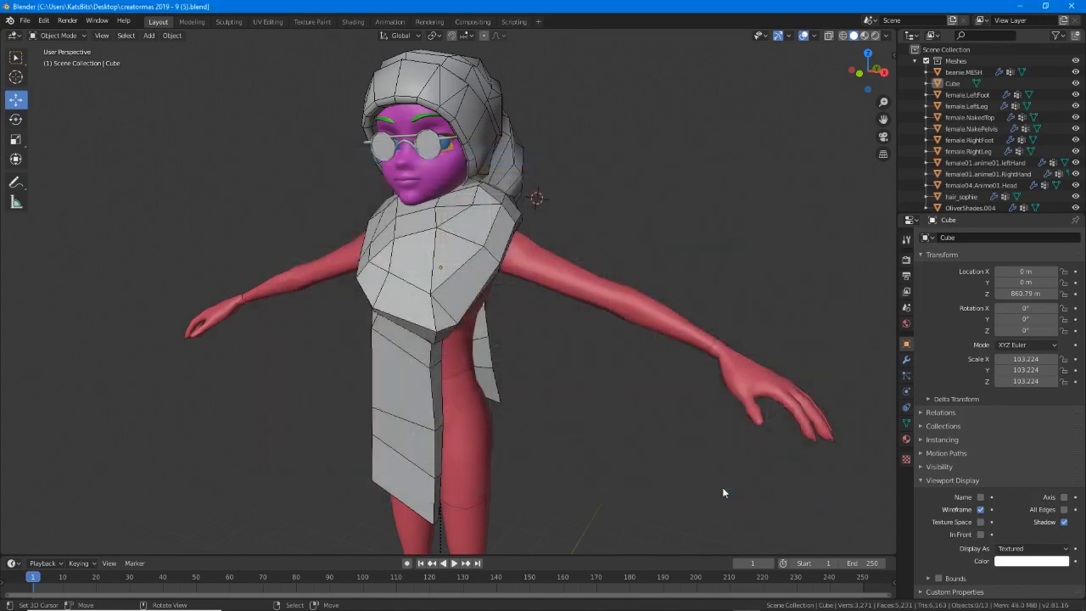
# Switch the viewport to material preview shading and inspect the scarf against the body from the side and rear.
pyautogui.click(865, 35)
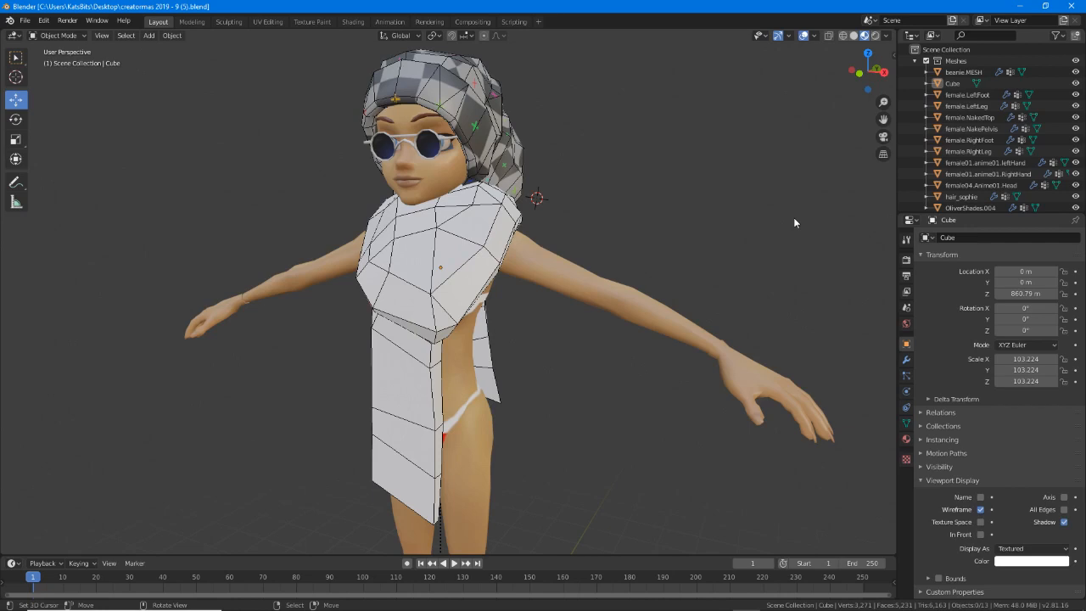
pyautogui.moveTo(497, 286); pyautogui.dragTo(678, 270, button='middle')
pyautogui.scroll(3, 527, 284)
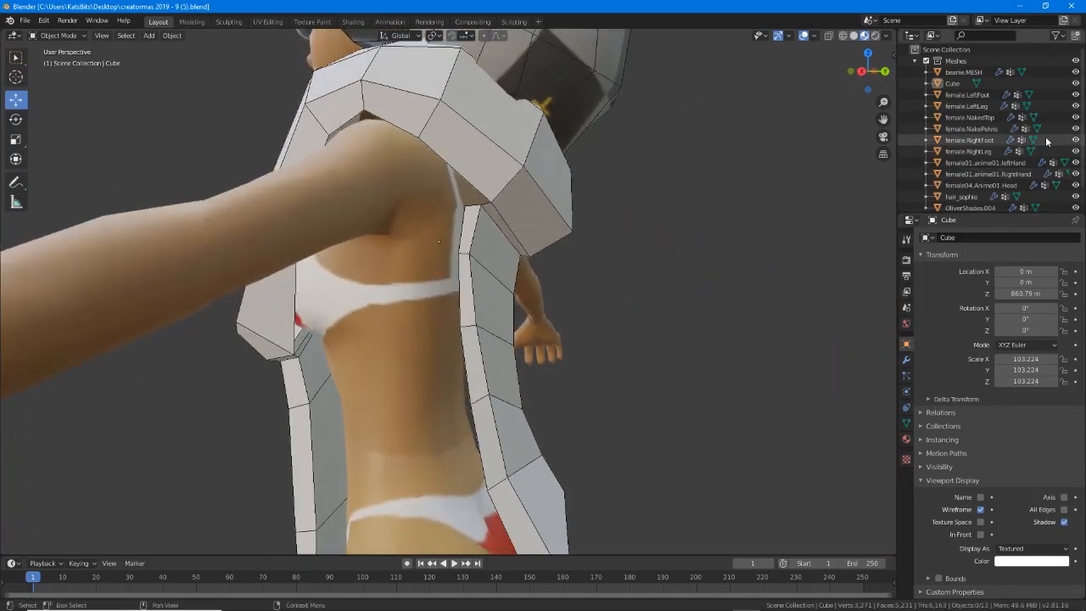
# Hide the female.NakedTop mesh and open the scarf in Edit Mode, viewing its inner side.
pyautogui.scroll(-1, 1008, 168)
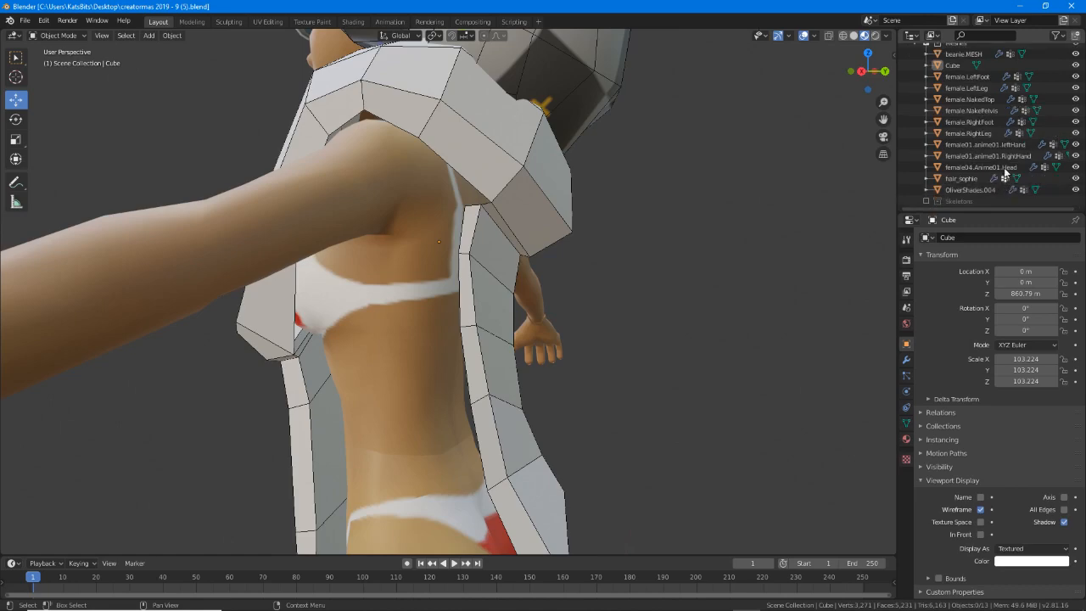
pyautogui.scroll(2, 1006, 172)
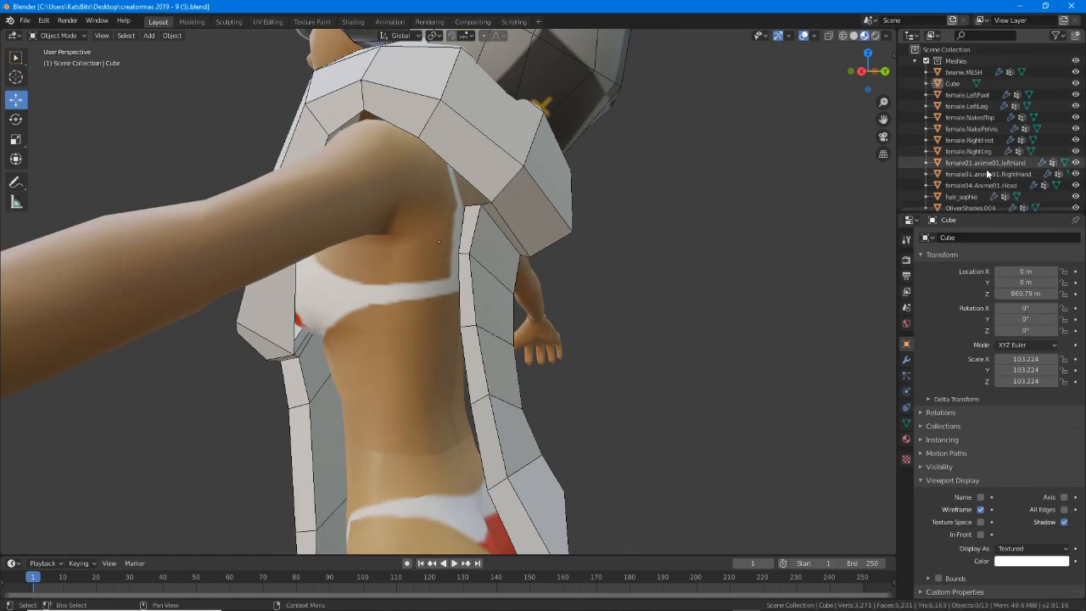
pyautogui.click(1075, 117)
pyautogui.moveTo(475, 254); pyautogui.dragTo(473, 287, button='middle')
pyautogui.click(472, 287)
pyautogui.press('Tab')
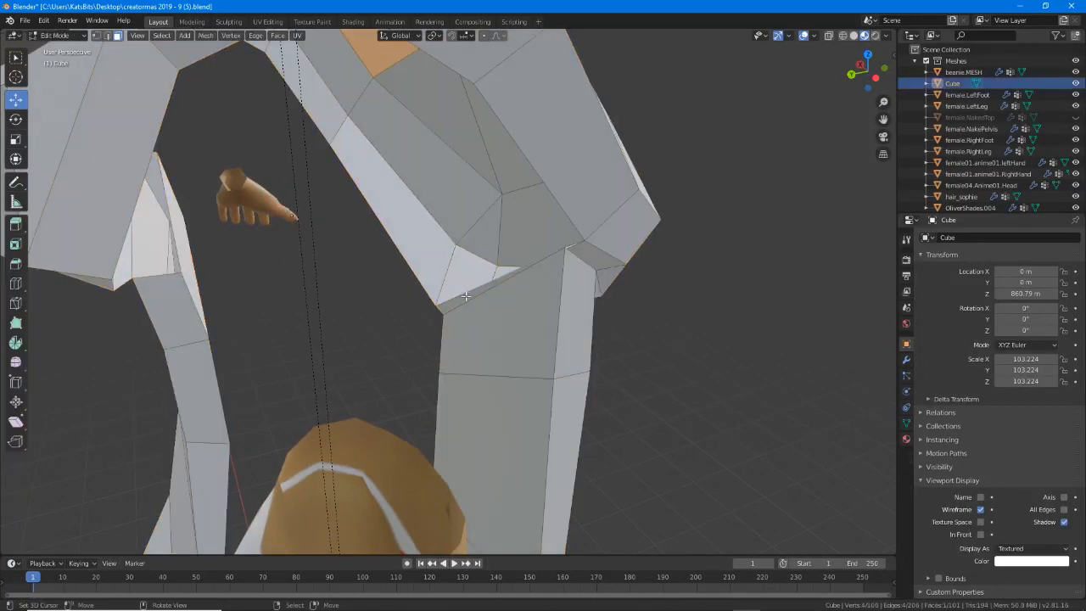
# Delete the thin face on the scarf's inner lower edge where the collar meets the hanging tail.
pyautogui.click(465, 295)
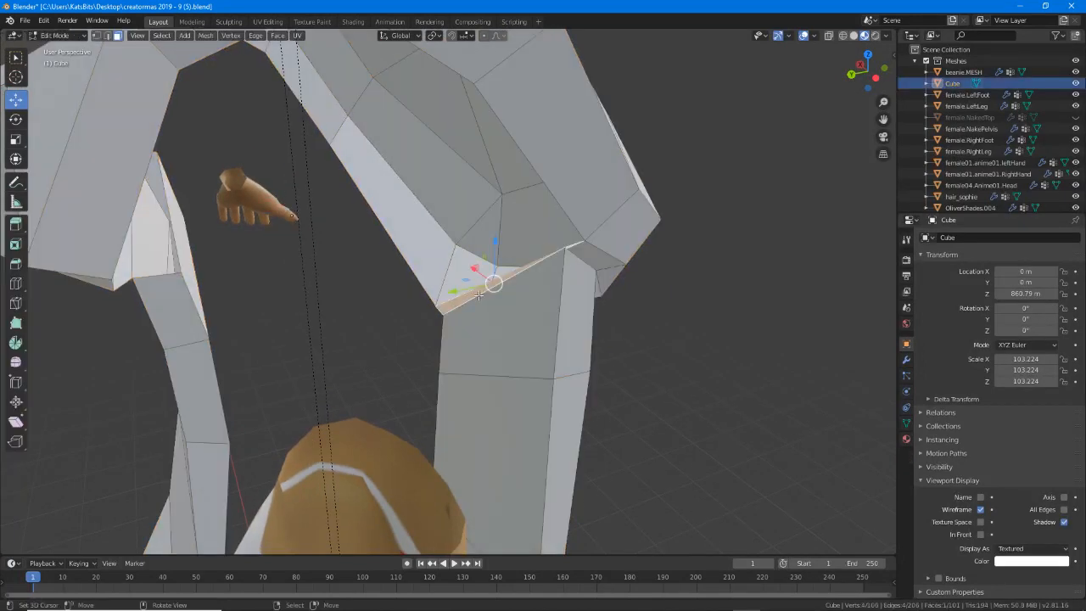
pyautogui.press('x')
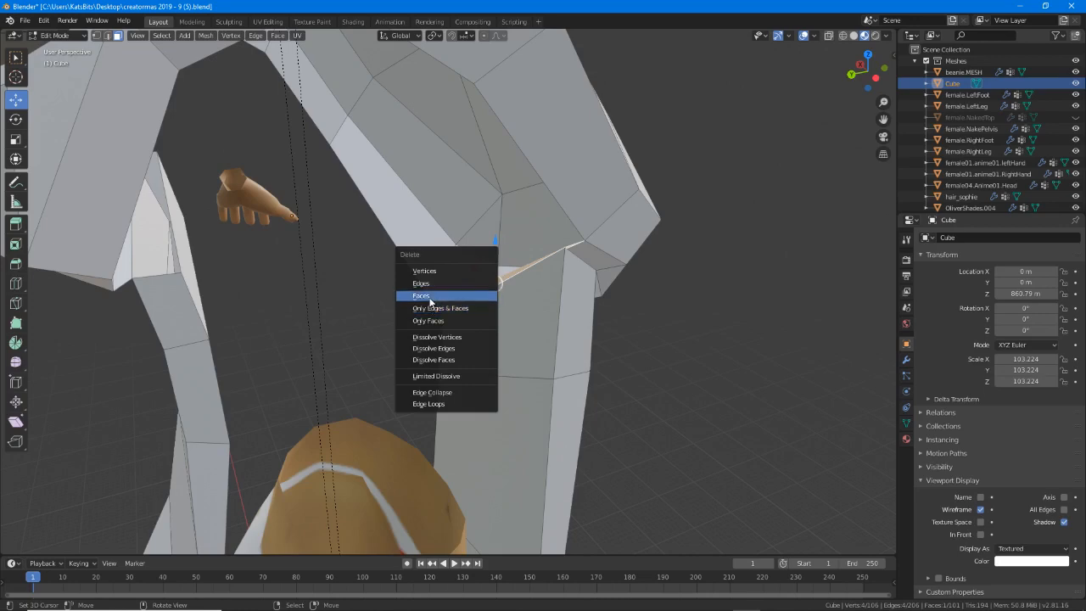
pyautogui.click(434, 294)
pyautogui.moveTo(434, 294); pyautogui.dragTo(480, 307, button='middle')
pyautogui.moveTo(545, 235); pyautogui.dragTo(574, 273, button='middle')
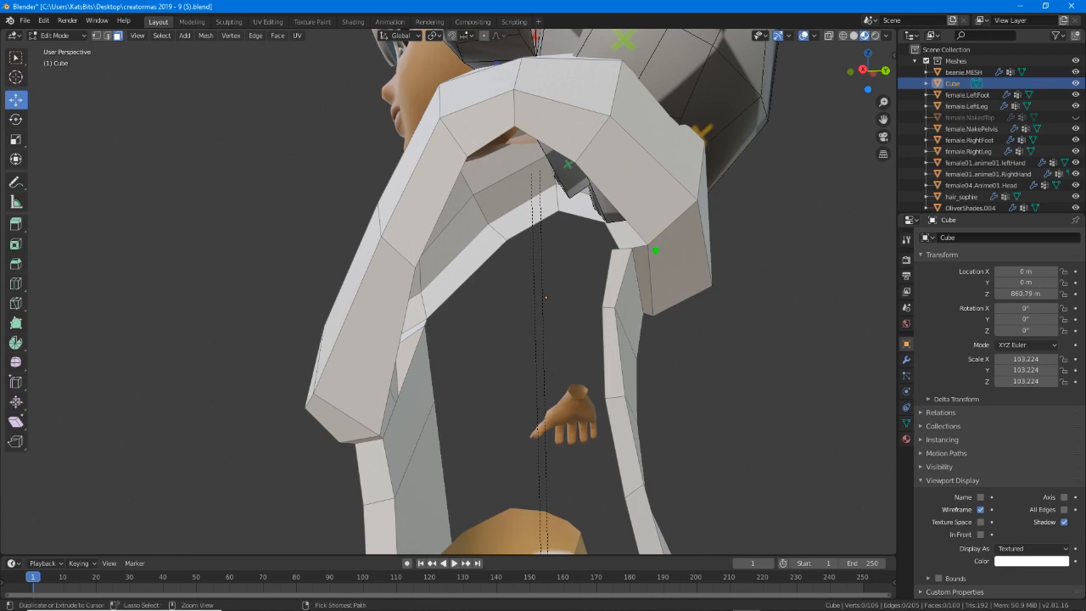
pyautogui.moveTo(650, 247)
pyautogui.mouseDown()
pyautogui.moveTo(628, 250)
pyautogui.moveTo(635, 223)
pyautogui.moveTo(534, 137)
pyautogui.moveTo(439, 200)
pyautogui.moveTo(375, 397)
pyautogui.moveTo(383, 441)
pyautogui.moveTo(429, 318)
pyautogui.moveTo(513, 227)
pyautogui.moveTo(602, 234)
pyautogui.moveTo(614, 249)
pyautogui.mouseUp()
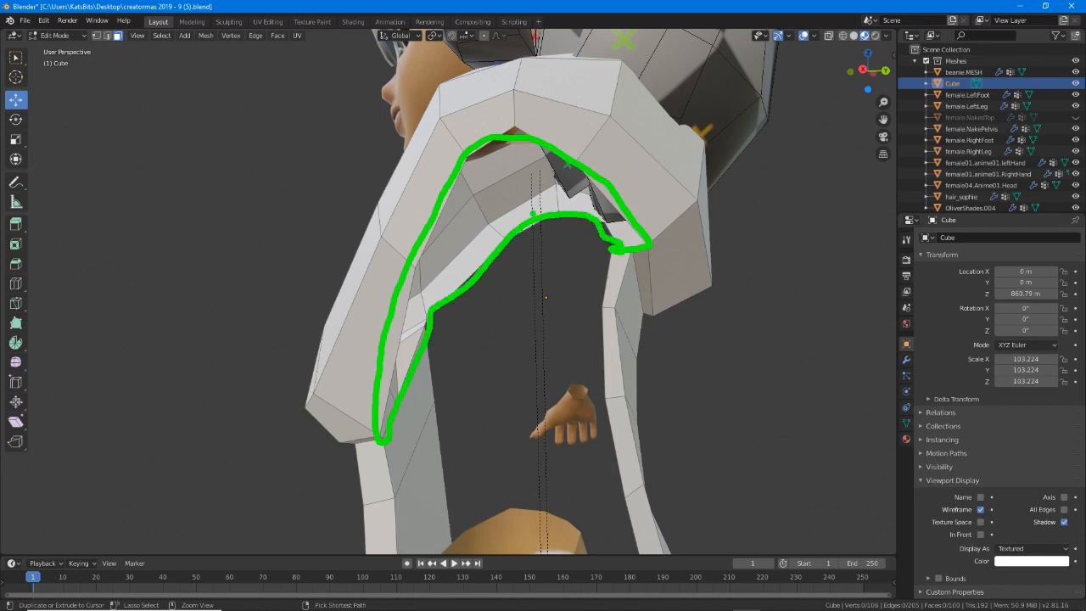
pyautogui.moveTo(481, 158)
pyautogui.mouseDown()
pyautogui.moveTo(509, 183)
pyautogui.moveTo(585, 208)
pyautogui.moveTo(623, 241)
pyautogui.mouseUp()
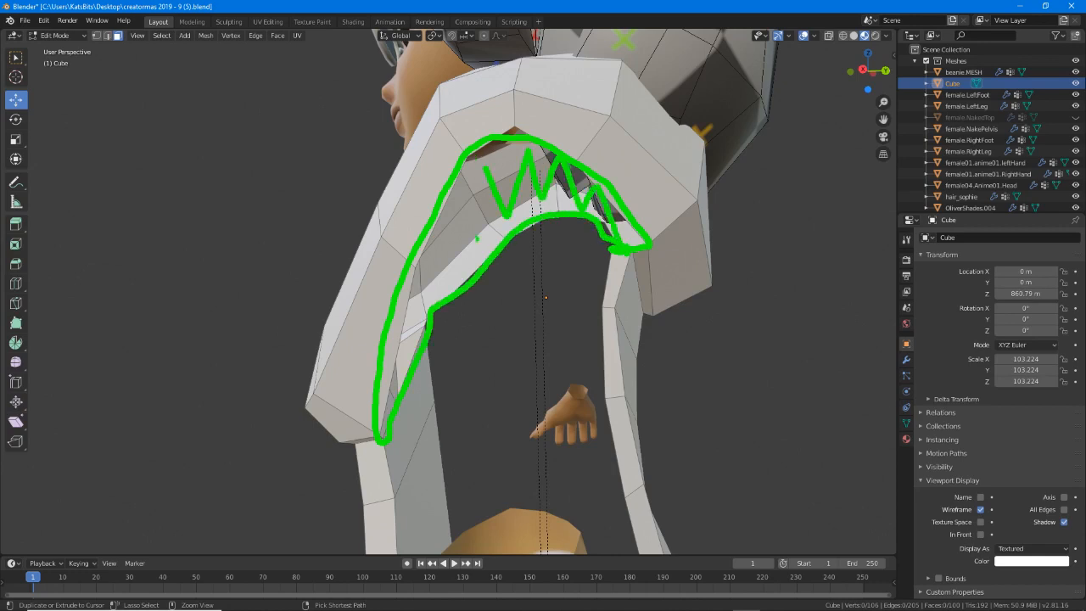
pyautogui.moveTo(481, 190); pyautogui.dragTo(405, 366)
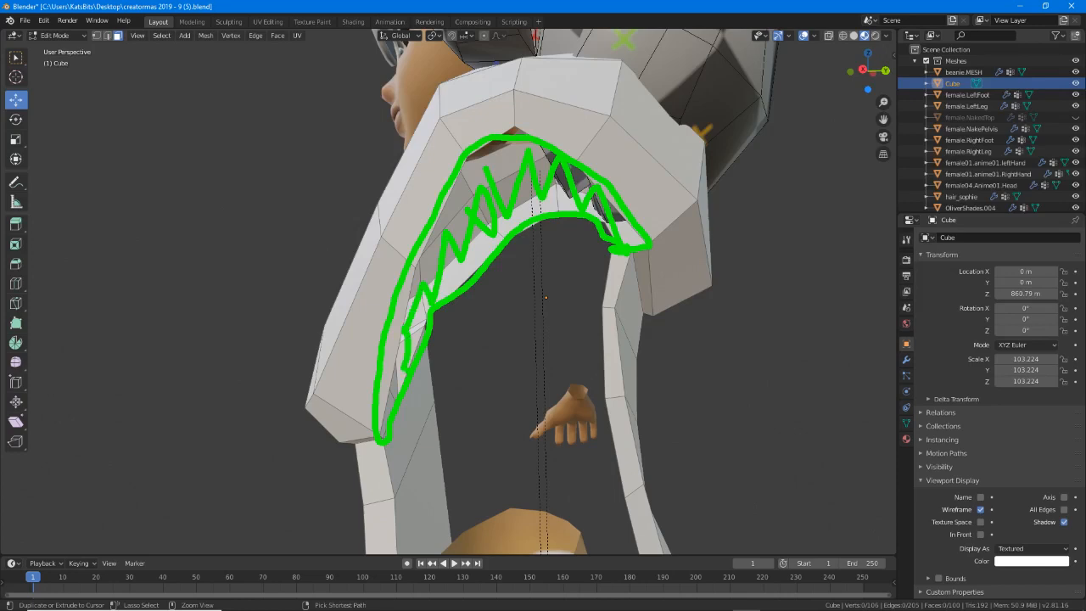
pyautogui.press('Escape')
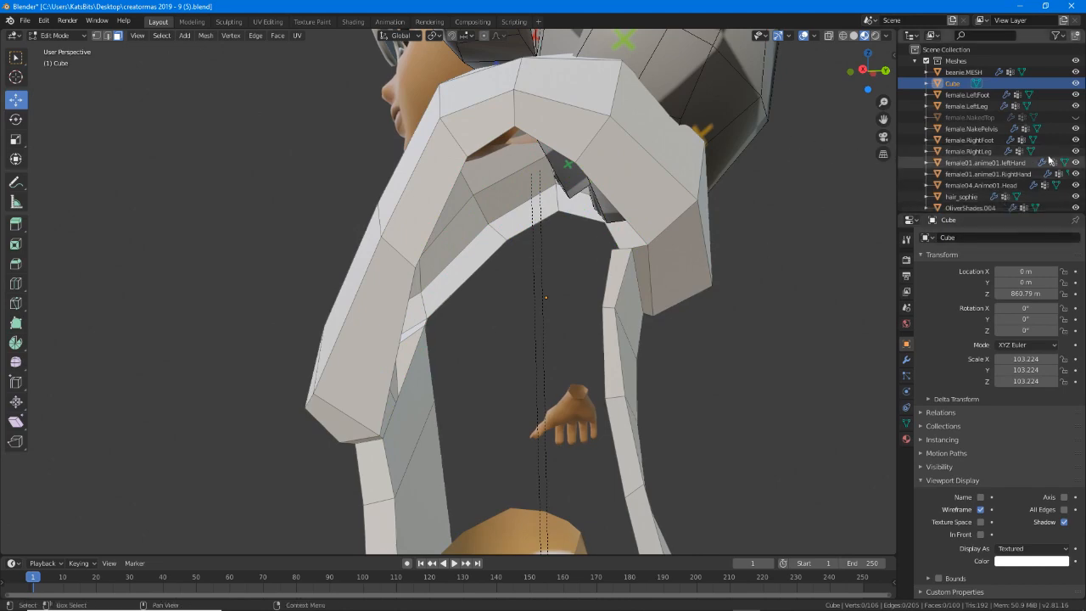
# Return the scarf to Object Mode, hide the female04.Anime01.Head, hair_sophie and Cube meshes, and select beanie.MESH.
pyautogui.keyDown('shift'); pyautogui.moveTo(551, 152); pyautogui.dragTo(463, 300, button='middle'); pyautogui.keyUp('shift')
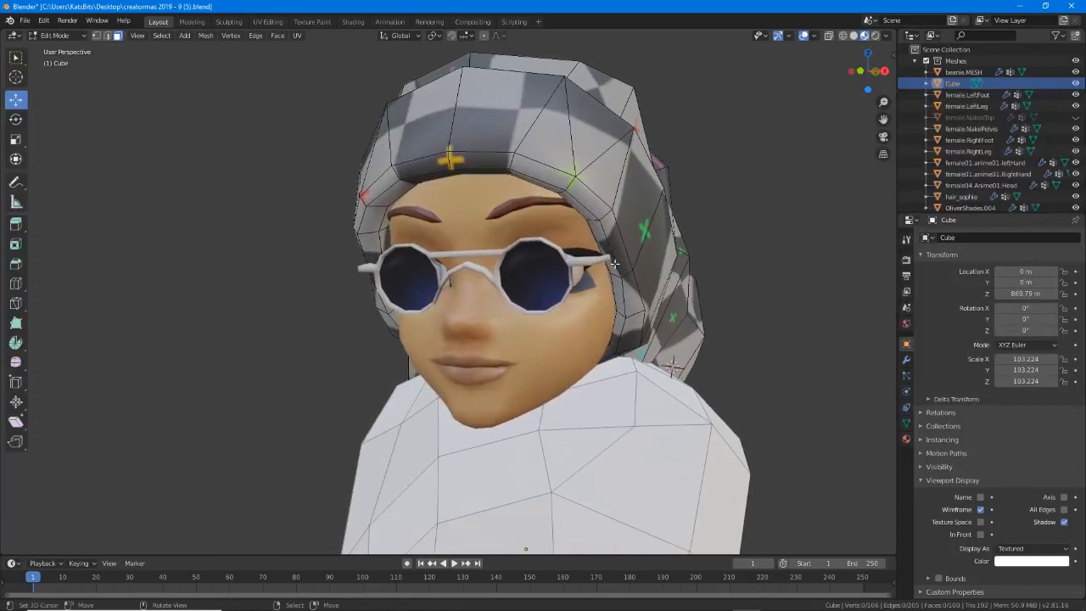
pyautogui.press('Tab')
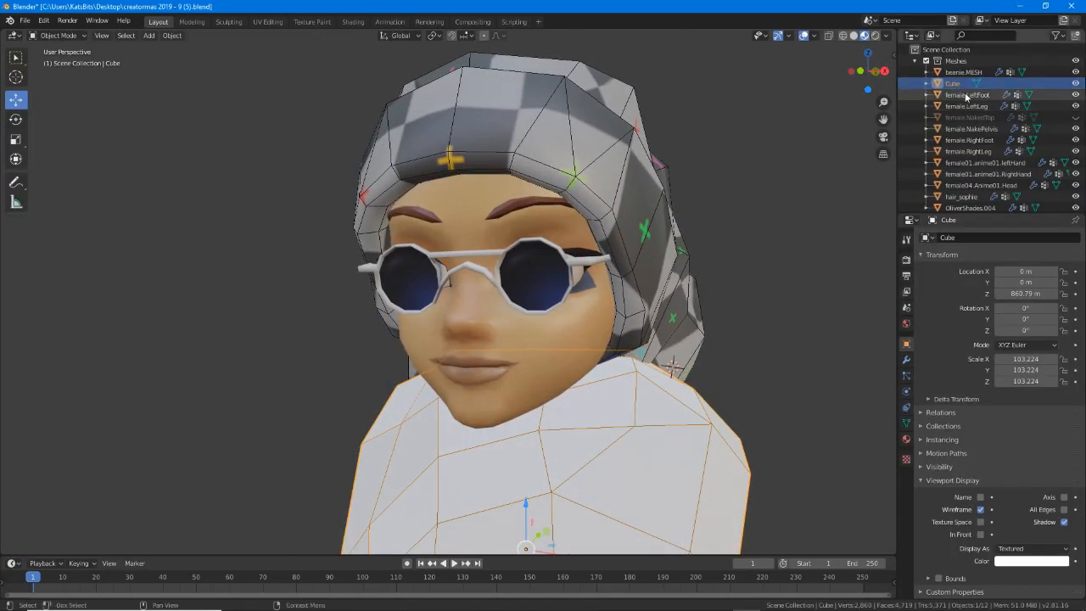
pyautogui.scroll(-1, 980, 174)
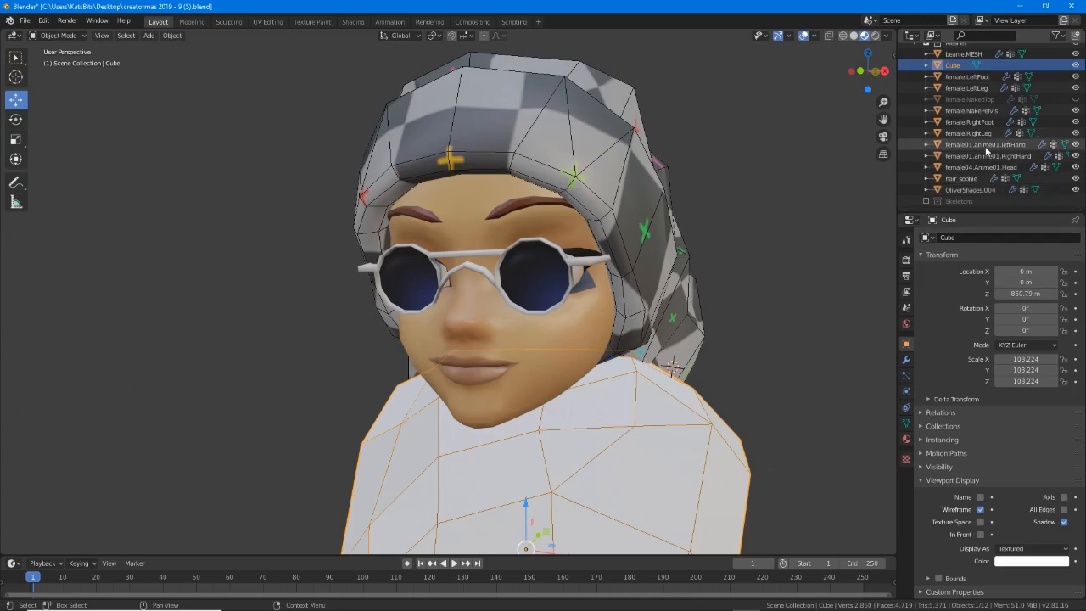
pyautogui.moveTo(1075, 167); pyautogui.dragTo(1076, 178)
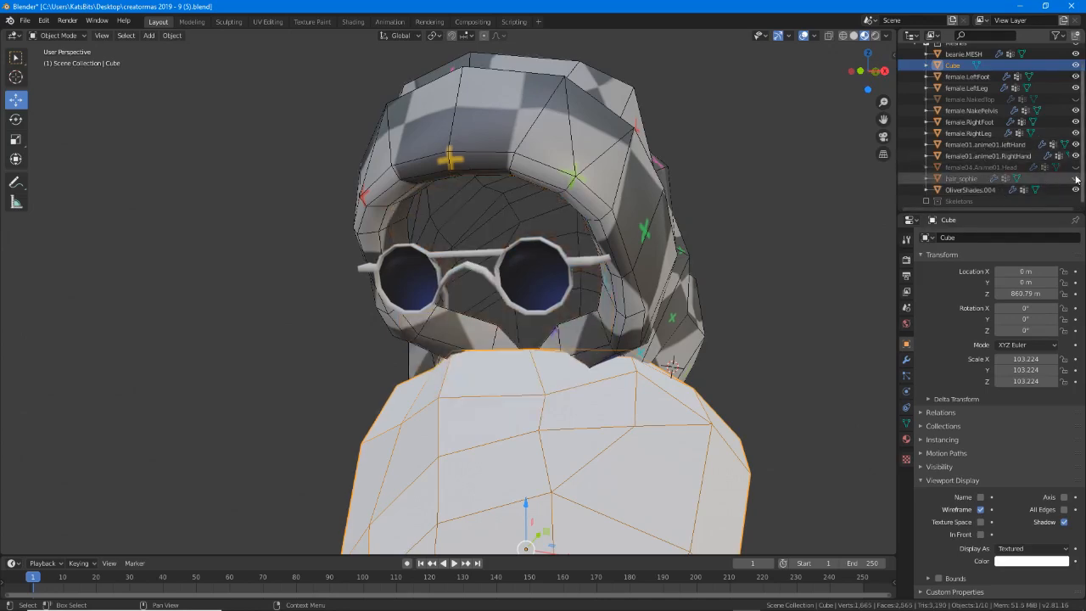
pyautogui.moveTo(459, 228); pyautogui.dragTo(386, 282, button='middle')
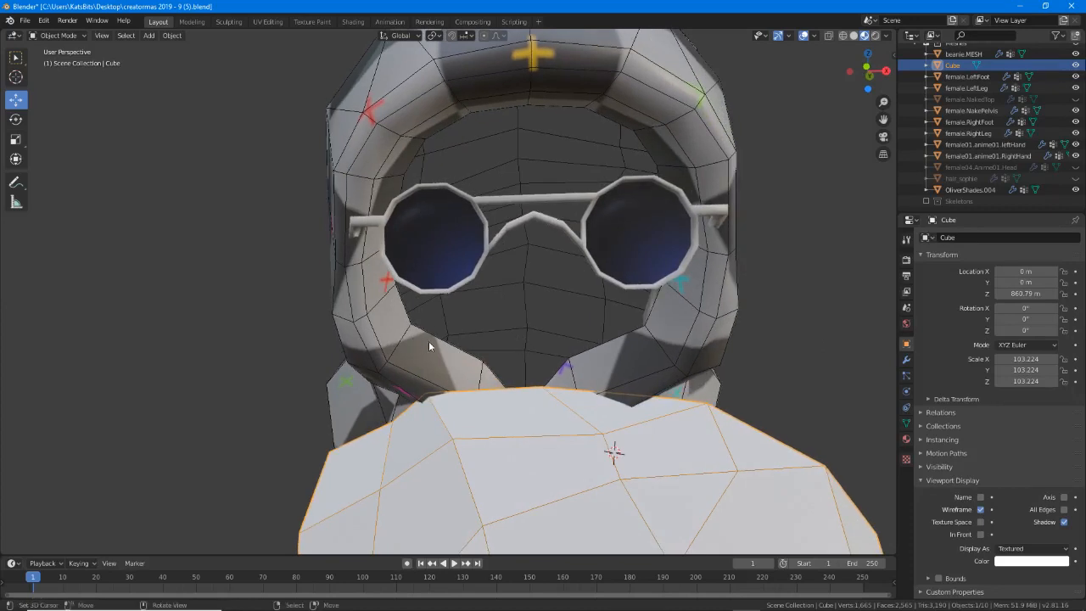
pyautogui.click(1075, 65)
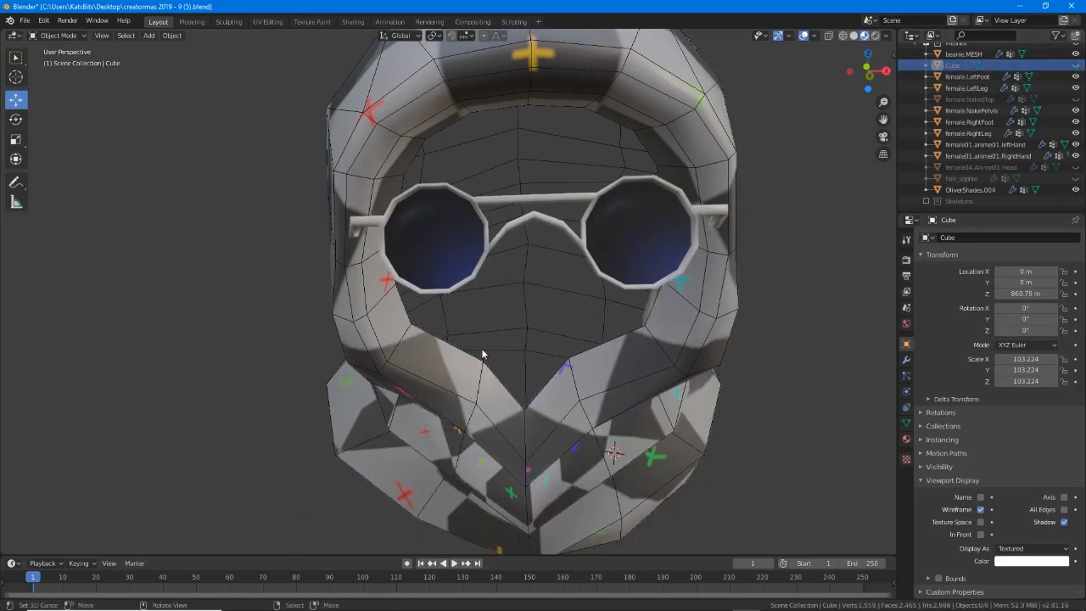
pyautogui.click(524, 452)
# Examine the beanie's face opening and hollow interior, comparing it with the head mesh shown and hidden.
pyautogui.press('ctrl')
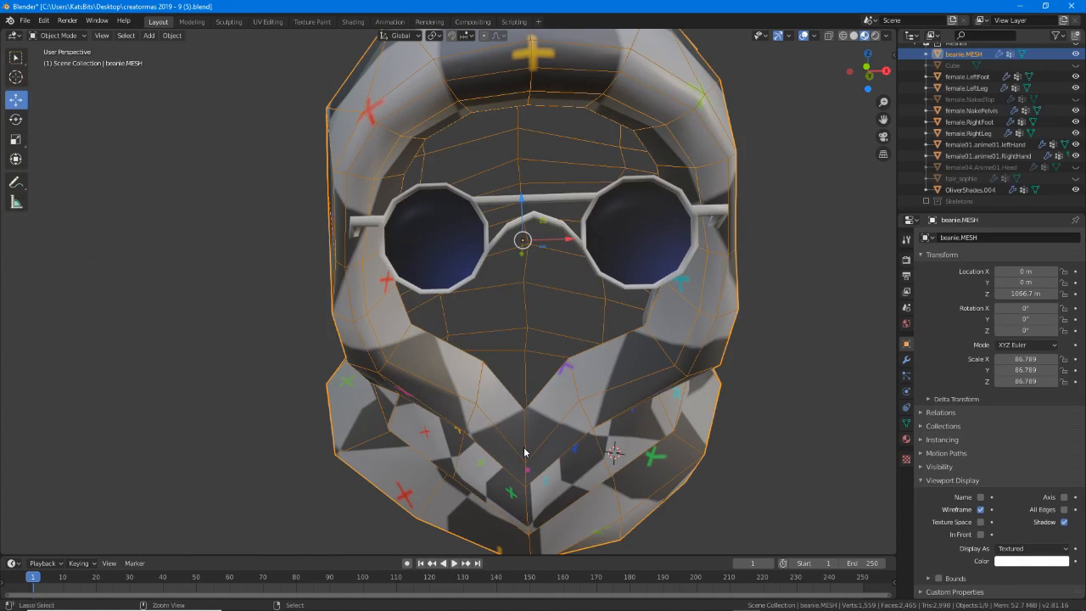
pyautogui.moveTo(519, 456)
pyautogui.mouseDown()
pyautogui.moveTo(489, 409)
pyautogui.moveTo(366, 312)
pyautogui.moveTo(371, 168)
pyautogui.moveTo(441, 108)
pyautogui.moveTo(573, 92)
pyautogui.moveTo(670, 126)
pyautogui.moveTo(704, 324)
pyautogui.moveTo(519, 458)
pyautogui.mouseUp()
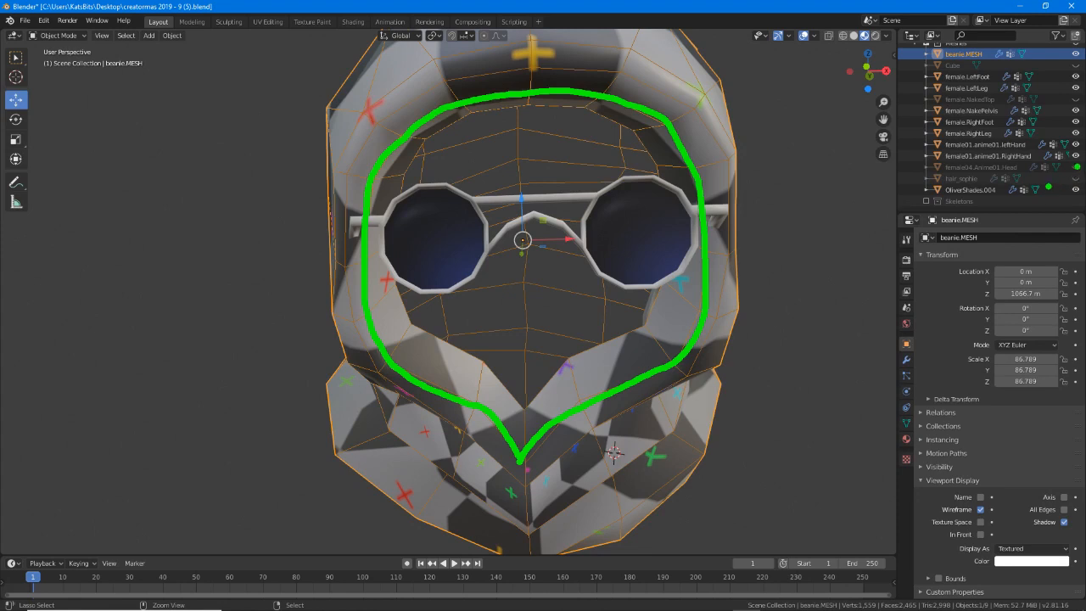
pyautogui.moveTo(519, 458); pyautogui.dragTo(528, 452)
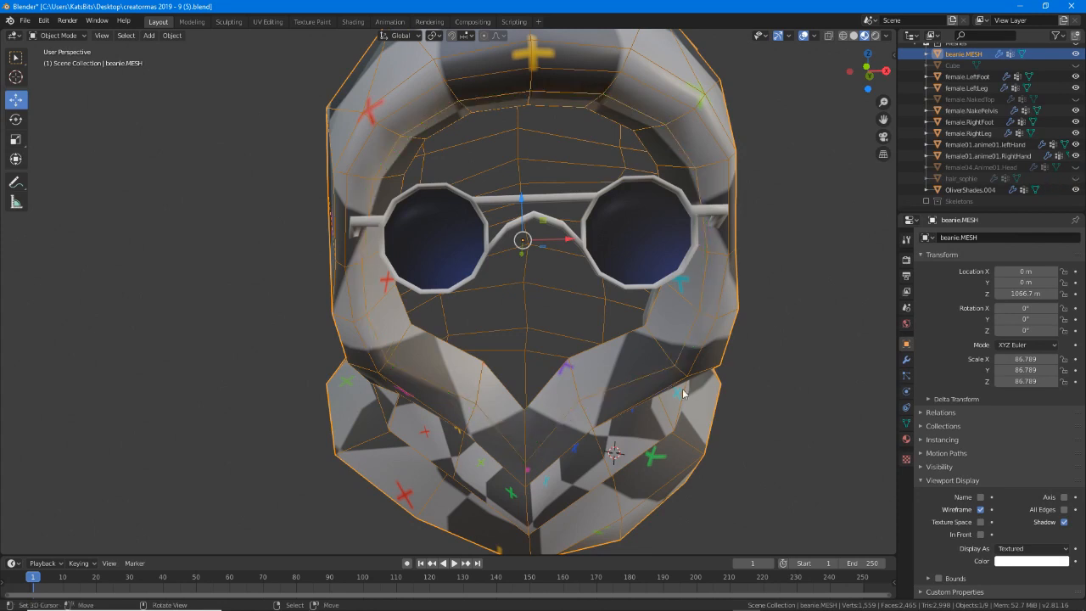
pyautogui.click(1075, 167)
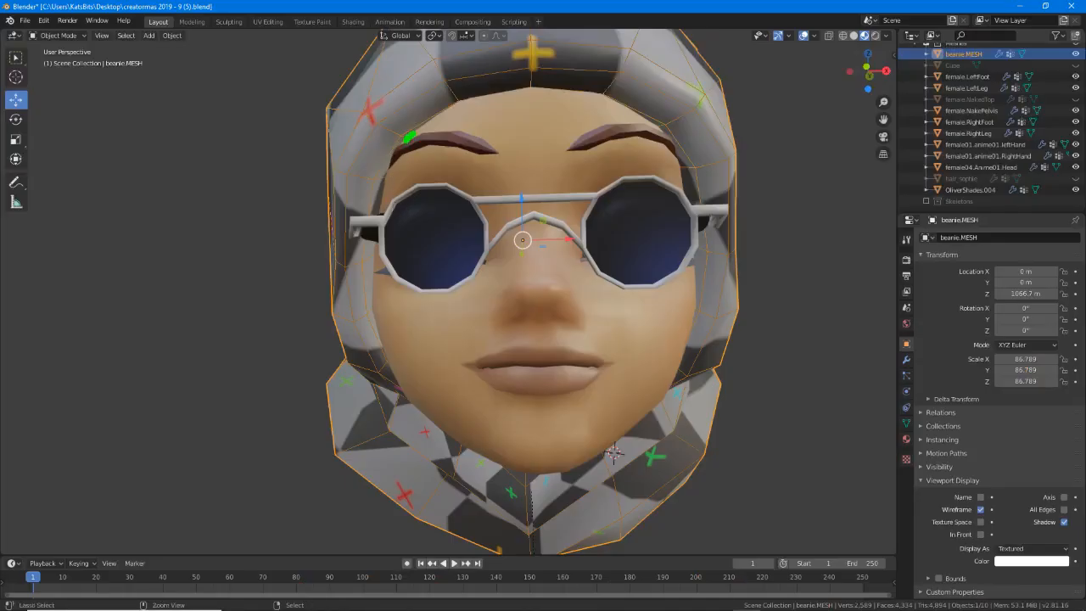
pyautogui.moveTo(409, 137)
pyautogui.mouseDown()
pyautogui.moveTo(386, 193)
pyautogui.moveTo(376, 285)
pyautogui.moveTo(396, 366)
pyautogui.moveTo(364, 268)
pyautogui.moveTo(363, 207)
pyautogui.moveTo(381, 157)
pyautogui.moveTo(458, 102)
pyautogui.mouseUp()
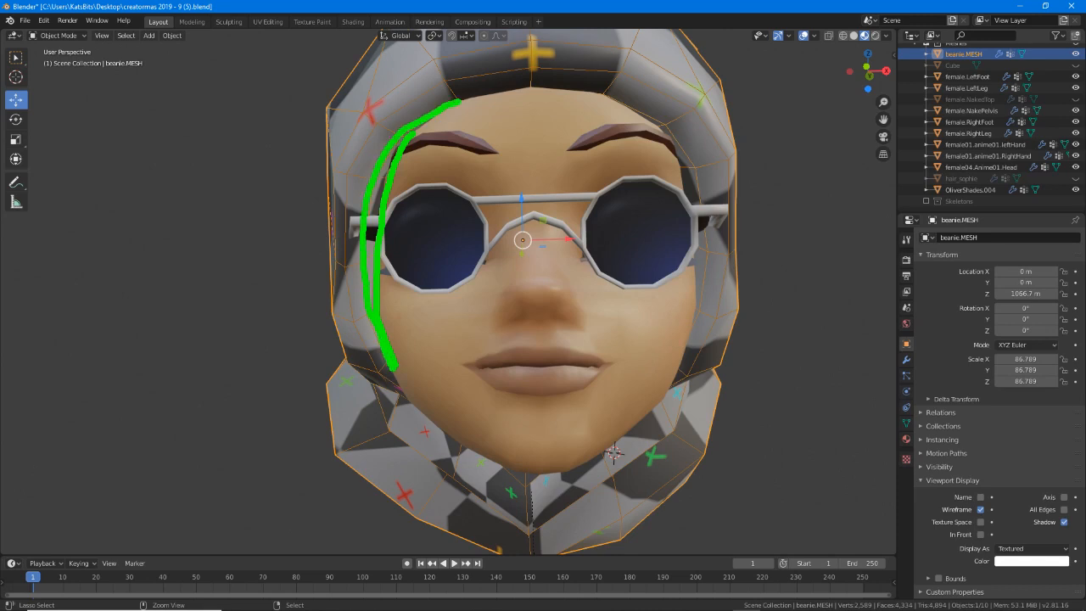
pyautogui.moveTo(606, 95)
pyautogui.mouseDown()
pyautogui.moveTo(675, 130)
pyautogui.moveTo(702, 195)
pyautogui.moveTo(708, 265)
pyautogui.moveTo(691, 332)
pyautogui.moveTo(684, 189)
pyautogui.moveTo(663, 137)
pyautogui.moveTo(611, 99)
pyautogui.mouseUp()
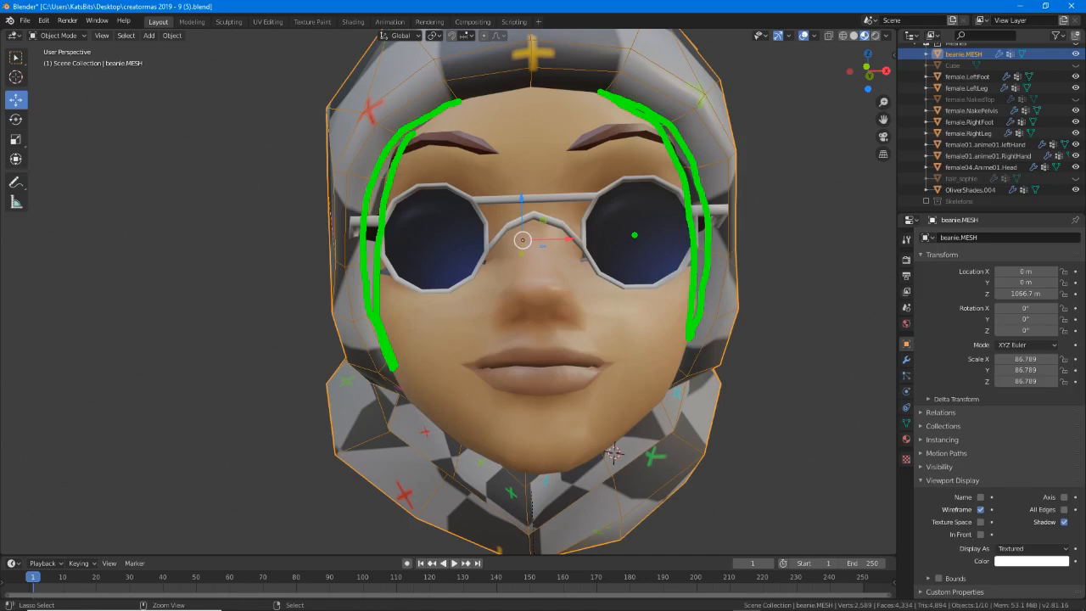
pyautogui.press('Escape')
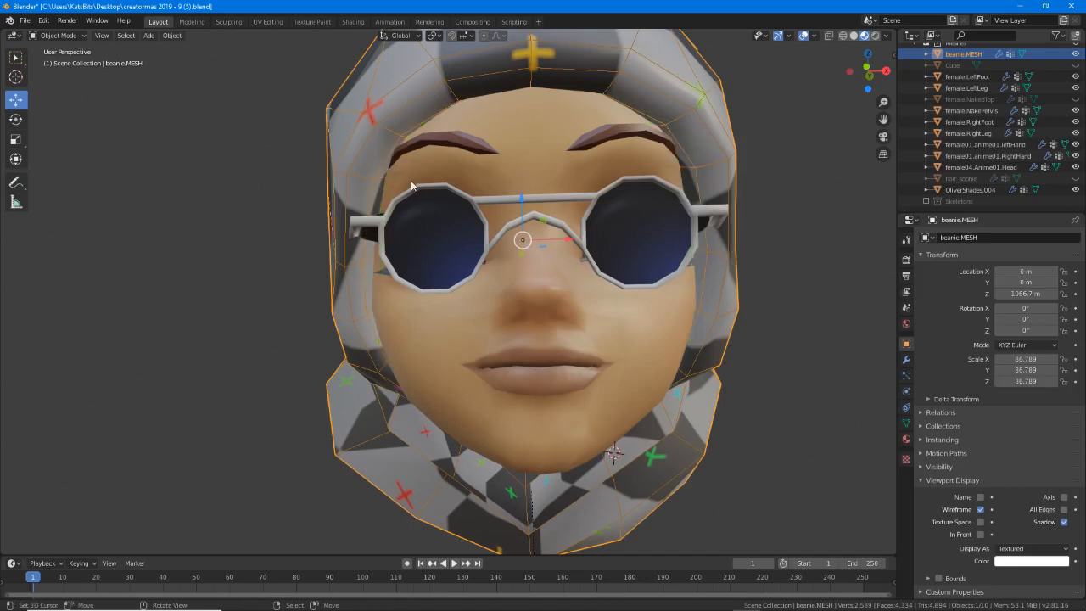
pyautogui.click(1075, 167)
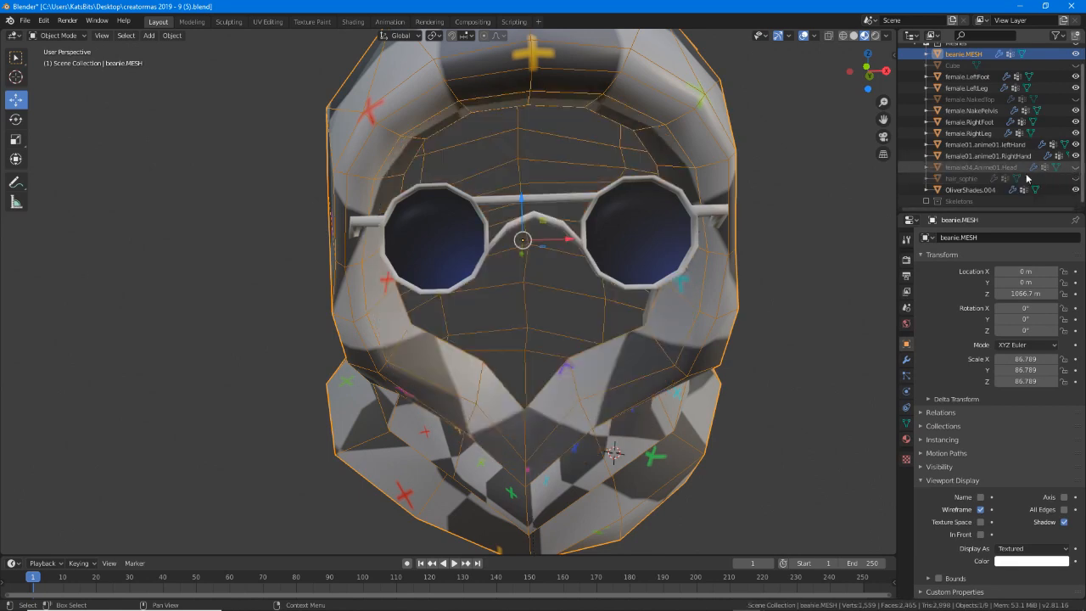
pyautogui.moveTo(574, 109)
pyautogui.mouseDown()
pyautogui.moveTo(651, 154)
pyautogui.moveTo(647, 280)
pyautogui.moveTo(579, 354)
pyautogui.moveTo(507, 388)
pyautogui.moveTo(418, 321)
pyautogui.moveTo(405, 161)
pyautogui.moveTo(575, 108)
pyautogui.moveTo(507, 170)
pyautogui.moveTo(522, 344)
pyautogui.moveTo(493, 387)
pyautogui.mouseUp()
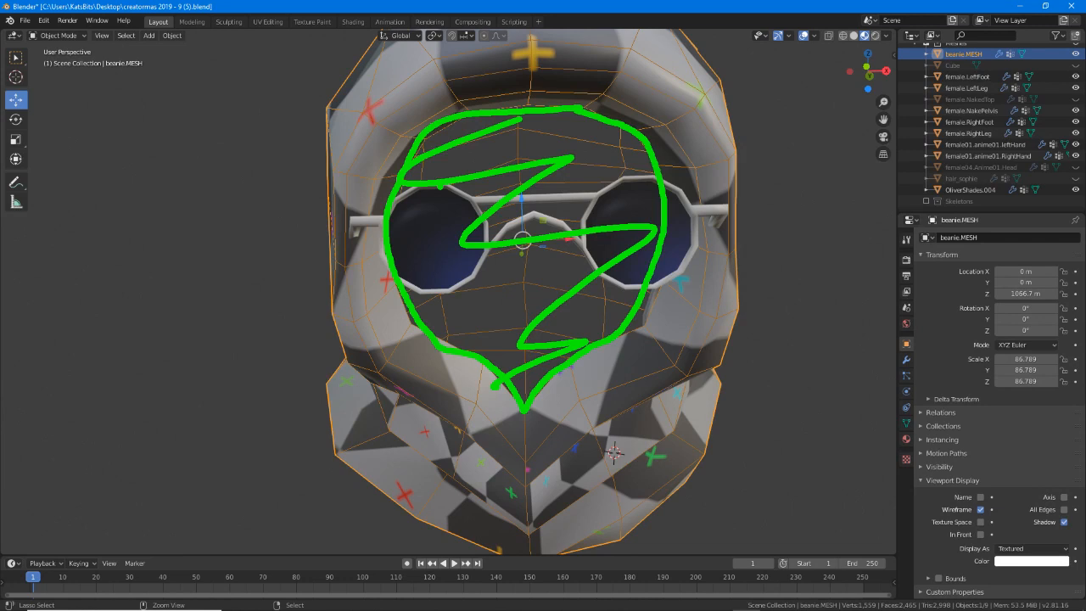
pyautogui.press('Escape')
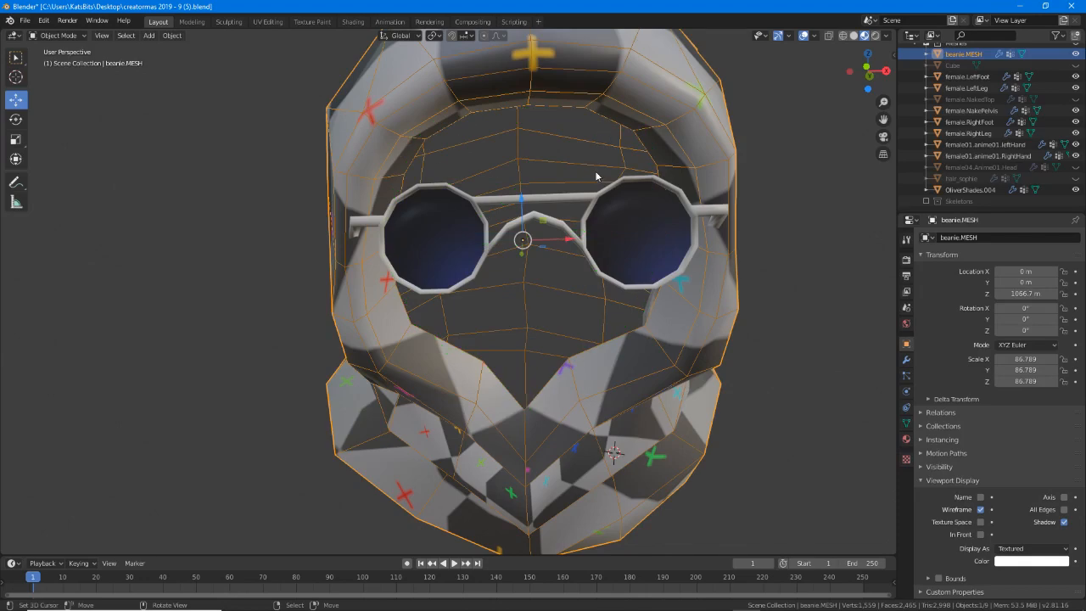
# Show the female04.Anime01.Head, female.NakedTop and Cube meshes again.
pyautogui.moveTo(446, 354); pyautogui.dragTo(746, 331, button='middle')
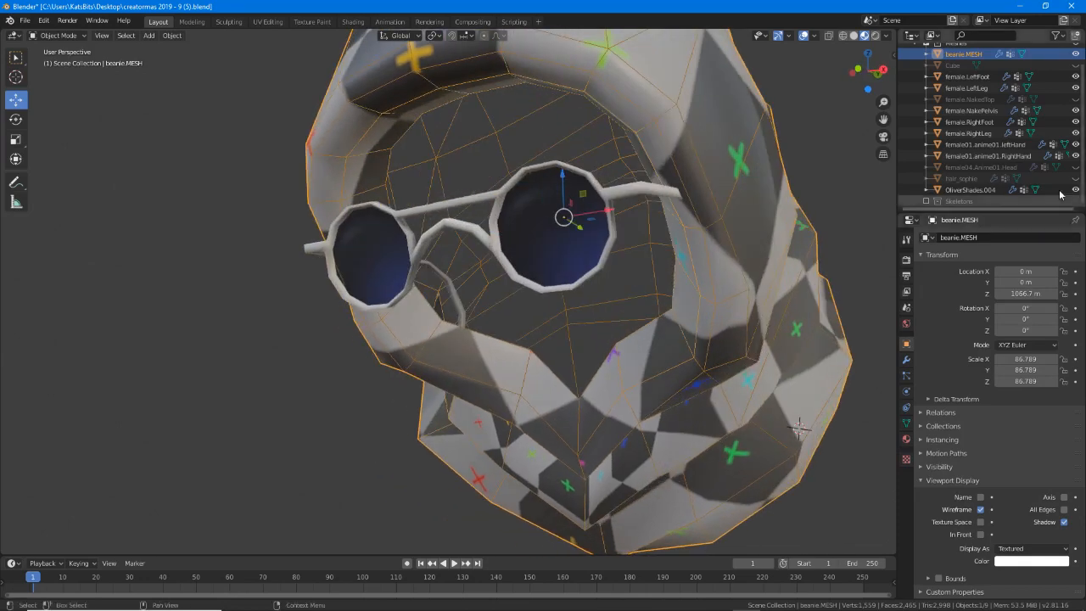
pyautogui.click(1075, 167)
pyautogui.scroll(-4, 746, 263)
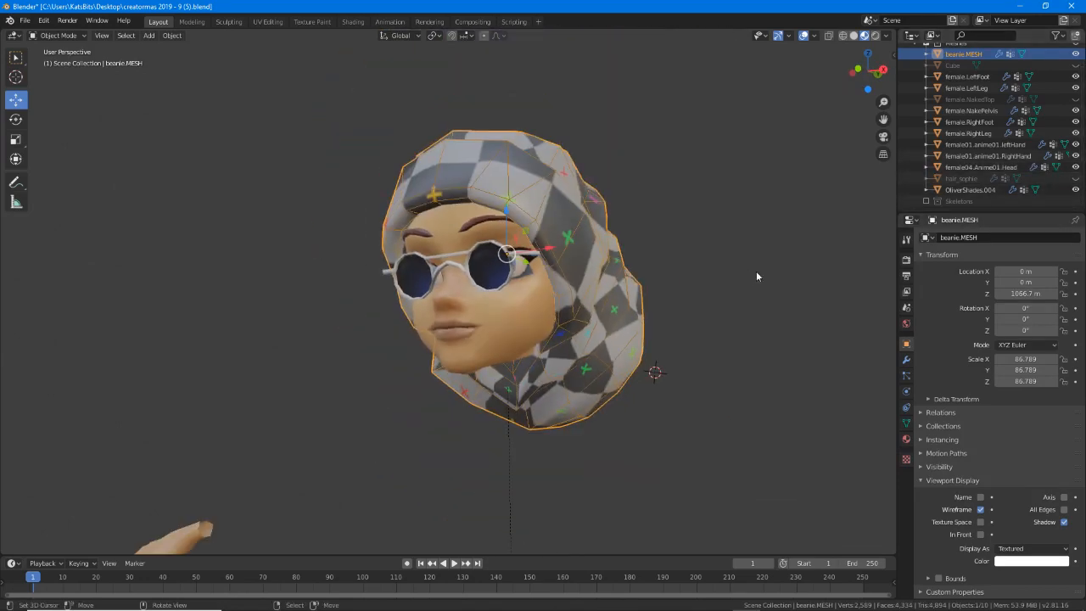
pyautogui.click(1074, 100)
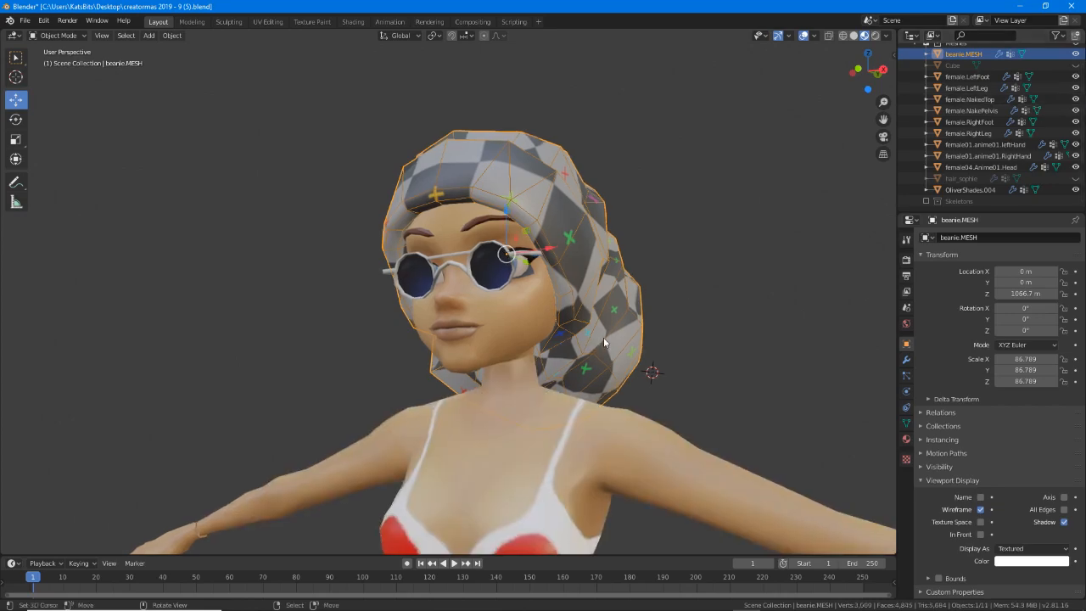
pyautogui.click(1075, 65)
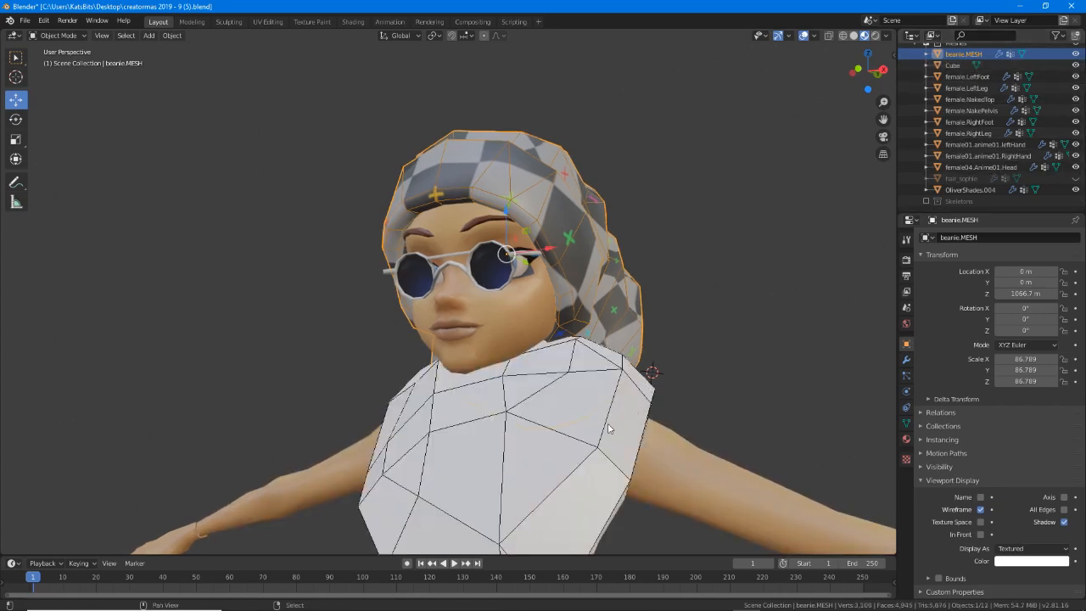
# Examine the gaps between the scarf's inner edges and the body from under the arm, and check its fit from the side.
pyautogui.moveTo(593, 280); pyautogui.dragTo(458, 242, button='middle')
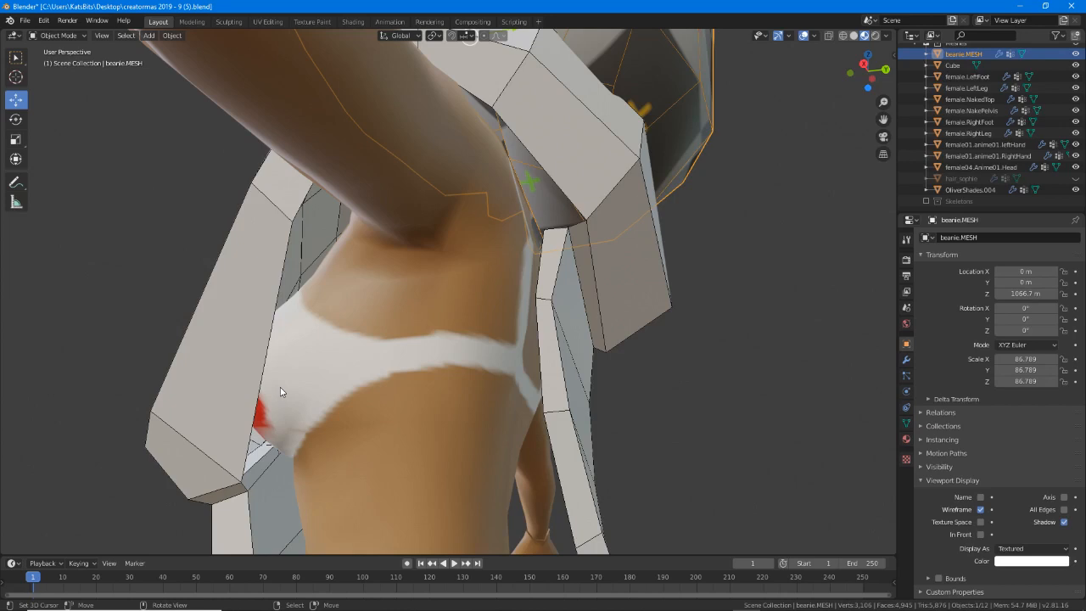
pyautogui.hotkey('ctrl', '2')
pyautogui.moveTo(238, 474); pyautogui.dragTo(273, 451)
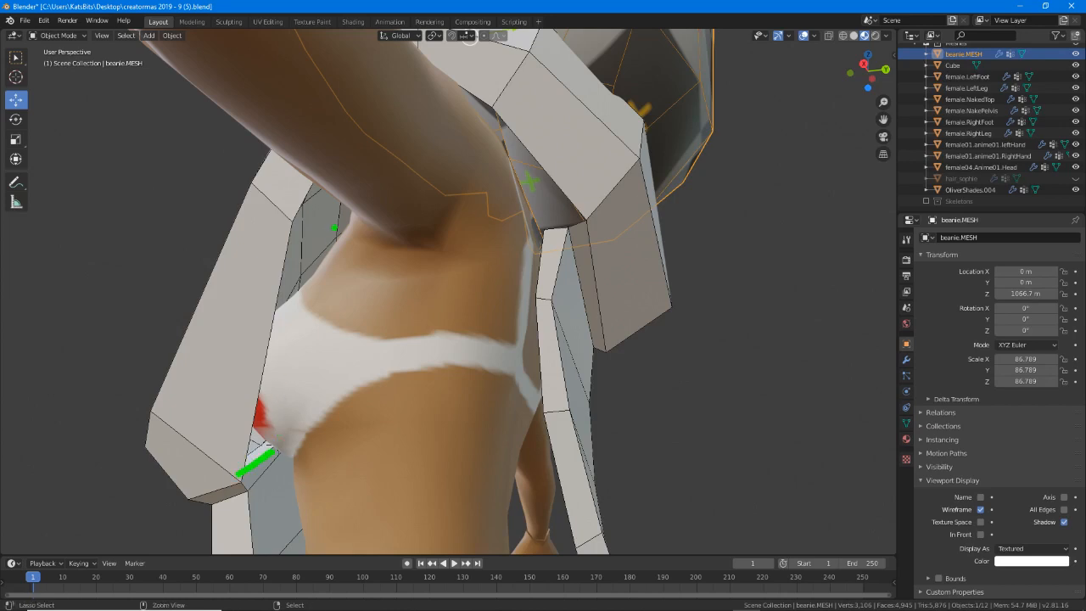
pyautogui.click(281, 229)
pyautogui.moveTo(293, 221); pyautogui.dragTo(342, 248)
pyautogui.moveTo(325, 167); pyautogui.dragTo(362, 226)
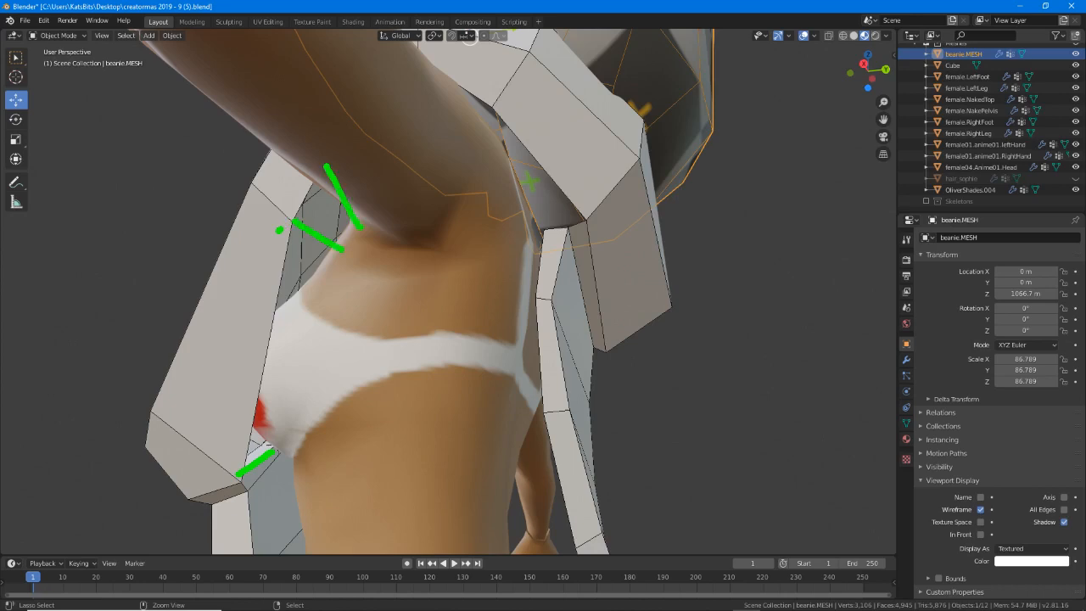
pyautogui.moveTo(373, 100); pyautogui.dragTo(386, 196)
pyautogui.moveTo(465, 126); pyautogui.dragTo(494, 107)
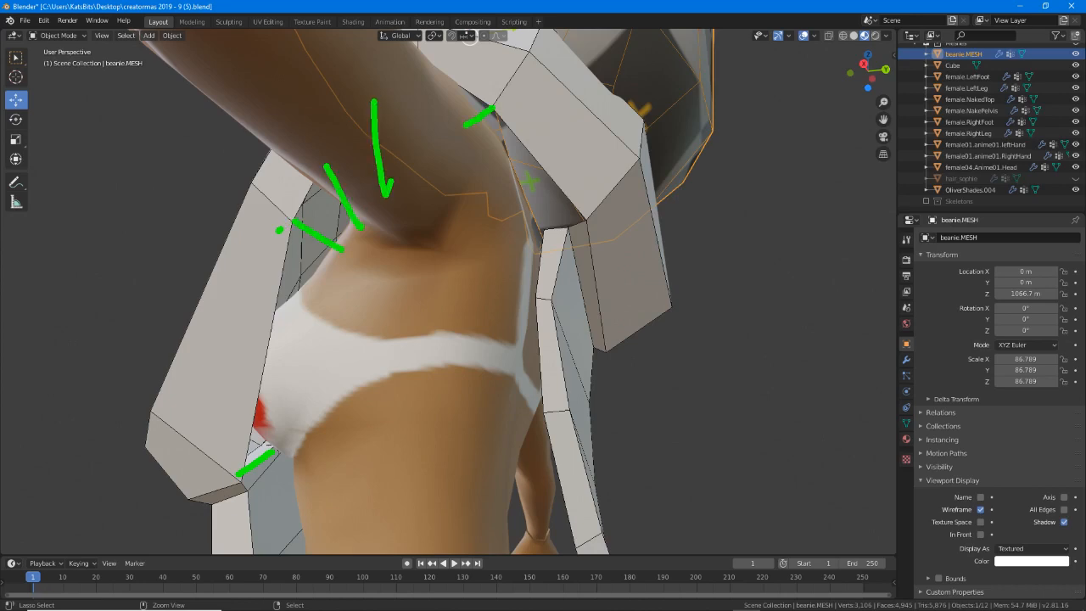
pyautogui.moveTo(586, 220)
pyautogui.mouseDown()
pyautogui.moveTo(500, 219)
pyautogui.moveTo(510, 229)
pyautogui.moveTo(456, 107)
pyautogui.mouseUp()
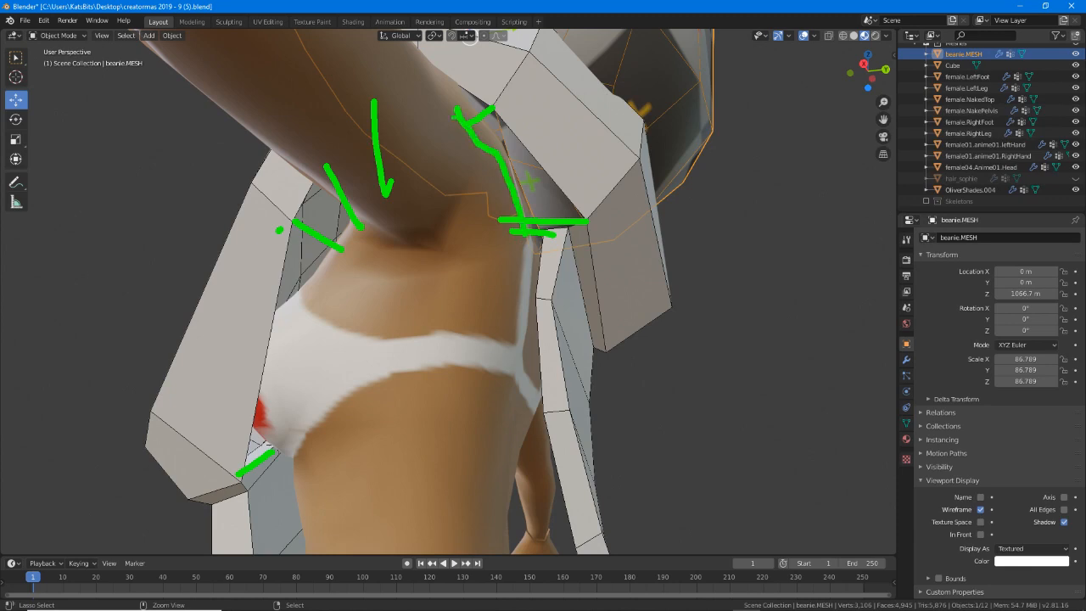
pyautogui.moveTo(382, 191)
pyautogui.mouseDown()
pyautogui.moveTo(281, 310)
pyautogui.moveTo(253, 390)
pyautogui.moveTo(273, 448)
pyautogui.moveTo(259, 335)
pyautogui.moveTo(324, 165)
pyautogui.mouseUp()
pyautogui.moveTo(456, 83); pyautogui.dragTo(590, 220)
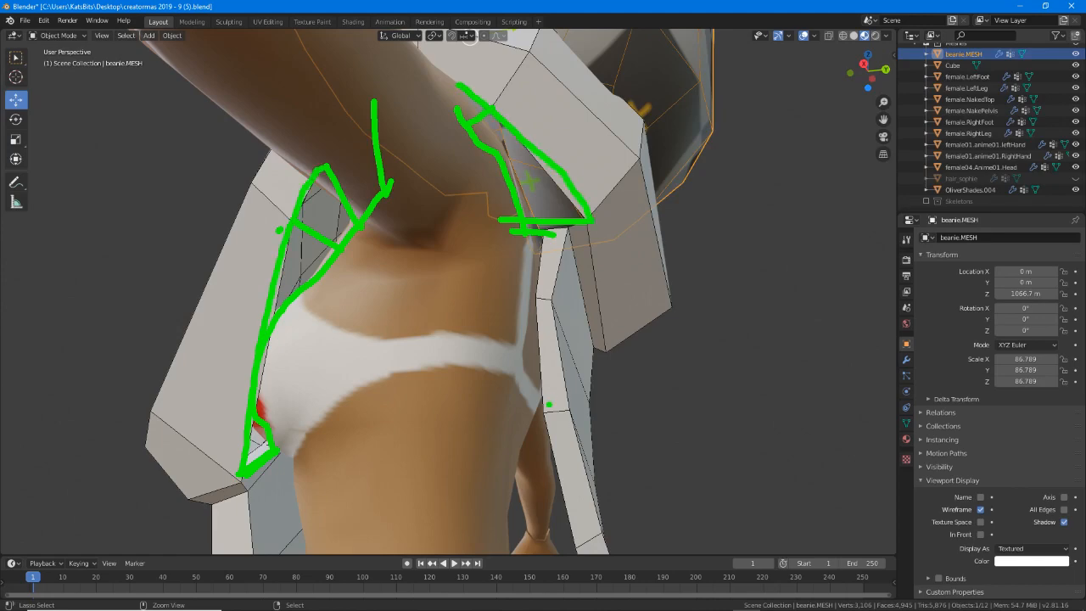
pyautogui.press('Escape')
pyautogui.moveTo(280, 391)
pyautogui.mouseDown(button='middle')
pyautogui.moveTo(254, 350)
pyautogui.moveTo(322, 404)
pyautogui.moveTo(331, 444)
pyautogui.moveTo(390, 260)
pyautogui.moveTo(359, 223)
pyautogui.mouseUp(button='middle')
pyautogui.scroll(-3, 351, 400)
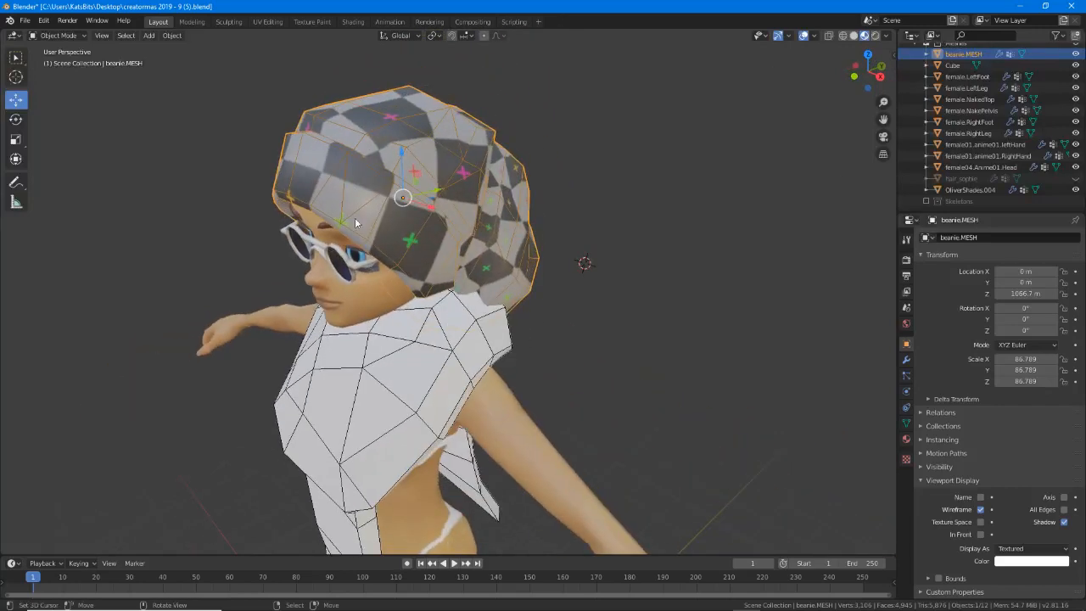
pyautogui.moveTo(440, 252); pyautogui.dragTo(392, 241, button='middle')
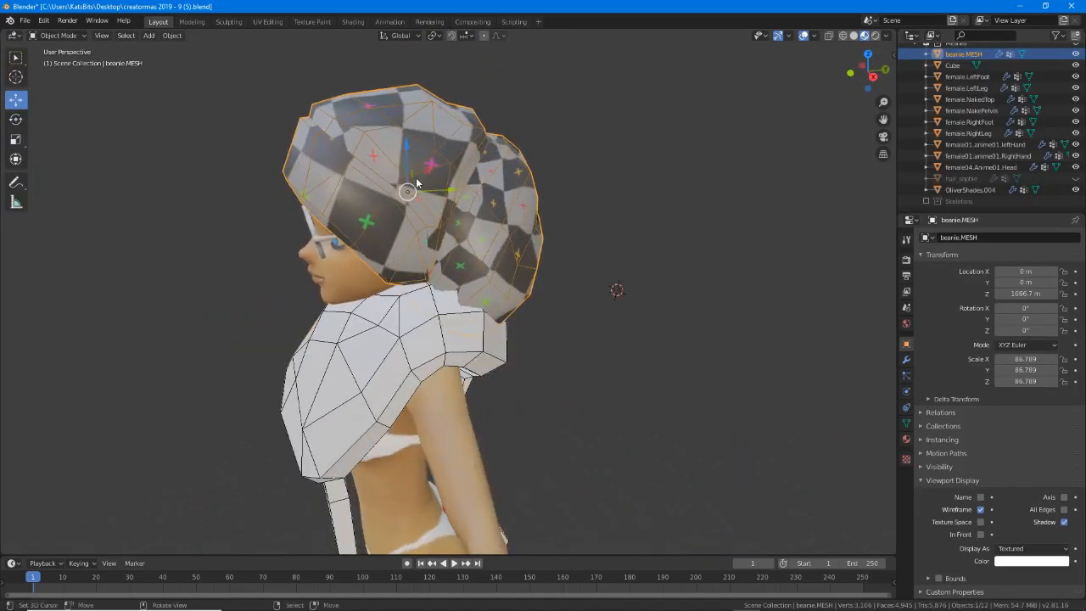
pyautogui.moveTo(311, 115)
pyautogui.mouseDown()
pyautogui.moveTo(399, 188)
pyautogui.moveTo(434, 268)
pyautogui.moveTo(486, 136)
pyautogui.mouseUp()
pyautogui.moveTo(448, 103); pyautogui.dragTo(450, 154)
pyautogui.moveTo(524, 172); pyautogui.dragTo(477, 265)
pyautogui.moveTo(536, 227); pyautogui.dragTo(509, 296)
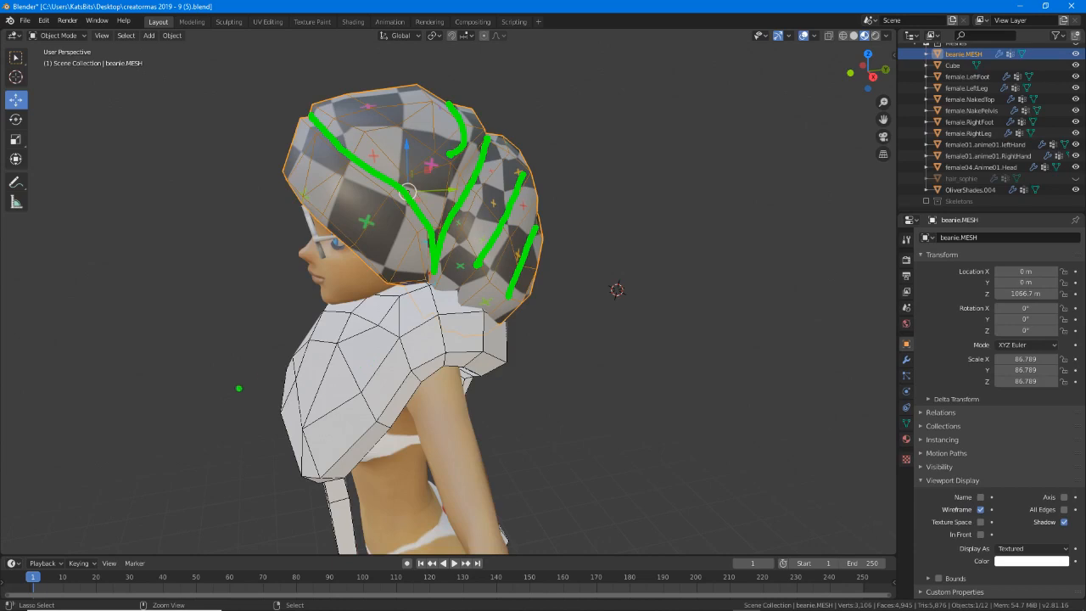
pyautogui.moveTo(423, 305); pyautogui.dragTo(317, 399)
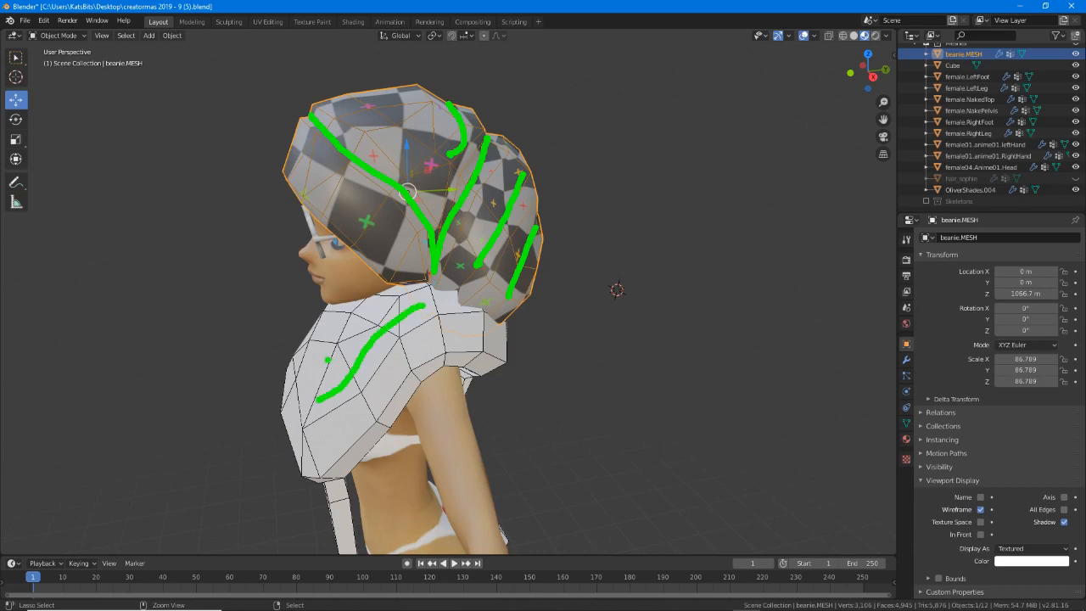
pyautogui.moveTo(300, 352)
pyautogui.mouseDown()
pyautogui.moveTo(319, 399)
pyautogui.moveTo(291, 410)
pyautogui.moveTo(366, 390)
pyautogui.moveTo(395, 358)
pyautogui.moveTo(467, 324)
pyautogui.mouseUp()
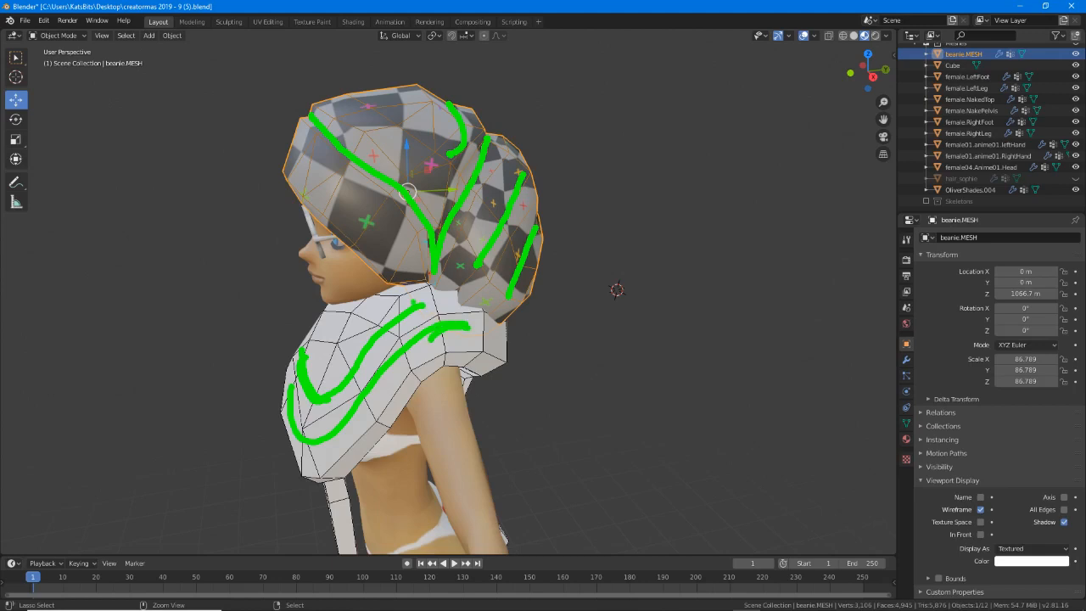
pyautogui.moveTo(382, 297)
pyautogui.mouseDown()
pyautogui.moveTo(316, 304)
pyautogui.moveTo(313, 321)
pyautogui.moveTo(331, 303)
pyautogui.mouseUp()
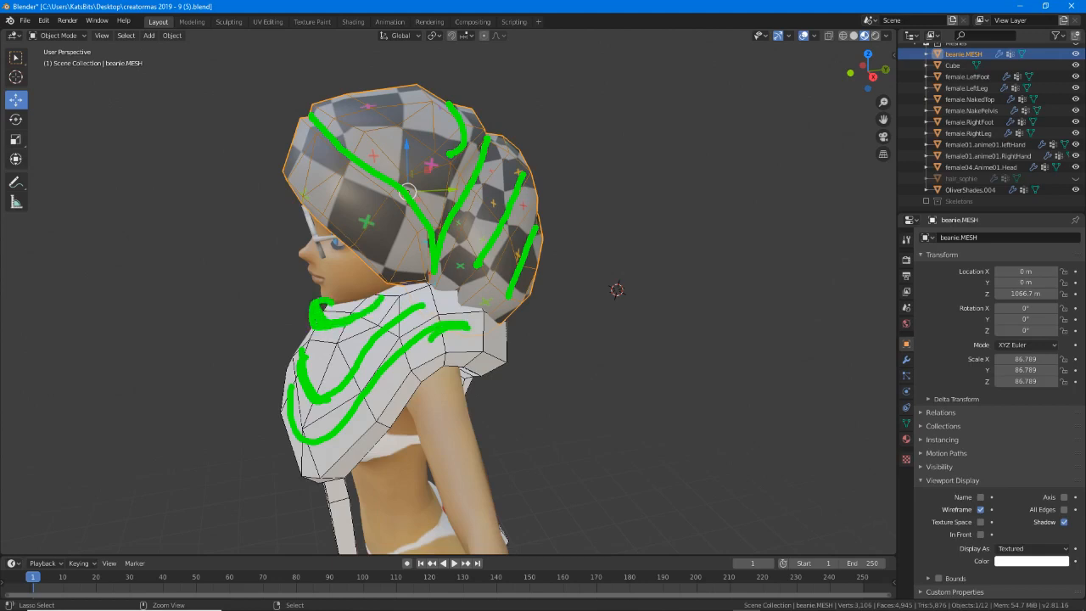
pyautogui.press('Escape')
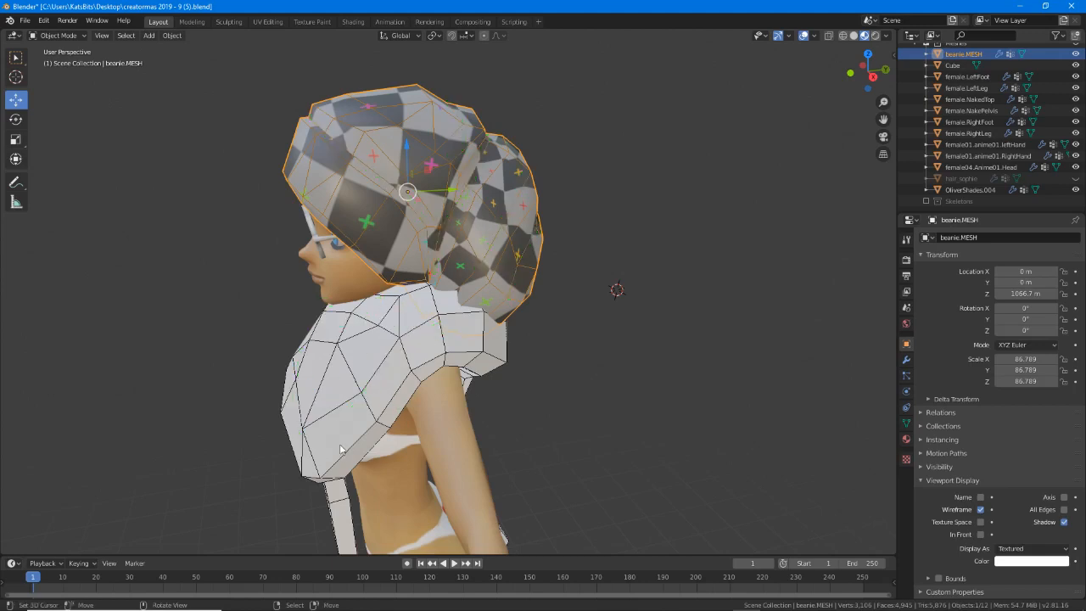
# Select the scarf object around the character's neck and rename it scarfie.MESH.
pyautogui.moveTo(398, 434)
pyautogui.mouseDown(button='middle')
pyautogui.moveTo(418, 432)
pyautogui.moveTo(344, 361)
pyautogui.mouseUp(button='middle')
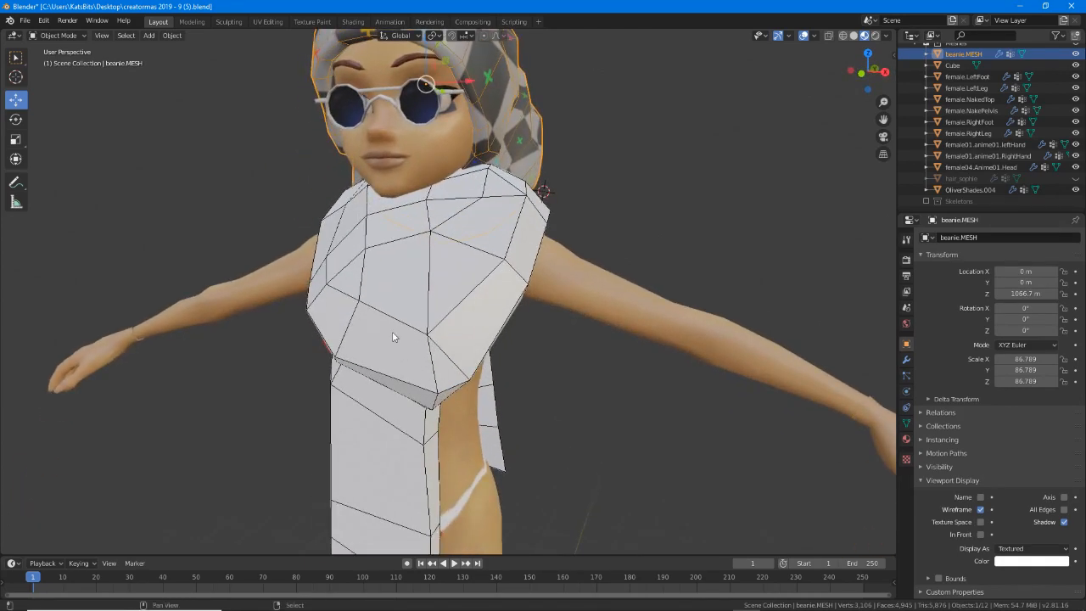
pyautogui.click(319, 296)
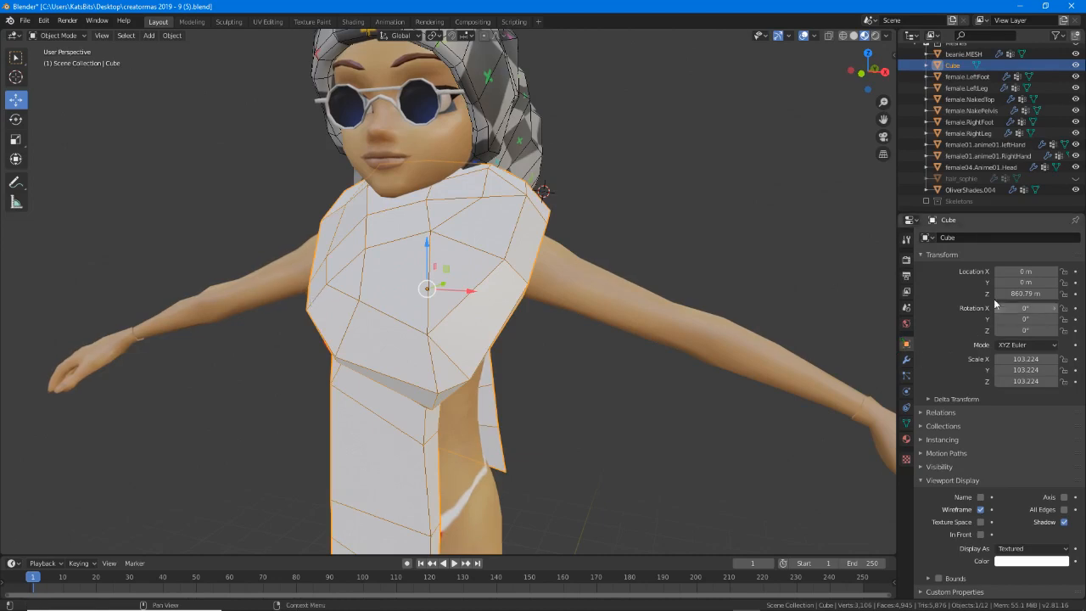
pyautogui.moveTo(934, 252); pyautogui.dragTo(972, 252)
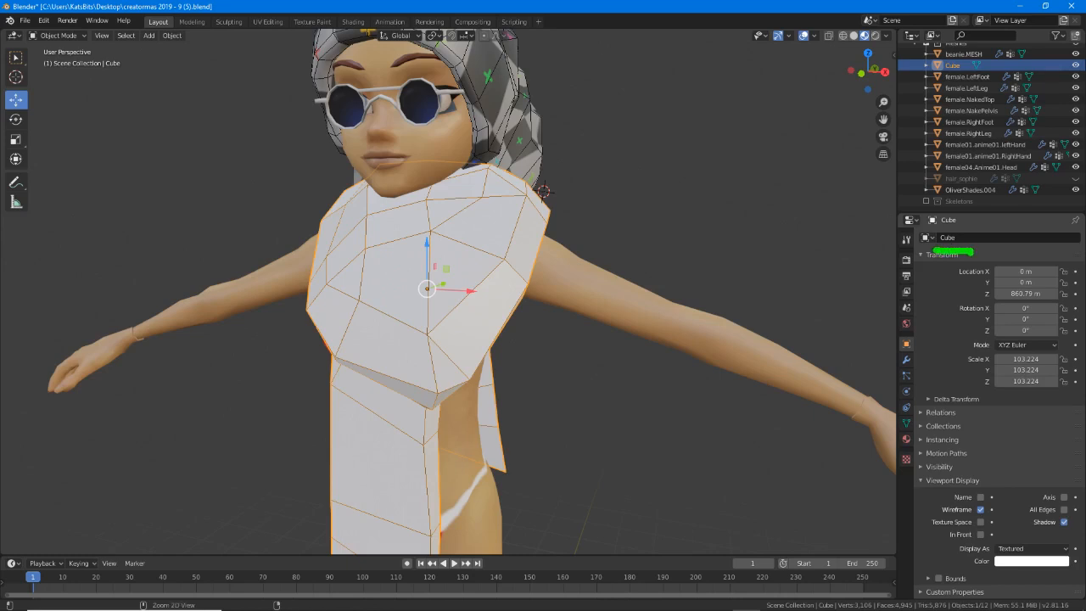
pyautogui.click(959, 238)
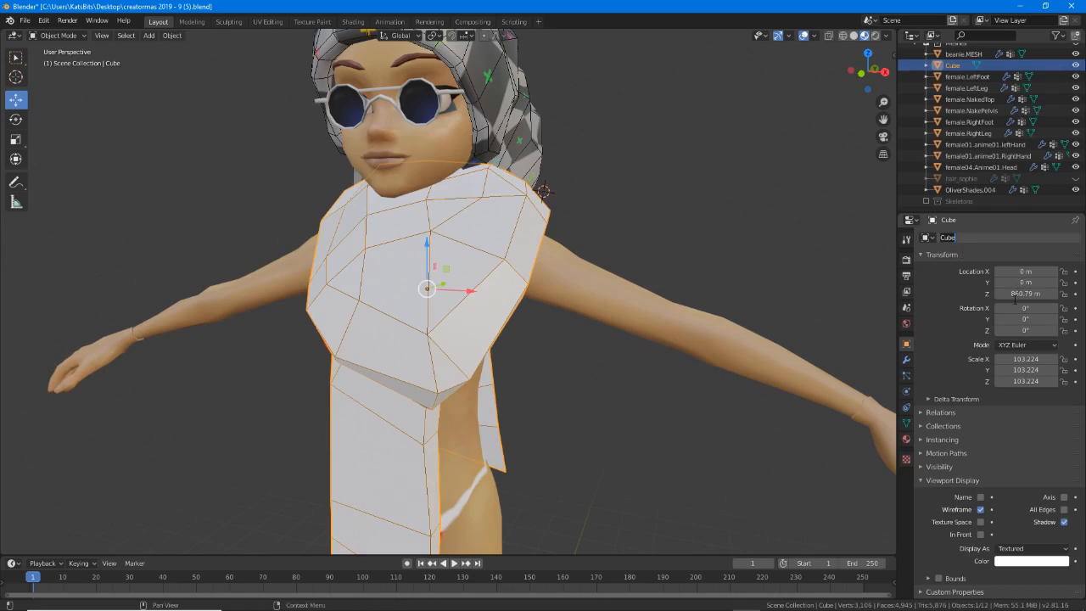
pyautogui.write('scal')
pyautogui.write('fie.MESH')
pyautogui.press('Return')
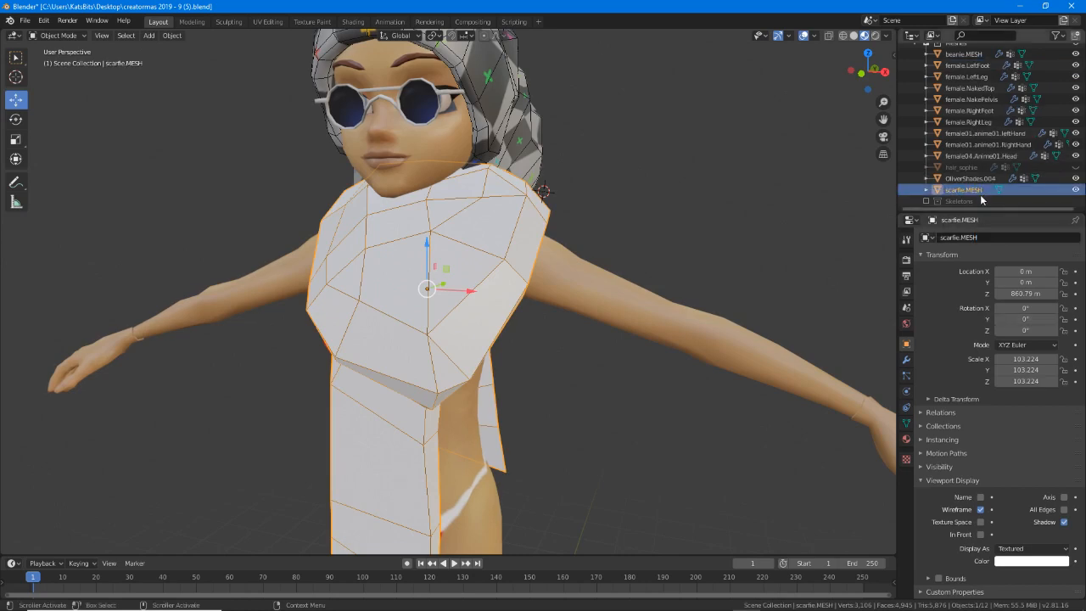
# Select the beanie.MESH object in the Meshes collection and save the current blend file.
pyautogui.scroll(1, 973, 172)
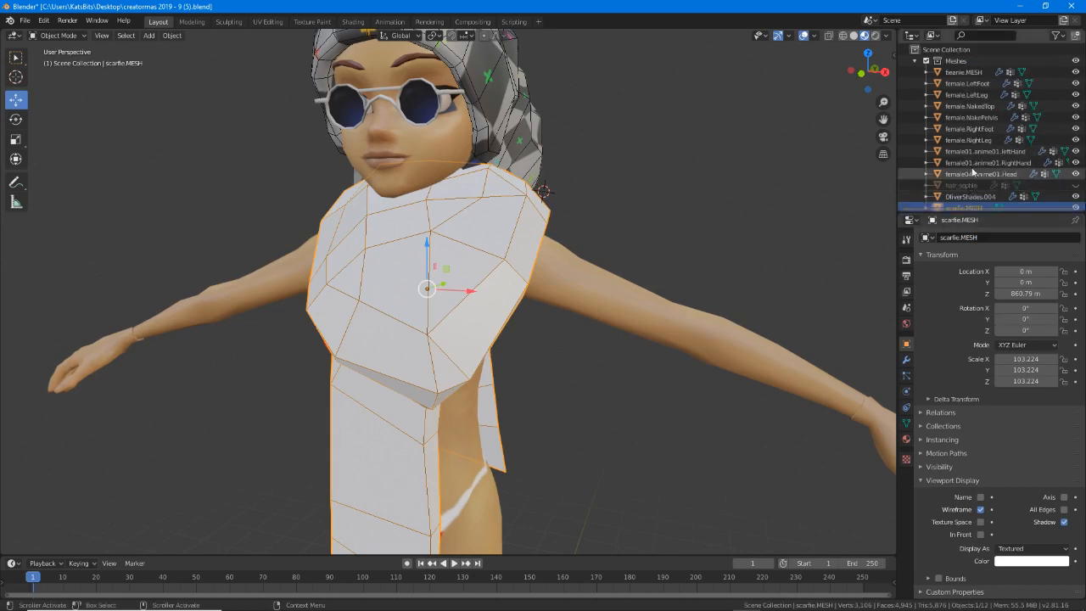
pyautogui.click(962, 72)
pyautogui.scroll(-3, 509, 284)
pyautogui.scroll(1, 502, 280)
pyautogui.moveTo(495, 379)
pyautogui.keyDown('shift'); pyautogui.mouseDown(button='middle')
pyautogui.moveTo(516, 384)
pyautogui.moveTo(507, 384)
pyautogui.mouseUp(button='middle'); pyautogui.keyUp('shift')
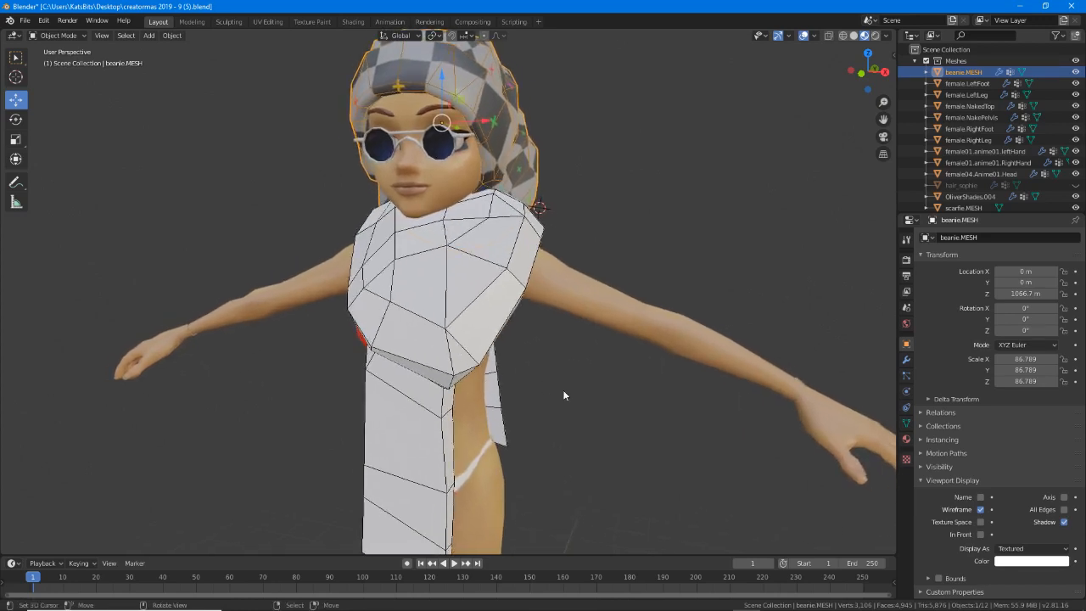
pyautogui.hotkey('ctrl', 's')
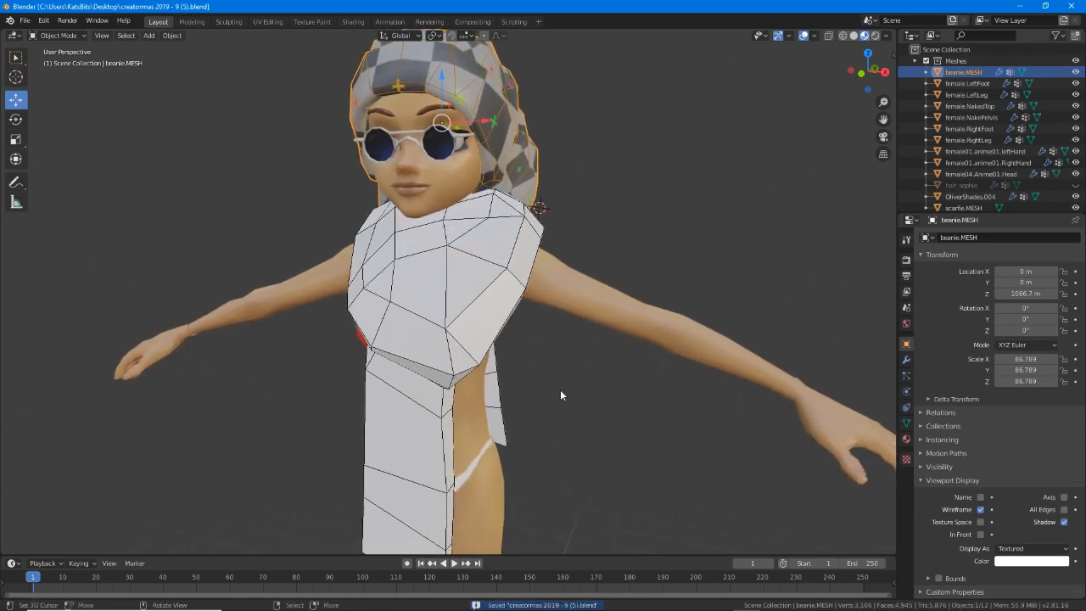